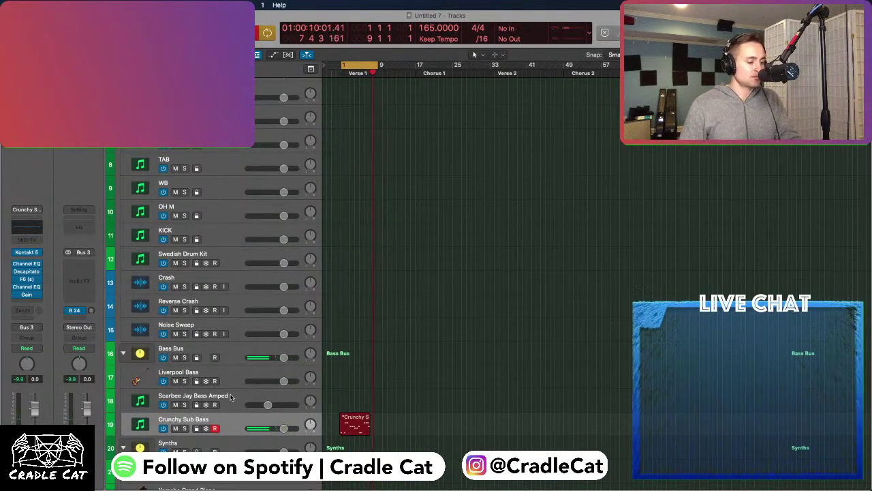
Finish recording the Crunchy Sub Bass part and play the take back from the start
{"action": "key", "text": "space"}
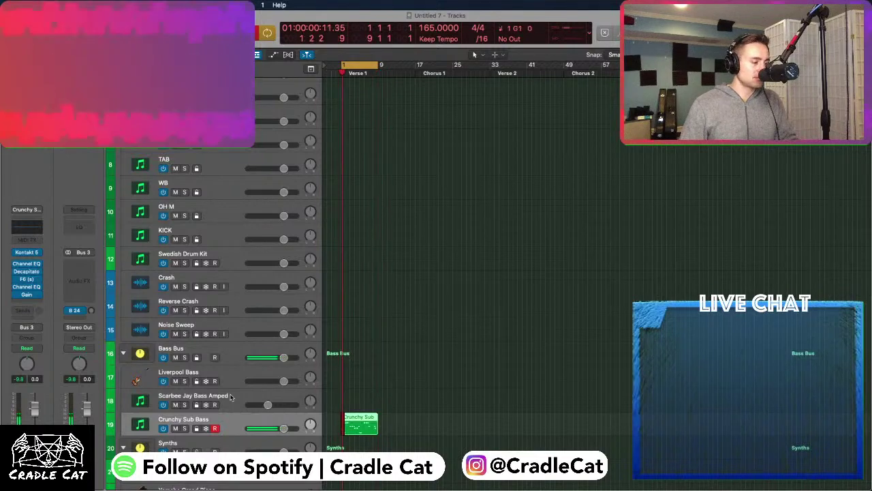
{"action": "key", "text": "Return"}
{"action": "key", "text": "space"}
{"action": "key", "text": "super+Right"}
{"action": "key", "text": "super+Right"}
{"action": "key", "text": "super+Right"}
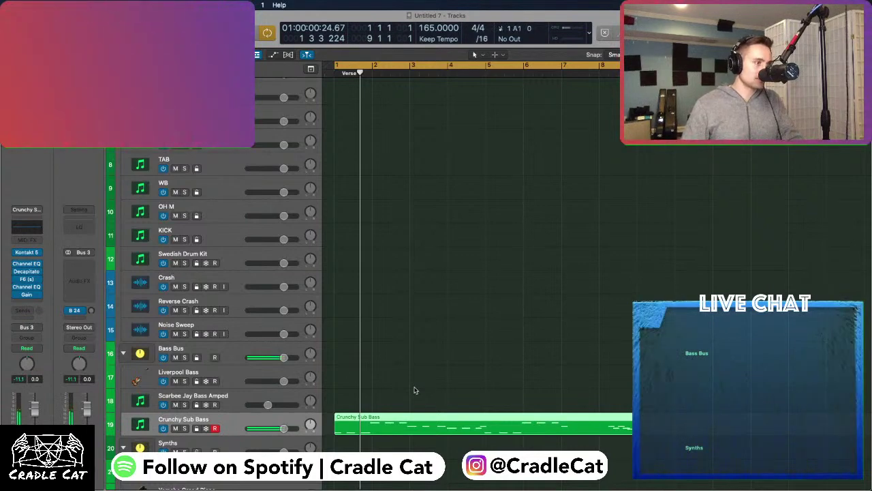
{"action": "scroll", "coordinate": [425, 403], "scroll_direction": "down", "scroll_amount": 1}
{"action": "key", "text": "Return"}
{"action": "key", "text": "space"}
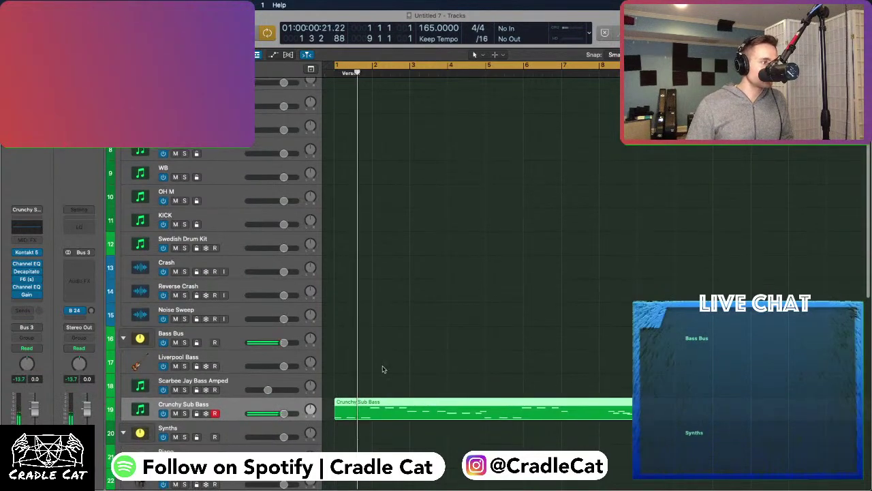
Quantize all Crunchy Sub Bass notes to 1/16 with strength 97
{"action": "key", "text": "e"}
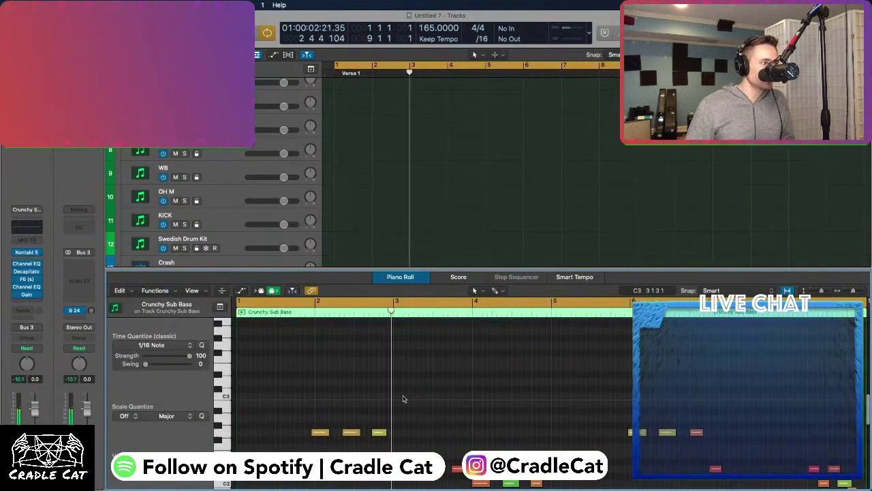
{"action": "mouse_move", "coordinate": [189, 355]}
{"action": "left_mouse_down"}
{"action": "mouse_move", "coordinate": [183, 361]}
{"action": "mouse_move", "coordinate": [188, 356]}
{"action": "left_mouse_up"}
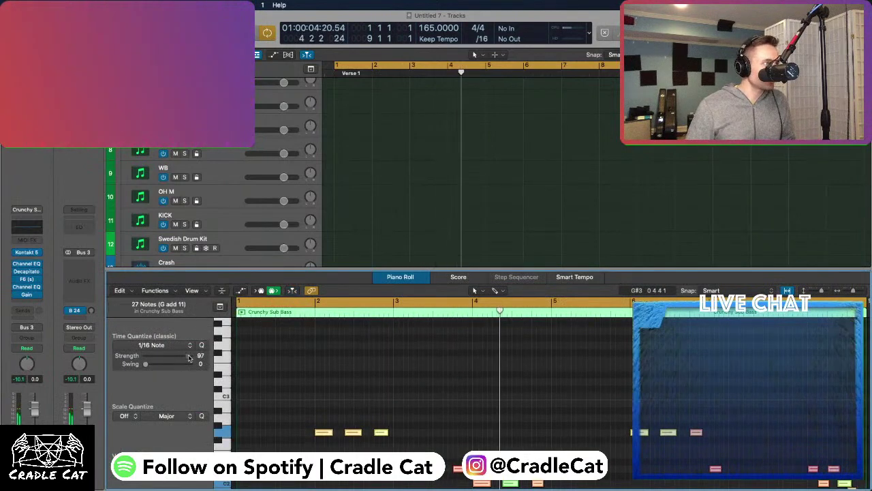
Delete the closing group of notes around bar 8 of the Crunchy Sub Bass region
{"action": "scroll", "coordinate": [453, 390], "scroll_direction": "down", "scroll_amount": 1}
{"action": "scroll", "coordinate": [549, 408], "scroll_direction": "down", "scroll_amount": 5}
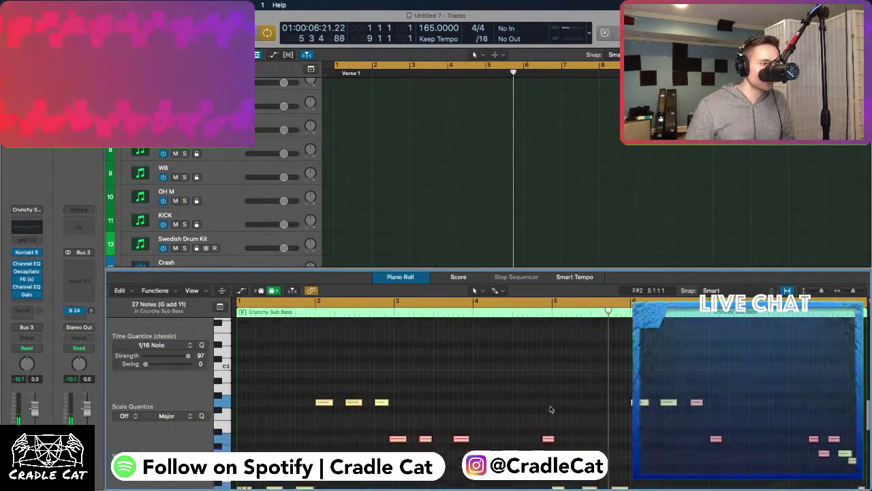
{"action": "scroll", "coordinate": [550, 409], "scroll_direction": "right", "scroll_amount": 5}
{"action": "scroll", "coordinate": [550, 409], "scroll_direction": "right", "scroll_amount": 2}
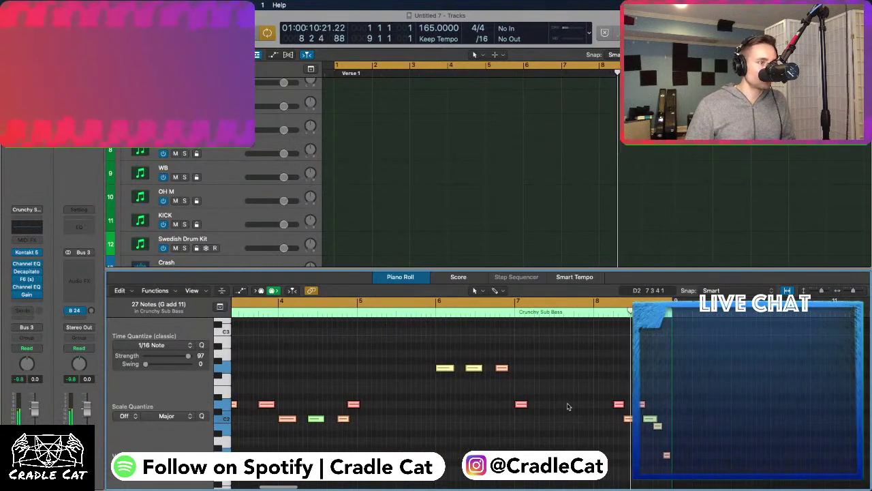
{"action": "left_click_drag", "start_coordinate": [587, 377], "coordinate": [687, 462]}
{"action": "key", "text": "Delete"}
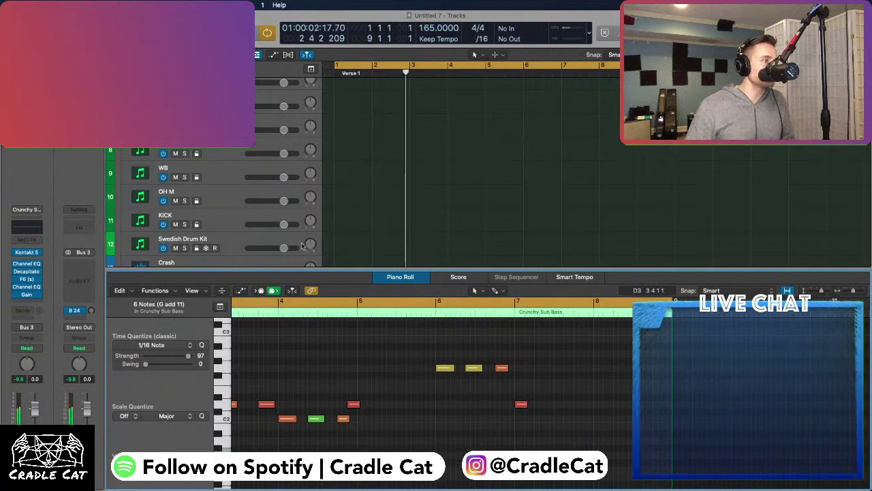
Set the time quantize of the remaining Crunchy Sub Bass notes to 1/8 Note
{"action": "left_click", "coordinate": [370, 354]}
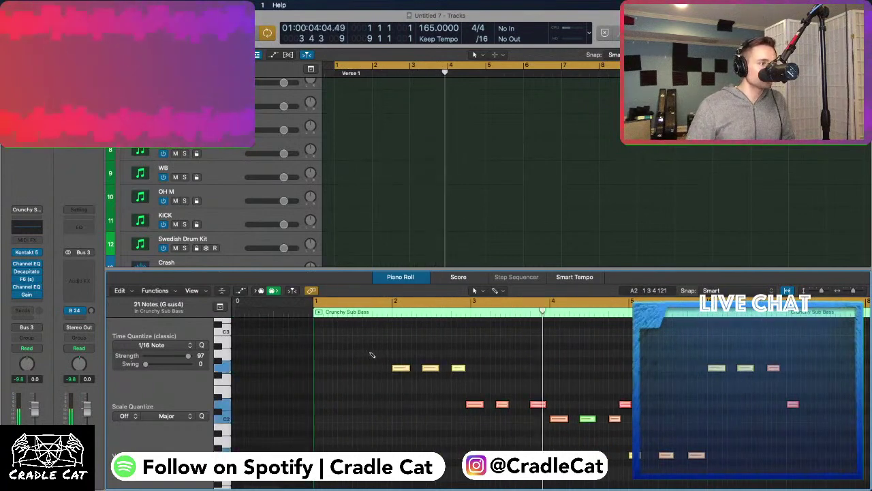
{"action": "left_click", "coordinate": [152, 345]}
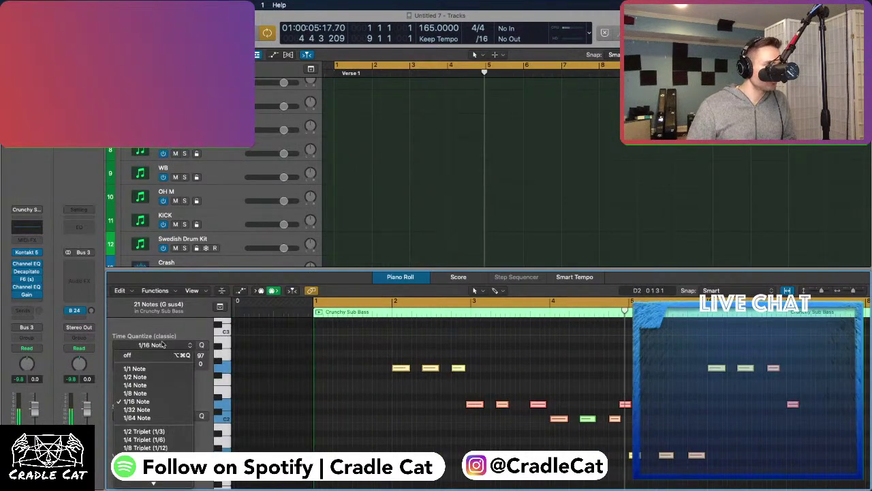
{"action": "left_click", "coordinate": [136, 393]}
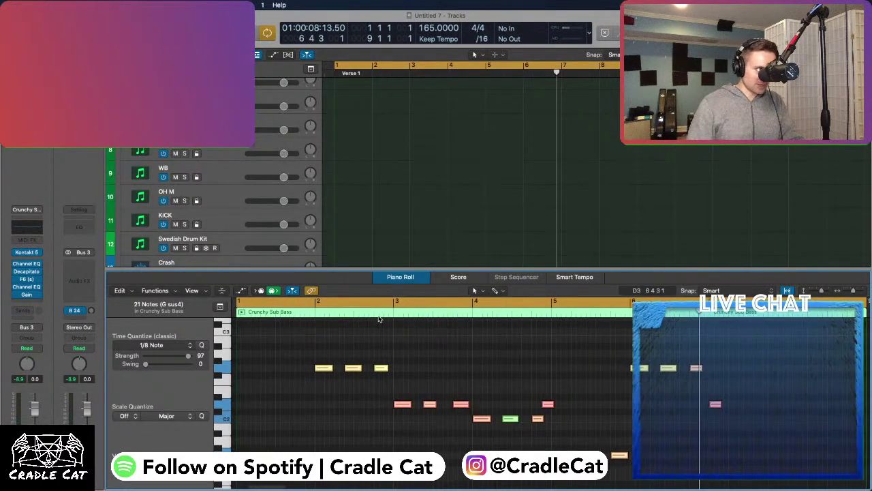
Record a new ending for the Crunchy Sub Bass from around bar 7 and play it back
{"action": "left_click", "coordinate": [394, 302]}
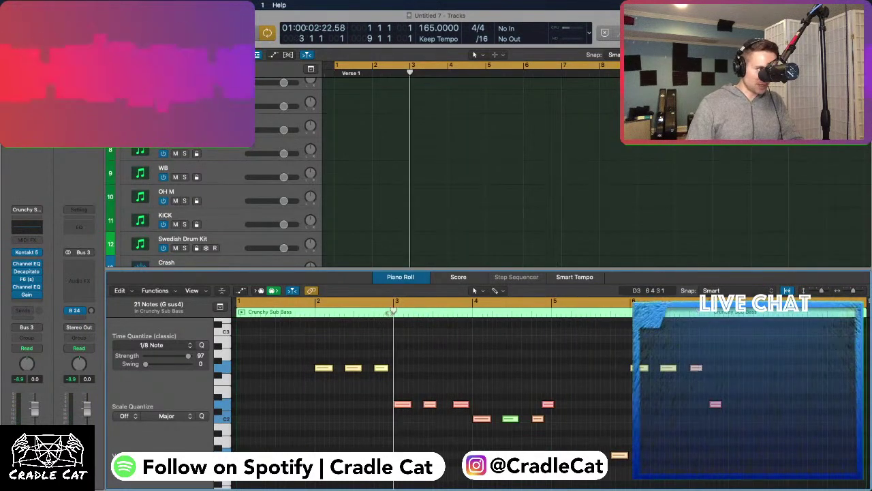
{"action": "left_click", "coordinate": [738, 310]}
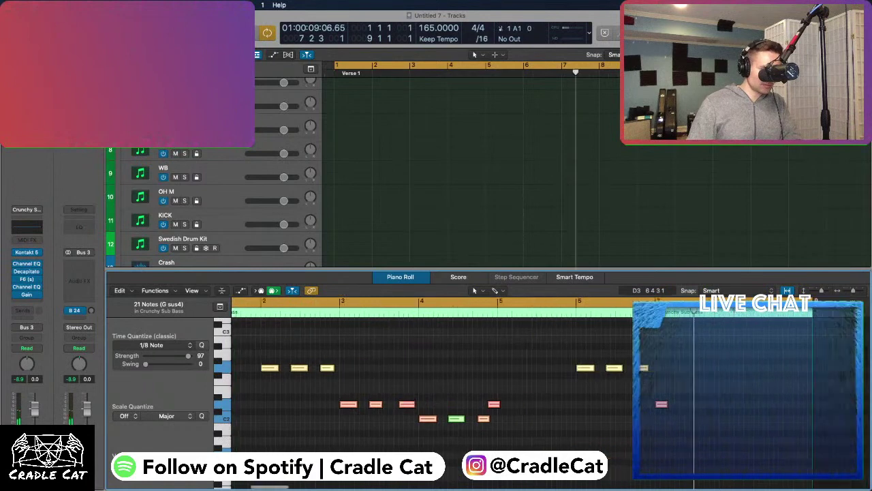
{"action": "key", "text": "r"}
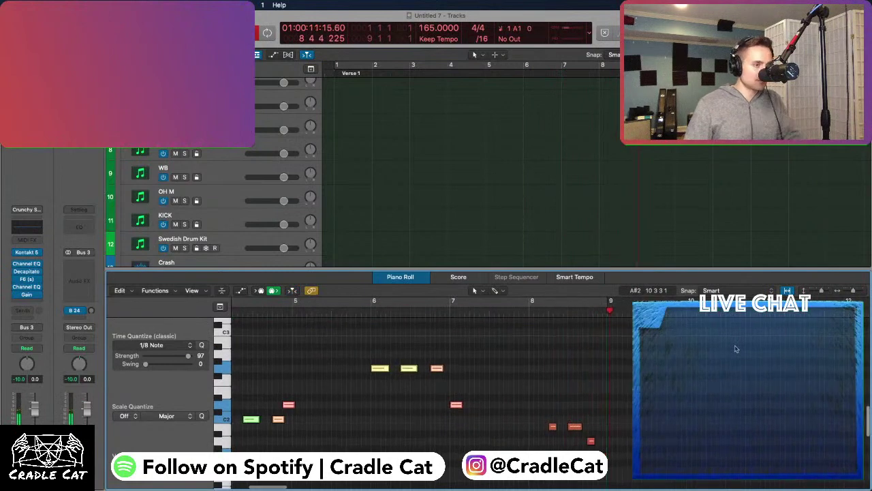
{"action": "key", "text": "space"}
{"action": "key", "text": "space"}
Select all Crunchy Sub Bass notes, close the note editor and switch cycle mode back on
{"action": "key", "text": "super+a"}
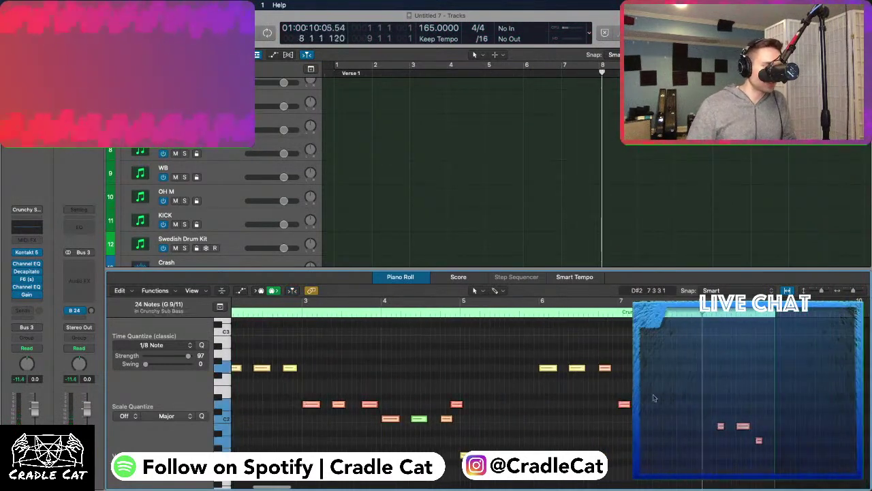
{"action": "key", "text": "e"}
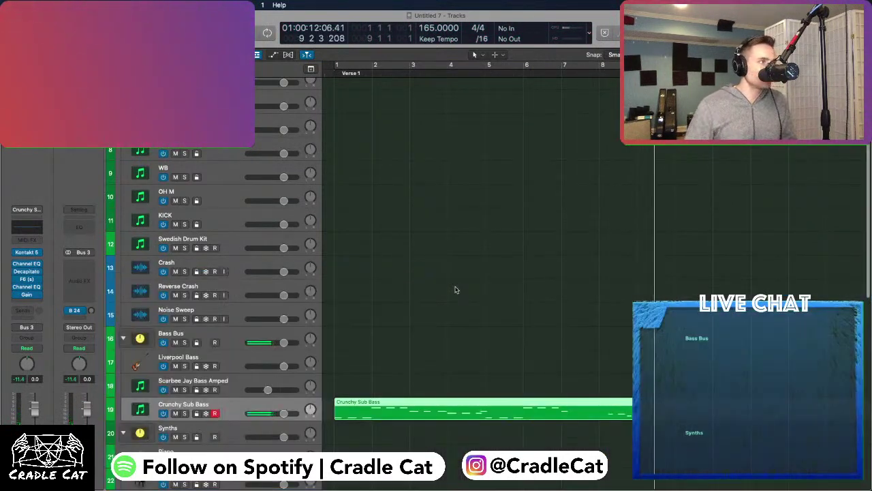
{"action": "key", "text": "c"}
Try recording a take on the Swedish Drum Kit track and undo it
{"action": "scroll", "coordinate": [252, 286], "scroll_direction": "up", "scroll_amount": 5}
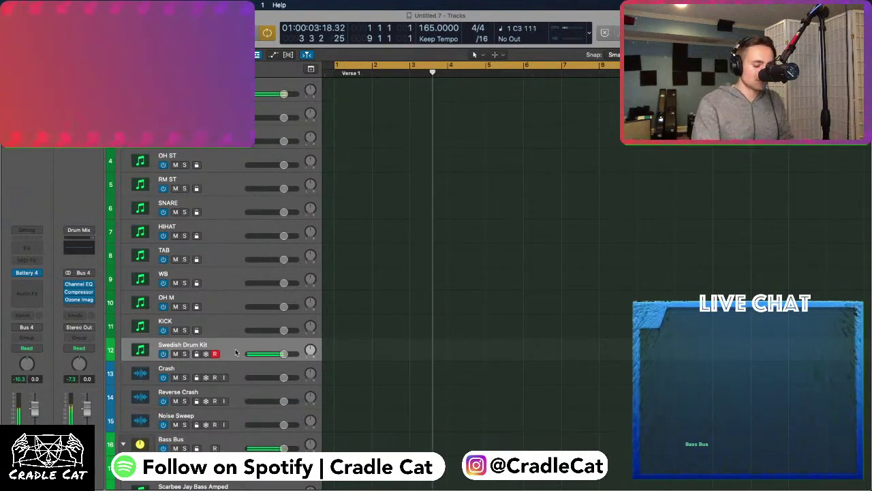
{"action": "key", "text": "r"}
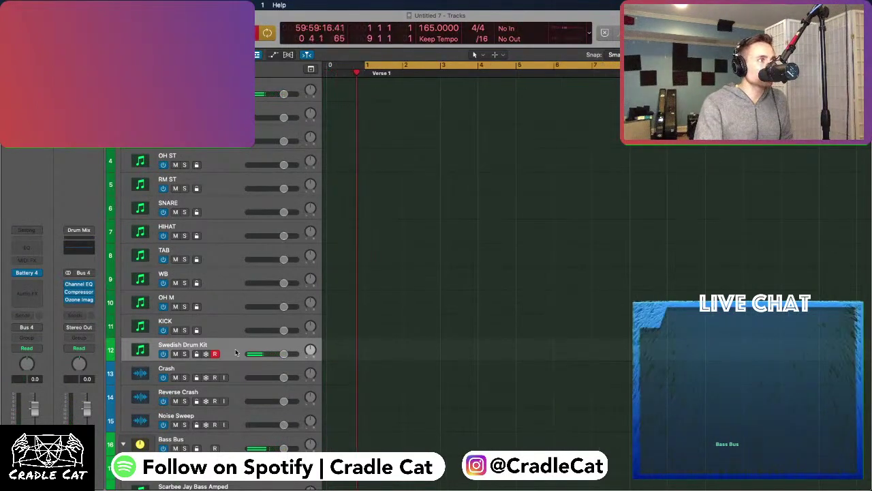
{"action": "key", "text": "space"}
{"action": "key", "text": "super+z"}
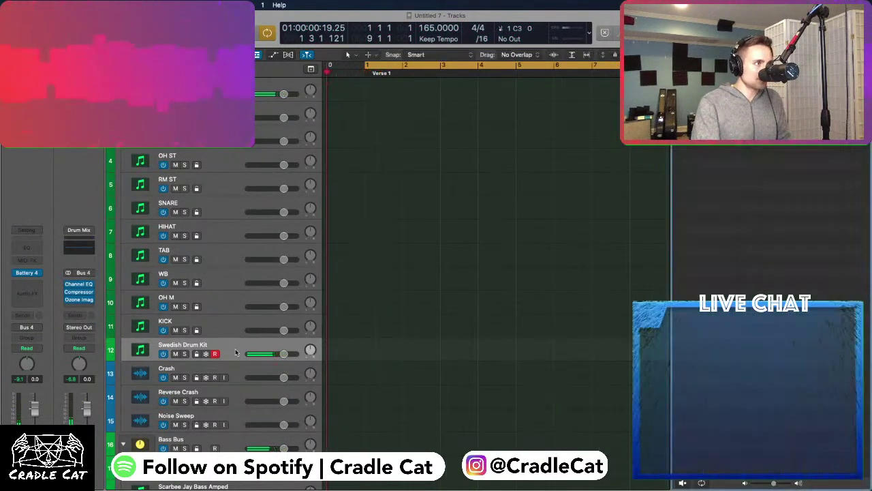
Record a short take of C3 hits on the Swedish Drum Kit track and delete the region
{"action": "key", "text": "r"}
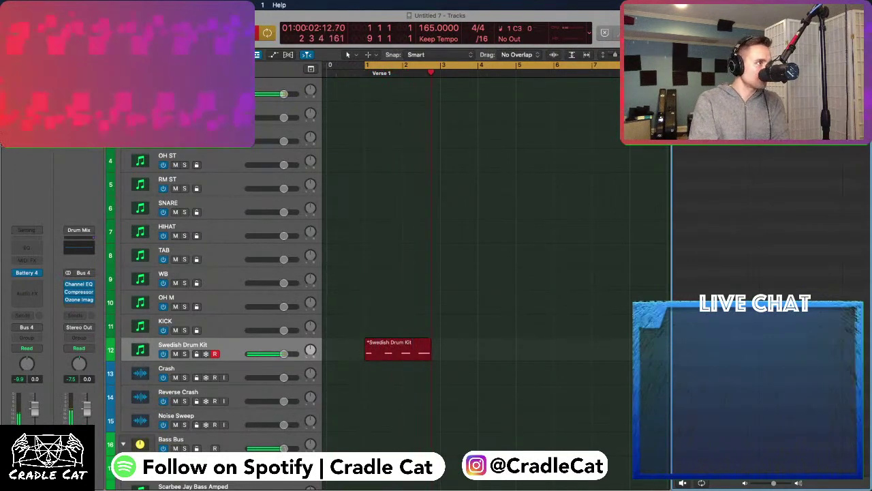
{"action": "key", "text": "space"}
{"action": "left_click", "coordinate": [169, 5]}
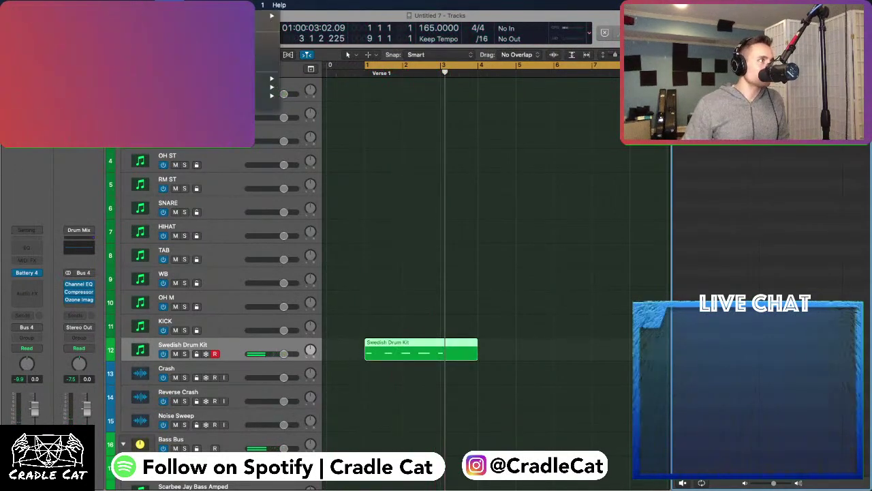
{"action": "left_click", "coordinate": [449, 194]}
{"action": "left_click_drag", "start_coordinate": [376, 273], "coordinate": [432, 370]}
{"action": "key", "text": "Delete"}
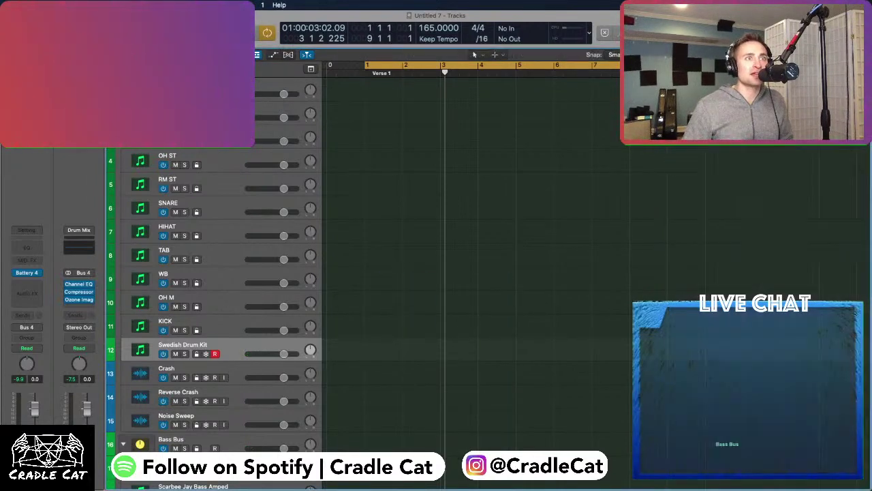
Record steady C3 hits from bar 1 through the cycle range on the Swedish Drum Kit track
{"action": "key", "text": "r"}
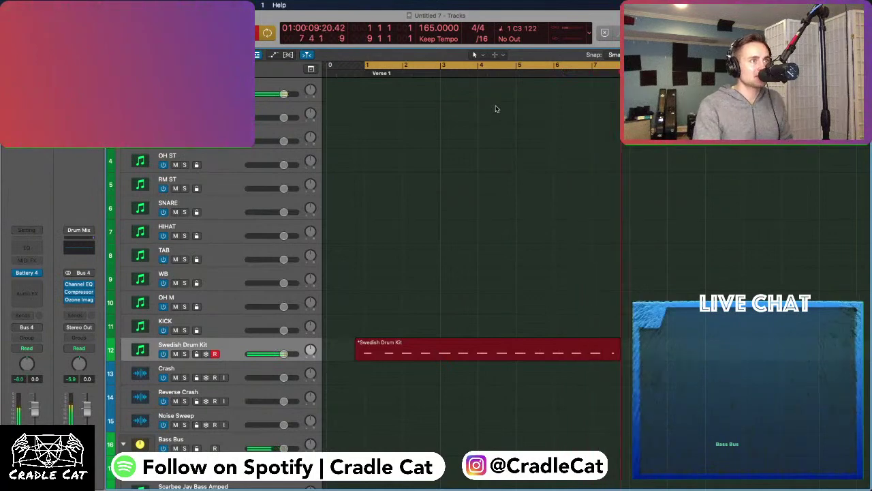
{"action": "key", "text": "space"}
Play along with the loop and record a layer of lower drum hits, including G#1, over the Swedish Drum Kit region
{"action": "key", "text": "space"}
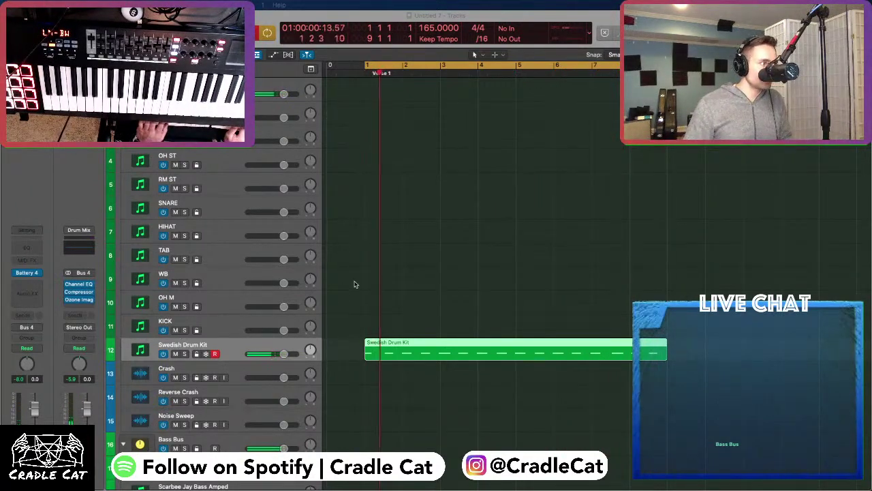
{"action": "key", "text": "space"}
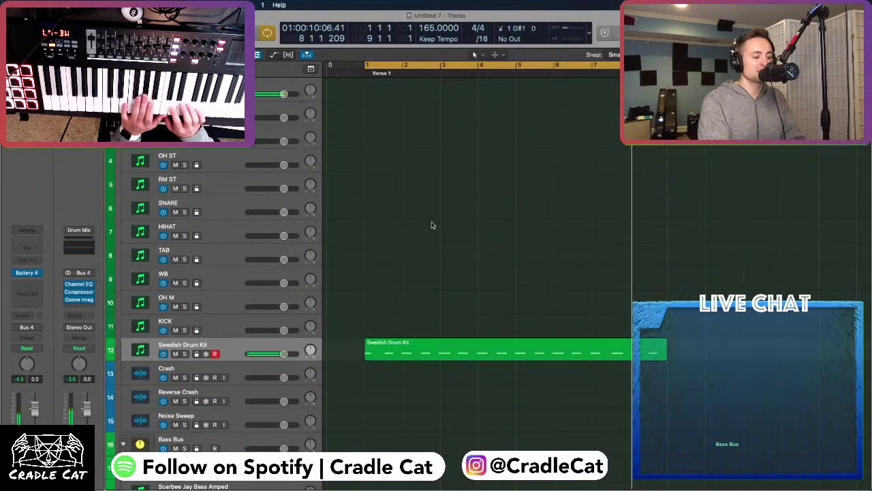
{"action": "key", "text": "r"}
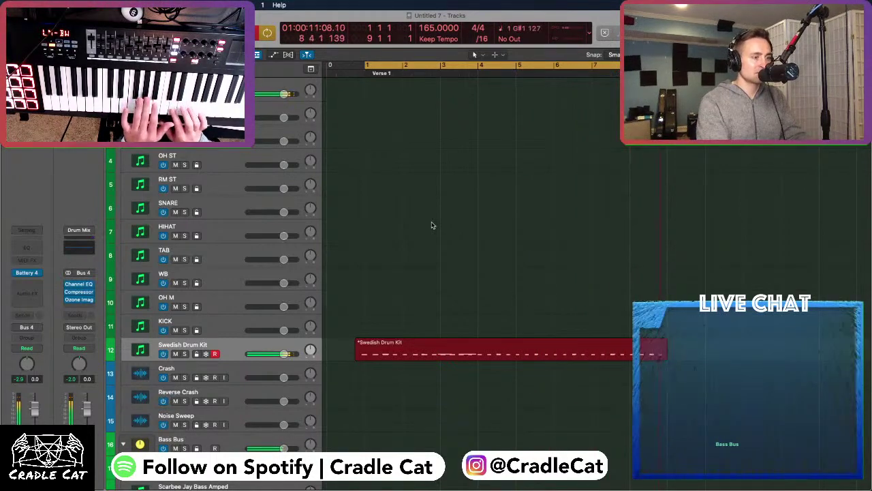
{"action": "key", "text": "space"}
Open the Swedish Drum Kit notes in the Piano Roll and quantize all of them to 1/8
{"action": "key", "text": "p"}
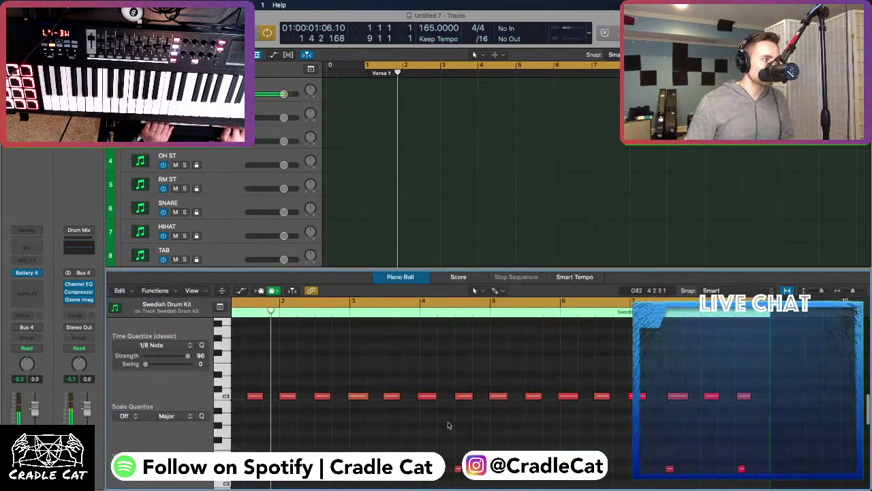
{"action": "key", "text": "super+a"}
{"action": "scroll", "coordinate": [293, 371], "scroll_direction": "left", "scroll_amount": 3}
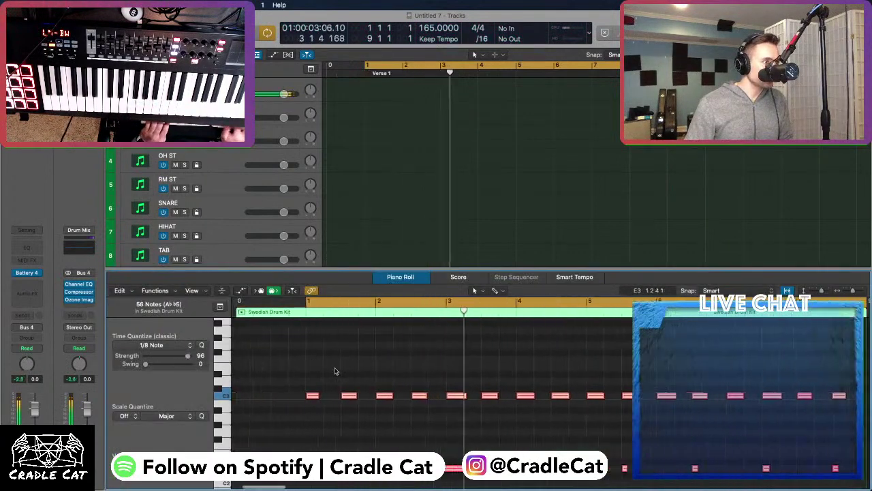
Set the quantize strength to 100 for the first C3 hit and align it and the region's start with bar 1
{"action": "left_click_drag", "start_coordinate": [268, 379], "coordinate": [331, 370]}
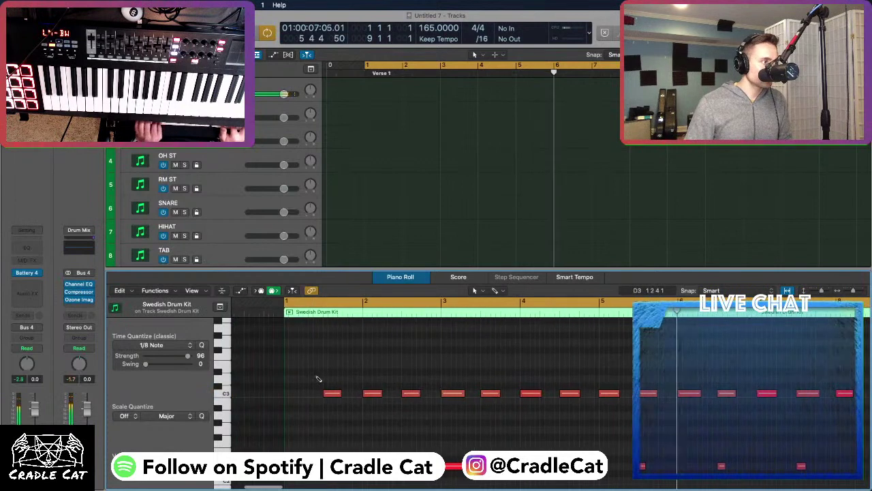
{"action": "key", "text": "super+z"}
{"action": "left_click", "coordinate": [312, 393]}
{"action": "left_click_drag", "start_coordinate": [188, 355], "coordinate": [218, 359]}
{"action": "left_click_drag", "start_coordinate": [240, 386], "coordinate": [306, 382]}
{"action": "scroll", "coordinate": [307, 395], "scroll_direction": "left", "scroll_amount": 3}
{"action": "scroll", "coordinate": [307, 396], "scroll_direction": "down", "scroll_amount": 5}
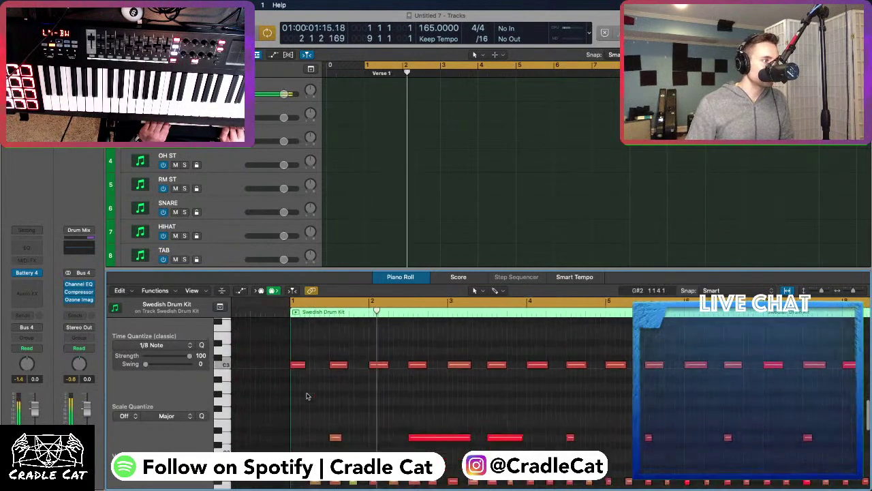
Align the first low drum hit and the left edge of the Swedish Drum Kit region with bar 1
{"action": "left_click_drag", "start_coordinate": [295, 426], "coordinate": [258, 427]}
{"action": "left_click", "coordinate": [246, 424]}
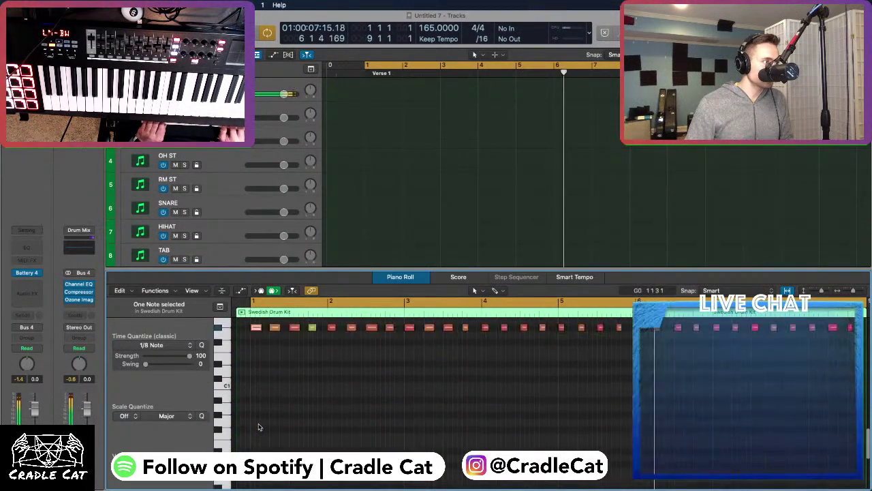
{"action": "scroll", "coordinate": [257, 424], "scroll_direction": "up", "scroll_amount": 4}
{"action": "left_click", "coordinate": [259, 331]}
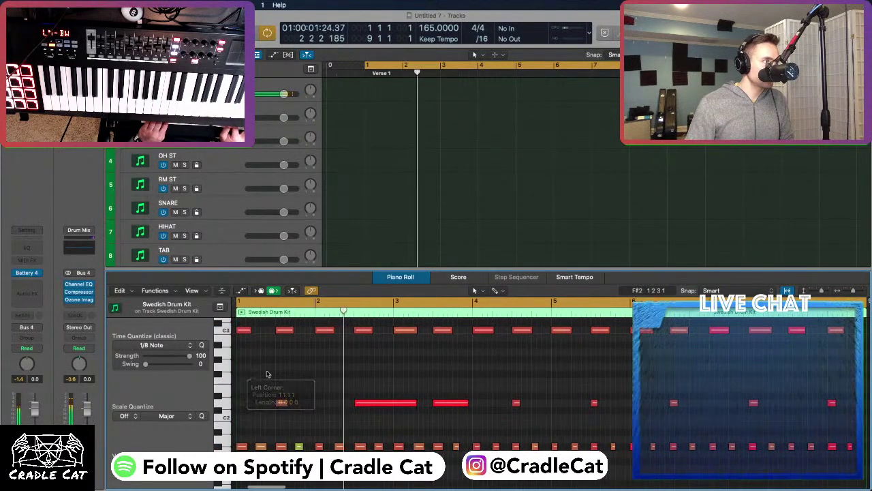
Record an additional layer of C#3 hits over the Swedish Drum Kit region and open its notes for editing
{"action": "key", "text": "p"}
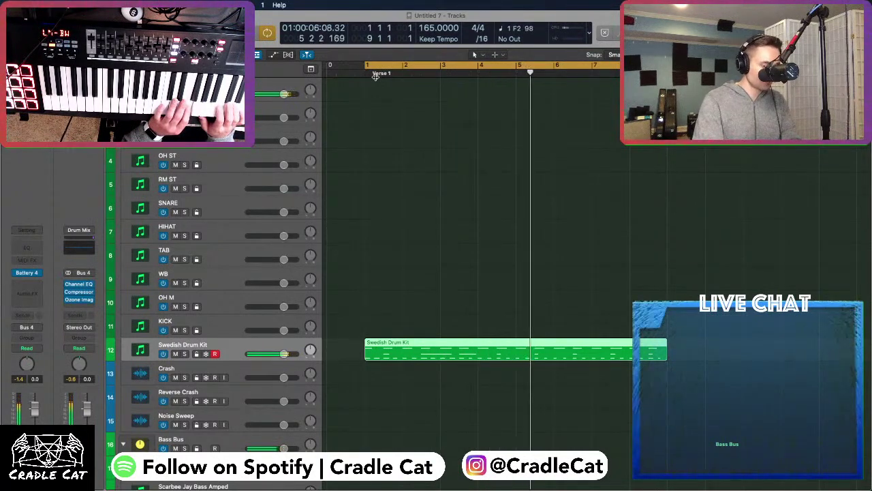
{"action": "key", "text": "r"}
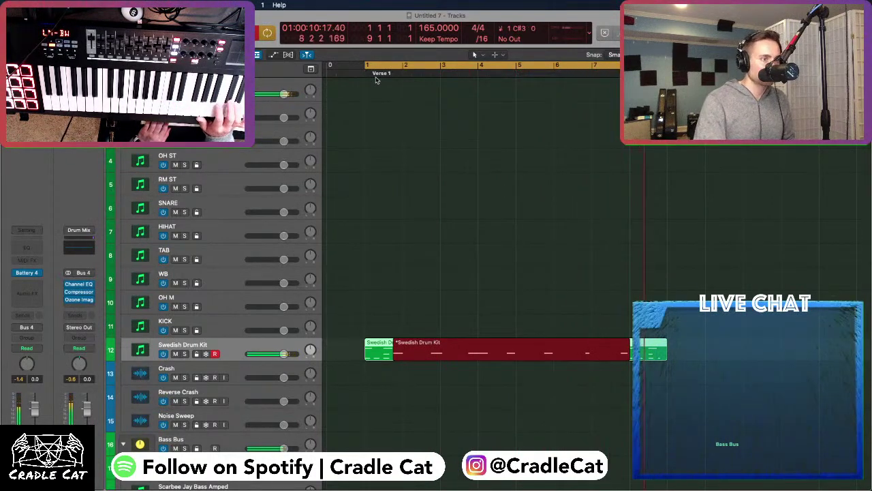
{"action": "key", "text": "space"}
{"action": "double_click", "coordinate": [564, 348]}
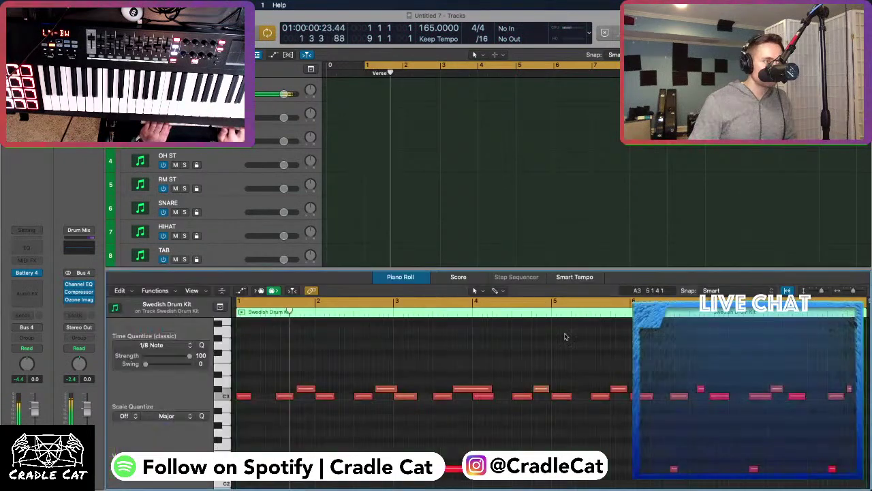
Move the late C#3 hit at the end of bar 6 slightly earlier, to about beat 4, and close the Piano Roll
{"action": "scroll", "coordinate": [473, 372], "scroll_direction": "left", "scroll_amount": 5}
{"action": "scroll", "coordinate": [473, 372], "scroll_direction": "down", "scroll_amount": 3}
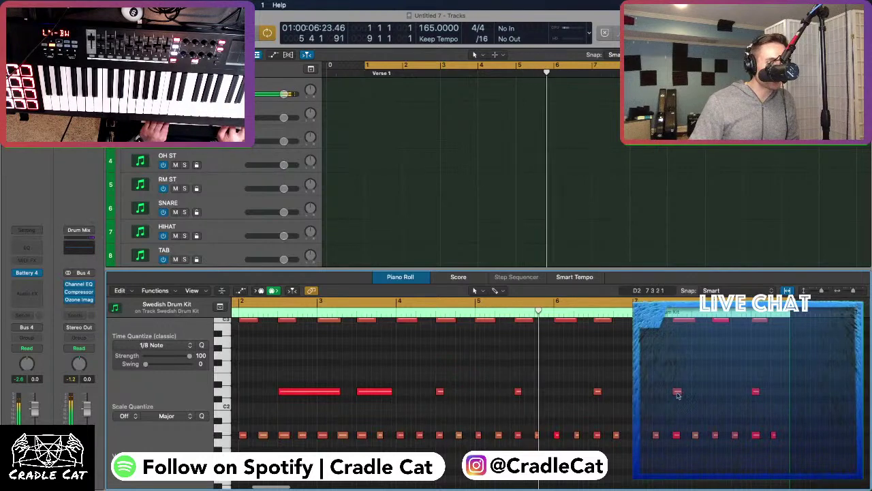
{"action": "scroll", "coordinate": [668, 408], "scroll_direction": "up", "scroll_amount": 3}
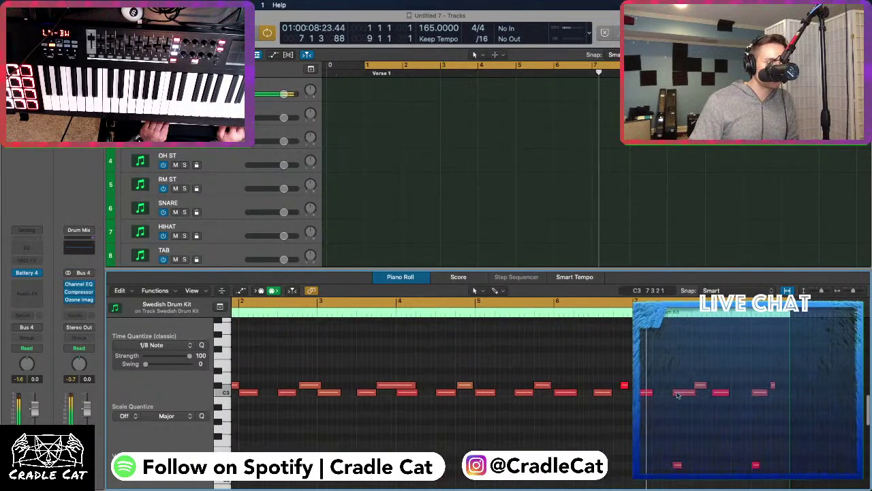
{"action": "left_click_drag", "start_coordinate": [625, 386], "coordinate": [618, 386]}
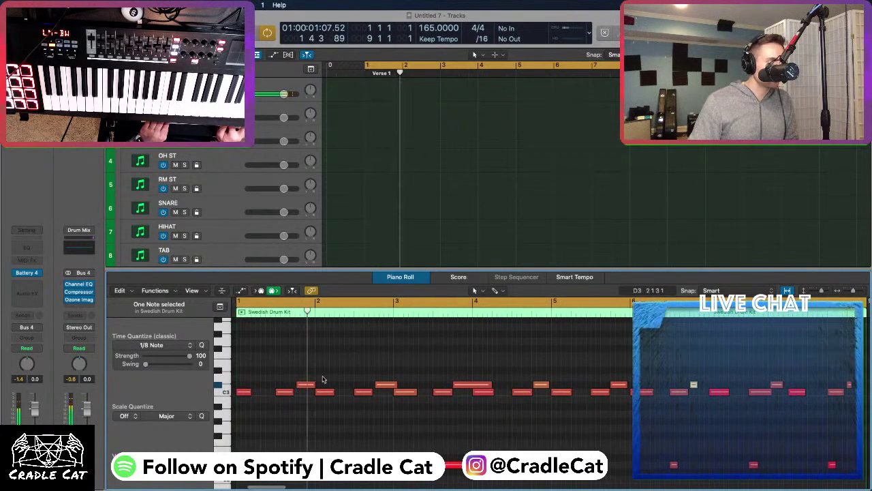
{"action": "key", "text": "p"}
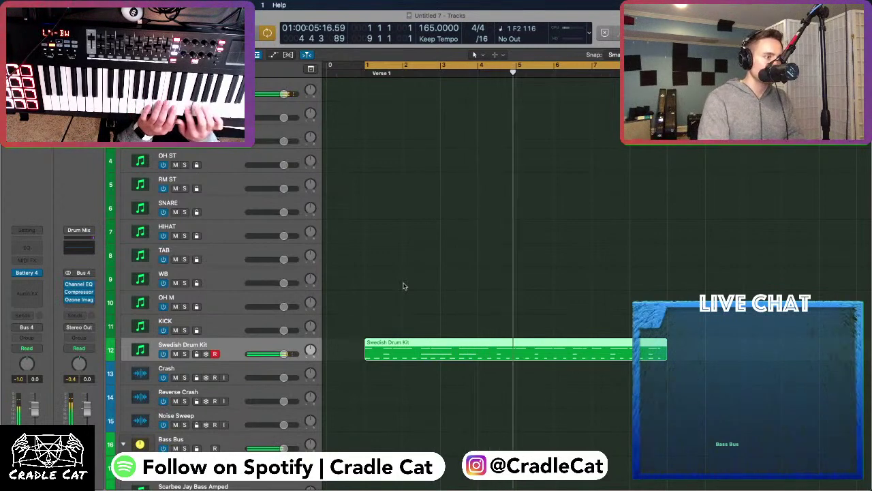
Record another layer of A2, G2 and F2 hits over the Swedish Drum Kit region and open its notes for editing
{"action": "key", "text": "r"}
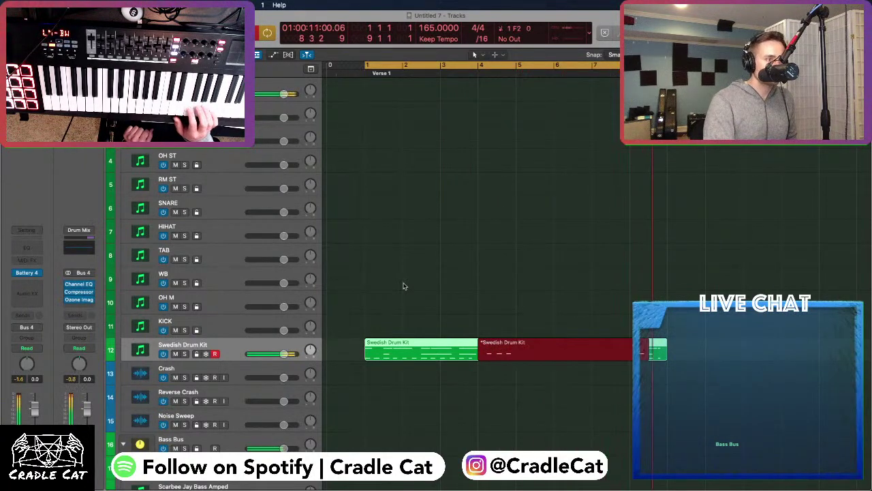
{"action": "key", "text": "space"}
{"action": "key", "text": "space"}
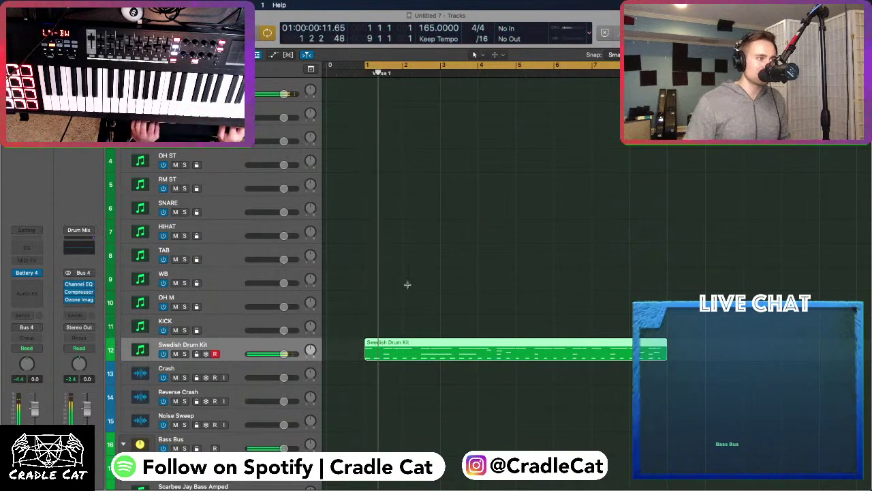
{"action": "key", "text": "e"}
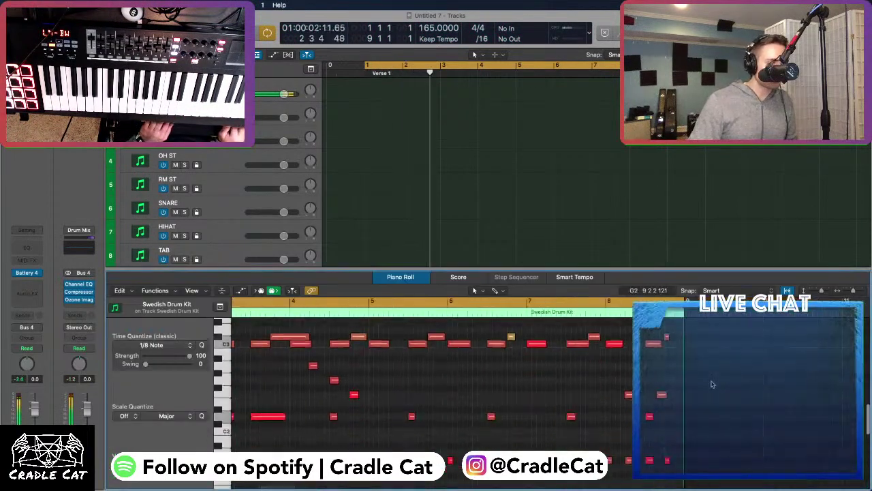
Select the two F2 hits in bar 8 of the Swedish Drum Kit part, check the remaining layers and close the Piano Roll
{"action": "scroll", "coordinate": [711, 385], "scroll_direction": "down", "scroll_amount": 2}
{"action": "left_click_drag", "start_coordinate": [546, 350], "coordinate": [626, 376]}
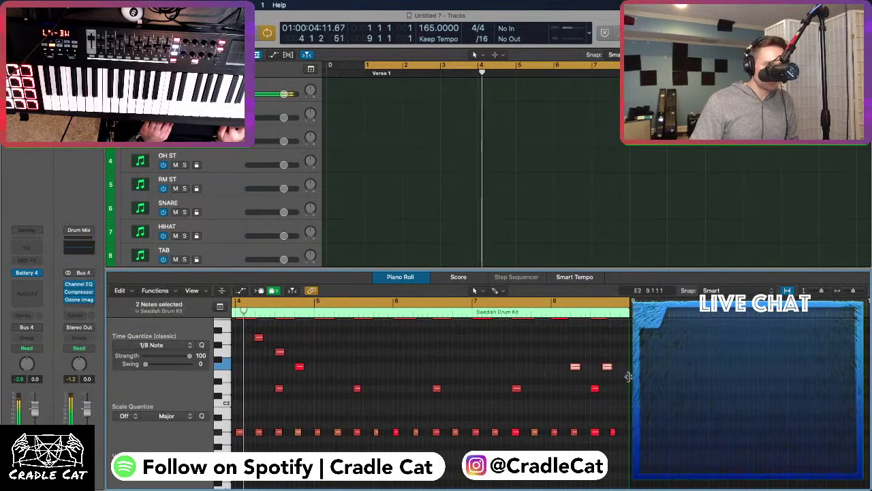
{"action": "scroll", "coordinate": [355, 390], "scroll_direction": "up", "scroll_amount": 5}
{"action": "scroll", "coordinate": [355, 390], "scroll_direction": "left", "scroll_amount": 3}
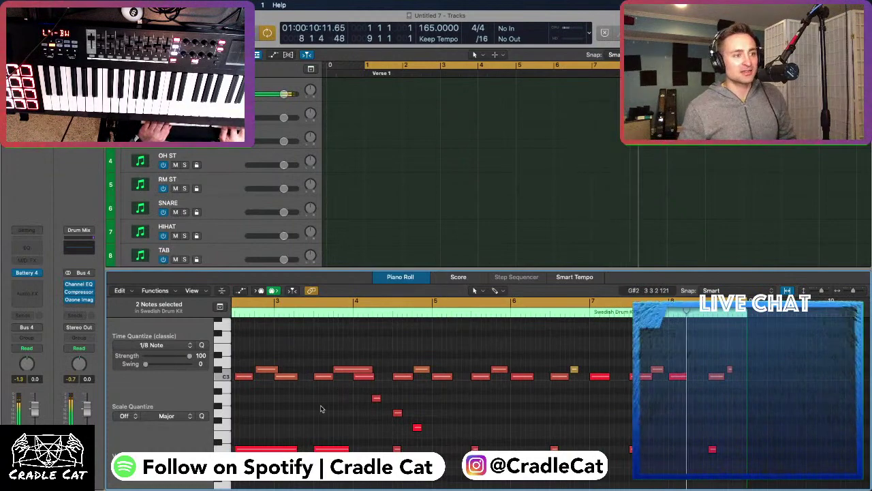
{"action": "key", "text": "p"}
Set the quantize strength of all Swedish Drum Kit notes to about 93 and close the Piano Roll
{"action": "double_click", "coordinate": [403, 355]}
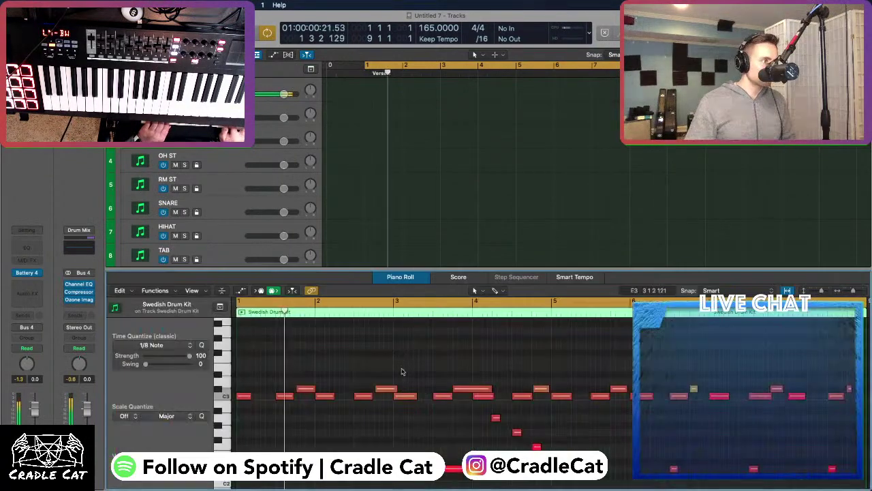
{"action": "key", "text": "super+a"}
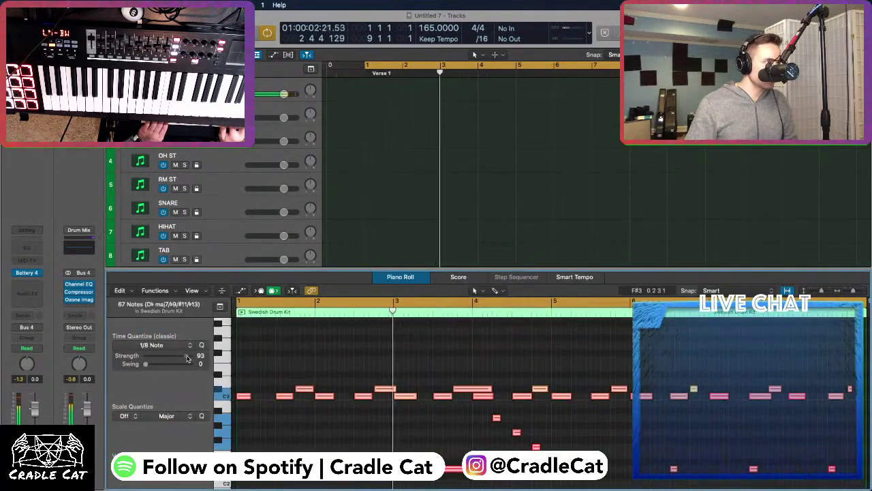
{"action": "left_click_drag", "start_coordinate": [190, 356], "coordinate": [189, 359]}
{"action": "key", "text": "p"}
Load the Piano Motion patch from the Processed piano sounds onto the Yamaha Grand Piano track
{"action": "scroll", "coordinate": [278, 345], "scroll_direction": "down", "scroll_amount": 4}
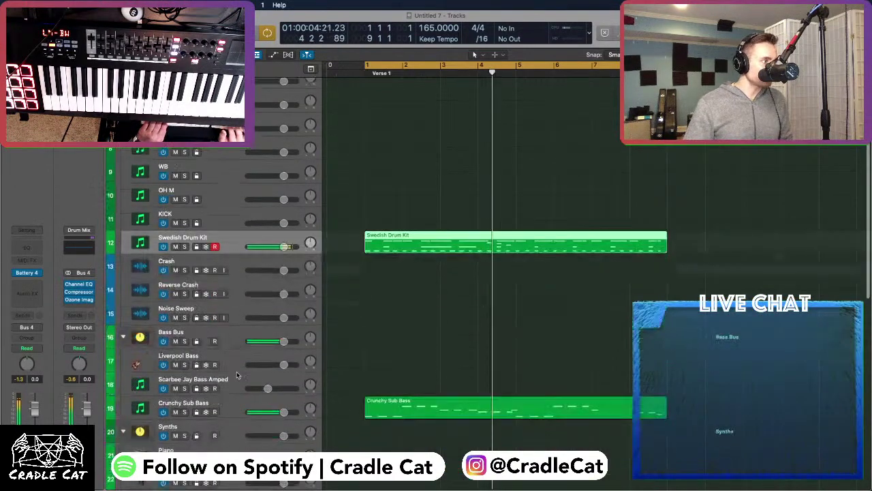
{"action": "scroll", "coordinate": [252, 362], "scroll_direction": "down", "scroll_amount": 4}
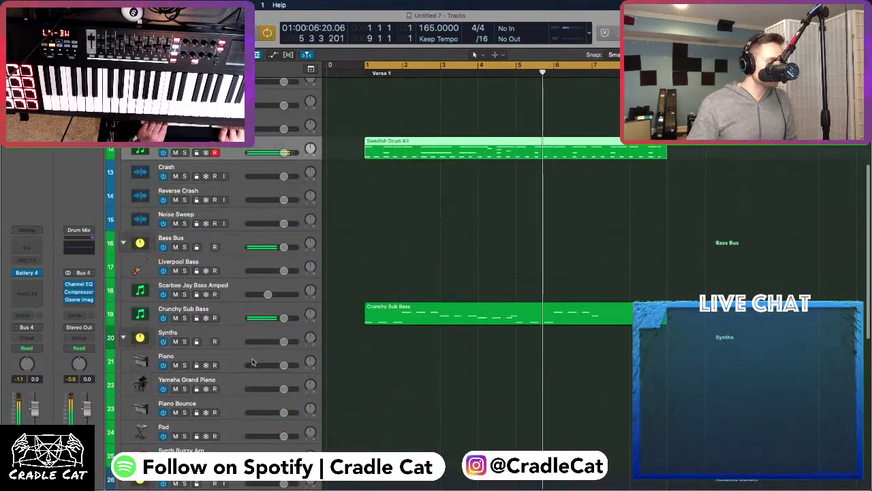
{"action": "scroll", "coordinate": [249, 362], "scroll_direction": "down", "scroll_amount": 3}
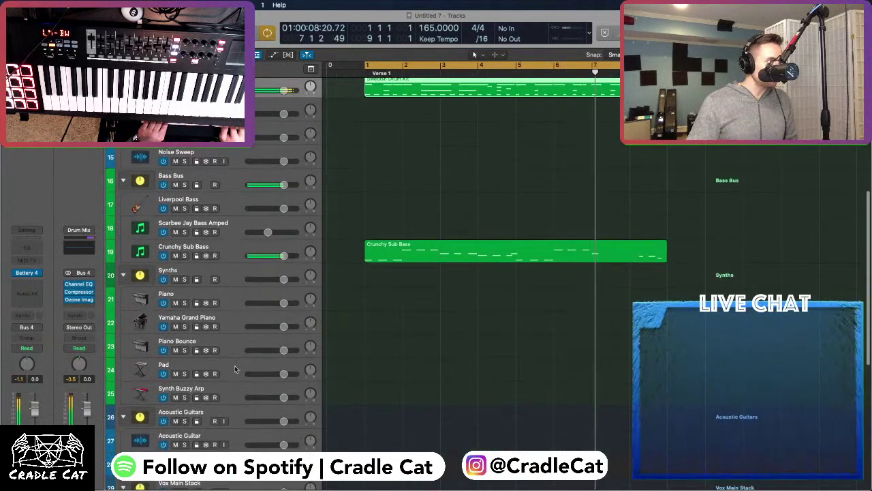
{"action": "left_click", "coordinate": [187, 320]}
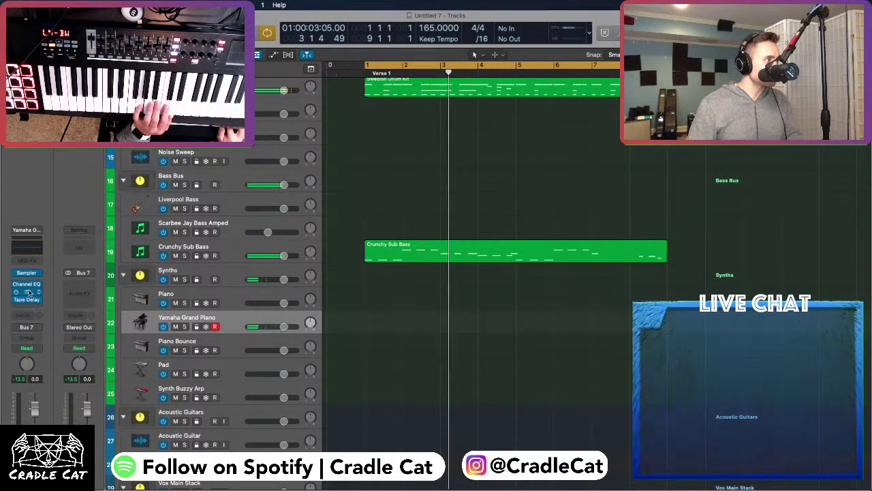
{"action": "key", "text": "y"}
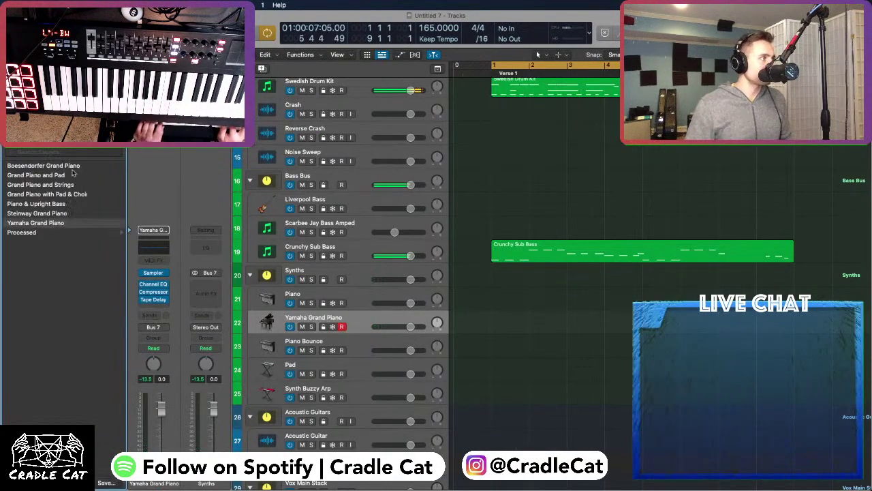
{"action": "left_click", "coordinate": [43, 232]}
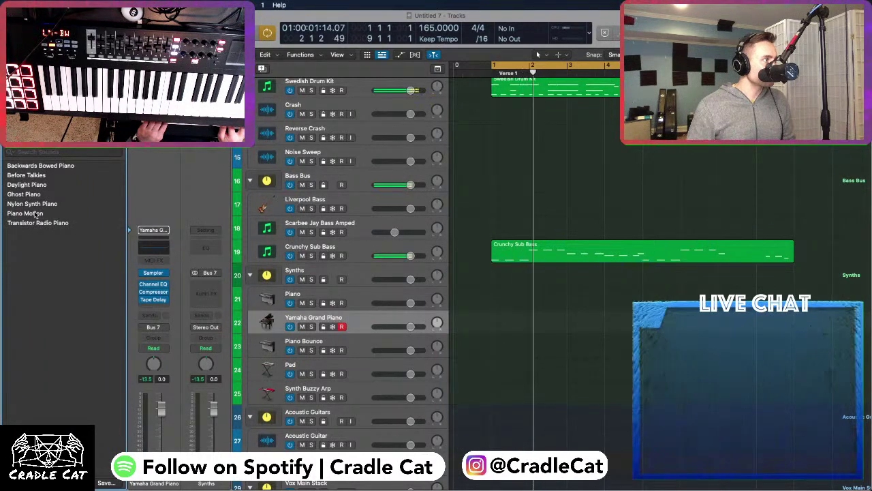
{"action": "left_click", "coordinate": [34, 214]}
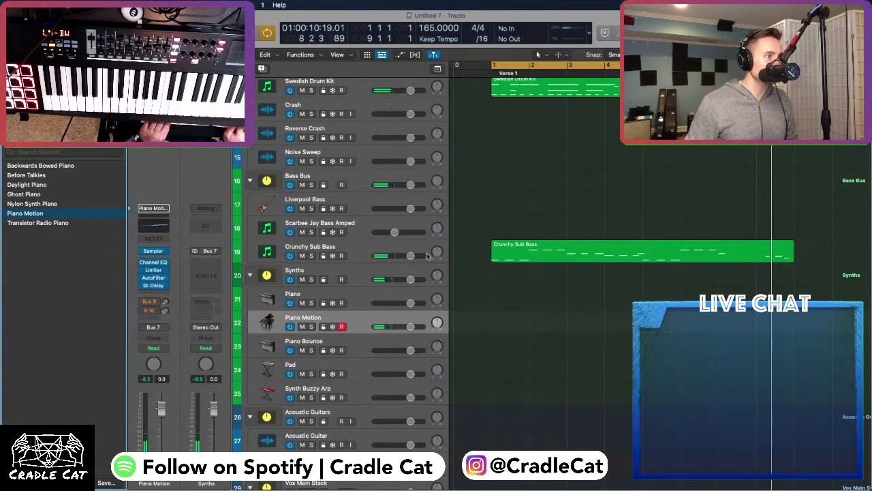
{"action": "scroll", "coordinate": [428, 255], "scroll_direction": "down", "scroll_amount": 2}
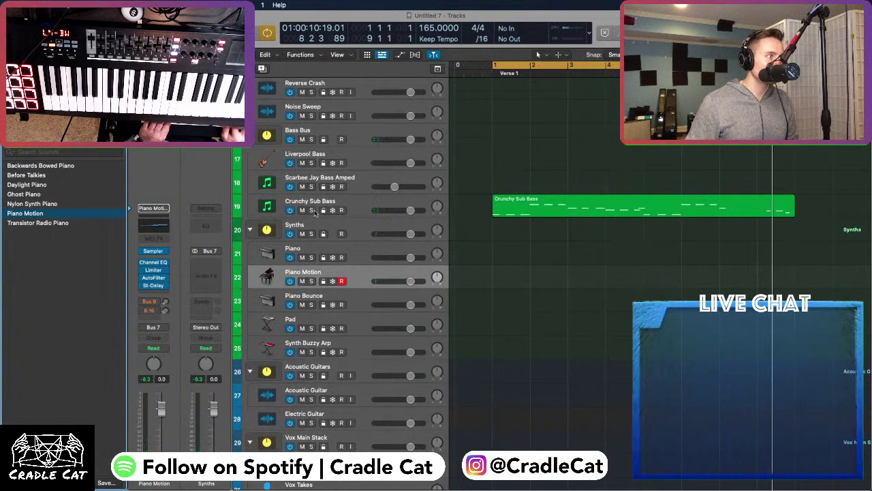
{"action": "key", "text": "r"}
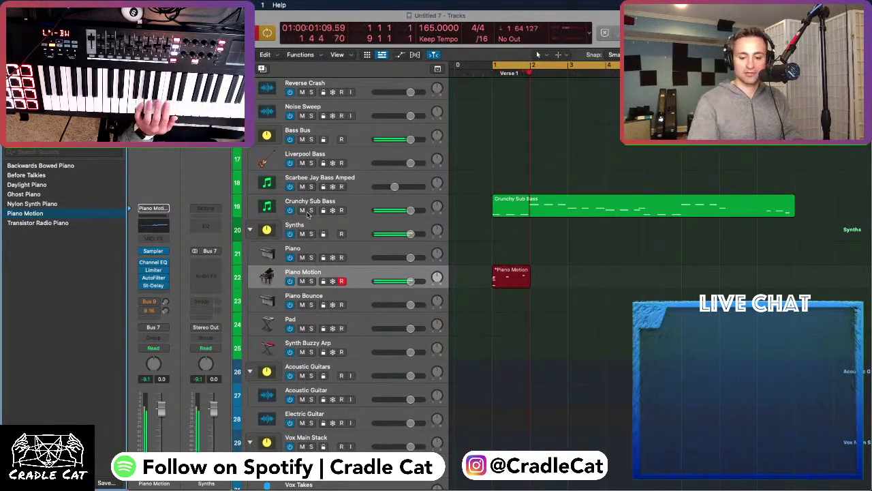
{"action": "key", "text": "super+period"}
{"action": "key", "text": "r"}
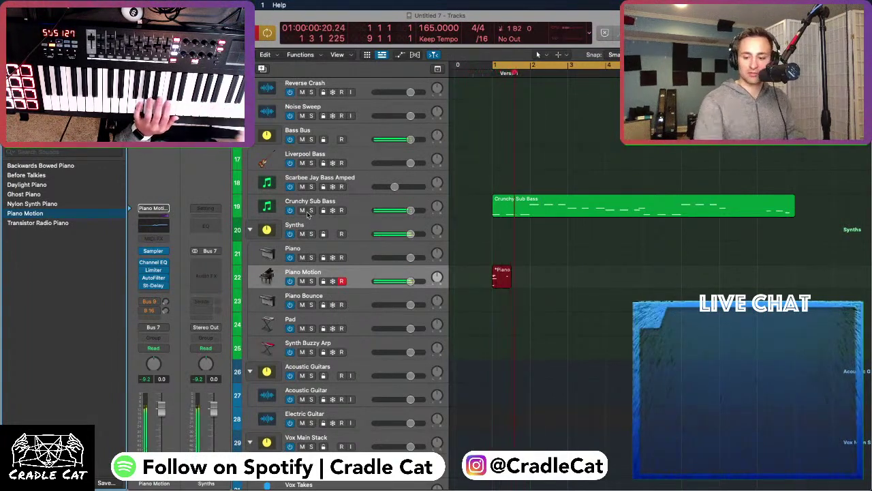
{"action": "key", "text": "space"}
{"action": "key", "text": "super+z"}
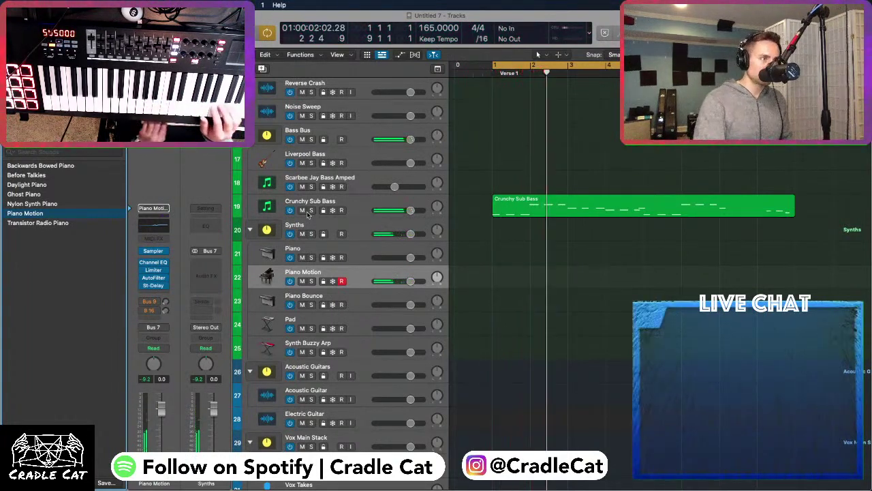
Record a Piano Motion part across the eight bars of Verse 1 and lower its track volume to -12.4 dB
{"action": "key", "text": "r"}
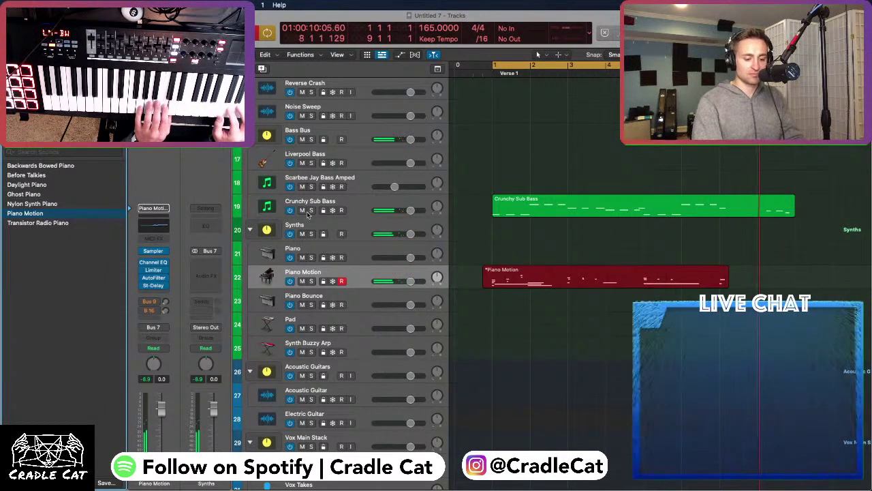
{"action": "key", "text": "space"}
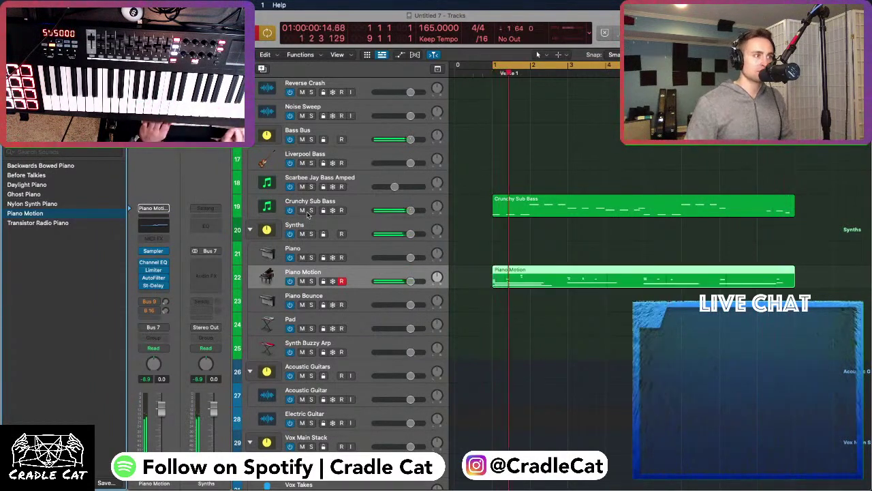
{"action": "double_click", "coordinate": [520, 276]}
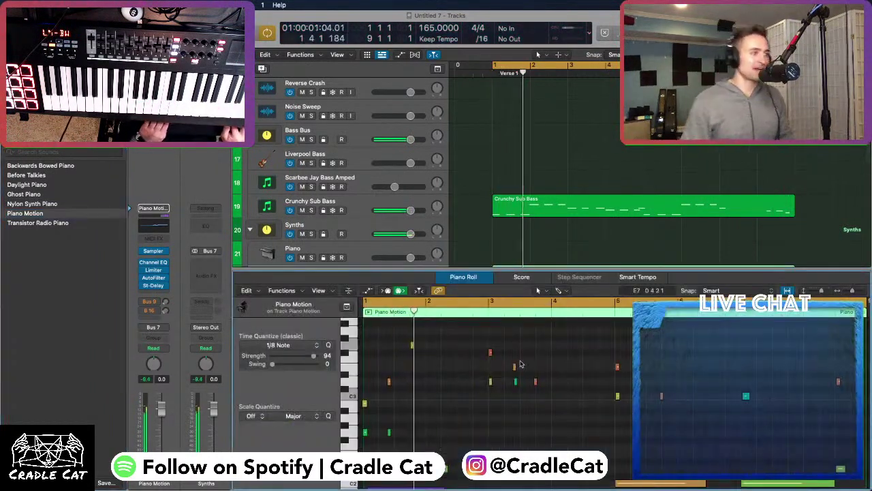
{"action": "key", "text": "p"}
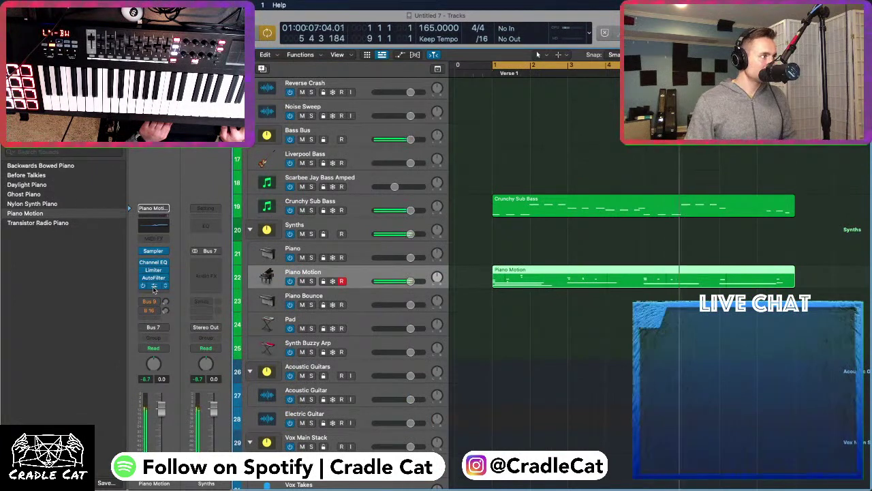
{"action": "left_click_drag", "start_coordinate": [411, 280], "coordinate": [391, 280]}
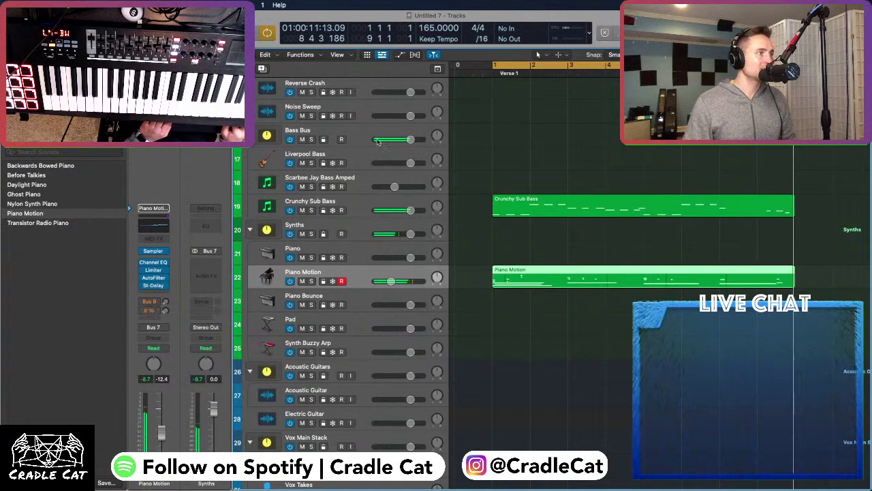
Move the Crunchy Sub Bass region eight bars later so it starts at bar 9
{"action": "left_click", "coordinate": [520, 204]}
{"action": "left_click", "coordinate": [525, 171]}
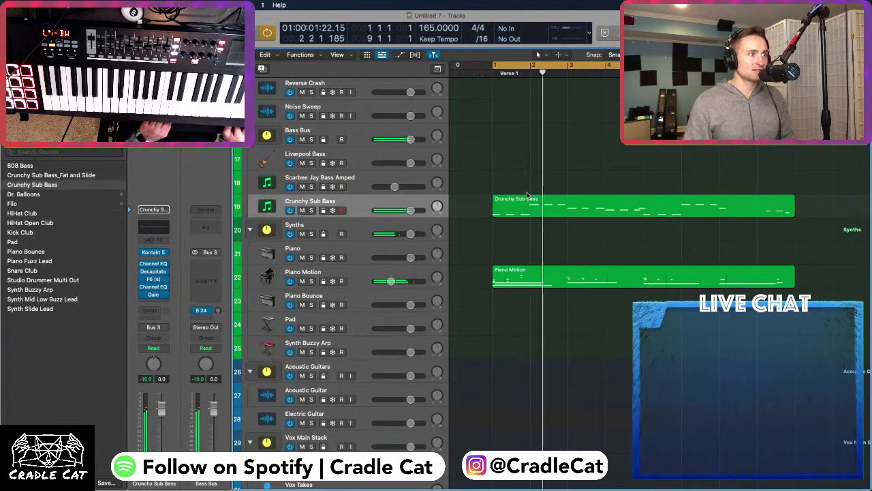
{"action": "left_click", "coordinate": [528, 202]}
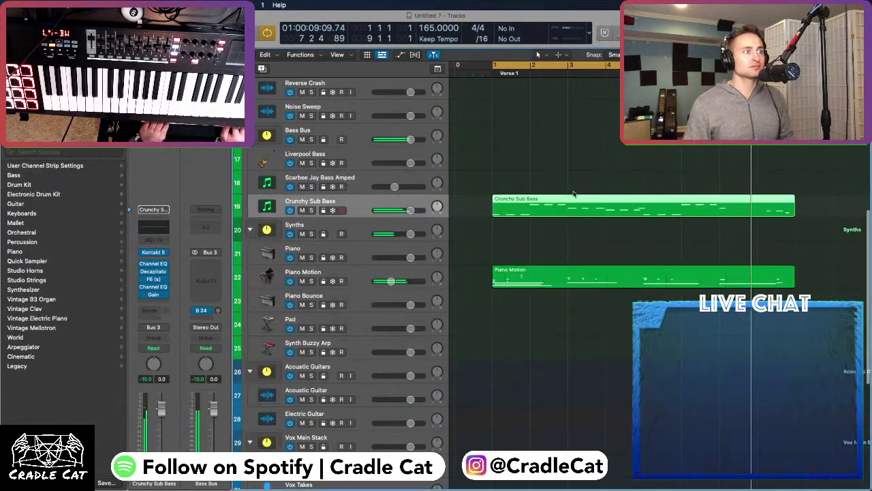
{"action": "left_click_drag", "start_coordinate": [552, 205], "coordinate": [845, 206]}
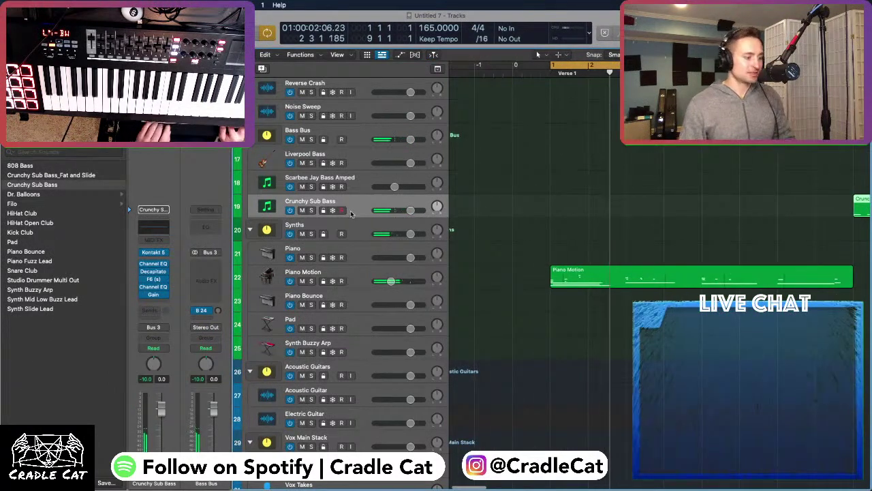
Audition new bass lines on the Scarbee Jay Bass Amped and Crunchy Sub Bass tracks and open the latter's Kontakt 5 instrument
{"action": "left_click", "coordinate": [354, 178]}
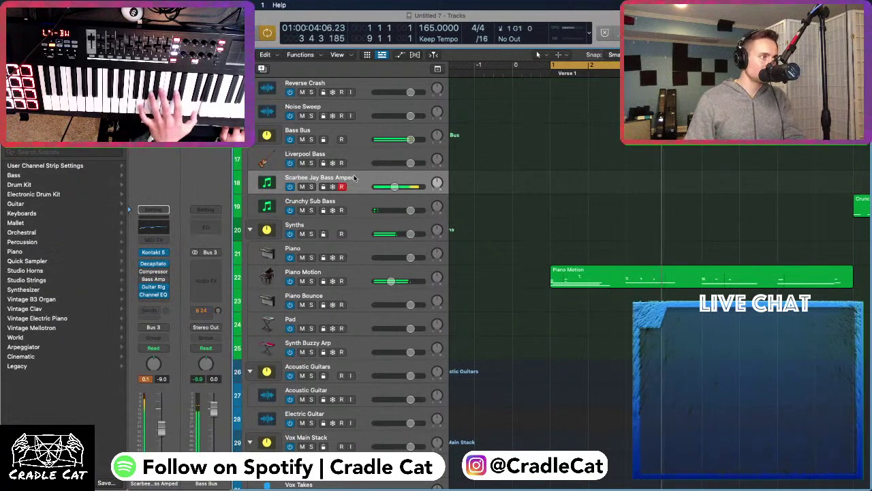
{"action": "left_click", "coordinate": [347, 200]}
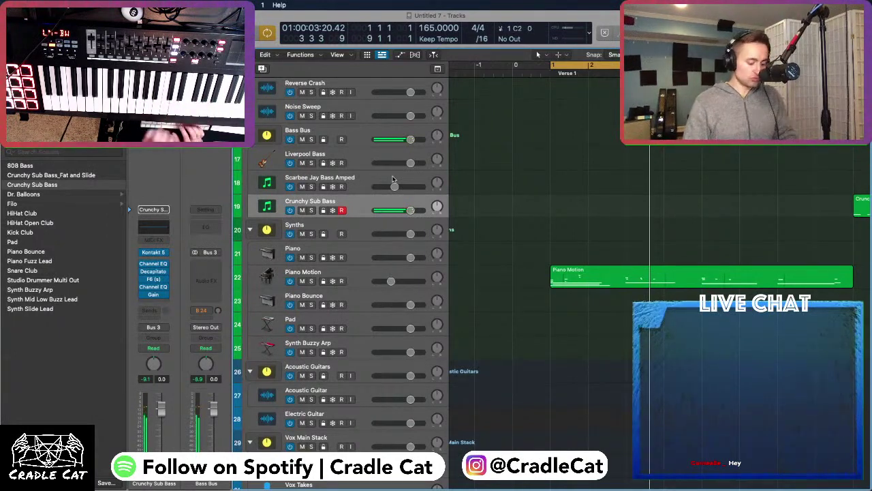
{"action": "key", "text": "space"}
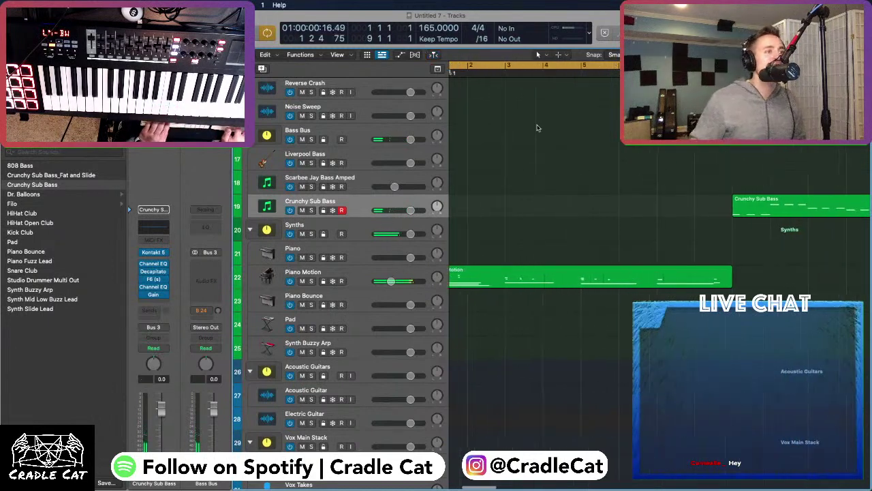
{"action": "key", "text": "Return"}
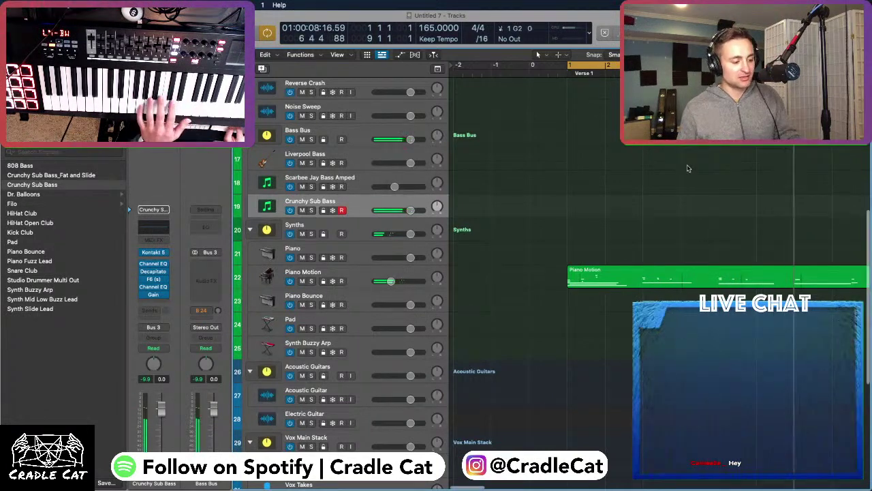
{"action": "left_click", "coordinate": [153, 253]}
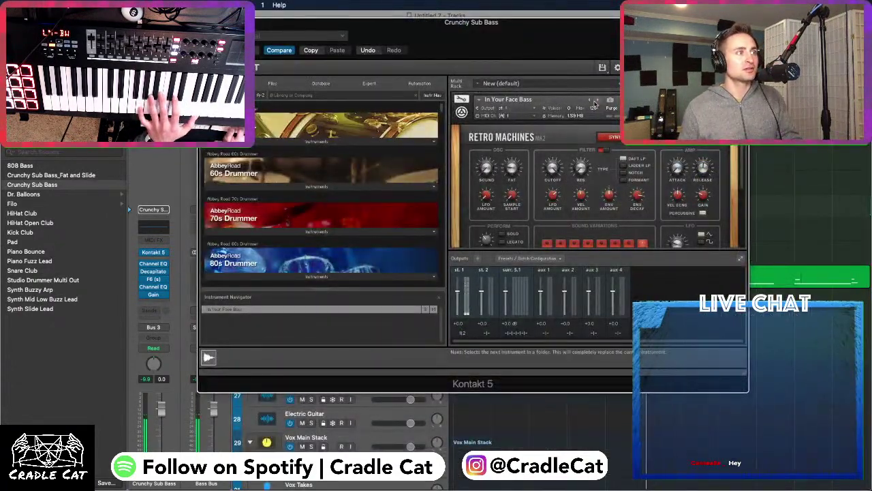
Audition Retro Machines presets, including Innocent Lead, Dirty Saw Lead and Welcome 1976 Bass, stepping back through them to load Sub Bass 6
{"action": "left_click", "coordinate": [597, 101]}
{"action": "left_click", "coordinate": [590, 101]}
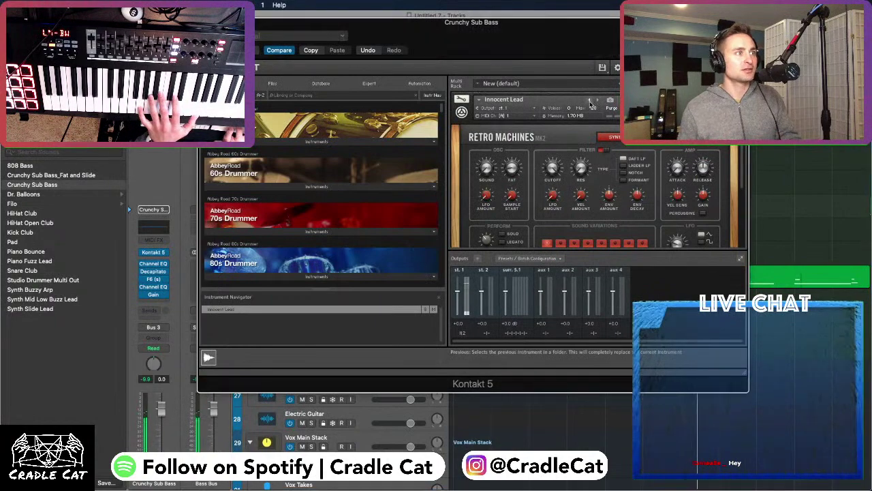
{"action": "left_click", "coordinate": [590, 101]}
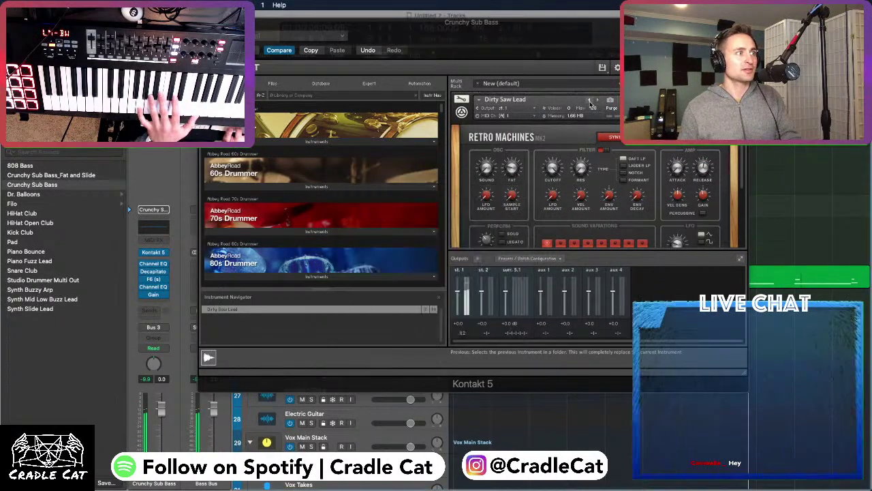
{"action": "left_click", "coordinate": [590, 101]}
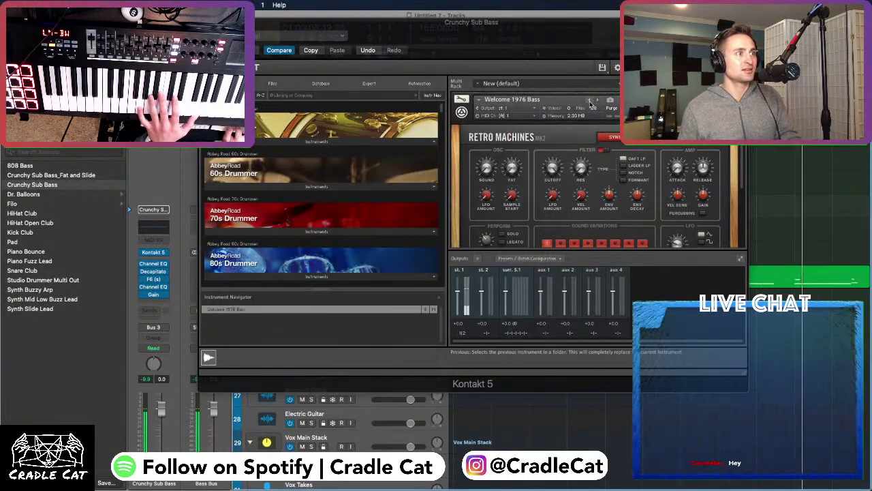
{"action": "left_click", "coordinate": [590, 100]}
{"action": "left_click", "coordinate": [590, 101]}
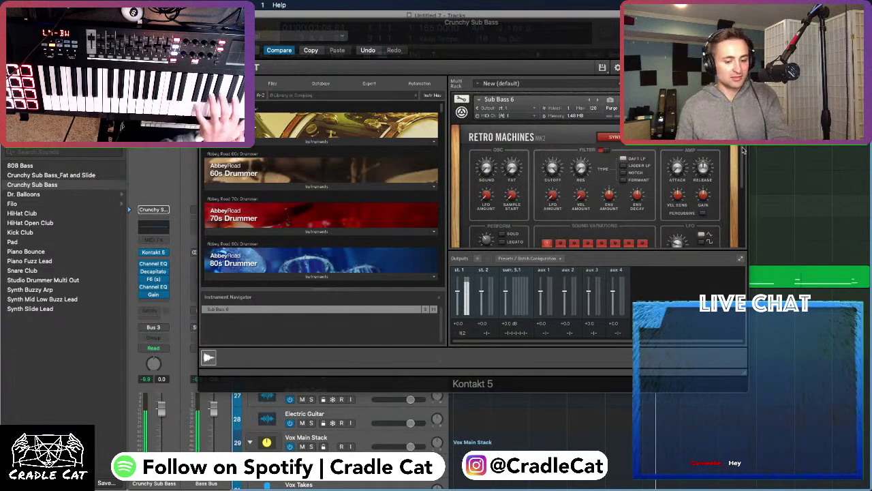
Audition the sound variations of the Sub Bass 6 preset, trying several of the eight slots
{"action": "left_click_drag", "start_coordinate": [744, 150], "coordinate": [746, 218]}
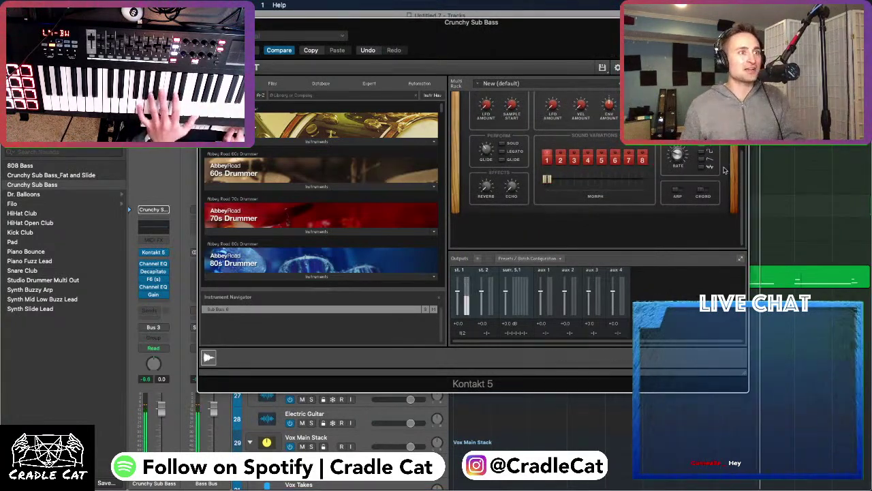
{"action": "scroll", "coordinate": [737, 154], "scroll_direction": "up", "scroll_amount": 2}
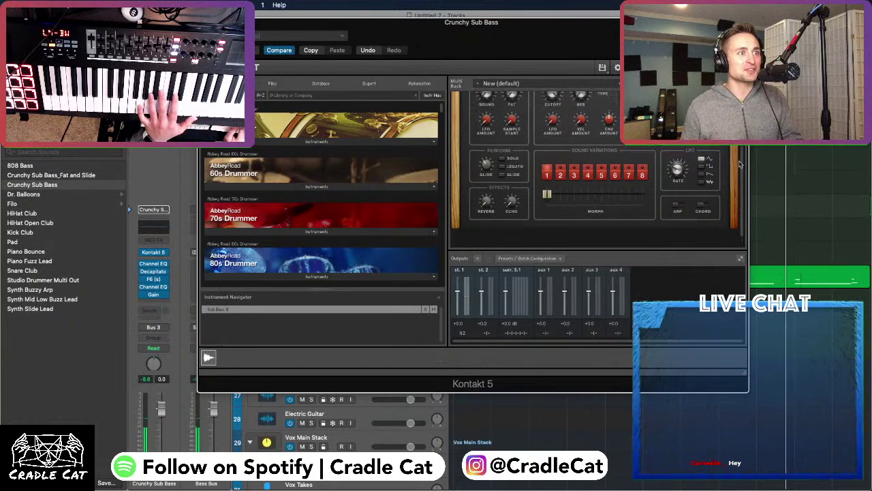
{"action": "left_click", "coordinate": [560, 188]}
{"action": "left_click", "coordinate": [584, 191]}
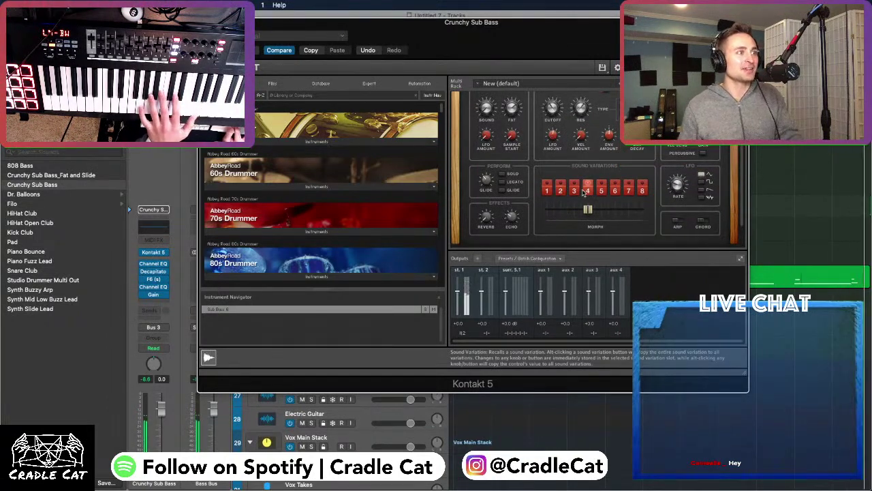
{"action": "left_click", "coordinate": [575, 190]}
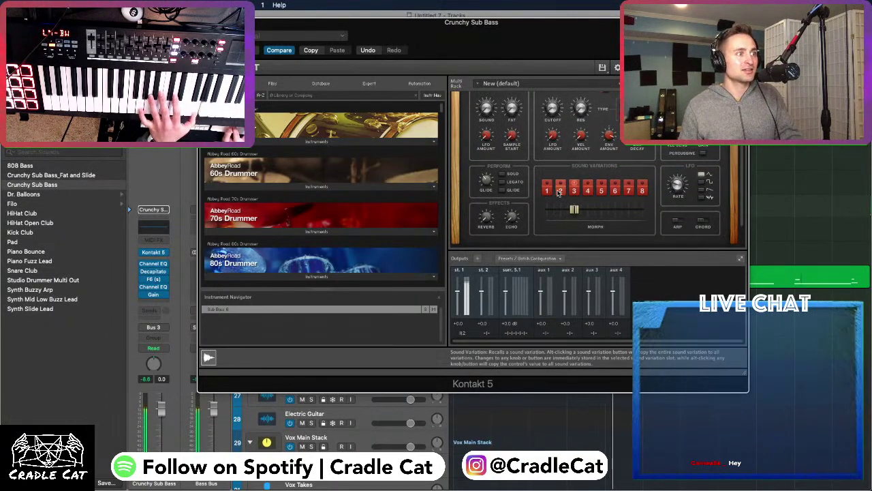
{"action": "left_click", "coordinate": [560, 190]}
{"action": "left_click", "coordinate": [615, 191]}
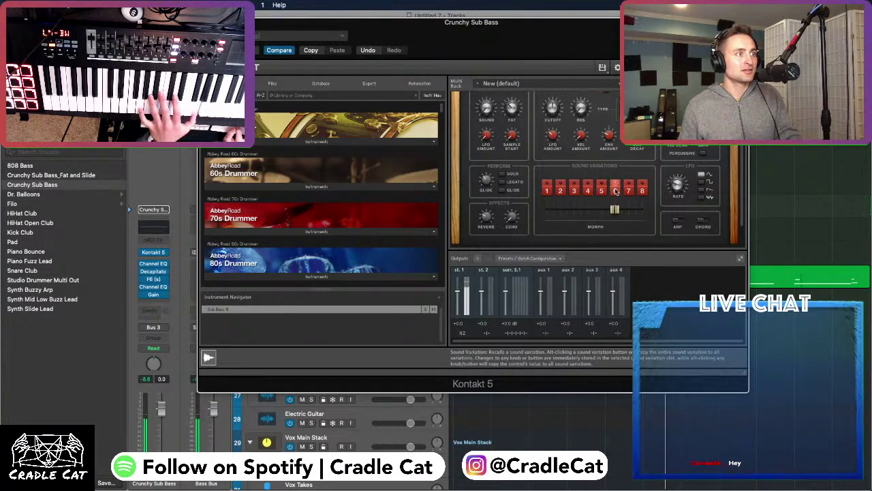
{"action": "left_click", "coordinate": [627, 191]}
{"action": "scroll", "coordinate": [625, 181], "scroll_direction": "up", "scroll_amount": 3}
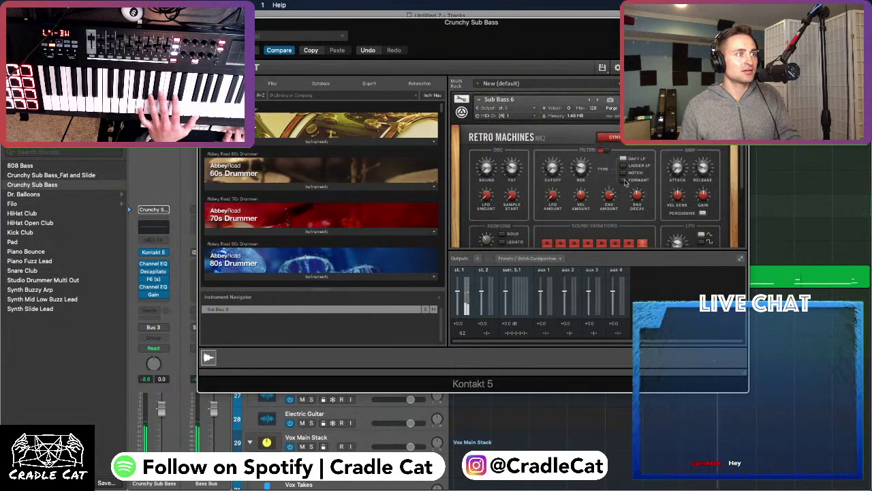
Step back through the remaining Sub Bass presets and load Sub Bass 1 for the Crunchy Sub Bass track
{"action": "left_click", "coordinate": [590, 100]}
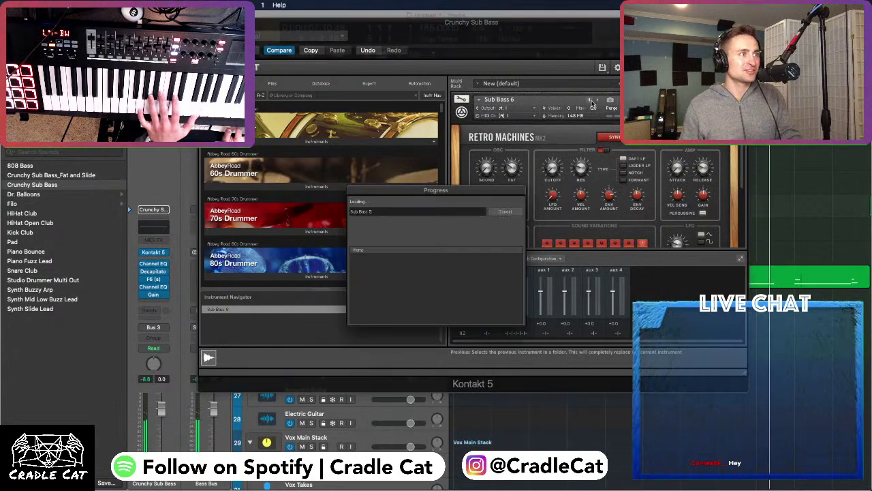
{"action": "left_click", "coordinate": [590, 101]}
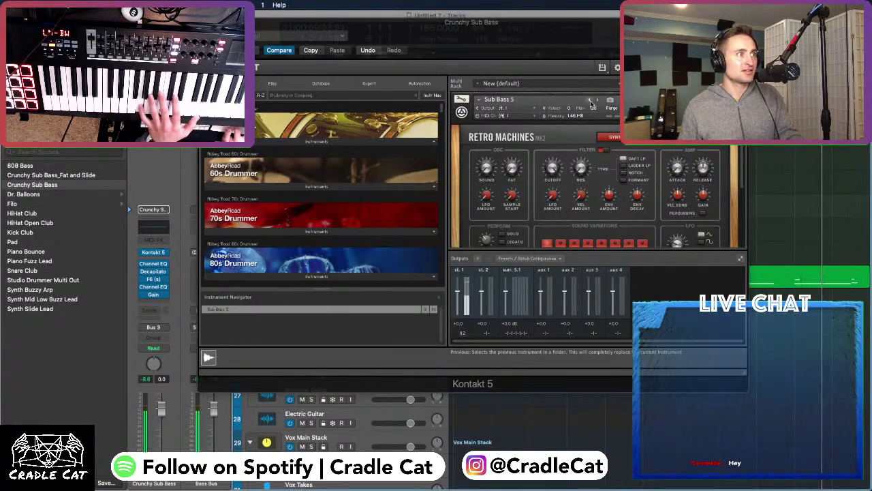
{"action": "left_click", "coordinate": [590, 101]}
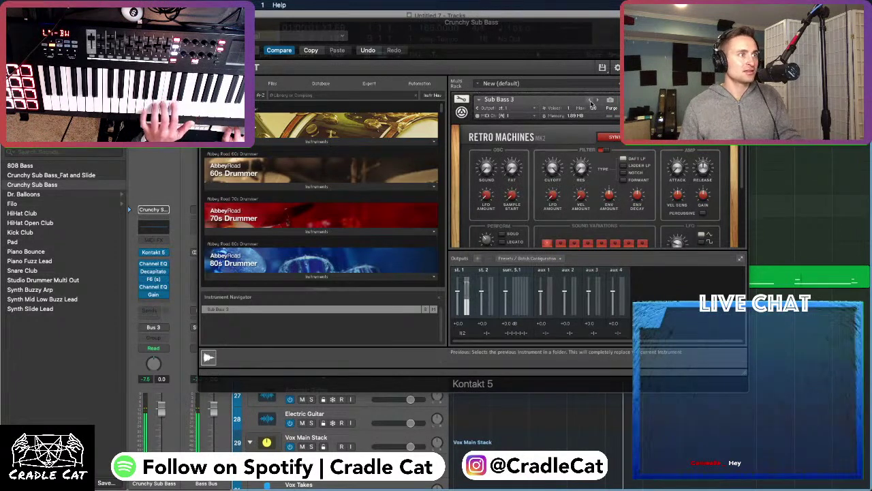
{"action": "left_click", "coordinate": [591, 102]}
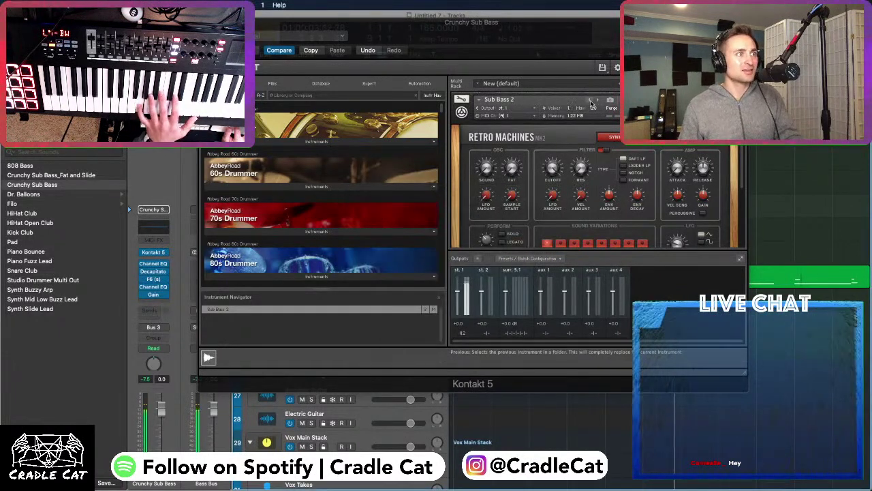
{"action": "left_click", "coordinate": [591, 102]}
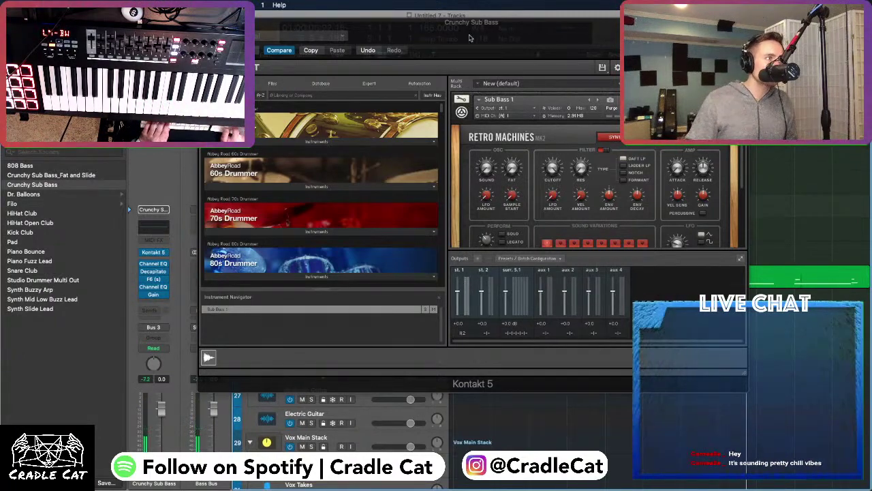
Enable Solo in the Perform section of the Sub Bass 1 preset and close the instrument window
{"action": "left_click_drag", "start_coordinate": [469, 38], "coordinate": [393, 29]}
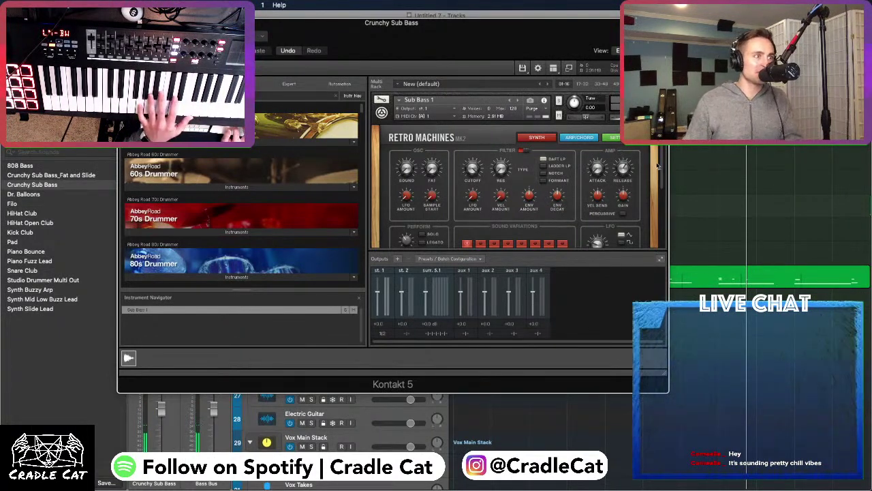
{"action": "left_click_drag", "start_coordinate": [658, 166], "coordinate": [663, 205]}
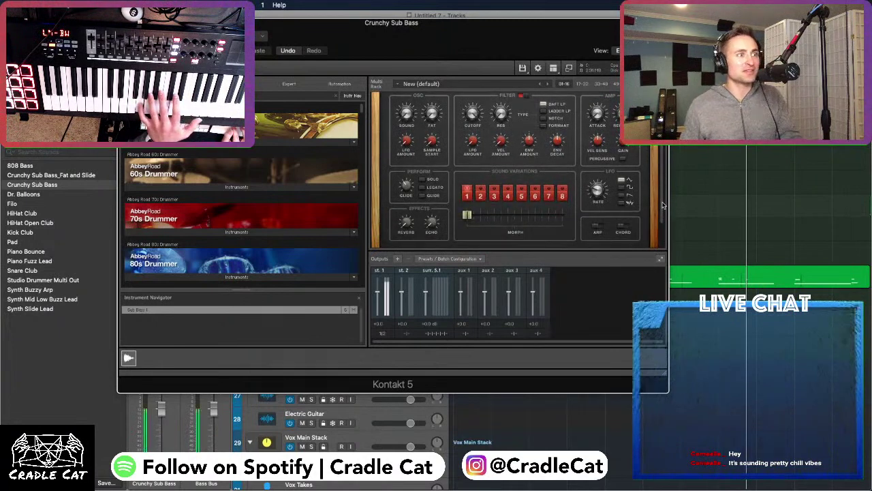
{"action": "scroll", "coordinate": [518, 177], "scroll_direction": "up", "scroll_amount": 1}
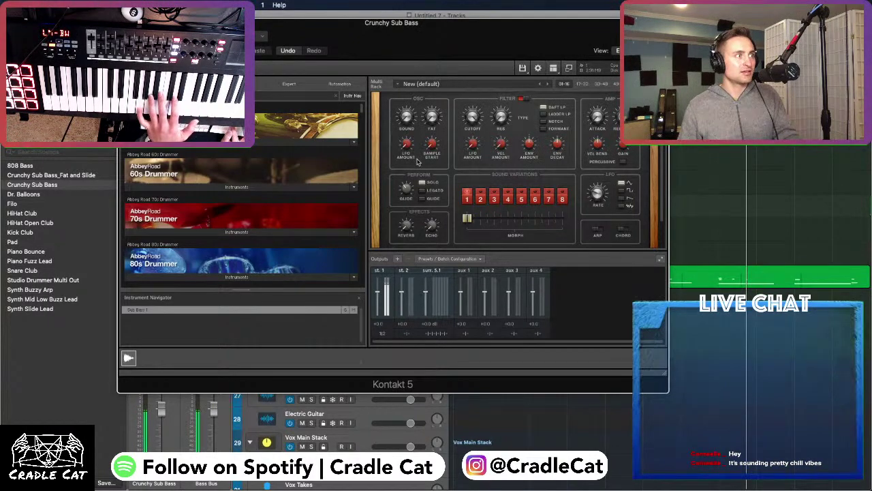
{"action": "key", "text": "super+w"}
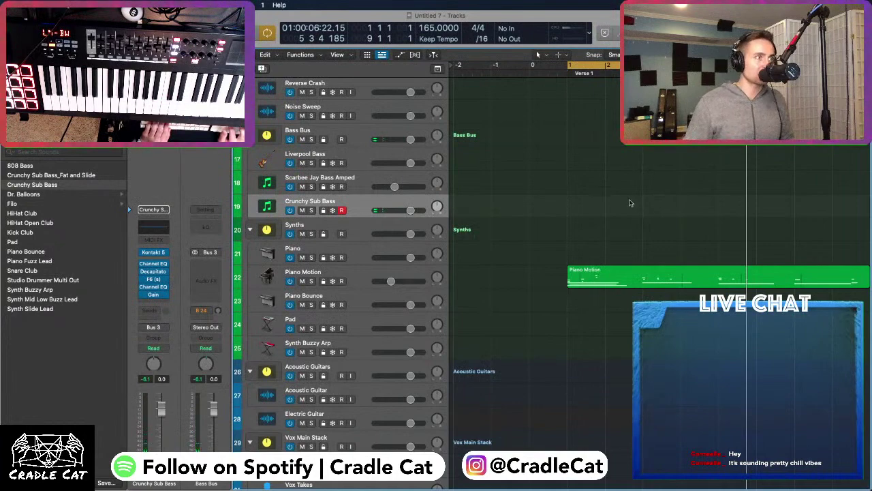
Try a recorded take on the Crunchy Sub Bass track from bar 1 and undo it
{"action": "scroll", "coordinate": [630, 202], "scroll_direction": "down", "scroll_amount": 3}
{"action": "key", "text": "Return"}
{"action": "key", "text": "r"}
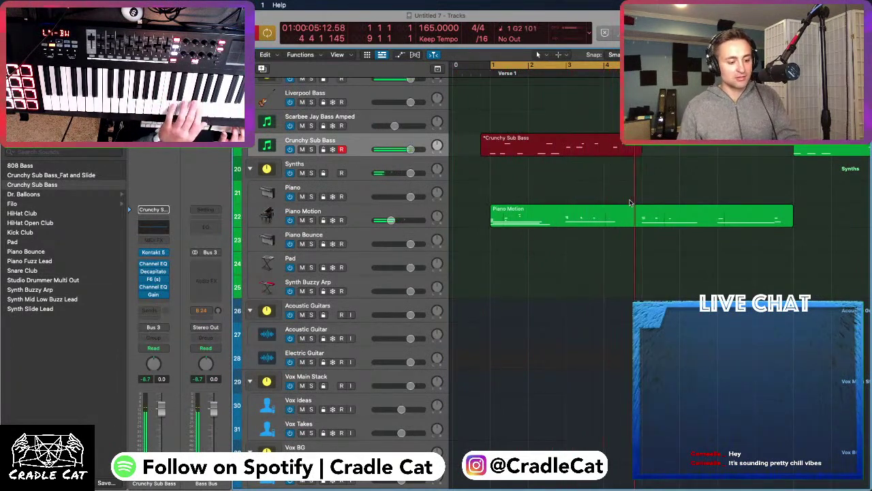
{"action": "key", "text": "r"}
{"action": "key", "text": "super+z"}
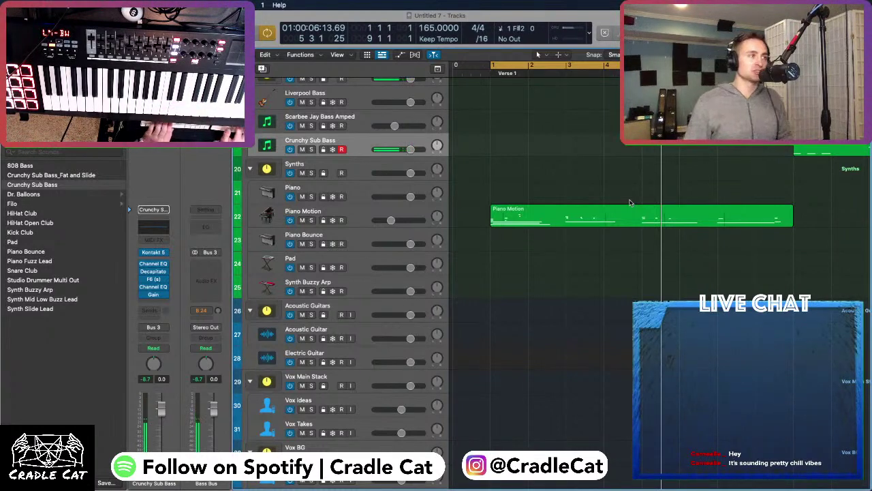
Record a Crunchy Sub Bass part across the eight bars of Verse 1
{"action": "key", "text": "r"}
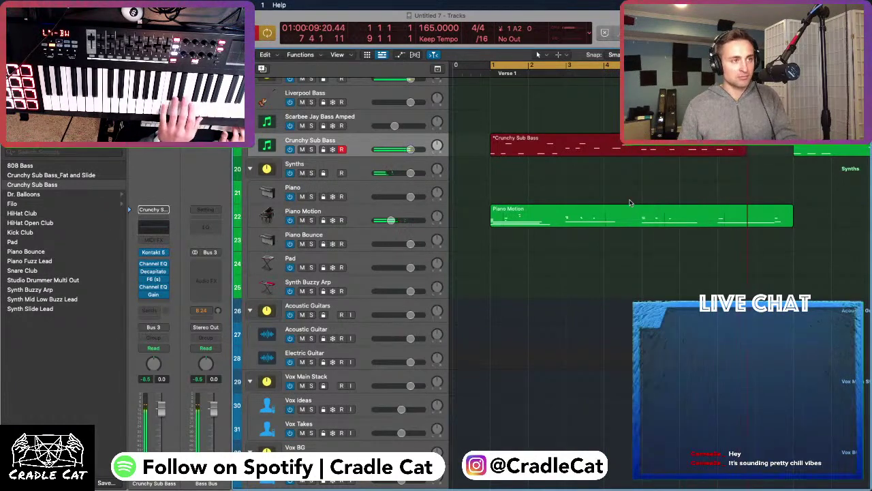
{"action": "key", "text": "space"}
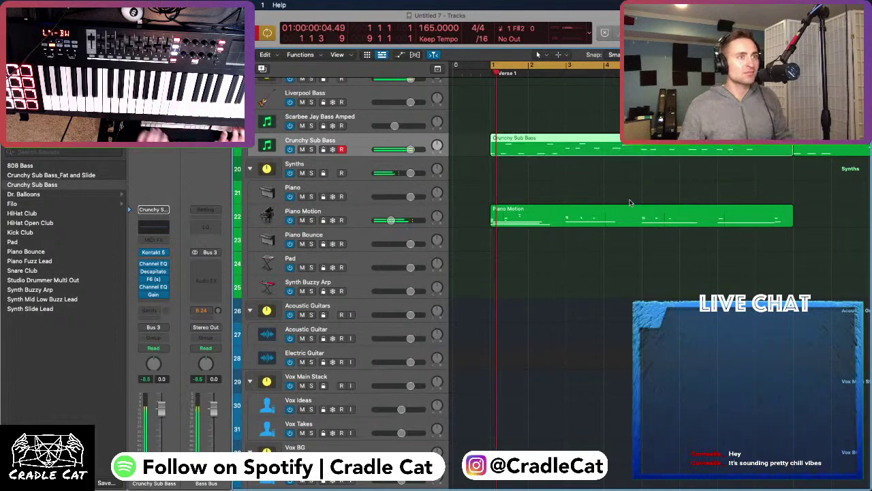
Quantize all notes of the Verse 1 Crunchy Sub Bass region to 1/8 Note with a strength of 93
{"action": "key", "text": "p"}
{"action": "key", "text": "space"}
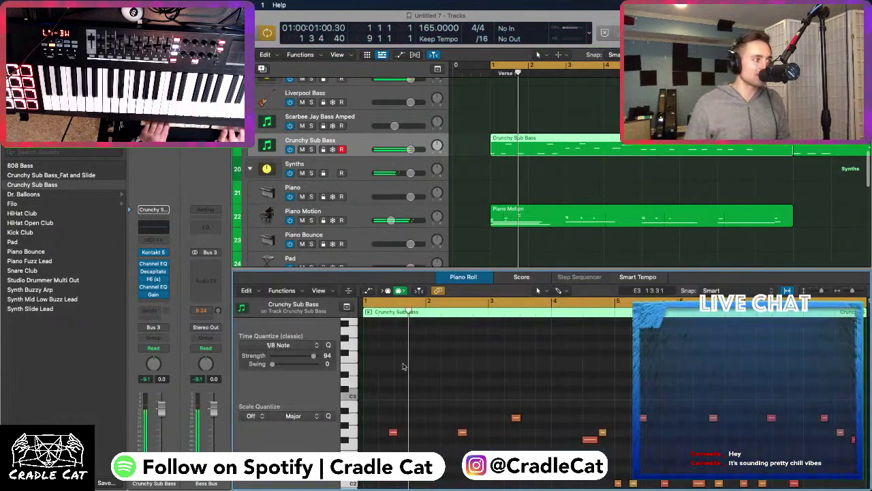
{"action": "key", "text": "super+a"}
{"action": "left_click_drag", "start_coordinate": [313, 355], "coordinate": [315, 358]}
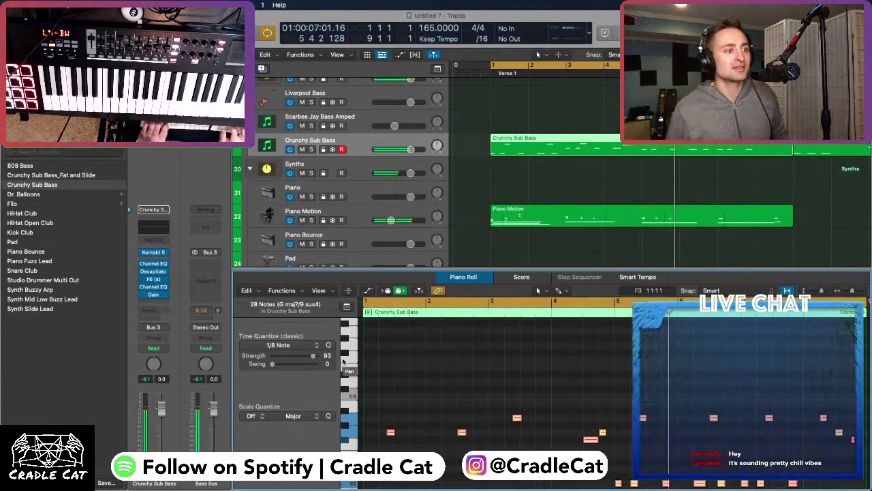
Lower the two A2 notes in bars 5 and 6 of the bass region to G2
{"action": "left_click", "coordinate": [572, 406]}
{"action": "scroll", "coordinate": [573, 407], "scroll_direction": "down", "scroll_amount": 2}
{"action": "scroll", "coordinate": [572, 406], "scroll_direction": "right", "scroll_amount": 2}
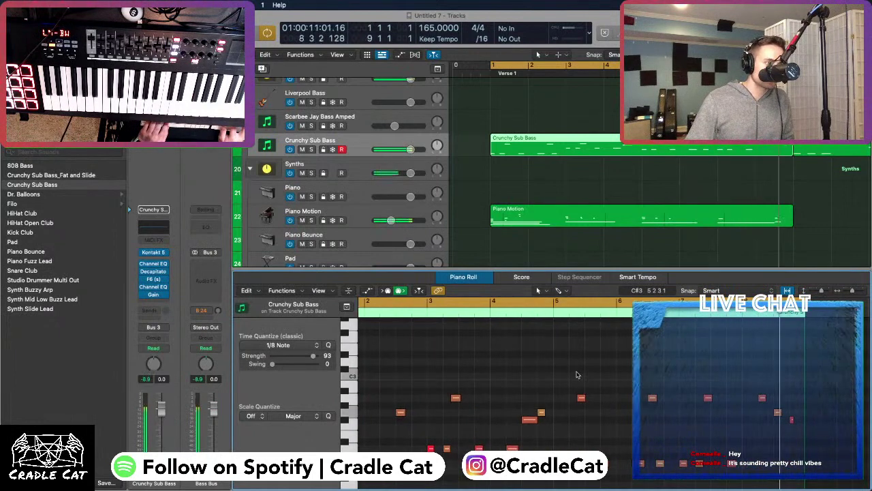
{"action": "left_click", "coordinate": [583, 397]}
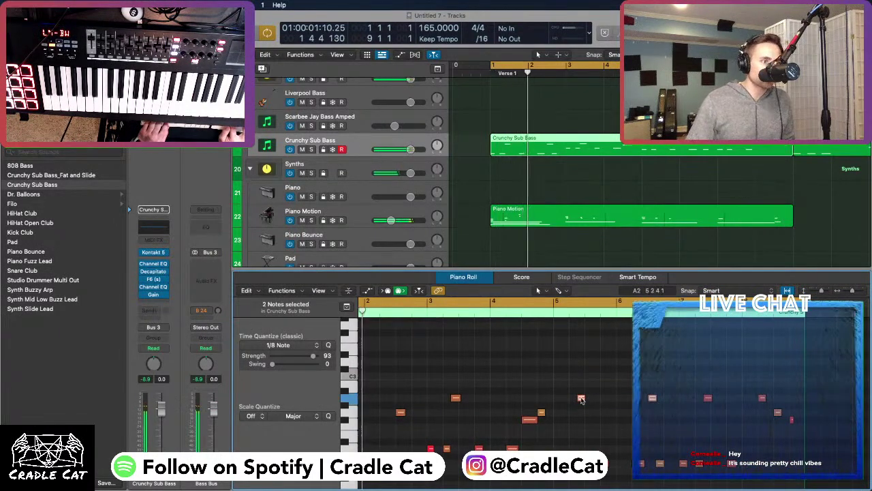
{"action": "left_click_drag", "start_coordinate": [581, 398], "coordinate": [581, 413]}
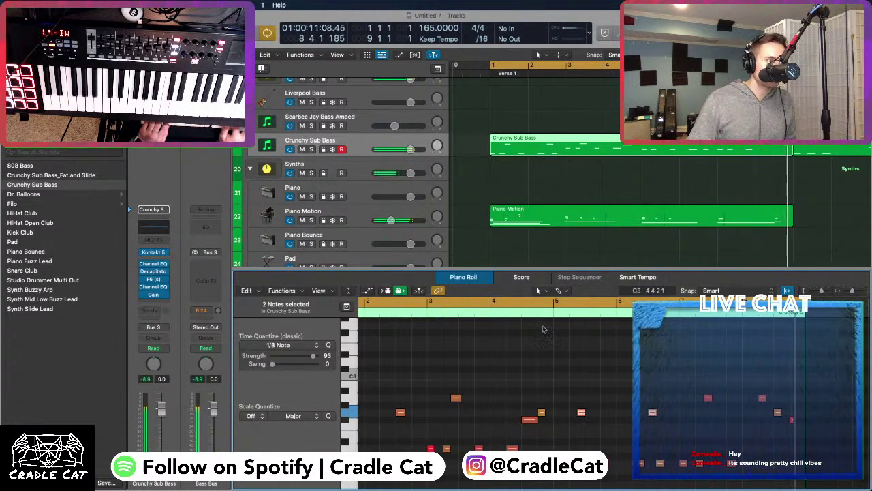
Rework bar 7 of the bass region, moving its A2 note to beat 4 and removing the last C2 note
{"action": "left_click", "coordinate": [549, 305]}
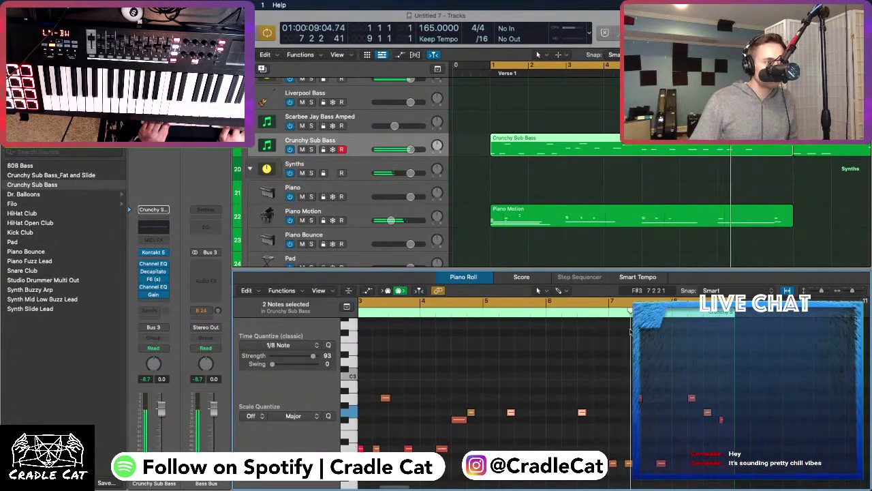
{"action": "left_click", "coordinate": [639, 382]}
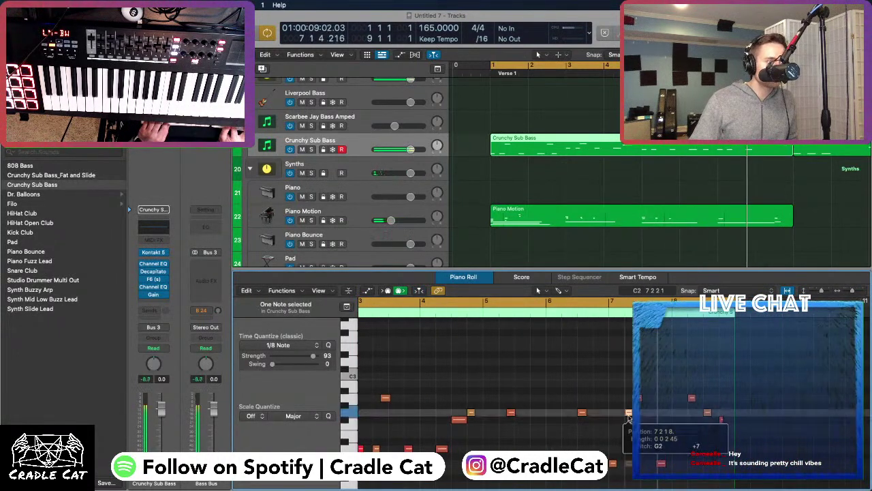
{"action": "left_click", "coordinate": [557, 313]}
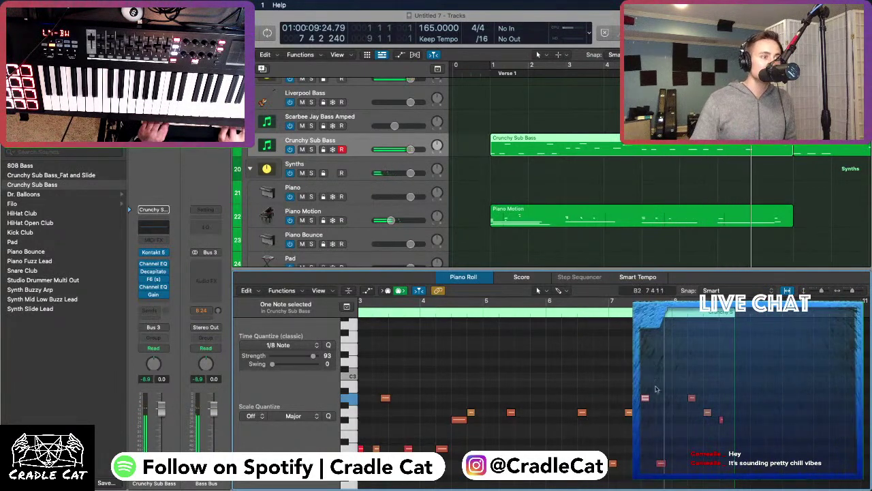
{"action": "left_click_drag", "start_coordinate": [660, 465], "coordinate": [595, 313]}
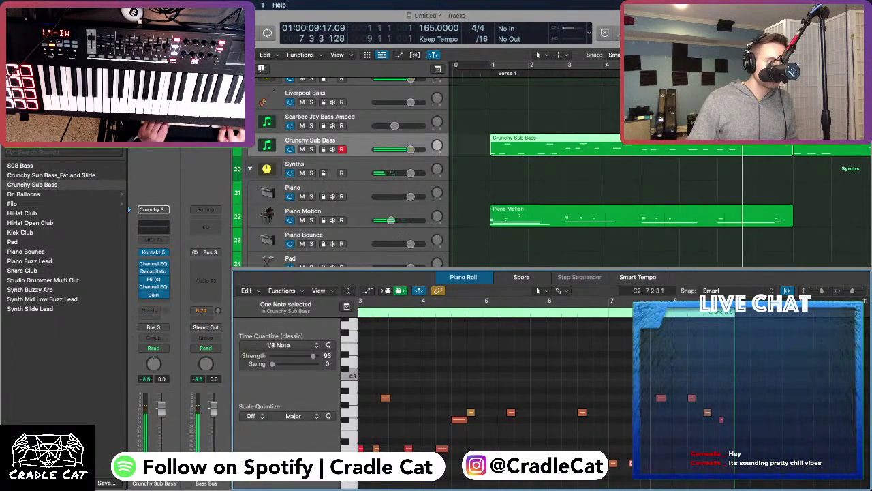
Copy the C2 note on beat 2 of bar 7 to a position between beats 3 and 4
{"action": "left_click", "coordinate": [628, 465]}
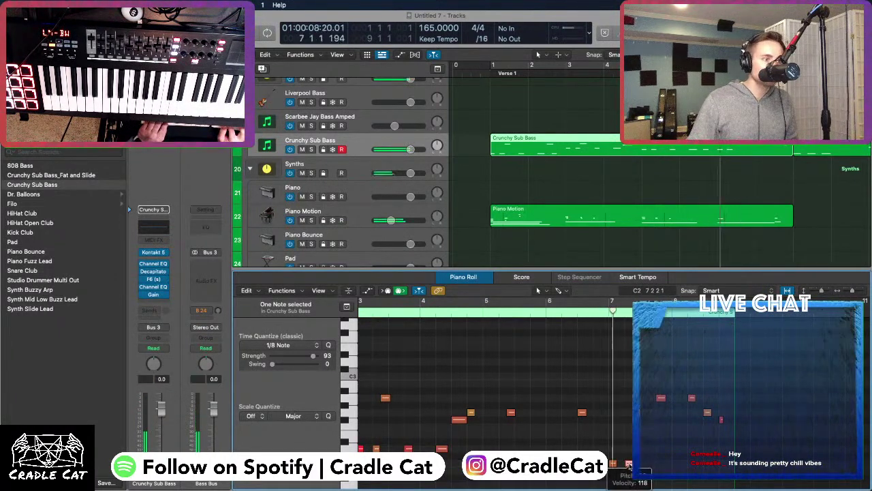
{"action": "left_click_drag", "start_coordinate": [628, 465], "coordinate": [653, 466]}
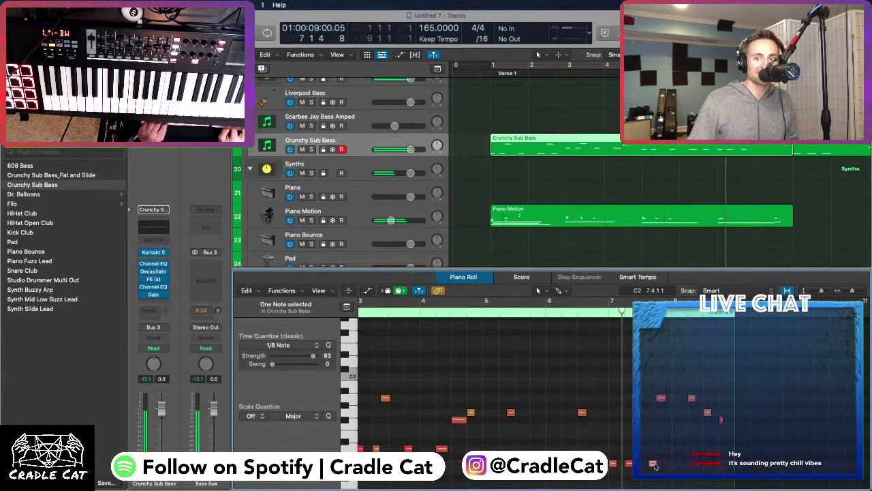
{"action": "left_click", "coordinate": [653, 465]}
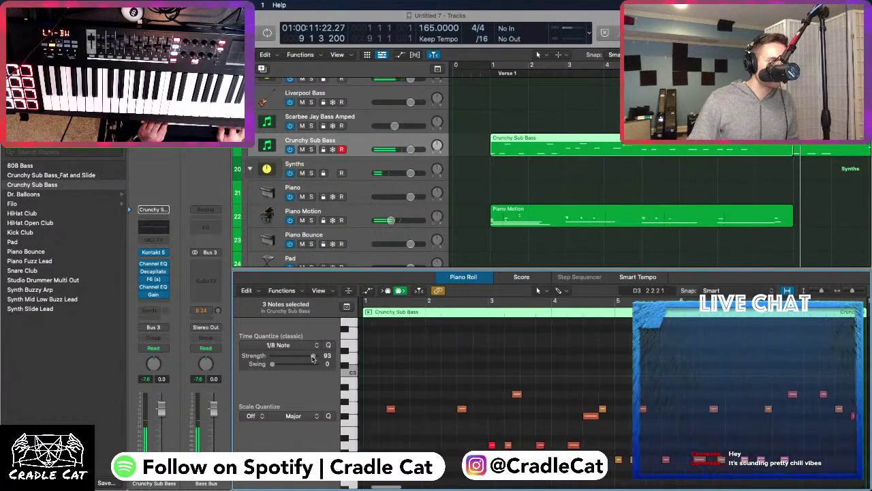
Set the quantize strength of the selected Crunchy Sub Bass notes to 86 and delete the region's bar 7 phrase
{"action": "left_click_drag", "start_coordinate": [314, 356], "coordinate": [312, 357]}
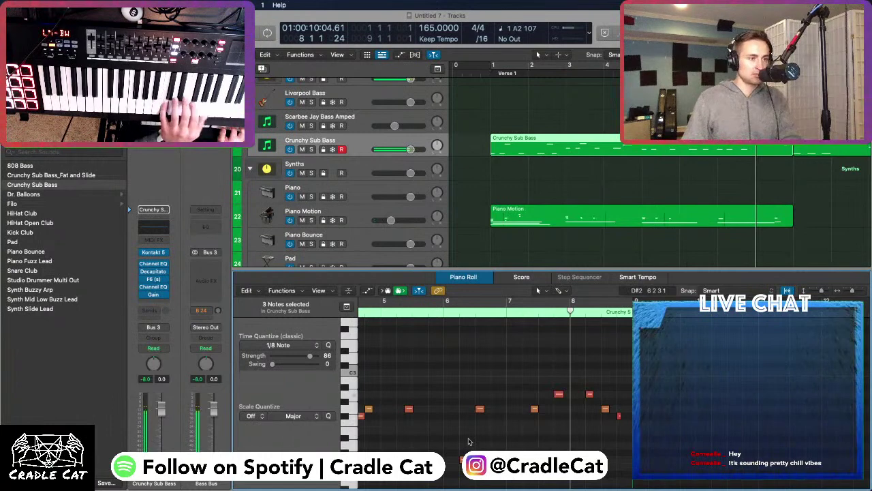
{"action": "left_click_drag", "start_coordinate": [503, 371], "coordinate": [575, 448]}
{"action": "key", "text": "Delete"}
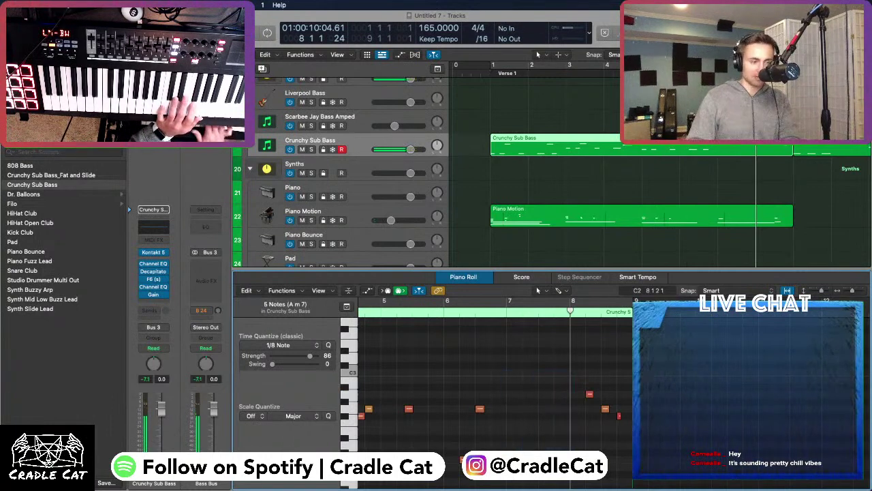
Try recording a replacement bass phrase into bar 7 from bar 5 and remove the recorded notes
{"action": "left_click", "coordinate": [405, 314]}
{"action": "key", "text": "r"}
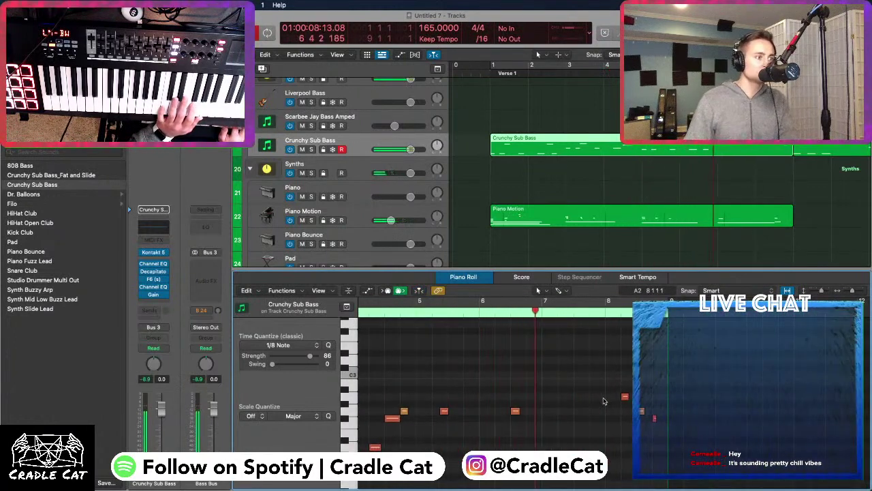
{"action": "key", "text": "space"}
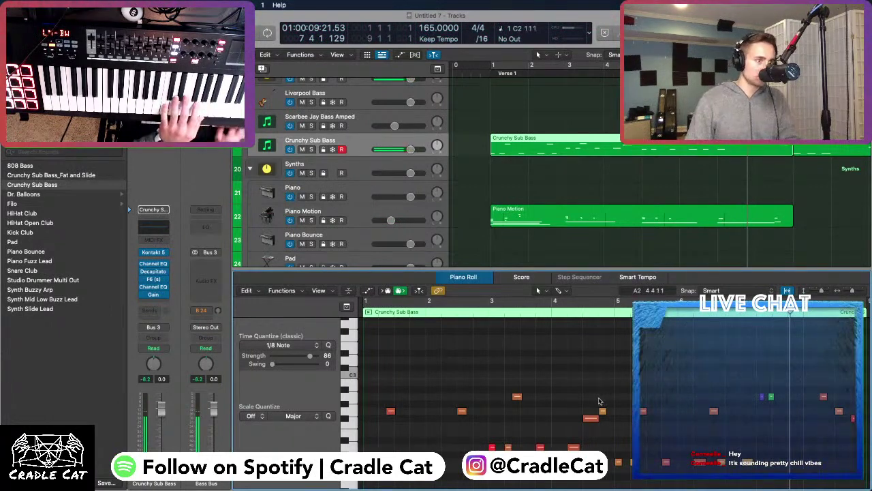
{"action": "scroll", "coordinate": [599, 400], "scroll_direction": "right", "scroll_amount": 5}
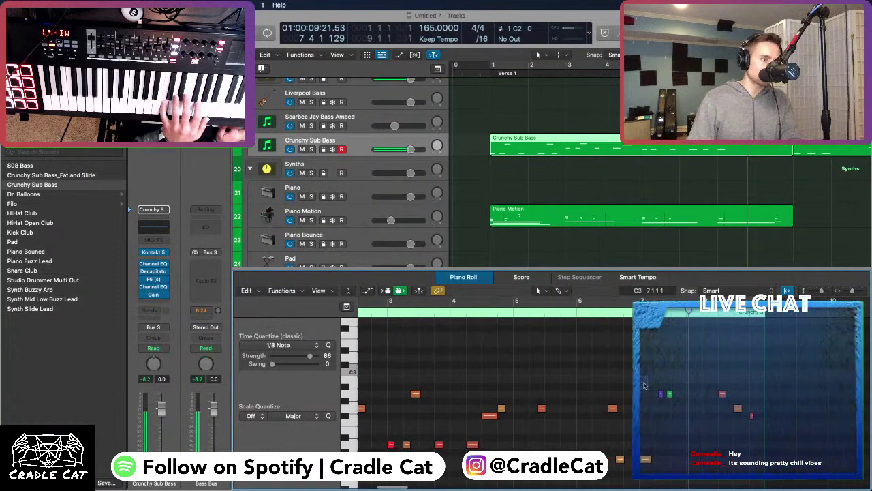
{"action": "left_click_drag", "start_coordinate": [644, 386], "coordinate": [688, 470]}
Record a new Crunchy Sub Bass phrase in bar 7, starting from bar 4, with its quantize strength at 85
{"action": "left_click", "coordinate": [496, 310]}
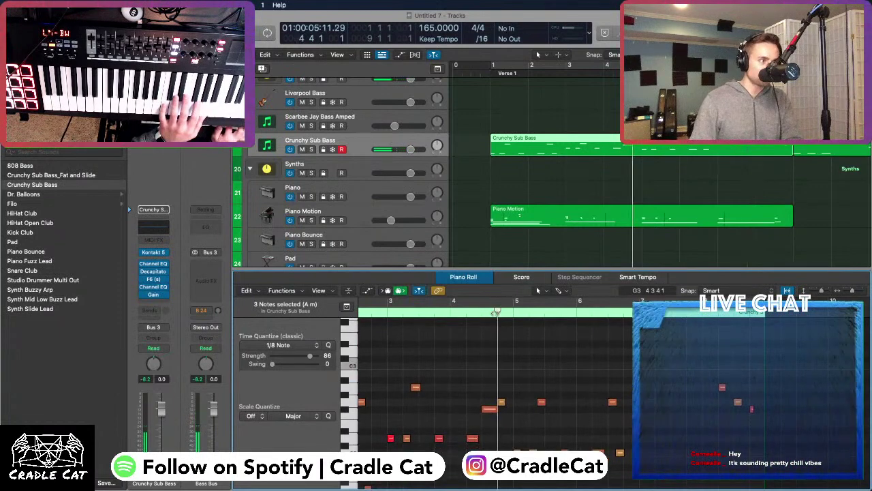
{"action": "key", "text": "r"}
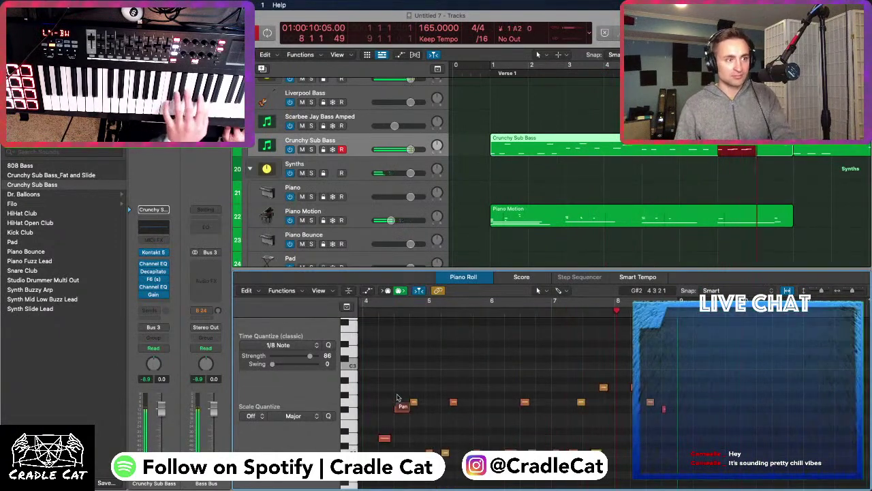
{"action": "key", "text": "super+period"}
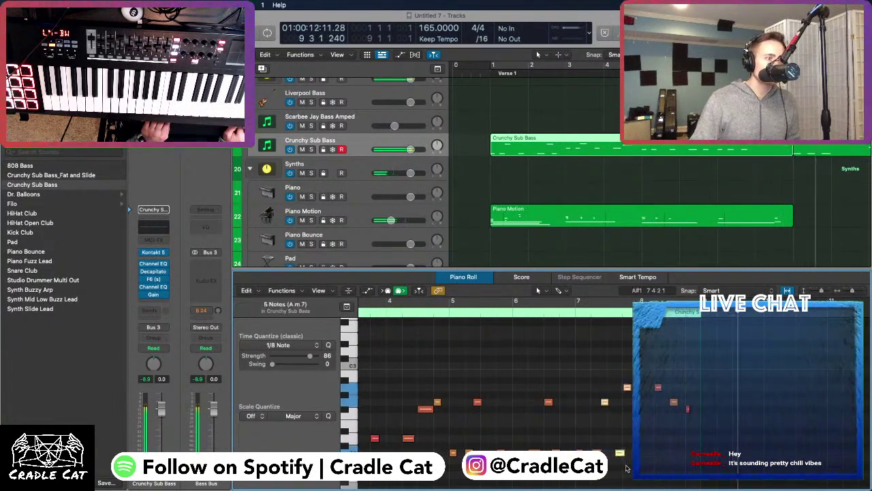
Turn on cycle playback for Verse 1 from bar 1 to bar 9 and close the bass note editor
{"action": "key", "text": "c"}
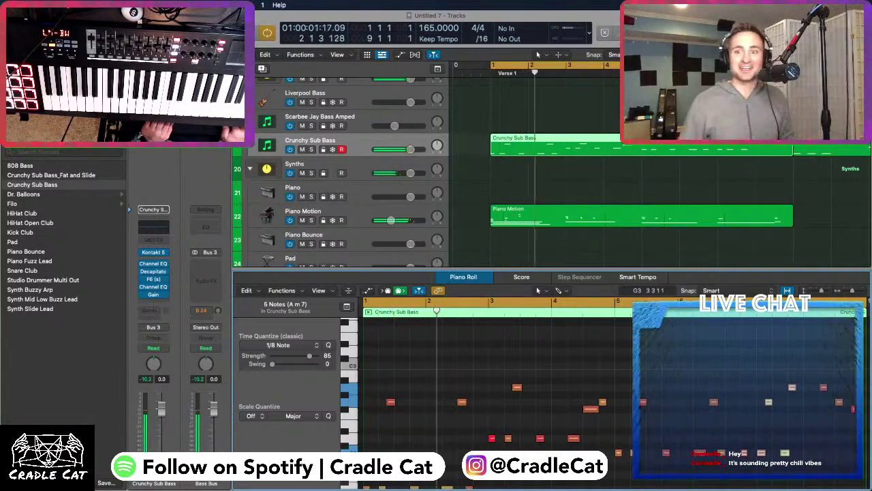
{"action": "key", "text": "t"}
{"action": "key", "text": "t"}
{"action": "key", "text": "e"}
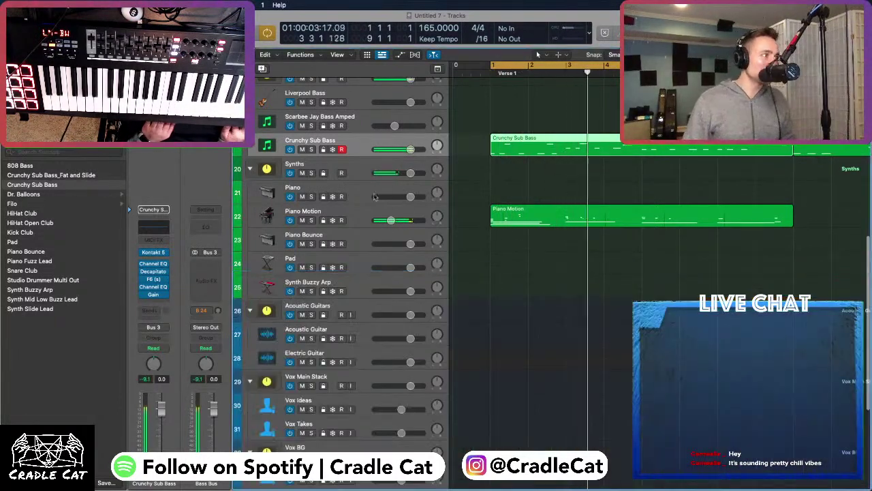
Open the Verse 1 Swedish Drum Kit region for note editing
{"action": "scroll", "coordinate": [353, 230], "scroll_direction": "down", "scroll_amount": 1}
{"action": "scroll", "coordinate": [354, 232], "scroll_direction": "down", "scroll_amount": 1}
{"action": "scroll", "coordinate": [353, 232], "scroll_direction": "up", "scroll_amount": 3}
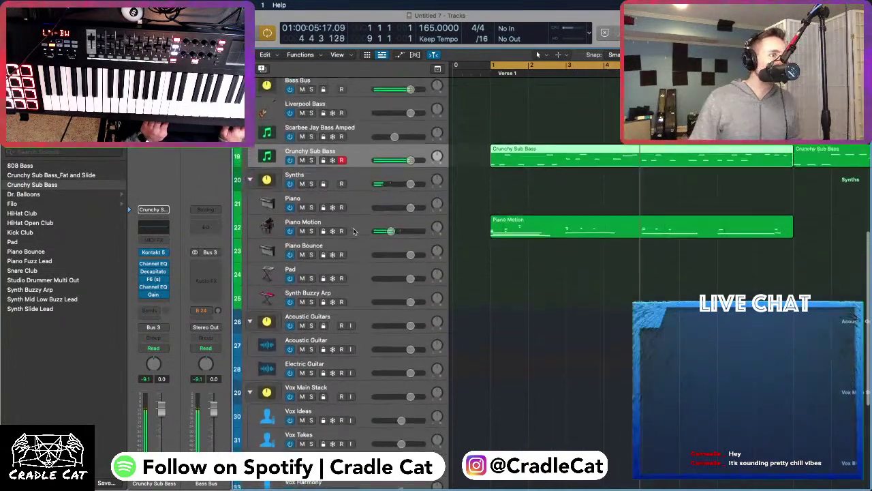
{"action": "key", "text": "super+Up"}
{"action": "scroll", "coordinate": [399, 197], "scroll_direction": "down", "scroll_amount": 3}
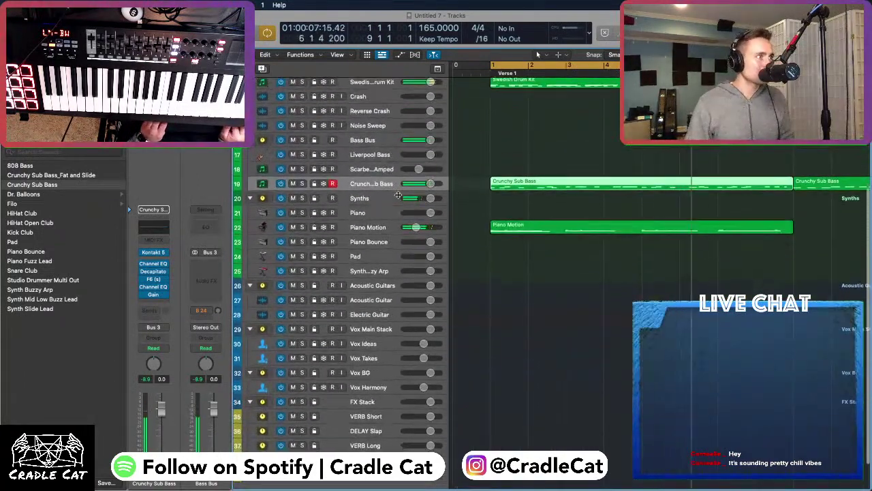
{"action": "scroll", "coordinate": [399, 198], "scroll_direction": "up", "scroll_amount": 5}
{"action": "scroll", "coordinate": [399, 198], "scroll_direction": "up", "scroll_amount": 2}
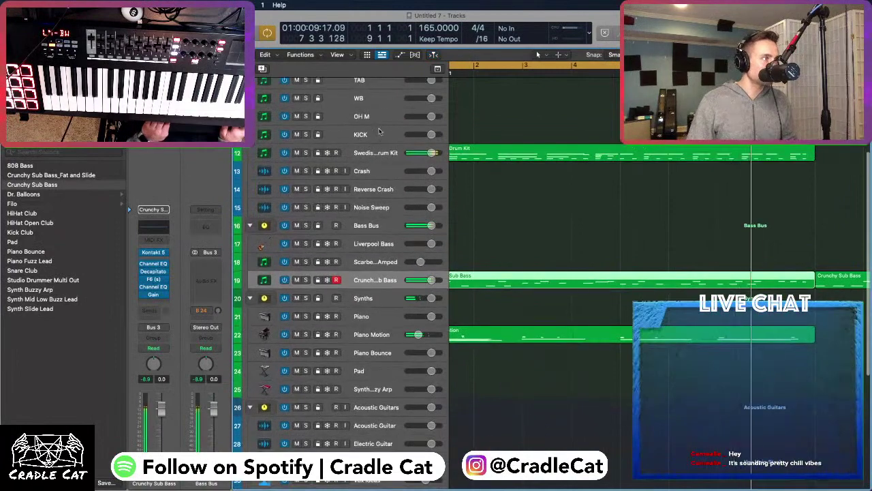
{"action": "left_click", "coordinate": [475, 152]}
{"action": "key", "text": "e"}
Select all G#1 notes of the Swedish Drum Kit region, nudge them slightly later and replay the verse from bar 1
{"action": "left_click", "coordinate": [475, 354]}
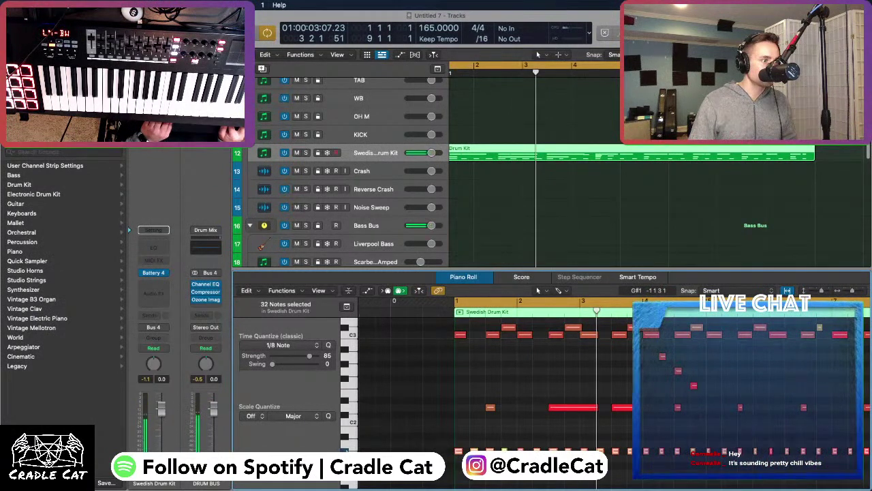
{"action": "key", "text": "super+Right"}
{"action": "key", "text": "super+Right"}
{"action": "key", "text": "super+Right"}
{"action": "left_click_drag", "start_coordinate": [440, 452], "coordinate": [441, 453]}
{"action": "key", "text": "super+Right"}
{"action": "key", "text": "super+Right"}
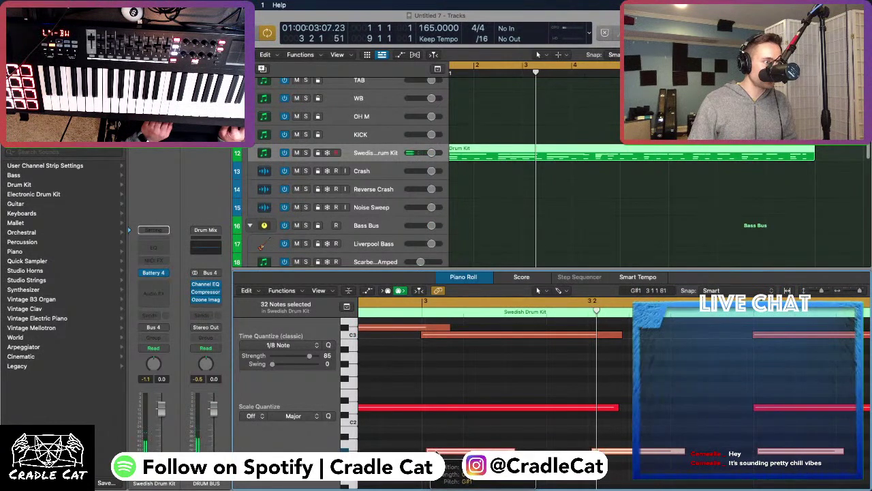
{"action": "key", "text": "Return"}
{"action": "key", "text": "space"}
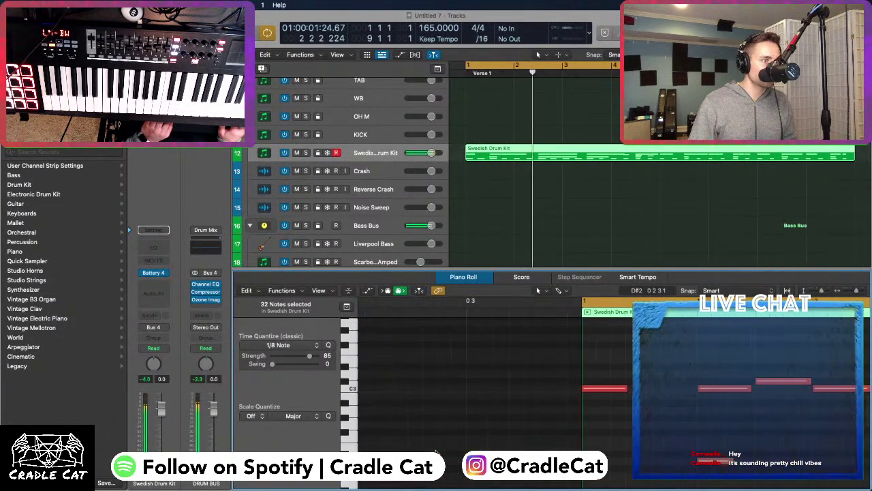
Select all D2 notes of the Swedish Drum Kit region, nudge them slightly later and play the result
{"action": "scroll", "coordinate": [438, 452], "scroll_direction": "down", "scroll_amount": 5}
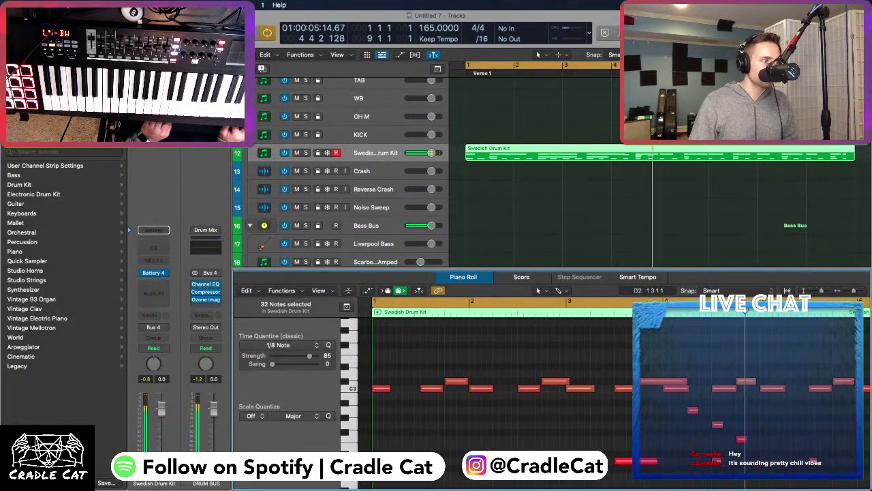
{"action": "scroll", "coordinate": [393, 414], "scroll_direction": "right", "scroll_amount": 5}
{"action": "left_click", "coordinate": [393, 415]}
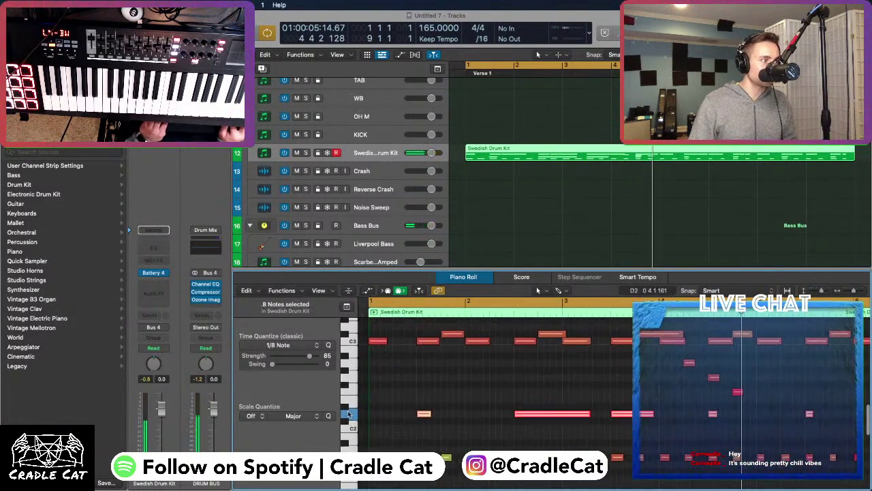
{"action": "scroll", "coordinate": [392, 414], "scroll_direction": "right", "scroll_amount": 2}
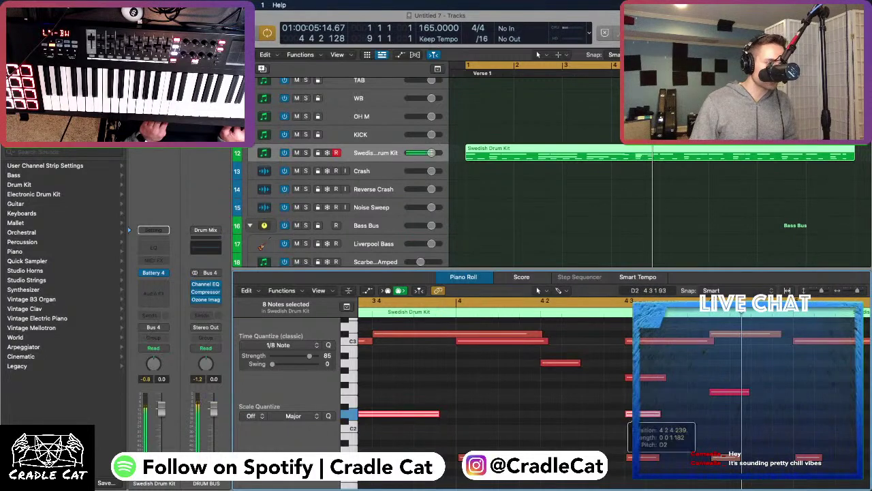
{"action": "left_click_drag", "start_coordinate": [628, 414], "coordinate": [632, 414]}
{"action": "key", "text": "space"}
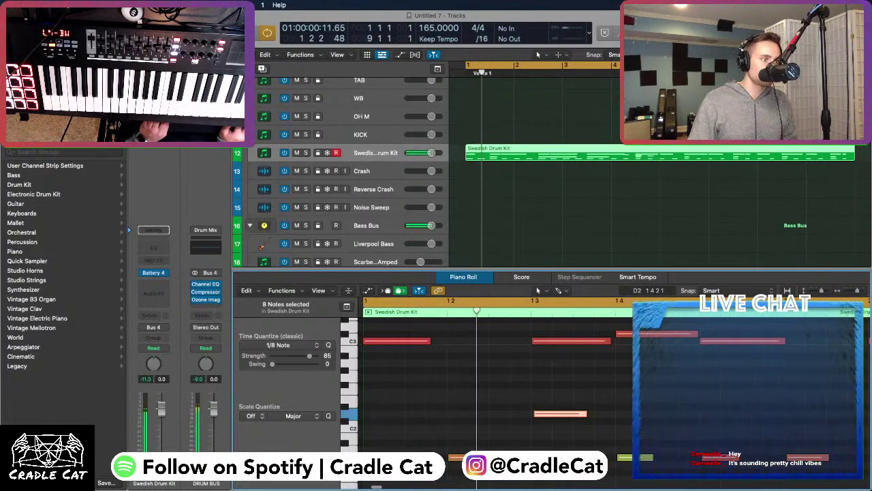
Select the drum region's C3 and C#3 notes plus the descending bar 4 fill, and nudge them slightly later
{"action": "key", "text": "z"}
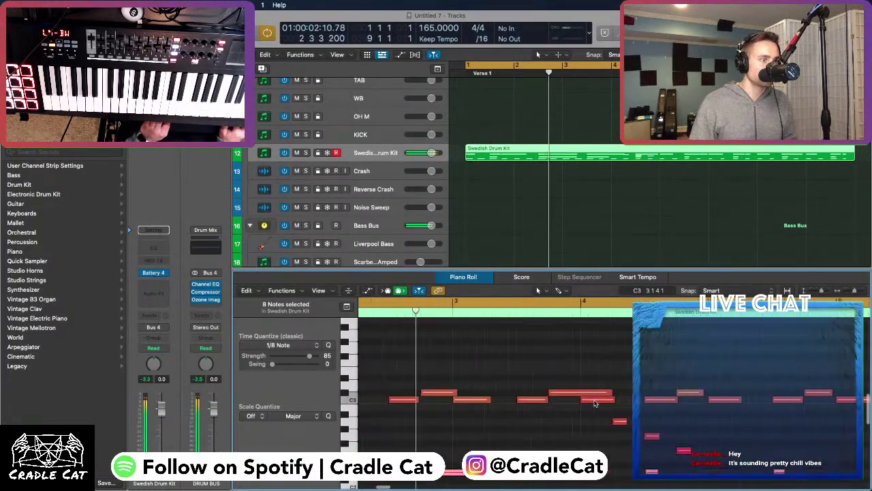
{"action": "key", "text": "z"}
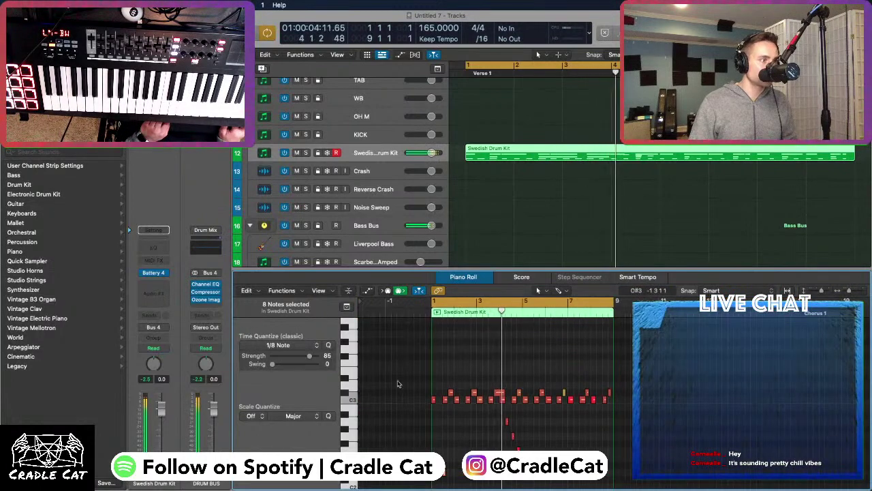
{"action": "left_click_drag", "start_coordinate": [396, 379], "coordinate": [659, 452]}
{"action": "scroll", "coordinate": [467, 402], "scroll_direction": "up", "scroll_amount": 5}
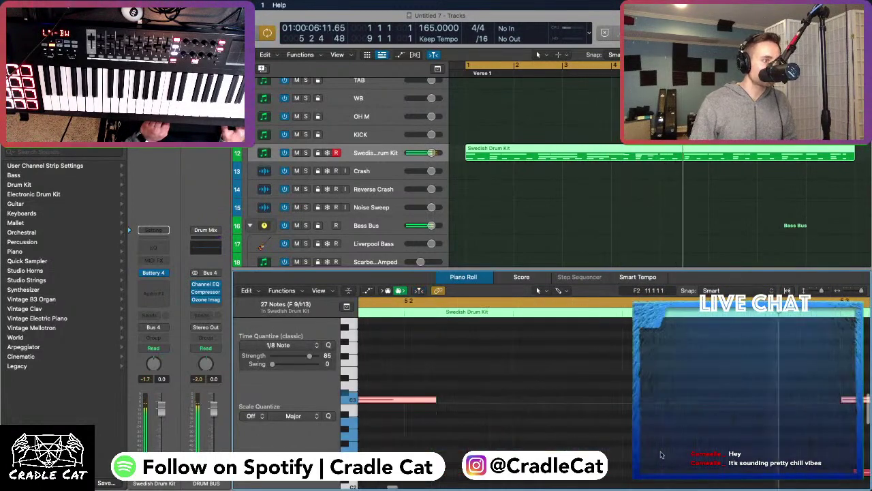
{"action": "scroll", "coordinate": [467, 402], "scroll_direction": "left", "scroll_amount": 5}
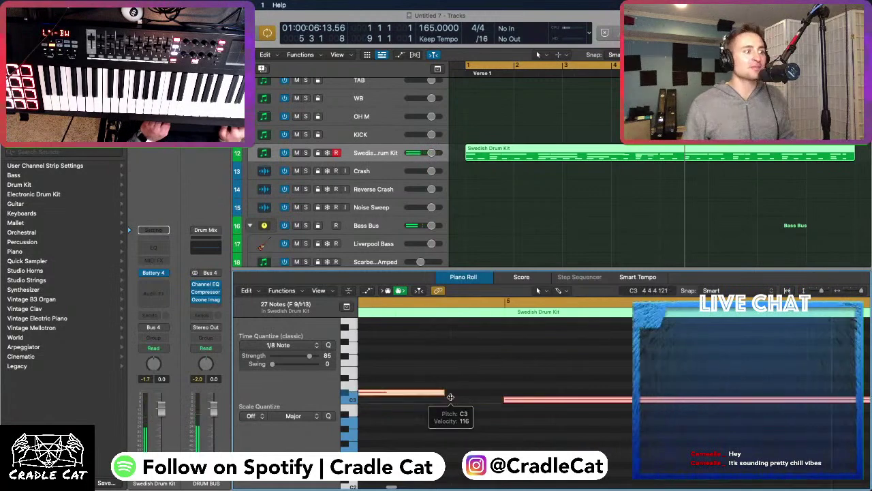
{"action": "left_click", "coordinate": [552, 402]}
{"action": "left_click_drag", "start_coordinate": [552, 402], "coordinate": [555, 402]}
{"action": "key", "text": "space"}
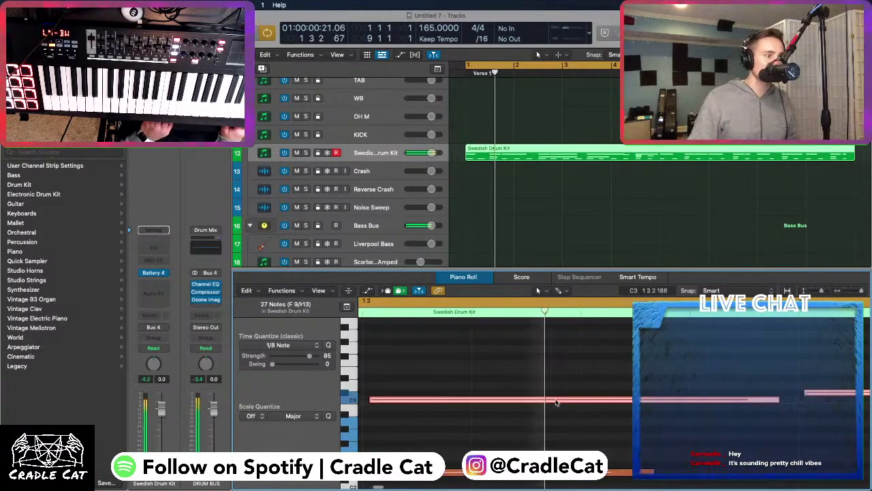
Close the drum note editor and review the looping Verse 1 arrangement across all tracks
{"action": "key", "text": "e"}
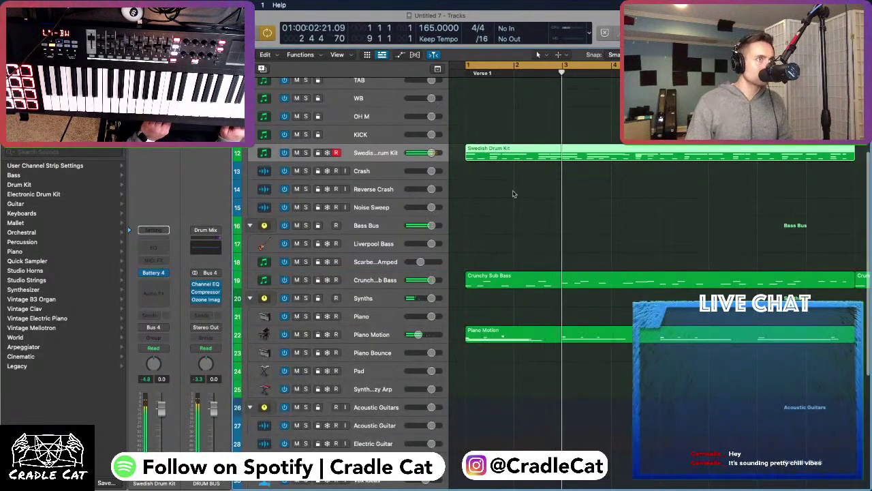
{"action": "scroll", "coordinate": [476, 211], "scroll_direction": "down", "scroll_amount": 2}
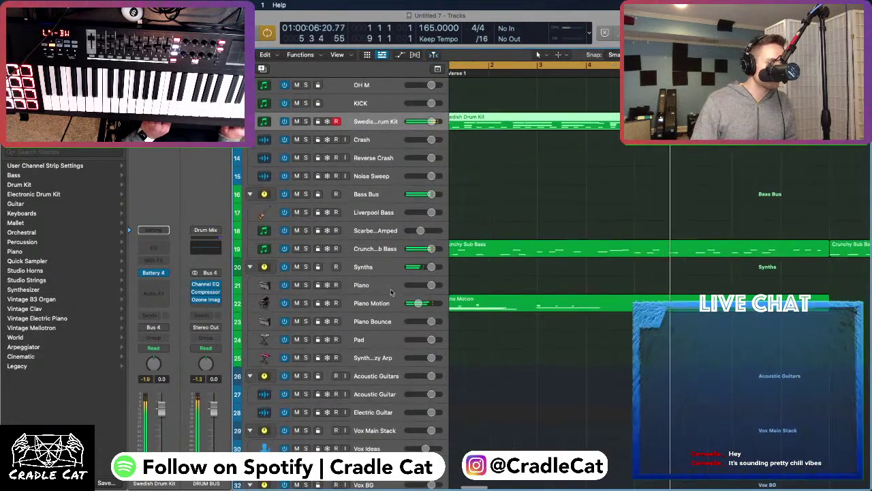
{"action": "scroll", "coordinate": [409, 307], "scroll_direction": "up", "scroll_amount": 1}
{"action": "key", "text": "super+Up"}
{"action": "key", "text": "super+Up"}
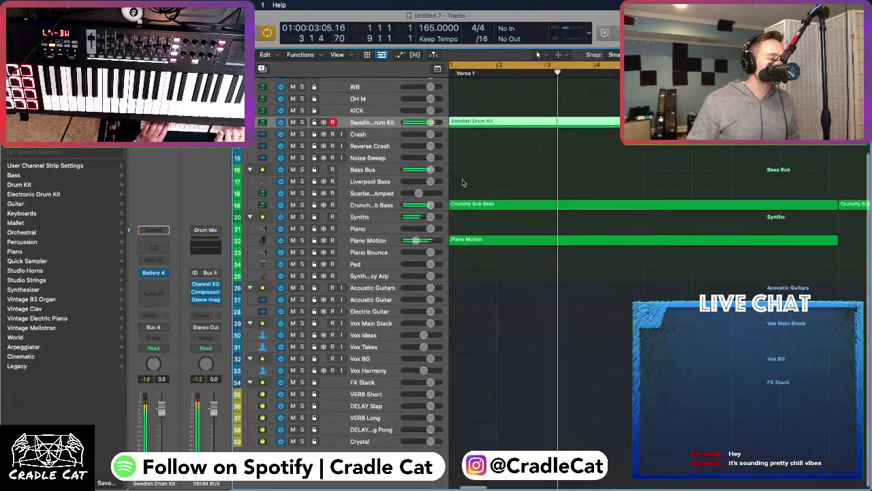
{"action": "scroll", "coordinate": [454, 180], "scroll_direction": "left", "scroll_amount": 3}
{"action": "scroll", "coordinate": [454, 180], "scroll_direction": "down", "scroll_amount": 1}
{"action": "scroll", "coordinate": [444, 162], "scroll_direction": "up", "scroll_amount": 5}
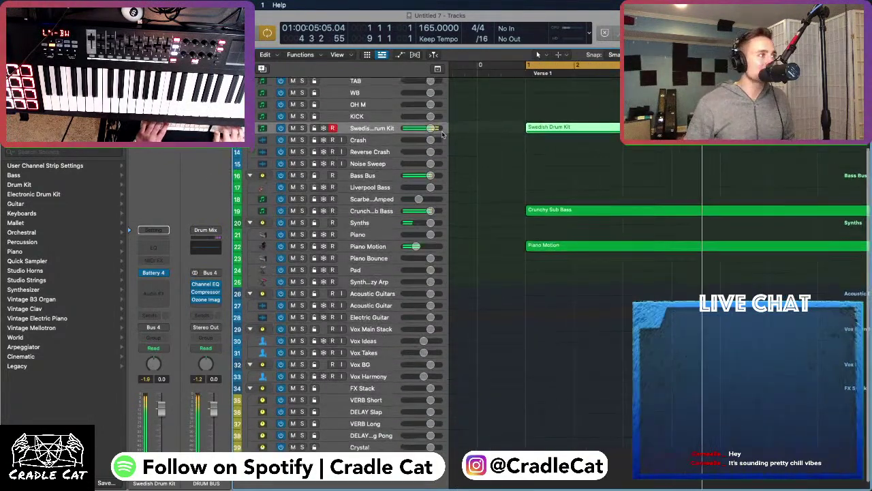
{"action": "scroll", "coordinate": [372, 291], "scroll_direction": "down", "scroll_amount": 4}
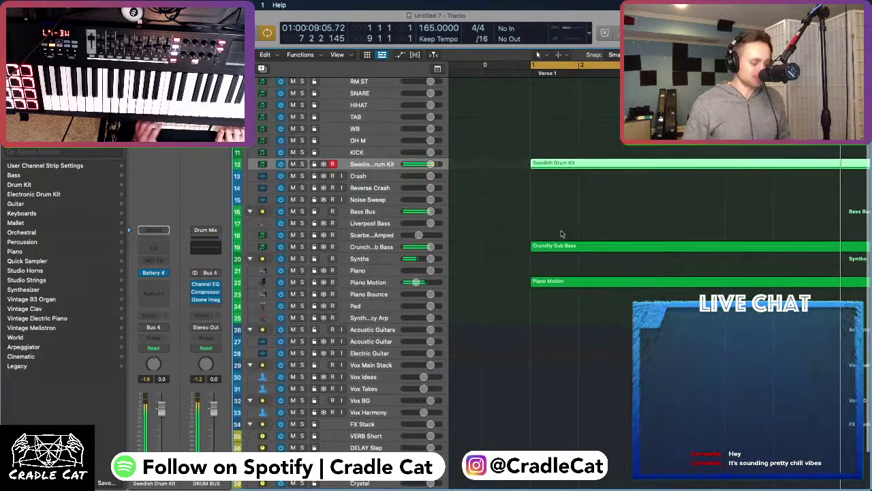
{"action": "scroll", "coordinate": [561, 231], "scroll_direction": "up", "scroll_amount": 3}
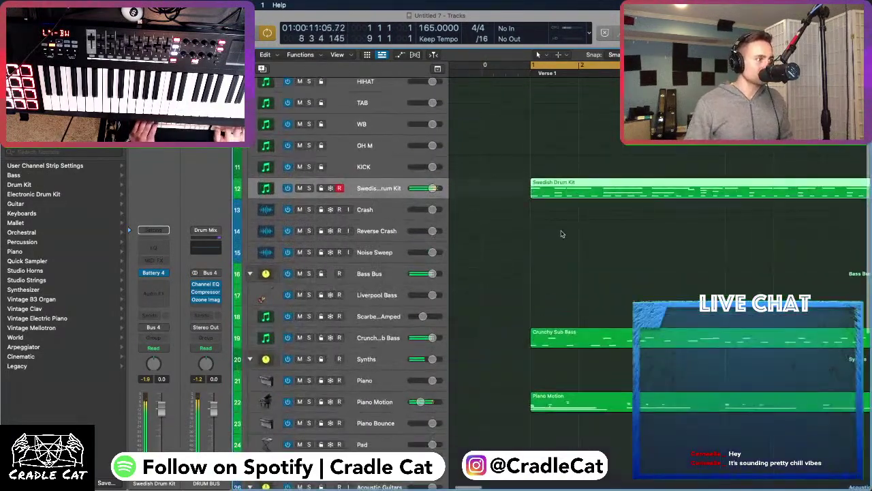
{"action": "scroll", "coordinate": [561, 230], "scroll_direction": "up", "scroll_amount": 5}
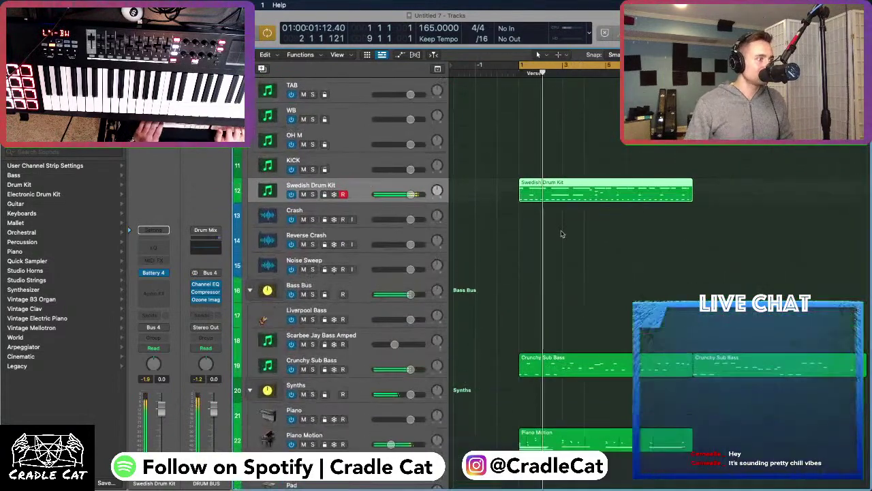
Duplicate the Piano Motion track in the Synths group with the same channel settings
{"action": "scroll", "coordinate": [561, 234], "scroll_direction": "down", "scroll_amount": 3}
{"action": "left_click", "coordinate": [373, 265]}
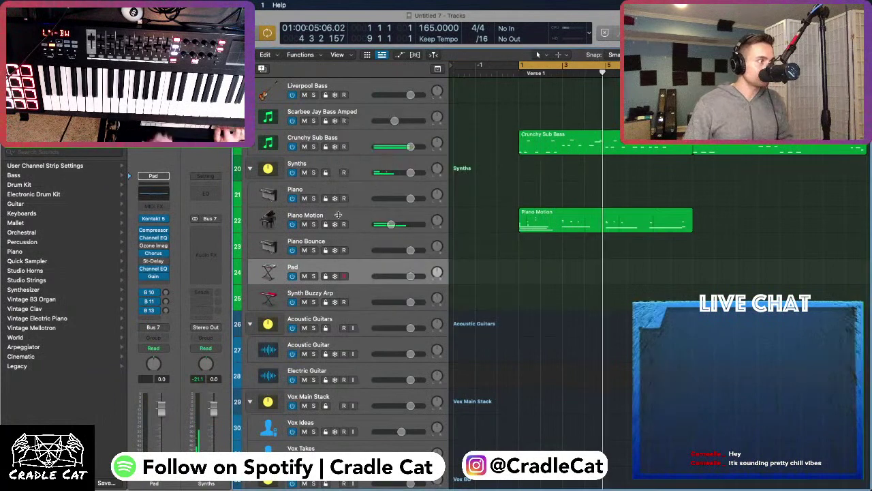
{"action": "left_click", "coordinate": [354, 215]}
{"action": "key", "text": "super+d"}
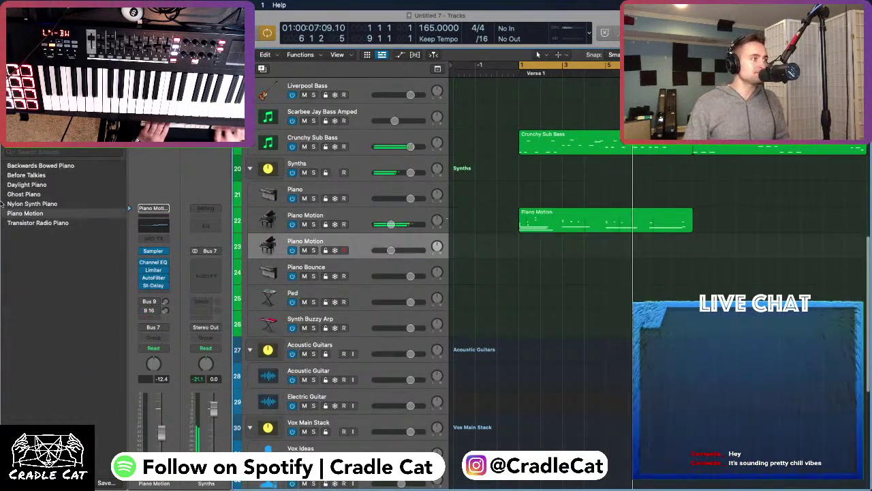
Browse the synthesizer patches and load the Cosmos patch on the duplicated Piano Motion track
{"action": "left_click", "coordinate": [37, 152]}
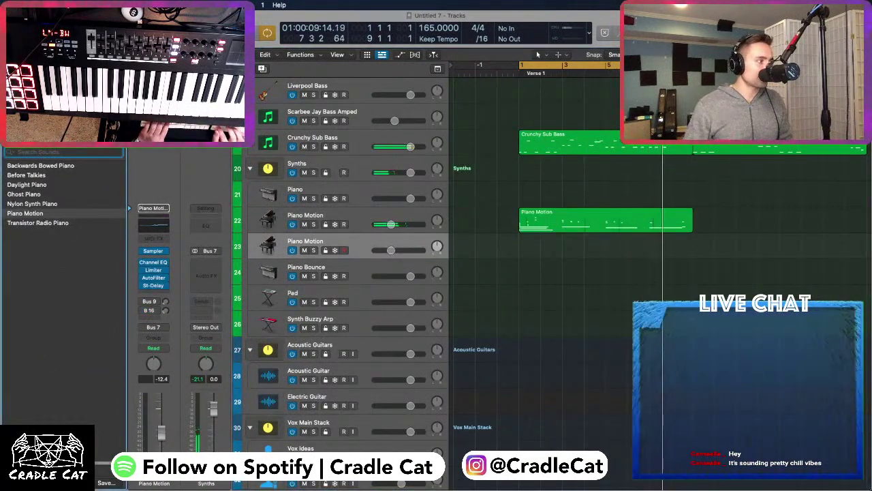
{"action": "scroll", "coordinate": [44, 187], "scroll_direction": "up", "scroll_amount": 5}
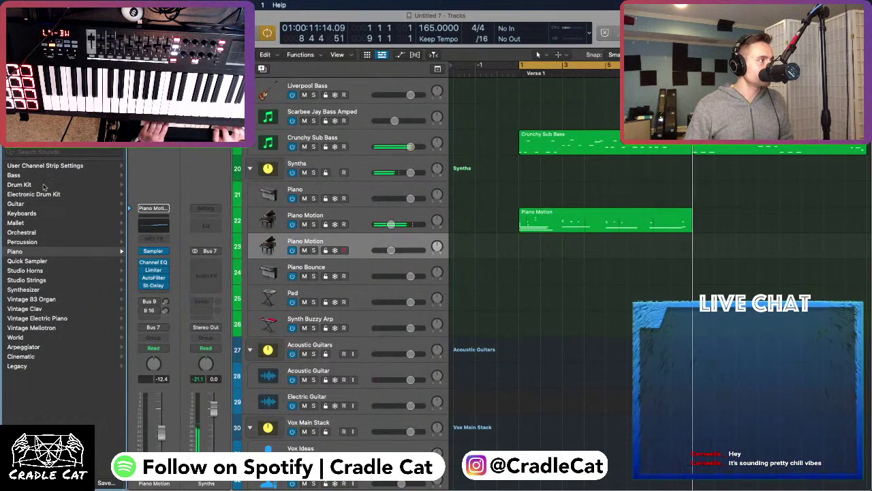
{"action": "left_click", "coordinate": [45, 290]}
{"action": "left_click", "coordinate": [80, 263]}
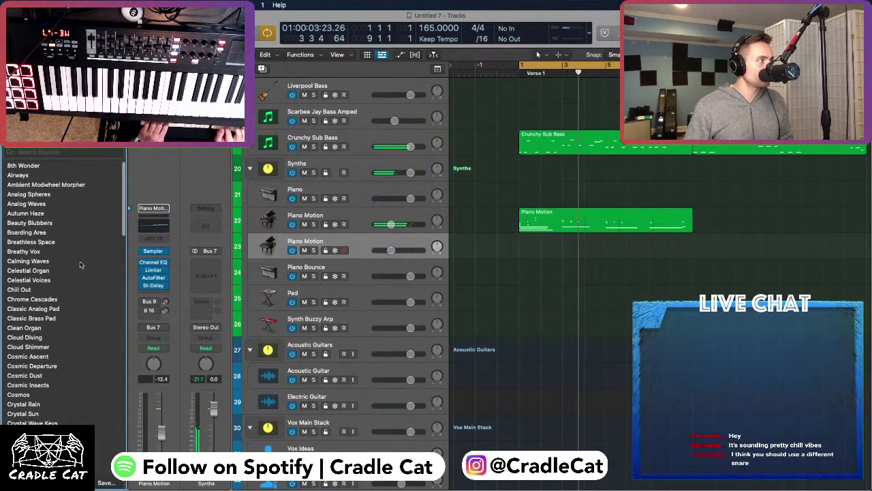
{"action": "scroll", "coordinate": [80, 264], "scroll_direction": "down", "scroll_amount": 3}
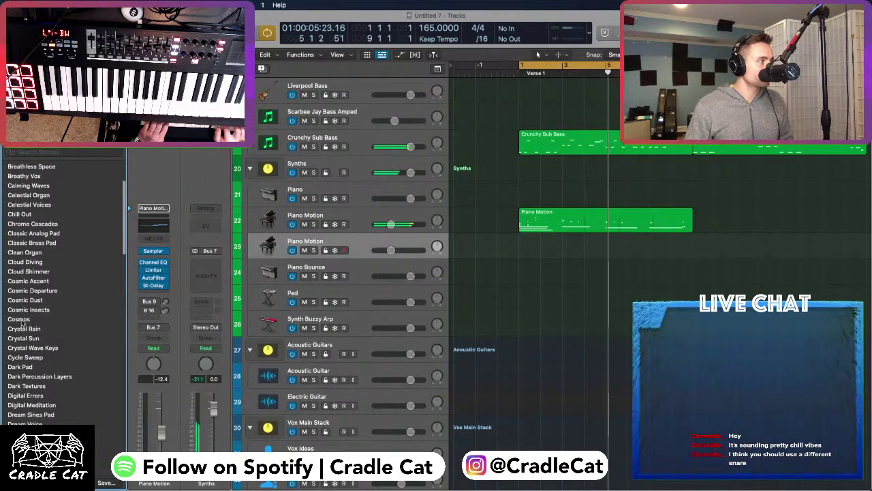
{"action": "left_click", "coordinate": [20, 319]}
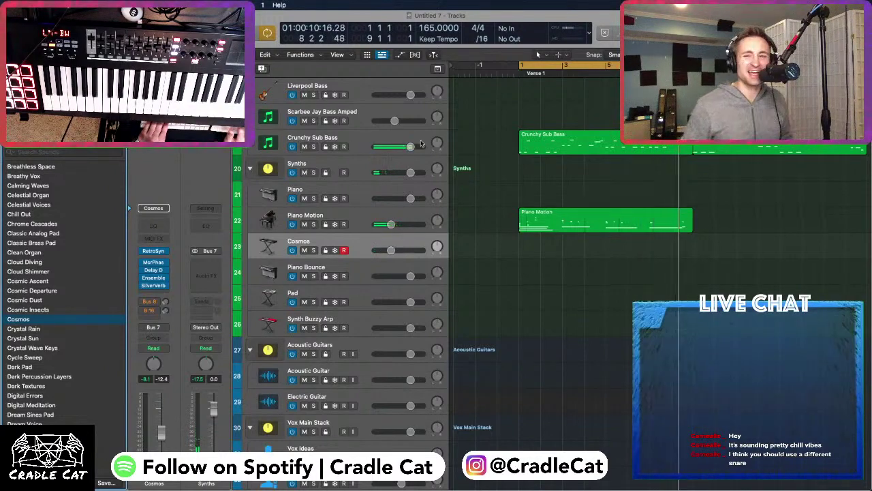
Open the Cosmos track's synth instrument, set the chorus mix to 0.00 and turn the chorus effect on
{"action": "scroll", "coordinate": [463, 162], "scroll_direction": "up", "scroll_amount": 5}
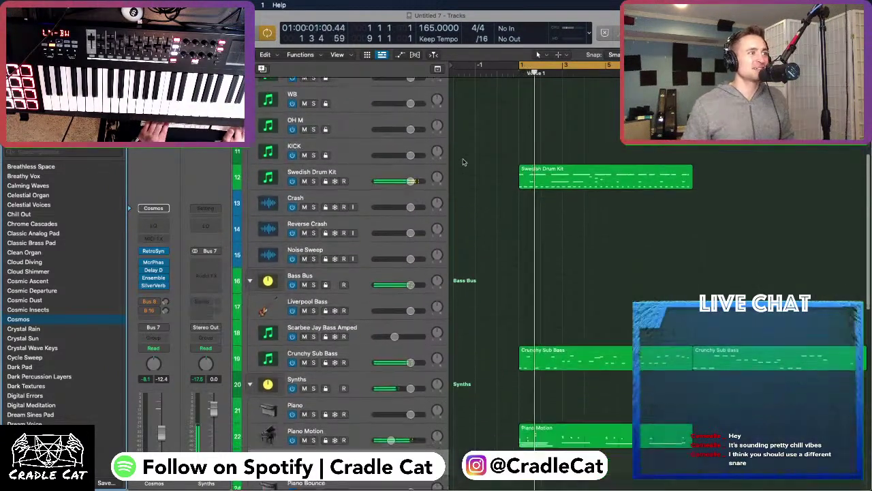
{"action": "scroll", "coordinate": [398, 247], "scroll_direction": "down", "scroll_amount": 6}
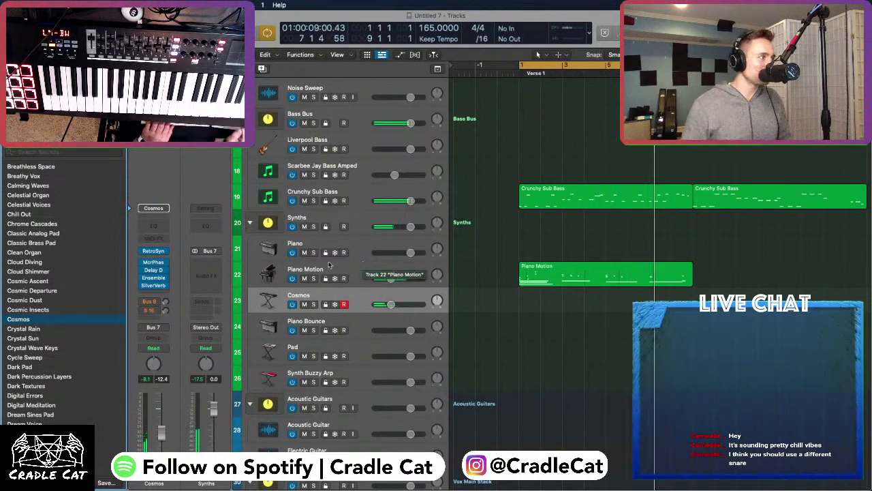
{"action": "left_click", "coordinate": [156, 250]}
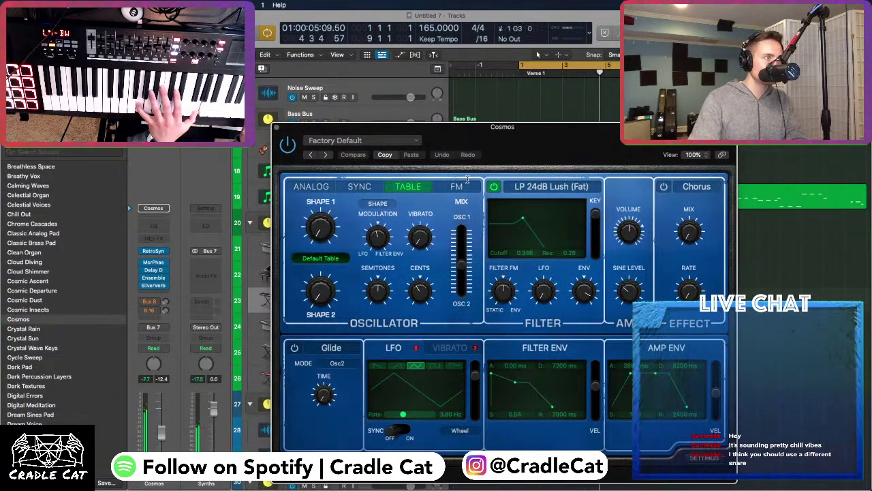
{"action": "left_click_drag", "start_coordinate": [697, 231], "coordinate": [697, 189]}
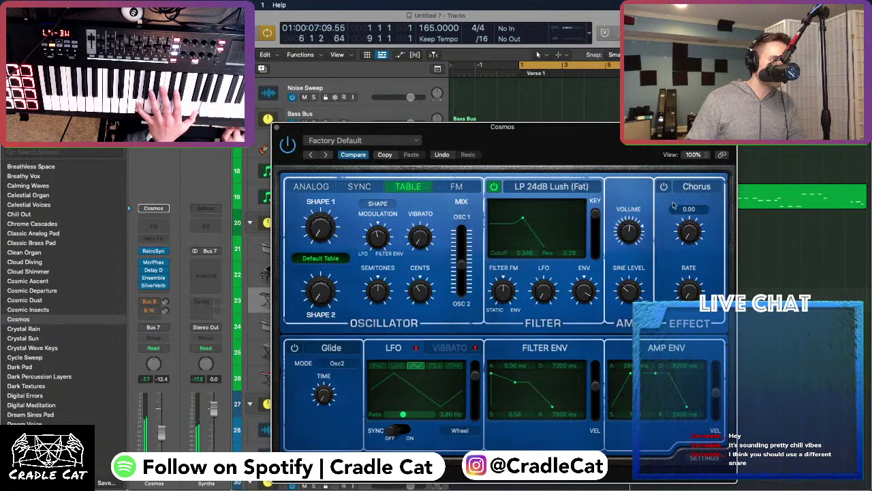
{"action": "left_click", "coordinate": [663, 189]}
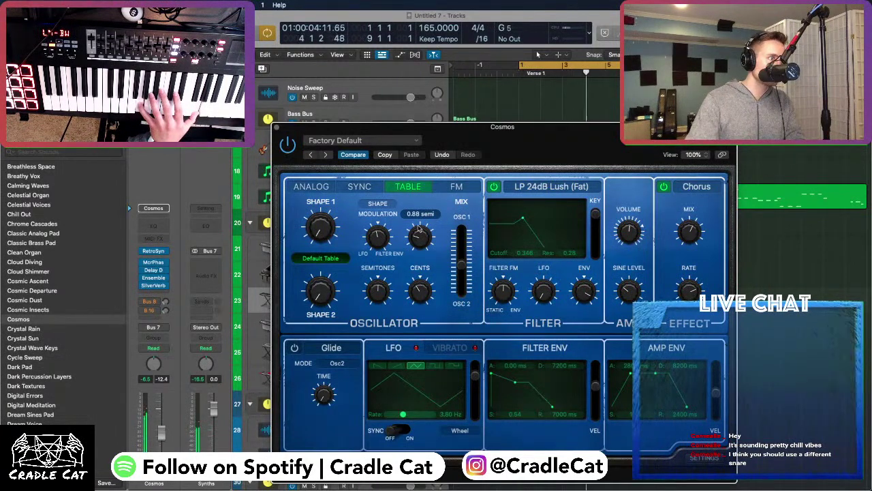
Set the Cosmos oscillator vibrato to 0.56 semi, enable glide with a 5.90 ms time and close the synth window
{"action": "left_click_drag", "start_coordinate": [420, 232], "coordinate": [420, 239]}
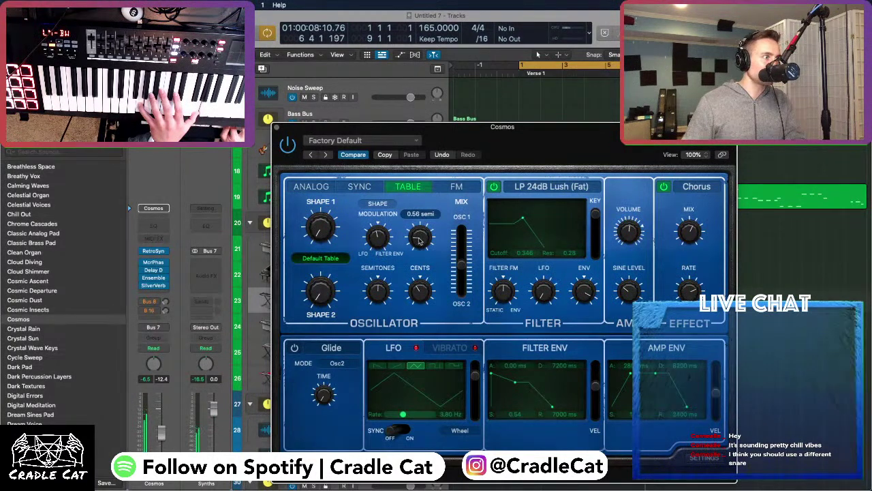
{"action": "mouse_move", "coordinate": [373, 286]}
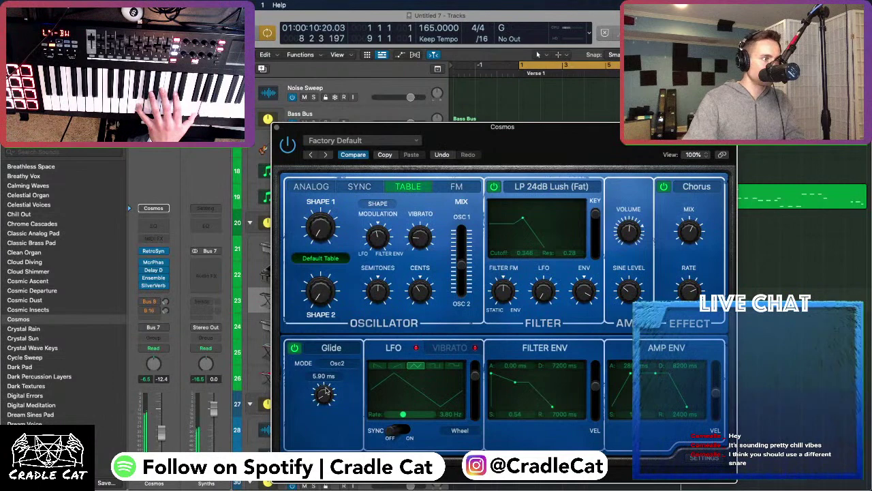
{"action": "left_click", "coordinate": [276, 130]}
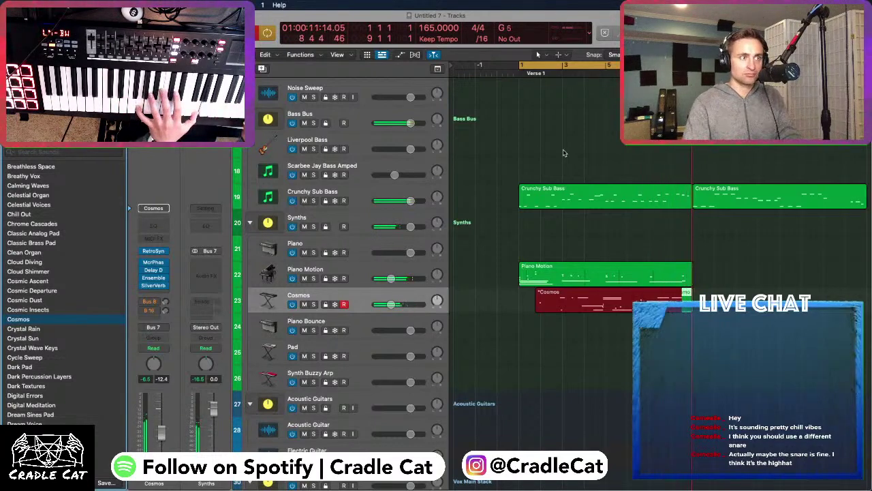
Stop recording the first Cosmos take over Verse 1, play it back and delete it
{"action": "key", "text": "space"}
{"action": "key", "text": "space"}
{"action": "key", "text": "space"}
{"action": "key", "text": "space"}
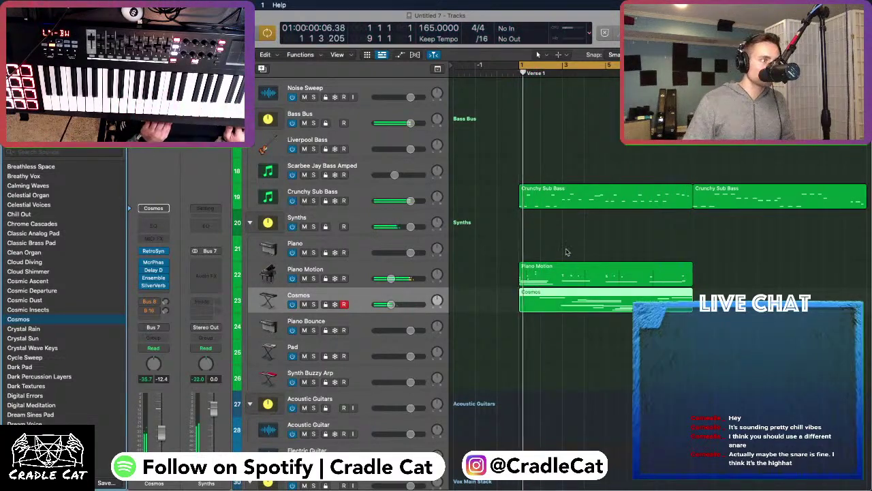
{"action": "key", "text": "e"}
{"action": "key", "text": "e"}
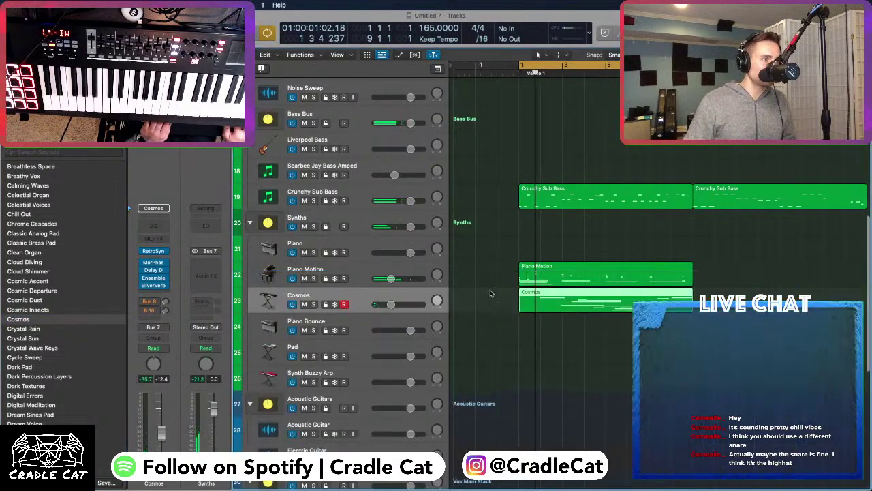
{"action": "key", "text": "Delete"}
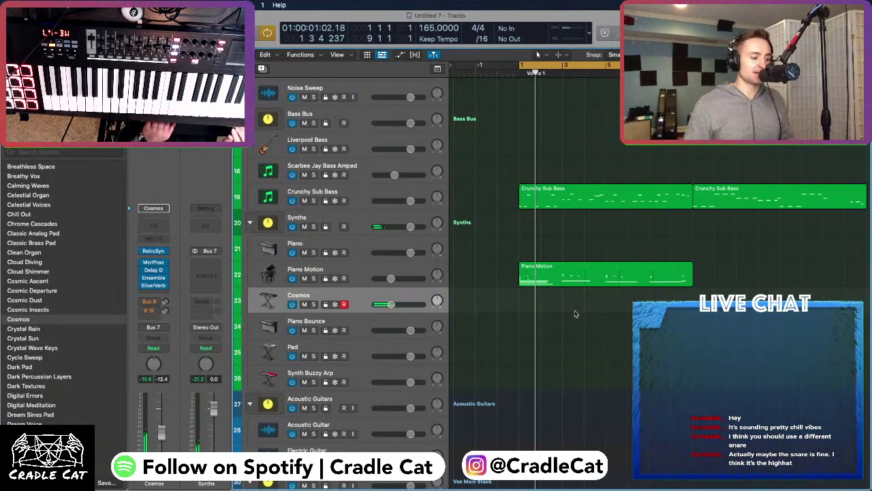
Restart recording on the Cosmos track, try another full Verse 1 take, then delete its region
{"action": "key", "text": "r"}
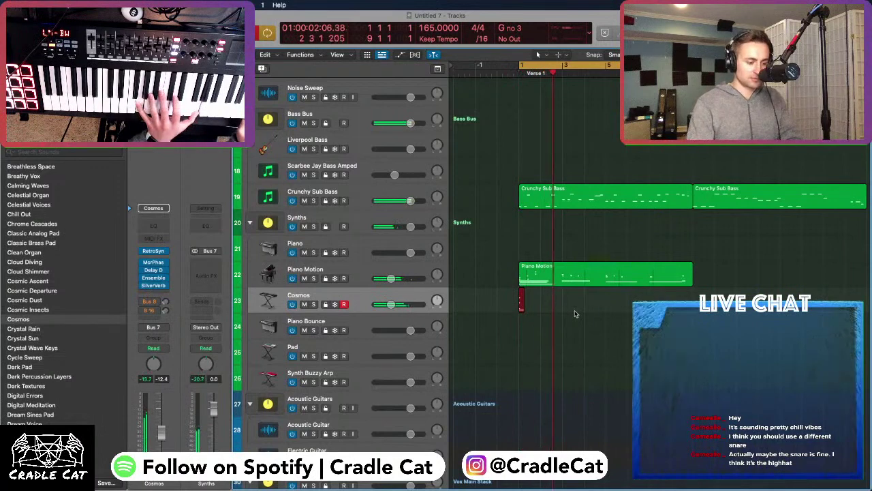
{"action": "key", "text": "space"}
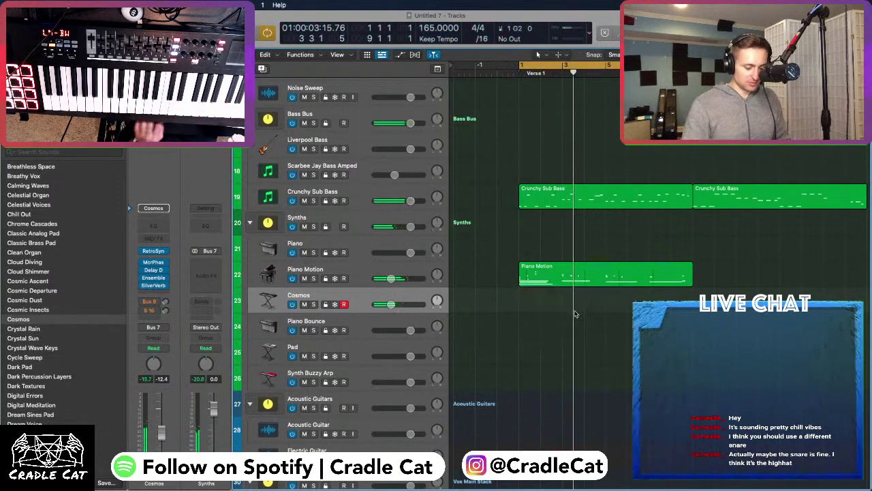
{"action": "key", "text": "r"}
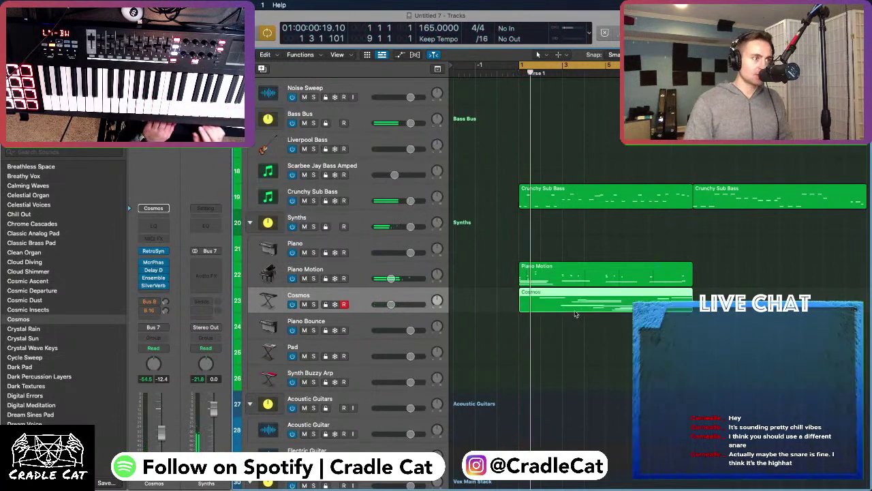
{"action": "key", "text": "space"}
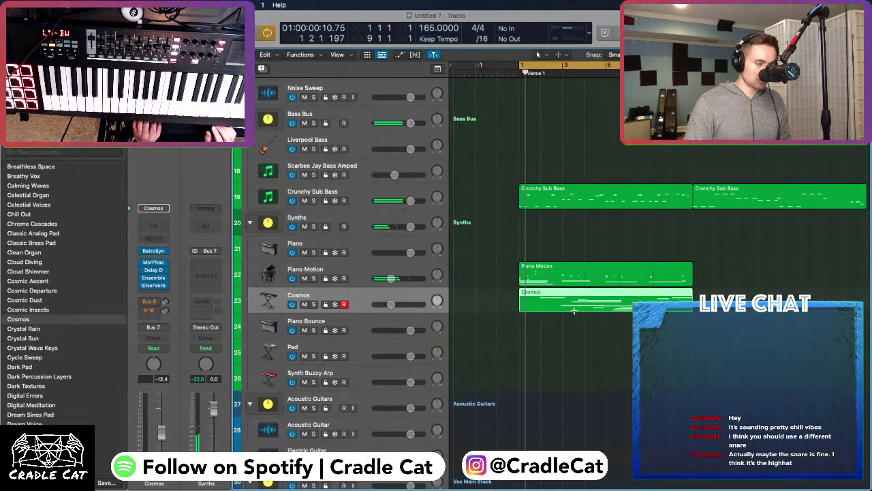
{"action": "key", "text": "Delete"}
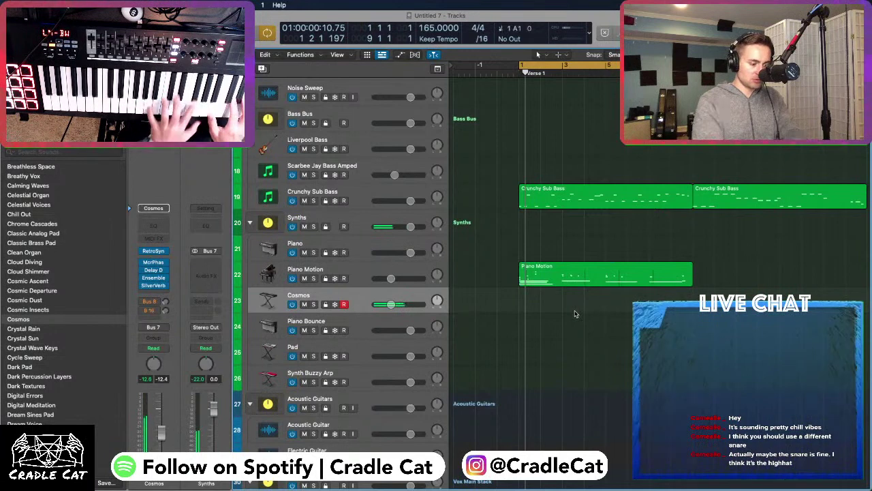
Record a new Cosmos synth part across the eight bars of Verse 1 and play it back
{"action": "key", "text": "r"}
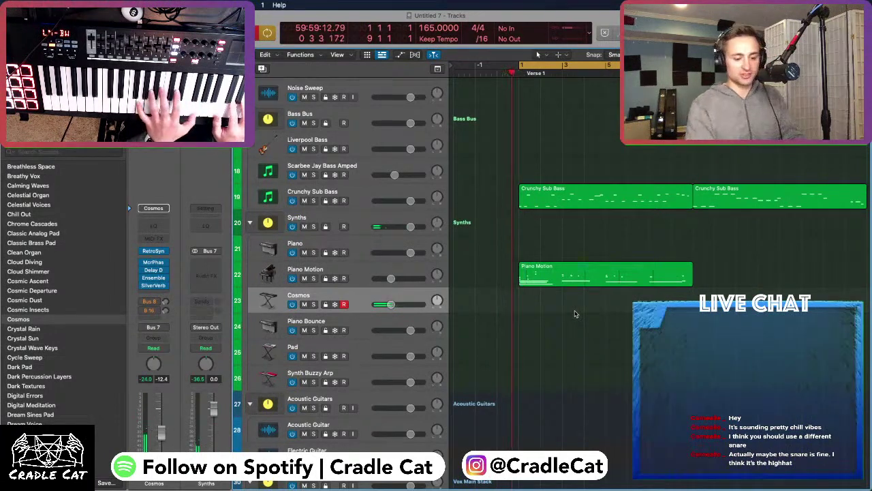
{"action": "key", "text": "space"}
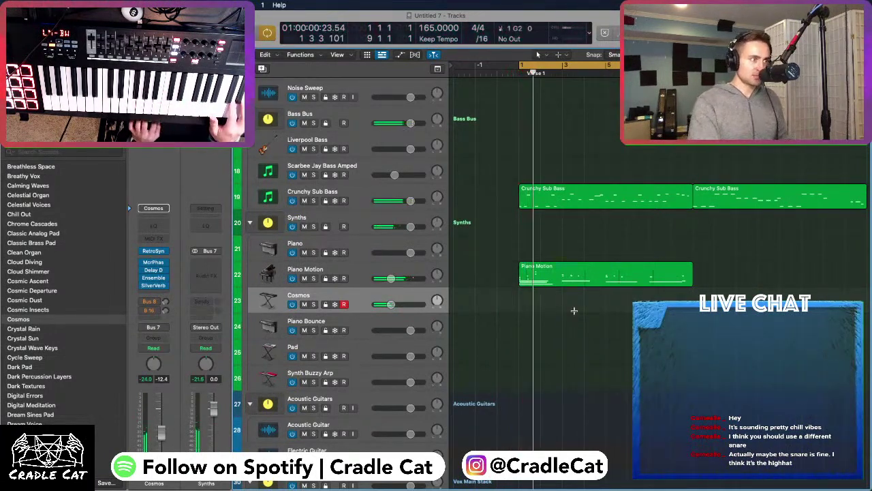
{"action": "key", "text": "r"}
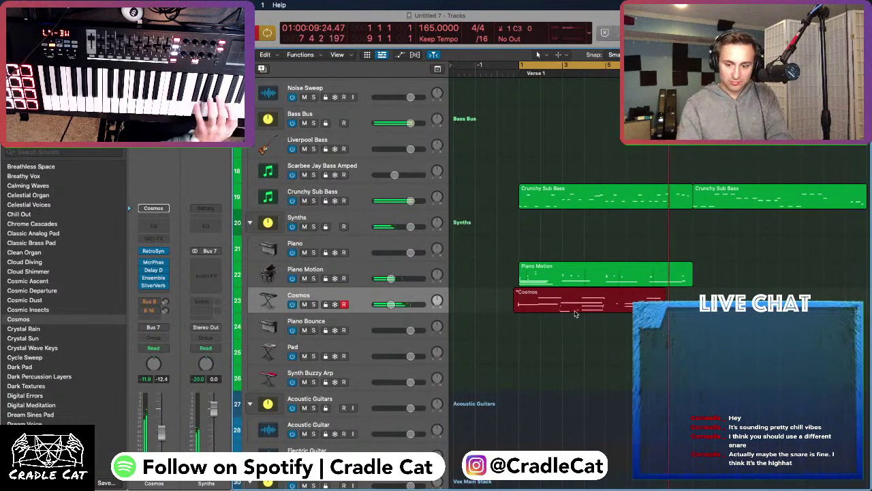
{"action": "key", "text": "space"}
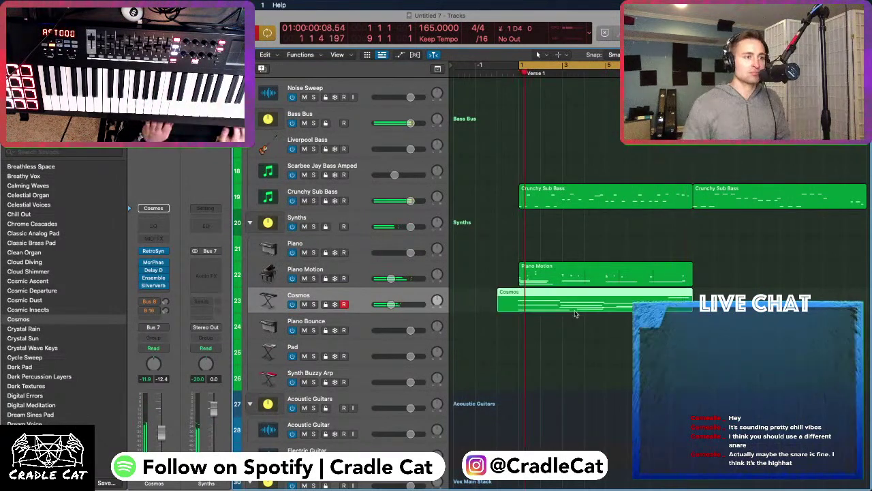
{"action": "key", "text": "space"}
Open the Cosmos region in the Piano Roll and quantize all its notes to 1/8 notes at strength 100
{"action": "double_click", "coordinate": [574, 305]}
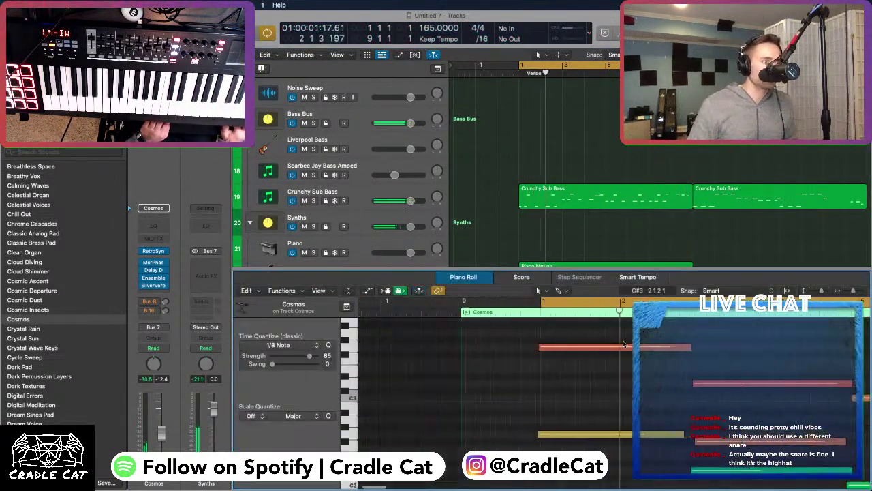
{"action": "key", "text": "super+a"}
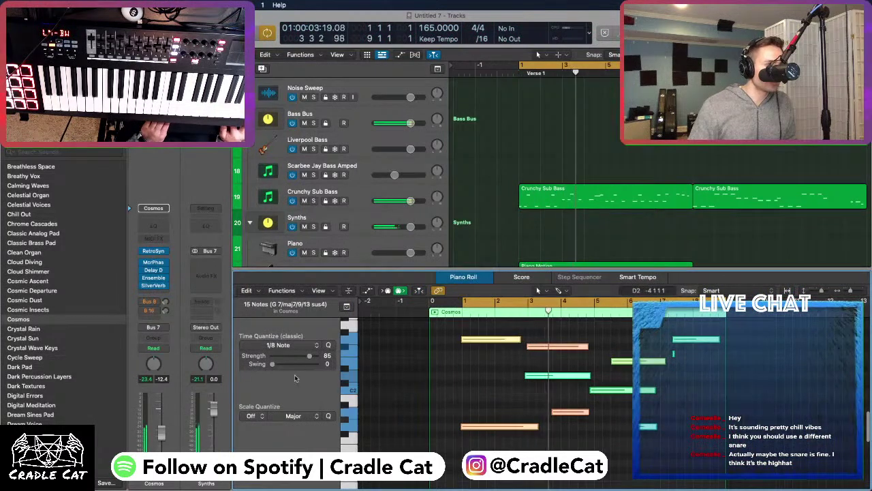
{"action": "key", "text": "q"}
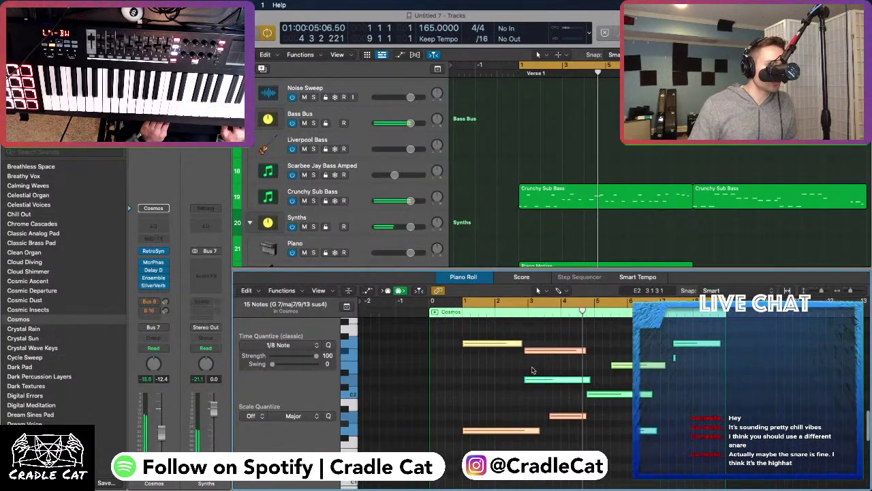
{"action": "left_click", "coordinate": [278, 345]}
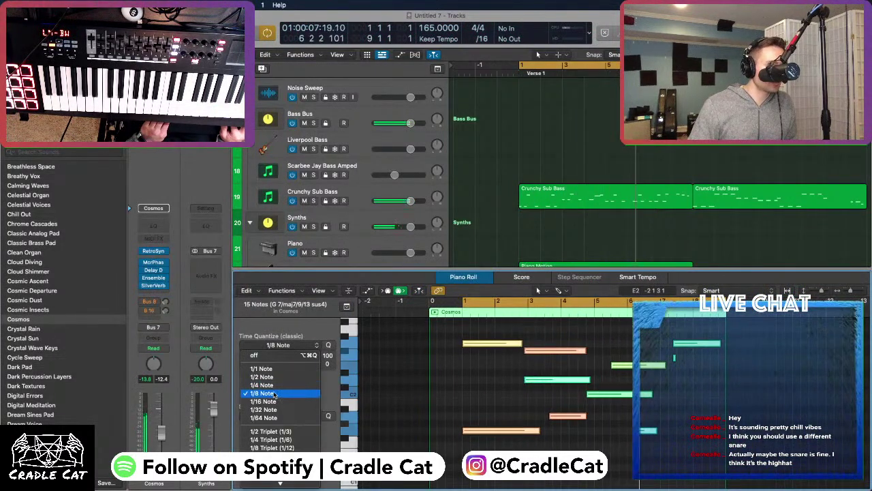
{"action": "left_click", "coordinate": [274, 394]}
Move the long G2 note in bar 7 of the Cosmos region earlier to position 7 1 1 1
{"action": "scroll", "coordinate": [539, 363], "scroll_direction": "up", "scroll_amount": 5}
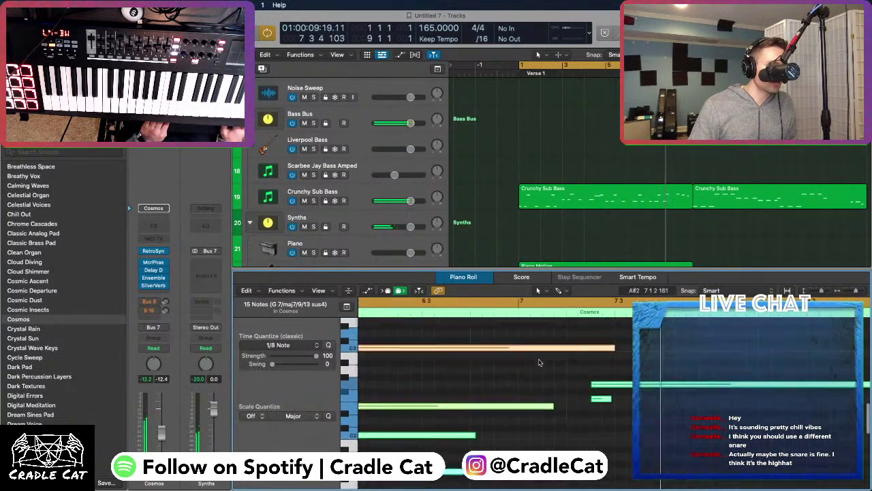
{"action": "scroll", "coordinate": [538, 362], "scroll_direction": "down", "scroll_amount": 5}
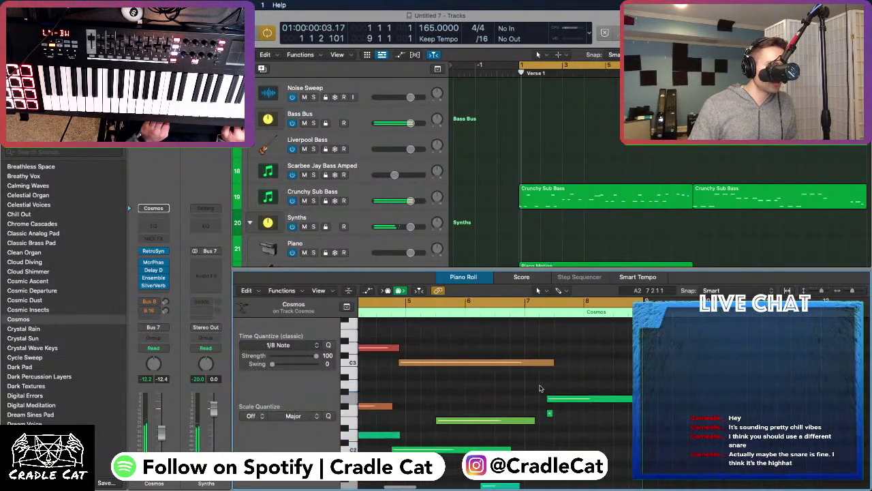
{"action": "left_click_drag", "start_coordinate": [535, 387], "coordinate": [556, 399]}
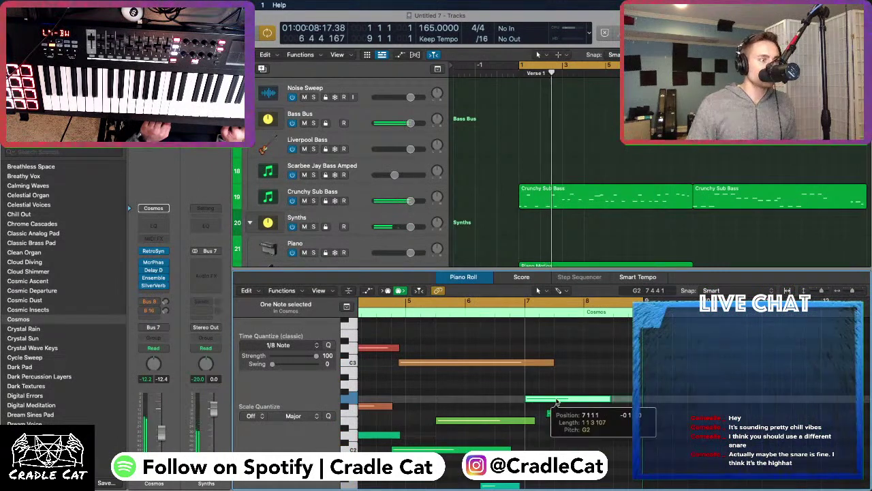
{"action": "scroll", "coordinate": [545, 416], "scroll_direction": "up", "scroll_amount": 5}
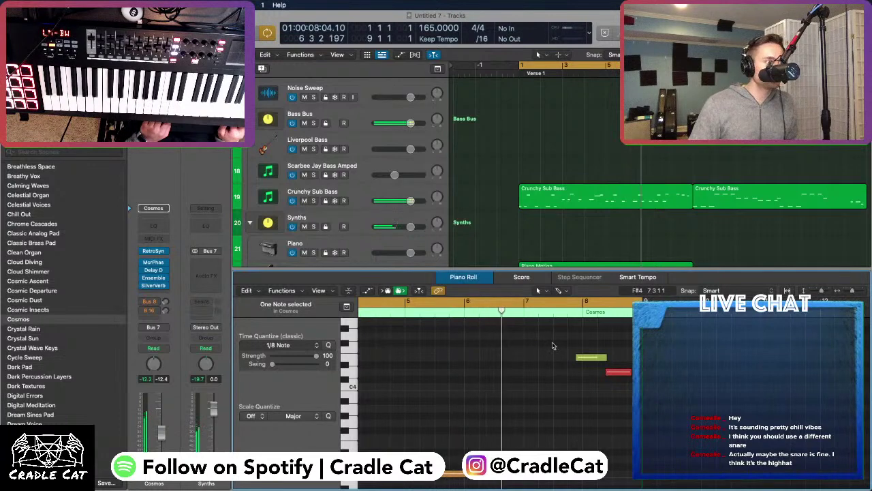
Select the Cosmos notes that start just before bars 3 and 5 and move them slightly later onto the bar lines
{"action": "scroll", "coordinate": [566, 346], "scroll_direction": "right", "scroll_amount": 2}
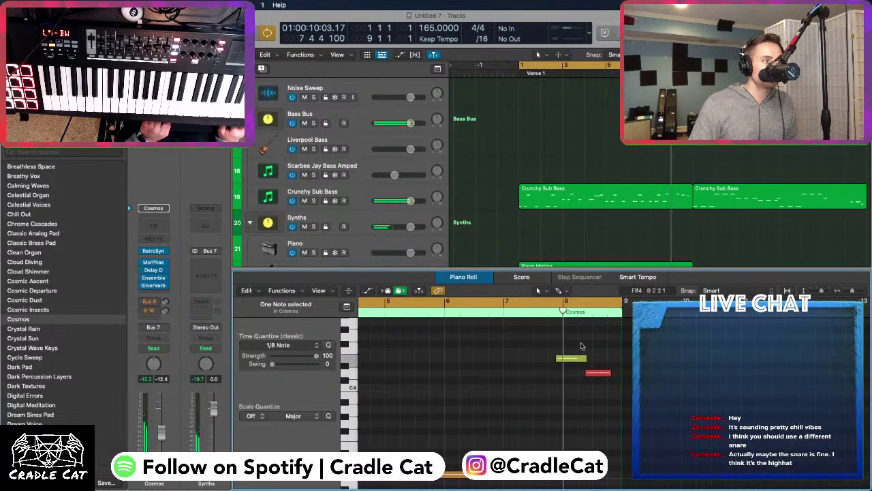
{"action": "mouse_move", "coordinate": [576, 348]}
{"action": "left_mouse_down"}
{"action": "mouse_move", "coordinate": [605, 377]}
{"action": "mouse_move", "coordinate": [569, 359]}
{"action": "left_mouse_up"}
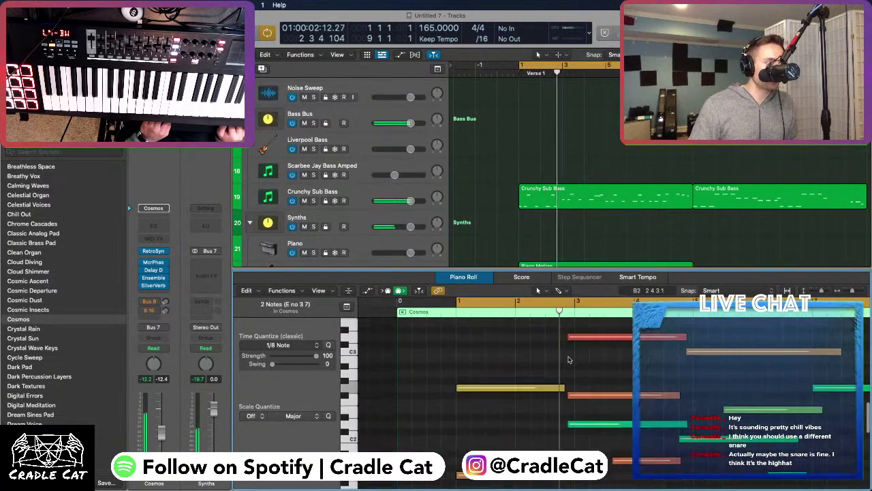
{"action": "scroll", "coordinate": [545, 361], "scroll_direction": "right", "scroll_amount": 3}
{"action": "left_click", "coordinate": [517, 363]}
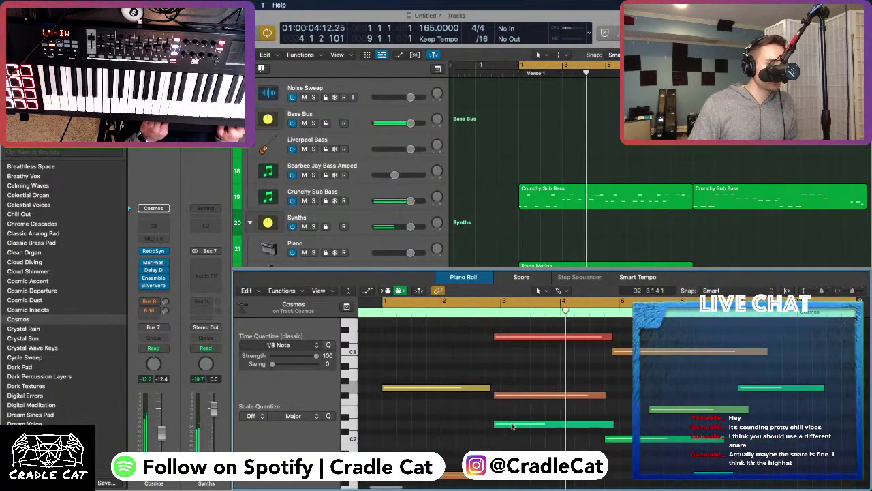
{"action": "left_click_drag", "start_coordinate": [512, 429], "coordinate": [517, 331]}
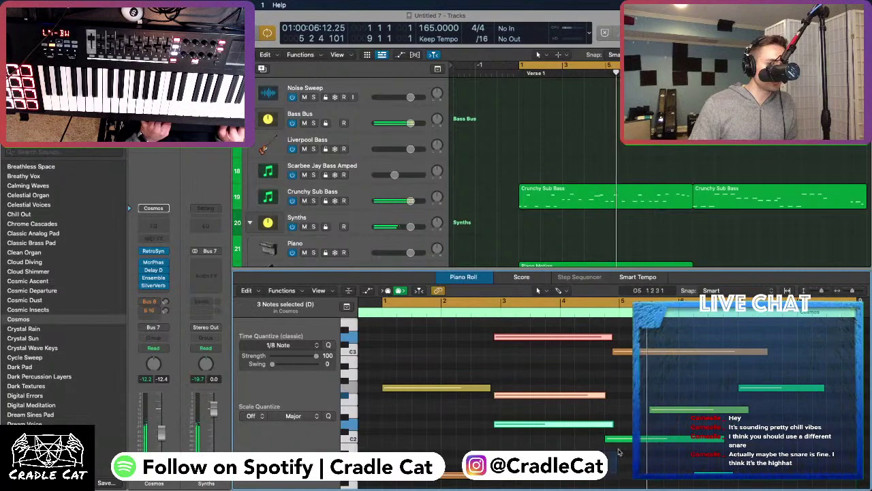
{"action": "left_click_drag", "start_coordinate": [619, 452], "coordinate": [627, 370]}
{"action": "left_click_drag", "start_coordinate": [561, 339], "coordinate": [568, 339]}
{"action": "scroll", "coordinate": [586, 355], "scroll_direction": "down", "scroll_amount": 3}
{"action": "scroll", "coordinate": [596, 361], "scroll_direction": "left", "scroll_amount": 1}
{"action": "scroll", "coordinate": [596, 361], "scroll_direction": "up", "scroll_amount": 3}
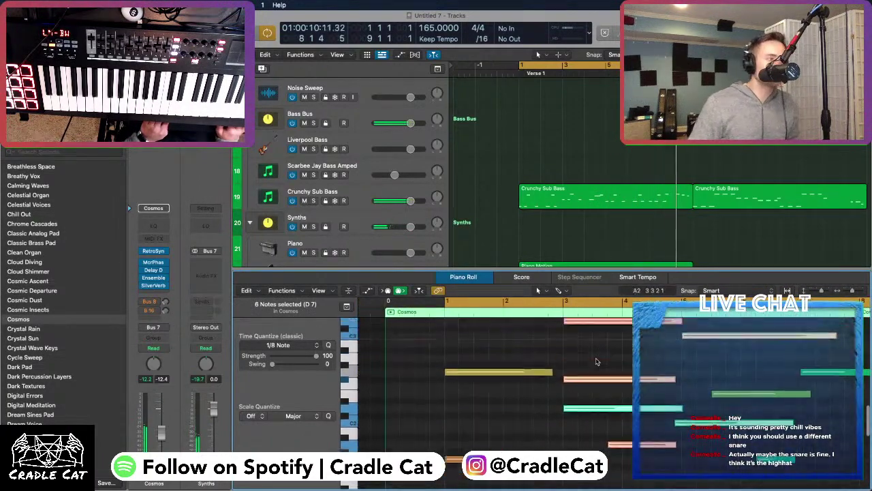
Deselect the notes, look over the rest of the Cosmos region and close the Piano Roll
{"action": "left_click", "coordinate": [403, 376]}
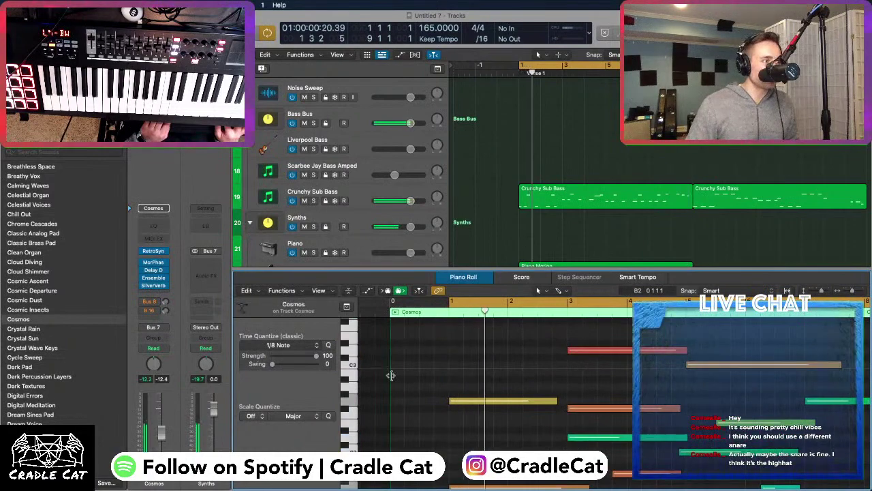
{"action": "scroll", "coordinate": [409, 375], "scroll_direction": "down", "scroll_amount": 5}
{"action": "left_click_drag", "start_coordinate": [447, 375], "coordinate": [446, 375]}
{"action": "scroll", "coordinate": [447, 375], "scroll_direction": "up", "scroll_amount": 5}
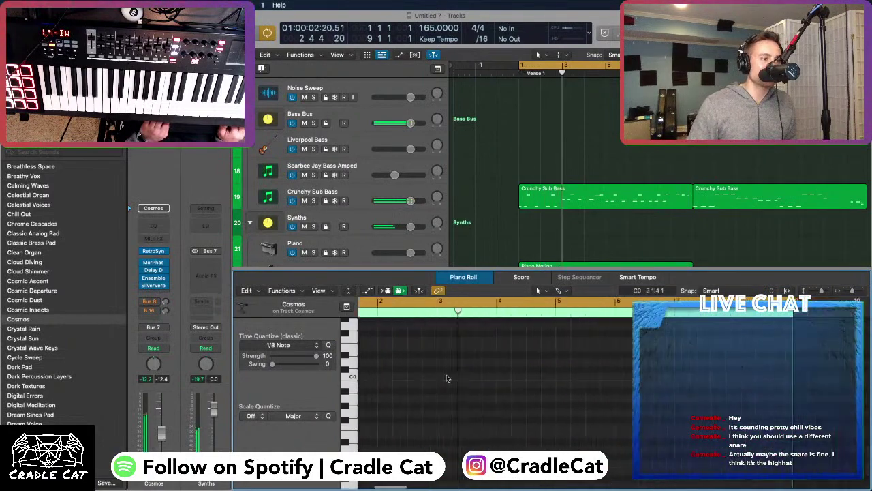
{"action": "key", "text": "p"}
{"action": "key", "text": "p"}
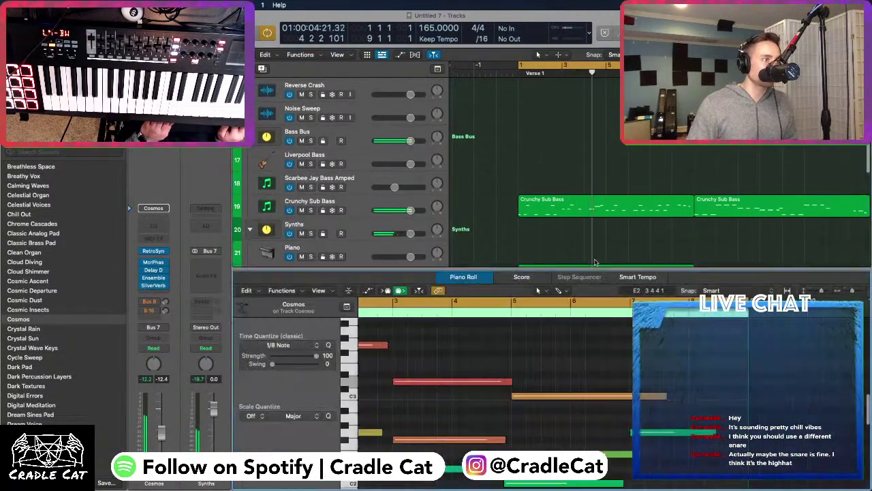
{"action": "key", "text": "p"}
{"action": "scroll", "coordinate": [430, 138], "scroll_direction": "up", "scroll_amount": 3}
{"action": "scroll", "coordinate": [422, 136], "scroll_direction": "up", "scroll_amount": 4}
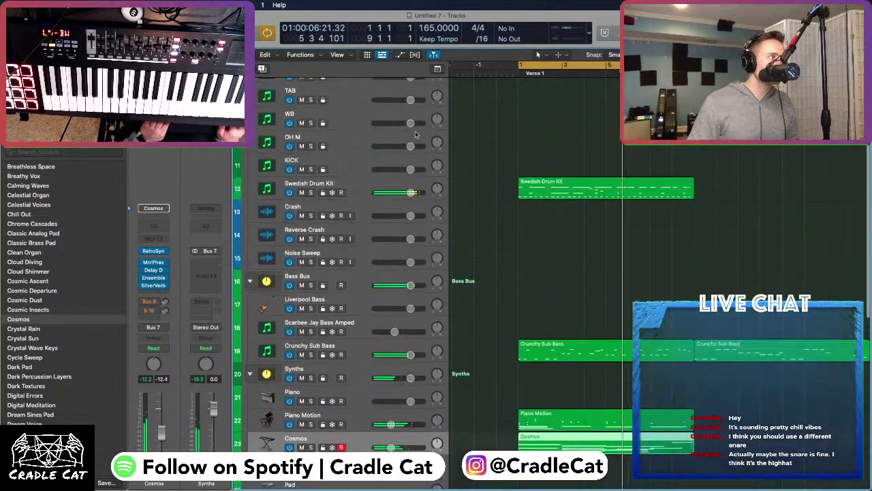
Insert a Channel EQ on the Cosmos track, roll off its low end with the low cut and adjust the 7500 Hz high shelf
{"action": "left_click", "coordinate": [152, 293]}
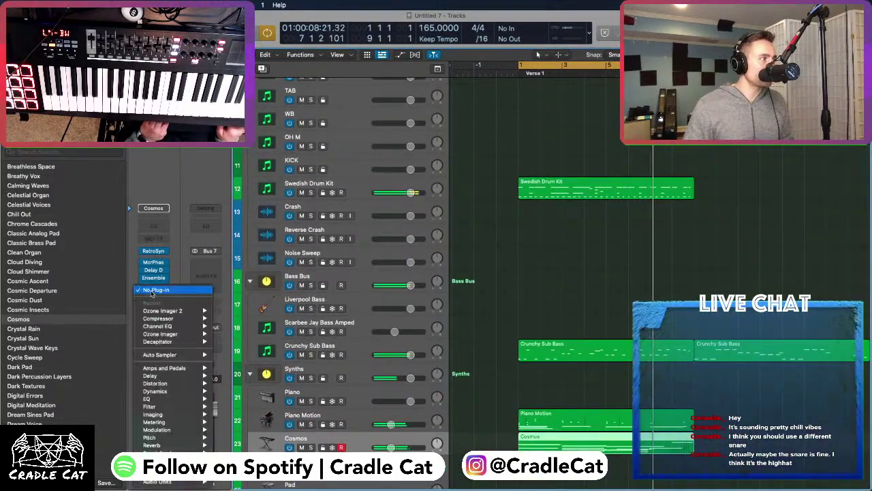
{"action": "mouse_move", "coordinate": [165, 326]}
{"action": "left_click", "coordinate": [232, 325]}
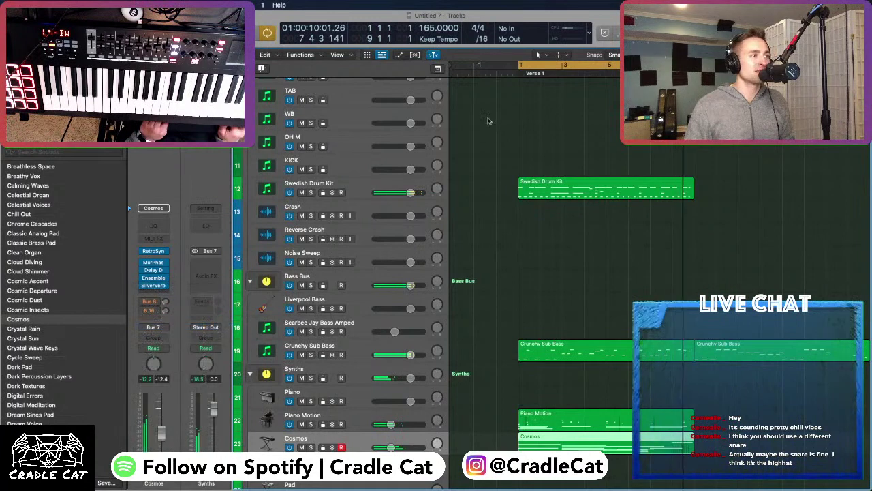
{"action": "key", "text": "space"}
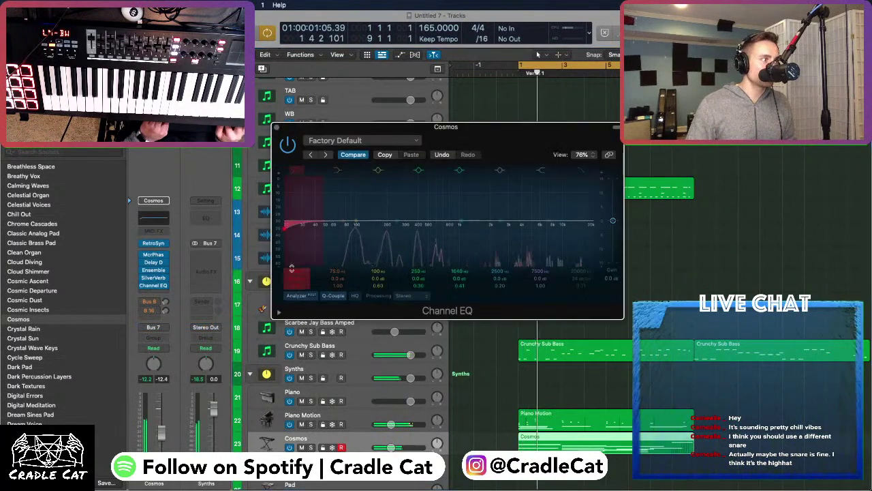
{"action": "left_click_drag", "start_coordinate": [293, 223], "coordinate": [436, 228]}
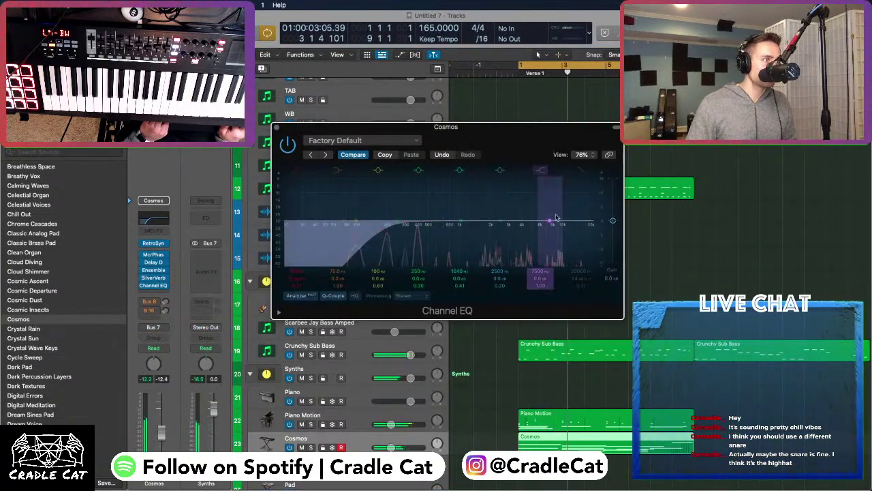
{"action": "mouse_move", "coordinate": [557, 219]}
{"action": "left_mouse_down"}
{"action": "mouse_move", "coordinate": [560, 199]}
{"action": "mouse_move", "coordinate": [534, 205]}
{"action": "mouse_move", "coordinate": [544, 215]}
{"action": "left_mouse_up"}
{"action": "left_click", "coordinate": [276, 128]}
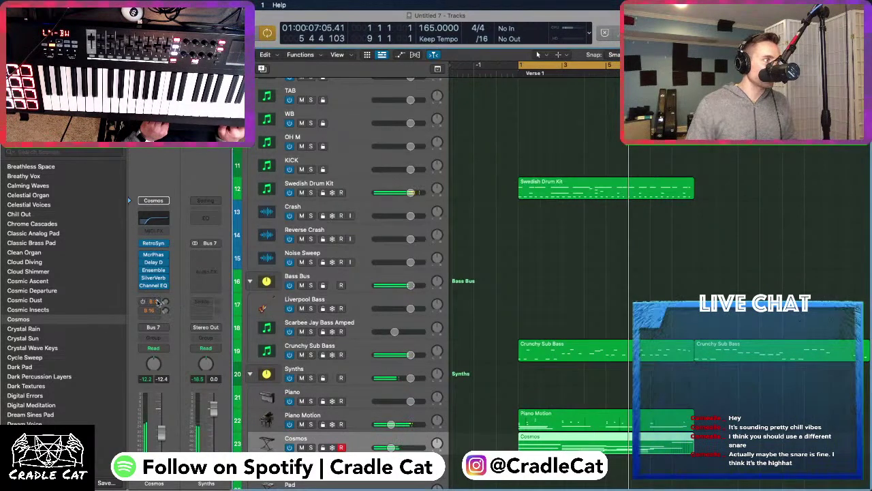
Reroute the Cosmos track's two sends to Bus 13 DELAY Ping Pong and Bus 11 VERB Long
{"action": "left_click", "coordinate": [154, 301]}
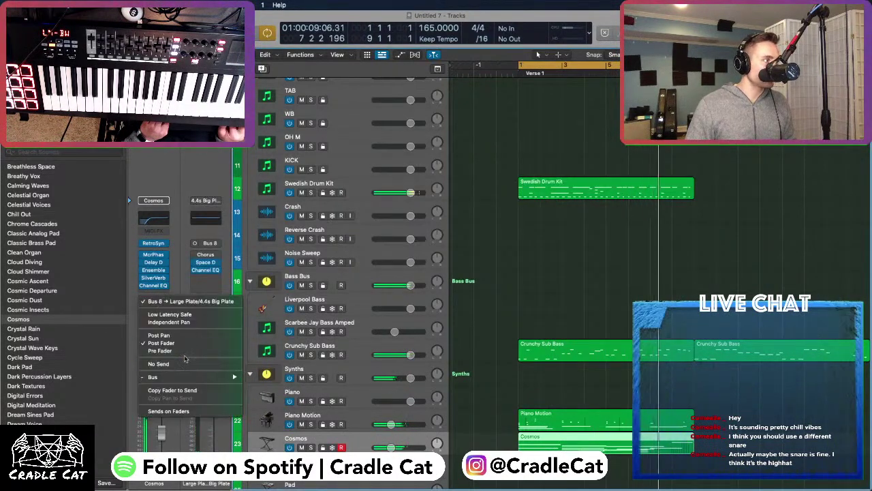
{"action": "mouse_move", "coordinate": [184, 376]}
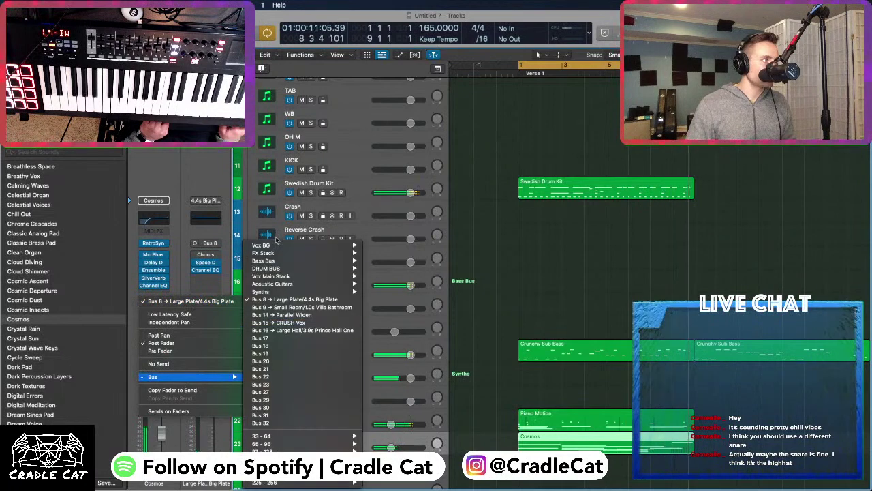
{"action": "mouse_move", "coordinate": [284, 253]}
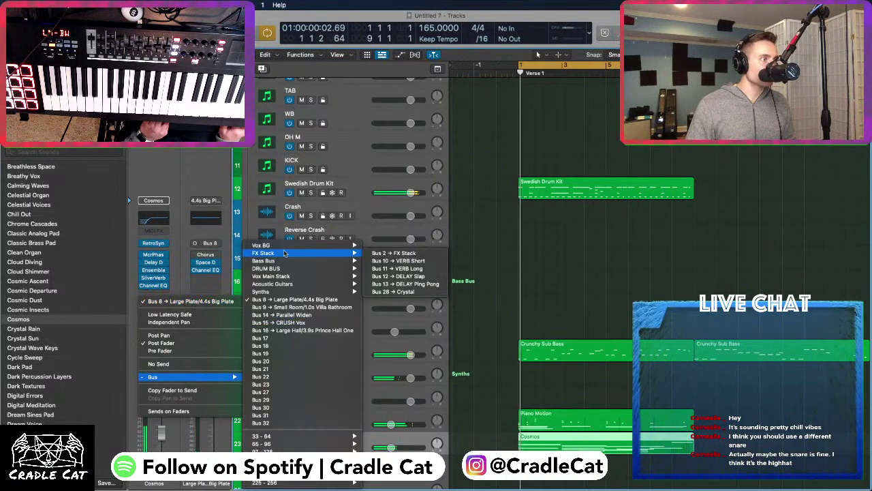
{"action": "left_click", "coordinate": [402, 283]}
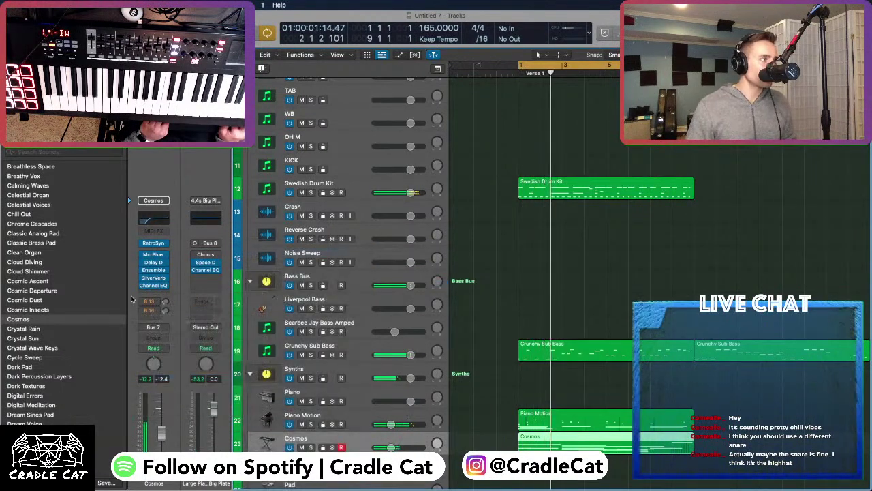
{"action": "left_click", "coordinate": [165, 306]}
{"action": "mouse_move", "coordinate": [200, 387]}
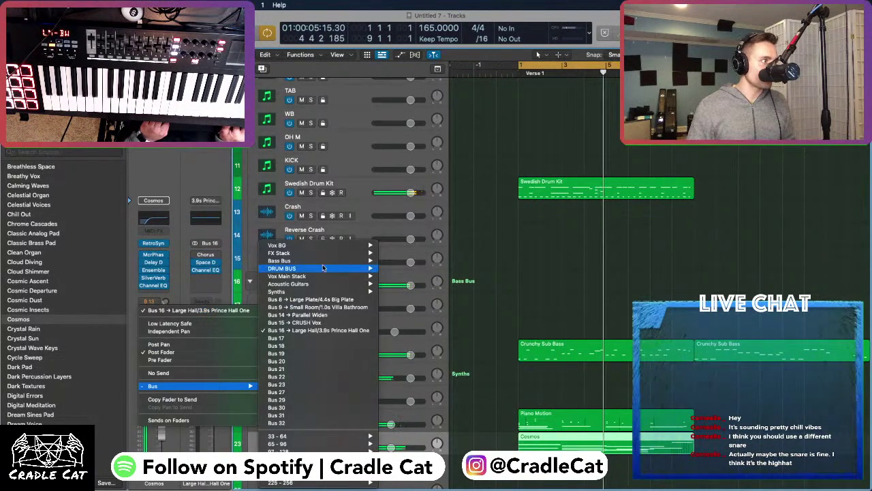
{"action": "mouse_move", "coordinate": [320, 253]}
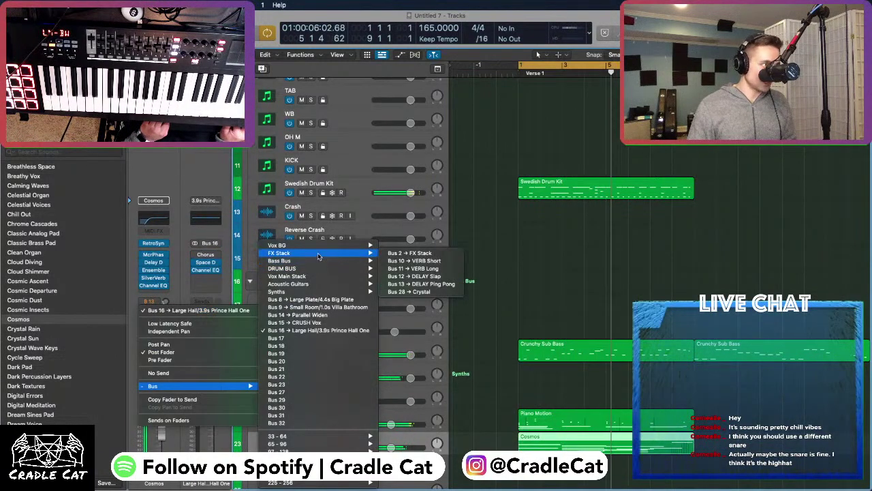
{"action": "left_click", "coordinate": [408, 268]}
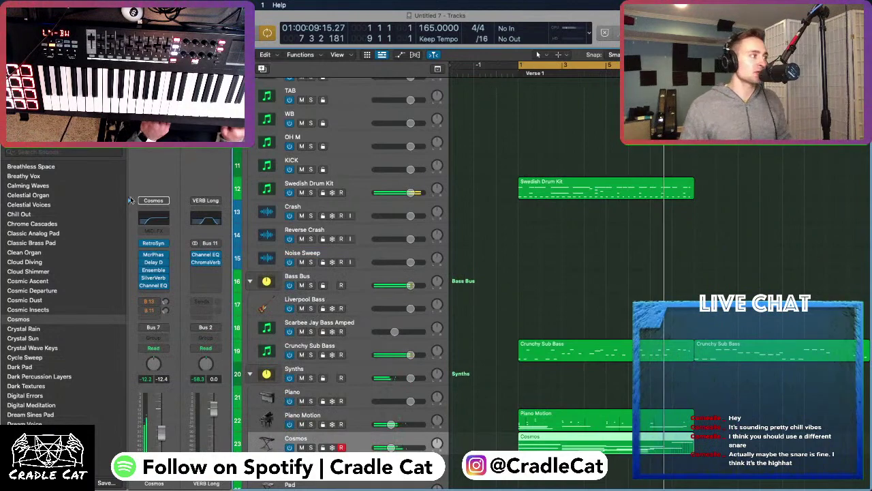
Open the Retro Synth on the Cosmos track, switch its oscillator to Table mode and close the plug-in
{"action": "scroll", "coordinate": [514, 161], "scroll_direction": "down", "scroll_amount": 3}
{"action": "scroll", "coordinate": [514, 160], "scroll_direction": "up", "scroll_amount": 4}
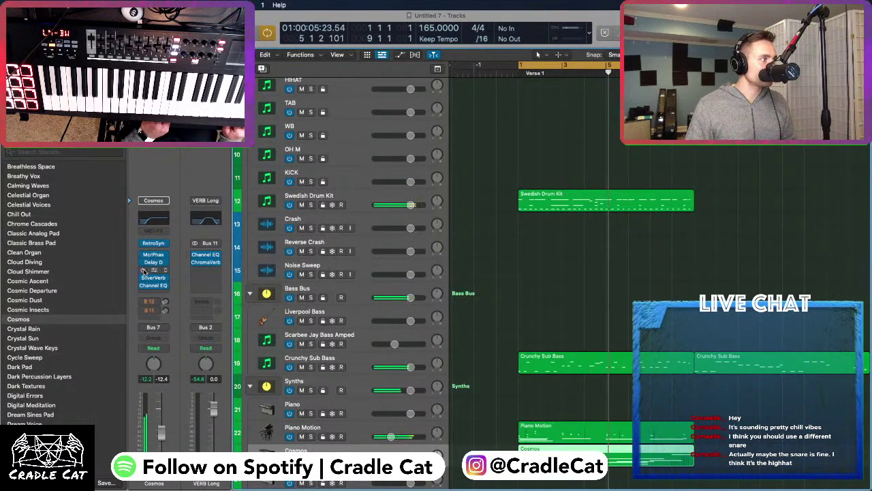
{"action": "left_click", "coordinate": [154, 247]}
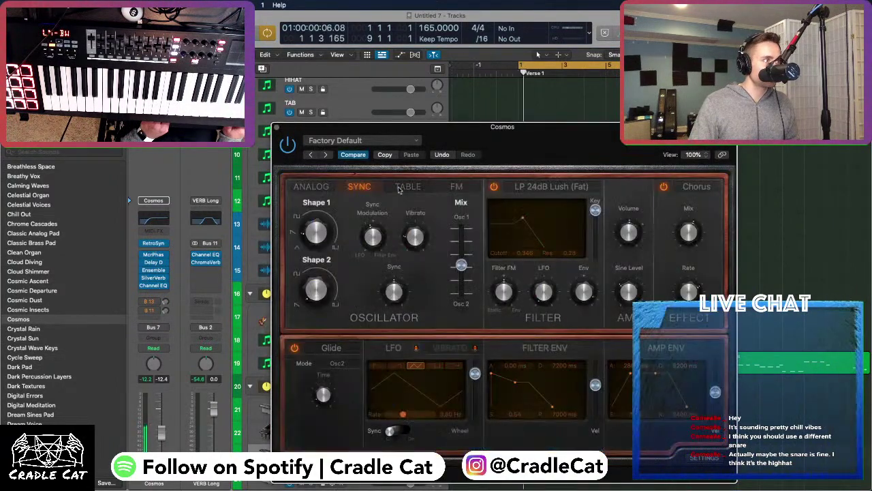
{"action": "left_click", "coordinate": [343, 191]}
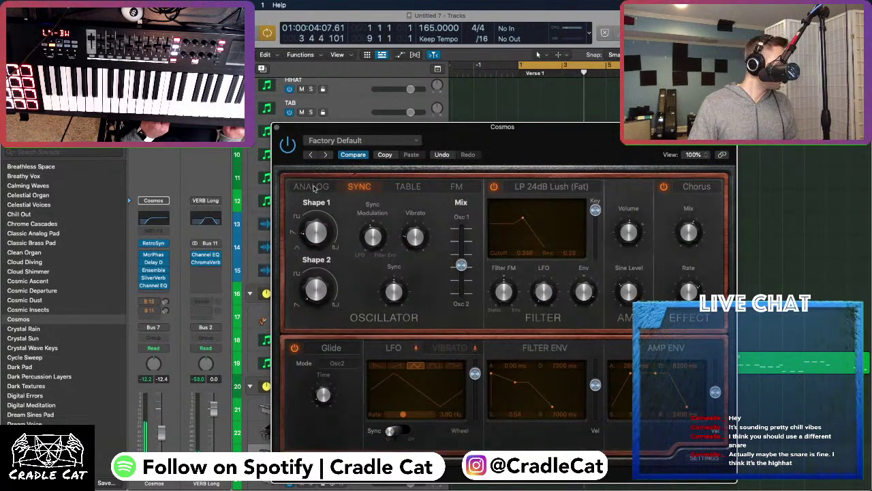
{"action": "left_click", "coordinate": [405, 188]}
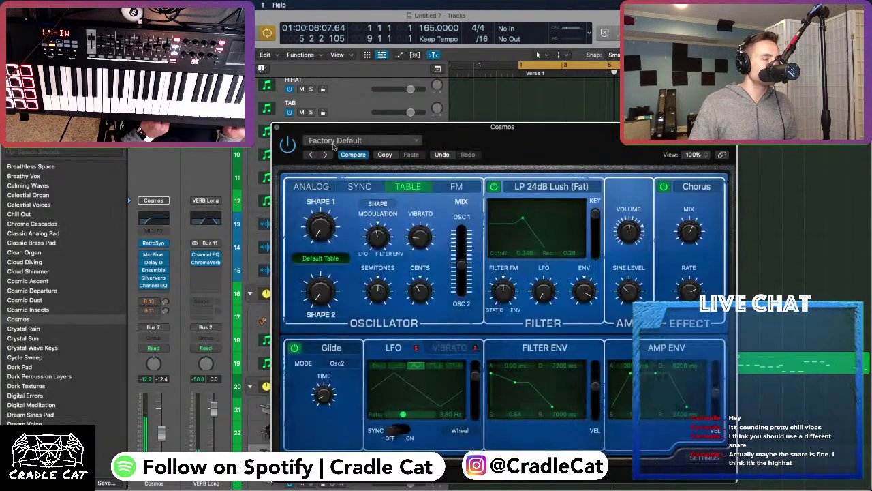
{"action": "left_click", "coordinate": [276, 128]}
Open the Swedish Drum Kit region in the Piano Roll and bring up the track's Battery 4 instrument
{"action": "scroll", "coordinate": [467, 199], "scroll_direction": "down", "scroll_amount": 5}
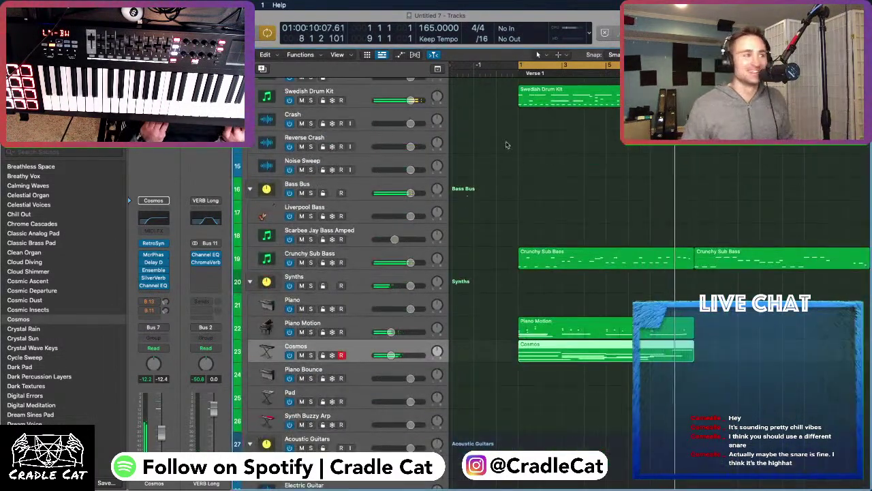
{"action": "scroll", "coordinate": [506, 144], "scroll_direction": "up", "scroll_amount": 3}
{"action": "double_click", "coordinate": [586, 167]}
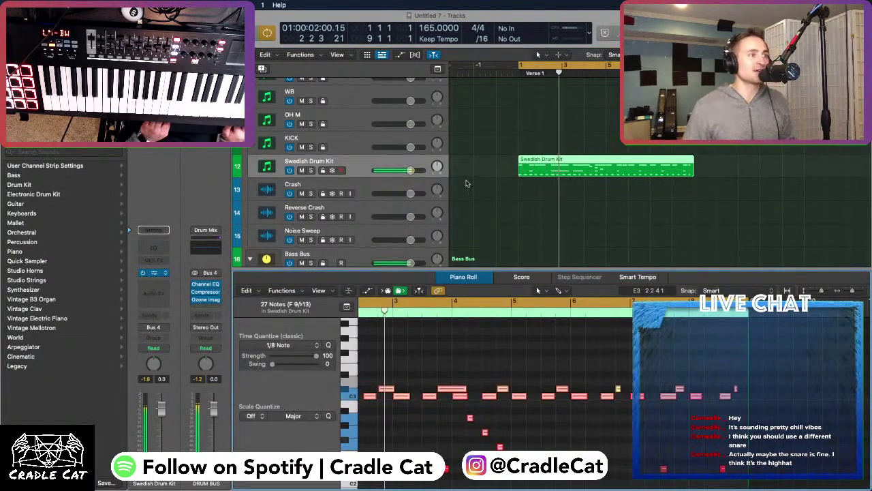
{"action": "left_click", "coordinate": [153, 273]}
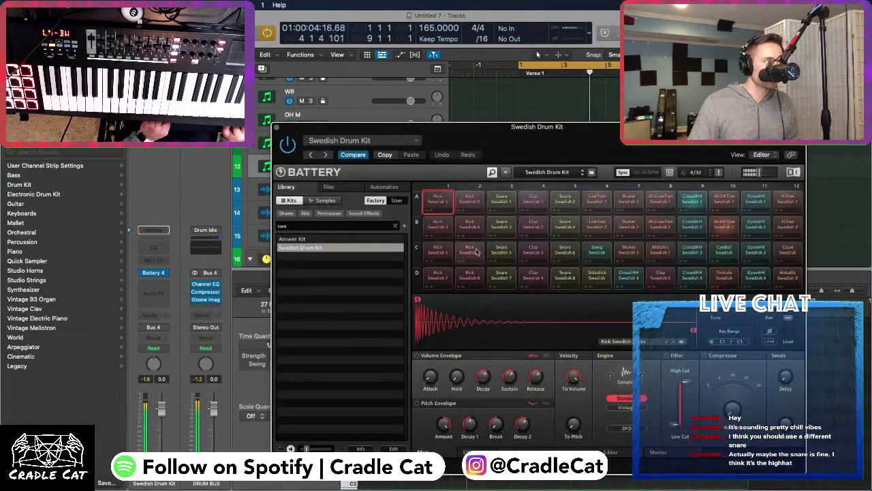
Audition the kit's closed hi-hat cells and swap ClosedHH Swedish 1 with ClosedHH Swedish 2 in column 9
{"action": "left_click", "coordinate": [692, 200]}
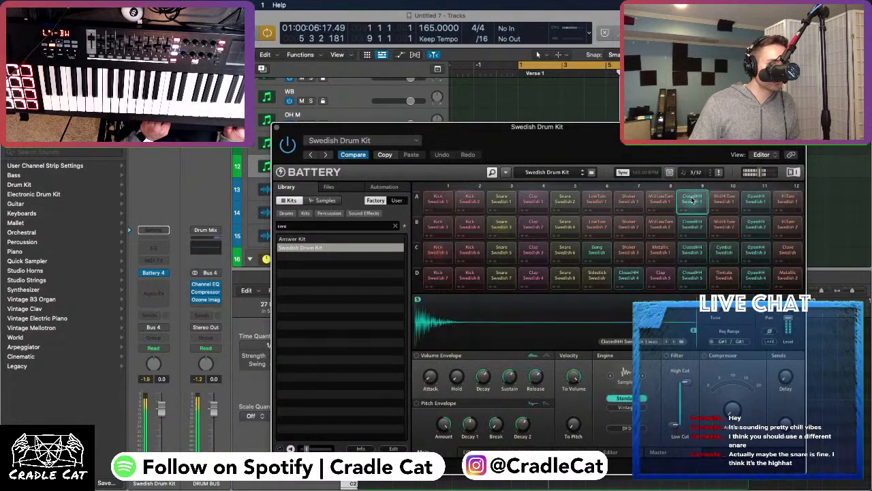
{"action": "left_click", "coordinate": [692, 225]}
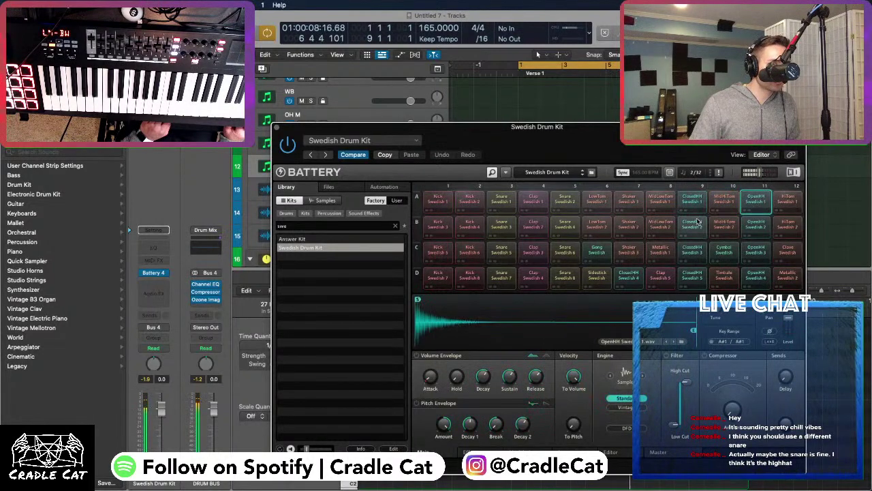
{"action": "left_click", "coordinate": [694, 254]}
{"action": "left_click", "coordinate": [695, 276]}
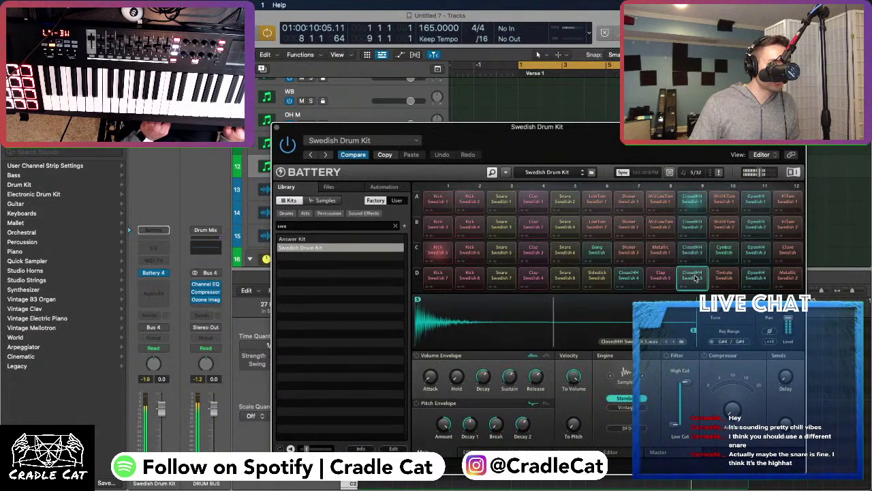
{"action": "left_click", "coordinate": [693, 199]}
{"action": "left_click", "coordinate": [694, 226]}
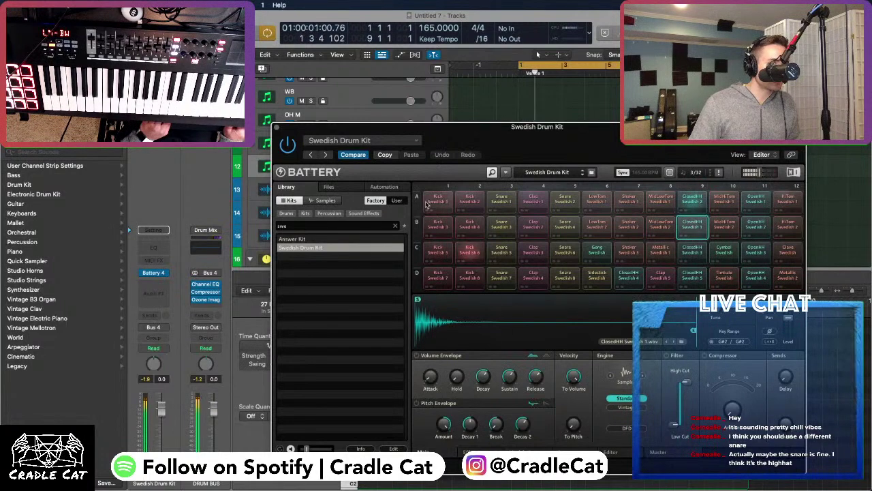
Search Battery's closed hi-hat samples for "hh" and load ClosedHH 1 onto cell B9
{"action": "left_click", "coordinate": [320, 200]}
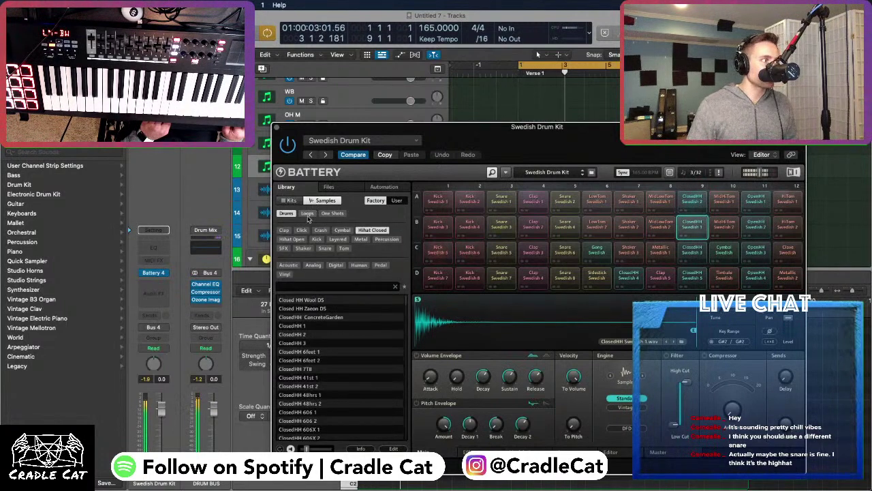
{"action": "type", "text": "hi"}
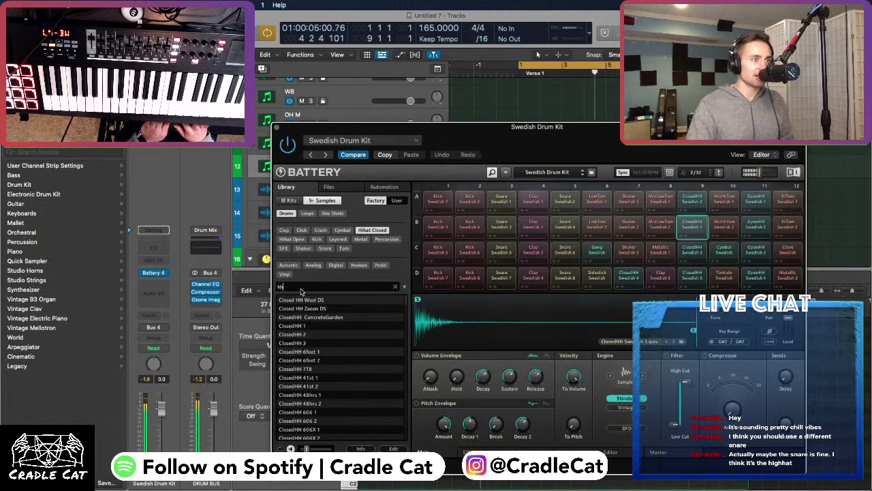
{"action": "key", "text": "BackSpace"}
{"action": "key", "text": "BackSpace"}
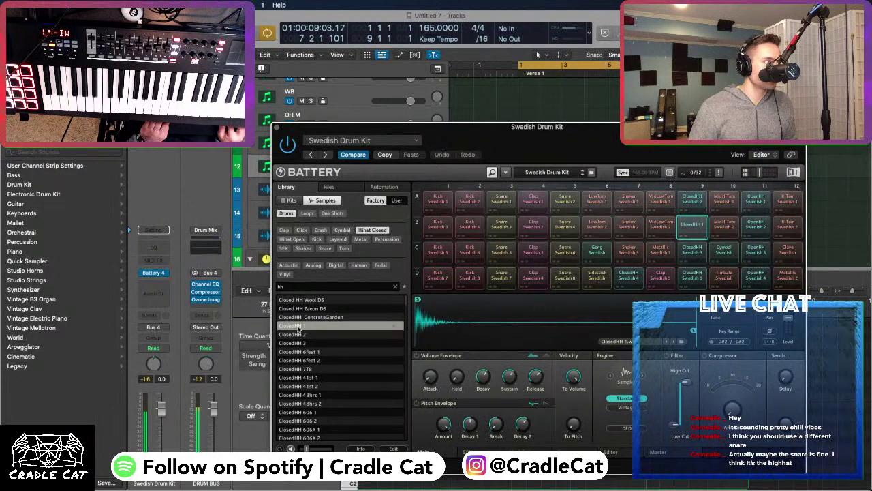
Load ClosedHH 1 onto cell A9, then audition the following closed hi-hat samples and replace it with ClosedHH 707 1
{"action": "left_click_drag", "start_coordinate": [302, 329], "coordinate": [689, 218]}
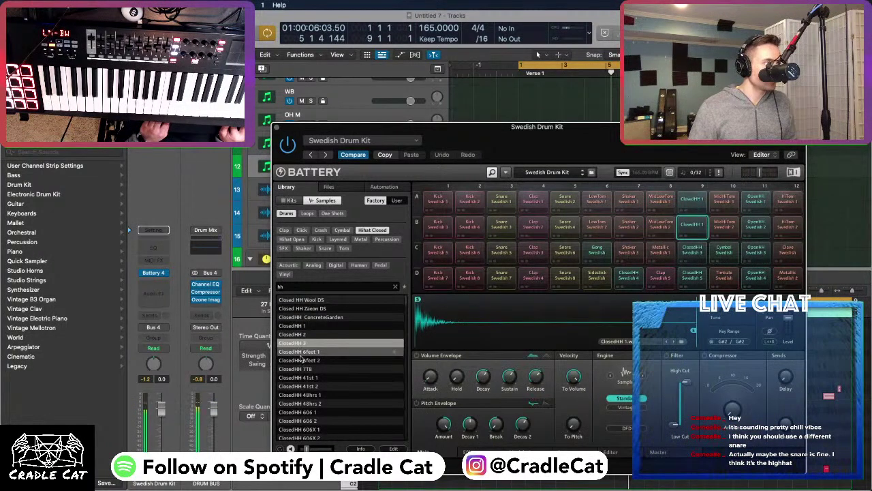
{"action": "key", "text": "Down"}
{"action": "key", "text": "Down"}
{"action": "key", "text": "Down"}
{"action": "key", "text": "Down"}
{"action": "key", "text": "Down"}
{"action": "key", "text": "Down"}
{"action": "key", "text": "Down"}
{"action": "key", "text": "Down"}
{"action": "key", "text": "Down"}
{"action": "key", "text": "Down"}
{"action": "key", "text": "Down"}
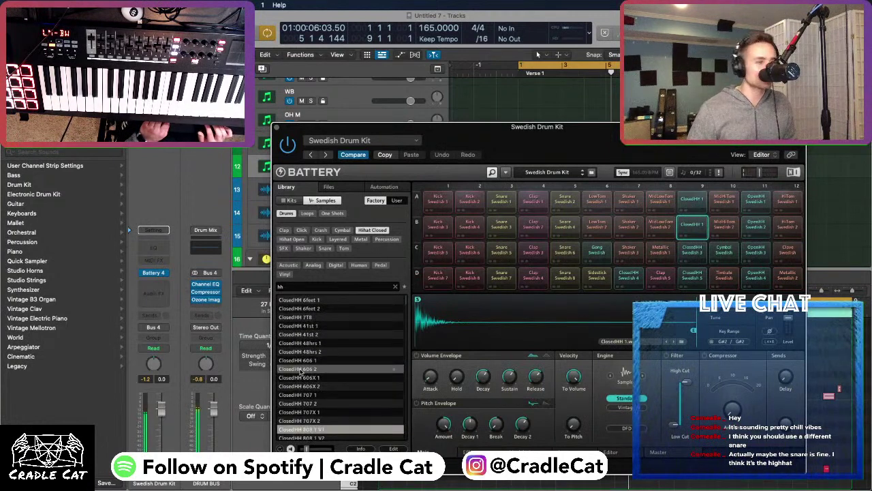
{"action": "key", "text": "Down"}
{"action": "key", "text": "Up"}
{"action": "key", "text": "Up"}
{"action": "key", "text": "Up"}
{"action": "key", "text": "Up"}
{"action": "key", "text": "Up"}
{"action": "key", "text": "Up"}
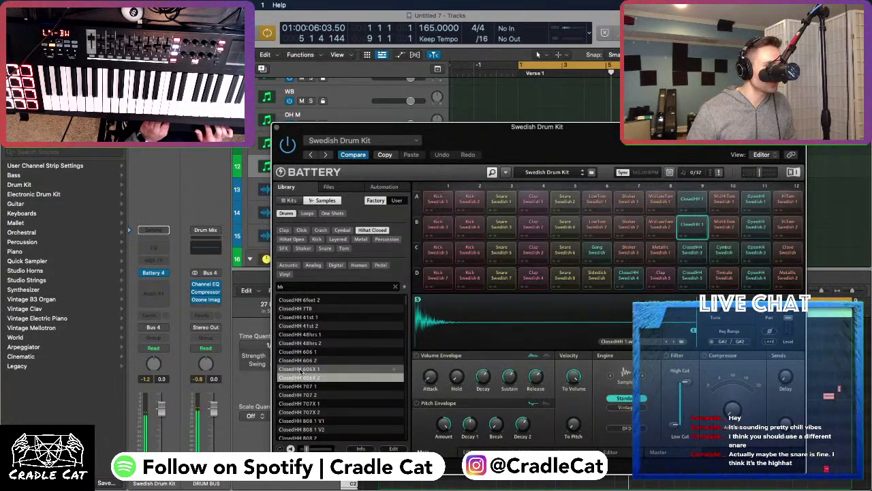
{"action": "key", "text": "Down"}
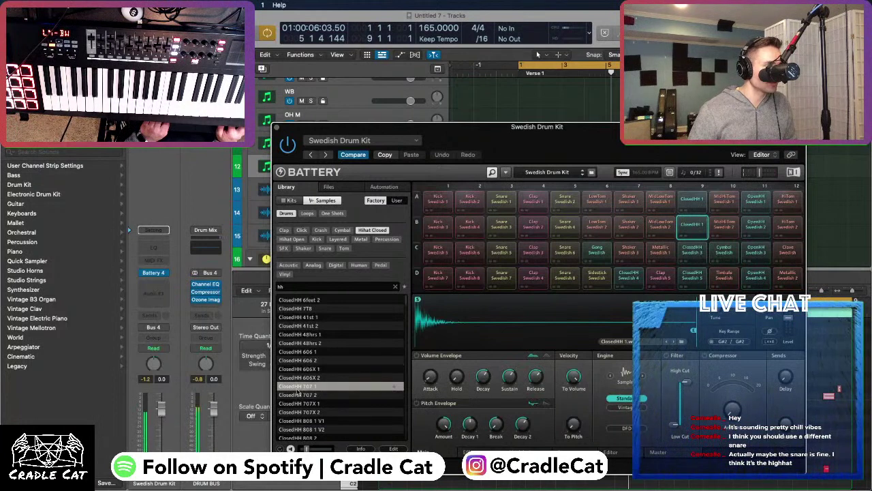
{"action": "left_click_drag", "start_coordinate": [474, 306], "coordinate": [692, 212]}
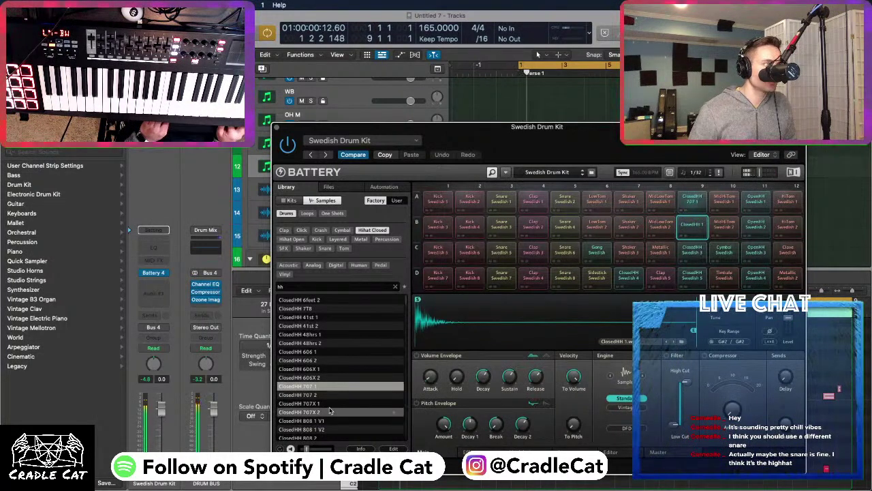
Replace the sample on cell A9 with ClosedHH 1960Compton
{"action": "scroll", "coordinate": [335, 394], "scroll_direction": "down", "scroll_amount": 5}
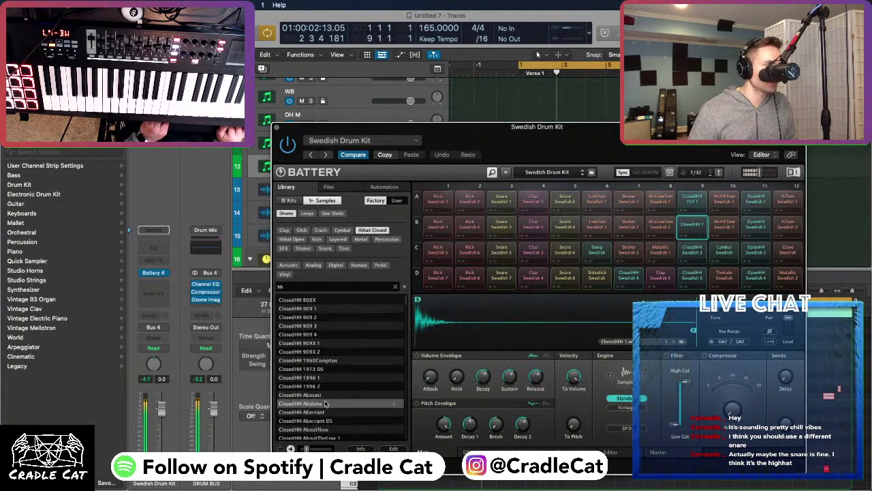
{"action": "scroll", "coordinate": [327, 402], "scroll_direction": "down", "scroll_amount": 4}
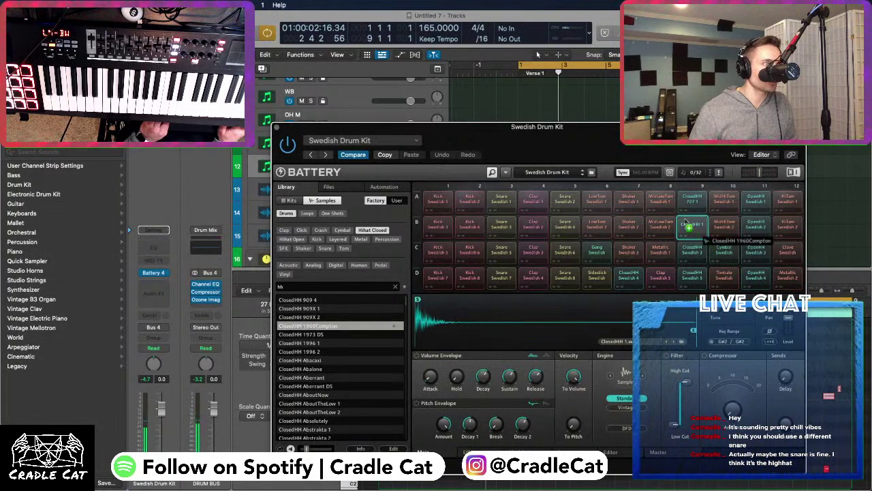
{"action": "double_click", "coordinate": [318, 326]}
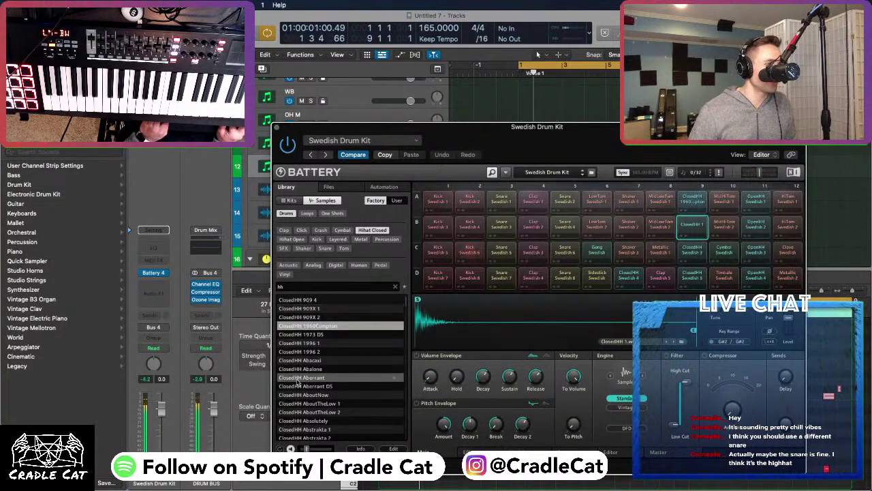
Audition closed hi-hat samples between ClosedHH 1996 1 and ClosedHH Absynth 1
{"action": "left_click", "coordinate": [302, 370]}
{"action": "left_click", "coordinate": [298, 351]}
{"action": "left_click", "coordinate": [299, 343]}
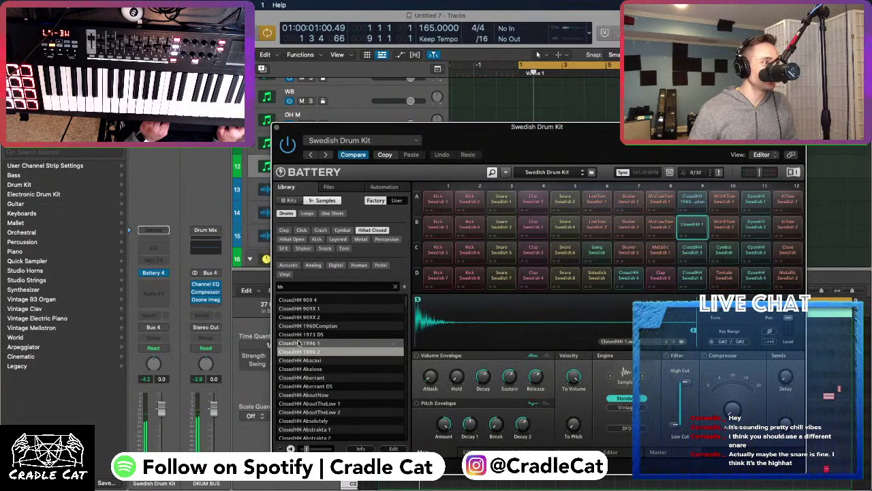
{"action": "left_click", "coordinate": [297, 420]}
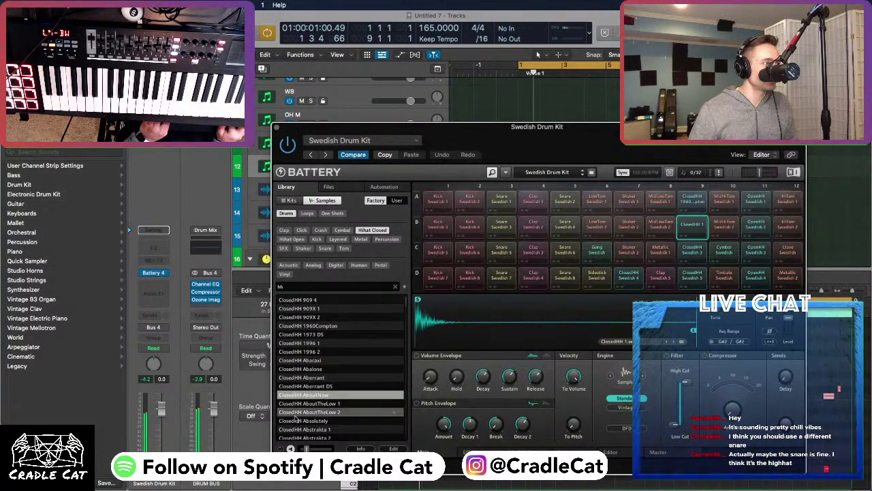
{"action": "left_click", "coordinate": [298, 429]}
{"action": "scroll", "coordinate": [298, 417], "scroll_direction": "down", "scroll_amount": 1}
{"action": "scroll", "coordinate": [298, 420], "scroll_direction": "down", "scroll_amount": 2}
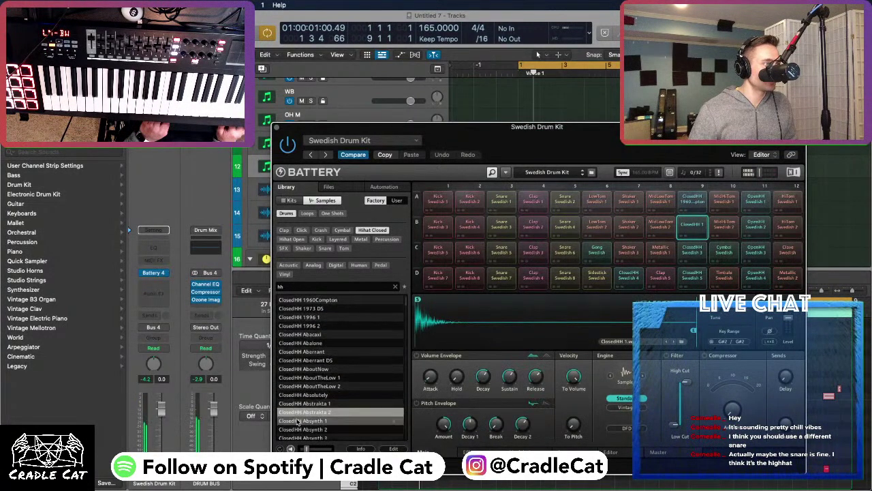
{"action": "left_click", "coordinate": [297, 421]}
{"action": "scroll", "coordinate": [298, 420], "scroll_direction": "down", "scroll_amount": 4}
Audition the closed hi-hat samples one after another from the Absynth entries through the Admiral, Alias, Alkaloid and later A-named ones
{"action": "key", "text": "Down"}
{"action": "key", "text": "Down"}
{"action": "key", "text": "Down"}
{"action": "key", "text": "Down"}
{"action": "key", "text": "Down"}
{"action": "key", "text": "Down"}
{"action": "key", "text": "Down"}
{"action": "key", "text": "Down"}
{"action": "key", "text": "Down"}
{"action": "key", "text": "Down"}
{"action": "key", "text": "Down"}
{"action": "key", "text": "Down"}
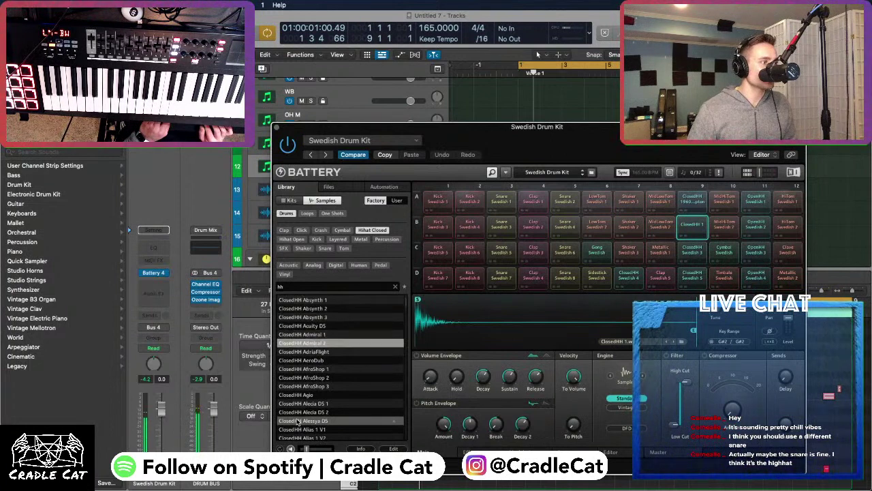
{"action": "key", "text": "Down"}
{"action": "key", "text": "Down"}
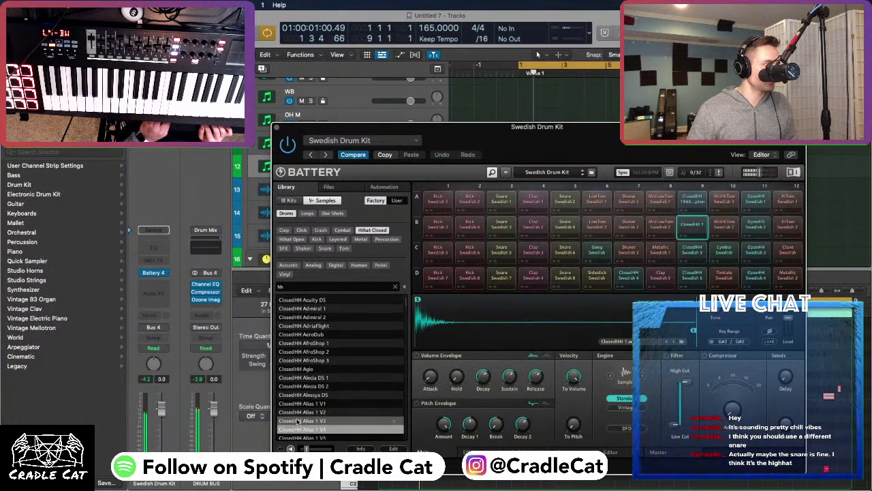
{"action": "key", "text": "Down"}
{"action": "key", "text": "Down"}
{"action": "key", "text": "Down"}
{"action": "key", "text": "Down"}
{"action": "key", "text": "Down"}
{"action": "key", "text": "Down"}
{"action": "key", "text": "Down"}
{"action": "key", "text": "Down"}
{"action": "key", "text": "Down"}
{"action": "key", "text": "Down"}
{"action": "key", "text": "Down"}
{"action": "key", "text": "Down"}
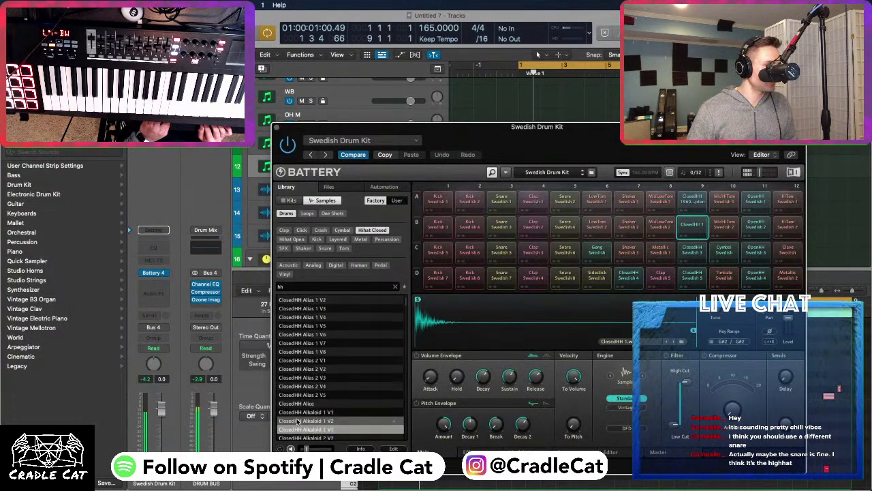
{"action": "key", "text": "Down"}
{"action": "key", "text": "Down"}
{"action": "key", "text": "Down"}
{"action": "key", "text": "Down"}
{"action": "key", "text": "Down"}
{"action": "key", "text": "Down"}
{"action": "key", "text": "Down"}
{"action": "key", "text": "Down"}
{"action": "key", "text": "Down"}
{"action": "key", "text": "Down"}
{"action": "key", "text": "Down"}
{"action": "key", "text": "Down"}
{"action": "key", "text": "Down"}
{"action": "key", "text": "Down"}
{"action": "key", "text": "Down"}
{"action": "key", "text": "Down"}
{"action": "key", "text": "Down"}
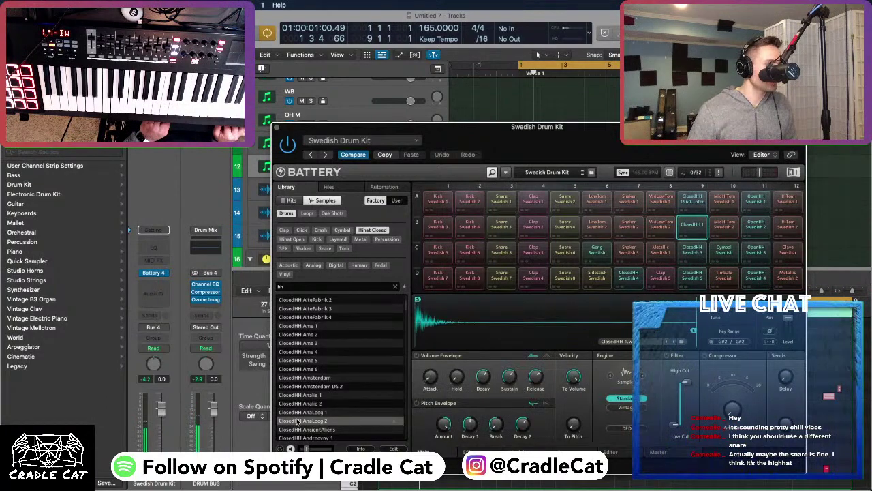
{"action": "key", "text": "Down"}
{"action": "key", "text": "Down"}
{"action": "key", "text": "Down"}
{"action": "key", "text": "Down"}
{"action": "key", "text": "Down"}
{"action": "key", "text": "Down"}
{"action": "key", "text": "Down"}
{"action": "key", "text": "Down"}
{"action": "key", "text": "Down"}
{"action": "key", "text": "Down"}
{"action": "key", "text": "Down"}
{"action": "key", "text": "Down"}
{"action": "key", "text": "Down"}
{"action": "key", "text": "Down"}
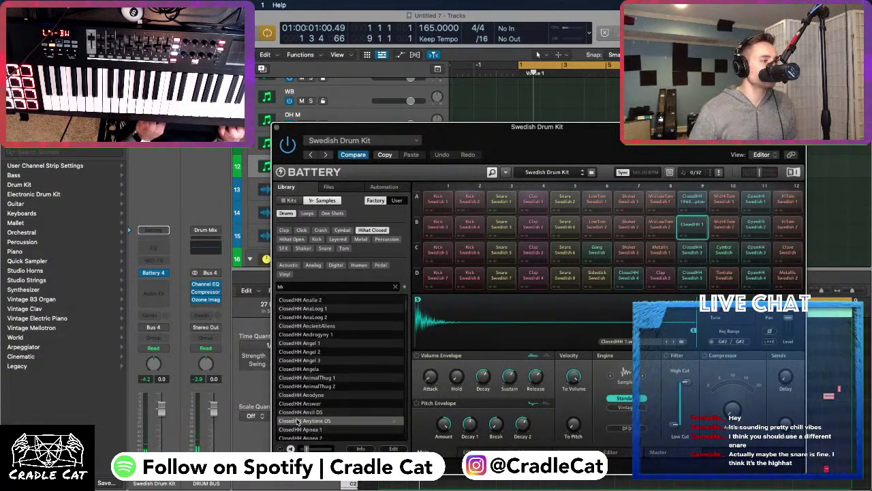
Audition closed hi-hat samples further along the list, including ClosedHH Apnea 1, Asparagus DS and Basement
{"action": "left_click", "coordinate": [303, 395]}
{"action": "left_click", "coordinate": [301, 395]}
{"action": "left_click", "coordinate": [300, 396]}
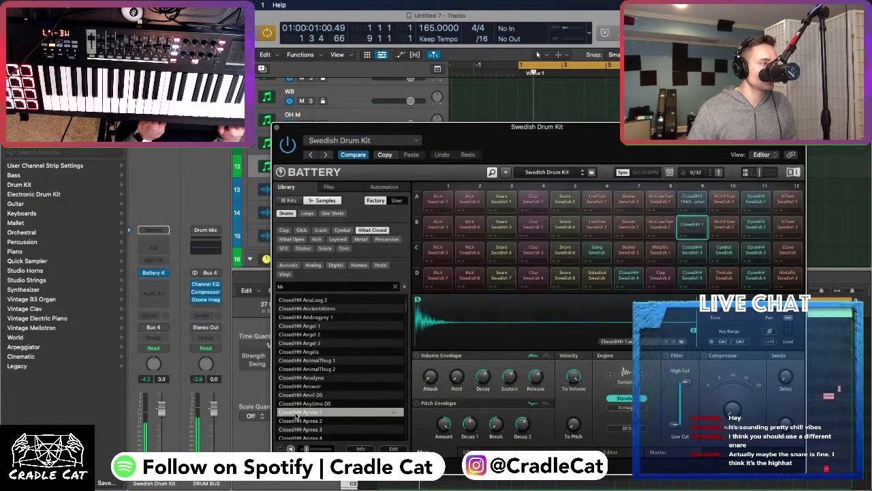
{"action": "scroll", "coordinate": [298, 395], "scroll_direction": "down", "scroll_amount": 5}
{"action": "left_click", "coordinate": [297, 386]}
{"action": "left_click", "coordinate": [298, 395]}
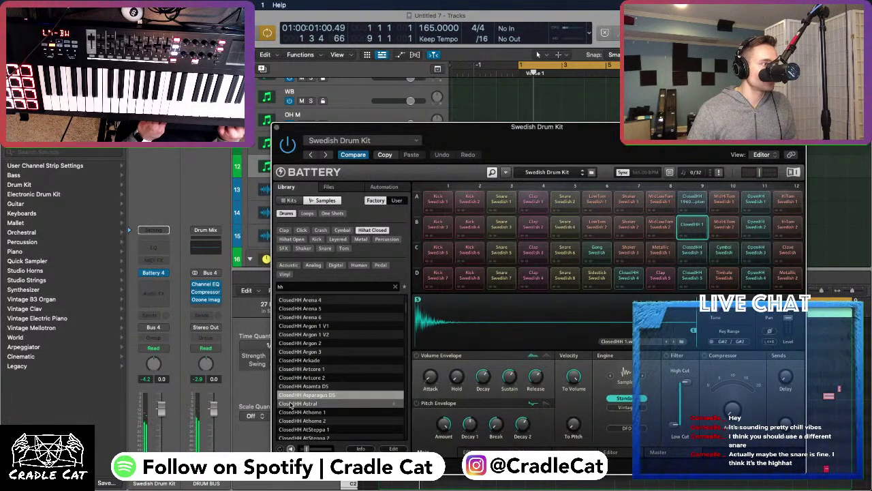
{"action": "left_click", "coordinate": [291, 410]}
{"action": "scroll", "coordinate": [291, 409], "scroll_direction": "down", "scroll_amount": 8}
{"action": "left_click", "coordinate": [290, 412]}
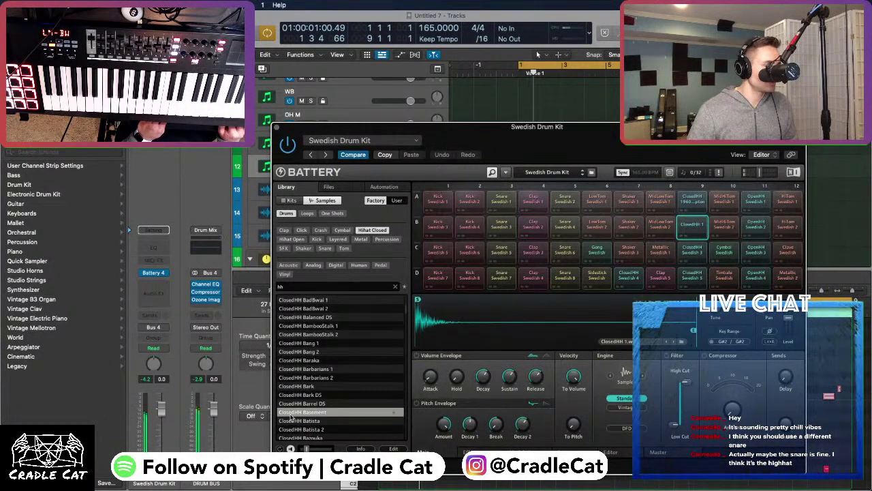
Compare the closed hi-hat samples around ClosedHH BadBwai 1 and Barbarians 1, and load ClosedHH Baraka onto cell A9
{"action": "left_click", "coordinate": [290, 420]}
{"action": "left_click", "coordinate": [294, 369]}
{"action": "left_click", "coordinate": [295, 359]}
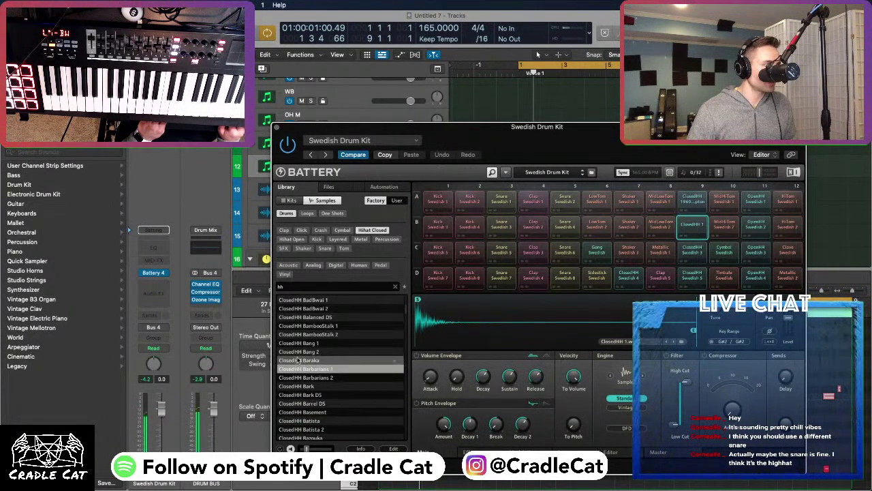
{"action": "left_click", "coordinate": [305, 326]}
{"action": "left_click", "coordinate": [300, 308]}
{"action": "left_click", "coordinate": [300, 300]}
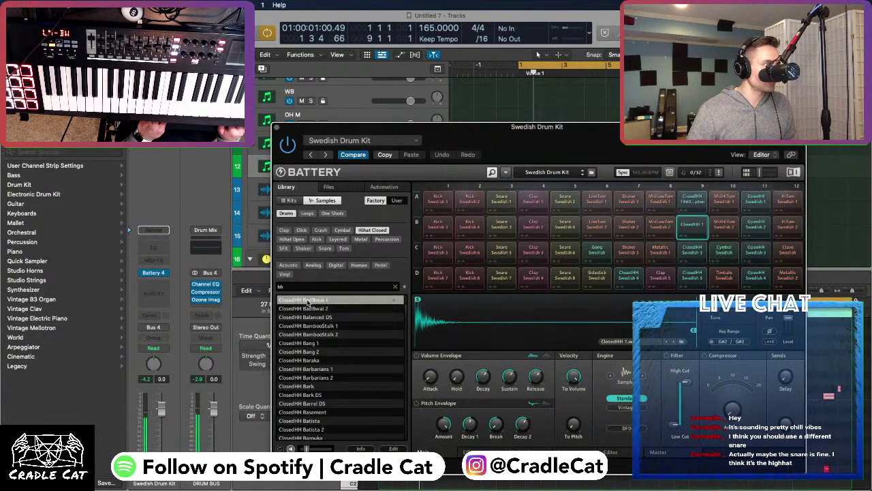
{"action": "left_click", "coordinate": [307, 361]}
{"action": "left_click_drag", "start_coordinate": [608, 266], "coordinate": [695, 209]}
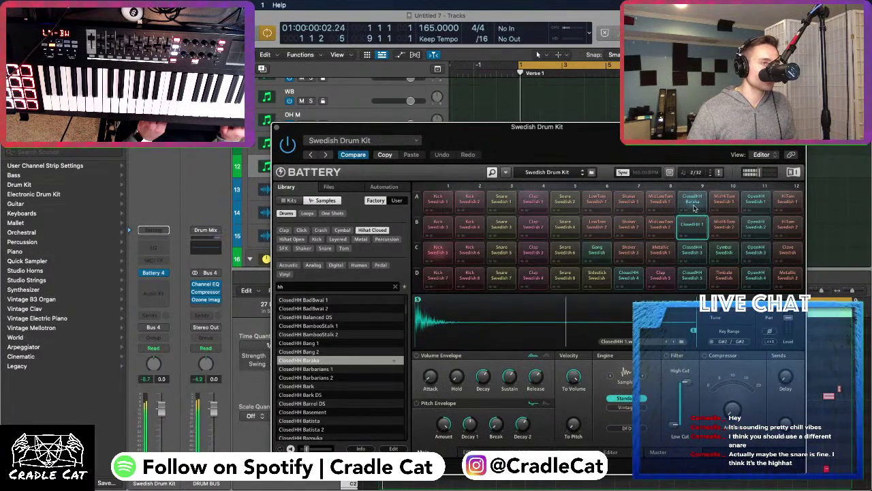
Audition more closed hi-hat samples, from ClosedHH BeautifulDirt 2 through Bent and BlackSky 3 to BottlePoppin 2
{"action": "scroll", "coordinate": [326, 368], "scroll_direction": "down", "scroll_amount": 5}
{"action": "left_click", "coordinate": [326, 386]}
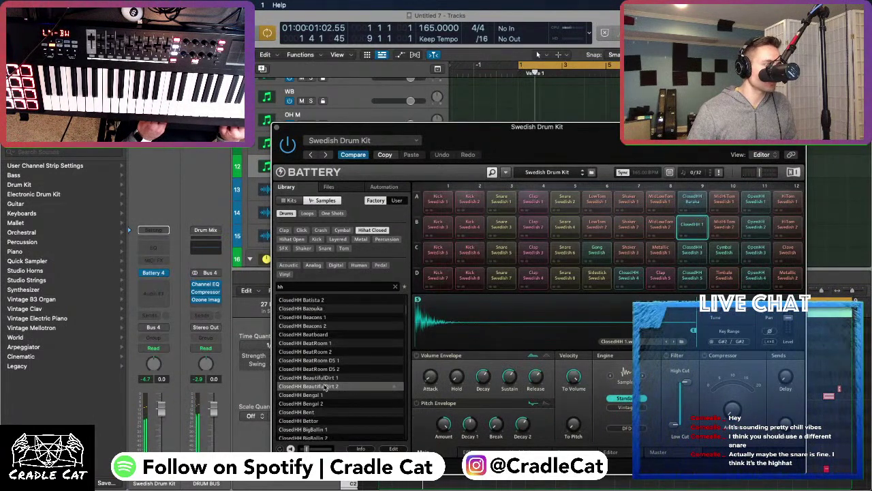
{"action": "left_click", "coordinate": [317, 395]}
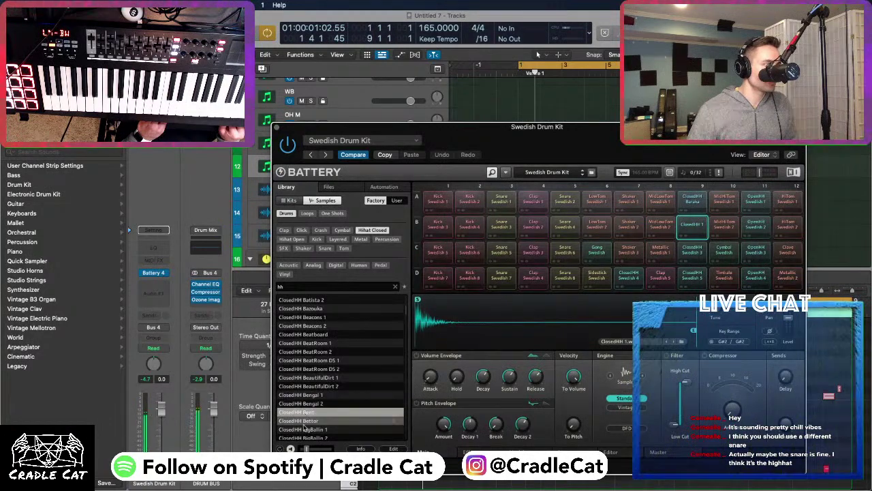
{"action": "scroll", "coordinate": [305, 413], "scroll_direction": "down", "scroll_amount": 5}
{"action": "left_click", "coordinate": [304, 419]}
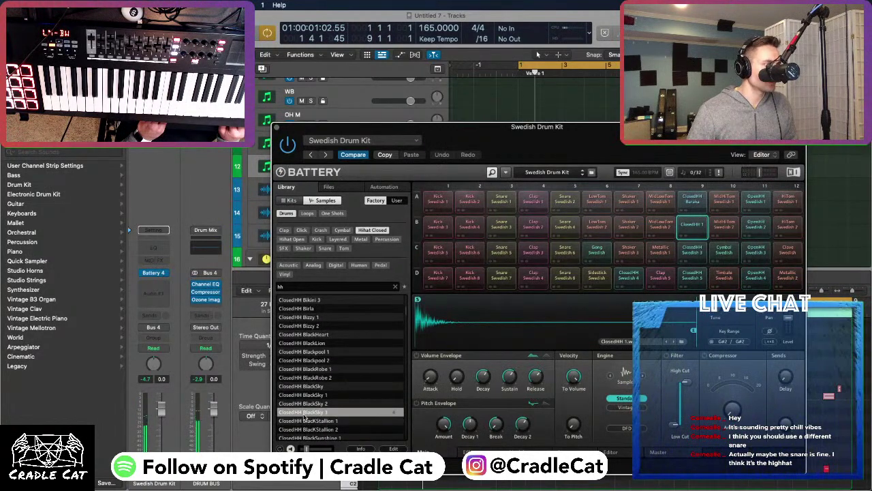
{"action": "left_click", "coordinate": [310, 343]}
{"action": "scroll", "coordinate": [310, 343], "scroll_direction": "down", "scroll_amount": 5}
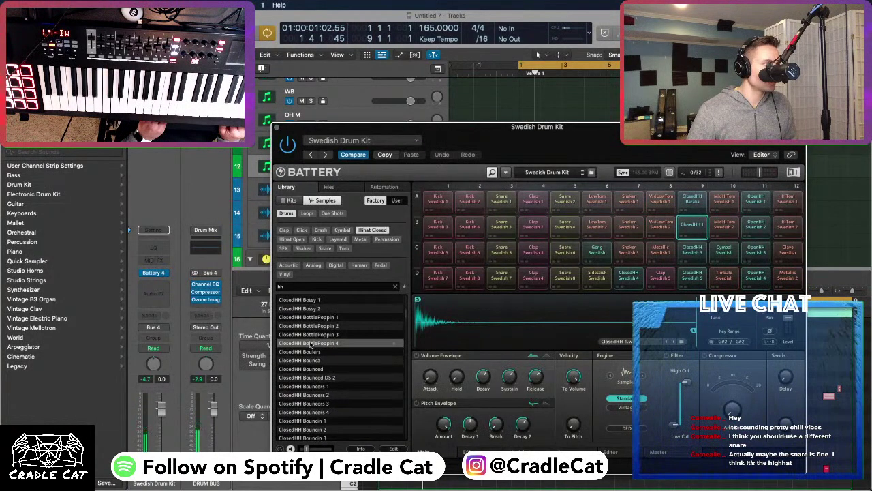
{"action": "left_click", "coordinate": [305, 360]}
{"action": "left_click", "coordinate": [304, 326]}
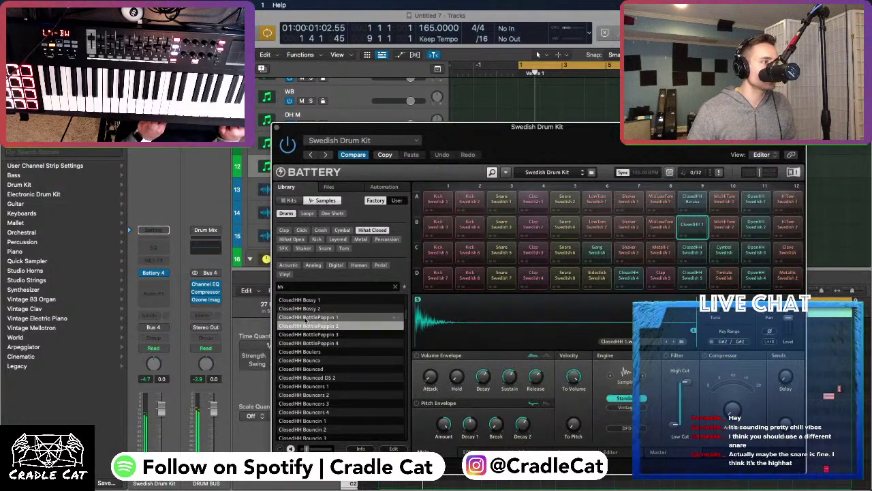
Audition closed hi-hat samples from ClosedHH Bouncers 1 through CandyFloss to Concrete 4
{"action": "left_click", "coordinate": [301, 395]}
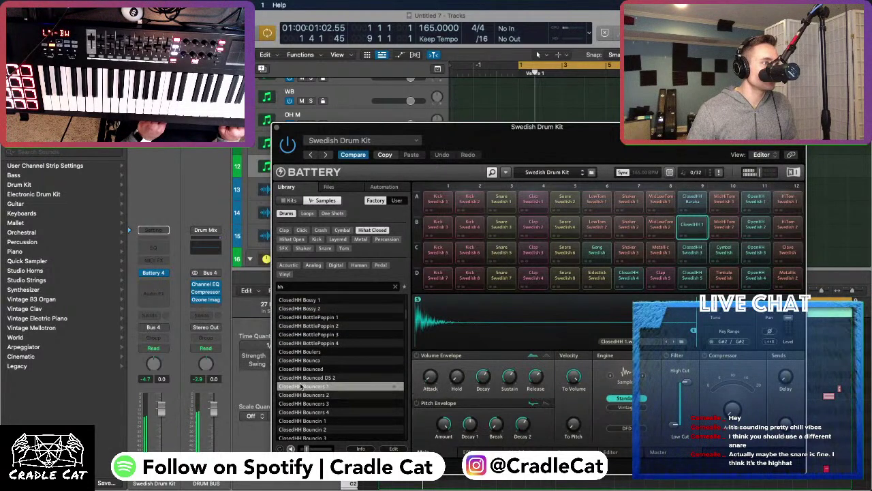
{"action": "scroll", "coordinate": [301, 391], "scroll_direction": "down", "scroll_amount": 5}
{"action": "left_click", "coordinate": [301, 385]}
{"action": "left_click", "coordinate": [301, 351]}
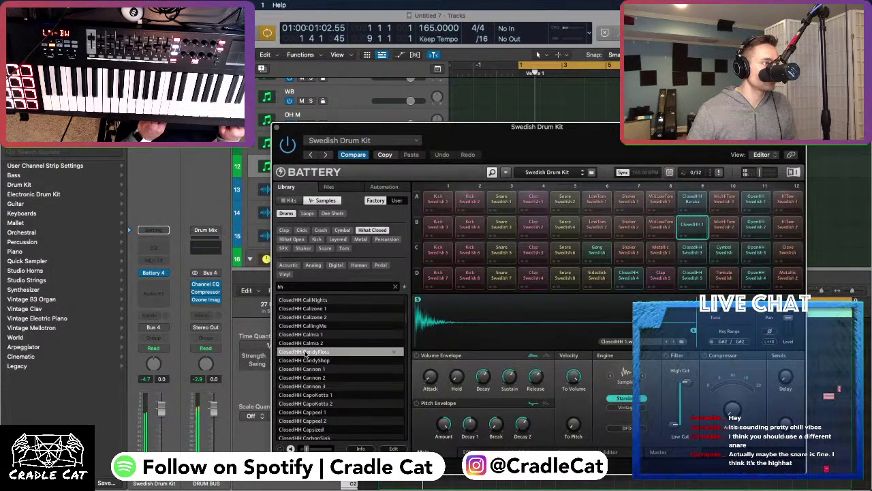
{"action": "left_click", "coordinate": [300, 326]}
{"action": "scroll", "coordinate": [297, 368], "scroll_direction": "down", "scroll_amount": 5}
{"action": "left_click", "coordinate": [294, 404]}
{"action": "scroll", "coordinate": [293, 407], "scroll_direction": "down", "scroll_amount": 5}
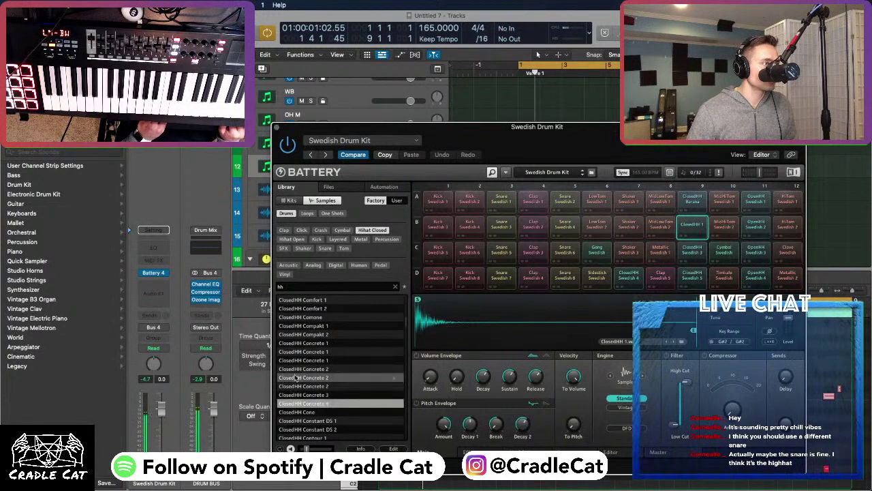
Compare the closed hi-hat samples around ClosedHH DarkElixir 1 and DarkestLight 2, and load ClosedHH DarkDancer 1 onto cell C9
{"action": "left_click", "coordinate": [297, 403]}
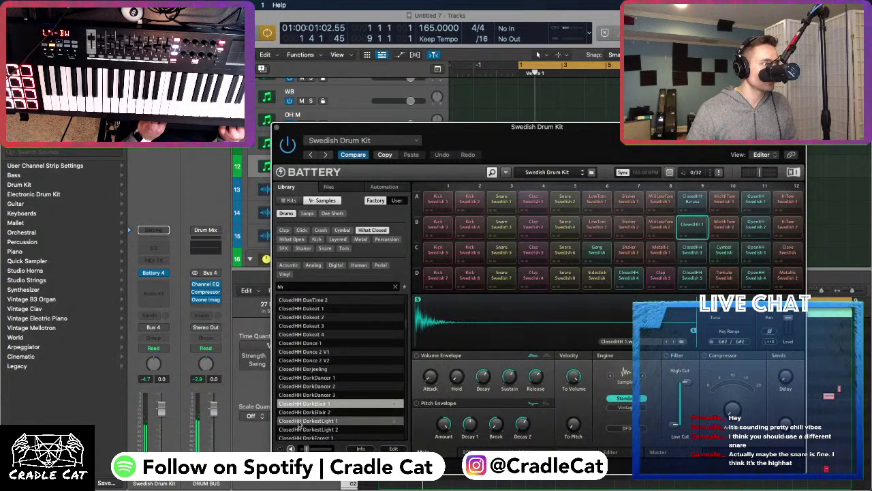
{"action": "left_click", "coordinate": [299, 421]}
{"action": "left_click", "coordinate": [307, 379]}
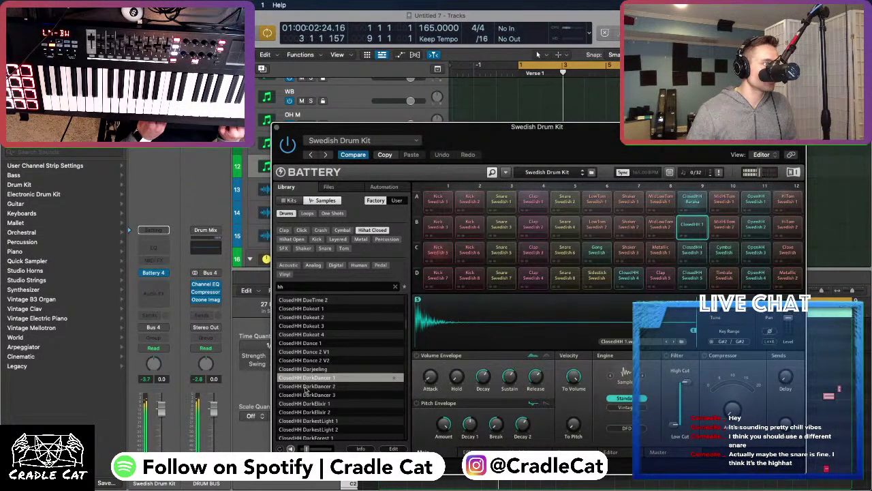
{"action": "left_click", "coordinate": [301, 437]}
{"action": "scroll", "coordinate": [306, 382], "scroll_direction": "down", "scroll_amount": 2}
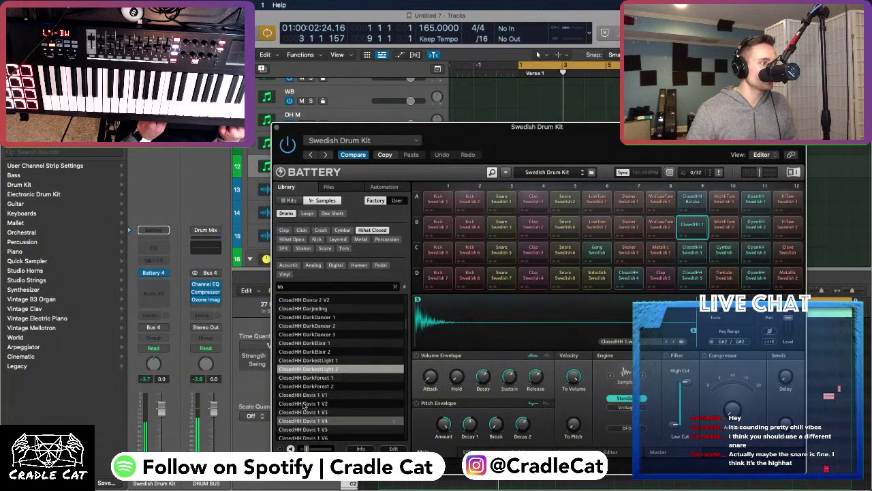
{"action": "left_click", "coordinate": [311, 310]}
{"action": "left_click", "coordinate": [310, 317]}
{"action": "left_click_drag", "start_coordinate": [307, 318], "coordinate": [692, 251]}
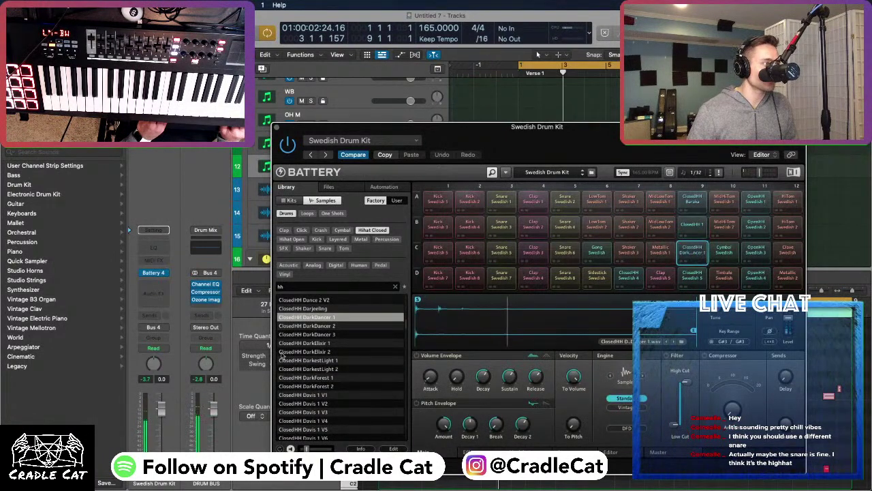
Browse the closed hi-hat samples from ClosedHH Davis 1 V2 through Dragon, Eliot and Genesys 2 to Killer 1
{"action": "scroll", "coordinate": [293, 368], "scroll_direction": "down", "scroll_amount": 2}
{"action": "left_click", "coordinate": [308, 386]}
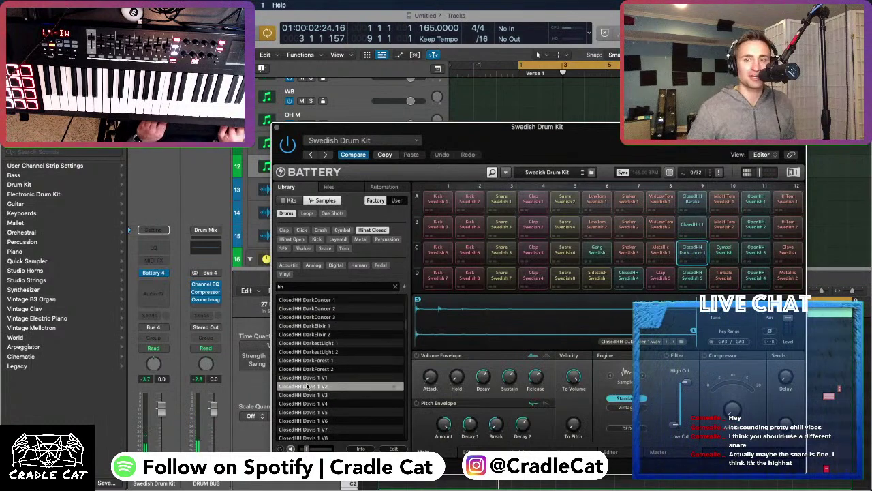
{"action": "left_click", "coordinate": [299, 412]}
{"action": "scroll", "coordinate": [298, 414], "scroll_direction": "down", "scroll_amount": 8}
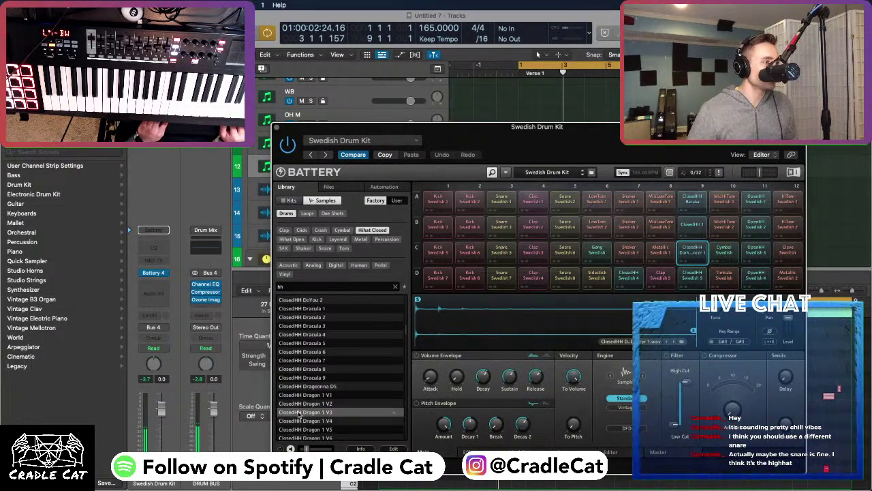
{"action": "scroll", "coordinate": [305, 371], "scroll_direction": "down", "scroll_amount": 10}
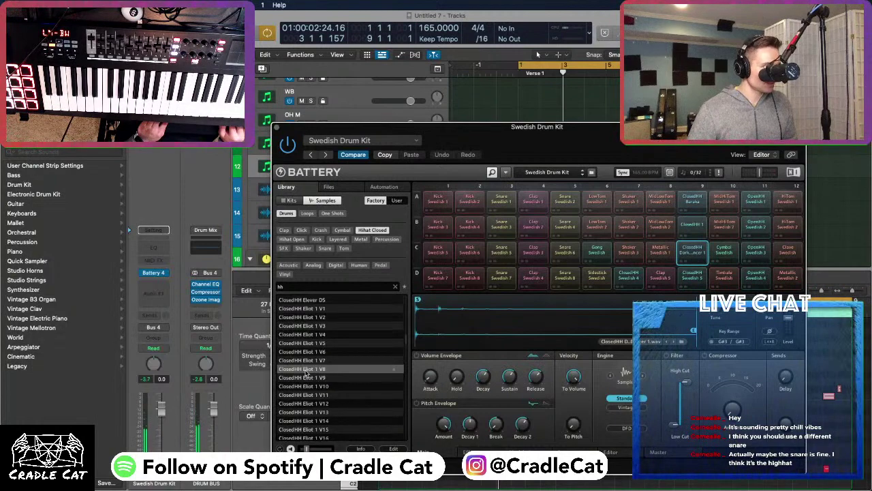
{"action": "scroll", "coordinate": [300, 357], "scroll_direction": "down", "scroll_amount": 10}
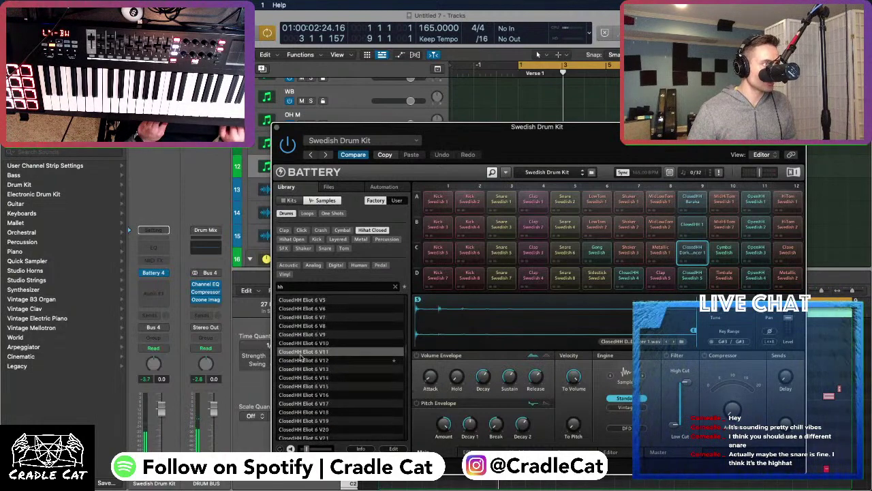
{"action": "scroll", "coordinate": [301, 356], "scroll_direction": "up", "scroll_amount": 5}
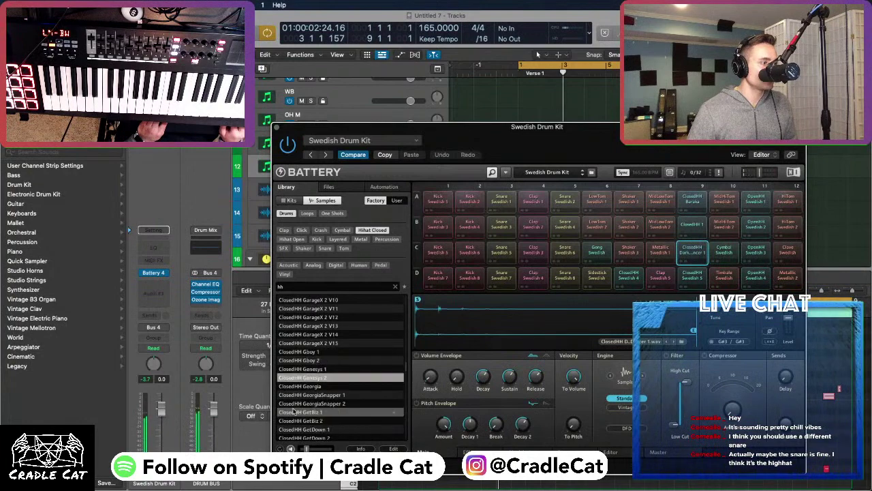
{"action": "scroll", "coordinate": [295, 406], "scroll_direction": "down", "scroll_amount": 15}
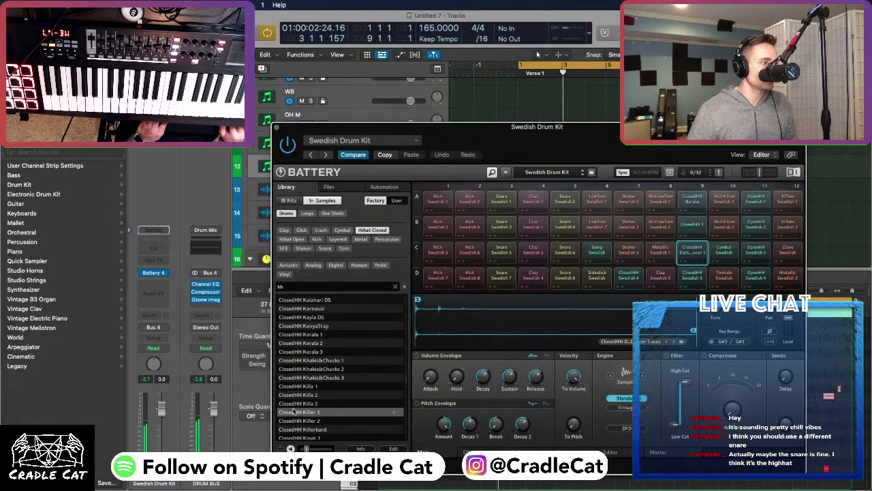
Filter the closed hi-hats to Acoustic, then load ClosedHH BringIt 1 onto cell C9 and ClosedHH ConcreteGarden onto cell A9
{"action": "left_click", "coordinate": [288, 265]}
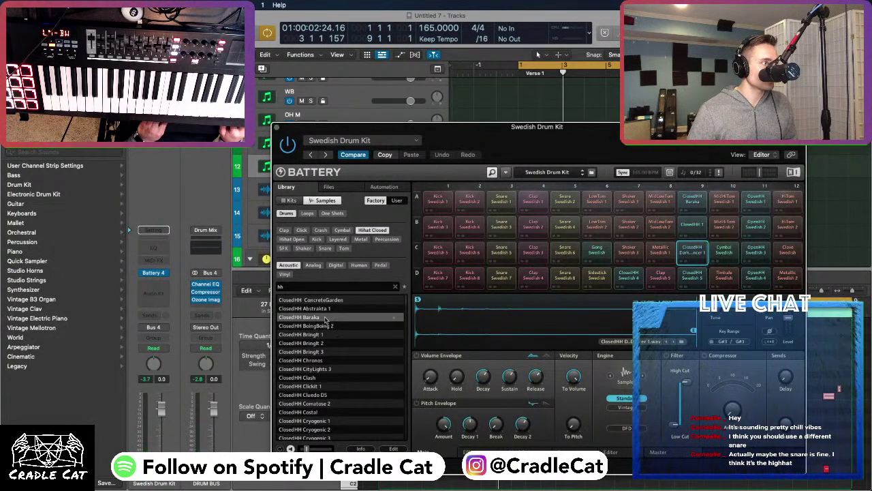
{"action": "double_click", "coordinate": [307, 335]}
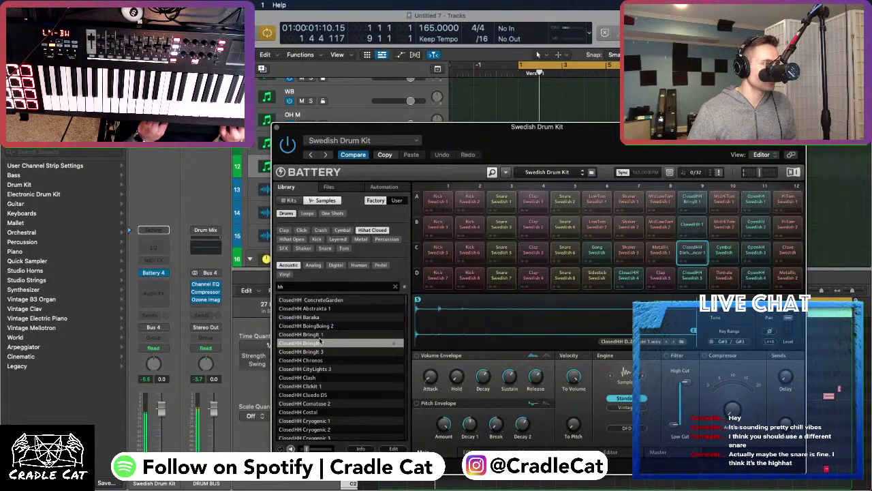
{"action": "double_click", "coordinate": [322, 335]}
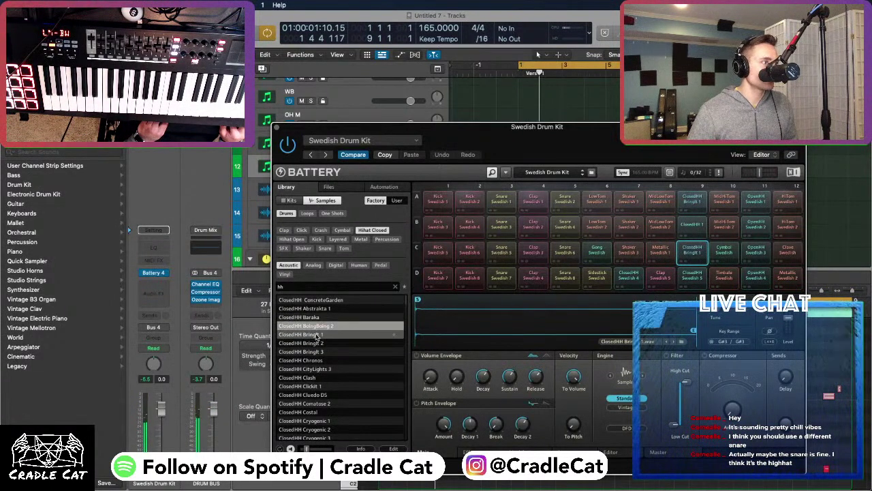
{"action": "left_click", "coordinate": [323, 308]}
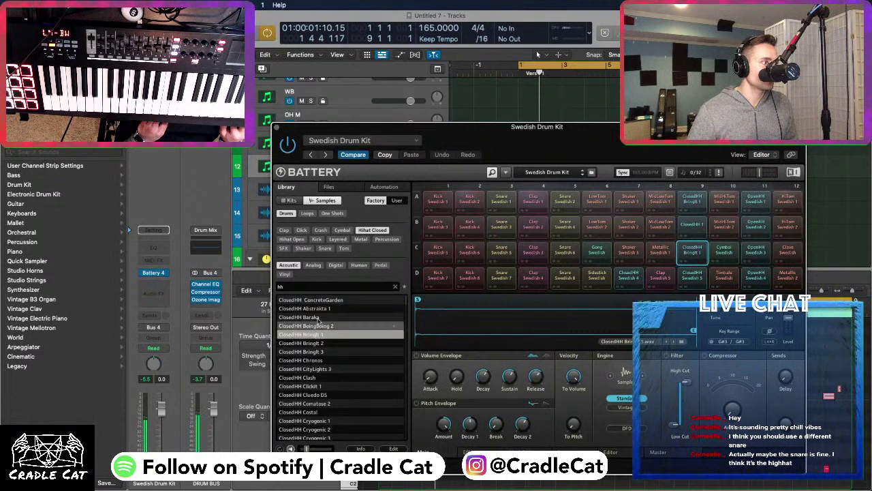
{"action": "left_click_drag", "start_coordinate": [324, 300], "coordinate": [691, 199]}
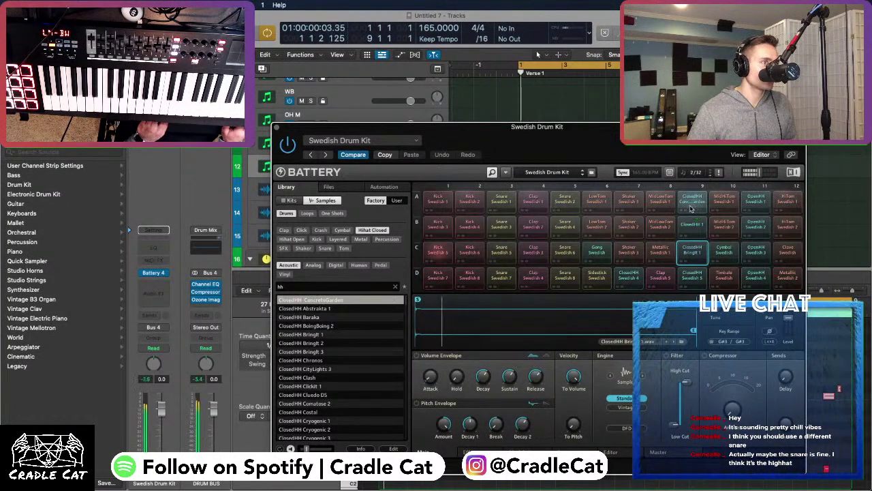
Audition acoustic closed hi-hats from ClosedHH Clash to Cryogenic 3, and load ClosedHH Cryogenic 1 onto cell A9
{"action": "left_click", "coordinate": [315, 377]}
{"action": "left_click", "coordinate": [314, 386]}
{"action": "left_click", "coordinate": [313, 394]}
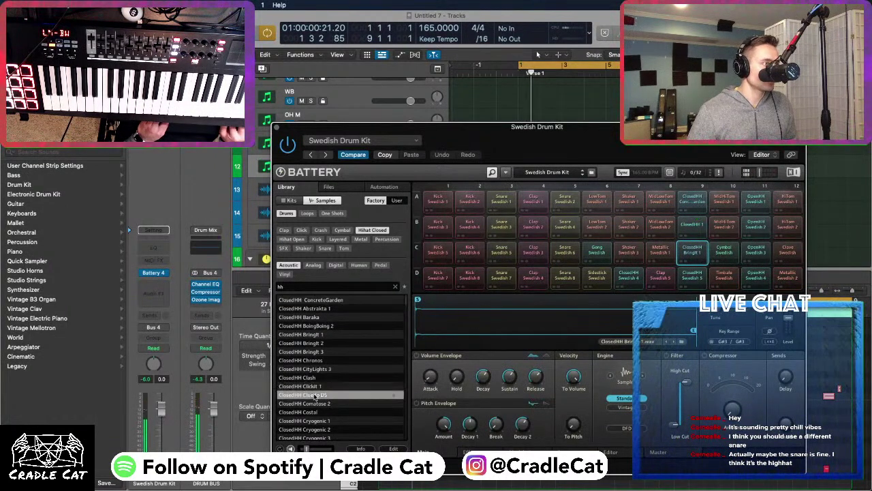
{"action": "left_click", "coordinate": [312, 403]}
{"action": "left_click", "coordinate": [310, 412]}
{"action": "left_click", "coordinate": [310, 421]}
{"action": "scroll", "coordinate": [310, 417], "scroll_direction": "down", "scroll_amount": 1}
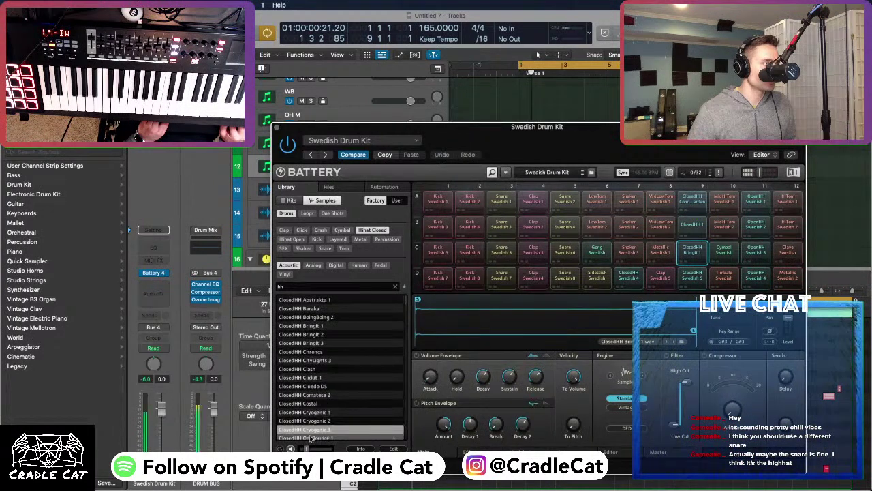
{"action": "double_click", "coordinate": [313, 411]}
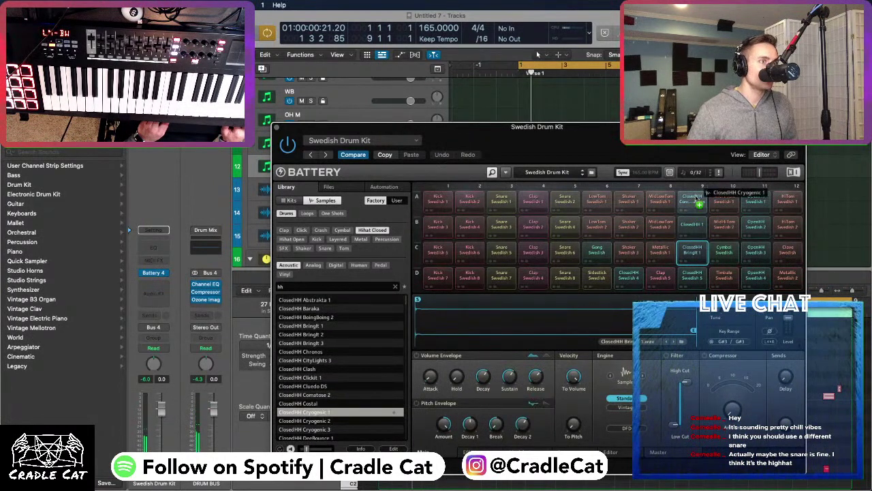
Find ClosedHH Elektro 2 V4 among the acoustic closed hi-hats and load it onto cell A9
{"action": "scroll", "coordinate": [361, 357], "scroll_direction": "down", "scroll_amount": 5}
{"action": "scroll", "coordinate": [361, 357], "scroll_direction": "down", "scroll_amount": 3}
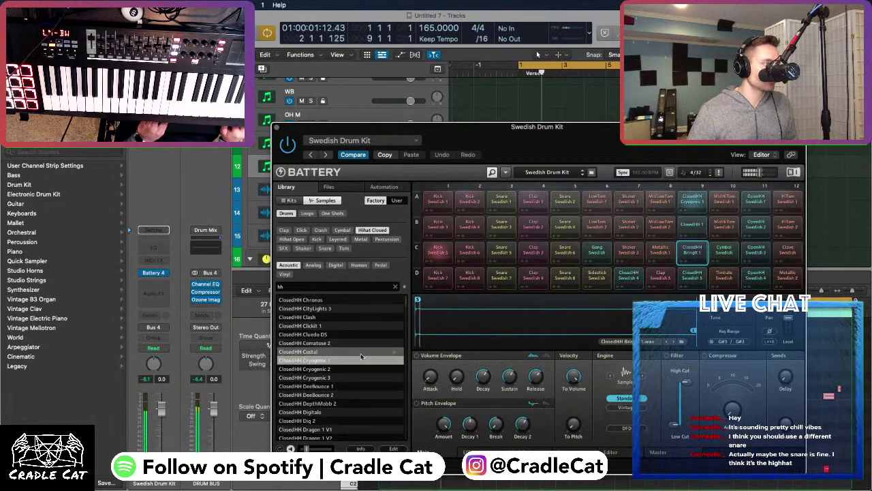
{"action": "scroll", "coordinate": [329, 387], "scroll_direction": "down", "scroll_amount": 9}
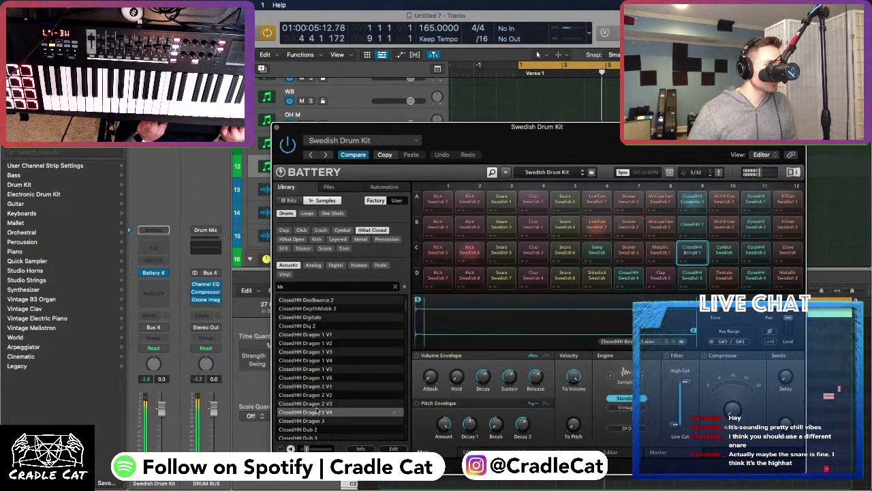
{"action": "scroll", "coordinate": [316, 409], "scroll_direction": "down", "scroll_amount": 7}
{"action": "scroll", "coordinate": [316, 408], "scroll_direction": "down", "scroll_amount": 10}
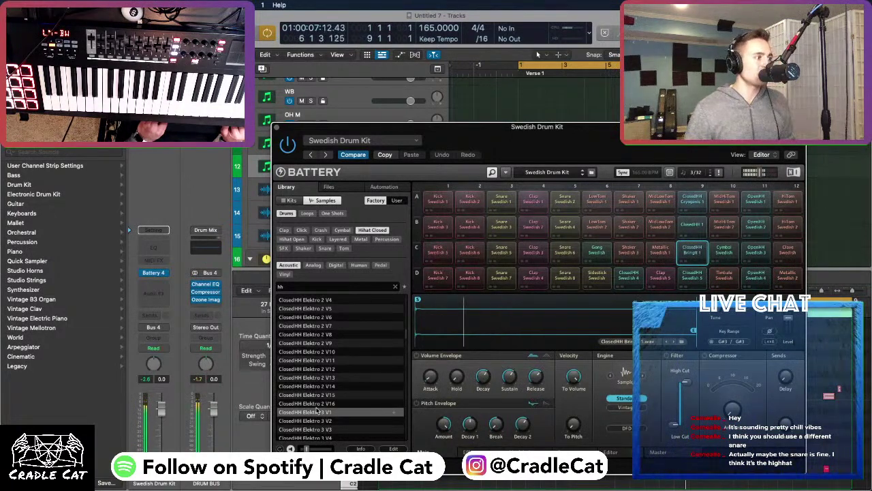
{"action": "left_click", "coordinate": [308, 300]}
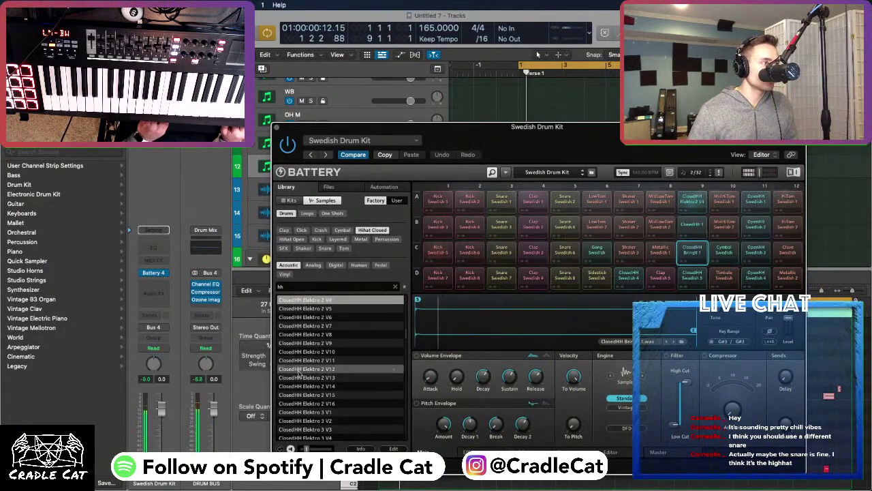
Audition the ClosedHH Elektro 1 samples backwards from V15 to V7
{"action": "scroll", "coordinate": [300, 373], "scroll_direction": "up", "scroll_amount": 2}
{"action": "left_click", "coordinate": [316, 314]}
{"action": "left_click", "coordinate": [320, 303]}
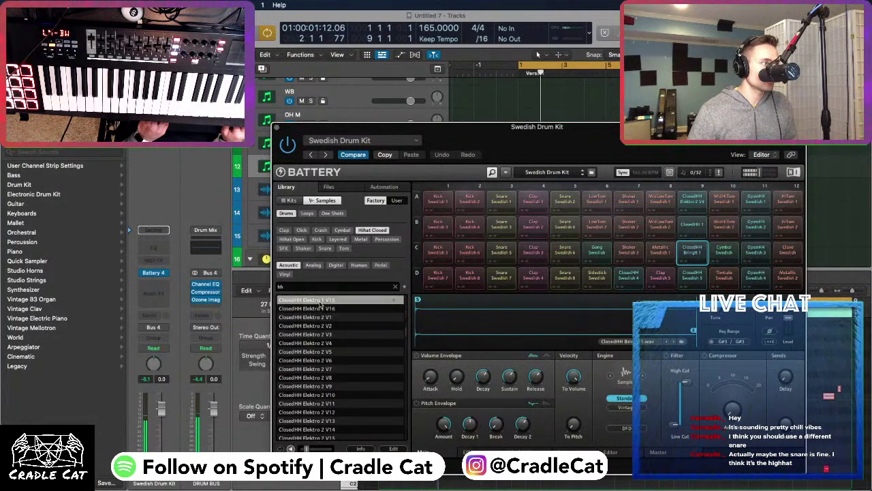
{"action": "scroll", "coordinate": [320, 306], "scroll_direction": "up", "scroll_amount": 8}
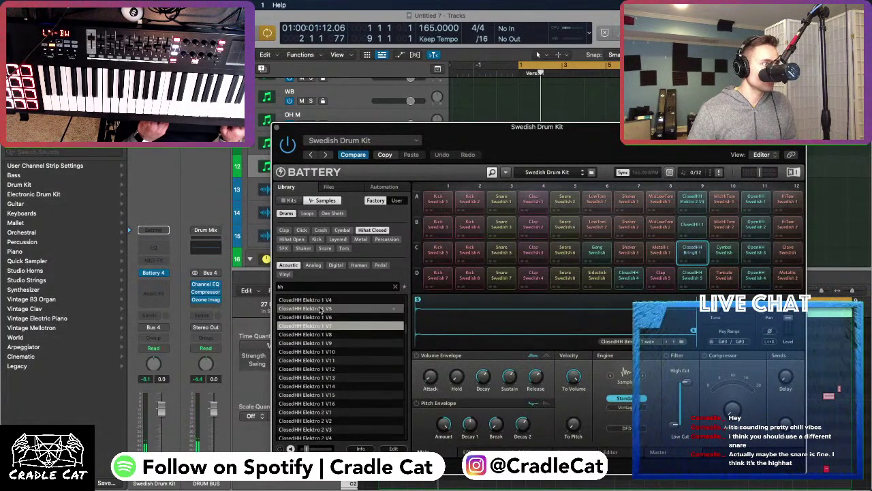
Audition the closed hi-hat samples one by one from ClosedHH Elektro 1 V2 to Elektro 2 V7
{"action": "left_click", "coordinate": [312, 412]}
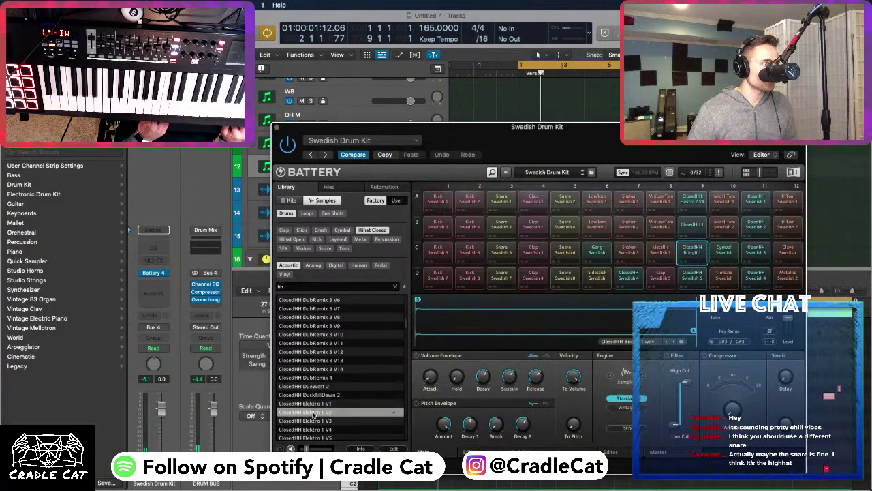
{"action": "scroll", "coordinate": [312, 414], "scroll_direction": "down", "scroll_amount": 3}
{"action": "key", "text": "Down"}
{"action": "key", "text": "Down"}
{"action": "key", "text": "Down"}
{"action": "key", "text": "Down"}
{"action": "key", "text": "Down"}
{"action": "key", "text": "Down"}
{"action": "key", "text": "Down"}
{"action": "key", "text": "Down"}
{"action": "key", "text": "Down"}
{"action": "key", "text": "Down"}
{"action": "key", "text": "Down"}
{"action": "key", "text": "Down"}
{"action": "key", "text": "Down"}
{"action": "key", "text": "Down"}
{"action": "key", "text": "Down"}
{"action": "key", "text": "Down"}
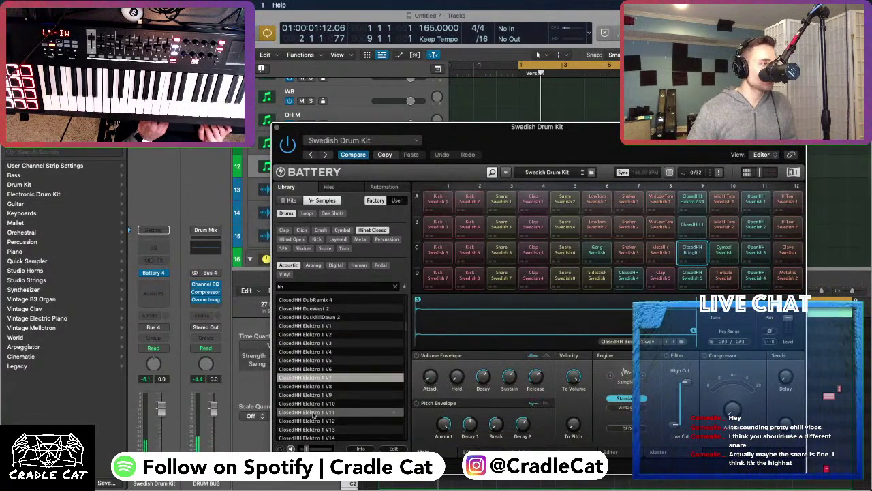
{"action": "key", "text": "Down"}
{"action": "key", "text": "Down"}
{"action": "key", "text": "Down"}
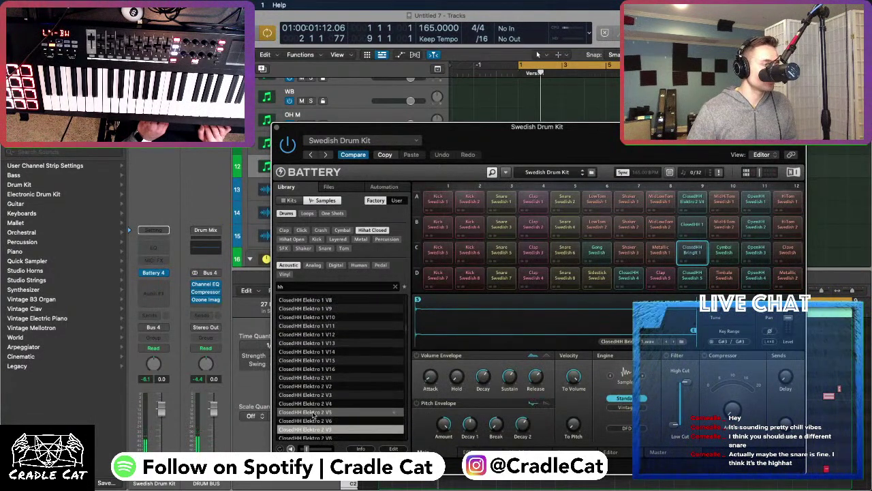
Audition the samples from ClosedHH Elektro 3 V3 to Elektro 4 V4, and go back to Elektro 3 V13
{"action": "scroll", "coordinate": [313, 413], "scroll_direction": "down", "scroll_amount": 5}
{"action": "left_click", "coordinate": [312, 413]}
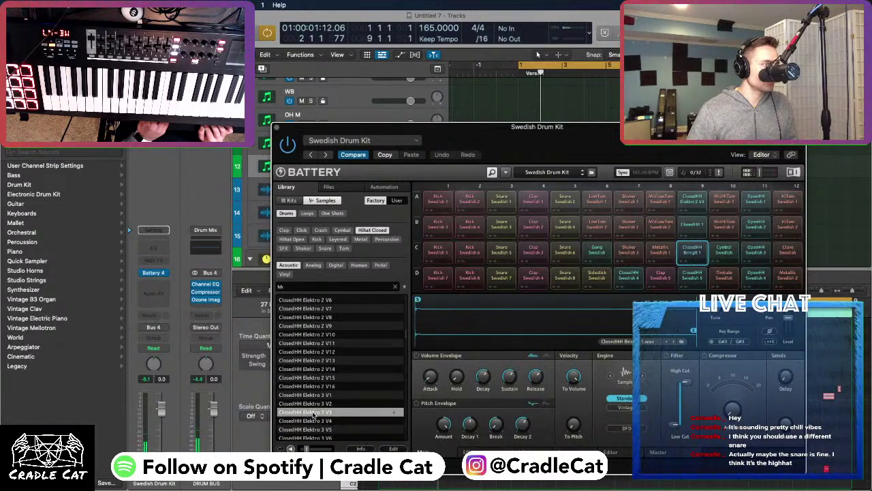
{"action": "key", "text": "Down"}
{"action": "key", "text": "Down"}
{"action": "key", "text": "Down"}
{"action": "key", "text": "Down"}
{"action": "key", "text": "Down"}
{"action": "key", "text": "Down"}
{"action": "key", "text": "Down"}
{"action": "key", "text": "Down"}
{"action": "key", "text": "Down"}
{"action": "key", "text": "Down"}
{"action": "key", "text": "Down"}
{"action": "key", "text": "Down"}
{"action": "key", "text": "Down"}
{"action": "key", "text": "Down"}
{"action": "key", "text": "Down"}
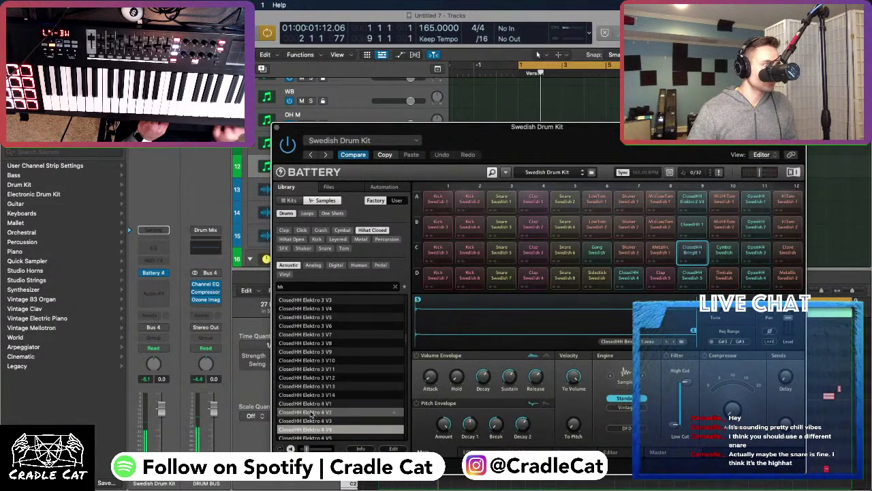
{"action": "key", "text": "Up"}
{"action": "key", "text": "Up"}
{"action": "key", "text": "Up"}
{"action": "key", "text": "Up"}
{"action": "key", "text": "Up"}
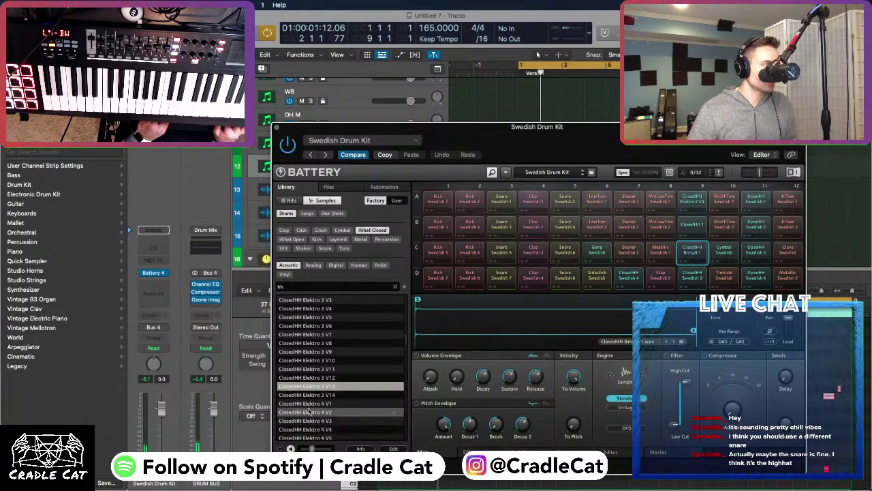
Audition the closed hi-hat samples from ClosedHH GarageX 1 V12 to GarageX 2 V6
{"action": "scroll", "coordinate": [308, 405], "scroll_direction": "down", "scroll_amount": 5}
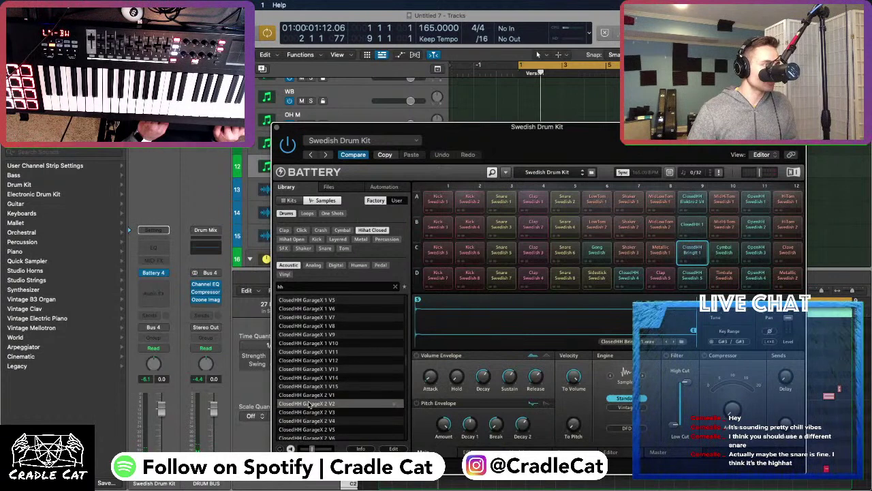
{"action": "left_click", "coordinate": [304, 359]}
{"action": "key", "text": "Down"}
{"action": "key", "text": "Down"}
{"action": "key", "text": "Down"}
{"action": "key", "text": "Down"}
{"action": "key", "text": "Down"}
{"action": "key", "text": "Down"}
{"action": "key", "text": "Down"}
{"action": "key", "text": "Down"}
{"action": "key", "text": "Down"}
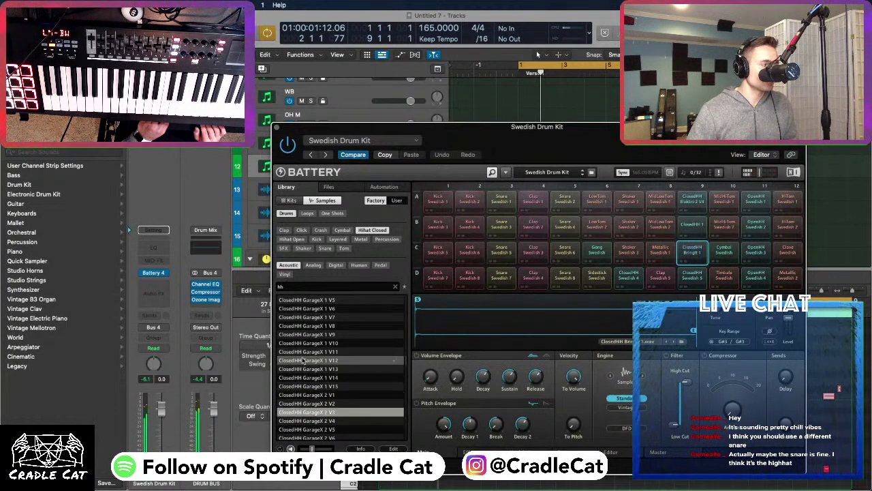
{"action": "scroll", "coordinate": [303, 360], "scroll_direction": "down", "scroll_amount": 10}
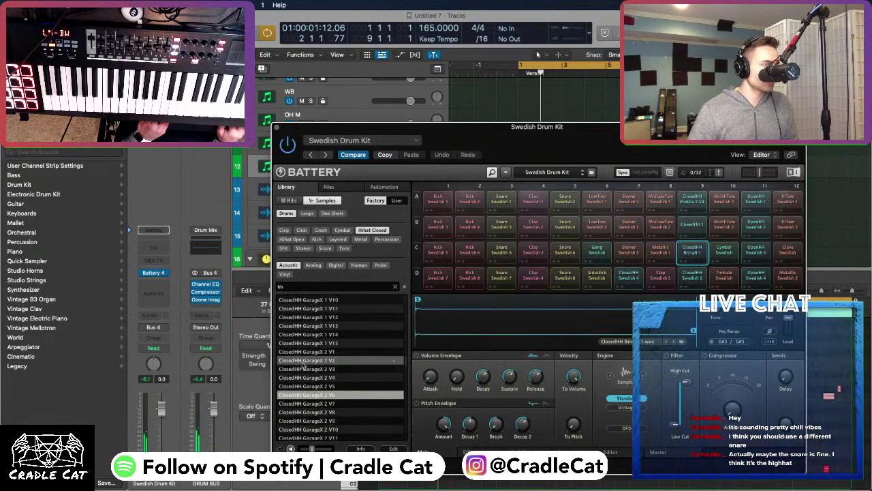
Audition acoustic closed hi-hats around ClosedHH Punch 1, PushNPull 1, Reggaetoni 1 and Roller 2
{"action": "left_click", "coordinate": [304, 360]}
{"action": "left_click", "coordinate": [308, 387]}
{"action": "left_click", "coordinate": [310, 370]}
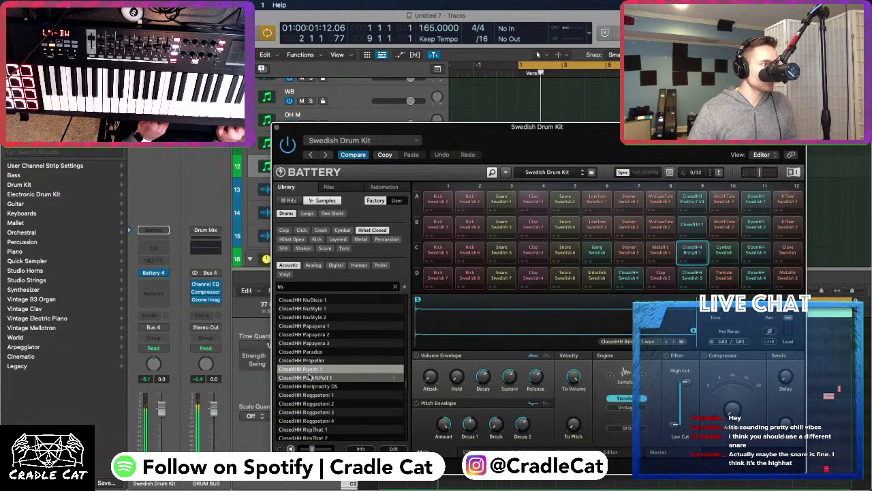
{"action": "key", "text": "Up"}
{"action": "left_click", "coordinate": [308, 379]}
{"action": "left_click", "coordinate": [310, 394]}
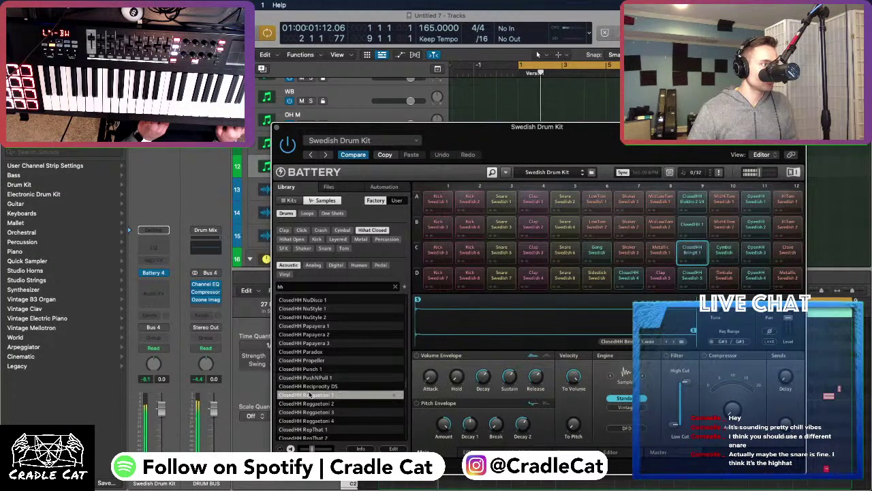
{"action": "scroll", "coordinate": [310, 395], "scroll_direction": "down", "scroll_amount": 3}
{"action": "left_click", "coordinate": [312, 395]}
{"action": "left_click", "coordinate": [312, 403]}
{"action": "left_click", "coordinate": [312, 387]}
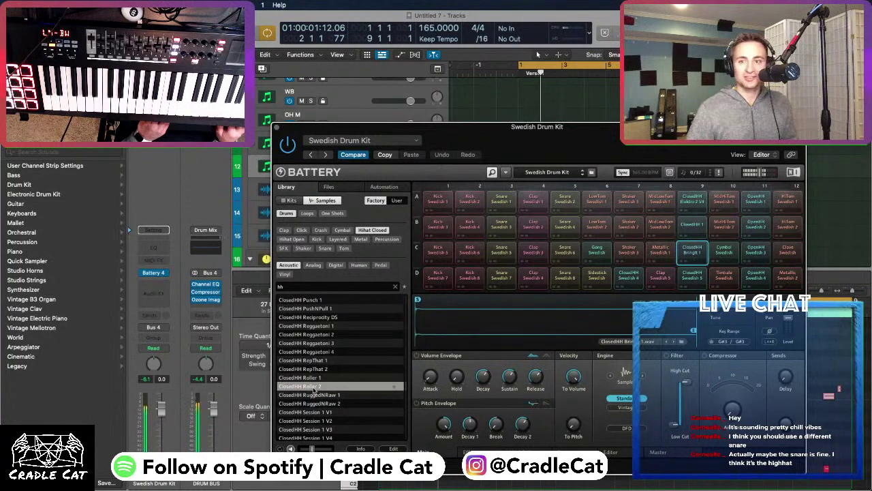
Run through the ClosedHH Session samples and on into the SessionX 1 and SessionX 2 variations
{"action": "scroll", "coordinate": [313, 395], "scroll_direction": "down", "scroll_amount": 7}
{"action": "left_click", "coordinate": [317, 412]}
{"action": "key", "text": "Down"}
{"action": "key", "text": "Down"}
{"action": "key", "text": "Down"}
{"action": "key", "text": "Down"}
{"action": "key", "text": "Down"}
{"action": "key", "text": "Down"}
{"action": "key", "text": "Down"}
{"action": "key", "text": "Down"}
{"action": "key", "text": "Down"}
{"action": "key", "text": "Down"}
{"action": "key", "text": "Down"}
{"action": "key", "text": "Down"}
{"action": "key", "text": "Down"}
{"action": "key", "text": "Down"}
{"action": "key", "text": "Down"}
{"action": "key", "text": "Down"}
{"action": "key", "text": "Down"}
{"action": "key", "text": "Down"}
{"action": "key", "text": "Down"}
{"action": "key", "text": "Down"}
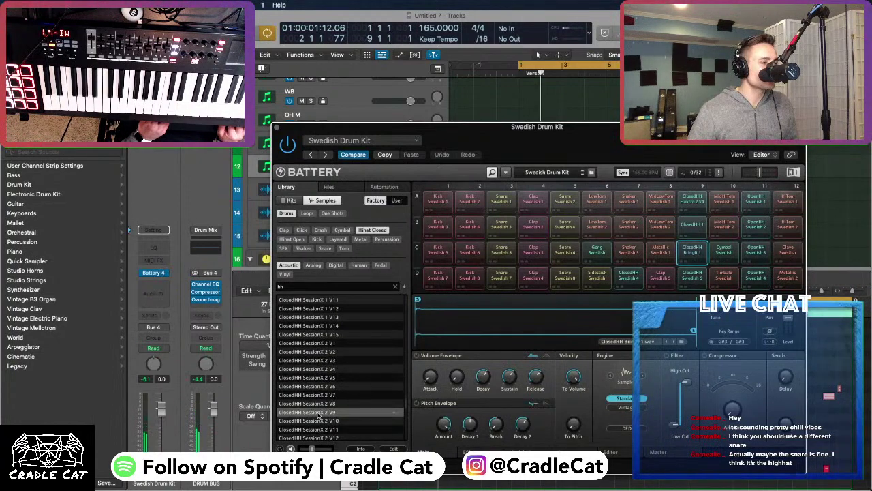
Audition the closed hi-hat samples from ClosedHH StadiumX 2 V11 to TheTrap 1
{"action": "left_click", "coordinate": [312, 359]}
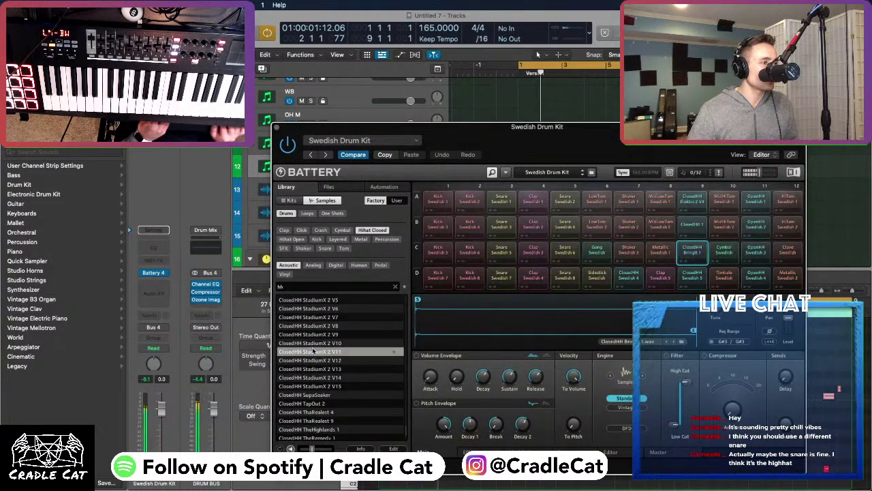
{"action": "left_click", "coordinate": [310, 403]}
{"action": "scroll", "coordinate": [310, 405], "scroll_direction": "down", "scroll_amount": 4}
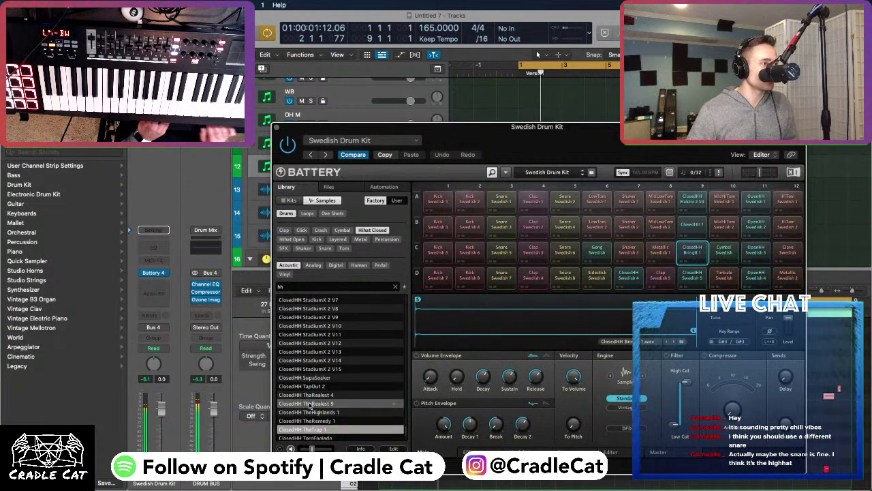
Audition samples from ClosedHH ThaRealest 9 to Vibes DS, then load ClosedHH Zion 2 into cell A9 at a 12 dB level
{"action": "left_click", "coordinate": [310, 403]}
{"action": "key", "text": "Down"}
{"action": "key", "text": "Down"}
{"action": "key", "text": "Down"}
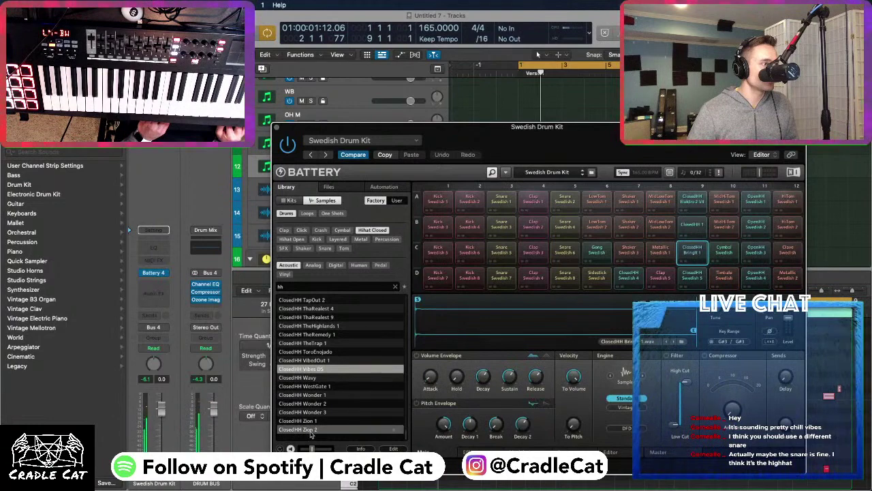
{"action": "left_click_drag", "start_coordinate": [309, 430], "coordinate": [689, 203]}
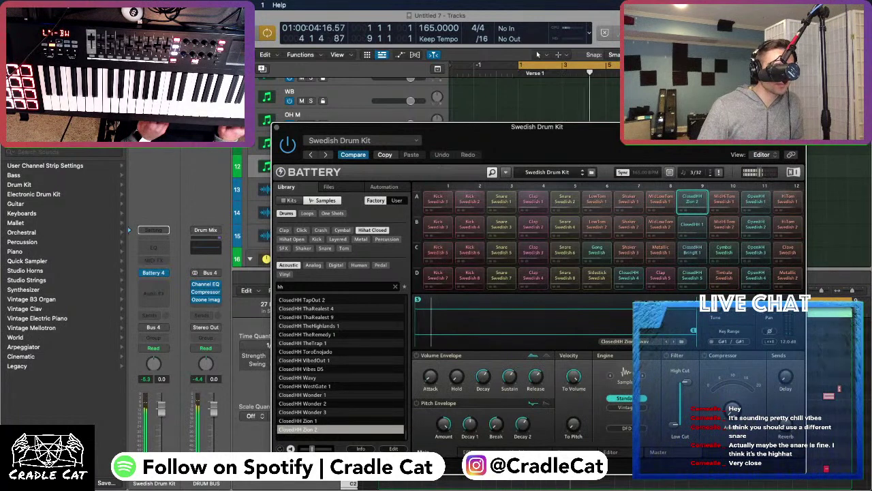
{"action": "mouse_move", "coordinate": [789, 321]}
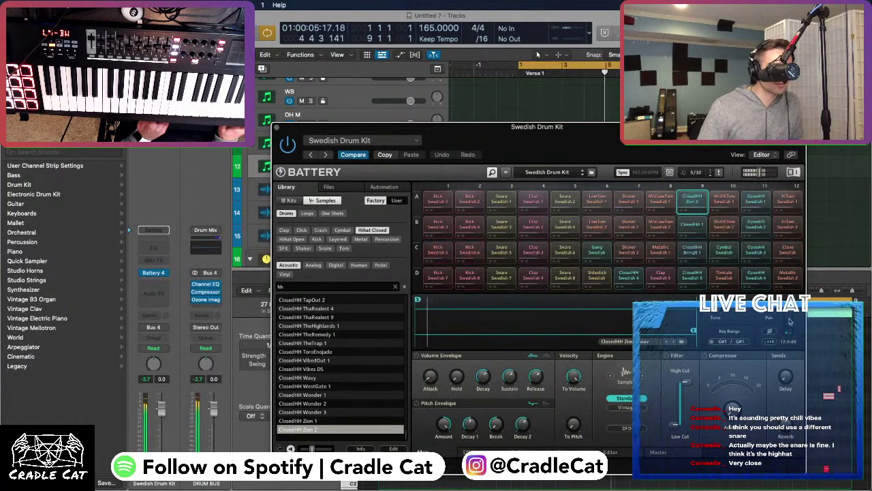
Audition alternative closed hi-hats such as Zion 1, WestGate 1, ThaRealest 9 and SupaSoaker
{"action": "left_click", "coordinate": [308, 421]}
{"action": "left_click", "coordinate": [307, 430]}
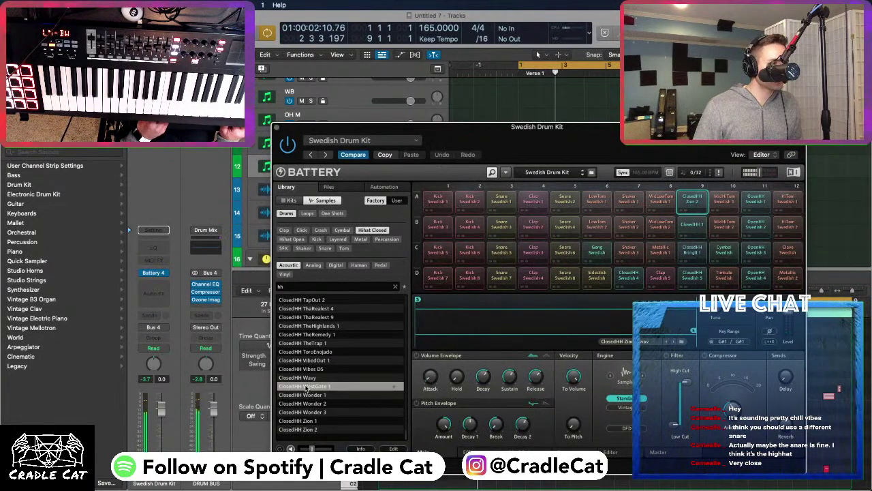
{"action": "left_click", "coordinate": [307, 376]}
{"action": "scroll", "coordinate": [307, 377], "scroll_direction": "up", "scroll_amount": 1}
{"action": "left_click", "coordinate": [310, 346]}
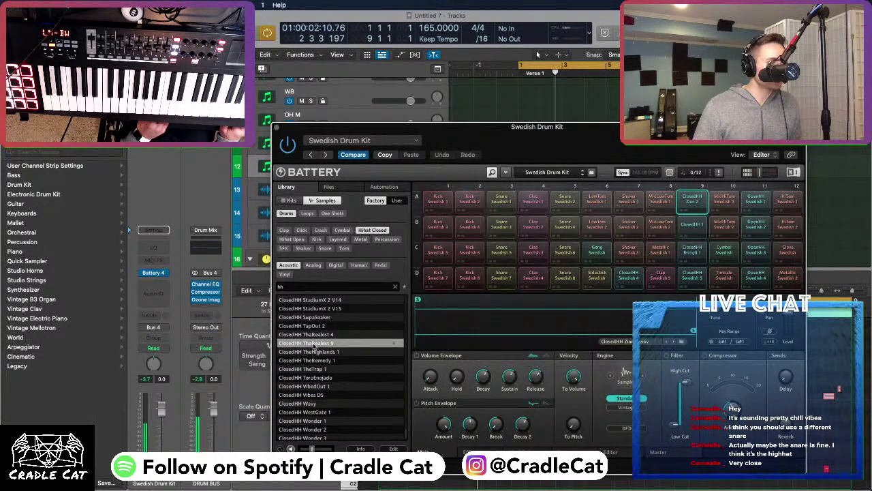
{"action": "left_click", "coordinate": [312, 325]}
{"action": "left_click", "coordinate": [317, 317]}
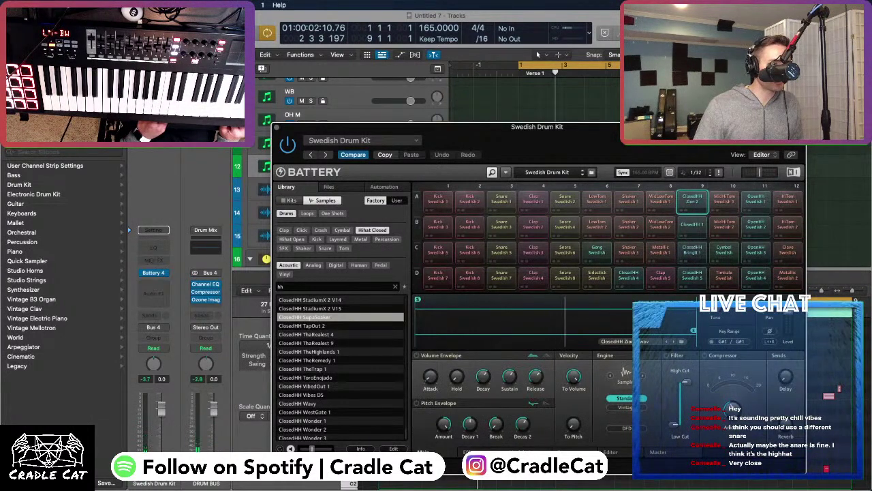
Enable Saturation on the Zion 2 hi-hat cell, set it to Tape mode and adjust its gain
{"action": "left_click", "coordinate": [481, 449]}
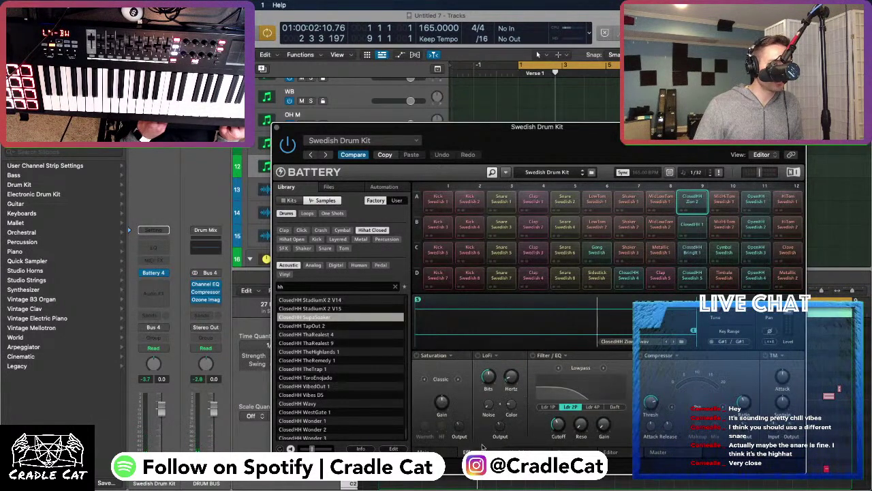
{"action": "left_click", "coordinate": [416, 356]}
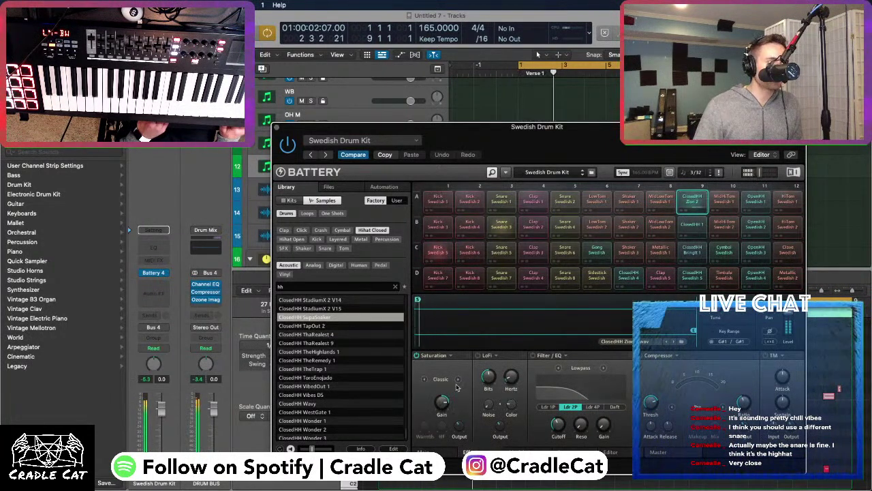
{"action": "left_click", "coordinate": [458, 380]}
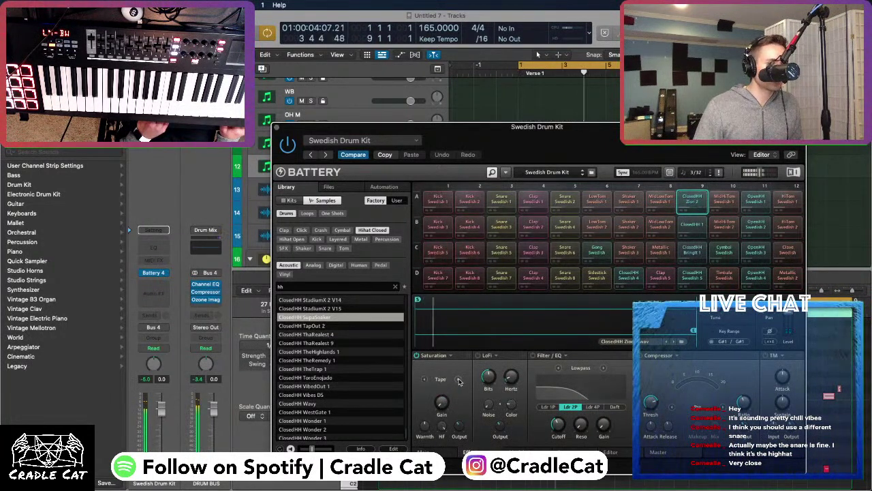
{"action": "left_click_drag", "start_coordinate": [442, 402], "coordinate": [442, 396]}
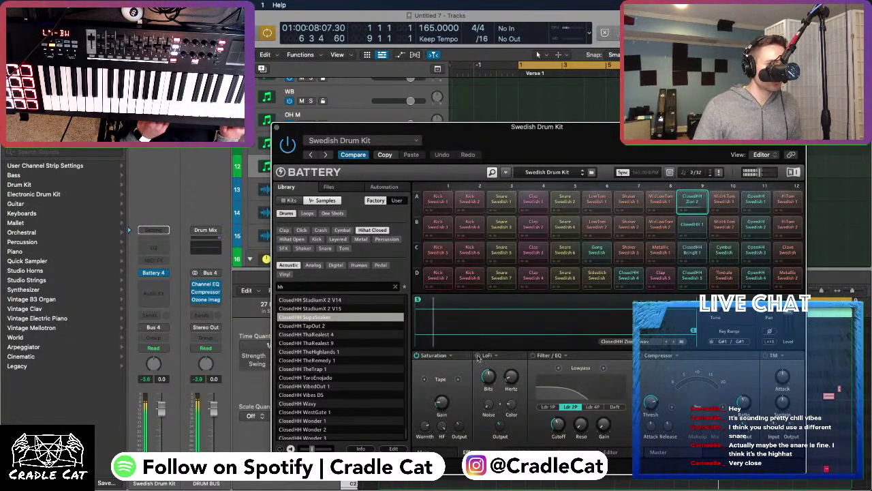
Try LoFi bit and sample-rate changes on the Zion 2 hi-hat, and set its Tape saturation output to 2.0 dB
{"action": "left_click_drag", "start_coordinate": [488, 377], "coordinate": [489, 369]}
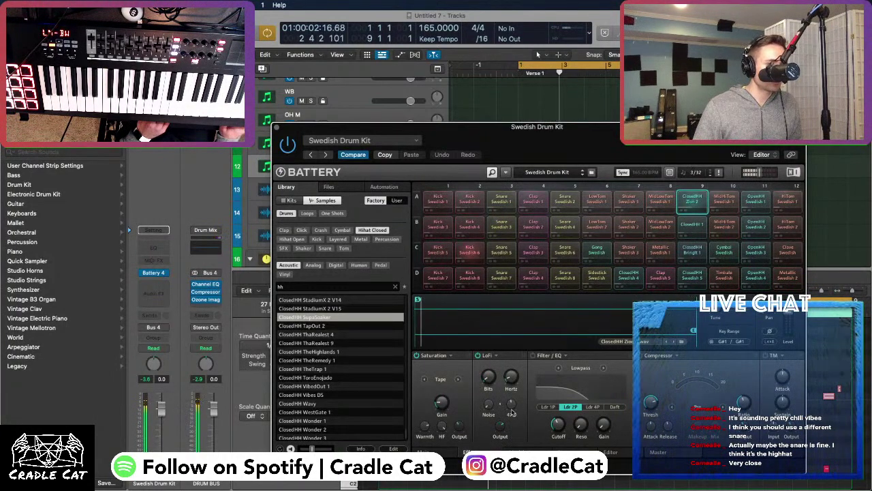
{"action": "left_click_drag", "start_coordinate": [510, 377], "coordinate": [510, 366]}
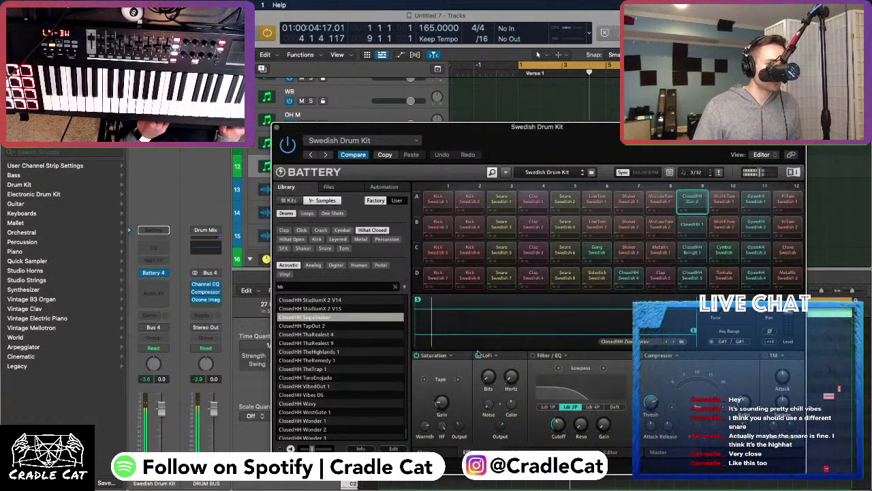
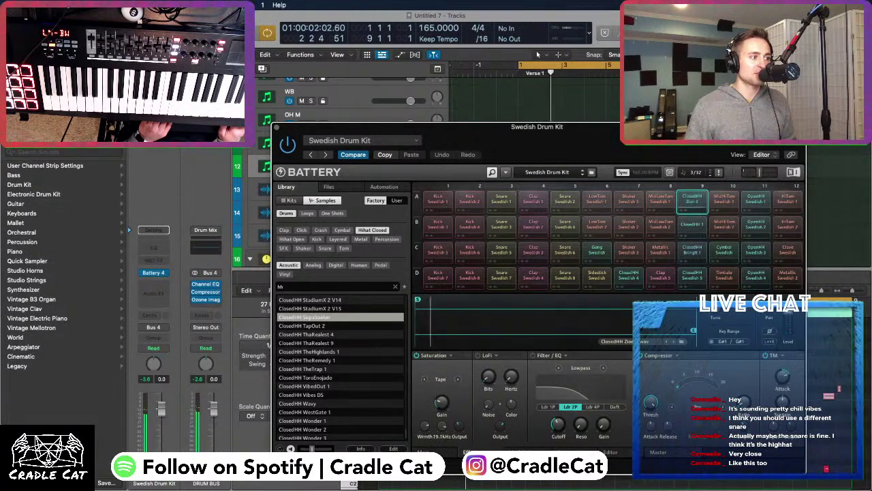
{"action": "scroll", "coordinate": [442, 428], "scroll_direction": "up", "scroll_amount": 2}
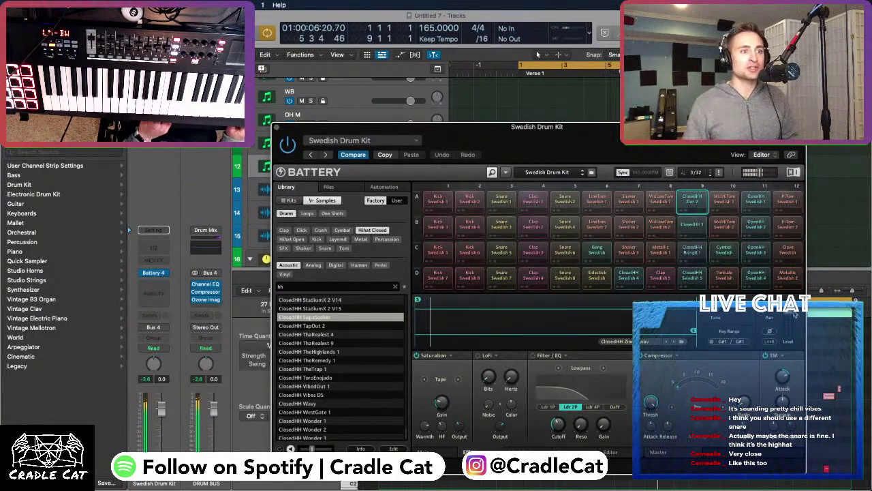
{"action": "left_click", "coordinate": [460, 422]}
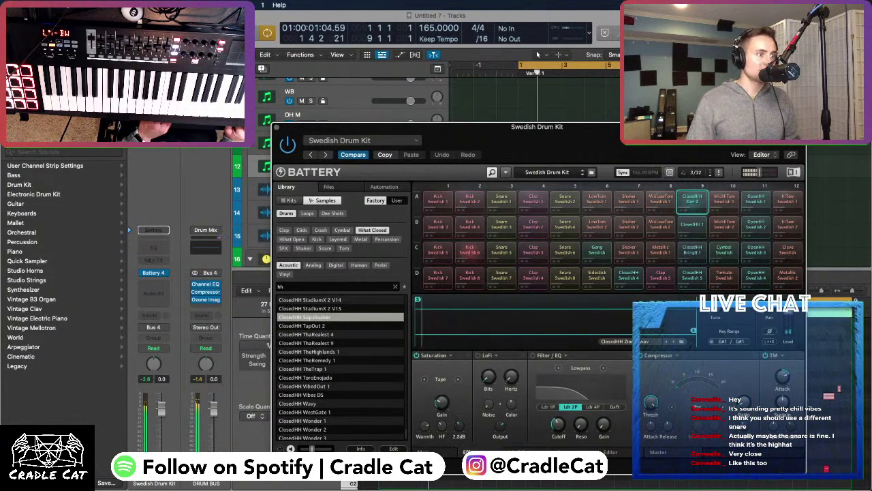
Apply a Highpass filter to the Zion 2 hi-hat cell, adjust its cutoff, and close the drum kit window
{"action": "left_click", "coordinate": [276, 128]}
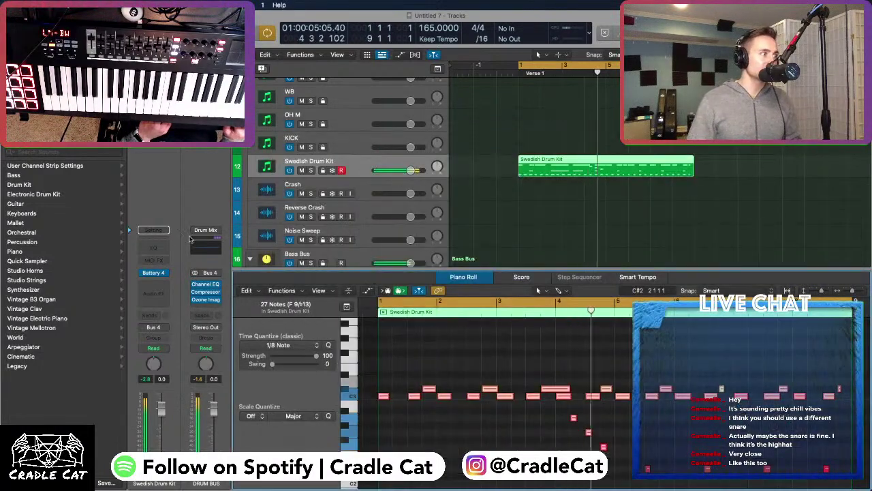
{"action": "left_click", "coordinate": [153, 272]}
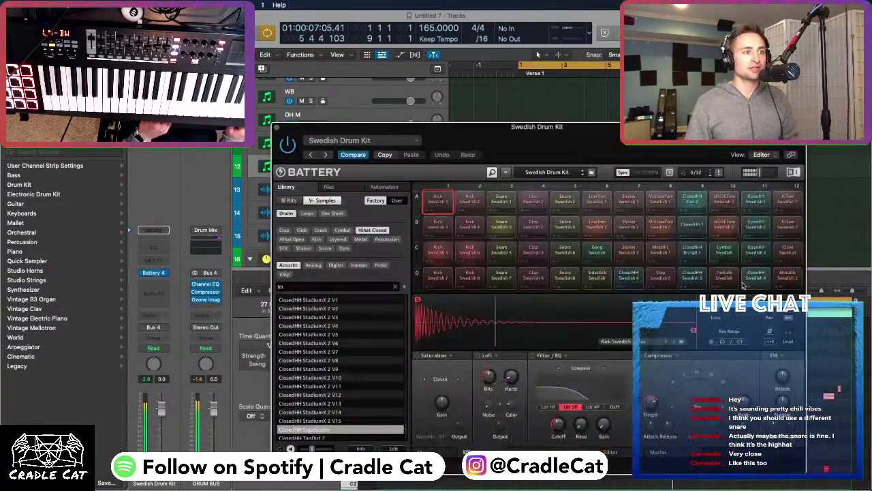
{"action": "left_click", "coordinate": [693, 199]}
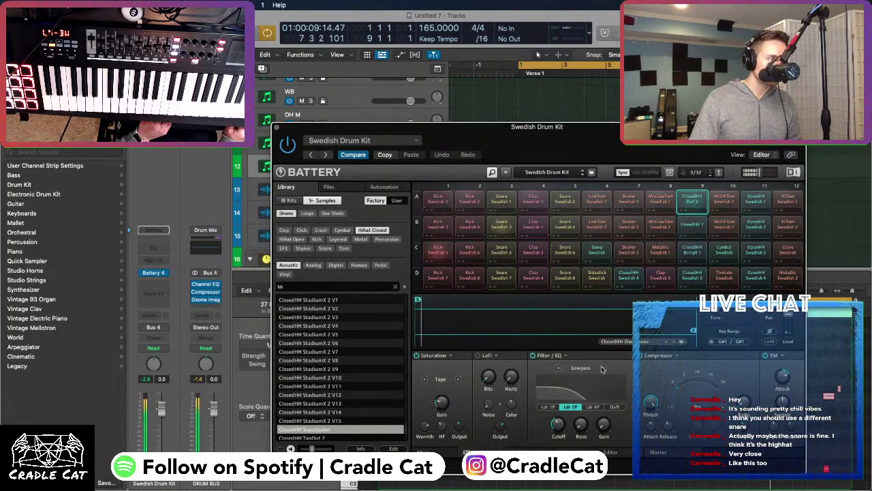
{"action": "left_click", "coordinate": [602, 368]}
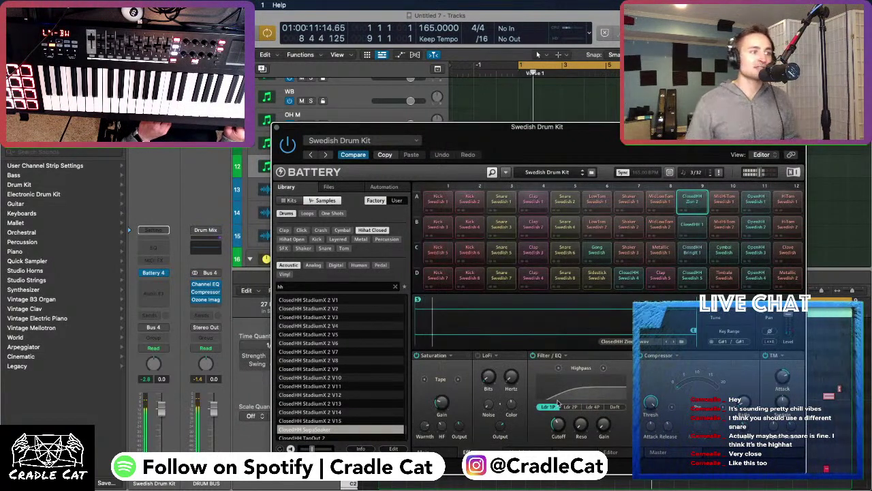
{"action": "mouse_move", "coordinate": [558, 424]}
{"action": "left_mouse_down"}
{"action": "mouse_move", "coordinate": [581, 418]}
{"action": "mouse_move", "coordinate": [558, 414]}
{"action": "mouse_move", "coordinate": [558, 434]}
{"action": "left_mouse_up"}
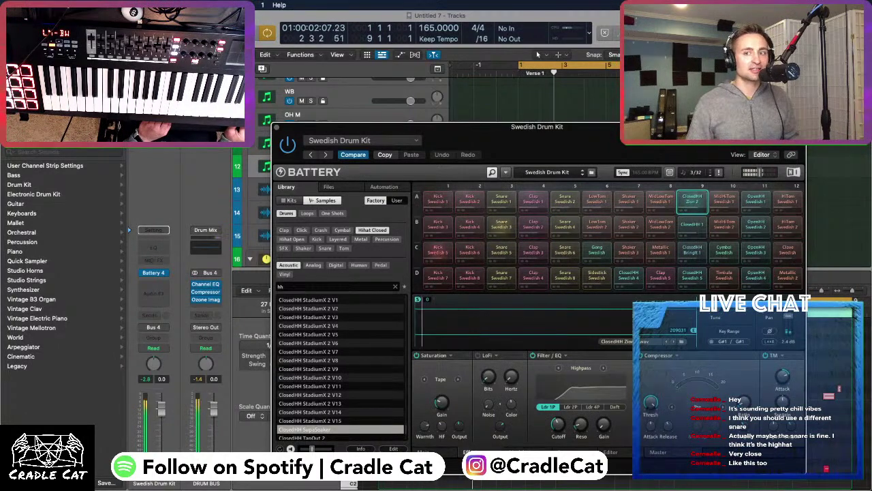
{"action": "left_click", "coordinate": [277, 128]}
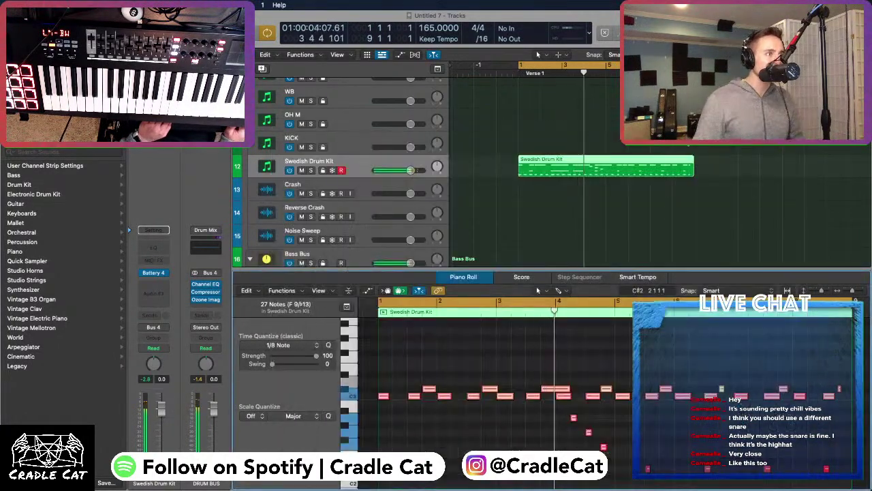
Insert a Rotor Cabinet modulation effect after the delay on the Piano Motion track
{"action": "key", "text": "e"}
{"action": "scroll", "coordinate": [550, 238], "scroll_direction": "down", "scroll_amount": 8}
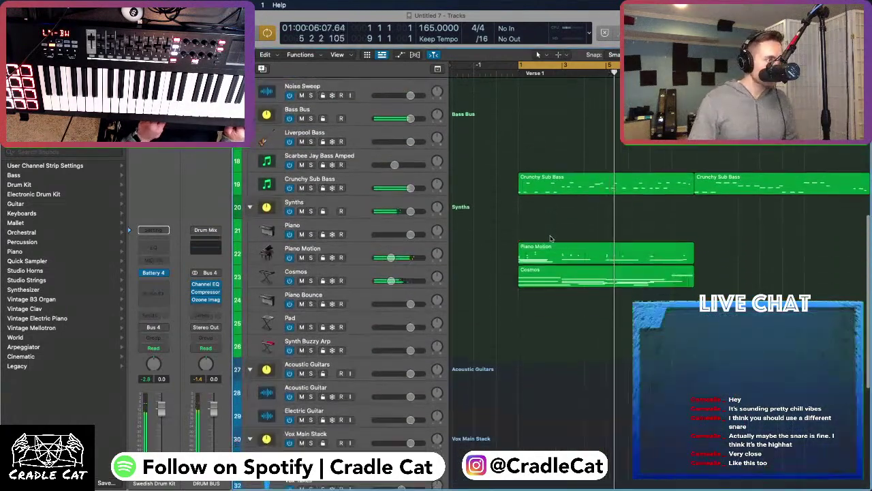
{"action": "key", "text": "super+Left"}
{"action": "left_click", "coordinate": [365, 252]}
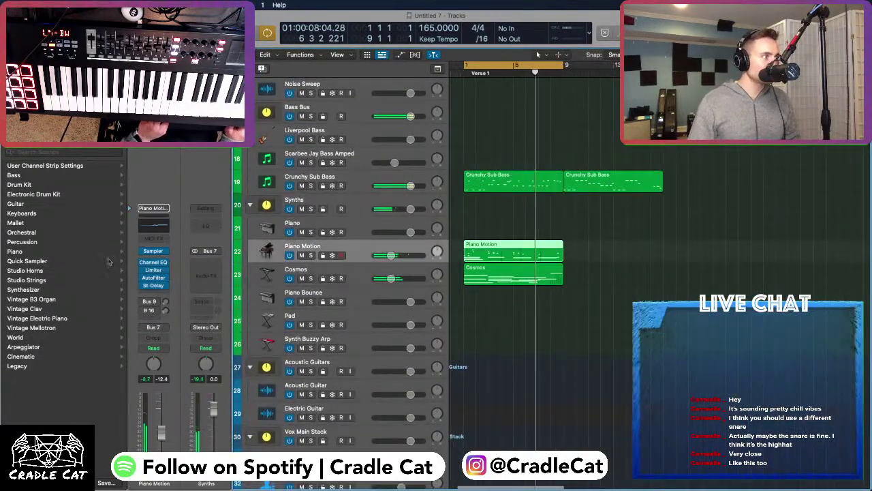
{"action": "left_click", "coordinate": [153, 293]}
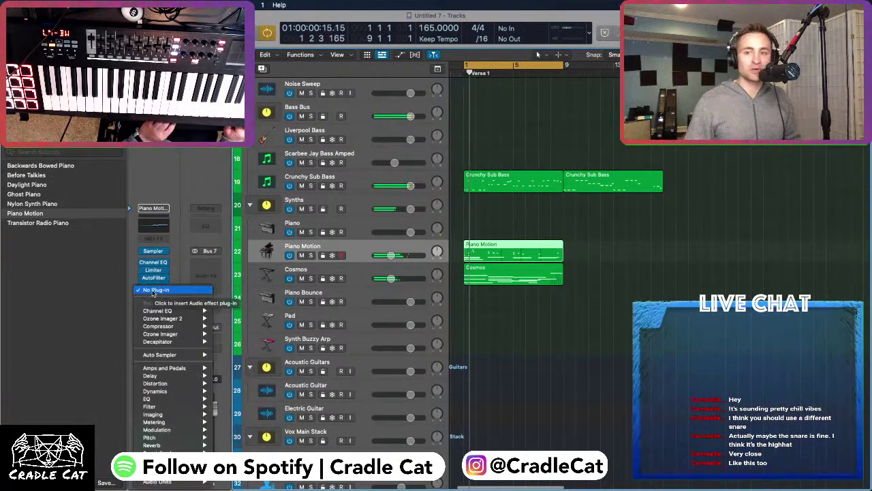
{"action": "mouse_move", "coordinate": [162, 327]}
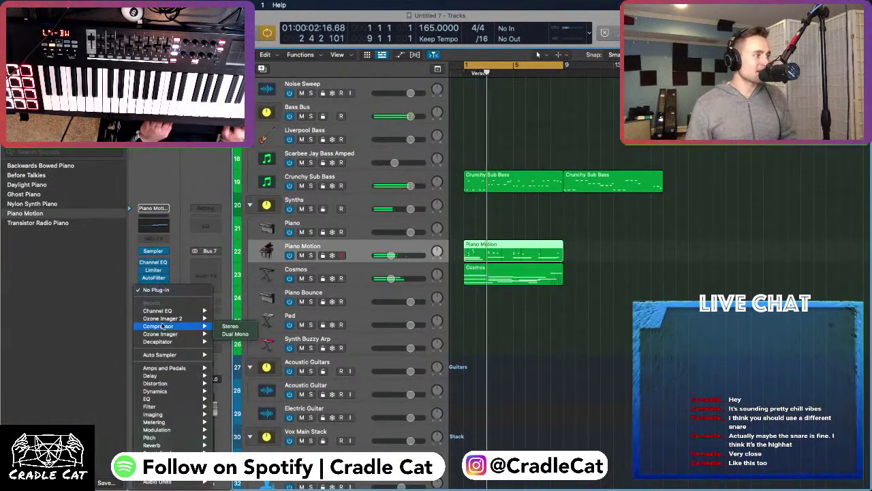
{"action": "mouse_move", "coordinate": [161, 391]}
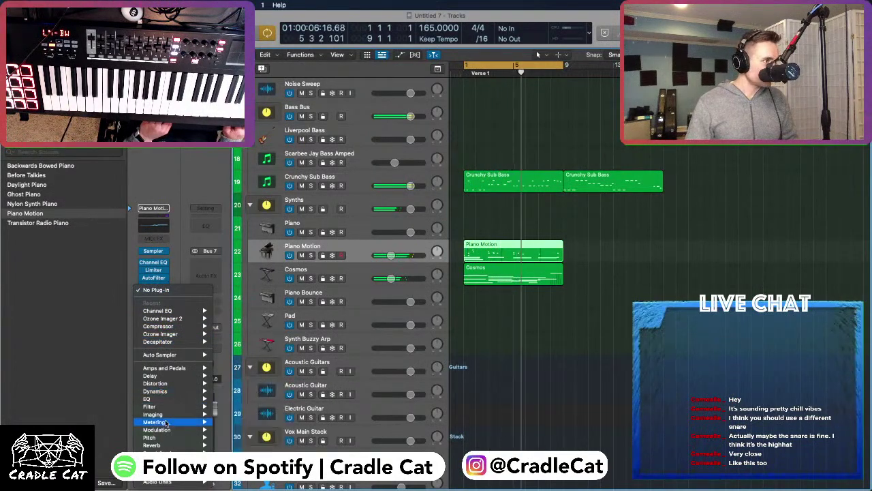
{"action": "mouse_move", "coordinate": [164, 430]}
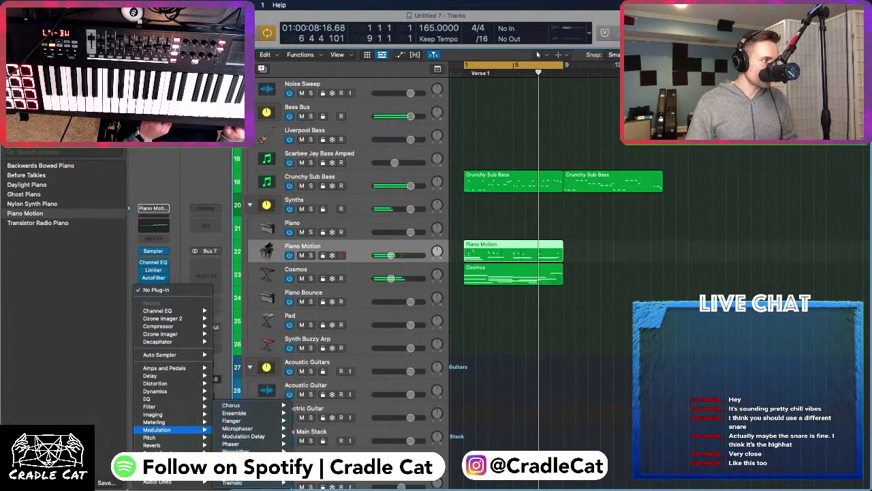
{"action": "left_click", "coordinate": [235, 460]}
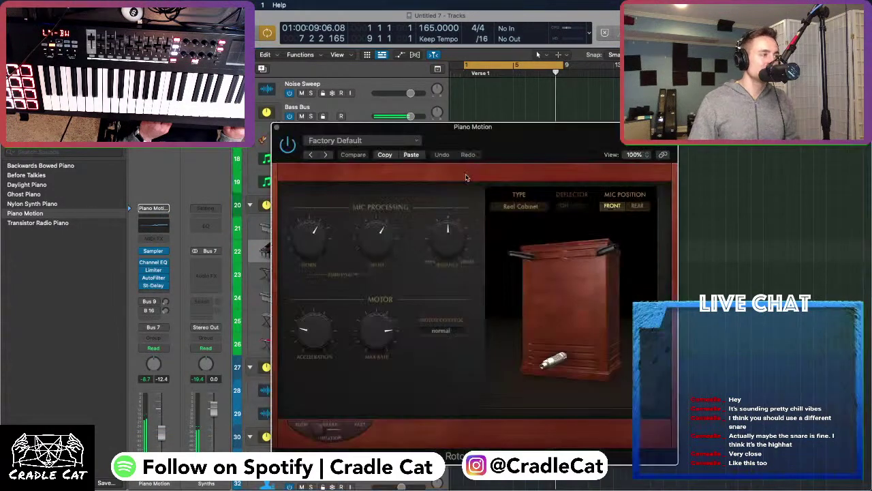
{"action": "left_click_drag", "start_coordinate": [487, 148], "coordinate": [609, 77]}
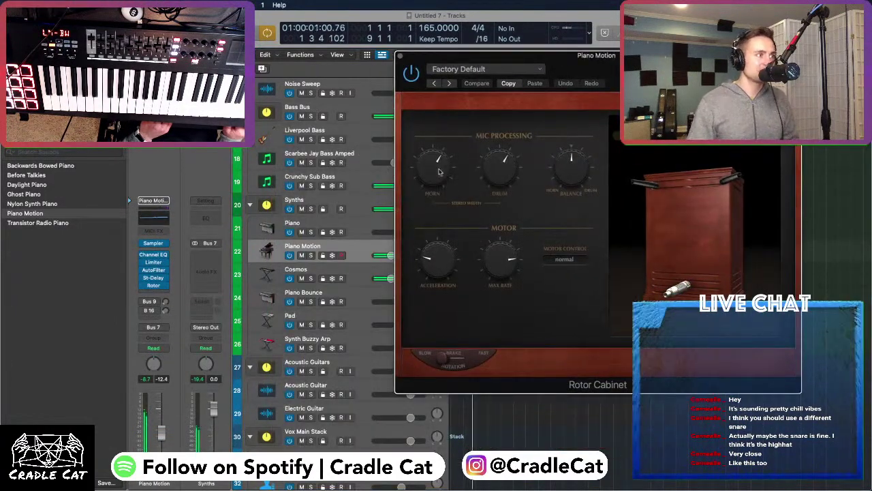
In Rotor Cabinet, raise the drum width, acceleration and max rate, shift the balance toward the drum, and set rotation to fast
{"action": "left_click_drag", "start_coordinate": [439, 171], "coordinate": [439, 190]}
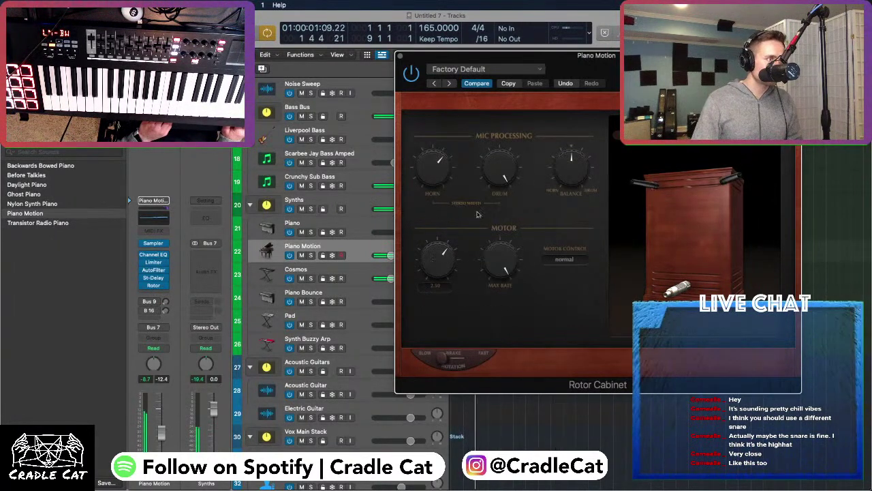
{"action": "left_click_drag", "start_coordinate": [572, 171], "coordinate": [575, 113]}
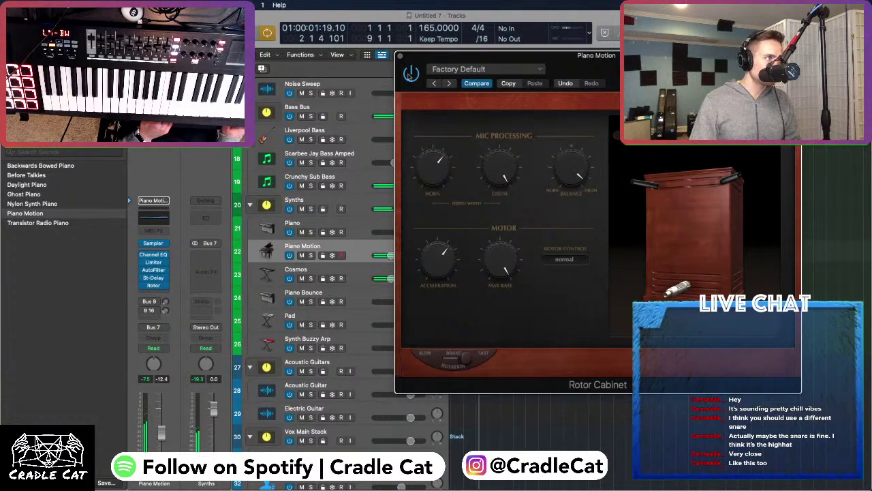
{"action": "left_click_drag", "start_coordinate": [411, 74], "coordinate": [487, 94]}
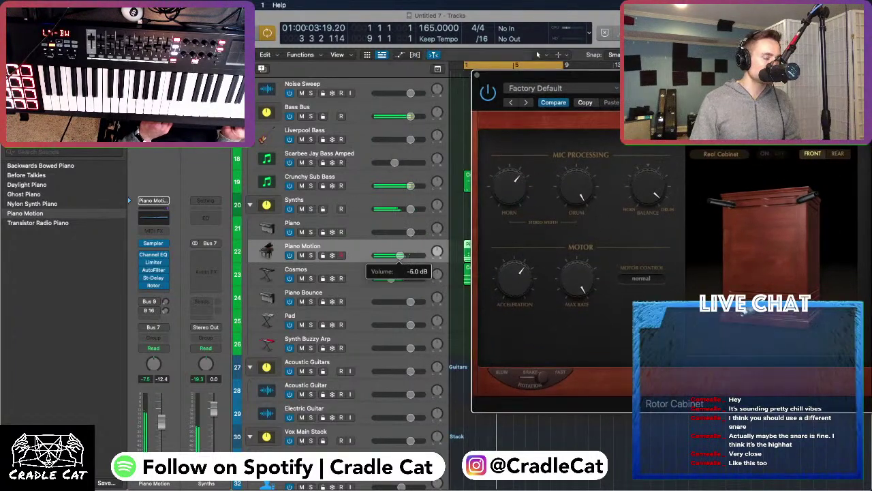
Set the Piano Motion track volume to -7.6 dB and show its region in the Piano Roll with the Rotor Cabinet closed
{"action": "left_click_drag", "start_coordinate": [397, 255], "coordinate": [396, 255]}
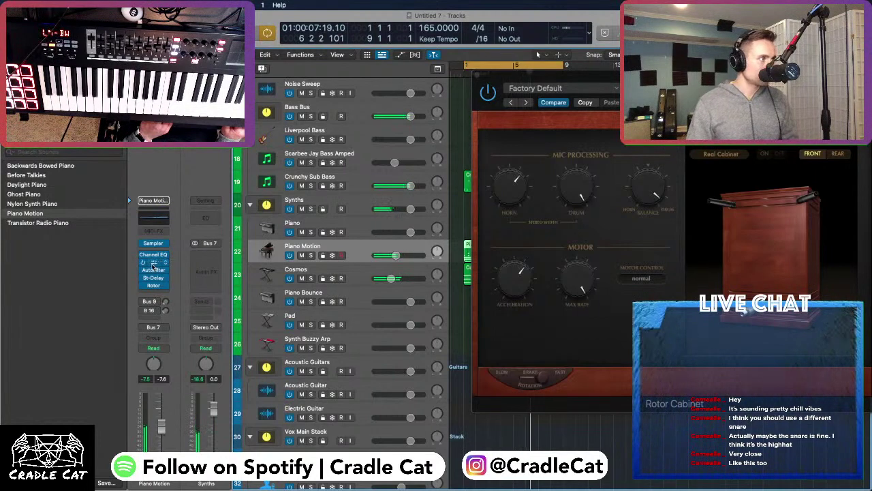
{"action": "key", "text": "e"}
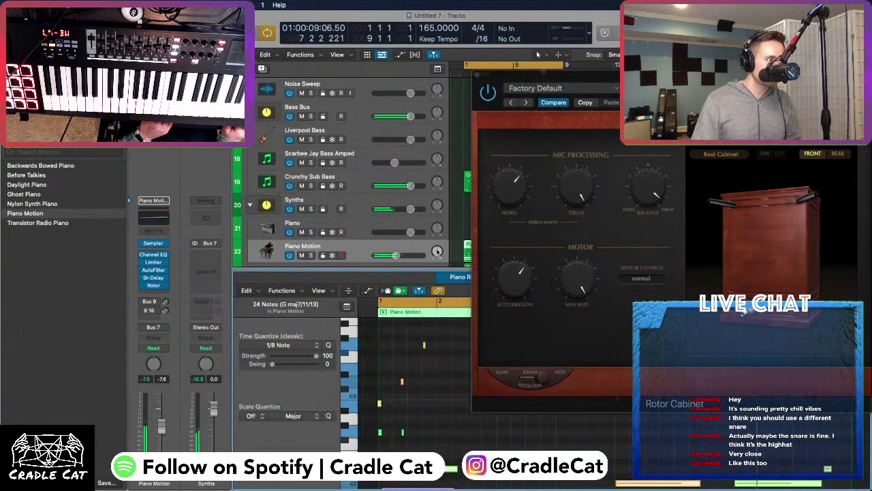
{"action": "left_click", "coordinate": [477, 74]}
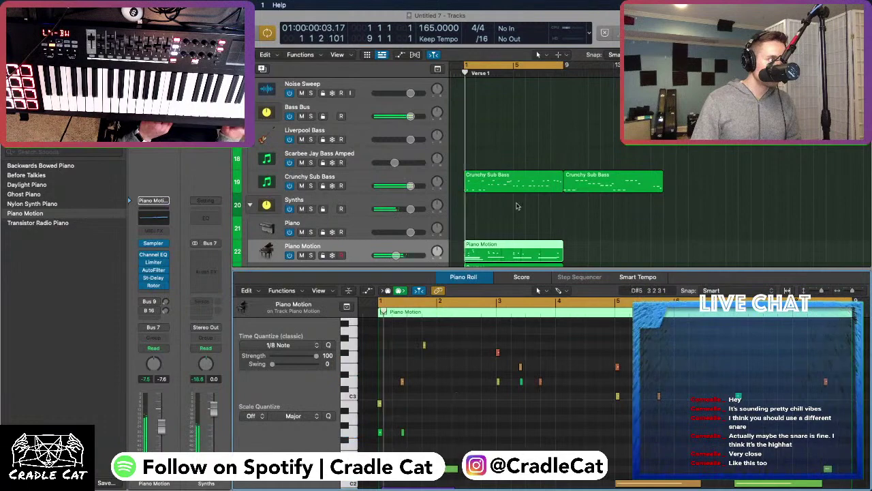
Show the Piano Motion region as notation in the Score editor
{"action": "scroll", "coordinate": [517, 206], "scroll_direction": "down", "scroll_amount": 2}
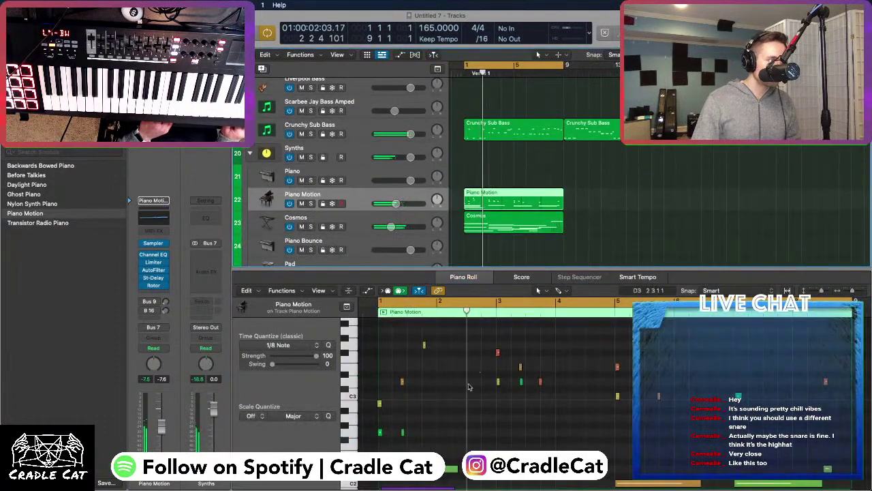
{"action": "key", "text": "n"}
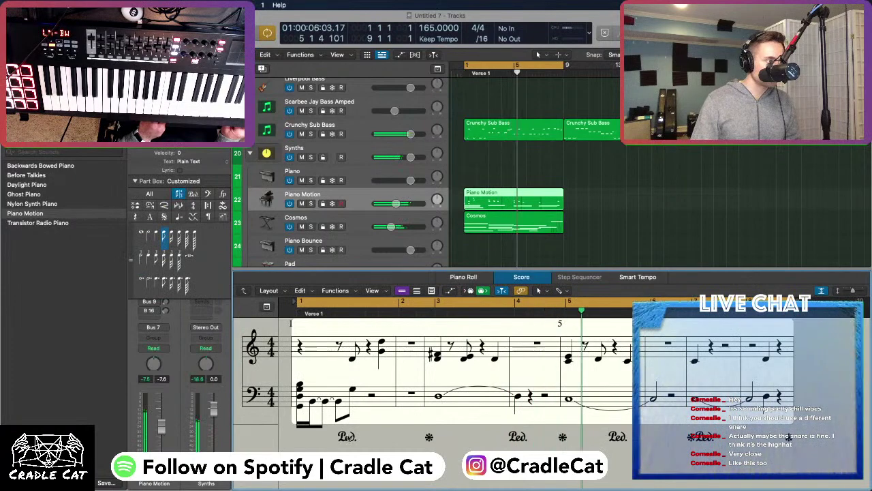
{"action": "key", "text": "super+plus"}
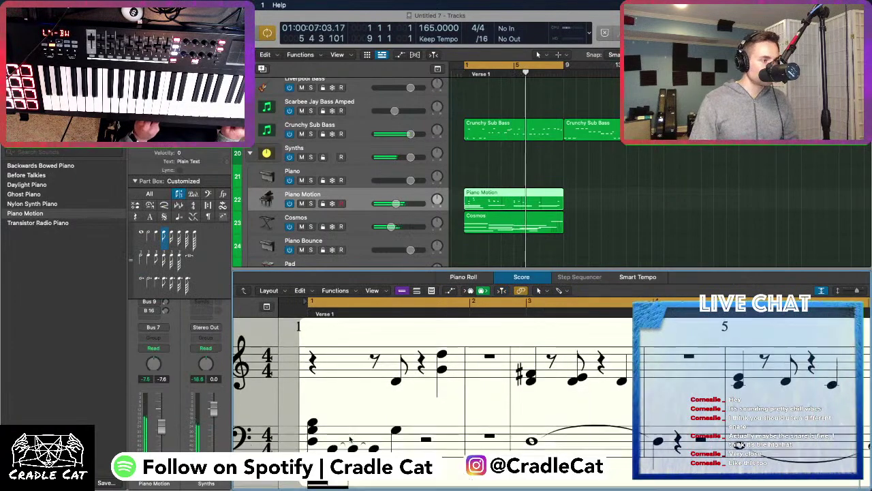
{"action": "left_click", "coordinate": [465, 276]}
{"action": "left_click", "coordinate": [521, 276]}
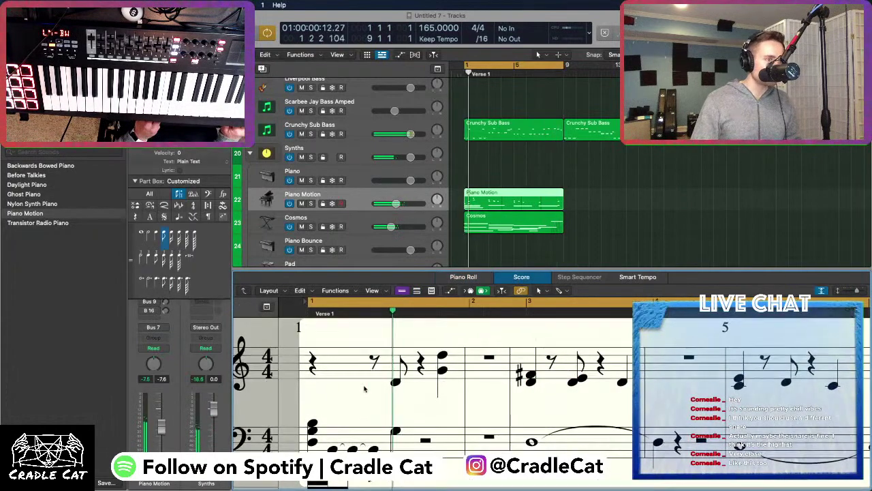
{"action": "key", "text": "super+minus"}
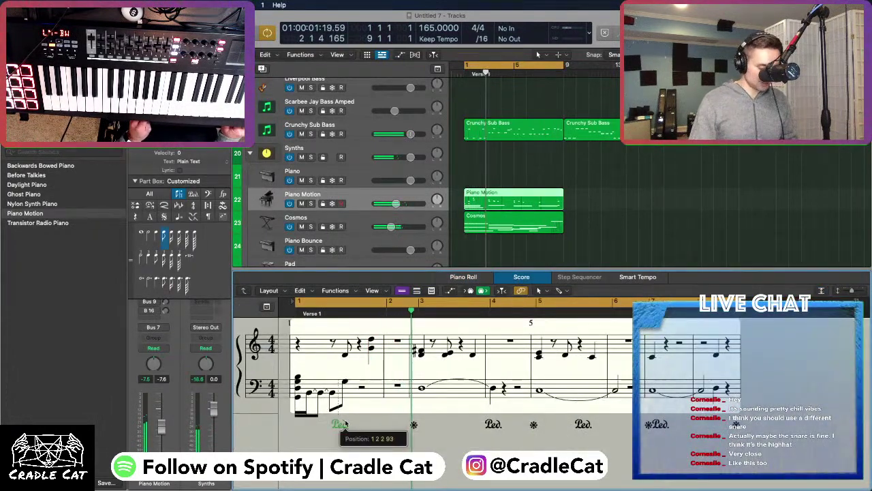
Move the sustain pedal markings to the starts of bars 1, 3 and 5 in the score, and close the editor
{"action": "left_click_drag", "start_coordinate": [345, 423], "coordinate": [427, 430]}
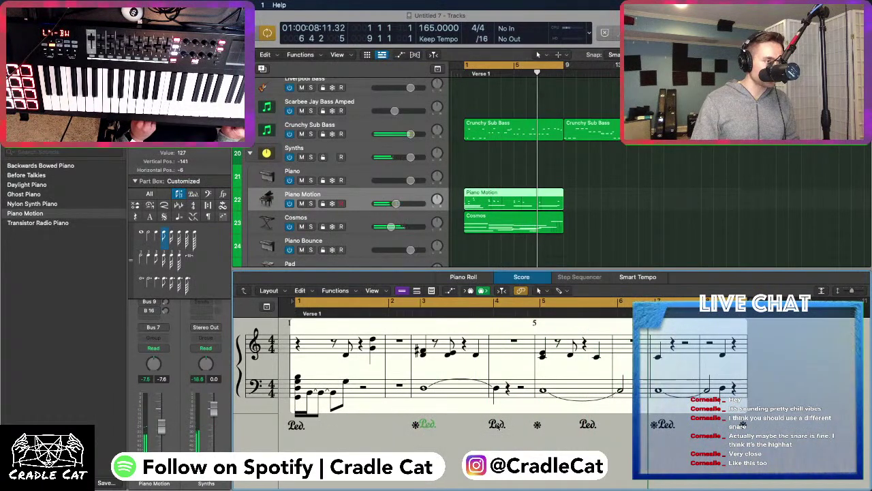
{"action": "left_click_drag", "start_coordinate": [498, 425], "coordinate": [621, 428]}
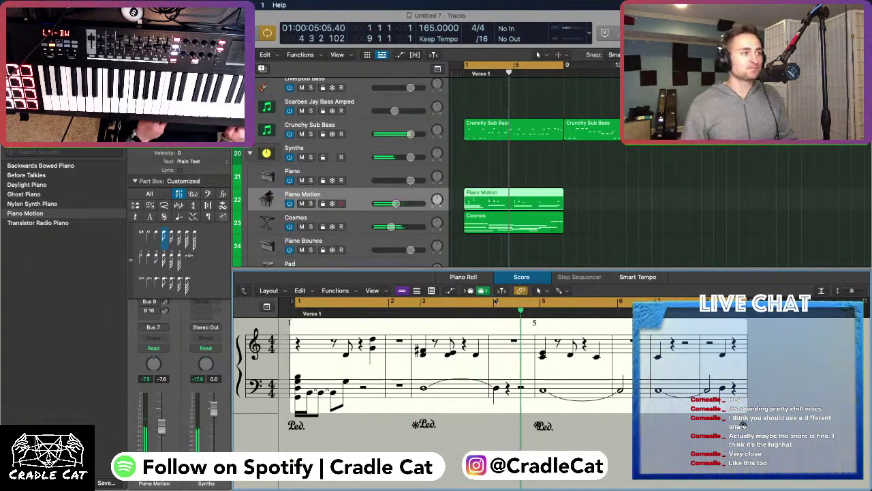
{"action": "key", "text": "e"}
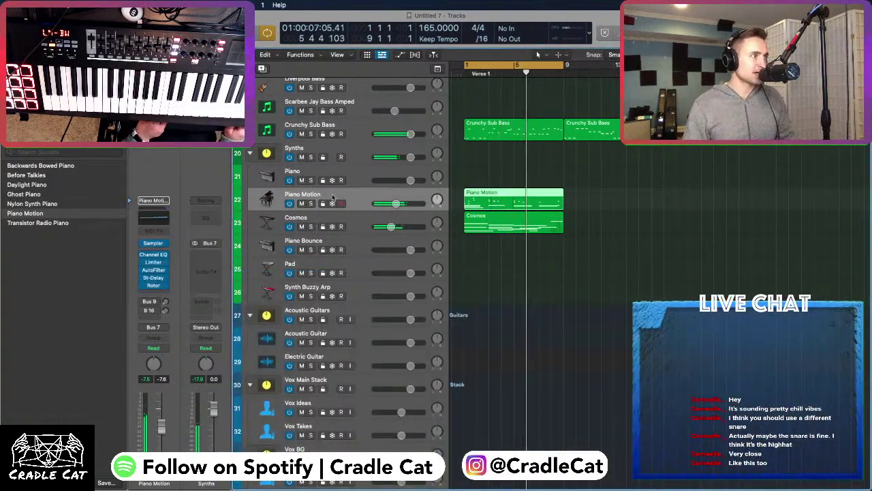
Reorder the Piano Motion effects so that AutoFilter comes last, after the delay and Rotor Cabinet
{"action": "left_click", "coordinate": [144, 275]}
{"action": "key", "text": "Escape"}
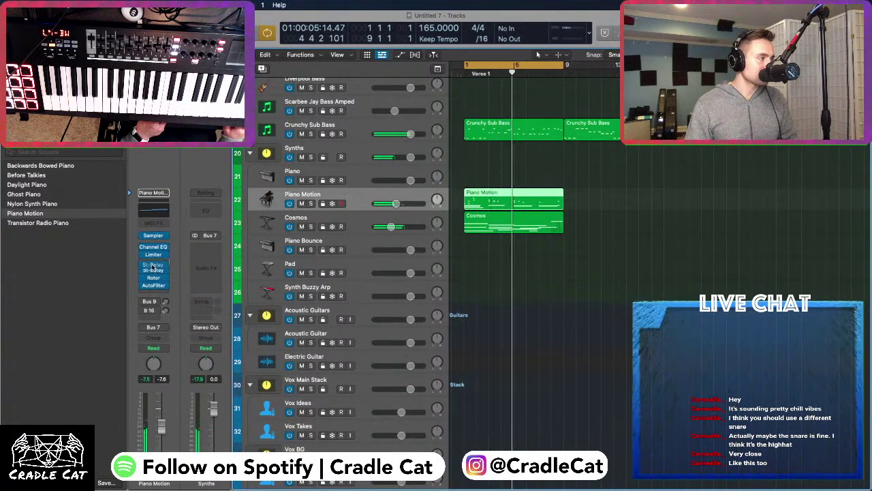
{"action": "left_click", "coordinate": [154, 278]}
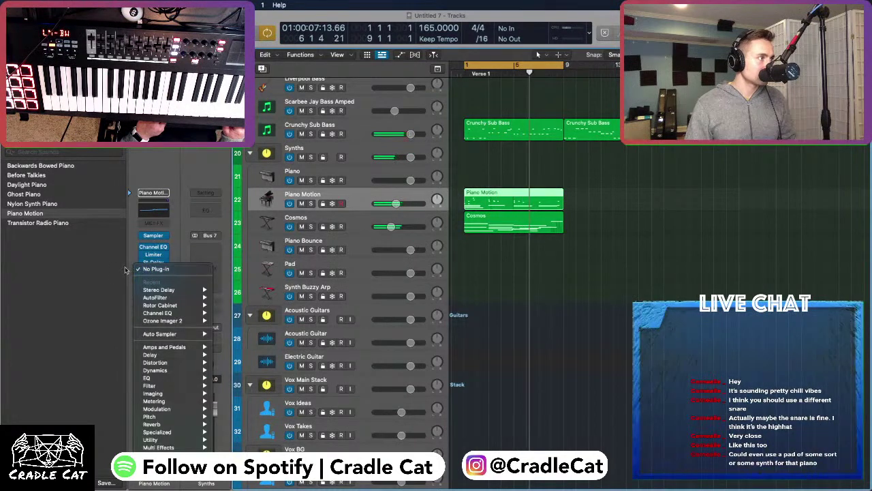
{"action": "left_click", "coordinate": [153, 278]}
{"action": "left_click", "coordinate": [156, 279]}
{"action": "left_click", "coordinate": [156, 279]}
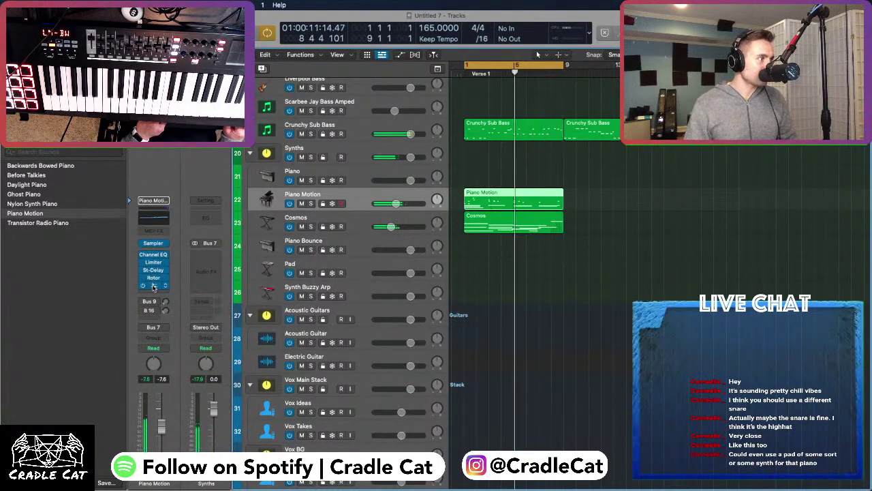
Try AutoFilter with 100% cutoff, 200% dry signal and a 1/4 LFO rate, and return to its original settings for comparison
{"action": "left_click", "coordinate": [154, 282]}
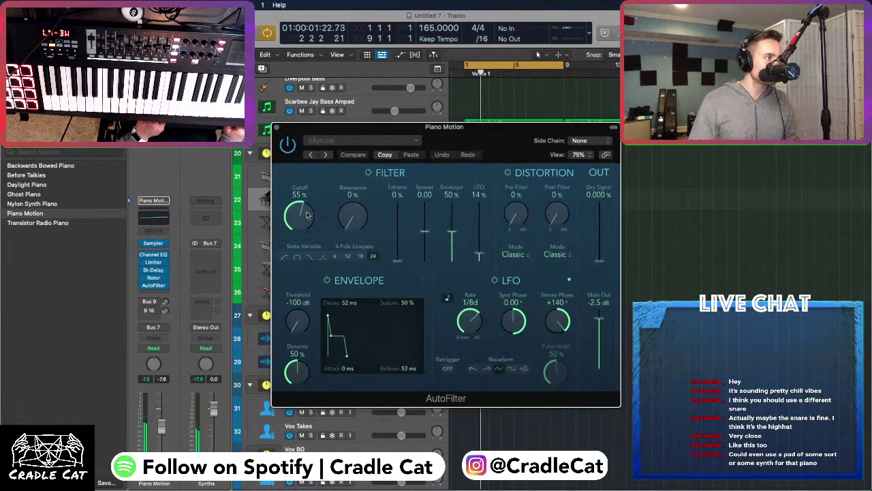
{"action": "left_click_drag", "start_coordinate": [299, 216], "coordinate": [310, 160]}
{"action": "left_click_drag", "start_coordinate": [300, 198], "coordinate": [311, 111]}
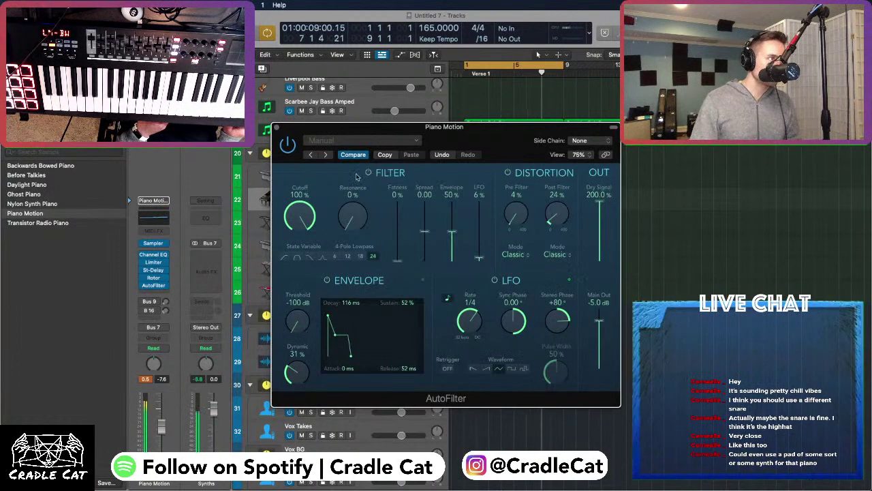
{"action": "left_click", "coordinate": [340, 155]}
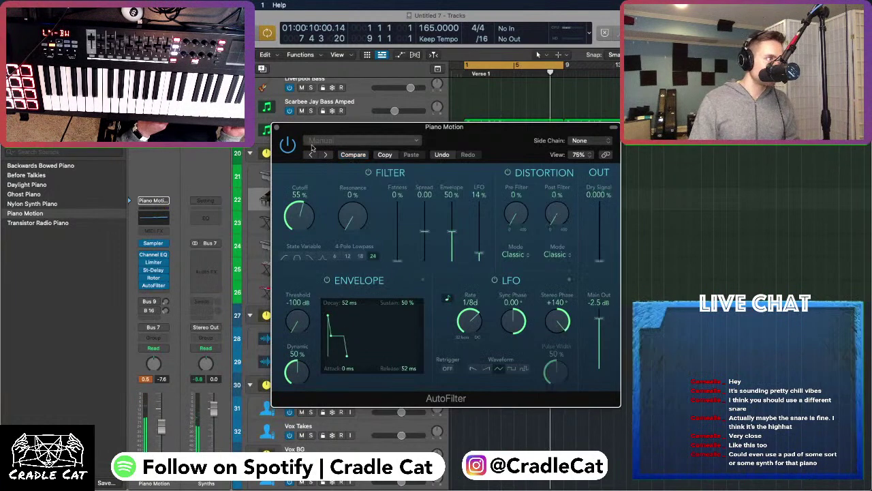
{"action": "left_click", "coordinate": [277, 127]}
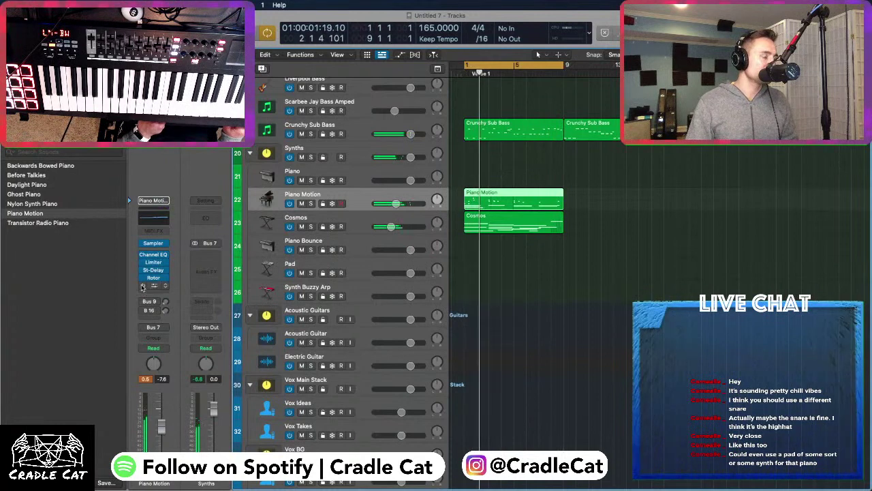
{"action": "left_click", "coordinate": [143, 286]}
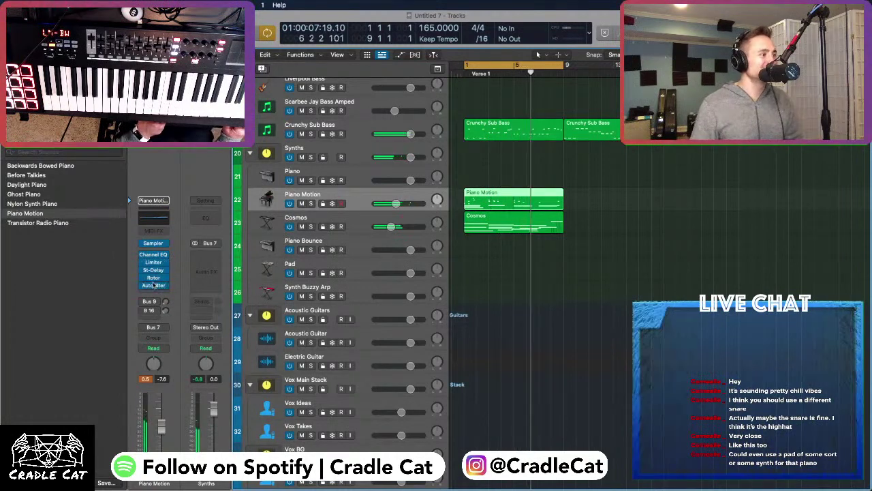
Duplicate the Piano Motion track without its region and set the original track's volume to -10.2 dB
{"action": "key", "text": "super+d"}
{"action": "left_click_drag", "start_coordinate": [396, 203], "coordinate": [368, 204]}
{"action": "left_click", "coordinate": [356, 201]}
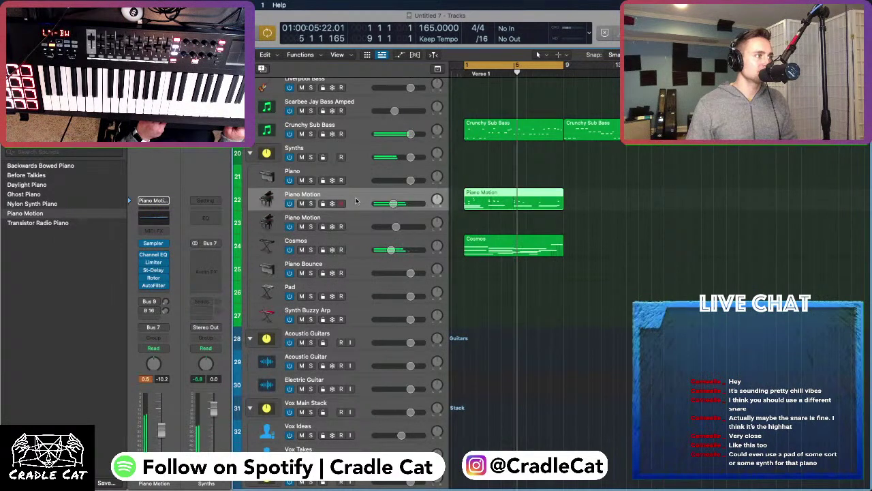
Add a stereo Channel EQ after AutoFilter on Piano Motion, filtering out lows and highs and cutting about 4.3 dB at 244 Hz
{"action": "left_click", "coordinate": [154, 292]}
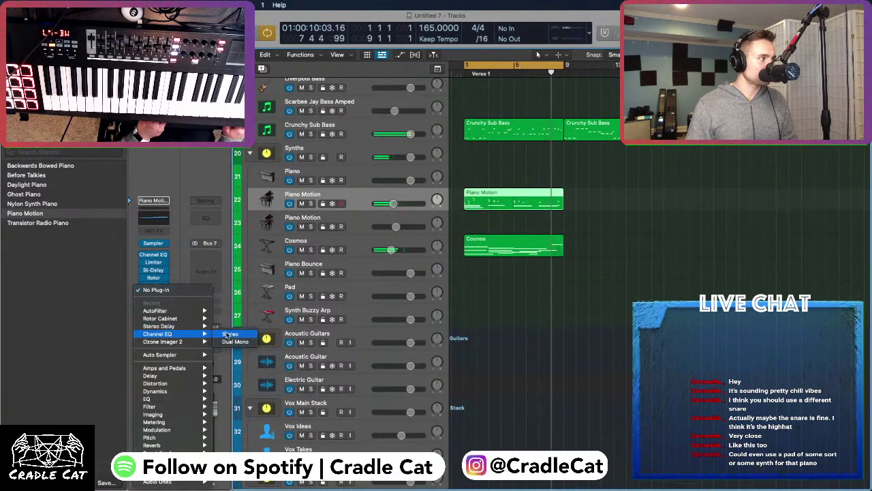
{"action": "left_click", "coordinate": [226, 334]}
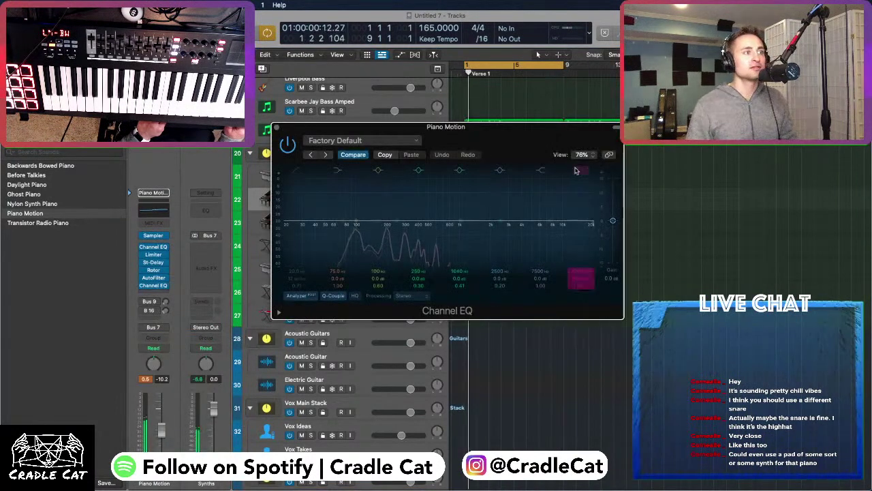
{"action": "left_click_drag", "start_coordinate": [593, 226], "coordinate": [467, 225]}
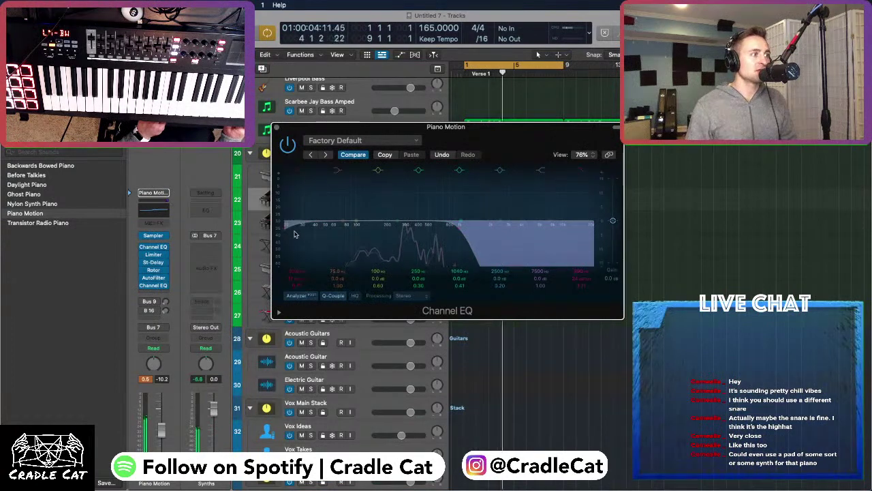
{"action": "left_click_drag", "start_coordinate": [304, 226], "coordinate": [346, 227]}
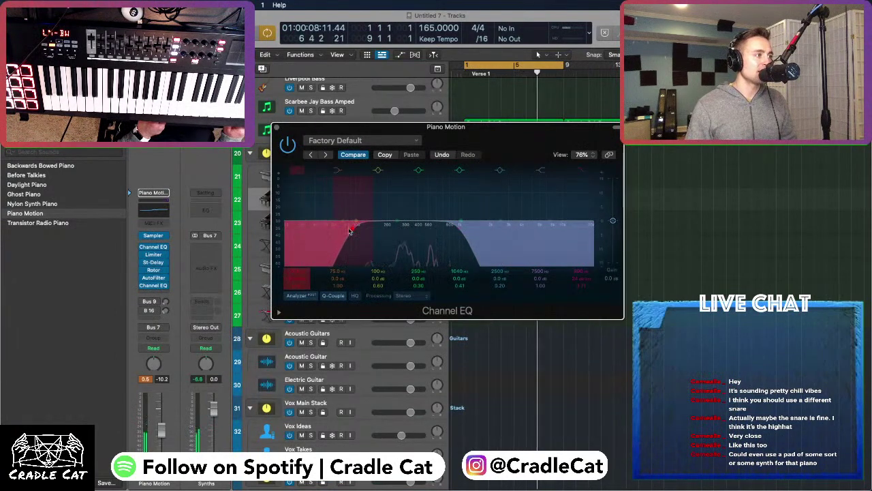
{"action": "left_click_drag", "start_coordinate": [349, 230], "coordinate": [384, 222]}
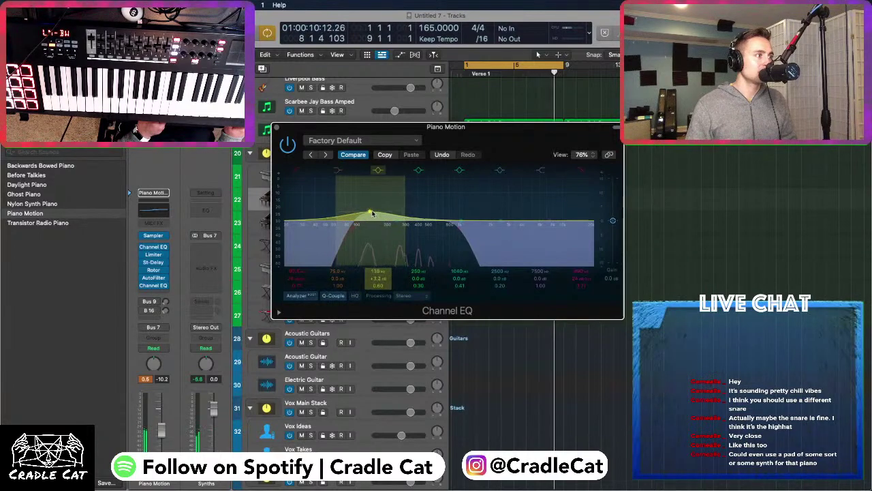
{"action": "left_click_drag", "start_coordinate": [370, 231], "coordinate": [399, 218]}
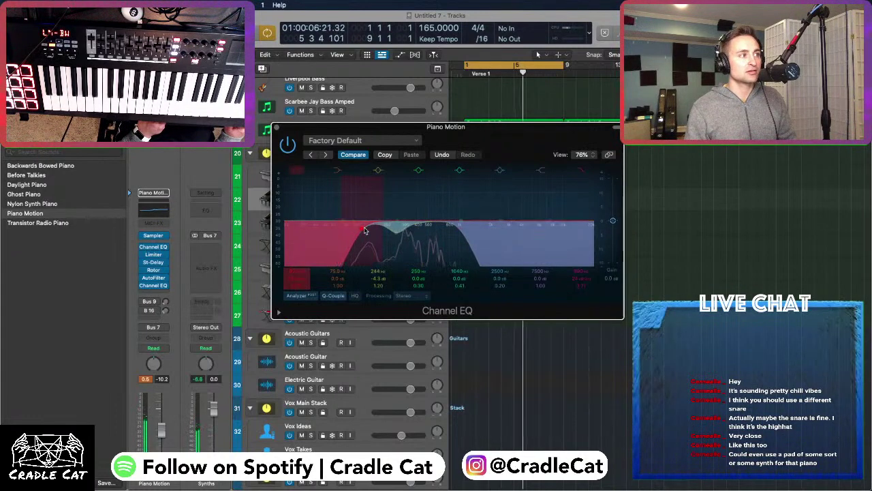
{"action": "left_click", "coordinate": [276, 129]}
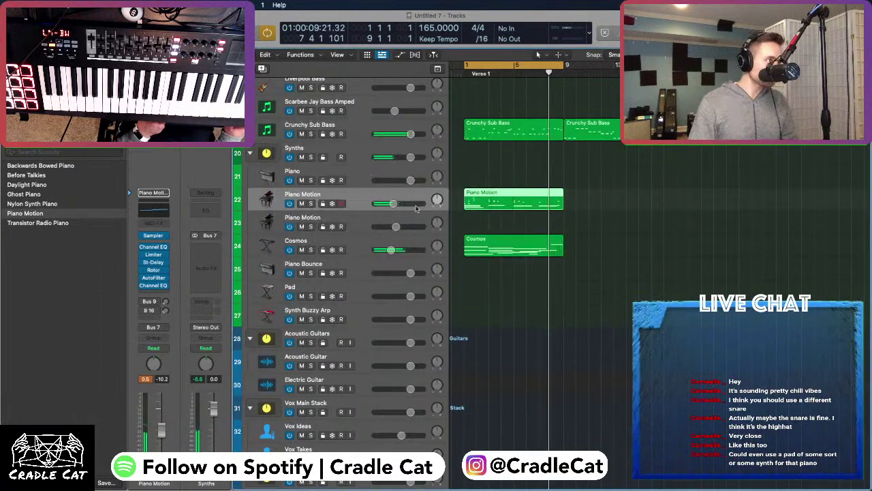
Select the duplicated Piano Motion track and list the library's Synthesizer Pad sounds for it
{"action": "left_click", "coordinate": [374, 217]}
{"action": "key", "text": "Return"}
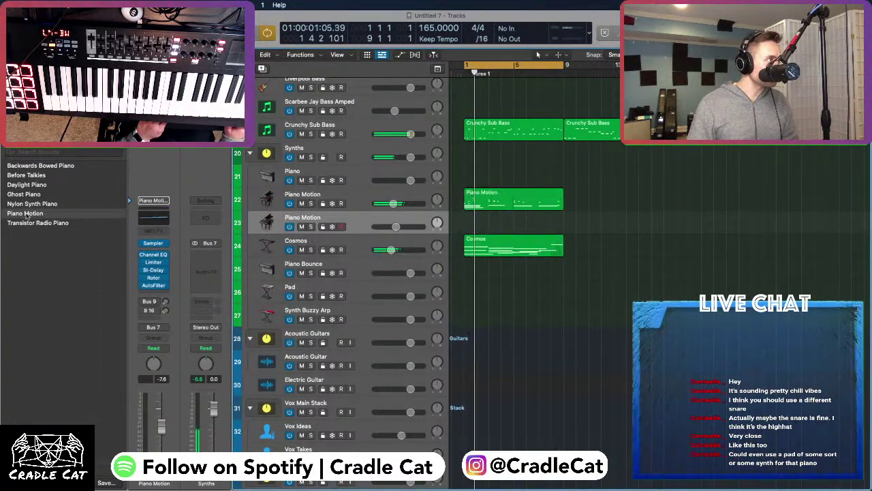
{"action": "scroll", "coordinate": [12, 382], "scroll_direction": "left", "scroll_amount": 3}
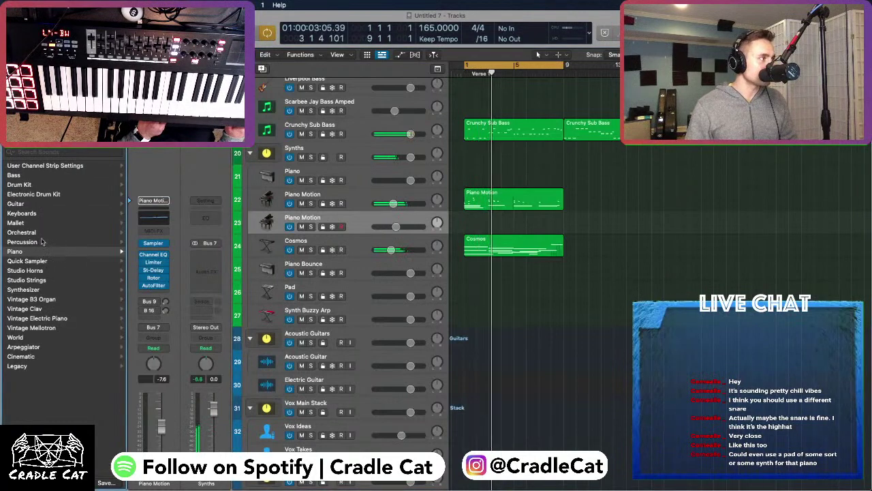
{"action": "left_click", "coordinate": [23, 289]}
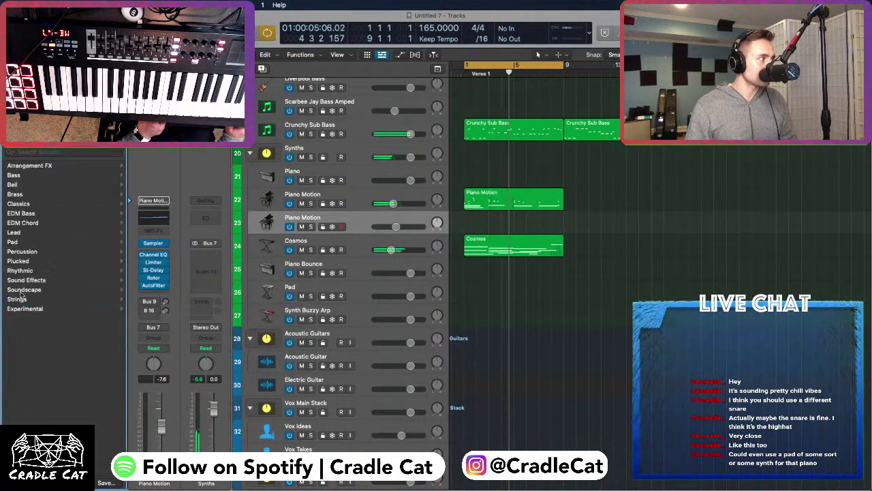
{"action": "left_click", "coordinate": [30, 242]}
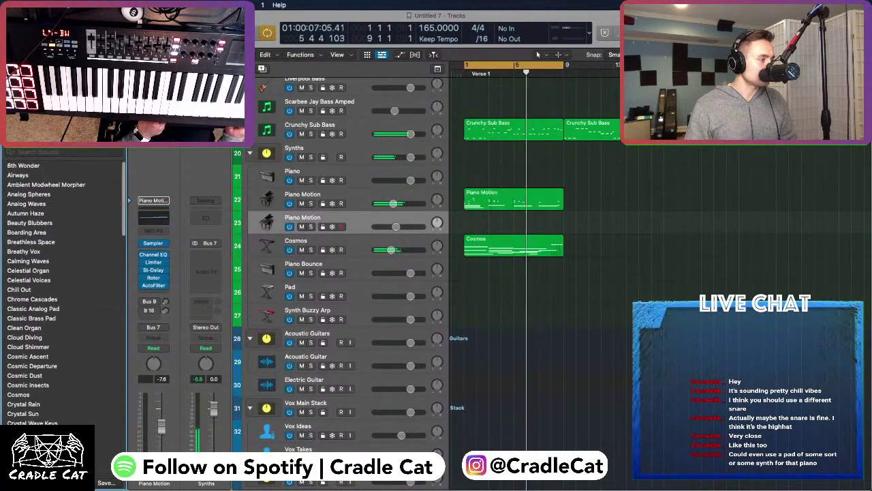
{"action": "scroll", "coordinate": [61, 293], "scroll_direction": "left", "scroll_amount": 3}
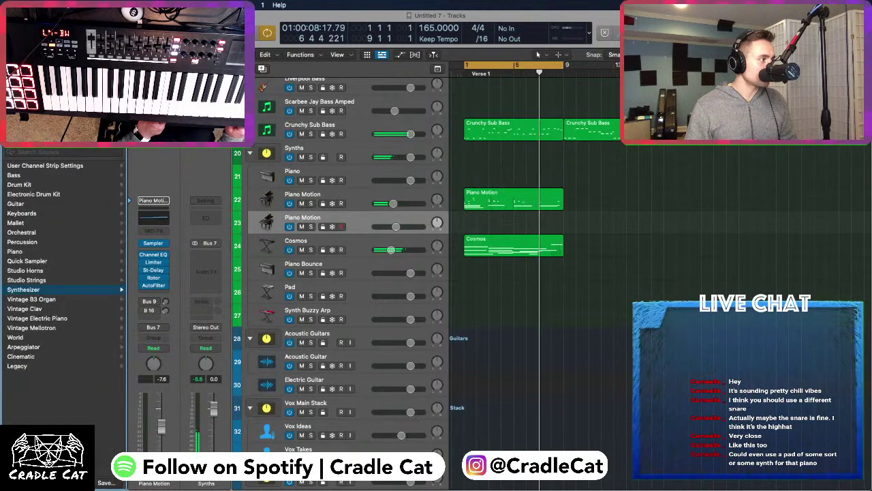
{"action": "left_click", "coordinate": [28, 290]}
{"action": "left_click", "coordinate": [27, 242]}
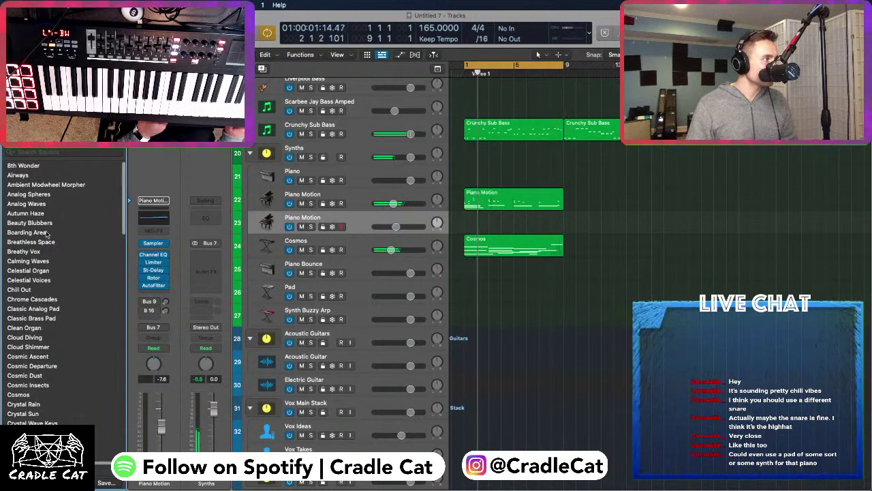
Audition the Beauty Blubbers, Analog Waves and Crystal Rain pads on the duplicated track, and load Analog Waves
{"action": "left_click", "coordinate": [46, 225]}
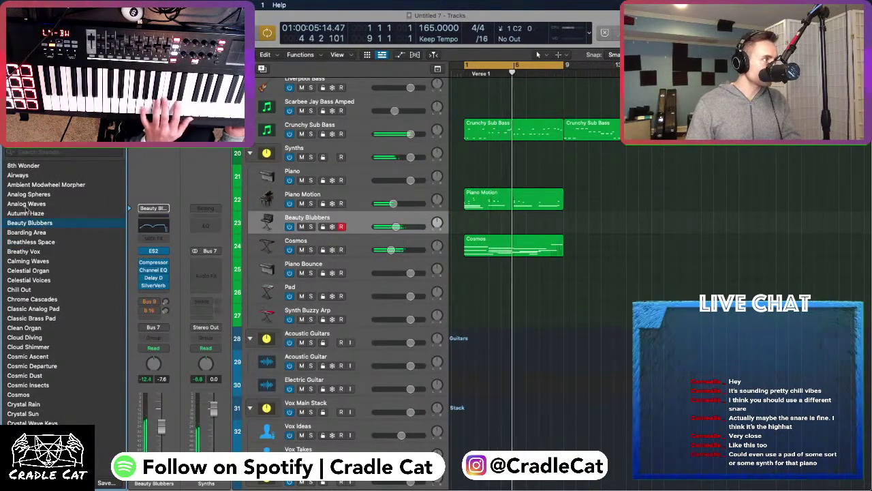
{"action": "left_click", "coordinate": [26, 204]}
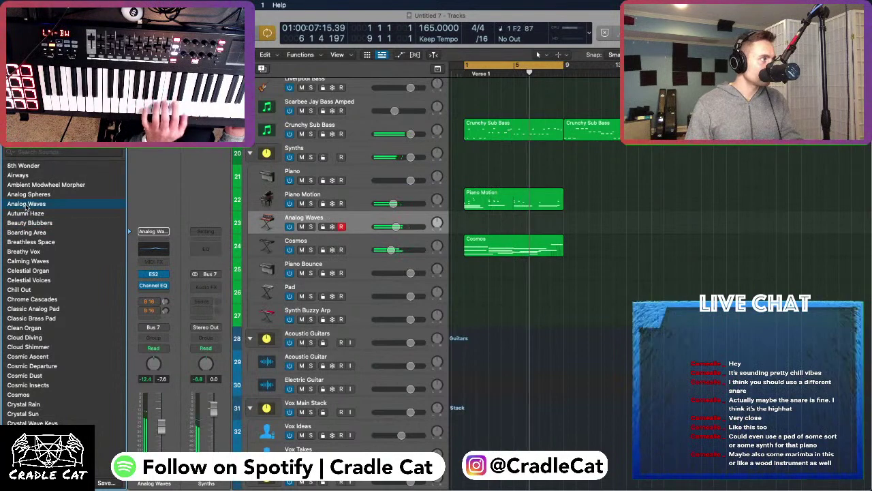
{"action": "left_click", "coordinate": [34, 405]}
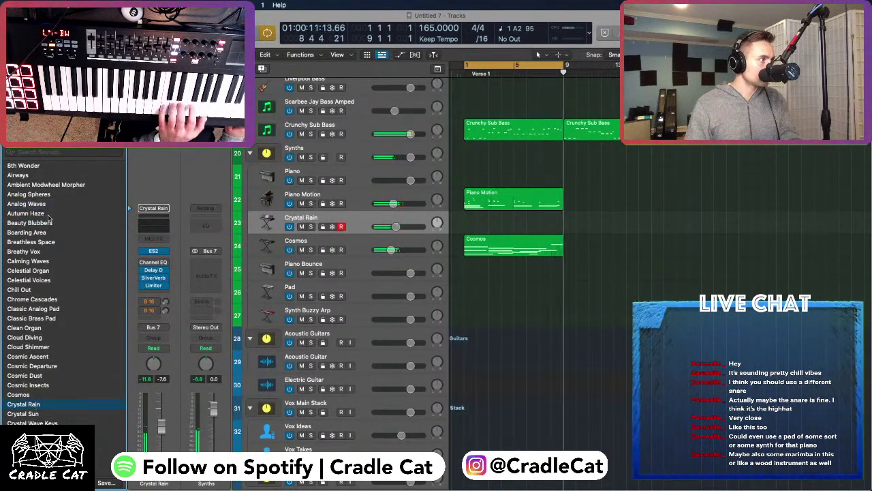
{"action": "left_click", "coordinate": [27, 203]}
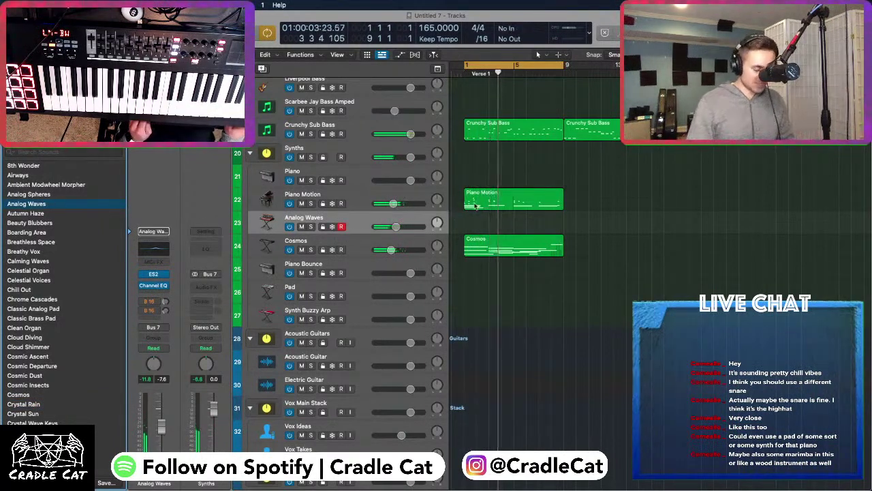
Copy the Piano Motion region onto the Analog Waves track and open the copy in the Piano Roll
{"action": "left_click_drag", "start_coordinate": [480, 199], "coordinate": [481, 222]}
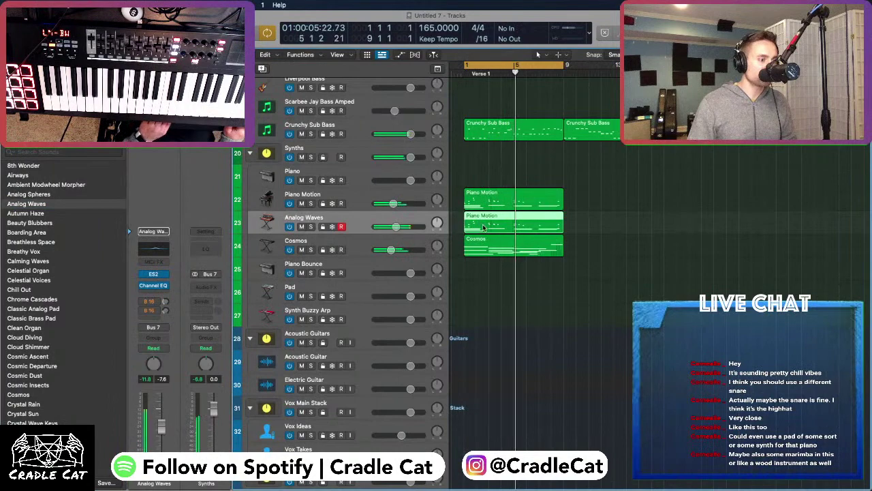
{"action": "double_click", "coordinate": [482, 222]}
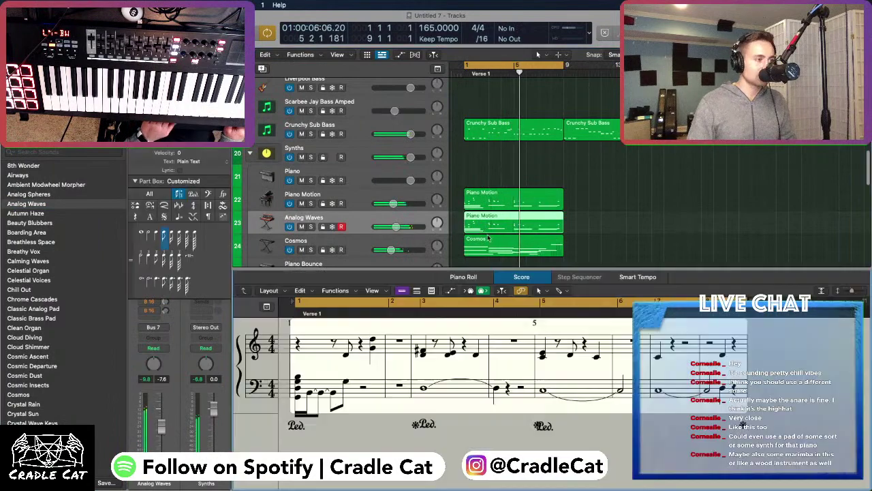
{"action": "left_click", "coordinate": [443, 277]}
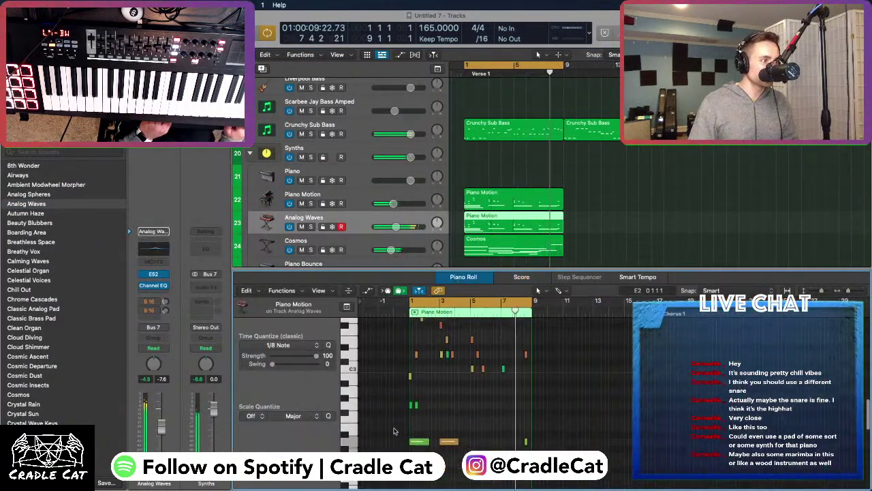
Try removing the low bass notes from the copied Piano Motion region on Analog Waves
{"action": "scroll", "coordinate": [391, 402], "scroll_direction": "down", "scroll_amount": 5}
{"action": "left_click_drag", "start_coordinate": [391, 330], "coordinate": [560, 486]}
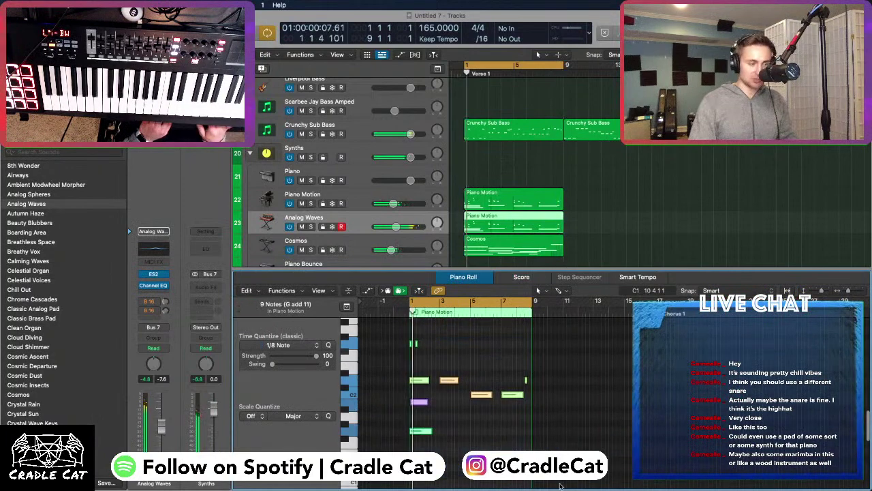
{"action": "key", "text": "z"}
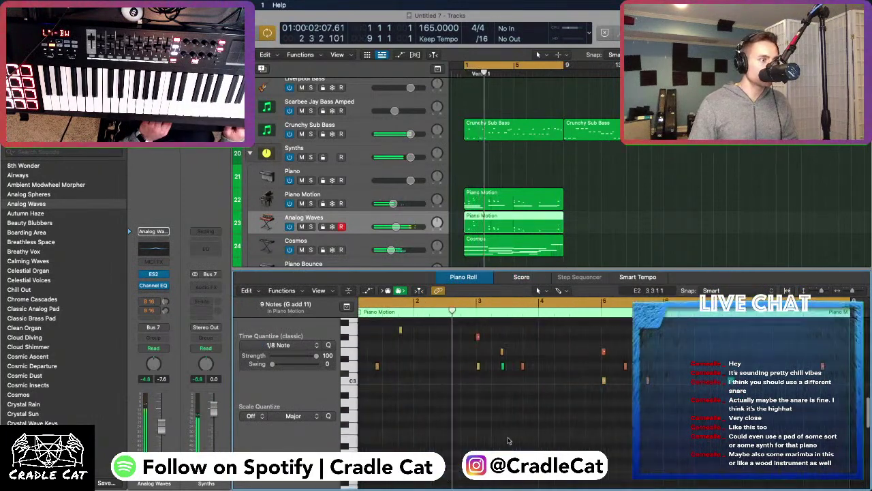
{"action": "key", "text": "z"}
{"action": "left_click", "coordinate": [387, 374]}
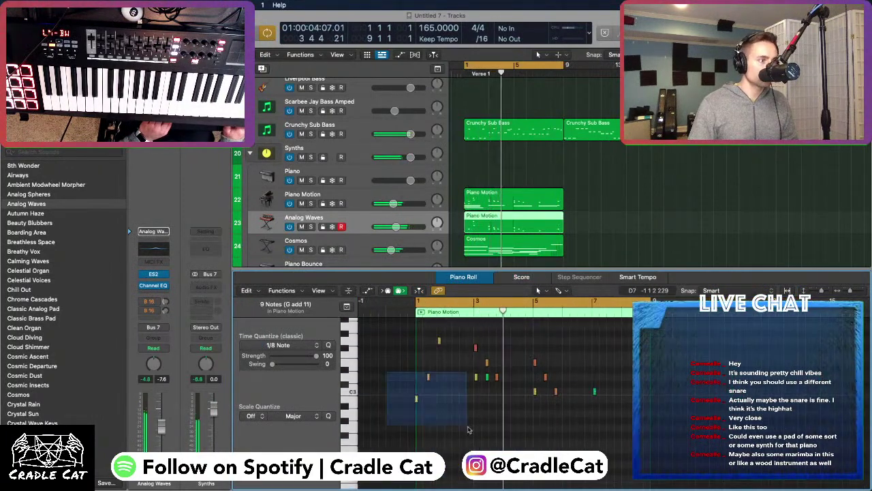
Try deleting the sustain pedal marks in the score, and undo the edits made to the copied region
{"action": "left_click", "coordinate": [521, 278]}
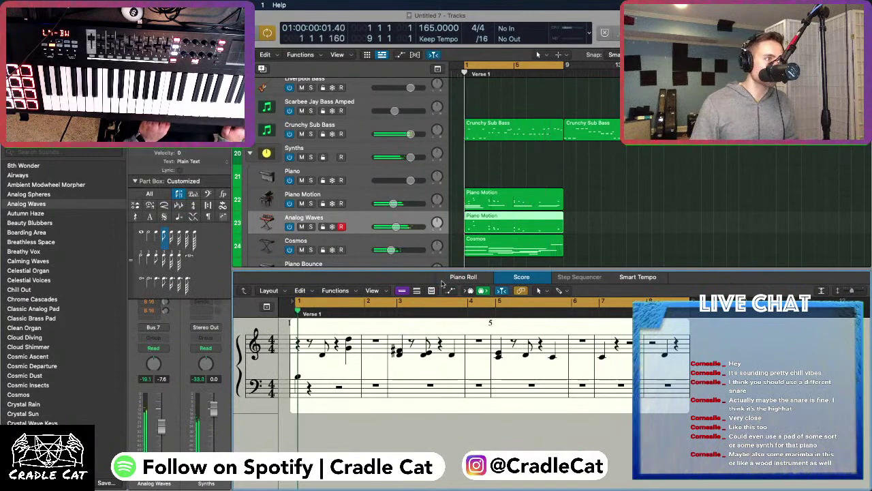
{"action": "key", "text": "e"}
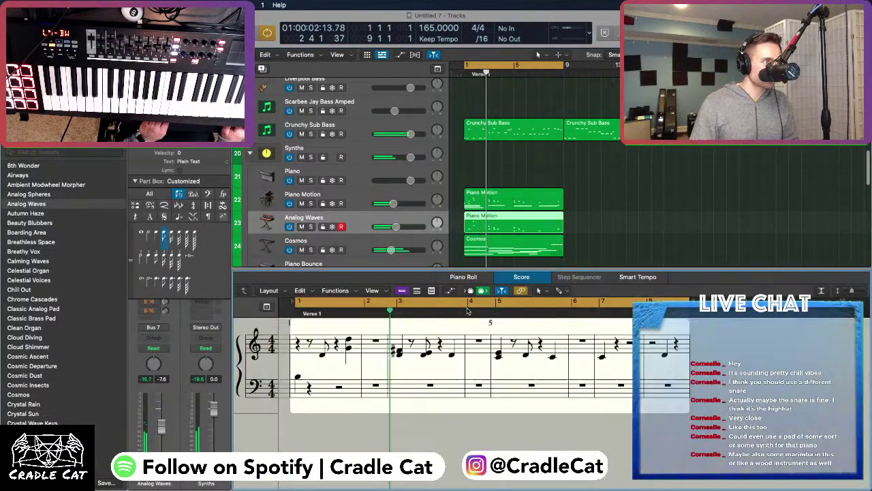
{"action": "key", "text": "e"}
{"action": "left_click", "coordinate": [476, 277]}
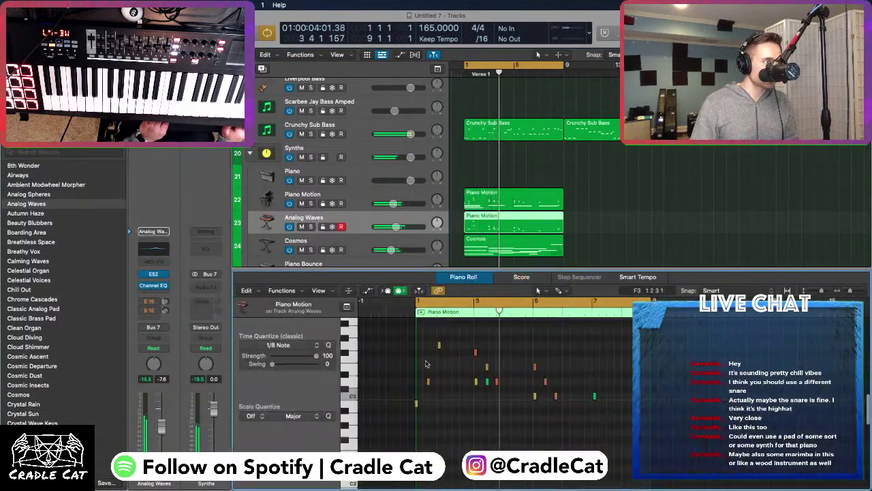
{"action": "scroll", "coordinate": [426, 363], "scroll_direction": "left", "scroll_amount": 2}
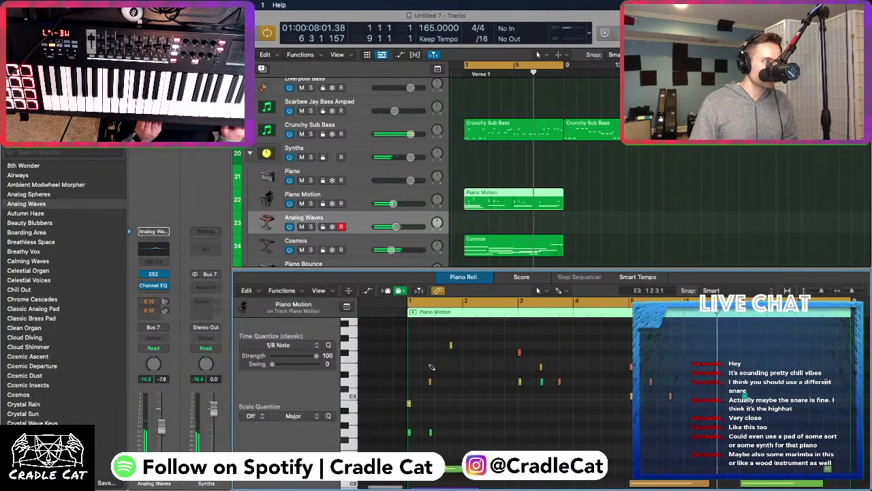
Delete the lowest bass notes, around C2 and below, from the Piano Motion copy on Analog Waves
{"action": "scroll", "coordinate": [421, 419], "scroll_direction": "down", "scroll_amount": 5}
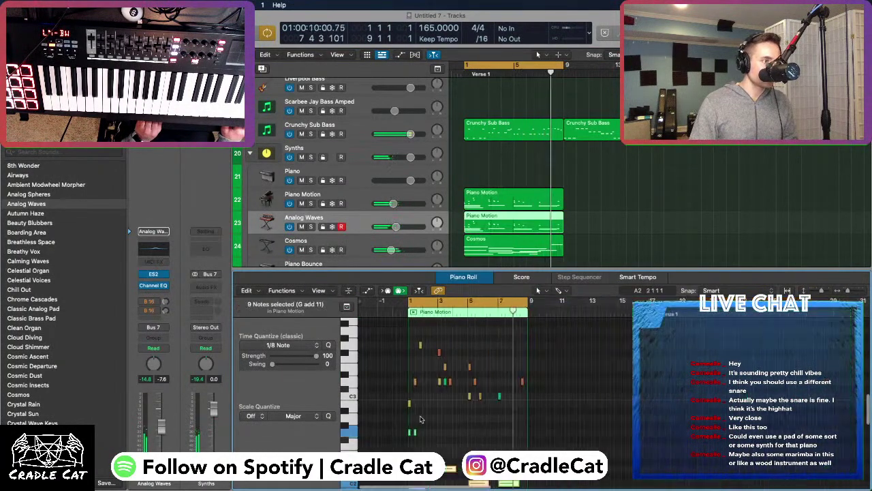
{"action": "left_click_drag", "start_coordinate": [378, 454], "coordinate": [503, 465]}
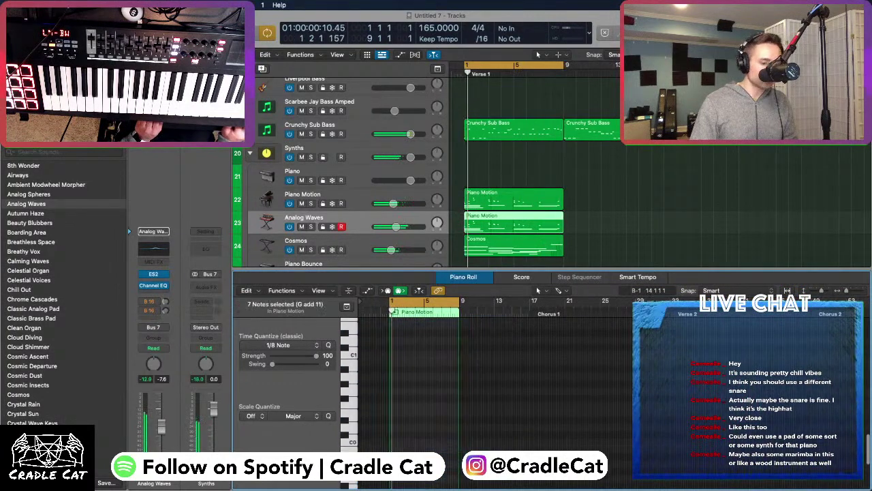
{"action": "key", "text": "BackSpace"}
{"action": "key", "text": "Return"}
Delete all sustain pedal marks from the copied region in the Score editor and close the editor
{"action": "scroll", "coordinate": [470, 395], "scroll_direction": "up", "scroll_amount": 5}
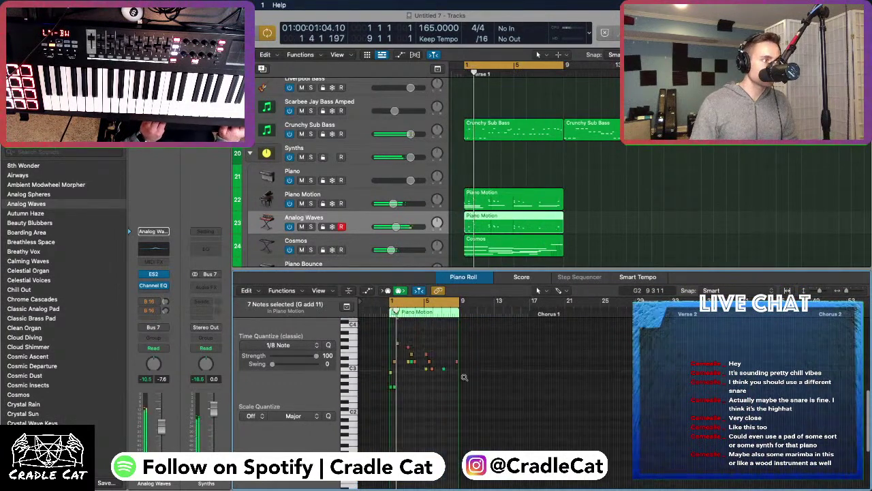
{"action": "scroll", "coordinate": [441, 381], "scroll_direction": "up", "scroll_amount": 5}
{"action": "scroll", "coordinate": [440, 381], "scroll_direction": "up", "scroll_amount": 3}
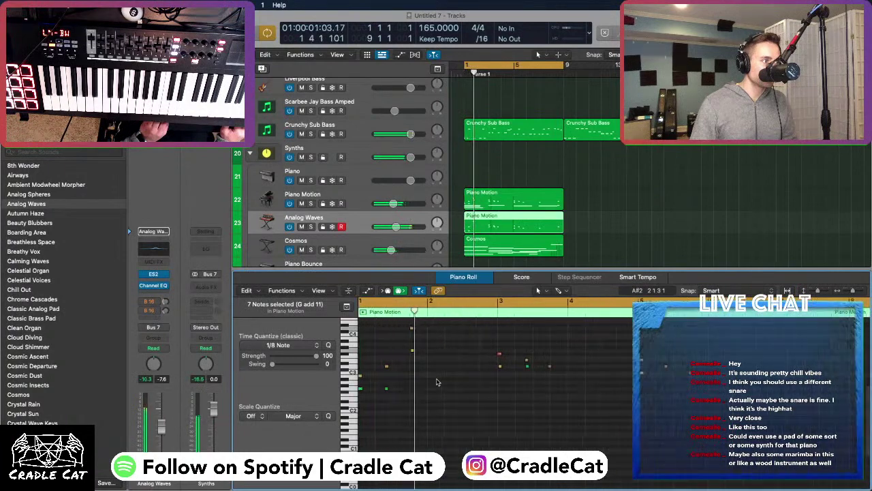
{"action": "left_click", "coordinate": [521, 278]}
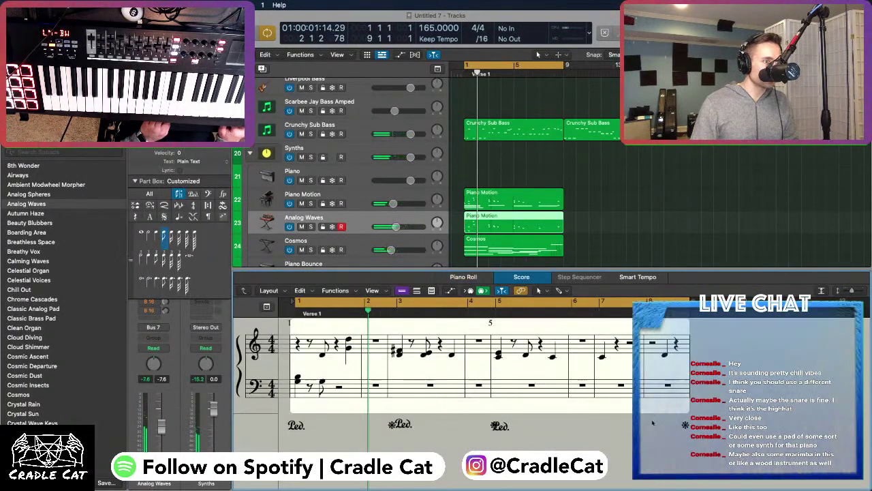
{"action": "left_click_drag", "start_coordinate": [652, 423], "coordinate": [282, 420]}
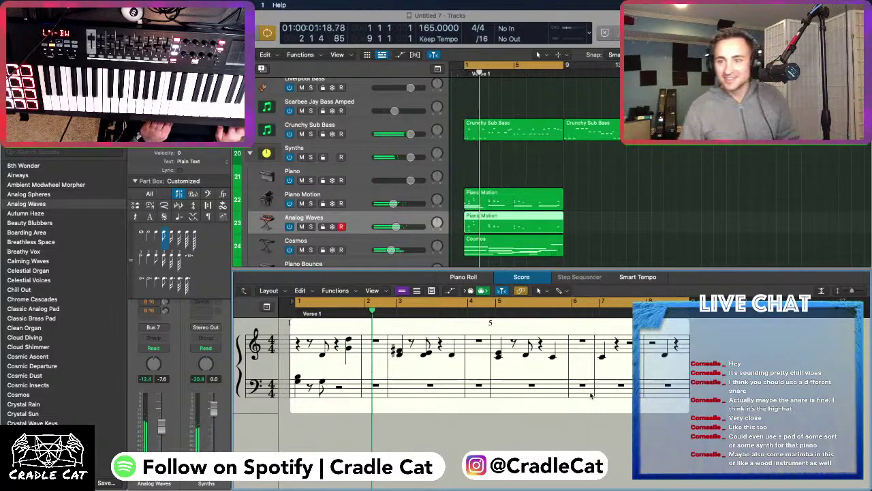
{"action": "key", "text": "e"}
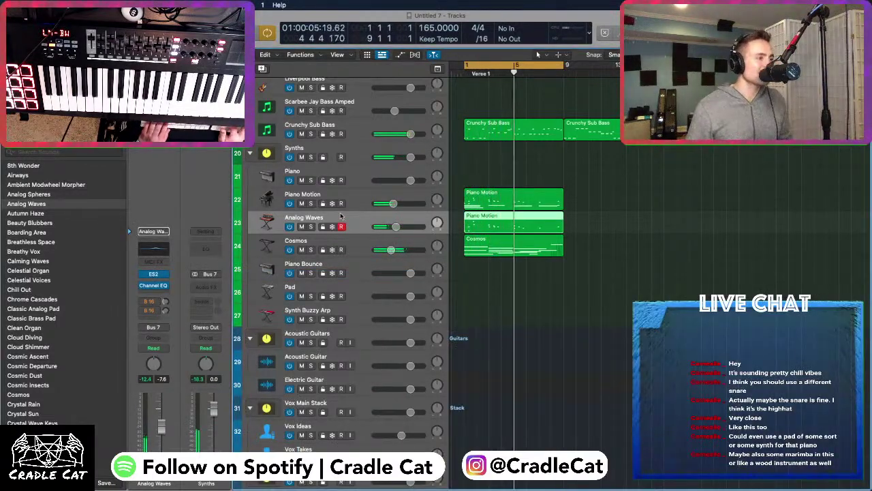
Lower the Analog Waves volume to -23.0 dB and duplicate the track together with its Piano Motion region
{"action": "left_click_drag", "start_coordinate": [396, 227], "coordinate": [382, 227]}
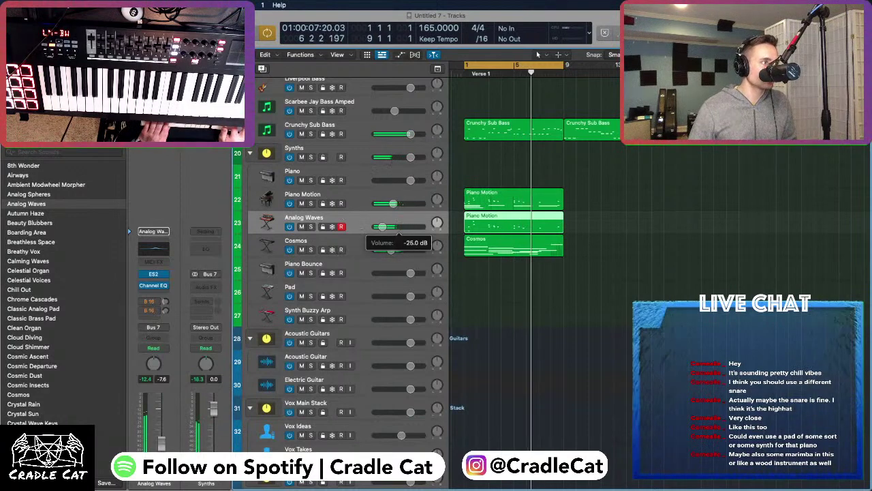
{"action": "key", "text": "super+d"}
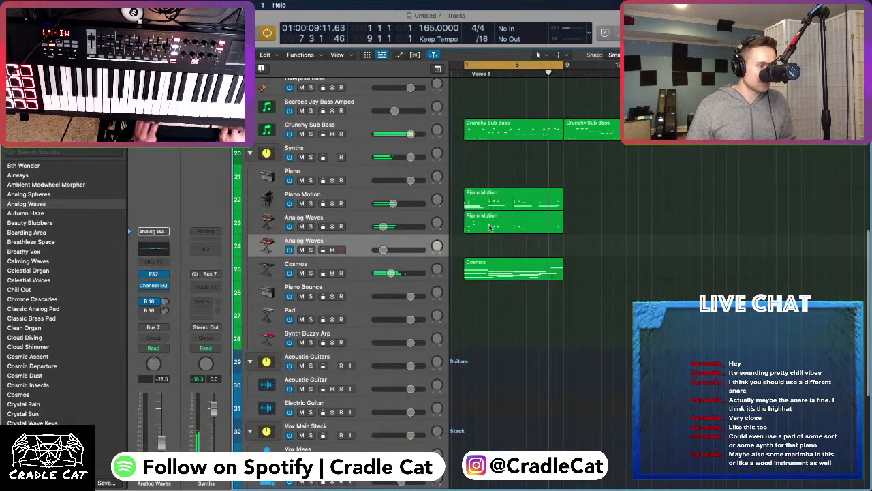
{"action": "left_click_drag", "start_coordinate": [489, 227], "coordinate": [489, 250]}
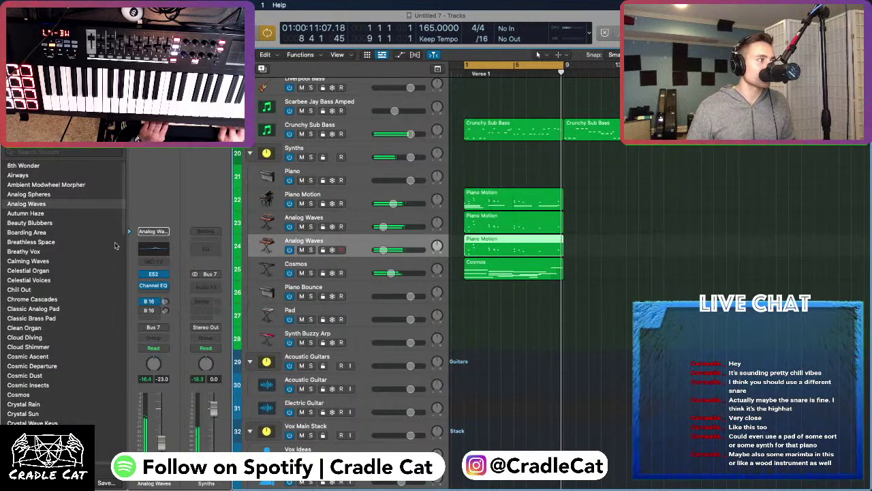
Search the library for marimba, load Realistic Marimba on the duplicated track, and set its volume to -9.8 dB
{"action": "left_click", "coordinate": [37, 153]}
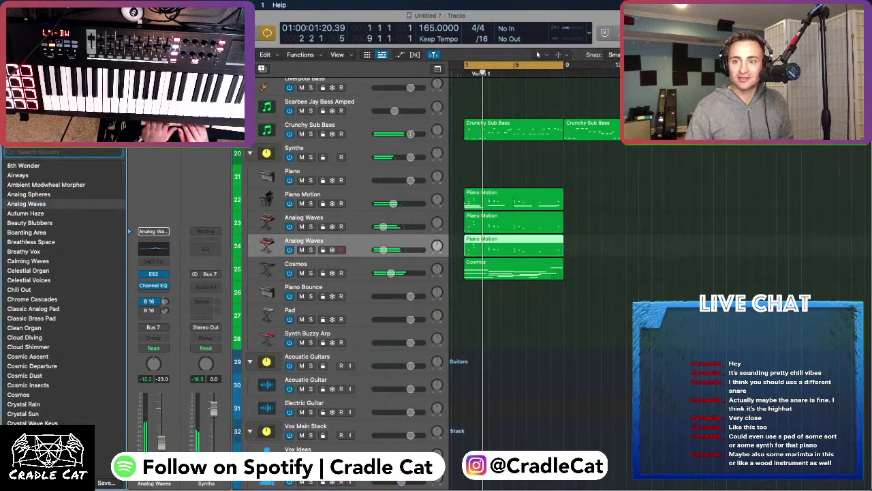
{"action": "type", "text": "marimba"}
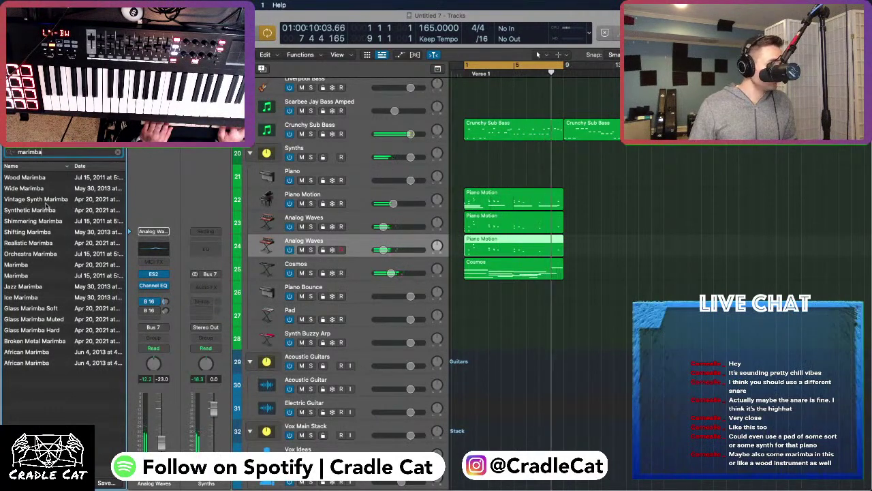
{"action": "left_click", "coordinate": [32, 242]}
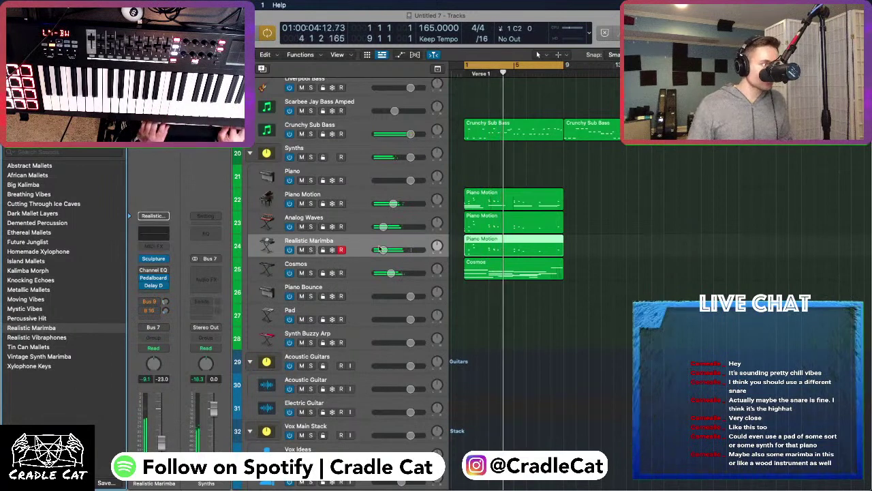
{"action": "mouse_move", "coordinate": [380, 249]}
{"action": "left_mouse_down"}
{"action": "mouse_move", "coordinate": [404, 249]}
{"action": "mouse_move", "coordinate": [393, 249]}
{"action": "left_mouse_up"}
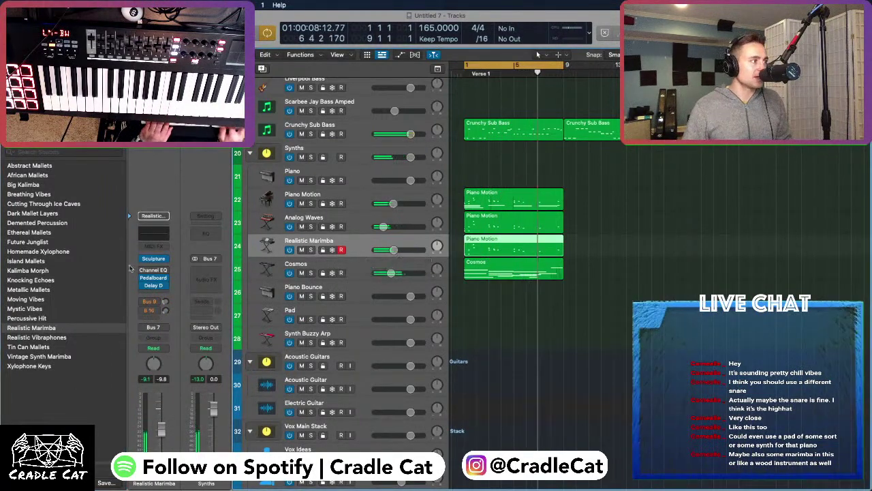
Move the Channel EQ below Delay D in the Realistic Marimba effect chain
{"action": "left_click_drag", "start_coordinate": [153, 270], "coordinate": [155, 284]}
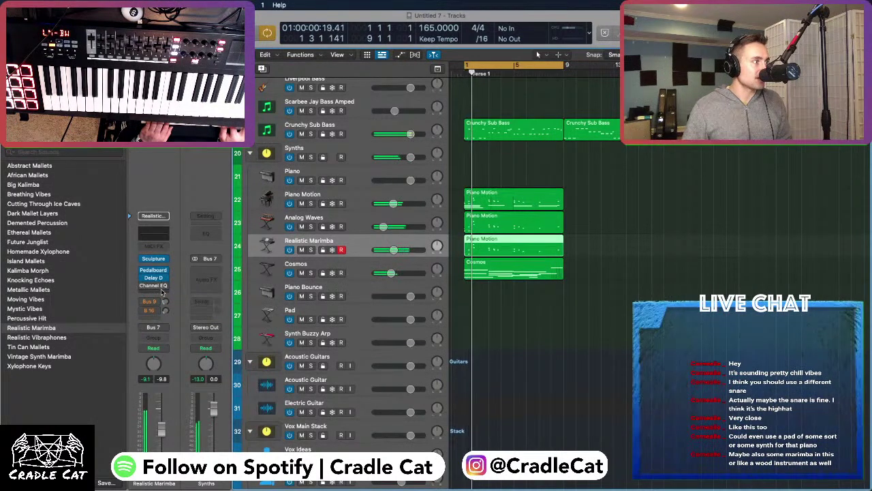
{"action": "left_click", "coordinate": [160, 287]}
{"action": "left_click", "coordinate": [180, 301]}
{"action": "left_click", "coordinate": [167, 286]}
{"action": "left_click", "coordinate": [167, 286]}
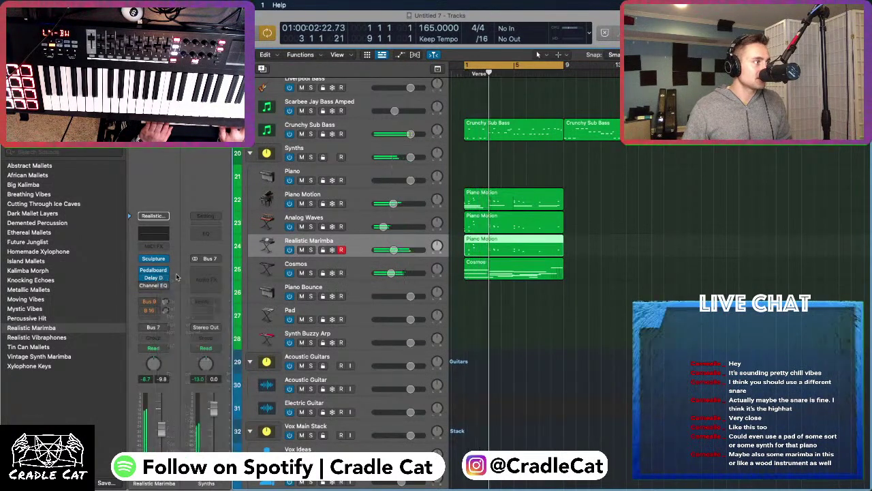
Replace the Channel EQ on Realistic Marimba with a stereo ChromaVerb reverb
{"action": "left_click", "coordinate": [157, 285]}
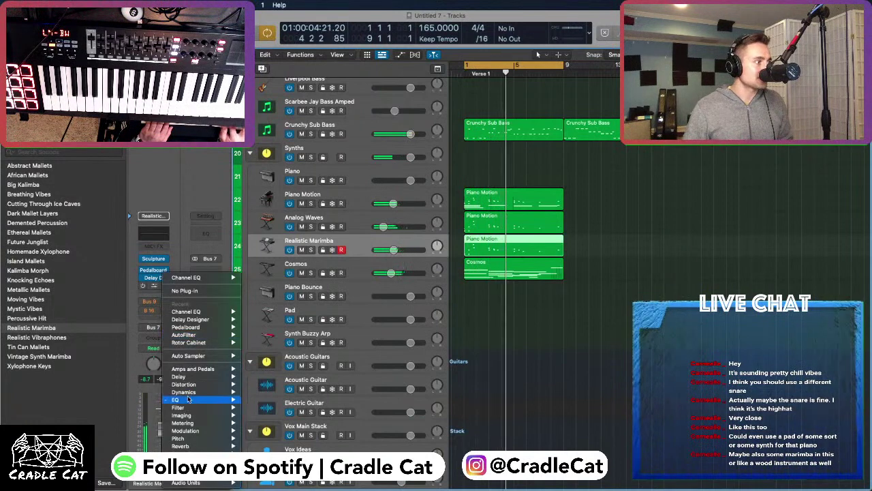
{"action": "mouse_move", "coordinate": [201, 408]}
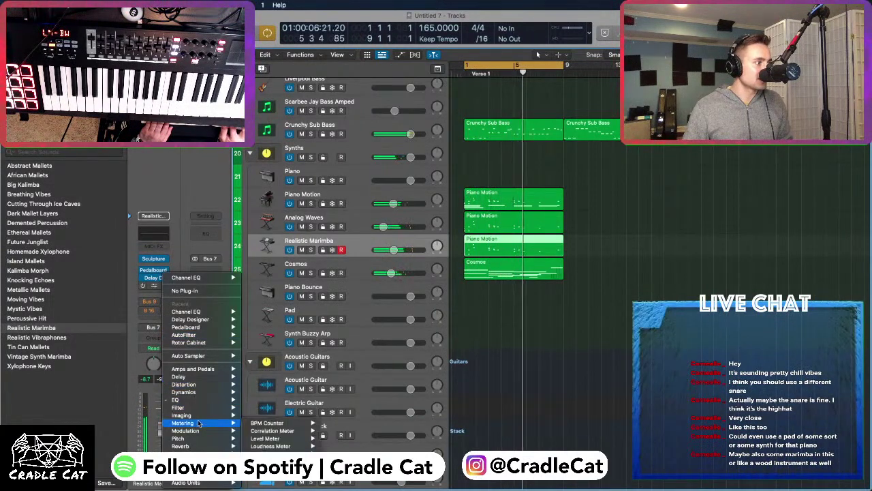
{"action": "mouse_move", "coordinate": [194, 445]}
{"action": "mouse_move", "coordinate": [258, 446]}
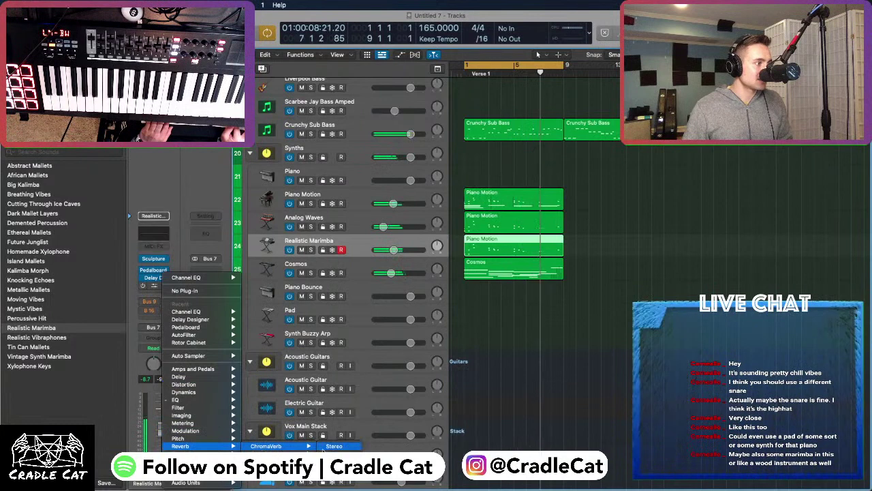
{"action": "left_click", "coordinate": [334, 446]}
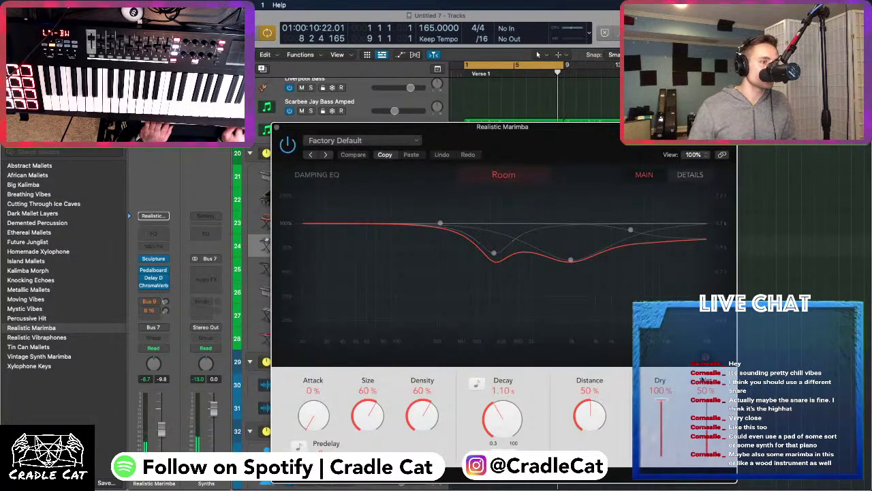
Set the ChromaVerb mix to 61% wet and 60% dry, with a decay of 4.90 s
{"action": "left_click_drag", "start_coordinate": [705, 428], "coordinate": [704, 421]}
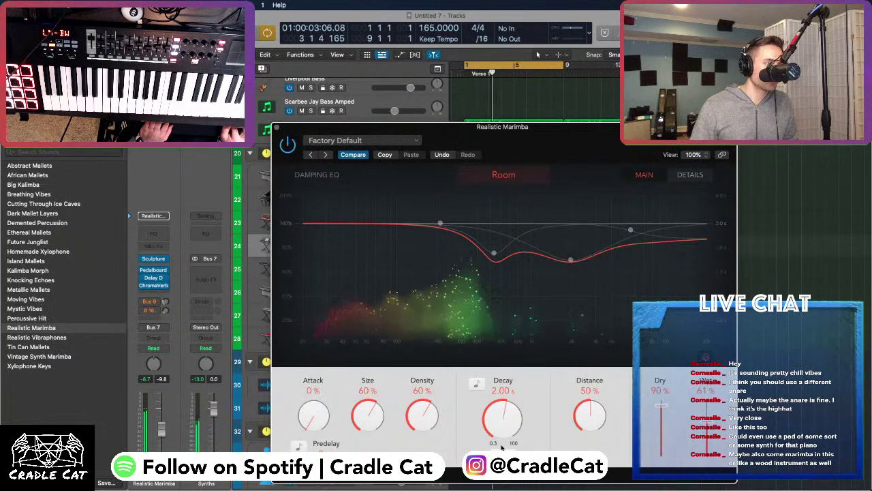
{"action": "left_click_drag", "start_coordinate": [502, 446], "coordinate": [505, 433]}
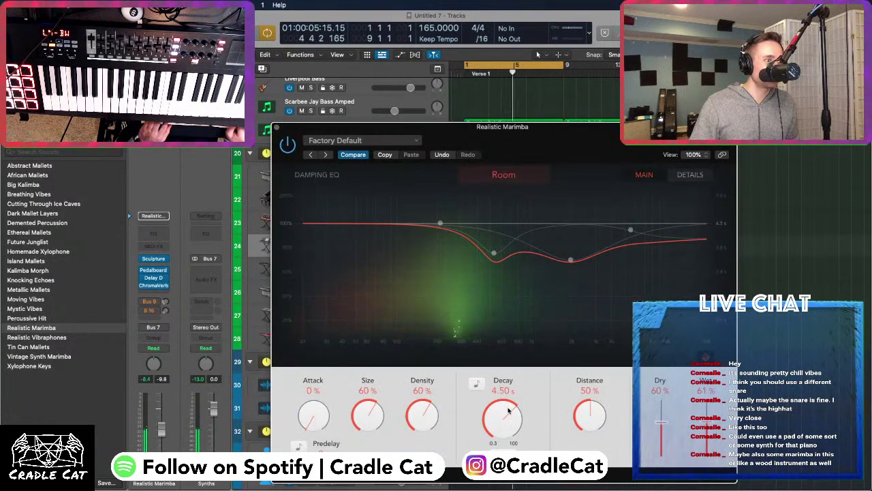
{"action": "left_click_drag", "start_coordinate": [507, 409], "coordinate": [508, 400]}
Set the damping EQ's low band to 47.0 Hz at 0.51x and high band to 5200 Hz at 0.65x, and raise wet to 100%
{"action": "left_click_drag", "start_coordinate": [436, 228], "coordinate": [346, 289]}
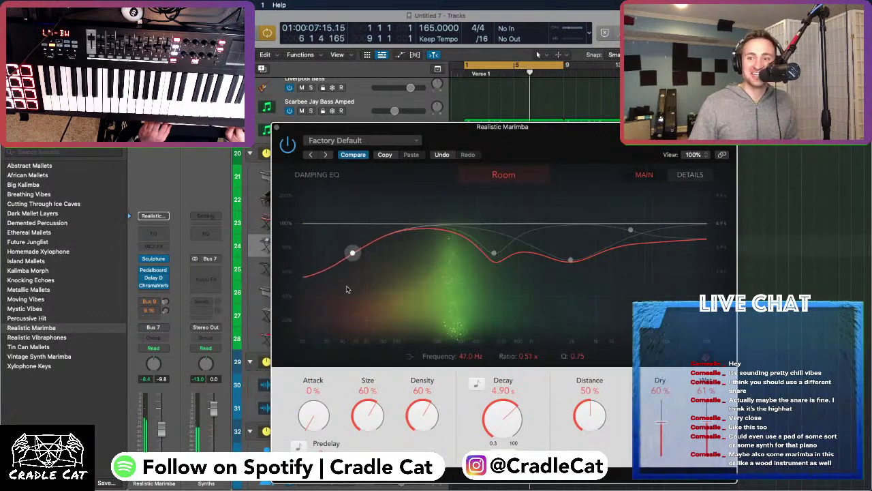
{"action": "mouse_move", "coordinate": [630, 230]}
{"action": "left_mouse_down"}
{"action": "mouse_move", "coordinate": [625, 245]}
{"action": "mouse_move", "coordinate": [652, 266]}
{"action": "mouse_move", "coordinate": [634, 238]}
{"action": "left_mouse_up"}
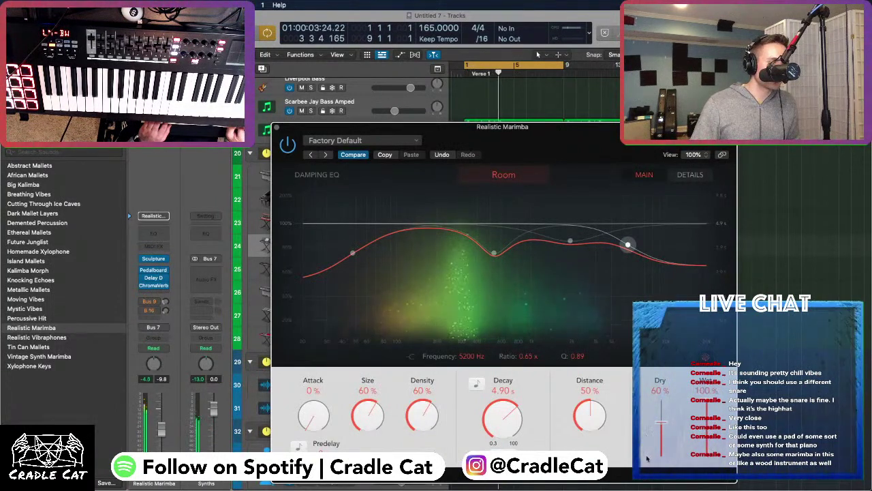
Insert a stereo Channel EQ below ChromaVerb in the Realistic Marimba effect chain
{"action": "left_click", "coordinate": [688, 175]}
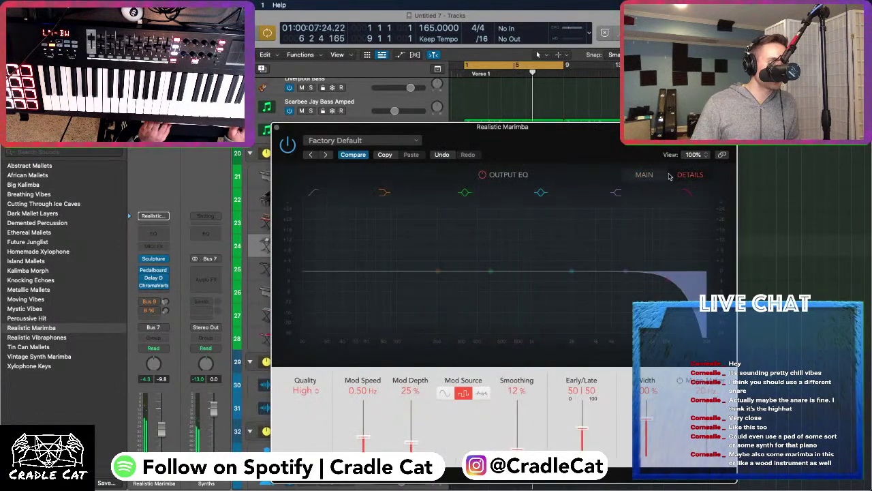
{"action": "left_click", "coordinate": [644, 175]}
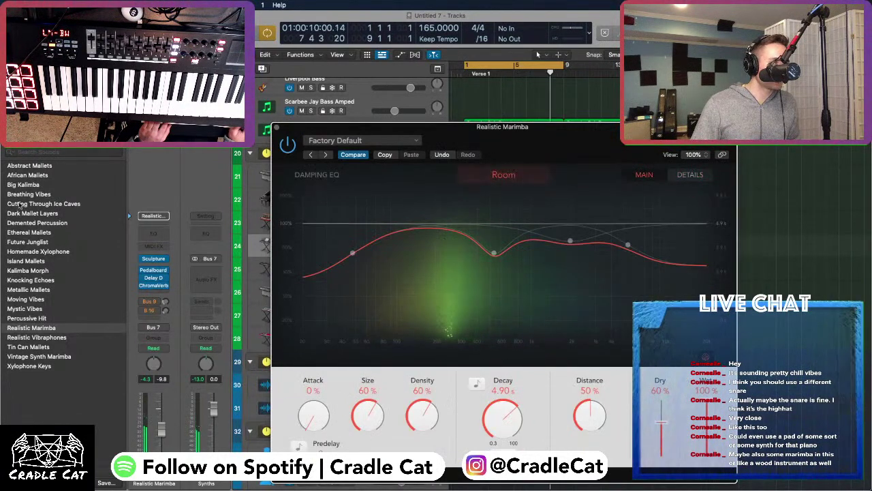
{"action": "left_click", "coordinate": [148, 301]}
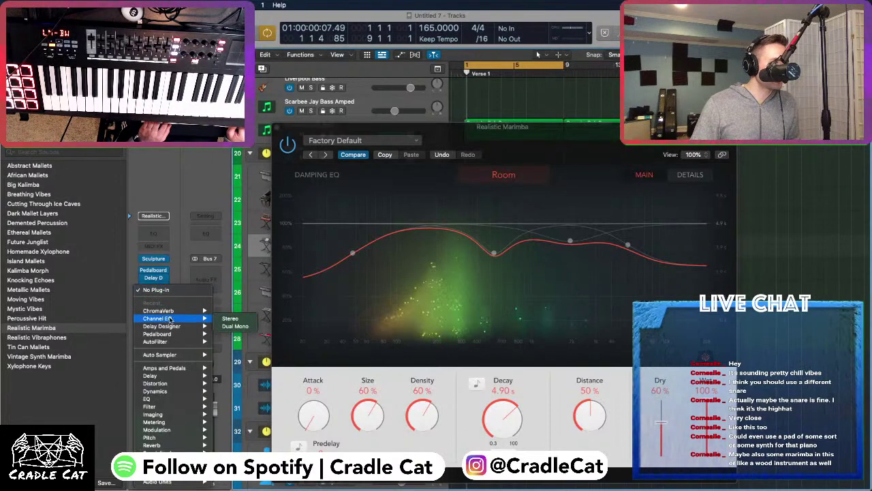
{"action": "left_click", "coordinate": [235, 320]}
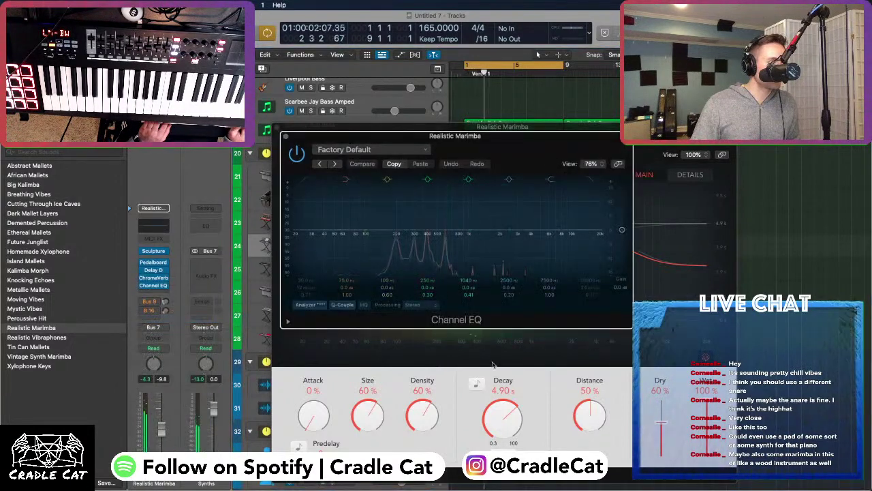
Set ChromaVerb's decay to 3.30 s, attack to 11%, dry to 59% and wet to 38%, and close the reverb
{"action": "left_click_drag", "start_coordinate": [501, 411], "coordinate": [504, 390]}
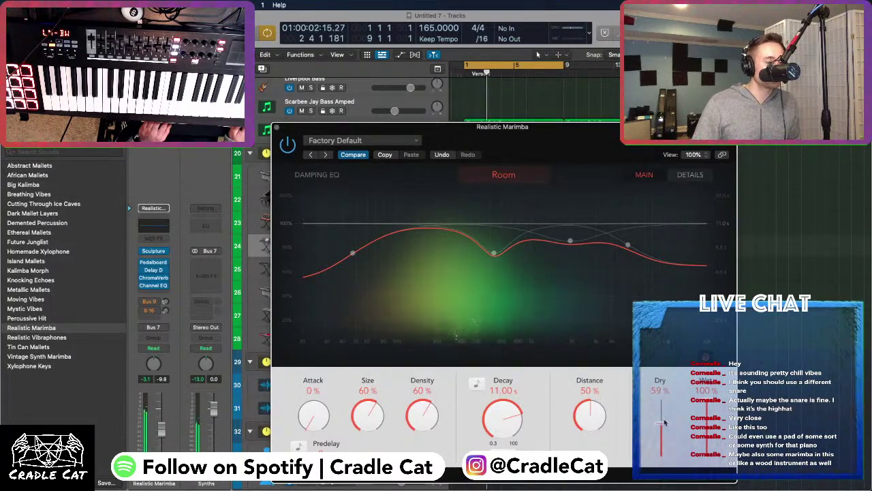
{"action": "left_click_drag", "start_coordinate": [664, 423], "coordinate": [664, 443]}
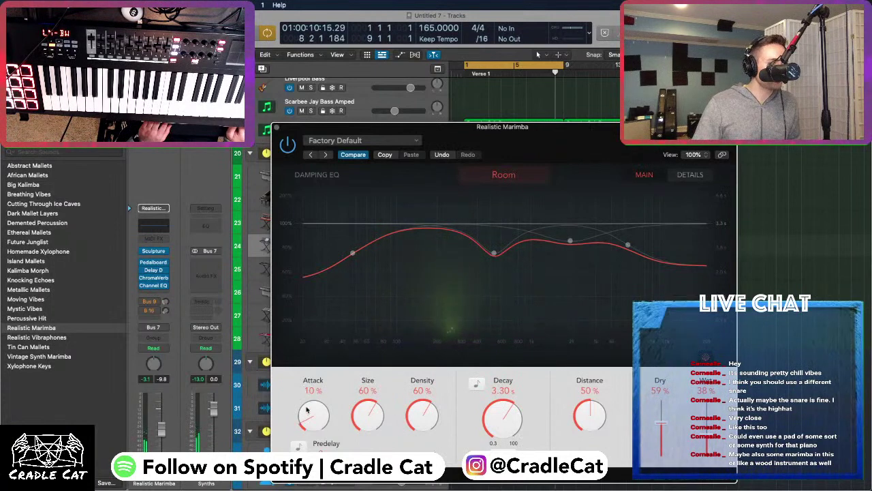
{"action": "scroll", "coordinate": [306, 409], "scroll_direction": "up", "scroll_amount": 1}
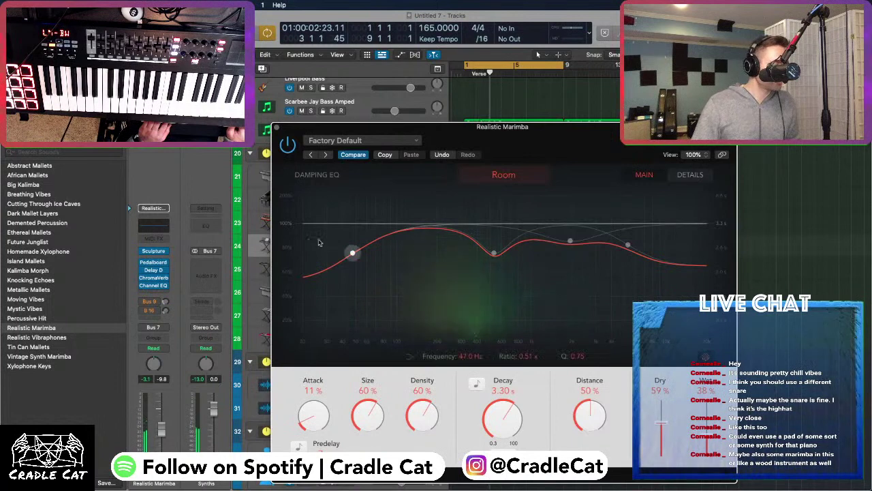
{"action": "left_click", "coordinate": [277, 128]}
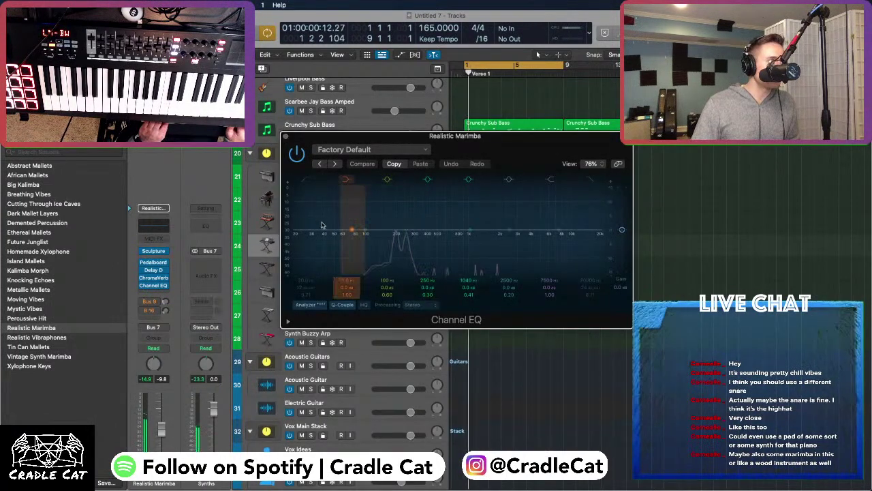
Enable the low cut in the marimba's Channel EQ and cut 298 Hz by 5.3 dB with a Q of 0.51
{"action": "left_click", "coordinate": [297, 277]}
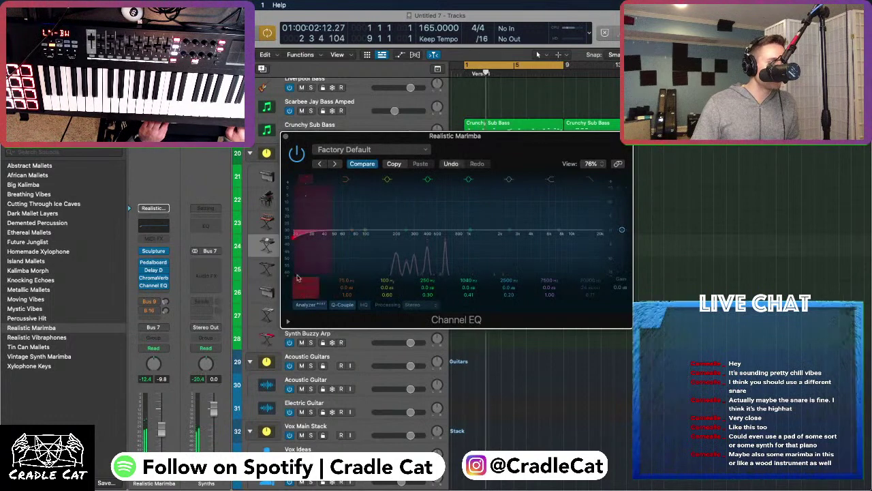
{"action": "left_click_drag", "start_coordinate": [367, 231], "coordinate": [421, 244]}
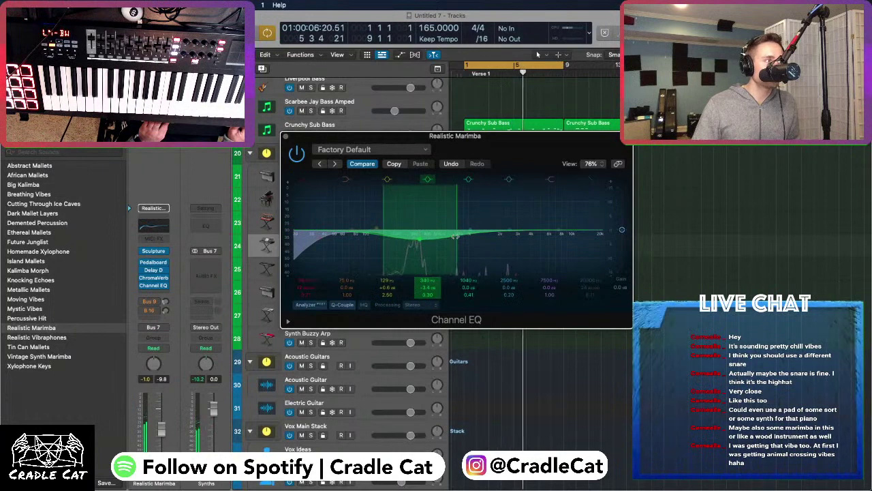
{"action": "left_click_drag", "start_coordinate": [455, 236], "coordinate": [411, 249]}
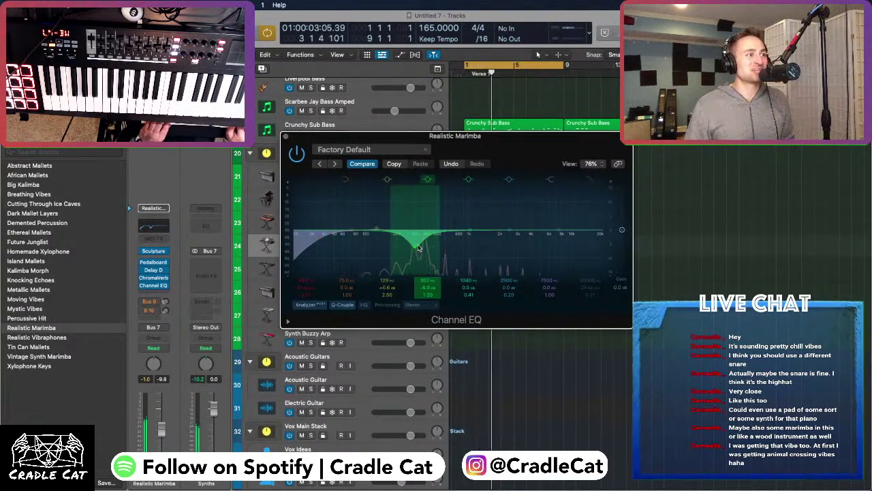
{"action": "left_click_drag", "start_coordinate": [434, 247], "coordinate": [417, 244]}
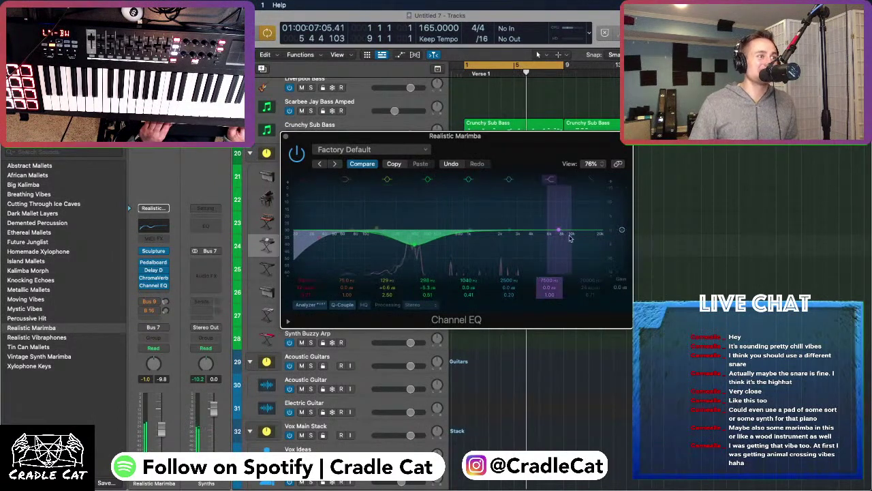
Cut 2400 Hz by 2.6 dB and boost the high shelf at 5800 Hz in the marimba's Channel EQ, and close it
{"action": "left_click_drag", "start_coordinate": [557, 232], "coordinate": [511, 239]}
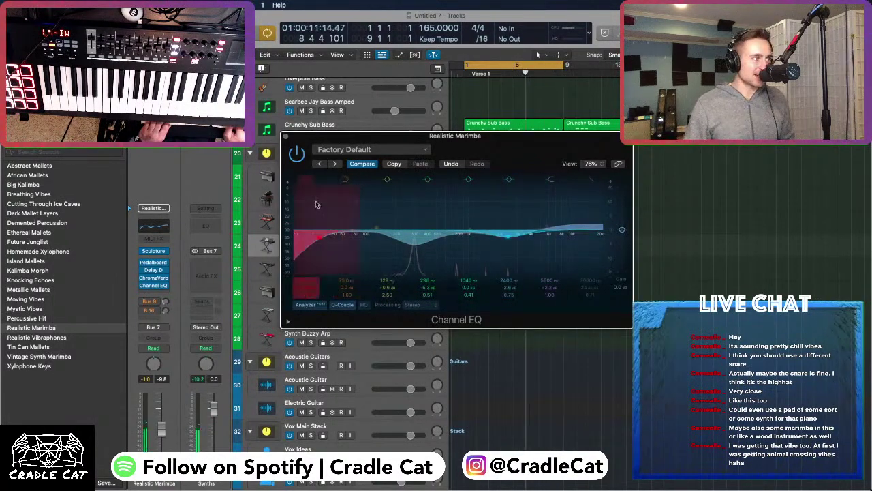
{"action": "left_click", "coordinate": [285, 137]}
Reroute the marimba's first send from Bus 9 to Bus 28 (Crystal) in the FX Stack
{"action": "left_click", "coordinate": [150, 301]}
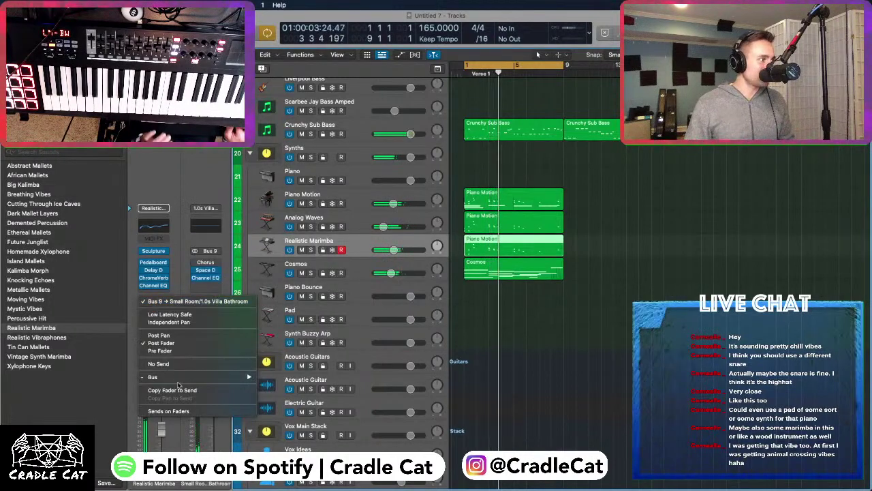
{"action": "mouse_move", "coordinate": [177, 377]}
{"action": "mouse_move", "coordinate": [286, 254]}
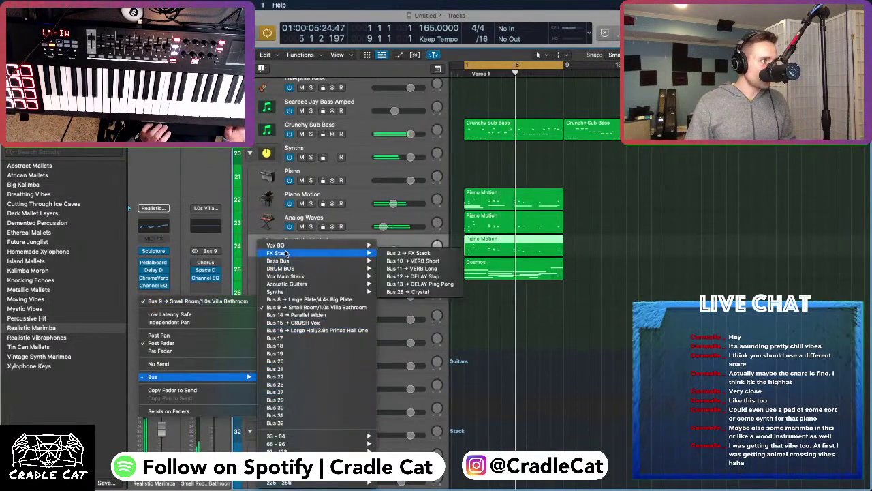
{"action": "left_click", "coordinate": [419, 283]}
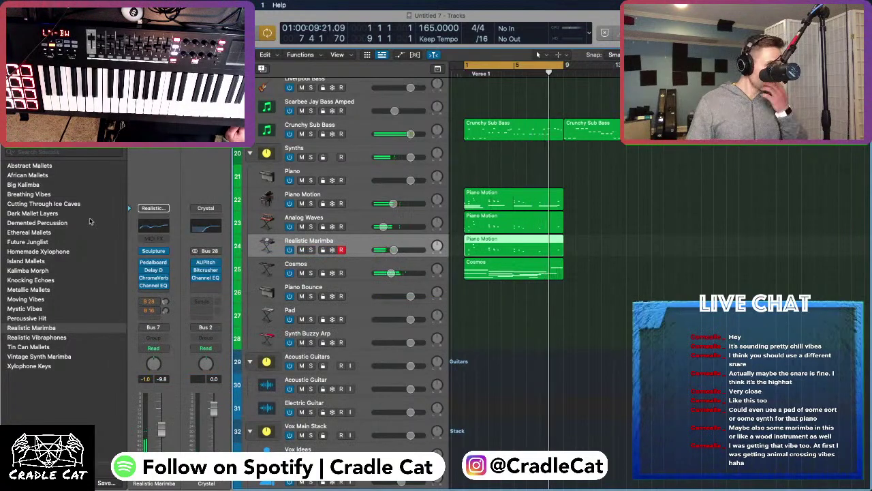
{"action": "left_click", "coordinate": [148, 310]}
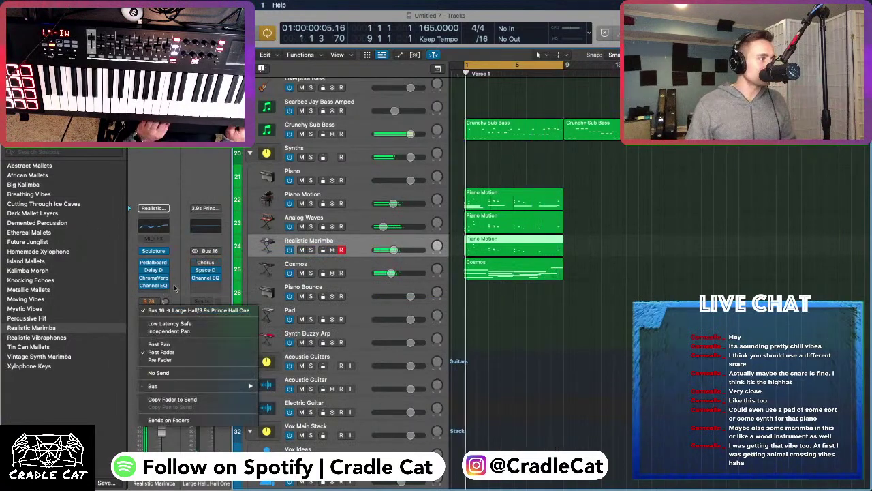
{"action": "left_click", "coordinate": [175, 289]}
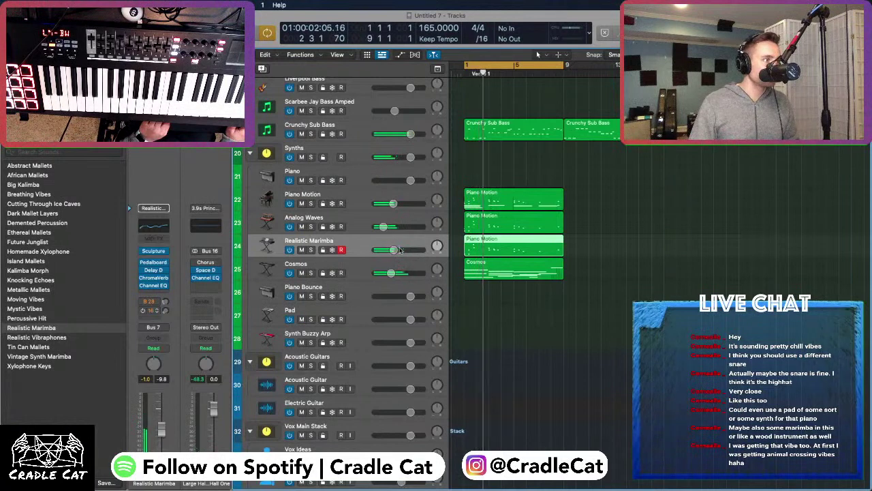
Rename the Realistic Marimba track as Marimba Verb
{"action": "double_click", "coordinate": [350, 244]}
{"action": "type", "text": "Mari"}
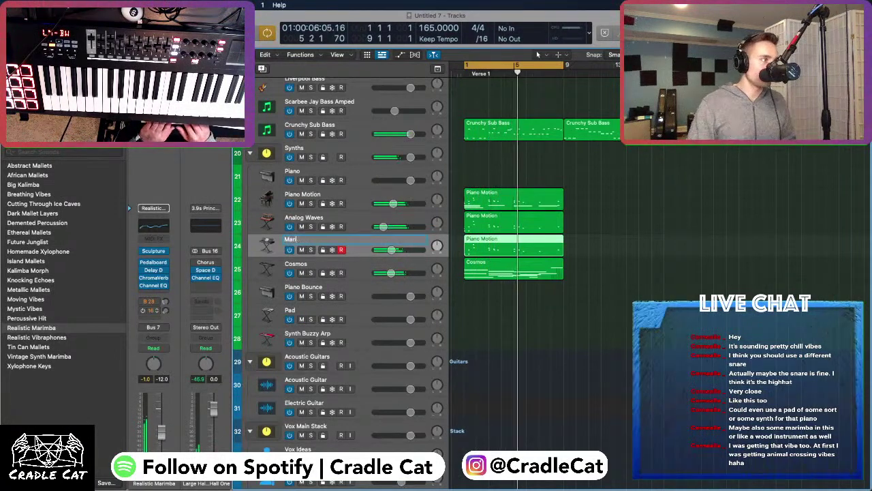
{"action": "type", "text": "mba Ver"}
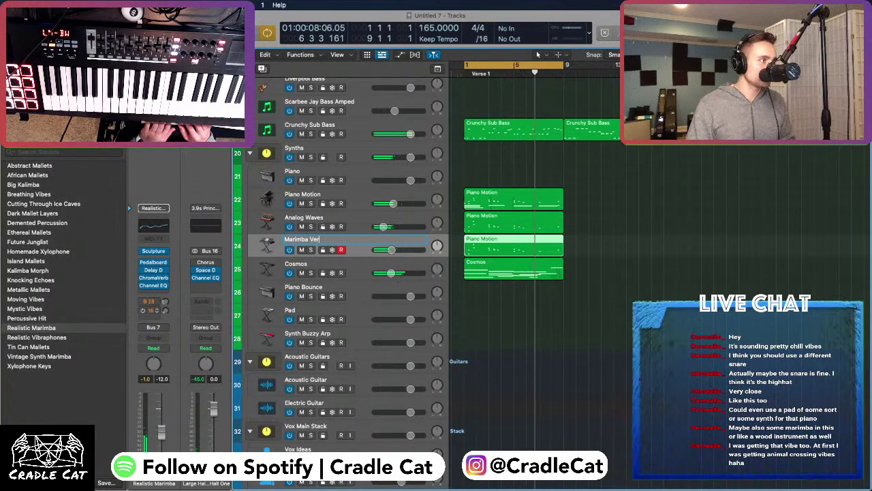
{"action": "type", "text": "b"}
{"action": "left_click", "coordinate": [361, 218]}
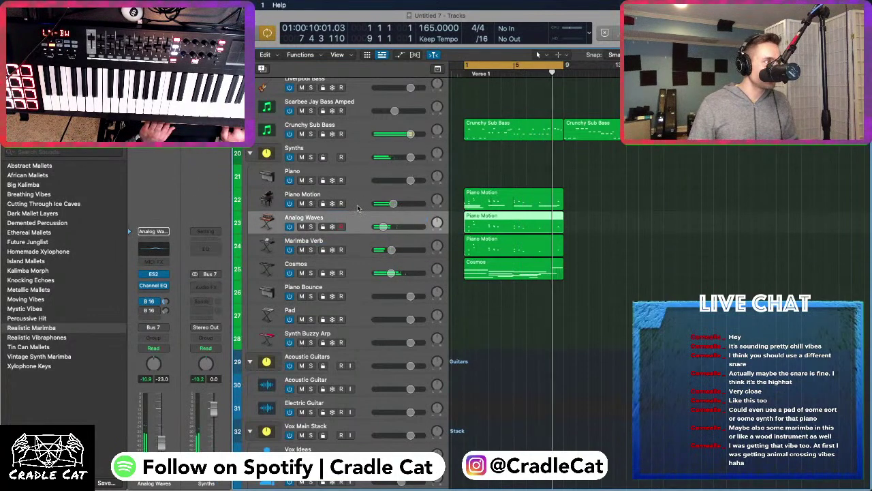
Rename the Cosmos track as Cosmos Pad and deselect its region
{"action": "double_click", "coordinate": [369, 265]}
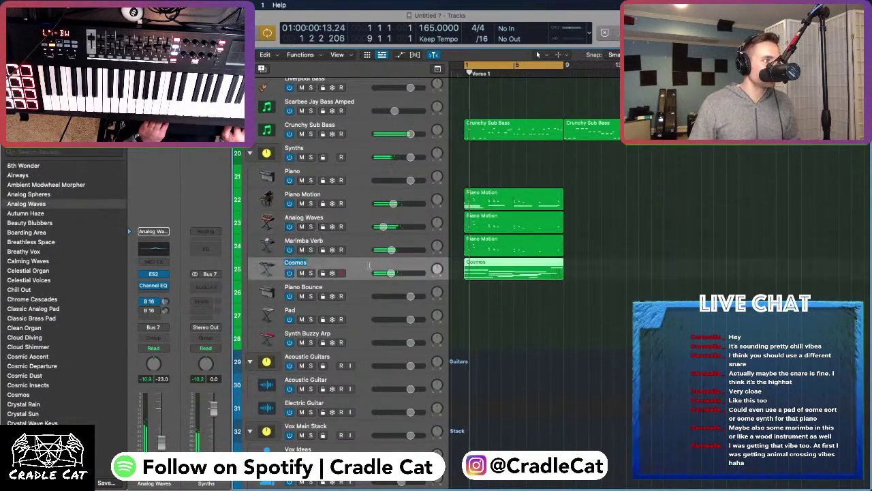
{"action": "type", "text": "Cosmos Pad"}
{"action": "key", "text": "Return"}
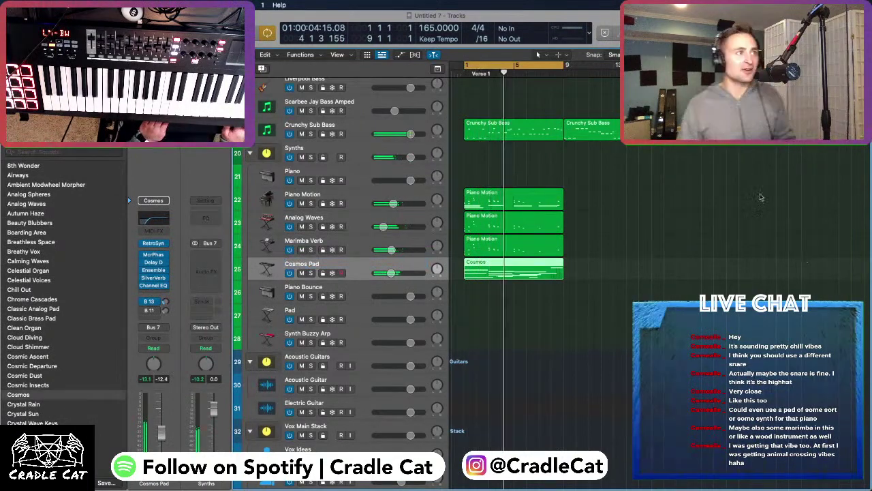
{"action": "left_click", "coordinate": [680, 187]}
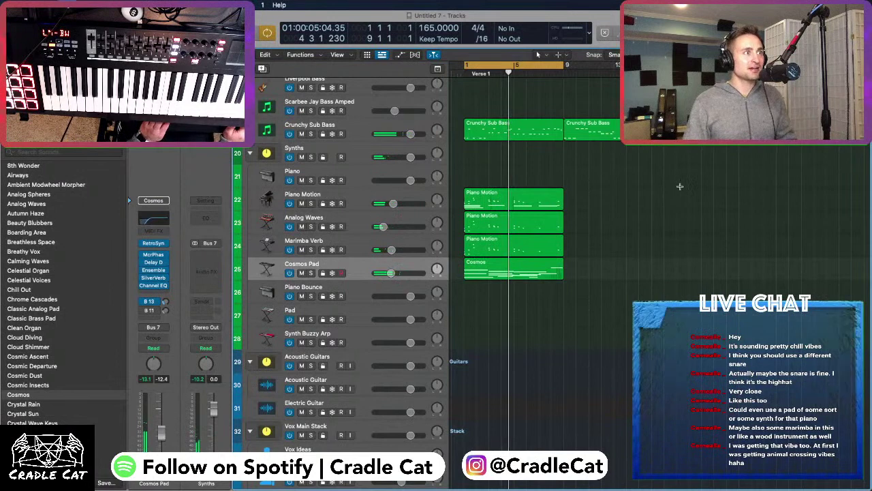
Start saving the project under a new name and look through the Cradle Cat Music folder for a destination
{"action": "key", "text": "super+s"}
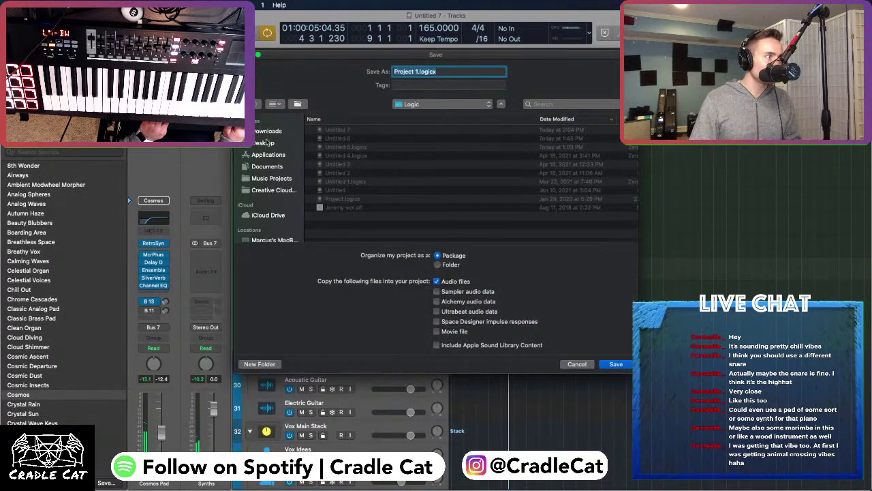
{"action": "left_click", "coordinate": [458, 106]}
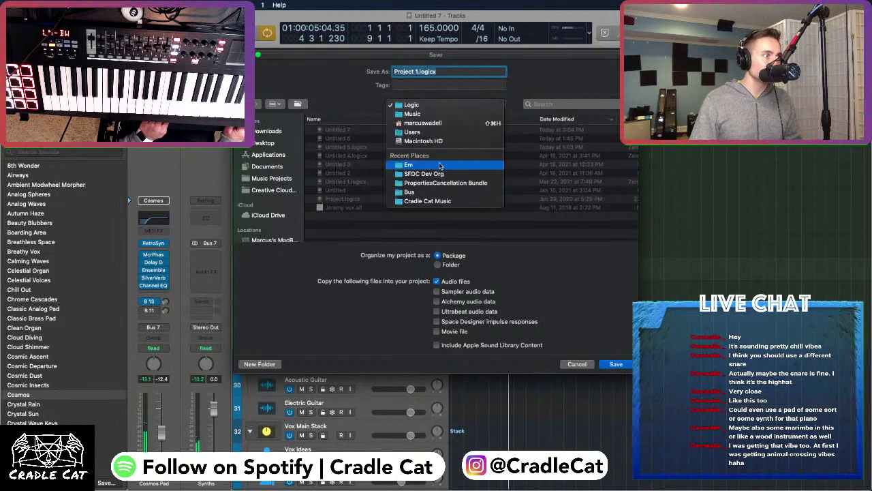
{"action": "left_click", "coordinate": [414, 200]}
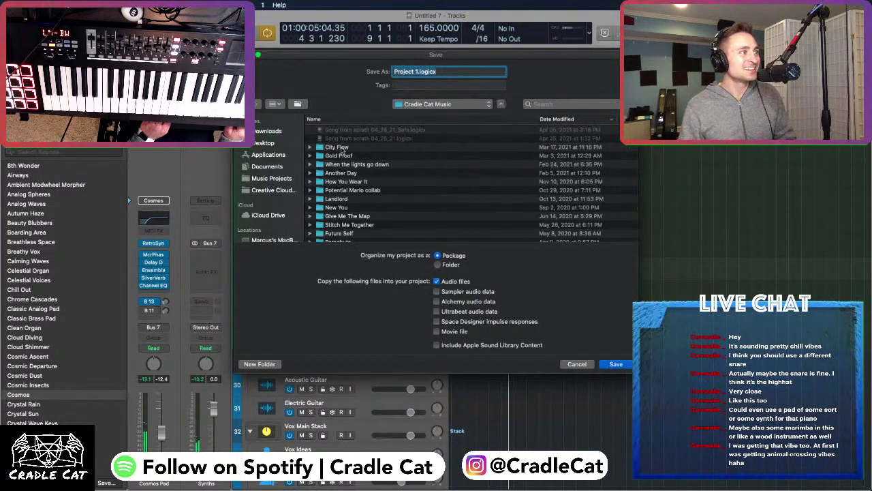
{"action": "scroll", "coordinate": [342, 150], "scroll_direction": "down", "scroll_amount": 1}
{"action": "scroll", "coordinate": [343, 149], "scroll_direction": "down", "scroll_amount": 5}
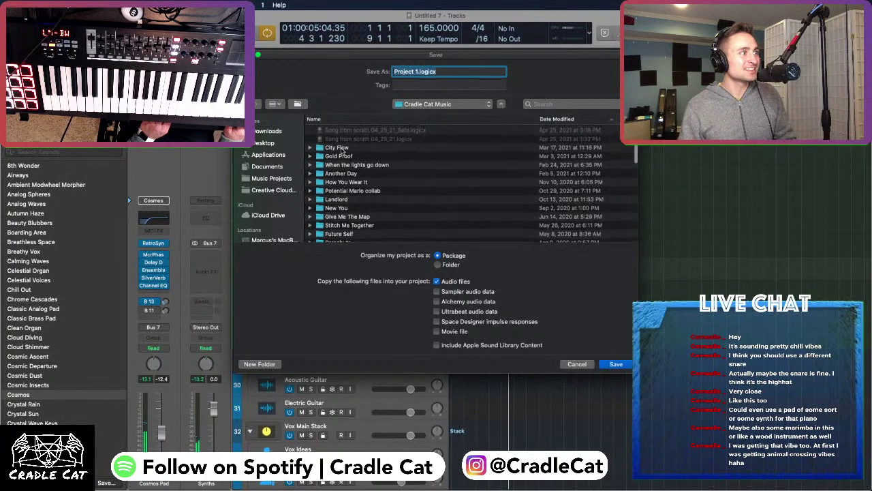
{"action": "scroll", "coordinate": [349, 182], "scroll_direction": "down", "scroll_amount": 5}
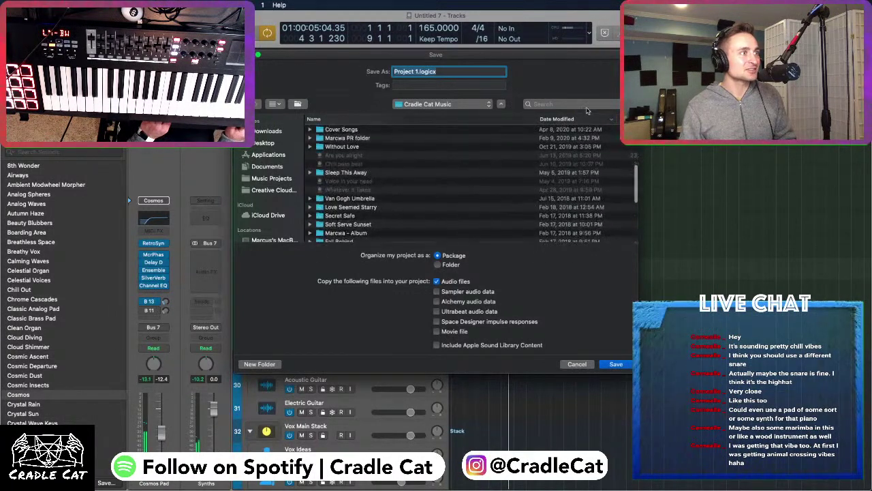
Search the Mac for a save folder using the terms "songs" and "stock"
{"action": "left_click", "coordinate": [545, 104]}
{"action": "type", "text": "songs"}
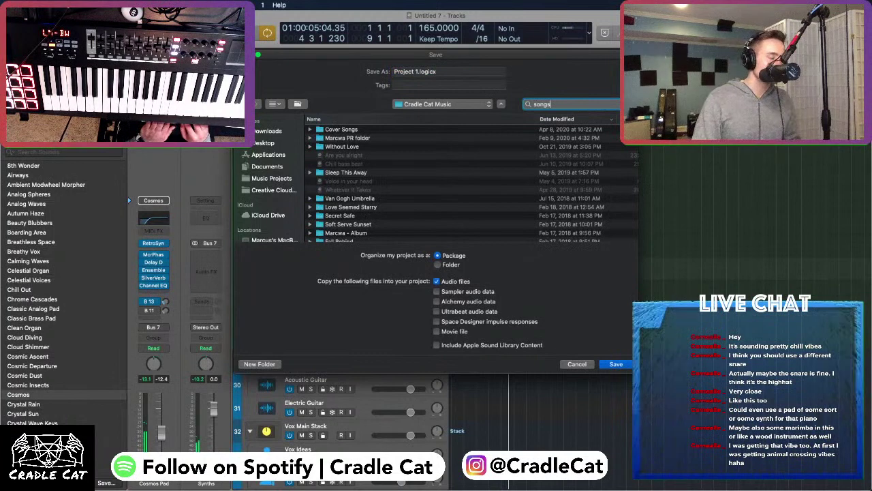
{"action": "key", "text": "Down"}
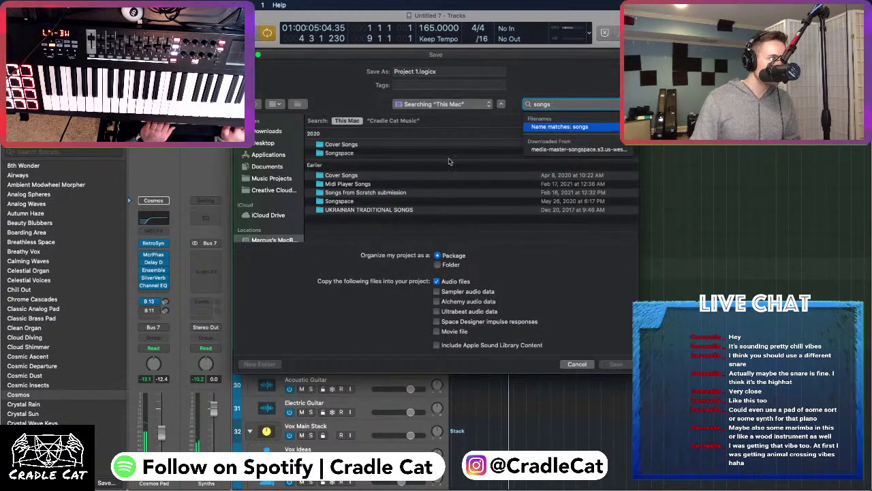
{"action": "double_click", "coordinate": [542, 104]}
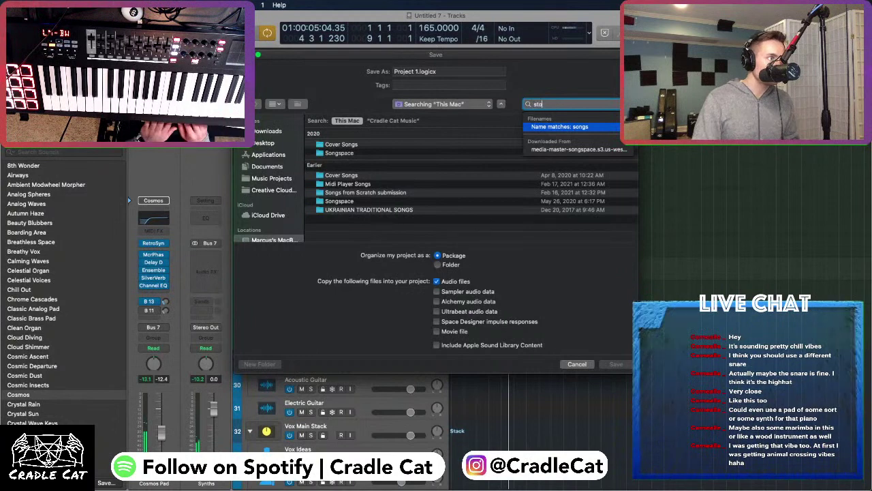
{"action": "type", "text": "stock"}
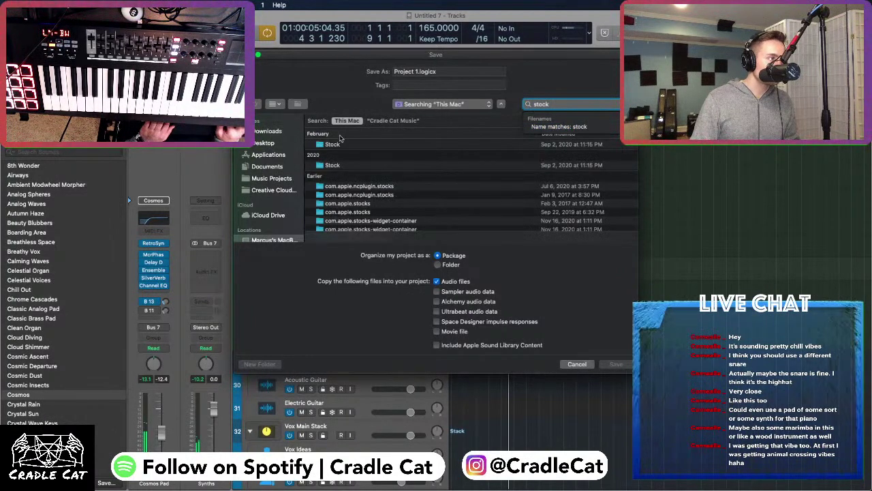
Choose the Song from Scratch Sundays folder, inside Music Projects, Songwriter, Stock, as the save destination, sorting the Songwriter folders by name
{"action": "left_click", "coordinate": [269, 178]}
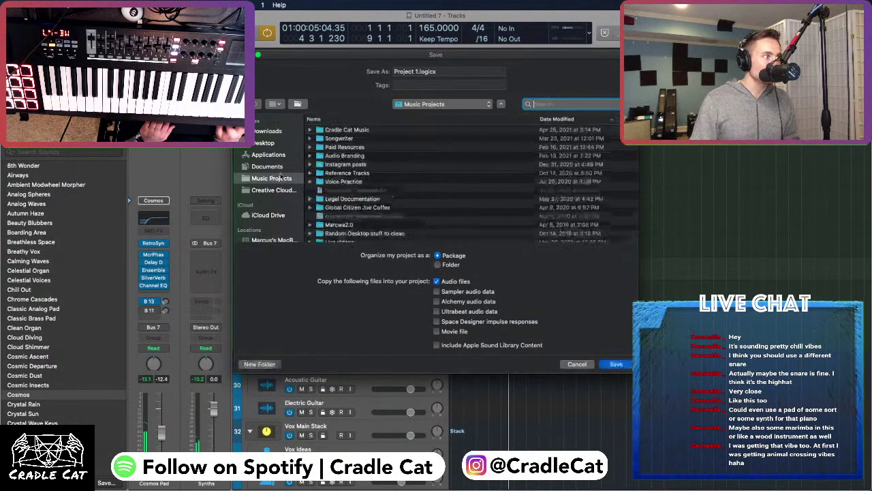
{"action": "double_click", "coordinate": [339, 138]}
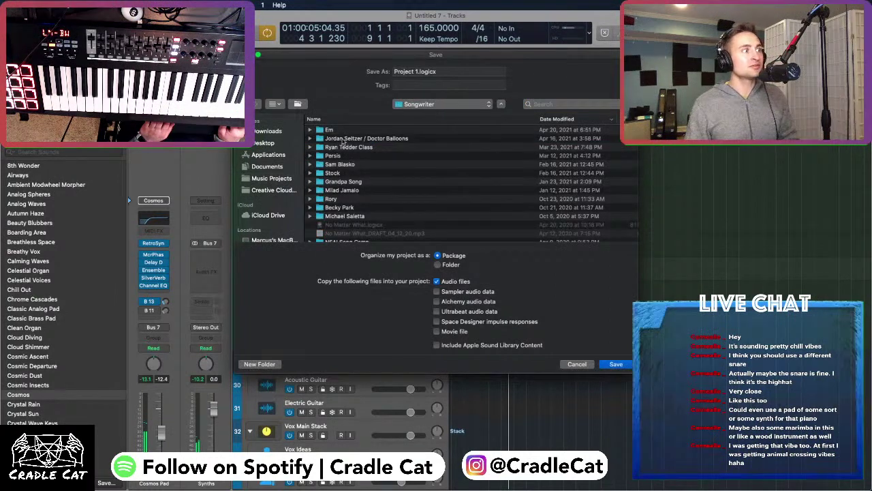
{"action": "scroll", "coordinate": [335, 157], "scroll_direction": "down", "scroll_amount": 5}
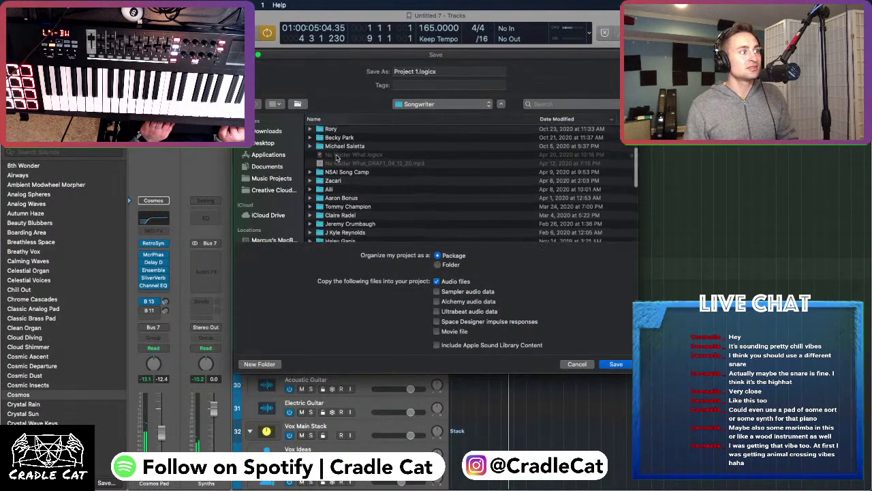
{"action": "left_click", "coordinate": [328, 118]}
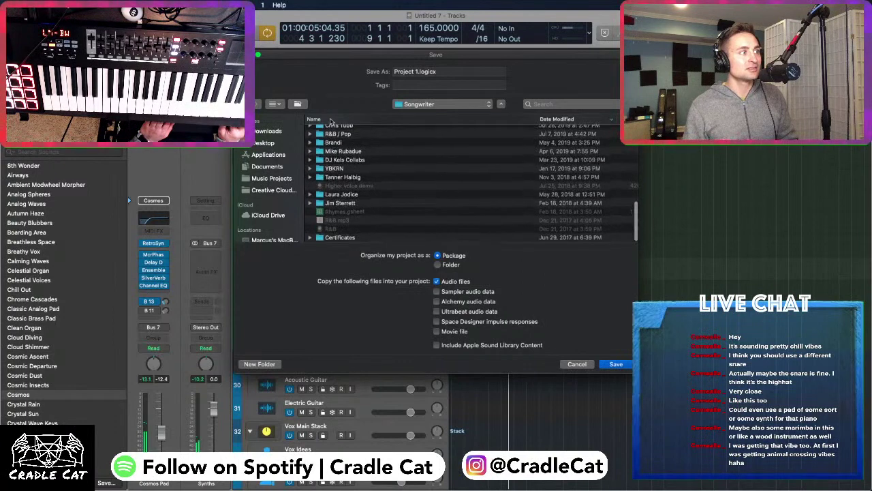
{"action": "left_click", "coordinate": [317, 120]}
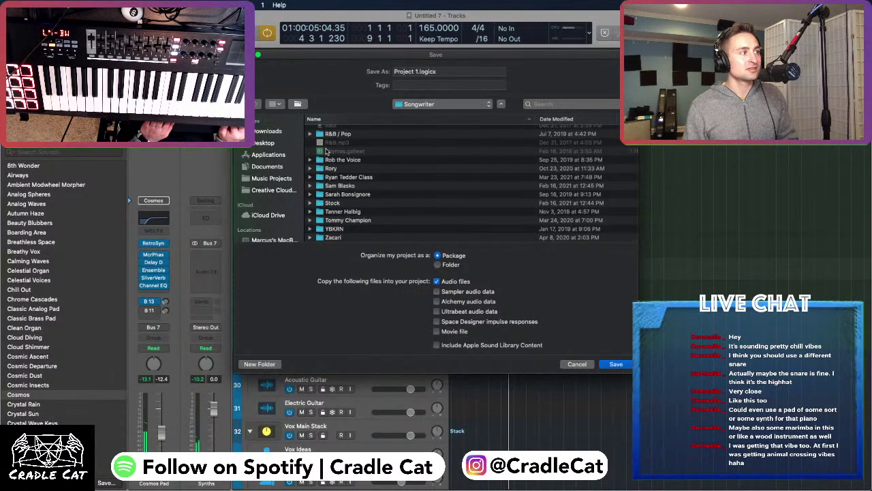
{"action": "scroll", "coordinate": [326, 152], "scroll_direction": "up", "scroll_amount": 5}
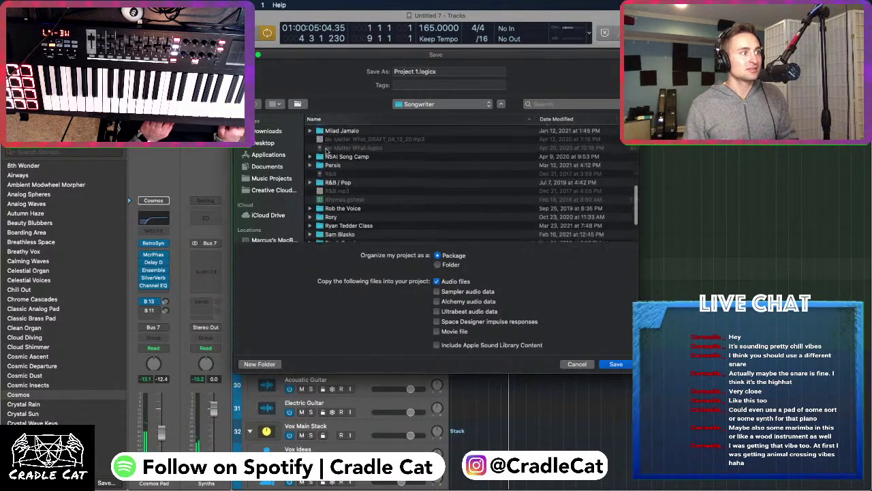
{"action": "scroll", "coordinate": [325, 151], "scroll_direction": "down", "scroll_amount": 5}
{"action": "double_click", "coordinate": [372, 201]}
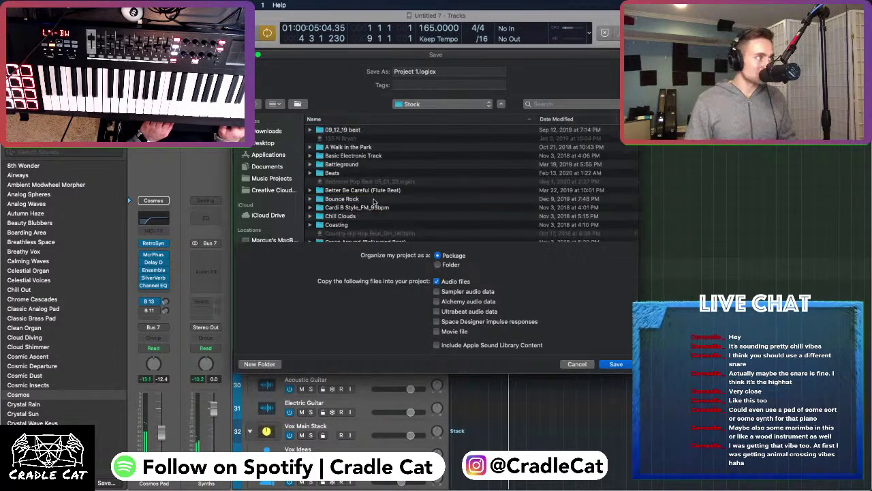
{"action": "scroll", "coordinate": [367, 194], "scroll_direction": "down", "scroll_amount": 3}
{"action": "scroll", "coordinate": [344, 170], "scroll_direction": "up", "scroll_amount": 3}
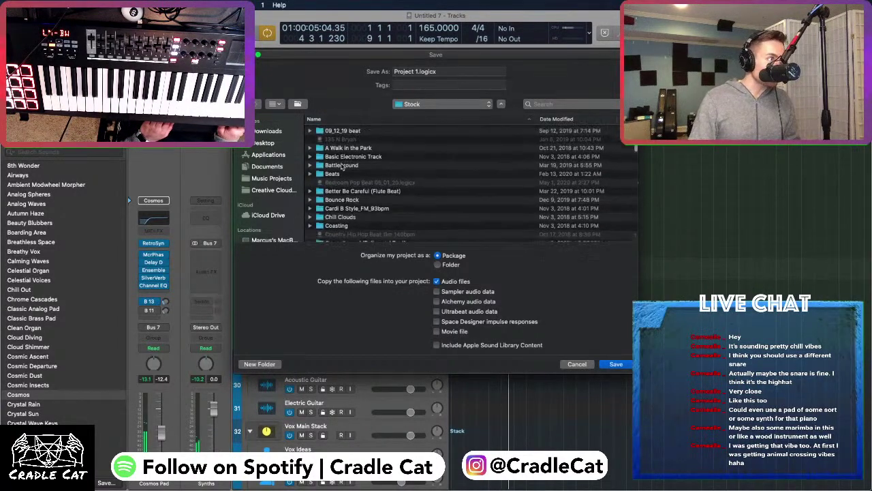
{"action": "scroll", "coordinate": [342, 166], "scroll_direction": "down", "scroll_amount": 10}
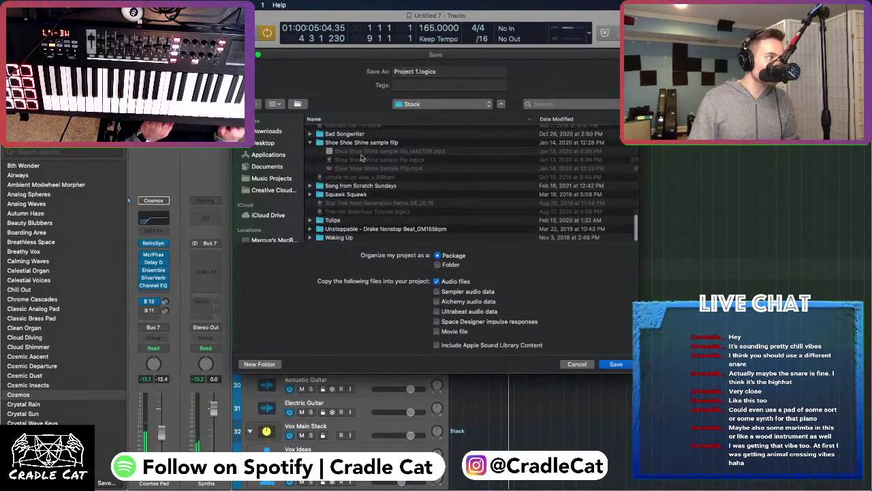
{"action": "double_click", "coordinate": [361, 187]}
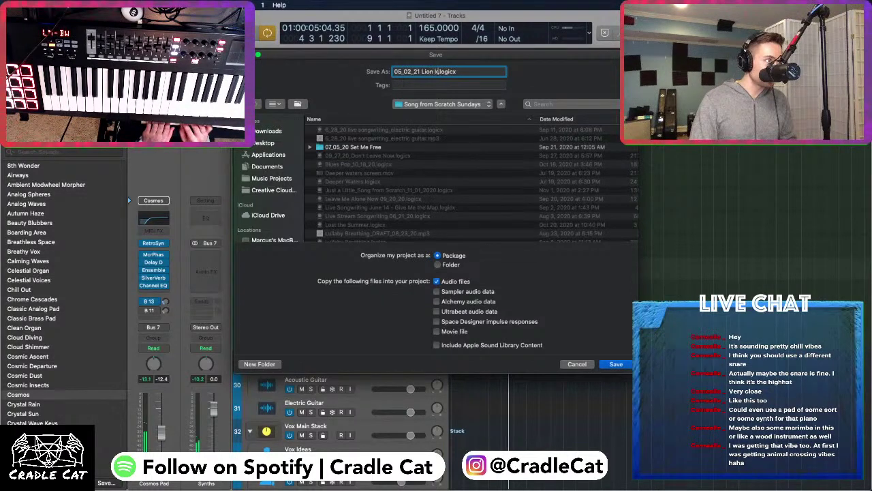
Name the project 05_02_21 Lion king vibes and save it
{"action": "key", "text": "BackSpace"}
{"action": "type", "text": "es"}
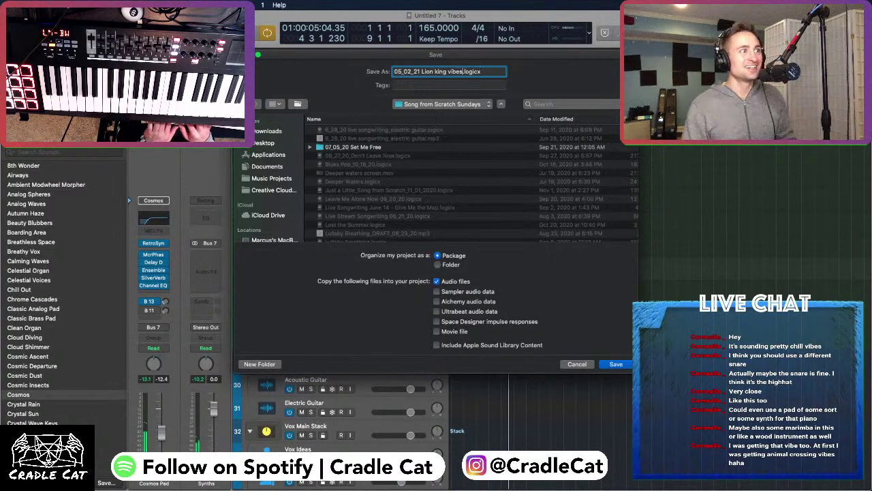
{"action": "key", "text": "Return"}
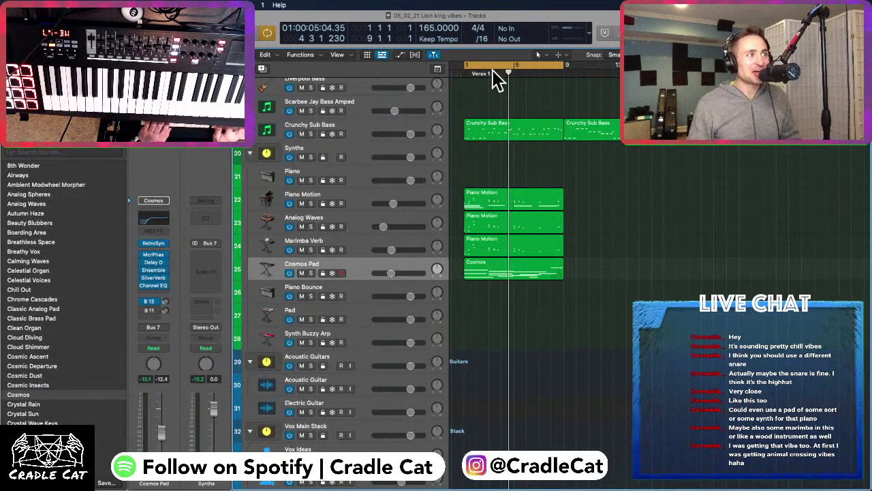
Play the song from the beginning and look over the tracks, from the drum bus down to the effects stack
{"action": "key", "text": "Return"}
{"action": "key", "text": "space"}
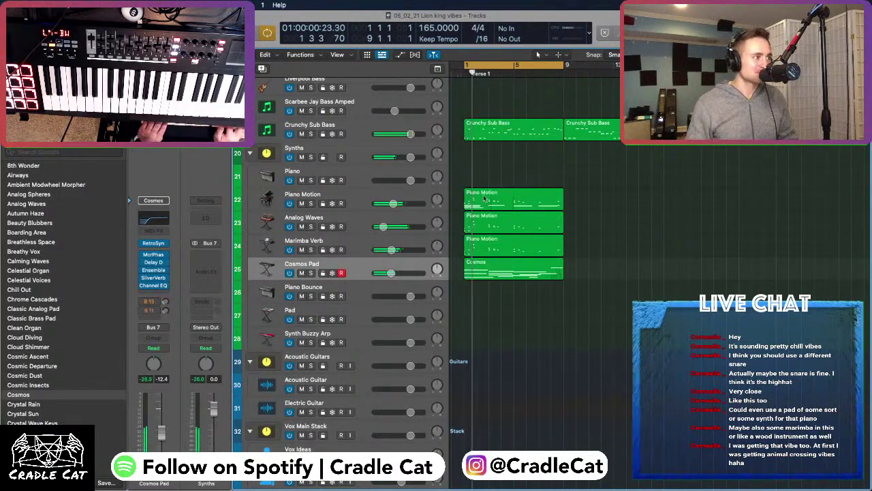
{"action": "key", "text": "super+Up"}
{"action": "scroll", "coordinate": [488, 242], "scroll_direction": "down", "scroll_amount": 2}
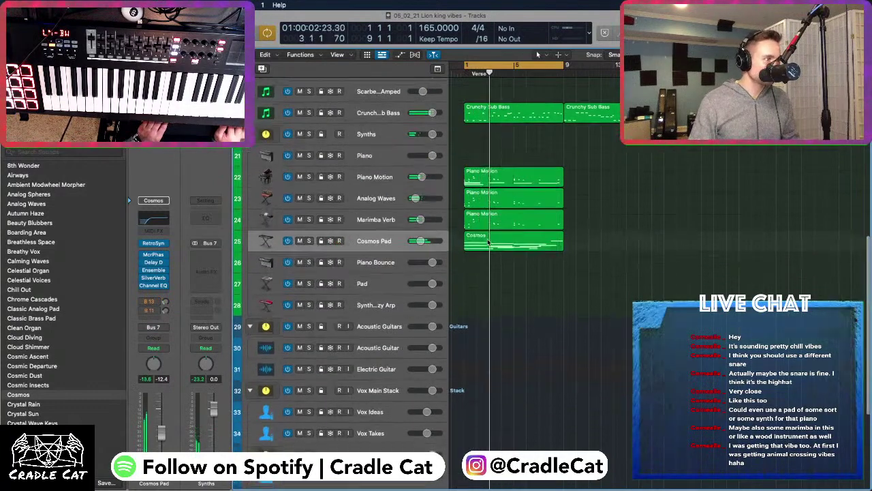
{"action": "key", "text": "super+Left"}
{"action": "scroll", "coordinate": [487, 242], "scroll_direction": "down", "scroll_amount": 5}
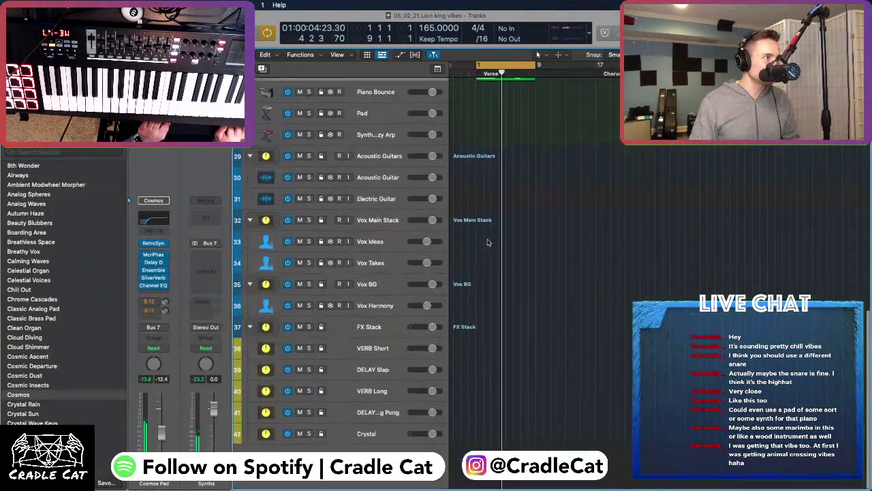
{"action": "scroll", "coordinate": [487, 242], "scroll_direction": "up", "scroll_amount": 10}
{"action": "scroll", "coordinate": [488, 241], "scroll_direction": "up", "scroll_amount": 6}
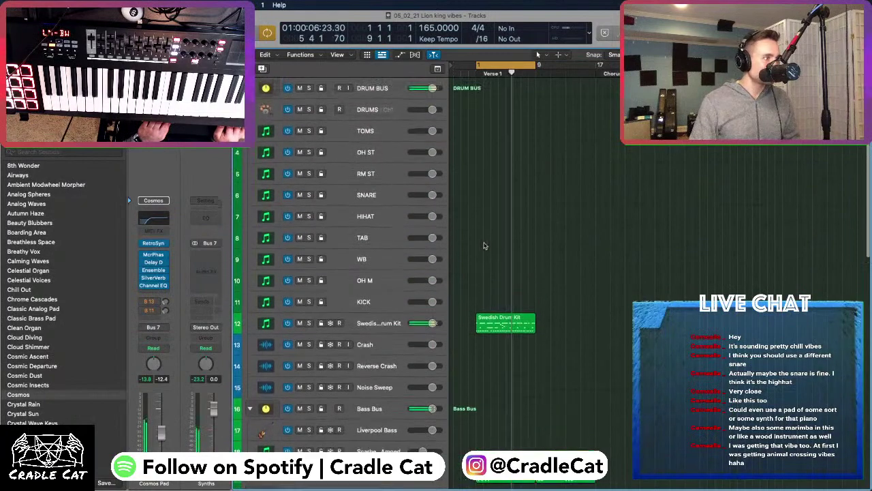
{"action": "scroll", "coordinate": [488, 242], "scroll_direction": "down", "scroll_amount": 5}
{"action": "scroll", "coordinate": [380, 355], "scroll_direction": "down", "scroll_amount": 1}
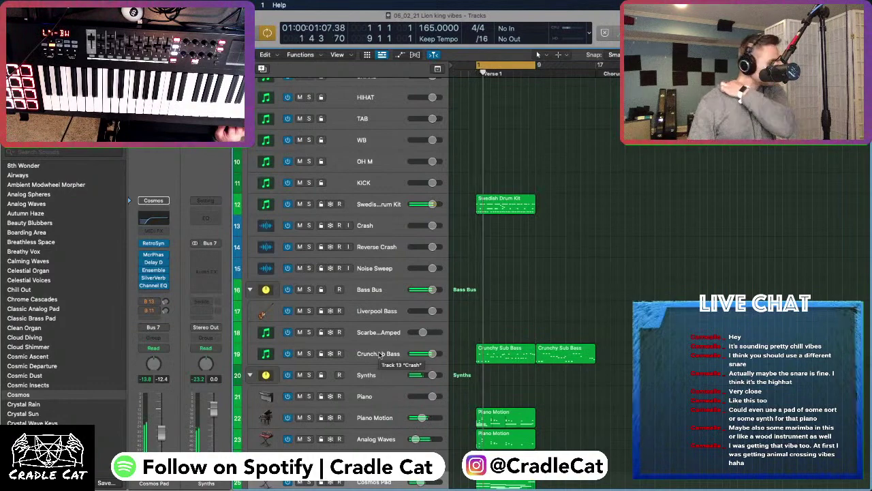
{"action": "scroll", "coordinate": [379, 355], "scroll_direction": "down", "scroll_amount": 7}
{"action": "scroll", "coordinate": [380, 356], "scroll_direction": "down", "scroll_amount": 1}
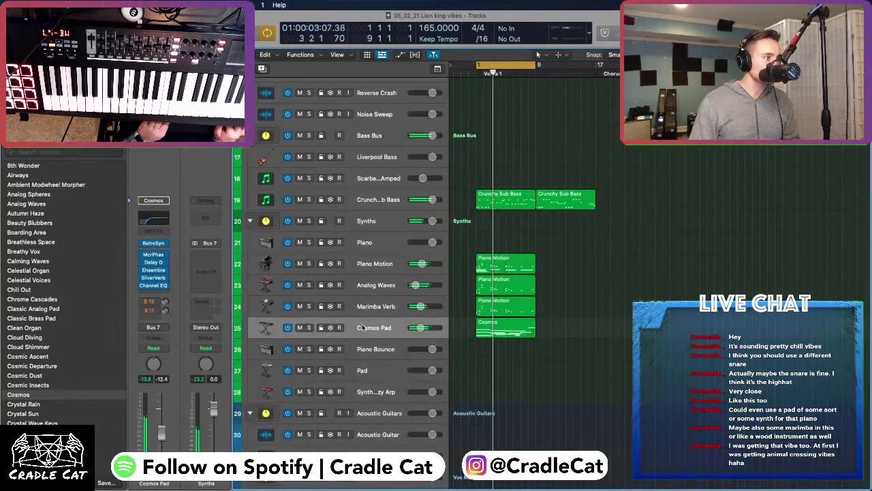
Delete the Synth Buzzy Arp track and select the Pad track above it
{"action": "left_click", "coordinate": [366, 387]}
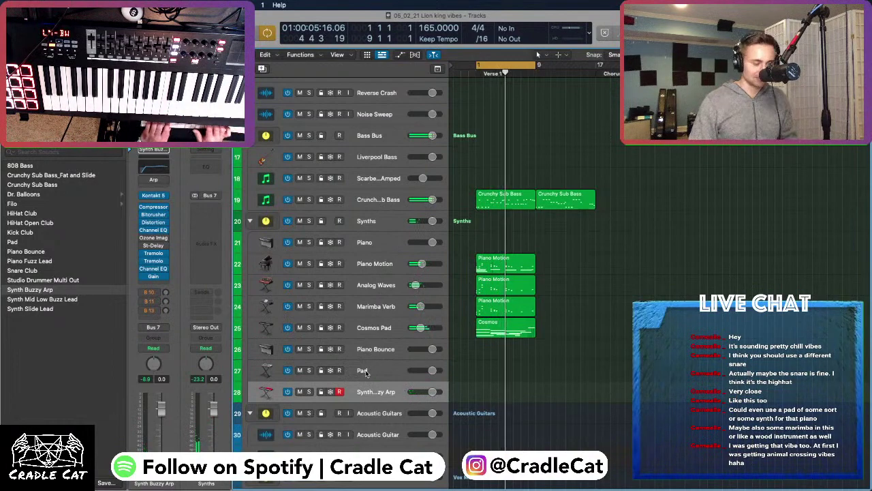
{"action": "key", "text": "super+BackSpace"}
{"action": "left_click", "coordinate": [370, 368]}
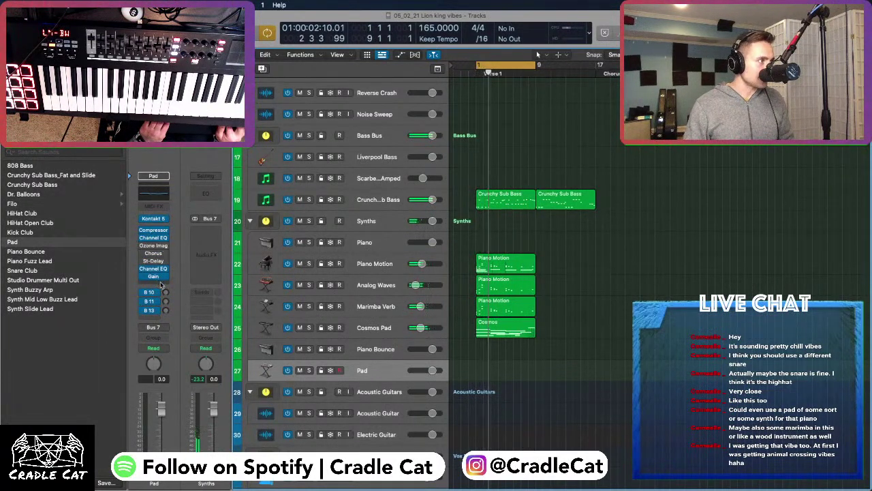
Open the Pad track's Kontakt instrument and examine the Straight Pad's synth controls while playing notes
{"action": "left_click", "coordinate": [155, 221]}
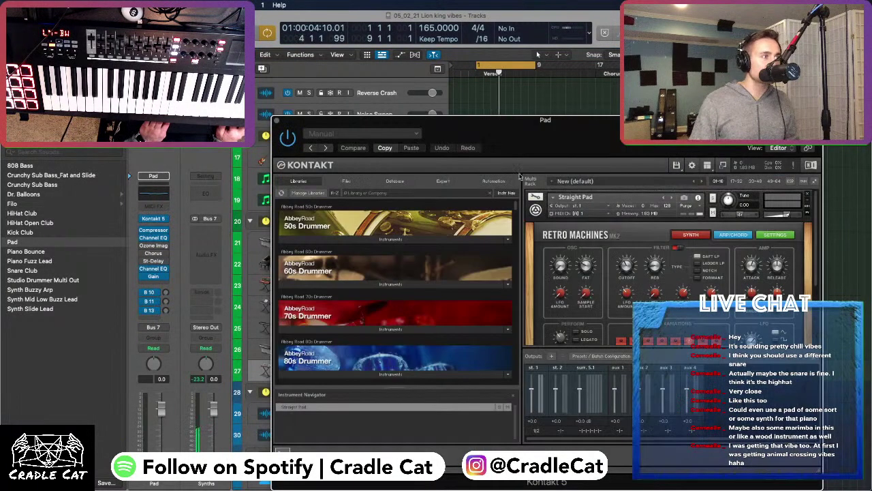
{"action": "left_click_drag", "start_coordinate": [579, 148], "coordinate": [458, 107]}
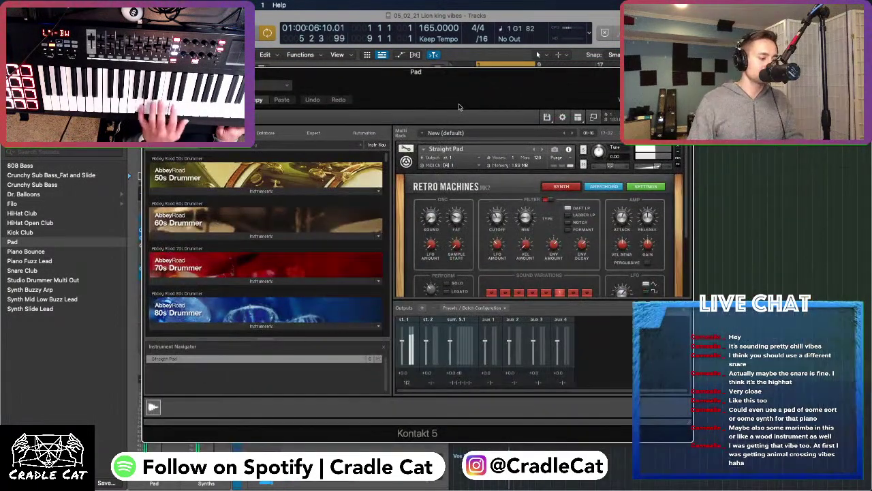
{"action": "scroll", "coordinate": [680, 215], "scroll_direction": "down", "scroll_amount": 3}
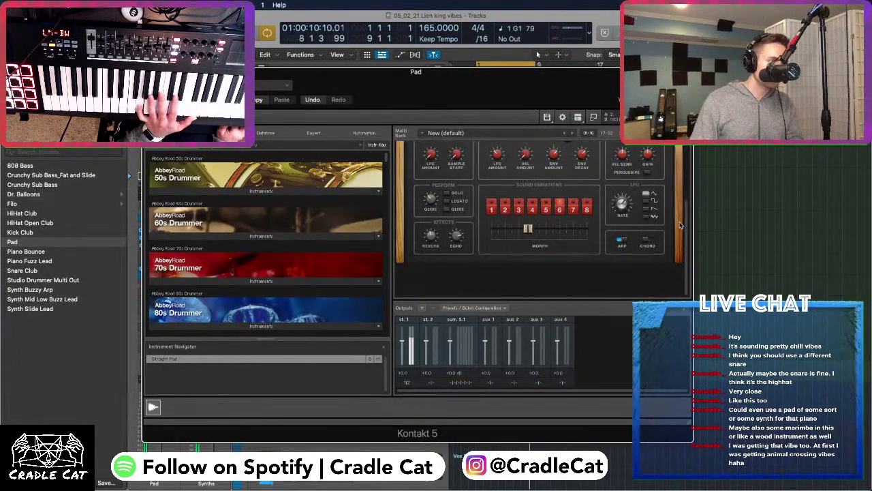
{"action": "scroll", "coordinate": [540, 203], "scroll_direction": "up", "scroll_amount": 5}
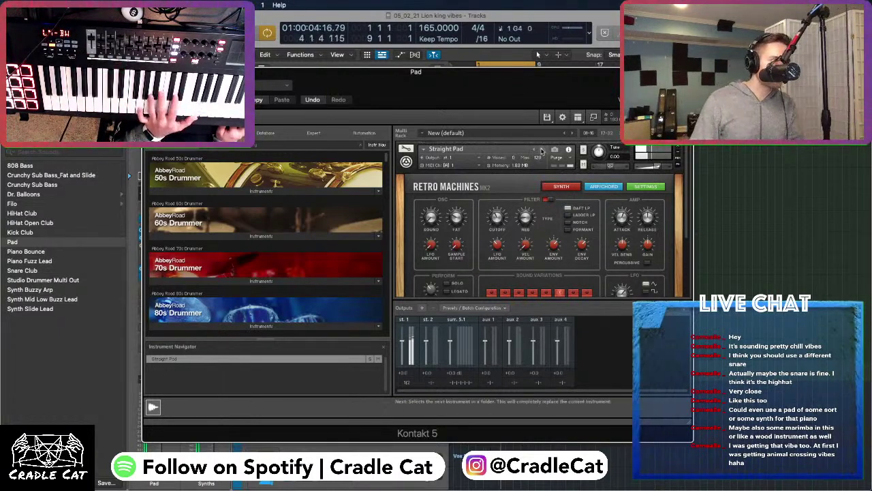
Step the Straight Pad patch forward through Sub Bass 1 and Sub Bass 2, and remove the instrument from the Kontakt rack
{"action": "left_click", "coordinate": [542, 149]}
{"action": "left_click", "coordinate": [542, 149]}
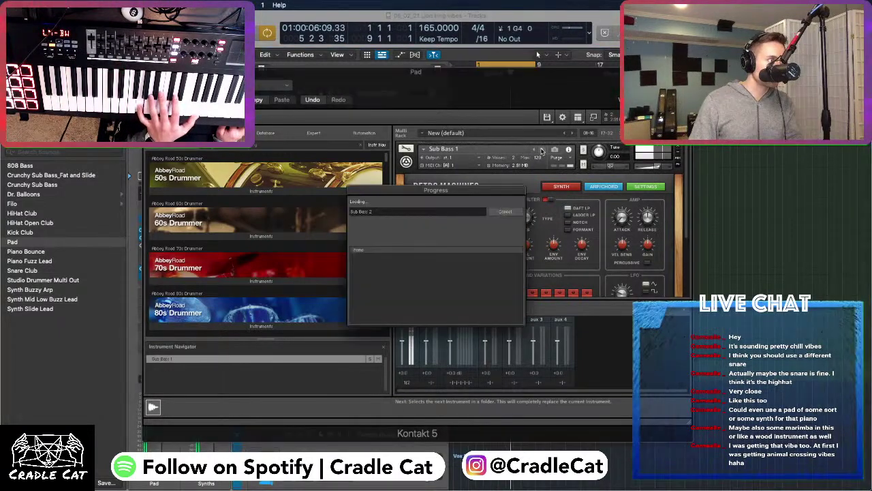
{"action": "scroll", "coordinate": [254, 216], "scroll_direction": "down", "scroll_amount": 5}
{"action": "key", "text": "Delete"}
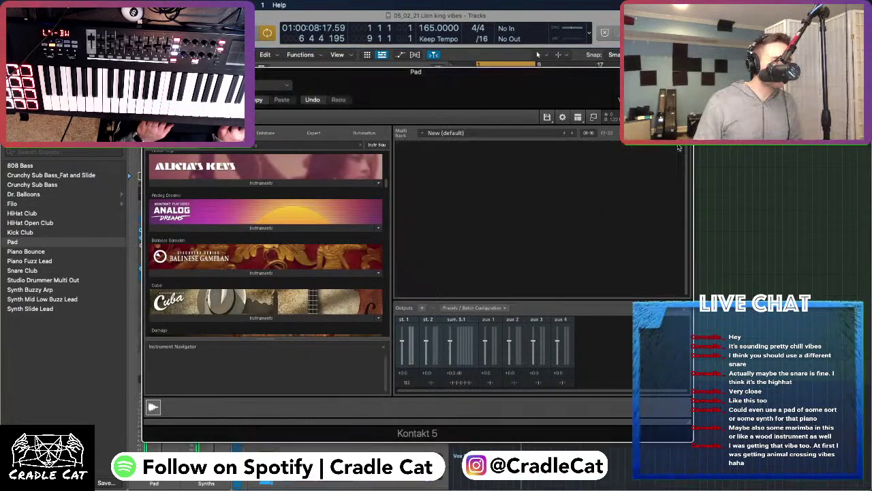
Load Innocent Lead from the Analog Machines folder of the Retro Machines Mk2 library into Kontakt, and look over its controls while playing notes
{"action": "scroll", "coordinate": [239, 224], "scroll_direction": "down", "scroll_amount": 5}
{"action": "scroll", "coordinate": [218, 232], "scroll_direction": "up", "scroll_amount": 15}
{"action": "scroll", "coordinate": [218, 232], "scroll_direction": "down", "scroll_amount": 8}
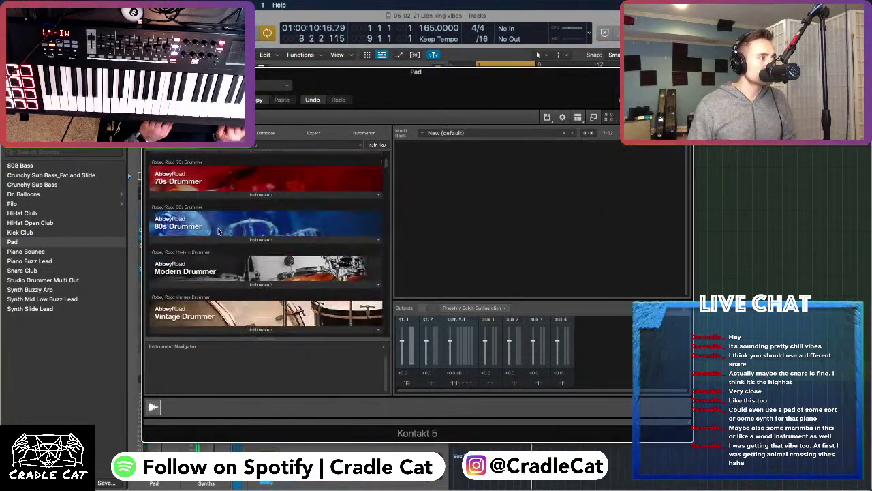
{"action": "scroll", "coordinate": [219, 231], "scroll_direction": "down", "scroll_amount": 2}
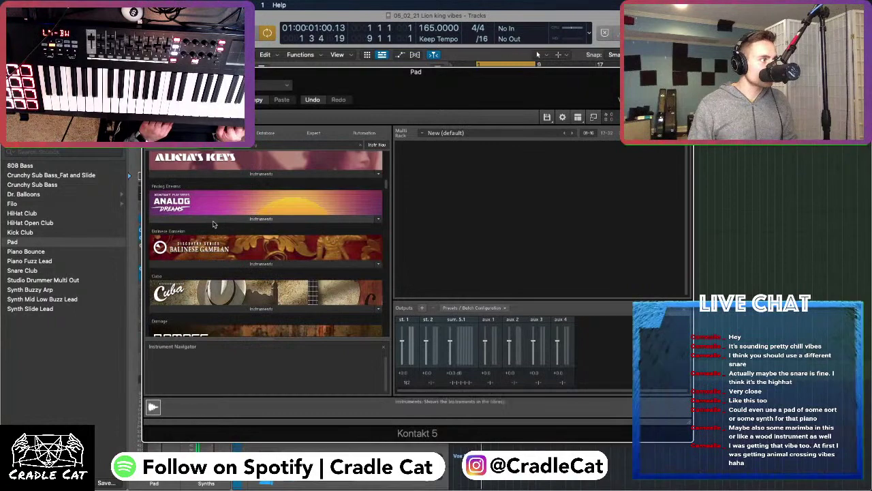
{"action": "scroll", "coordinate": [212, 225], "scroll_direction": "down", "scroll_amount": 15}
{"action": "scroll", "coordinate": [212, 237], "scroll_direction": "up", "scroll_amount": 7}
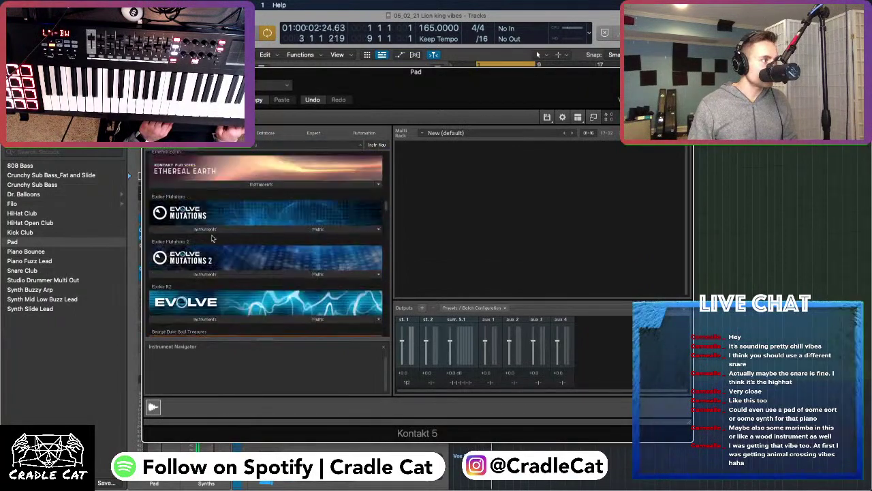
{"action": "scroll", "coordinate": [212, 238], "scroll_direction": "down", "scroll_amount": 12}
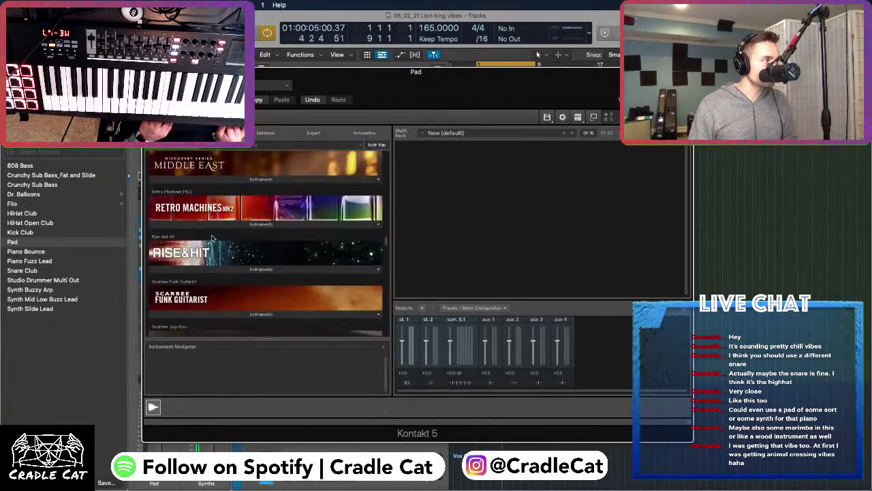
{"action": "left_click", "coordinate": [213, 228]}
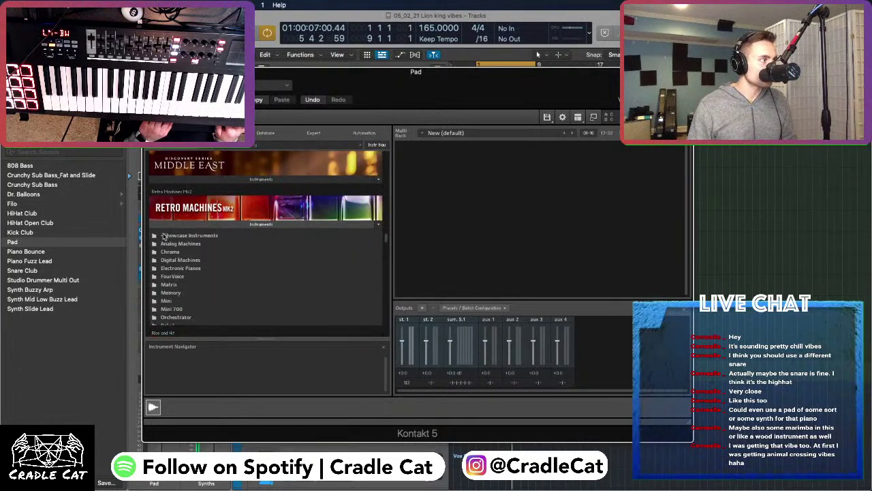
{"action": "scroll", "coordinate": [163, 237], "scroll_direction": "down", "scroll_amount": 1}
{"action": "double_click", "coordinate": [180, 214]}
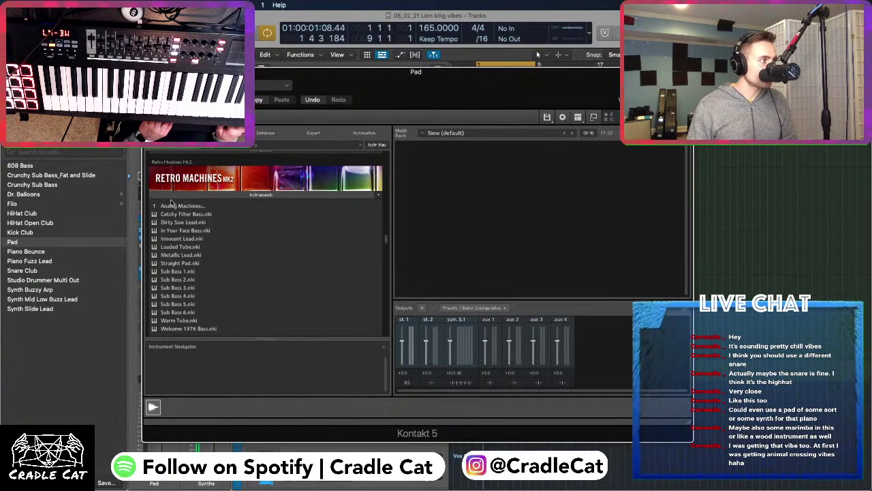
{"action": "double_click", "coordinate": [173, 239]}
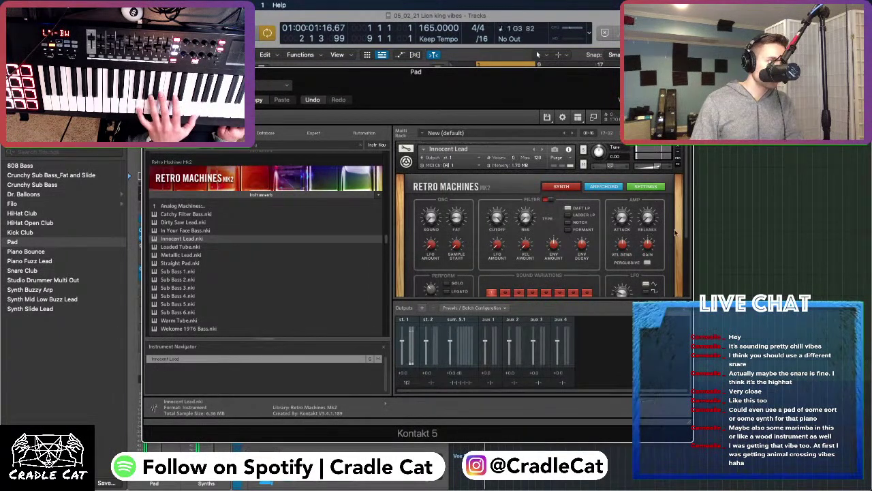
{"action": "left_click_drag", "start_coordinate": [687, 234], "coordinate": [687, 276]}
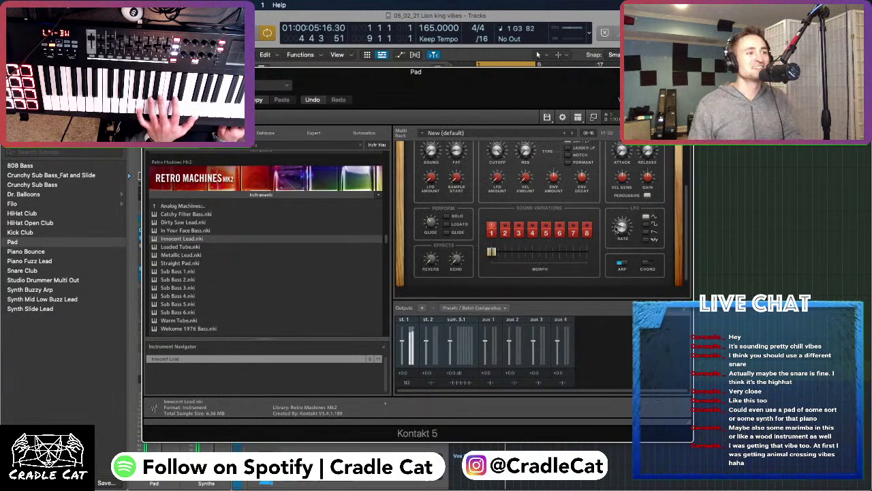
{"action": "left_click_drag", "start_coordinate": [687, 199], "coordinate": [687, 157]}
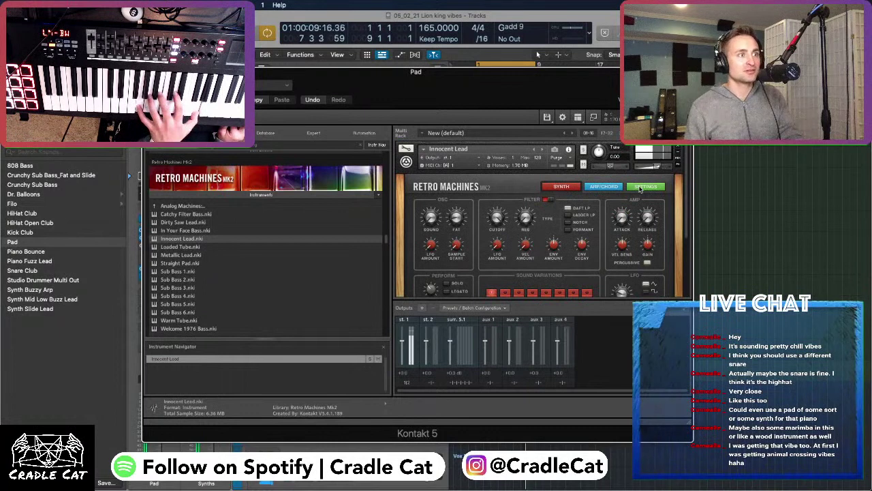
Try the triplet grid in Innocent Lead's arpeggiator, return to the 16th-note grid, and set the octave range to 2
{"action": "left_click", "coordinate": [608, 186]}
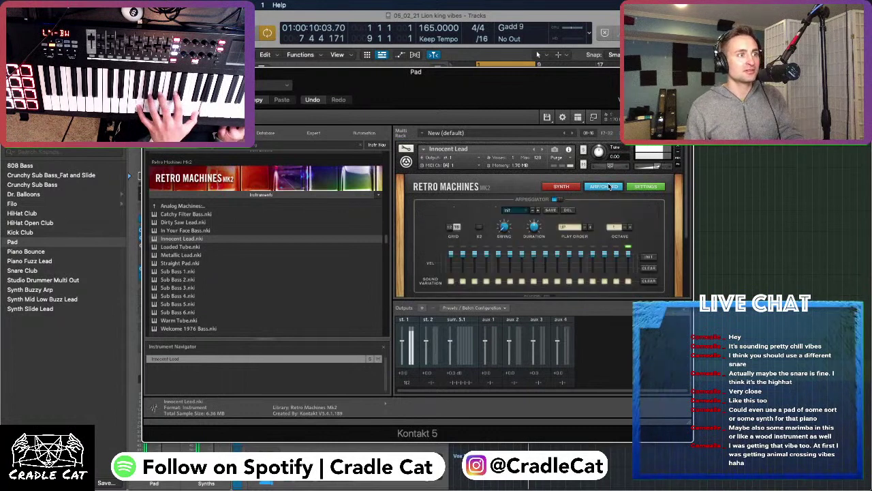
{"action": "left_click", "coordinate": [449, 229]}
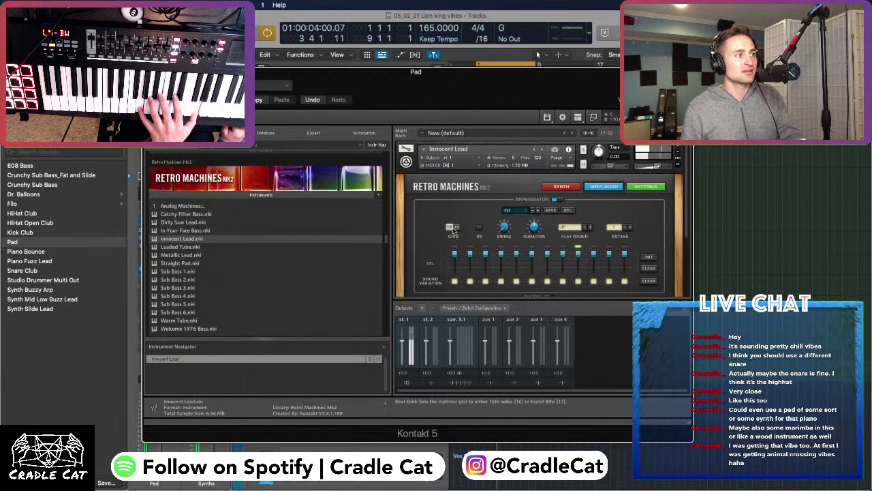
{"action": "left_click", "coordinate": [455, 229]}
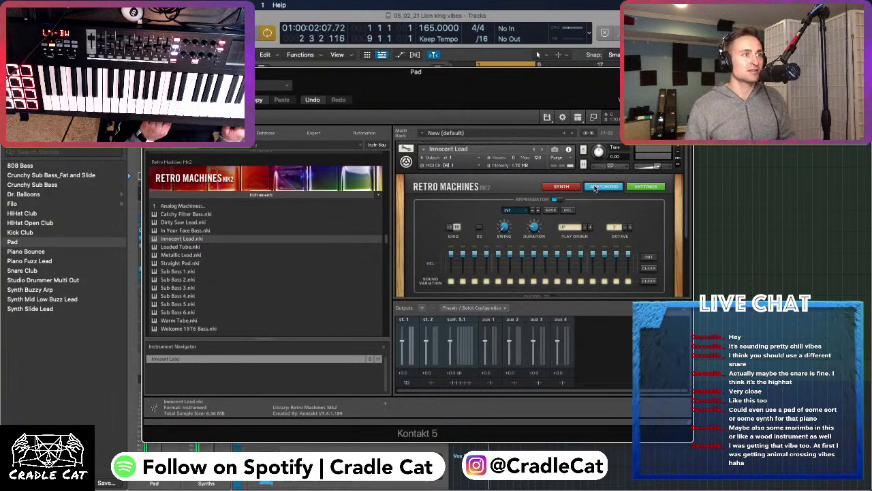
{"action": "left_click", "coordinate": [560, 187]}
{"action": "left_click", "coordinate": [594, 188]}
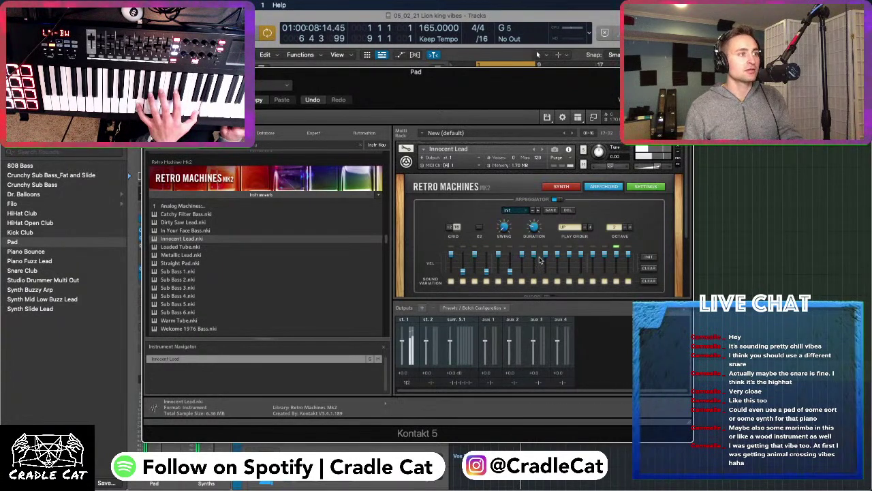
Lower the velocity of every second arpeggiator step across the whole 16-step pattern
{"action": "left_click", "coordinate": [533, 271]}
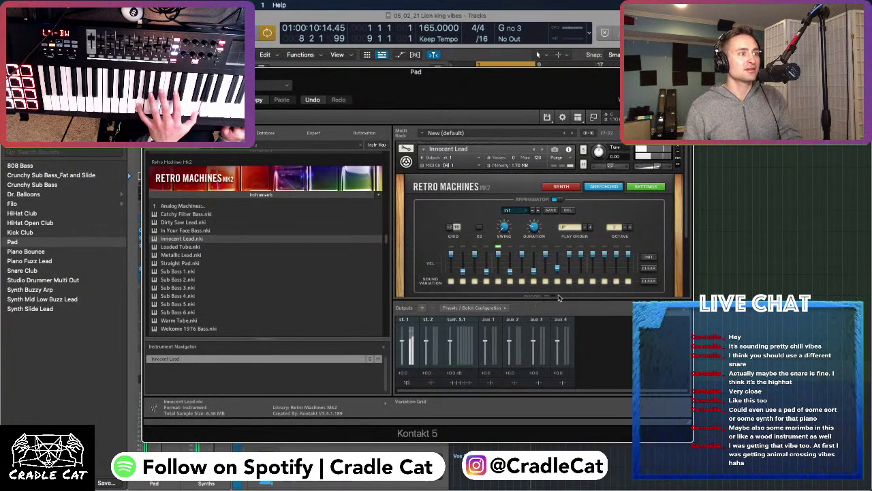
{"action": "left_click", "coordinate": [558, 272]}
{"action": "left_click", "coordinate": [580, 271]}
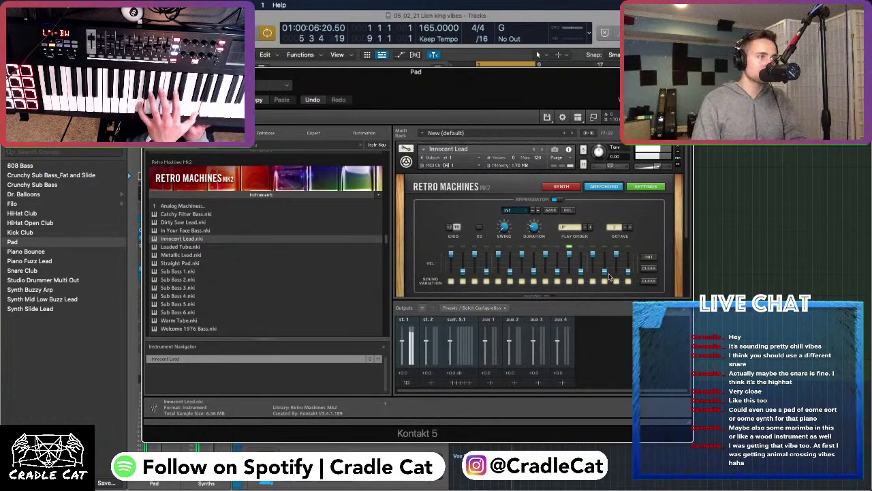
Turn on the arpeggiator in Innocent Lead's synth controls, check the settings and arpeggiator pages, and close the Kontakt window
{"action": "left_click", "coordinate": [560, 186]}
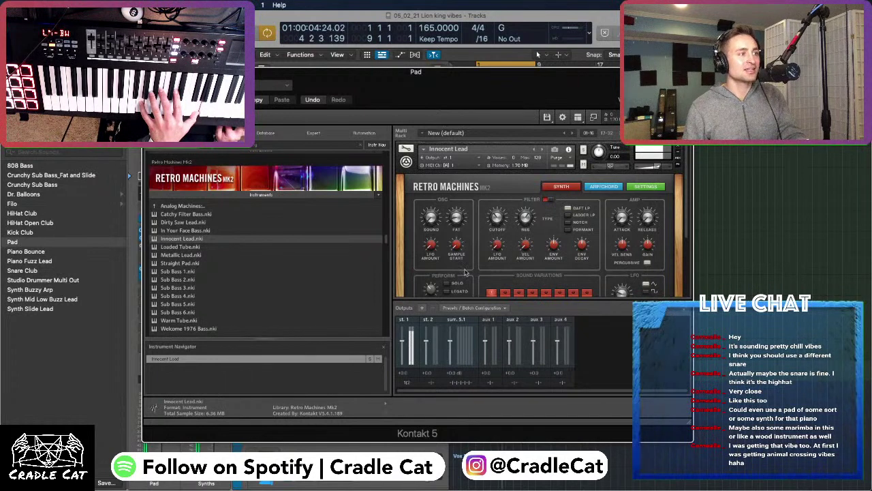
{"action": "scroll", "coordinate": [688, 222], "scroll_direction": "down", "scroll_amount": 3}
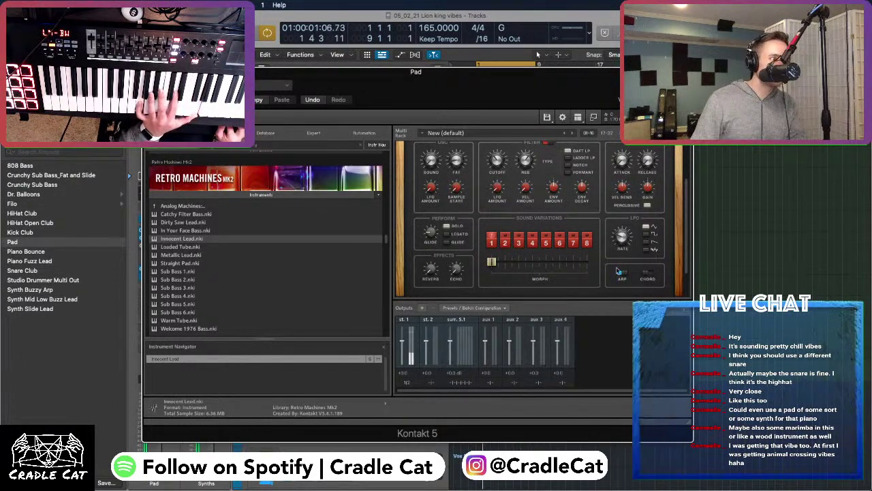
{"action": "left_click", "coordinate": [617, 271]}
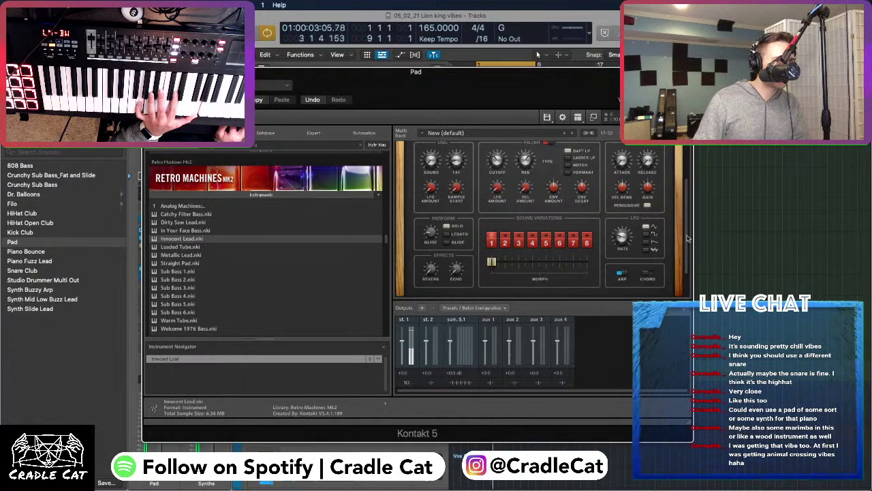
{"action": "left_click_drag", "start_coordinate": [688, 238], "coordinate": [688, 192]}
{"action": "scroll", "coordinate": [681, 190], "scroll_direction": "down", "scroll_amount": 2}
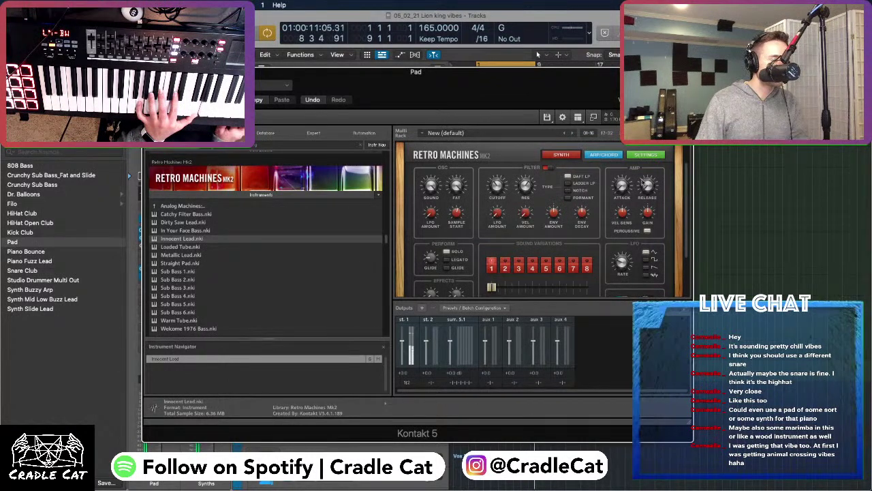
{"action": "left_click", "coordinate": [646, 157]}
{"action": "left_click", "coordinate": [603, 154]}
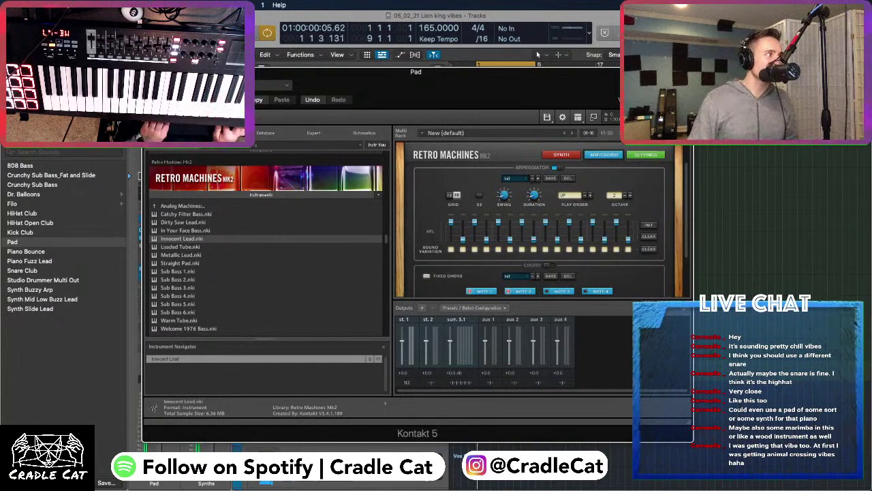
{"action": "key", "text": "super+w"}
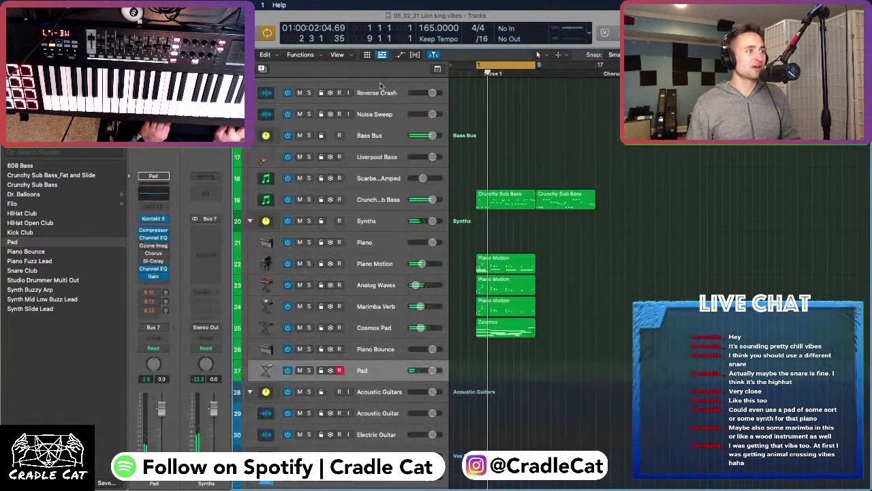
Try to record an arpeggiated part on the Pad track over Verse 1, restarting the take repeatedly, and delete the recorded region
{"action": "key", "text": "Return"}
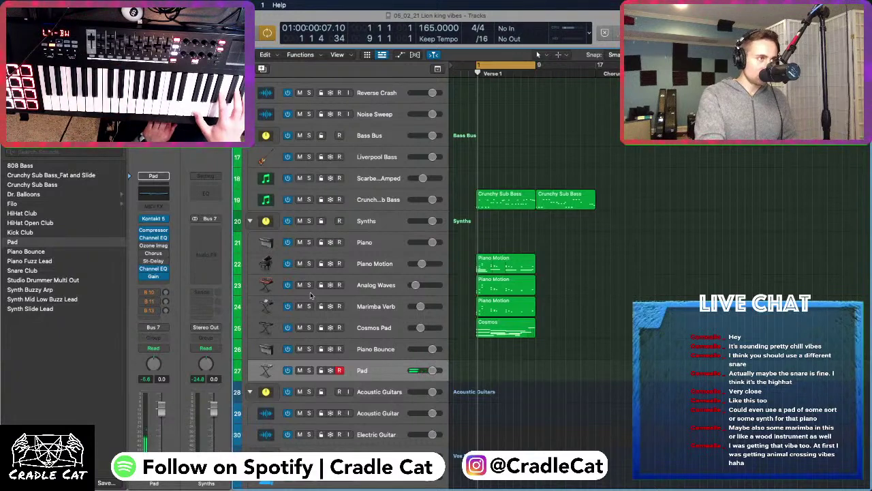
{"action": "key", "text": "r"}
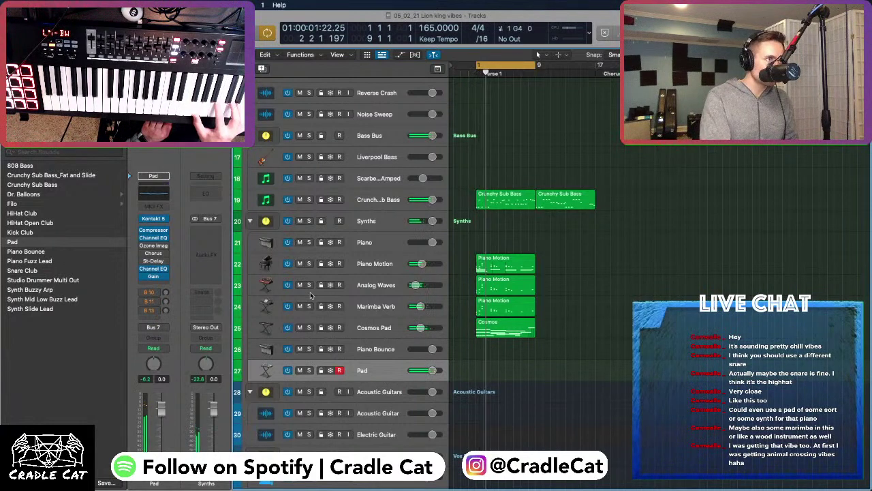
{"action": "key", "text": "space"}
{"action": "key", "text": "r"}
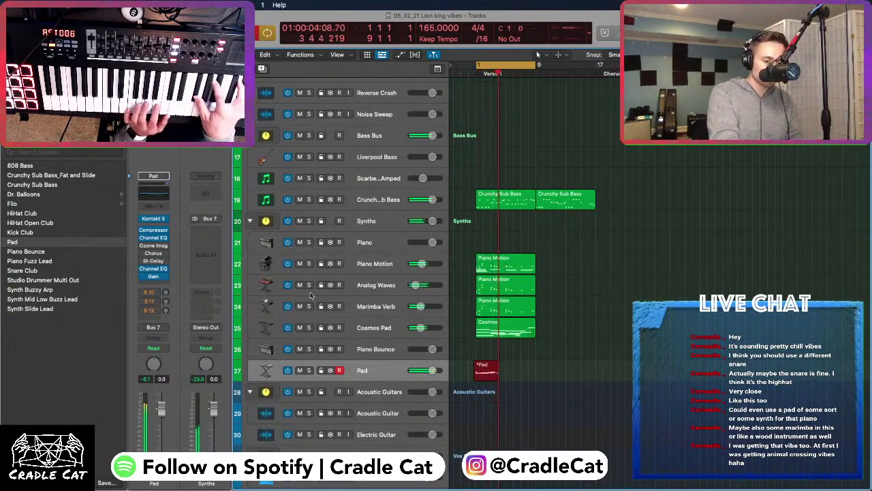
{"action": "key", "text": "space"}
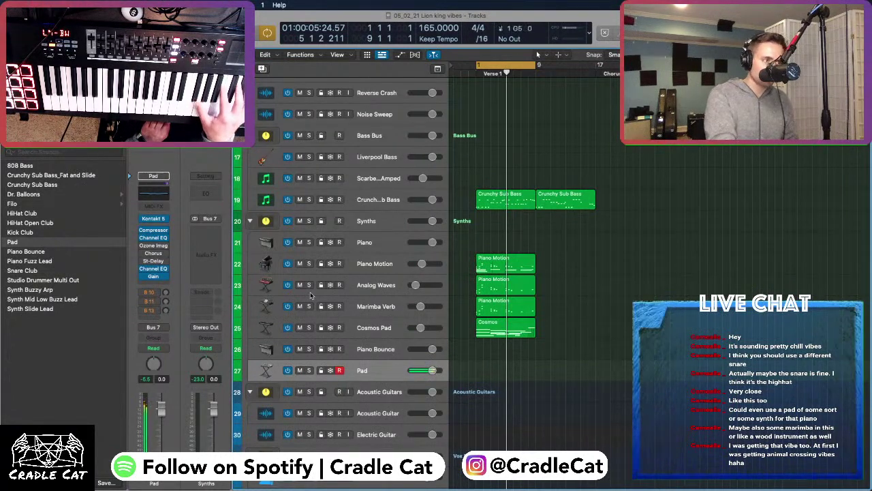
{"action": "key", "text": "r"}
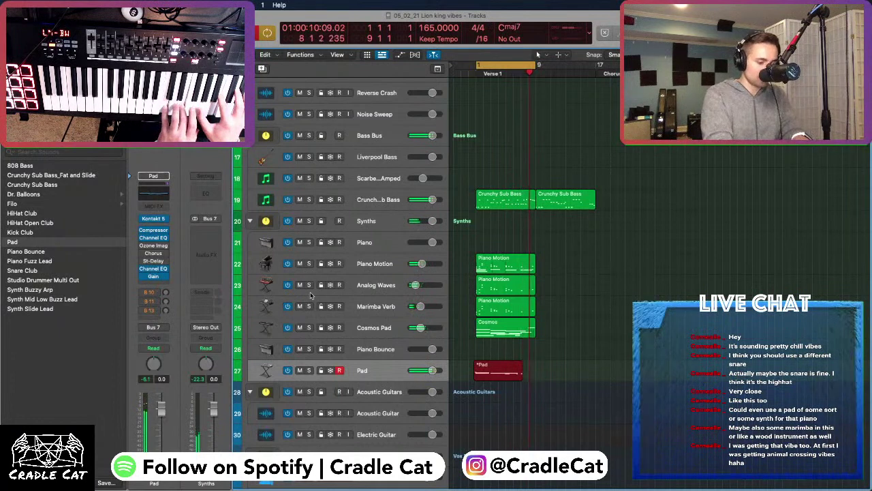
{"action": "key", "text": "space"}
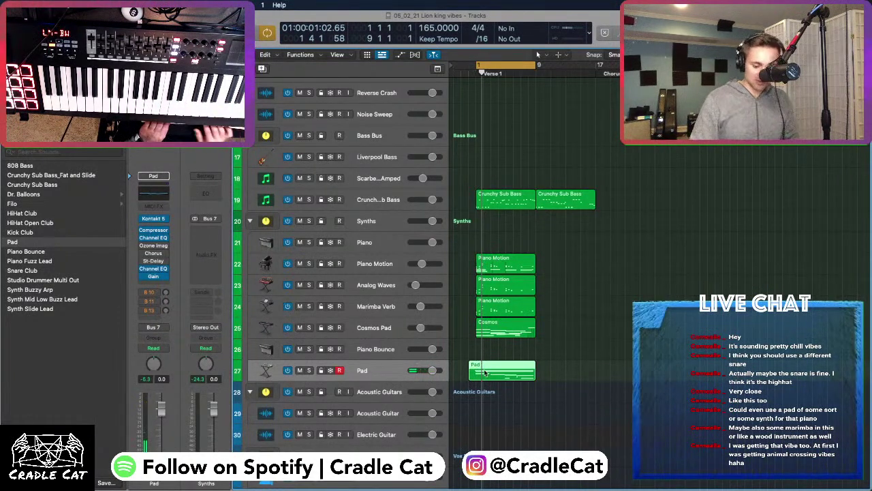
{"action": "key", "text": "Delete"}
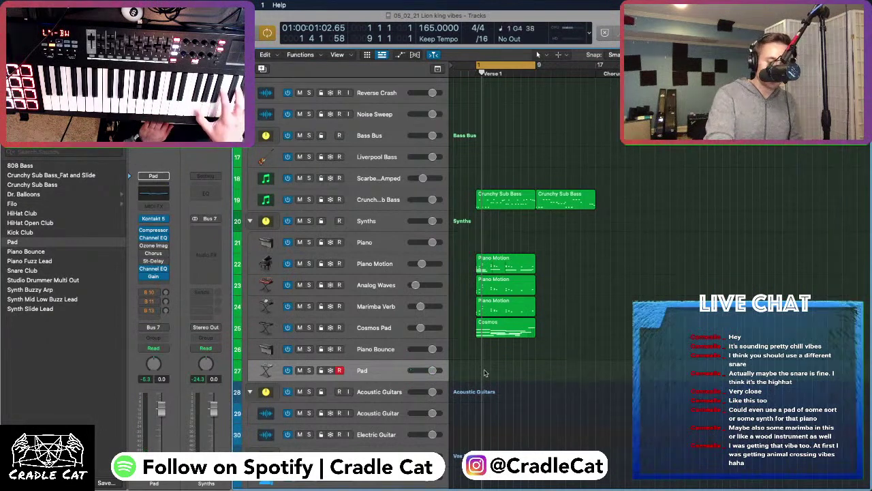
Rehearse with the playback and record a new arpeggiated chord part on the Pad track across bars 1 to 9
{"action": "key", "text": "space"}
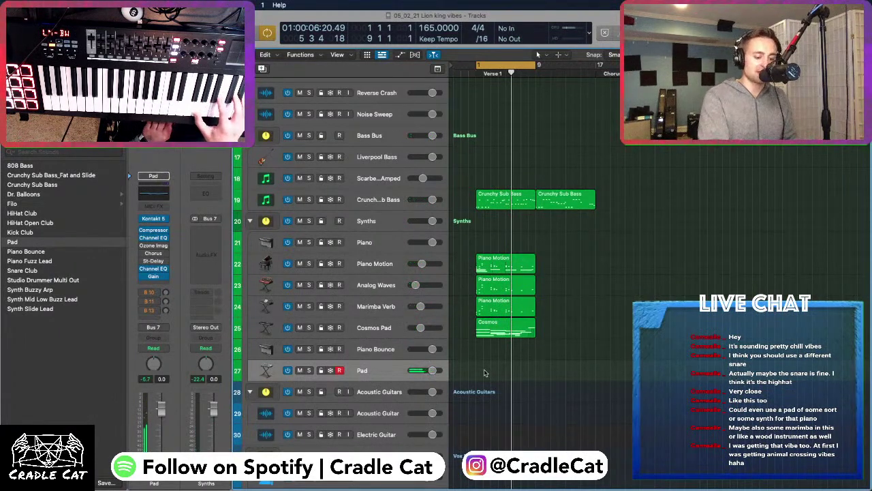
{"action": "key", "text": "space"}
{"action": "key", "text": "r"}
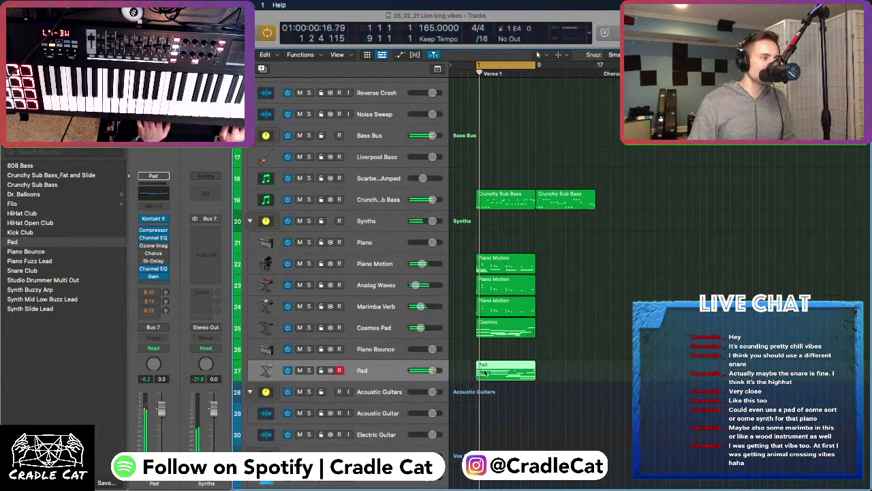
Open the Pad region in the Piano Roll, lengthen the opening chord's two short notes, and quantize all notes to 1/8 notes
{"action": "key", "text": "n"}
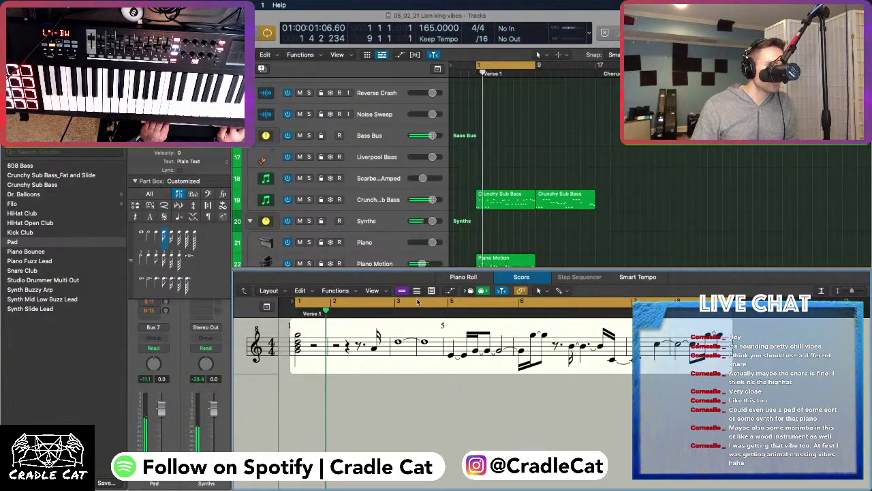
{"action": "key", "text": "p"}
{"action": "scroll", "coordinate": [412, 402], "scroll_direction": "up", "scroll_amount": 3}
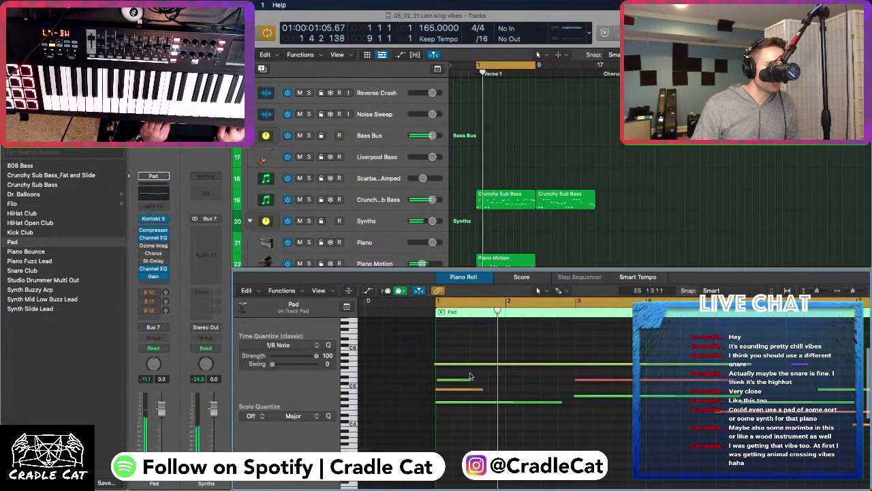
{"action": "left_click", "coordinate": [480, 387]}
{"action": "left_click_drag", "start_coordinate": [481, 388], "coordinate": [558, 389]}
{"action": "left_click", "coordinate": [505, 339]}
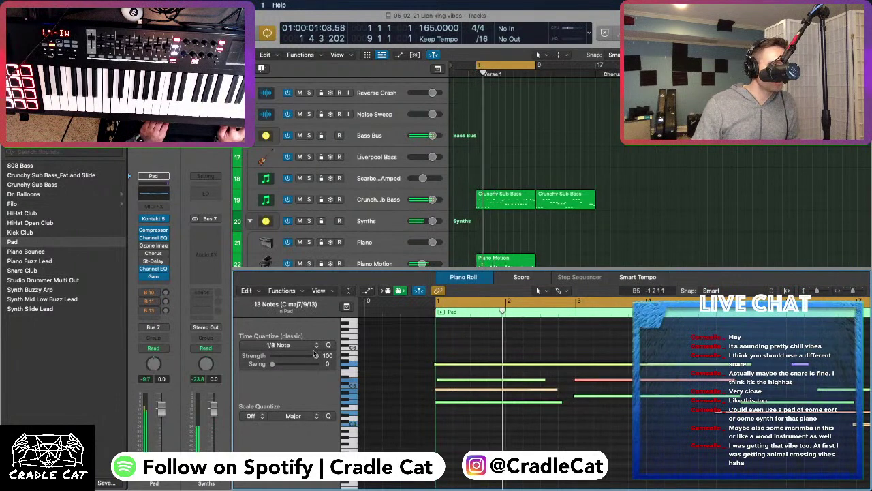
{"action": "left_click", "coordinate": [552, 351]}
Align the Pad chord change at bar 5 by trimming the held notes and starting the late note there, and close the editor
{"action": "scroll", "coordinate": [553, 350], "scroll_direction": "right", "scroll_amount": 5}
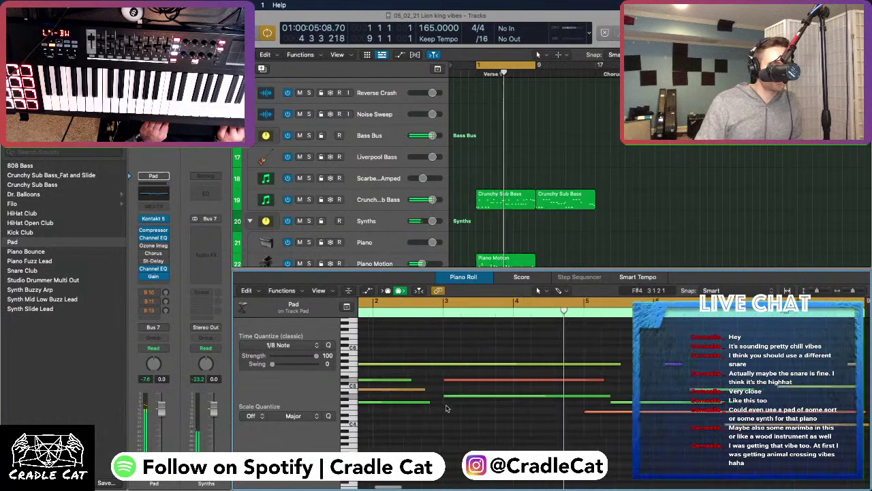
{"action": "scroll", "coordinate": [518, 396], "scroll_direction": "right", "scroll_amount": 2}
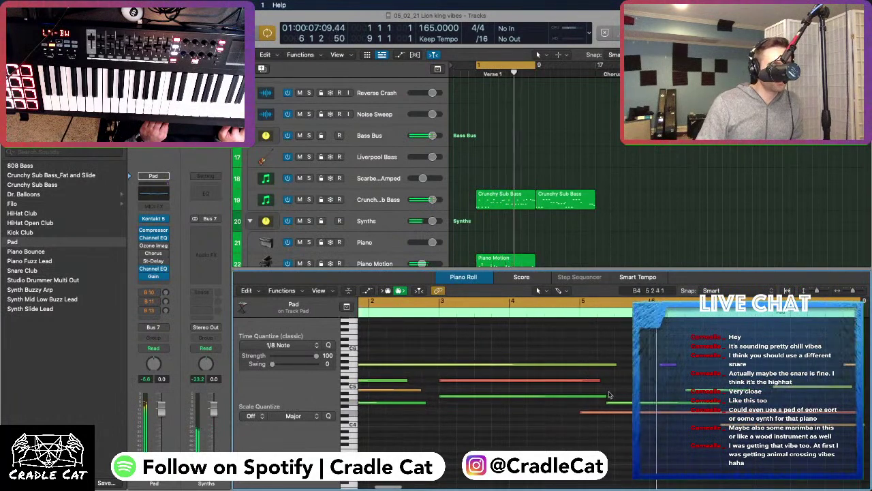
{"action": "left_click_drag", "start_coordinate": [605, 395], "coordinate": [579, 383]}
{"action": "left_click_drag", "start_coordinate": [611, 406], "coordinate": [576, 407]}
{"action": "scroll", "coordinate": [548, 352], "scroll_direction": "right", "scroll_amount": 12}
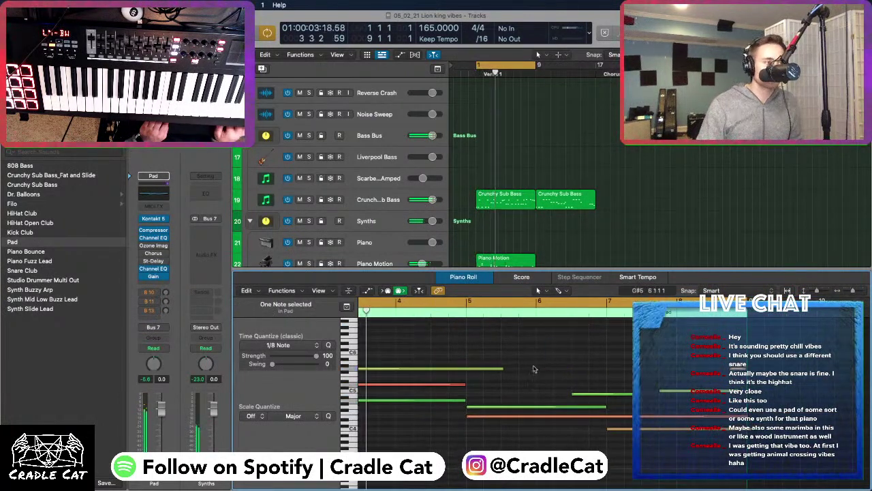
{"action": "scroll", "coordinate": [400, 384], "scroll_direction": "left", "scroll_amount": 15}
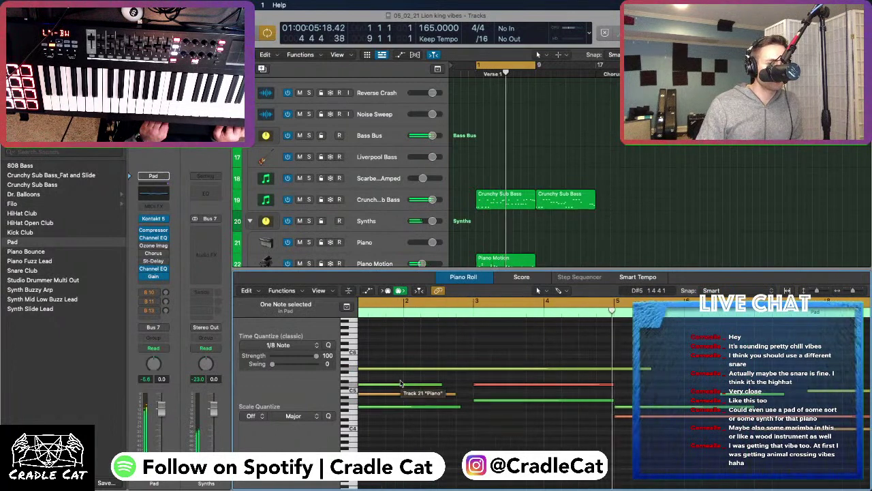
{"action": "left_click_drag", "start_coordinate": [649, 369], "coordinate": [610, 371]}
{"action": "scroll", "coordinate": [667, 385], "scroll_direction": "right", "scroll_amount": 15}
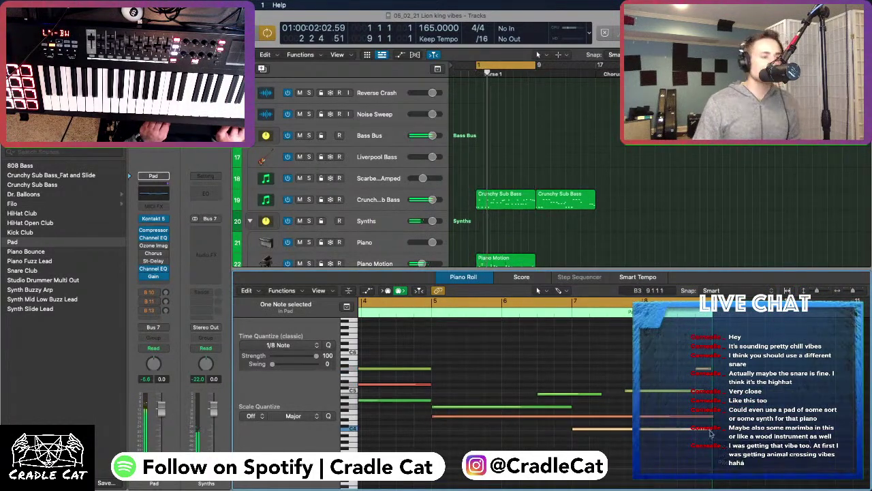
{"action": "key", "text": "e"}
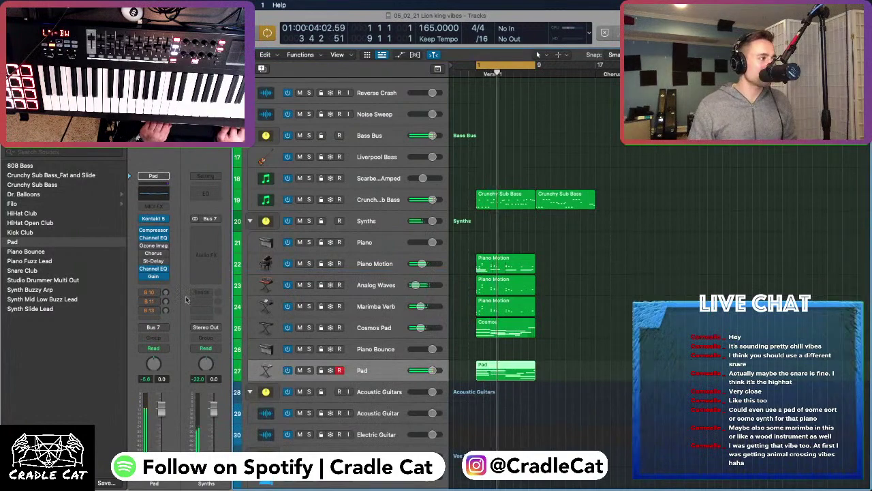
Raise the low-cut frequency in the Pad track's second Channel EQ to thin out its low end, and close the EQ
{"action": "left_click", "coordinate": [153, 268]}
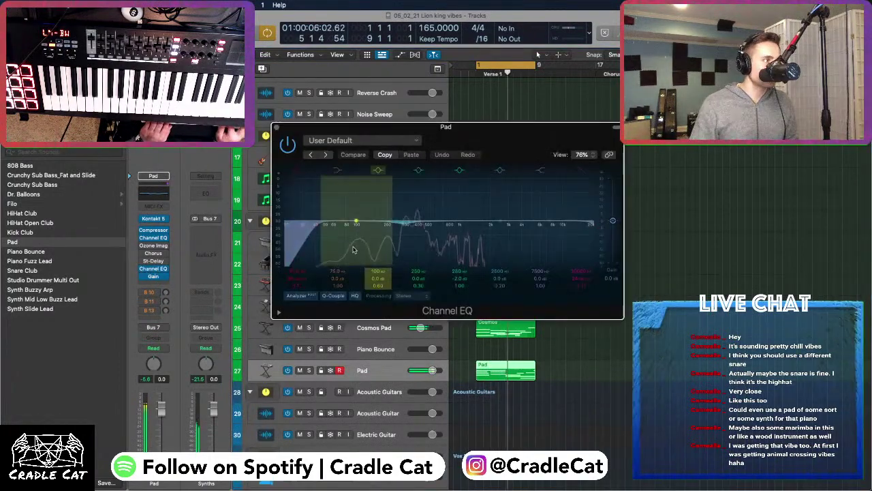
{"action": "left_click_drag", "start_coordinate": [355, 227], "coordinate": [439, 228]}
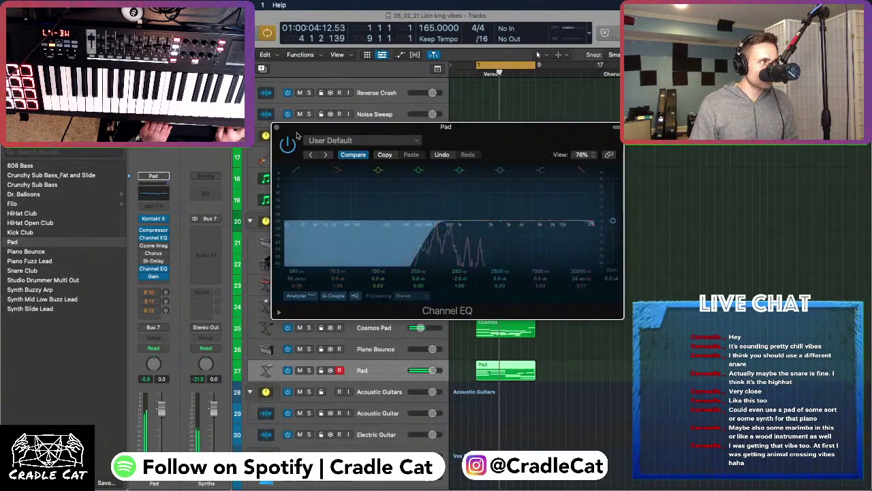
{"action": "left_click", "coordinate": [276, 127]}
Pan the Pad track to +23 and lower its volume to about -14.8 dB, enlarging the track rows to show the controls
{"action": "left_click_drag", "start_coordinate": [432, 370], "coordinate": [437, 349]}
{"action": "key", "text": "super+Down"}
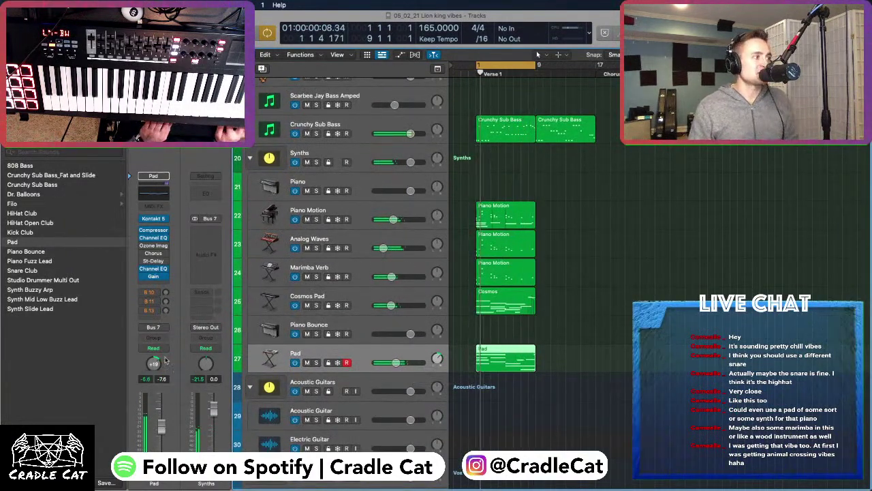
{"action": "left_click_drag", "start_coordinate": [155, 366], "coordinate": [154, 361]}
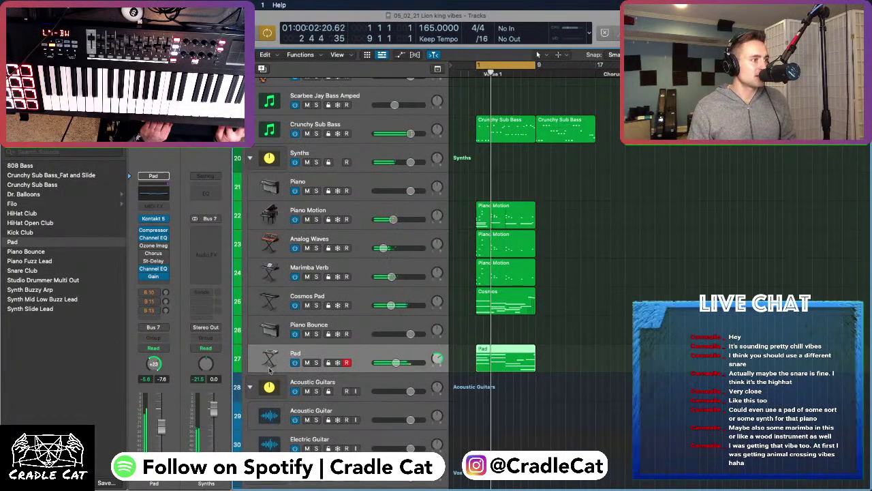
{"action": "left_click_drag", "start_coordinate": [394, 359], "coordinate": [383, 359]}
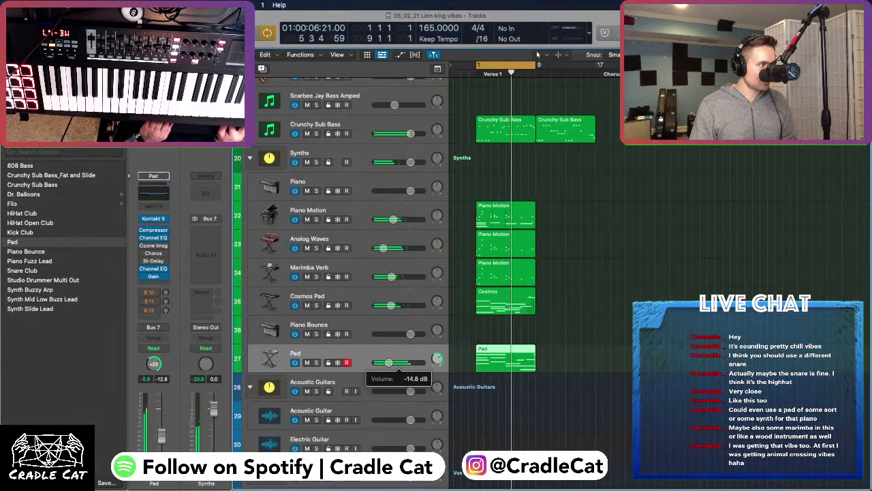
Play the Verse 1 loop while reviewing the bass, synth, Pad and guitar tracks, and turn off cycle playback
{"action": "scroll", "coordinate": [589, 333], "scroll_direction": "up", "scroll_amount": 5}
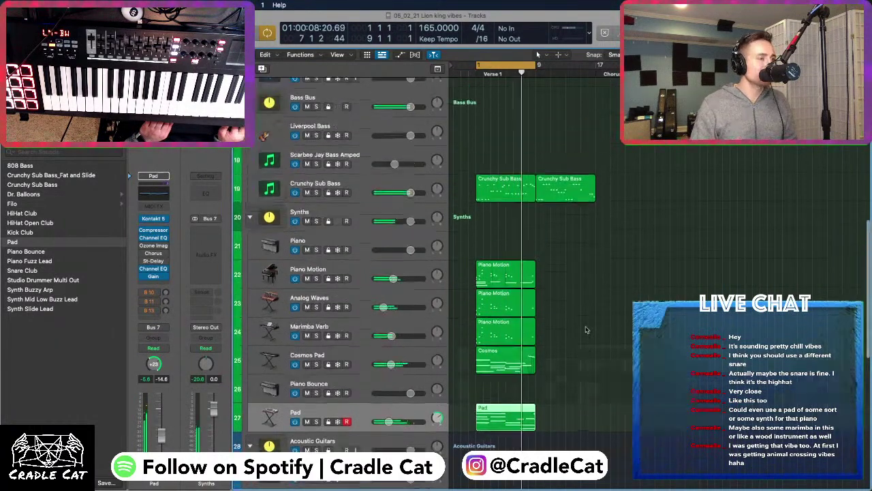
{"action": "scroll", "coordinate": [586, 332], "scroll_direction": "down", "scroll_amount": 8}
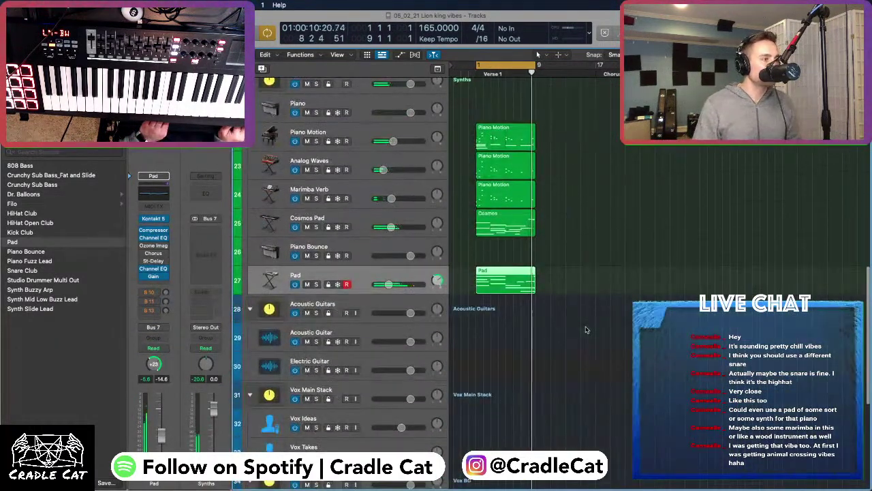
{"action": "scroll", "coordinate": [584, 330], "scroll_direction": "up", "scroll_amount": 3}
{"action": "scroll", "coordinate": [585, 330], "scroll_direction": "down", "scroll_amount": 8}
{"action": "scroll", "coordinate": [585, 328], "scroll_direction": "up", "scroll_amount": 10}
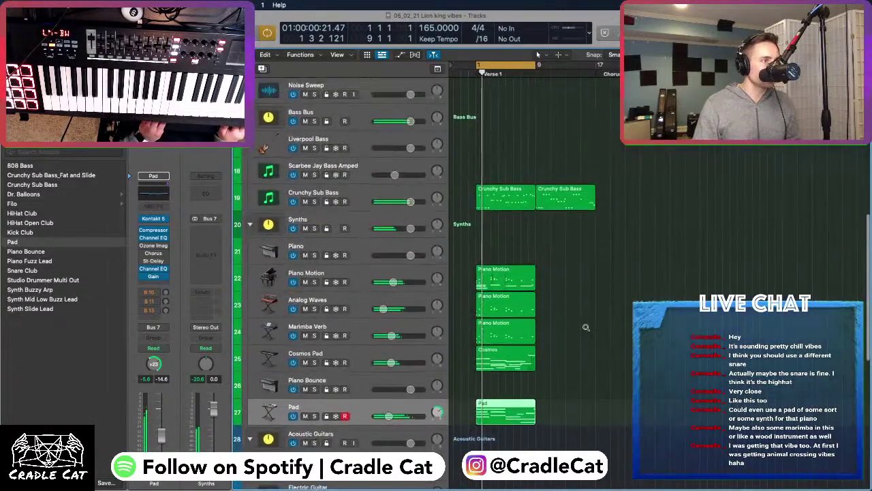
{"action": "scroll", "coordinate": [585, 327], "scroll_direction": "down", "scroll_amount": 2}
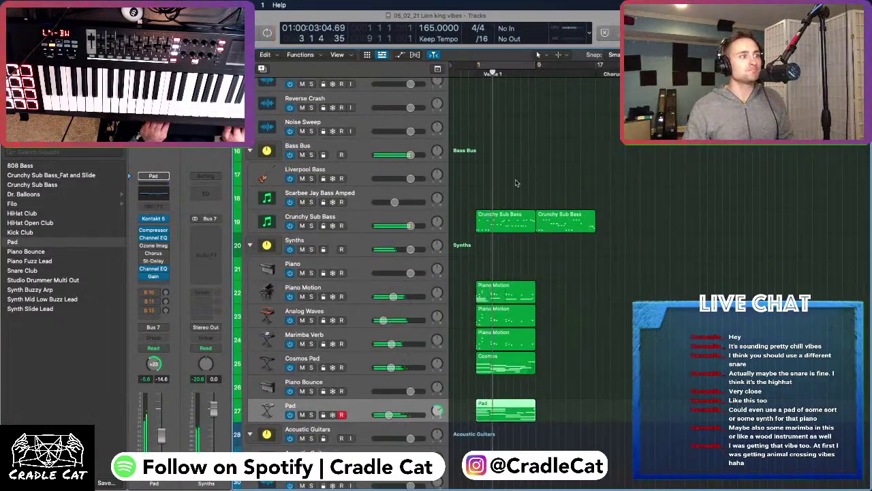
Repeat the verse's Crunchy Sub Bass, Piano Motion, Analog Waves, Marimba Verb, Cosmos Pad and Pad regions at bar 9
{"action": "scroll", "coordinate": [515, 182], "scroll_direction": "up", "scroll_amount": 1}
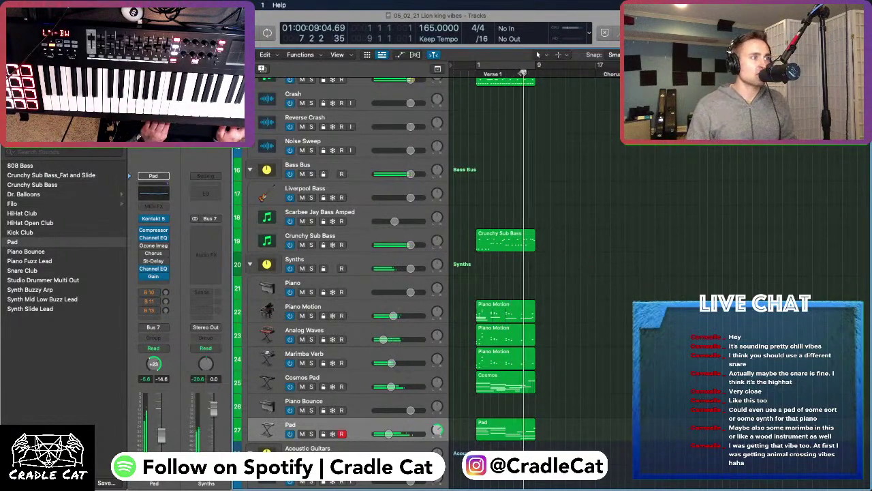
{"action": "scroll", "coordinate": [477, 205], "scroll_direction": "up", "scroll_amount": 8}
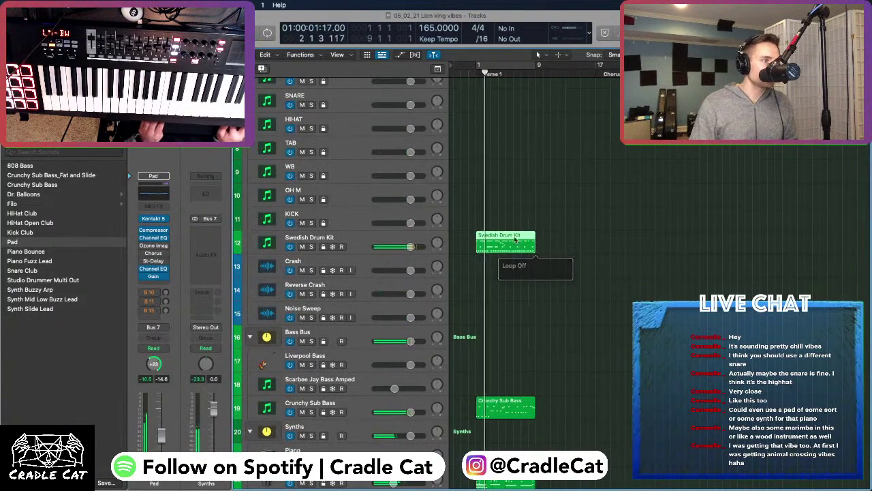
{"action": "scroll", "coordinate": [516, 247], "scroll_direction": "down", "scroll_amount": 5}
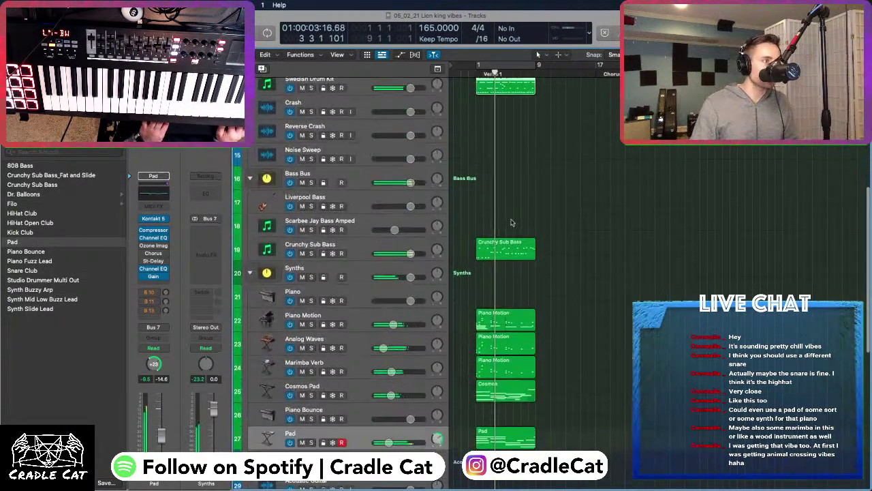
{"action": "scroll", "coordinate": [565, 218], "scroll_direction": "up", "scroll_amount": 3}
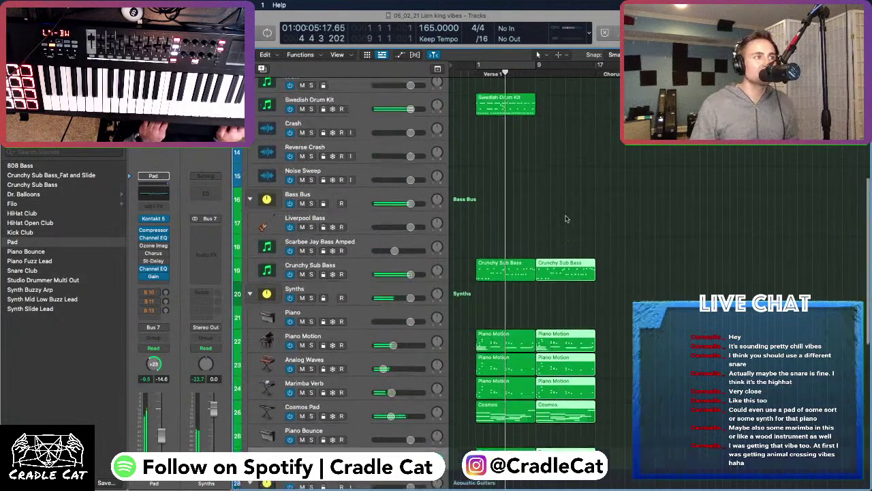
{"action": "scroll", "coordinate": [545, 204], "scroll_direction": "down", "scroll_amount": 8}
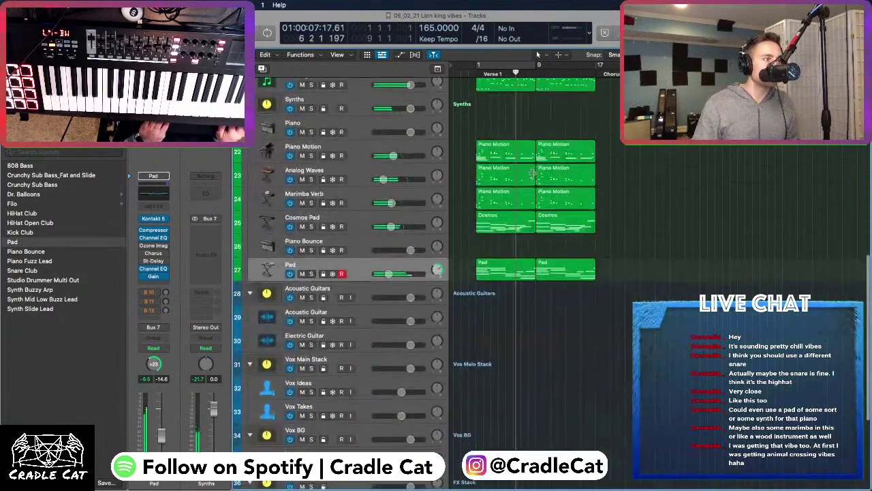
{"action": "scroll", "coordinate": [611, 269], "scroll_direction": "up", "scroll_amount": 2}
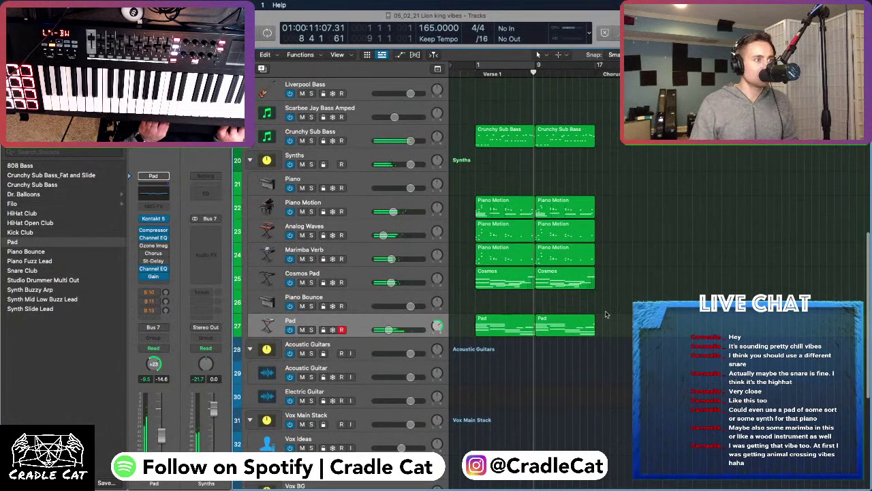
Delete the bar 9 copies on the Crunchy Sub Bass, Analog Waves, Marimba Verb, Cosmos Pad and Pad tracks
{"action": "left_click_drag", "start_coordinate": [594, 339], "coordinate": [572, 191]}
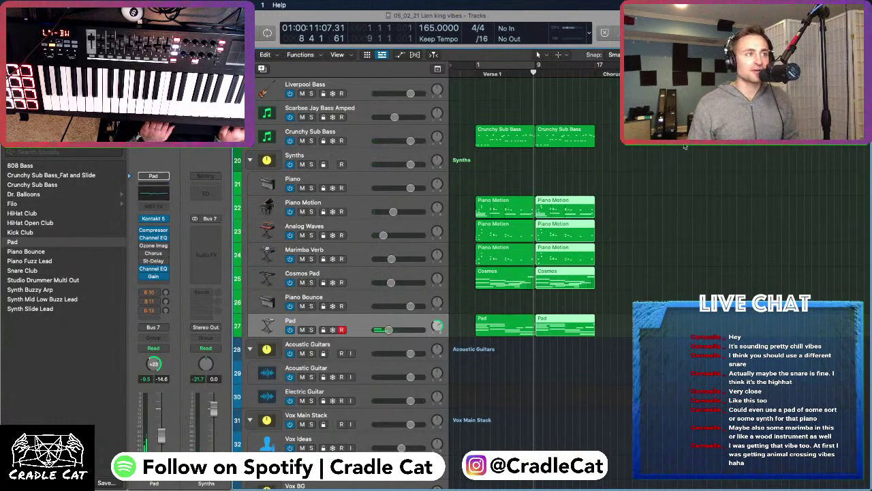
{"action": "scroll", "coordinate": [634, 164], "scroll_direction": "down", "scroll_amount": 1}
{"action": "left_click", "coordinate": [574, 176]}
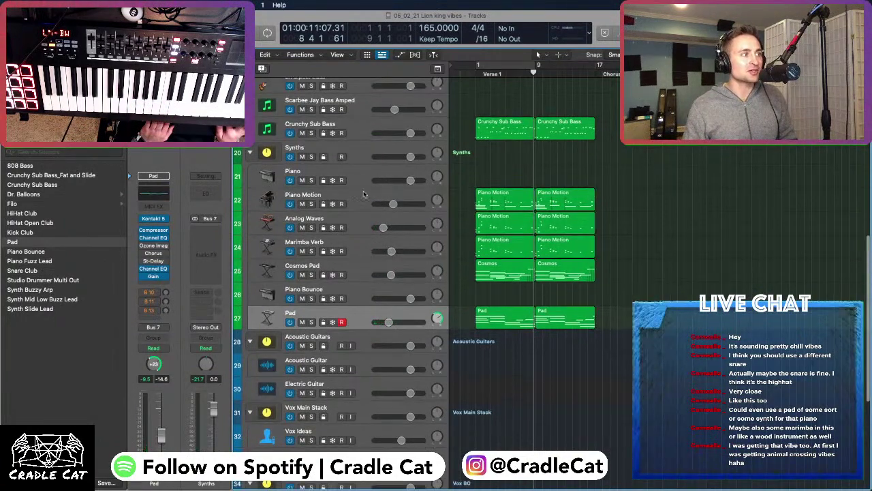
{"action": "scroll", "coordinate": [563, 158], "scroll_direction": "up", "scroll_amount": 3}
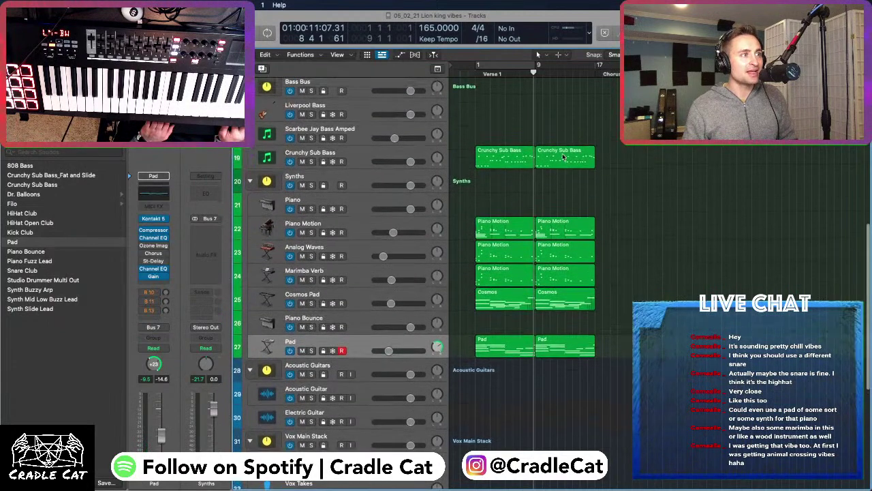
{"action": "key", "text": "Return"}
{"action": "left_click_drag", "start_coordinate": [547, 96], "coordinate": [577, 375]}
{"action": "scroll", "coordinate": [585, 218], "scroll_direction": "up", "scroll_amount": 1}
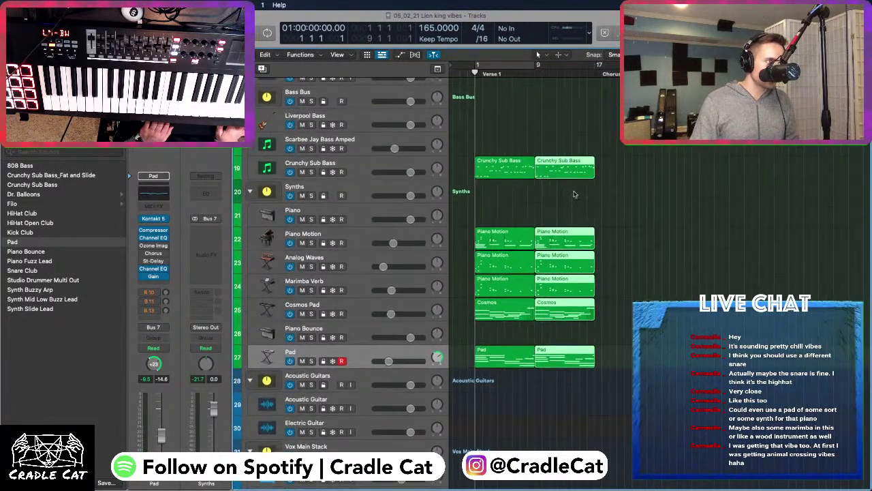
{"action": "left_click", "coordinate": [567, 198]}
{"action": "key", "text": "Delete"}
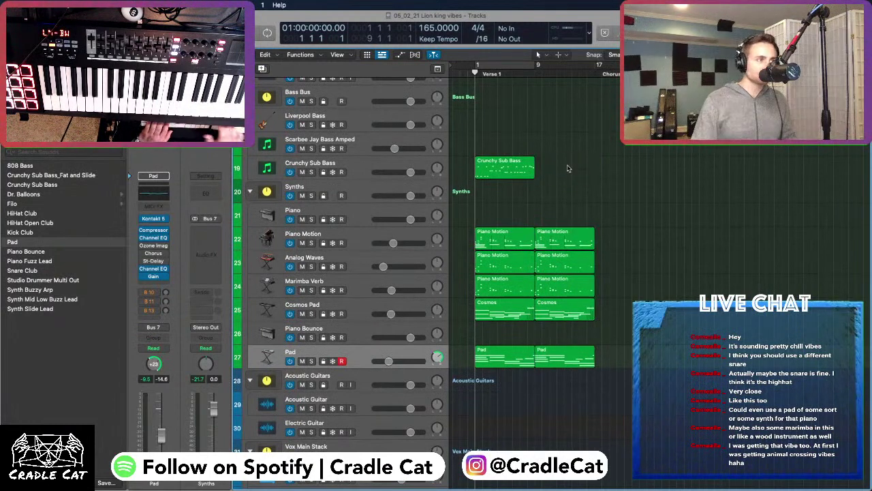
{"action": "left_click_drag", "start_coordinate": [599, 269], "coordinate": [566, 372]}
{"action": "key", "text": "Delete"}
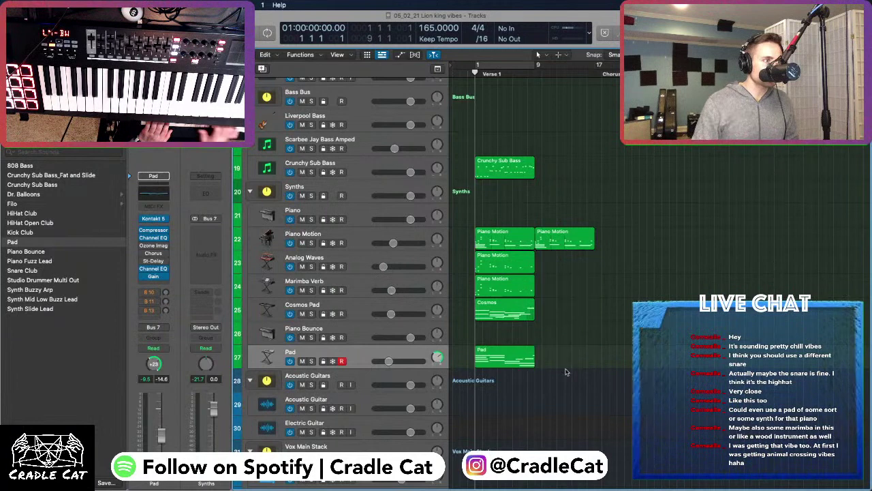
Play the verse into bar 9, select the Piano Motion track, and delete its bar 9 copy
{"action": "key", "text": "space"}
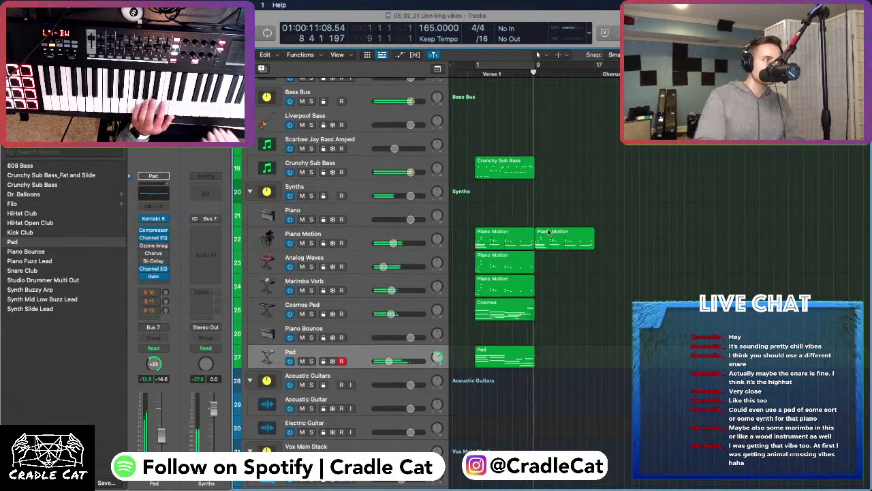
{"action": "left_click", "coordinate": [373, 241]}
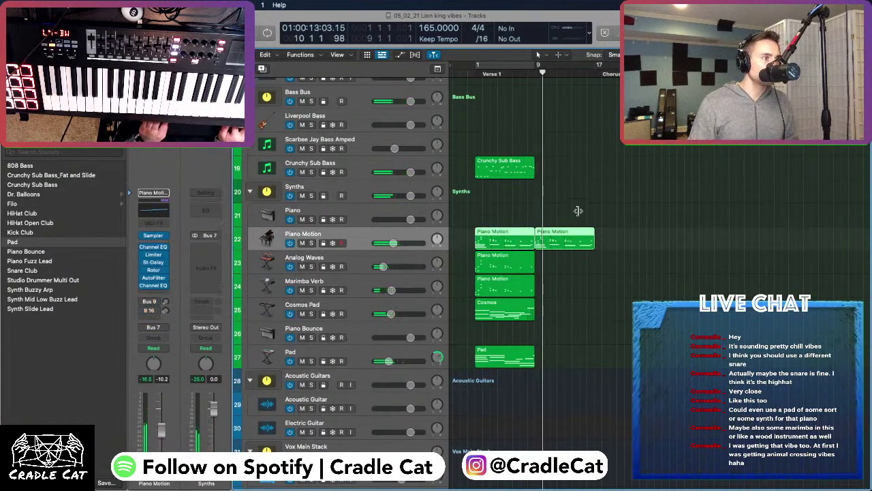
{"action": "left_click", "coordinate": [571, 246]}
{"action": "key", "text": "Delete"}
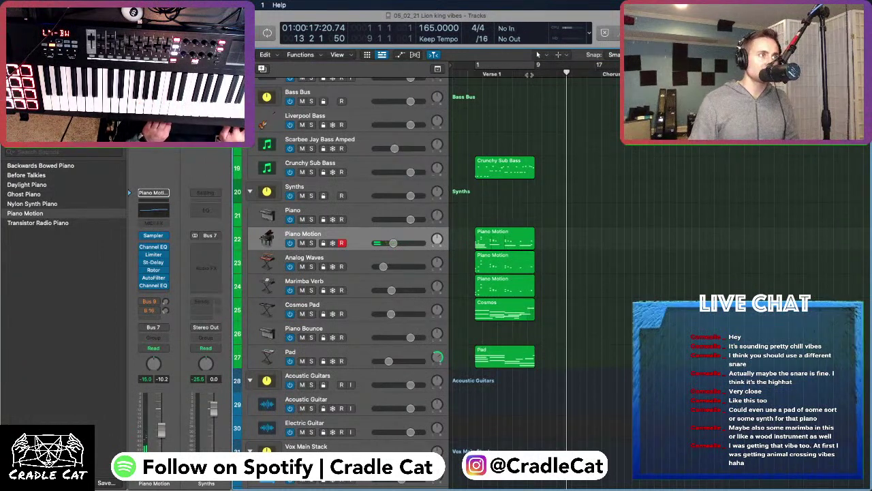
Record a new eight-bar chord part on the Piano Motion track from bar 9, and play it back after the verse
{"action": "key", "text": "space"}
{"action": "key", "text": "space"}
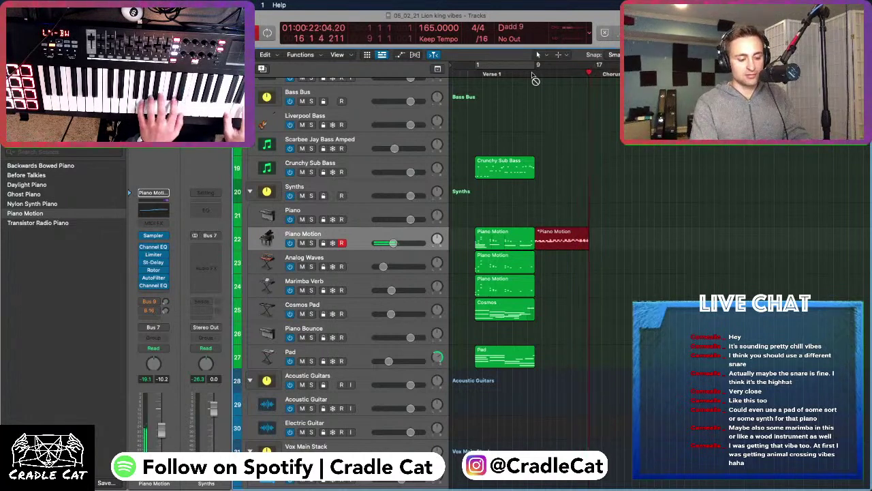
{"action": "key", "text": "space"}
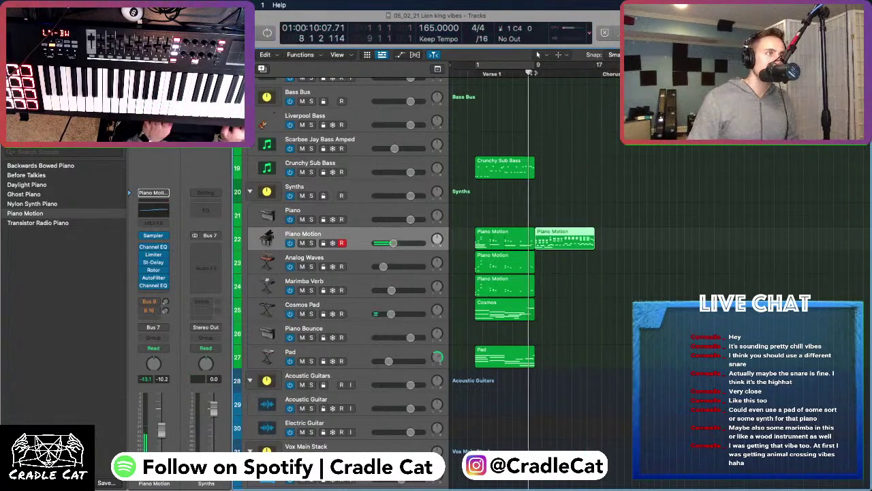
{"action": "key", "text": "super+Right"}
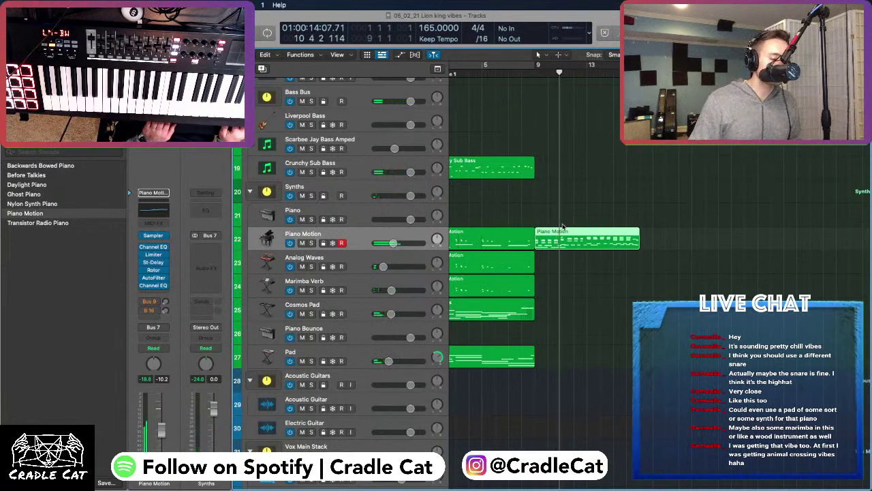
{"action": "scroll", "coordinate": [545, 130], "scroll_direction": "left", "scroll_amount": 3}
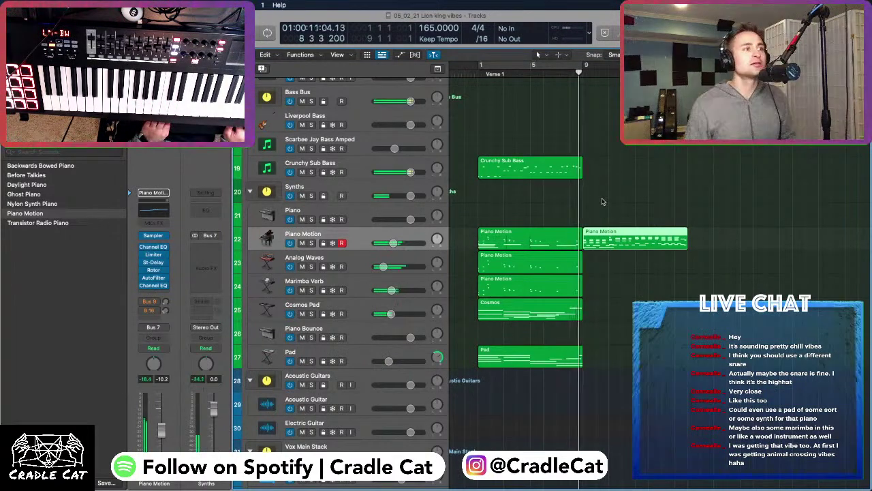
Open the new Piano Motion region in the Piano Roll and adjust the chord notes at the start of bar 11
{"action": "double_click", "coordinate": [613, 238]}
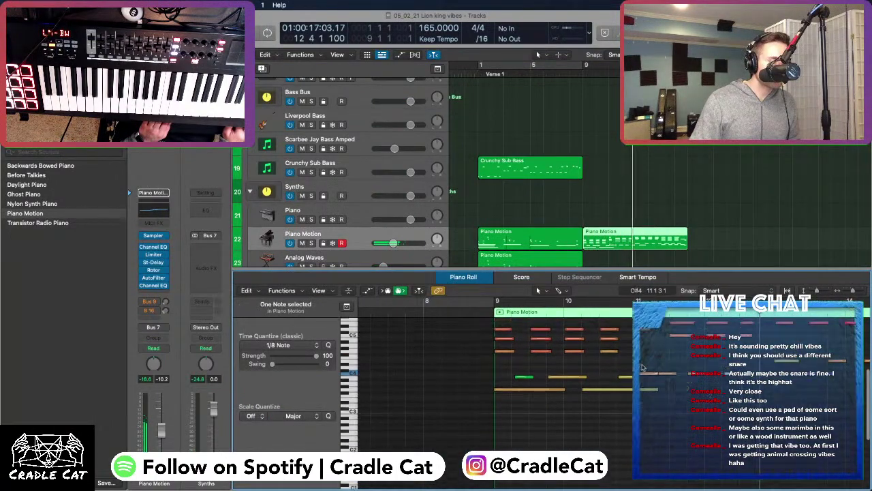
{"action": "key", "text": "comma"}
{"action": "key", "text": "comma"}
{"action": "key", "text": "comma"}
{"action": "key", "text": "comma"}
{"action": "key", "text": "comma"}
{"action": "key", "text": "comma"}
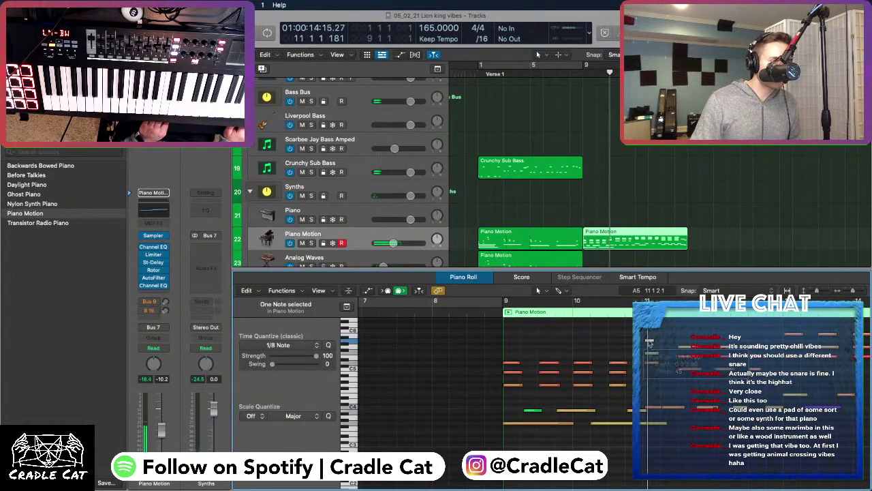
{"action": "left_click_drag", "start_coordinate": [644, 334], "coordinate": [648, 373]}
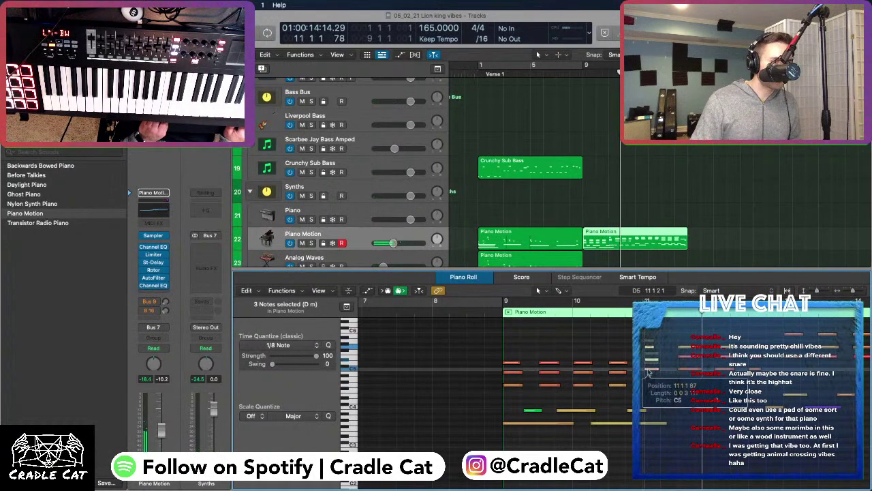
{"action": "key", "text": "comma"}
{"action": "key", "text": "comma"}
{"action": "key", "text": "comma"}
{"action": "key", "text": "comma"}
{"action": "left_click", "coordinate": [652, 363]}
{"action": "left_click", "coordinate": [652, 359]}
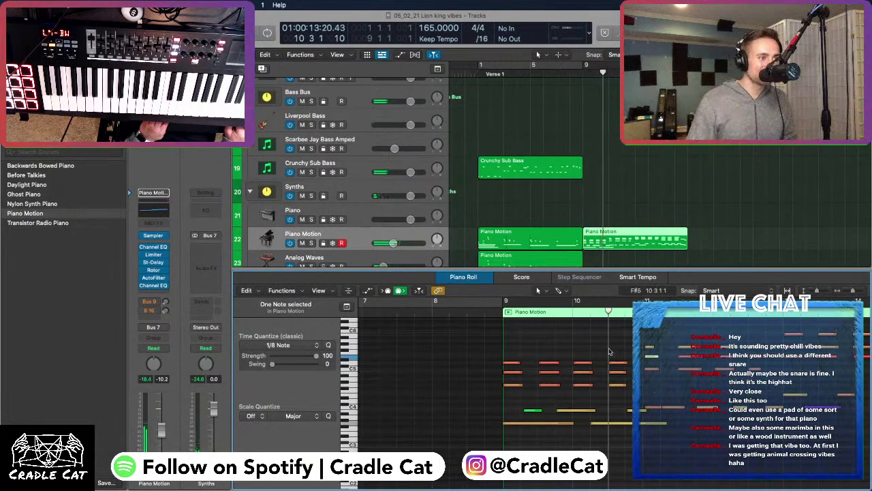
Quantize all the region's notes to 1/8 notes at strength 93, and select the Crunchy Sub Bass track to rehearse a bass line
{"action": "key", "text": "super+a"}
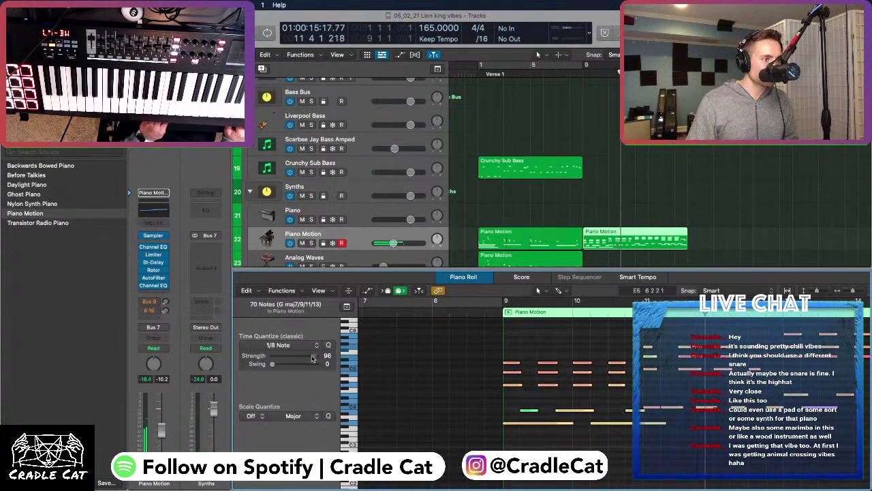
{"action": "key", "text": "p"}
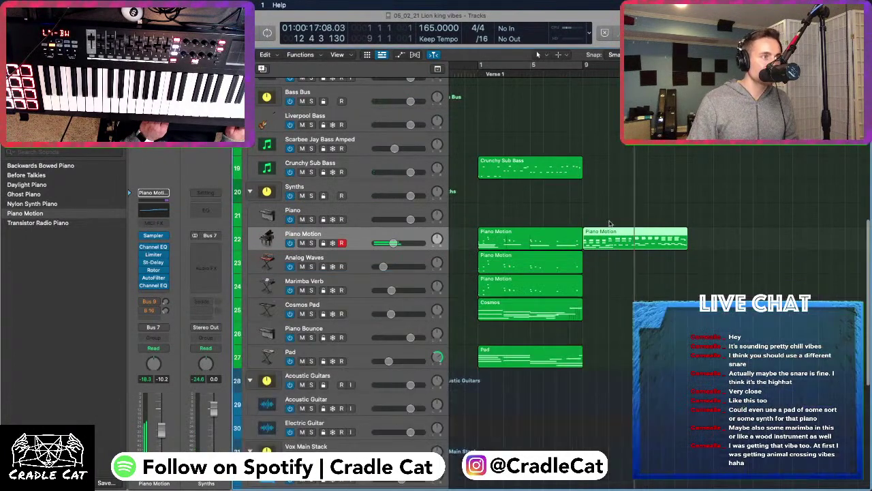
{"action": "left_click", "coordinate": [372, 173]}
{"action": "left_click_drag", "start_coordinate": [572, 76], "coordinate": [539, 76]}
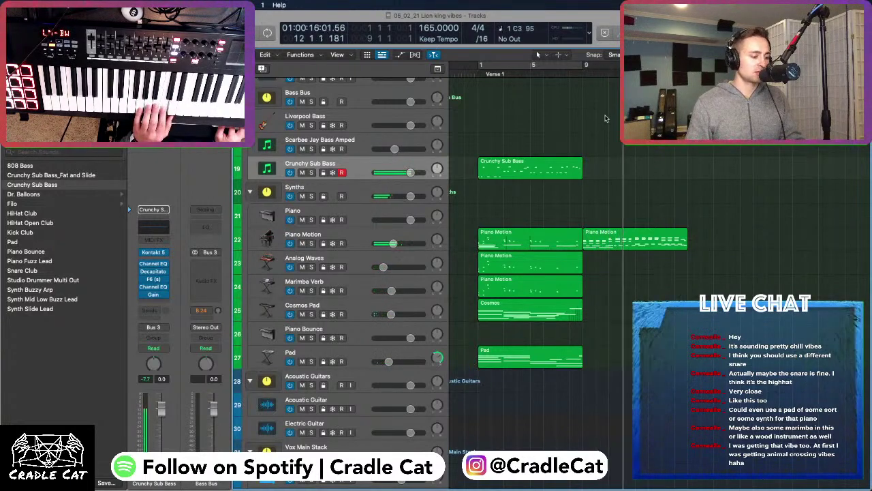
Reopen the new Piano Motion region, rework its selected chord notes around bars 10 and 11, and play the song from the start
{"action": "double_click", "coordinate": [599, 239]}
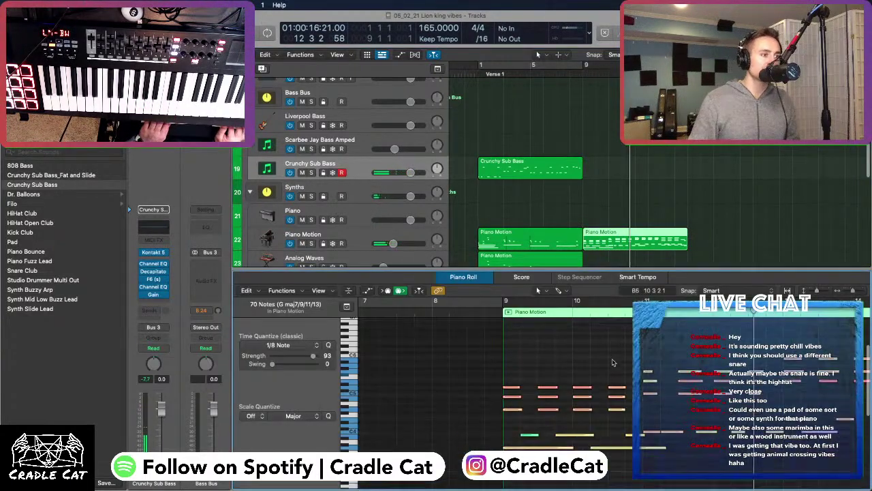
{"action": "left_click_drag", "start_coordinate": [566, 334], "coordinate": [695, 417]}
{"action": "key", "text": "Return"}
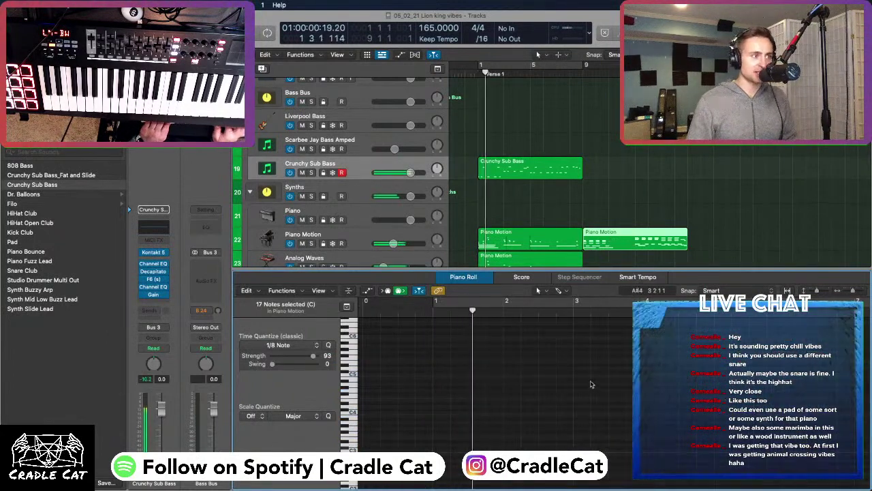
{"action": "left_click", "coordinate": [576, 69]}
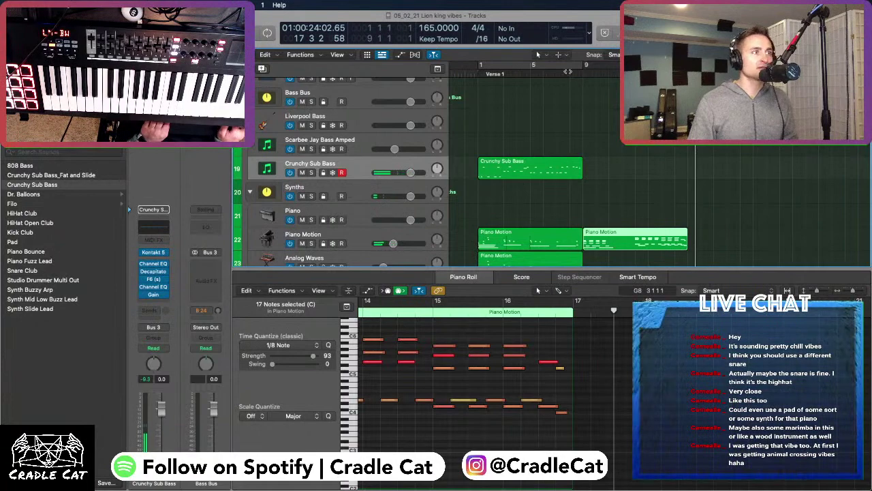
Stop playback, delete the new Piano Motion region at bar 9, and reselect the Piano Motion track
{"action": "key", "text": "space"}
{"action": "key", "text": "Delete"}
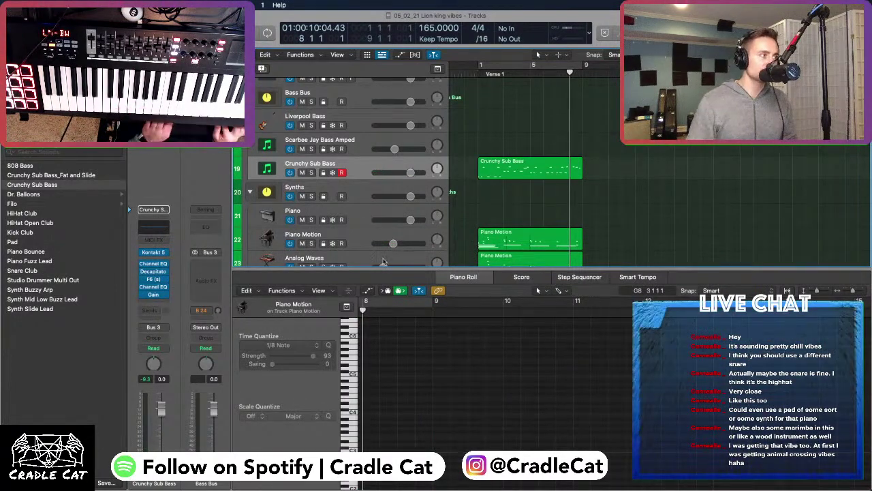
{"action": "left_click", "coordinate": [382, 232]}
{"action": "scroll", "coordinate": [383, 237], "scroll_direction": "down", "scroll_amount": 1}
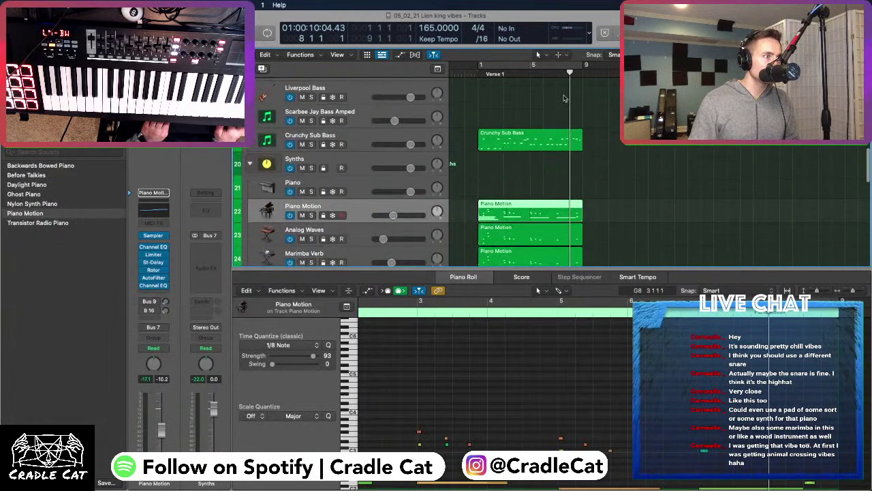
Rehearse the chords, record a new eight-bar Piano Motion part from bar 9, and play back the take
{"action": "key", "text": "space"}
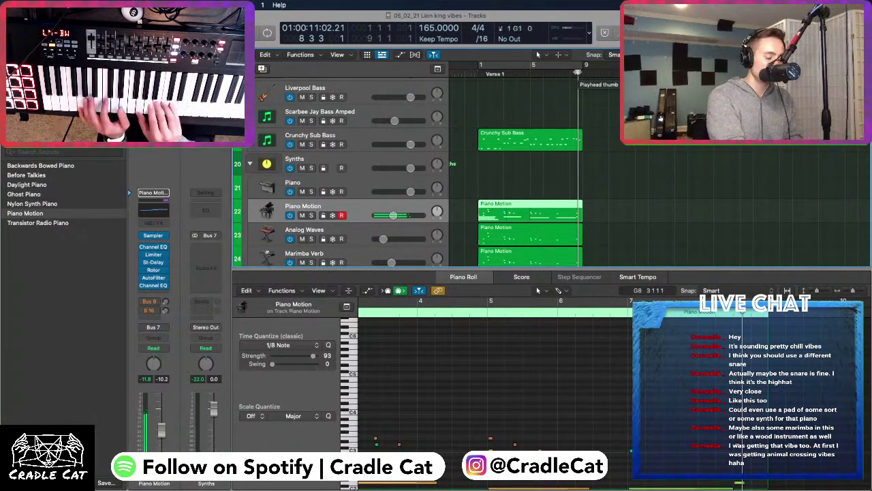
{"action": "left_click_drag", "start_coordinate": [578, 72], "coordinate": [560, 72]}
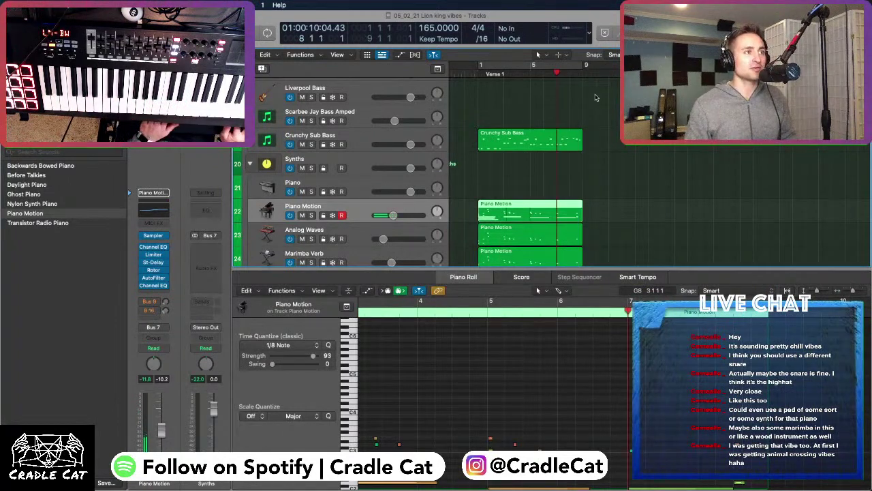
{"action": "key", "text": "r"}
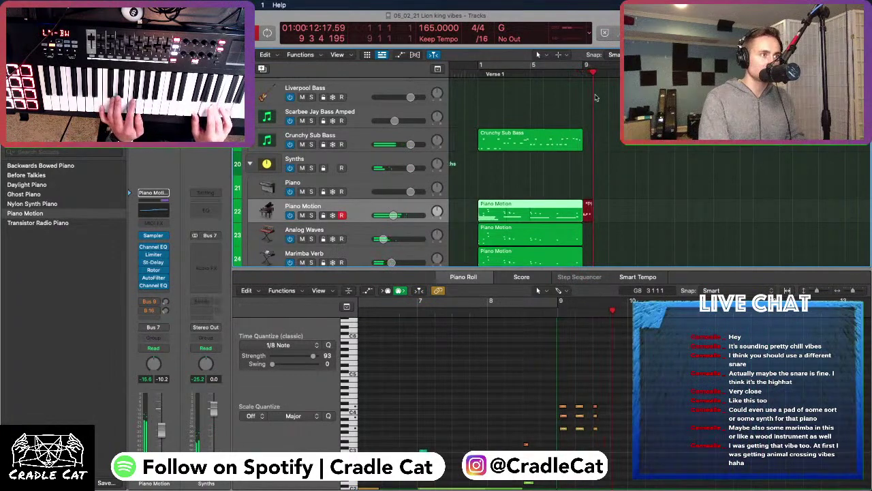
{"action": "key", "text": "super+period"}
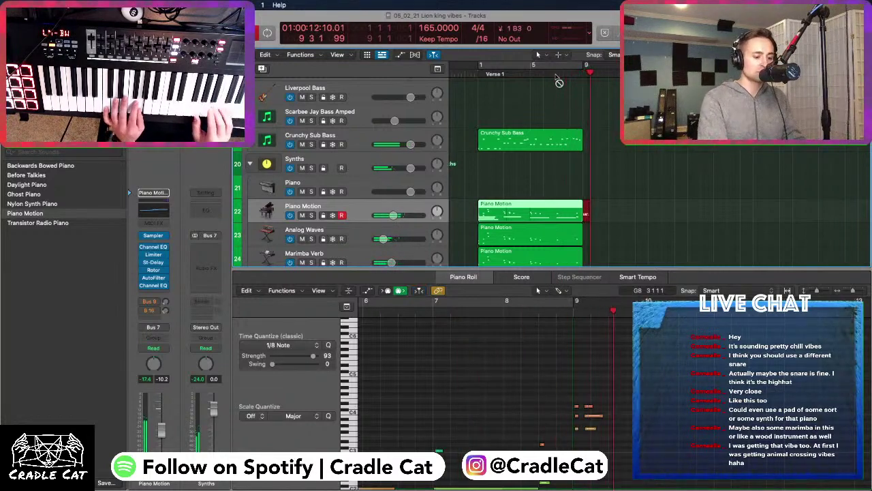
{"action": "key", "text": "r"}
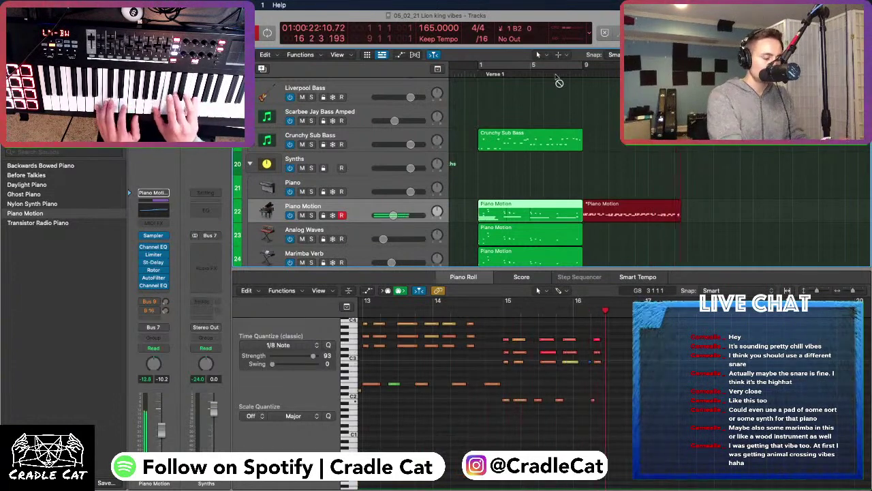
{"action": "key", "text": "space"}
{"action": "key", "text": "space"}
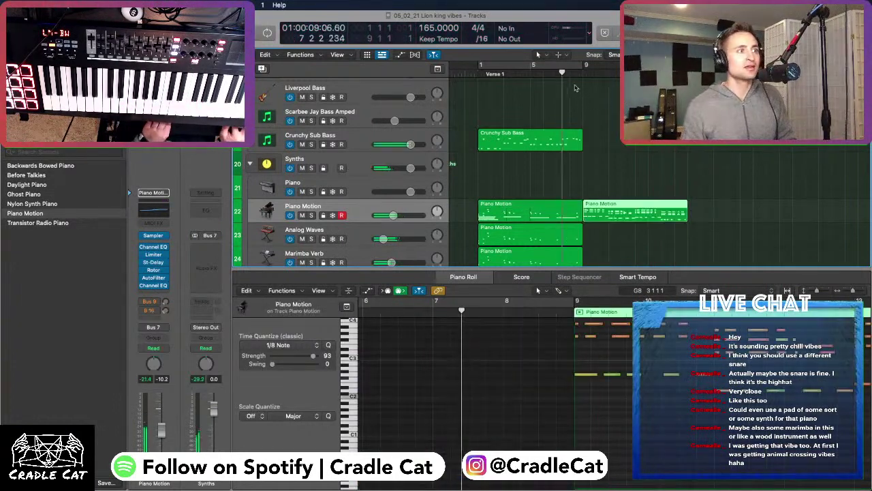
Try to record a bass line from bar 9 on the Crunchy Sub Bass track, discard the takes, and rehearse over playback
{"action": "left_click", "coordinate": [403, 131]}
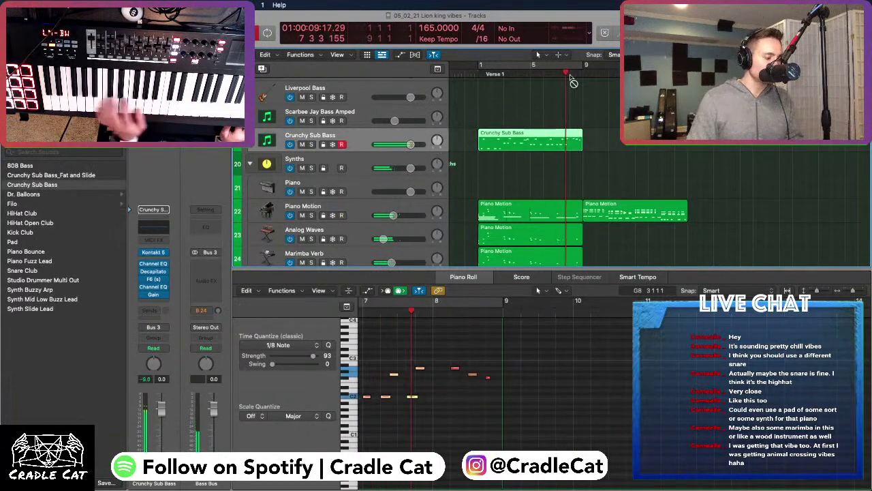
{"action": "key", "text": "r"}
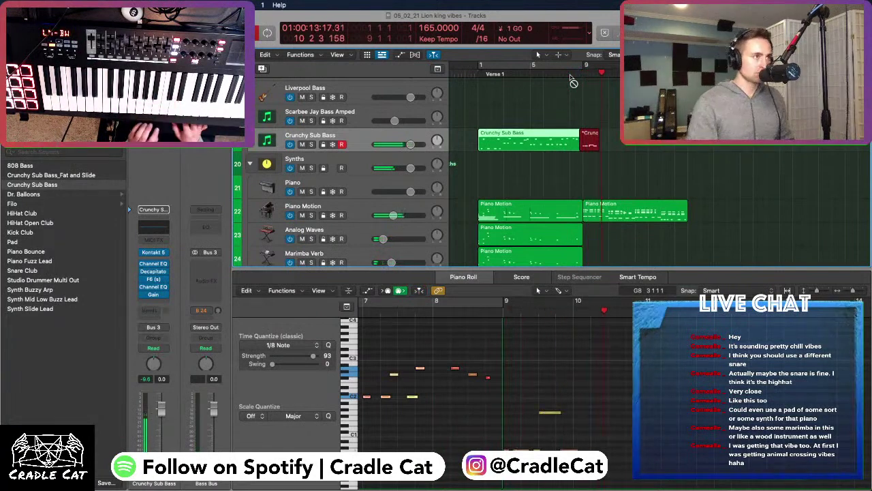
{"action": "key", "text": "space"}
{"action": "key", "text": "super+z"}
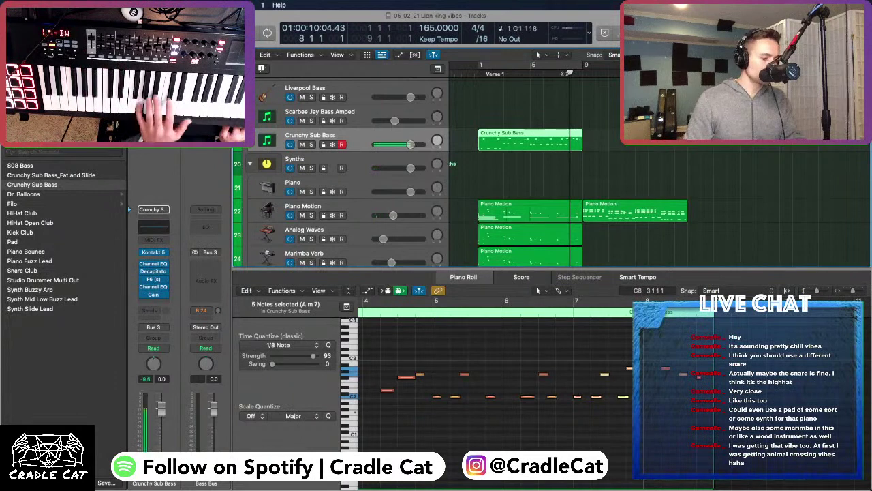
{"action": "key", "text": "r"}
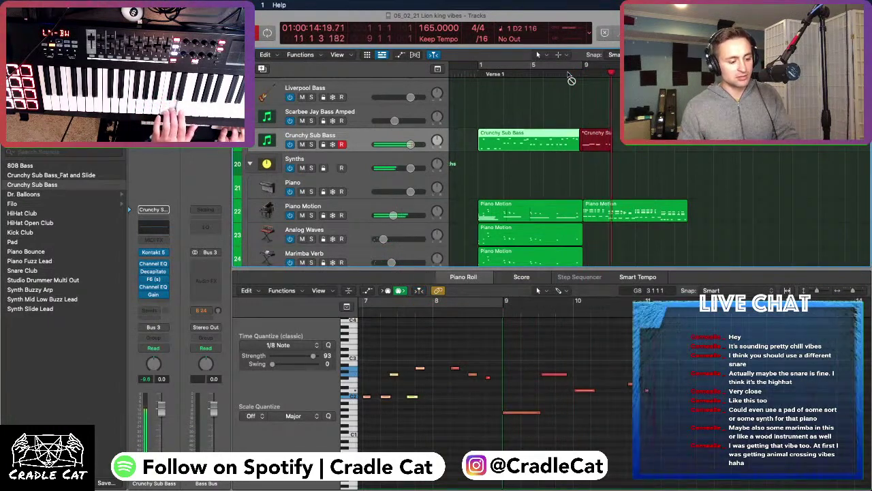
{"action": "key", "text": "space"}
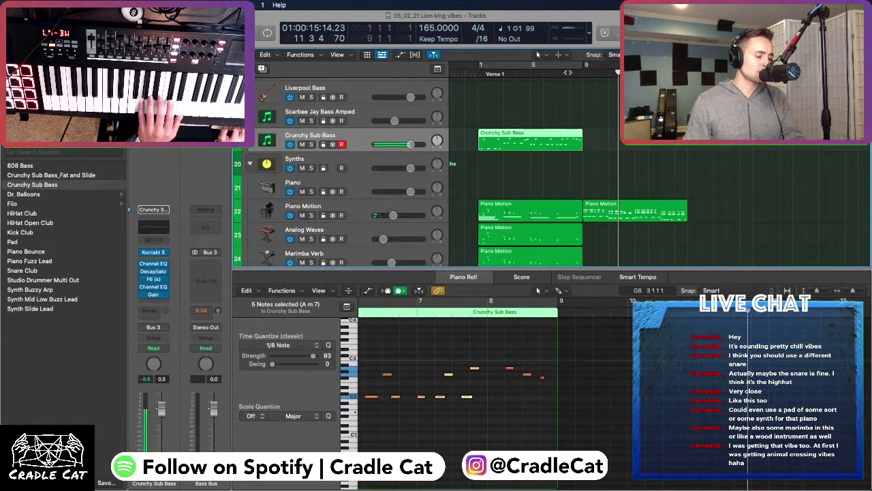
{"action": "key", "text": "space"}
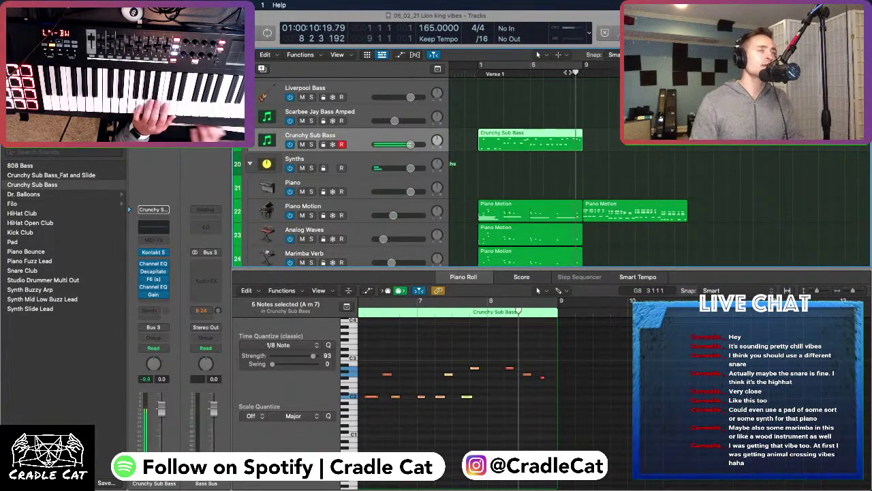
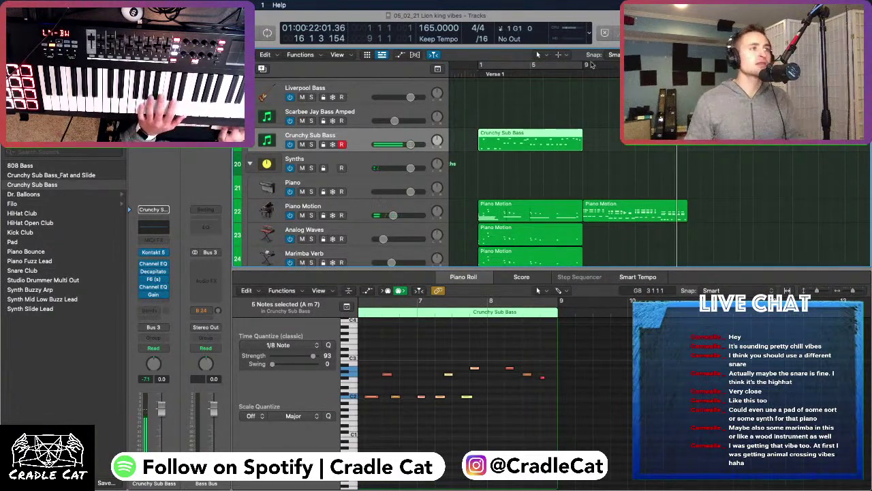
{"action": "key", "text": "space"}
Play the song from about bar 7 to hear the transition into the new Piano Motion part
{"action": "scroll", "coordinate": [566, 132], "scroll_direction": "up", "scroll_amount": 8}
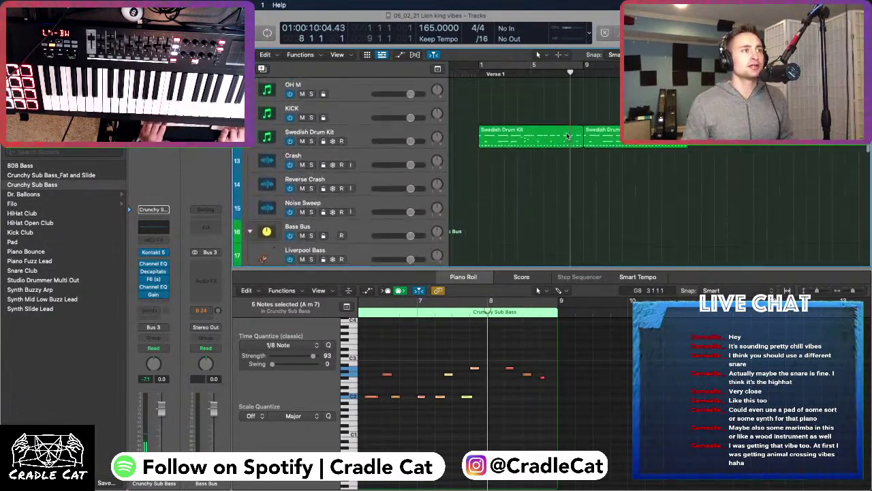
{"action": "scroll", "coordinate": [567, 132], "scroll_direction": "down", "scroll_amount": 8}
{"action": "key", "text": "space"}
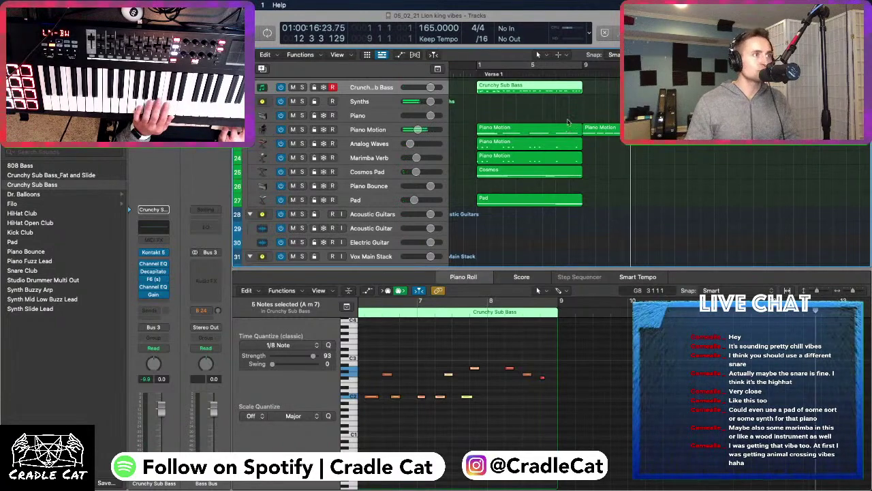
{"action": "left_click", "coordinate": [560, 65]}
{"action": "key", "text": "super+Down"}
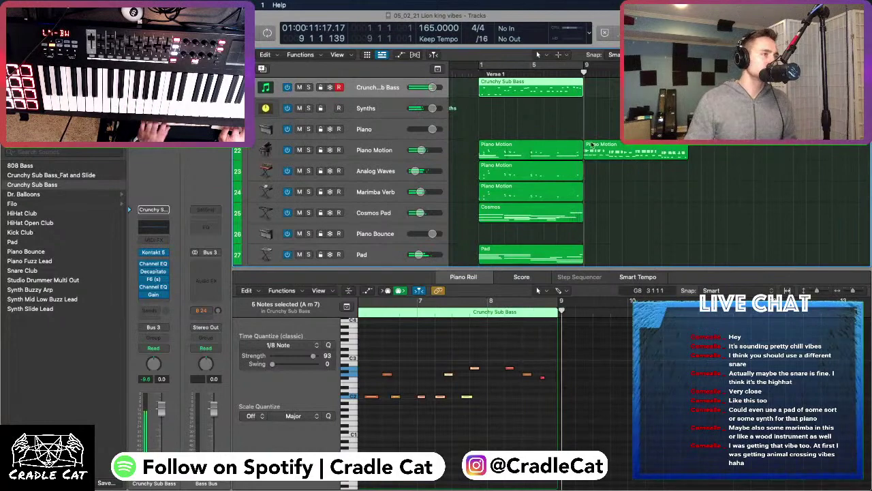
Quantize all notes of the Piano Motion region at bar 9 to 1/8 notes at strength 92 and resume playback
{"action": "left_click", "coordinate": [604, 152]}
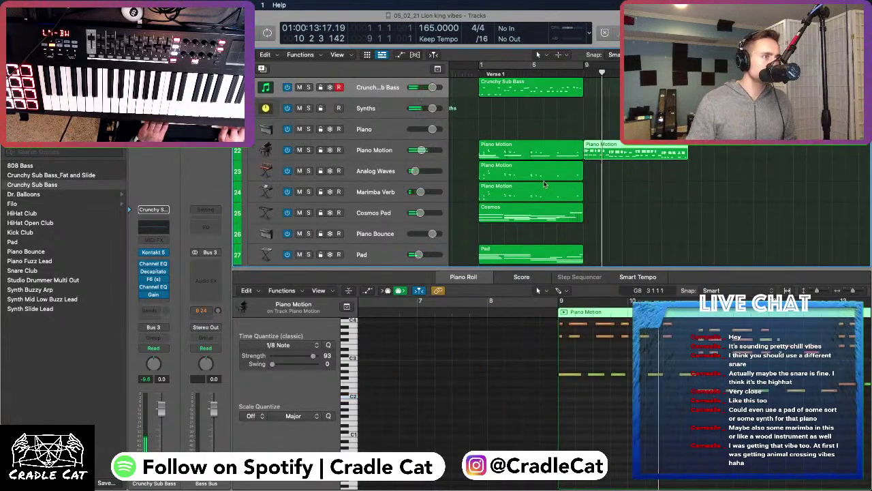
{"action": "scroll", "coordinate": [585, 221], "scroll_direction": "up", "scroll_amount": 2}
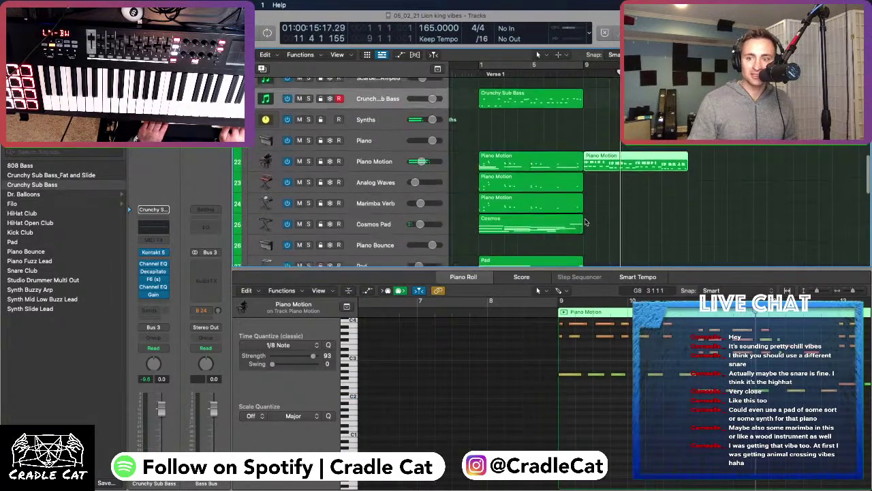
{"action": "scroll", "coordinate": [545, 238], "scroll_direction": "right", "scroll_amount": 3}
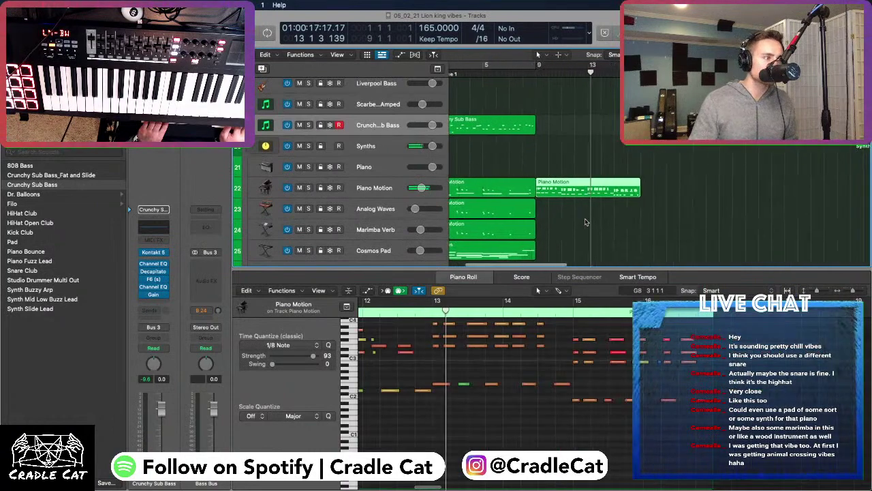
{"action": "scroll", "coordinate": [460, 368], "scroll_direction": "up", "scroll_amount": 2}
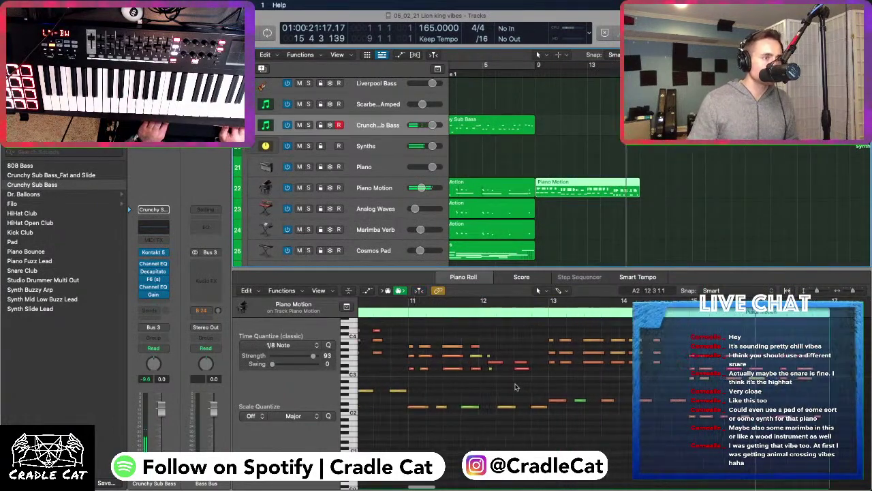
{"action": "scroll", "coordinate": [516, 387], "scroll_direction": "left", "scroll_amount": 3}
{"action": "scroll", "coordinate": [515, 387], "scroll_direction": "up", "scroll_amount": 1}
{"action": "scroll", "coordinate": [516, 387], "scroll_direction": "up", "scroll_amount": 2}
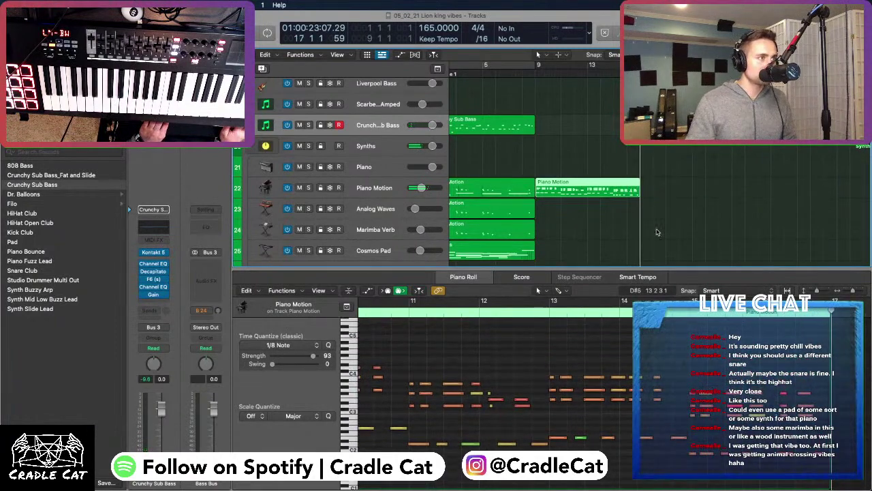
{"action": "key", "text": "super+a"}
{"action": "left_click_drag", "start_coordinate": [312, 355], "coordinate": [312, 355]}
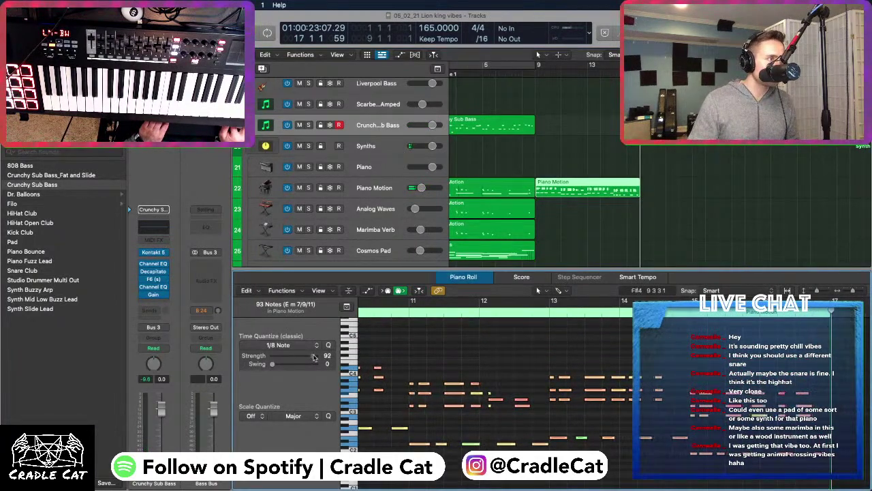
{"action": "key", "text": "space"}
{"action": "scroll", "coordinate": [571, 336], "scroll_direction": "right", "scroll_amount": 8}
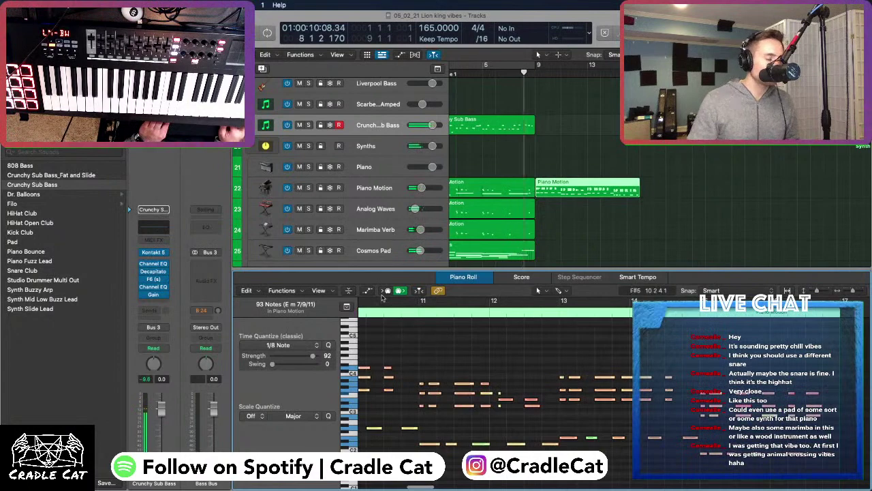
Rehearse the bass line on Crunchy Sub Bass, try recording it from bar 9, and delete the unwanted takes
{"action": "left_click", "coordinate": [380, 127]}
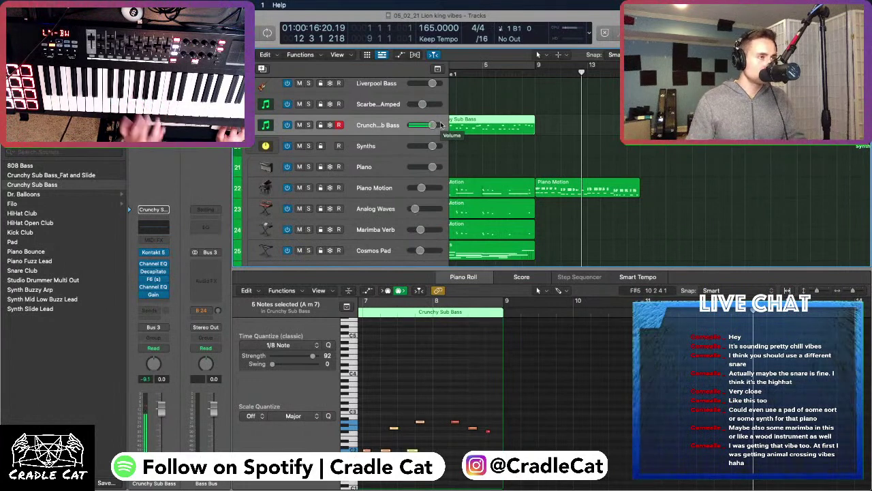
{"action": "left_click", "coordinate": [519, 72]}
{"action": "key", "text": "space"}
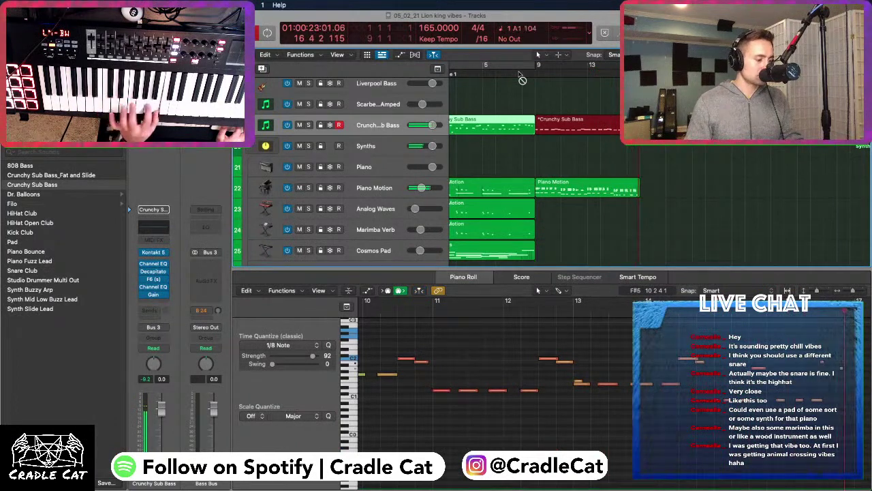
{"action": "key", "text": "space"}
{"action": "key", "text": "Delete"}
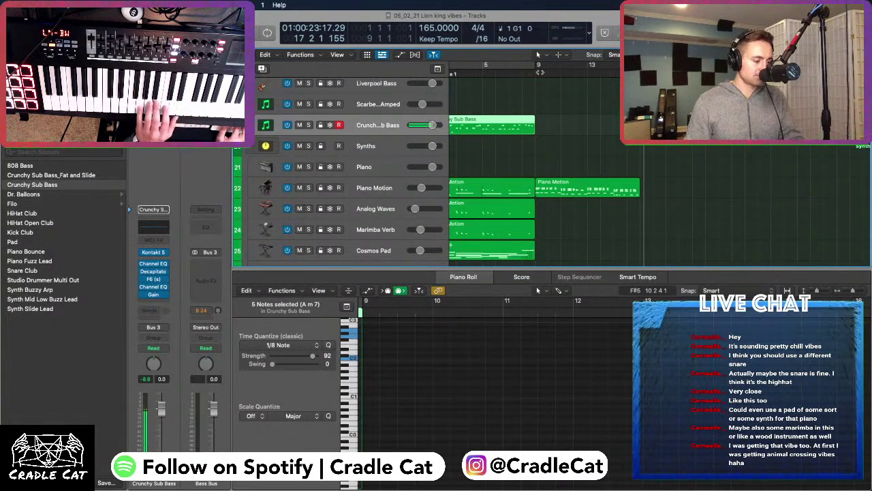
{"action": "key", "text": "r"}
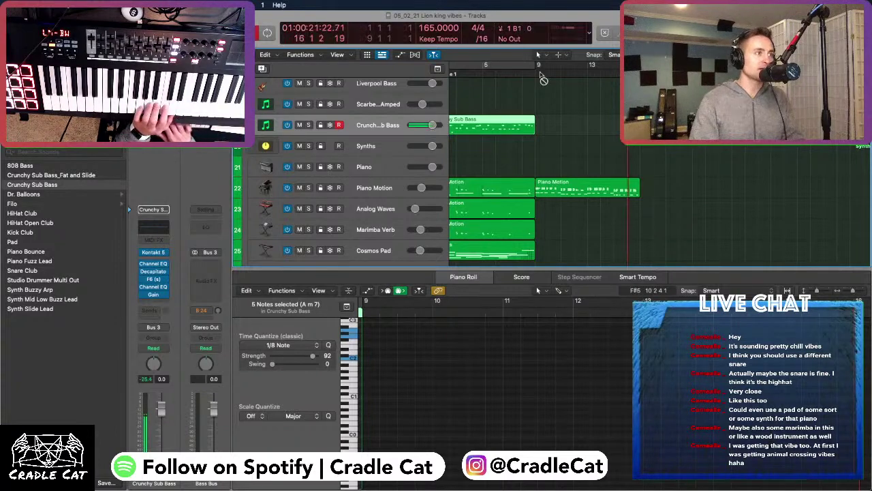
{"action": "left_click", "coordinate": [536, 73]}
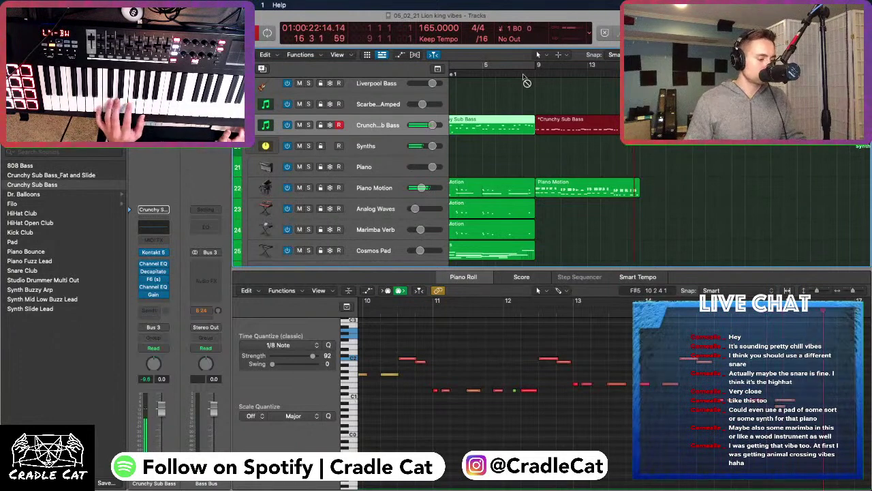
{"action": "key", "text": "space"}
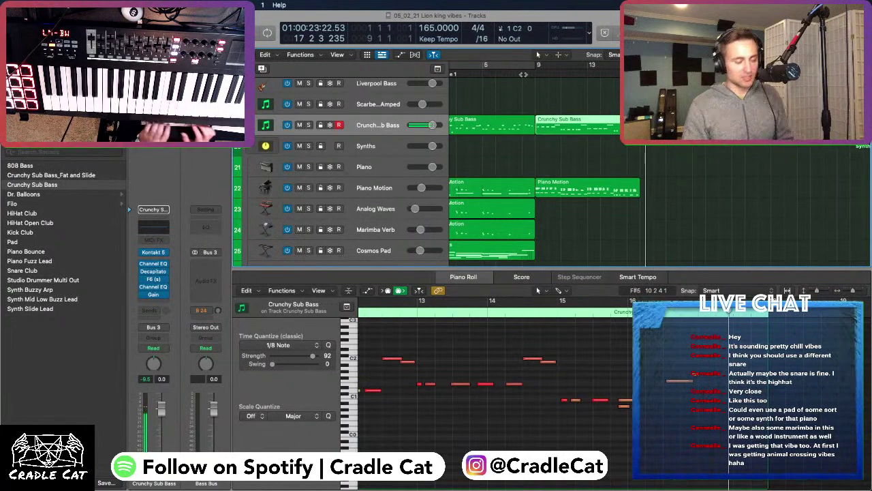
{"action": "key", "text": "Delete"}
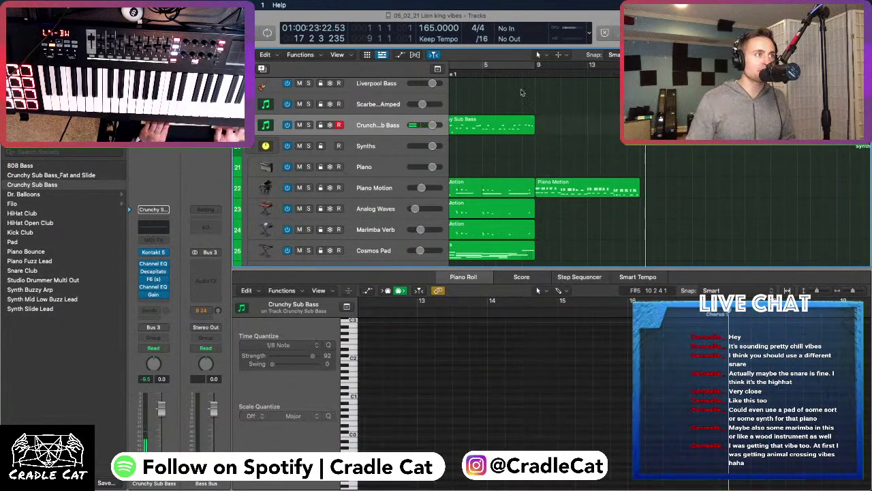
Record an eight-bar Crunchy Sub Bass line from bar 9, starting the lead-in around bar 8, and play it back
{"action": "left_click", "coordinate": [522, 74]}
{"action": "key", "text": "r"}
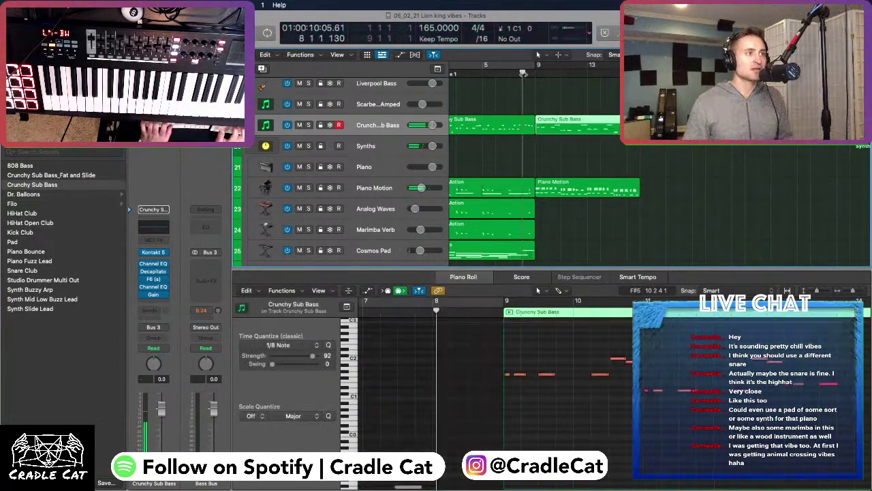
{"action": "key", "text": "space"}
{"action": "key", "text": "space"}
Quantize all notes of the new Crunchy Sub Bass region to 1/8 notes at strength 93
{"action": "double_click", "coordinate": [569, 120]}
{"action": "double_click", "coordinate": [569, 120]}
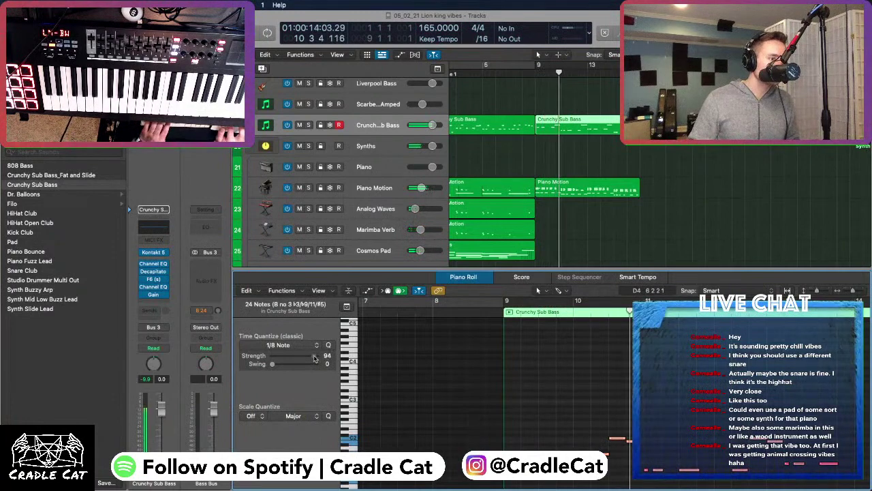
{"action": "left_click_drag", "start_coordinate": [315, 359], "coordinate": [313, 359]}
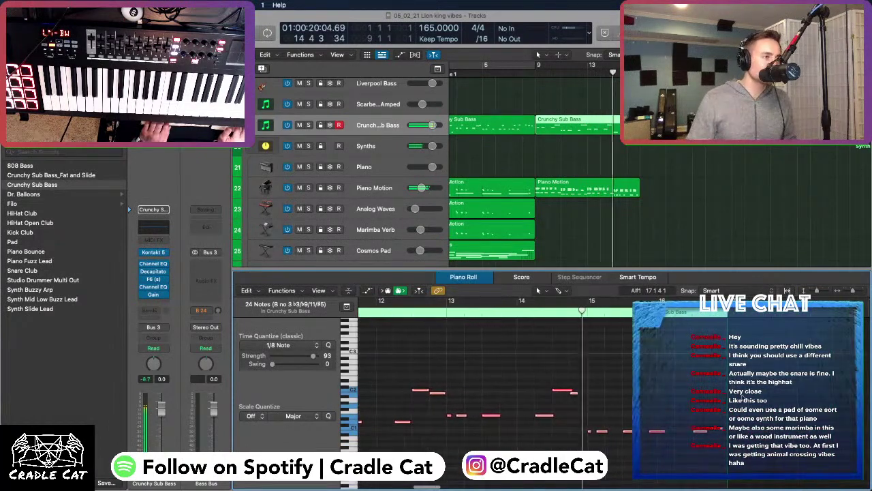
Close the Piano Roll, delete the Swedish Drum Kit region at bar 9, and replay the song from about bar 8
{"action": "key", "text": "e"}
{"action": "scroll", "coordinate": [360, 138], "scroll_direction": "up", "scroll_amount": 5}
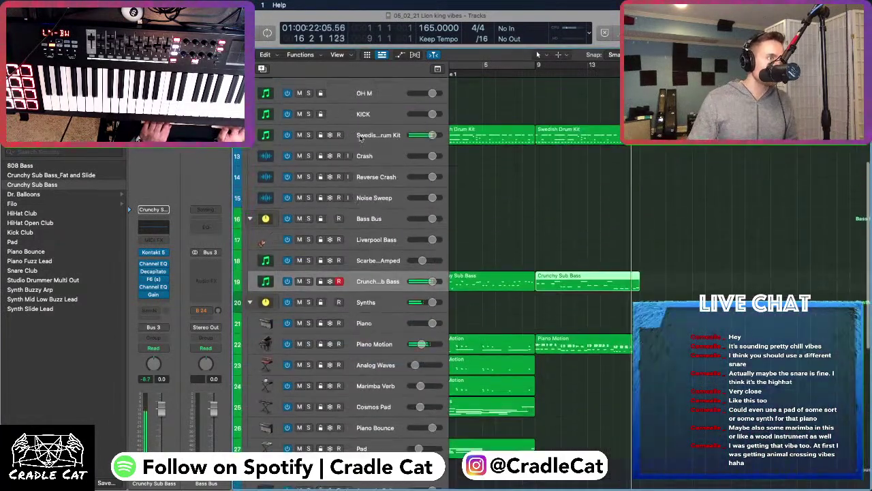
{"action": "left_click", "coordinate": [558, 130]}
{"action": "key", "text": "Delete"}
{"action": "left_click", "coordinate": [519, 69]}
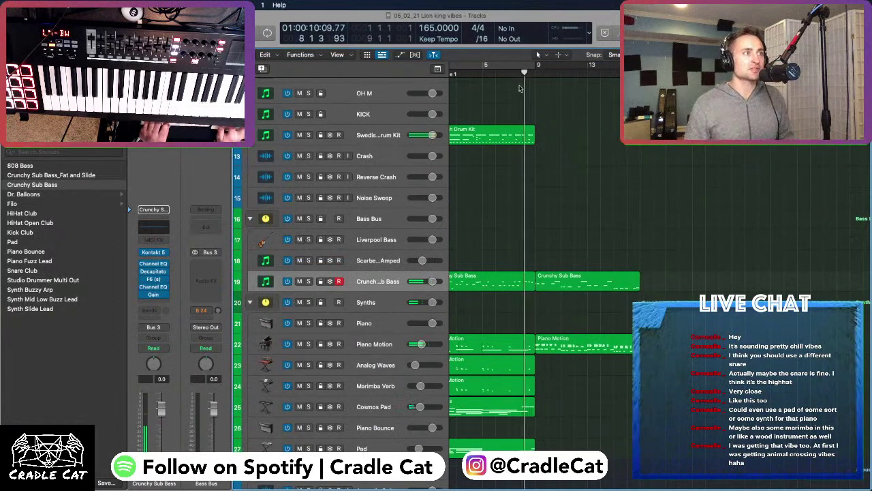
Copy the Swedish Drum Kit region to bar 9 and delete all of its notes except the row at C3
{"action": "left_click", "coordinate": [394, 135]}
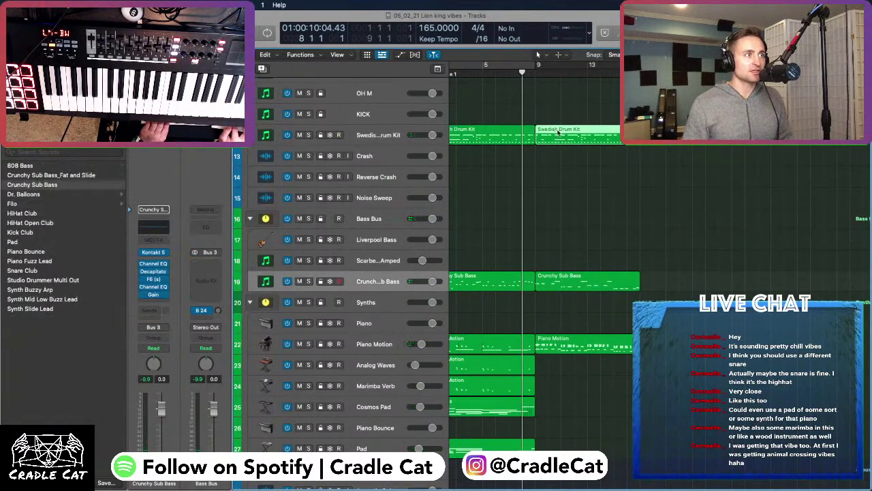
{"action": "key", "text": "p"}
{"action": "left_click", "coordinate": [438, 400]}
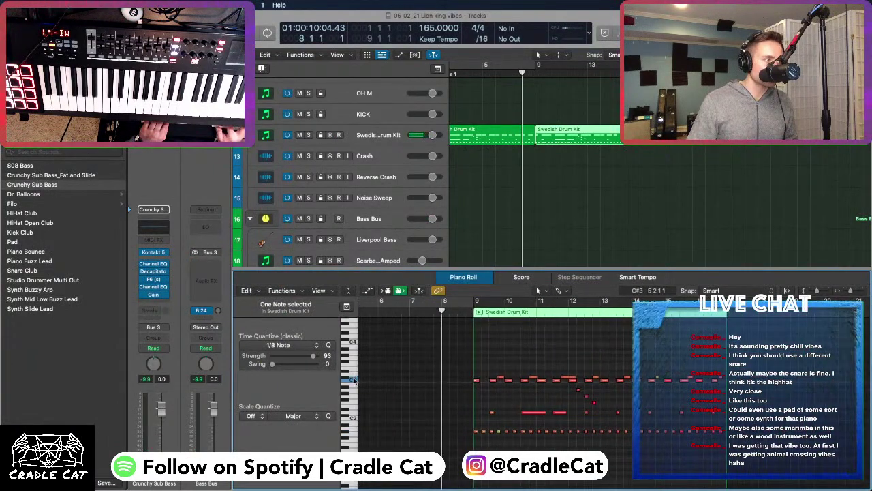
{"action": "left_click", "coordinate": [350, 379]}
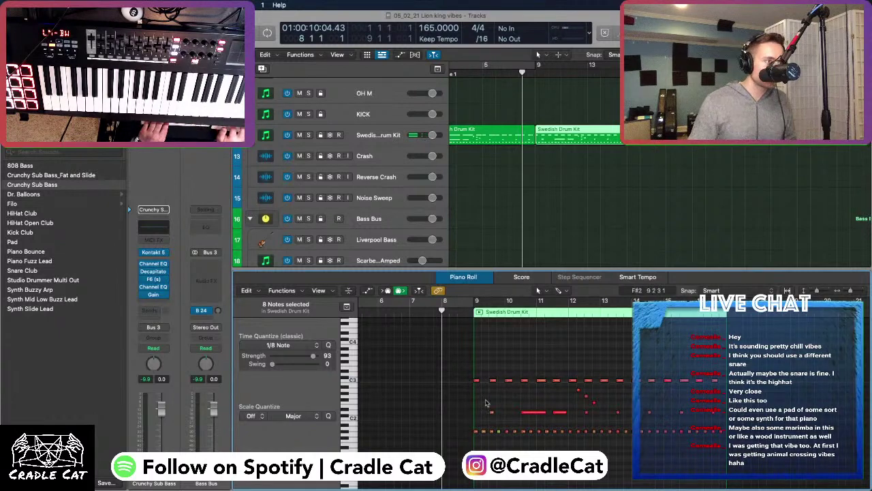
{"action": "scroll", "coordinate": [456, 408], "scroll_direction": "right", "scroll_amount": 3}
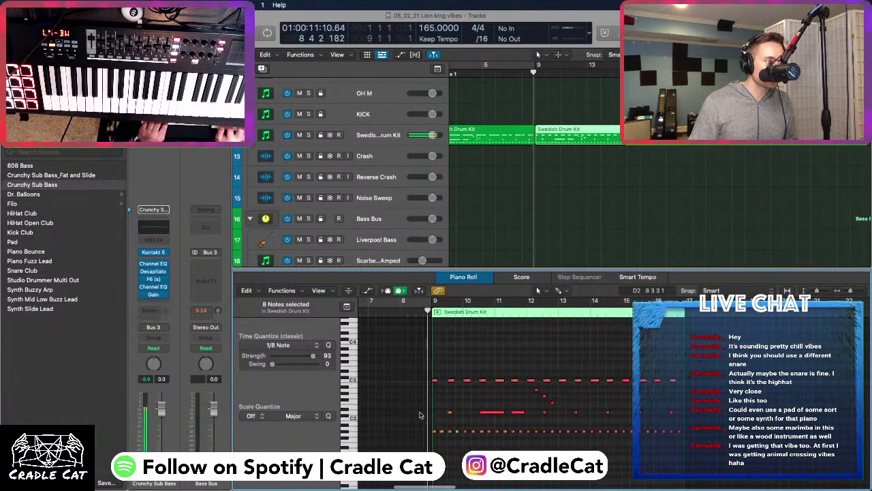
{"action": "left_click_drag", "start_coordinate": [426, 407], "coordinate": [708, 468]}
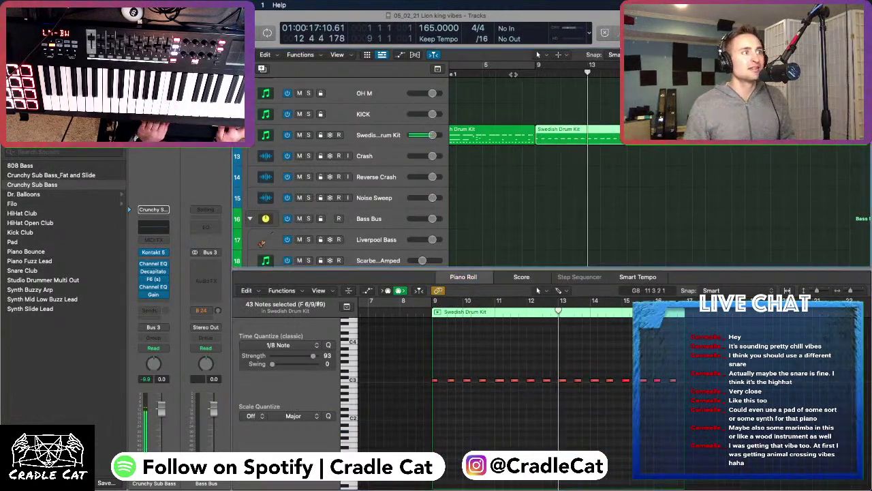
{"action": "key", "text": "p"}
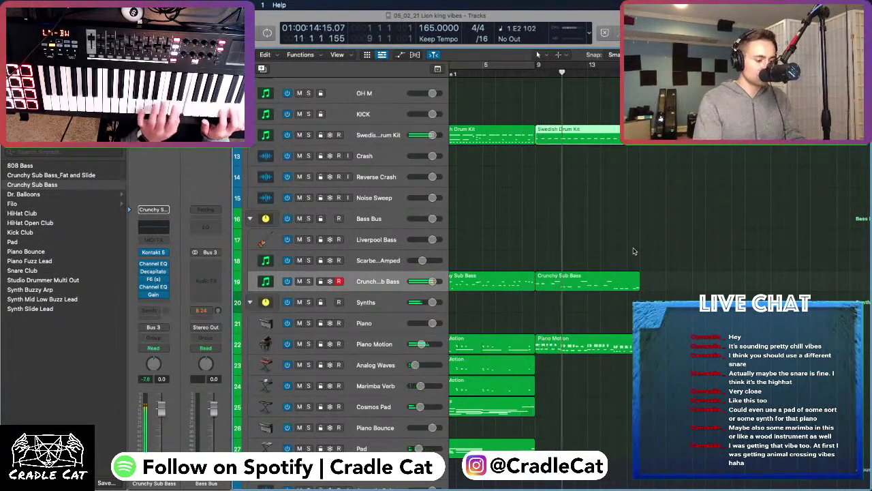
Select the Swedish Drum Kit track, set the cycle range to bars 9 through 17, and play the loop
{"action": "left_click", "coordinate": [371, 142]}
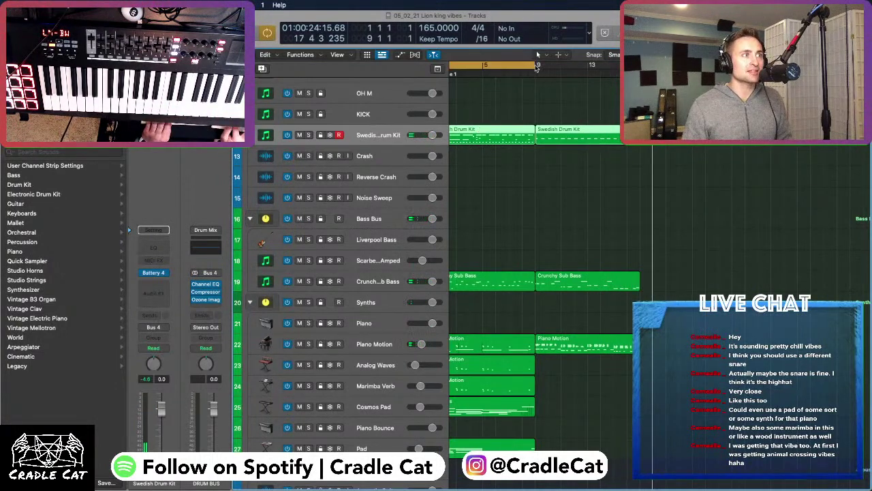
{"action": "left_click_drag", "start_coordinate": [536, 66], "coordinate": [641, 66]}
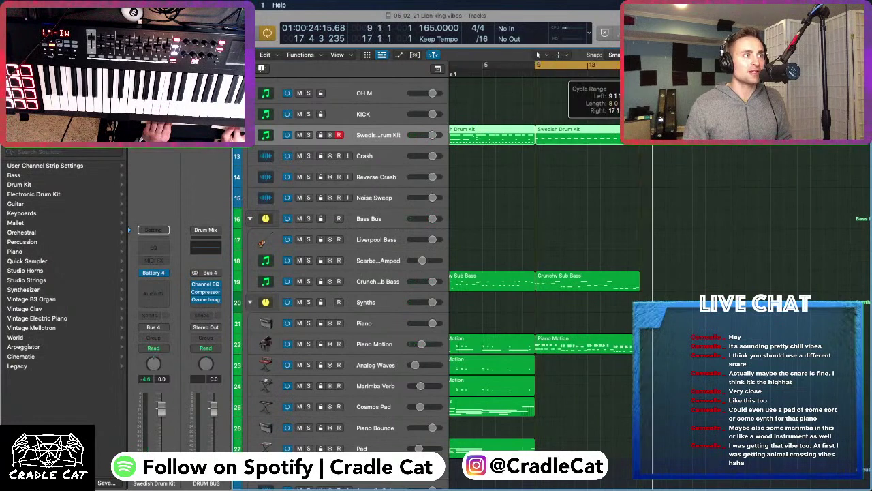
{"action": "key", "text": "space"}
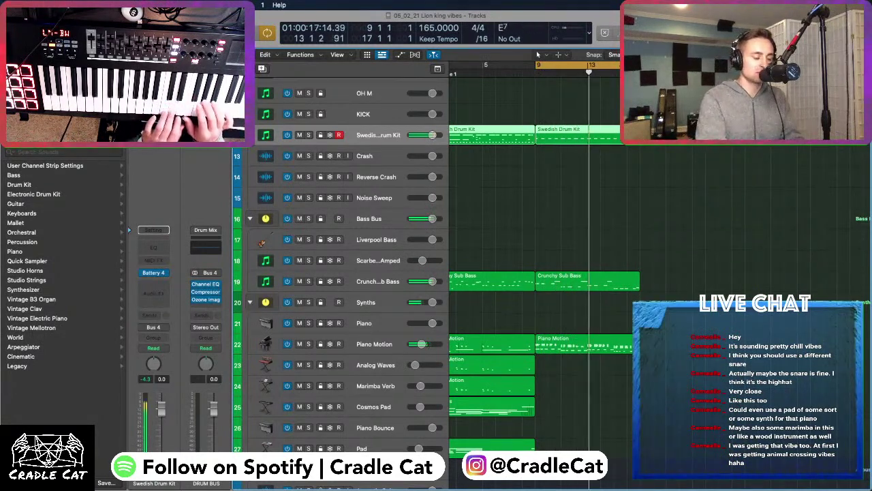
{"action": "key", "text": "space"}
{"action": "key", "text": "space"}
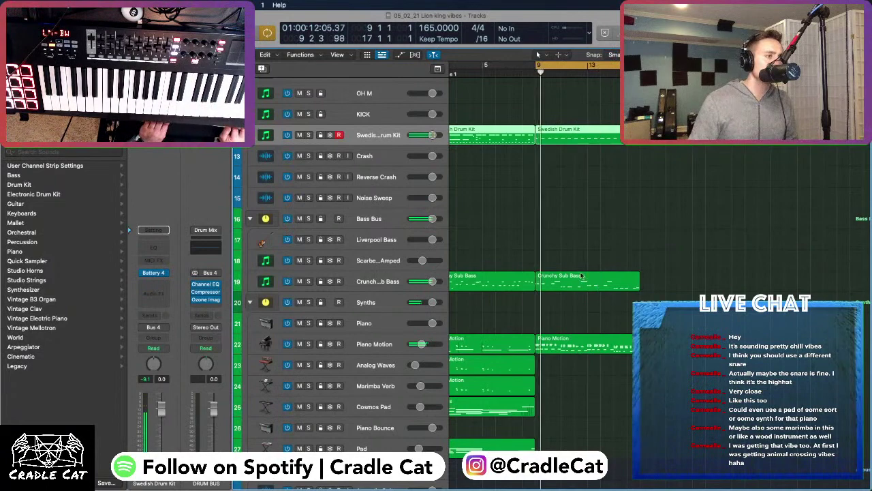
Look over the notes of the Piano Motion region at bar 9, close the Piano Roll, and delete that region
{"action": "double_click", "coordinate": [563, 341]}
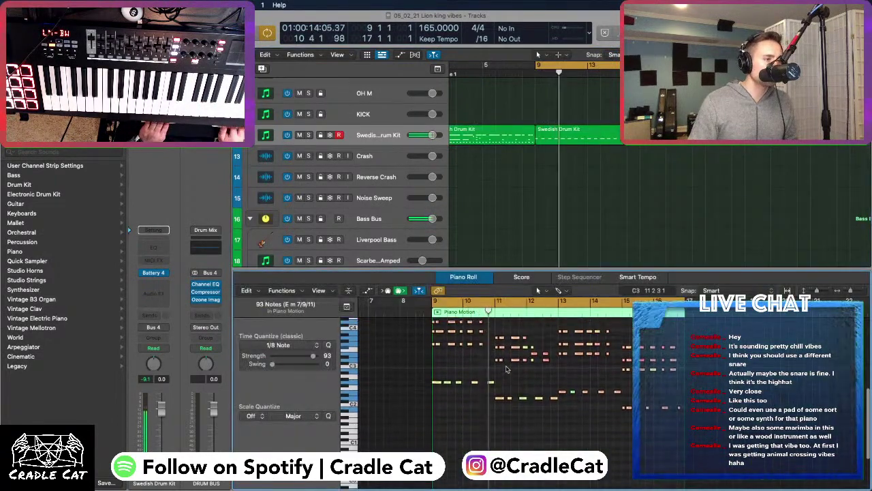
{"action": "scroll", "coordinate": [507, 369], "scroll_direction": "up", "scroll_amount": 1}
{"action": "right_click", "coordinate": [511, 367]}
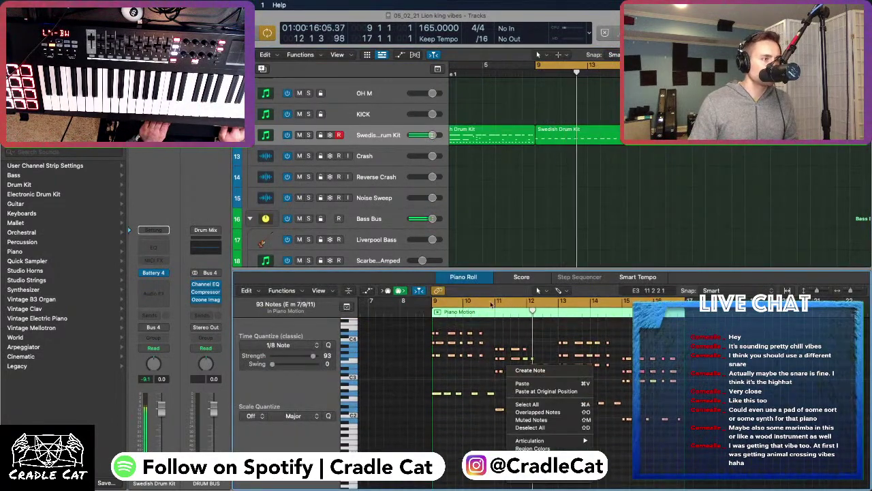
{"action": "key", "text": "Escape"}
{"action": "scroll", "coordinate": [538, 204], "scroll_direction": "down", "scroll_amount": 4}
{"action": "key", "text": "e"}
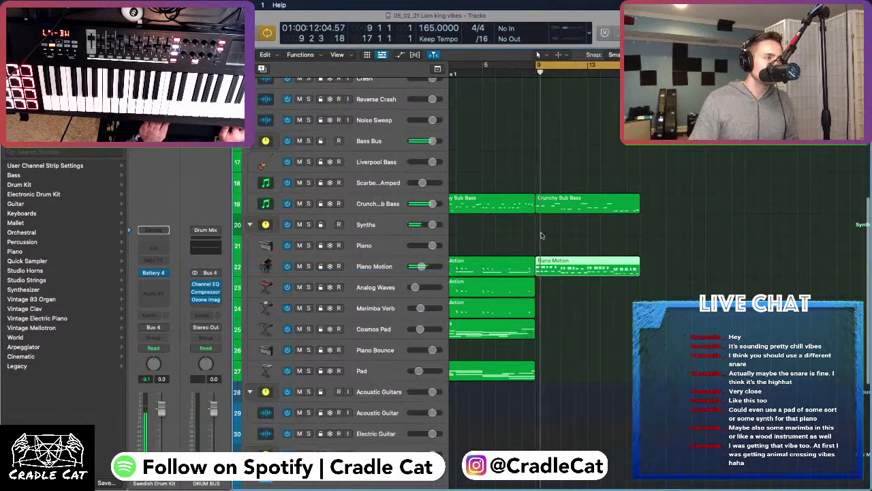
{"action": "key", "text": "Delete"}
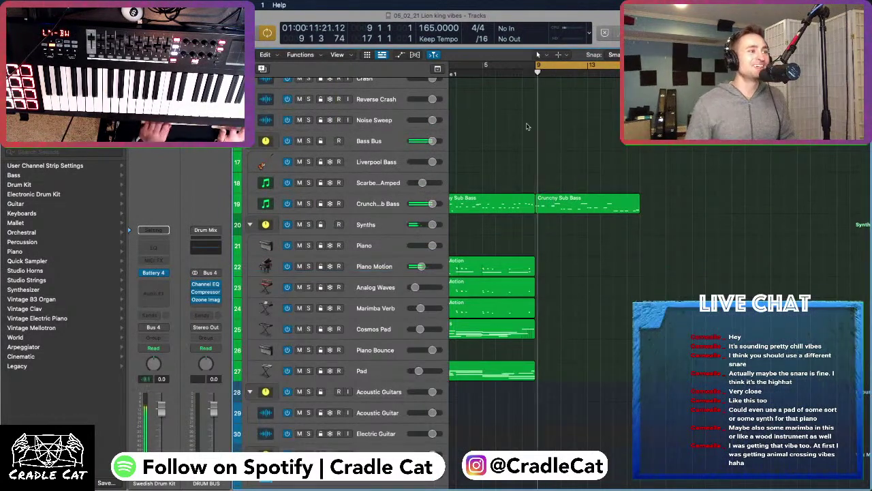
Open the Crunchy Sub Bass region at bar 9 in the Piano Roll and try adding a note at bar 10
{"action": "left_click", "coordinate": [410, 266]}
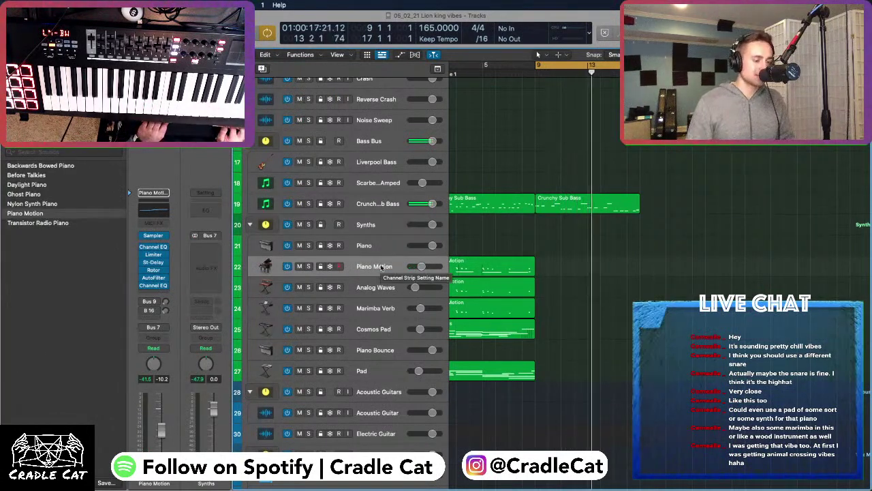
{"action": "double_click", "coordinate": [586, 205]}
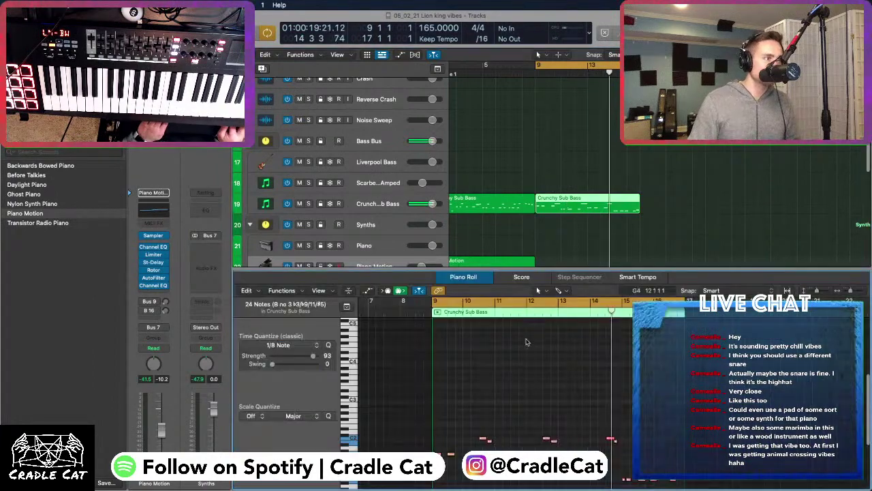
{"action": "scroll", "coordinate": [479, 399], "scroll_direction": "up", "scroll_amount": 5}
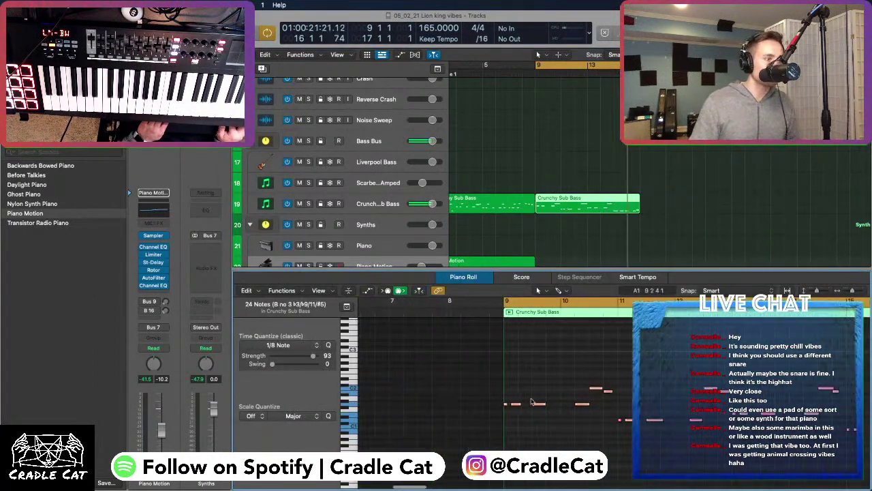
{"action": "left_click", "coordinate": [564, 405]}
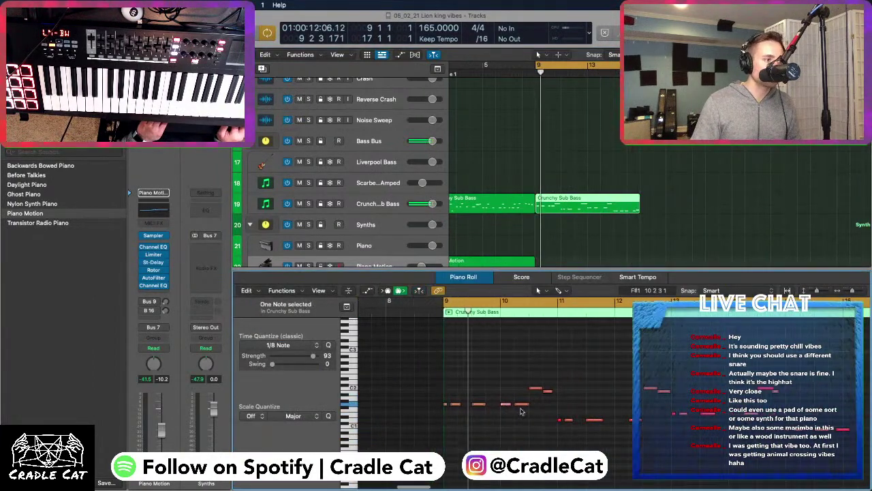
{"action": "scroll", "coordinate": [506, 406], "scroll_direction": "up", "scroll_amount": 5}
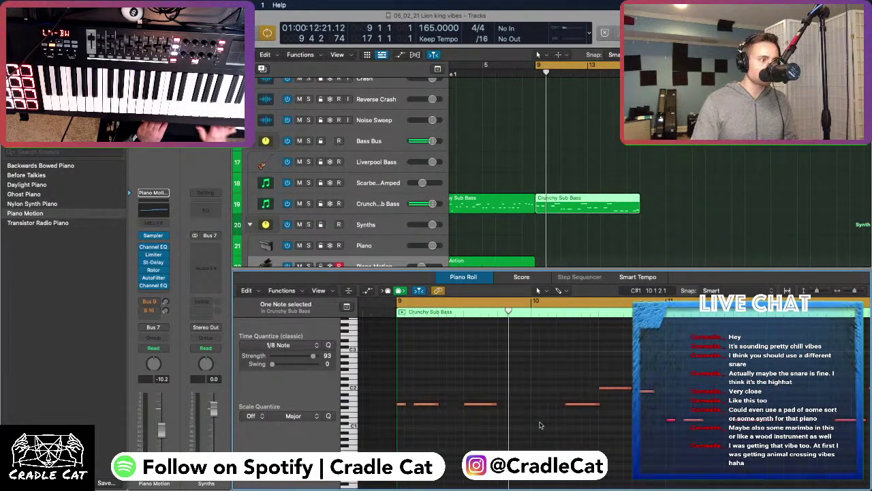
Overdub extra notes into the Crunchy Sub Bass region at bar 9 and quantize all its notes to 1/8 notes at strength 93
{"action": "left_click", "coordinate": [409, 204]}
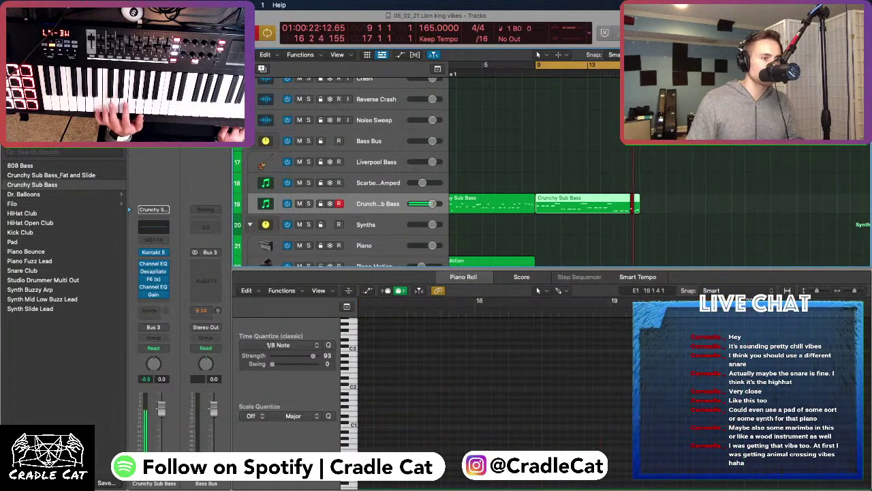
{"action": "key", "text": "space"}
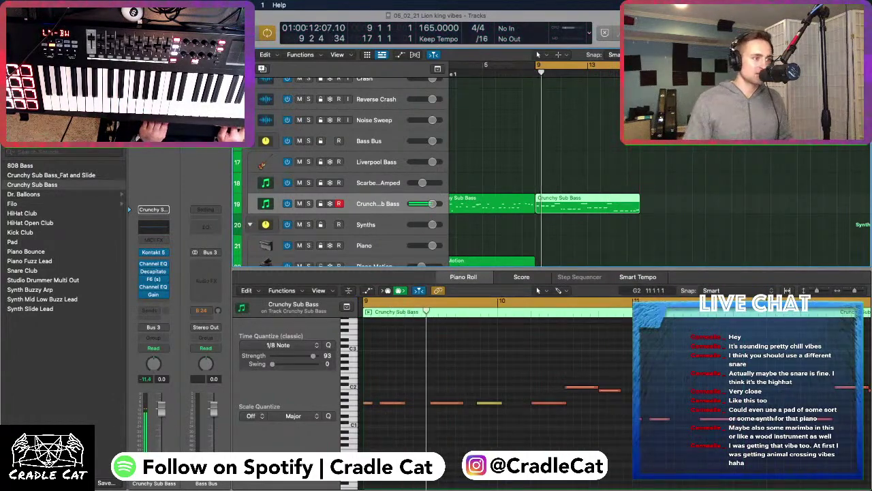
{"action": "key", "text": "super+a"}
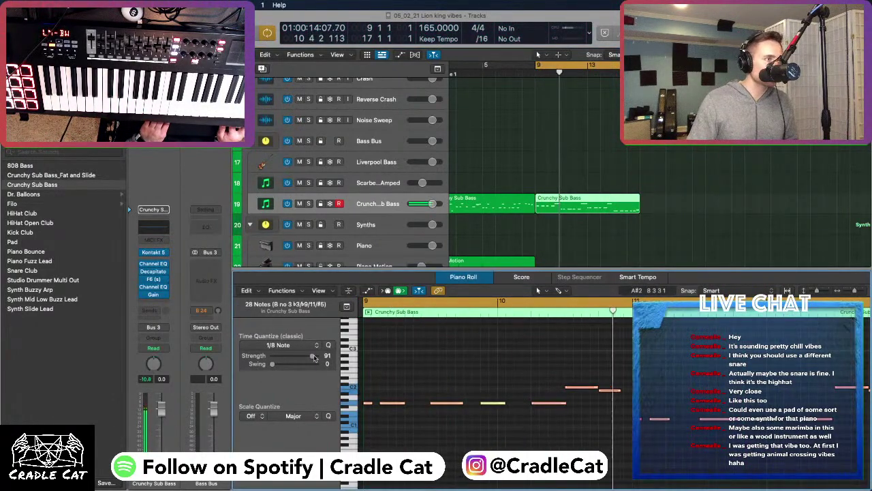
{"action": "key", "text": "p"}
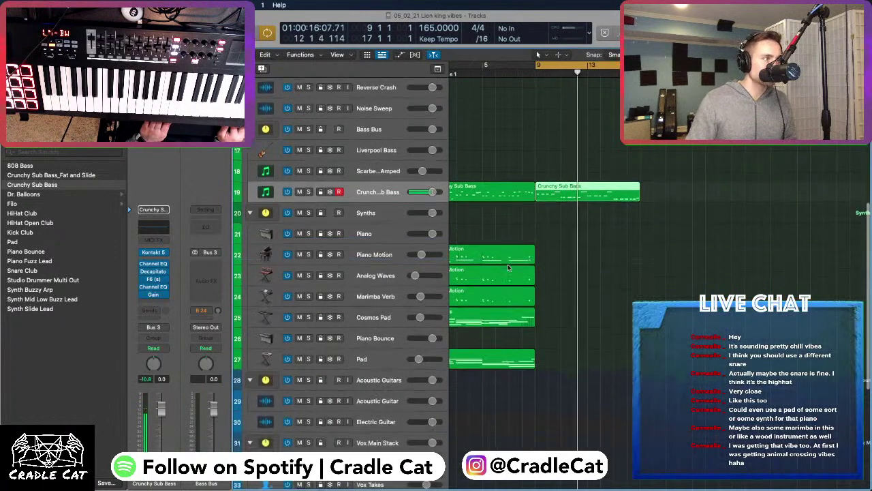
Rehearse on the Piano Motion track over the bar 9 cycle, try recording a take, and undo it
{"action": "scroll", "coordinate": [508, 268], "scroll_direction": "up", "scroll_amount": 5}
{"action": "key", "text": "super+Left"}
{"action": "scroll", "coordinate": [509, 269], "scroll_direction": "down", "scroll_amount": 3}
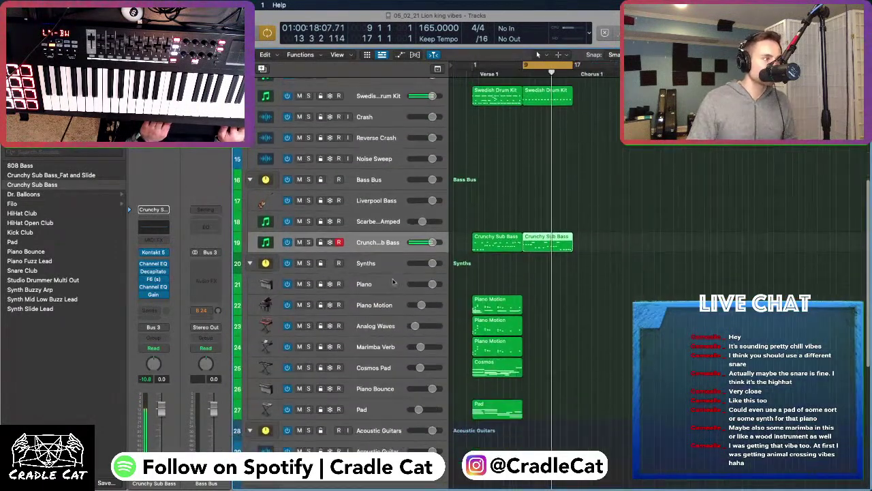
{"action": "left_click", "coordinate": [380, 306]}
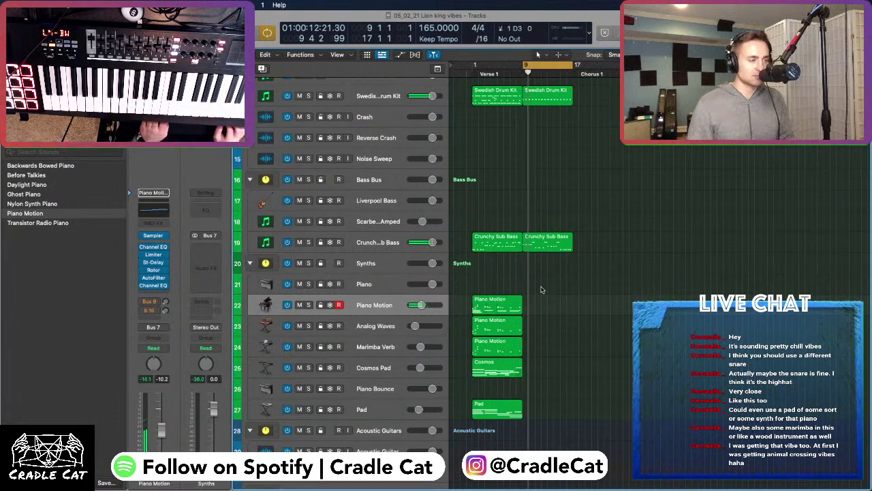
{"action": "key", "text": "r"}
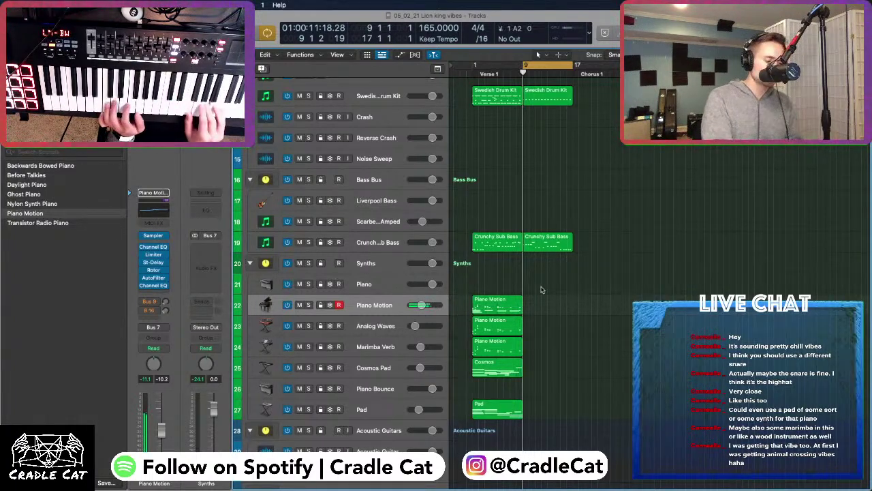
{"action": "key", "text": "r"}
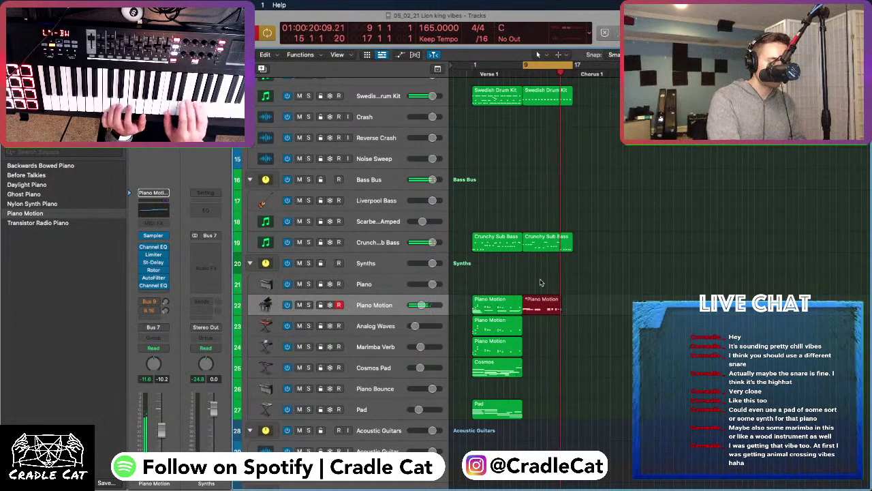
{"action": "key", "text": "space"}
{"action": "key", "text": "super+z"}
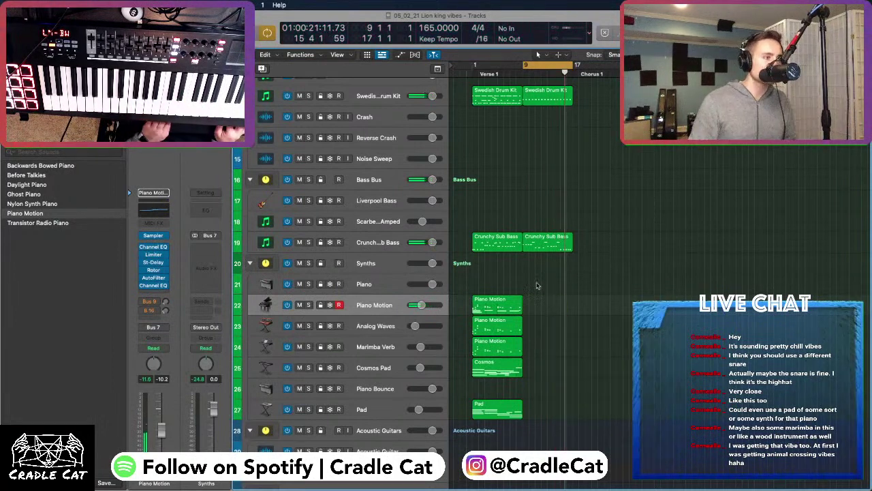
Record another Piano Motion take from bar 9, play it back, and delete it
{"action": "key", "text": "r"}
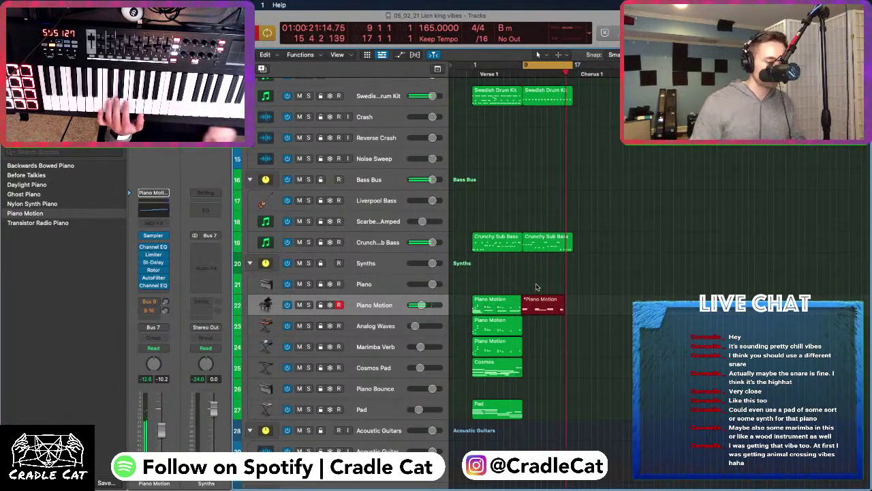
{"action": "key", "text": "space"}
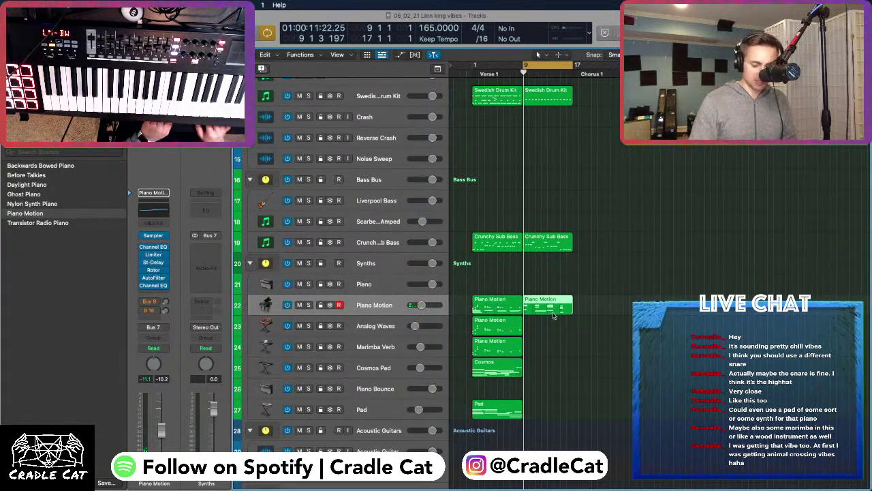
{"action": "key", "text": "Delete"}
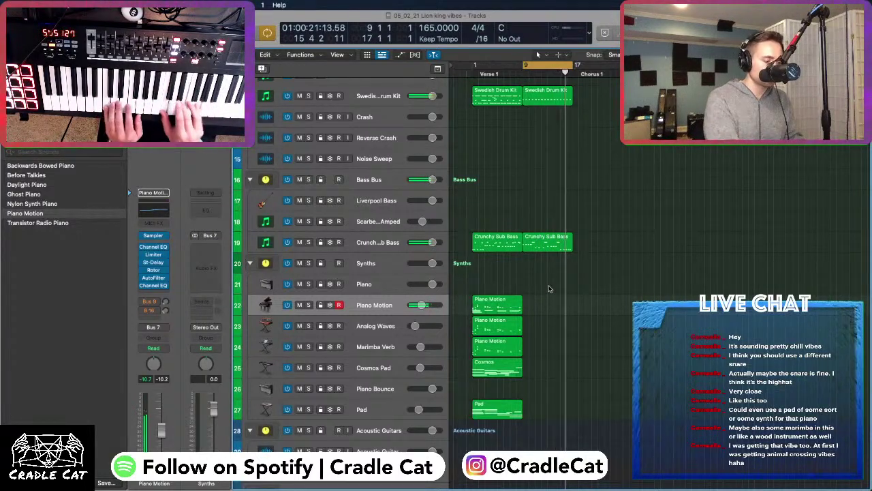
Open the Crunchy Sub Bass region at bar 9 in the Piano Roll and lower its bar 11–12 notes to B0
{"action": "double_click", "coordinate": [544, 240]}
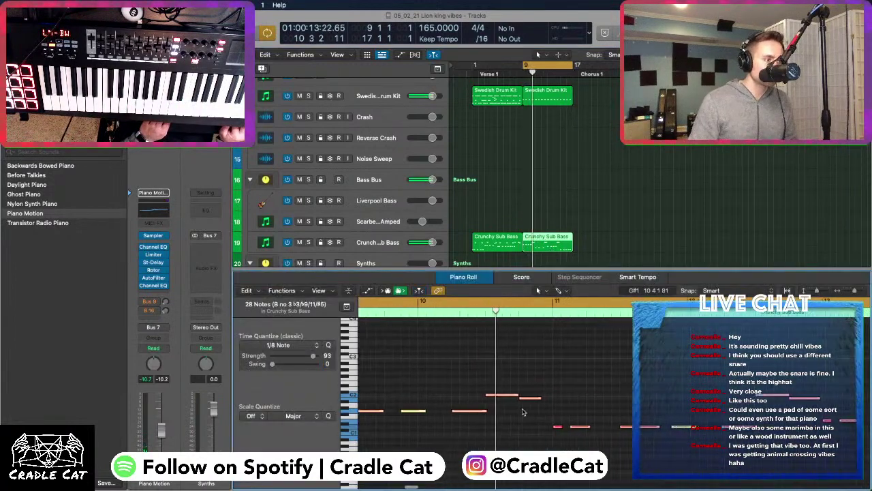
{"action": "left_click_drag", "start_coordinate": [481, 415], "coordinate": [605, 437]}
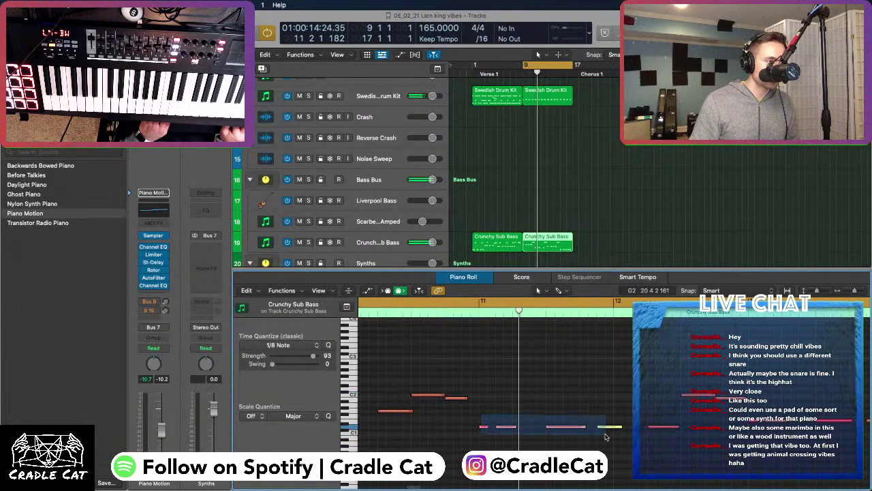
{"action": "left_click_drag", "start_coordinate": [669, 440], "coordinate": [669, 439]}
{"action": "left_click_drag", "start_coordinate": [506, 429], "coordinate": [507, 438]}
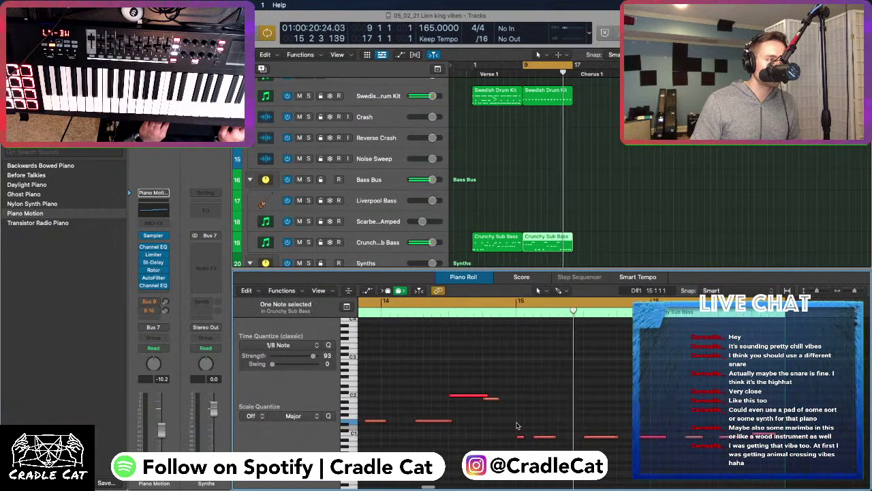
Raise the bar 15–16 bass notes to C1 and the region's final note to D1, and close the editor
{"action": "left_click", "coordinate": [522, 432]}
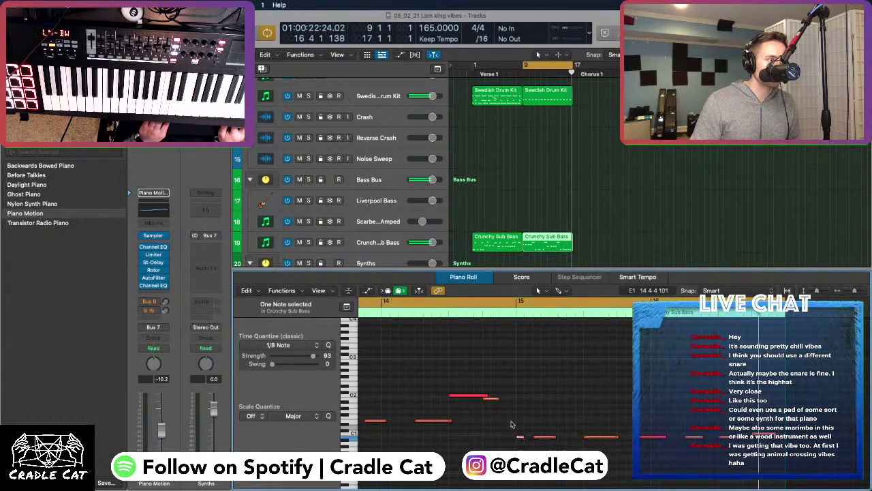
{"action": "scroll", "coordinate": [518, 434], "scroll_direction": "right", "scroll_amount": 5}
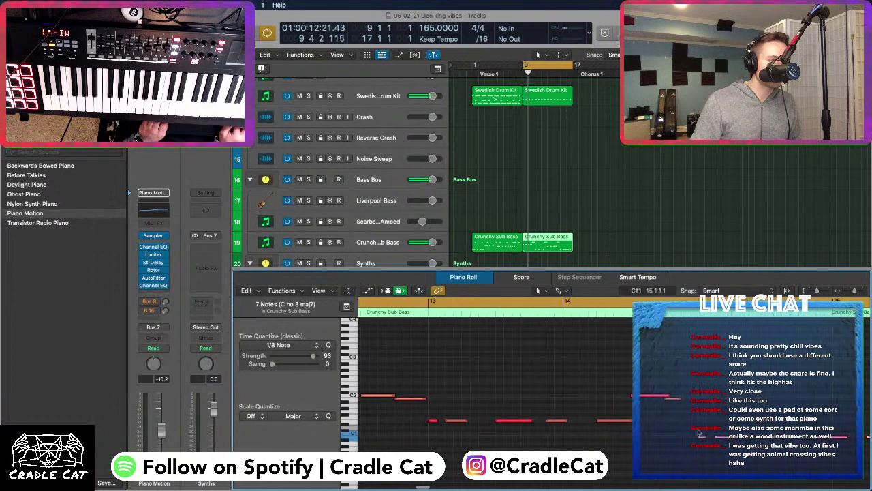
{"action": "left_click_drag", "start_coordinate": [722, 438], "coordinate": [721, 434]}
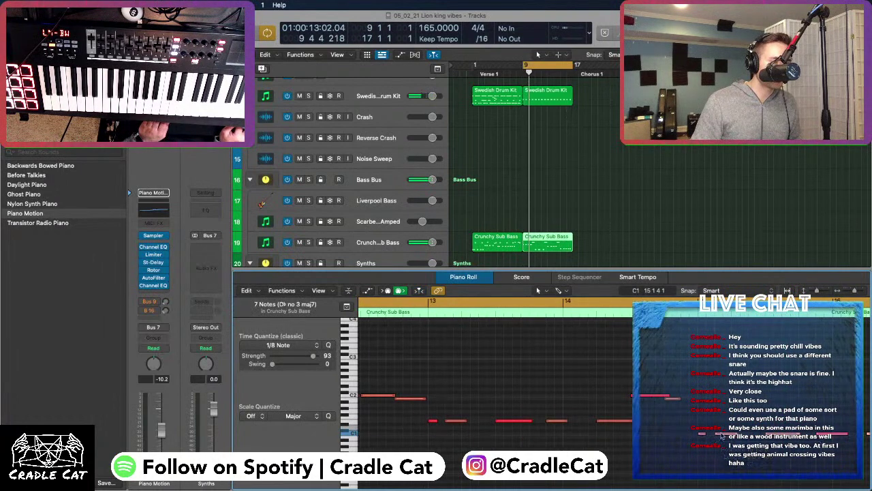
{"action": "key", "text": "space"}
{"action": "left_click", "coordinate": [693, 439]}
{"action": "scroll", "coordinate": [692, 440], "scroll_direction": "right", "scroll_amount": 5}
{"action": "scroll", "coordinate": [693, 439], "scroll_direction": "right", "scroll_amount": 5}
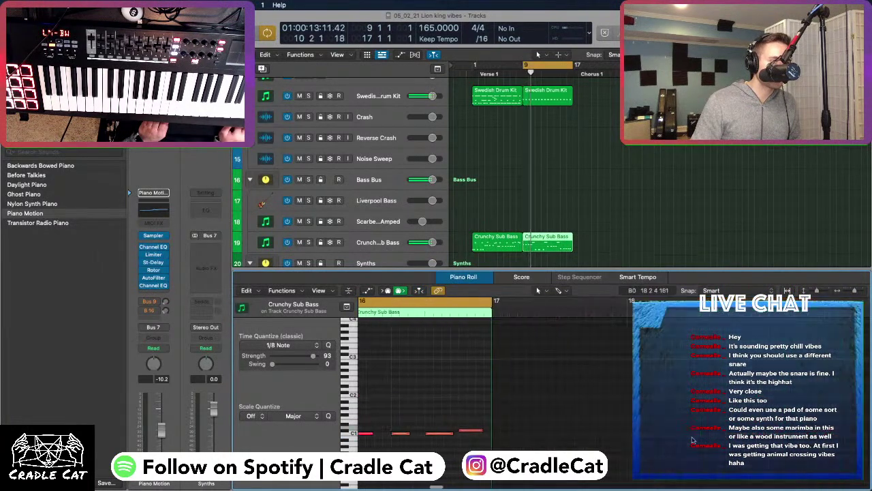
{"action": "left_click_drag", "start_coordinate": [452, 430], "coordinate": [446, 427]}
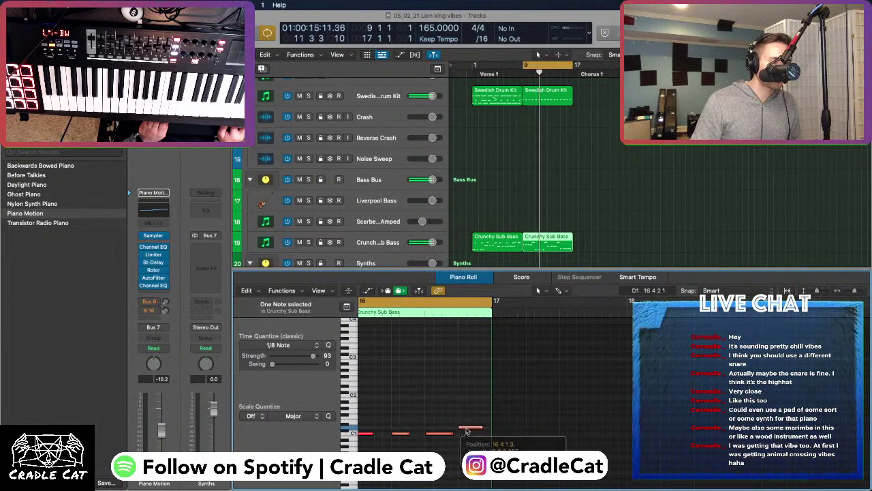
{"action": "scroll", "coordinate": [506, 380], "scroll_direction": "left", "scroll_amount": 3}
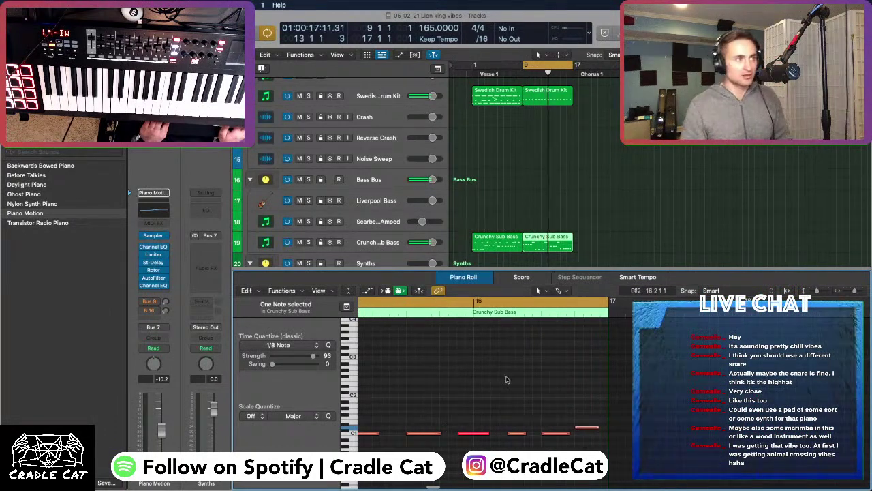
{"action": "scroll", "coordinate": [475, 345], "scroll_direction": "left", "scroll_amount": 10}
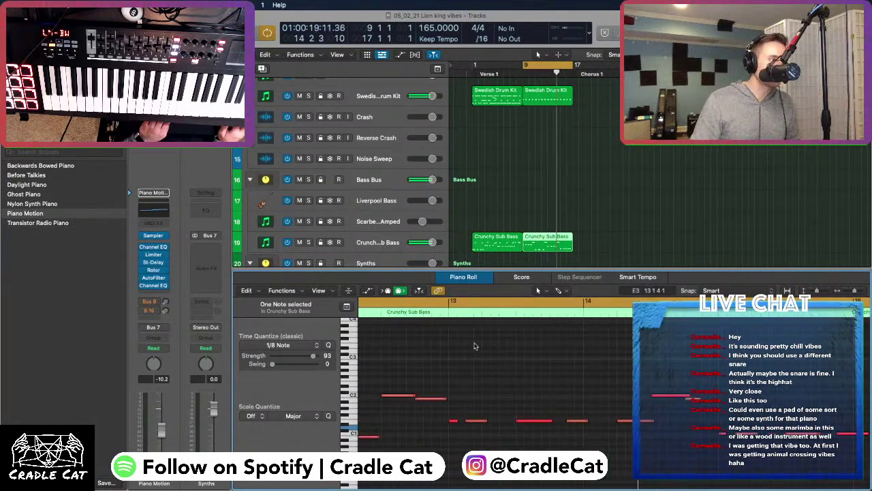
{"action": "scroll", "coordinate": [501, 364], "scroll_direction": "right", "scroll_amount": 8}
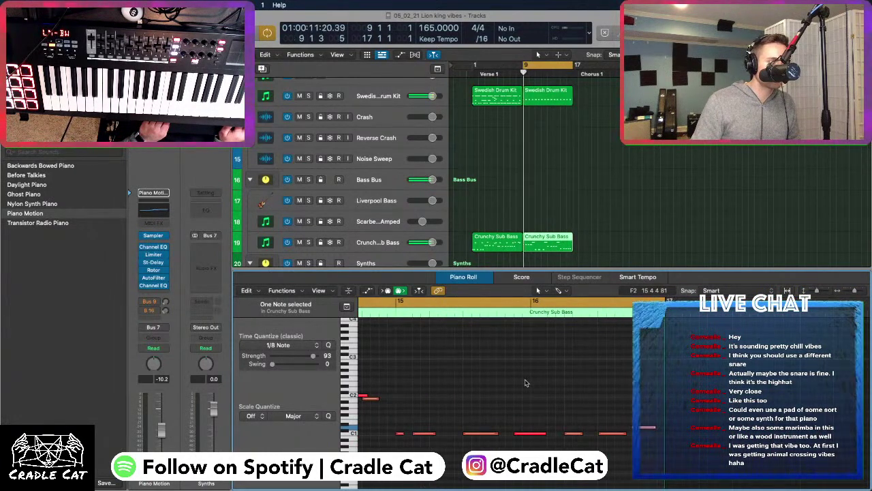
{"action": "key", "text": "e"}
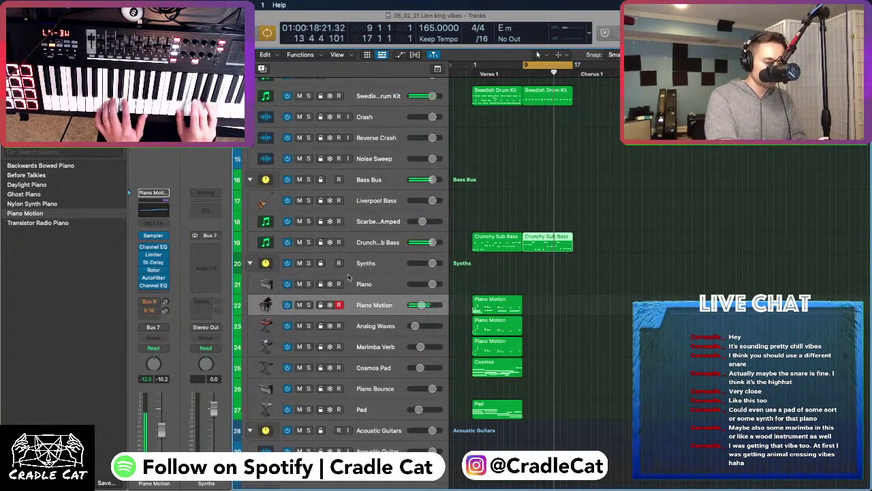
Try recording several Piano Motion takes over the bar 9 cycle, discarding each one
{"action": "key", "text": "r"}
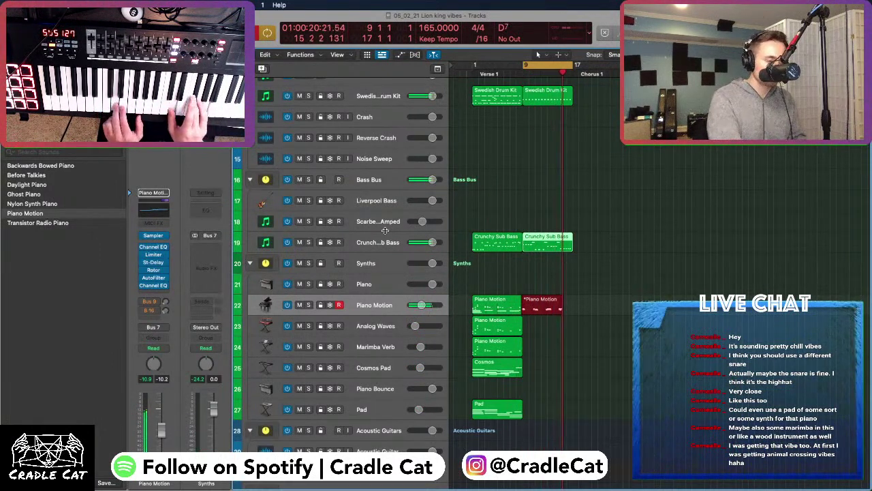
{"action": "key", "text": "space"}
{"action": "key", "text": "super+z"}
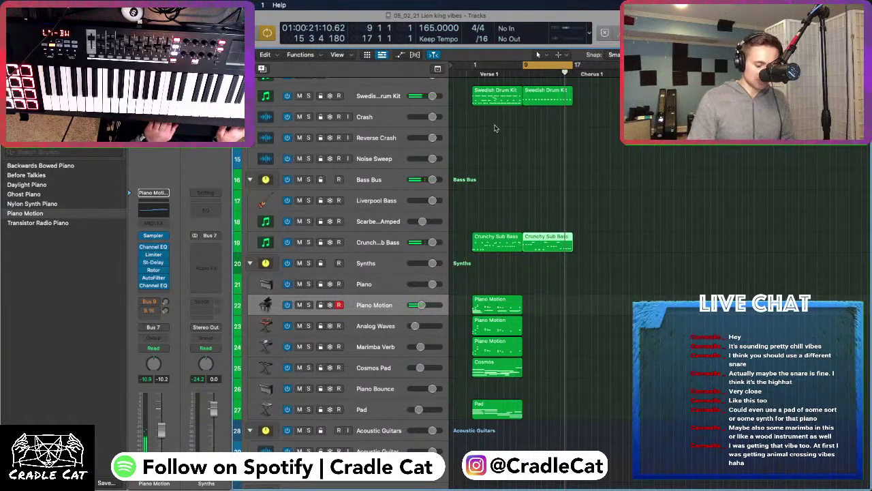
{"action": "key", "text": "r"}
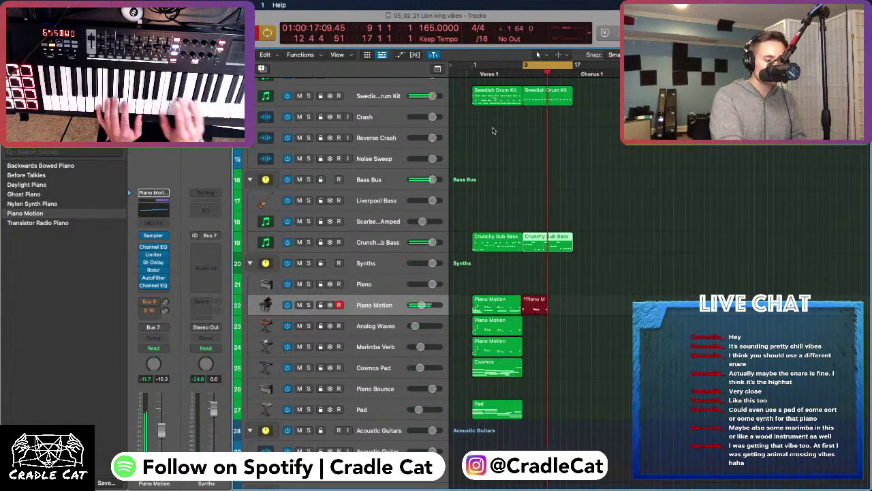
{"action": "key", "text": "super+period"}
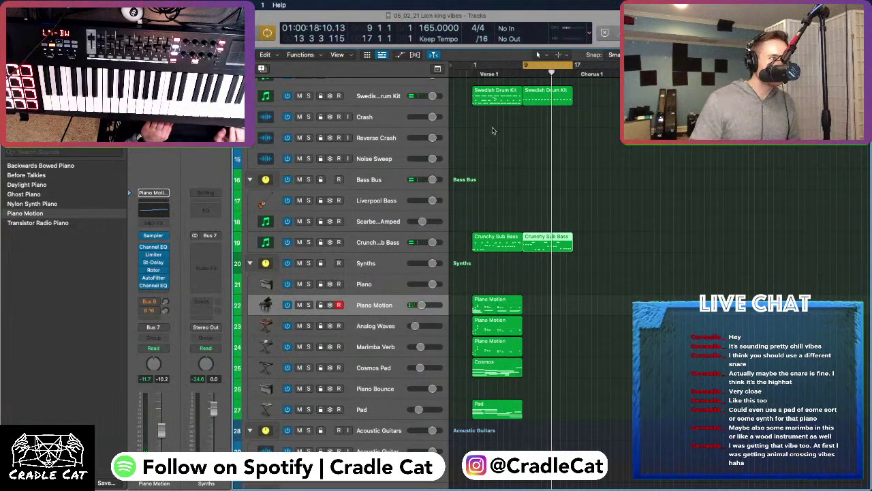
{"action": "key", "text": "r"}
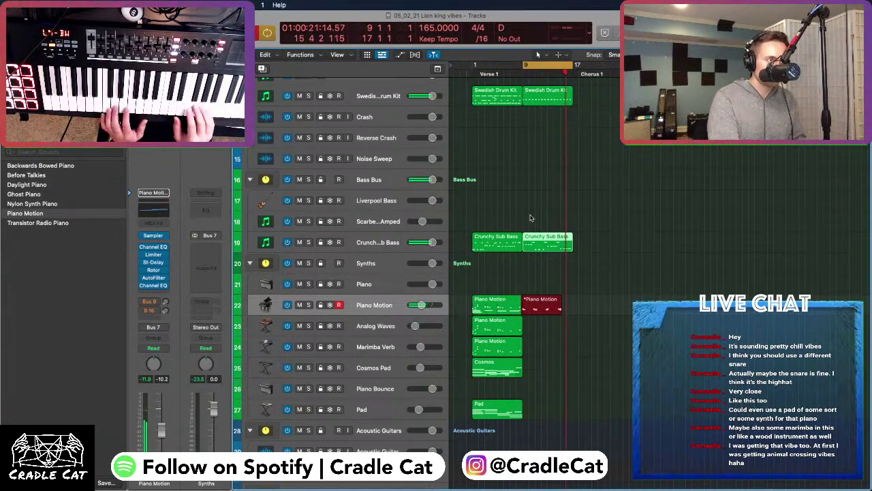
{"action": "key", "text": "r"}
{"action": "key", "text": "r"}
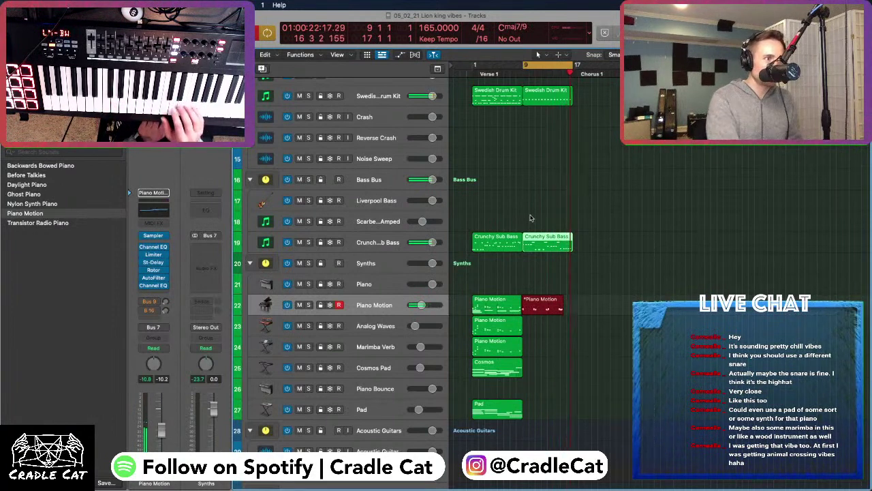
{"action": "key", "text": "space"}
{"action": "key", "text": "super+z"}
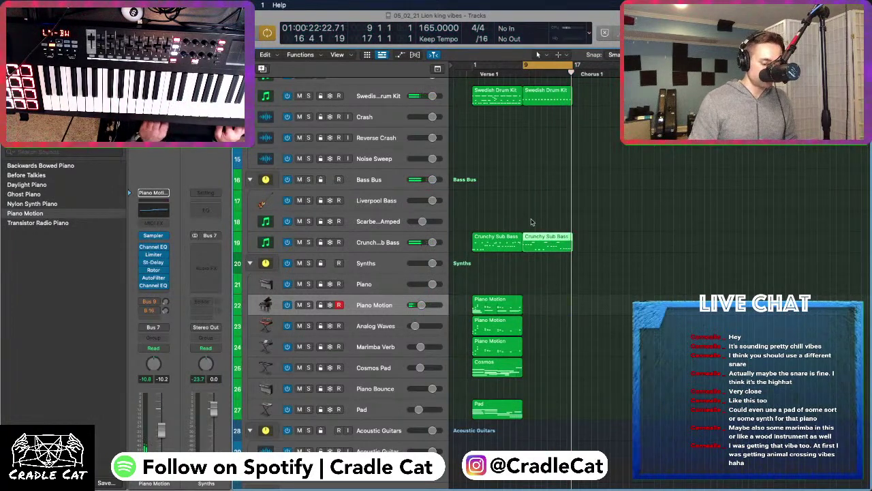
Record a Piano Motion take from bar 9 and open its region in the Piano Roll
{"action": "key", "text": "r"}
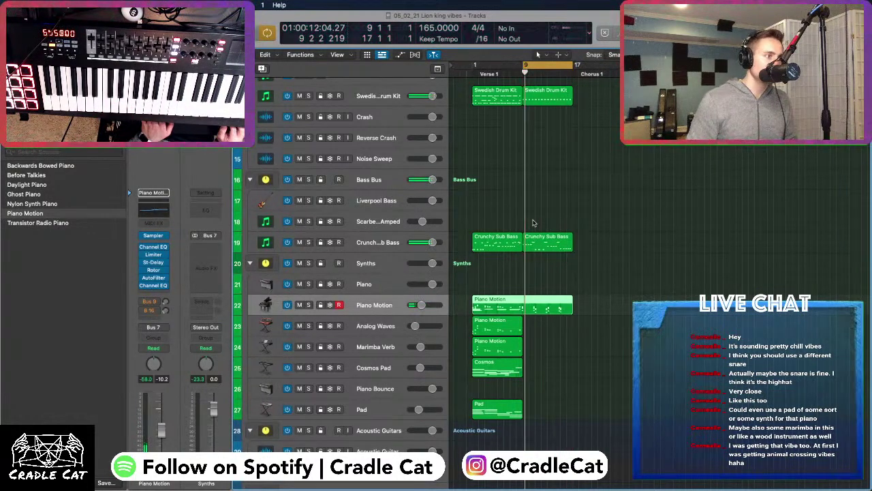
{"action": "double_click", "coordinate": [525, 305]}
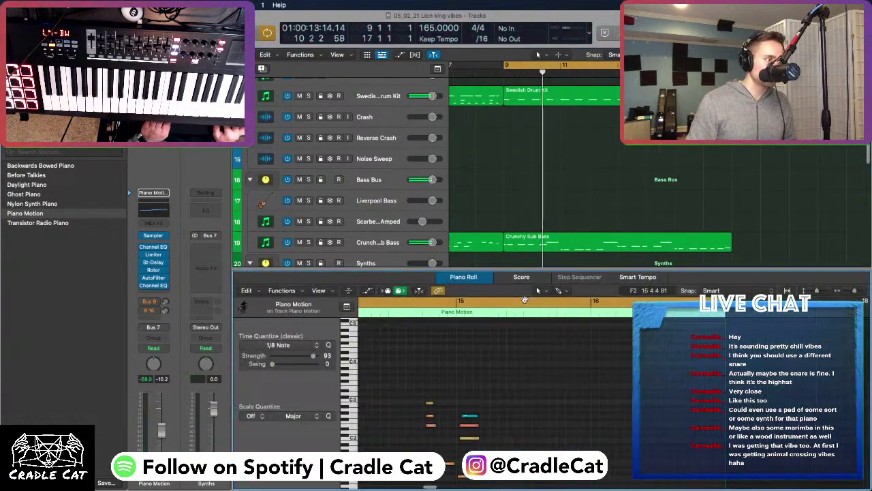
{"action": "scroll", "coordinate": [488, 388], "scroll_direction": "down", "scroll_amount": 5}
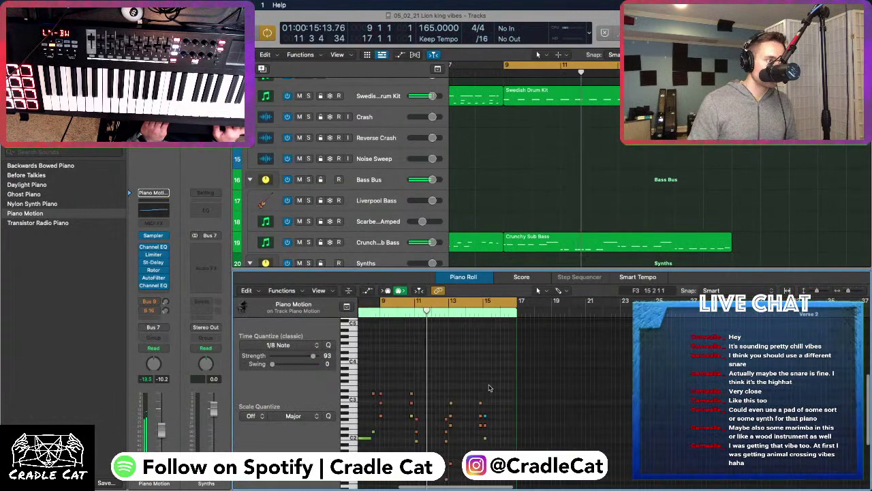
{"action": "scroll", "coordinate": [531, 372], "scroll_direction": "up", "scroll_amount": 2}
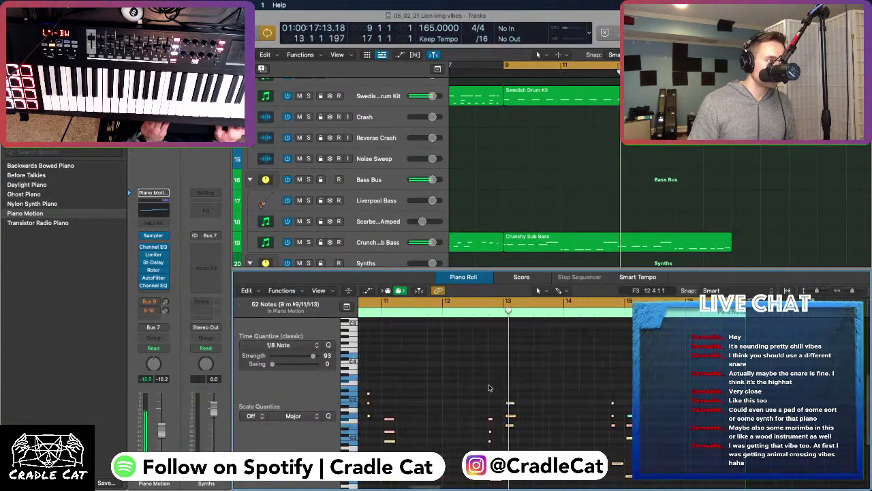
Quantize the newly recorded Piano Motion notes to 1/8 notes at strength 94 and move their opening four-note chord onto the bar 9 downbeat
{"action": "left_click_drag", "start_coordinate": [492, 370], "coordinate": [533, 392]}
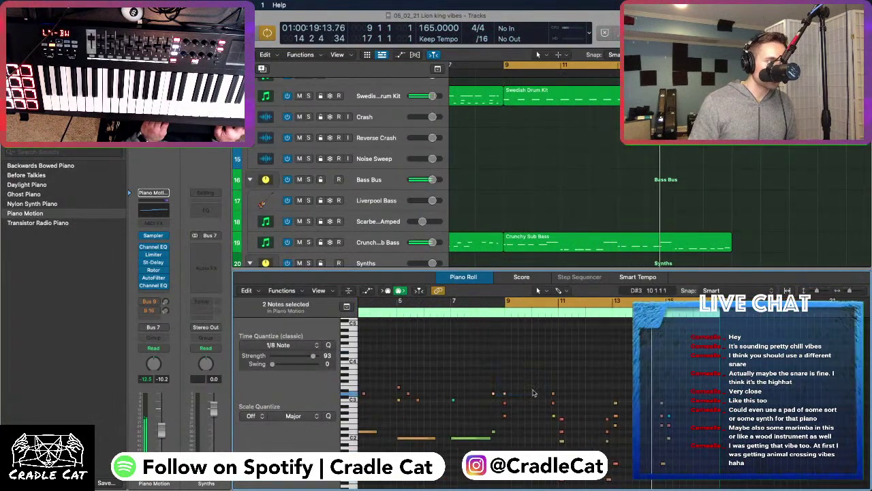
{"action": "key", "text": "super+a"}
{"action": "scroll", "coordinate": [504, 372], "scroll_direction": "down", "scroll_amount": 3}
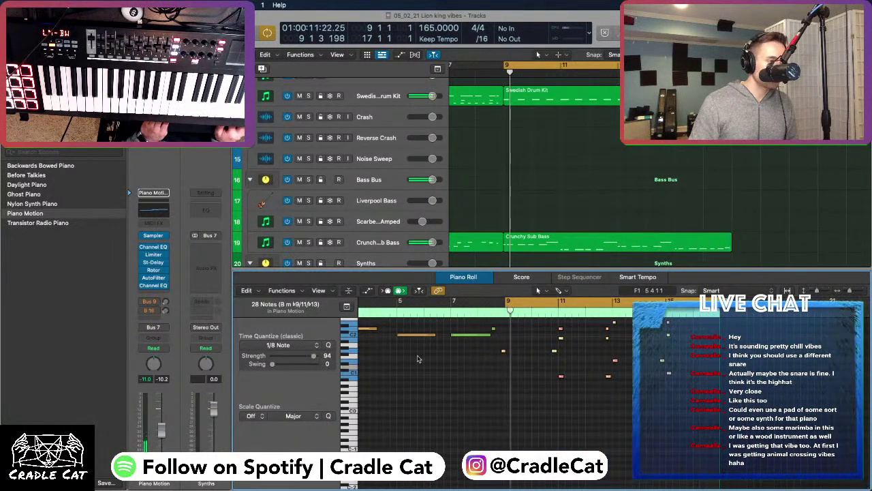
{"action": "key", "text": "space"}
{"action": "scroll", "coordinate": [418, 359], "scroll_direction": "up", "scroll_amount": 8}
{"action": "scroll", "coordinate": [419, 358], "scroll_direction": "up", "scroll_amount": 3}
{"action": "scroll", "coordinate": [337, 339], "scroll_direction": "up", "scroll_amount": 3}
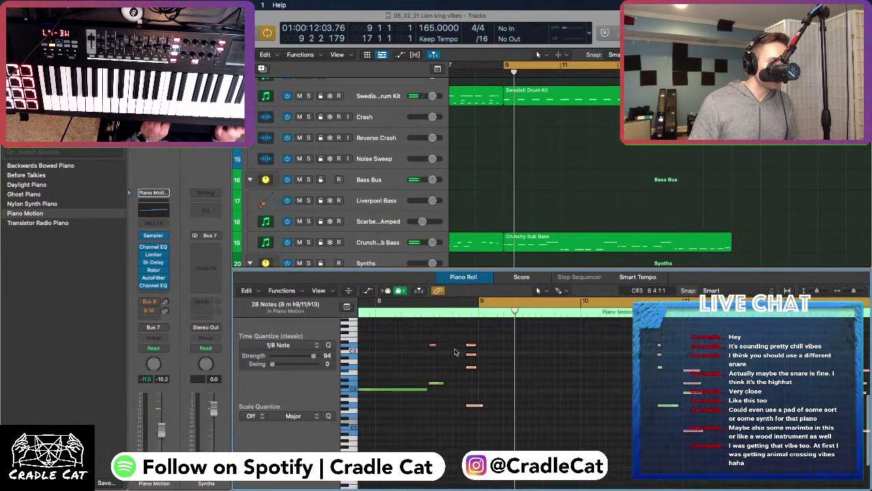
{"action": "left_click_drag", "start_coordinate": [455, 349], "coordinate": [489, 446]}
{"action": "key", "text": "space"}
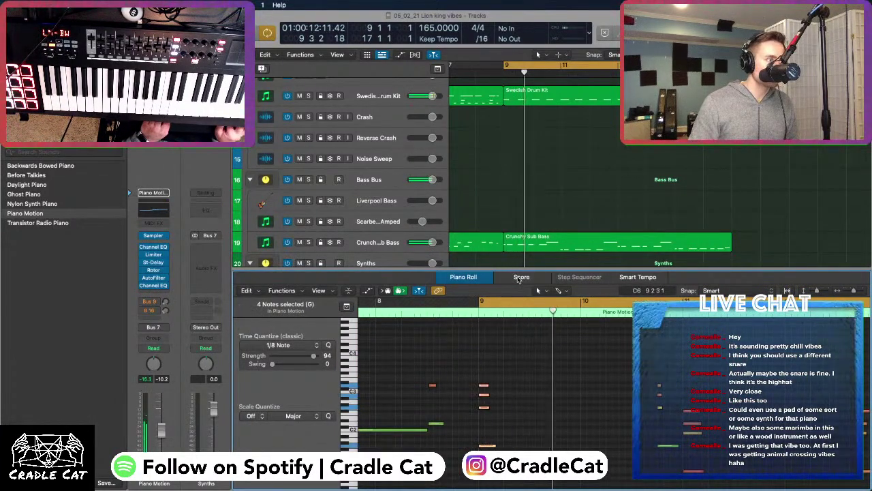
Reposition the Piano Motion sustain pedal press and release marks around bars 9, 11 and 13 in the Score view
{"action": "left_click", "coordinate": [521, 277]}
{"action": "left_click", "coordinate": [465, 425]}
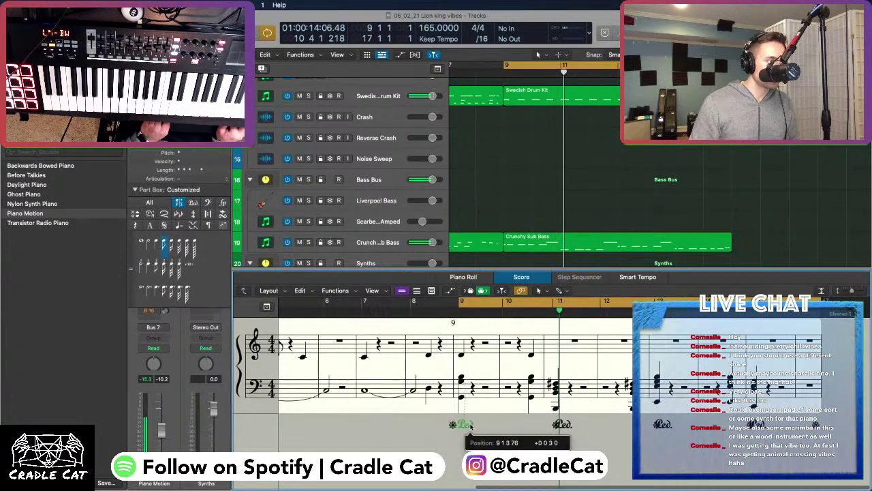
{"action": "left_click", "coordinate": [605, 425]}
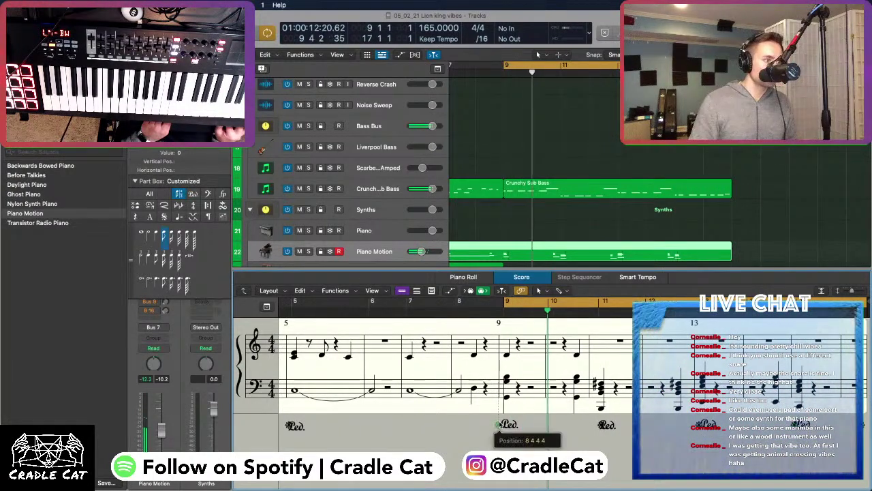
{"action": "left_click_drag", "start_coordinate": [498, 423], "coordinate": [493, 424]}
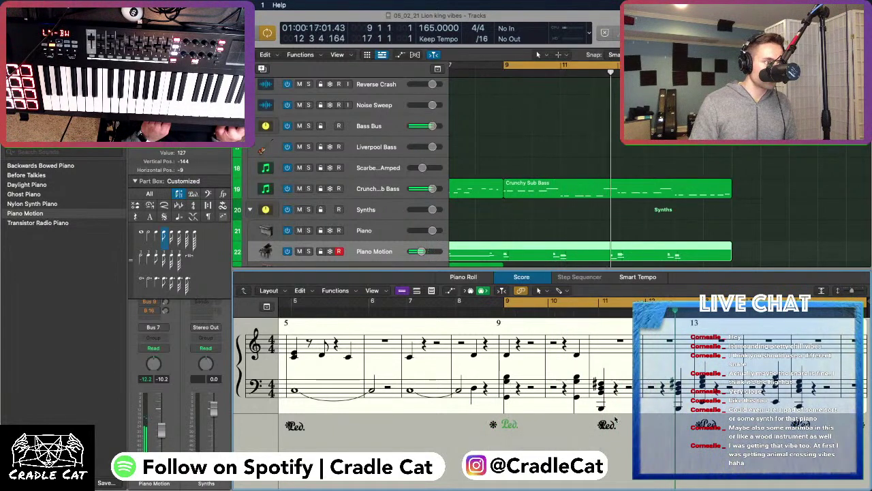
{"action": "left_click_drag", "start_coordinate": [600, 425], "coordinate": [603, 423]}
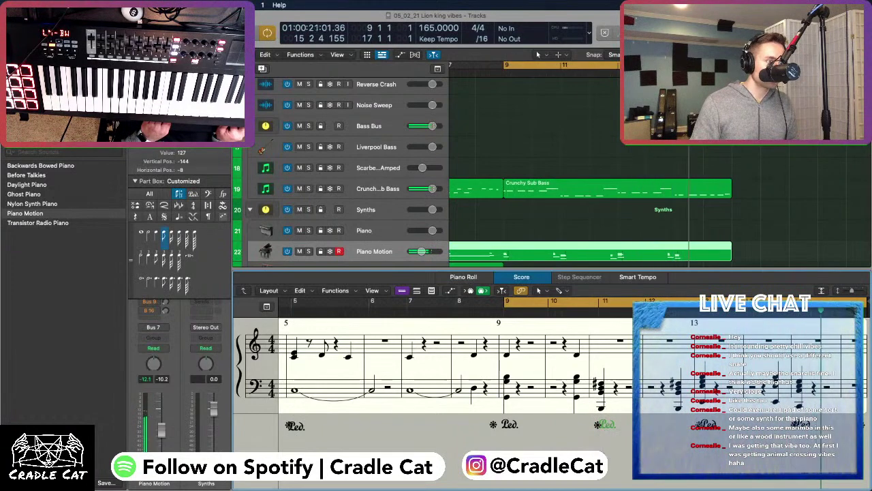
{"action": "left_click_drag", "start_coordinate": [701, 424], "coordinate": [700, 424]}
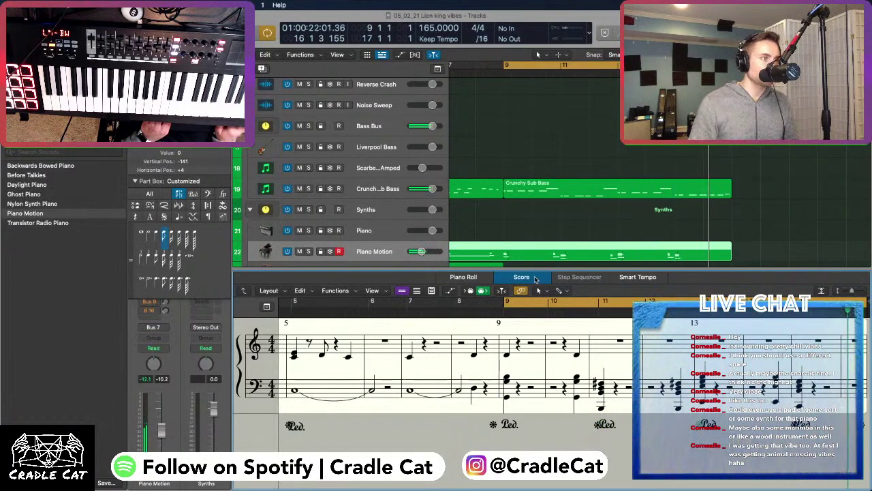
Split the Piano Motion region at bar 9 and show the new second part in the Score view
{"action": "left_click", "coordinate": [464, 276]}
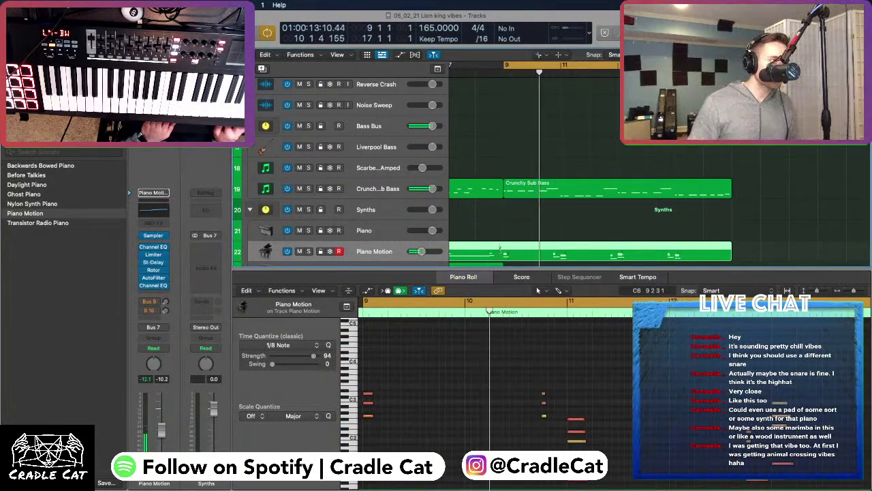
{"action": "left_click", "coordinate": [508, 252]}
{"action": "key", "text": "t"}
{"action": "key", "text": "Escape"}
{"action": "key", "text": "t"}
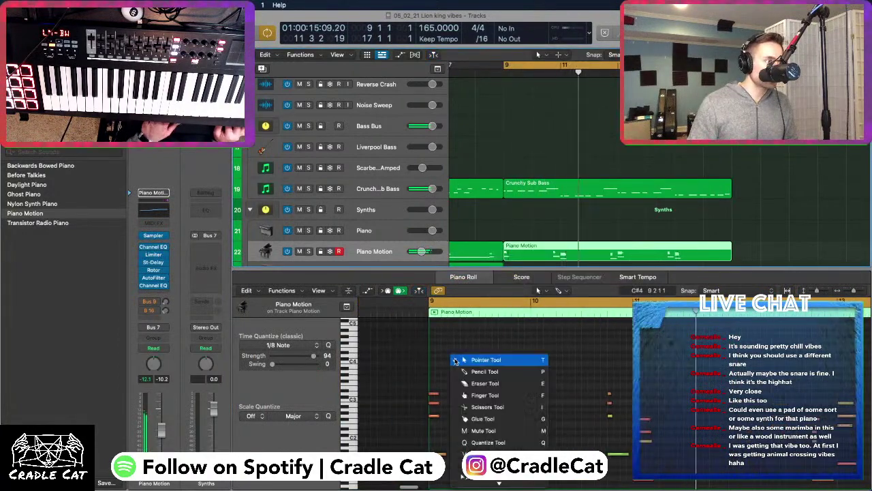
{"action": "key", "text": "Escape"}
{"action": "key", "text": "n"}
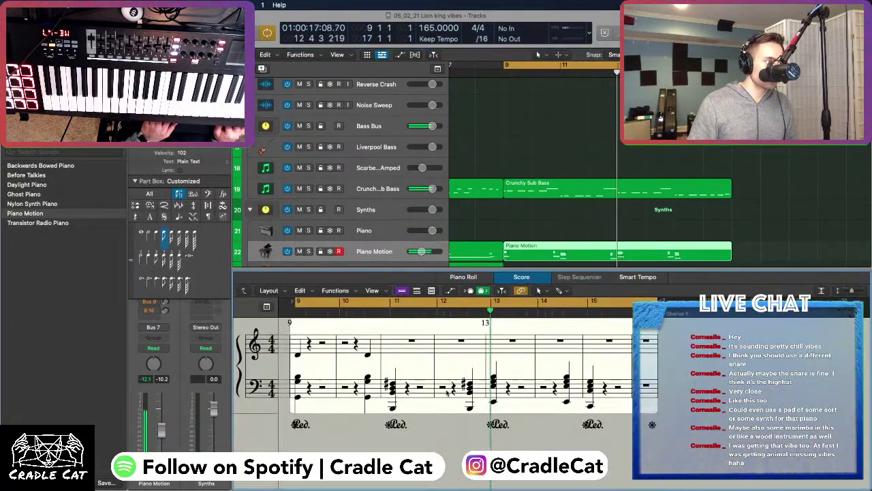
Shift the opening sustain pedal mark of the second Piano Motion part to about 9 1 3 76 and close the Score view
{"action": "left_click_drag", "start_coordinate": [299, 425], "coordinate": [302, 426]}
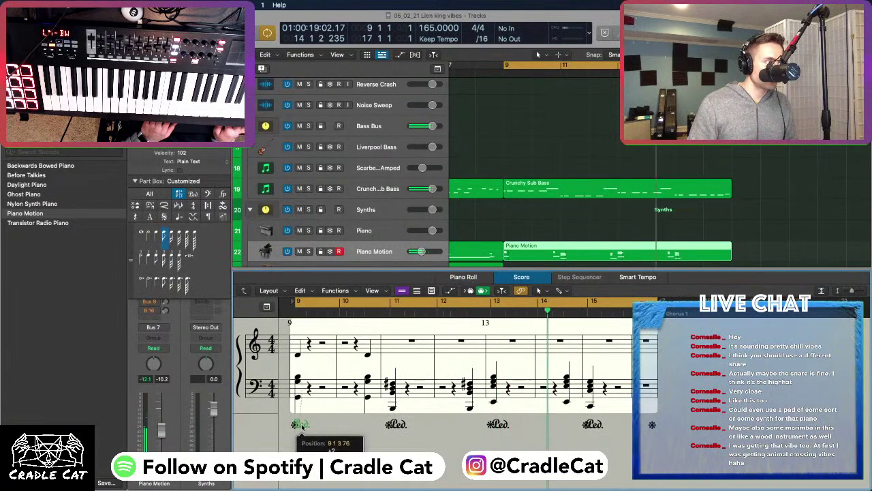
{"action": "key", "text": "n"}
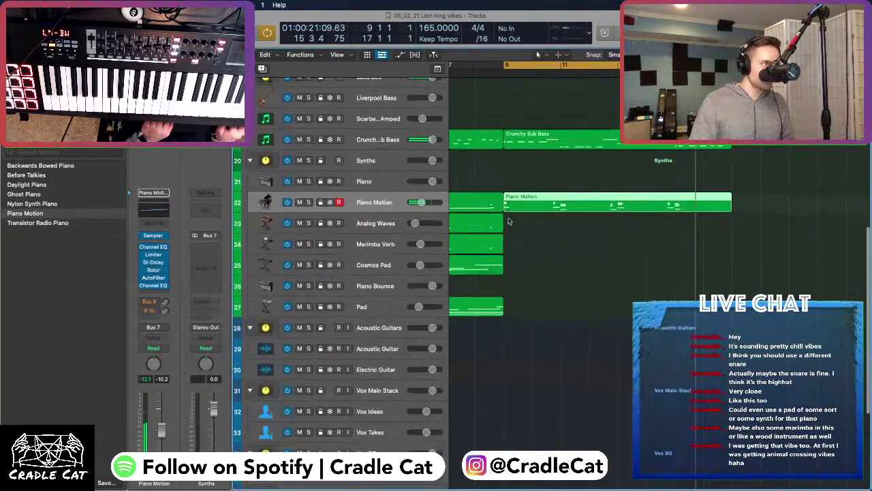
Record a new Analog Waves take over the eight-bar section from bar 9 and play it back
{"action": "key", "text": "super+Right"}
{"action": "key", "text": "super+Left"}
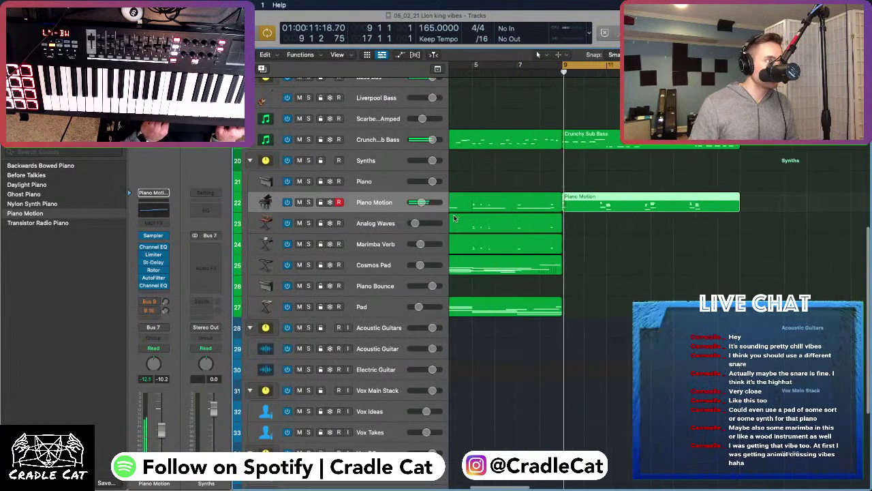
{"action": "left_click", "coordinate": [359, 230]}
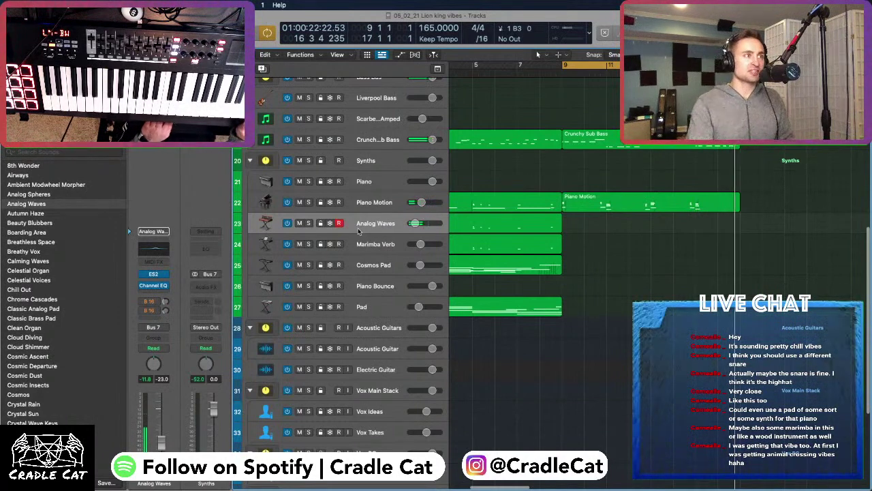
{"action": "key", "text": "r"}
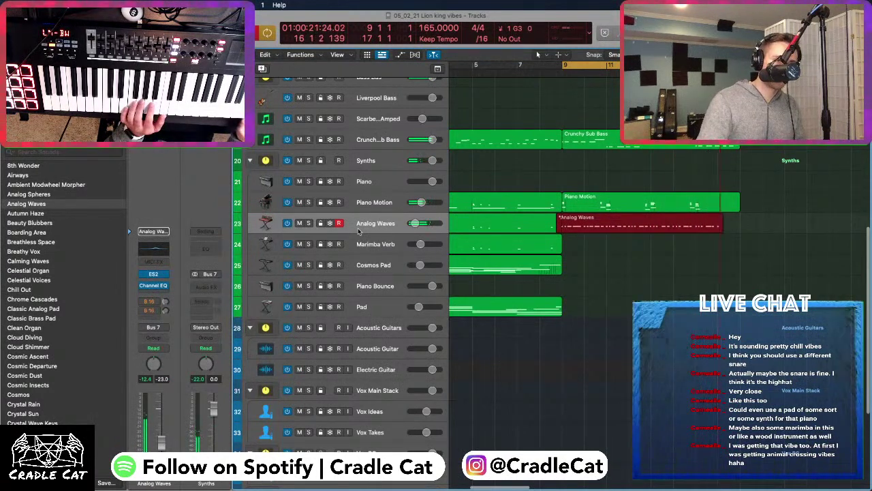
{"action": "key", "text": "space"}
{"action": "key", "text": "space"}
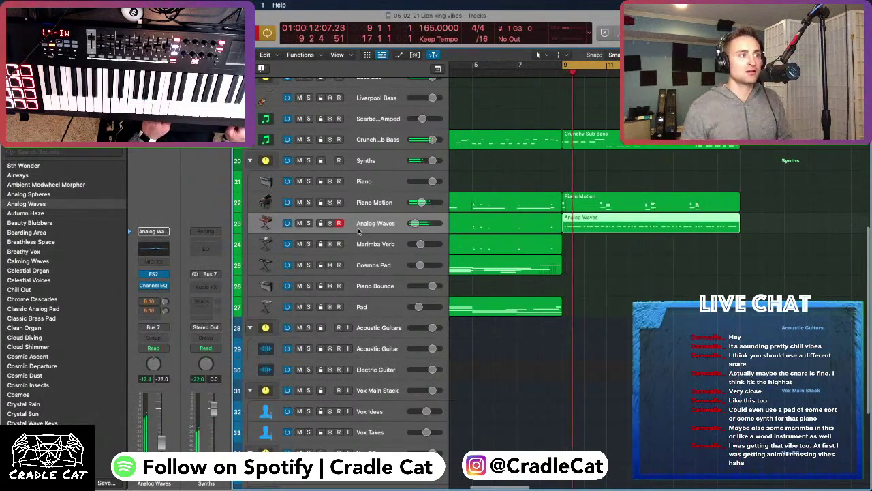
{"action": "key", "text": "space"}
{"action": "key", "text": "space"}
Quantize all notes of the new Analog Waves region to 1/8 notes at strength 100 in the Piano Roll
{"action": "key", "text": "e"}
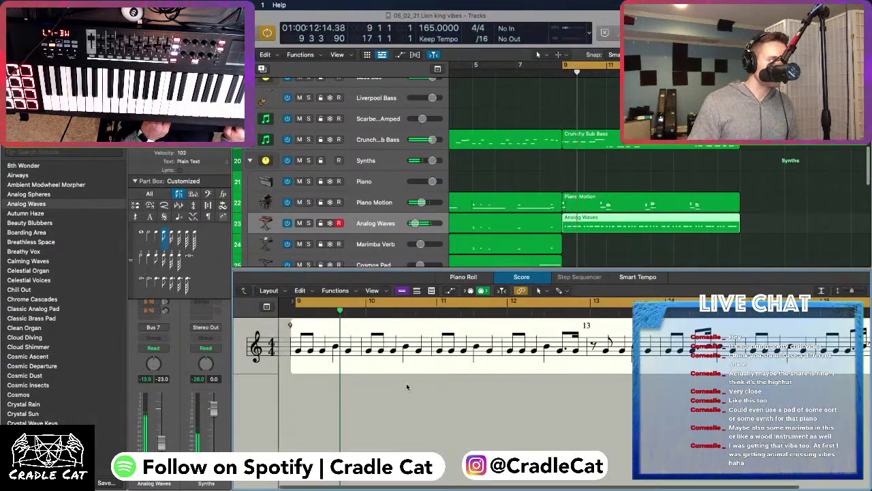
{"action": "left_click", "coordinate": [464, 277]}
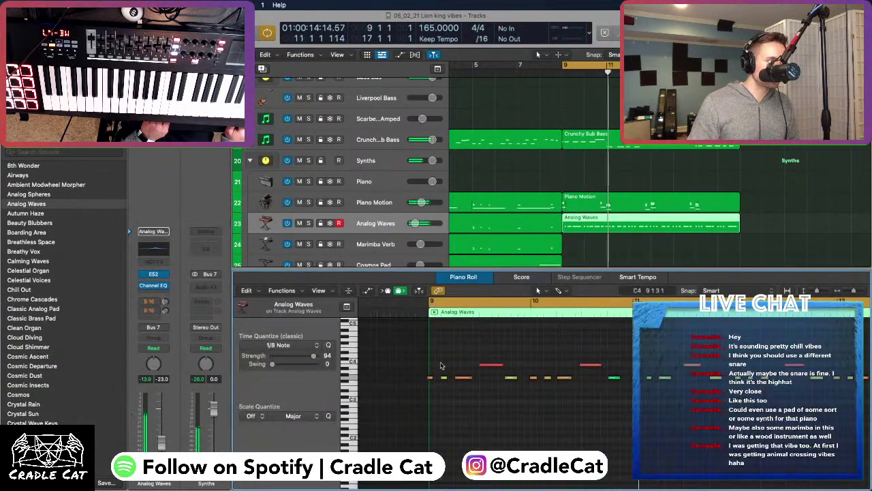
{"action": "key", "text": "super+a"}
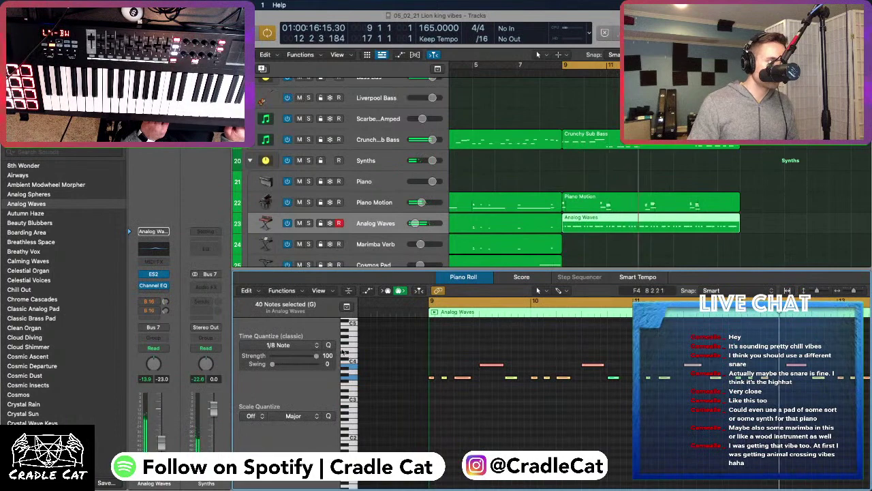
{"action": "key", "text": "e"}
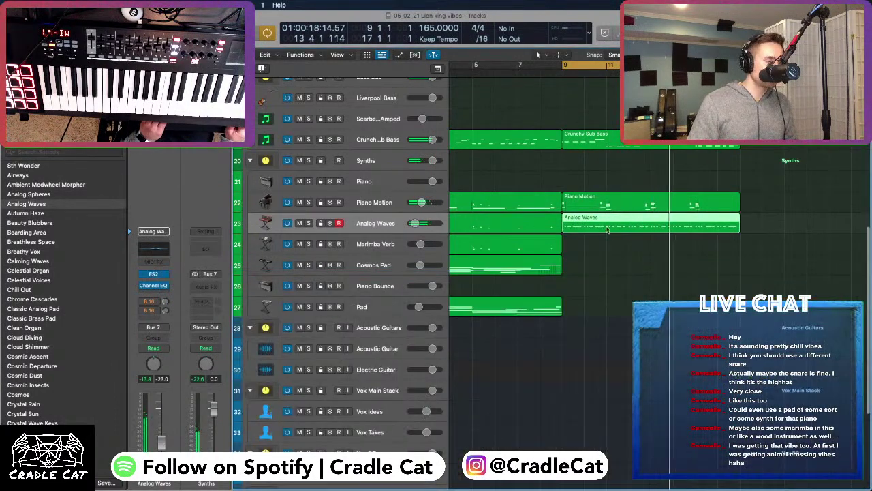
Copy the bar 9 Analog Waves region onto the Marimba Verb track and lower the Marimba Verb volume
{"action": "left_click_drag", "start_coordinate": [607, 229], "coordinate": [606, 245]}
{"action": "mouse_move", "coordinate": [421, 245]}
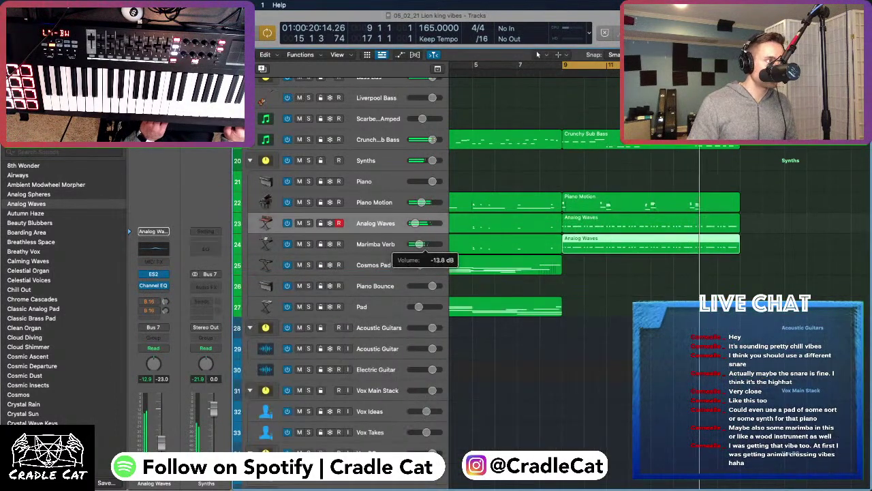
{"action": "left_click_drag", "start_coordinate": [415, 244], "coordinate": [415, 244]}
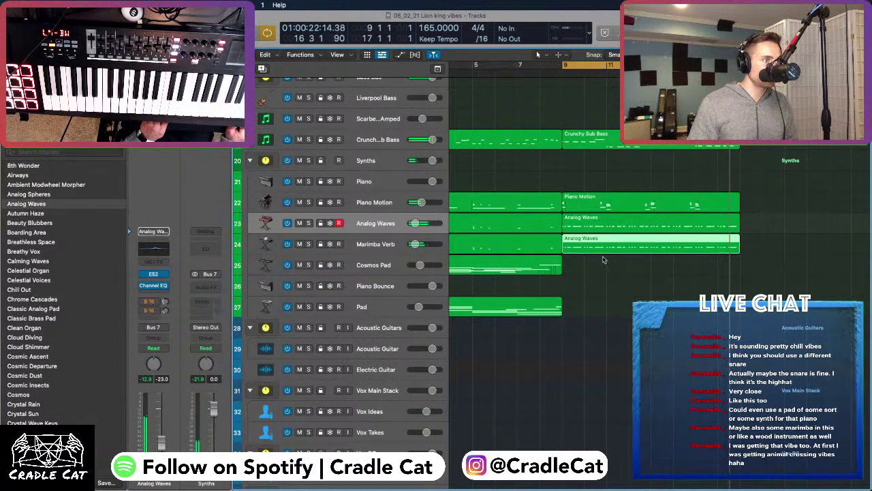
Try a copy of the bar 9 Analog Waves region on the Cosmos Pad track and remove it
{"action": "left_click_drag", "start_coordinate": [603, 251], "coordinate": [615, 266]}
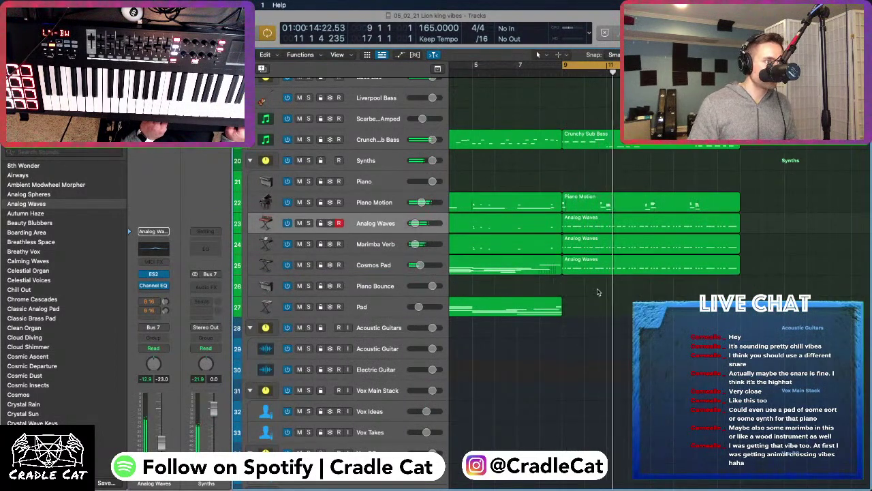
{"action": "key", "text": "Delete"}
Audition the Cosmos Pad sound over the second section and play the song from the start to review the arrangement
{"action": "left_click", "coordinate": [391, 271]}
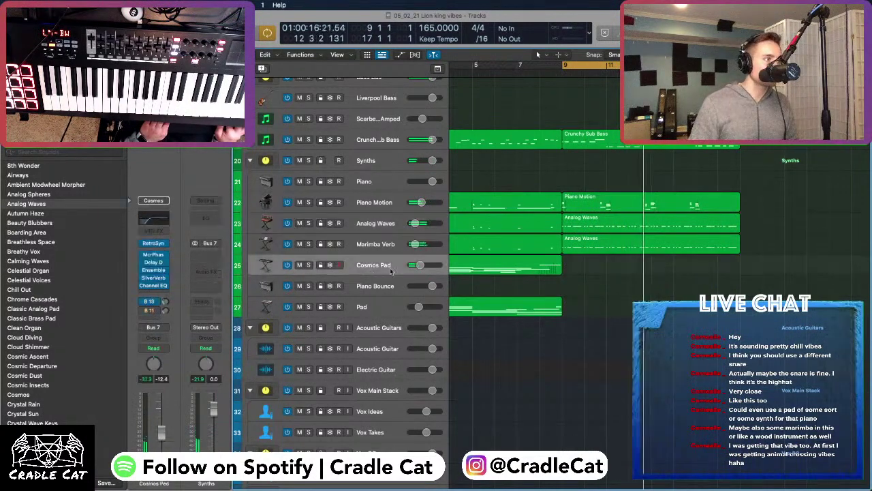
{"action": "key", "text": "super+Left"}
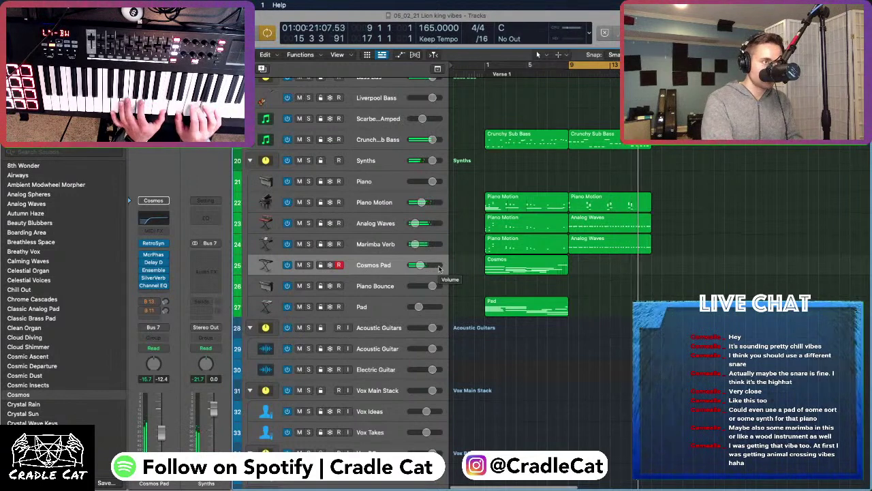
{"action": "scroll", "coordinate": [558, 177], "scroll_direction": "down", "scroll_amount": 3}
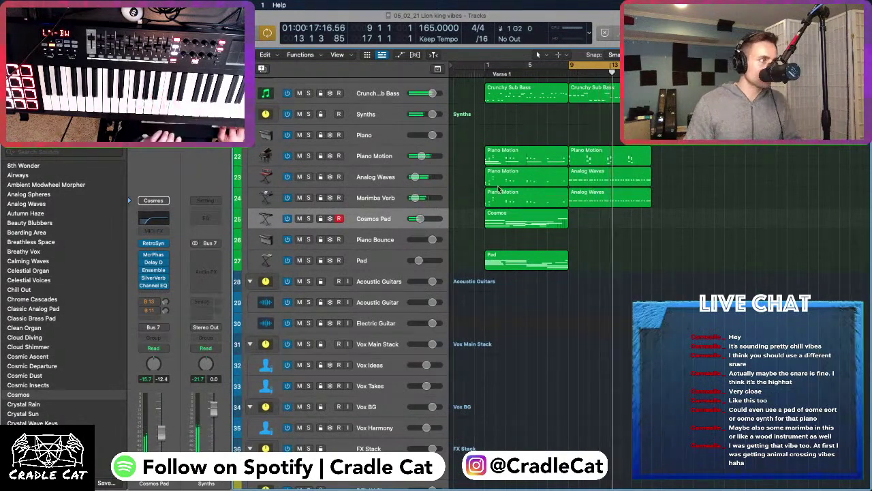
{"action": "scroll", "coordinate": [478, 216], "scroll_direction": "up", "scroll_amount": 3}
{"action": "scroll", "coordinate": [478, 217], "scroll_direction": "up", "scroll_amount": 5}
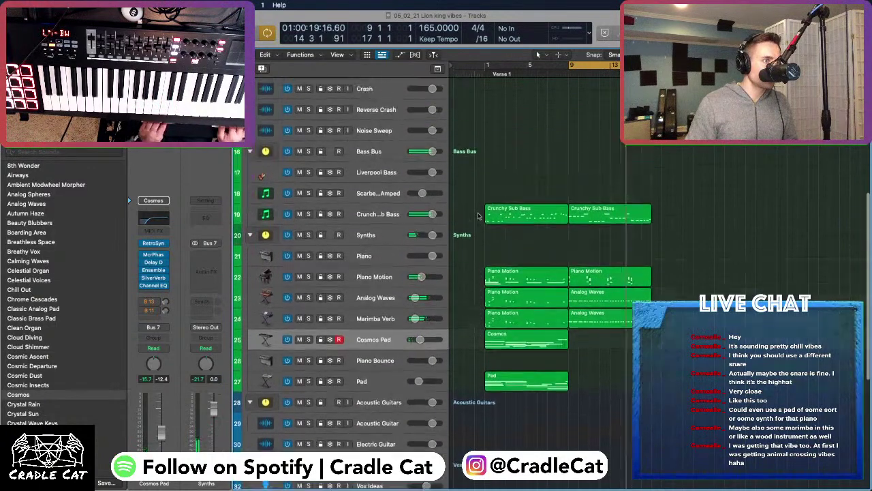
{"action": "scroll", "coordinate": [494, 155], "scroll_direction": "up", "scroll_amount": 5}
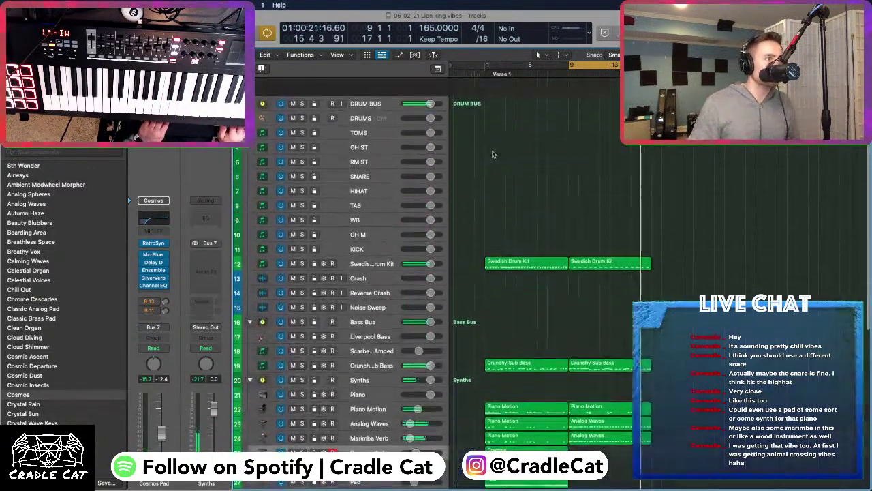
{"action": "key", "text": "Return"}
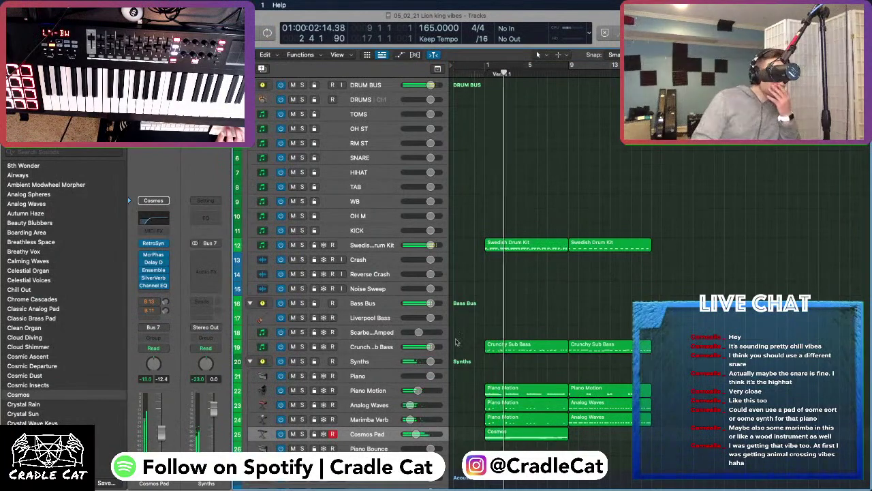
{"action": "scroll", "coordinate": [476, 332], "scroll_direction": "down", "scroll_amount": 4}
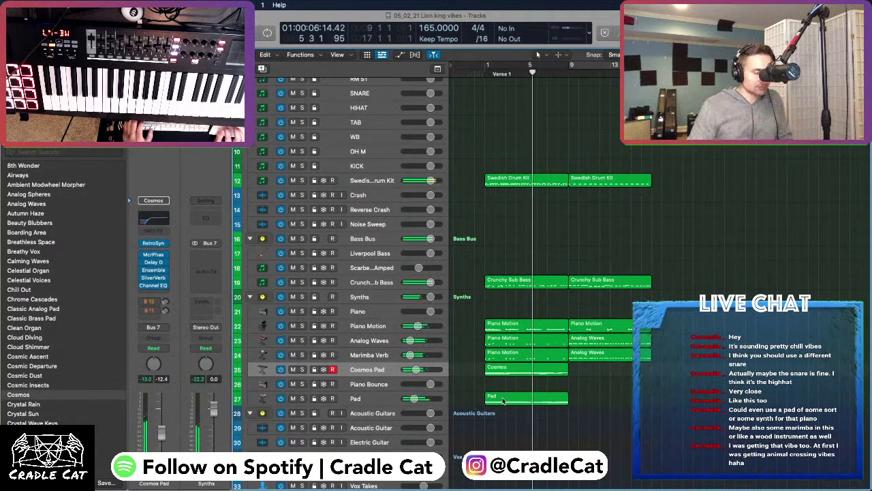
Record a Pad take from bar 9 and play the song back
{"action": "left_click", "coordinate": [396, 401]}
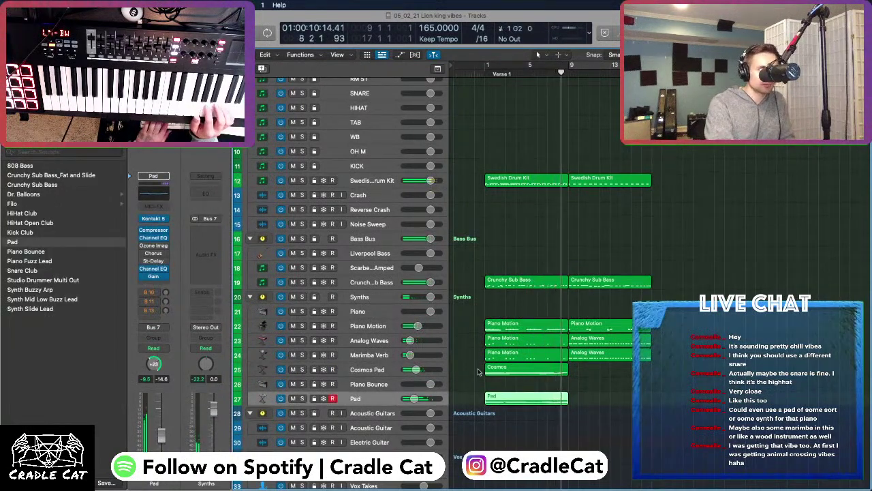
{"action": "key", "text": "r"}
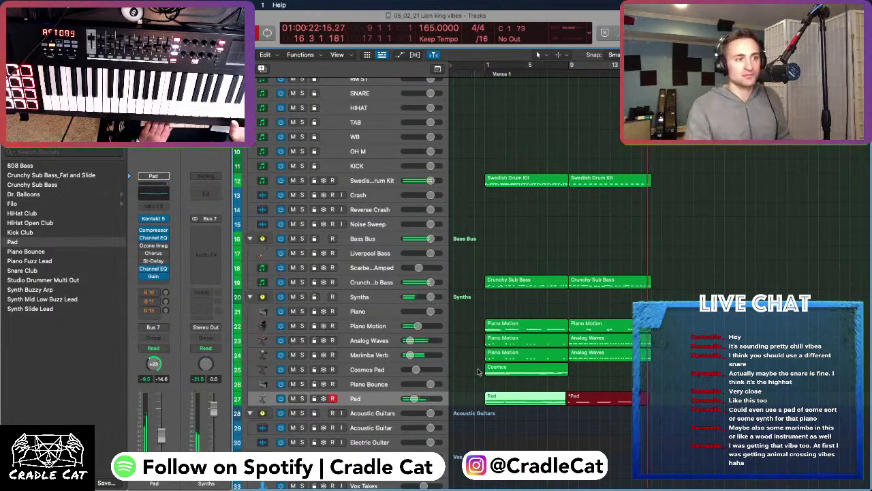
{"action": "key", "text": "space"}
{"action": "key", "text": "space"}
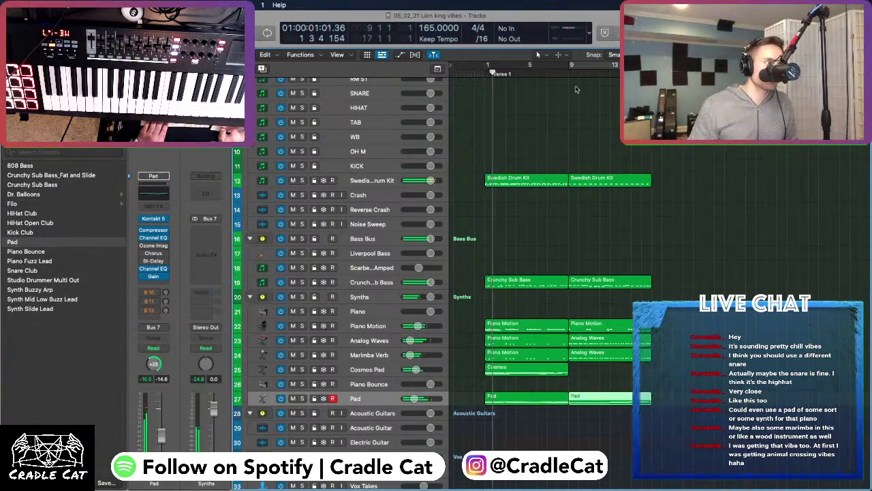
Inspect the new bar 9 Pad region in the Piano Roll and select all of its notes
{"action": "key", "text": "p"}
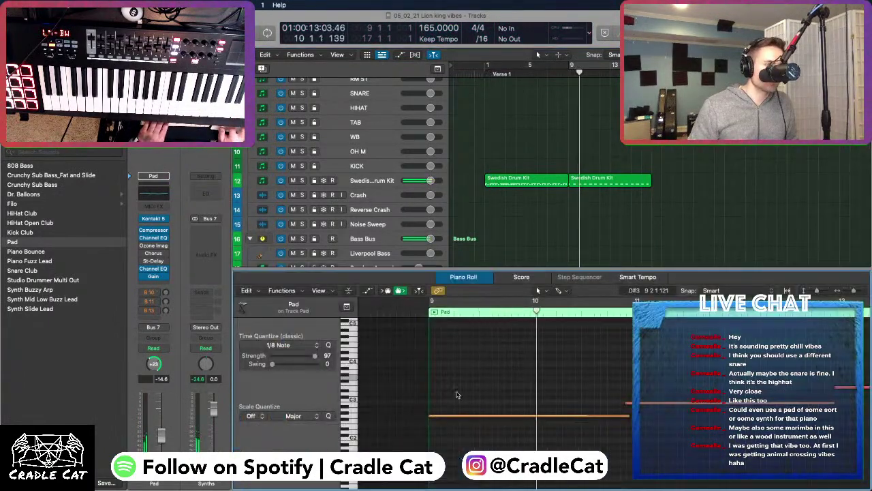
{"action": "scroll", "coordinate": [477, 389], "scroll_direction": "down", "scroll_amount": 3}
{"action": "scroll", "coordinate": [456, 369], "scroll_direction": "up", "scroll_amount": 2}
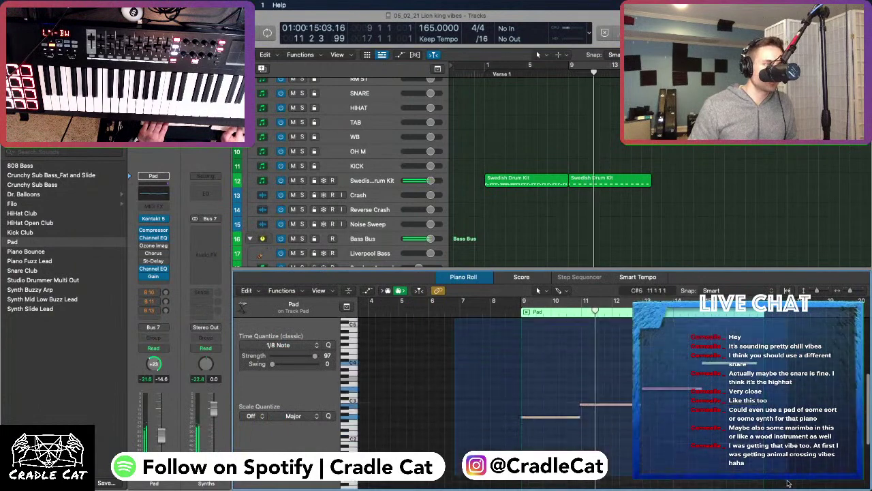
{"action": "key", "text": "p"}
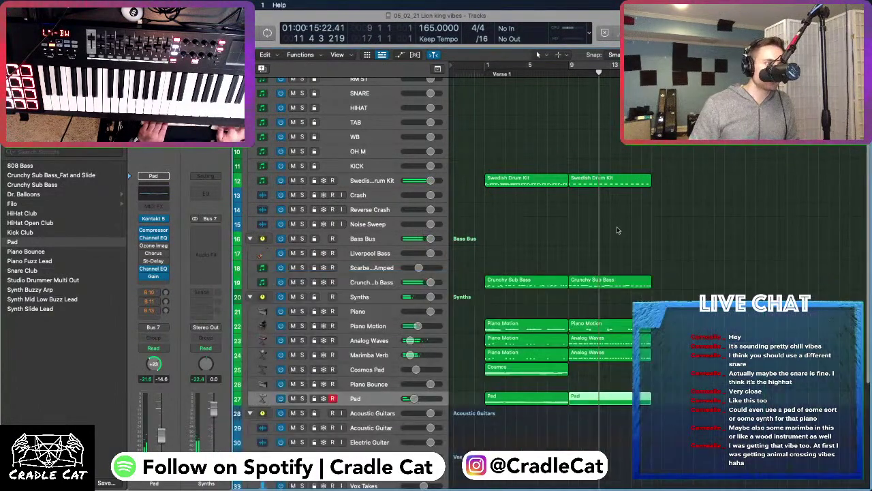
Play back from bar 9 and overdub another layer onto the second Pad region
{"action": "left_click", "coordinate": [570, 82]}
{"action": "key", "text": "space"}
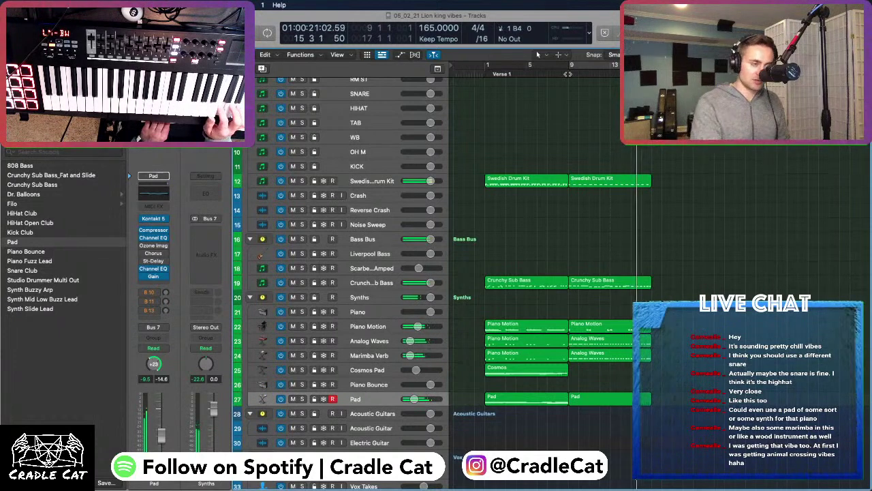
{"action": "key", "text": "space"}
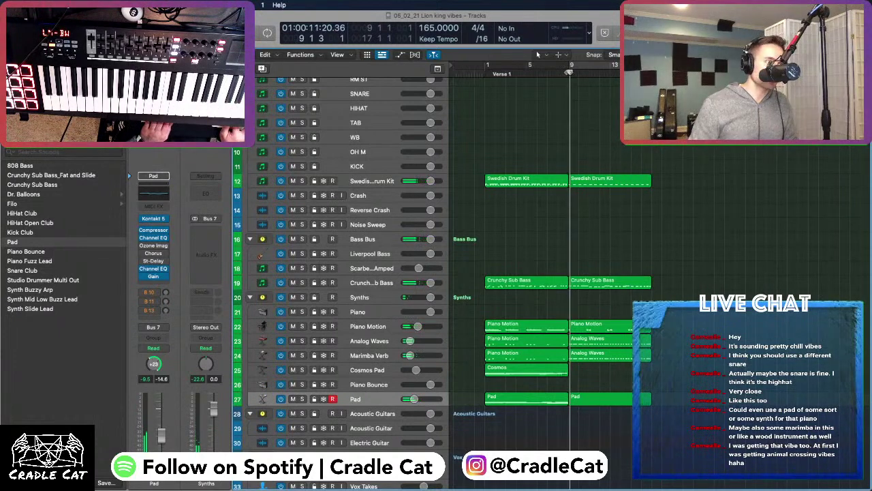
{"action": "key", "text": "space"}
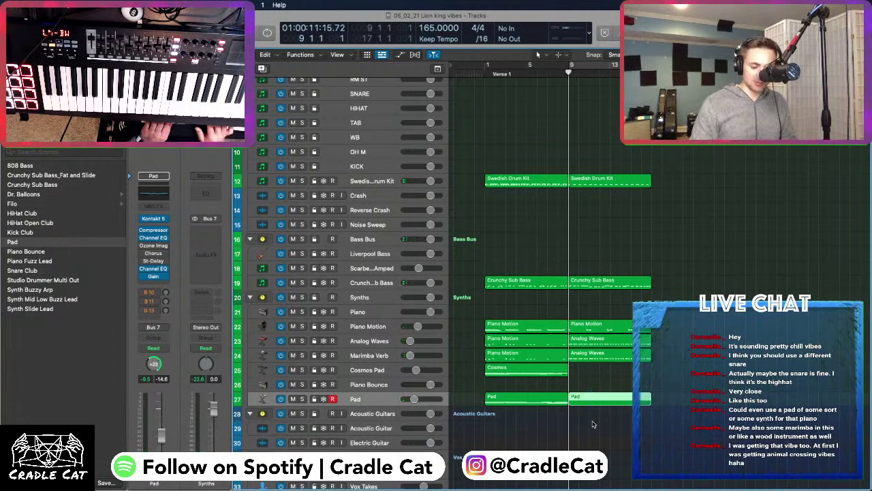
{"action": "key", "text": "r"}
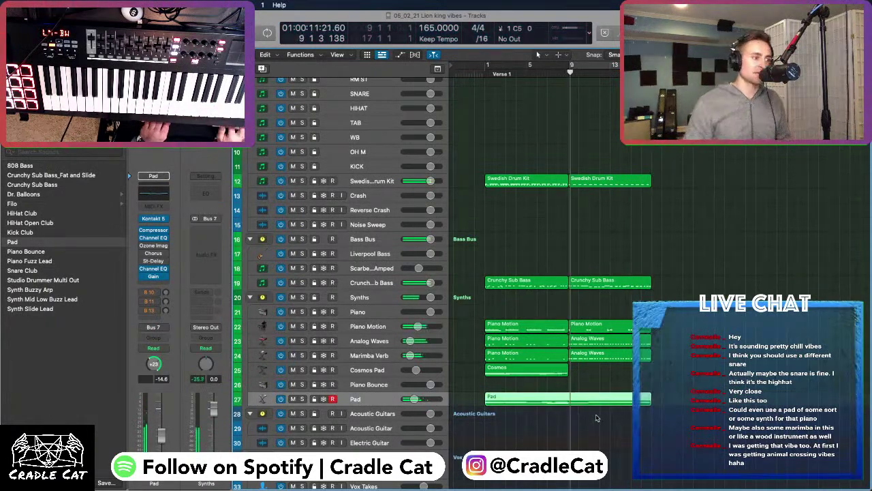
Split the merged Pad region at bar 9 into separate first and second parts
{"action": "key", "text": "t"}
{"action": "key", "text": "i"}
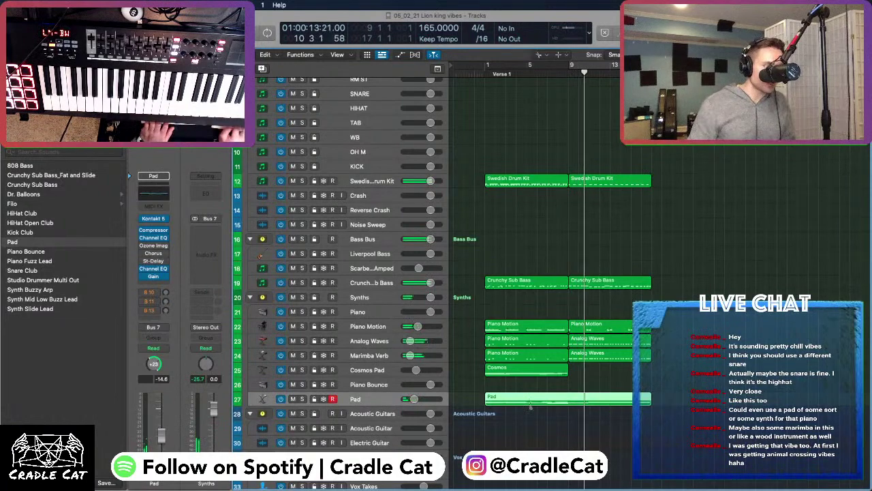
{"action": "left_click", "coordinate": [538, 400]}
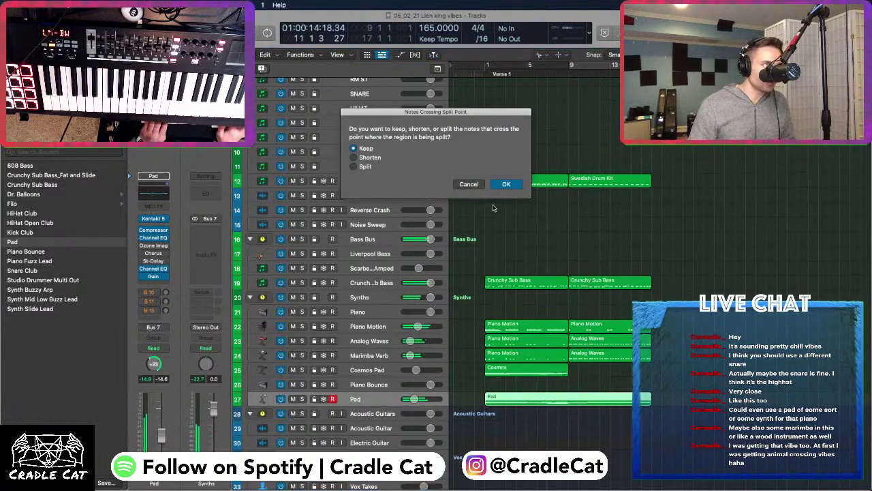
{"action": "left_click", "coordinate": [468, 184]}
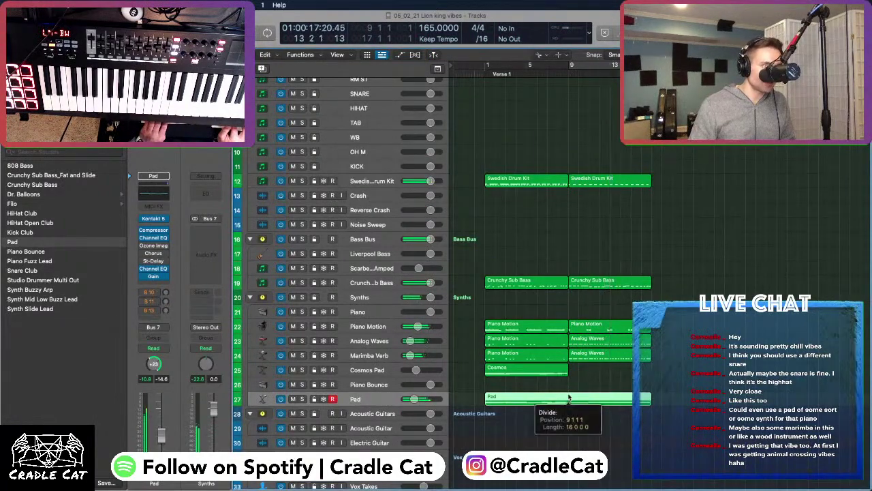
{"action": "left_click", "coordinate": [538, 278]}
{"action": "left_click", "coordinate": [507, 184]}
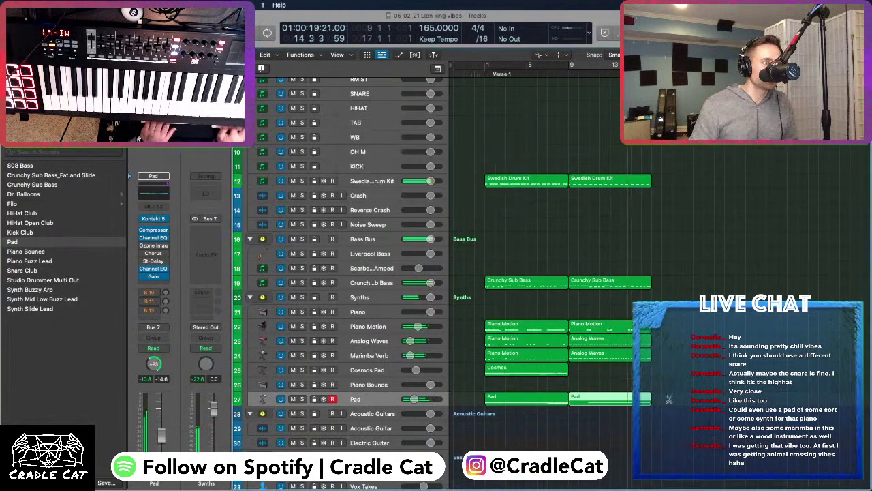
Trim the start of the long bar 11 Pad note and quantize the Pad notes to 1/8 Note at strength 100
{"action": "double_click", "coordinate": [603, 399]}
{"action": "scroll", "coordinate": [590, 333], "scroll_direction": "up", "scroll_amount": 2}
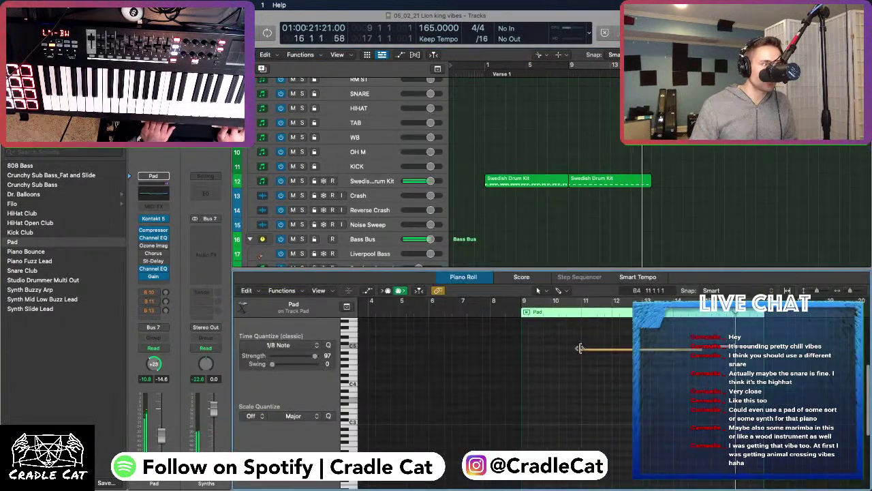
{"action": "mouse_move", "coordinate": [579, 348]}
{"action": "left_mouse_down"}
{"action": "mouse_move", "coordinate": [530, 350]}
{"action": "mouse_move", "coordinate": [581, 349]}
{"action": "left_mouse_up"}
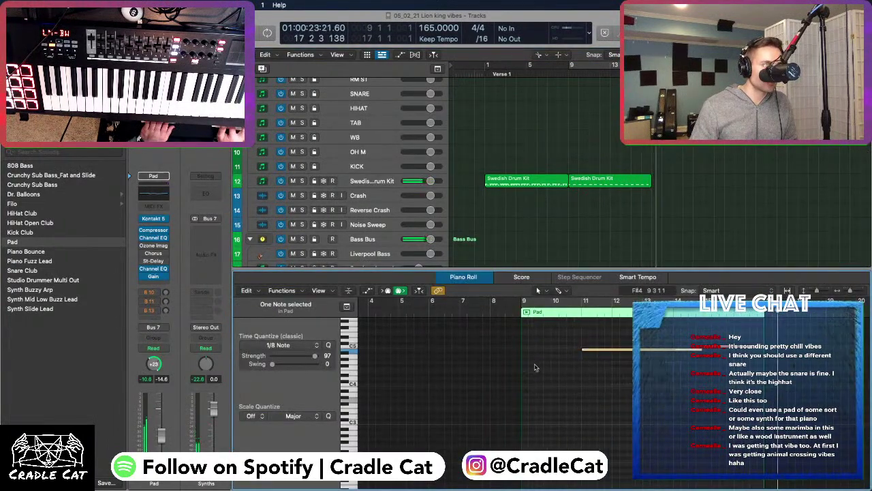
{"action": "key", "text": "space"}
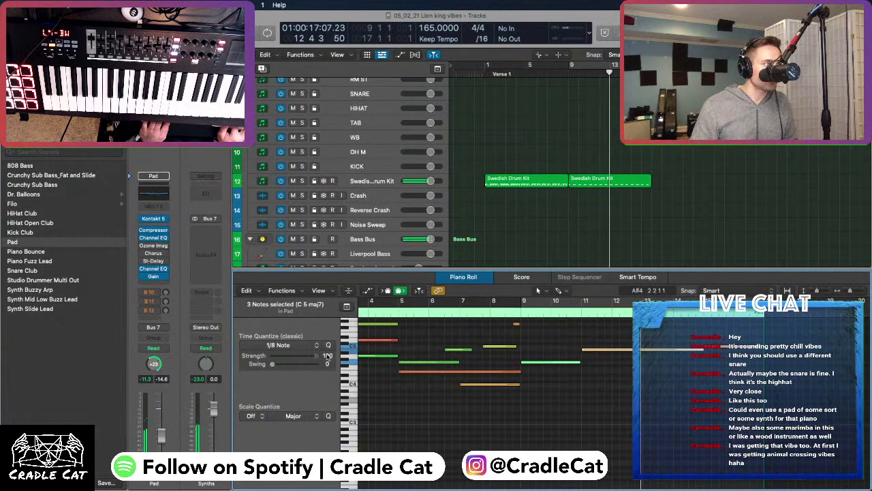
{"action": "left_click", "coordinate": [390, 349]}
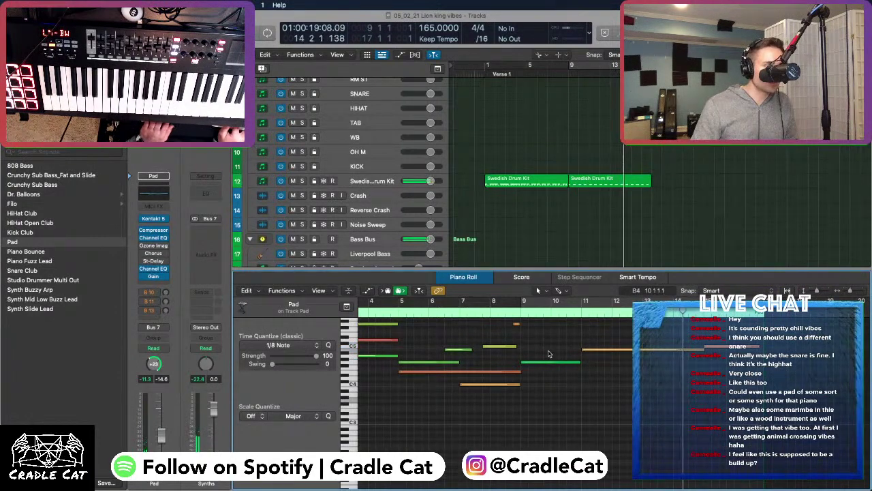
Close the Piano Roll and split the rejoined, quantized Pad region at bar 9
{"action": "scroll", "coordinate": [560, 331], "scroll_direction": "up", "scroll_amount": 2}
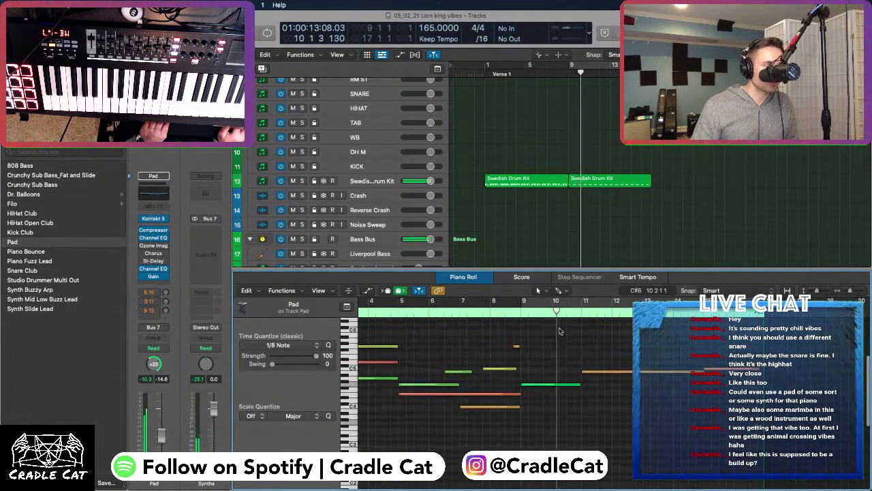
{"action": "scroll", "coordinate": [581, 406], "scroll_direction": "down", "scroll_amount": 2}
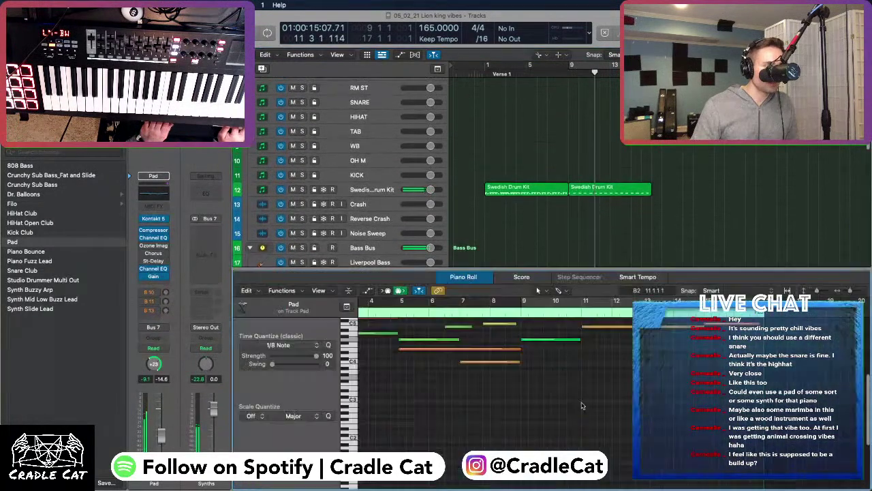
{"action": "key", "text": "p"}
{"action": "key", "text": "t"}
{"action": "key", "text": "Escape"}
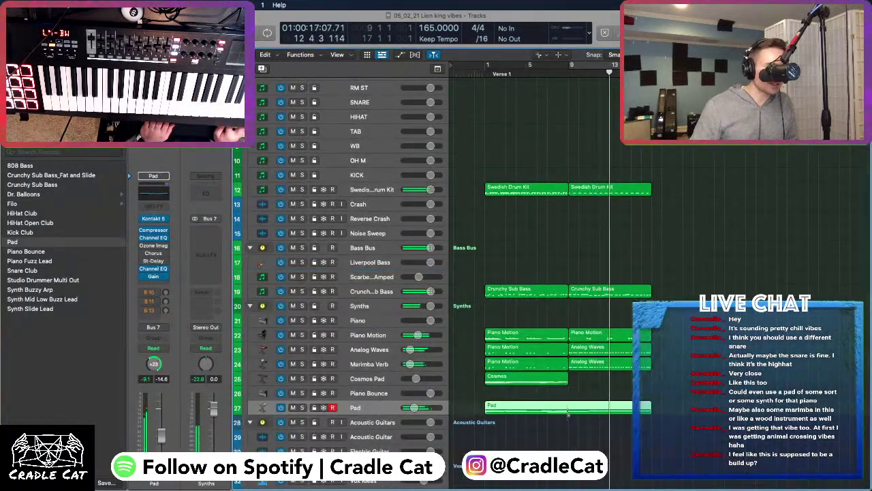
{"action": "left_click", "coordinate": [567, 411]}
{"action": "left_click", "coordinate": [507, 184]}
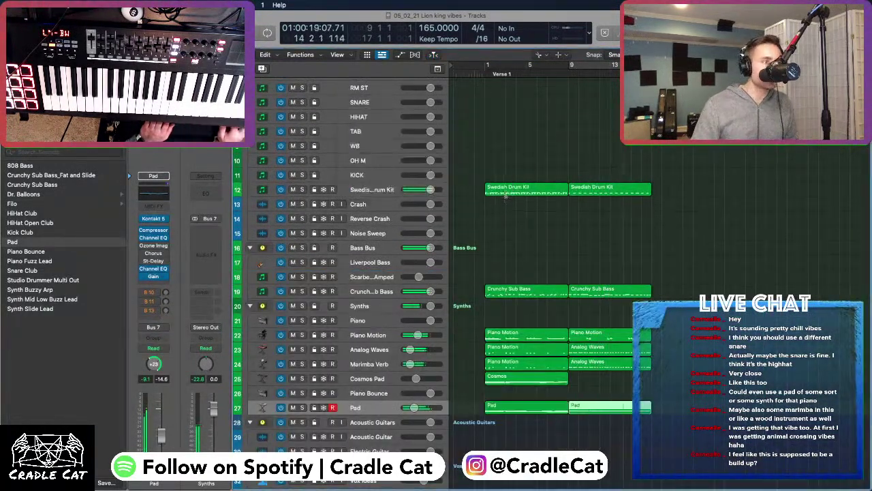
{"action": "key", "text": "t"}
{"action": "key", "text": "t"}
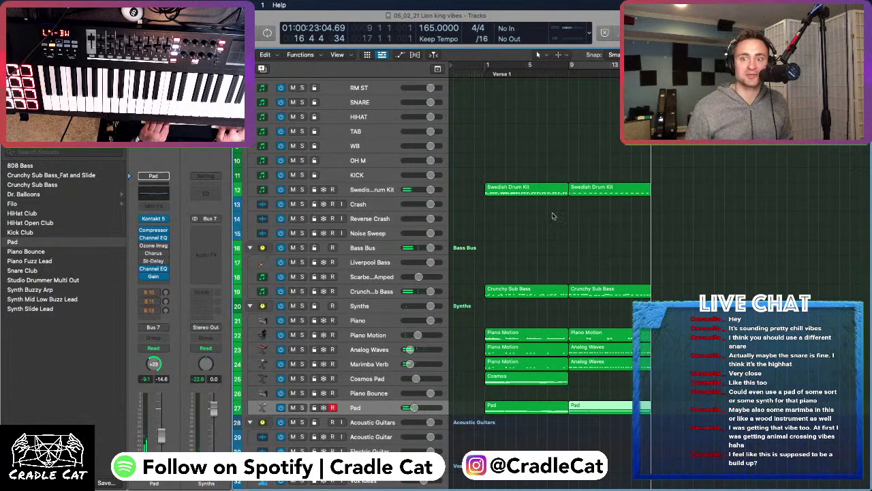
Play the song from the beginning with the track rows enlarged to check both eight-bar sections
{"action": "key", "text": "Return"}
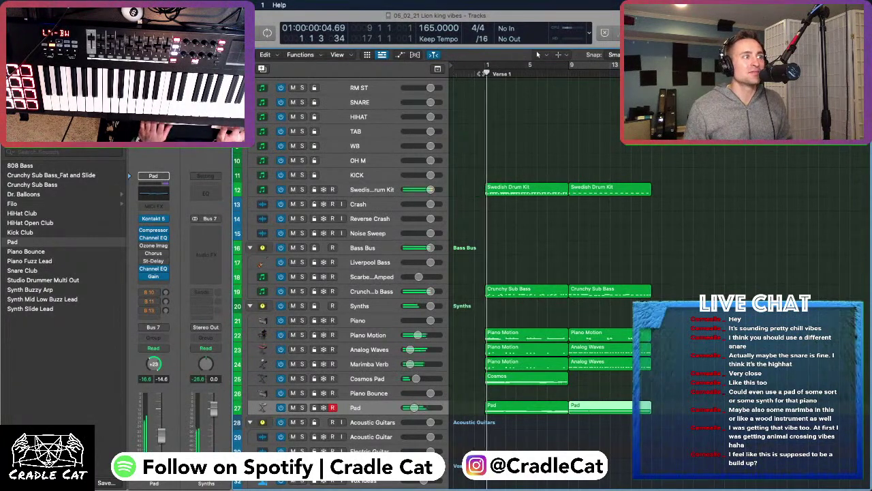
{"action": "key", "text": "super+Down"}
{"action": "key", "text": "super+Down"}
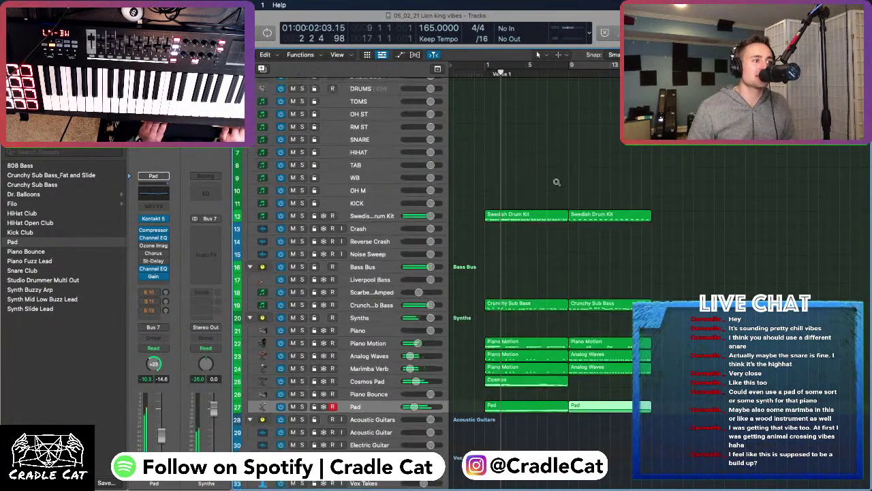
{"action": "key", "text": "super+Down"}
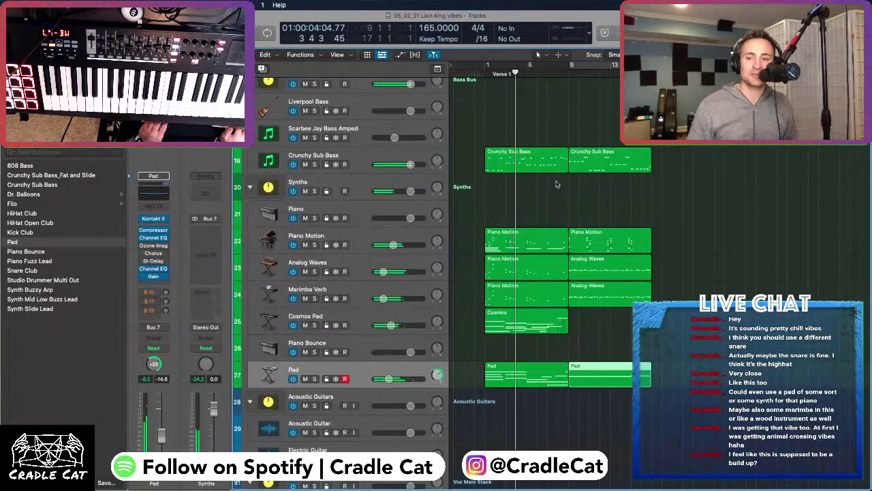
{"action": "scroll", "coordinate": [556, 184], "scroll_direction": "up", "scroll_amount": 2}
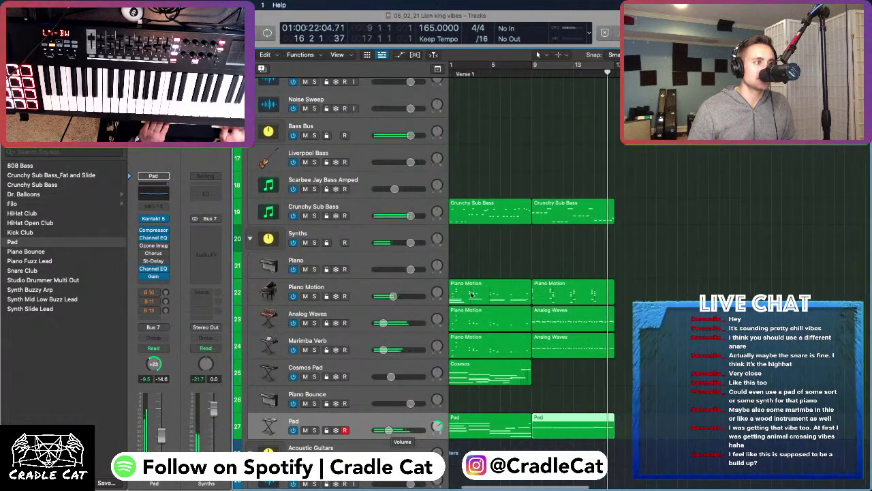
Duplicate the bar 9 regions of all tracks to bar 17 and restart playback from the beginning
{"action": "scroll", "coordinate": [593, 367], "scroll_direction": "up", "scroll_amount": 10}
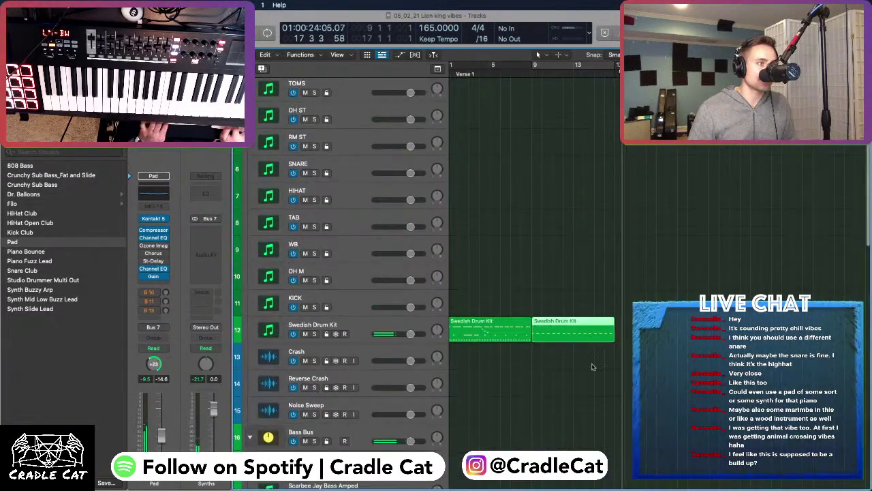
{"action": "key", "text": "Return"}
{"action": "scroll", "coordinate": [591, 341], "scroll_direction": "down", "scroll_amount": 12}
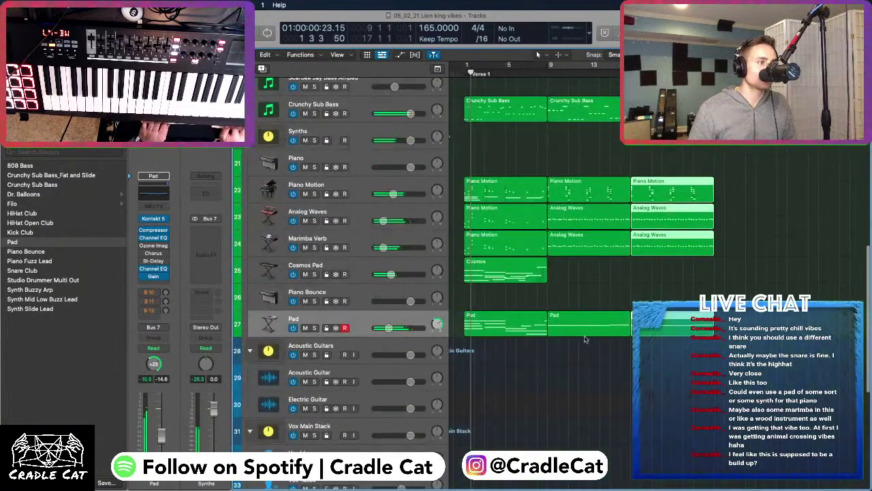
Delete the bar 9 regions on the Pad, Marimba Verb and Analog Waves tracks
{"action": "key", "text": "Delete"}
{"action": "left_click", "coordinate": [584, 244]}
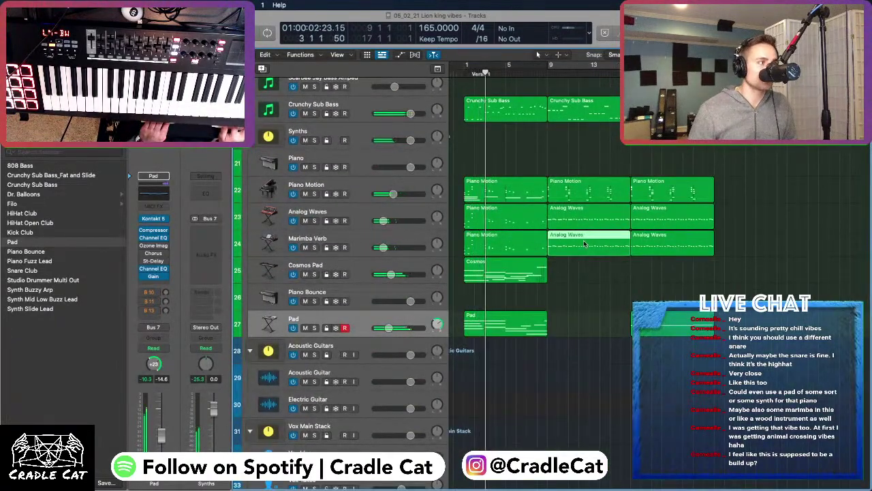
{"action": "left_click_drag", "start_coordinate": [584, 244], "coordinate": [584, 228]}
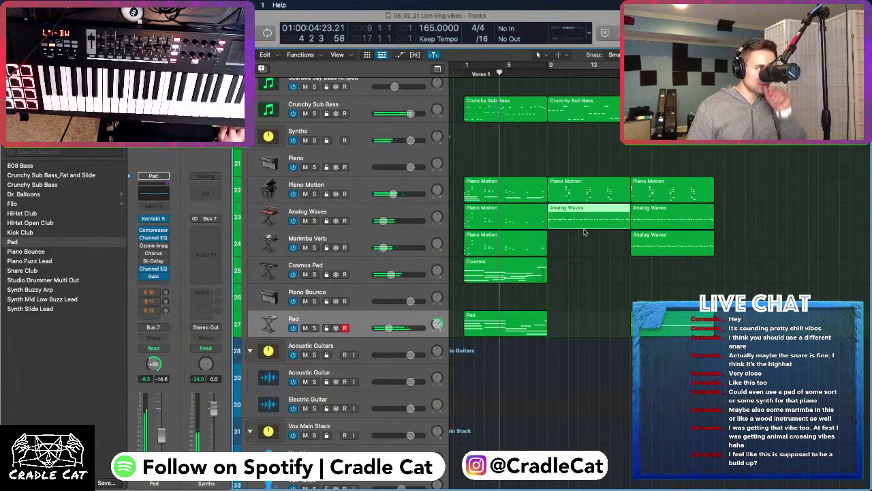
{"action": "key", "text": "Delete"}
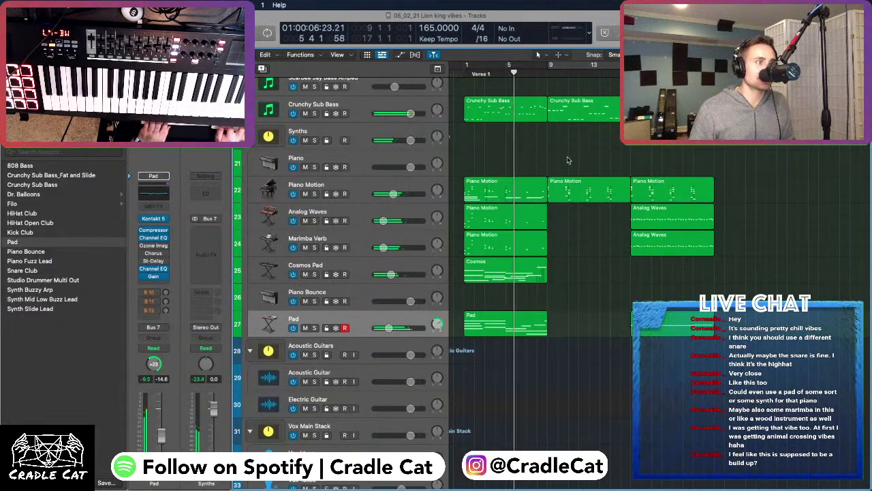
Copy the bar 17 Analog Waves region back to bar 9 on the same track
{"action": "scroll", "coordinate": [567, 157], "scroll_direction": "up", "scroll_amount": 5}
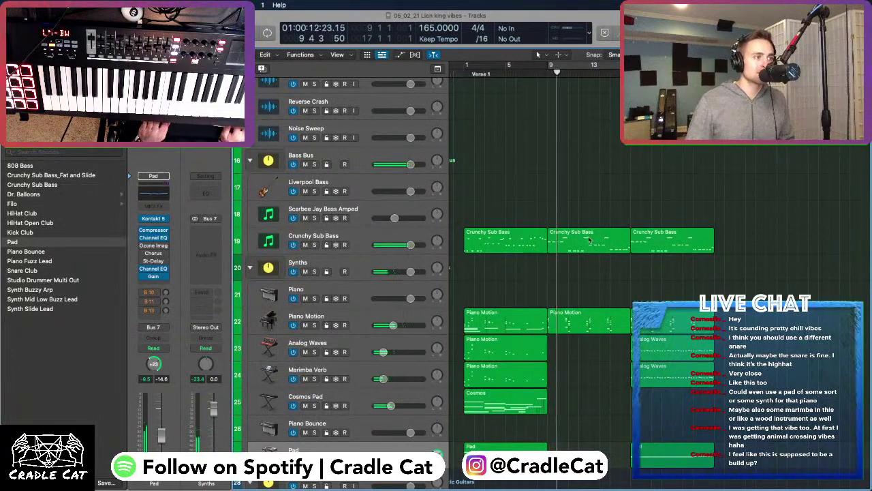
{"action": "scroll", "coordinate": [580, 251], "scroll_direction": "down", "scroll_amount": 1}
{"action": "scroll", "coordinate": [580, 251], "scroll_direction": "down", "scroll_amount": 1}
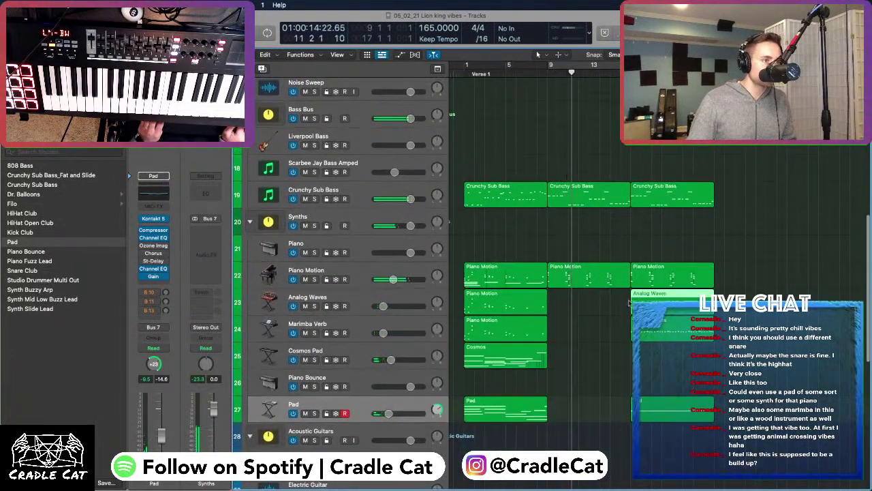
{"action": "left_click_drag", "start_coordinate": [651, 305], "coordinate": [564, 308]}
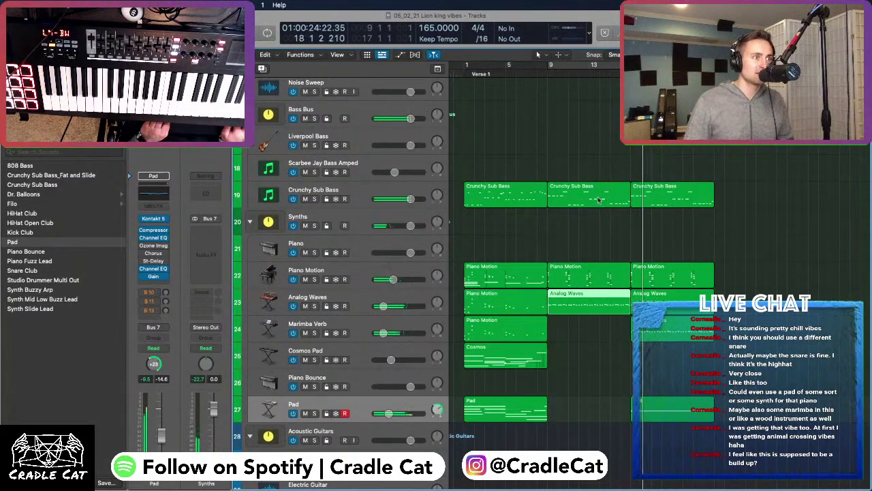
Select the Swedish Drum Kit track and try out its drum sounds along with the playback
{"action": "scroll", "coordinate": [598, 199], "scroll_direction": "up", "scroll_amount": 5}
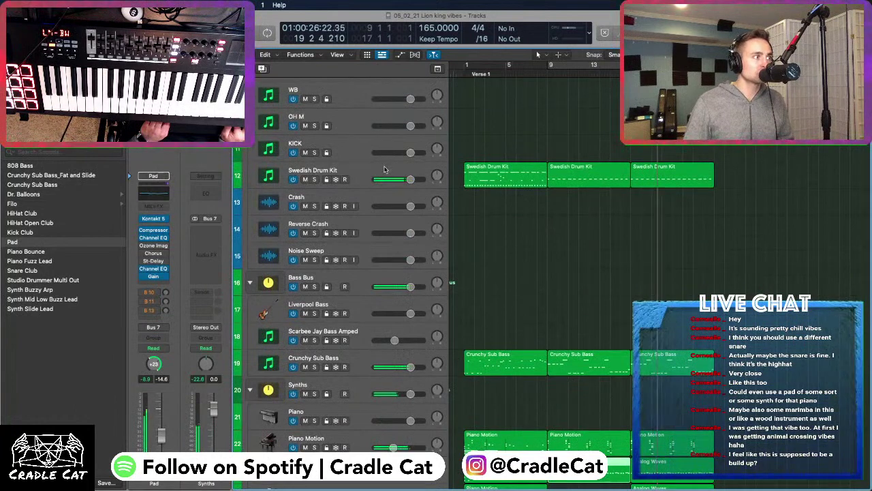
{"action": "left_click", "coordinate": [385, 170]}
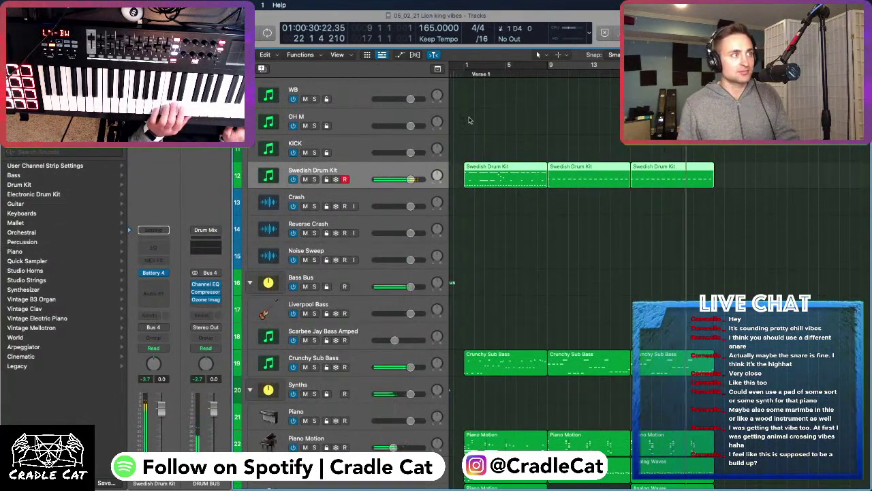
{"action": "scroll", "coordinate": [491, 162], "scroll_direction": "up", "scroll_amount": 4}
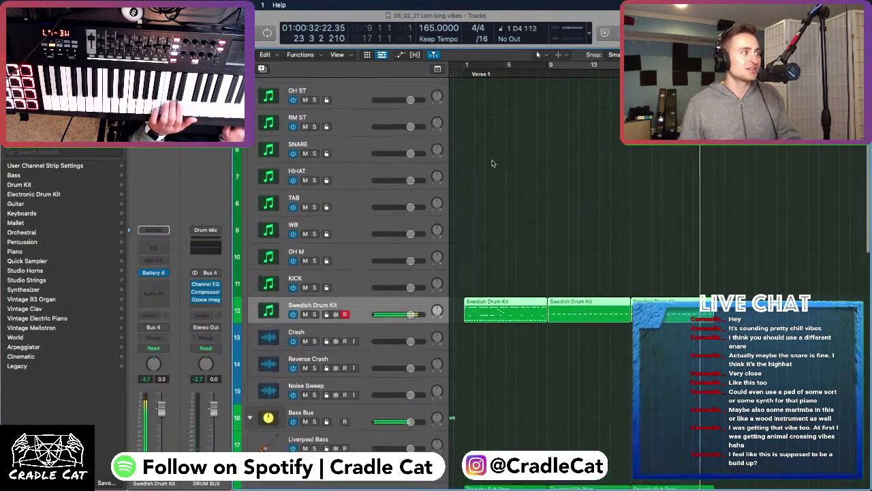
{"action": "scroll", "coordinate": [492, 164], "scroll_direction": "down", "scroll_amount": 1}
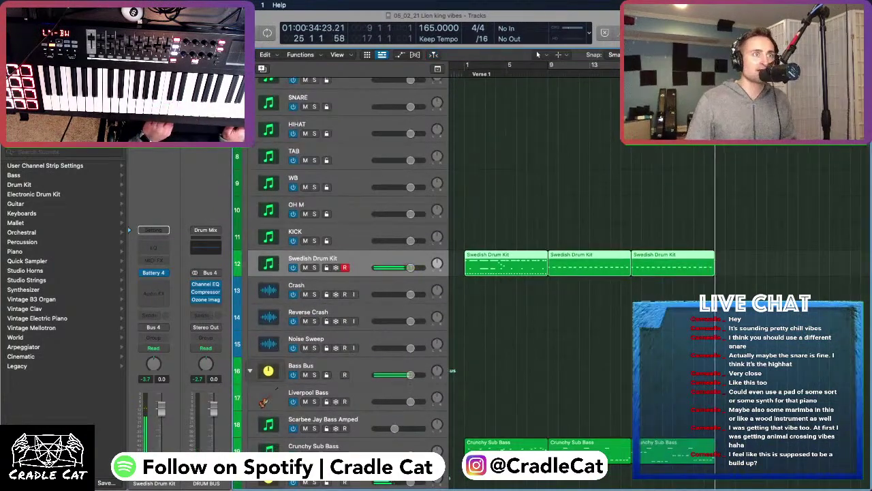
Show the loop library and create one audio track with Input 2 below the Noise Sweep track
{"action": "key", "text": "o"}
{"action": "left_click", "coordinate": [366, 281]}
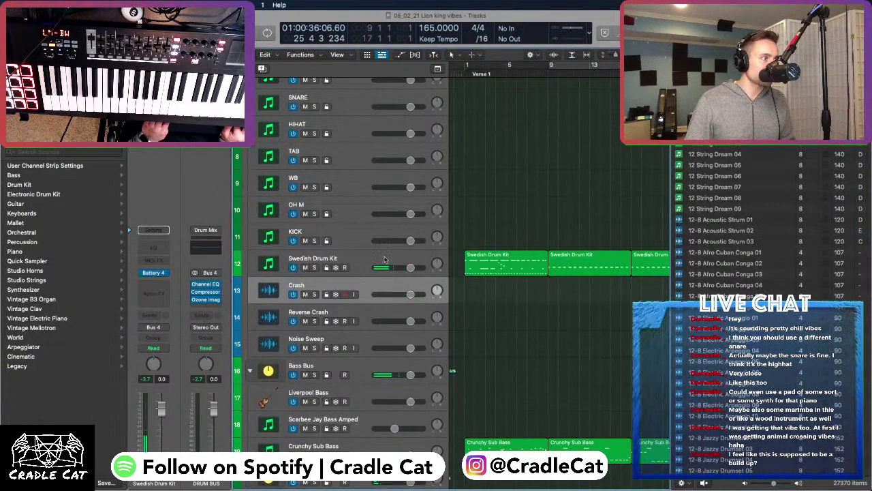
{"action": "key", "text": "Return"}
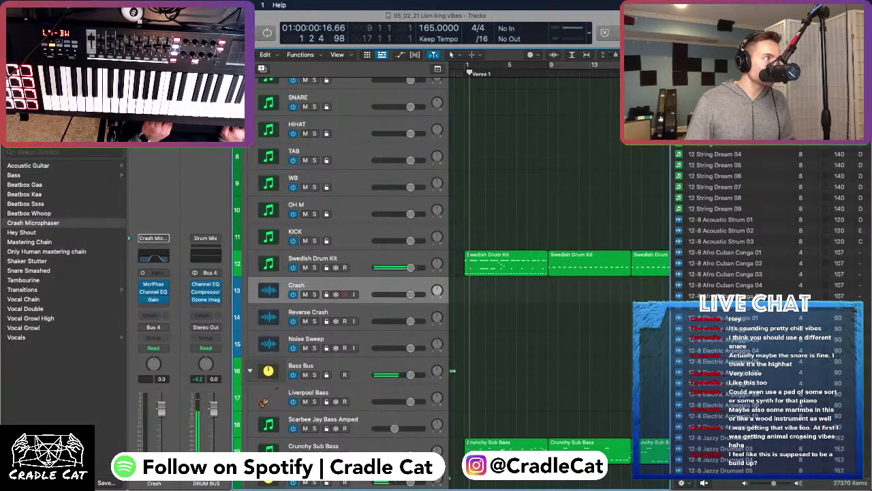
{"action": "key", "text": "super+alt+n"}
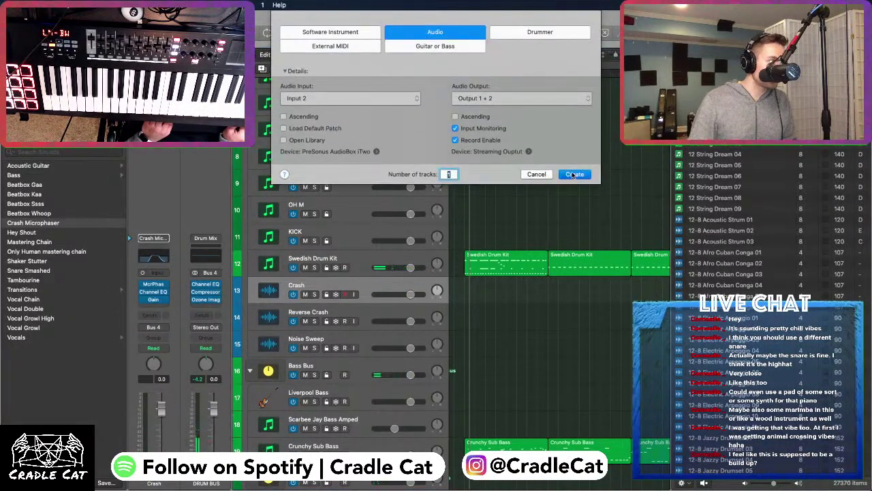
{"action": "left_click", "coordinate": [574, 174]}
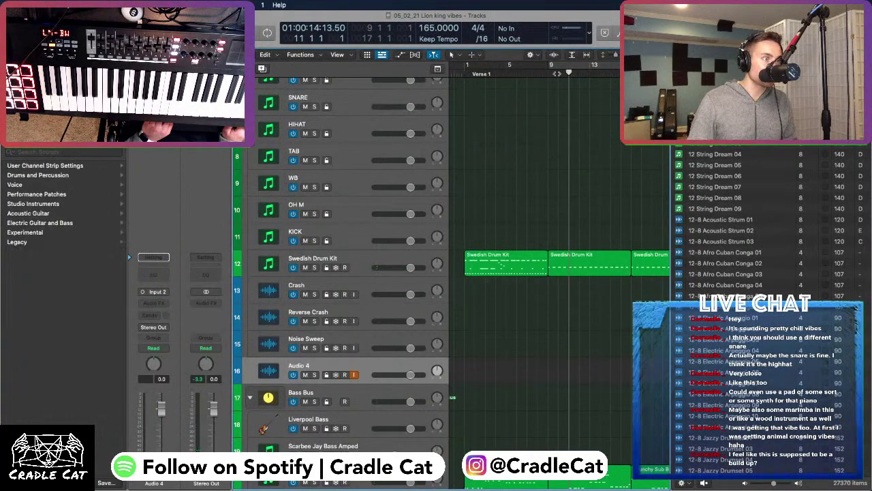
Filter the loop library to snare loops and play the song from the Chorus 1 marker at bar 17
{"action": "key", "text": "space"}
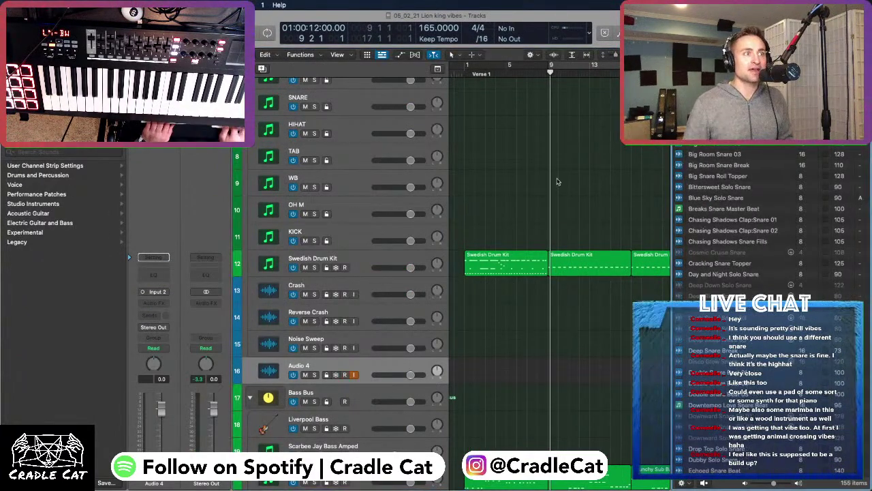
{"action": "scroll", "coordinate": [557, 182], "scroll_direction": "right", "scroll_amount": 3}
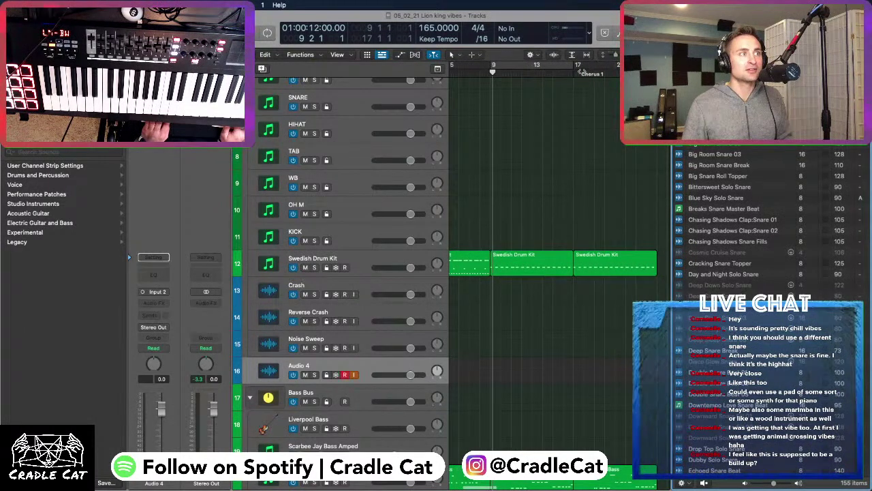
{"action": "key", "text": "alt+period"}
{"action": "key", "text": "space"}
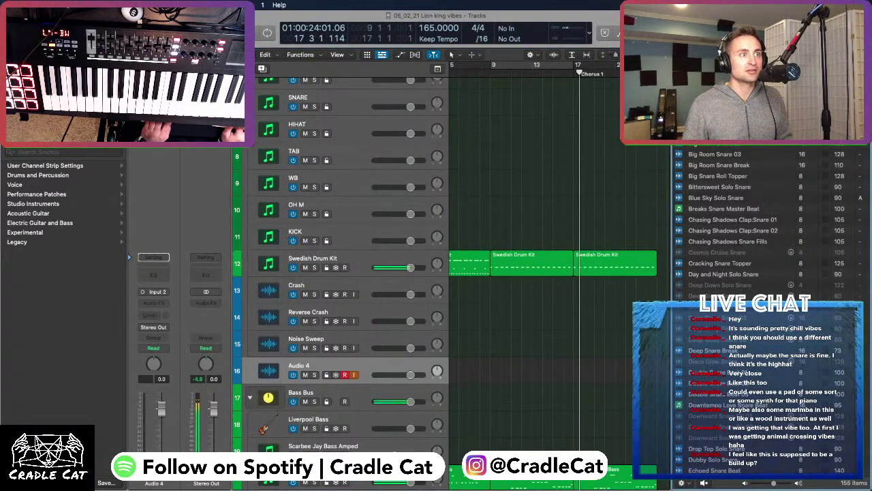
Audition snare loops, including Big Snare Roll Topper, Blue Sky Solo Snare, Dubby Solo Snare and Electro Snare Topper
{"action": "left_click", "coordinate": [708, 155]}
{"action": "left_click", "coordinate": [707, 165]}
{"action": "left_click", "coordinate": [704, 176]}
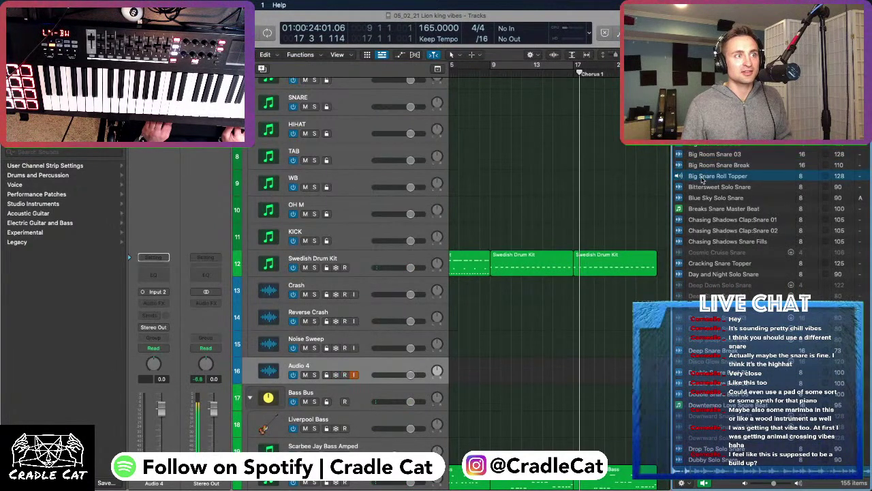
{"action": "left_click", "coordinate": [700, 191]}
{"action": "left_click", "coordinate": [701, 199]}
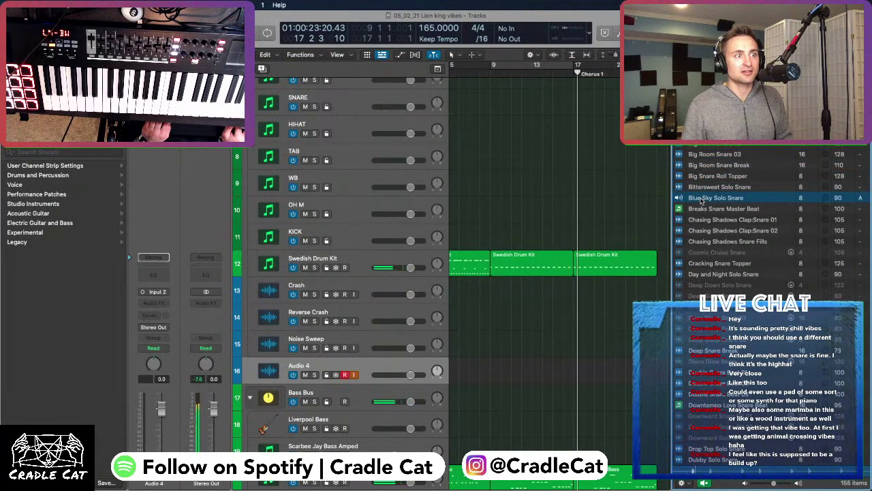
{"action": "left_click", "coordinate": [705, 350]}
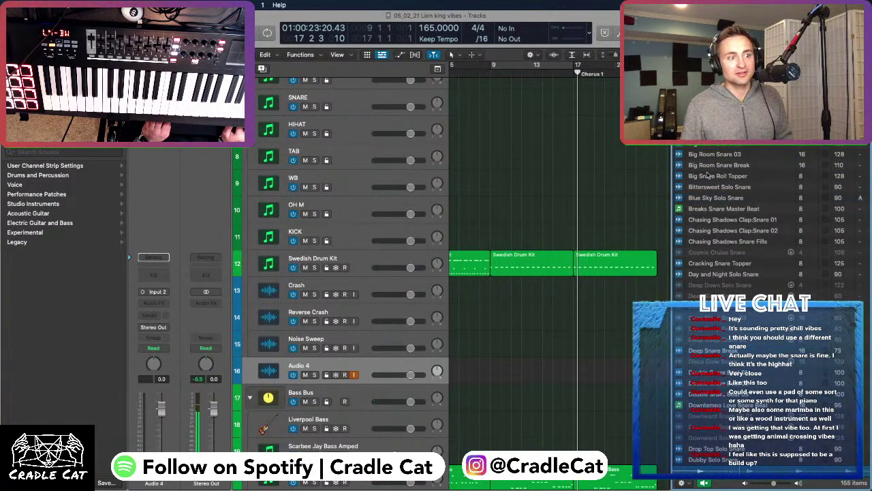
{"action": "left_click", "coordinate": [723, 460]}
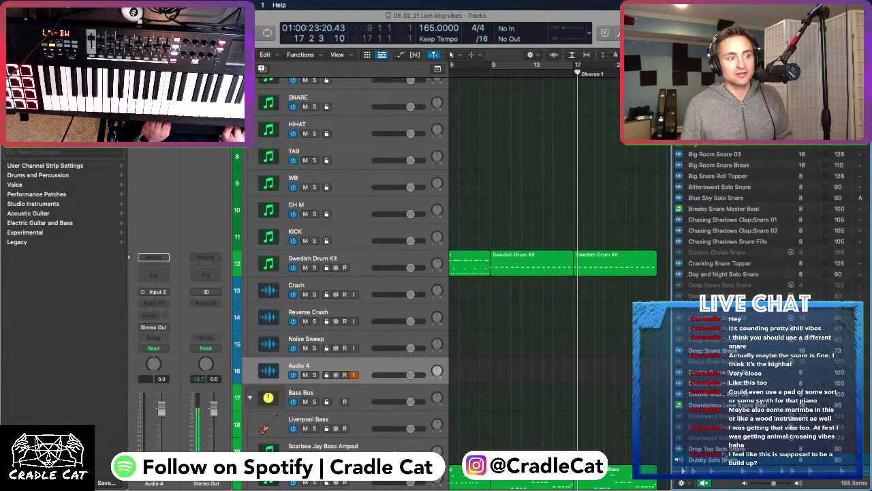
{"action": "scroll", "coordinate": [723, 461], "scroll_direction": "down", "scroll_amount": 5}
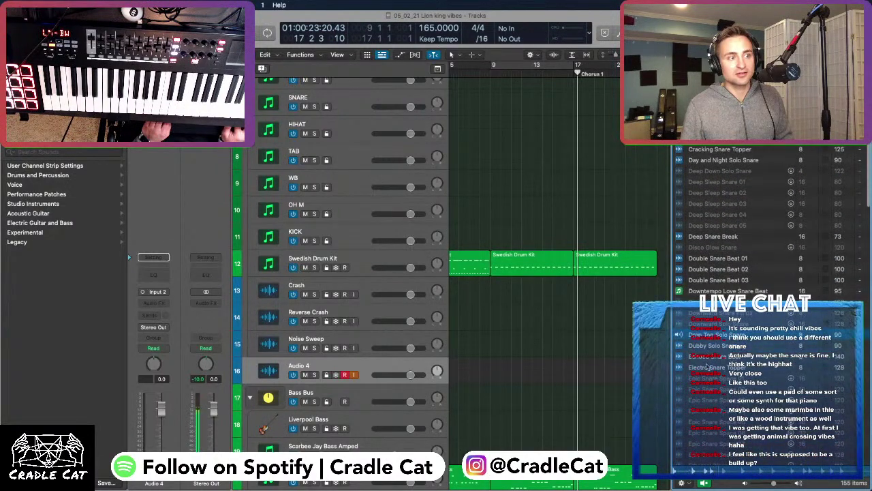
{"action": "scroll", "coordinate": [705, 367], "scroll_direction": "down", "scroll_amount": 5}
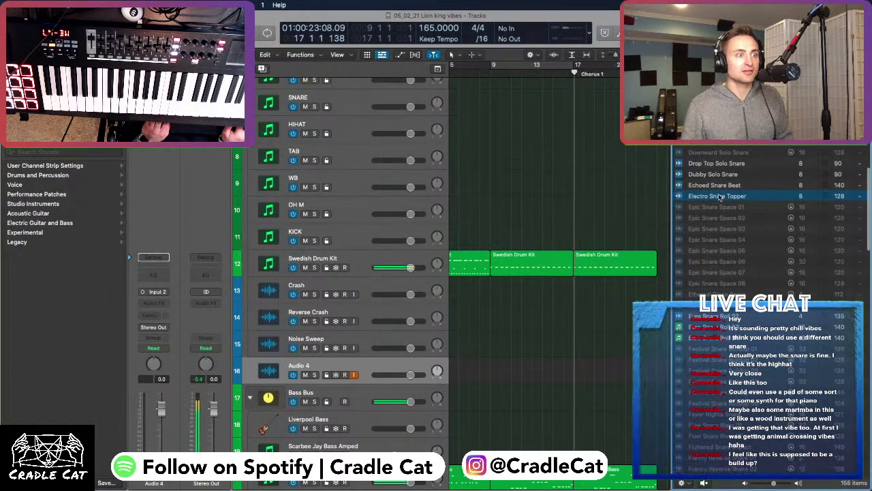
Add the Electro Snare Topper loop to the empty audio track at bar 17 and close the loop browser
{"action": "left_click_drag", "start_coordinate": [719, 197], "coordinate": [578, 374]}
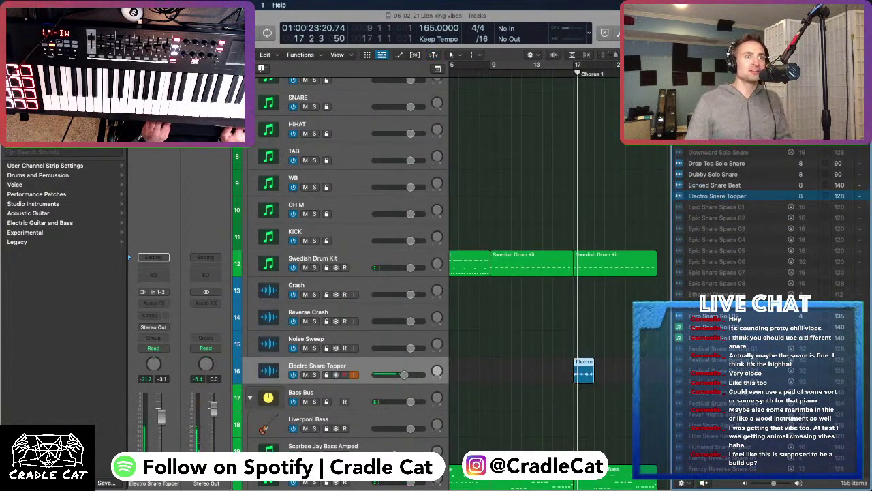
{"action": "key", "text": "o"}
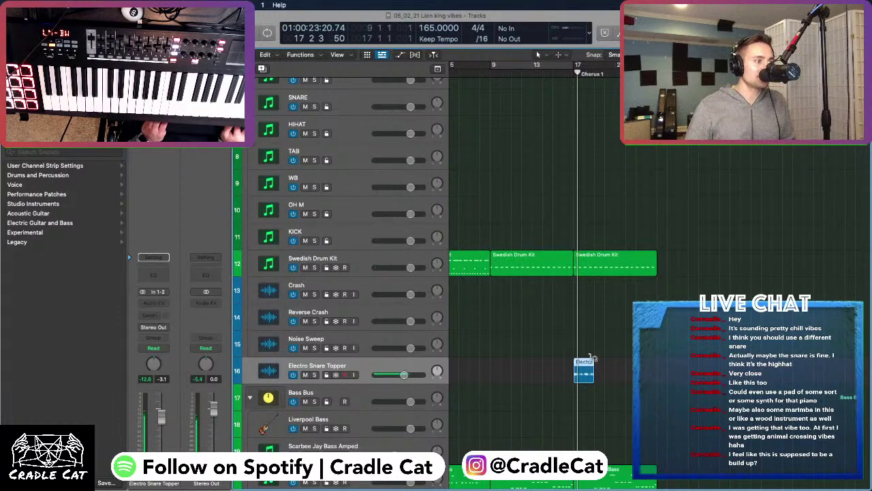
Solo the Electro Snare Topper region, trim its beginning and play it back from bar 17
{"action": "scroll", "coordinate": [592, 357], "scroll_direction": "down", "scroll_amount": 2}
{"action": "scroll", "coordinate": [591, 358], "scroll_direction": "up", "scroll_amount": 5}
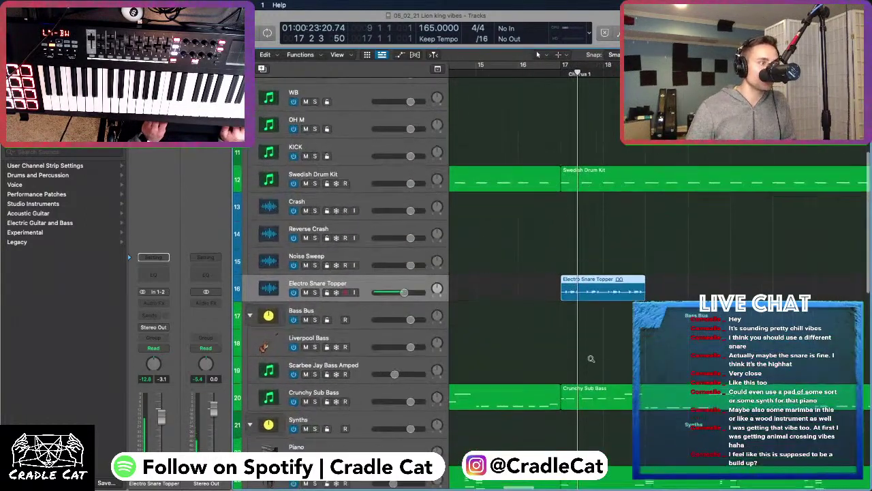
{"action": "scroll", "coordinate": [591, 358], "scroll_direction": "up", "scroll_amount": 3}
{"action": "scroll", "coordinate": [587, 340], "scroll_direction": "up", "scroll_amount": 3}
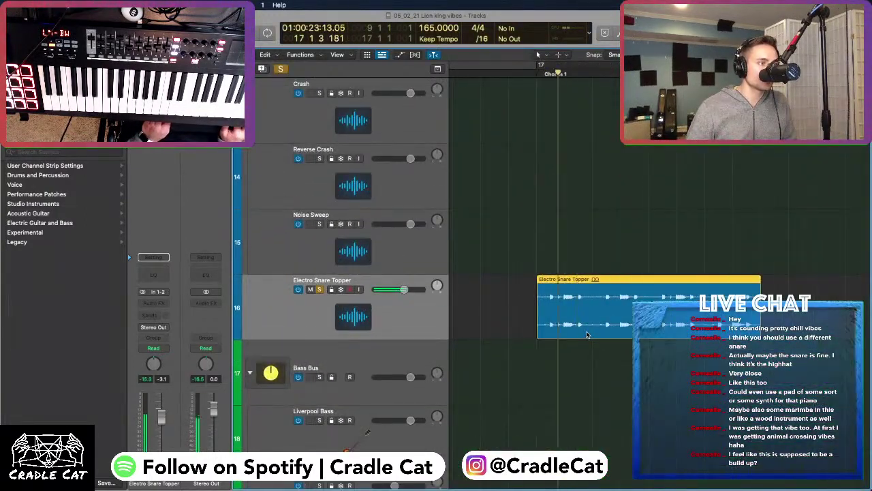
{"action": "left_click_drag", "start_coordinate": [536, 314], "coordinate": [558, 314]}
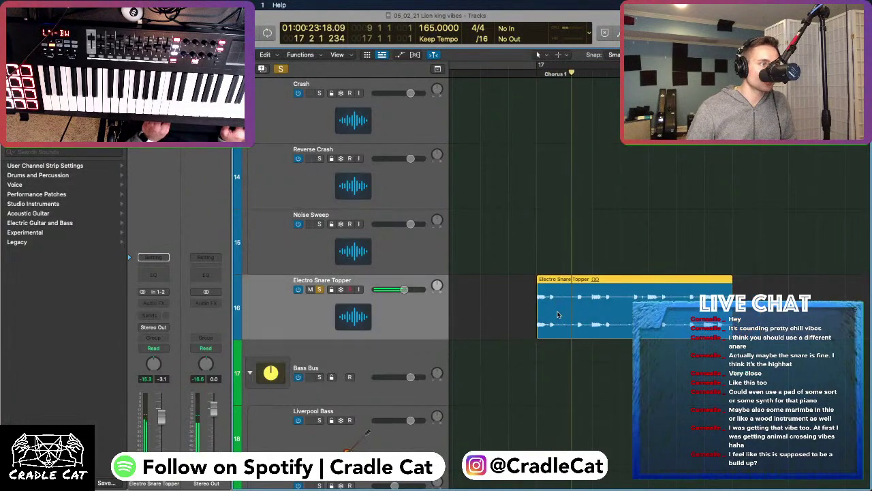
{"action": "key", "text": "space"}
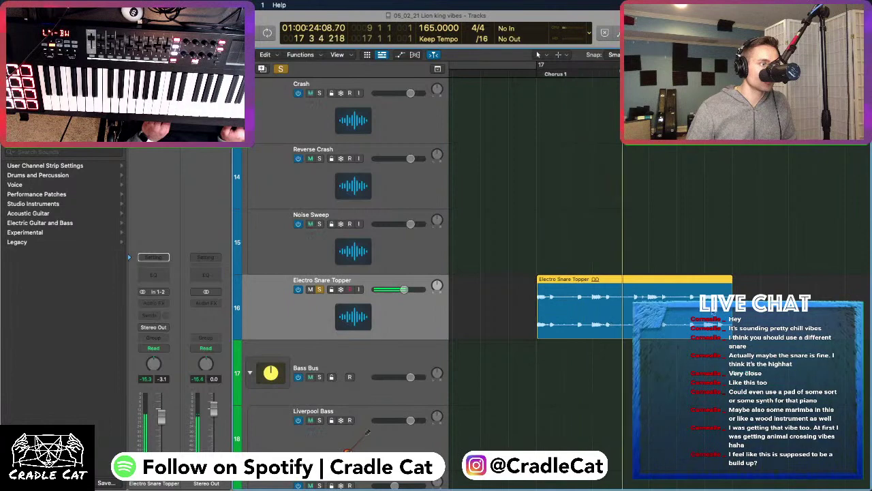
Try to cut the Electro Snare Topper region down to a single hit at bar 17, and undo the trims
{"action": "left_click_drag", "start_coordinate": [605, 312], "coordinate": [534, 314]}
{"action": "key", "text": "space"}
{"action": "key", "text": "space"}
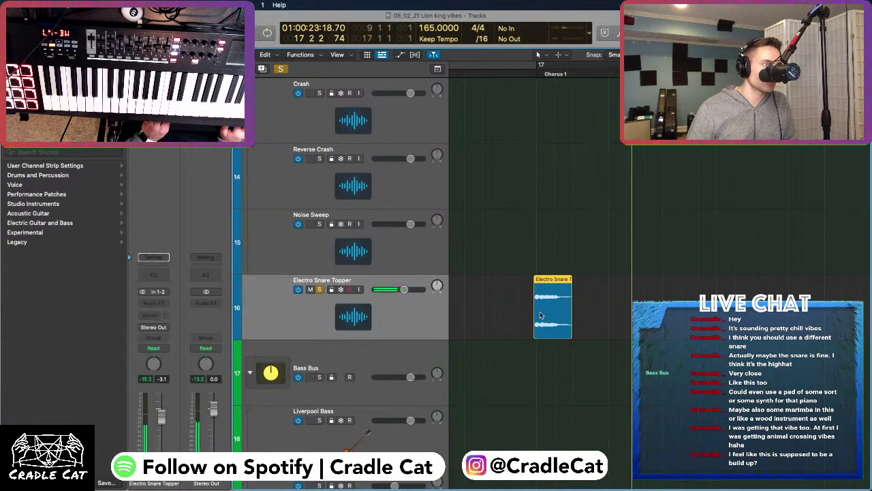
{"action": "key", "text": "super+z"}
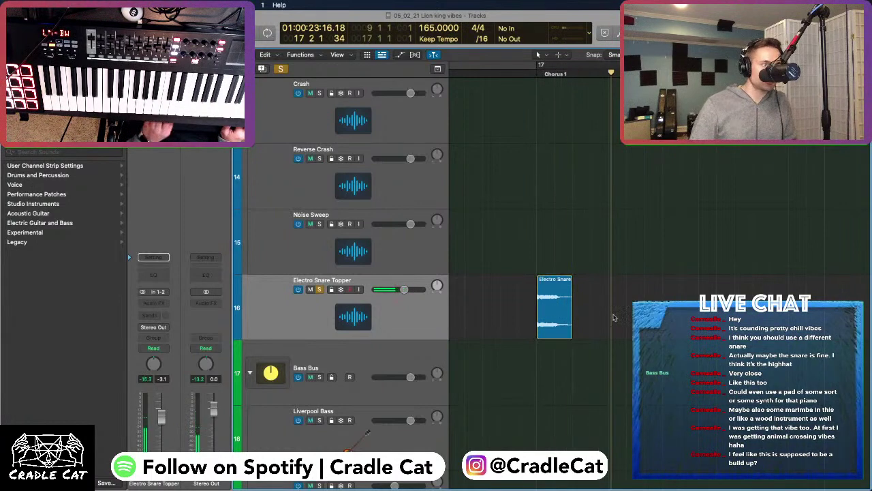
{"action": "key", "text": "super+z"}
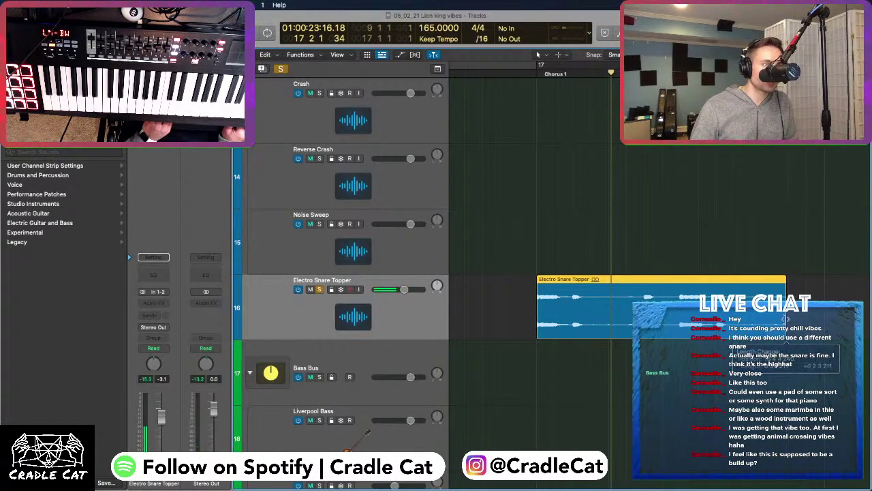
Trim both ends of the Electro Snare Topper region to isolate a short snare hit about one beat long
{"action": "left_click_drag", "start_coordinate": [540, 316], "coordinate": [680, 317]}
{"action": "key", "text": "space"}
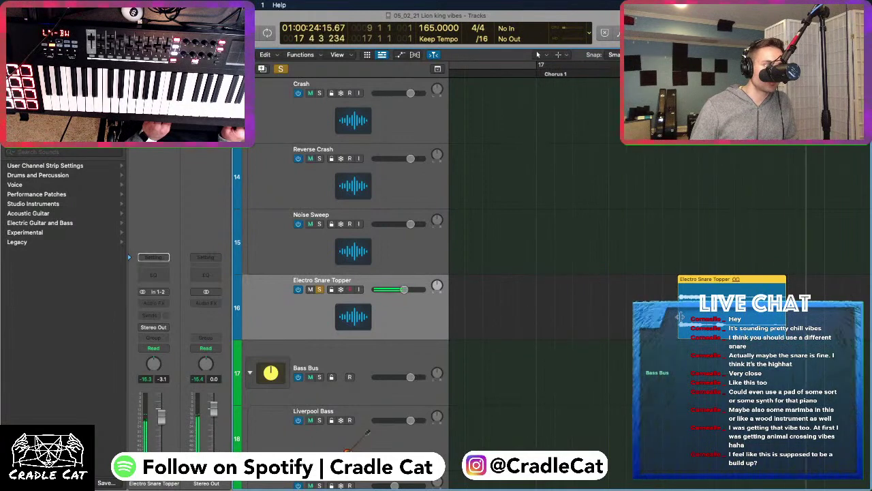
{"action": "left_click_drag", "start_coordinate": [785, 315], "coordinate": [754, 320]}
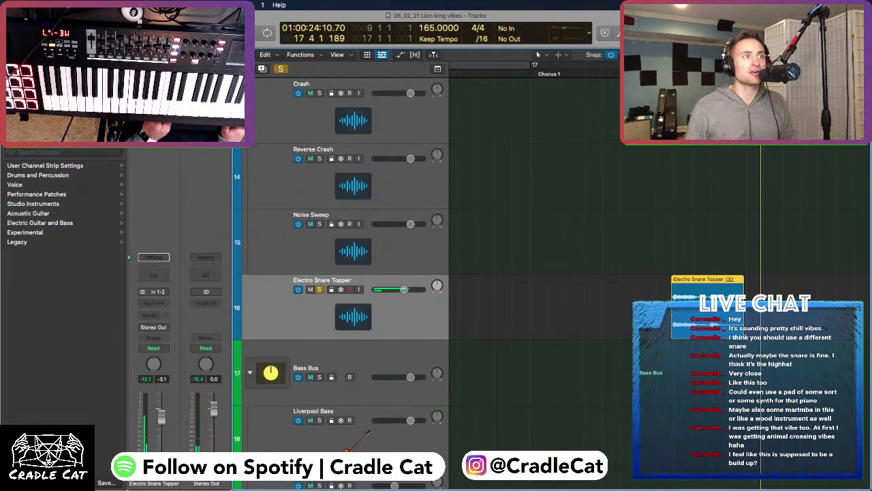
Adjust the snap setting and align the trimmed snare region with beat 3 of bar 17
{"action": "left_click", "coordinate": [613, 54]}
{"action": "left_click", "coordinate": [647, 126]}
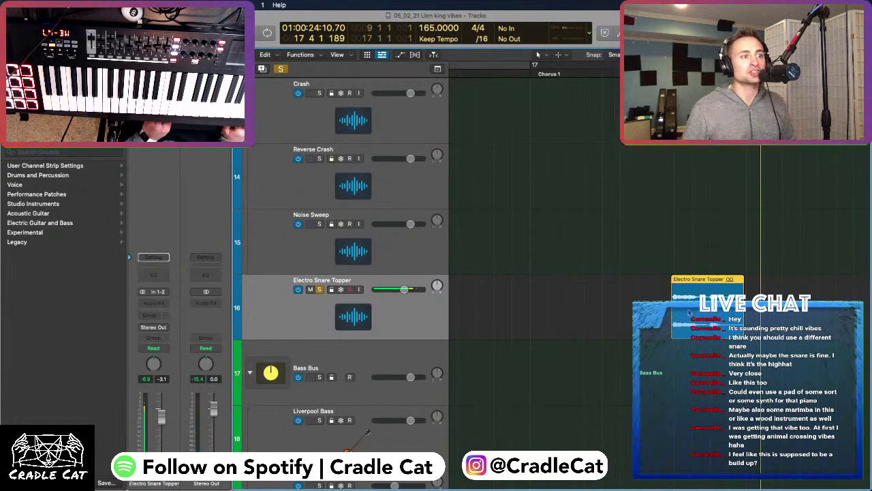
{"action": "left_click_drag", "start_coordinate": [687, 313], "coordinate": [708, 314]}
{"action": "right_click", "coordinate": [668, 242]}
{"action": "key", "text": "Escape"}
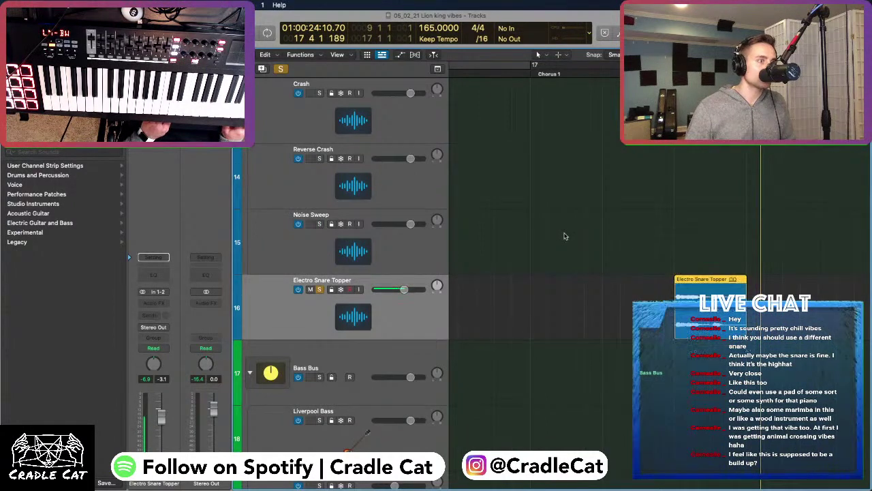
Turn off solo on the snare and play from bar 16 to hear the hit with the full mix
{"action": "key", "text": "super+Left"}
{"action": "key", "text": "super+Left"}
{"action": "left_click", "coordinate": [563, 73]}
{"action": "key", "text": "s"}
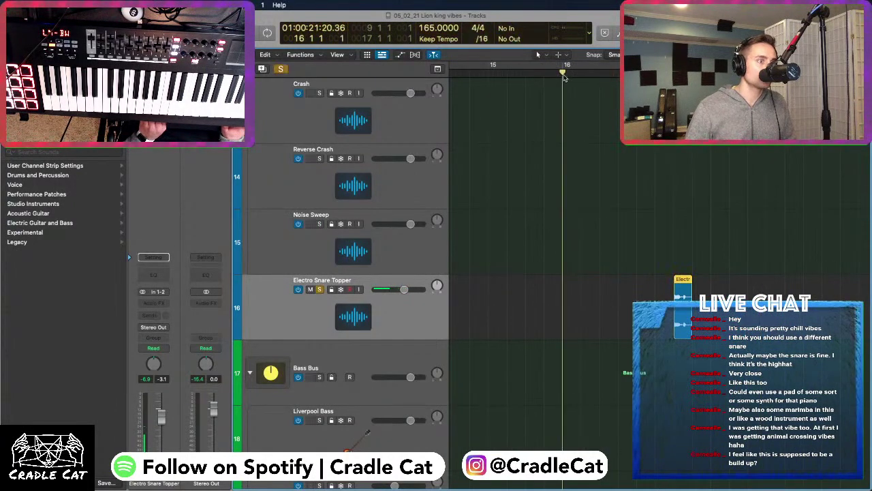
{"action": "key", "text": "space"}
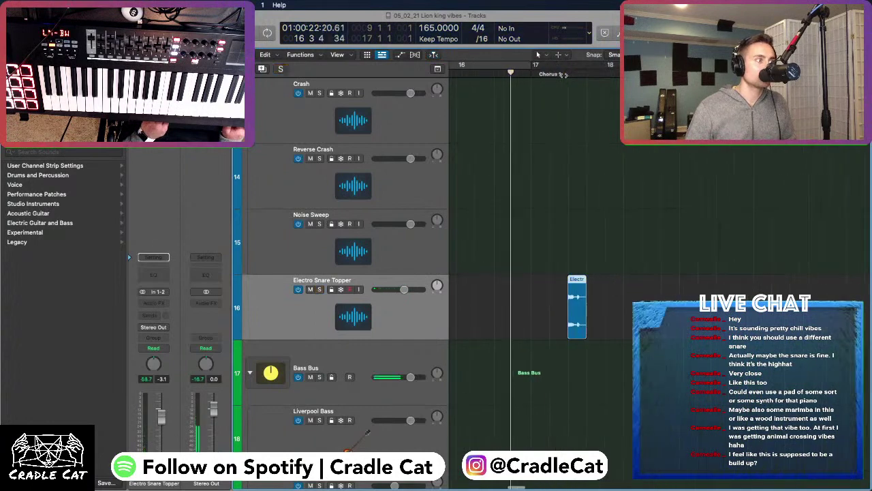
{"action": "key", "text": "s"}
Shorten the snare region's end to about half a beat and apply a fade-out with the Fade tool
{"action": "scroll", "coordinate": [552, 82], "scroll_direction": "up", "scroll_amount": 1}
{"action": "scroll", "coordinate": [552, 82], "scroll_direction": "up", "scroll_amount": 1}
{"action": "key", "text": "super+Right"}
{"action": "key", "text": "super+Right"}
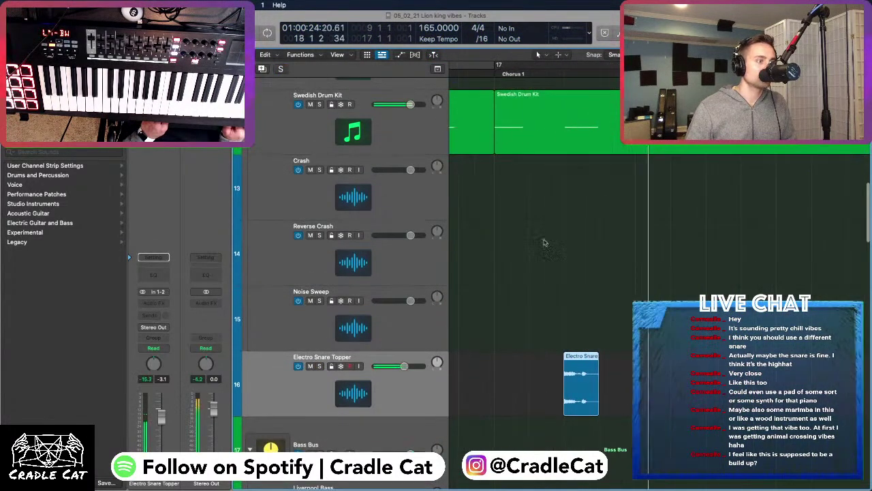
{"action": "scroll", "coordinate": [543, 242], "scroll_direction": "down", "scroll_amount": 2}
{"action": "scroll", "coordinate": [538, 307], "scroll_direction": "right", "scroll_amount": 1}
{"action": "left_click_drag", "start_coordinate": [524, 308], "coordinate": [667, 313]}
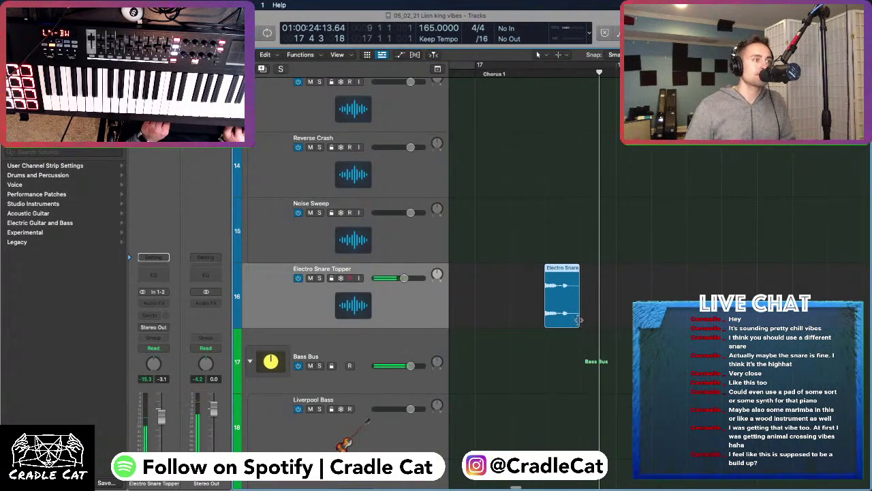
{"action": "left_click_drag", "start_coordinate": [579, 319], "coordinate": [563, 320]}
{"action": "key", "text": "t"}
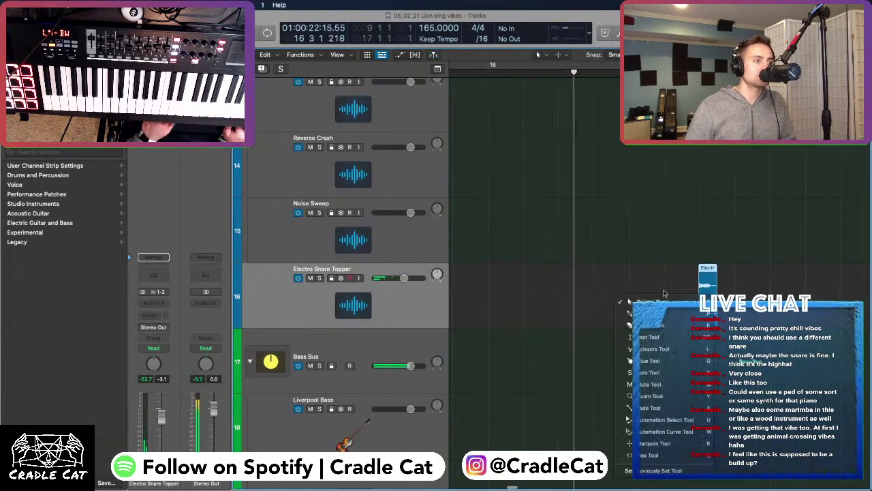
{"action": "key", "text": "p"}
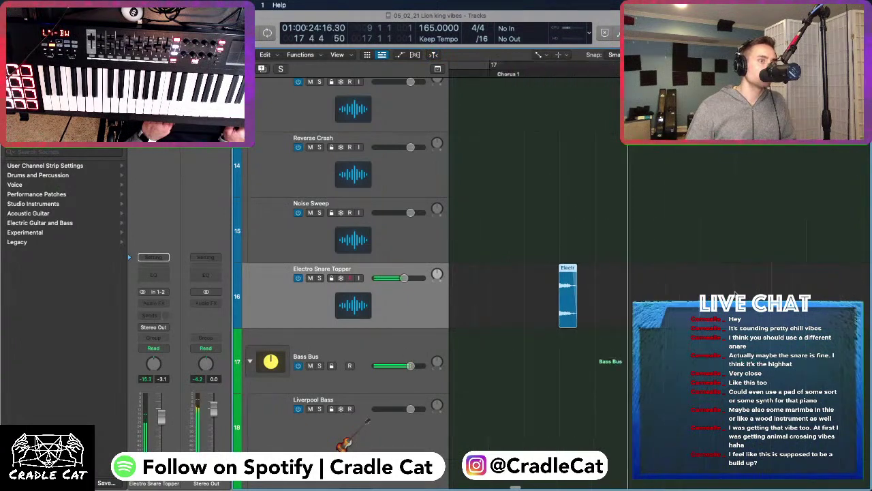
{"action": "key", "text": "t"}
{"action": "key", "text": "Escape"}
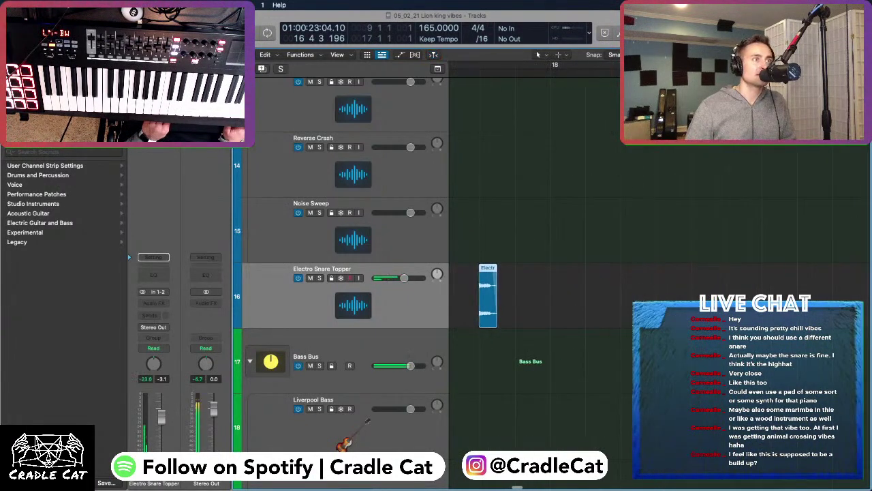
{"action": "left_click", "coordinate": [612, 55]}
{"action": "key", "text": "Escape"}
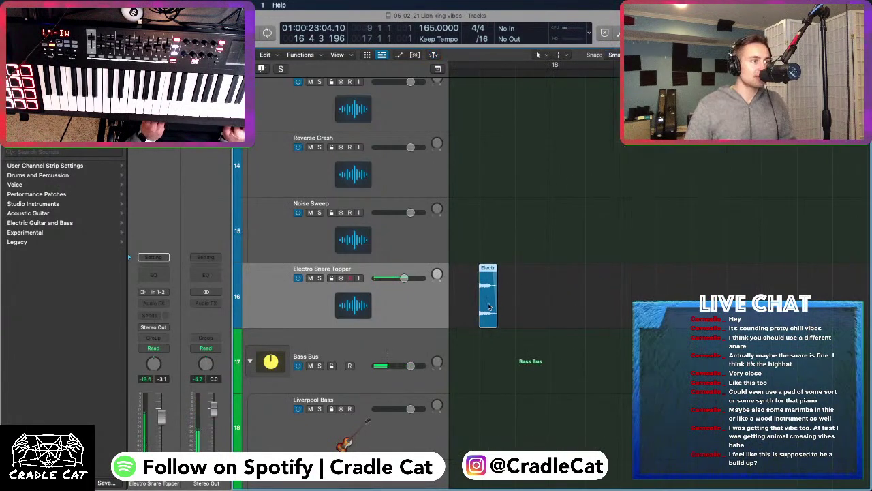
{"action": "left_click_drag", "start_coordinate": [488, 304], "coordinate": [633, 301]}
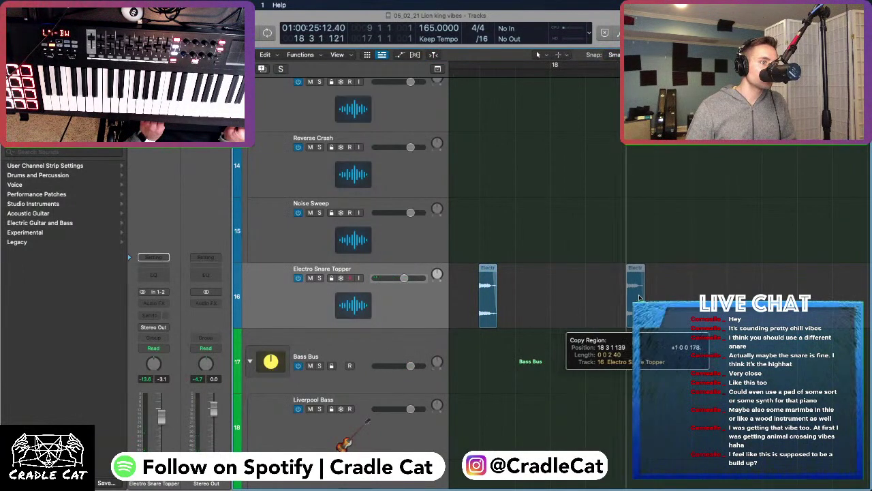
{"action": "left_click_drag", "start_coordinate": [632, 298], "coordinate": [488, 297]}
Copy the snare region from bar 17 to beat 3 of bar 18
{"action": "left_click", "coordinate": [611, 54]}
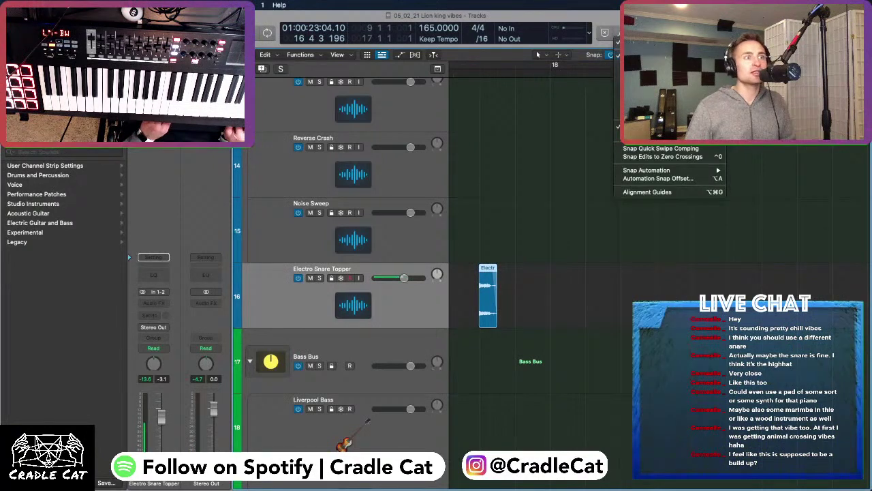
{"action": "left_click", "coordinate": [512, 287]}
{"action": "left_click_drag", "start_coordinate": [489, 302], "coordinate": [628, 300]}
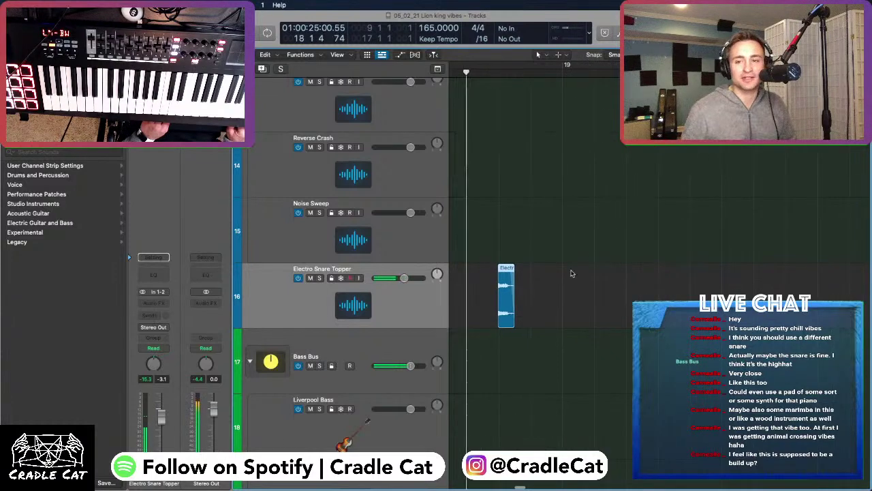
Copy the two snare hits to beat 3 of bars 19 and 20, and lower the track's volume to -9.0 dB
{"action": "scroll", "coordinate": [520, 286], "scroll_direction": "down", "scroll_amount": 3}
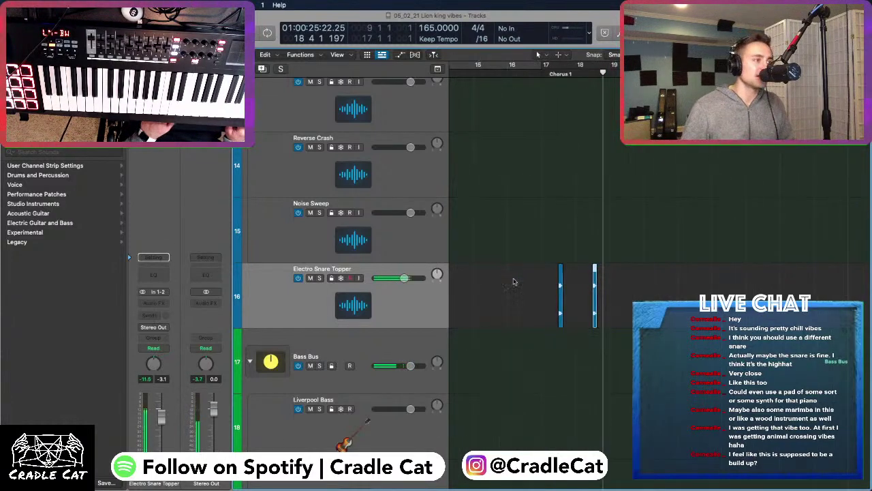
{"action": "left_click_drag", "start_coordinate": [560, 301], "coordinate": [629, 302]}
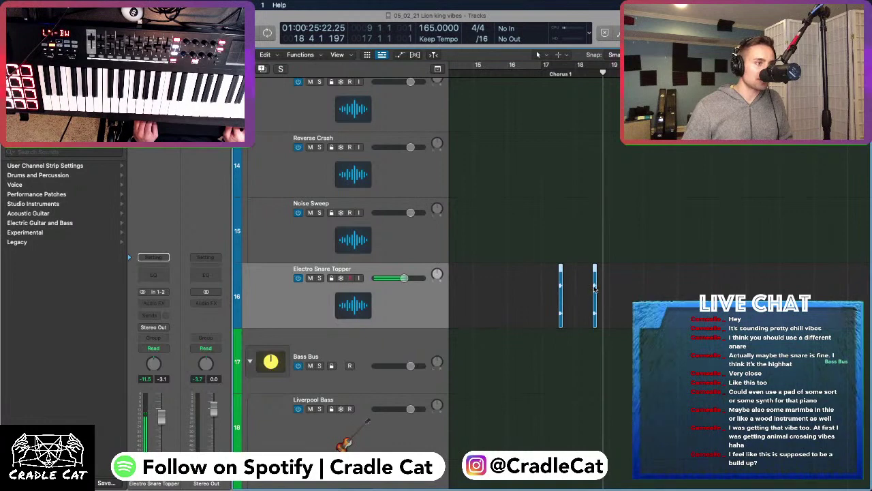
{"action": "left_click_drag", "start_coordinate": [594, 288], "coordinate": [664, 289]}
{"action": "key", "text": "space"}
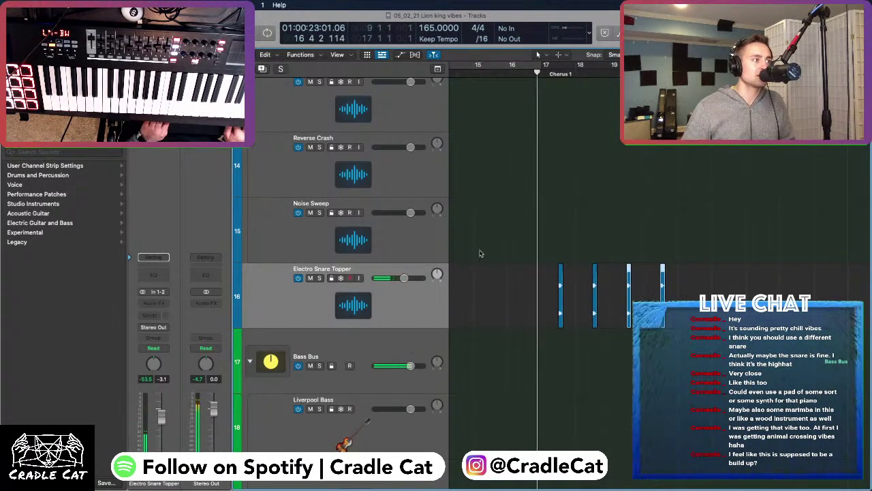
{"action": "left_click_drag", "start_coordinate": [404, 278], "coordinate": [395, 278]}
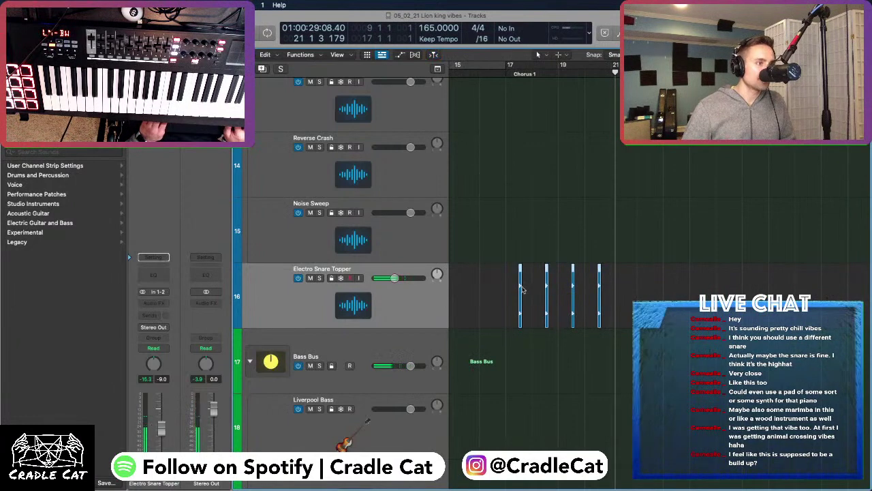
Copy the four snare hits to bars 21 through 24 and play back from before the chorus
{"action": "left_click_drag", "start_coordinate": [520, 290], "coordinate": [628, 293]}
{"action": "key", "text": "space"}
{"action": "scroll", "coordinate": [642, 253], "scroll_direction": "up", "scroll_amount": 2}
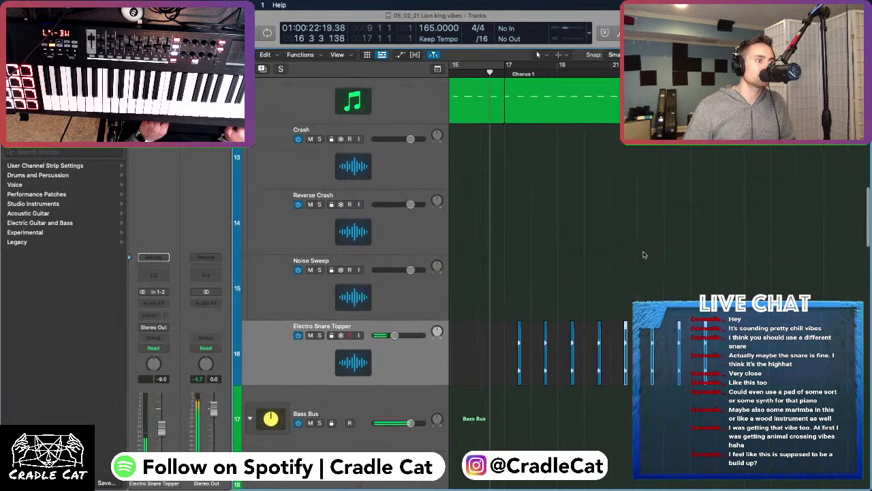
Copy the four snare hits in bars 21 to 24 onto beat 1 of each bar and play the passage
{"action": "scroll", "coordinate": [628, 265], "scroll_direction": "down", "scroll_amount": 1}
{"action": "key", "text": "super+Right"}
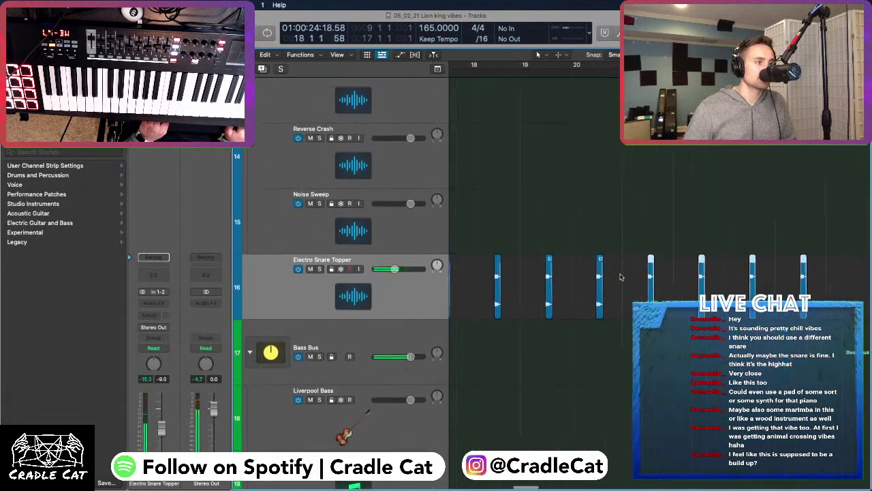
{"action": "key", "text": "super+Left"}
{"action": "key", "text": "super+Left"}
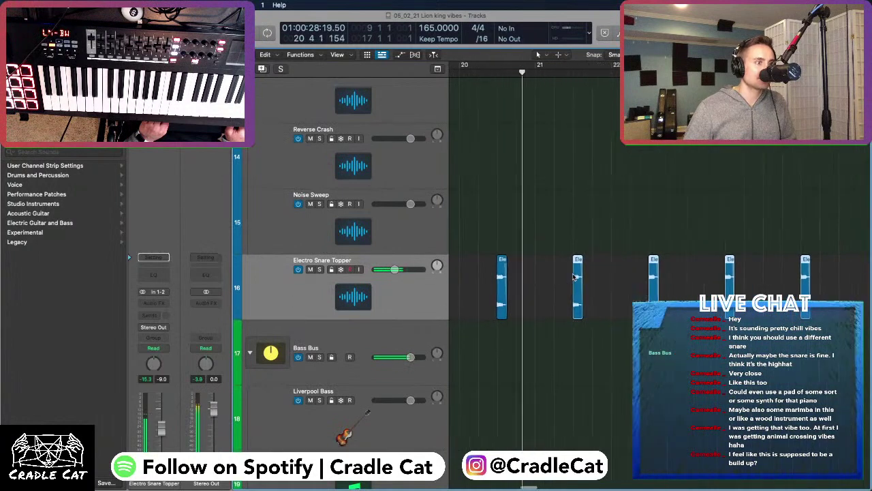
{"action": "left_click_drag", "start_coordinate": [573, 276], "coordinate": [539, 286]}
{"action": "key", "text": "space"}
{"action": "key", "text": "space"}
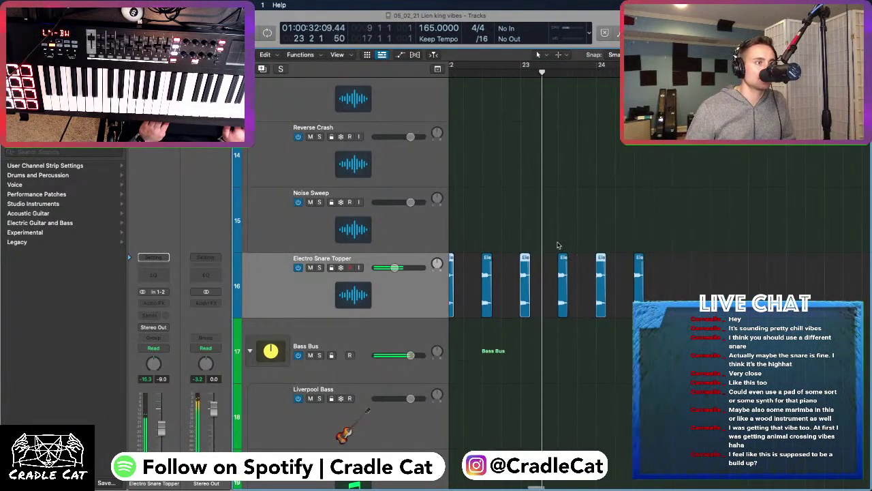
Copy the last three snare hits one beat earlier, onto beats 2 and 4 of bar 23 and beat 2 of bar 24
{"action": "left_click_drag", "start_coordinate": [561, 274], "coordinate": [542, 275]}
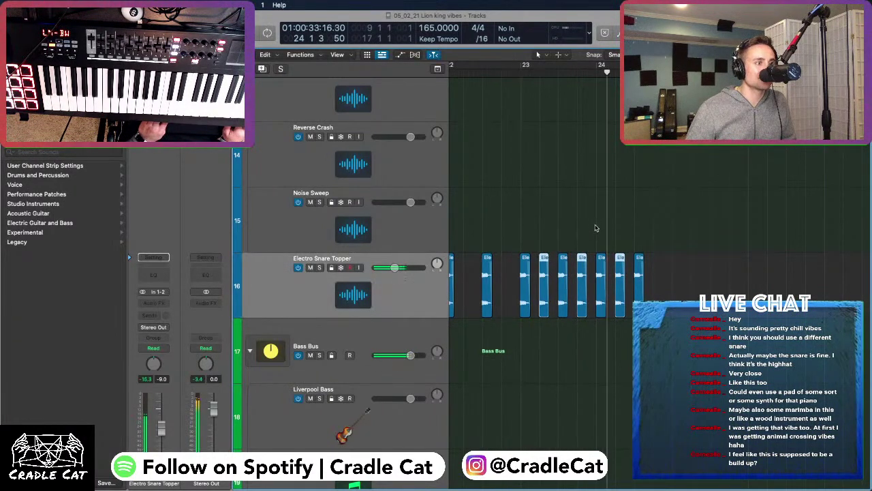
{"action": "key", "text": "super+Right"}
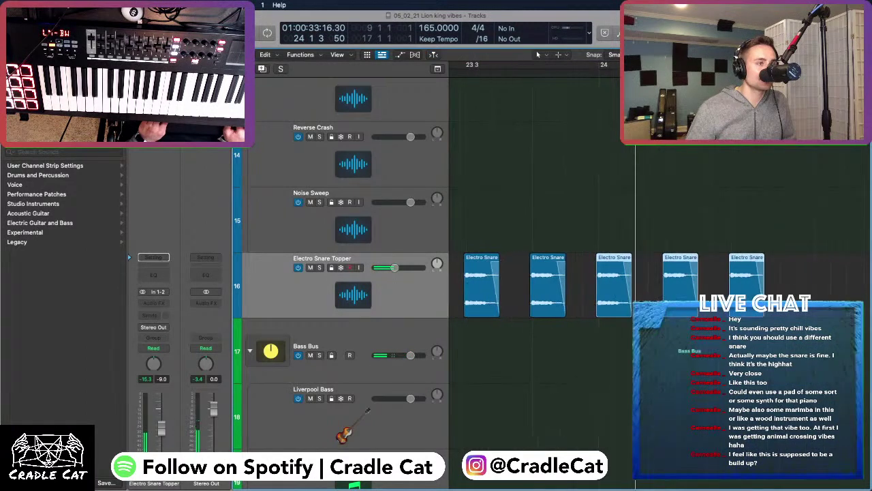
{"action": "key", "text": "super+Left"}
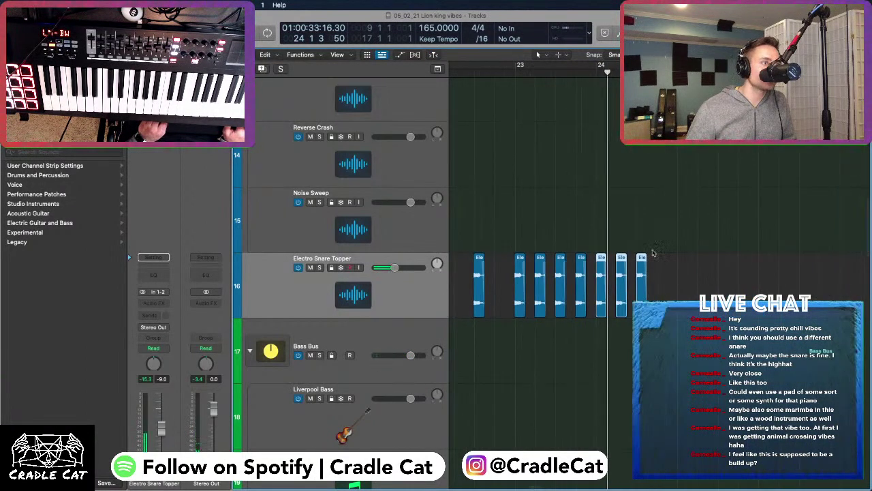
Delete the snare hits in bar 24 of the Electro Snare Topper track
{"action": "left_click", "coordinate": [513, 83]}
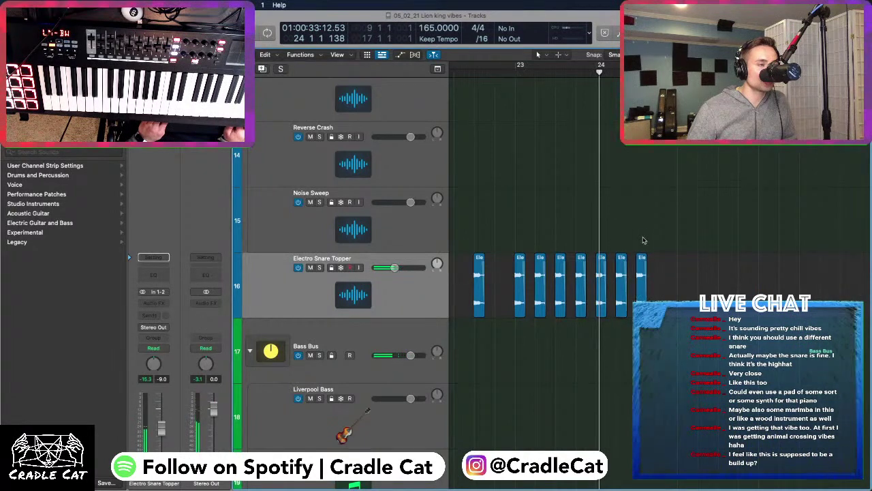
{"action": "left_click_drag", "start_coordinate": [612, 237], "coordinate": [661, 285]}
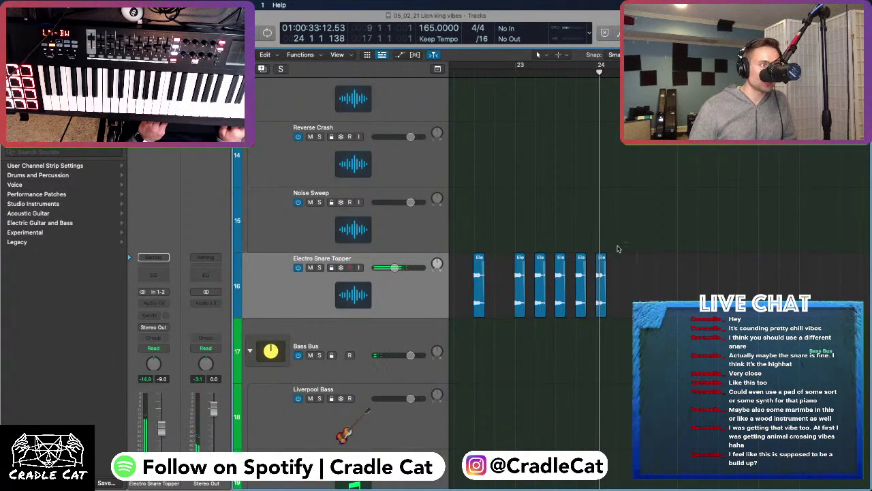
{"action": "key", "text": "Delete"}
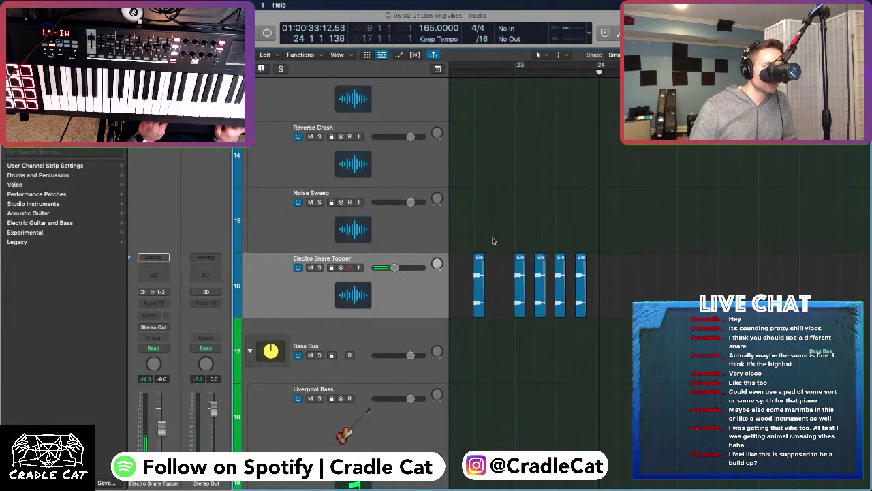
Copy the four snare hits of bar 23 into bar 24, doubling them half a beat later to fill the bar with eighth notes
{"action": "left_click_drag", "start_coordinate": [494, 240], "coordinate": [624, 317]}
{"action": "left_click_drag", "start_coordinate": [520, 293], "coordinate": [611, 285]}
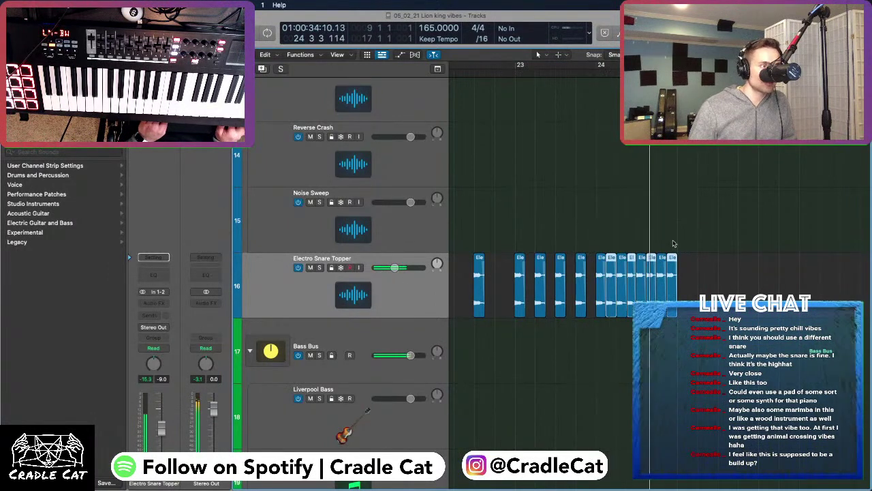
{"action": "key", "text": "super+Right"}
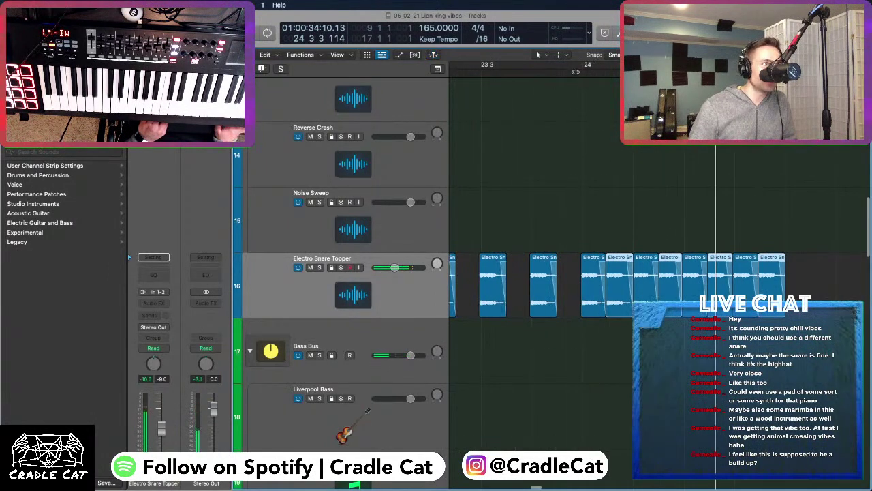
{"action": "key", "text": "super+Left"}
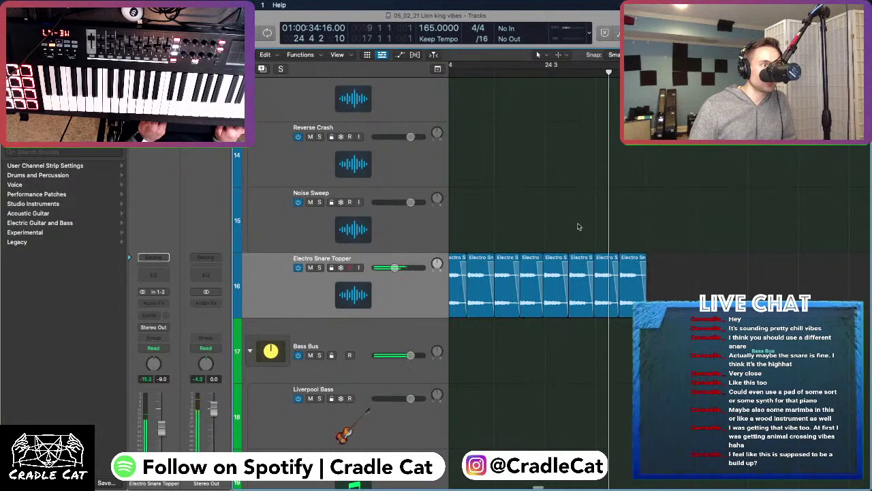
Try to copy the last four snare hits of bar 24 a sixteenth note later
{"action": "left_click_drag", "start_coordinate": [565, 229], "coordinate": [641, 288]}
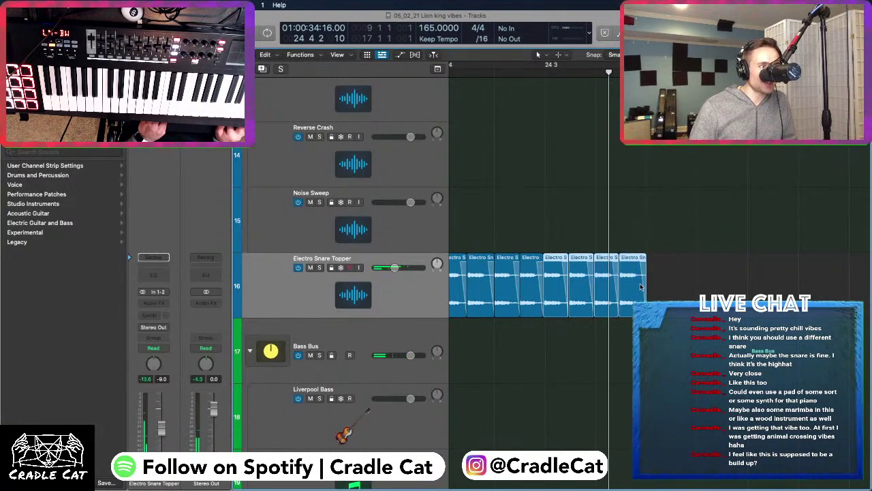
{"action": "left_click_drag", "start_coordinate": [554, 258], "coordinate": [569, 256]}
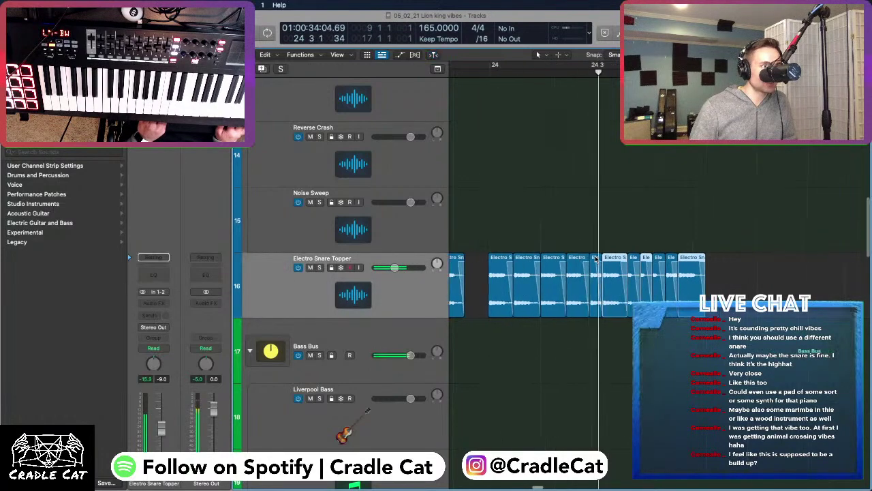
{"action": "key", "text": "ctrl+z"}
{"action": "left_click", "coordinate": [571, 237]}
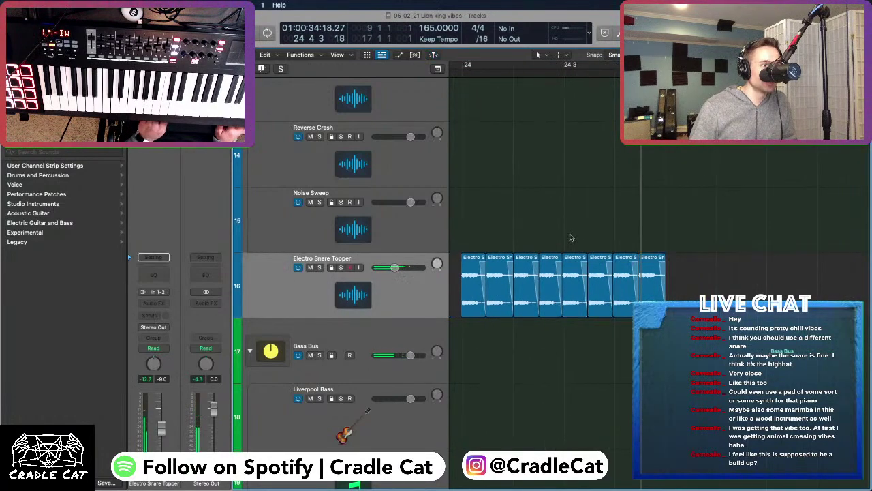
Remove the fades from the last four snare hits in bar 24 using the Fade tool
{"action": "left_click_drag", "start_coordinate": [576, 227], "coordinate": [666, 275]}
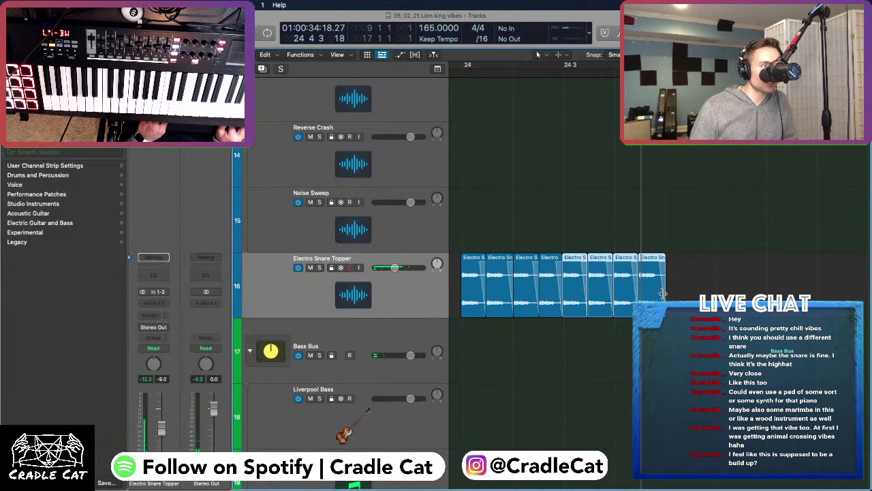
{"action": "right_click", "coordinate": [594, 269]}
{"action": "left_click", "coordinate": [613, 399]}
{"action": "left_click_drag", "start_coordinate": [579, 269], "coordinate": [596, 265]}
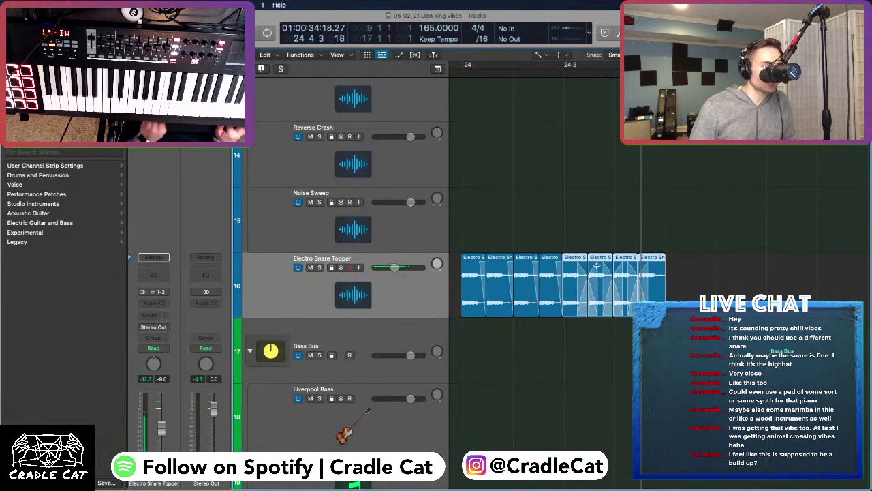
{"action": "right_click", "coordinate": [658, 267]}
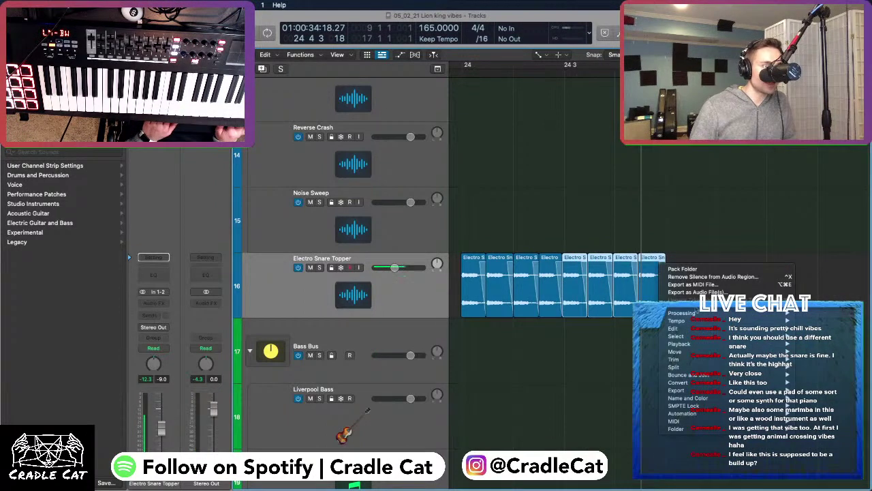
{"action": "left_click", "coordinate": [654, 266]}
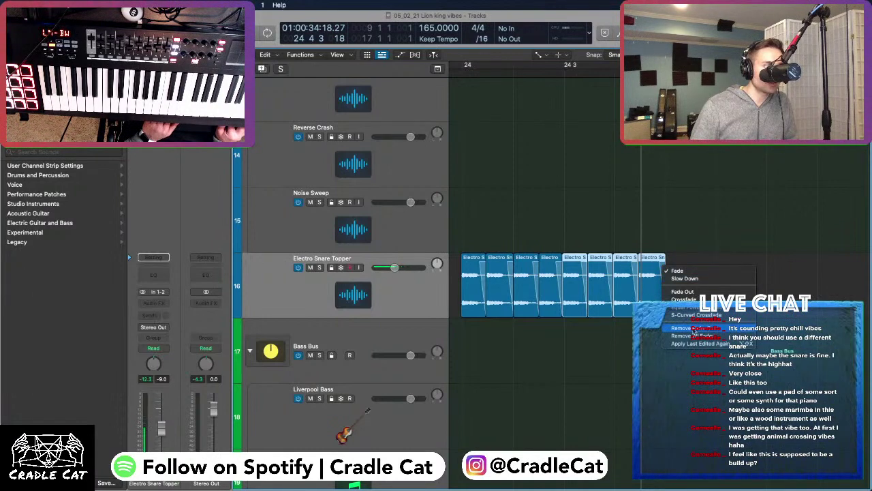
Shorten the last four snare hits of bar 24 and copy them a sixteenth note later, matching the copies' lengths to the gaps
{"action": "left_click_drag", "start_coordinate": [584, 297], "coordinate": [572, 297]}
{"action": "left_click_drag", "start_coordinate": [569, 261], "coordinate": [585, 260]}
{"action": "key", "text": "space"}
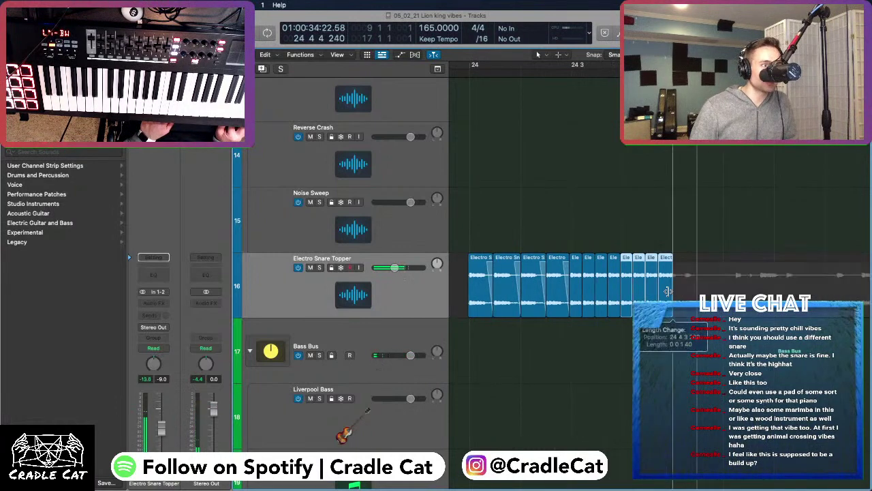
{"action": "key", "text": "space"}
{"action": "scroll", "coordinate": [663, 294], "scroll_direction": "up", "scroll_amount": 5}
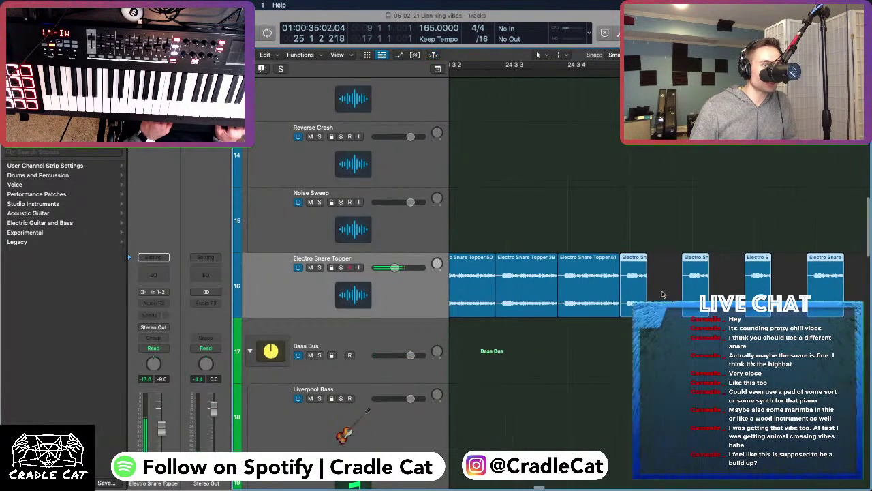
{"action": "scroll", "coordinate": [662, 294], "scroll_direction": "down", "scroll_amount": 2}
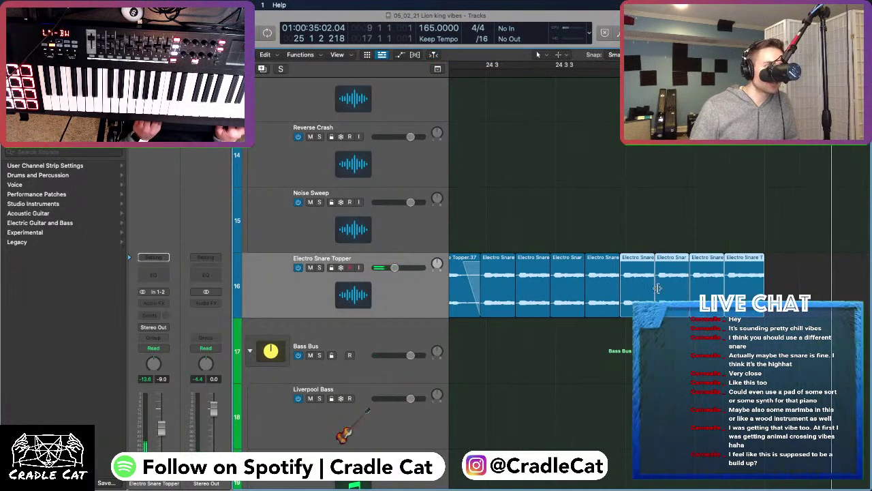
{"action": "scroll", "coordinate": [578, 223], "scroll_direction": "left", "scroll_amount": 2}
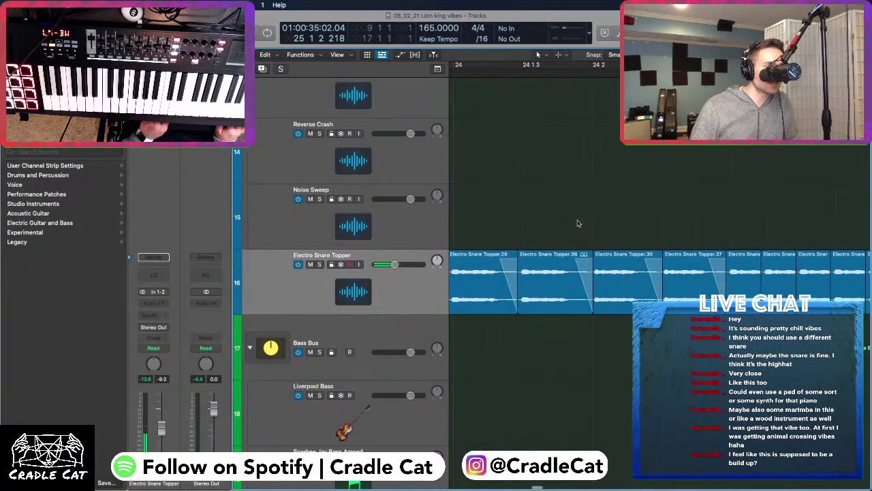
Delete all snare hits on beats 3 and 4 of bar 24
{"action": "left_click_drag", "start_coordinate": [564, 221], "coordinate": [819, 285]}
{"action": "key", "text": "Delete"}
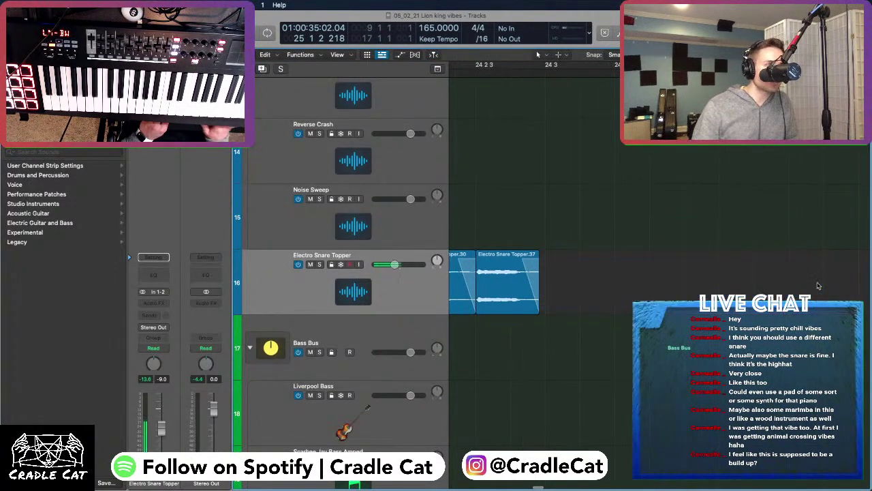
{"action": "left_click_drag", "start_coordinate": [538, 294], "coordinate": [511, 294]}
{"action": "key", "text": "super+r"}
{"action": "key", "text": "super+r"}
{"action": "key", "text": "super+r"}
{"action": "key", "text": "super+r"}
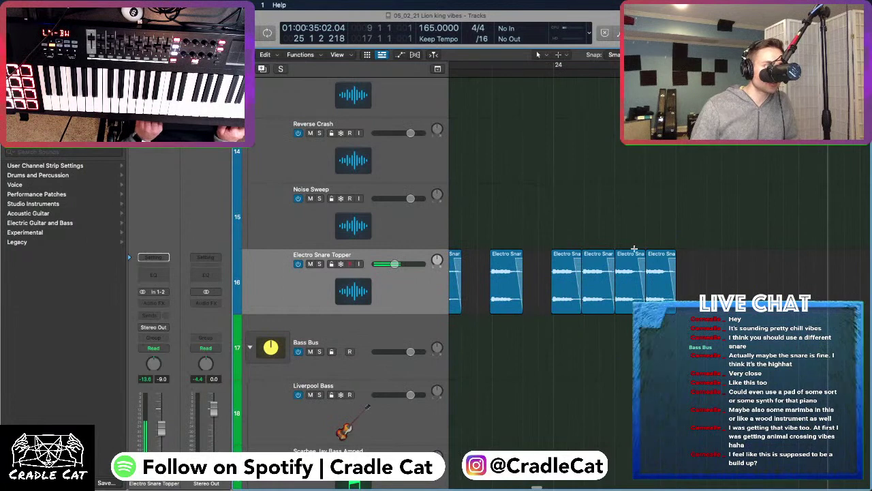
{"action": "scroll", "coordinate": [611, 255], "scroll_direction": "up", "scroll_amount": 6}
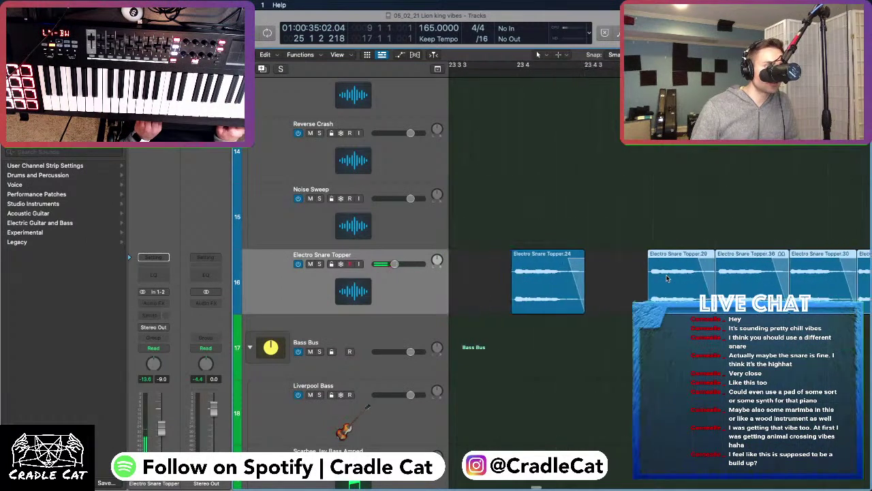
{"action": "scroll", "coordinate": [654, 276], "scroll_direction": "down", "scroll_amount": 5}
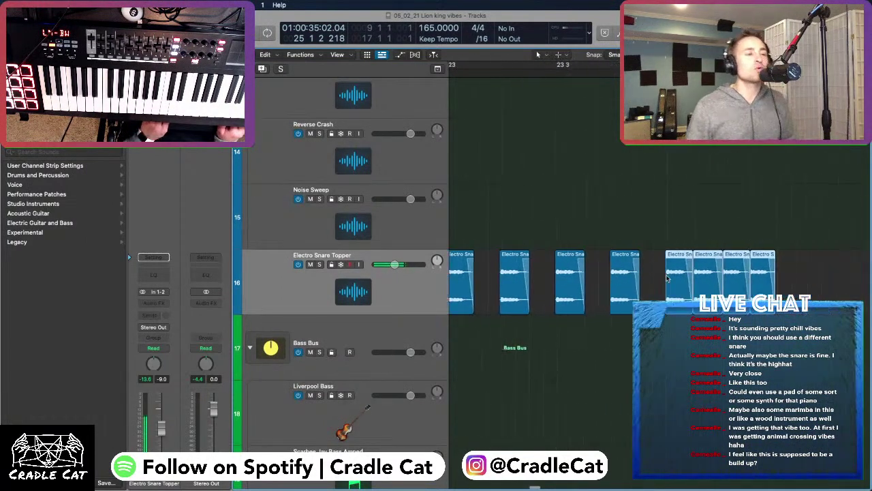
Play back the snare build-up through Chorus 1 to check how it grows denser
{"action": "key", "text": "space"}
{"action": "scroll", "coordinate": [488, 82], "scroll_direction": "down", "scroll_amount": 4}
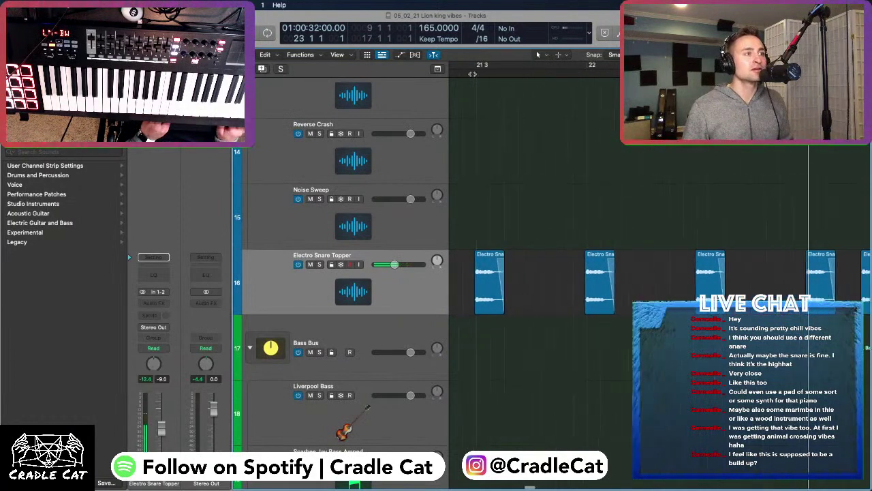
{"action": "double_click", "coordinate": [506, 76]}
{"action": "scroll", "coordinate": [540, 101], "scroll_direction": "up", "scroll_amount": 3}
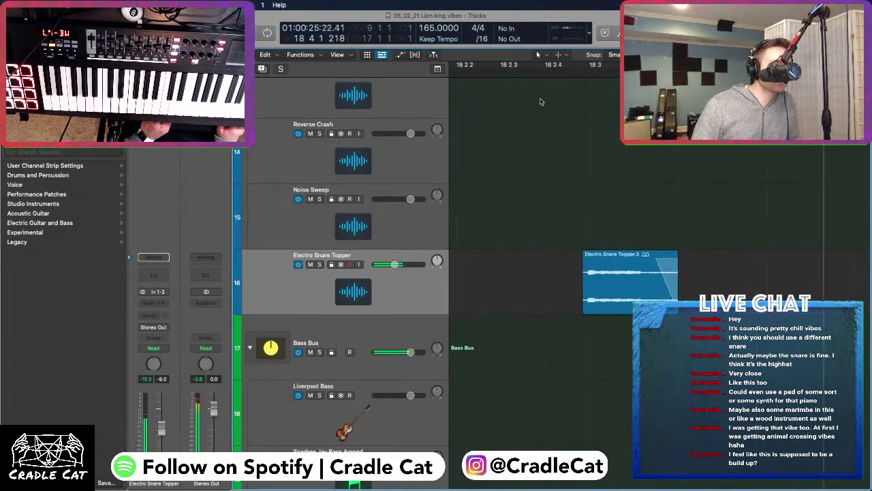
{"action": "scroll", "coordinate": [541, 102], "scroll_direction": "down", "scroll_amount": 3}
{"action": "scroll", "coordinate": [540, 101], "scroll_direction": "down", "scroll_amount": 3}
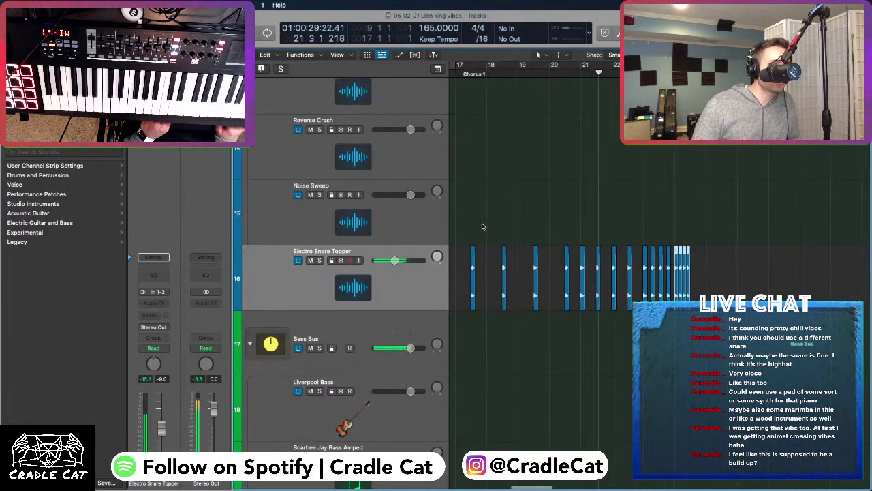
Select all the snare hits in Chorus 1 and nudge them slightly in time, checking the snap options
{"action": "left_click_drag", "start_coordinate": [470, 228], "coordinate": [762, 257]}
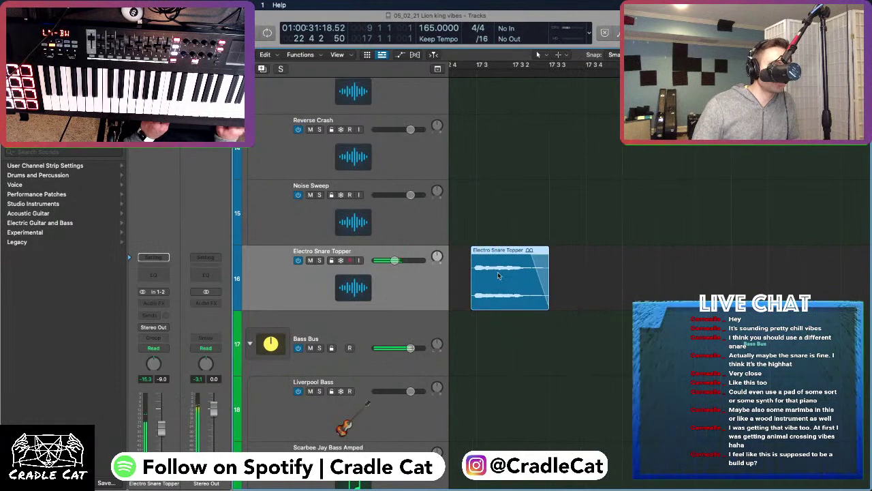
{"action": "left_click_drag", "start_coordinate": [495, 273], "coordinate": [498, 274]}
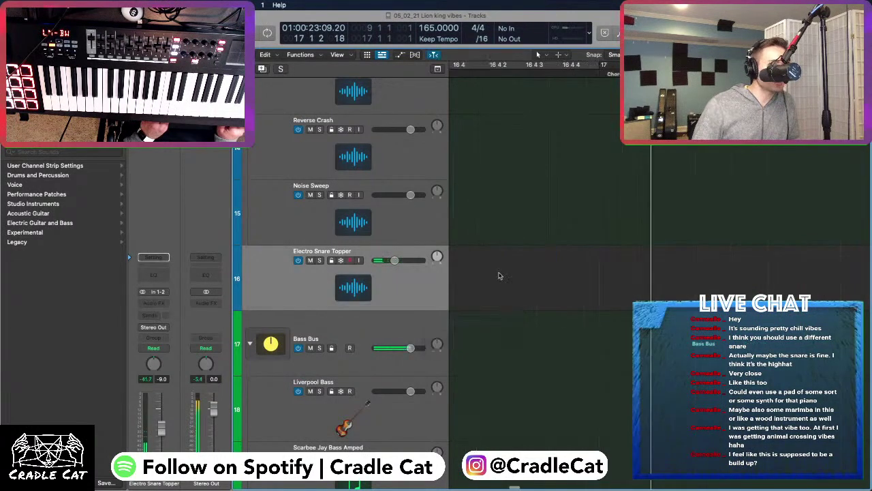
{"action": "key", "text": "z"}
{"action": "left_click", "coordinate": [614, 54]}
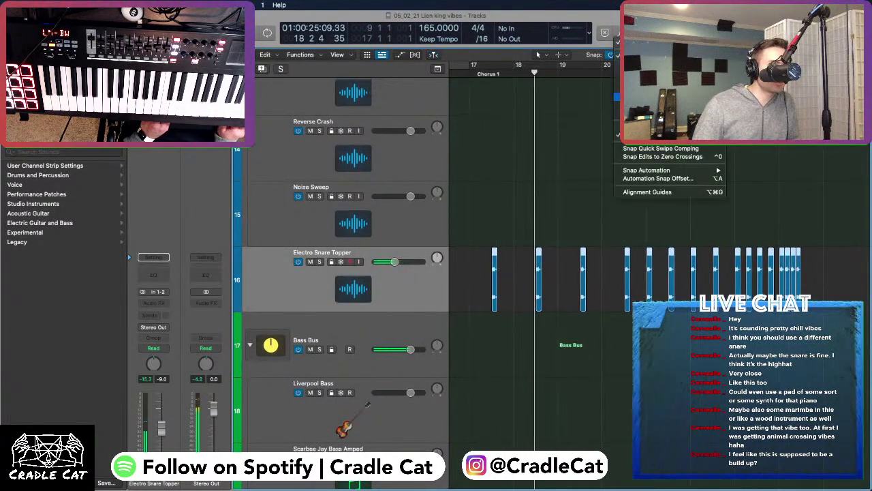
{"action": "key", "text": "Escape"}
{"action": "key", "text": "z"}
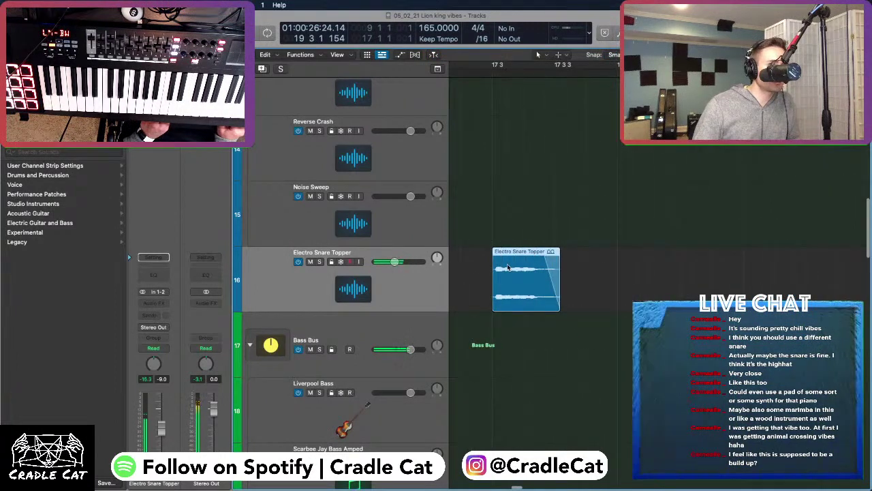
{"action": "left_click", "coordinate": [507, 267]}
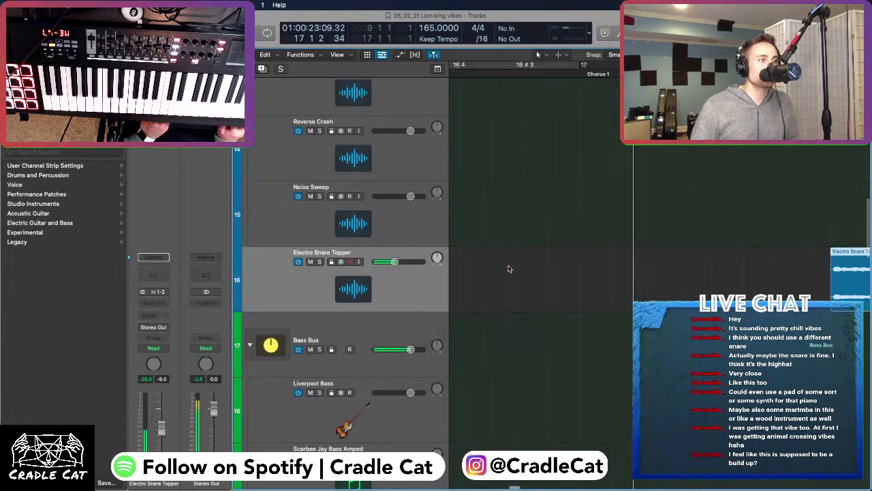
Play back the snare build-up and examine how the hits in bars 17 to 24 line up with the grid
{"action": "key", "text": "z"}
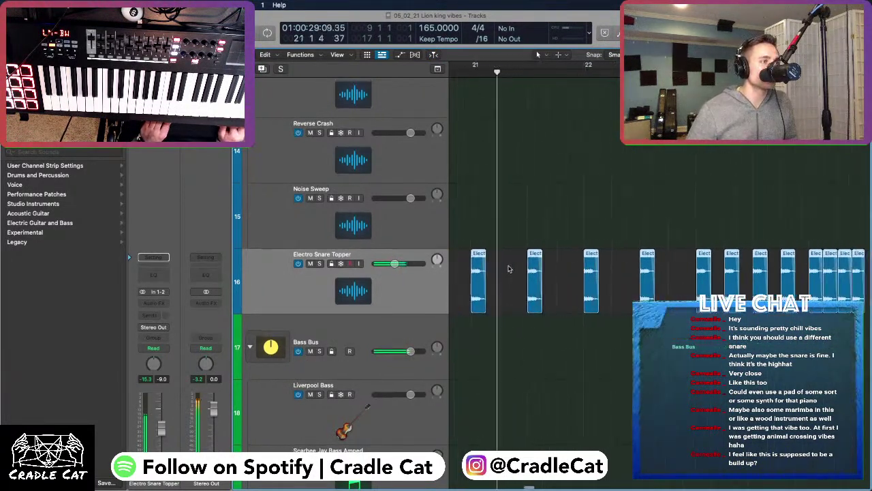
{"action": "key", "text": "z"}
{"action": "key", "text": "z"}
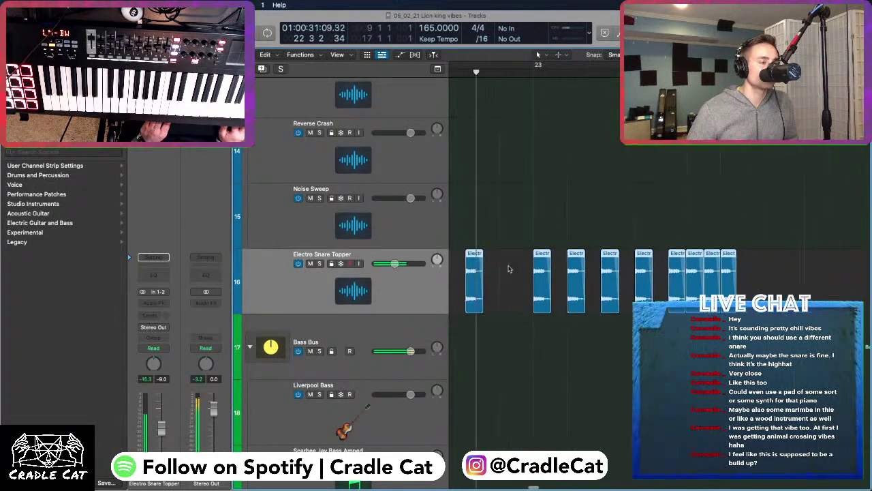
{"action": "key", "text": "z"}
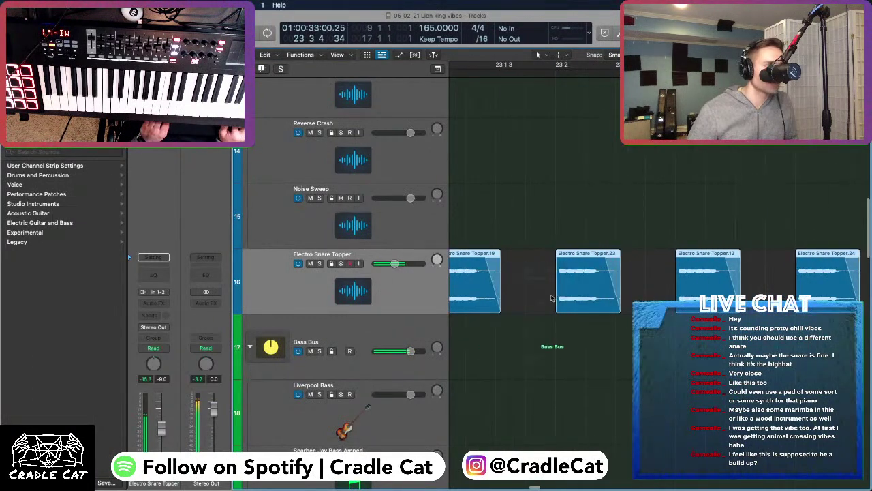
{"action": "key", "text": "shift+super+i"}
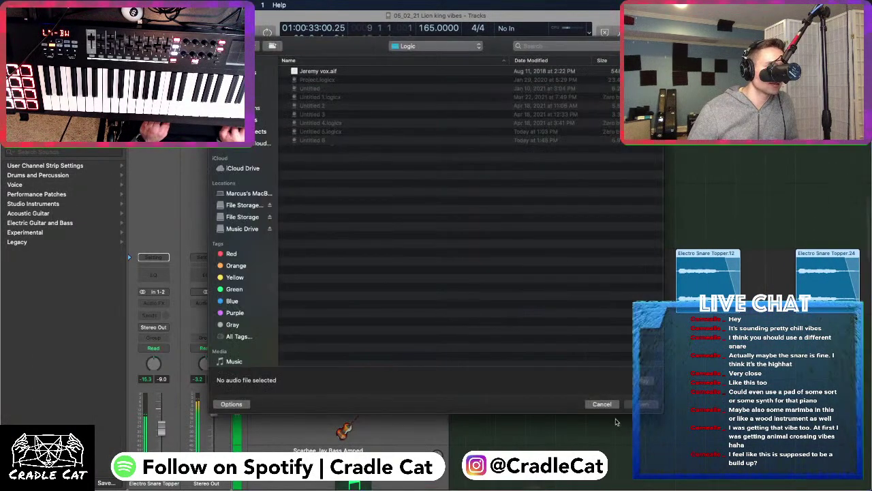
{"action": "left_click", "coordinate": [601, 405]}
{"action": "key", "text": "z"}
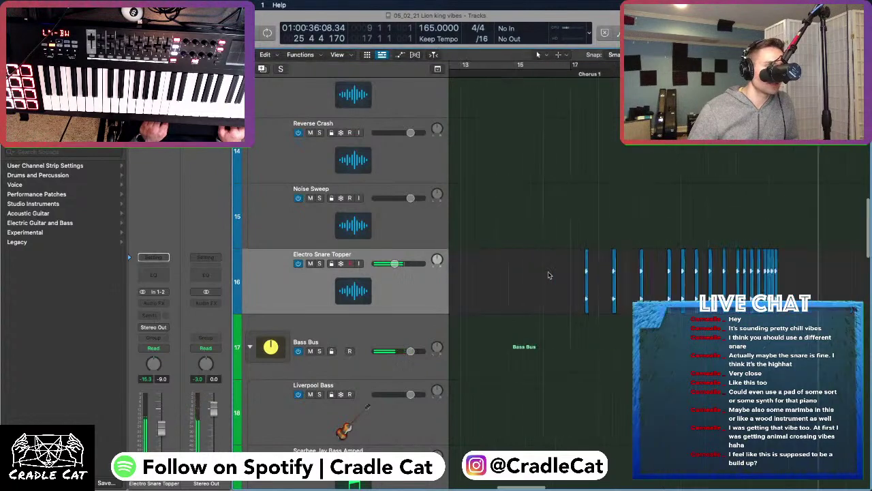
{"action": "key", "text": "z"}
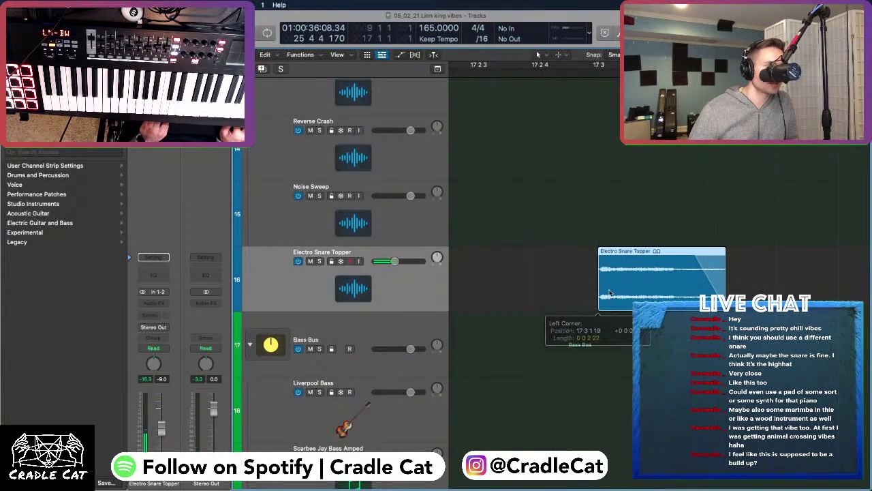
{"action": "key", "text": "z"}
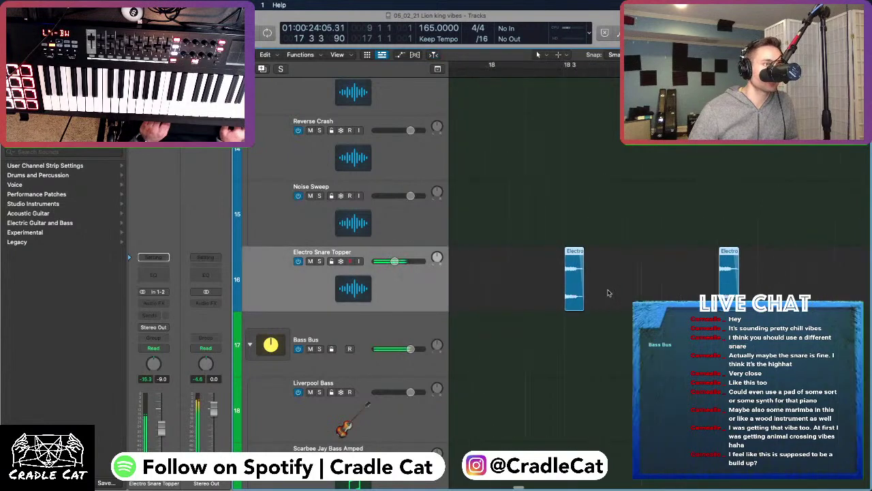
{"action": "scroll", "coordinate": [609, 293], "scroll_direction": "down", "scroll_amount": 3}
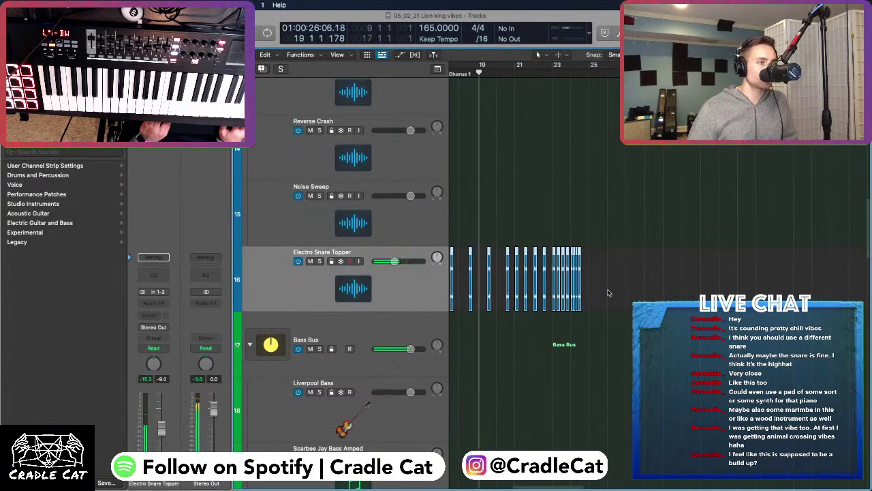
{"action": "scroll", "coordinate": [608, 293], "scroll_direction": "up", "scroll_amount": 3}
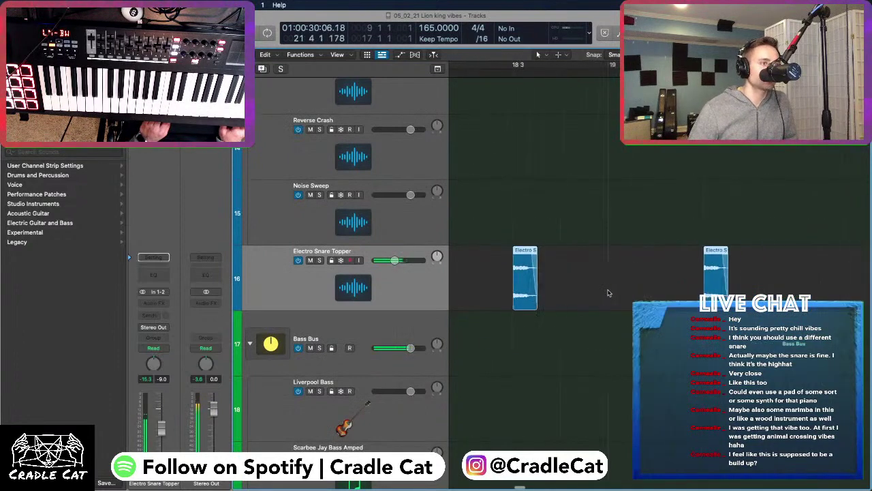
{"action": "scroll", "coordinate": [609, 293], "scroll_direction": "down", "scroll_amount": 2}
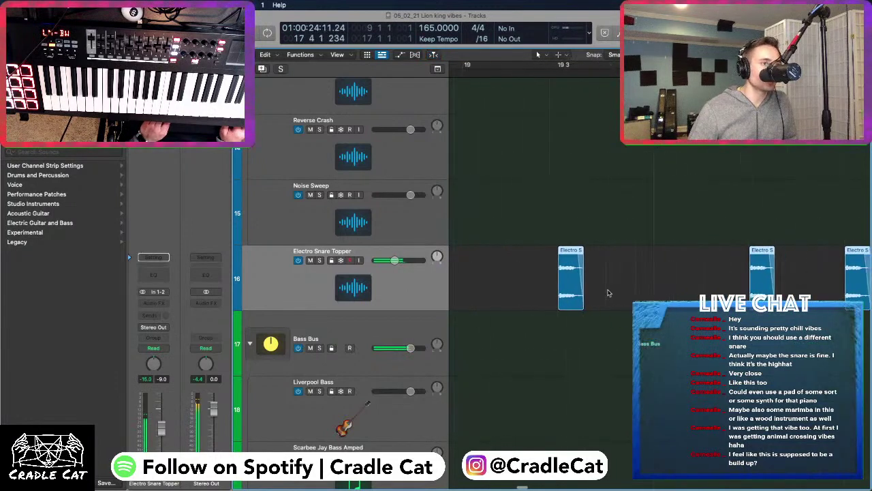
Delete the snare hits from bar 21 onward and copy the four hits of bars 17–20 into bars 21–24
{"action": "scroll", "coordinate": [608, 293], "scroll_direction": "down", "scroll_amount": 3}
{"action": "scroll", "coordinate": [614, 273], "scroll_direction": "left", "scroll_amount": 1}
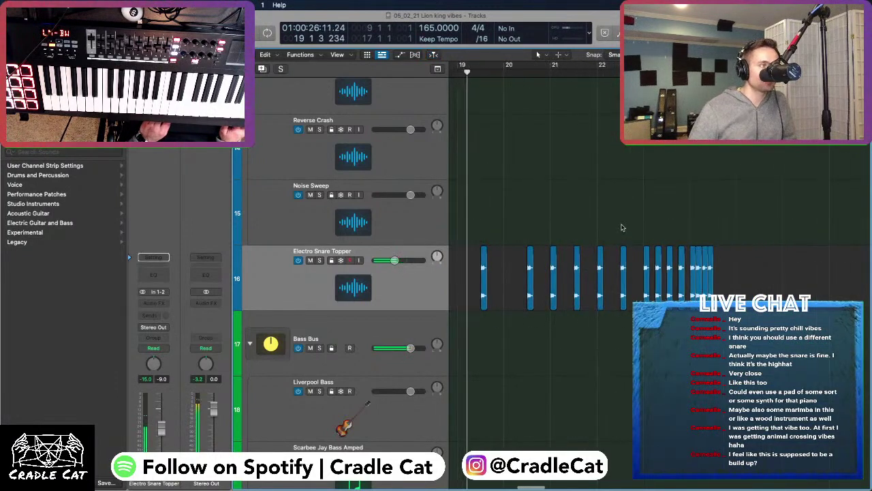
{"action": "scroll", "coordinate": [631, 227], "scroll_direction": "left", "scroll_amount": 2}
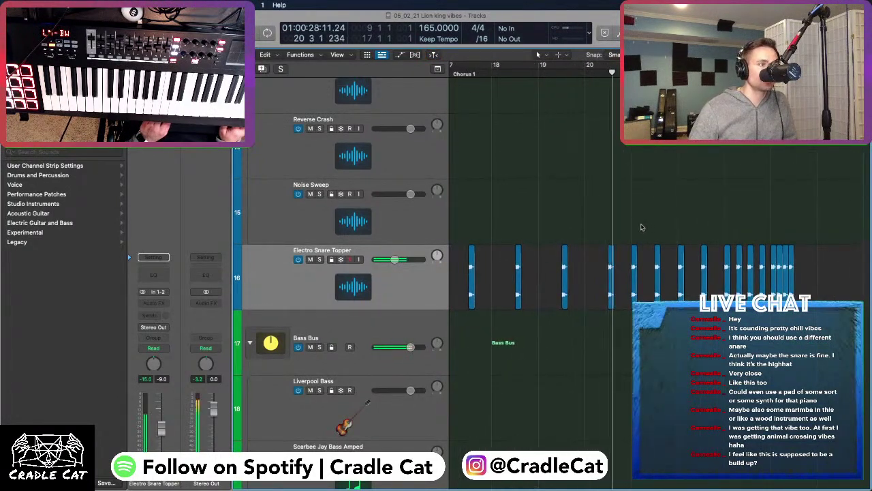
{"action": "scroll", "coordinate": [627, 246], "scroll_direction": "left", "scroll_amount": 3}
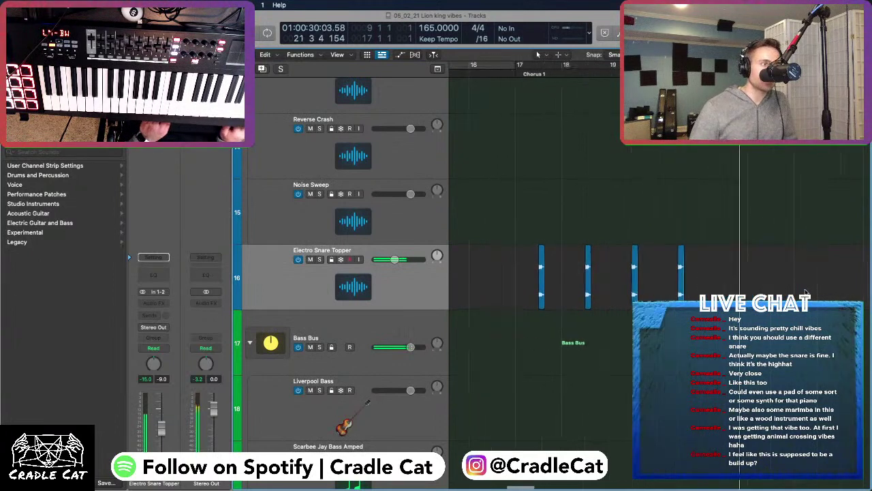
{"action": "scroll", "coordinate": [682, 269], "scroll_direction": "right", "scroll_amount": 3}
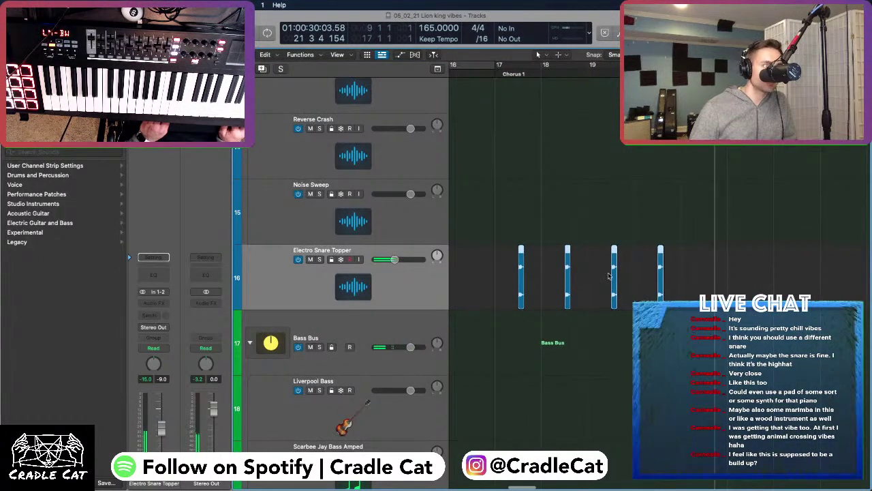
{"action": "left_click_drag", "start_coordinate": [522, 276], "coordinate": [711, 278]}
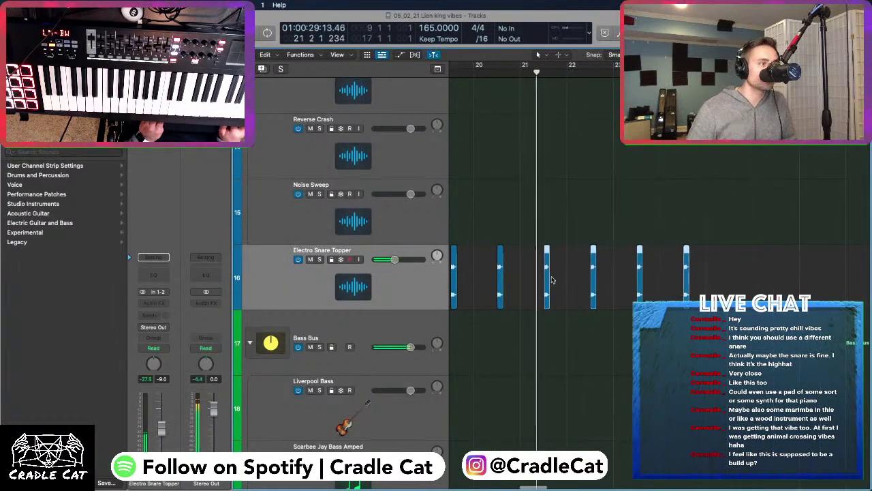
Copy the four snare hits of bars 21–24 onto the downbeats, and copy the four hits in bars 23–24 one beat later
{"action": "left_click_drag", "start_coordinate": [547, 275], "coordinate": [523, 277]}
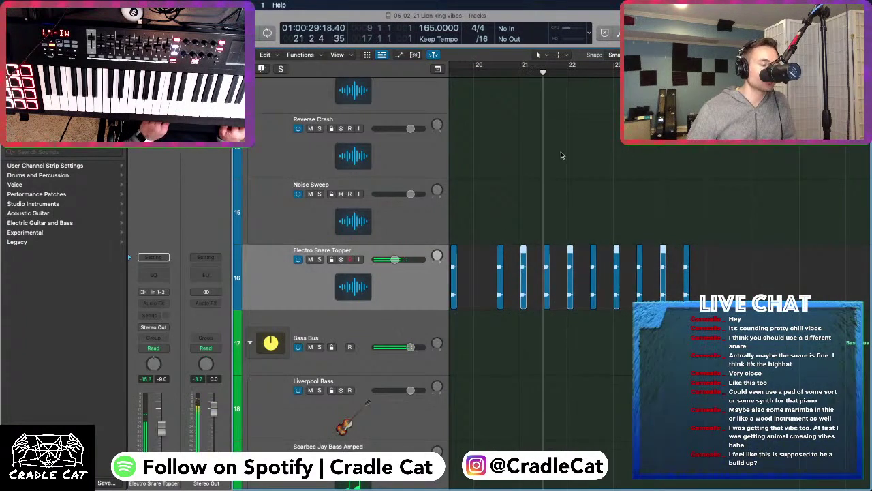
{"action": "key", "text": "super+Right"}
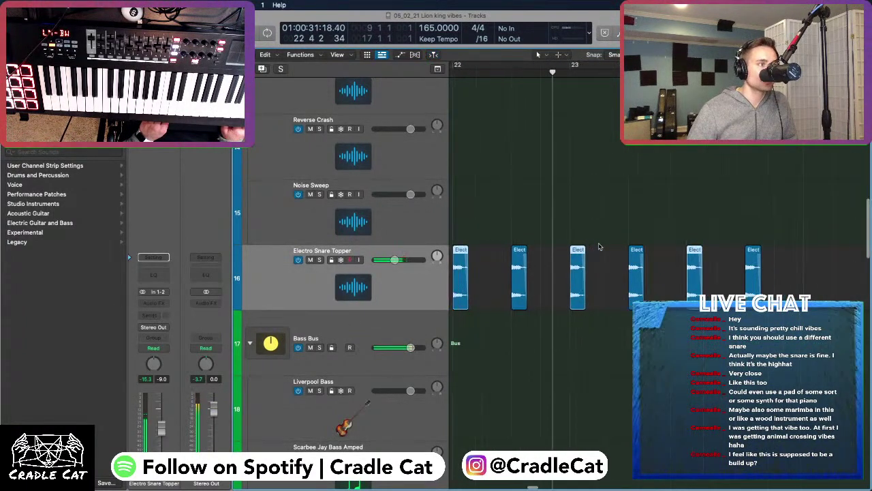
{"action": "key", "text": "super+Left"}
{"action": "key", "text": "super+Right"}
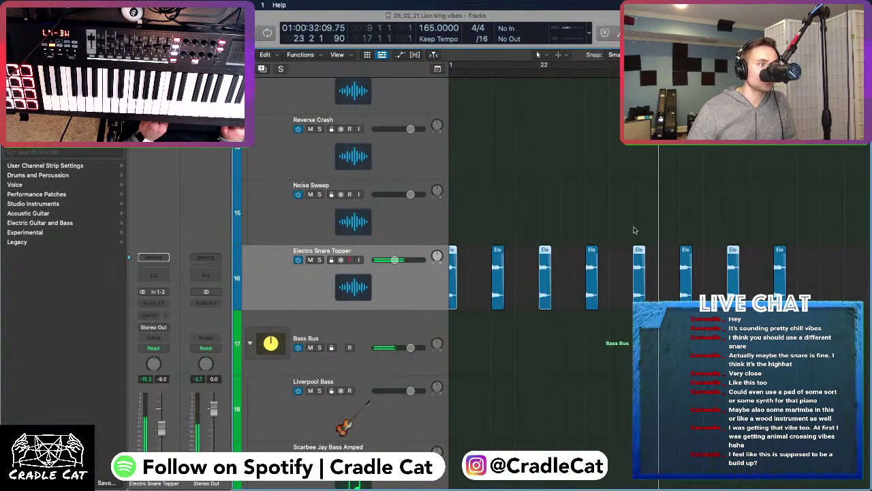
{"action": "left_click_drag", "start_coordinate": [632, 224], "coordinate": [779, 292]}
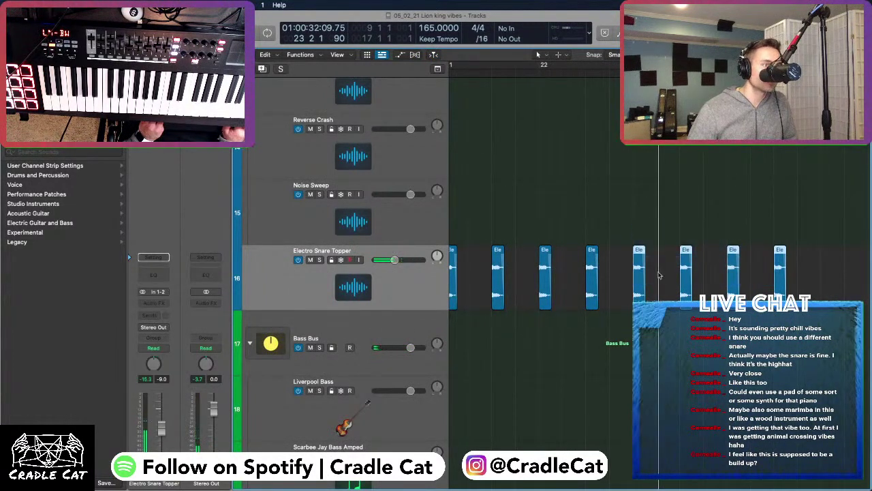
{"action": "left_click_drag", "start_coordinate": [639, 274], "coordinate": [663, 273]}
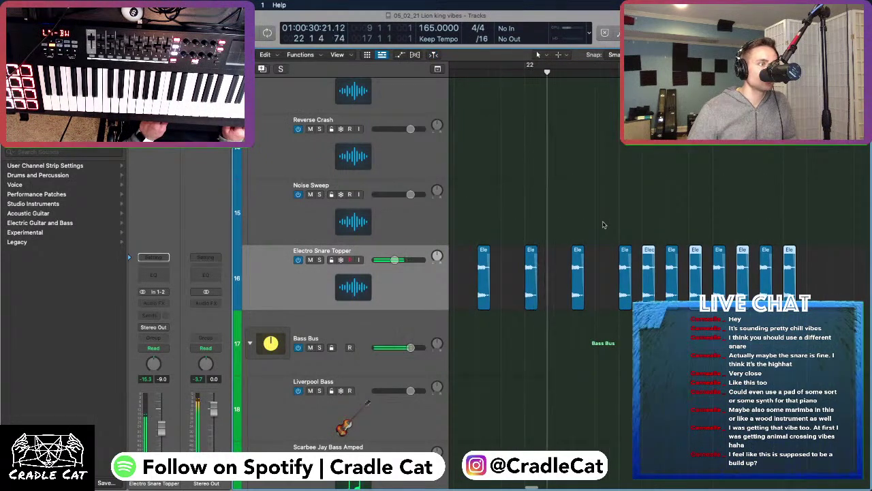
Shorten the four snare hits in bar 24 and copy them an eighth note later
{"action": "scroll", "coordinate": [627, 229], "scroll_direction": "down", "scroll_amount": 1}
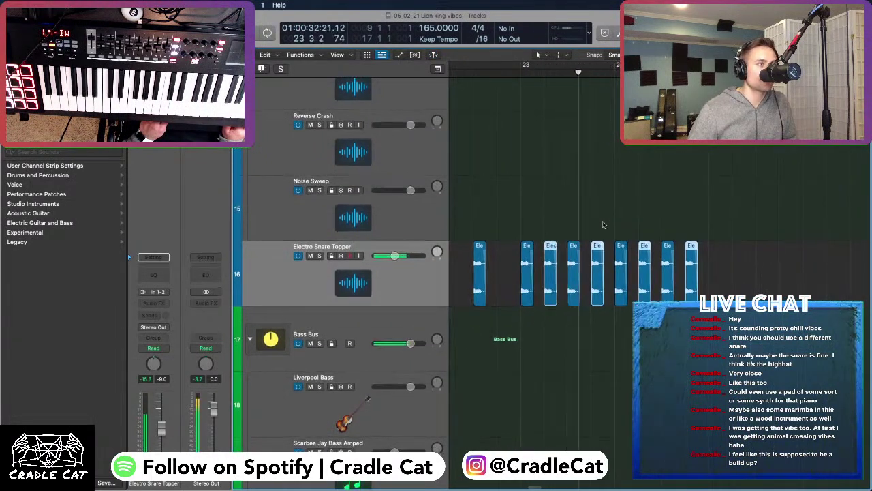
{"action": "scroll", "coordinate": [632, 230], "scroll_direction": "up", "scroll_amount": 3}
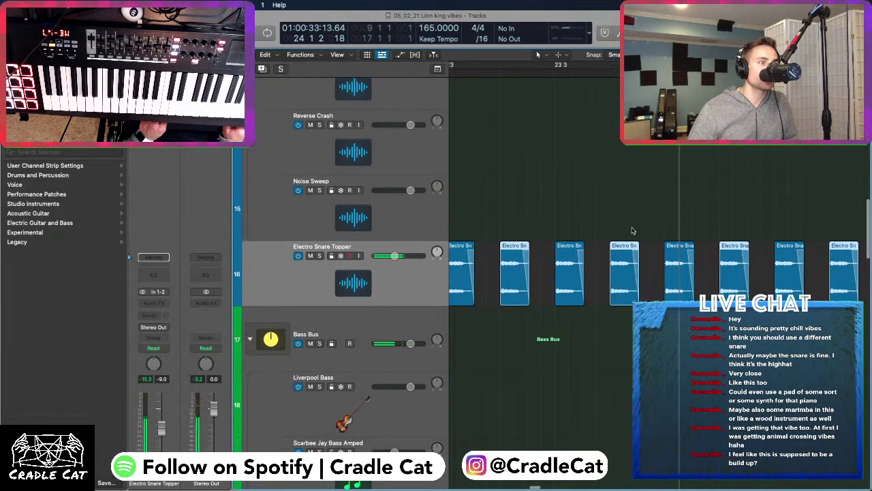
{"action": "scroll", "coordinate": [632, 230], "scroll_direction": "left", "scroll_amount": 3}
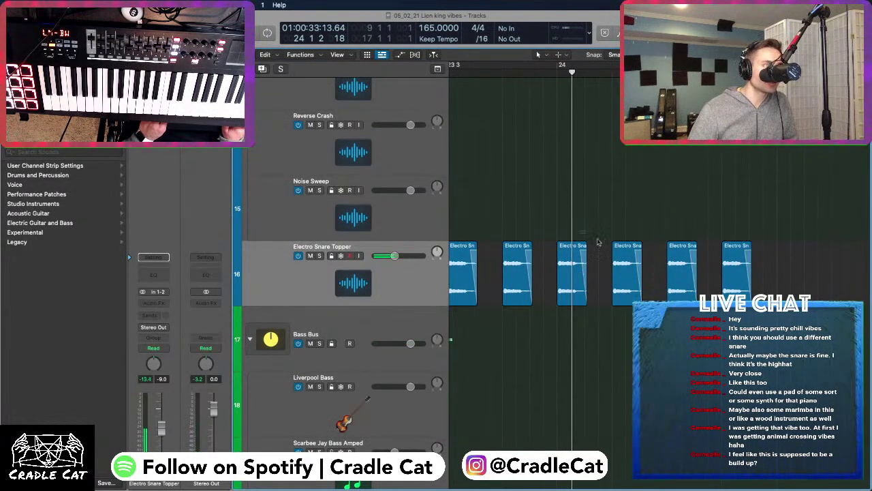
{"action": "left_click_drag", "start_coordinate": [587, 293], "coordinate": [568, 287]}
{"action": "scroll", "coordinate": [572, 287], "scroll_direction": "up", "scroll_amount": 3}
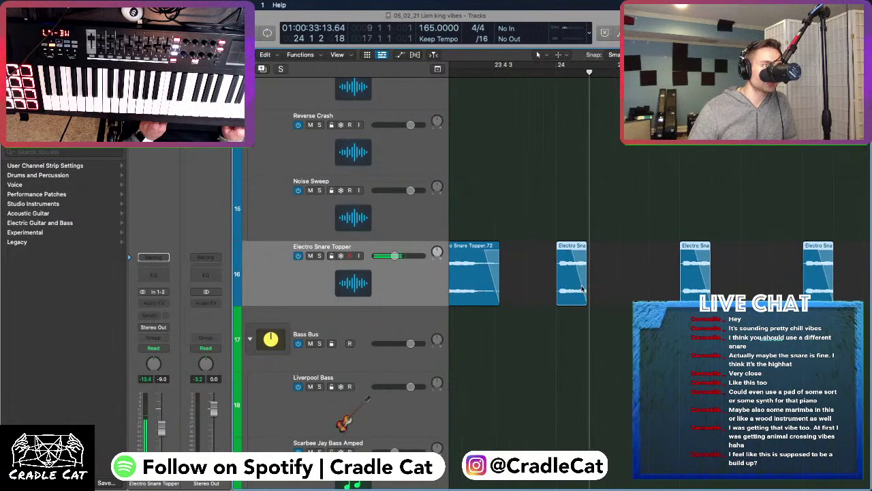
{"action": "left_click_drag", "start_coordinate": [567, 254], "coordinate": [628, 248]}
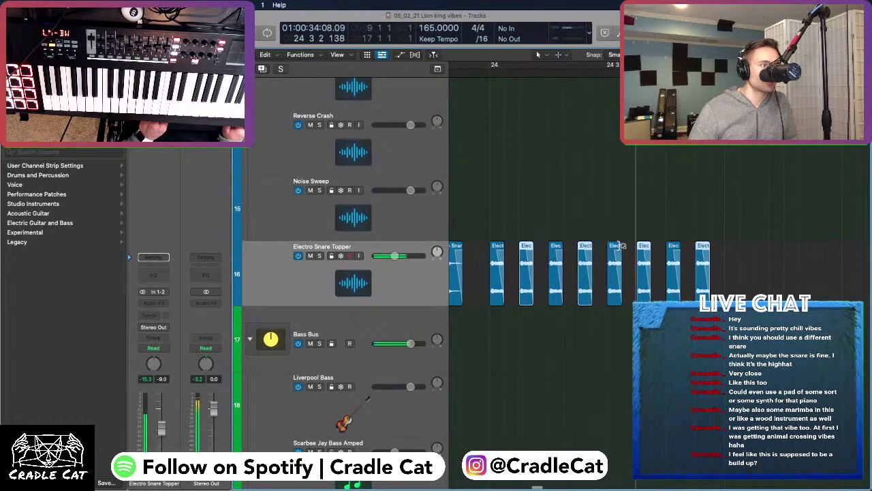
Adjust all eight snare hits in bar 24 to the same length with short gaps between them, and play them back
{"action": "left_click_drag", "start_coordinate": [499, 222], "coordinate": [513, 283]}
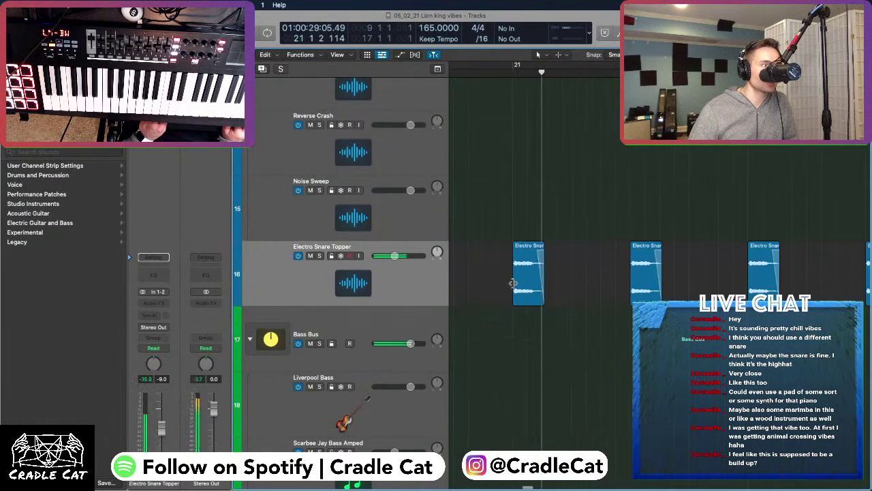
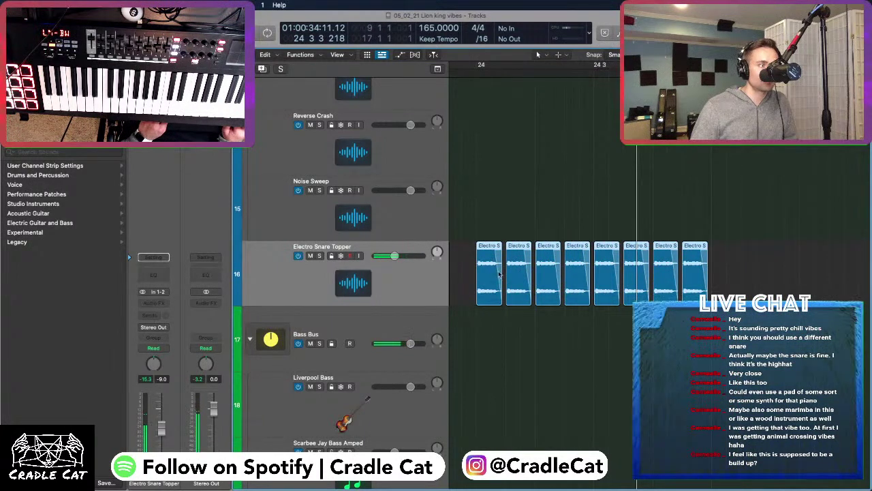
{"action": "left_click_drag", "start_coordinate": [498, 281], "coordinate": [495, 282]}
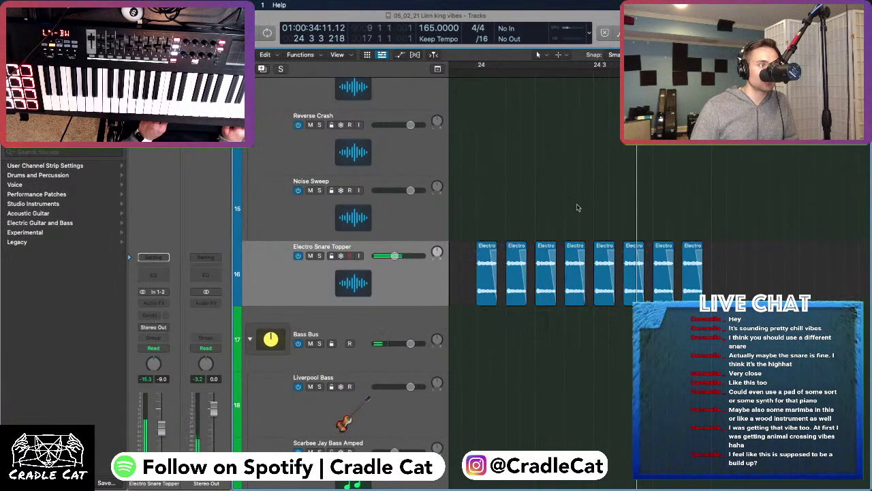
{"action": "key", "text": "space"}
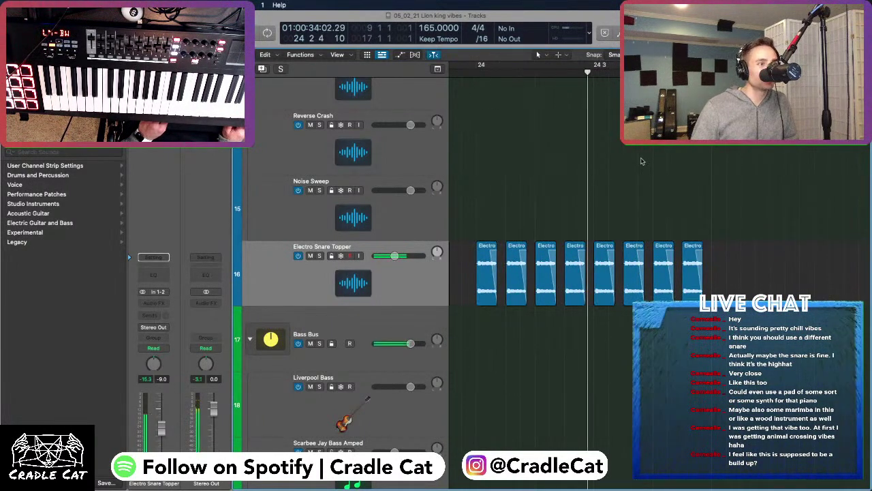
Shorten the four snare hits on beats 3 and 4 of bar 24 and copy them a sixteenth note later
{"action": "left_click_drag", "start_coordinate": [603, 227], "coordinate": [606, 266]}
{"action": "right_click", "coordinate": [601, 256]}
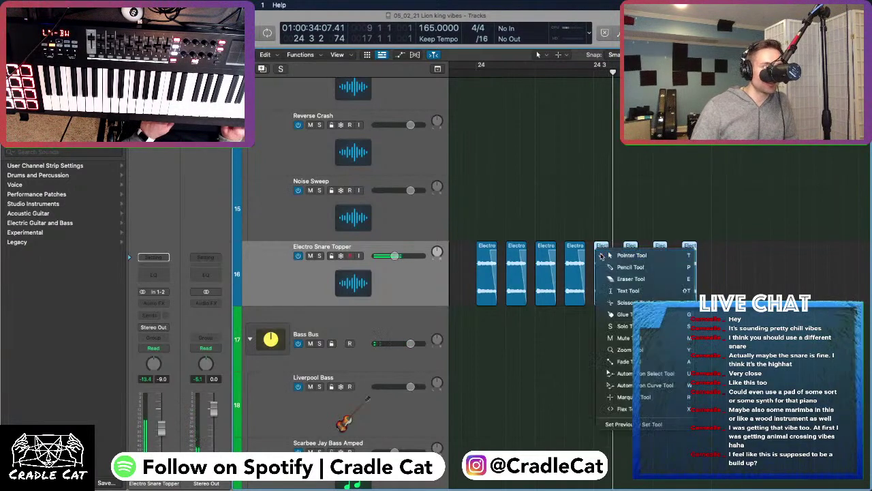
{"action": "left_click", "coordinate": [602, 252]}
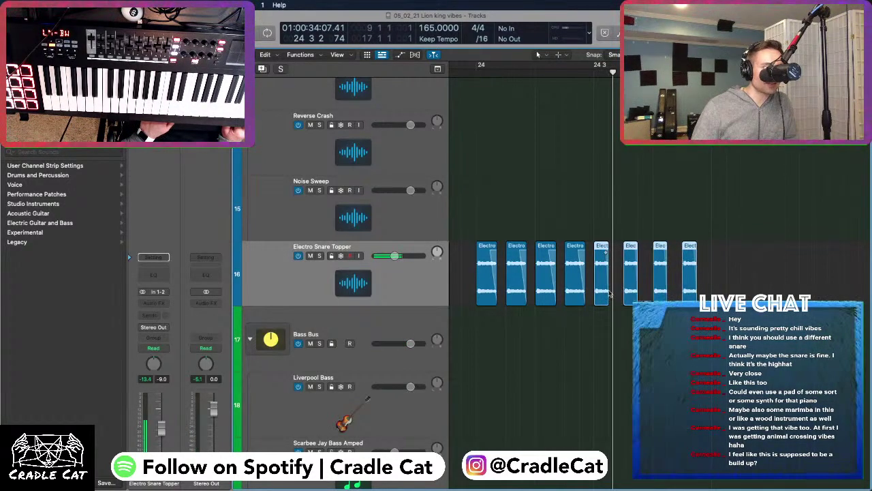
{"action": "left_click_drag", "start_coordinate": [606, 283], "coordinate": [606, 281]}
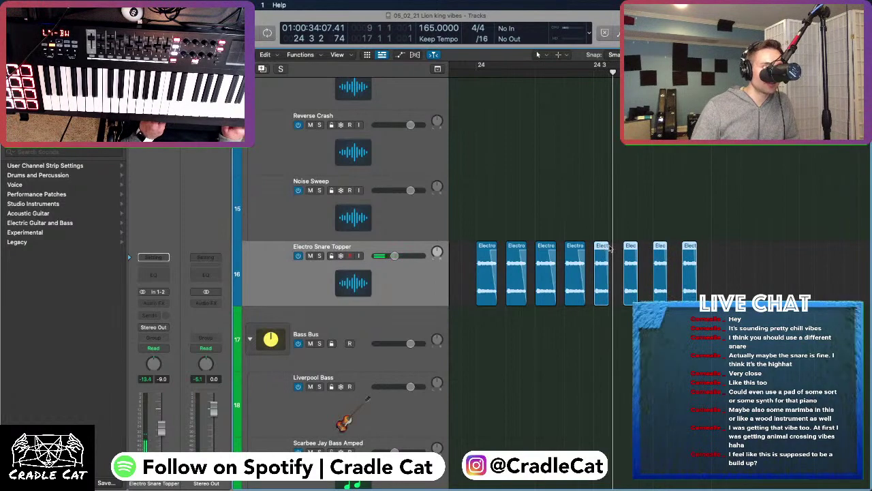
{"action": "left_click_drag", "start_coordinate": [610, 248], "coordinate": [618, 250]}
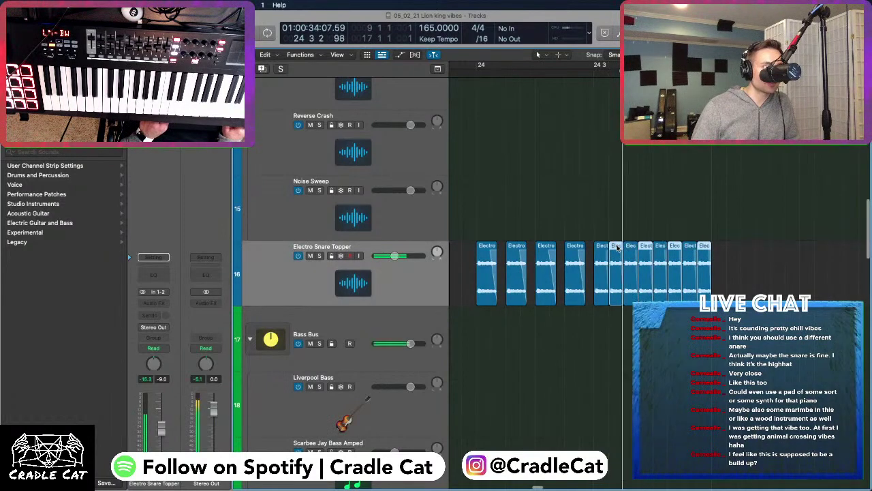
{"action": "scroll", "coordinate": [617, 249], "scroll_direction": "up", "scroll_amount": 2}
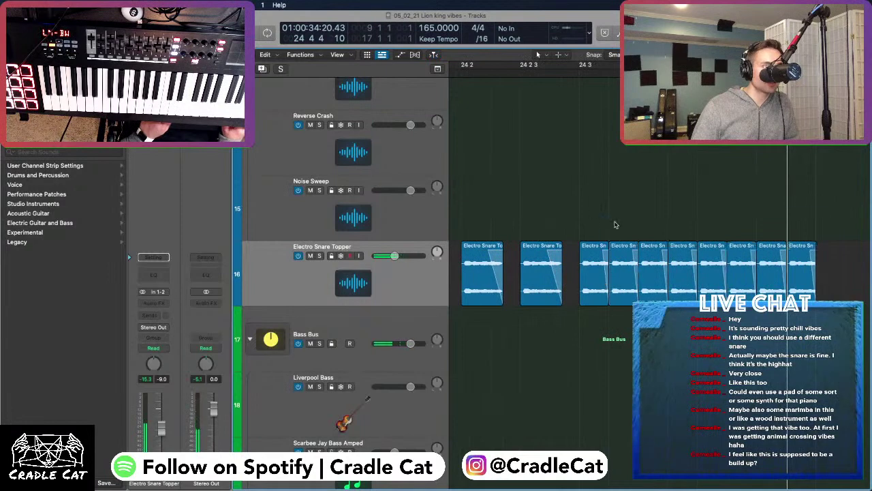
Shorten the eight sixteenth-note snare hits at the end of bar 24 to leave small gaps, and play them back
{"action": "left_click_drag", "start_coordinate": [598, 280], "coordinate": [596, 281]}
{"action": "scroll", "coordinate": [596, 281], "scroll_direction": "right", "scroll_amount": 4}
{"action": "key", "text": "space"}
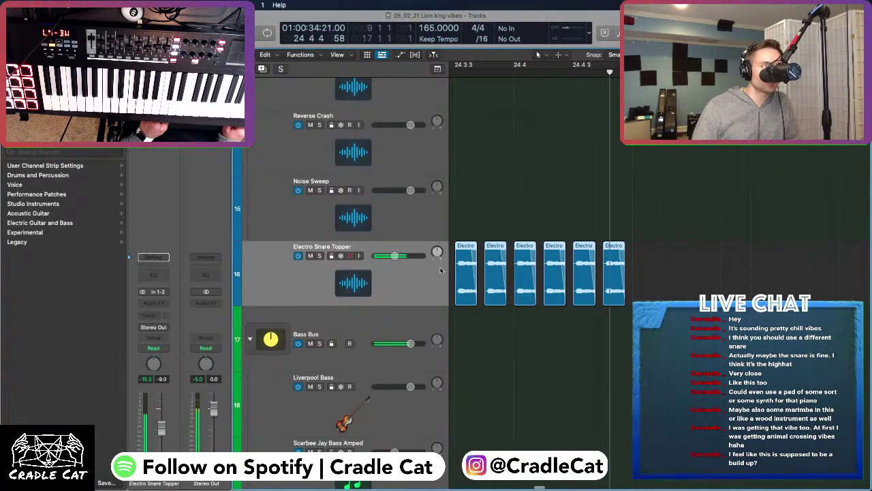
Adjust the sixteenth-note snare hits so those on beat 3 of bar 24 are slightly longer than those on beat 4, and play them back
{"action": "scroll", "coordinate": [518, 274], "scroll_direction": "left", "scroll_amount": 2}
{"action": "left_click_drag", "start_coordinate": [530, 279], "coordinate": [536, 281]}
{"action": "left_click", "coordinate": [504, 72]}
{"action": "key", "text": "space"}
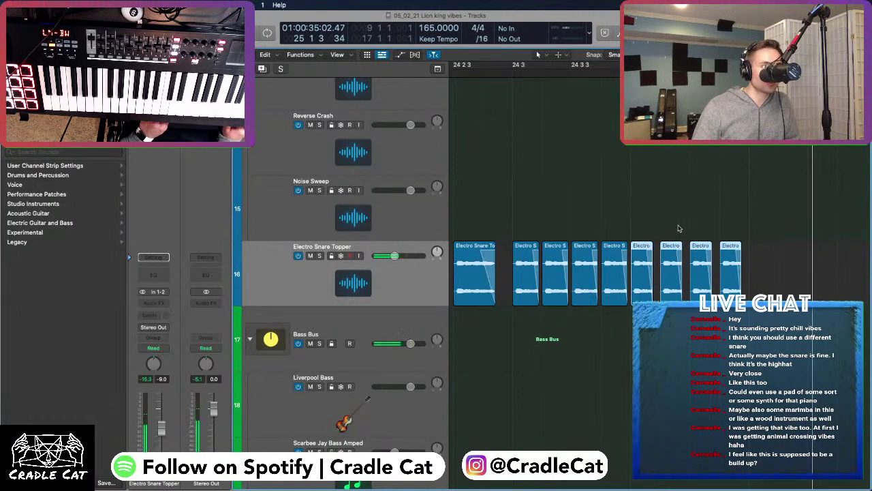
{"action": "scroll", "coordinate": [671, 222], "scroll_direction": "up", "scroll_amount": 2}
{"action": "scroll", "coordinate": [665, 224], "scroll_direction": "down", "scroll_amount": 2}
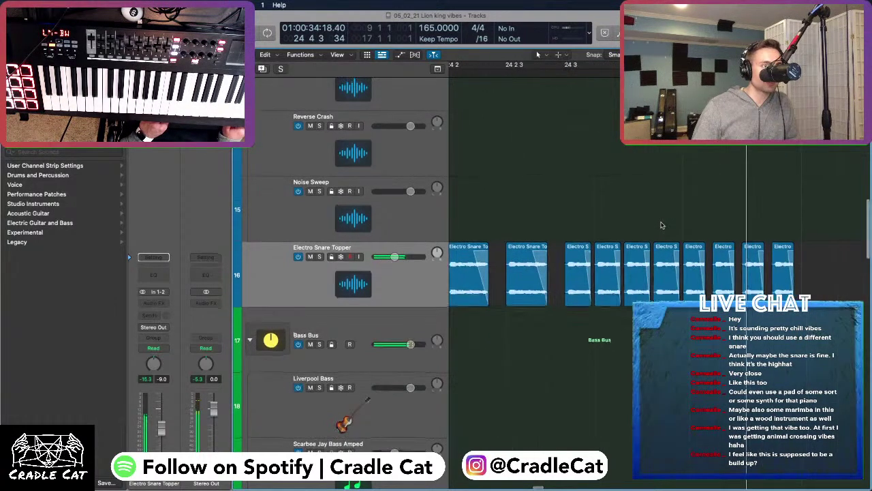
Shorten the last two snare hits of bar 24 by about half and copy them a thirty-second note later
{"action": "scroll", "coordinate": [664, 224], "scroll_direction": "right", "scroll_amount": 1}
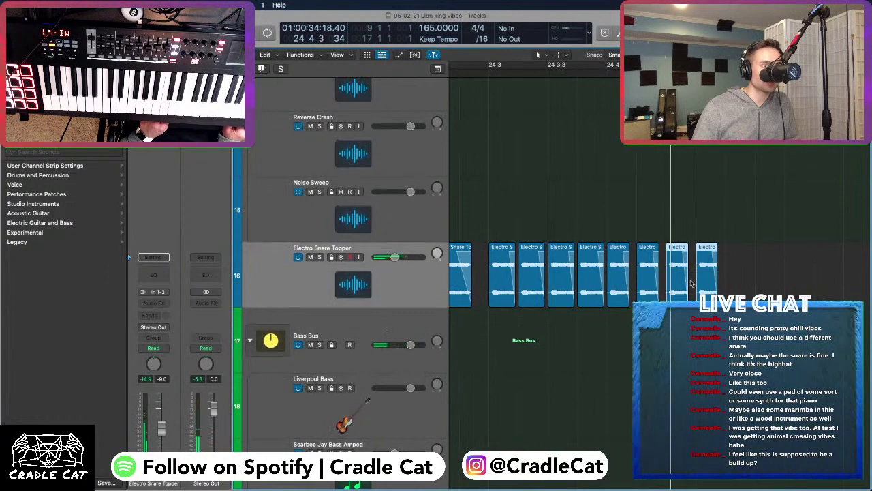
{"action": "left_click", "coordinate": [681, 253]}
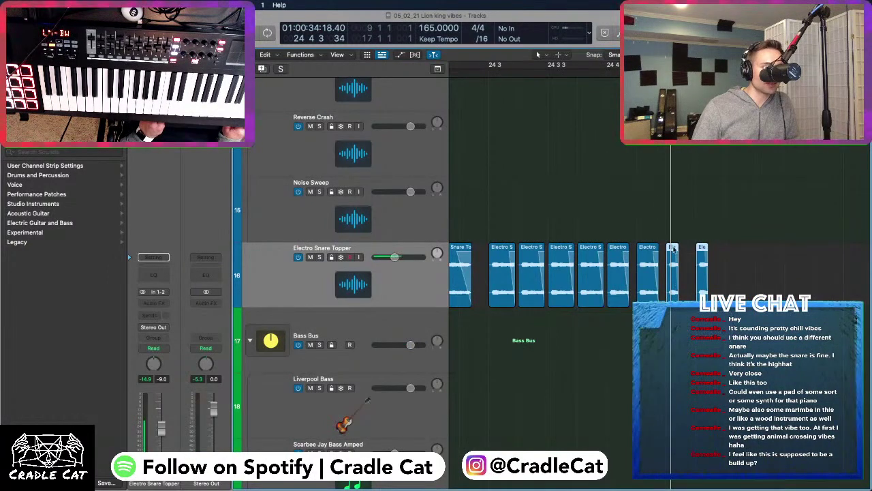
{"action": "left_click_drag", "start_coordinate": [672, 249], "coordinate": [692, 248]}
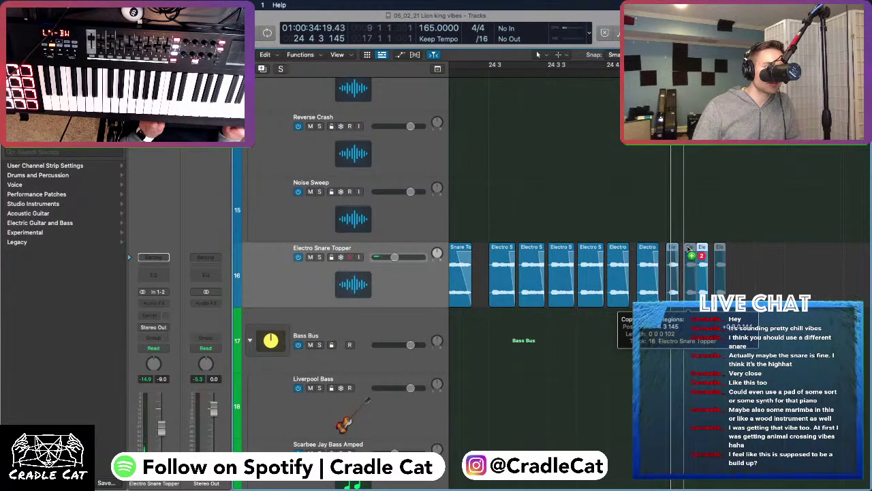
{"action": "left_click_drag", "start_coordinate": [687, 249], "coordinate": [686, 250]}
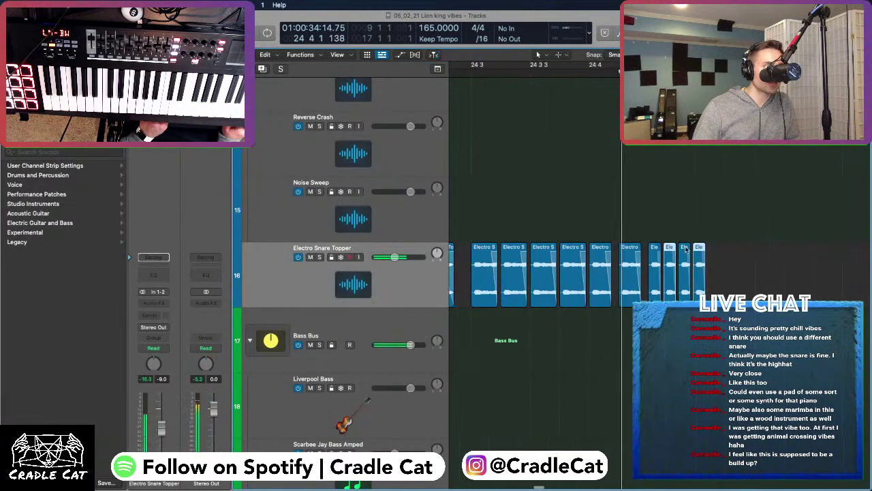
Trim the four thirty-second-note snare hits at the end of bar 24 progressively shorter, and play back the bar
{"action": "scroll", "coordinate": [687, 250], "scroll_direction": "up", "scroll_amount": 3}
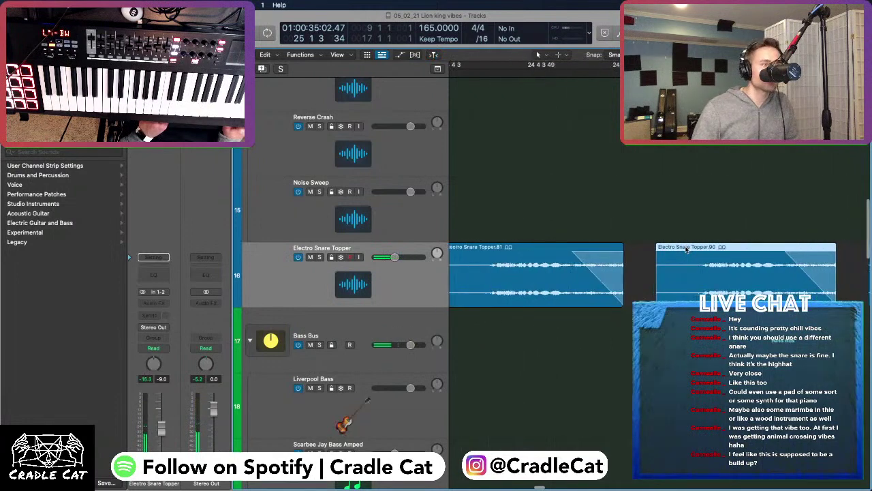
{"action": "left_click_drag", "start_coordinate": [625, 250], "coordinate": [624, 249]}
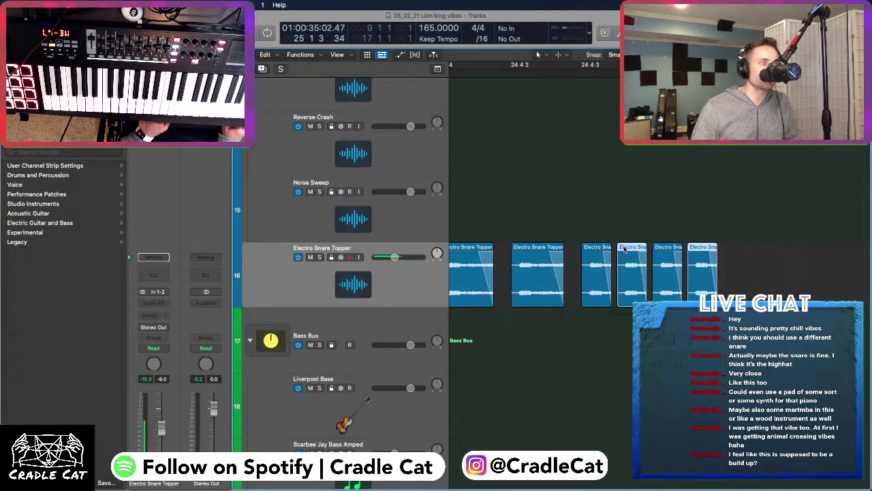
{"action": "scroll", "coordinate": [528, 280], "scroll_direction": "left", "scroll_amount": 3}
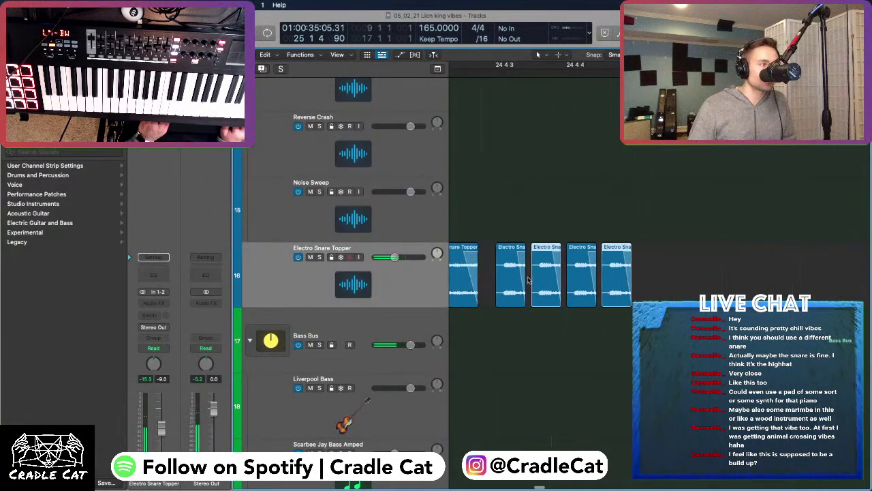
{"action": "left_click_drag", "start_coordinate": [556, 283], "coordinate": [553, 283]}
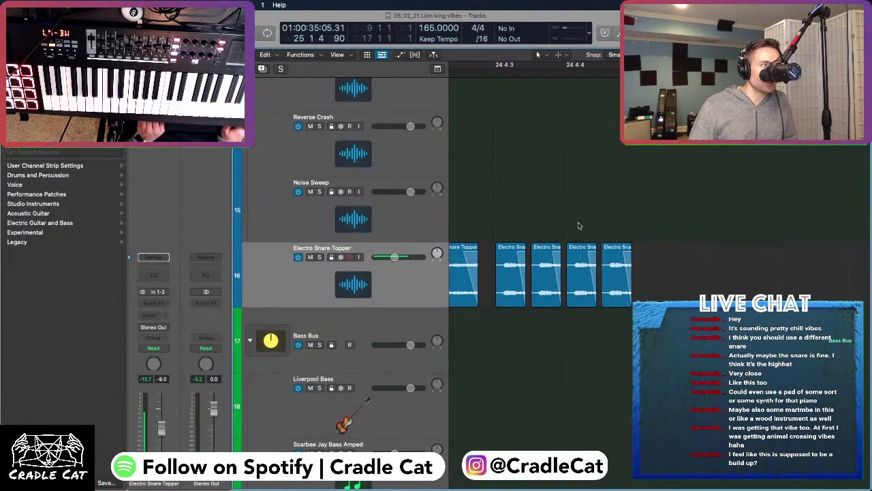
{"action": "left_click_drag", "start_coordinate": [550, 199], "coordinate": [640, 273]}
{"action": "left_click_drag", "start_coordinate": [558, 279], "coordinate": [623, 275]}
{"action": "scroll", "coordinate": [623, 275], "scroll_direction": "left", "scroll_amount": 5}
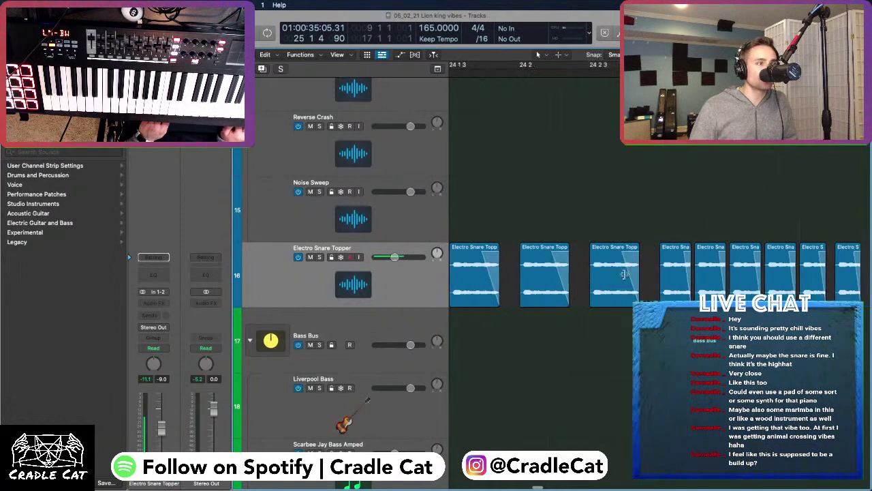
{"action": "scroll", "coordinate": [527, 110], "scroll_direction": "left", "scroll_amount": 3}
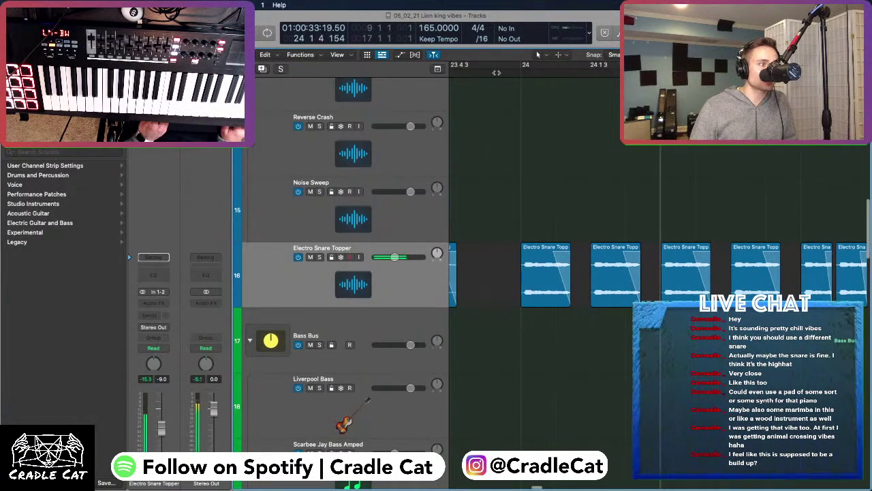
Trim the eighth-note snare hits on beats 1 and 2 of bar 24 progressively shorter, and play the build-up from around bar 22
{"action": "scroll", "coordinate": [529, 133], "scroll_direction": "down", "scroll_amount": 5}
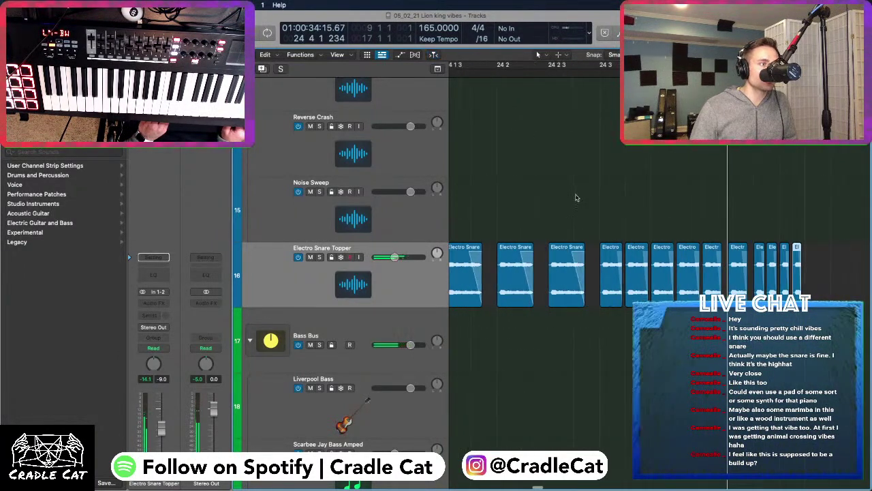
{"action": "left_click_drag", "start_coordinate": [581, 278], "coordinate": [578, 278]}
{"action": "scroll", "coordinate": [577, 278], "scroll_direction": "left", "scroll_amount": 3}
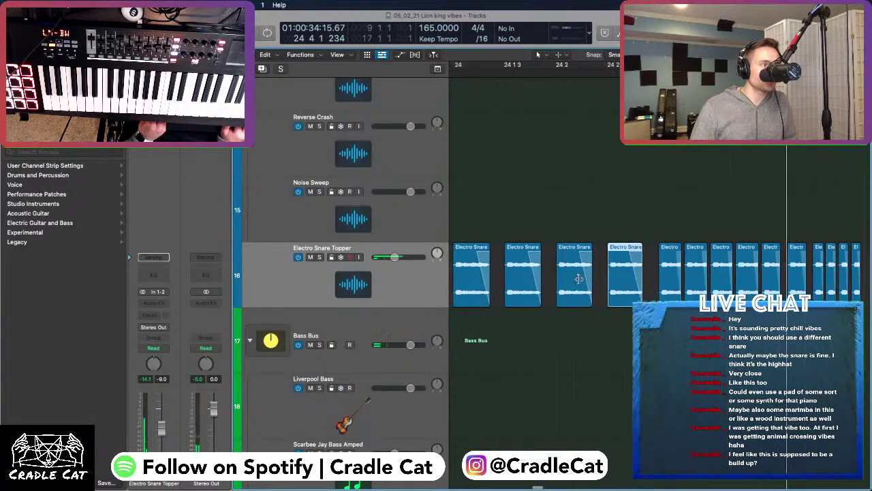
{"action": "left_click", "coordinate": [587, 287]}
{"action": "left_click_drag", "start_coordinate": [539, 226], "coordinate": [645, 280]}
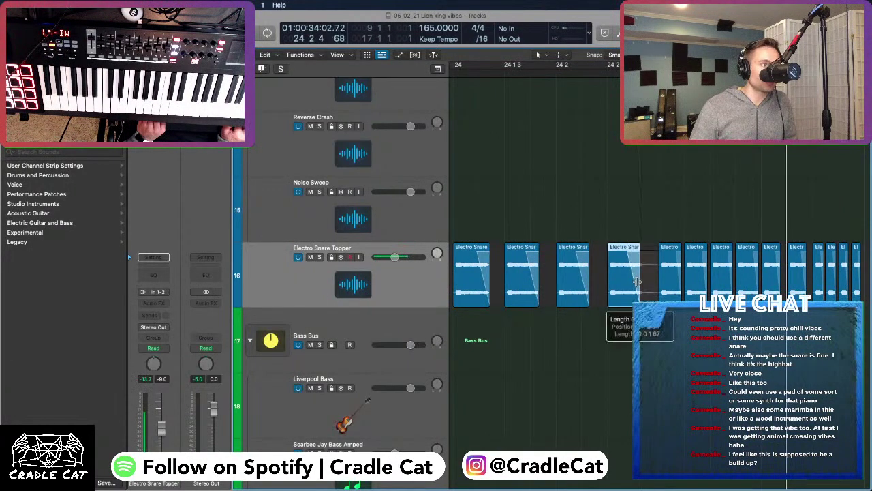
{"action": "scroll", "coordinate": [615, 163], "scroll_direction": "down", "scroll_amount": 5}
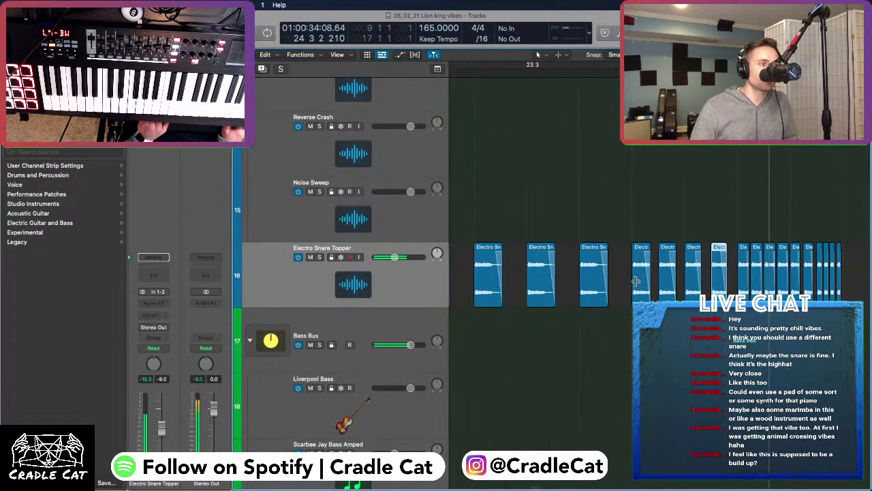
{"action": "scroll", "coordinate": [552, 158], "scroll_direction": "up", "scroll_amount": 5}
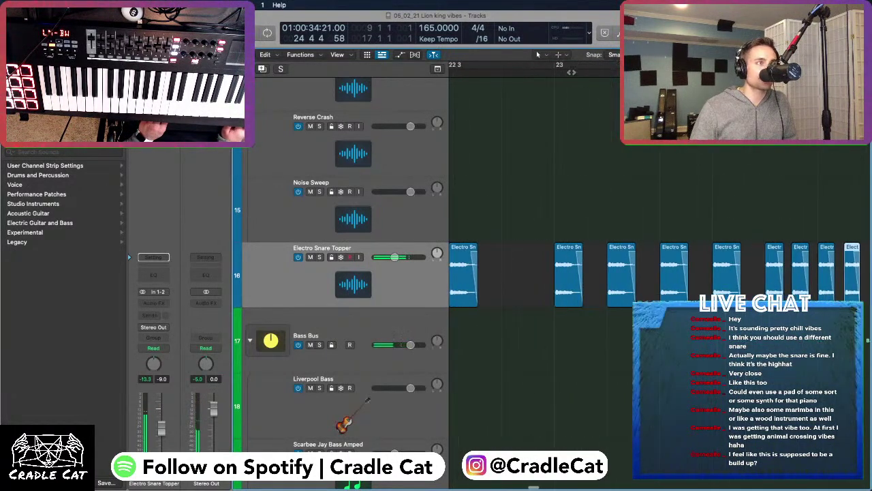
{"action": "left_click", "coordinate": [527, 68]}
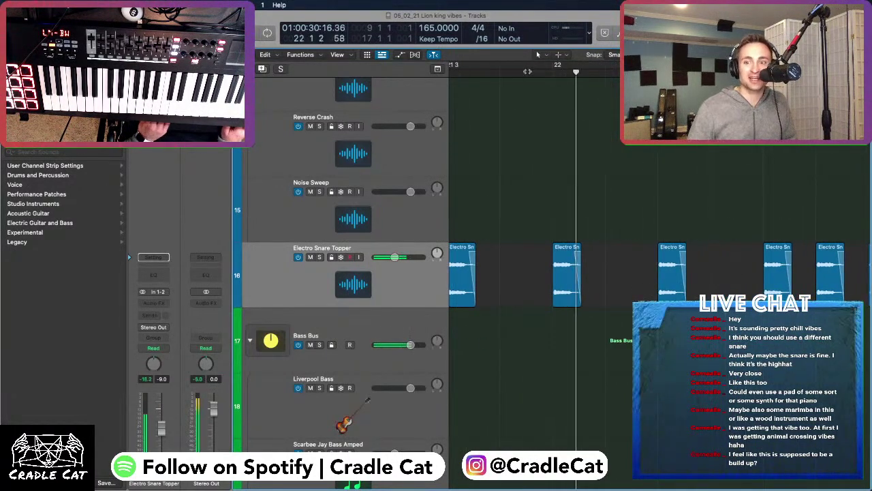
{"action": "scroll", "coordinate": [613, 149], "scroll_direction": "down", "scroll_amount": 5}
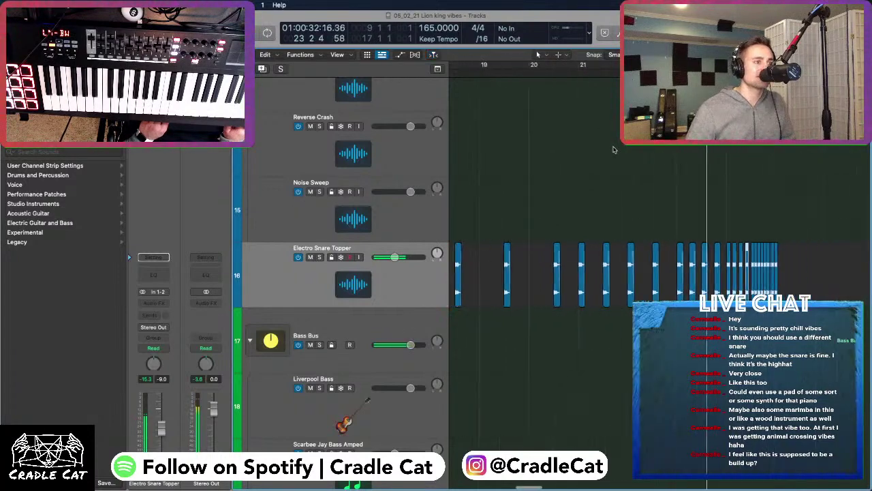
Trim the quarter-note snare hits after the first one in bar 23 slightly shorter, and play the build-up back
{"action": "scroll", "coordinate": [613, 150], "scroll_direction": "up", "scroll_amount": 5}
{"action": "scroll", "coordinate": [599, 129], "scroll_direction": "left", "scroll_amount": 2}
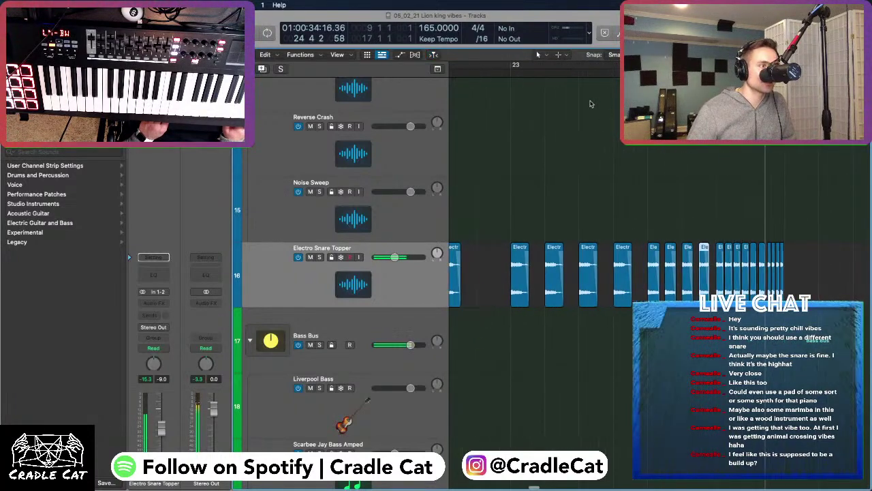
{"action": "left_click_drag", "start_coordinate": [600, 259], "coordinate": [632, 299]}
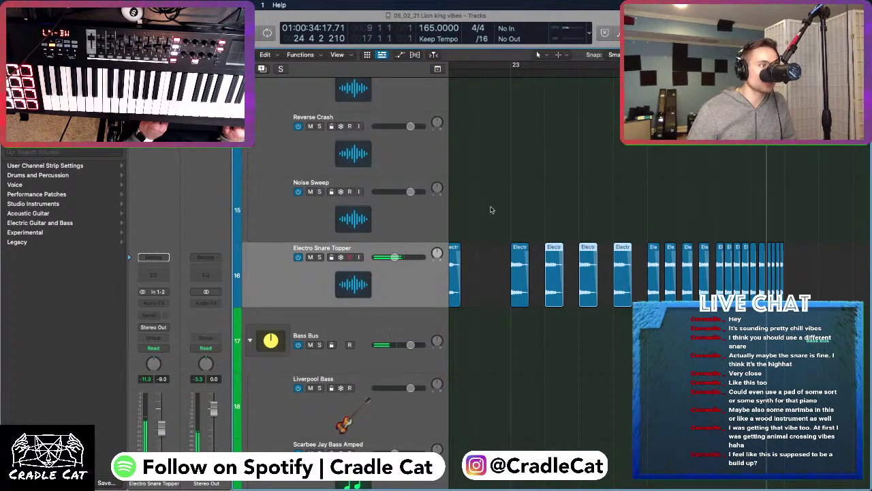
{"action": "left_click_drag", "start_coordinate": [511, 218], "coordinate": [634, 289]}
{"action": "left_click_drag", "start_coordinate": [606, 228], "coordinate": [749, 283]}
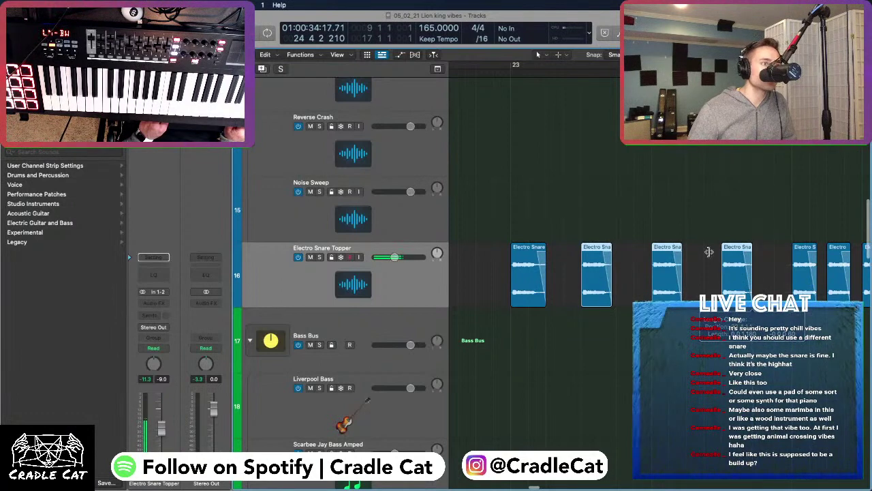
{"action": "left_click_drag", "start_coordinate": [679, 228], "coordinate": [748, 275]}
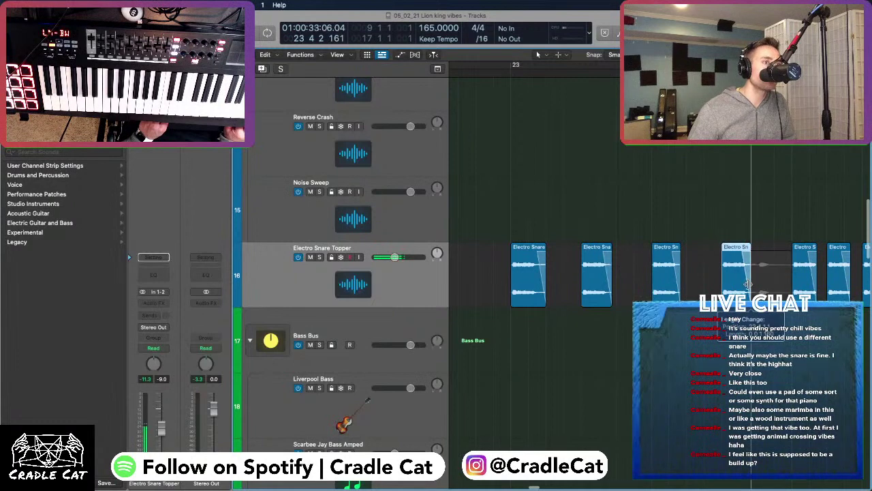
{"action": "key", "text": "space"}
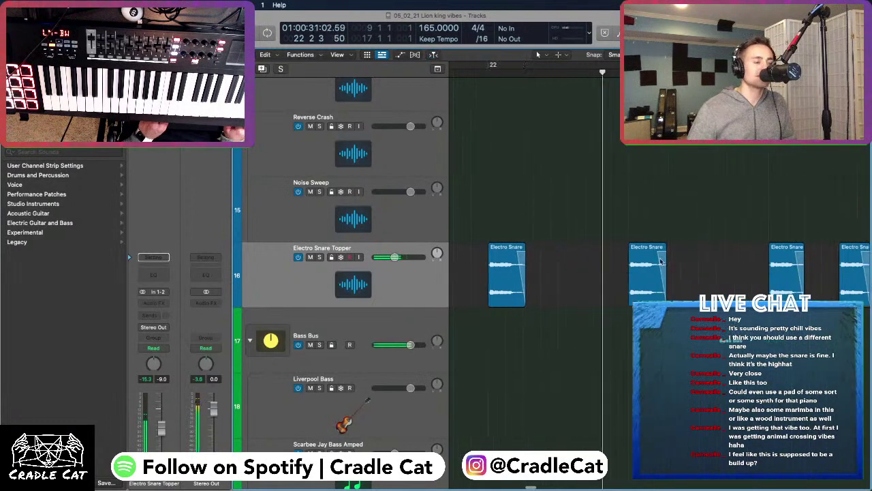
Add a Compressor and a Channel EQ to the Electro Snare Topper track and enable the EQ's high cut band
{"action": "scroll", "coordinate": [609, 266], "scroll_direction": "down", "scroll_amount": 5}
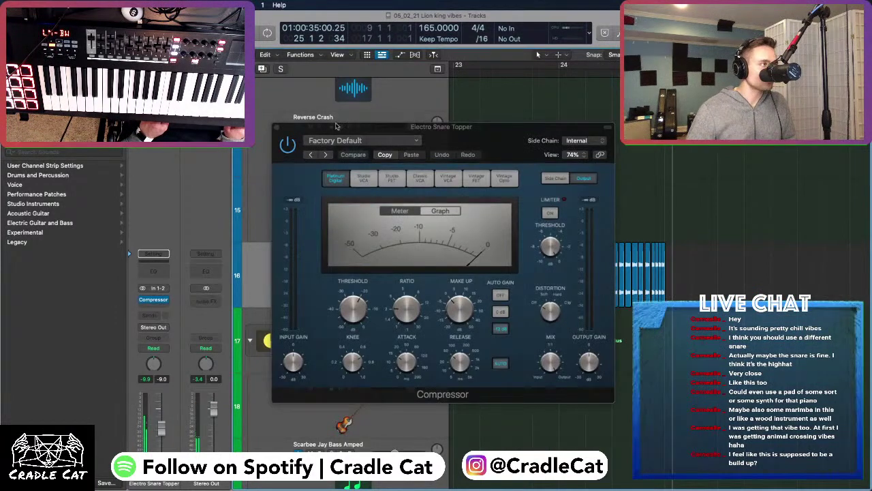
{"action": "left_click", "coordinate": [278, 127]}
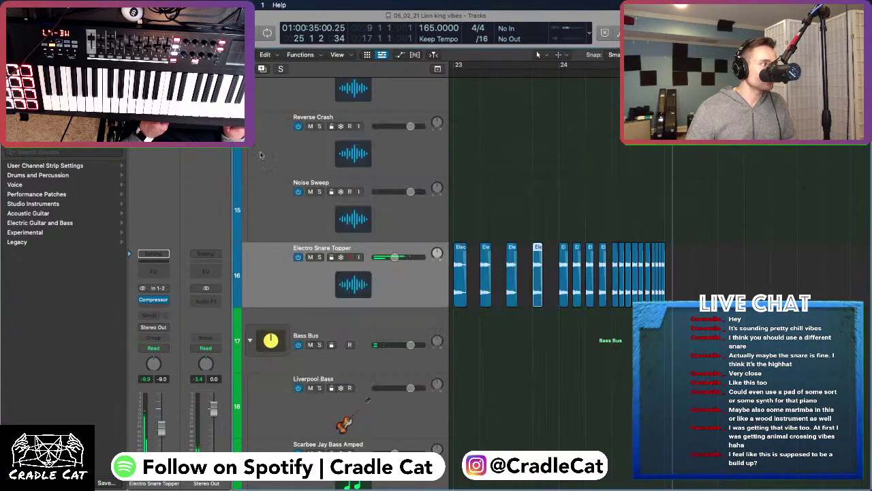
{"action": "left_click", "coordinate": [153, 271]}
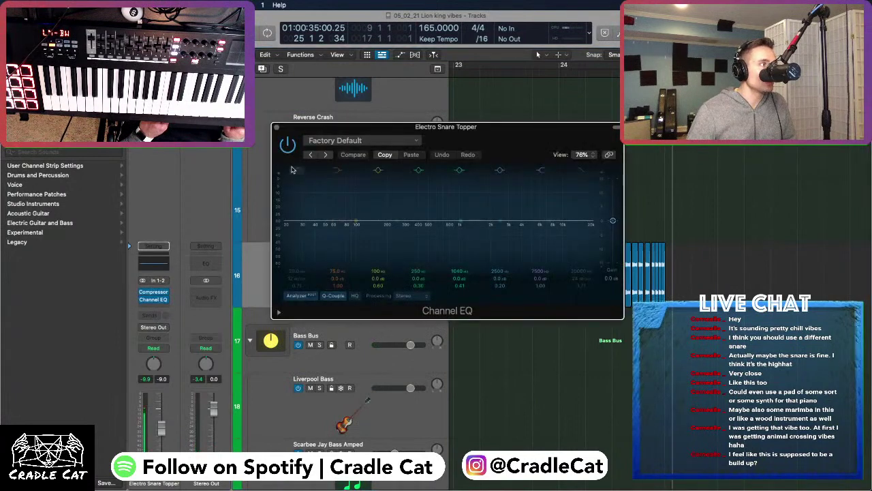
{"action": "left_click", "coordinate": [582, 196]}
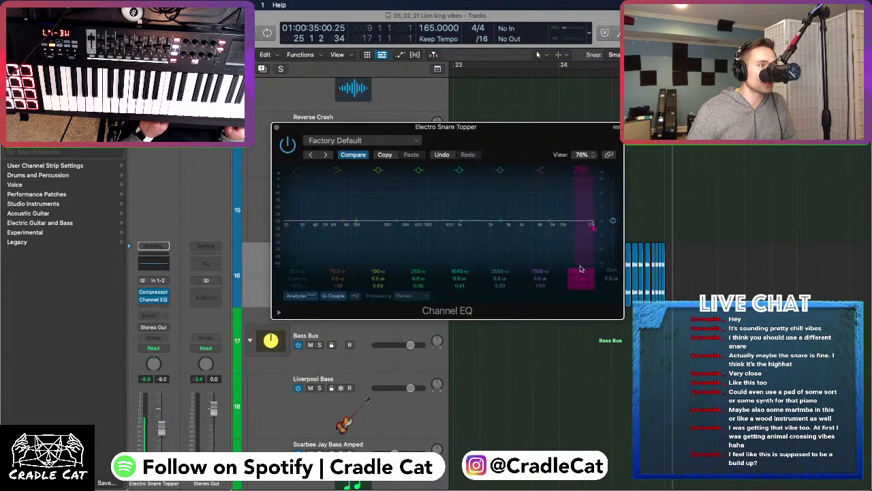
{"action": "left_click", "coordinate": [276, 128]}
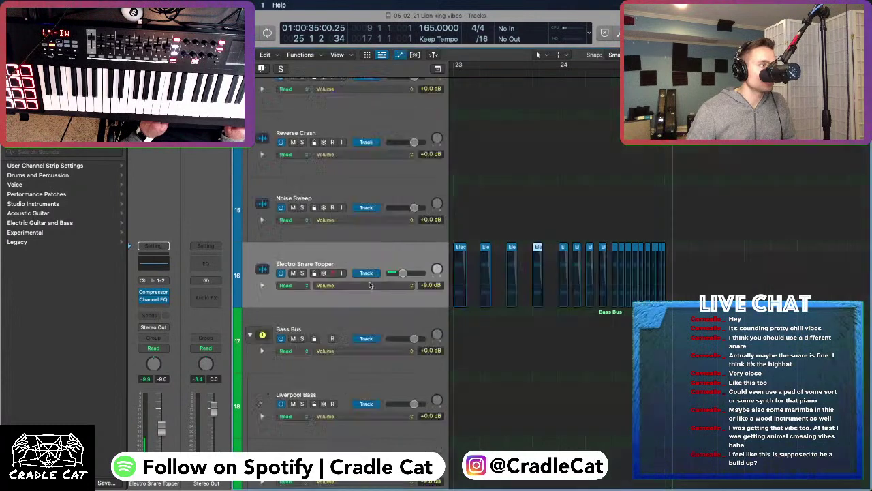
Show the Channel EQ High Cut Frequency automation for the Electro Snare Topper track and start its automation line at 20000 Hz
{"action": "left_click", "coordinate": [348, 285]}
{"action": "mouse_move", "coordinate": [384, 359]}
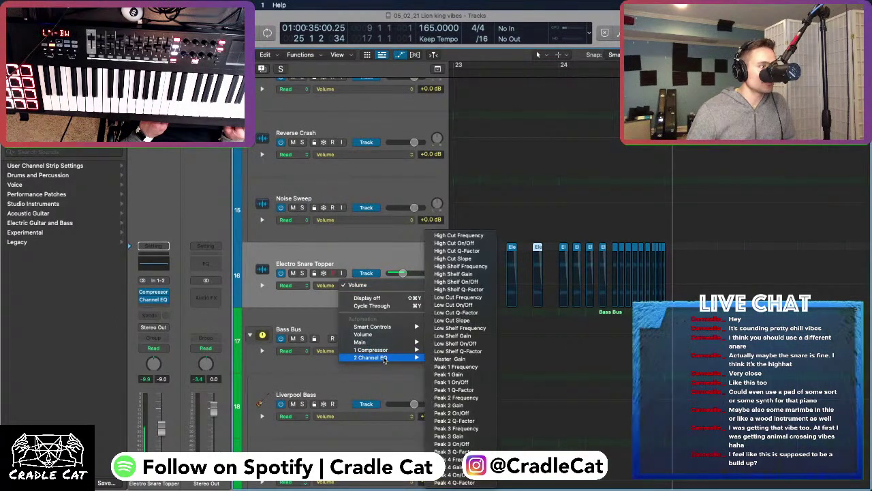
{"action": "left_click", "coordinate": [458, 235]}
{"action": "key", "text": "t"}
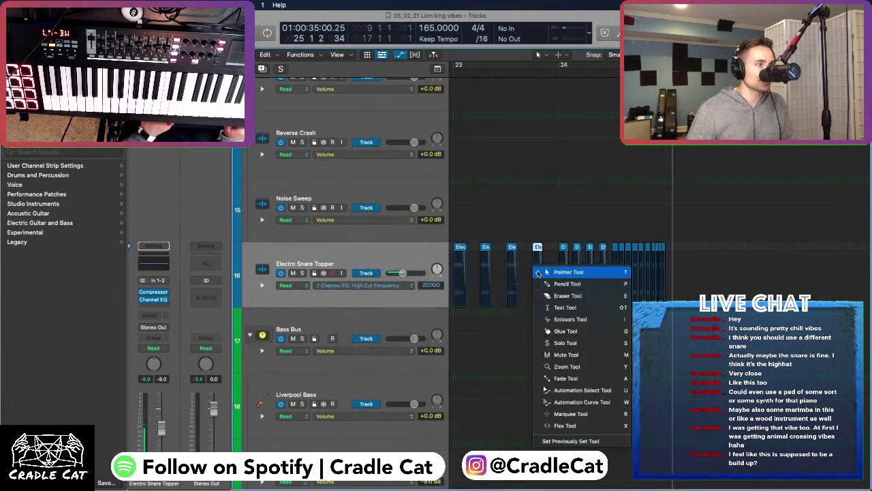
{"action": "key", "text": "Escape"}
{"action": "left_click", "coordinate": [545, 274]}
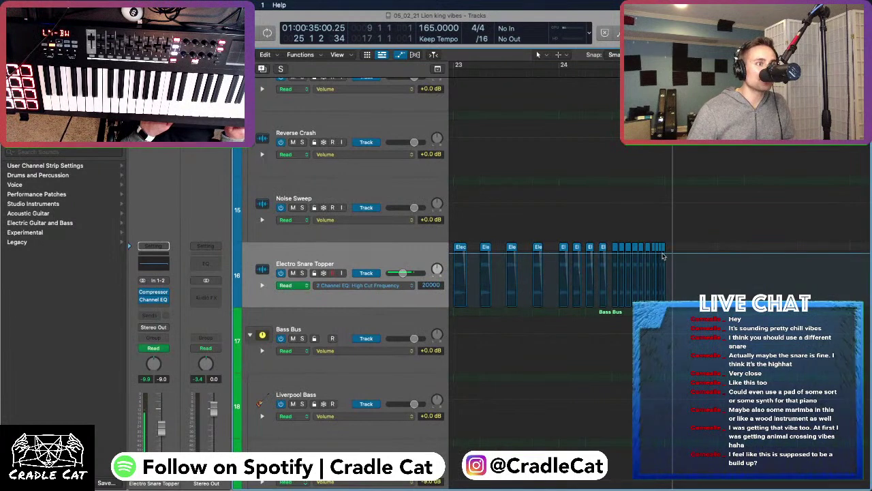
Ramp the high cut automation from 1720 Hz at the first snare hit in bar 17 to 20000 Hz at the end of bar 24
{"action": "scroll", "coordinate": [550, 261], "scroll_direction": "up", "scroll_amount": 5}
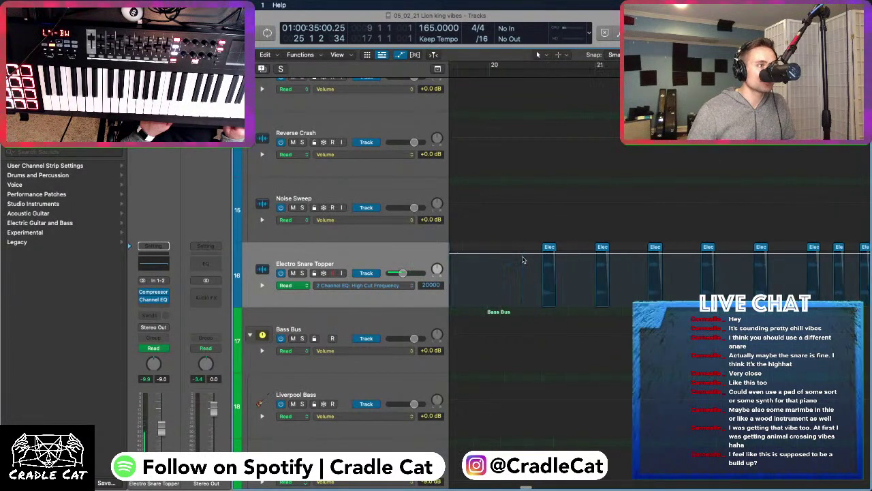
{"action": "scroll", "coordinate": [538, 257], "scroll_direction": "down", "scroll_amount": 5}
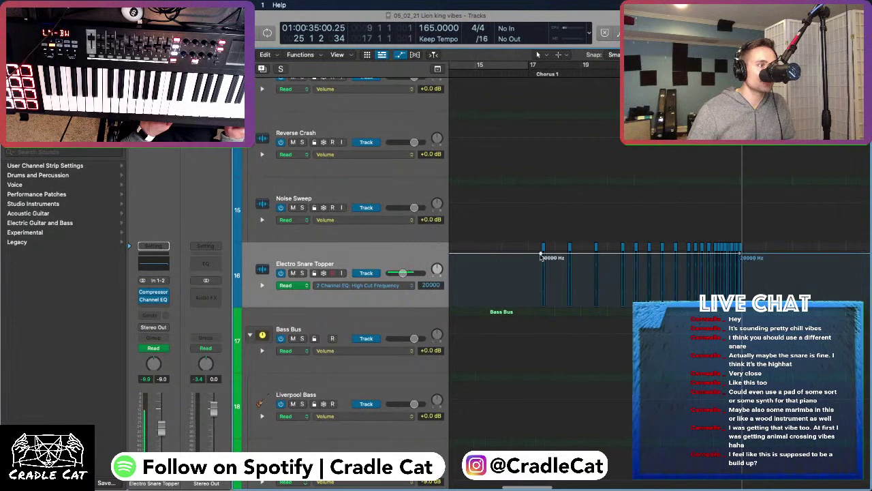
{"action": "left_click_drag", "start_coordinate": [541, 257], "coordinate": [543, 273]}
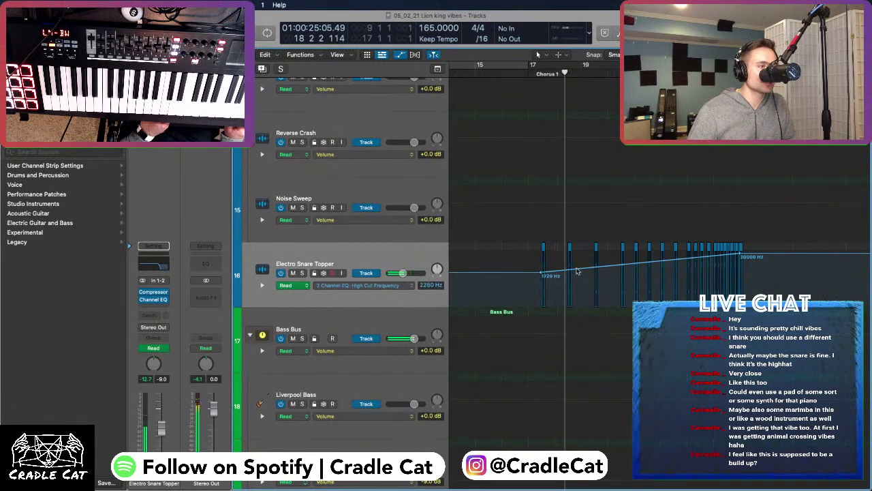
Bend the high cut automation ramp into a rising curve and move its 1720 Hz start point to just before bar 21
{"action": "key", "text": "t"}
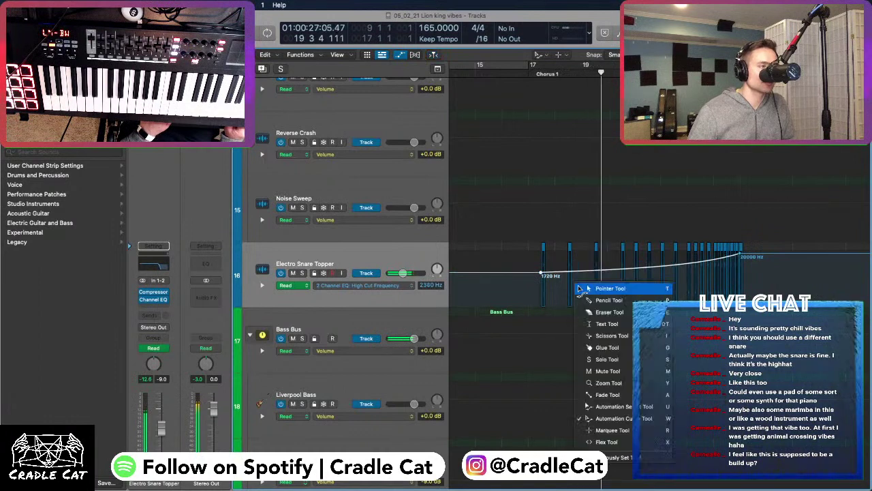
{"action": "left_click", "coordinate": [580, 289]}
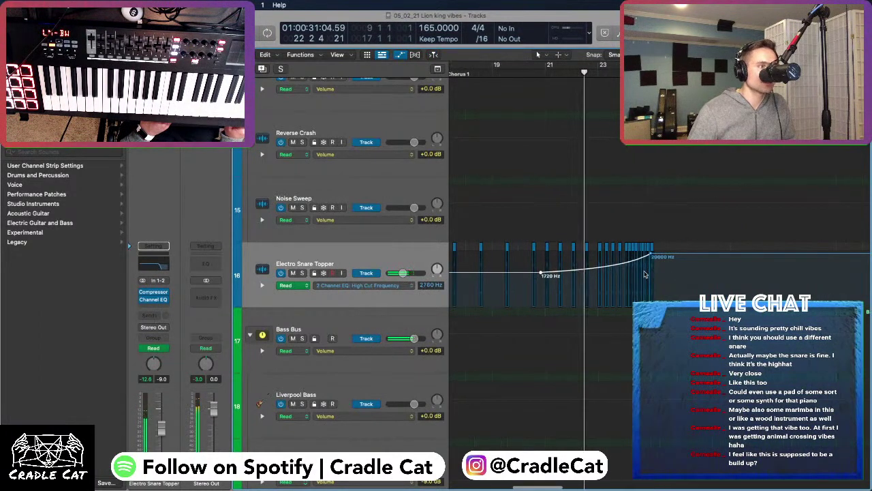
{"action": "key", "text": "t"}
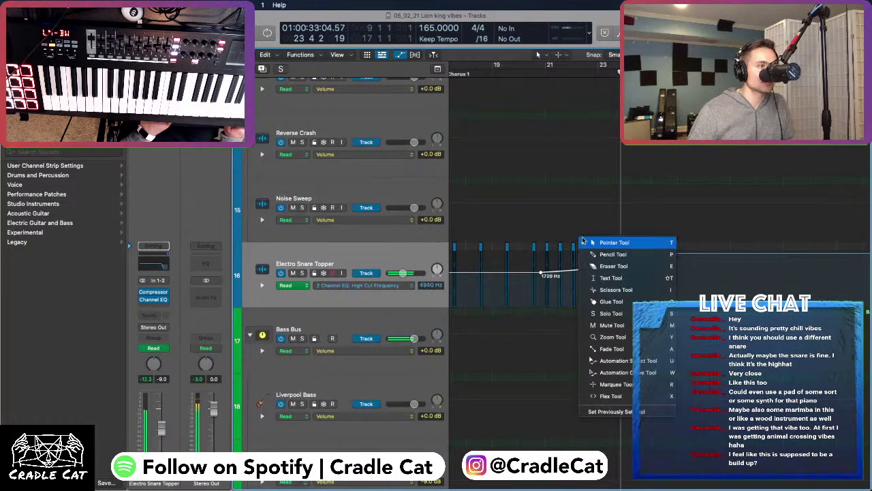
{"action": "left_click", "coordinate": [550, 221]}
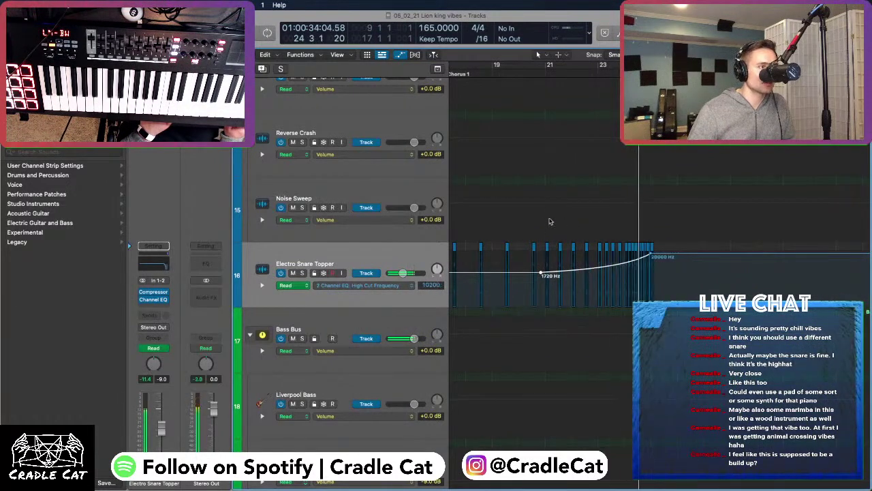
{"action": "left_click", "coordinate": [652, 256]}
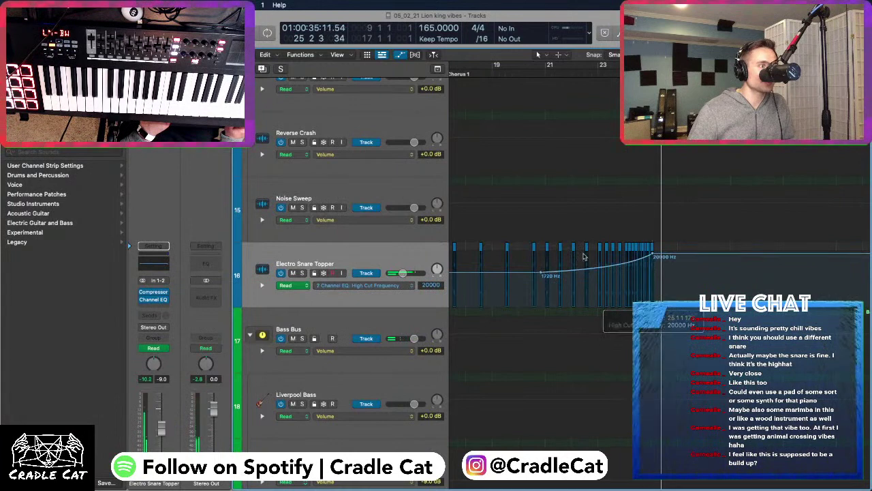
Lower Electro Snare Topper to -11.0 dB and set its Channel EQ with an 18 dB/Oct low cut at 40 Hz and a -2.0 dB dip at 228 Hz
{"action": "left_click", "coordinate": [402, 273]}
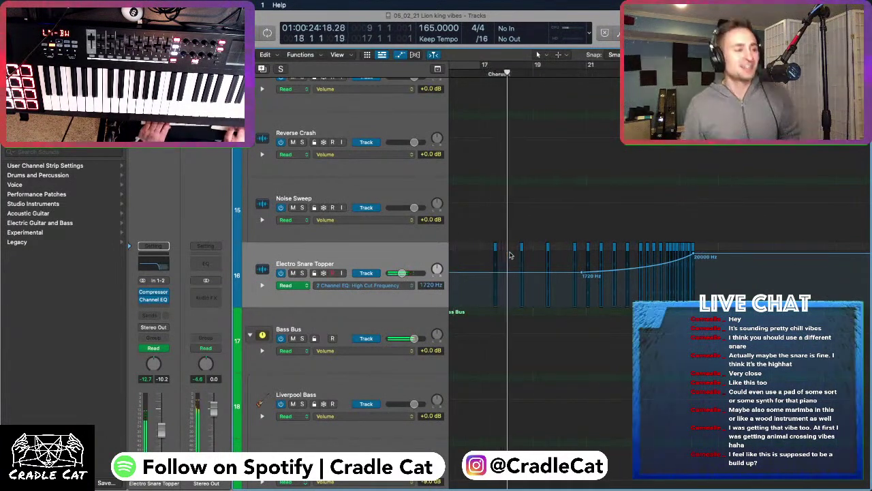
{"action": "left_click", "coordinate": [154, 301]}
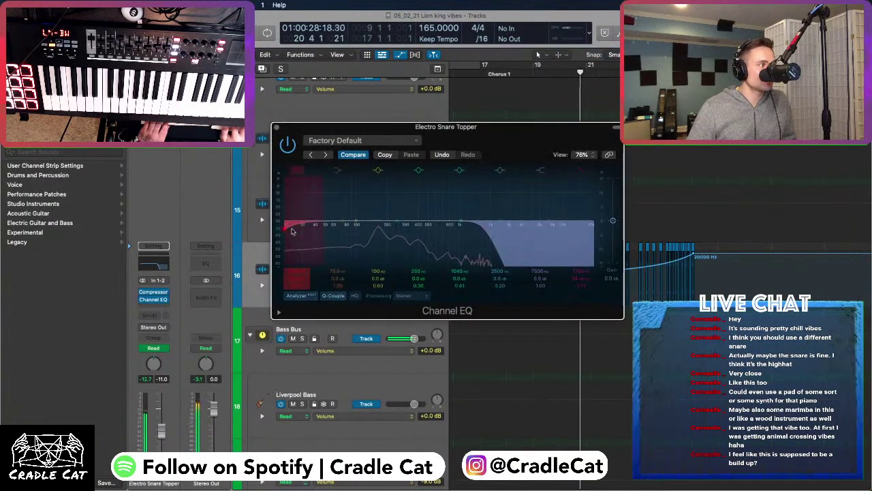
{"action": "left_click_drag", "start_coordinate": [293, 277], "coordinate": [293, 273]}
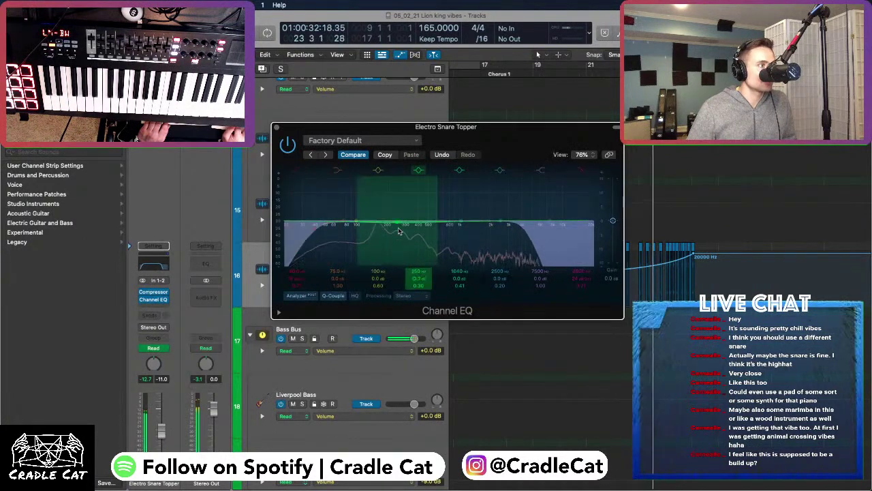
{"action": "left_click_drag", "start_coordinate": [398, 229], "coordinate": [398, 236]}
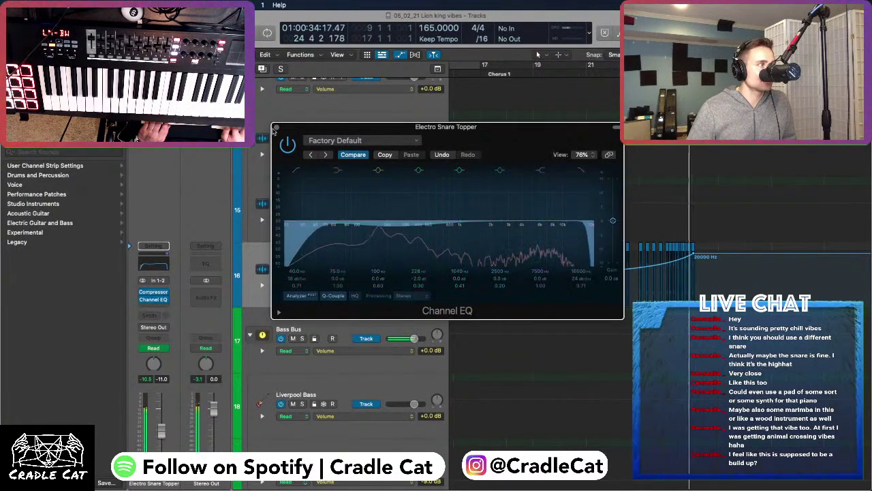
{"action": "left_click", "coordinate": [276, 127]}
Play the snare build-up in context and review the drum, bass and synth tracks across Verse 1 and Chorus 1
{"action": "scroll", "coordinate": [570, 121], "scroll_direction": "down", "scroll_amount": 4}
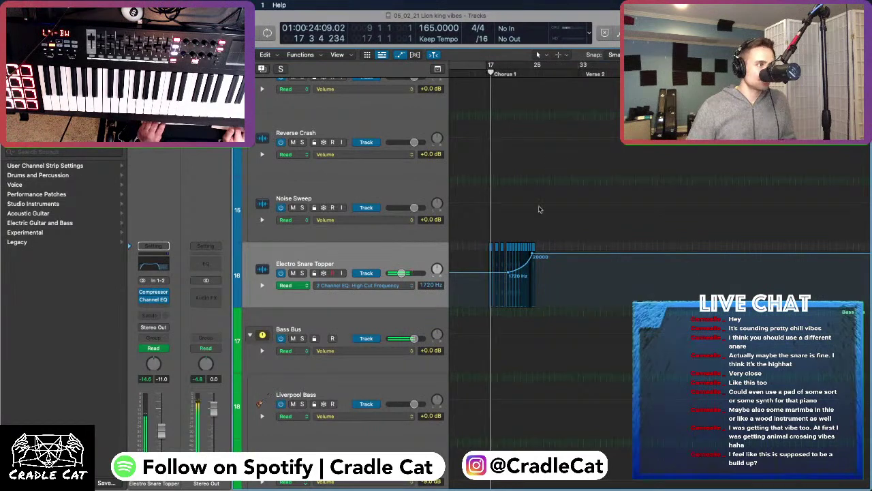
{"action": "scroll", "coordinate": [538, 209], "scroll_direction": "down", "scroll_amount": 4}
{"action": "scroll", "coordinate": [538, 209], "scroll_direction": "up", "scroll_amount": 3}
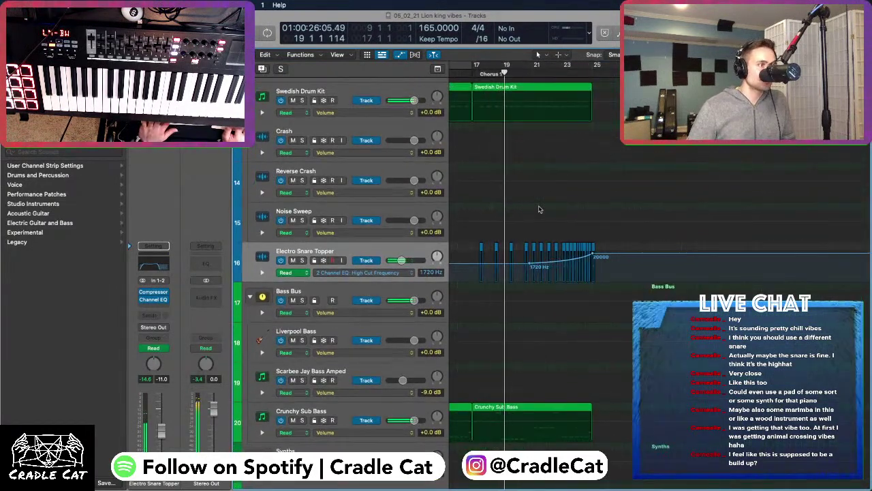
{"action": "scroll", "coordinate": [539, 210], "scroll_direction": "down", "scroll_amount": 3}
{"action": "scroll", "coordinate": [575, 111], "scroll_direction": "up", "scroll_amount": 3}
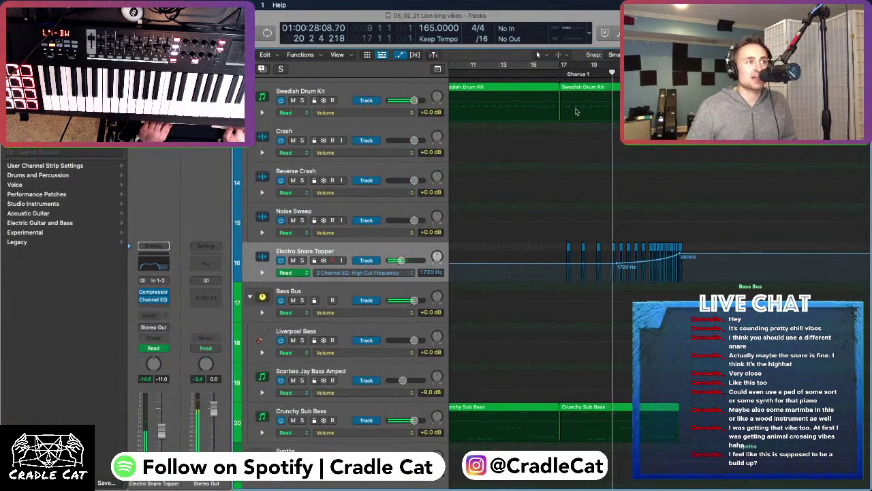
{"action": "scroll", "coordinate": [575, 111], "scroll_direction": "down", "scroll_amount": 5}
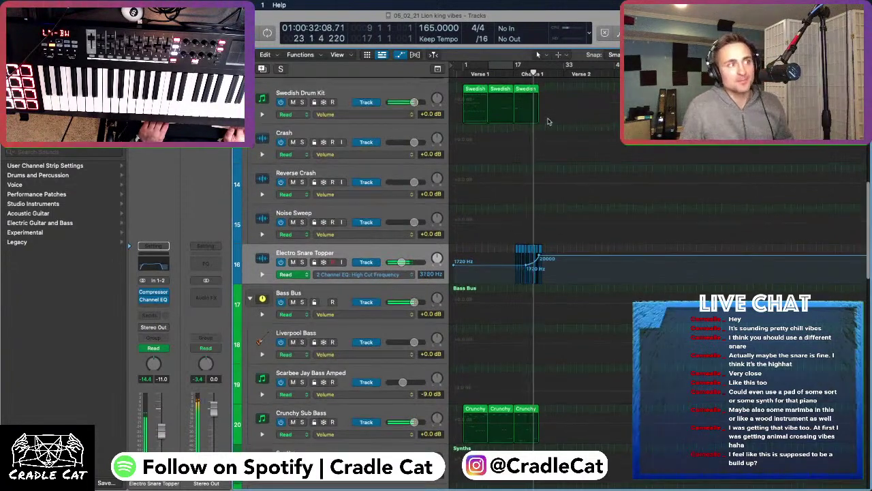
{"action": "scroll", "coordinate": [547, 122], "scroll_direction": "up", "scroll_amount": 4}
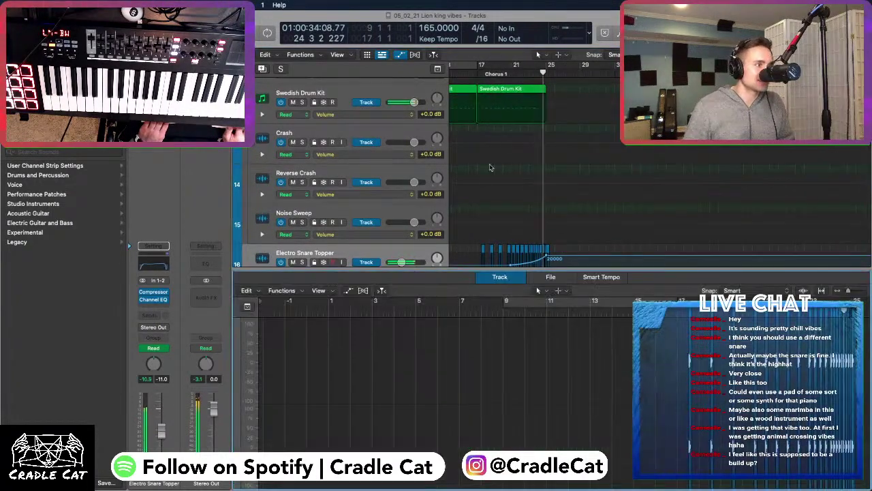
{"action": "scroll", "coordinate": [532, 137], "scroll_direction": "left", "scroll_amount": 5}
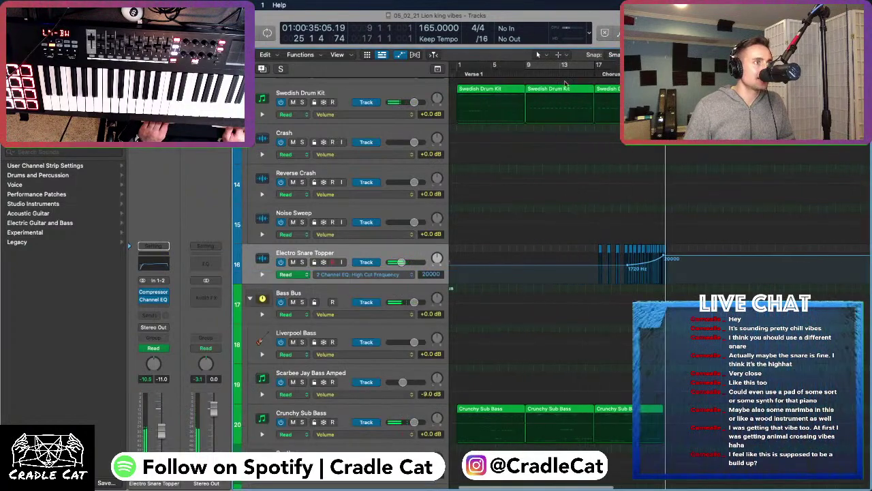
{"action": "scroll", "coordinate": [570, 205], "scroll_direction": "down", "scroll_amount": 8}
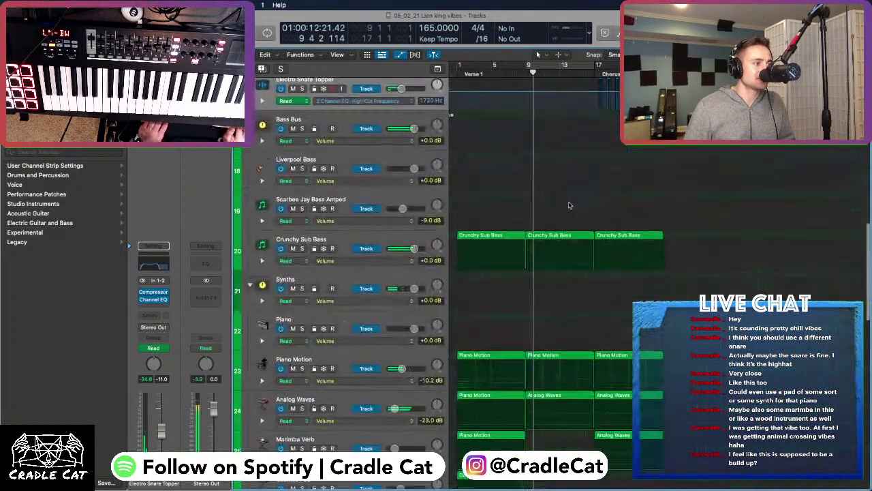
Hide the track automation and repeat the Chorus 1 Swedish Drum Kit region once, starting at bar 25
{"action": "scroll", "coordinate": [570, 205], "scroll_direction": "up", "scroll_amount": 8}
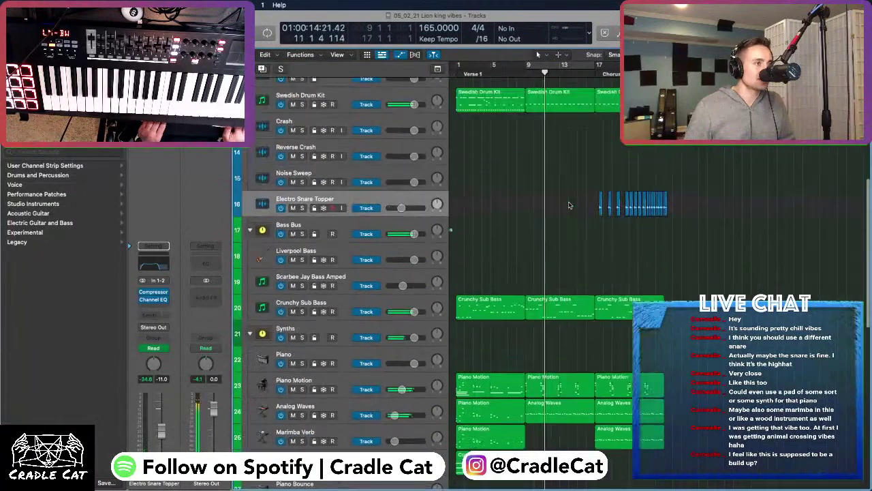
{"action": "scroll", "coordinate": [424, 286], "scroll_direction": "right", "scroll_amount": 2}
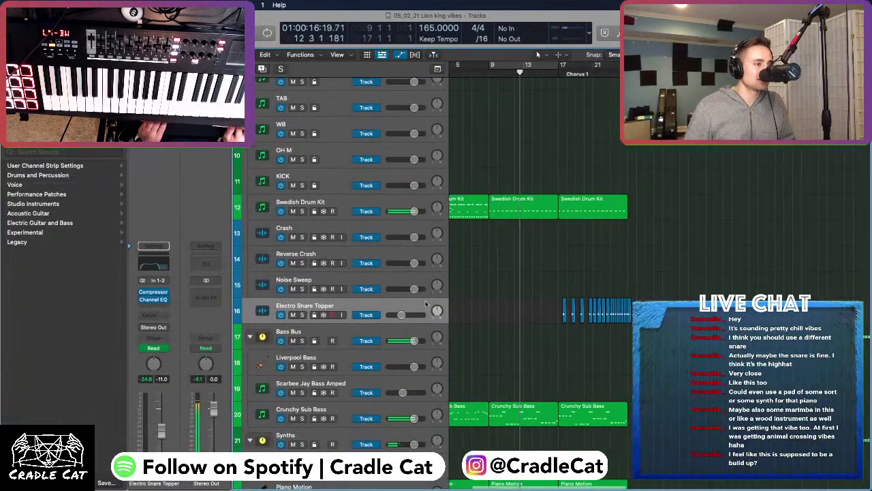
{"action": "scroll", "coordinate": [383, 198], "scroll_direction": "up", "scroll_amount": 3}
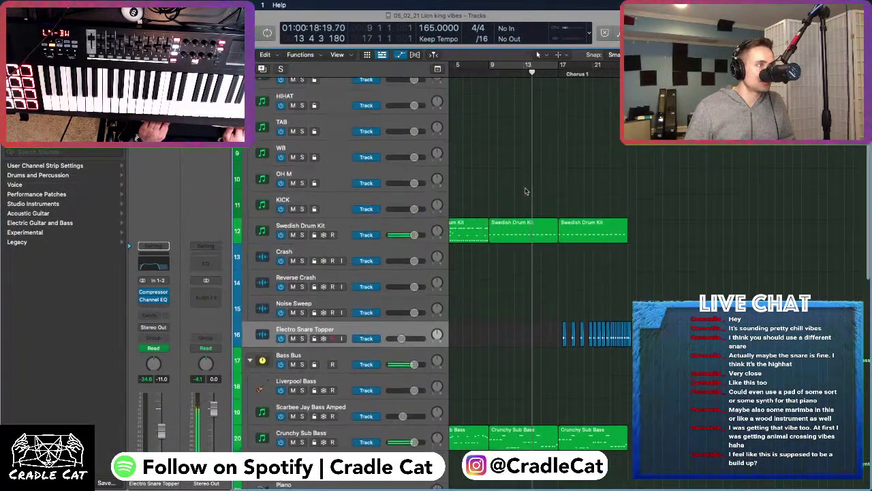
{"action": "scroll", "coordinate": [522, 195], "scroll_direction": "down", "scroll_amount": 2}
{"action": "scroll", "coordinate": [525, 192], "scroll_direction": "left", "scroll_amount": 2}
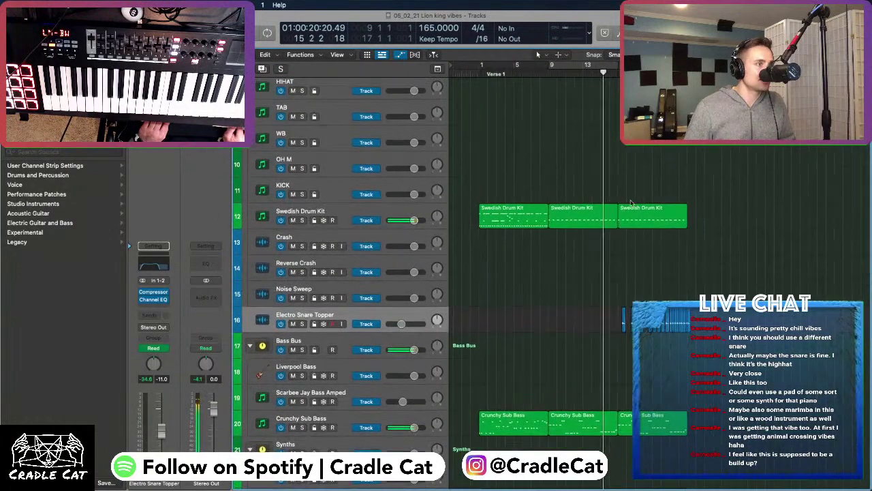
{"action": "scroll", "coordinate": [654, 195], "scroll_direction": "right", "scroll_amount": 2}
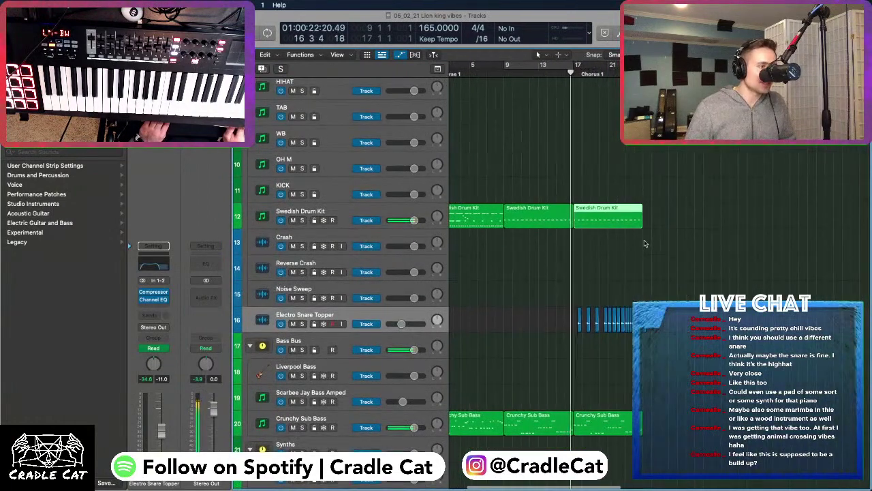
{"action": "scroll", "coordinate": [645, 231], "scroll_direction": "down", "scroll_amount": 8}
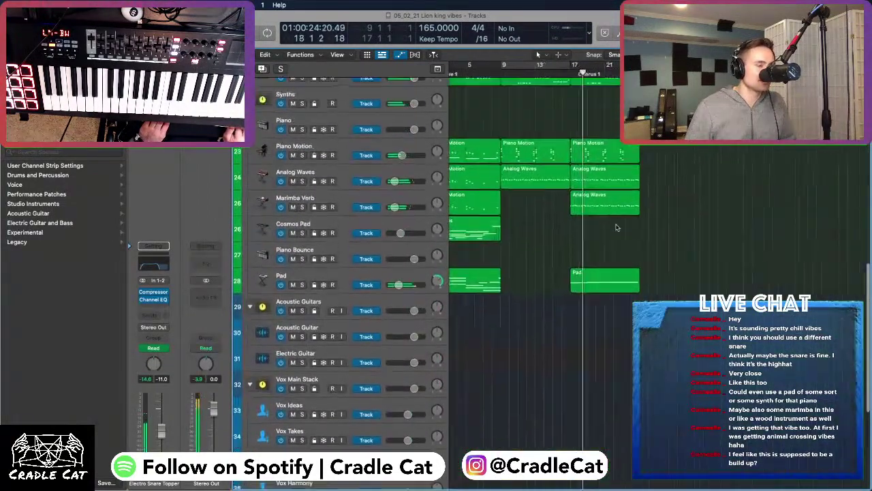
{"action": "scroll", "coordinate": [645, 244], "scroll_direction": "up", "scroll_amount": 3}
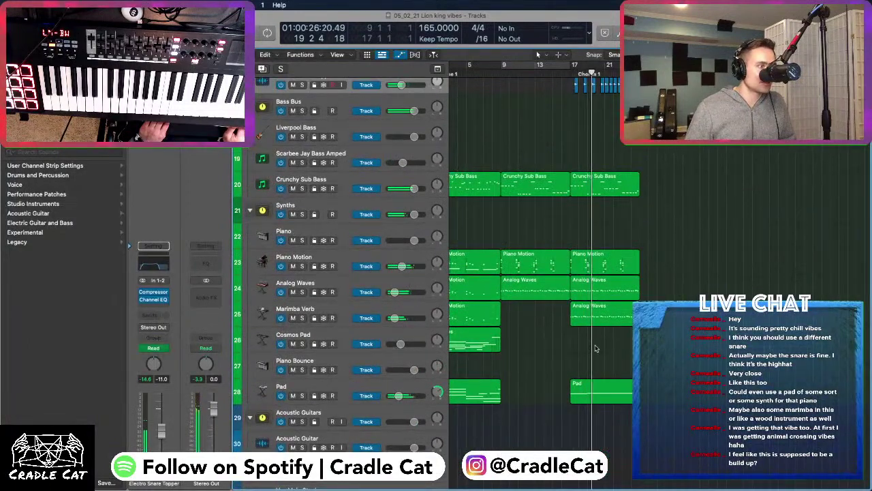
{"action": "scroll", "coordinate": [558, 356], "scroll_direction": "up", "scroll_amount": 5}
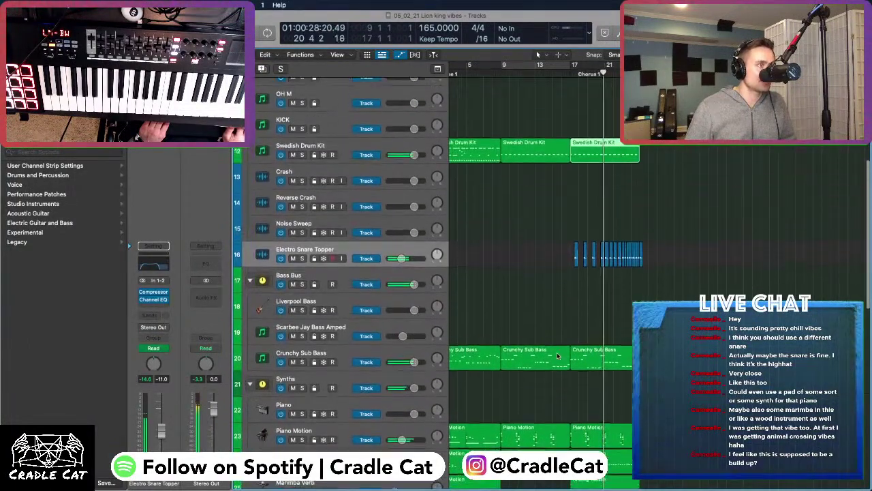
{"action": "scroll", "coordinate": [558, 356], "scroll_direction": "right", "scroll_amount": 4}
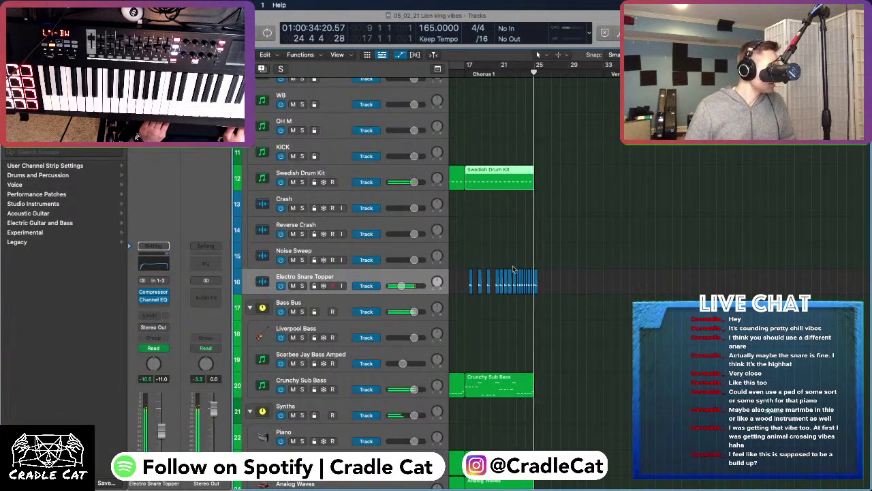
{"action": "key", "text": "super+r"}
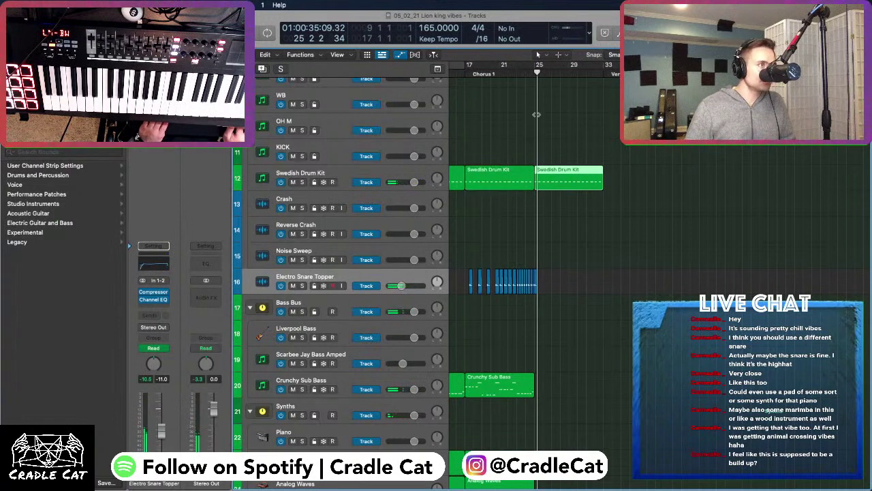
Play the transition from the end of the snare build-up into the repeated drum region at bar 25
{"action": "key", "text": "space"}
{"action": "key", "text": "space"}
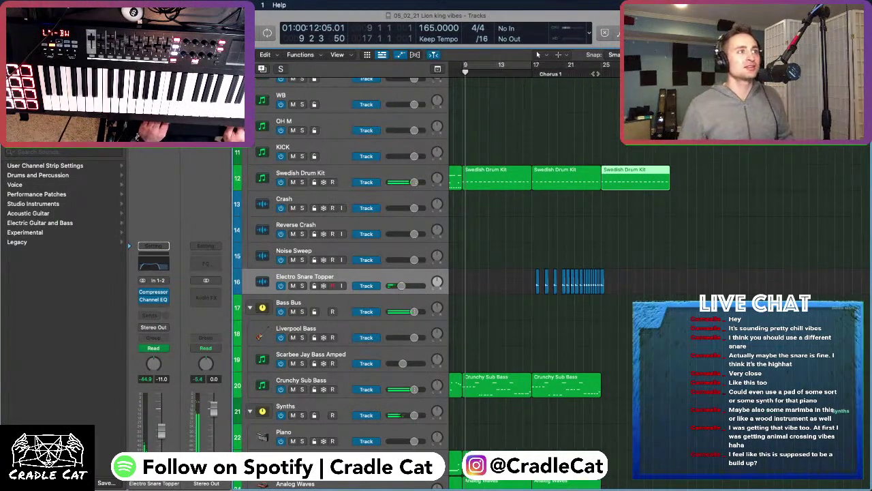
{"action": "double_click", "coordinate": [594, 73]}
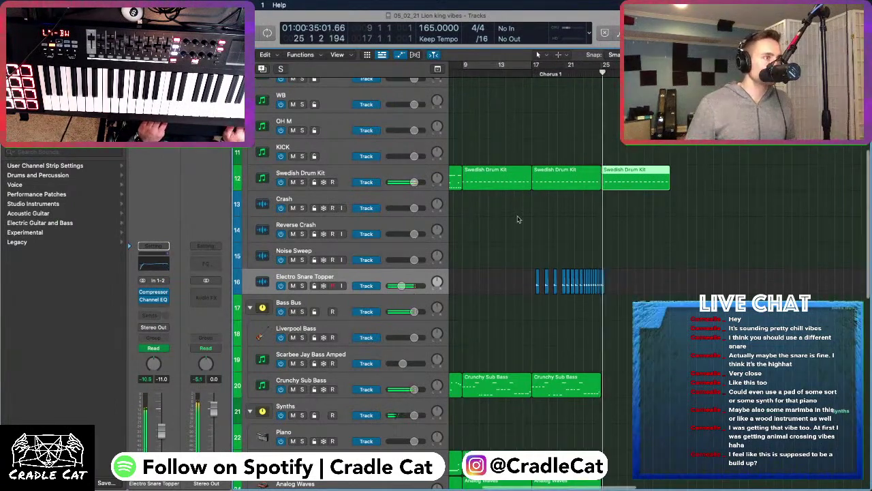
Copy the first three Electro Snare Topper hits of Chorus 1 into bars 25 to 27 without their automation data, and play the transition back
{"action": "key", "text": "super+Right"}
{"action": "right_click", "coordinate": [550, 259]}
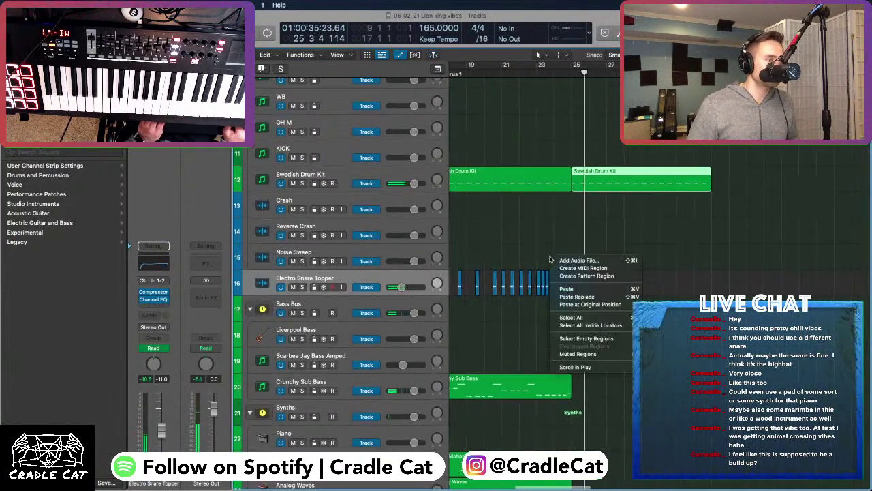
{"action": "key", "text": "Escape"}
{"action": "scroll", "coordinate": [539, 245], "scroll_direction": "left", "scroll_amount": 5}
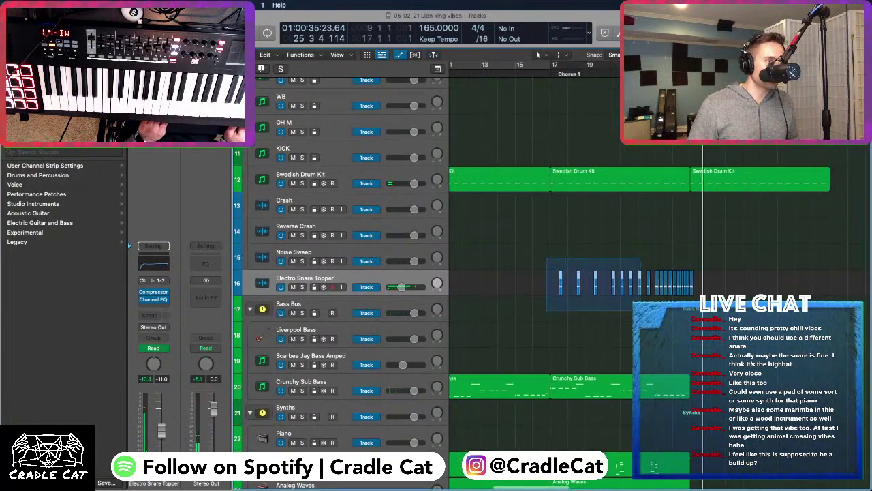
{"action": "scroll", "coordinate": [562, 267], "scroll_direction": "down", "scroll_amount": 1}
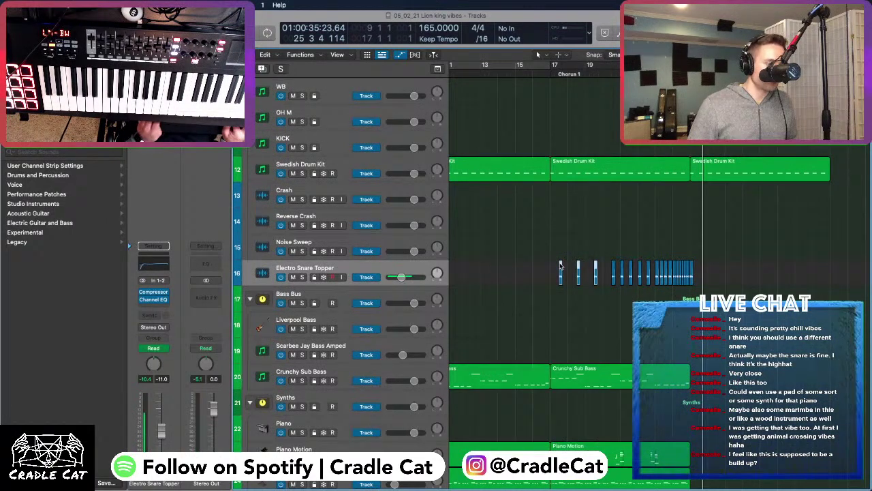
{"action": "left_click_drag", "start_coordinate": [560, 266], "coordinate": [702, 273]}
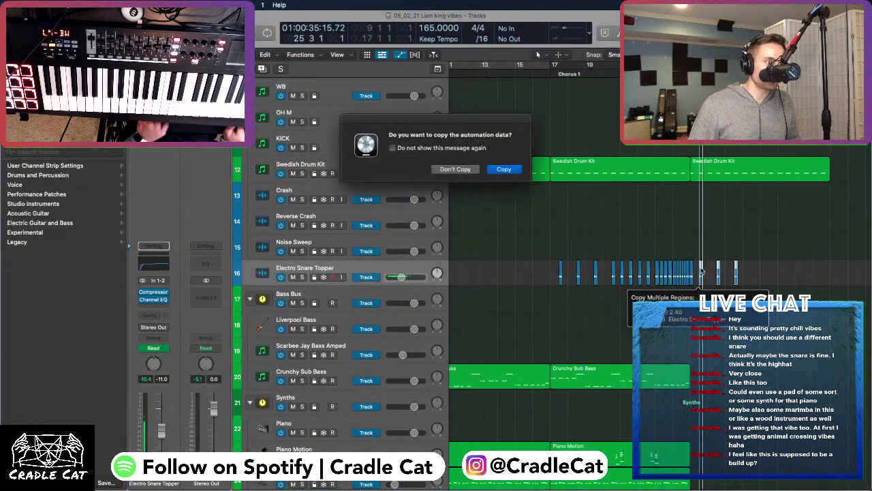
{"action": "left_click", "coordinate": [455, 170]}
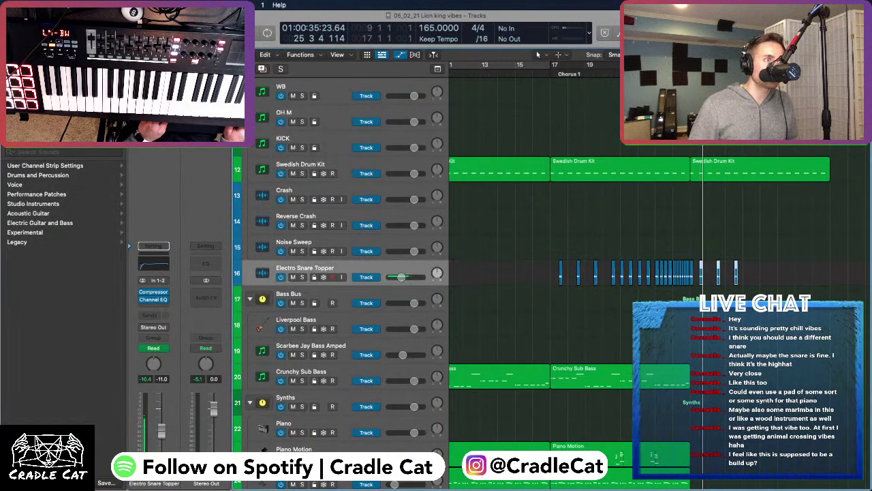
{"action": "key", "text": "super+Right"}
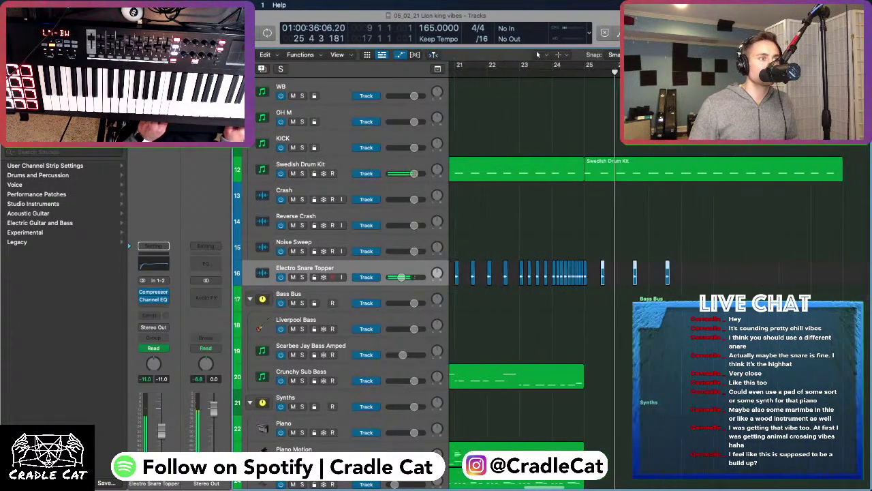
{"action": "left_click", "coordinate": [555, 72]}
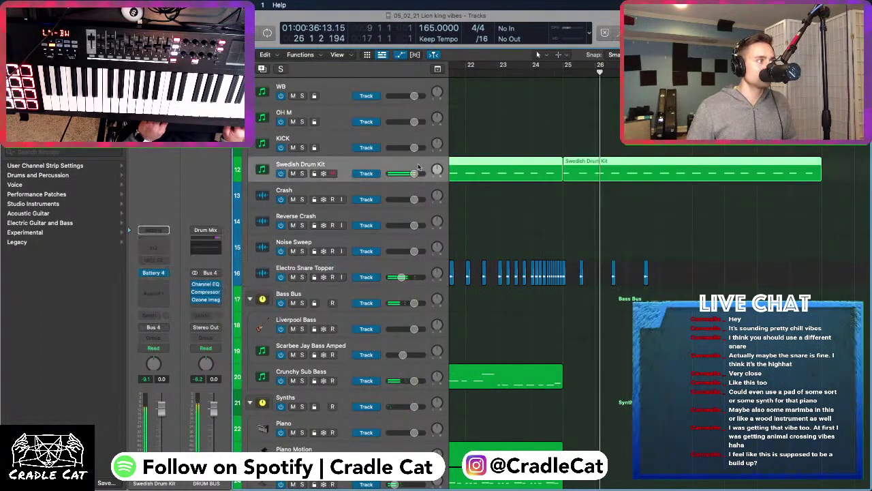
Compare the notes of the repeated Swedish Drum Kit region at bar 25 with those of the Verse 1 drum region
{"action": "left_click", "coordinate": [378, 168]}
{"action": "left_click", "coordinate": [587, 164]}
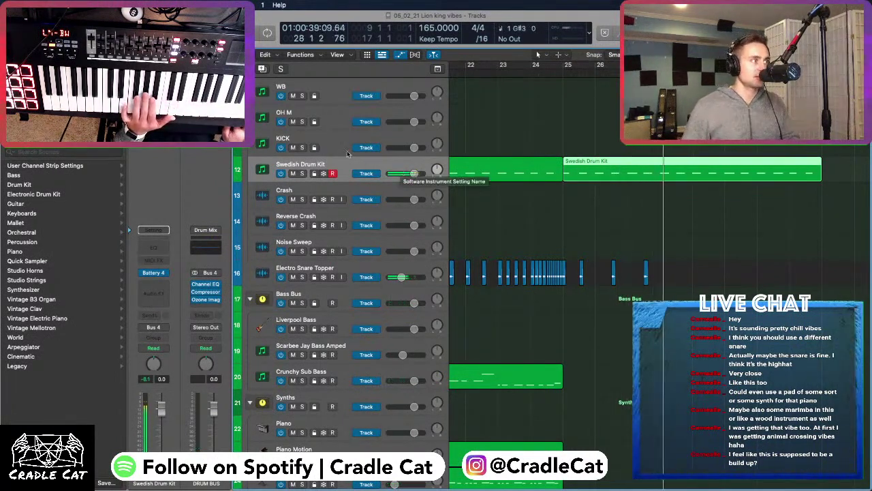
{"action": "key", "text": "p"}
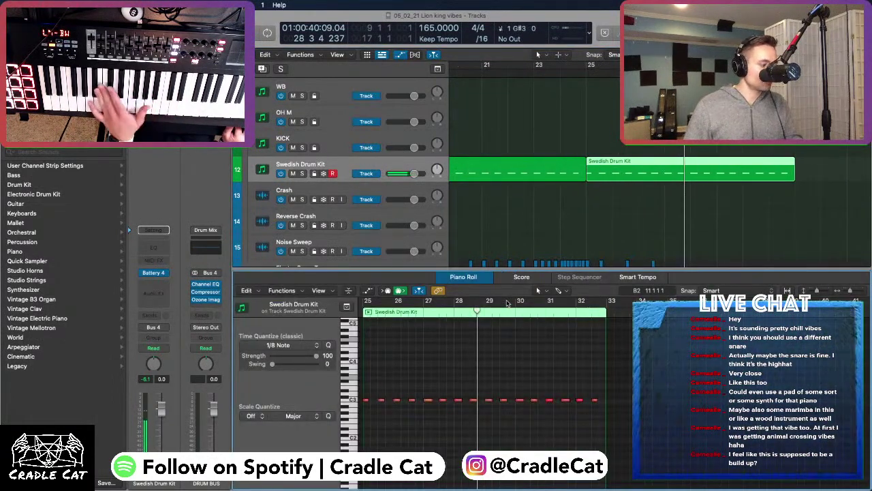
{"action": "scroll", "coordinate": [485, 259], "scroll_direction": "left", "scroll_amount": 10}
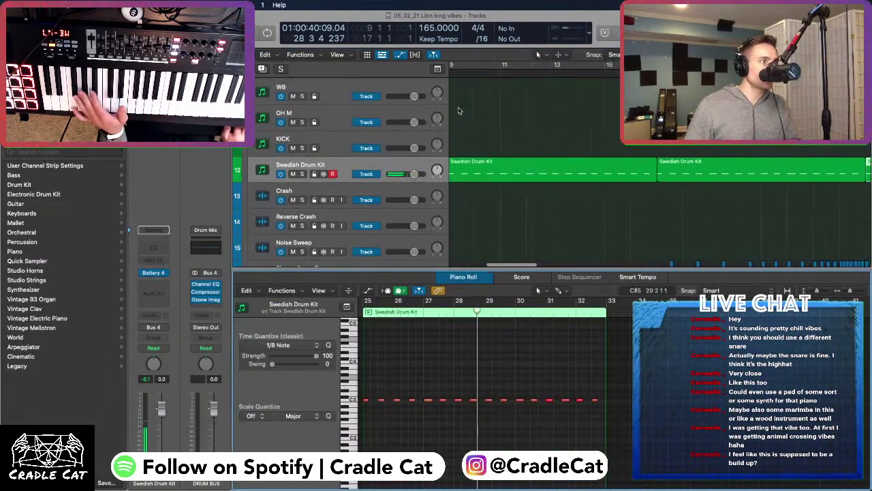
{"action": "left_click", "coordinate": [524, 170]}
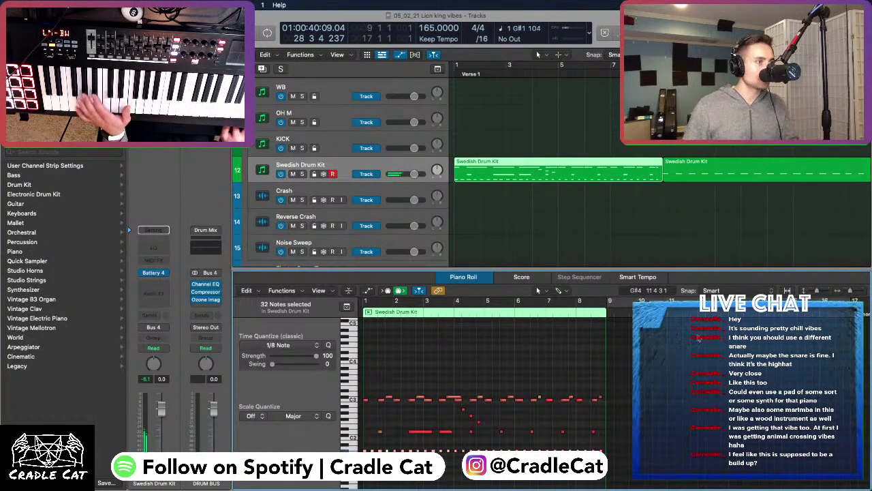
{"action": "key", "text": "e"}
{"action": "scroll", "coordinate": [679, 258], "scroll_direction": "right", "scroll_amount": 5}
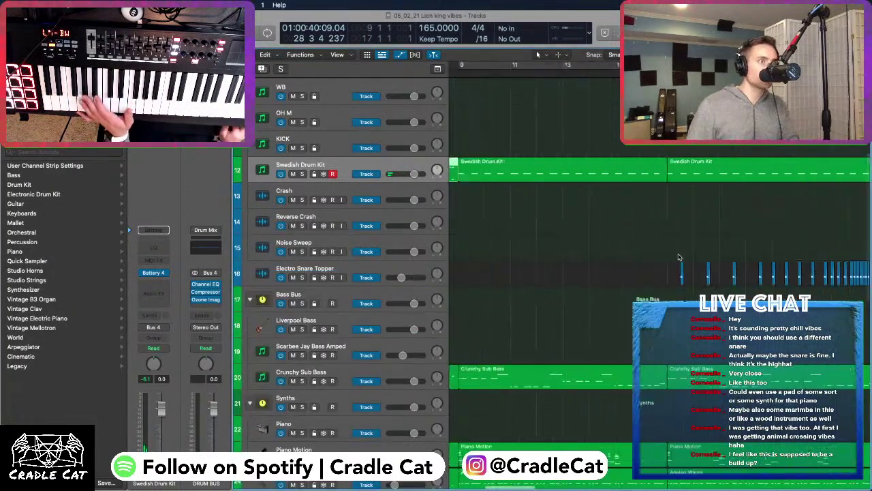
{"action": "scroll", "coordinate": [678, 258], "scroll_direction": "right", "scroll_amount": 5}
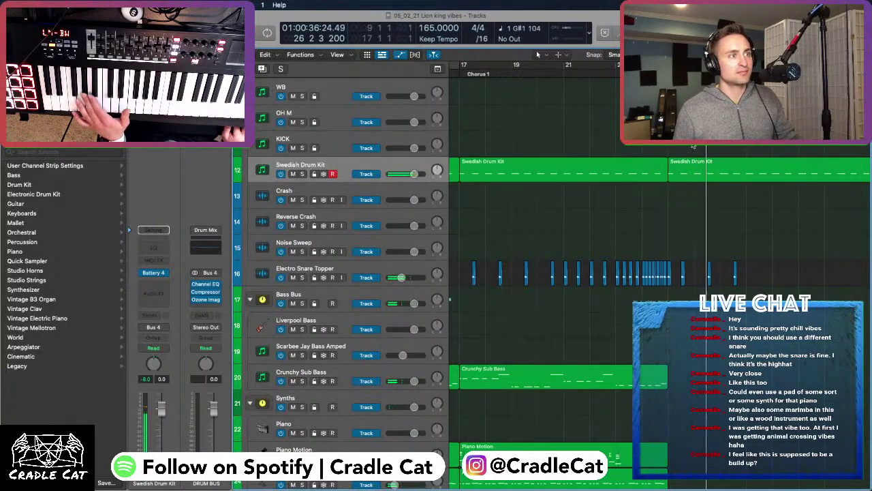
{"action": "scroll", "coordinate": [693, 145], "scroll_direction": "right", "scroll_amount": 3}
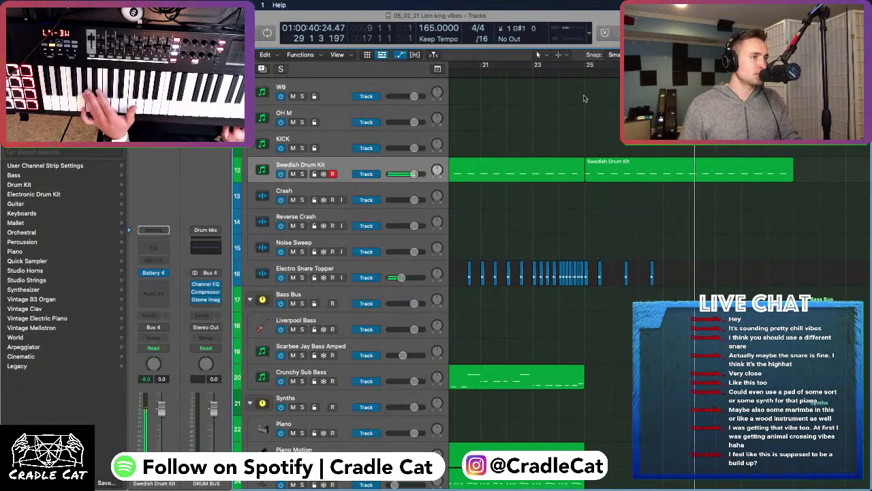
Replay the transition into bar 25 while trying out Swedish Drum Kit sounds on the MIDI keyboard
{"action": "left_click", "coordinate": [577, 76]}
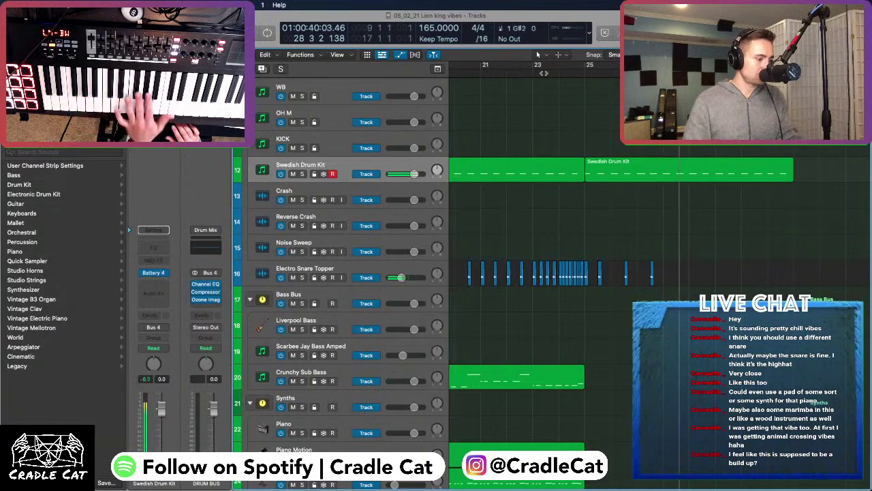
{"action": "left_click", "coordinate": [547, 73]}
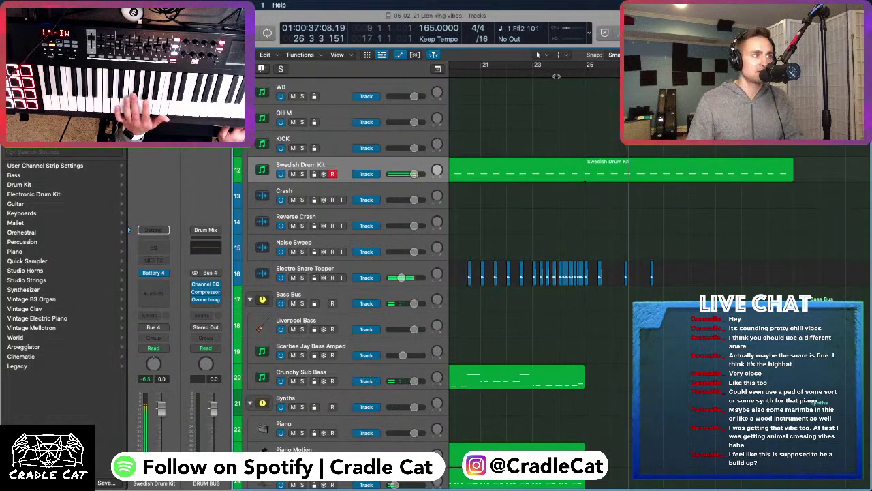
{"action": "left_click", "coordinate": [556, 73]}
Select the Crunchy Sub Bass track and try out bass notes over the transition into bar 25
{"action": "scroll", "coordinate": [556, 73], "scroll_direction": "down", "scroll_amount": 2}
{"action": "scroll", "coordinate": [562, 143], "scroll_direction": "down", "scroll_amount": 3}
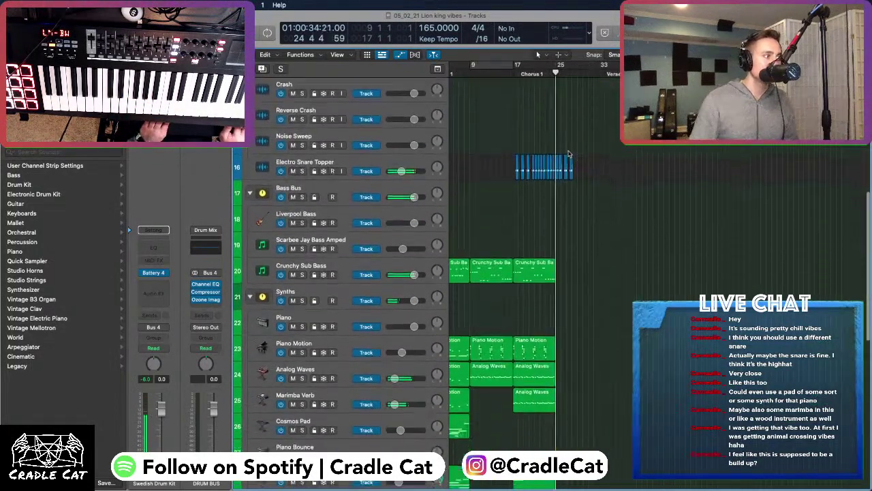
{"action": "key", "text": "super+Right"}
{"action": "left_click", "coordinate": [359, 262]}
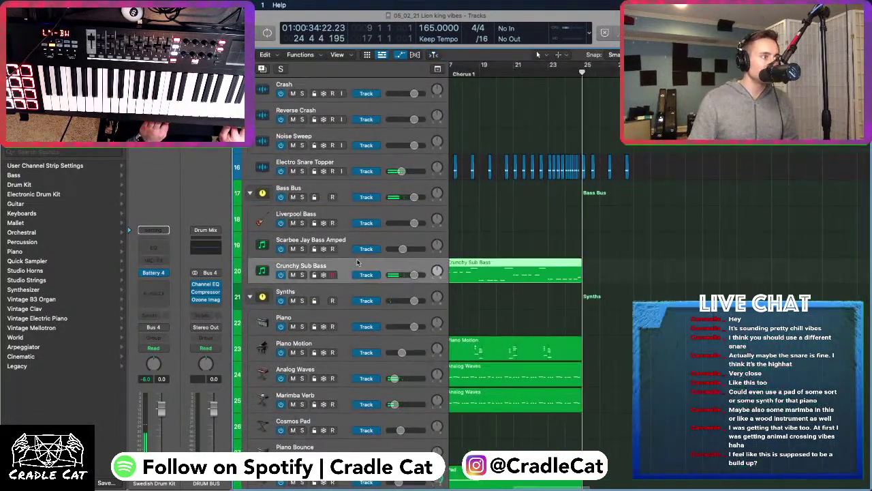
{"action": "left_click", "coordinate": [560, 72]}
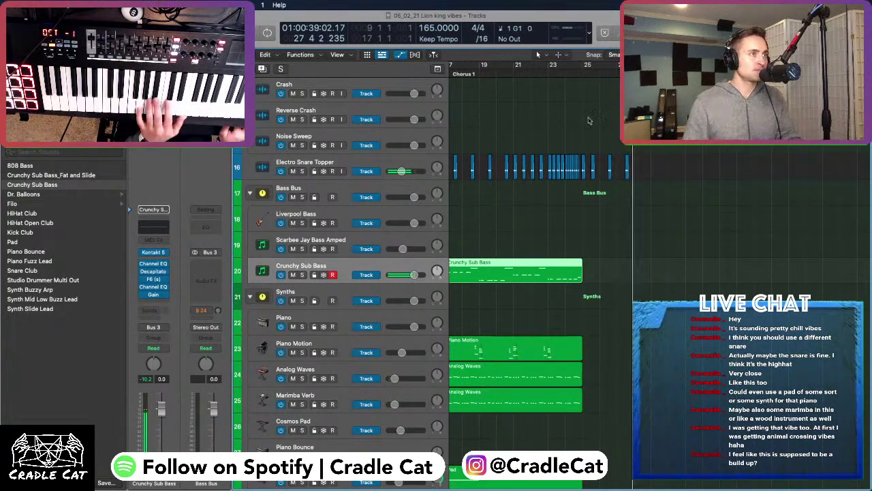
{"action": "key", "text": "comma"}
{"action": "key", "text": "comma"}
{"action": "key", "text": "comma"}
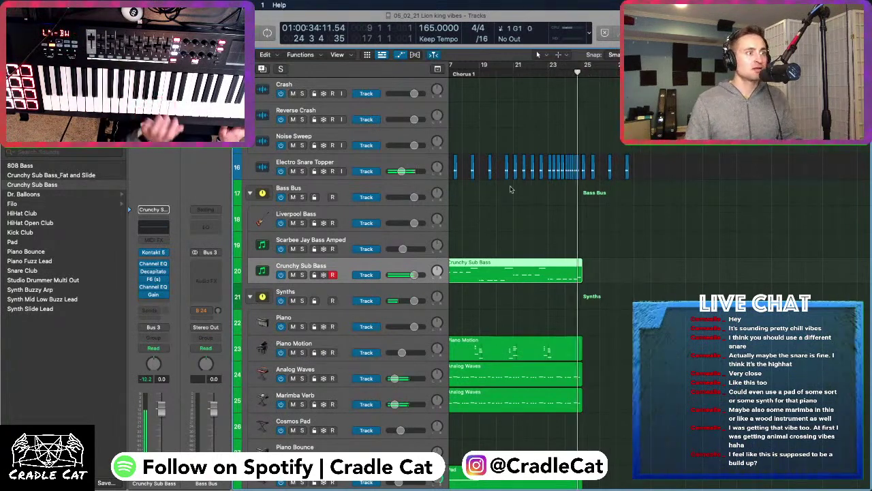
Copy the Chorus 1 Crunchy Sub Bass region to bar 25 and open the copy's notes in the Piano Roll
{"action": "left_click", "coordinate": [530, 234]}
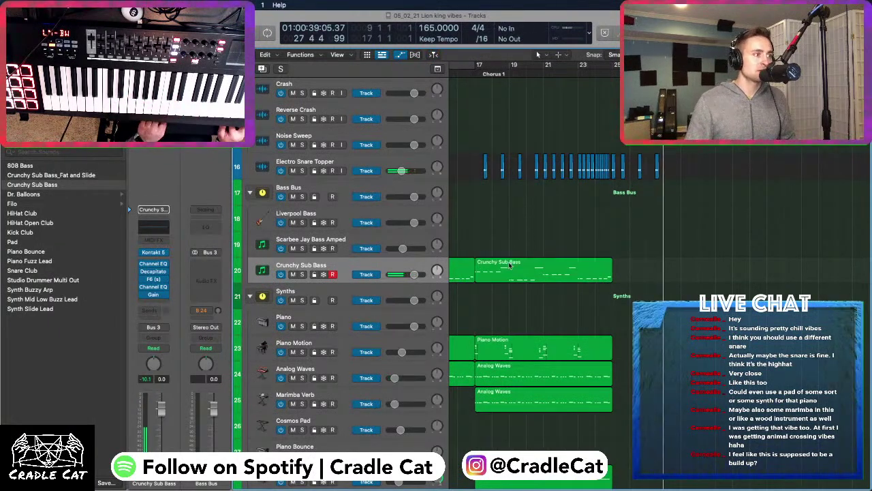
{"action": "left_click_drag", "start_coordinate": [509, 266], "coordinate": [644, 265]}
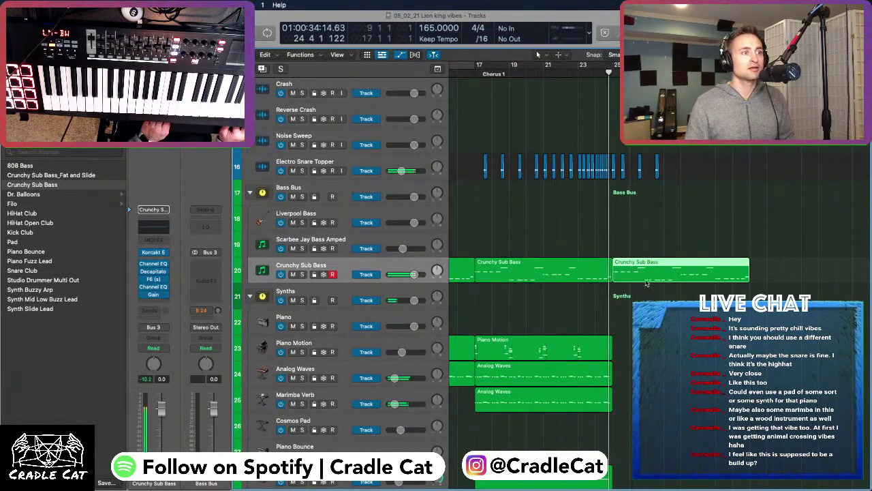
{"action": "key", "text": "e"}
{"action": "key", "text": "e"}
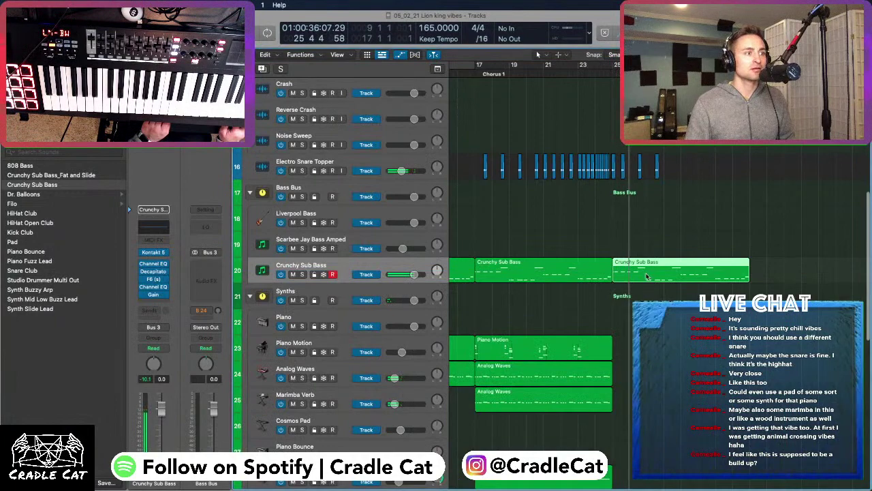
{"action": "key", "text": "e"}
{"action": "key", "text": "p"}
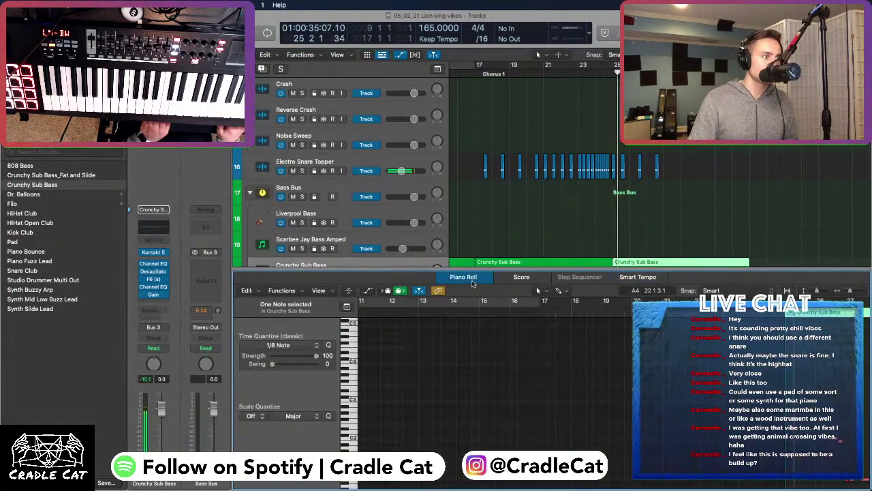
{"action": "key", "text": "comma"}
{"action": "key", "text": "comma"}
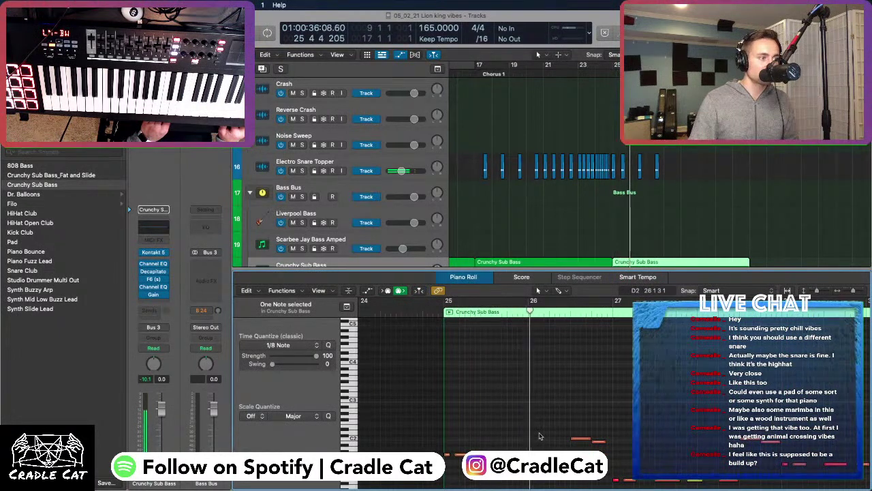
Delete two bass notes early in bar 26 and the note on beat 3 of bar 25, replaying the passage between edits
{"action": "left_click_drag", "start_coordinate": [542, 443], "coordinate": [556, 451]}
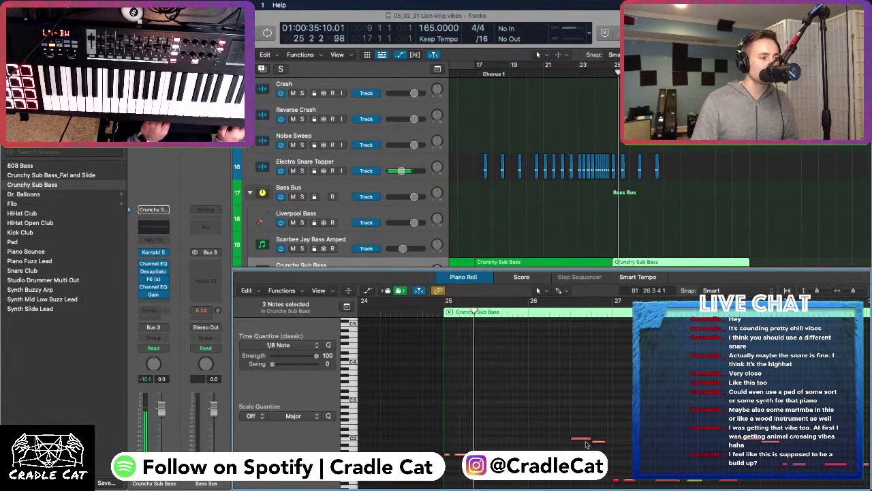
{"action": "scroll", "coordinate": [579, 429], "scroll_direction": "down", "scroll_amount": 5}
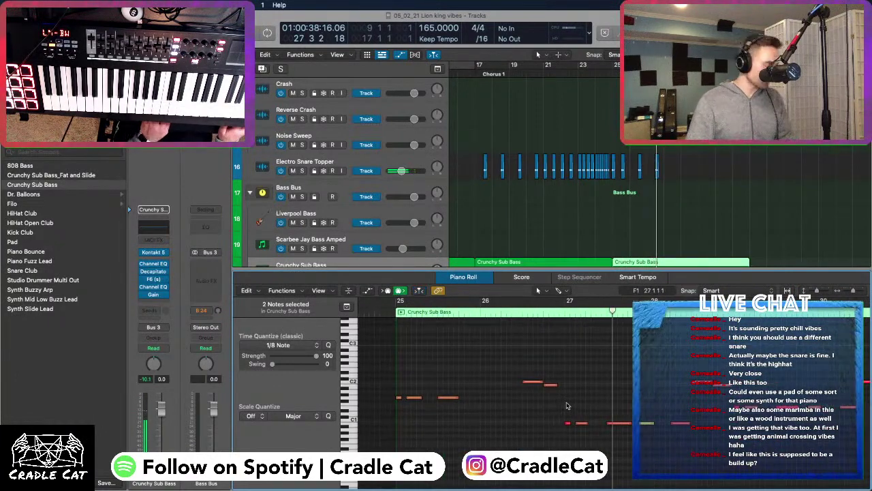
{"action": "key", "text": "comma"}
{"action": "key", "text": "comma"}
{"action": "key", "text": "comma"}
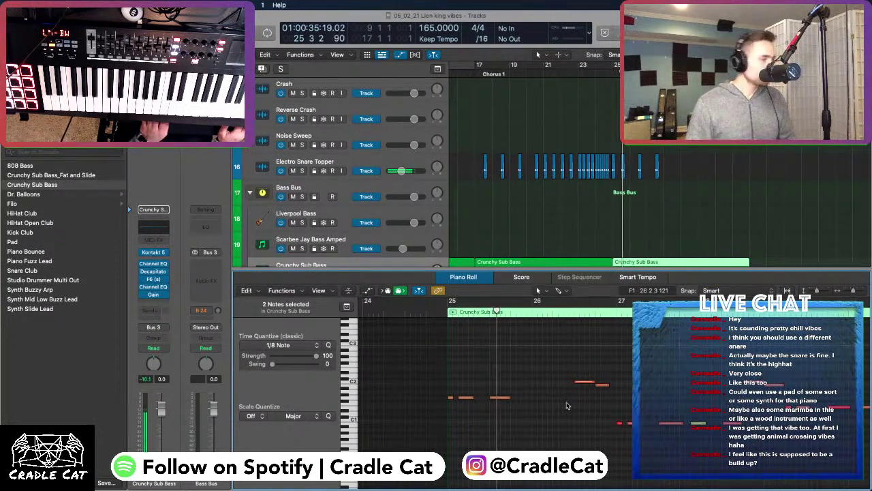
{"action": "key", "text": "comma"}
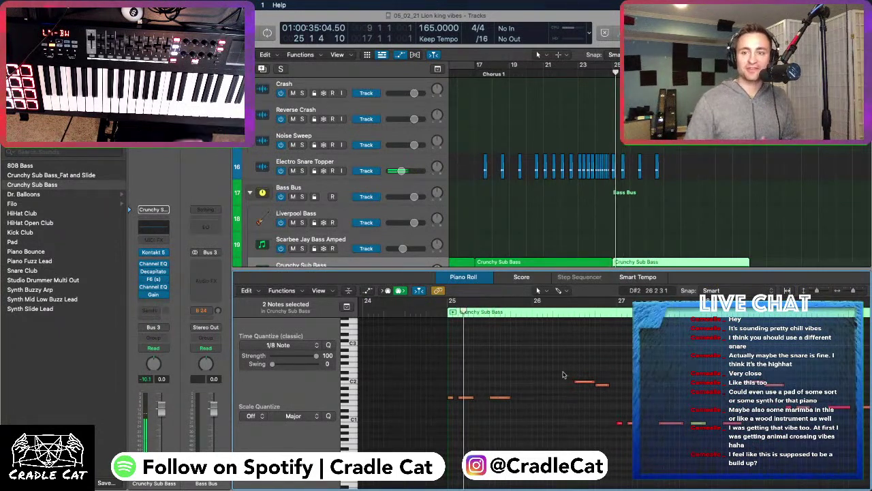
{"action": "key", "text": "comma"}
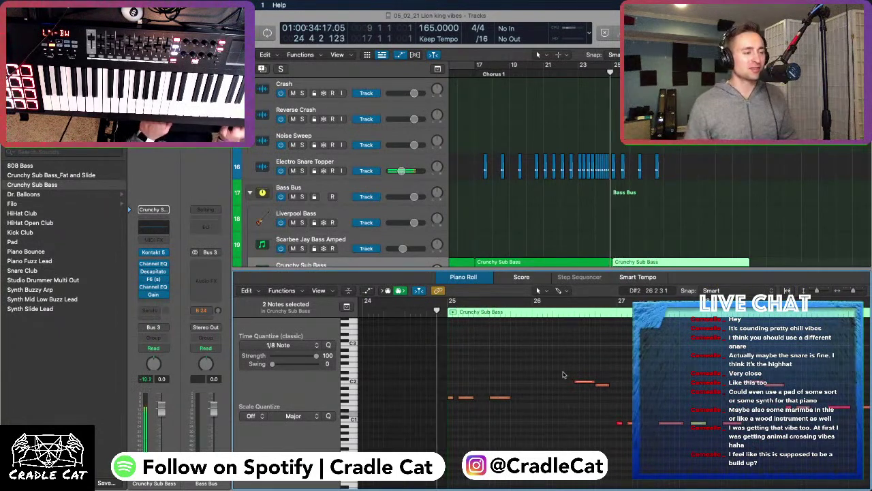
{"action": "key", "text": "comma"}
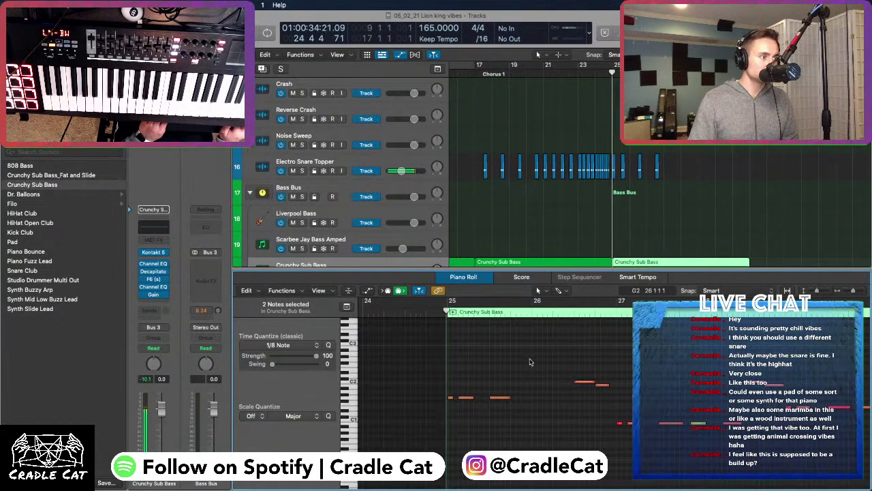
{"action": "left_click", "coordinate": [500, 396]}
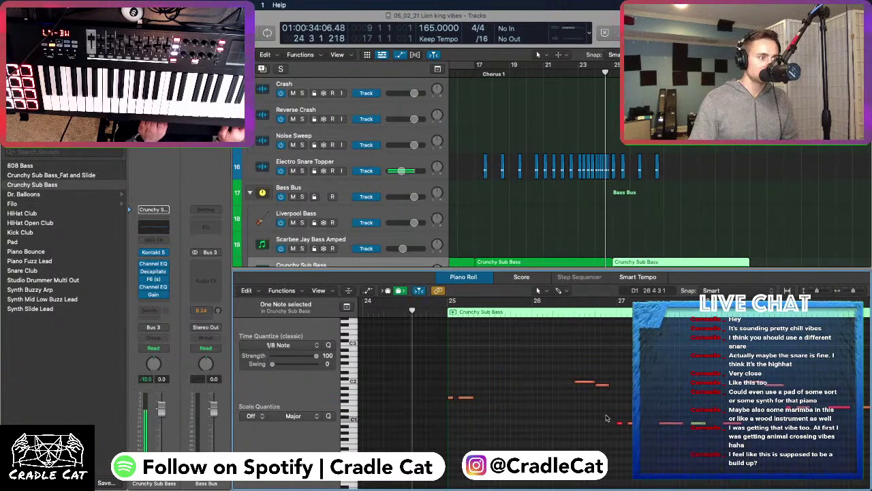
Delete three repeated bass notes across bars 27 and 28 and two more in the second half of bar 31
{"action": "scroll", "coordinate": [607, 418], "scroll_direction": "right", "scroll_amount": 2}
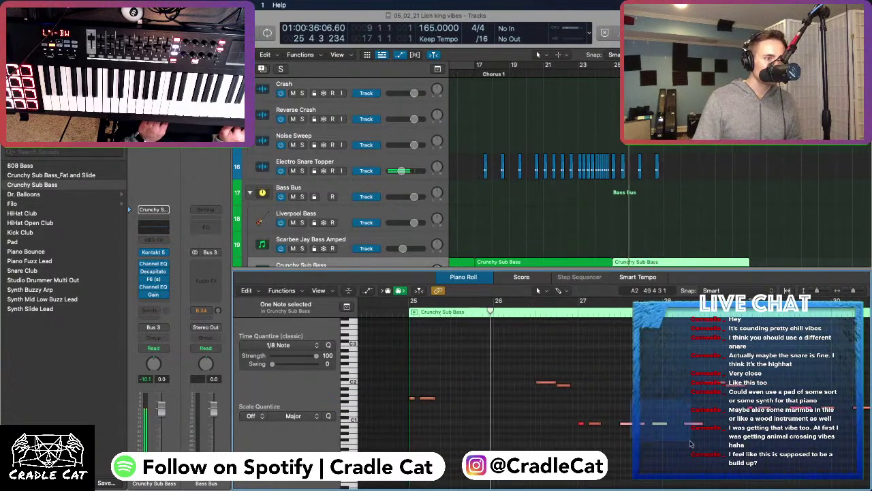
{"action": "left_click_drag", "start_coordinate": [547, 383], "coordinate": [649, 429]}
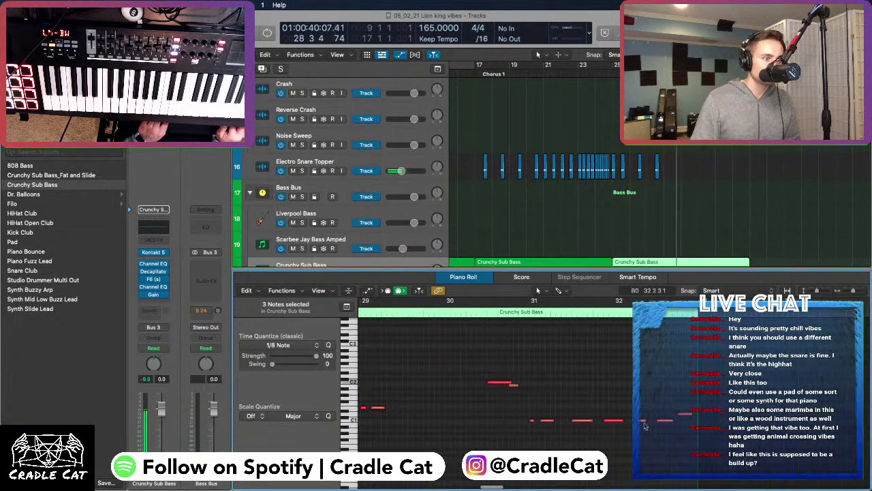
{"action": "scroll", "coordinate": [611, 398], "scroll_direction": "down", "scroll_amount": 1}
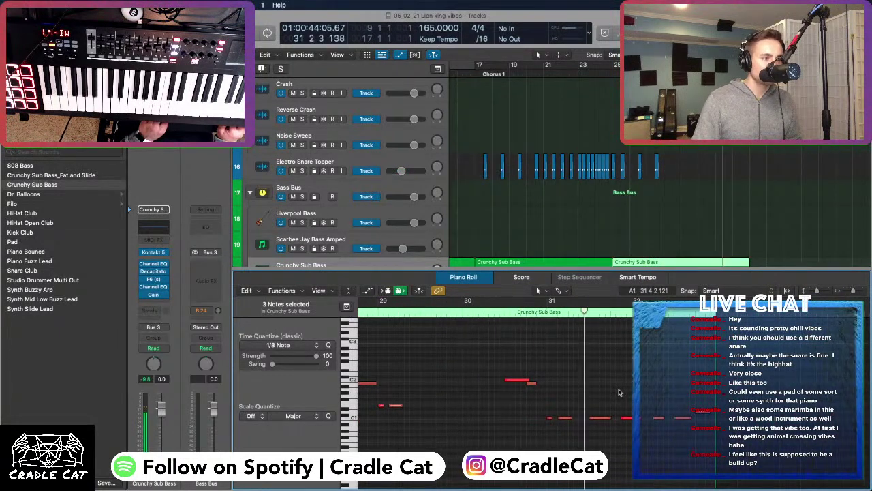
{"action": "left_click_drag", "start_coordinate": [606, 393], "coordinate": [641, 432]}
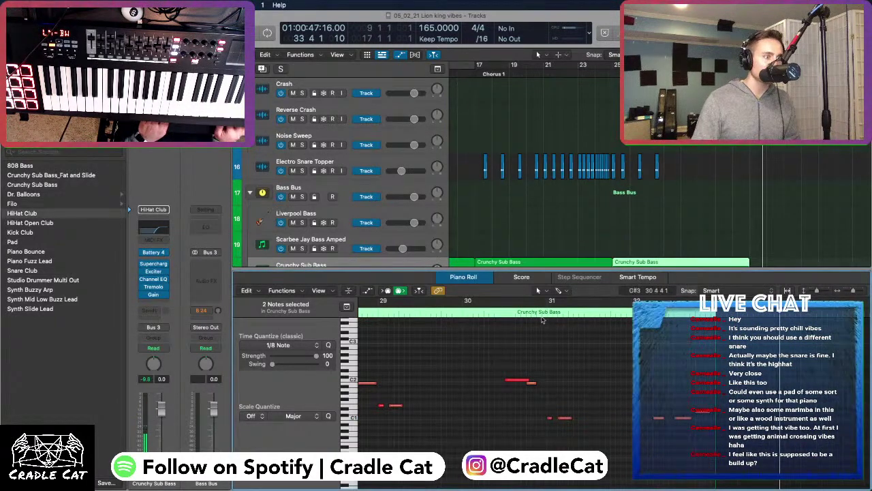
Close the Piano Roll and play the transition into the thinned-out Crunchy Sub Bass part at bar 25
{"action": "key", "text": "p"}
{"action": "key", "text": "super+Right"}
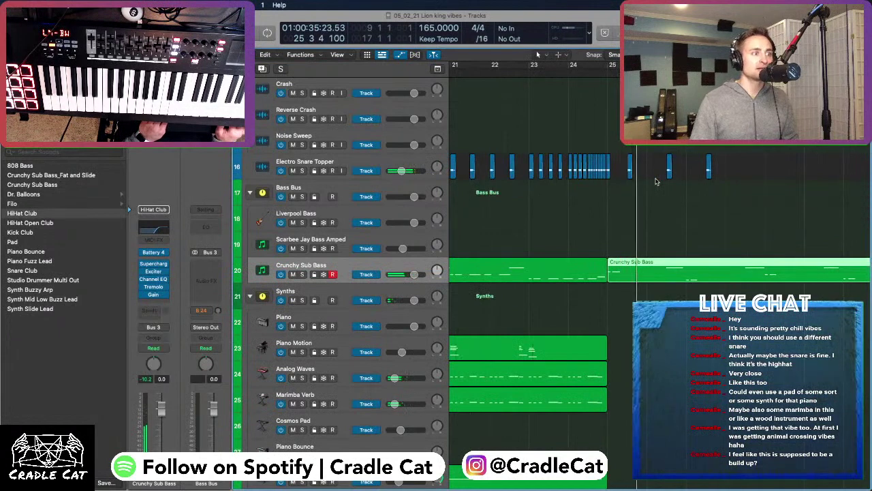
{"action": "key", "text": "comma"}
{"action": "key", "text": "comma"}
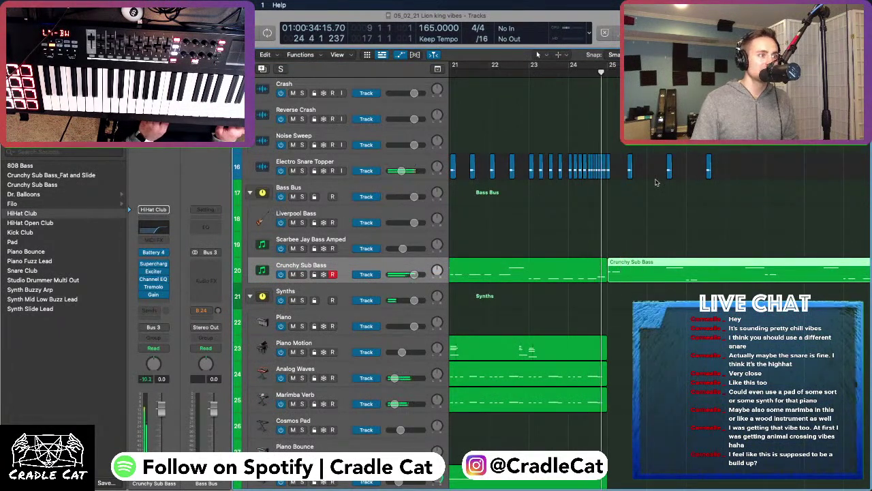
Copy the three Electro Snare Topper hits of bars 25 to 27 into bars 28 to 30, starting at 28 3 1 1, and play them back
{"action": "key", "text": "super+d"}
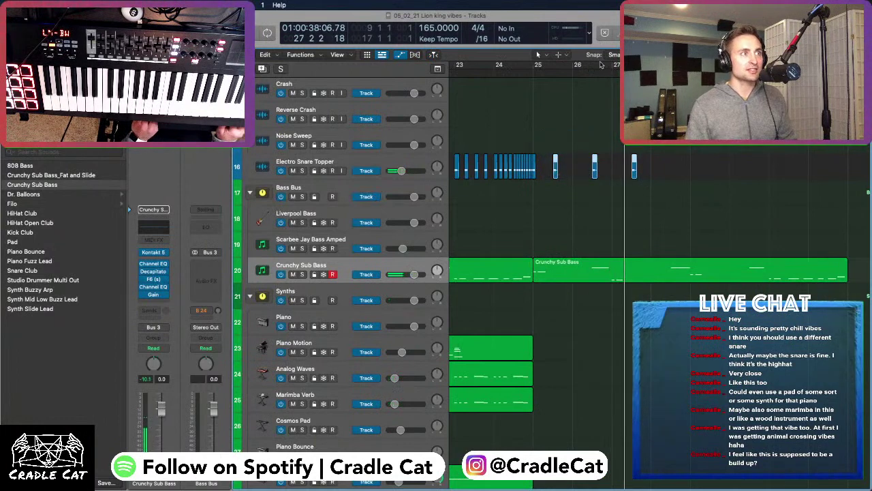
{"action": "left_click", "coordinate": [611, 55]}
{"action": "left_click", "coordinate": [576, 164]}
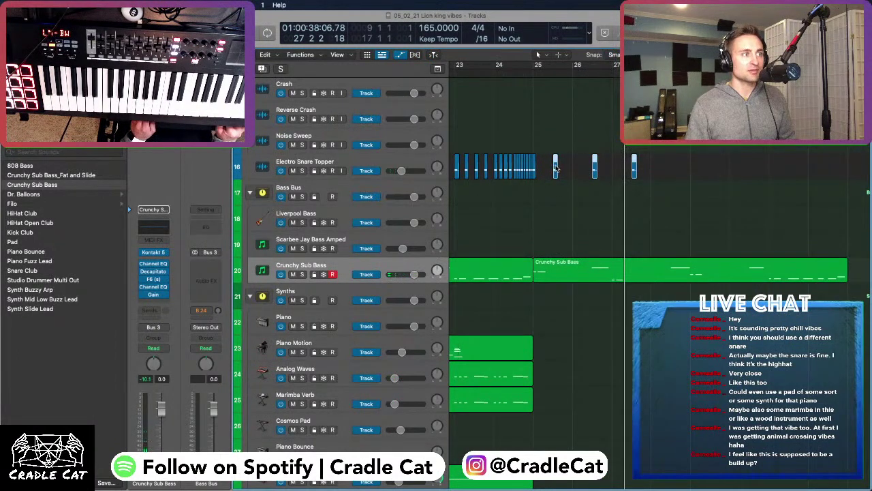
{"action": "left_click_drag", "start_coordinate": [556, 167], "coordinate": [672, 171]}
{"action": "left_click", "coordinate": [455, 169]}
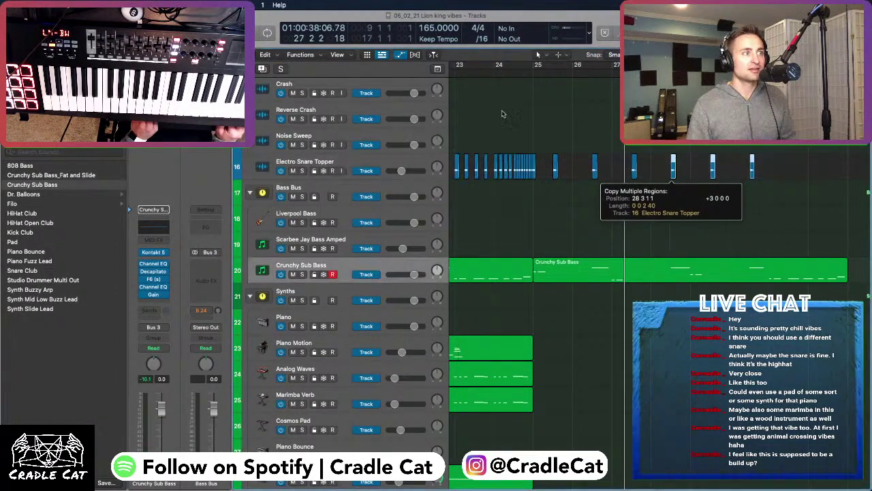
{"action": "key", "text": "space"}
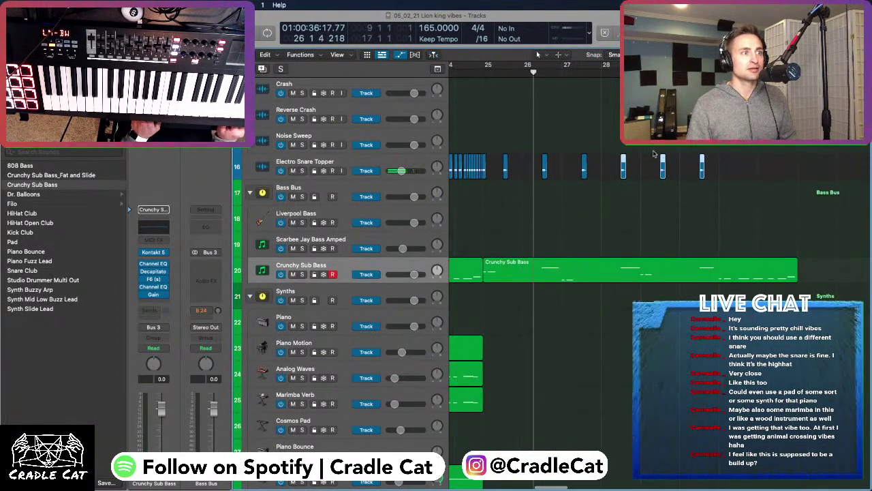
Copy the last three Electro Snare Topper hits to 31 3 1 1 without automation, and erase the copy in bar 33 along with its automation
{"action": "left_click_drag", "start_coordinate": [622, 168], "coordinate": [741, 170]}
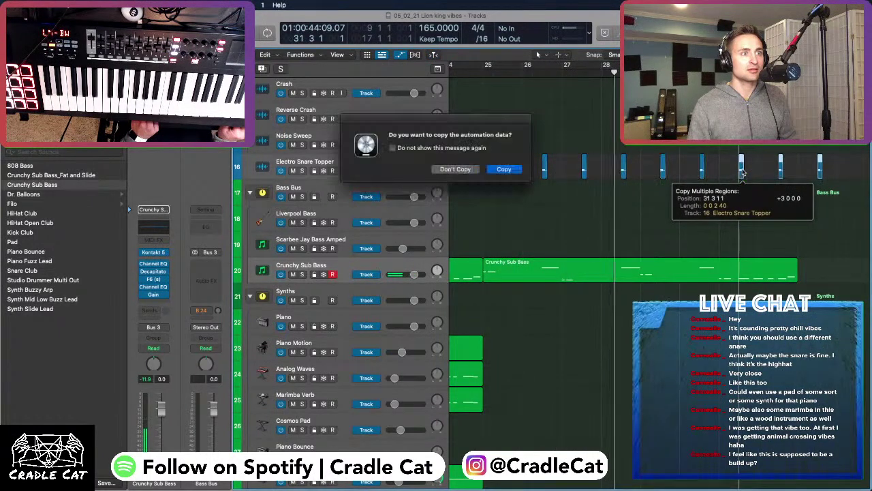
{"action": "left_click", "coordinate": [455, 169]}
{"action": "key", "text": "BackSpace"}
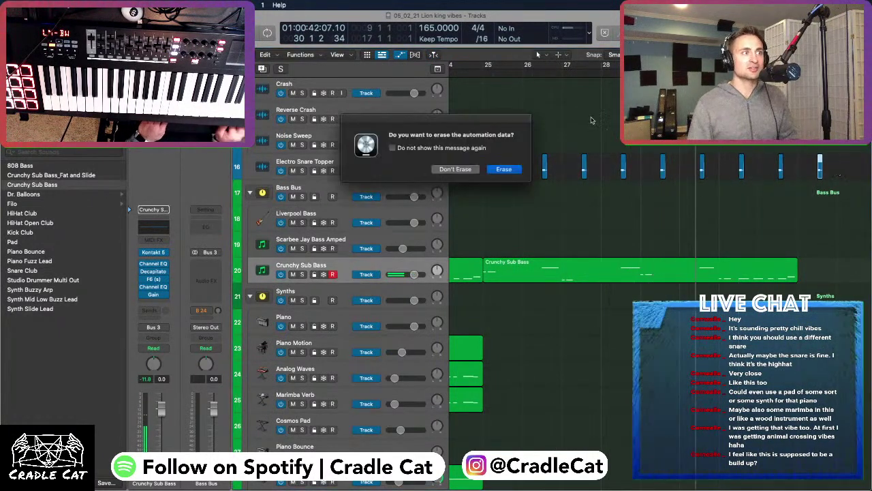
{"action": "left_click", "coordinate": [504, 171]}
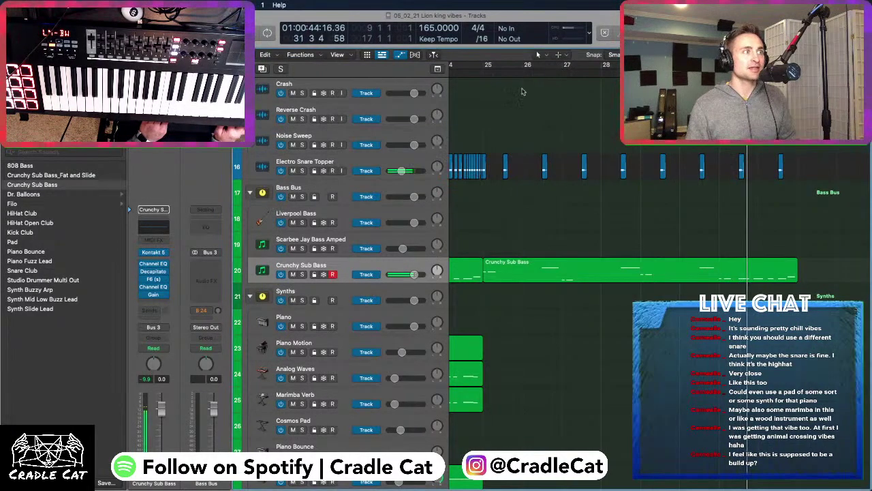
Cycle playback over bars 25 to 33 and raise the Marimba Verb track's volume to -13.0 dB
{"action": "left_click", "coordinate": [483, 67]}
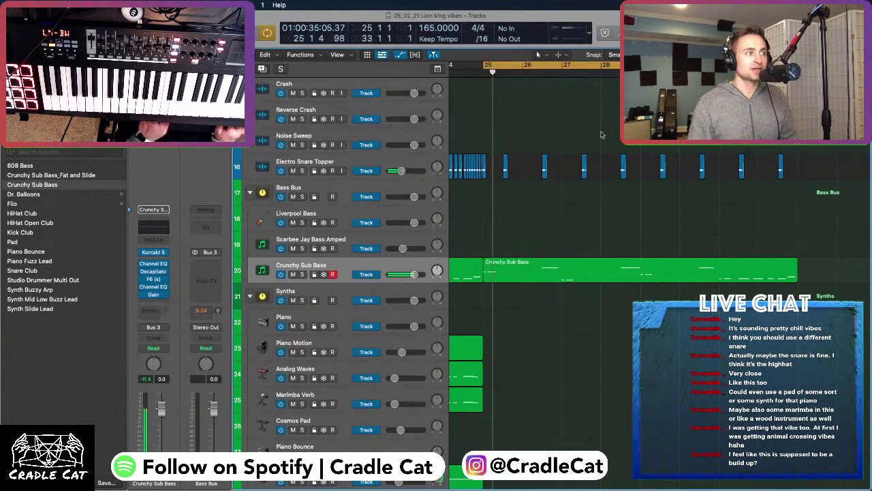
{"action": "scroll", "coordinate": [515, 229], "scroll_direction": "down", "scroll_amount": 10}
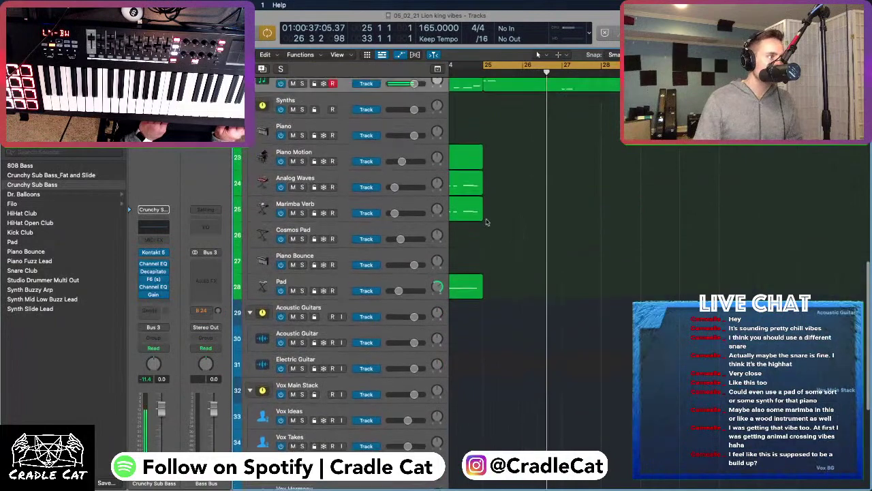
{"action": "scroll", "coordinate": [436, 211], "scroll_direction": "up", "scroll_amount": 5}
{"action": "scroll", "coordinate": [418, 208], "scroll_direction": "left", "scroll_amount": 3}
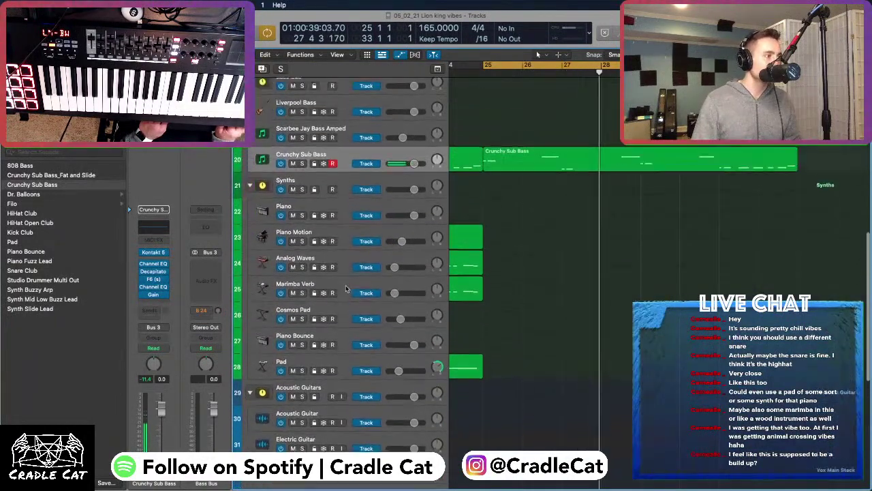
{"action": "scroll", "coordinate": [345, 288], "scroll_direction": "down", "scroll_amount": 5}
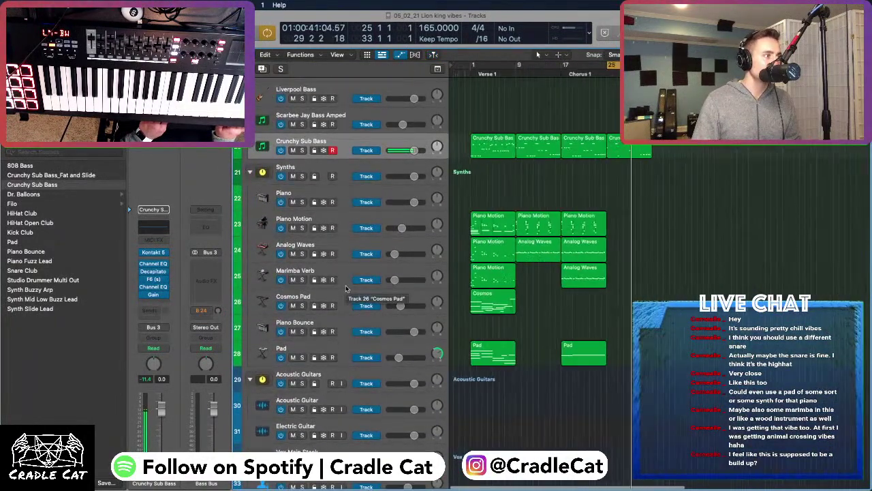
{"action": "scroll", "coordinate": [680, 228], "scroll_direction": "up", "scroll_amount": 5}
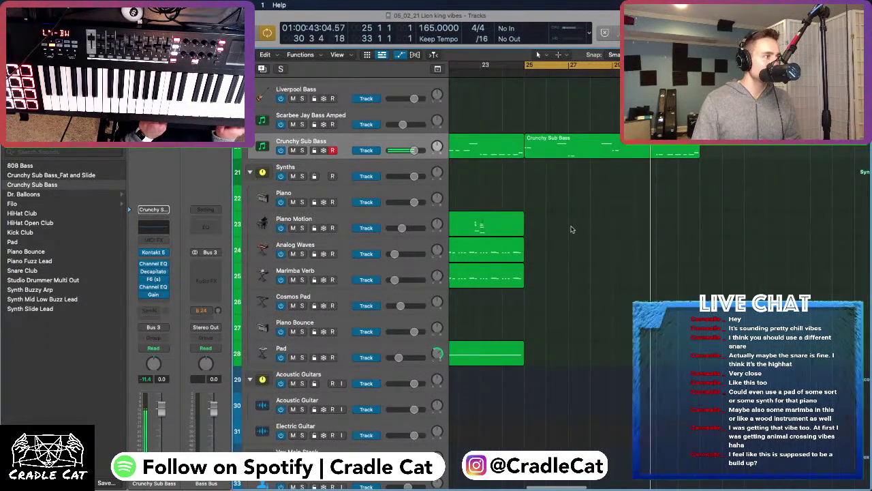
{"action": "scroll", "coordinate": [571, 228], "scroll_direction": "up", "scroll_amount": 6}
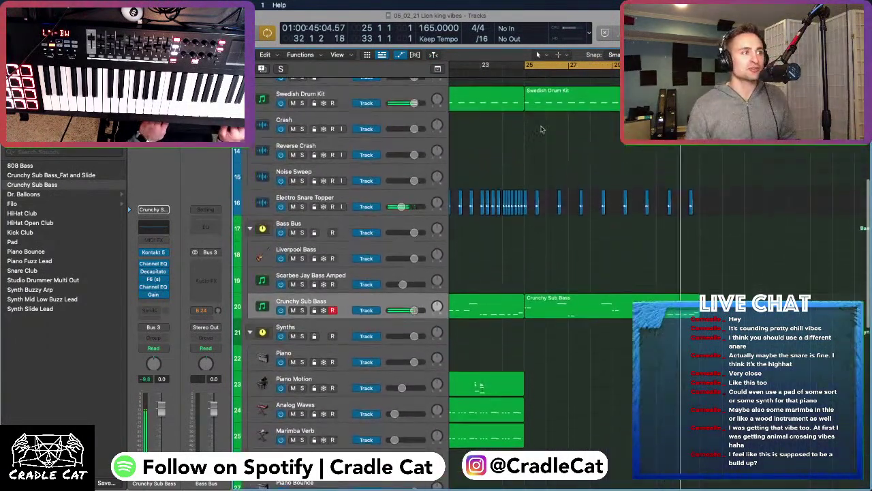
{"action": "scroll", "coordinate": [412, 240], "scroll_direction": "down", "scroll_amount": 5}
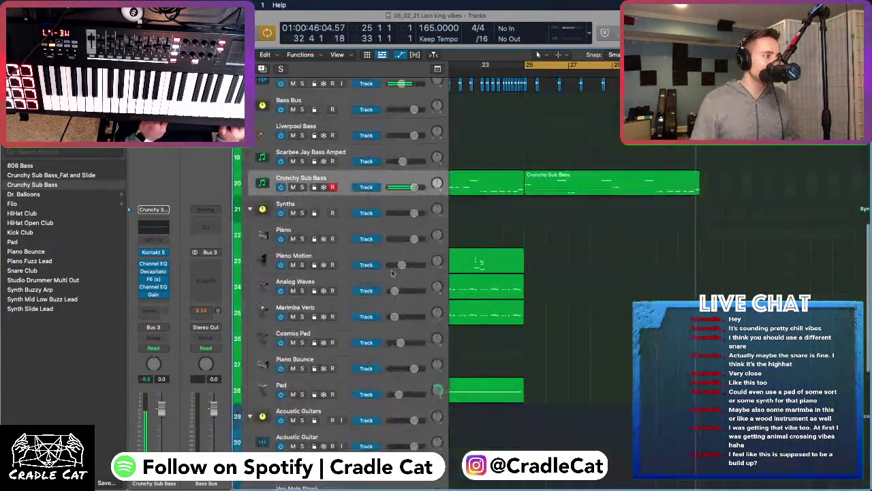
{"action": "left_click", "coordinate": [352, 306]}
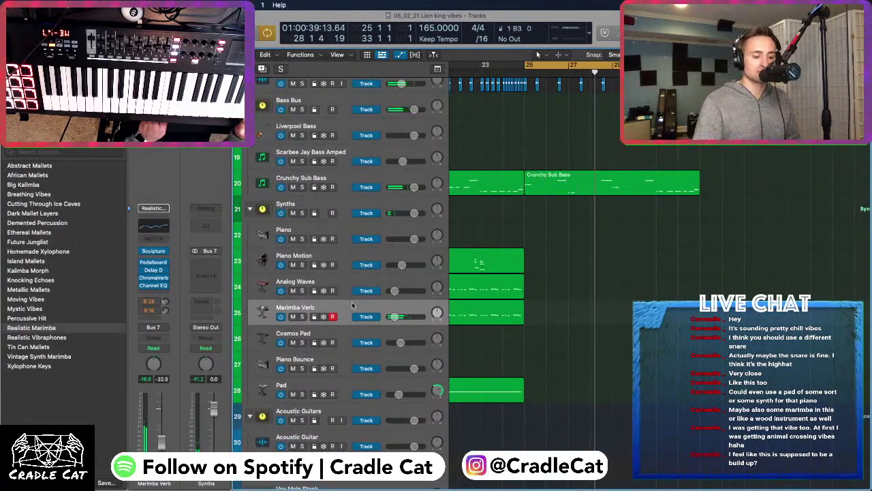
{"action": "left_click_drag", "start_coordinate": [393, 316], "coordinate": [400, 316]}
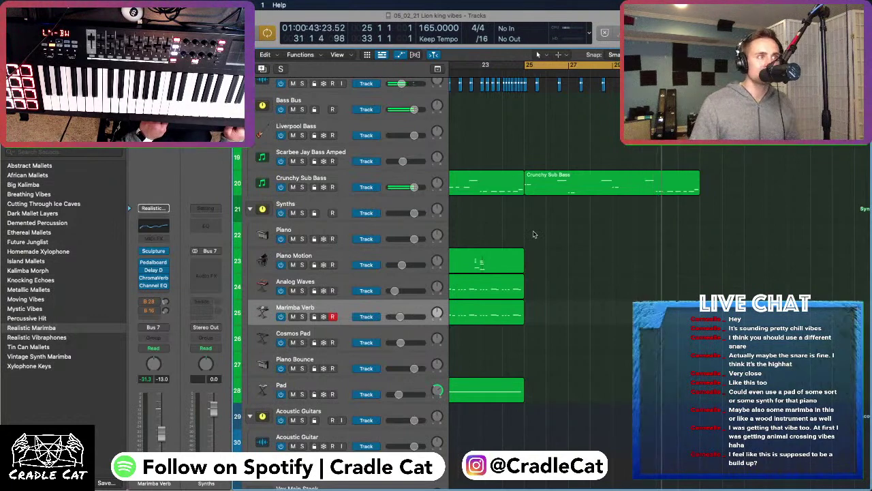
Switch off cycle playback and listen from just before Chorus 1, and again from bar 1
{"action": "scroll", "coordinate": [526, 212], "scroll_direction": "left", "scroll_amount": 5}
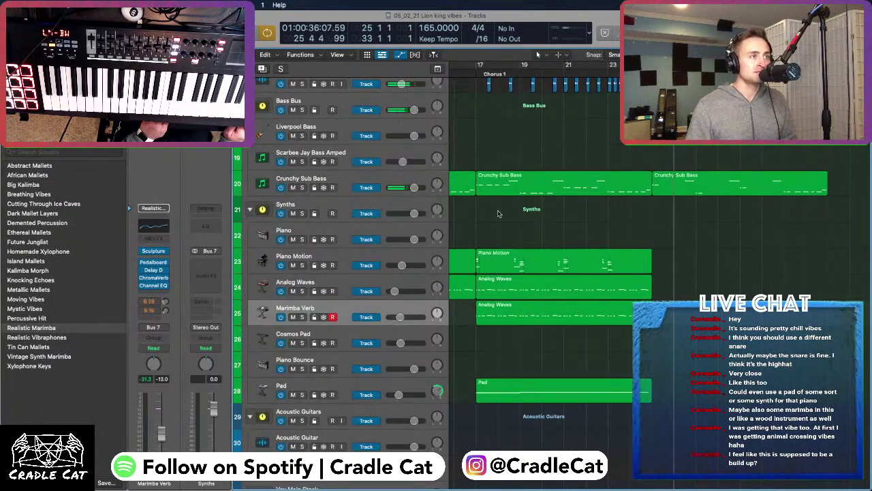
{"action": "scroll", "coordinate": [498, 213], "scroll_direction": "left", "scroll_amount": 4}
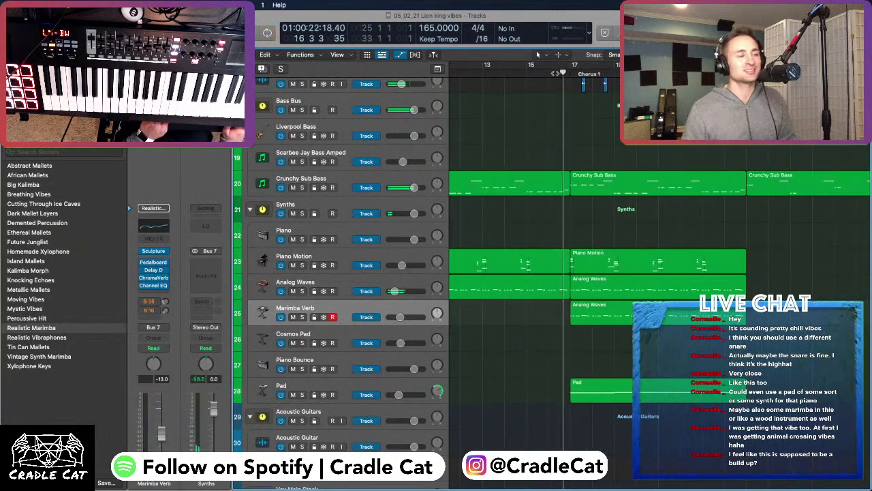
{"action": "scroll", "coordinate": [525, 259], "scroll_direction": "up", "scroll_amount": 5}
{"action": "scroll", "coordinate": [541, 120], "scroll_direction": "down", "scroll_amount": 6}
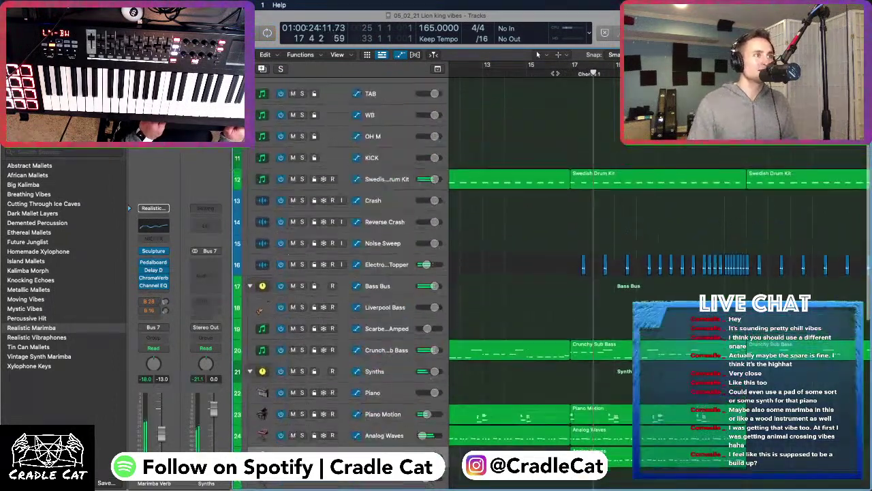
{"action": "scroll", "coordinate": [540, 120], "scroll_direction": "down", "scroll_amount": 5}
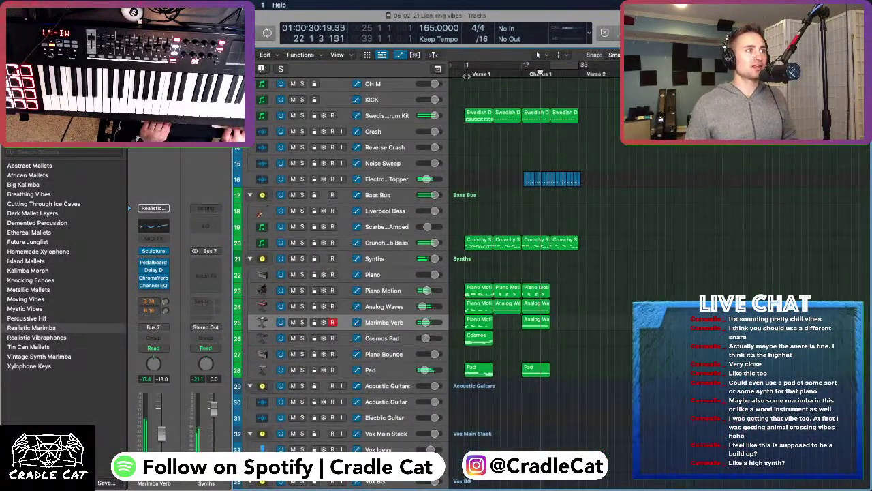
{"action": "key", "text": "Return"}
{"action": "key", "text": "super+Right"}
{"action": "key", "text": "super+Right"}
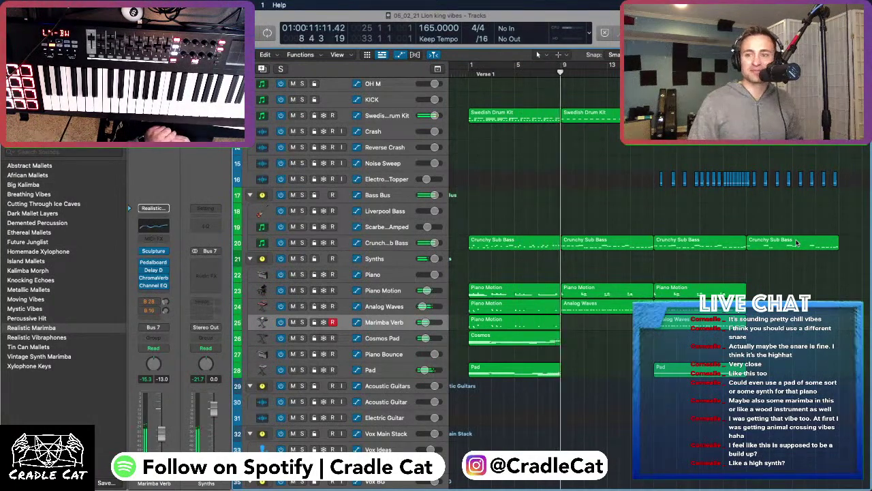
Move all regions from bar 9 onward eight bars later, starting at 17 1 1 1, together with their track automation
{"action": "scroll", "coordinate": [641, 155], "scroll_direction": "up", "scroll_amount": 5}
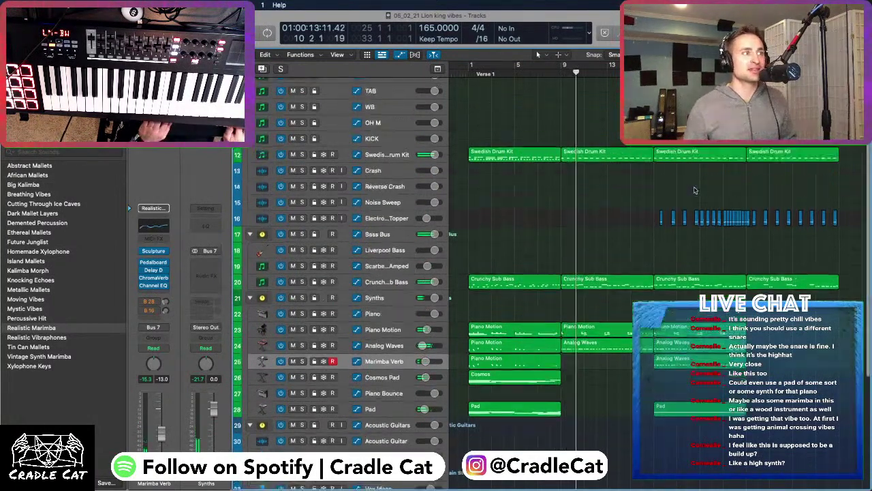
{"action": "scroll", "coordinate": [641, 156], "scroll_direction": "down", "scroll_amount": 5}
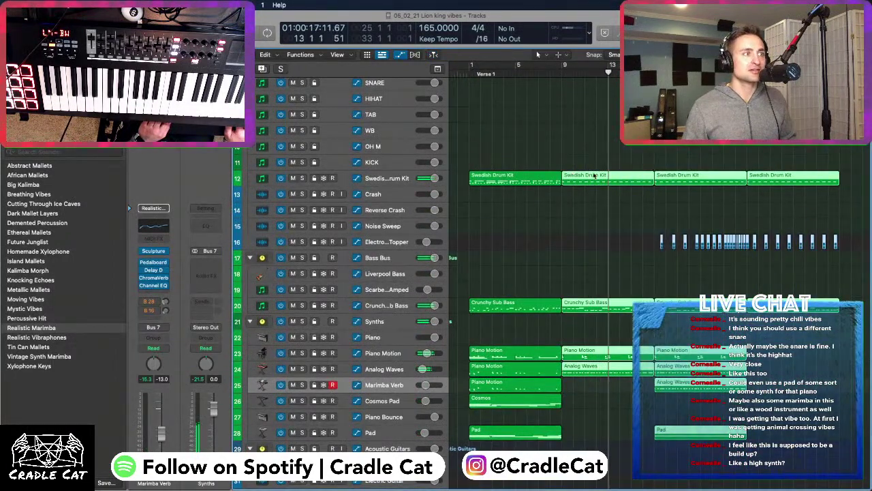
{"action": "left_click_drag", "start_coordinate": [575, 178], "coordinate": [669, 182]}
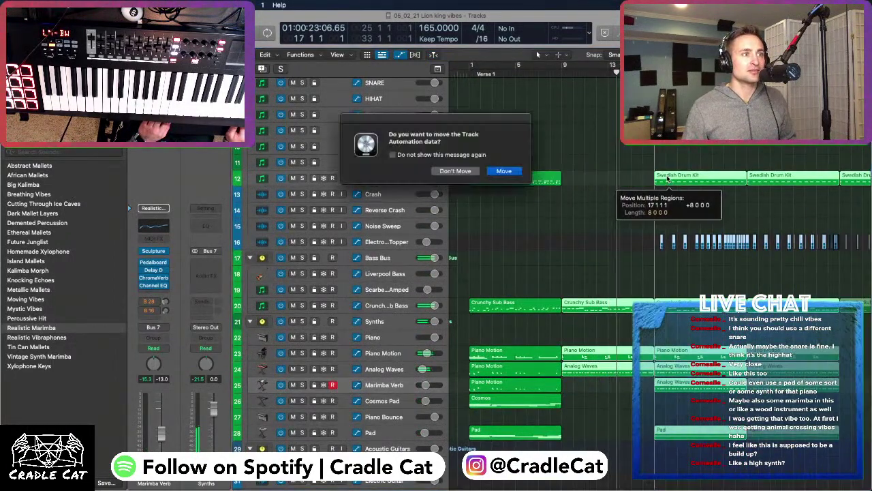
{"action": "left_click", "coordinate": [503, 171]}
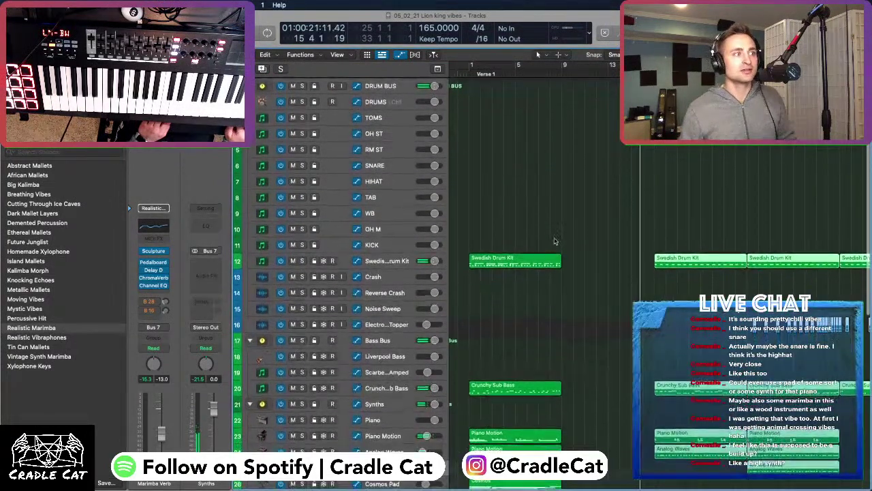
Repeat all regions of bars 1 to 8 into bars 9 to 16 and play the song from the start
{"action": "scroll", "coordinate": [548, 442], "scroll_direction": "up", "scroll_amount": 1}
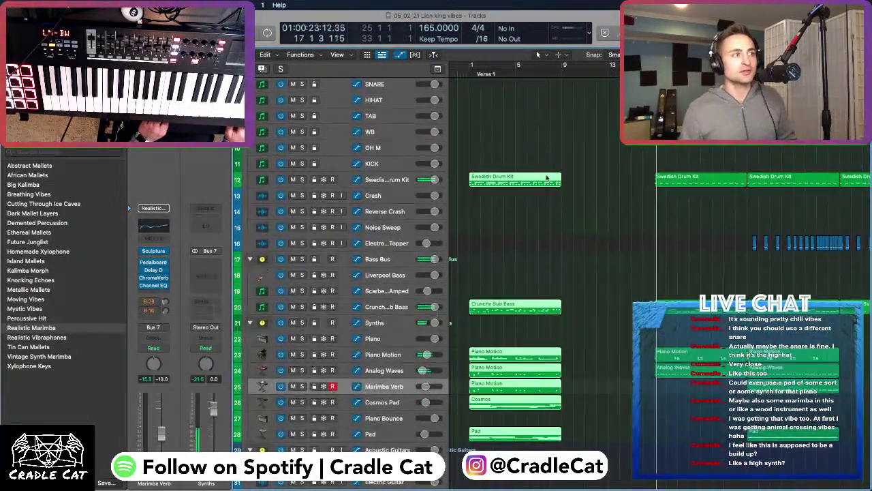
{"action": "key", "text": "super+r"}
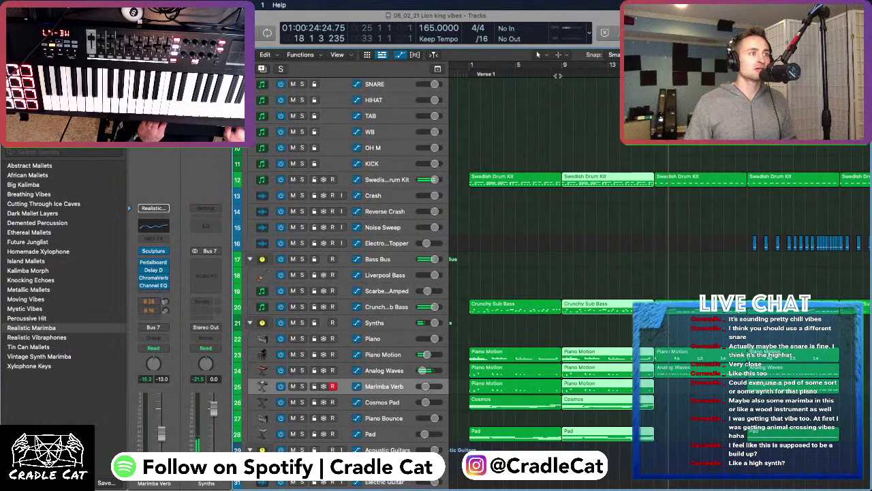
{"action": "left_click", "coordinate": [479, 80]}
Delete the Pad region in the first eight bars of Verse 1 during playback
{"action": "scroll", "coordinate": [543, 191], "scroll_direction": "down", "scroll_amount": 3}
{"action": "left_click", "coordinate": [543, 191]}
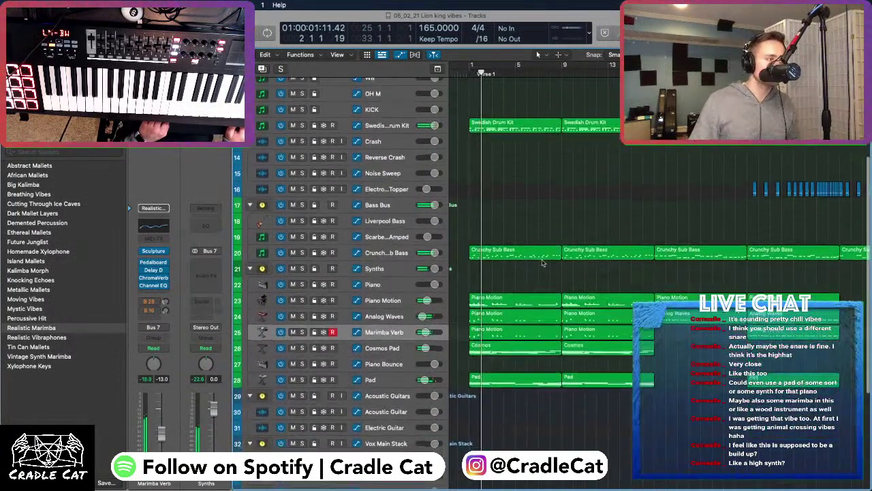
{"action": "scroll", "coordinate": [543, 263], "scroll_direction": "down", "scroll_amount": 1}
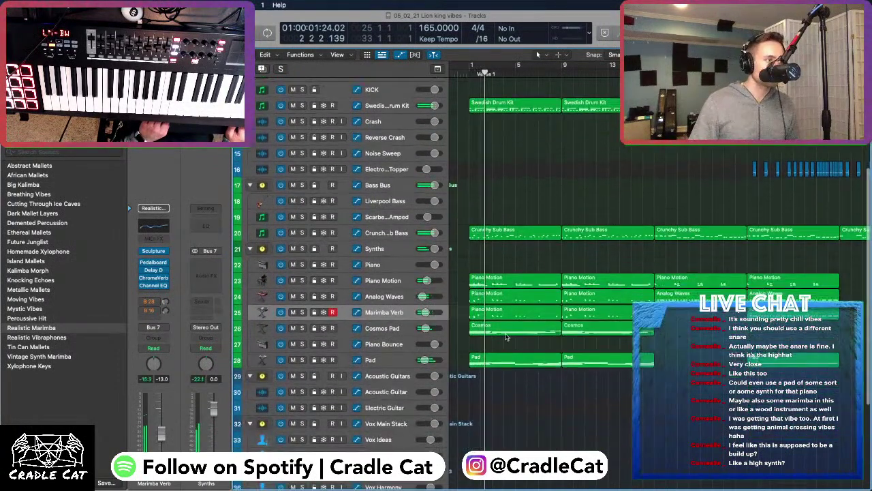
{"action": "left_click", "coordinate": [473, 349]}
{"action": "key", "text": "Delete"}
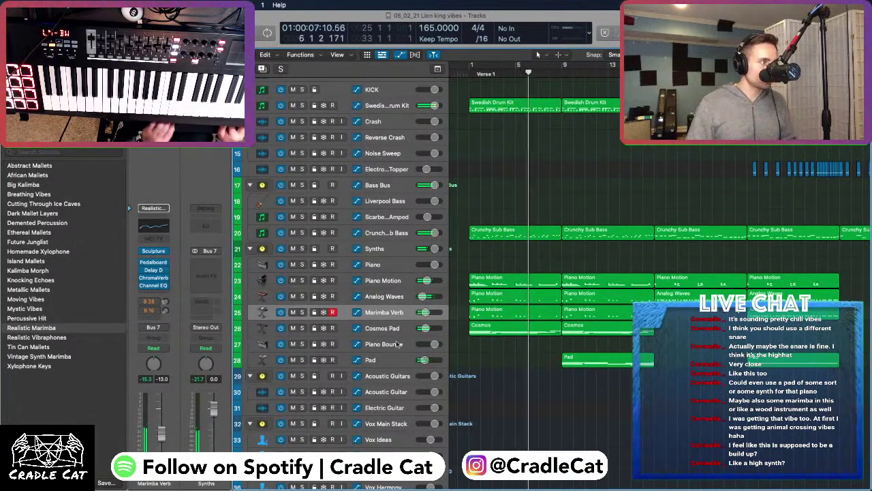
Set the Cosmos Pad track's volume to -20.5 dB and delete the Marimba Verb region in bars 1 to 8
{"action": "left_click_drag", "start_coordinate": [423, 328], "coordinate": [425, 328]}
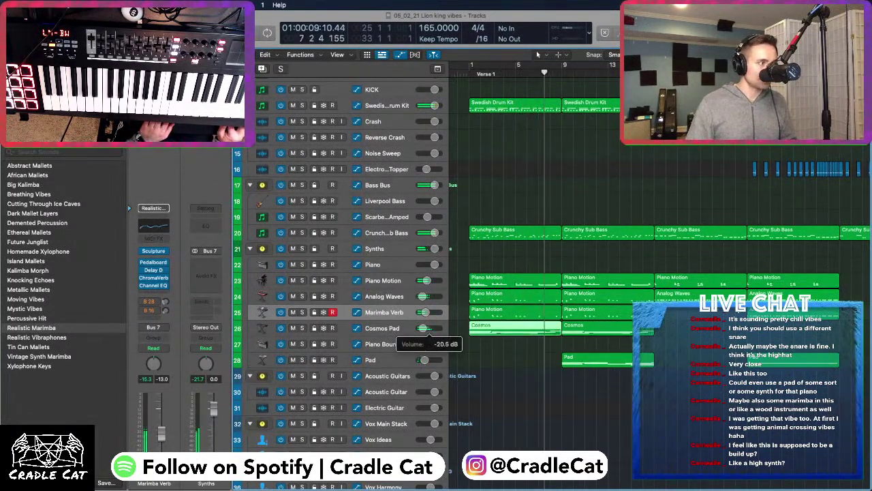
{"action": "left_click", "coordinate": [529, 313]}
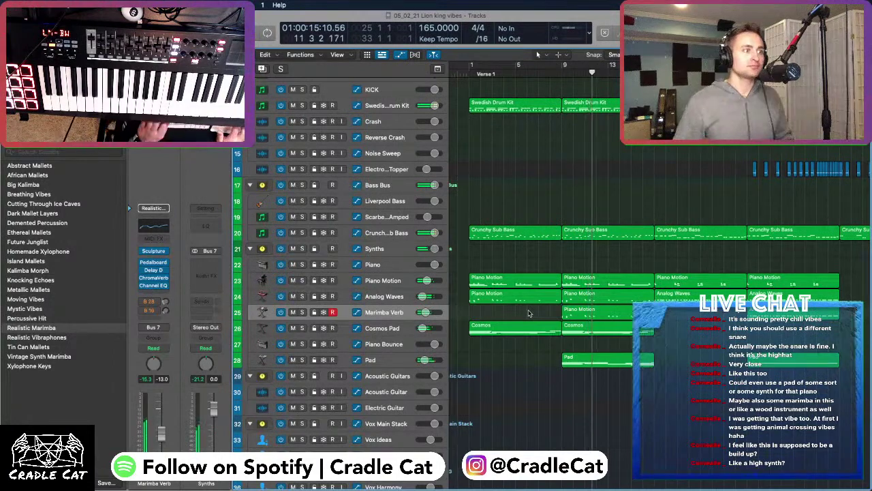
Set the Pad track's volume to -21.0 dB and rename the track Arp Synth
{"action": "left_click_drag", "start_coordinate": [425, 360], "coordinate": [423, 360]}
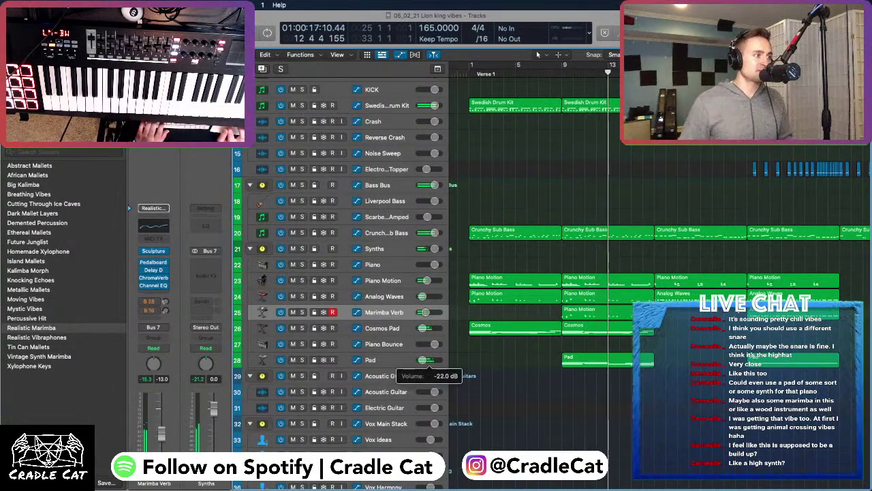
{"action": "left_click", "coordinate": [396, 361]}
{"action": "type", "text": "Arp Synth"}
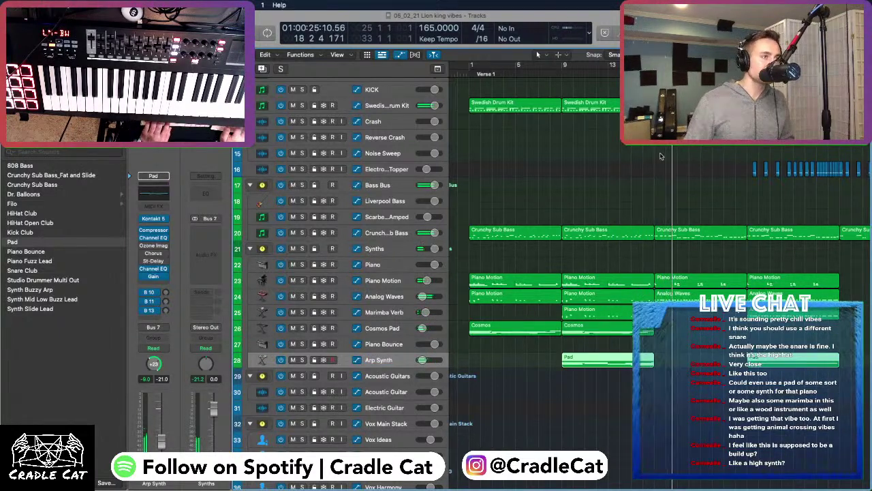
{"action": "key", "text": "super+Down"}
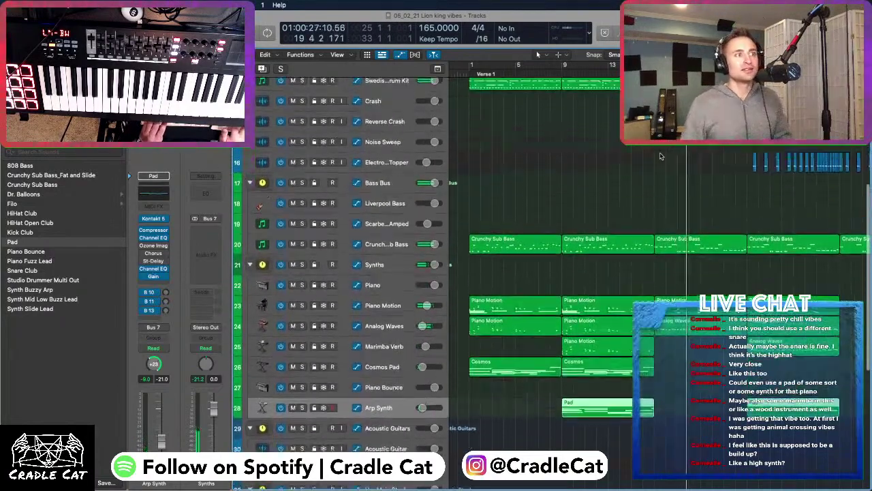
{"action": "left_click", "coordinate": [659, 156], "text": "ctrl+alt"}
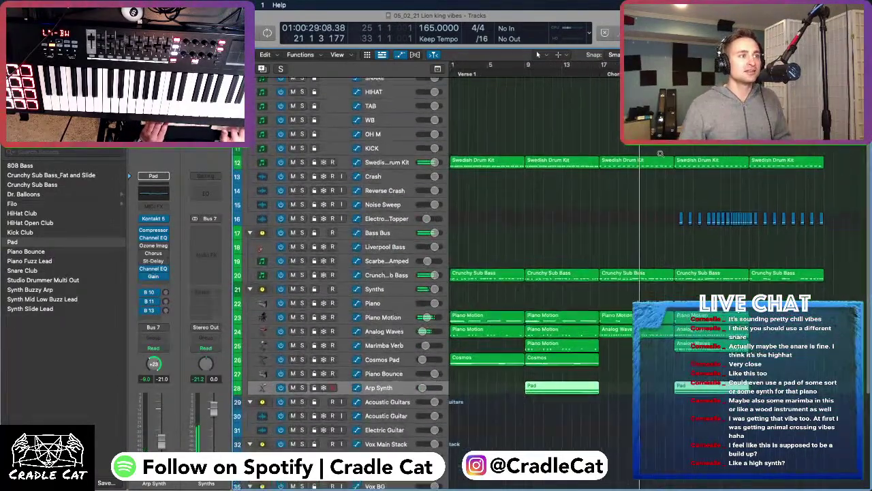
{"action": "key", "text": "super+Down"}
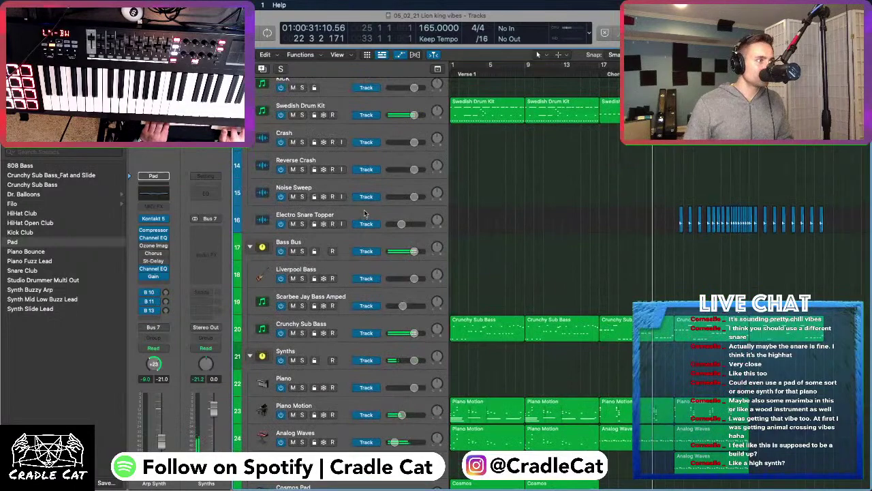
{"action": "left_click", "coordinate": [364, 209]}
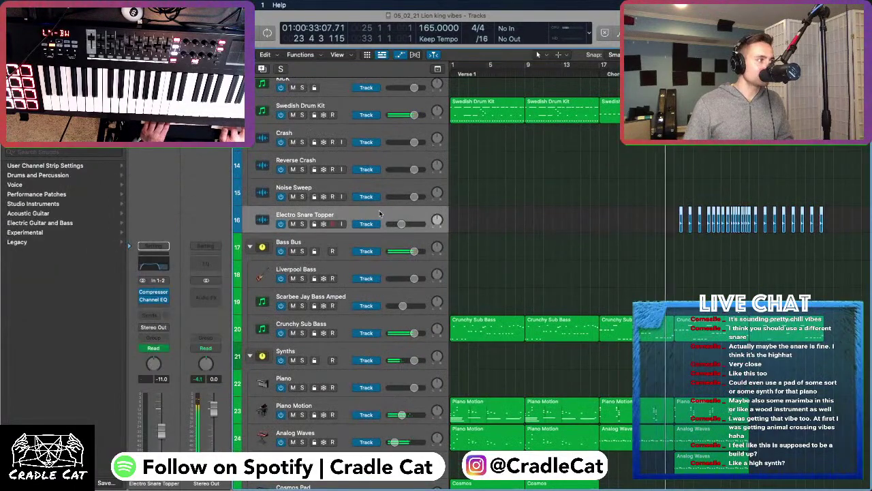
{"action": "key", "text": "super+d"}
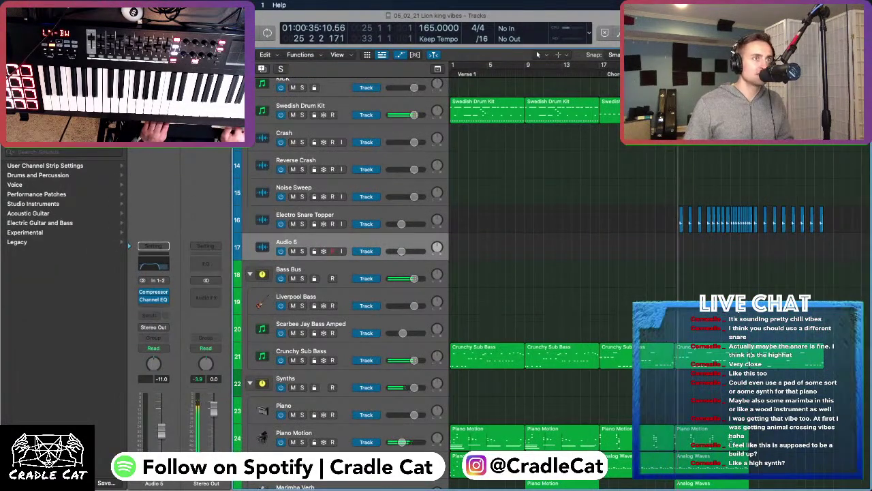
Search the loop library for risers and audition the Electro Riser 01 loop
{"action": "key", "text": "o"}
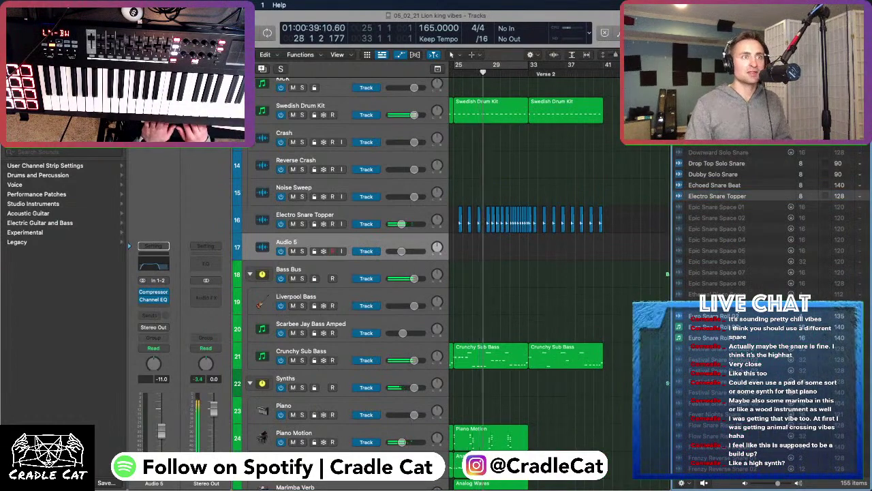
{"action": "left_click", "coordinate": [709, 109]}
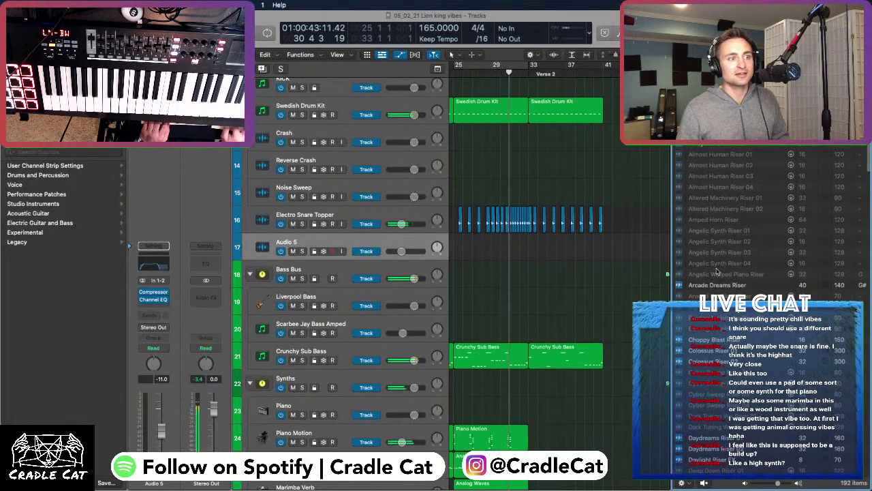
{"action": "scroll", "coordinate": [706, 242], "scroll_direction": "down", "scroll_amount": 5}
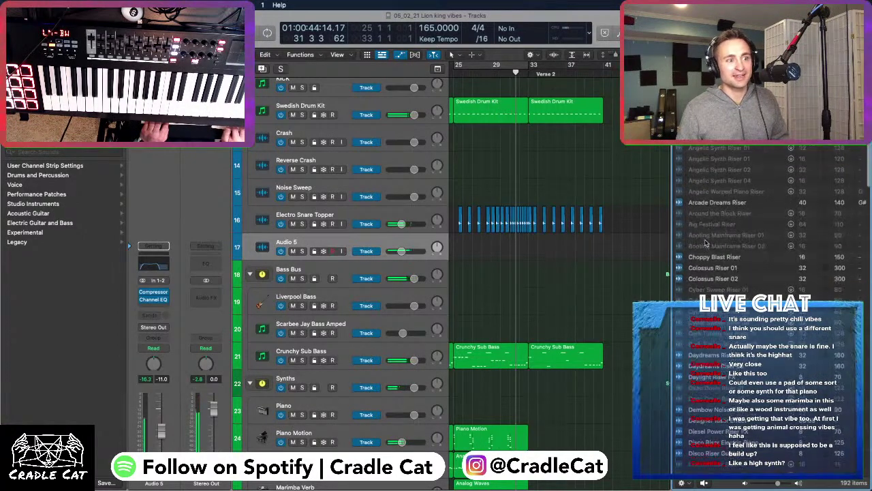
{"action": "scroll", "coordinate": [711, 280], "scroll_direction": "down", "scroll_amount": 8}
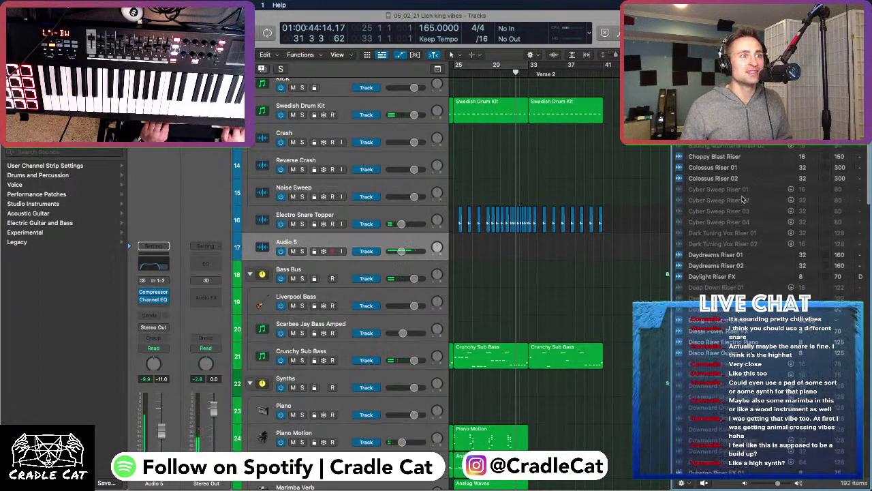
{"action": "scroll", "coordinate": [742, 199], "scroll_direction": "down", "scroll_amount": 1}
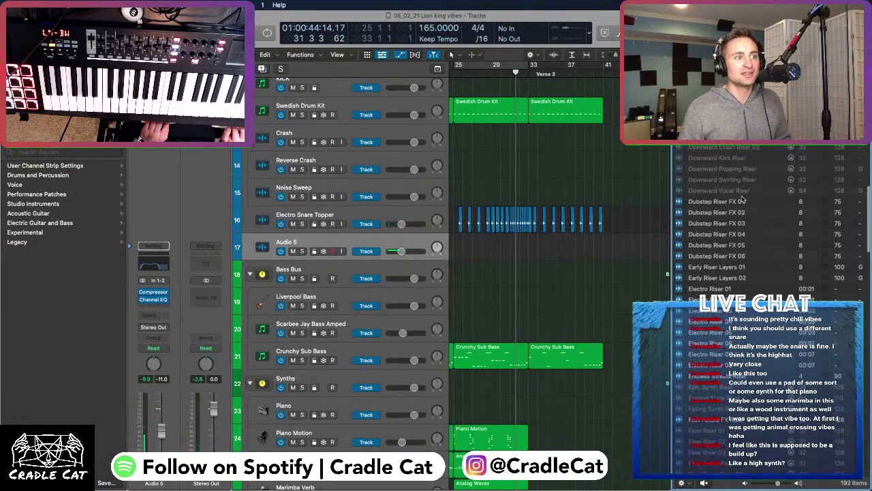
{"action": "left_click", "coordinate": [716, 289]}
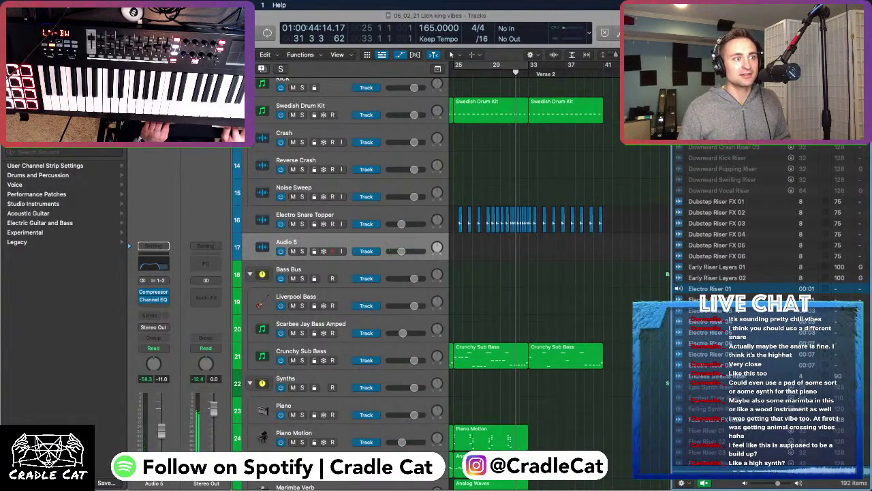
{"action": "scroll", "coordinate": [516, 203], "scroll_direction": "down", "scroll_amount": 1}
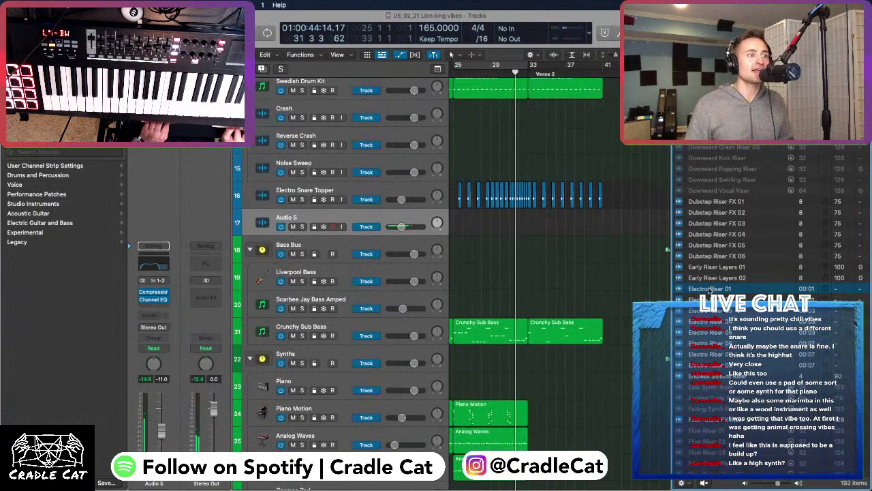
Place the Electro Riser 01 loop on the Noise Sweep track so that it ends at bar 33, where Verse 2 begins
{"action": "left_click_drag", "start_coordinate": [711, 289], "coordinate": [520, 174]}
{"action": "scroll", "coordinate": [532, 133], "scroll_direction": "up", "scroll_amount": 5}
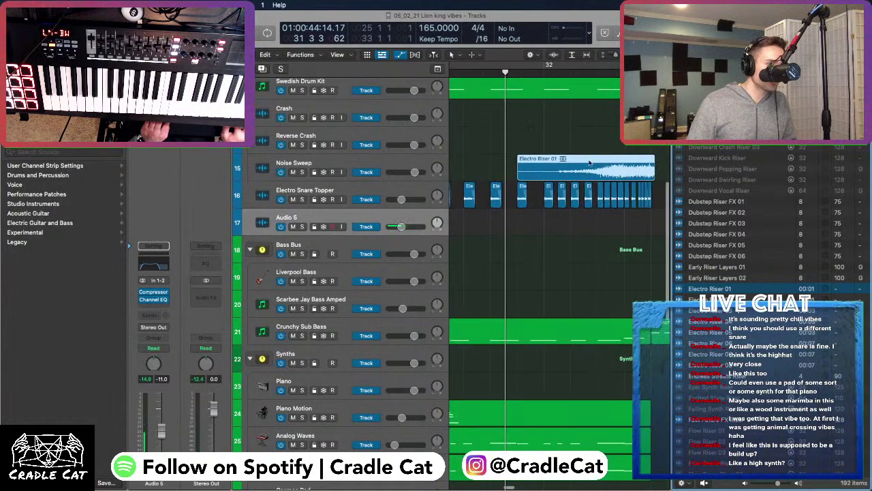
{"action": "left_click_drag", "start_coordinate": [590, 164], "coordinate": [608, 172]}
{"action": "key", "text": "space"}
{"action": "scroll", "coordinate": [608, 157], "scroll_direction": "right", "scroll_amount": 3}
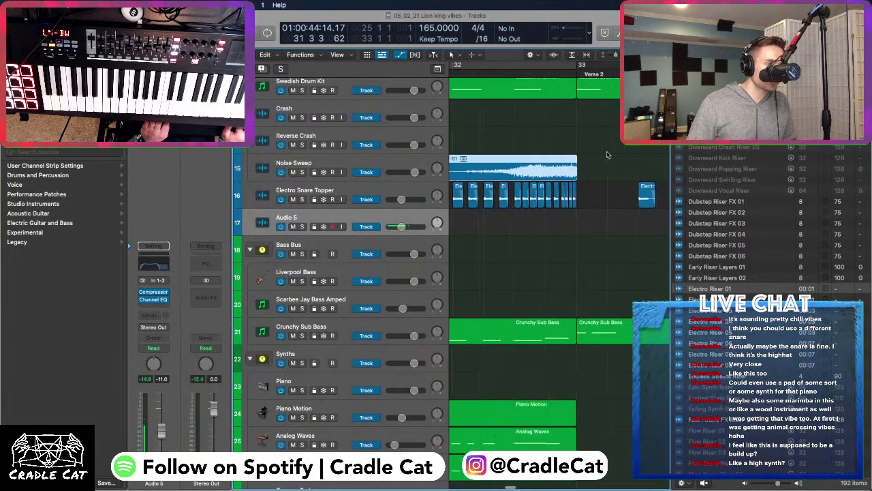
Set the Noise Sweep track's volume to -17.8 dB while playing back the riser leading into Verse 2
{"action": "scroll", "coordinate": [593, 156], "scroll_direction": "down", "scroll_amount": 5}
{"action": "left_click_drag", "start_coordinate": [417, 171], "coordinate": [404, 172]}
{"action": "key", "text": "Return"}
{"action": "key", "text": "space"}
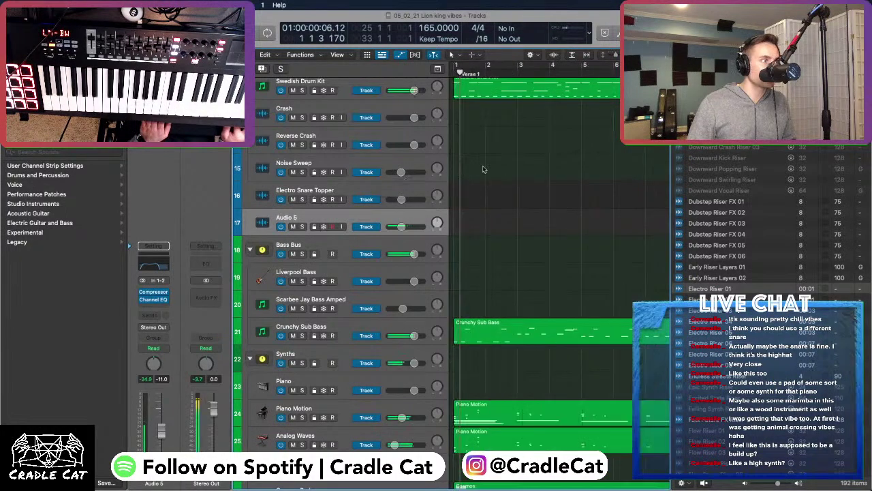
{"action": "scroll", "coordinate": [486, 169], "scroll_direction": "down", "scroll_amount": 3}
{"action": "left_click_drag", "start_coordinate": [709, 288], "coordinate": [564, 164]}
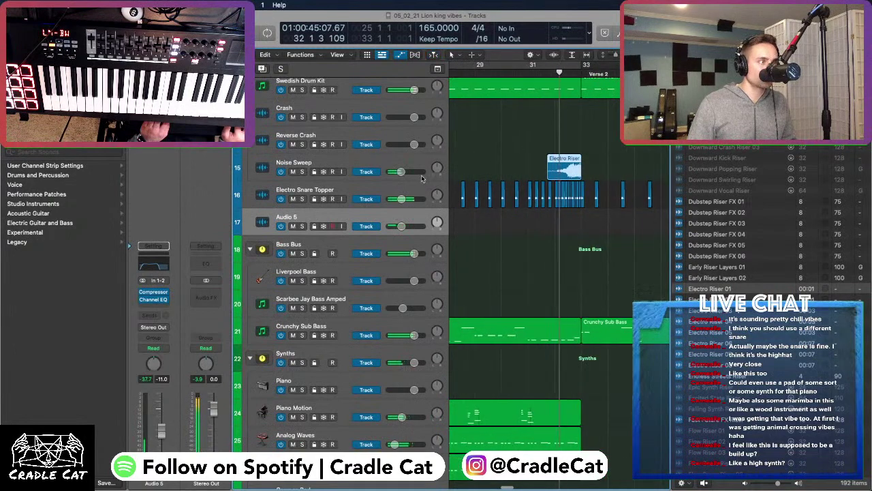
{"action": "left_click", "coordinate": [355, 167]}
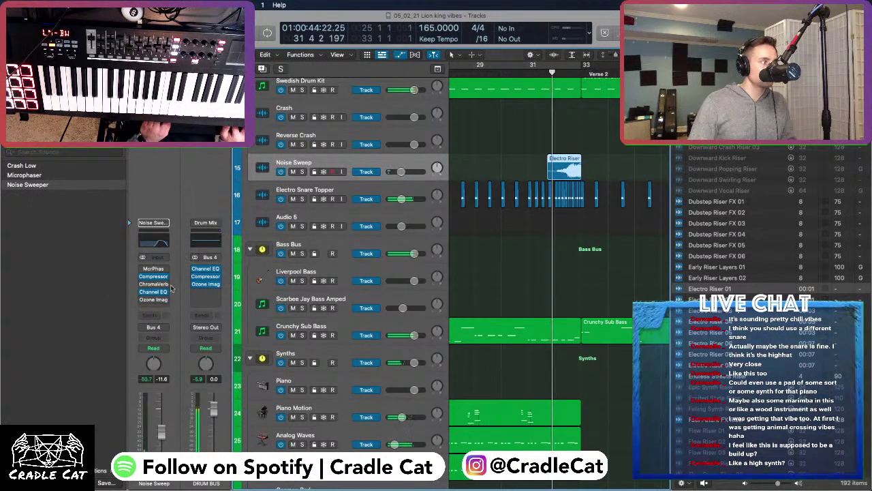
{"action": "left_click_drag", "start_coordinate": [400, 171], "coordinate": [397, 172]}
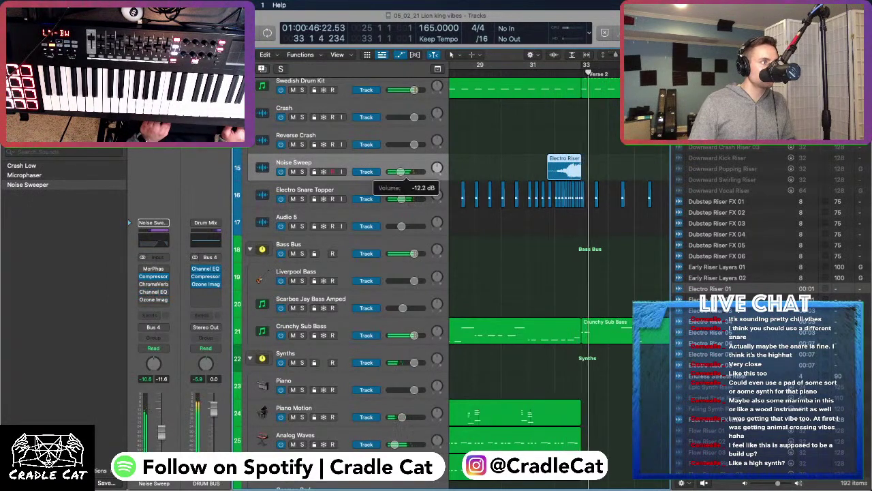
{"action": "key", "text": "comma"}
{"action": "key", "text": "comma"}
{"action": "key", "text": "super+Left"}
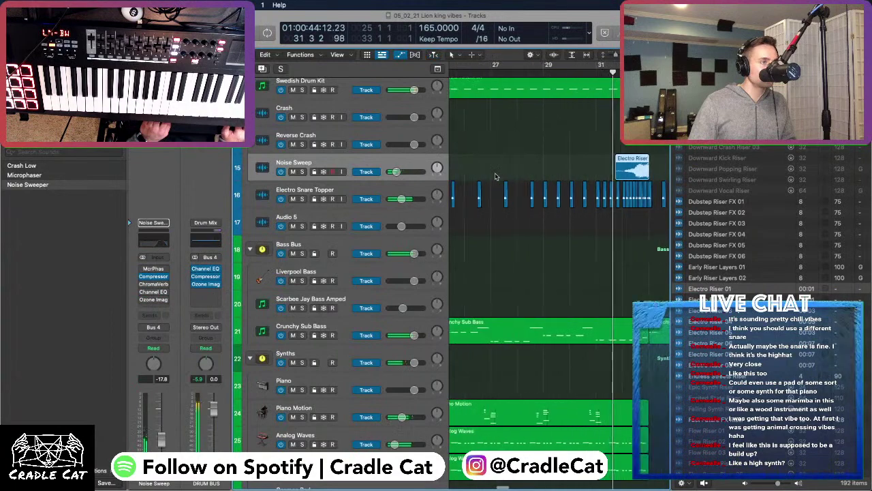
{"action": "key", "text": "super+Right"}
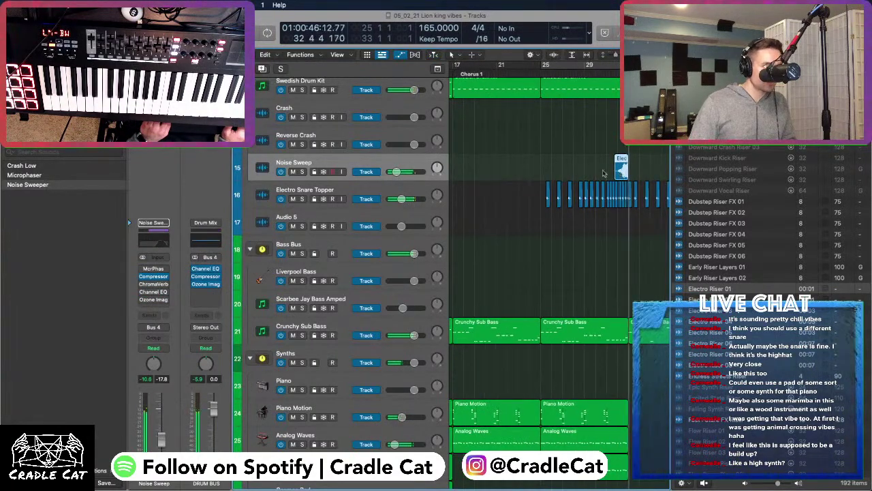
Try the Electro Riser 01 region at the end of Verse 1, ending at bar 17, during playback
{"action": "left_click_drag", "start_coordinate": [603, 173], "coordinate": [500, 171]}
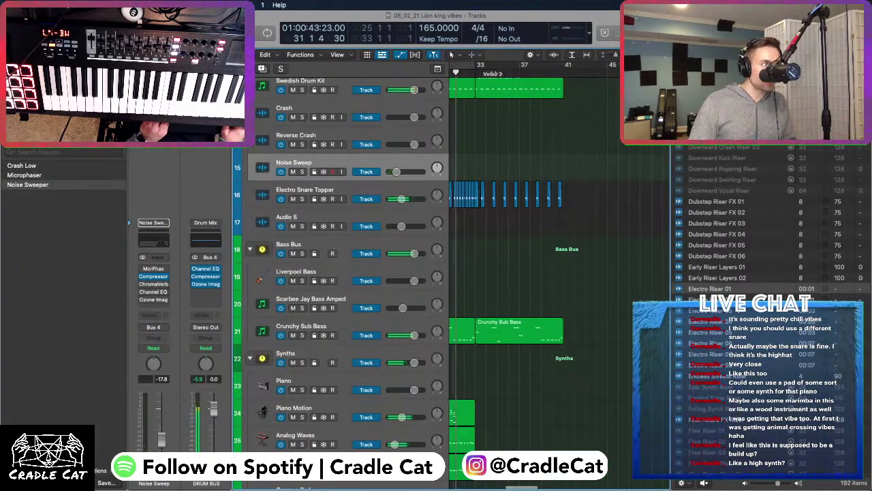
{"action": "scroll", "coordinate": [497, 75], "scroll_direction": "left", "scroll_amount": 8}
{"action": "scroll", "coordinate": [532, 162], "scroll_direction": "up", "scroll_amount": 3}
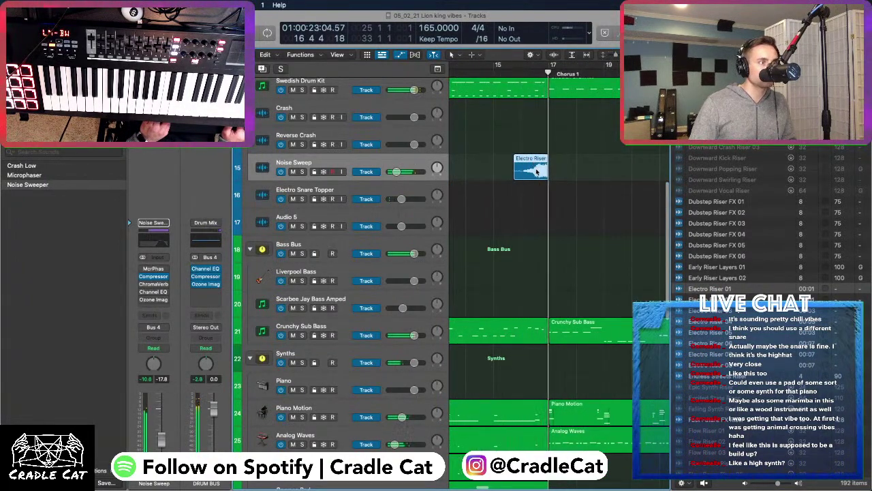
{"action": "scroll", "coordinate": [536, 169], "scroll_direction": "right", "scroll_amount": 1}
{"action": "scroll", "coordinate": [535, 170], "scroll_direction": "down", "scroll_amount": 5}
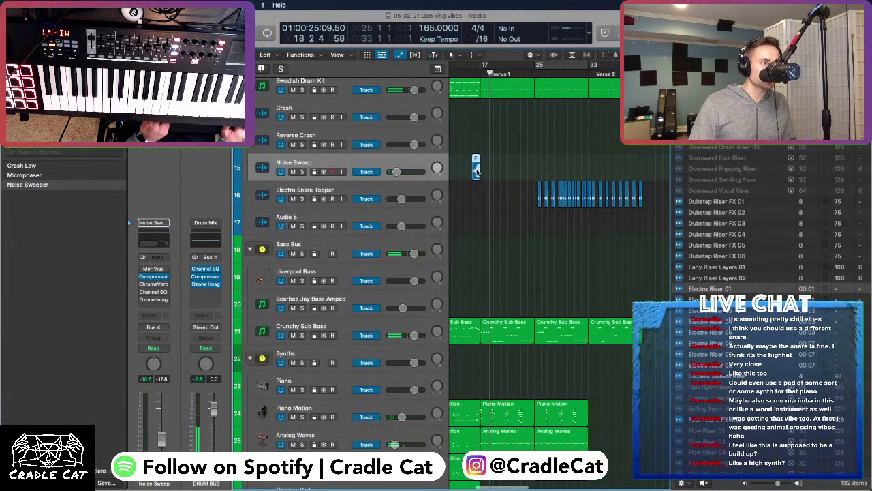
Move the Electro Riser 01 region back so that it ends at bar 33, and play the transition into Verse 2
{"action": "left_click_drag", "start_coordinate": [476, 170], "coordinate": [510, 170]}
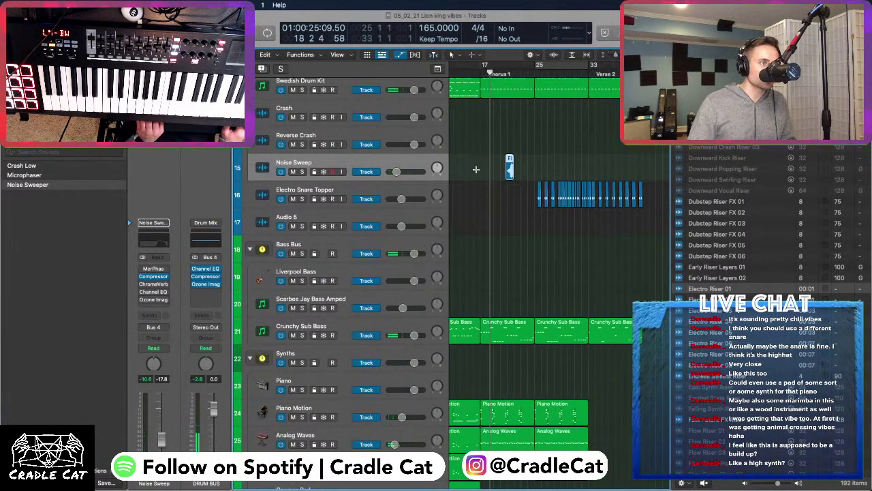
{"action": "left_click", "coordinate": [586, 68]}
{"action": "scroll", "coordinate": [593, 109], "scroll_direction": "up", "scroll_amount": 3}
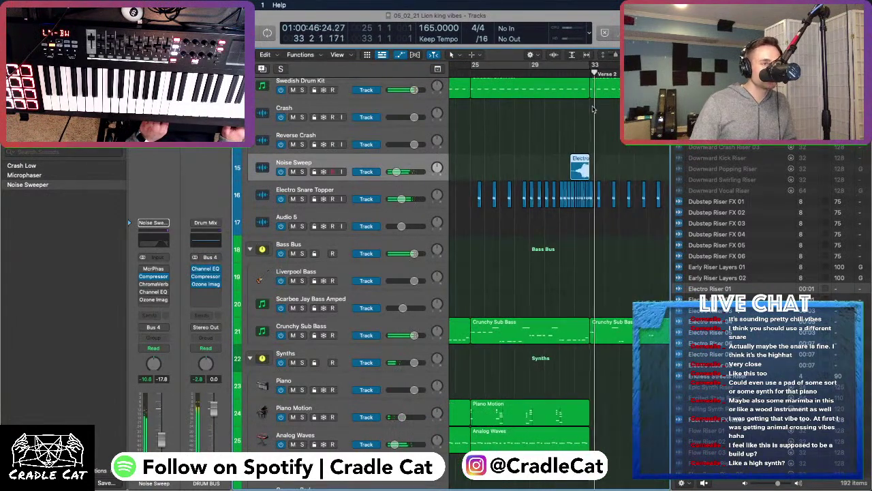
{"action": "scroll", "coordinate": [662, 299], "scroll_direction": "down", "scroll_amount": 1}
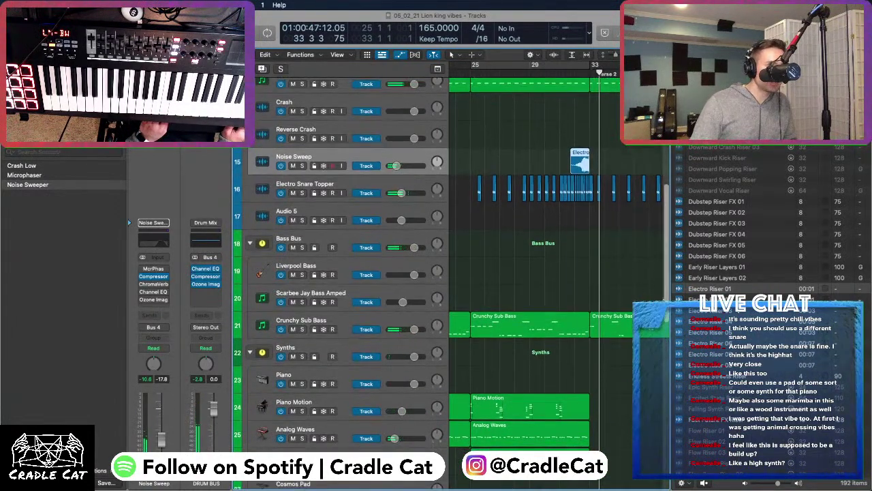
{"action": "scroll", "coordinate": [607, 133], "scroll_direction": "left", "scroll_amount": 2}
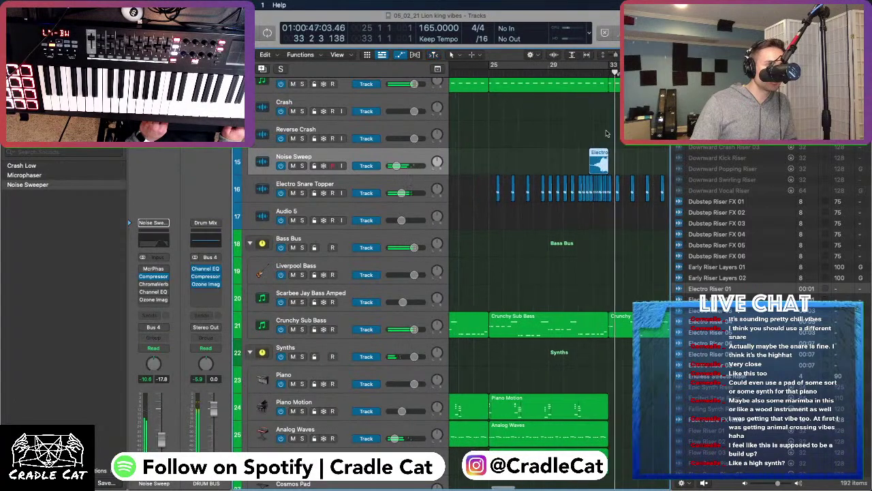
Search the loop library for noise sweepers, audition Noise Sweeper 01 and 02 during playback from bar 25, and lower the preview volume
{"action": "left_click", "coordinate": [476, 68]}
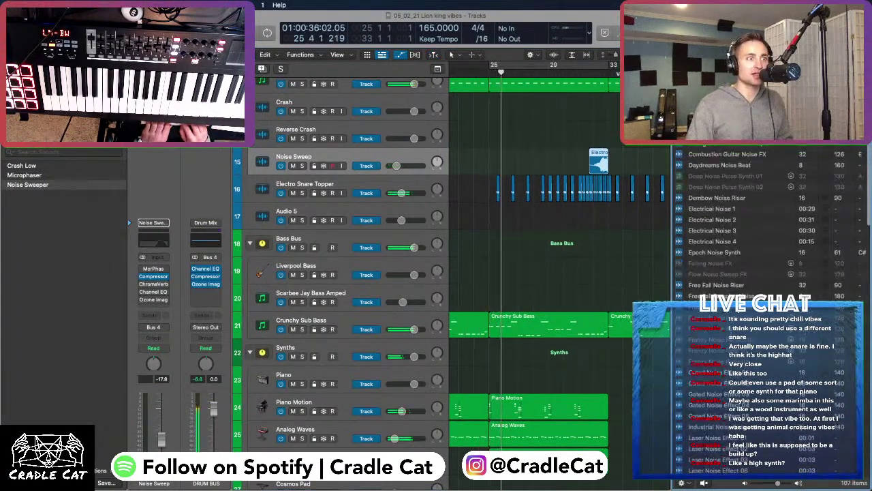
{"action": "scroll", "coordinate": [770, 218], "scroll_direction": "down", "scroll_amount": 10}
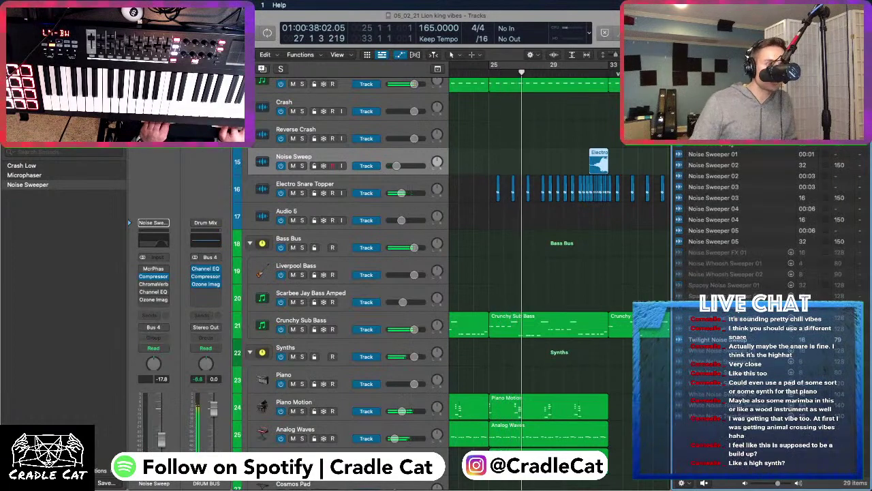
{"action": "left_click", "coordinate": [726, 154]}
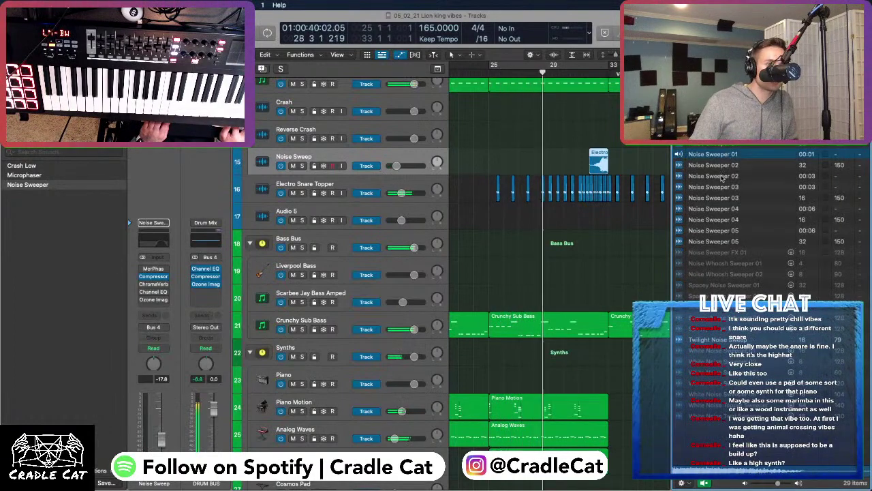
{"action": "left_click", "coordinate": [715, 176]}
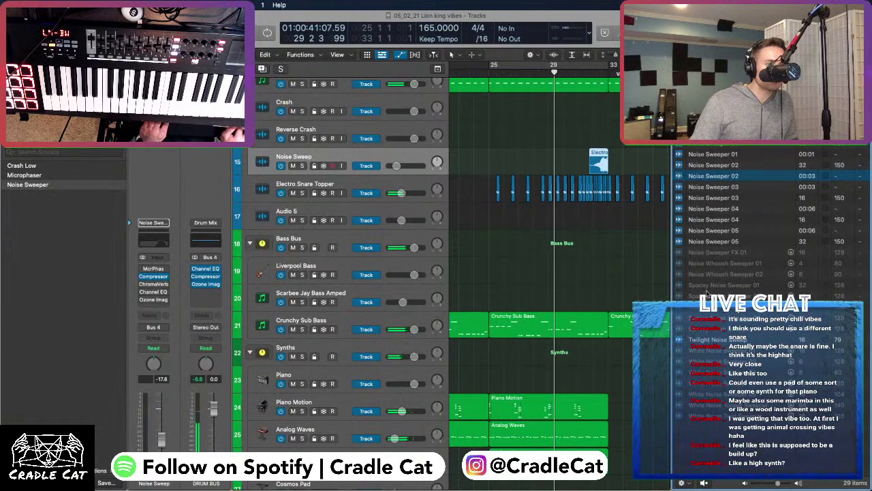
{"action": "left_click", "coordinate": [770, 483]}
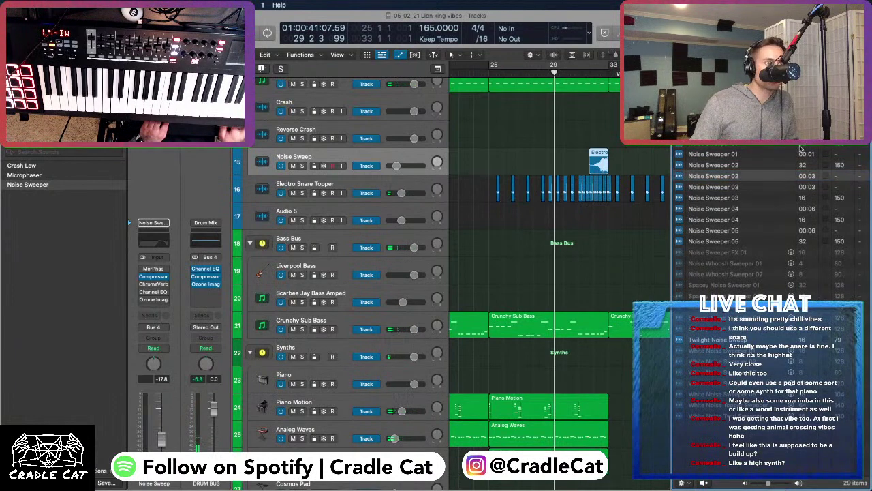
Audition the 16-beat Noise Sweeper 03 loop and the Noise Sweeper 04 and 05 loops
{"action": "left_click", "coordinate": [727, 199]}
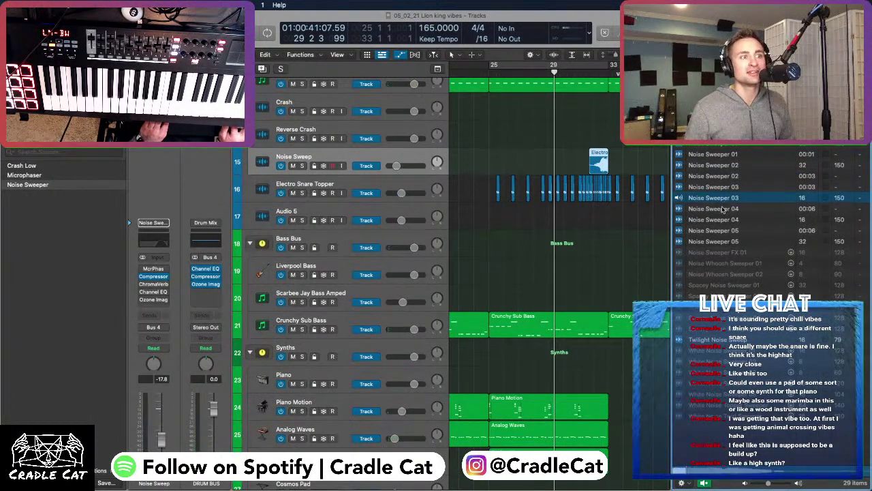
{"action": "left_click", "coordinate": [724, 209]}
{"action": "left_click", "coordinate": [719, 220]}
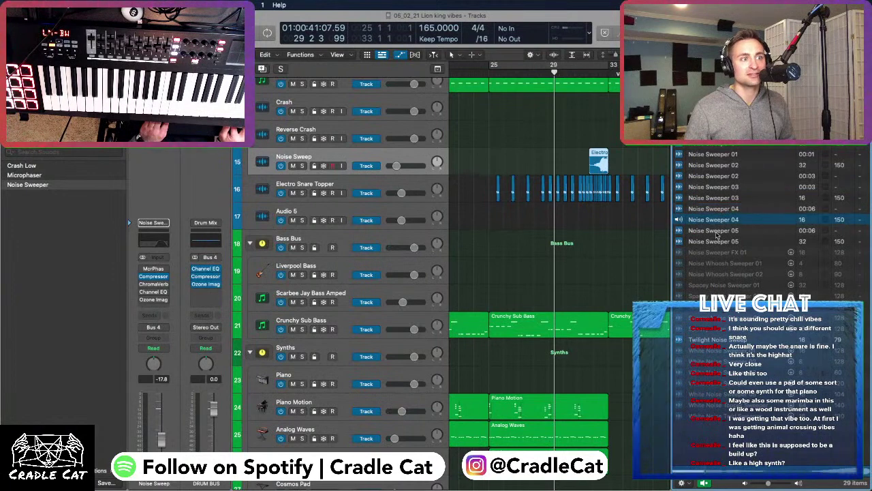
{"action": "left_click", "coordinate": [713, 231]}
{"action": "left_click", "coordinate": [712, 241]}
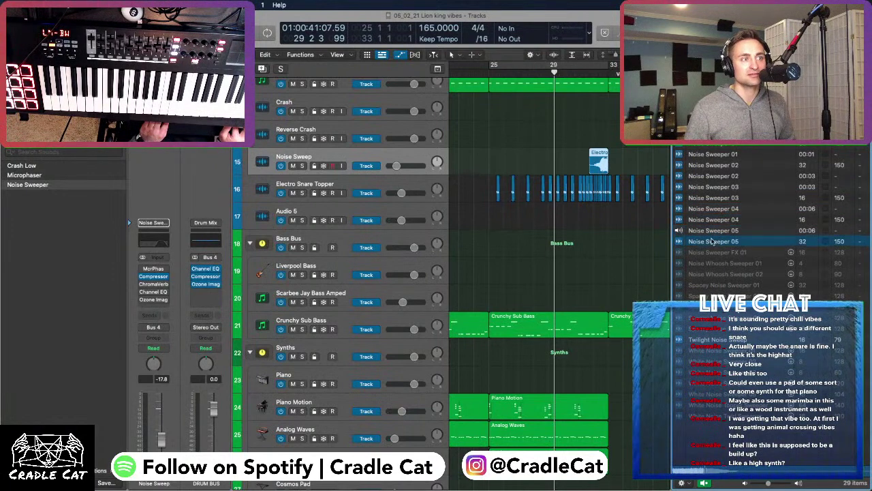
Compare the short Noise Sweeper 01 to 03 loops and place Noise Sweeper 03 at bar 25 on the Noise Sweep track
{"action": "left_click", "coordinate": [714, 153]}
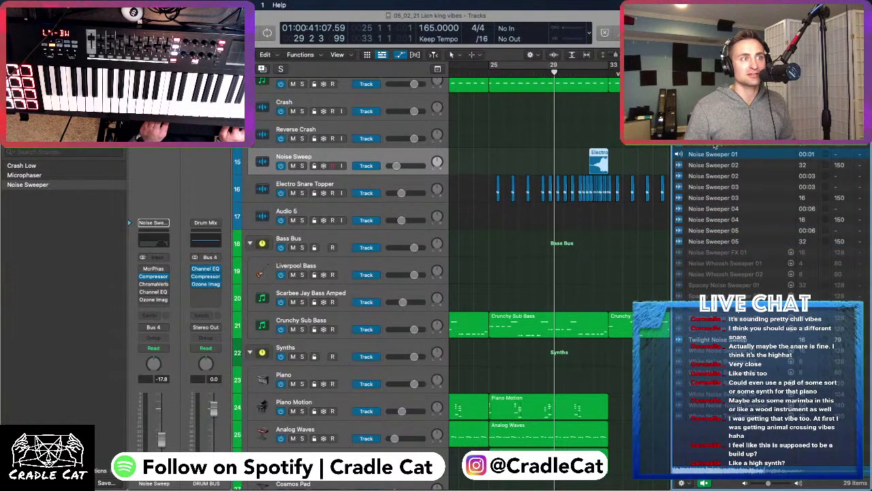
{"action": "left_click", "coordinate": [712, 176]}
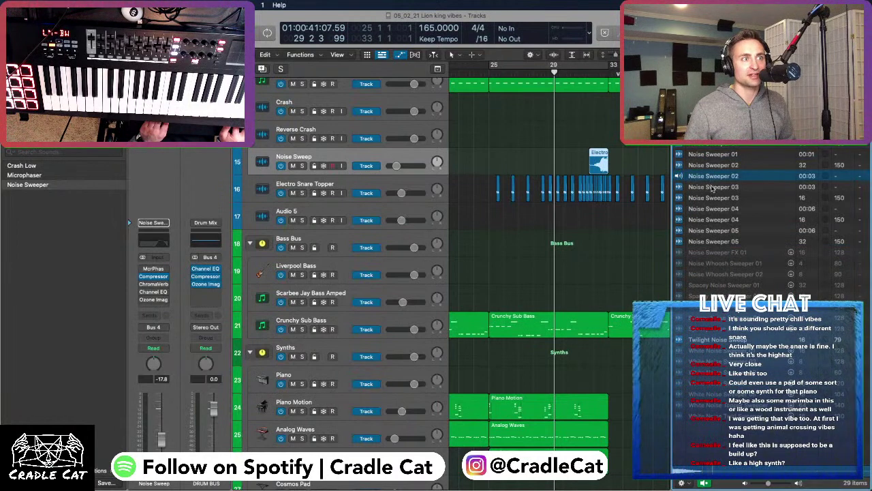
{"action": "left_click", "coordinate": [712, 186]}
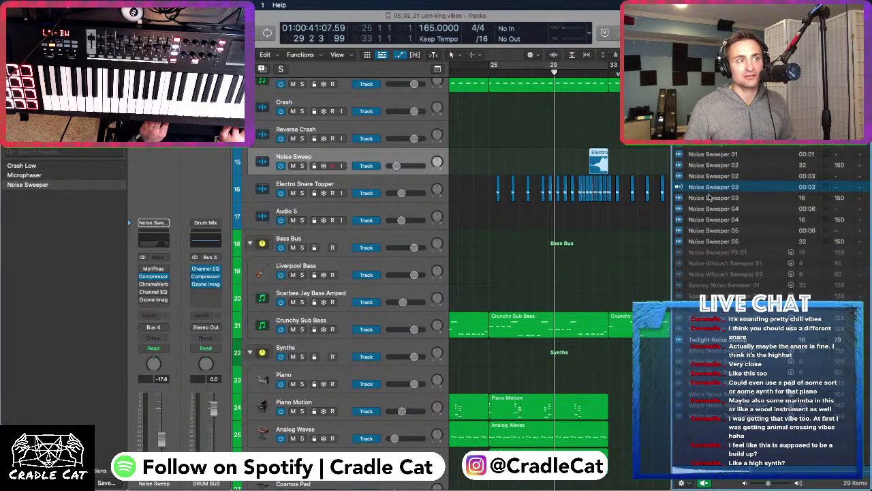
{"action": "left_click_drag", "start_coordinate": [602, 185], "coordinate": [490, 166]}
{"action": "key", "text": "shift+space"}
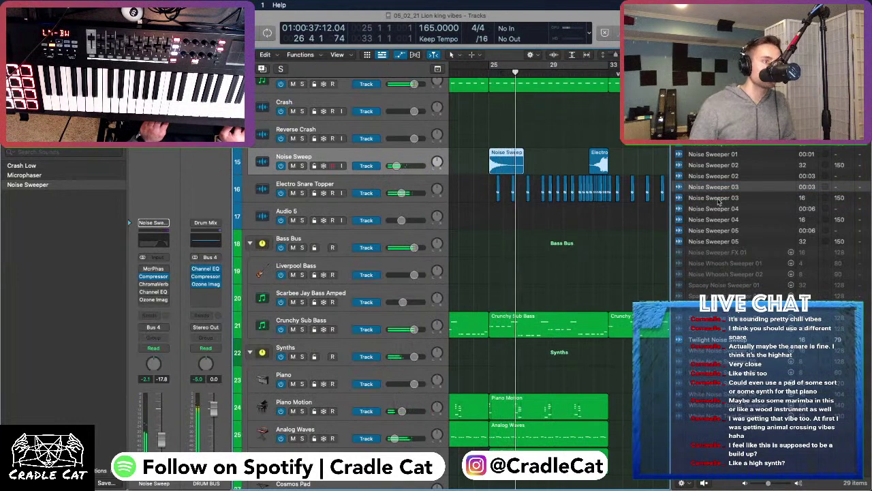
Audition the Noise Sweeper 05, 04 and 03 loops and the Twilight Noise Sweep loop
{"action": "left_click", "coordinate": [723, 243]}
{"action": "left_click", "coordinate": [727, 232]}
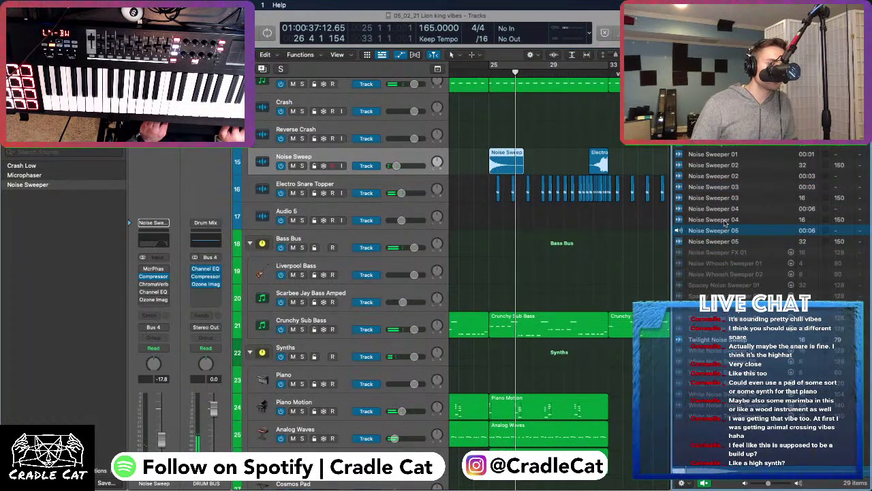
{"action": "left_click", "coordinate": [726, 220]}
{"action": "left_click", "coordinate": [726, 209]}
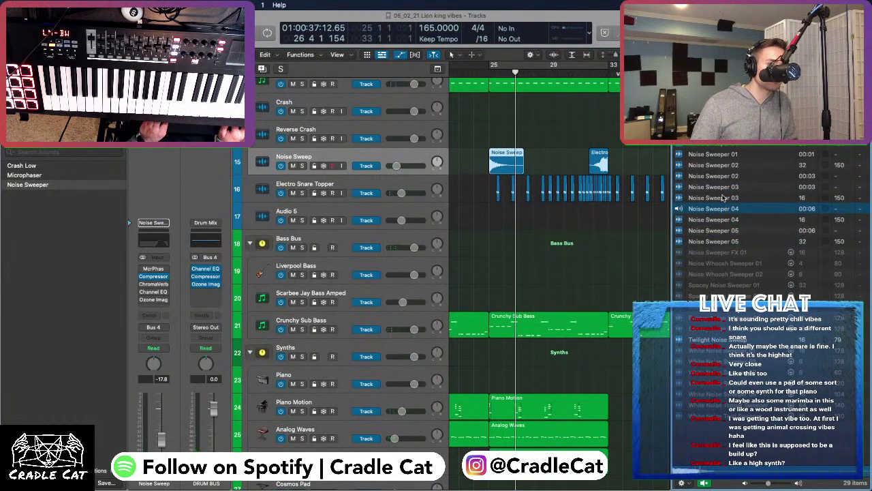
{"action": "left_click", "coordinate": [724, 198]}
{"action": "left_click", "coordinate": [722, 186]}
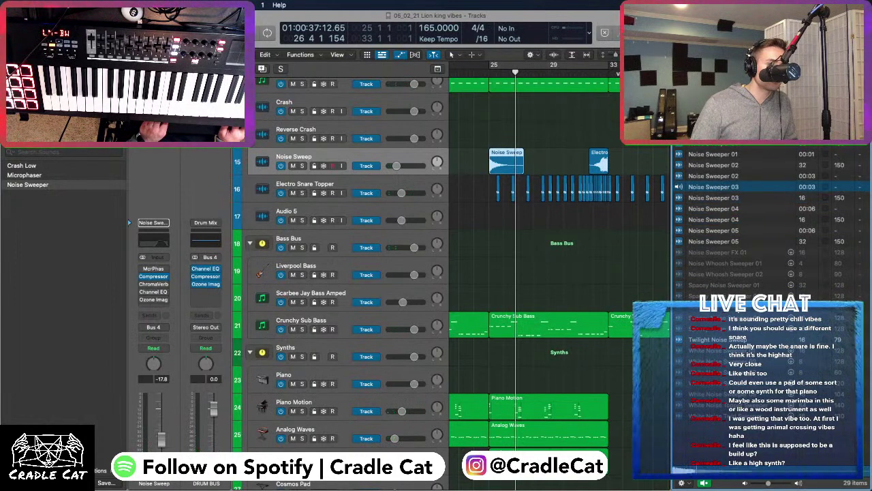
{"action": "left_click", "coordinate": [719, 338]}
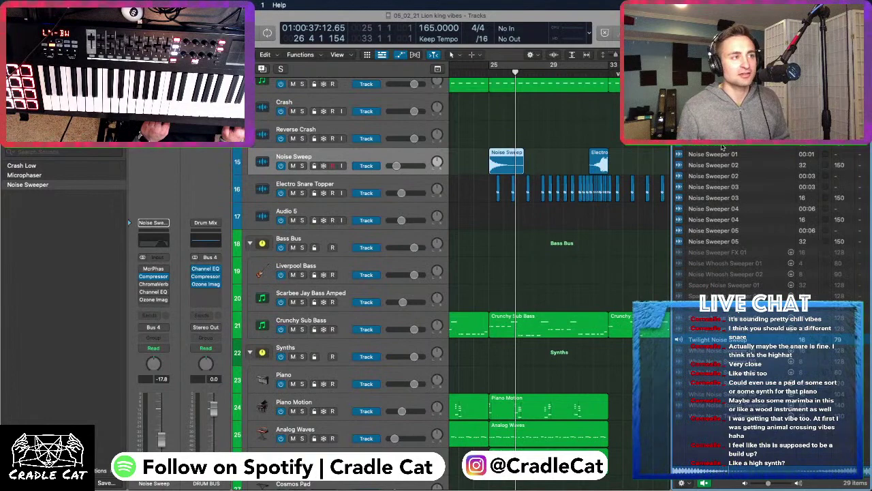
Duplicate the Noise Sweep track, place Twilight Noise Sweep on it at bar 25, and delete the short sweep region above it
{"action": "key", "text": "super+d"}
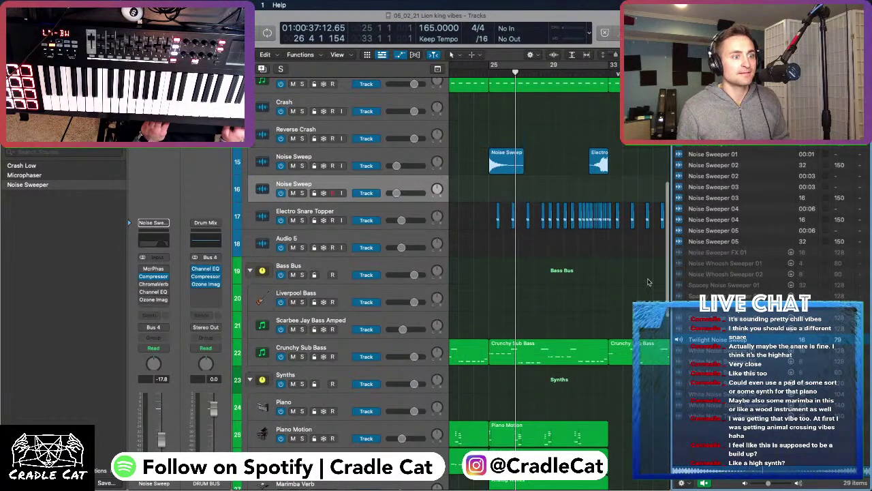
{"action": "key", "text": "space"}
{"action": "left_click_drag", "start_coordinate": [709, 339], "coordinate": [493, 186]}
{"action": "left_click", "coordinate": [505, 168]}
{"action": "key", "text": "Delete"}
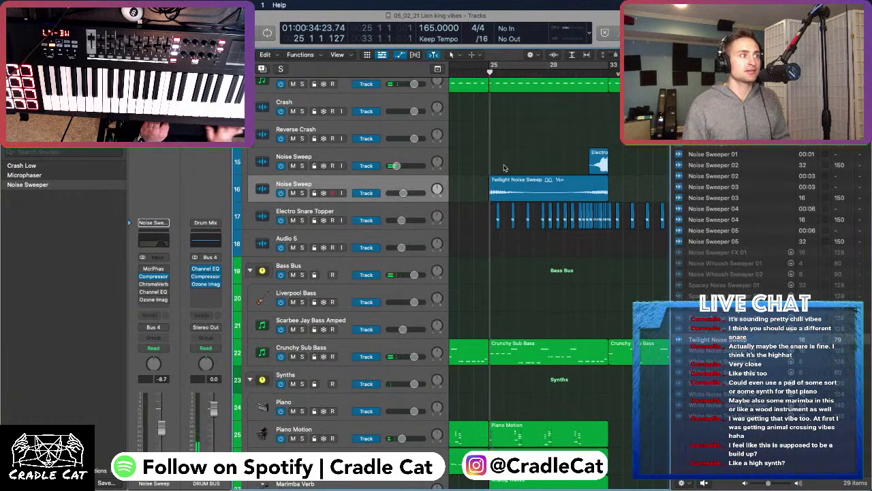
Lower the volume of the Twilight Noise Sweep track to -31.0 dB while playing the section
{"action": "mouse_move", "coordinate": [388, 190]}
{"action": "left_mouse_down"}
{"action": "mouse_move", "coordinate": [368, 193]}
{"action": "mouse_move", "coordinate": [393, 193]}
{"action": "left_mouse_up"}
{"action": "key", "text": "space"}
{"action": "key", "text": "space"}
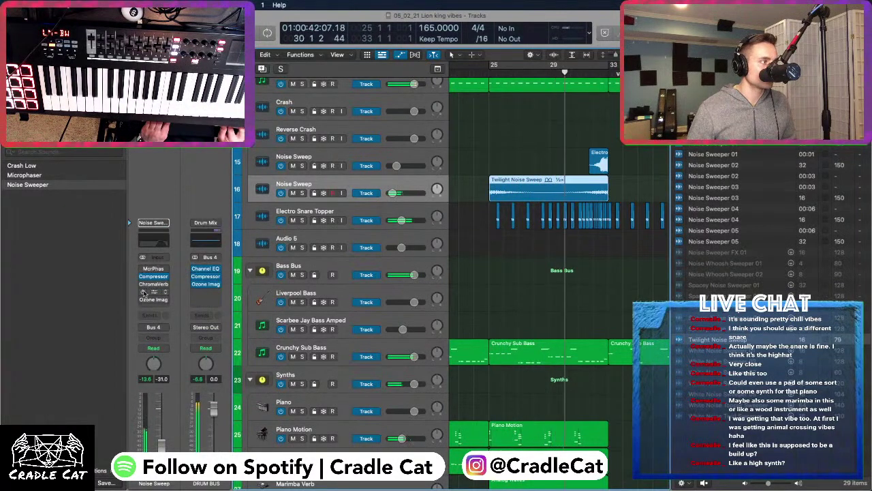
Enable Channel EQ on the new Noise Sweep track, shifting its low cut far lower and its high cut slightly higher
{"action": "left_click", "coordinate": [153, 291]}
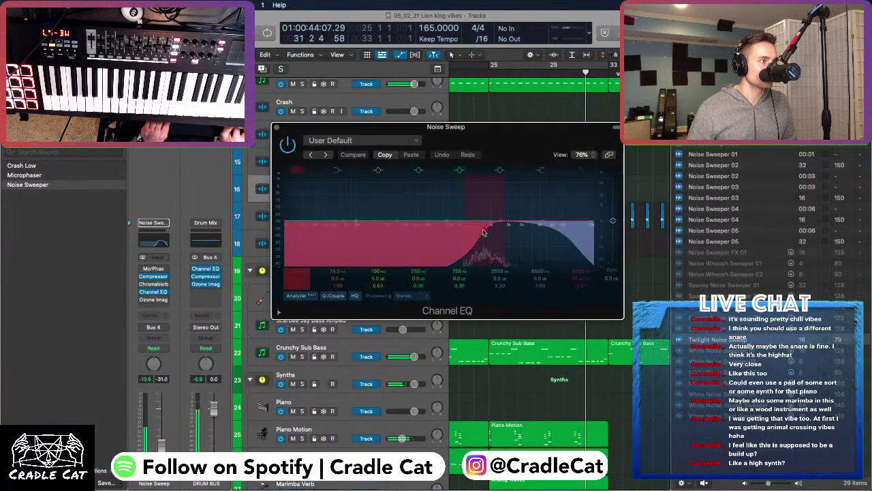
{"action": "left_click_drag", "start_coordinate": [483, 233], "coordinate": [365, 232]}
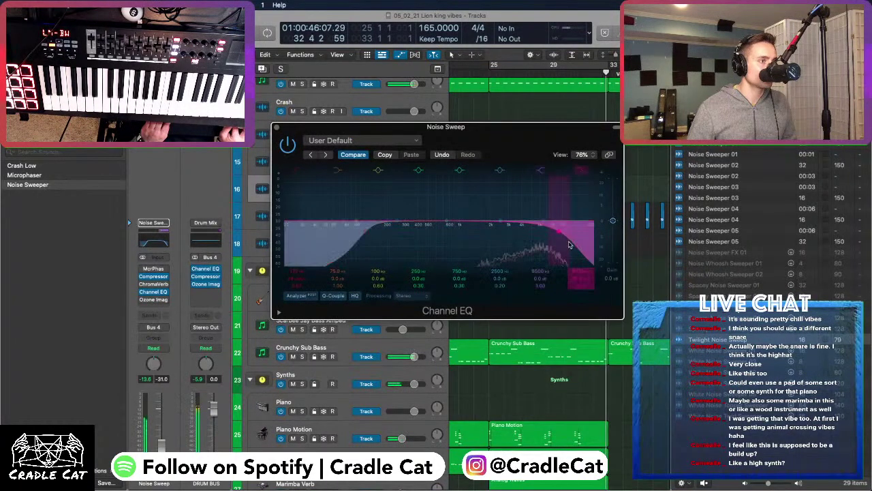
{"action": "left_click_drag", "start_coordinate": [569, 244], "coordinate": [587, 244]}
{"action": "left_click", "coordinate": [276, 127]}
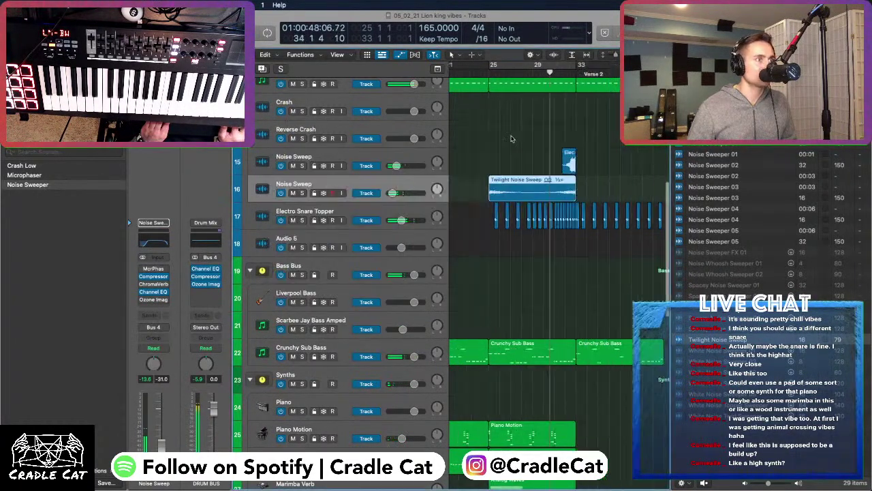
Duplicate the Arp Synth track and open the Kontakt instrument on the copy
{"action": "scroll", "coordinate": [504, 136], "scroll_direction": "down", "scroll_amount": 5}
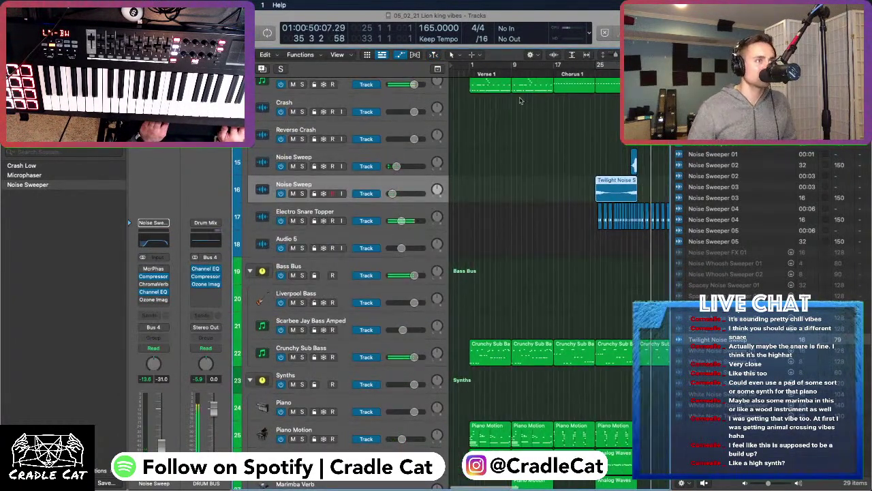
{"action": "scroll", "coordinate": [477, 238], "scroll_direction": "down", "scroll_amount": 5}
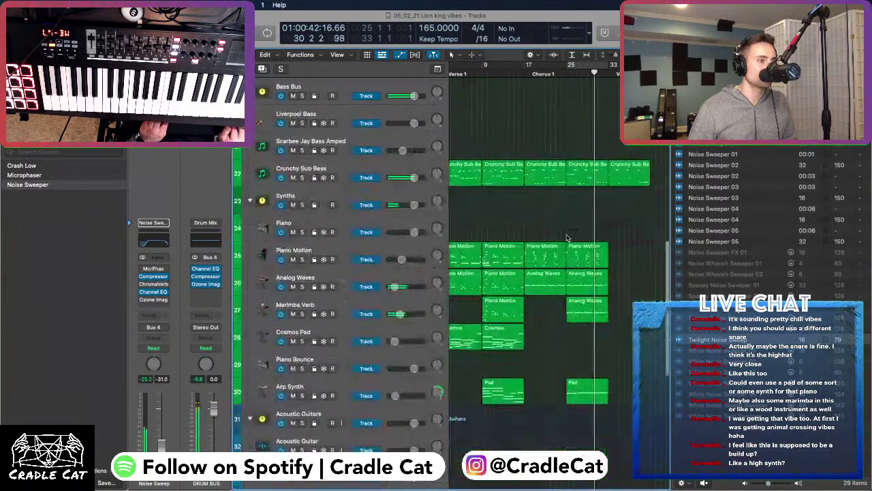
{"action": "scroll", "coordinate": [443, 272], "scroll_direction": "down", "scroll_amount": 1}
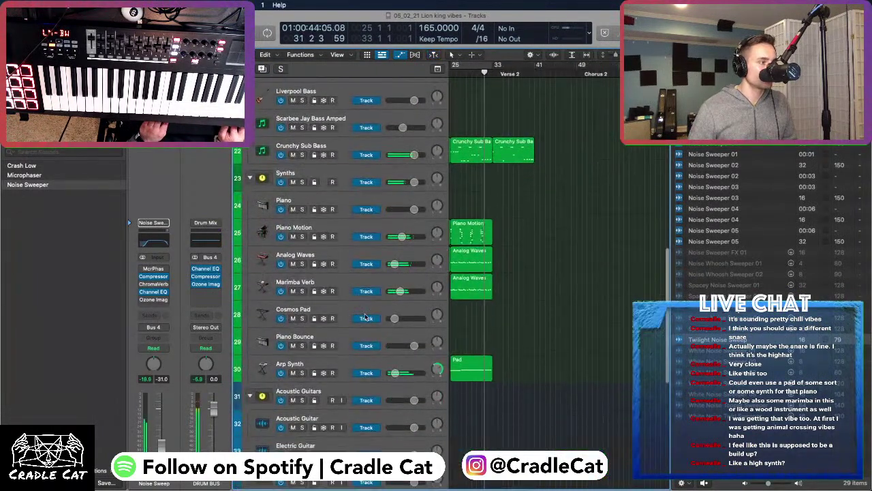
{"action": "left_click", "coordinate": [364, 369]}
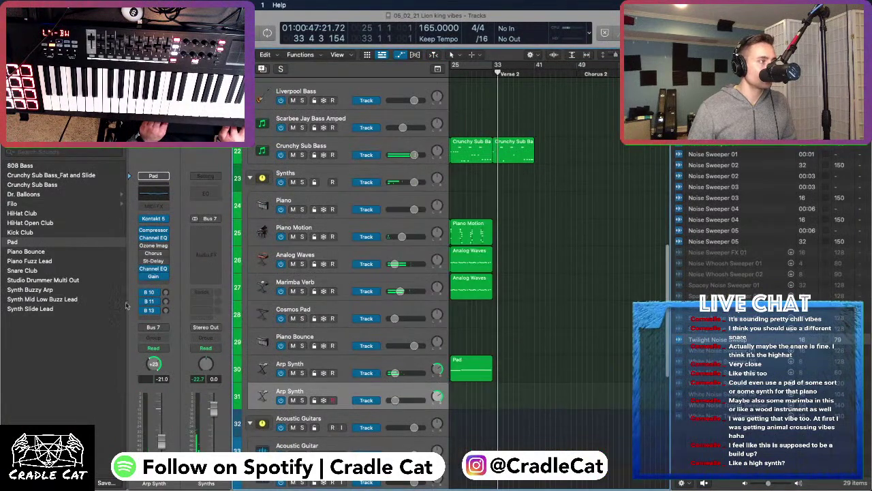
{"action": "left_click", "coordinate": [29, 153]}
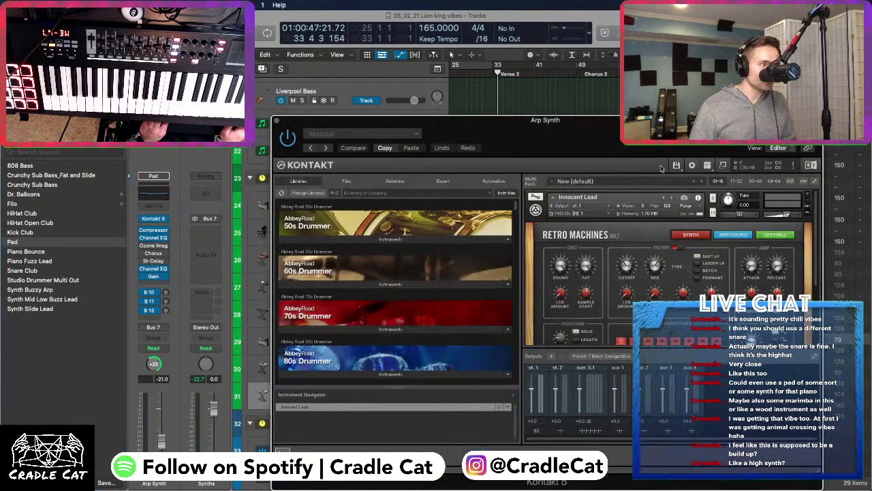
Set the playhead to bar 27 and switch off the arpeggiator of the Innocent Lead patch in Kontakt
{"action": "left_click_drag", "start_coordinate": [613, 120], "coordinate": [381, 67]}
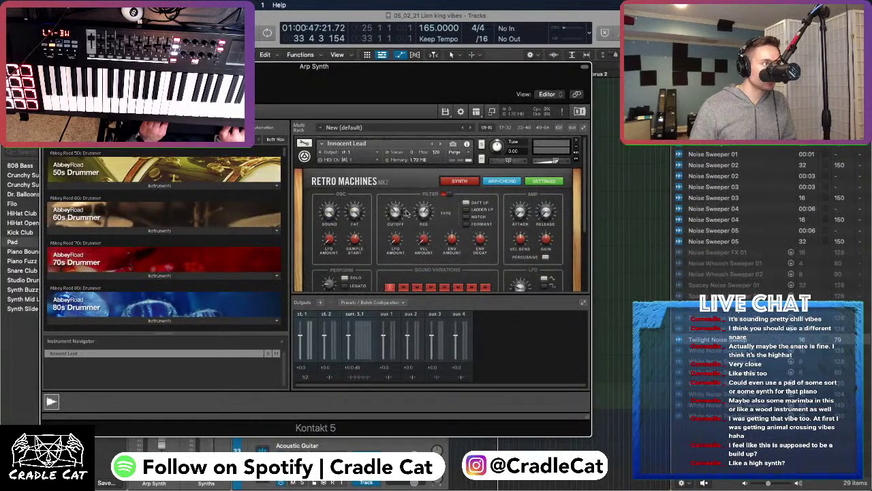
{"action": "left_click_drag", "start_coordinate": [423, 103], "coordinate": [571, 104]}
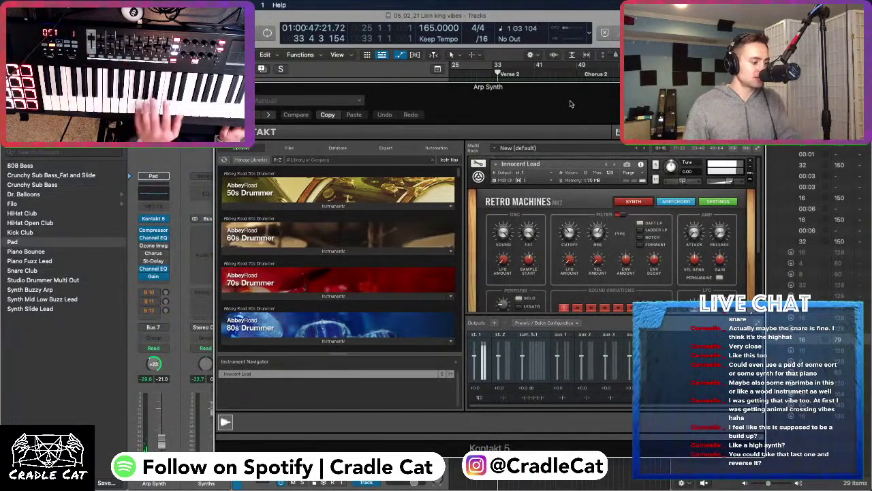
{"action": "left_click_drag", "start_coordinate": [555, 92], "coordinate": [636, 154]}
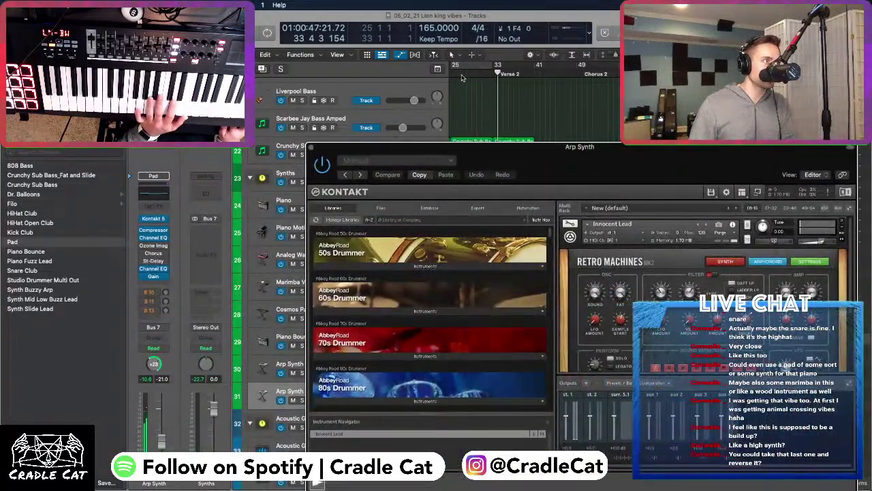
{"action": "left_click", "coordinate": [461, 77]}
{"action": "left_click_drag", "start_coordinate": [423, 153], "coordinate": [326, 110]}
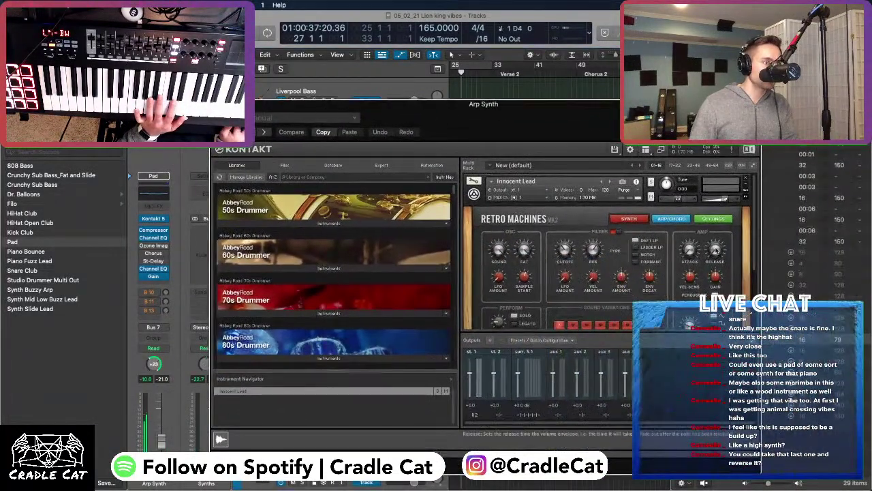
{"action": "scroll", "coordinate": [750, 238], "scroll_direction": "down", "scroll_amount": 3}
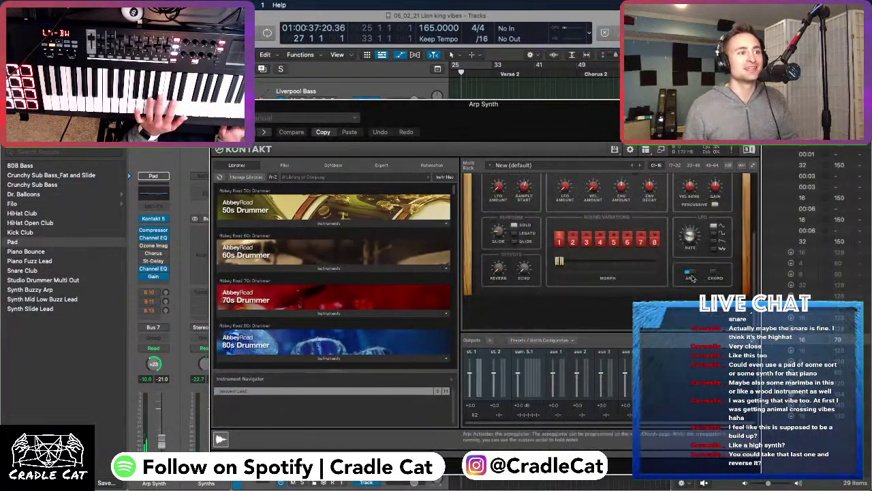
{"action": "scroll", "coordinate": [746, 183], "scroll_direction": "up", "scroll_amount": 4}
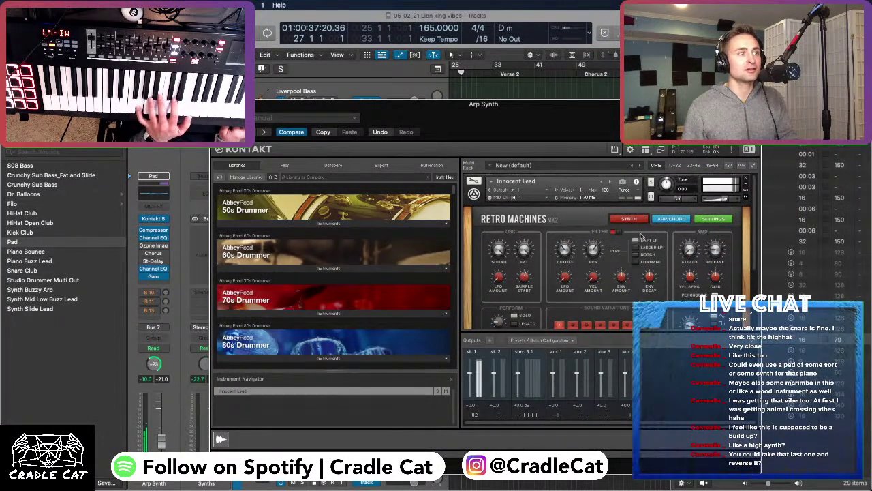
Raise the duplicated Arp Synth track's volume to -3.0 dB and center its pan
{"action": "left_click_drag", "start_coordinate": [545, 103], "coordinate": [749, 64]}
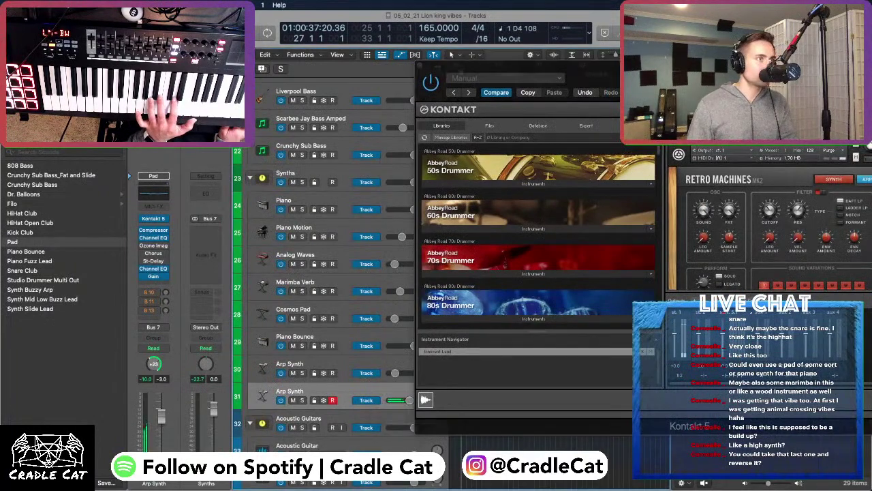
{"action": "left_click_drag", "start_coordinate": [750, 65], "coordinate": [463, 60]}
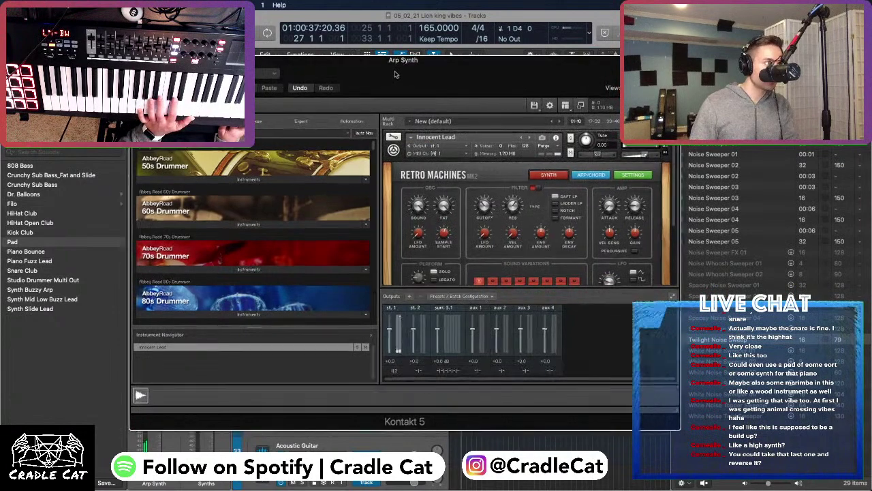
{"action": "left_click_drag", "start_coordinate": [401, 71], "coordinate": [567, 71]}
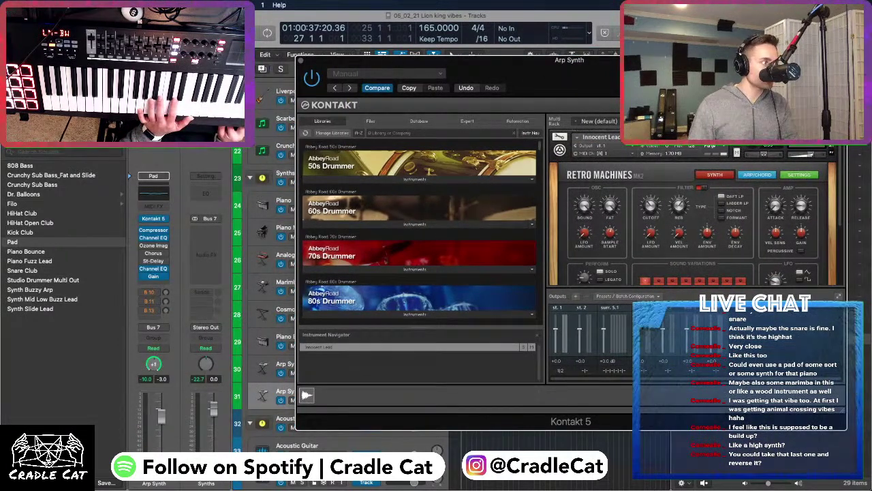
{"action": "left_click", "coordinate": [155, 382]}
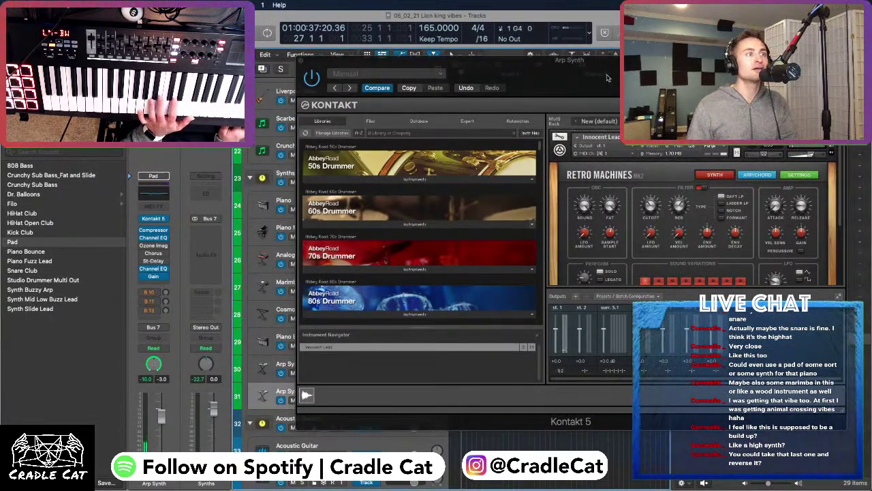
Step through the Retro Machines lead patches to load Metallic Lead, review its controls, and close the Kontakt window
{"action": "left_click_drag", "start_coordinate": [608, 78], "coordinate": [462, 86]}
{"action": "left_click", "coordinate": [549, 138]}
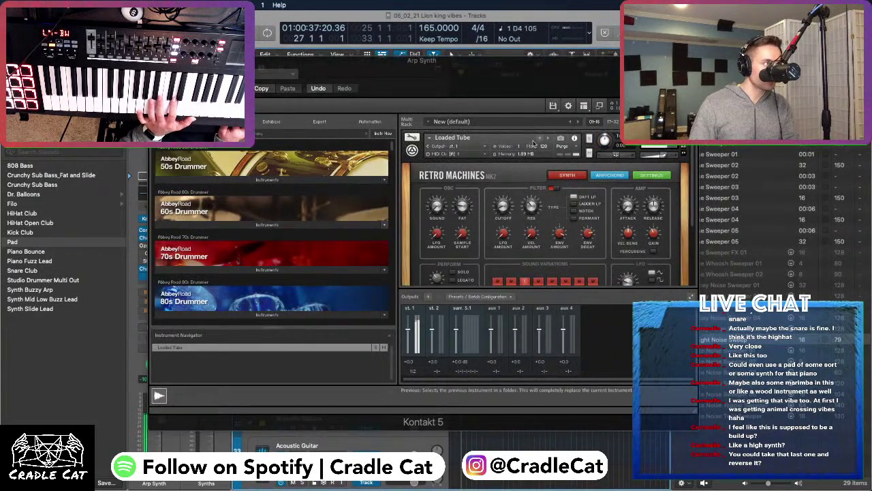
{"action": "left_click", "coordinate": [548, 138]}
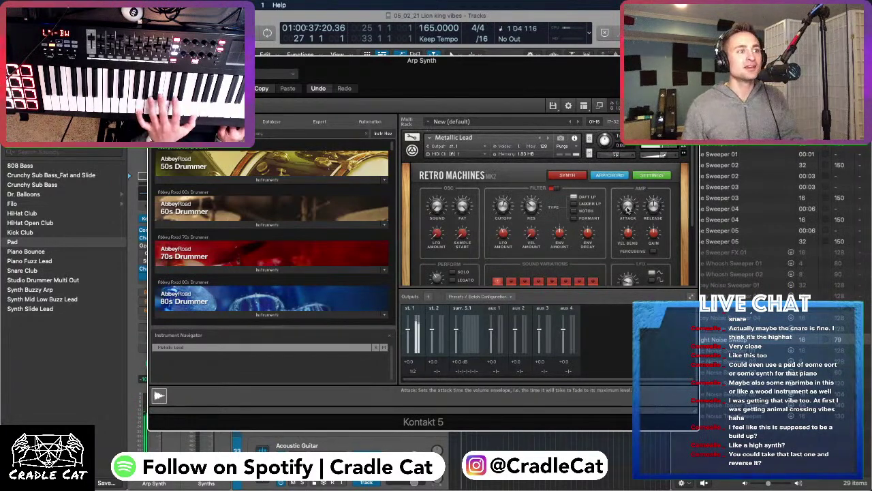
{"action": "scroll", "coordinate": [518, 248], "scroll_direction": "down", "scroll_amount": 3}
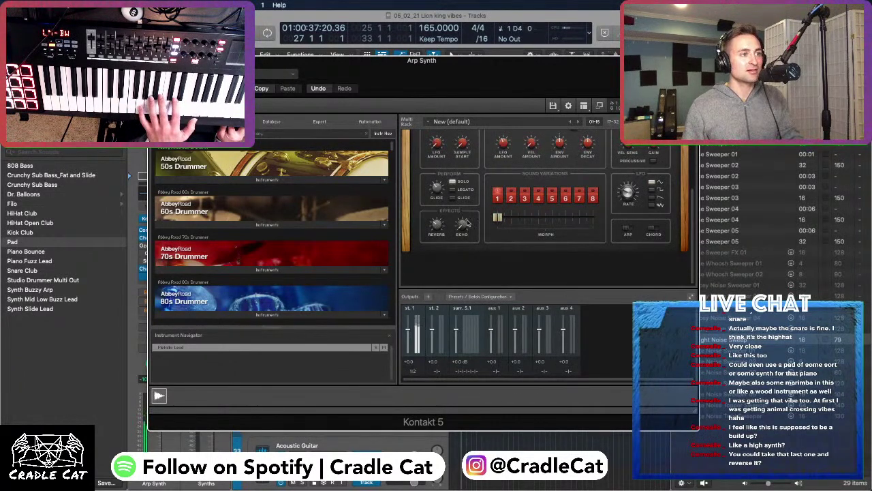
{"action": "scroll", "coordinate": [506, 244], "scroll_direction": "up", "scroll_amount": 2}
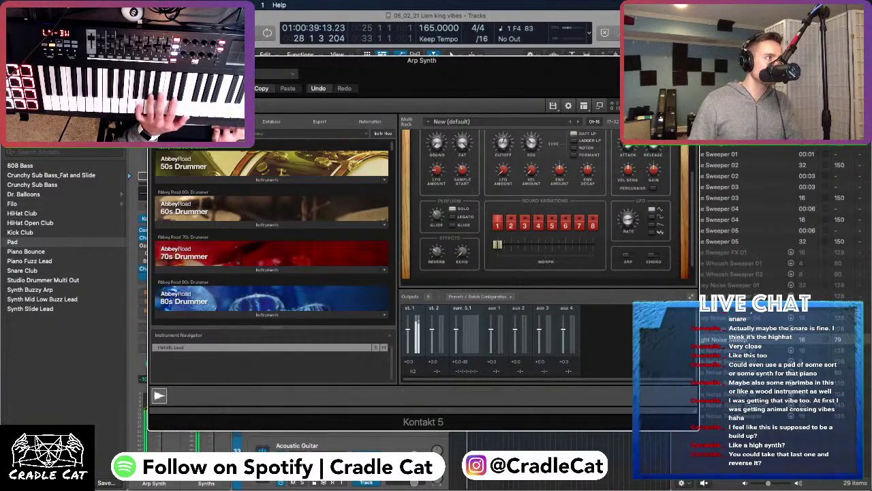
{"action": "key", "text": "super+w"}
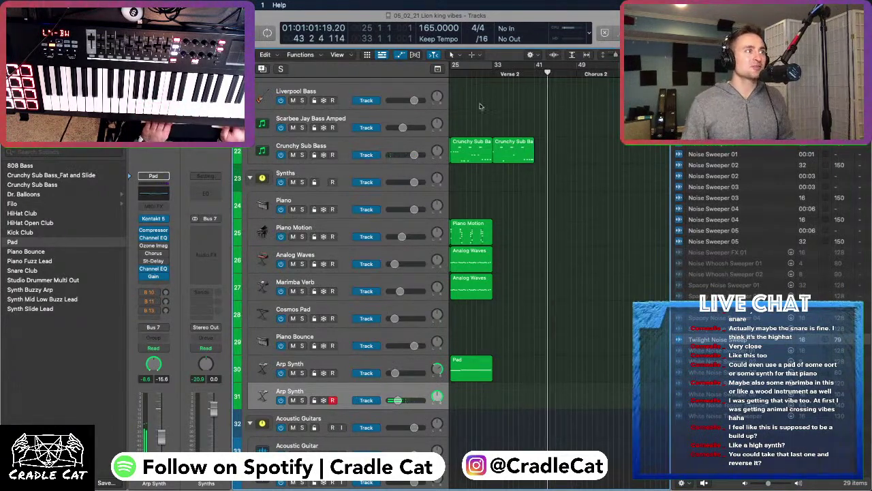
Rehearse the lead part over playback from about bar 32 into Verse 2
{"action": "left_click", "coordinate": [489, 75]}
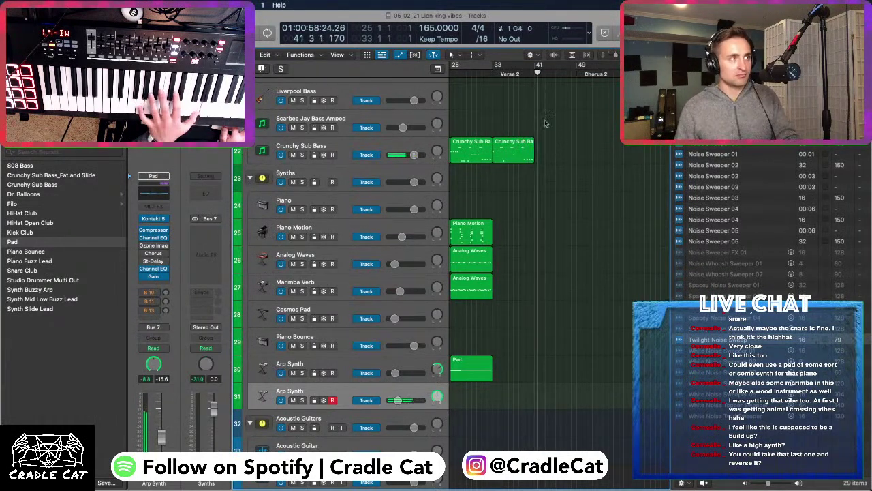
{"action": "left_click", "coordinate": [495, 74]}
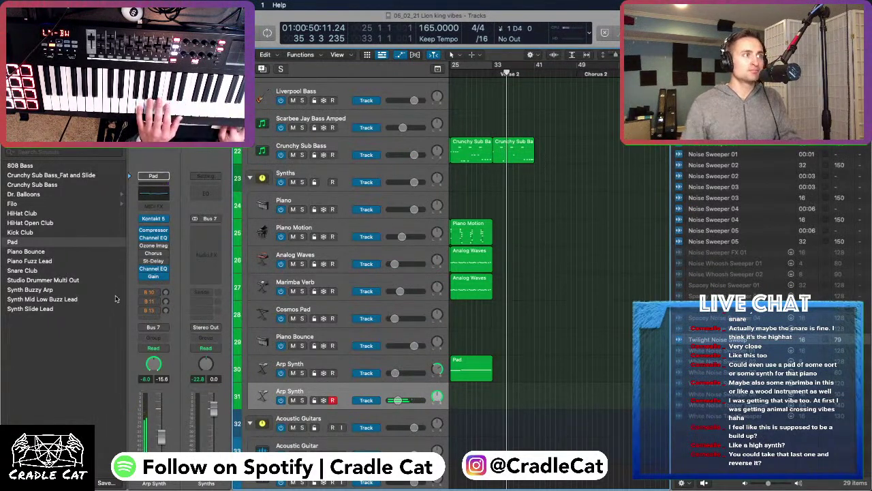
{"action": "key", "text": "space"}
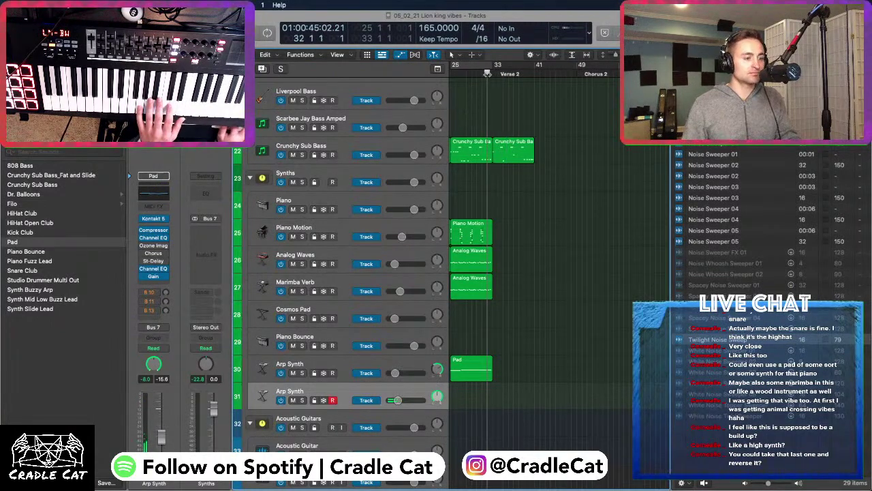
Try to record a lead take on the duplicated Arp Synth track around the start of Verse 2
{"action": "key", "text": "r"}
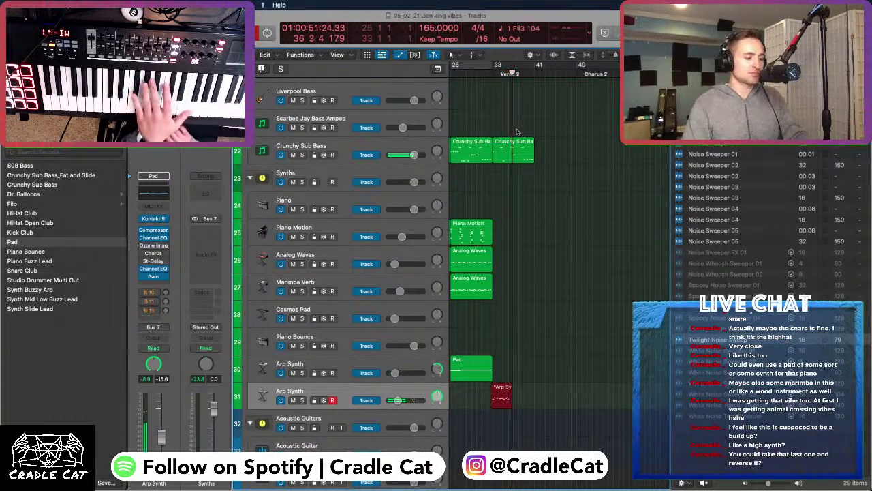
{"action": "key", "text": "space"}
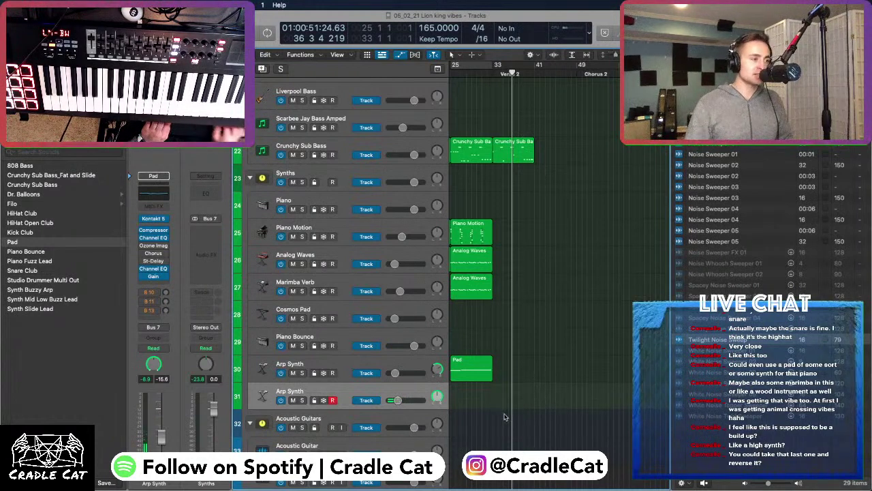
Record a lead take on the duplicated Arp Synth track from about bar 31 through Verse 2, and play it back
{"action": "left_click", "coordinate": [485, 73]}
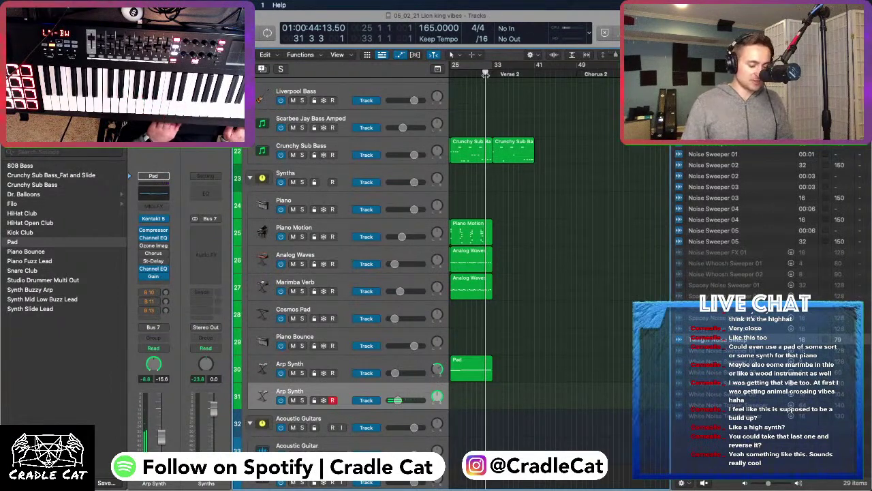
{"action": "key", "text": "r"}
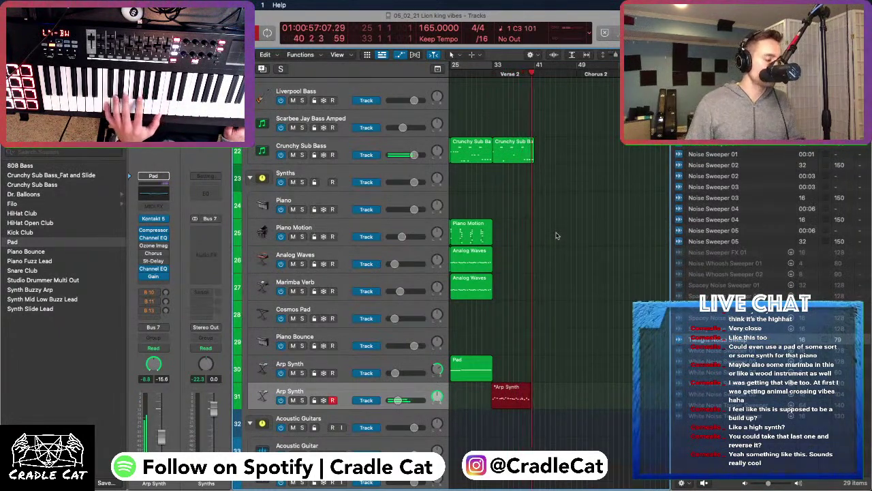
{"action": "key", "text": "space"}
{"action": "key", "text": "space"}
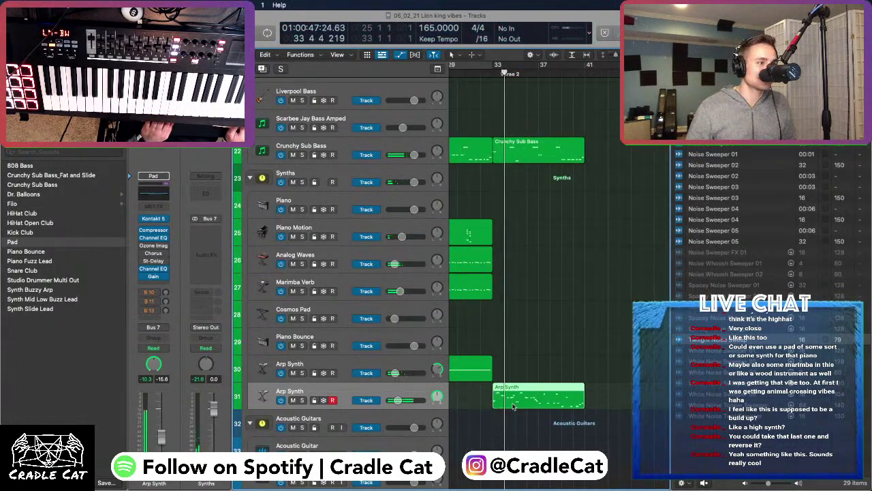
Quantize all notes of the recorded lead region to 1/8 notes at strength 92
{"action": "key", "text": "p"}
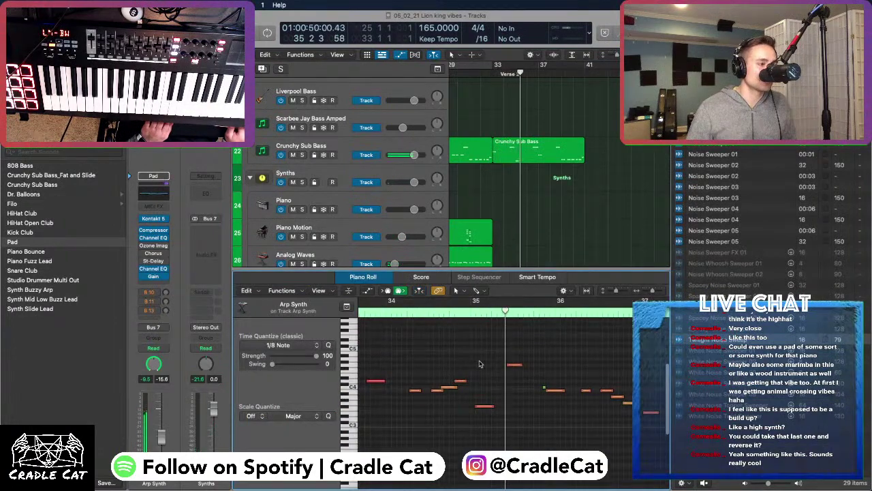
{"action": "key", "text": "super+a"}
{"action": "left_click_drag", "start_coordinate": [318, 360], "coordinate": [313, 359]}
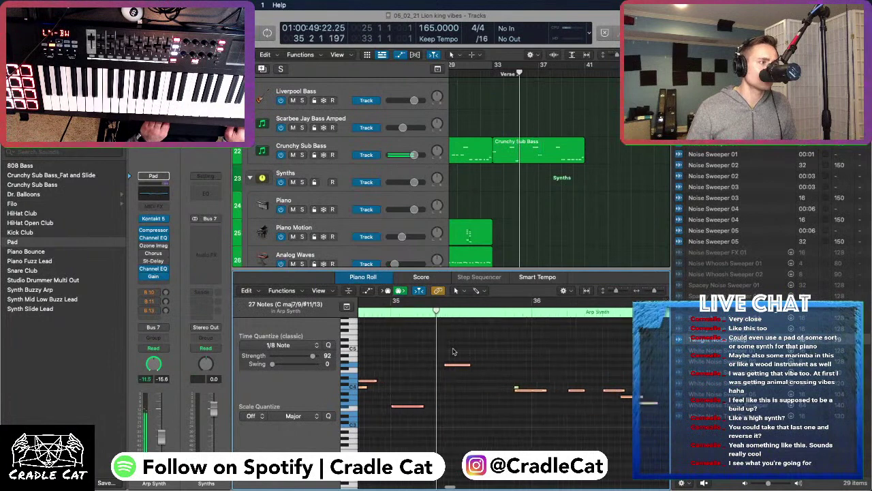
Clean up the lead notes around bar 36, moving the note just before that bar an eighth note earlier
{"action": "scroll", "coordinate": [453, 351], "scroll_direction": "up", "scroll_amount": 3}
{"action": "left_click", "coordinate": [453, 351]}
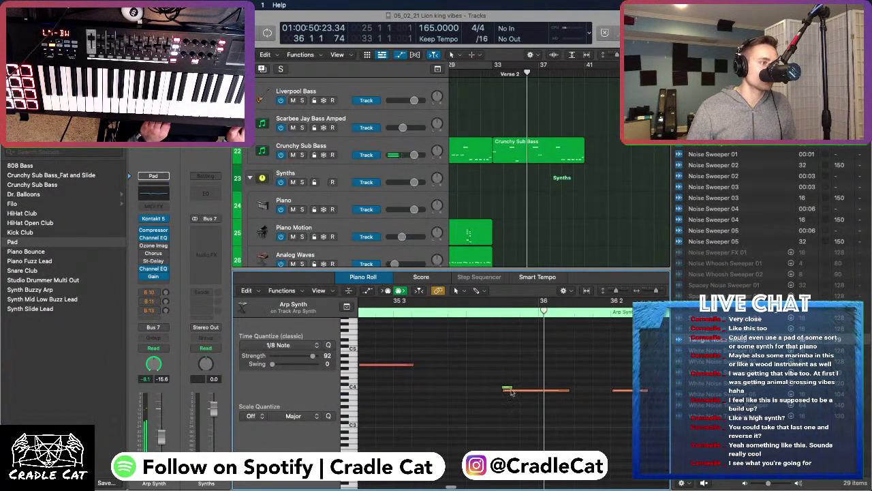
{"action": "left_click_drag", "start_coordinate": [512, 393], "coordinate": [475, 392]}
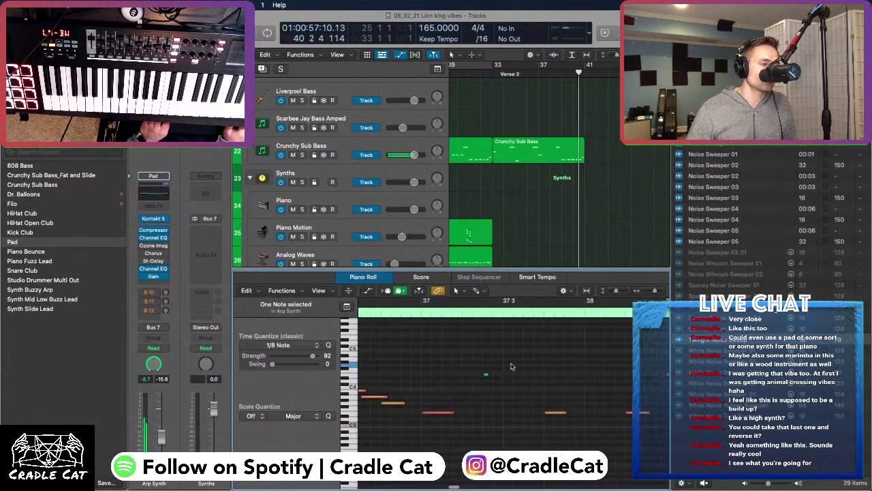
{"action": "key", "text": "p"}
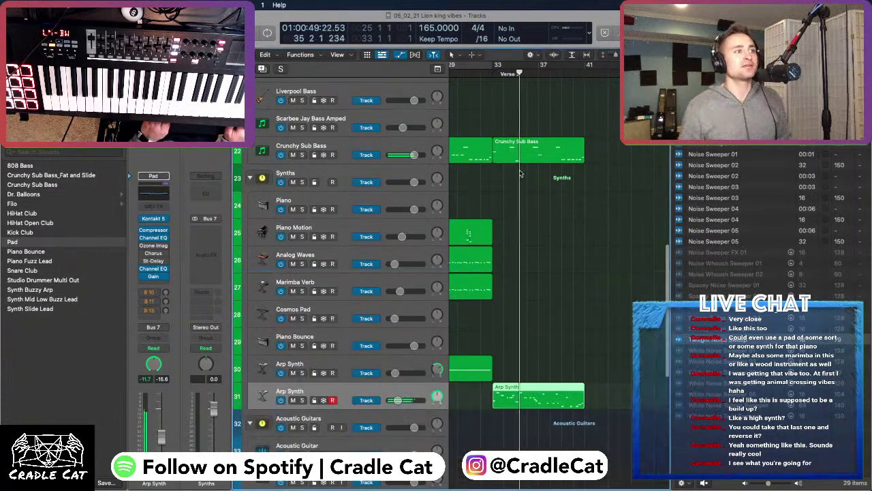
{"action": "key", "text": "p"}
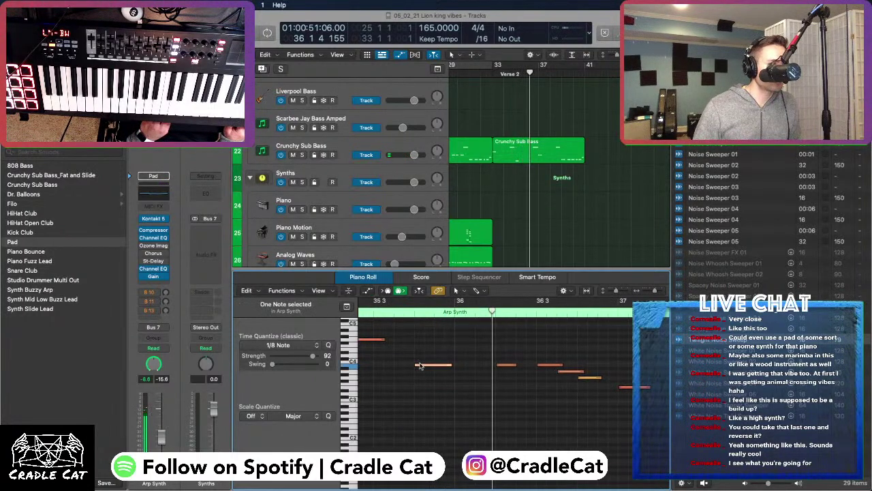
{"action": "left_click_drag", "start_coordinate": [420, 365], "coordinate": [409, 344]}
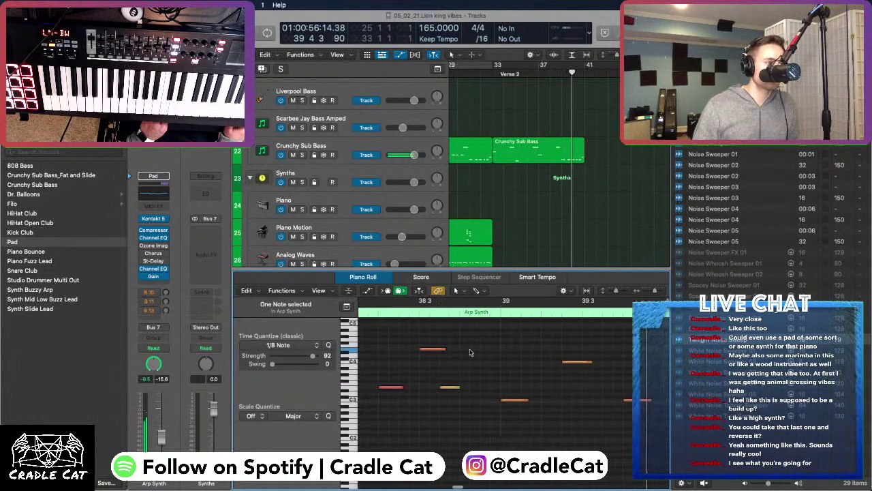
{"action": "key", "text": "p"}
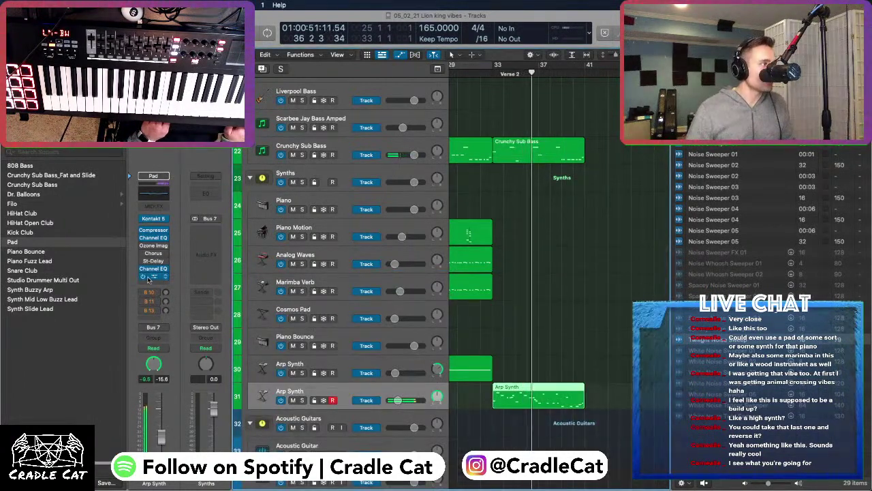
Insert a stereo ChromaVerb before Gain on the lead with attack 11%, density 64%, decay 2.30 s and dry level 81%
{"action": "left_click", "coordinate": [148, 277]}
{"action": "mouse_move", "coordinate": [214, 308]}
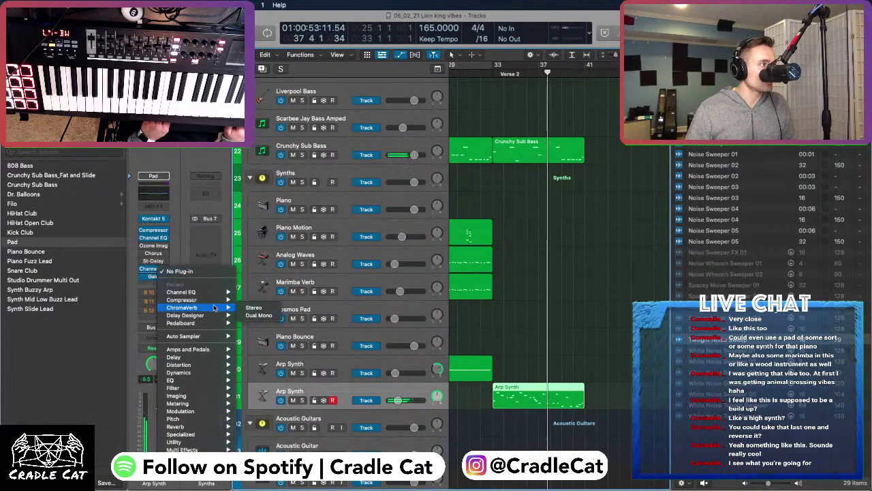
{"action": "left_click", "coordinate": [253, 308]}
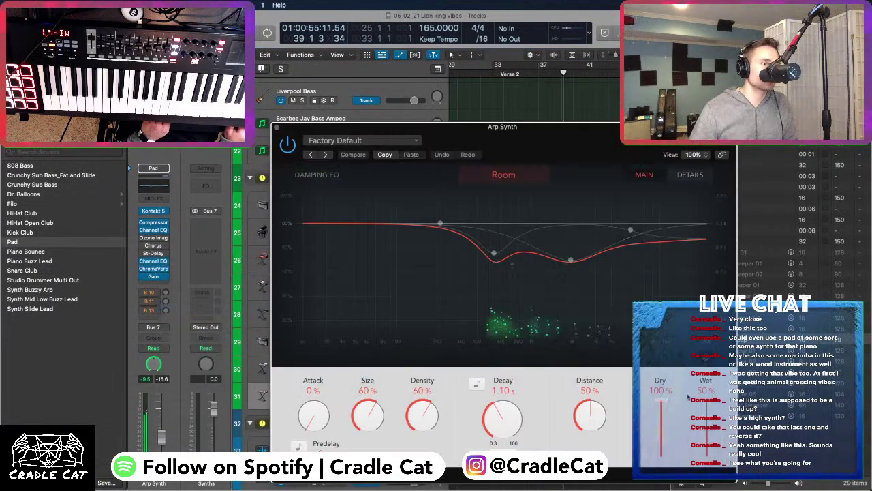
{"action": "left_click_drag", "start_coordinate": [506, 412], "coordinate": [513, 390]}
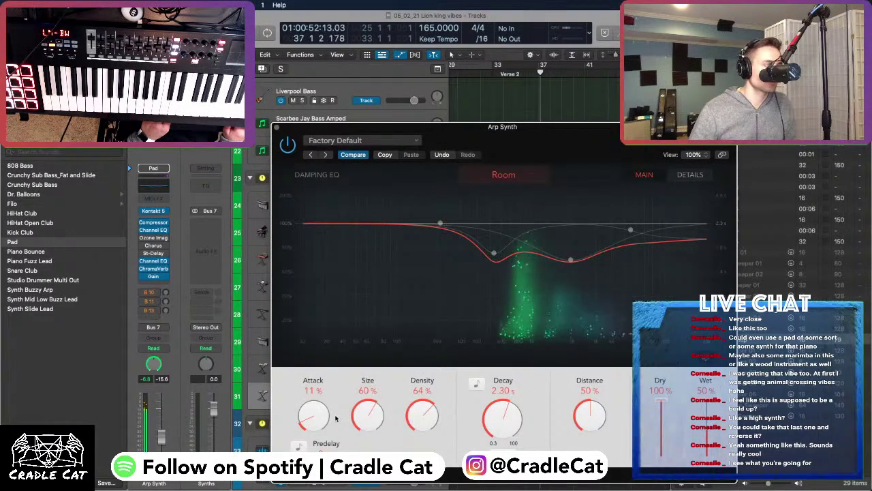
{"action": "left_click_drag", "start_coordinate": [660, 401], "coordinate": [669, 409]}
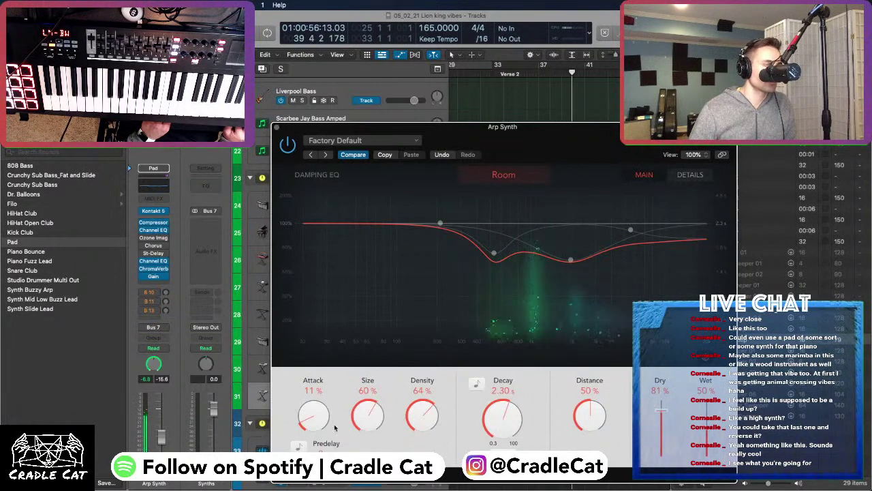
{"action": "left_click", "coordinate": [276, 128]}
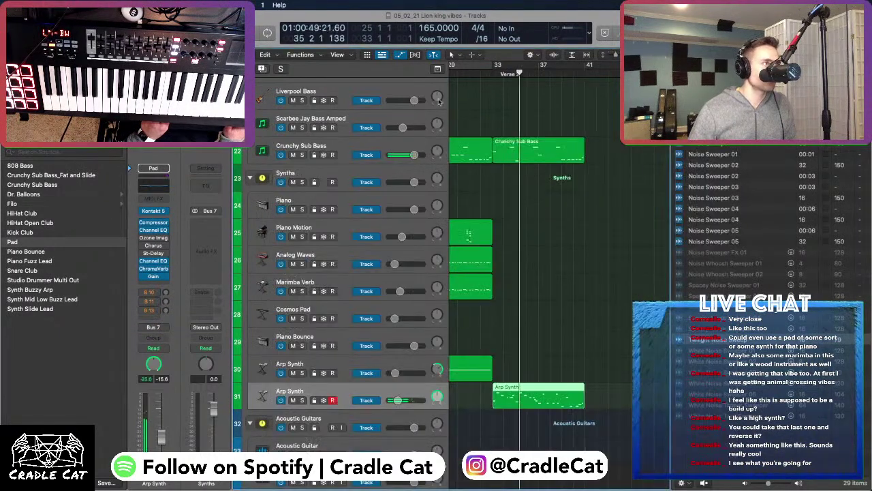
Replace the lead track's Ozone Imager with the Soundtoys Decapitator and dismiss the Updater dialogs
{"action": "left_click", "coordinate": [160, 239]}
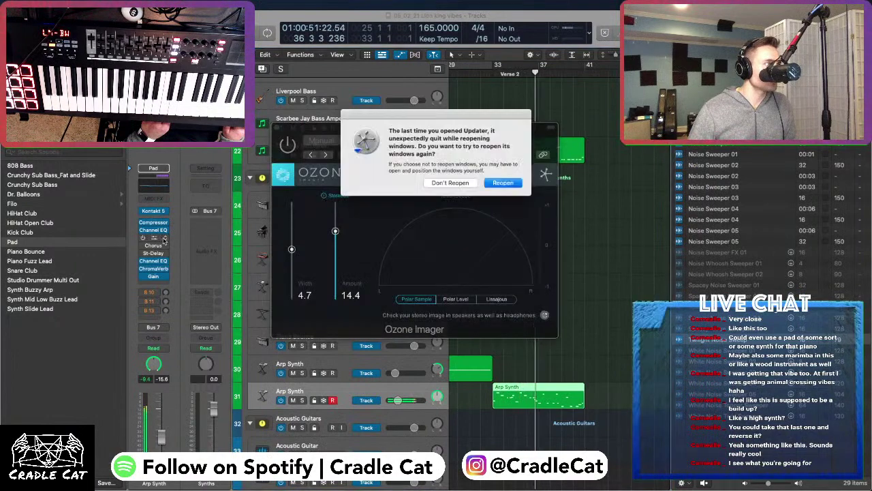
{"action": "left_click", "coordinate": [164, 239]}
{"action": "left_click", "coordinate": [455, 184]}
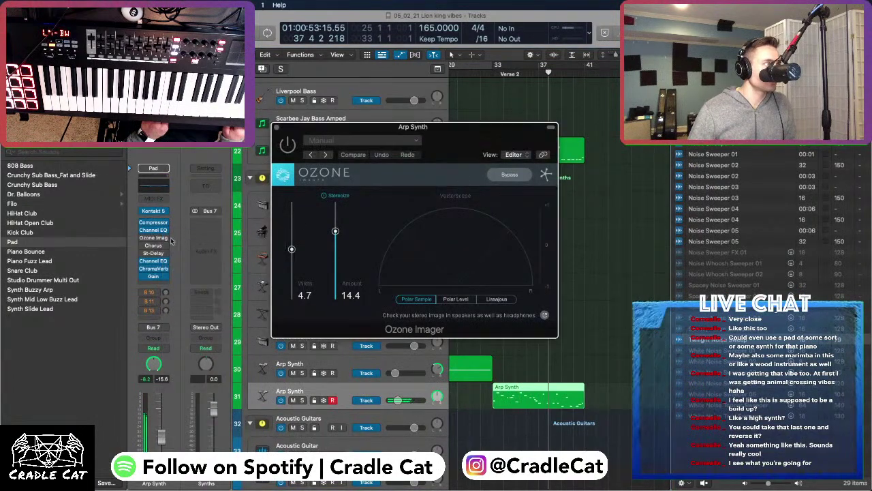
{"action": "left_click", "coordinate": [167, 238]}
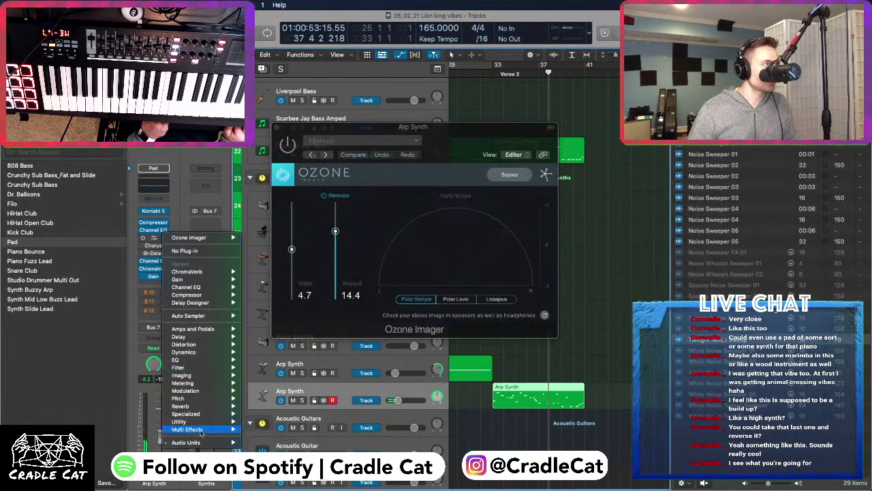
{"action": "mouse_move", "coordinate": [197, 441]}
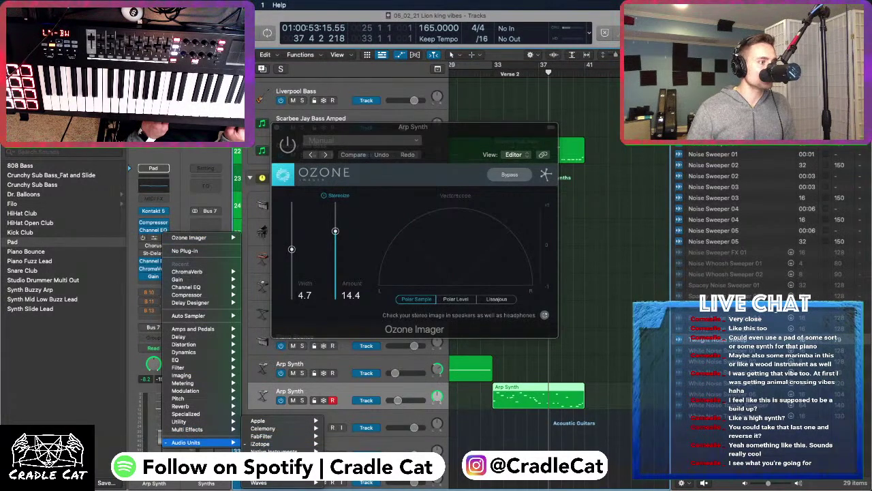
{"action": "left_click", "coordinate": [279, 470]}
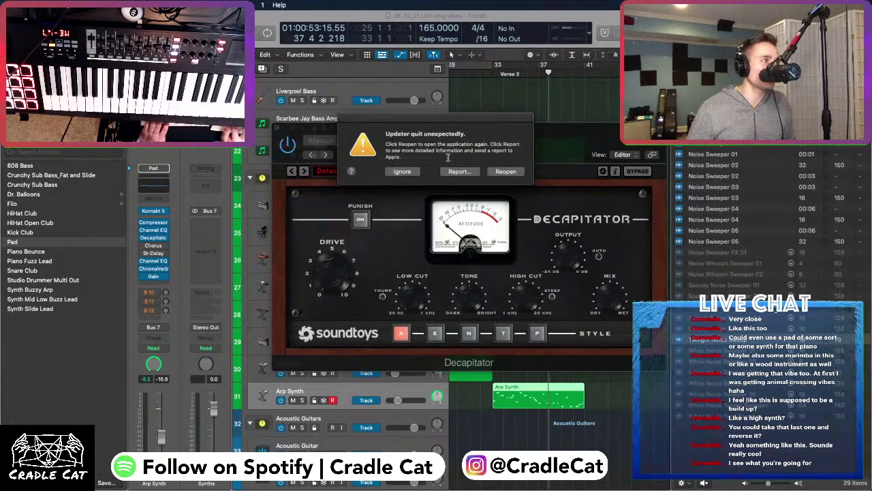
{"action": "left_click", "coordinate": [404, 171]}
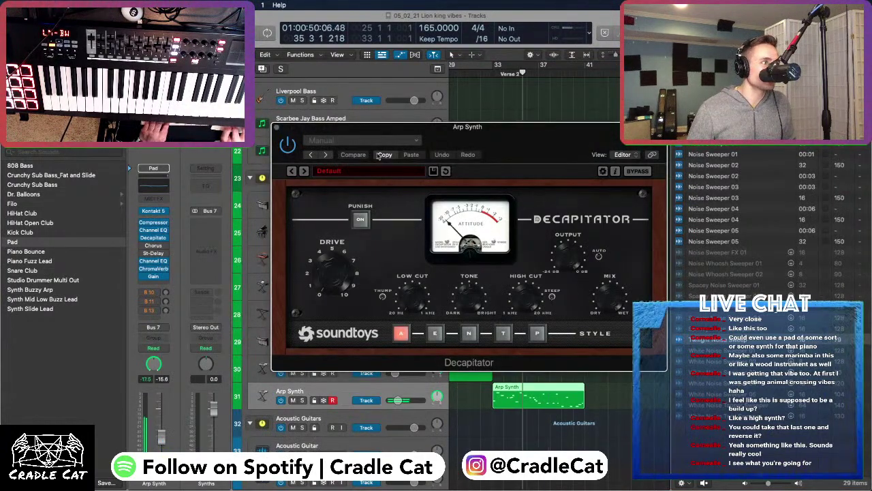
Adjust Decapitator's Drive on the lead, review the Metallic Lead patch in Kontakt, and close the plug-in windows
{"action": "left_click_drag", "start_coordinate": [332, 238], "coordinate": [337, 187]}
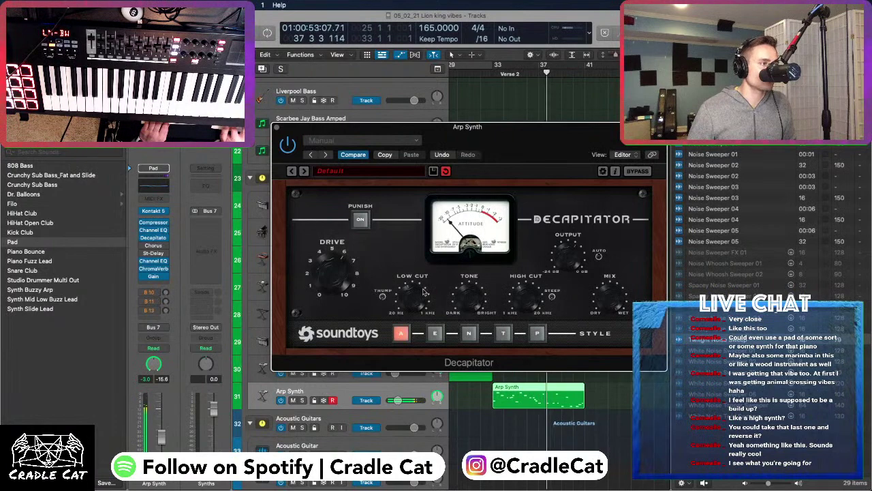
{"action": "left_click", "coordinate": [161, 213]}
{"action": "left_click", "coordinate": [156, 214]}
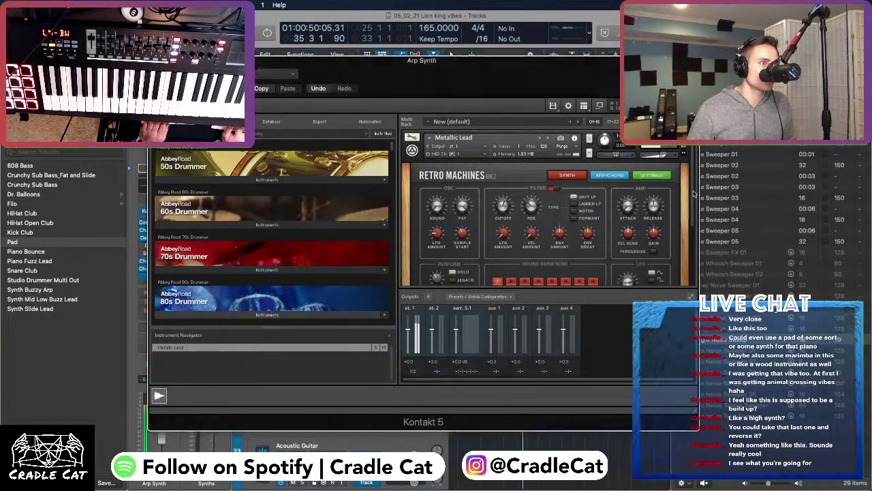
{"action": "scroll", "coordinate": [582, 215], "scroll_direction": "down", "scroll_amount": 3}
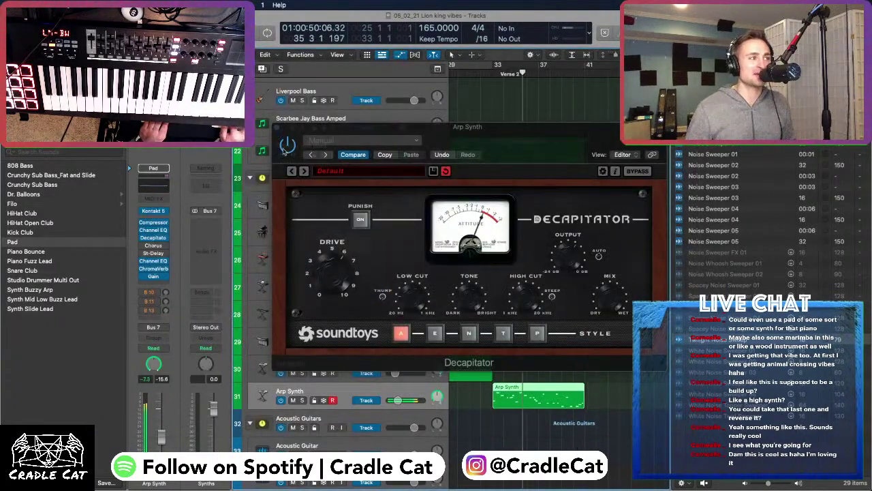
{"action": "left_click", "coordinate": [275, 128]}
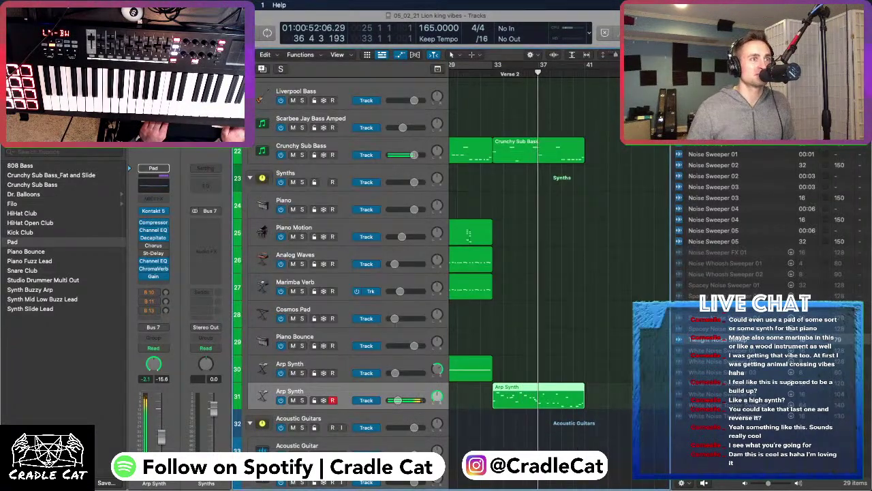
Hide the loop browser, set the lead's ChromaVerb decay to 2.10 s and distance to 66%, and close the plug-in
{"action": "key", "text": "o"}
{"action": "scroll", "coordinate": [550, 255], "scroll_direction": "down", "scroll_amount": 2}
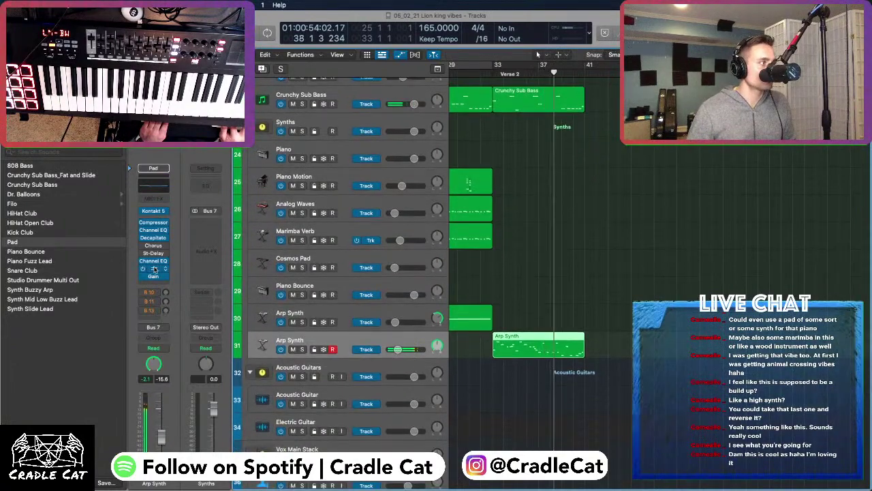
{"action": "left_click", "coordinate": [153, 268]}
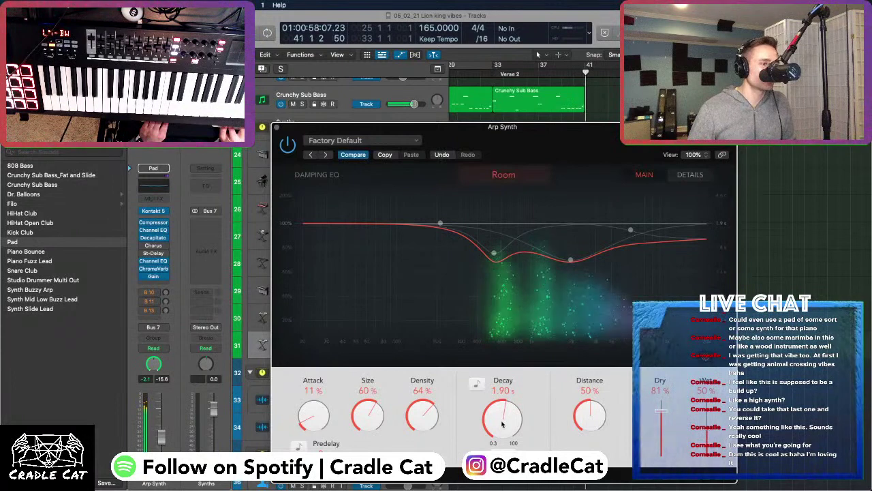
{"action": "mouse_move", "coordinate": [586, 417]}
{"action": "left_mouse_down"}
{"action": "mouse_move", "coordinate": [583, 436]}
{"action": "mouse_move", "coordinate": [594, 352]}
{"action": "mouse_move", "coordinate": [584, 419]}
{"action": "left_mouse_up"}
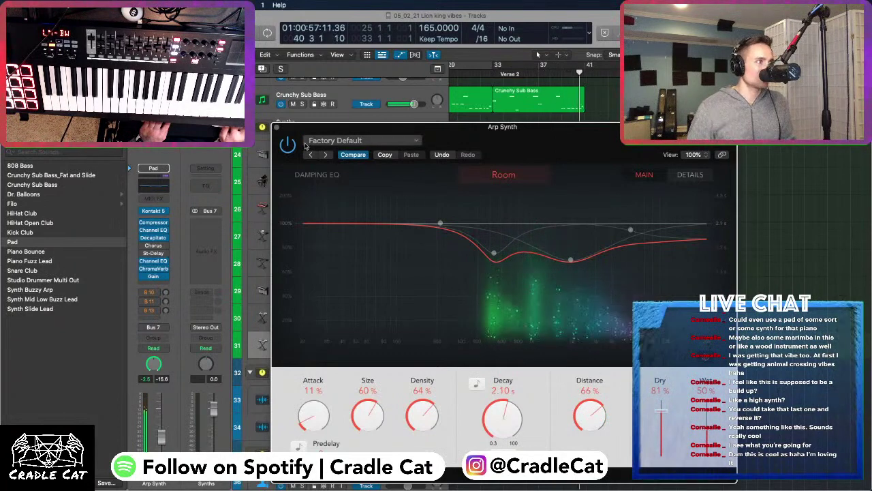
{"action": "key", "text": "super+w"}
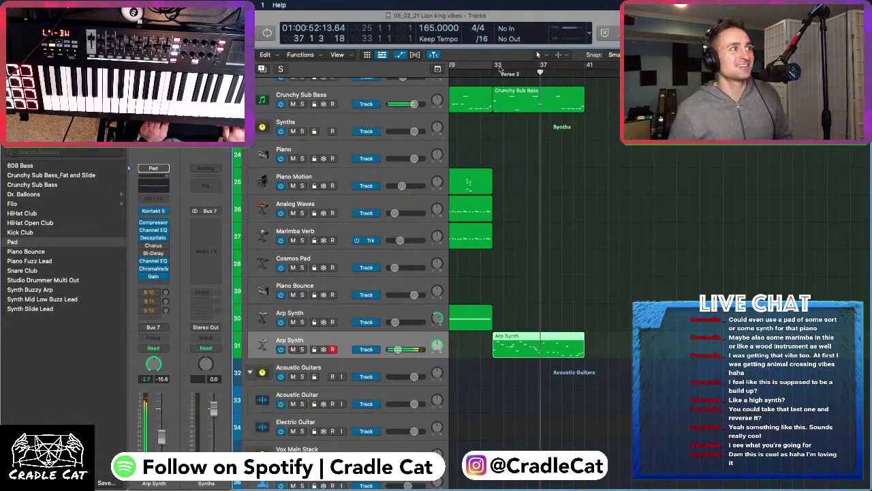
Look over the bass, synth and vocal tracks around Verse 2 while the lead plays back
{"action": "scroll", "coordinate": [509, 146], "scroll_direction": "up", "scroll_amount": 3}
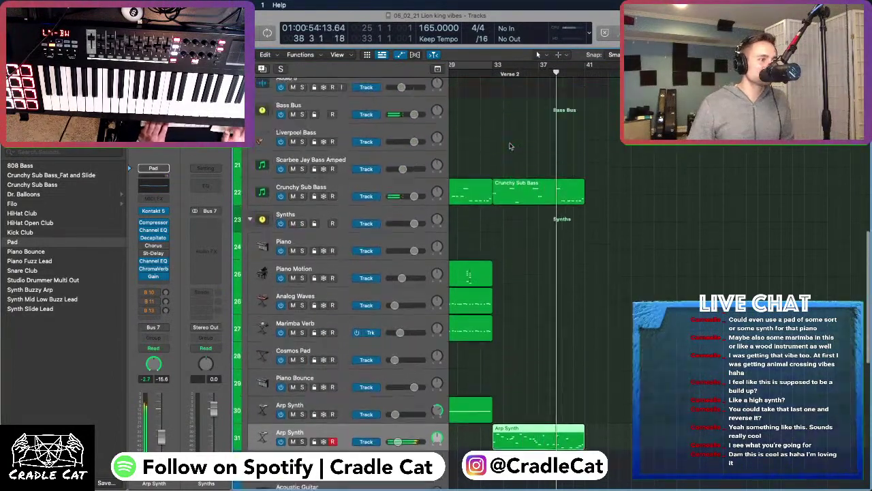
{"action": "scroll", "coordinate": [509, 145], "scroll_direction": "up", "scroll_amount": 1}
{"action": "scroll", "coordinate": [509, 190], "scroll_direction": "down", "scroll_amount": 6}
{"action": "key", "text": "super+Right"}
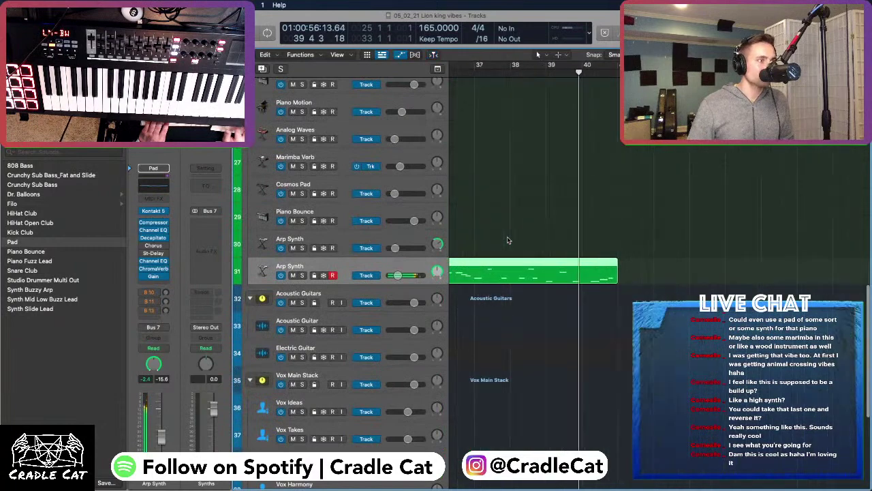
{"action": "scroll", "coordinate": [507, 238], "scroll_direction": "left", "scroll_amount": 5}
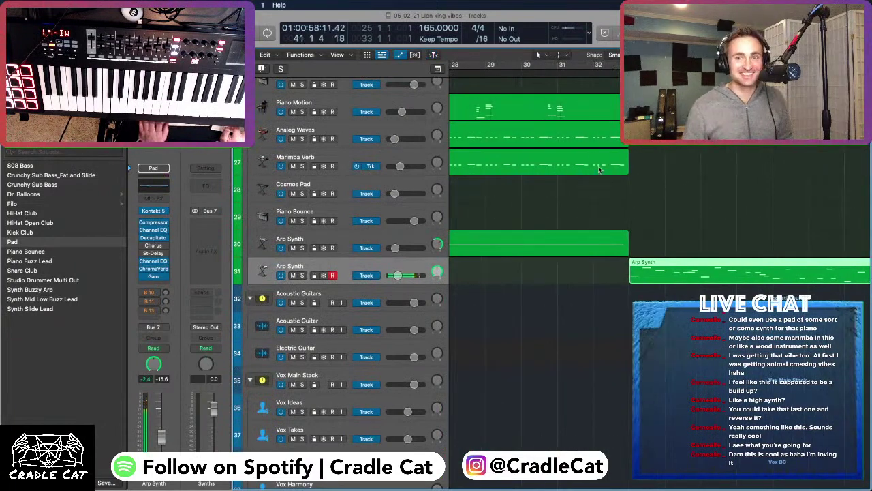
{"action": "scroll", "coordinate": [579, 170], "scroll_direction": "up", "scroll_amount": 3}
{"action": "key", "text": "super+Up"}
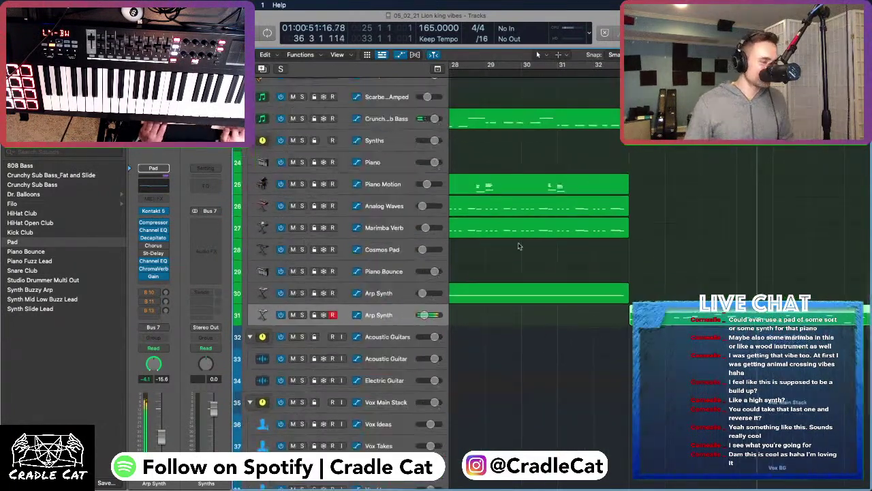
{"action": "key", "text": "super+Left"}
{"action": "scroll", "coordinate": [518, 246], "scroll_direction": "down", "scroll_amount": 5}
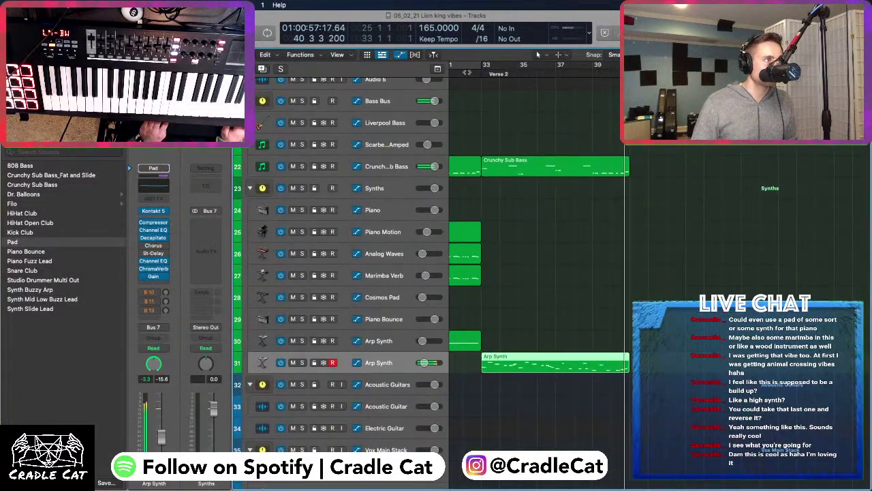
Play from just before Verse 2 and open the lead region's notes from bar 33 for editing
{"action": "left_click", "coordinate": [471, 65]}
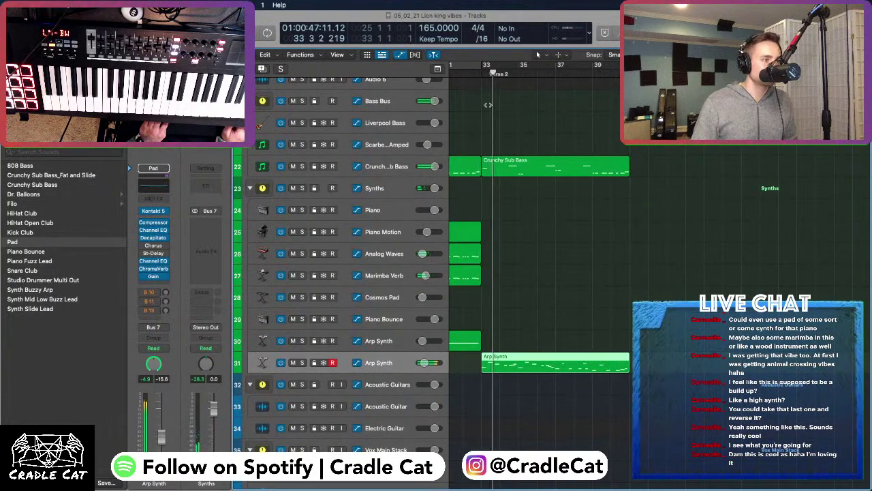
{"action": "double_click", "coordinate": [490, 362]}
{"action": "scroll", "coordinate": [477, 397], "scroll_direction": "left", "scroll_amount": 5}
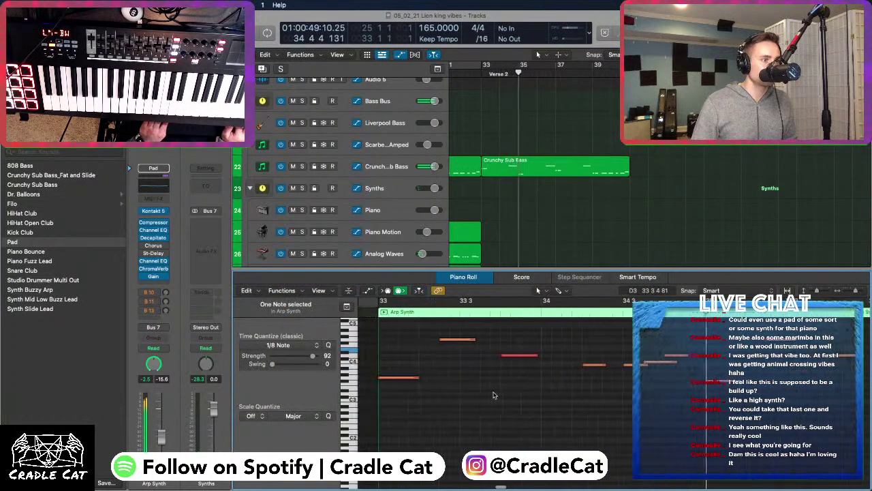
Play back the Arp Synth melody and lengthen its high notes in bars 33 and 35
{"action": "key", "text": "space"}
{"action": "key", "text": "space"}
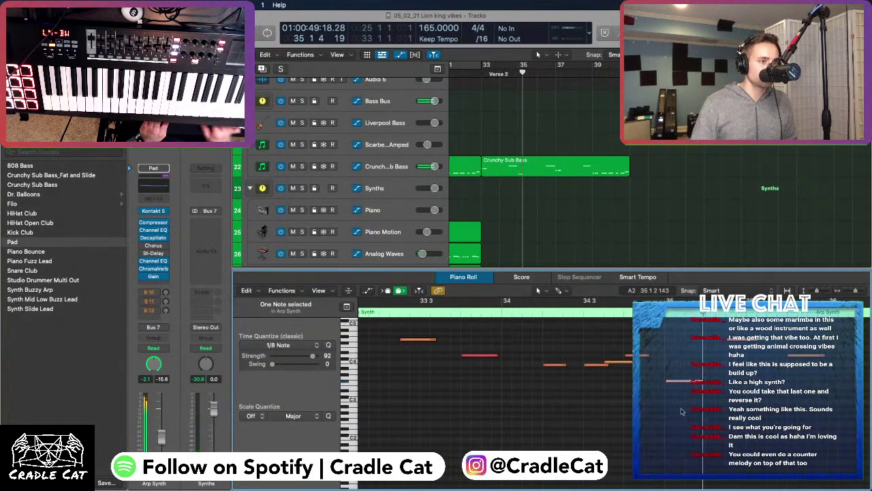
{"action": "key", "text": "space"}
{"action": "key", "text": "space"}
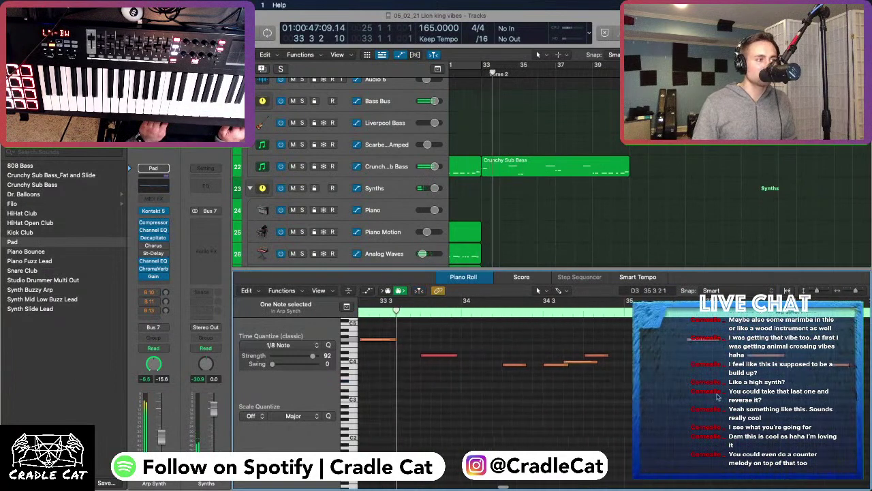
{"action": "key", "text": "space"}
{"action": "left_click_drag", "start_coordinate": [395, 339], "coordinate": [424, 342]}
{"action": "key", "text": "space"}
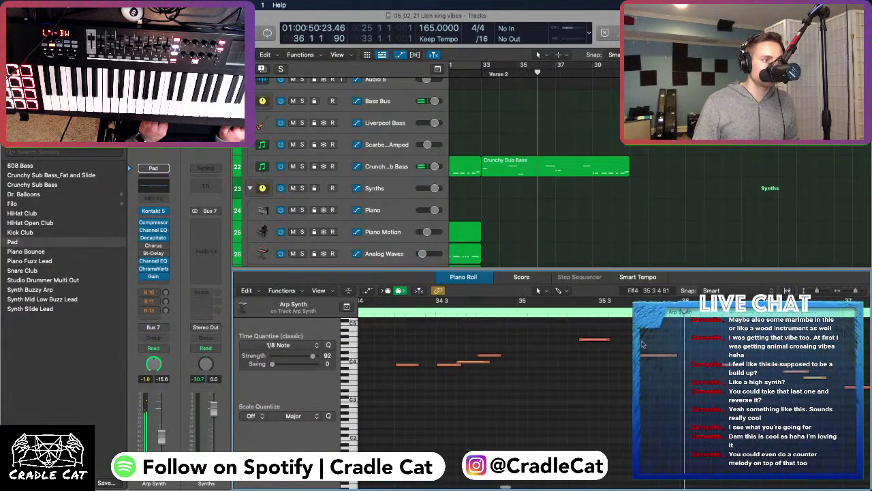
{"action": "left_click", "coordinate": [603, 339]}
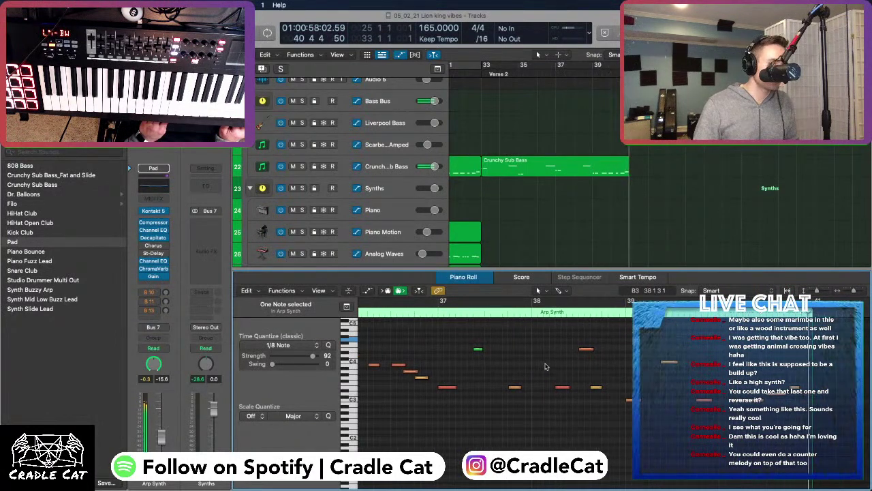
Lengthen the C3 note in bar 40 and place a short F#3 note at the start of bar 33
{"action": "key", "text": "alt+comma"}
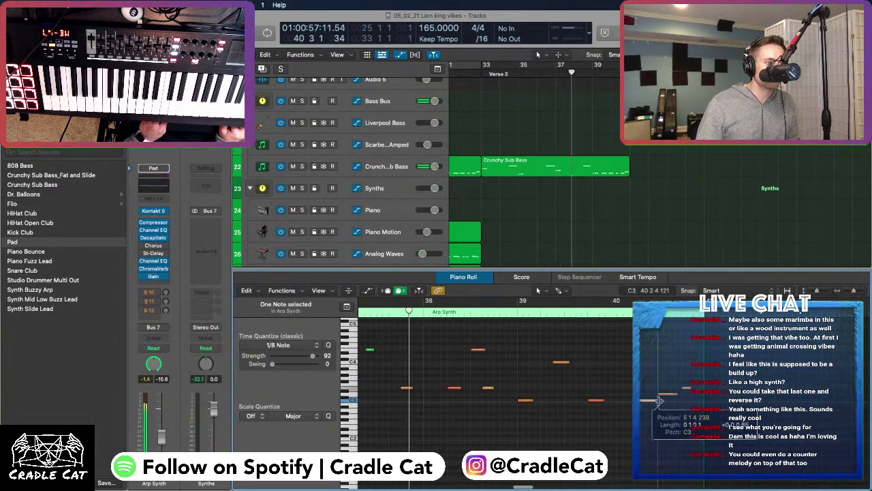
{"action": "left_click_drag", "start_coordinate": [659, 400], "coordinate": [684, 399]}
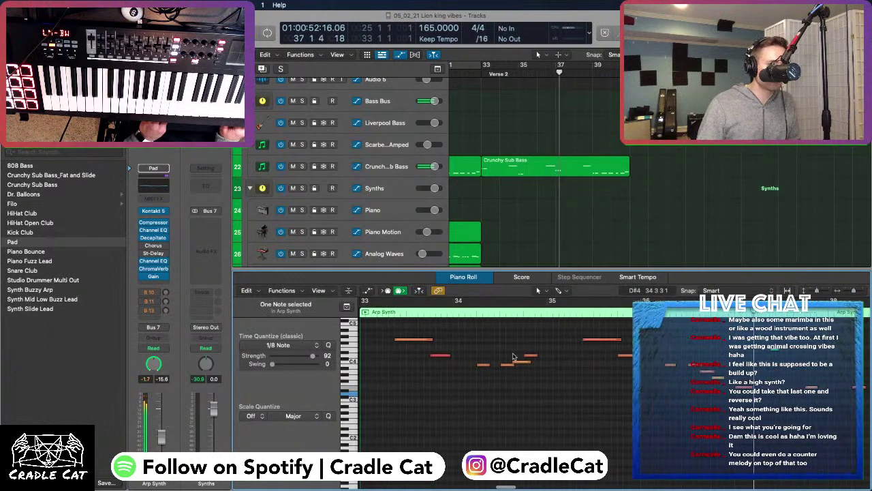
{"action": "scroll", "coordinate": [513, 357], "scroll_direction": "down", "scroll_amount": 2}
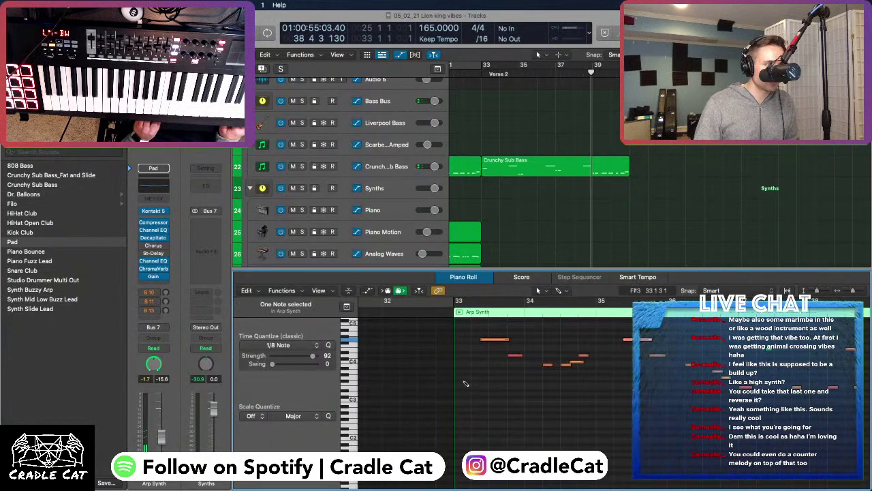
{"action": "mouse_move", "coordinate": [461, 377]}
{"action": "left_mouse_down"}
{"action": "mouse_move", "coordinate": [468, 379]}
{"action": "mouse_move", "coordinate": [458, 380]}
{"action": "left_mouse_up"}
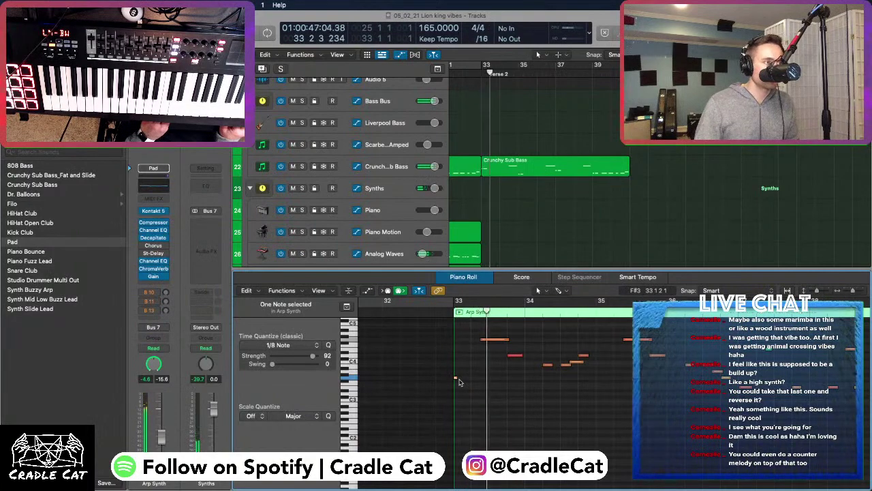
Examine the Solo, Legato and Glide settings in the Arp Synth track's Kontakt 5 instrument, leaving its window closed at the end
{"action": "left_click", "coordinate": [154, 211]}
{"action": "scroll", "coordinate": [483, 260], "scroll_direction": "down", "scroll_amount": 3}
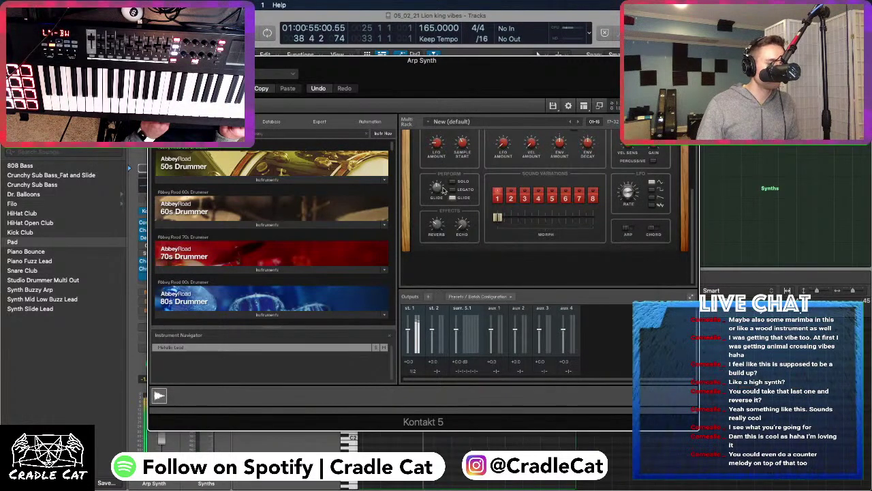
{"action": "left_click_drag", "start_coordinate": [235, 63], "coordinate": [310, 51]}
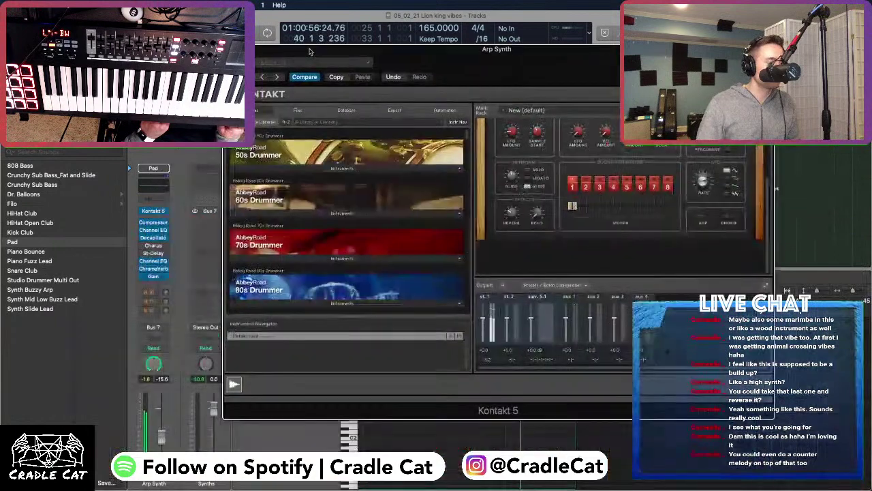
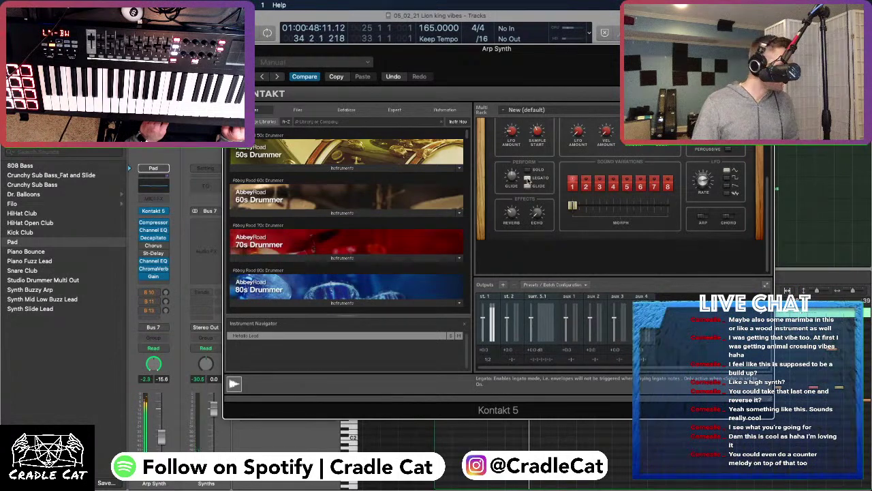
{"action": "left_click_drag", "start_coordinate": [523, 79], "coordinate": [387, 98]}
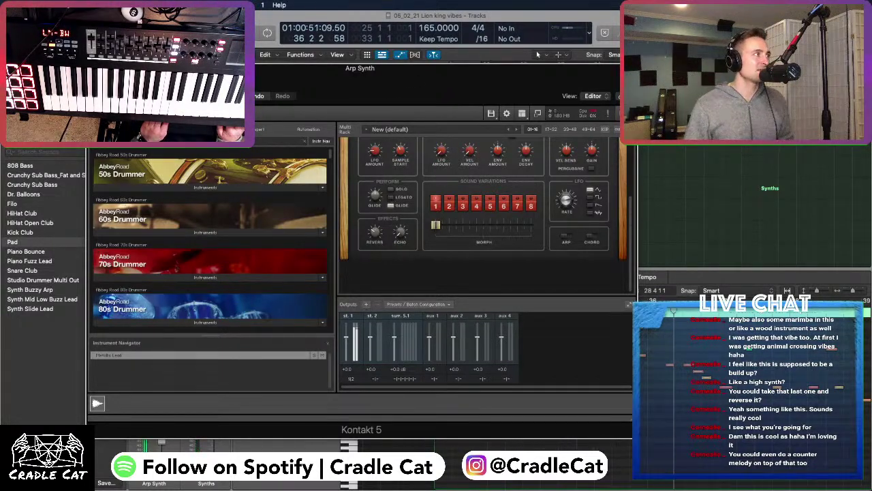
{"action": "key", "text": "super+w"}
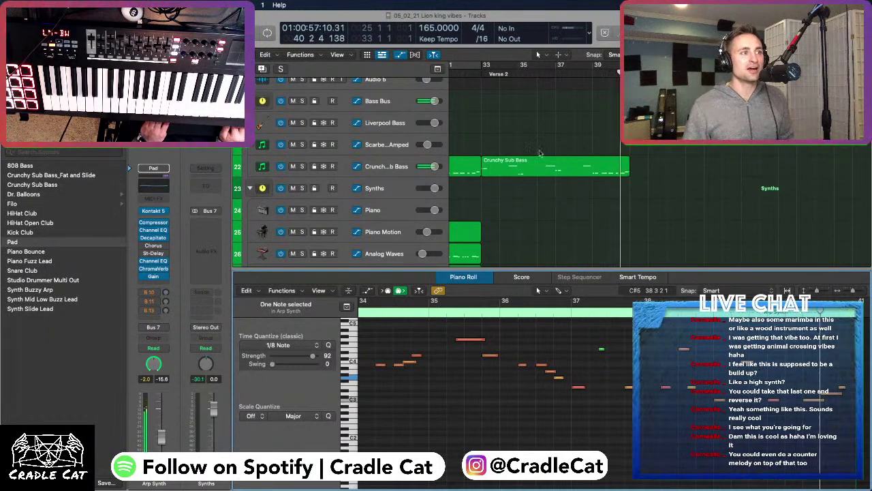
Play the arrangement from just before Chorus 1 through Verse 2 and review the drum, bass and synth tracks
{"action": "key", "text": "space"}
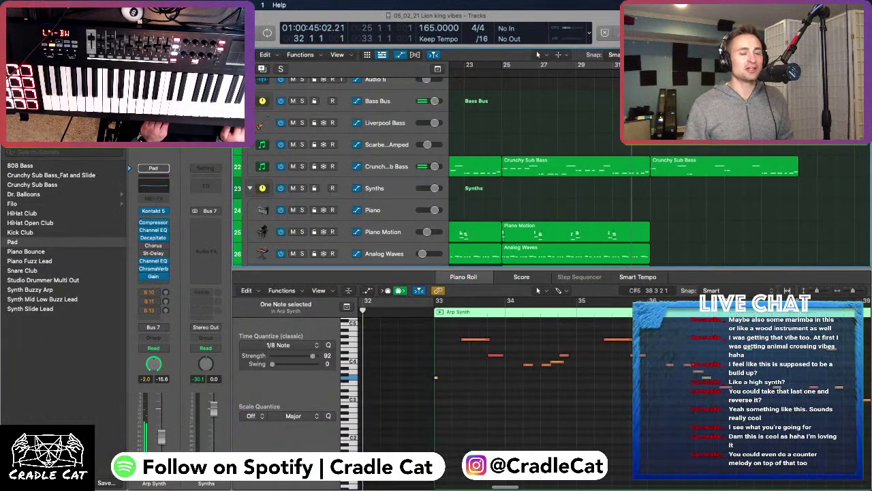
{"action": "left_click", "coordinate": [502, 74]}
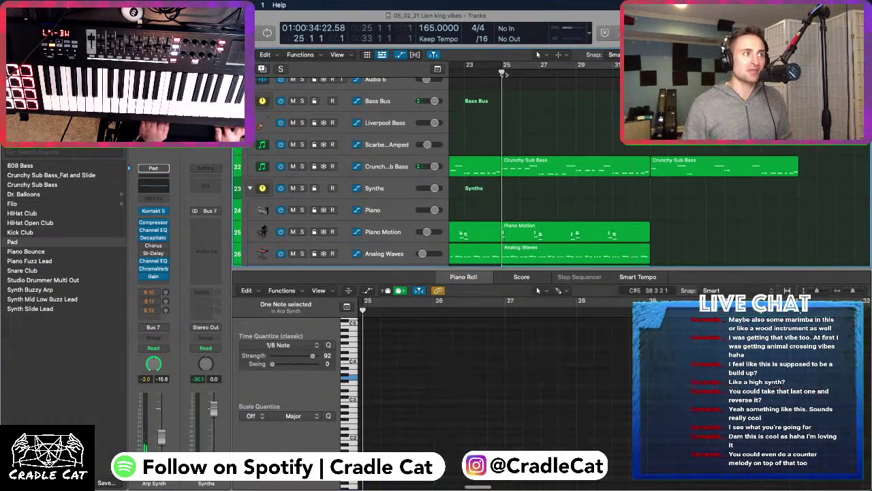
{"action": "key", "text": "space"}
{"action": "scroll", "coordinate": [502, 74], "scroll_direction": "left", "scroll_amount": 5}
{"action": "left_click", "coordinate": [479, 74]}
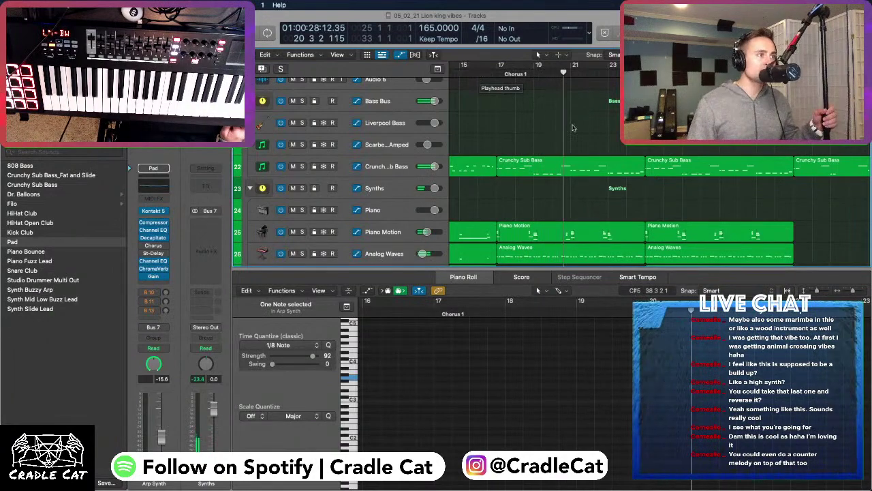
{"action": "scroll", "coordinate": [530, 159], "scroll_direction": "down", "scroll_amount": 2}
{"action": "scroll", "coordinate": [530, 159], "scroll_direction": "up", "scroll_amount": 5}
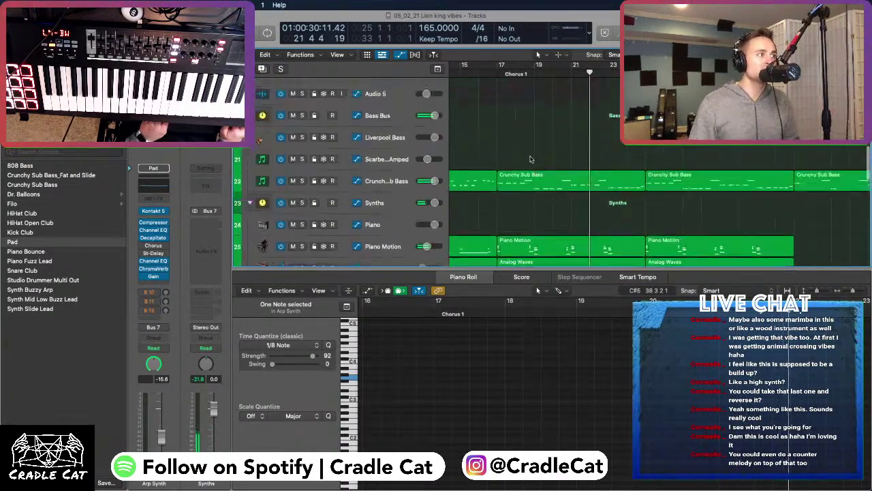
{"action": "key", "text": "super+Down"}
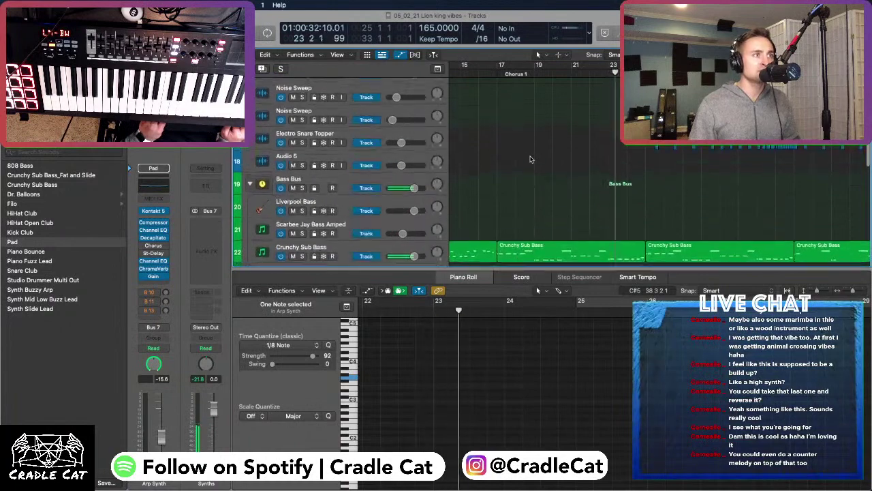
{"action": "scroll", "coordinate": [530, 158], "scroll_direction": "up", "scroll_amount": 2}
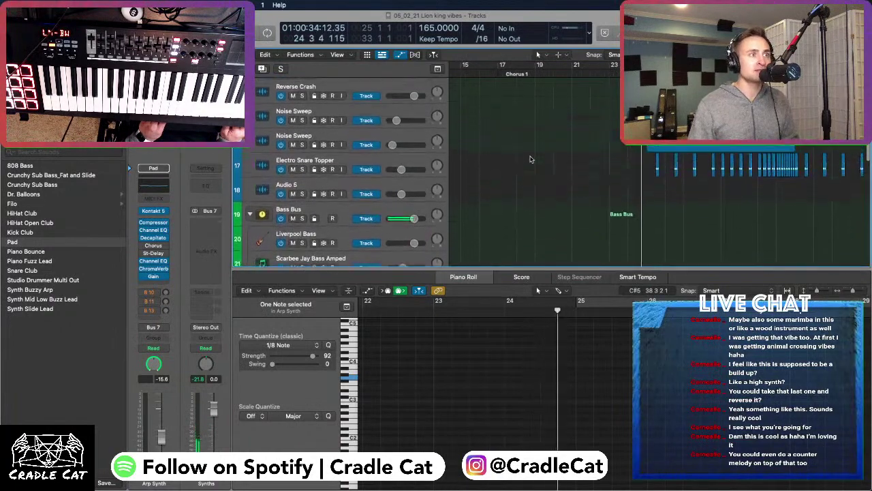
{"action": "scroll", "coordinate": [530, 159], "scroll_direction": "up", "scroll_amount": 3}
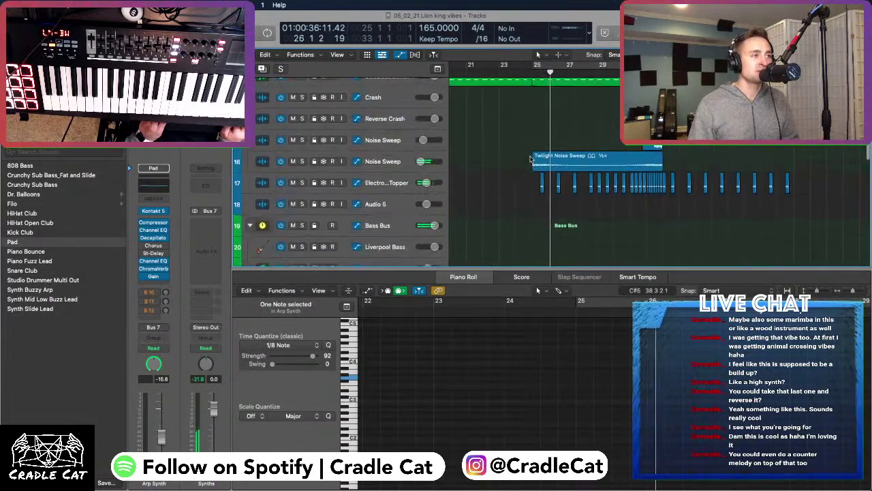
{"action": "key", "text": "super+Up"}
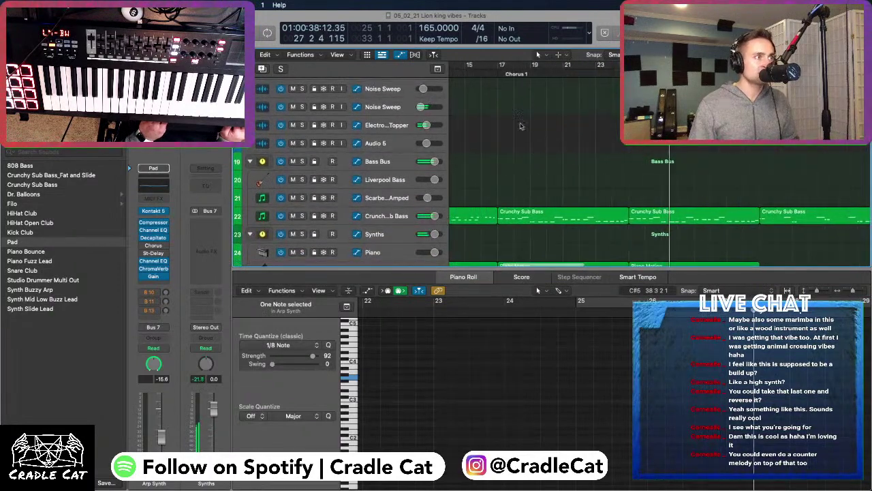
{"action": "scroll", "coordinate": [518, 117], "scroll_direction": "left", "scroll_amount": 2}
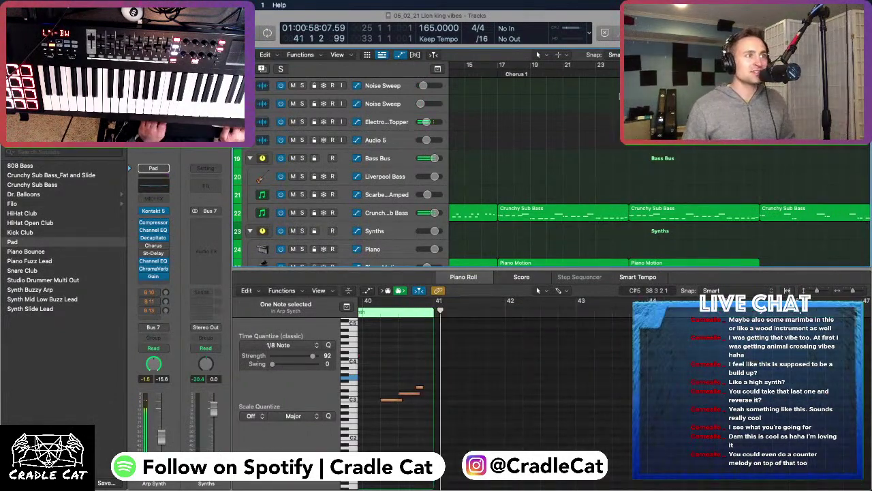
Select the Vox Ideas track and place the playhead at bar 15
{"action": "scroll", "coordinate": [395, 147], "scroll_direction": "down", "scroll_amount": 10}
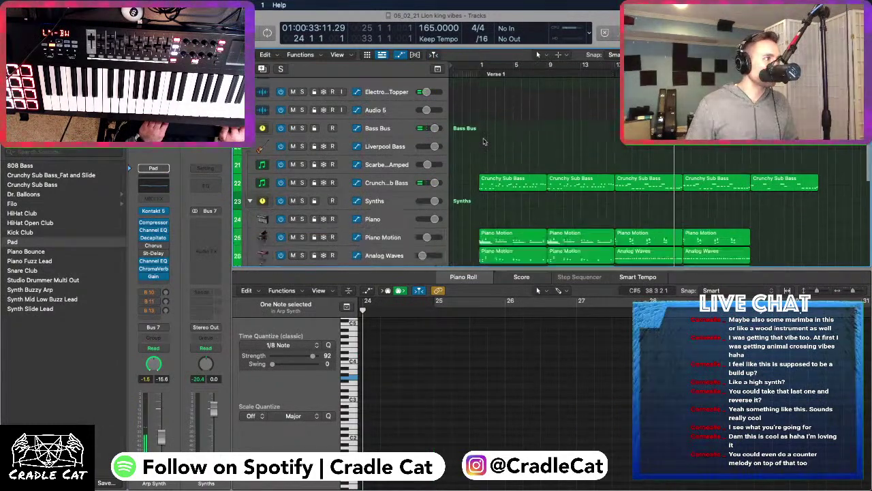
{"action": "left_click", "coordinate": [393, 164]}
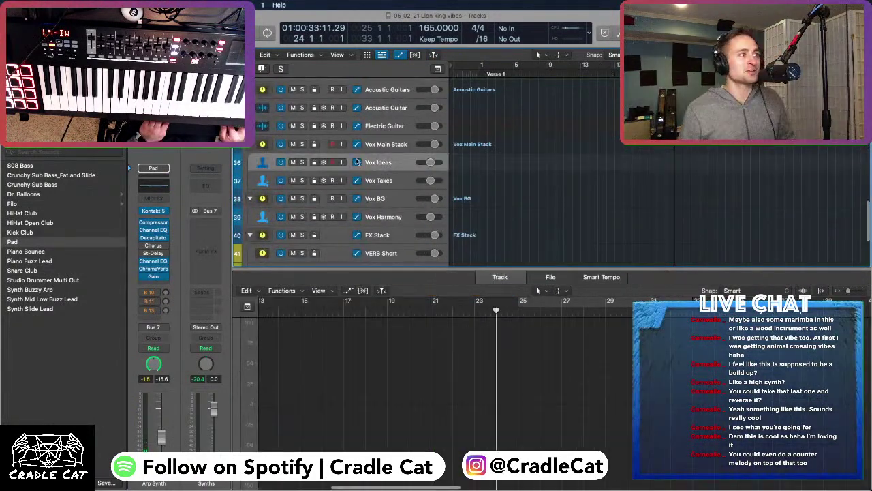
{"action": "left_click", "coordinate": [596, 73]}
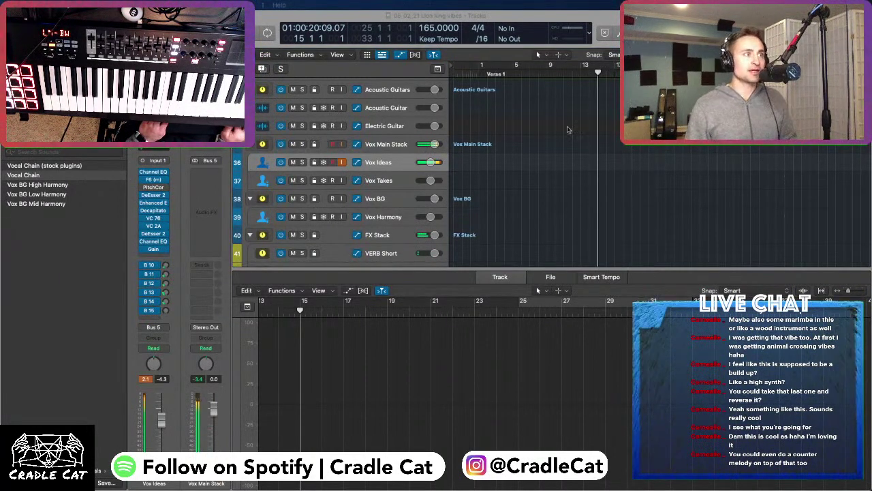
{"action": "left_click", "coordinate": [599, 73]}
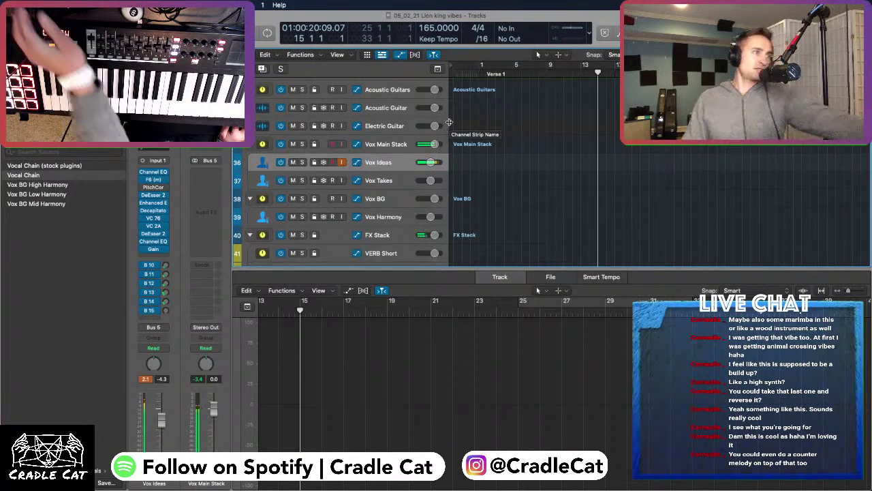
Hide the audio editor so the track area fills the window
{"action": "scroll", "coordinate": [477, 137], "scroll_direction": "down", "scroll_amount": 2}
{"action": "key", "text": "e"}
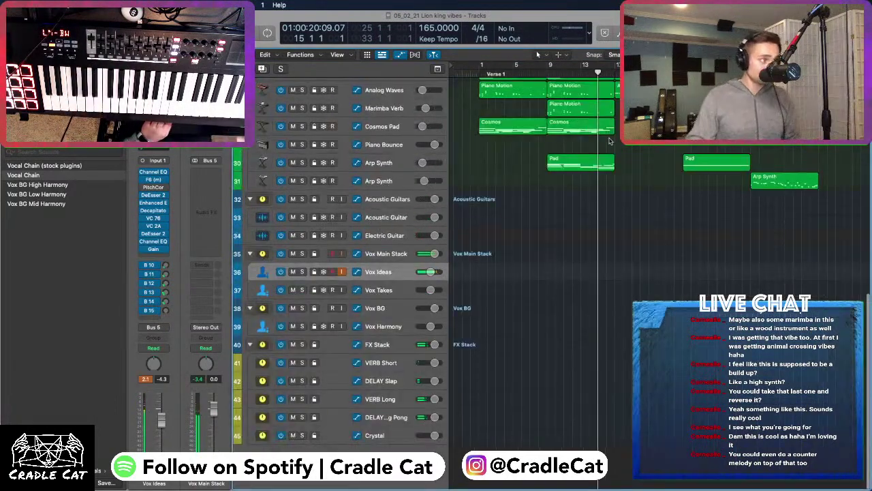
{"action": "left_click", "coordinate": [170, 5]}
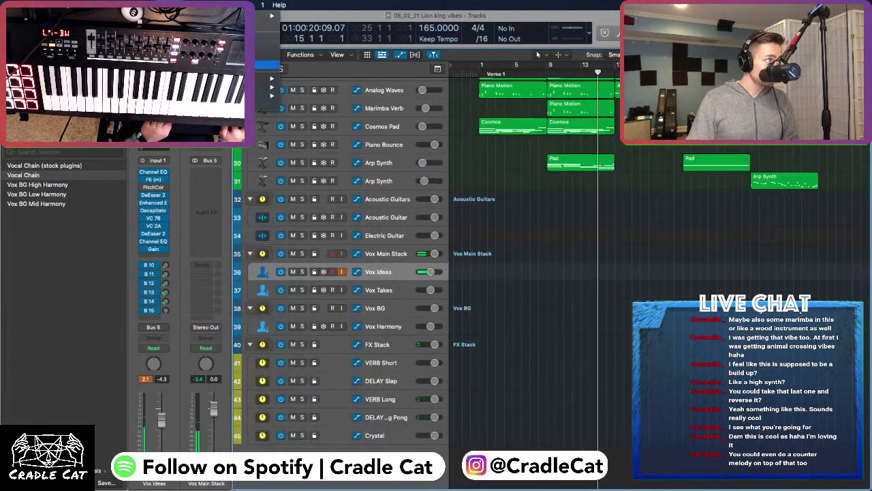
{"action": "key", "text": "Escape"}
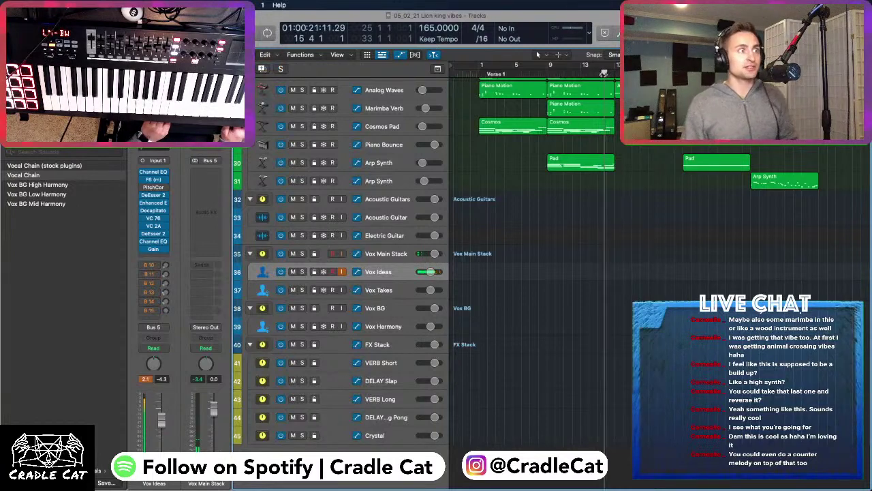
Record a vocal take on the Vox Ideas track from bar 15 beat 3 to about bar 41
{"action": "key", "text": "comma"}
{"action": "key", "text": "comma"}
{"action": "key", "text": "comma"}
{"action": "key", "text": "comma"}
{"action": "key", "text": "comma"}
{"action": "key", "text": "comma"}
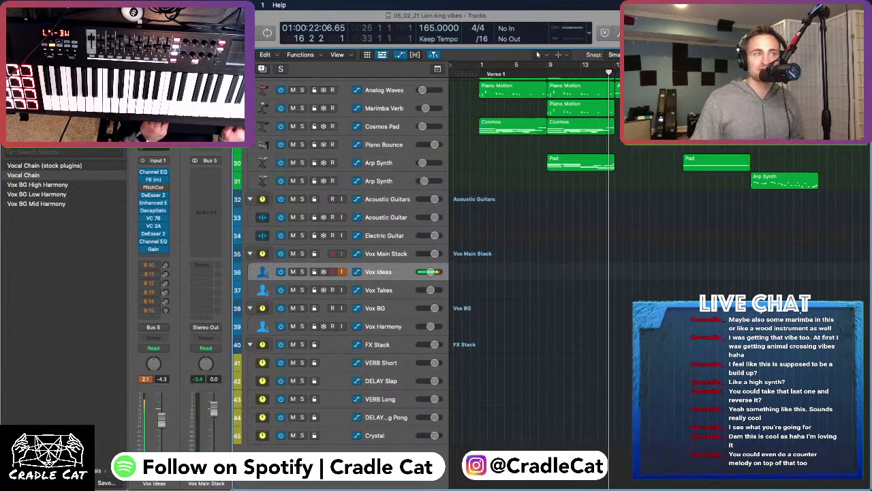
{"action": "key", "text": "space"}
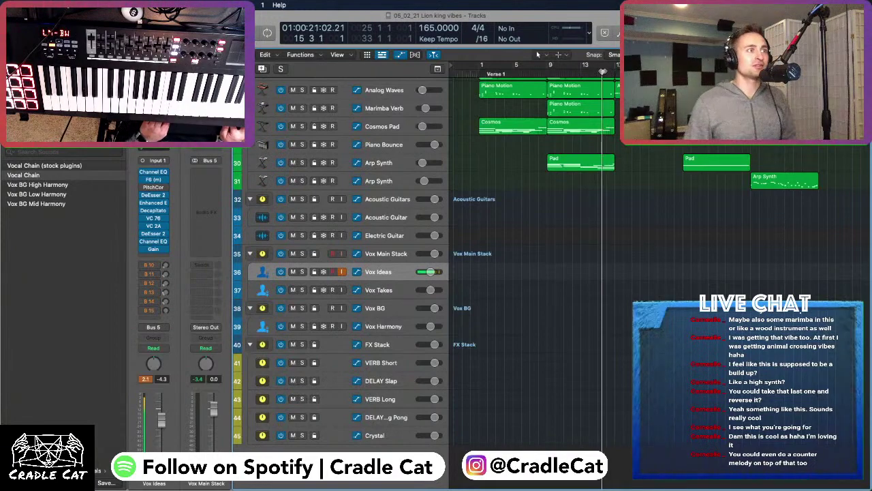
{"action": "scroll", "coordinate": [615, 172], "scroll_direction": "up", "scroll_amount": 5}
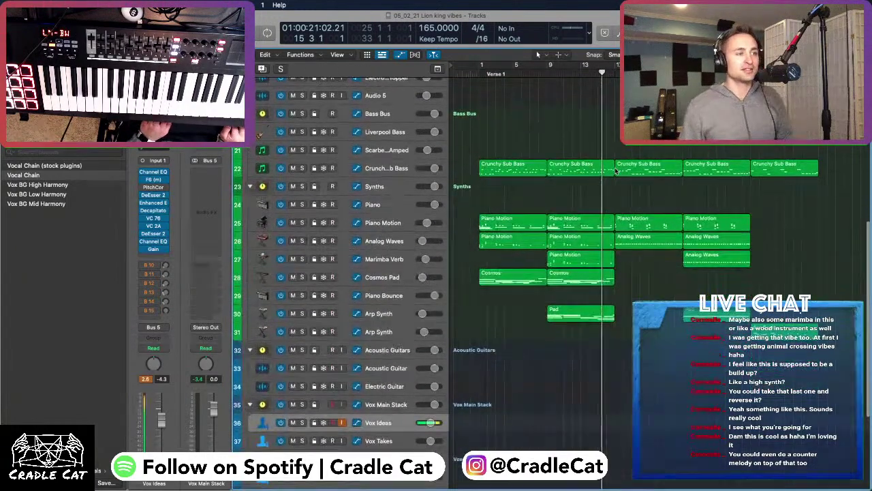
{"action": "scroll", "coordinate": [616, 171], "scroll_direction": "down", "scroll_amount": 2}
{"action": "key", "text": "r"}
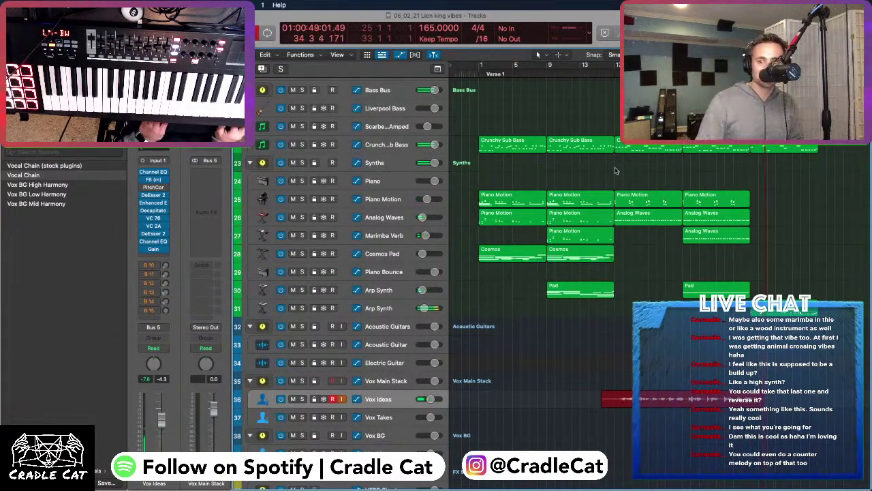
{"action": "scroll", "coordinate": [709, 197], "scroll_direction": "right", "scroll_amount": 3}
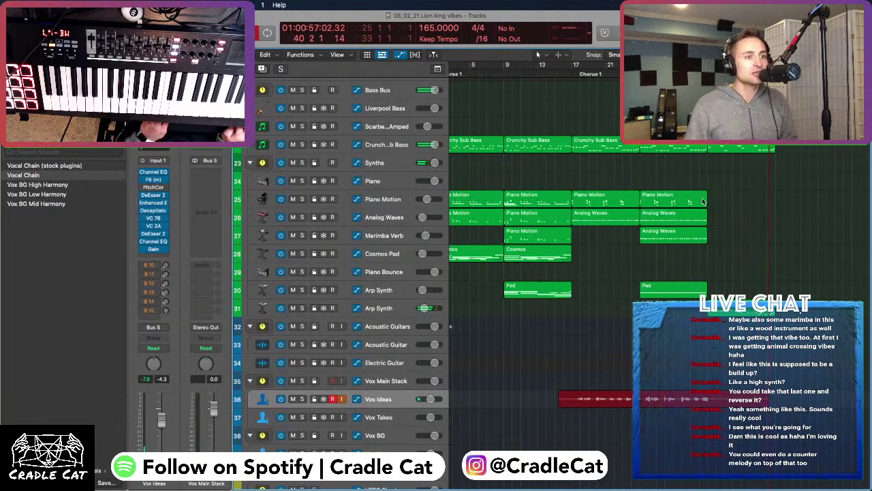
{"action": "key", "text": "space"}
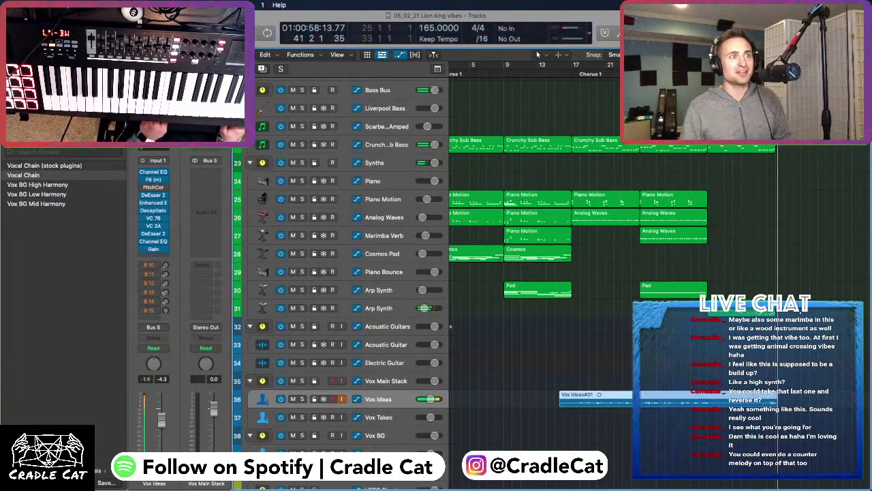
Play back the recorded Vox Ideas take from Chorus 1 into Verse 2, replaying the passage just before Verse 2
{"action": "left_click", "coordinate": [577, 65]}
{"action": "key", "text": "space"}
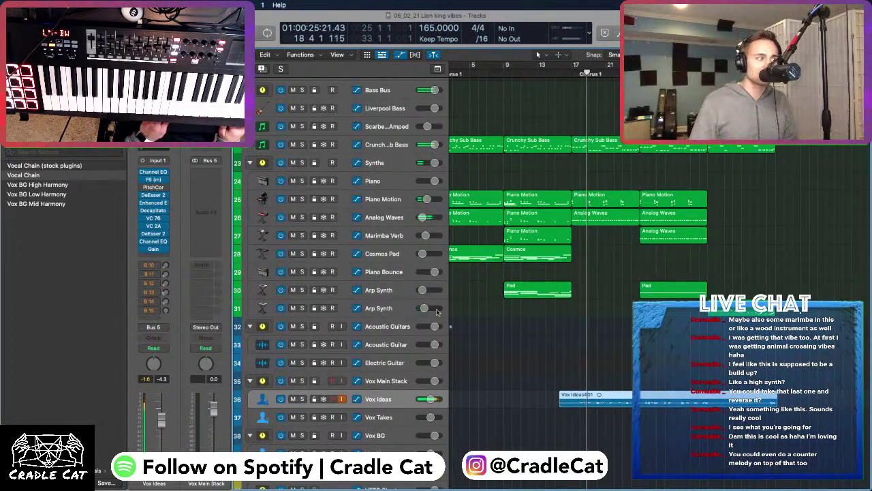
{"action": "left_click", "coordinate": [513, 283], "text": "ctrl+alt"}
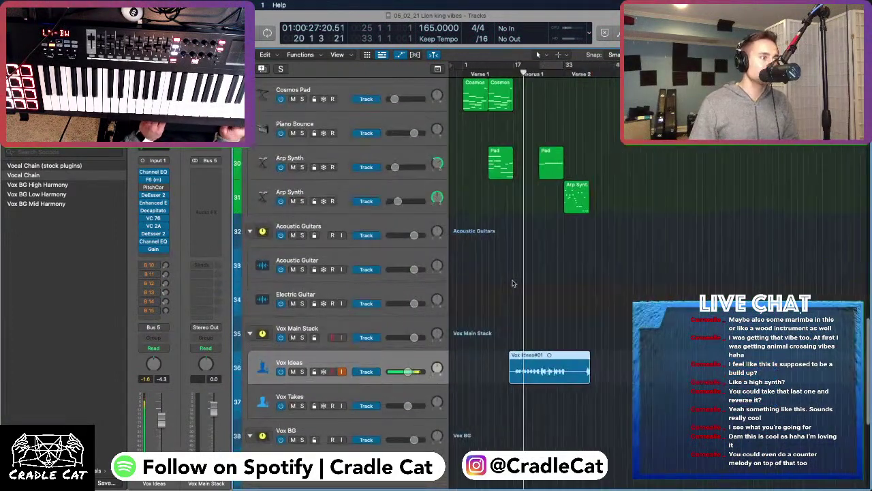
{"action": "left_click", "coordinate": [513, 281], "text": "ctrl+alt"}
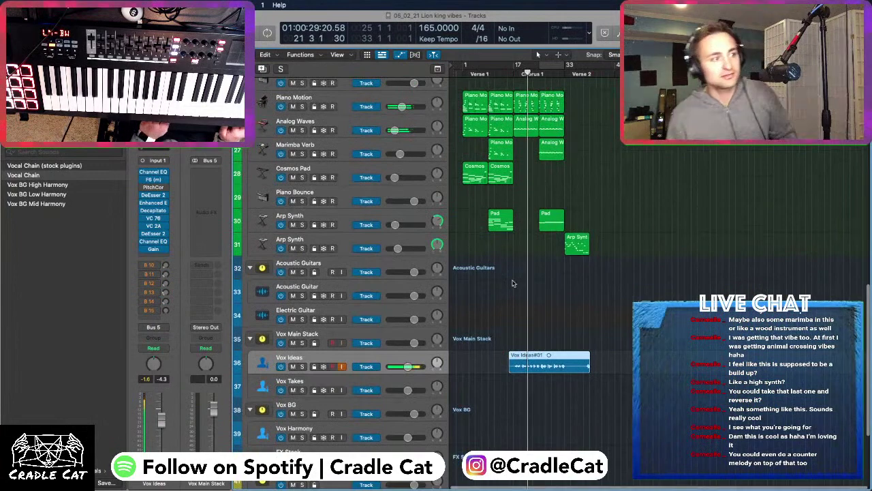
{"action": "key", "text": "super+Right"}
{"action": "key", "text": "super+Right"}
{"action": "key", "text": "super+Right"}
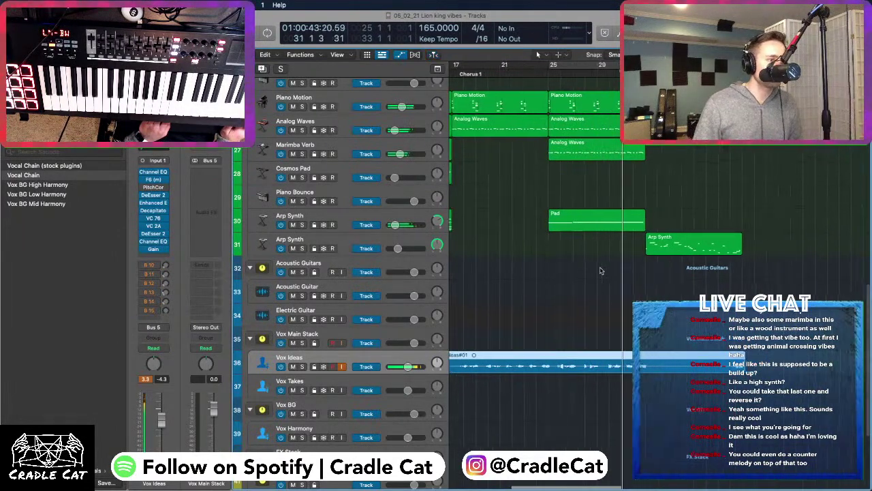
{"action": "scroll", "coordinate": [607, 286], "scroll_direction": "up", "scroll_amount": 1}
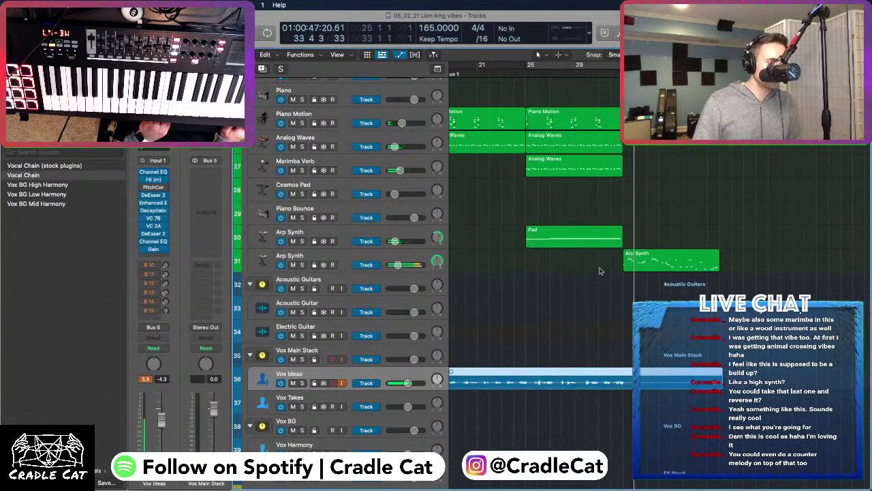
{"action": "left_click", "coordinate": [611, 73]}
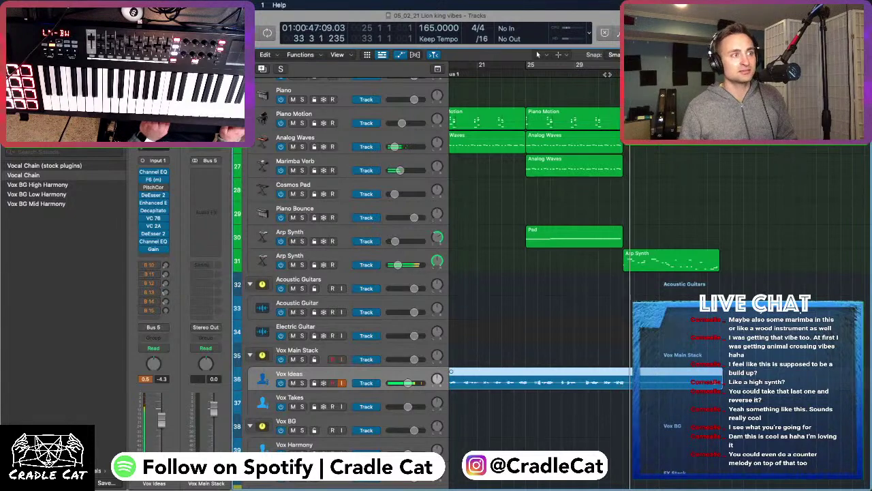
{"action": "scroll", "coordinate": [578, 179], "scroll_direction": "down", "scroll_amount": 4}
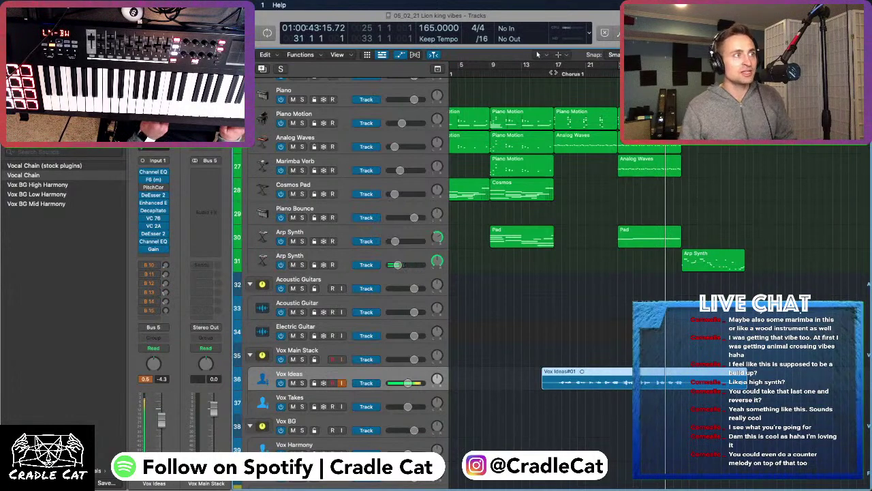
Record a second take on the Vox Ideas track from bar 15 to about bar 25
{"action": "key", "text": "alt+comma"}
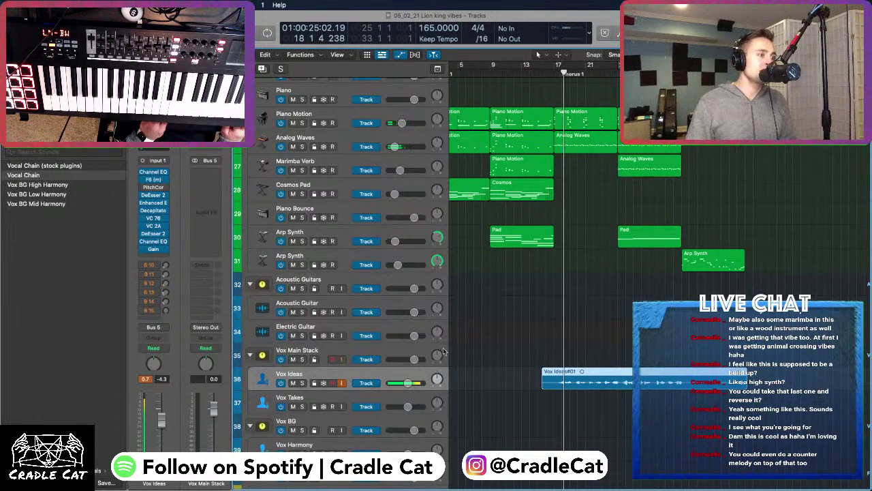
{"action": "key", "text": "comma"}
{"action": "key", "text": "comma"}
{"action": "key", "text": "comma"}
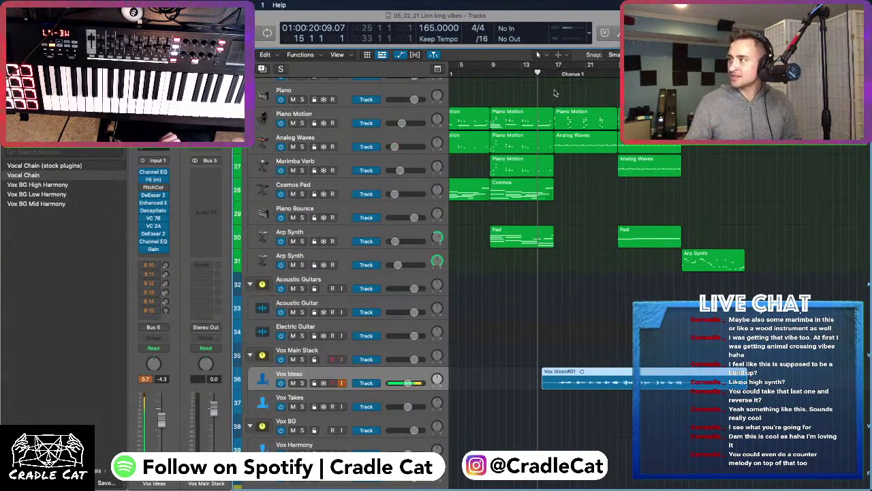
{"action": "key", "text": "e"}
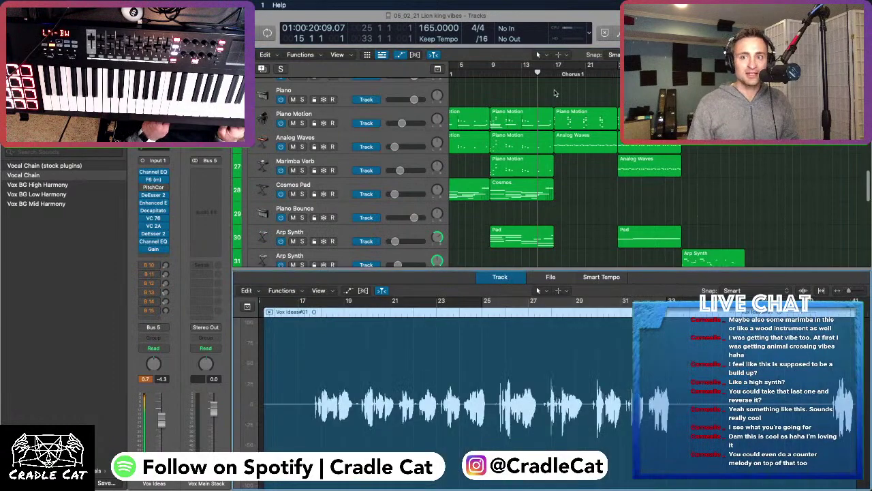
{"action": "key", "text": "e"}
{"action": "left_click_drag", "start_coordinate": [538, 75], "coordinate": [546, 73]}
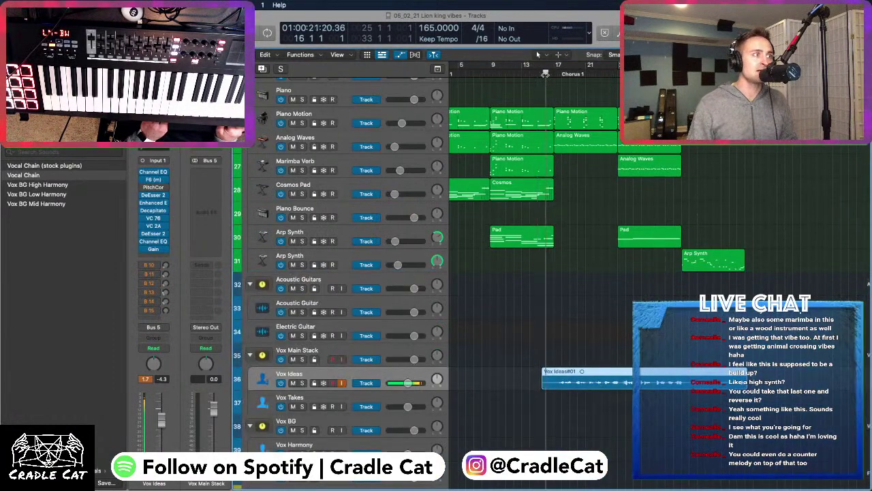
{"action": "key", "text": "comma"}
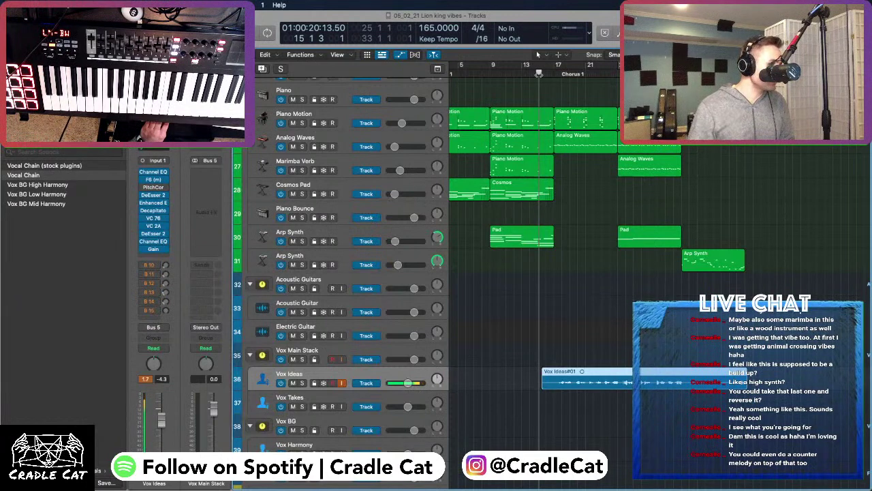
{"action": "key", "text": "period"}
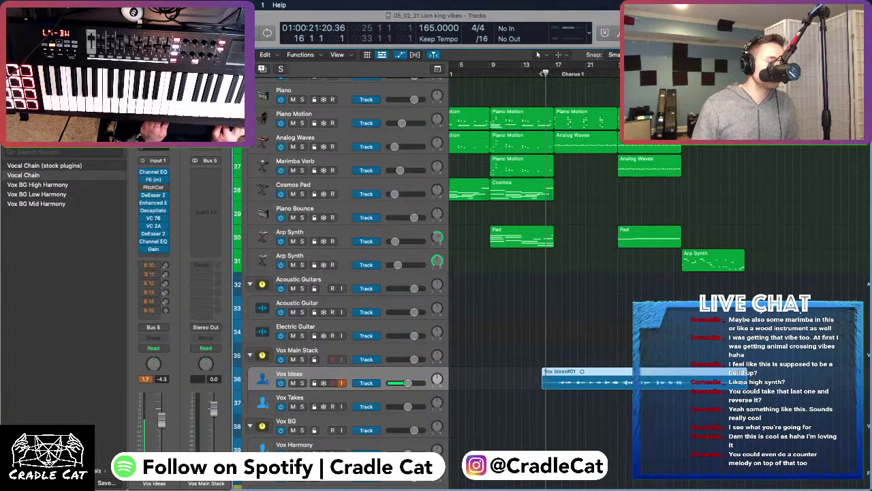
{"action": "key", "text": "comma"}
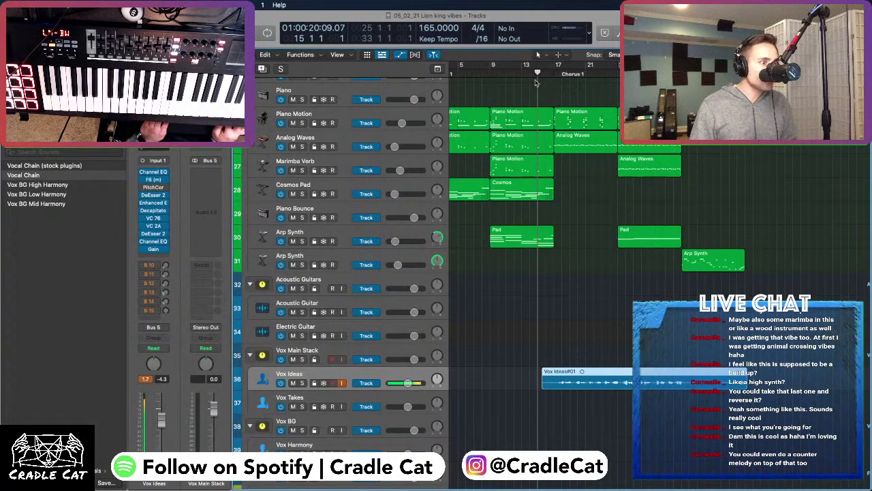
{"action": "key", "text": "r"}
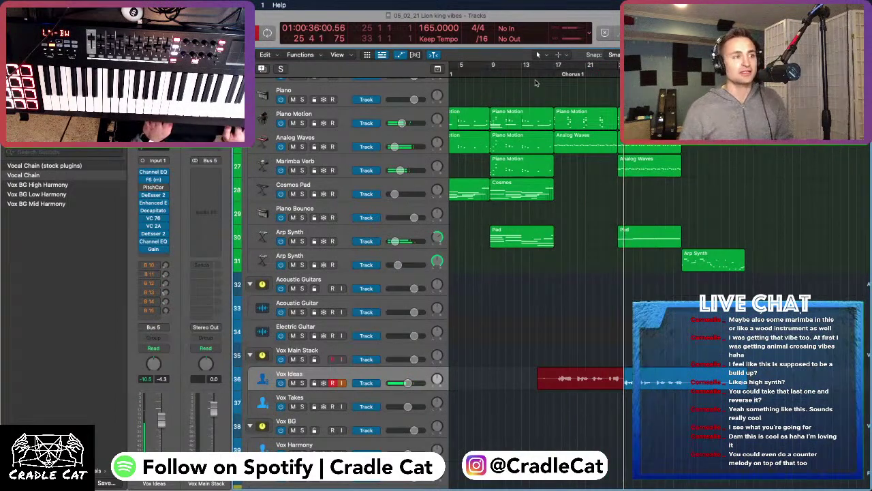
{"action": "key", "text": "space"}
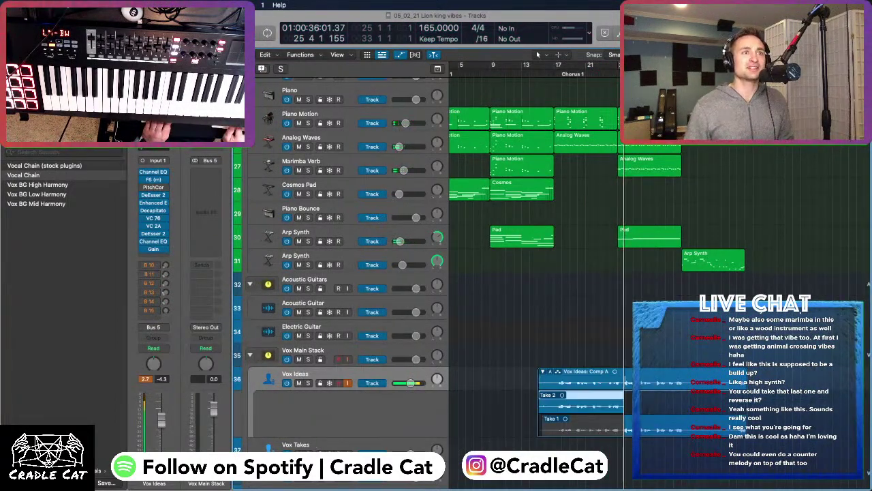
Write the lyric lines "if i could do something to keep you here, would you say so" and "would you tell mee" in the project notes
{"action": "key", "text": "o"}
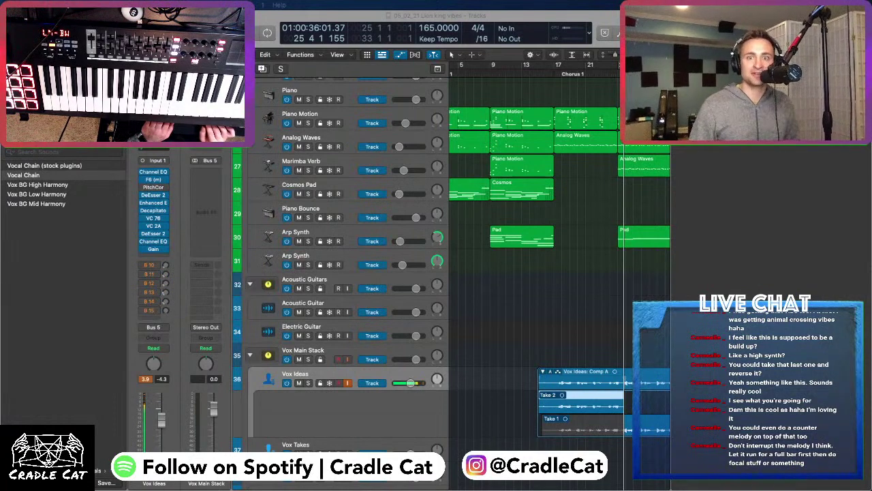
{"action": "left_click", "coordinate": [506, 112]}
Play the arrangement from about bar 25 into Verse 2 and hide the project notes
{"action": "key", "text": "space"}
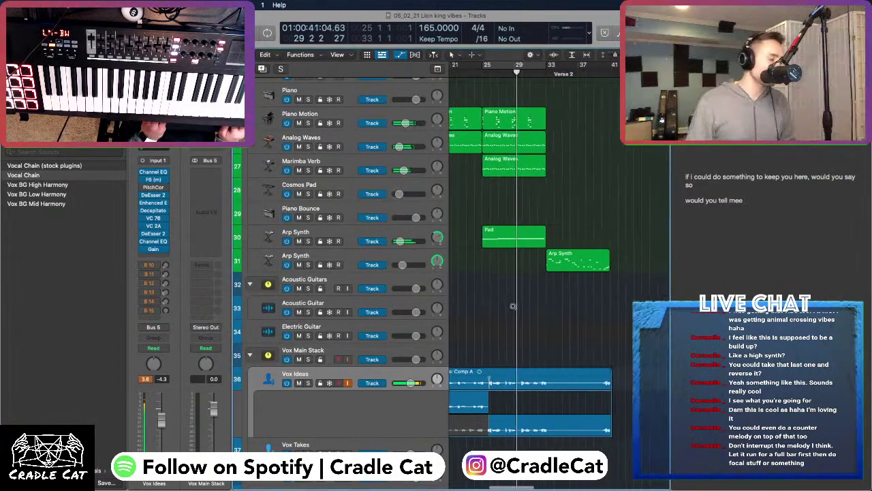
{"action": "key", "text": "super+Up"}
{"action": "scroll", "coordinate": [513, 308], "scroll_direction": "left", "scroll_amount": 5}
{"action": "scroll", "coordinate": [513, 308], "scroll_direction": "down", "scroll_amount": 2}
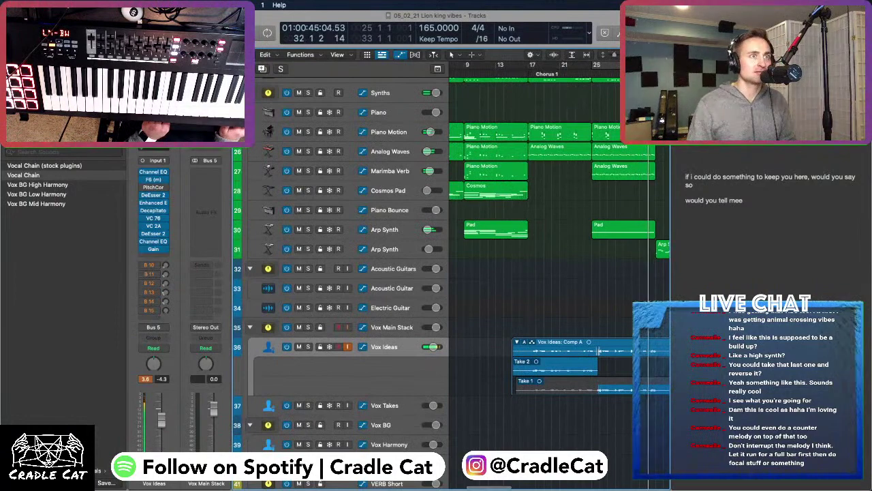
{"action": "key", "text": "super+alt+p"}
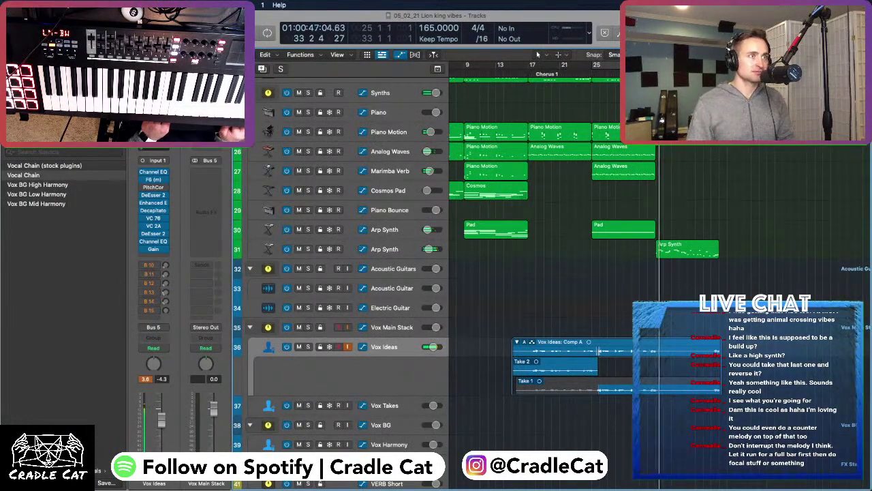
{"action": "key", "text": "super+Right"}
{"action": "scroll", "coordinate": [572, 93], "scroll_direction": "up", "scroll_amount": 3}
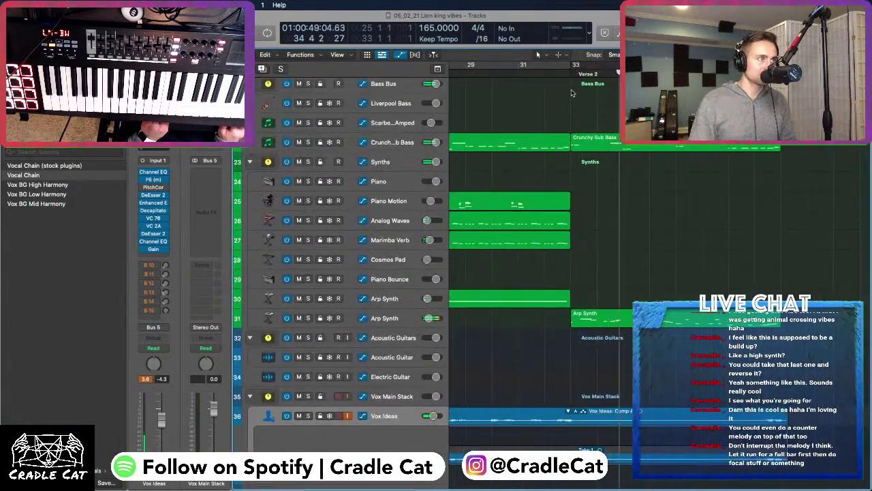
Replay the transition from Chorus 1 into Verse 2 several times and examine the drum, effects, bass and synth tracks
{"action": "left_click", "coordinate": [569, 73]}
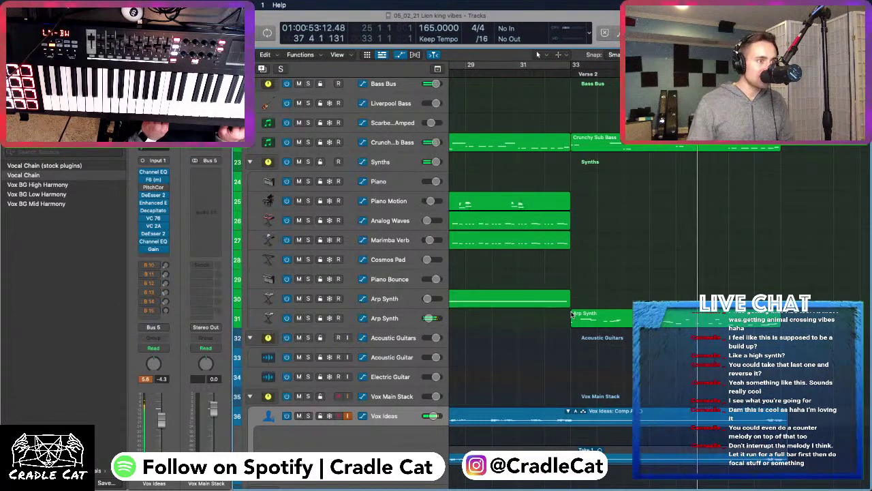
{"action": "left_click", "coordinate": [574, 69]}
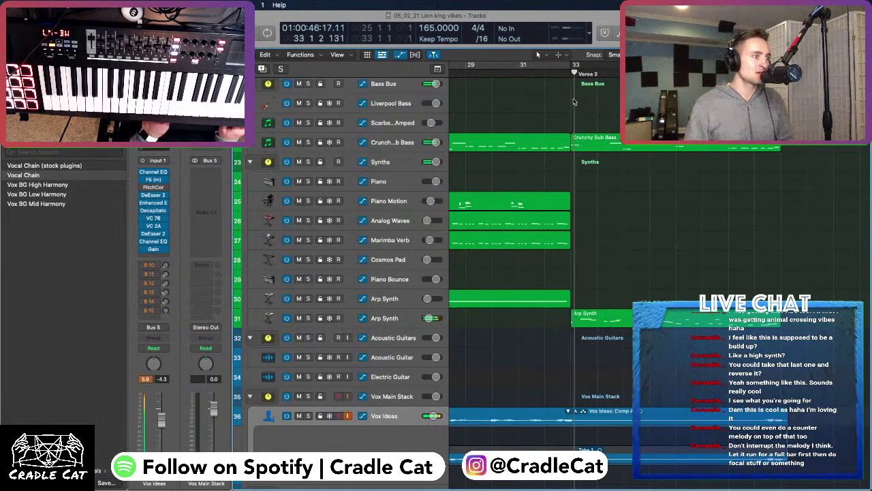
{"action": "left_click", "coordinate": [571, 69]}
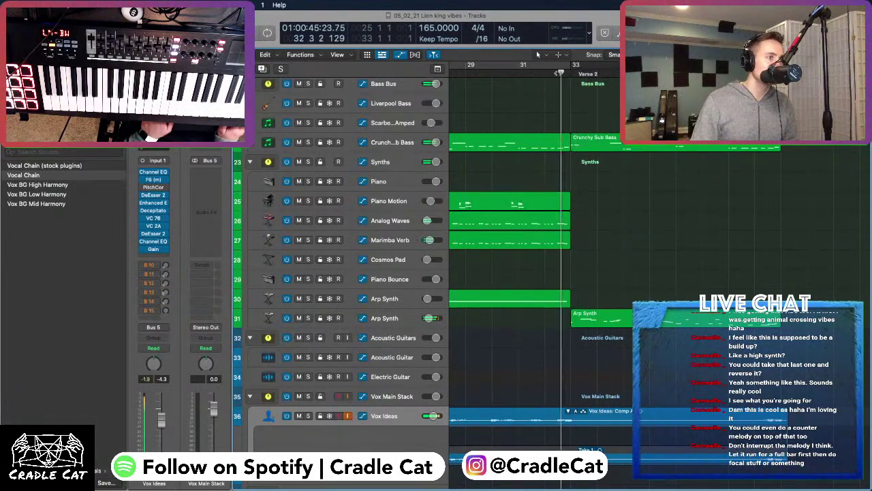
{"action": "left_click", "coordinate": [558, 71]}
{"action": "scroll", "coordinate": [511, 259], "scroll_direction": "up", "scroll_amount": 5}
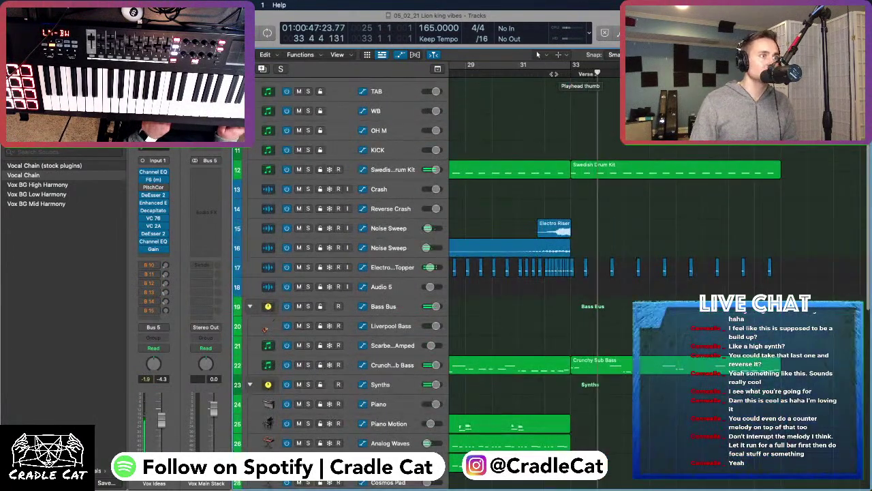
{"action": "left_click", "coordinate": [544, 70]}
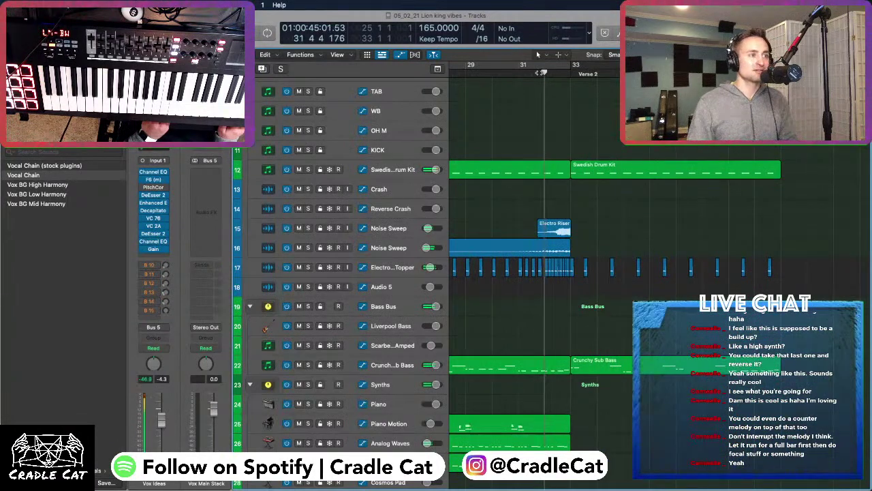
{"action": "scroll", "coordinate": [536, 246], "scroll_direction": "down", "scroll_amount": 1}
{"action": "scroll", "coordinate": [535, 246], "scroll_direction": "down", "scroll_amount": 3}
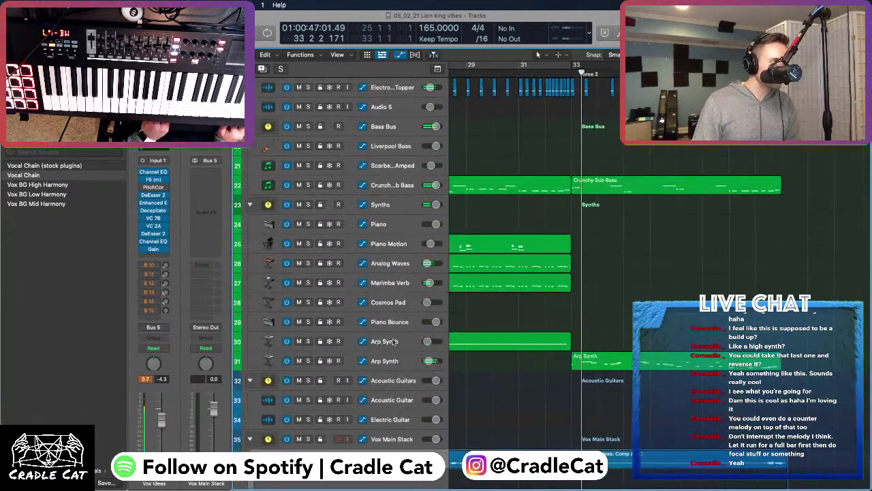
Copy the Verse 2 Arp Synth region onto the Marimba Verb and Analog Waves tracks at bar 33
{"action": "left_click", "coordinate": [386, 286]}
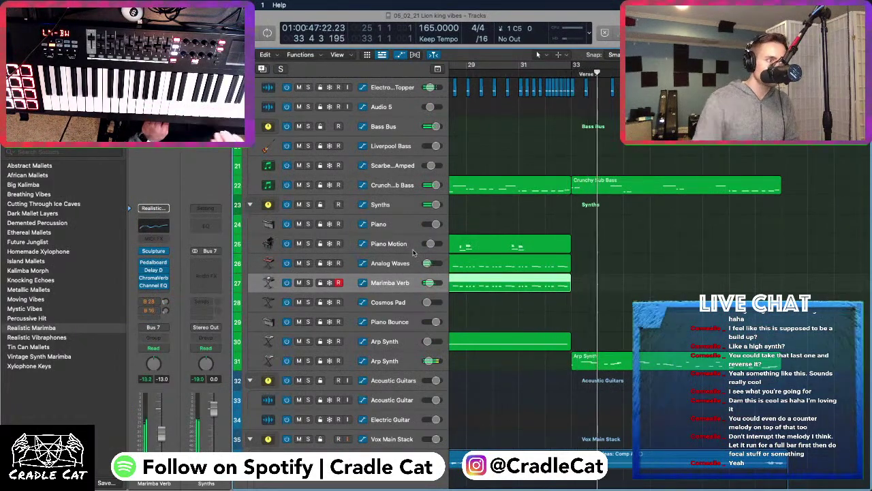
{"action": "left_click_drag", "start_coordinate": [616, 360], "coordinate": [611, 276]}
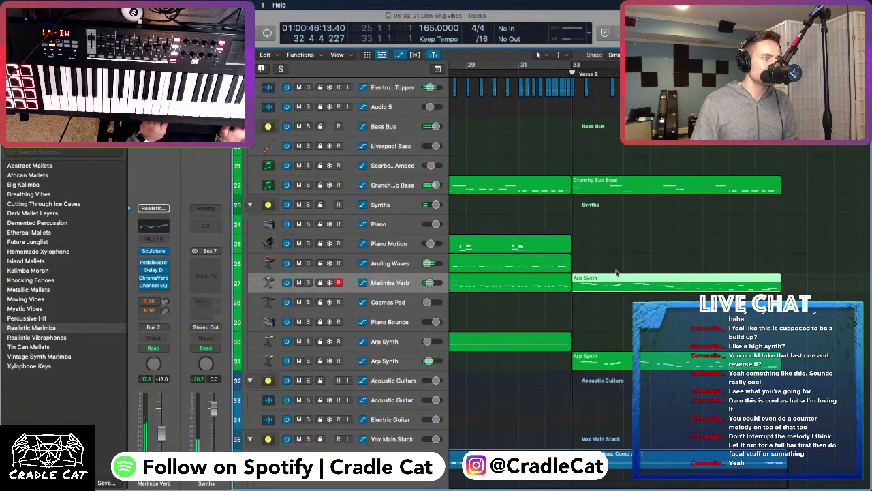
{"action": "left_click_drag", "start_coordinate": [609, 284], "coordinate": [599, 263]}
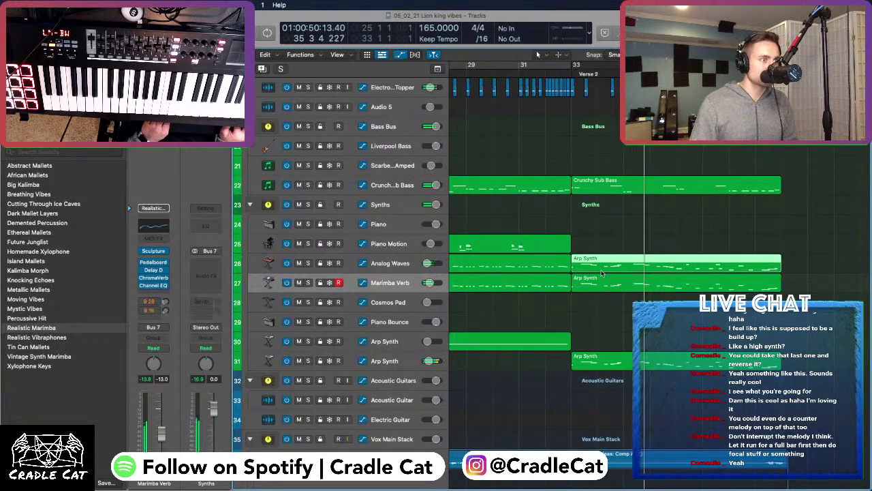
Delete the Arp Synth region copies from the Marimba Verb and Analog Waves tracks in Verse 2
{"action": "left_click", "coordinate": [601, 282]}
{"action": "key", "text": "Delete"}
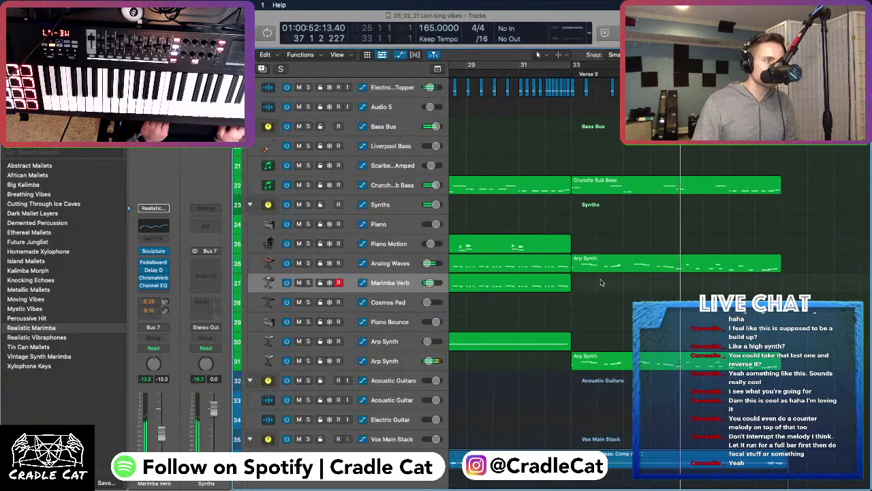
{"action": "key", "text": "super+z"}
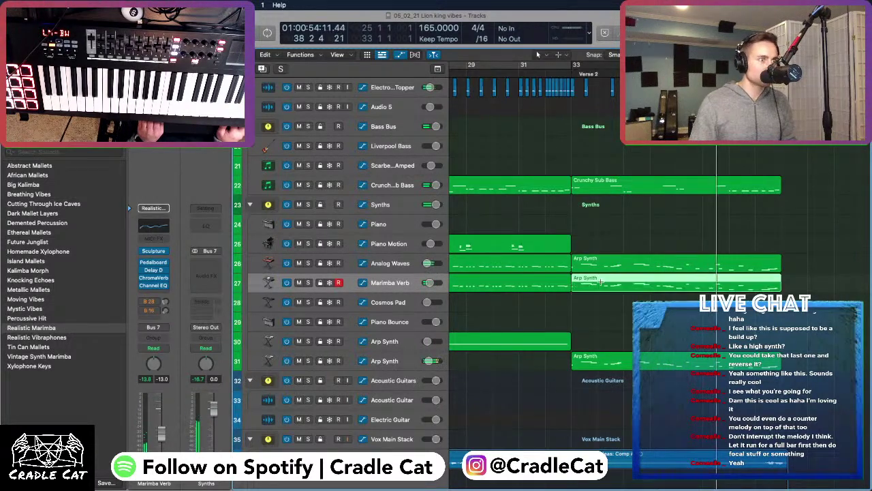
{"action": "left_click", "coordinate": [605, 263], "text": "shift"}
{"action": "key", "text": "Delete"}
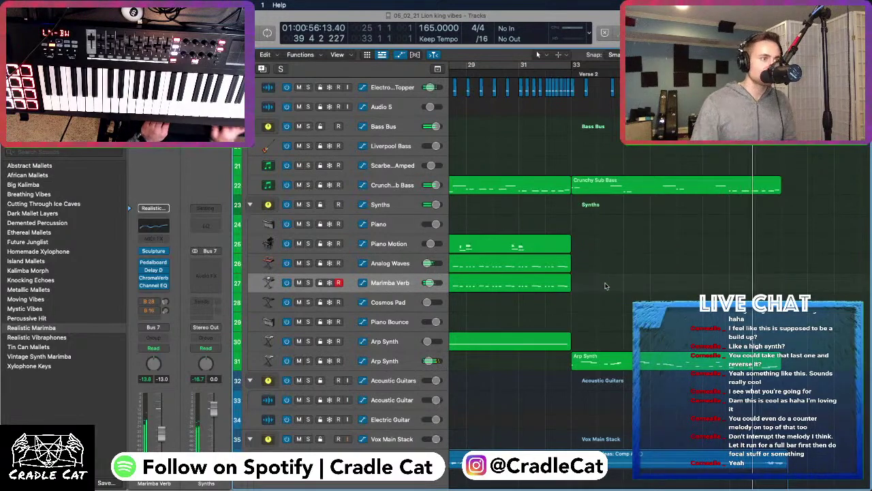
Duplicate the Arp Synth track without its regions and place the new track between Cosmos Pad and Piano Bounce
{"action": "scroll", "coordinate": [497, 259], "scroll_direction": "left", "scroll_amount": 3}
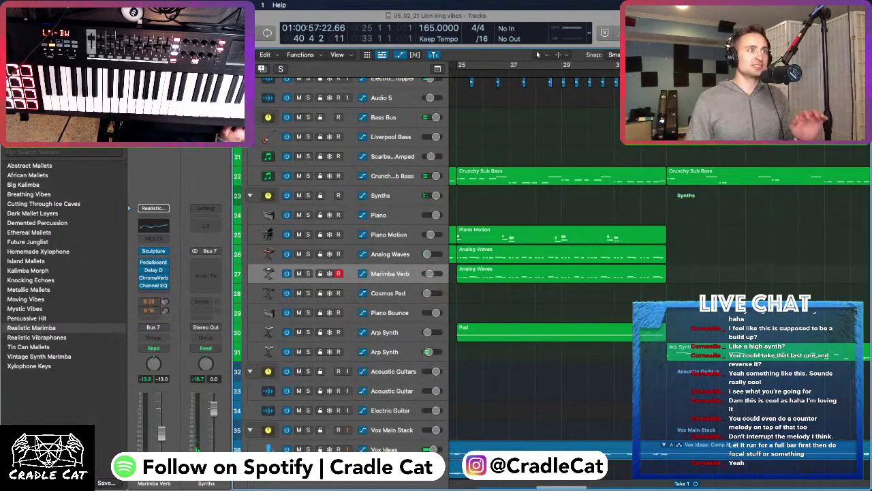
{"action": "left_click", "coordinate": [624, 66]}
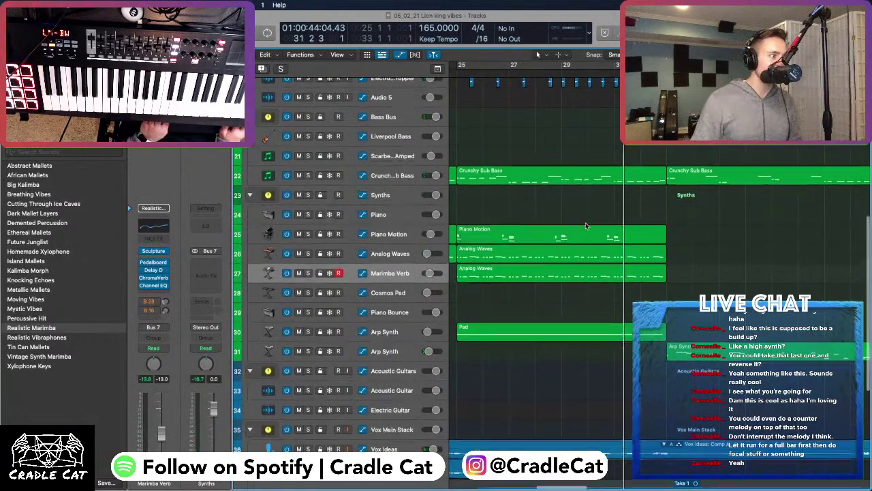
{"action": "scroll", "coordinate": [353, 347], "scroll_direction": "down", "scroll_amount": 1}
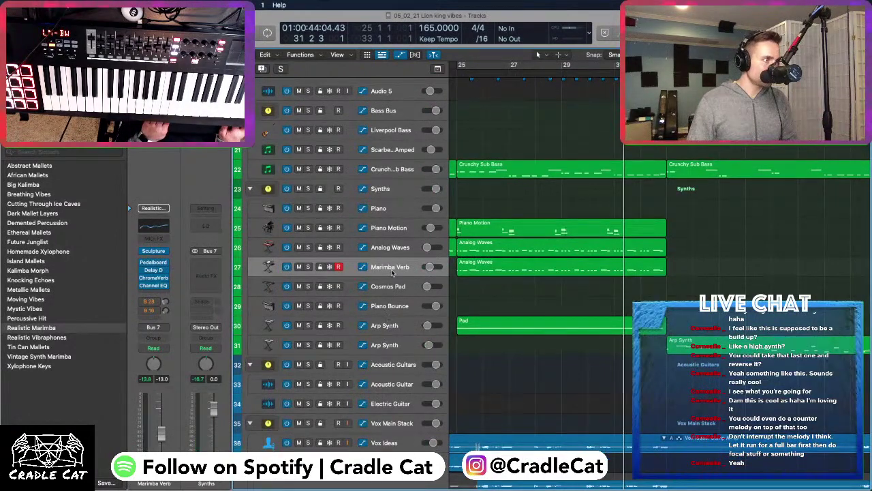
{"action": "left_click", "coordinate": [380, 332]}
{"action": "left_click", "coordinate": [384, 344]}
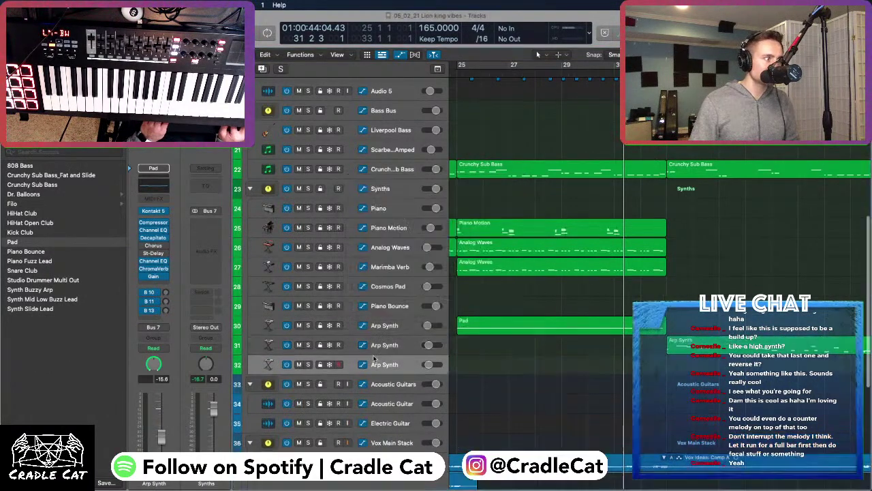
{"action": "left_click_drag", "start_coordinate": [380, 366], "coordinate": [380, 305]}
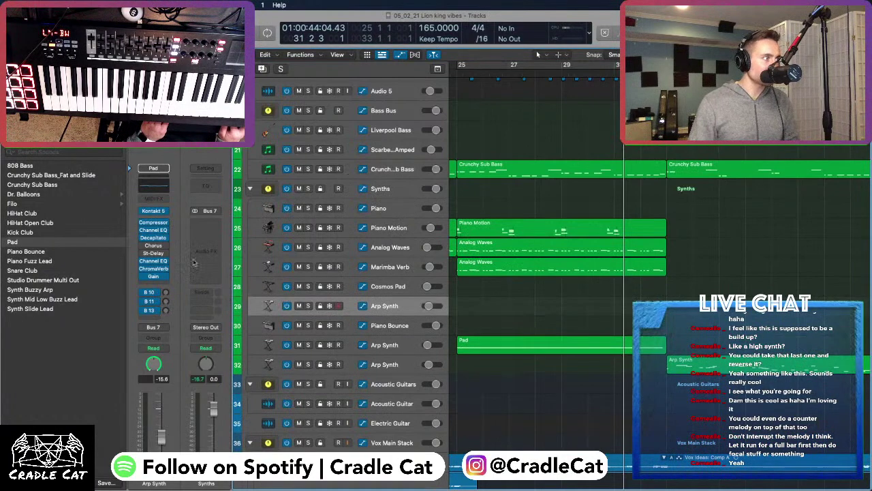
Replace the Metallic Lead in the new Arp Synth track's Kontakt with Poly Brass 1 from Retro Machines Mk2's Poly 6 folder
{"action": "left_click", "coordinate": [154, 212]}
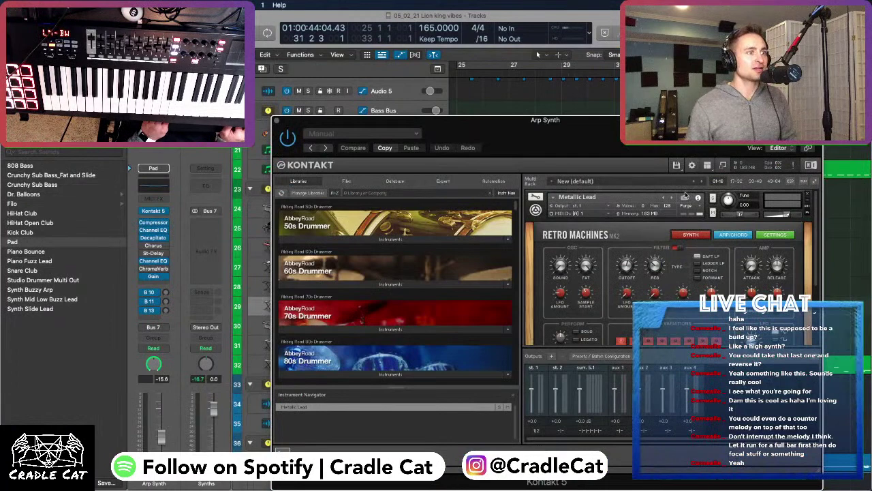
{"action": "scroll", "coordinate": [426, 267], "scroll_direction": "down", "scroll_amount": 15}
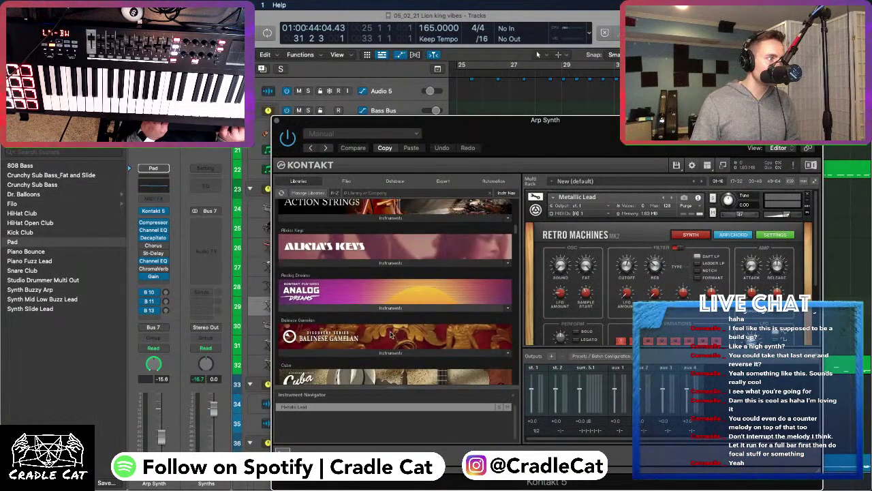
{"action": "scroll", "coordinate": [385, 326], "scroll_direction": "down", "scroll_amount": 20}
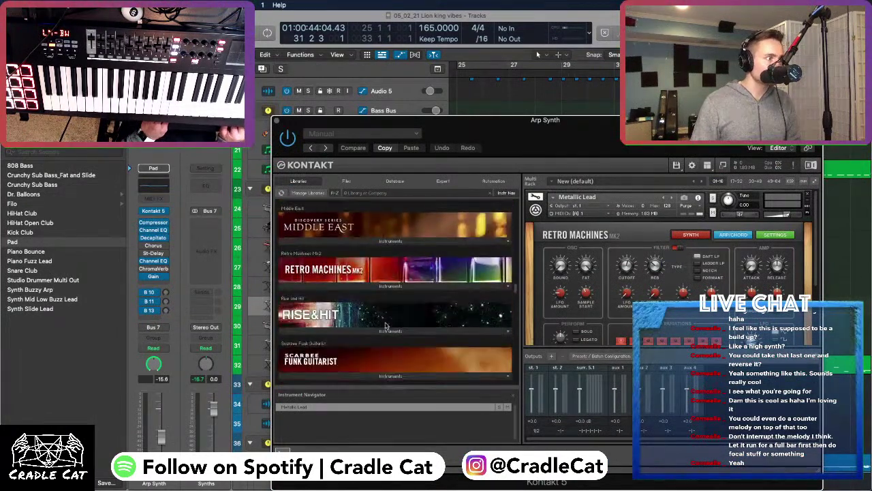
{"action": "left_click", "coordinate": [385, 286]}
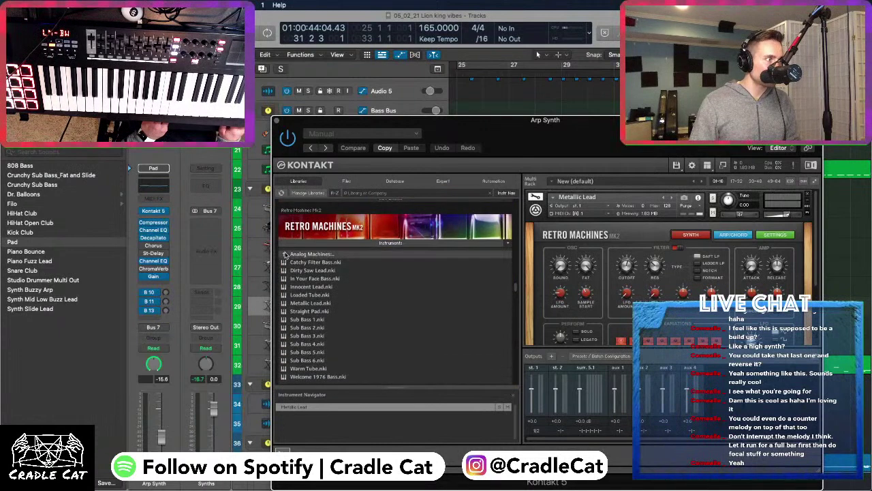
{"action": "left_click", "coordinate": [286, 254]}
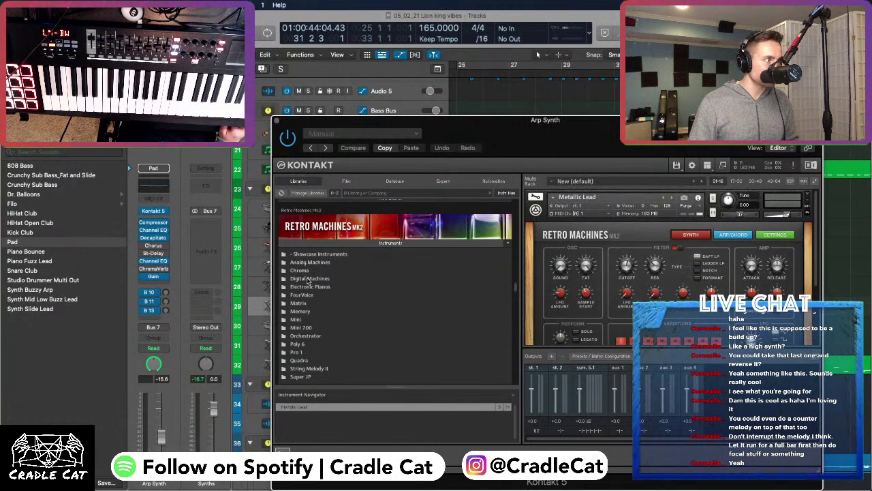
{"action": "left_click", "coordinate": [298, 345]}
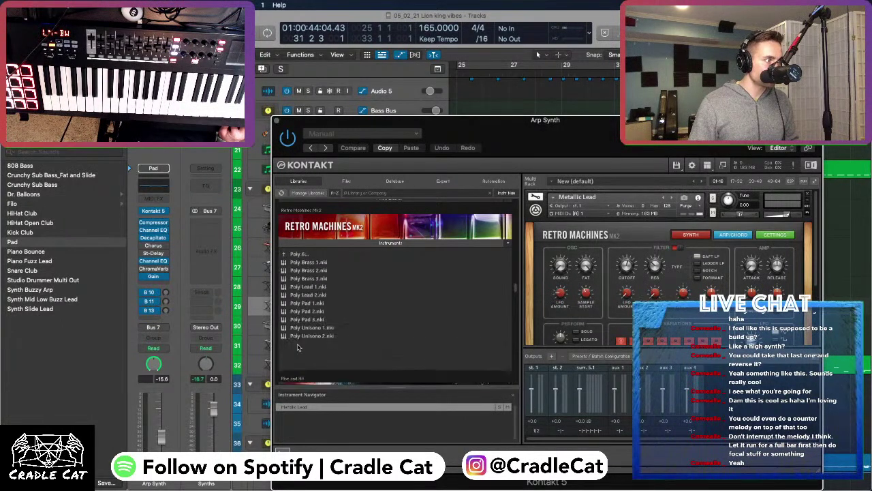
{"action": "left_click", "coordinate": [807, 195]}
{"action": "double_click", "coordinate": [308, 262]}
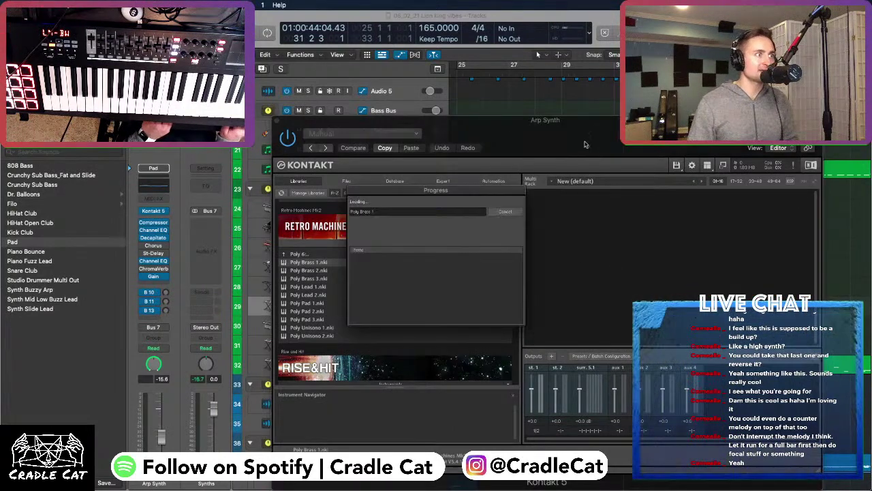
{"action": "left_click_drag", "start_coordinate": [583, 126], "coordinate": [496, 176]}
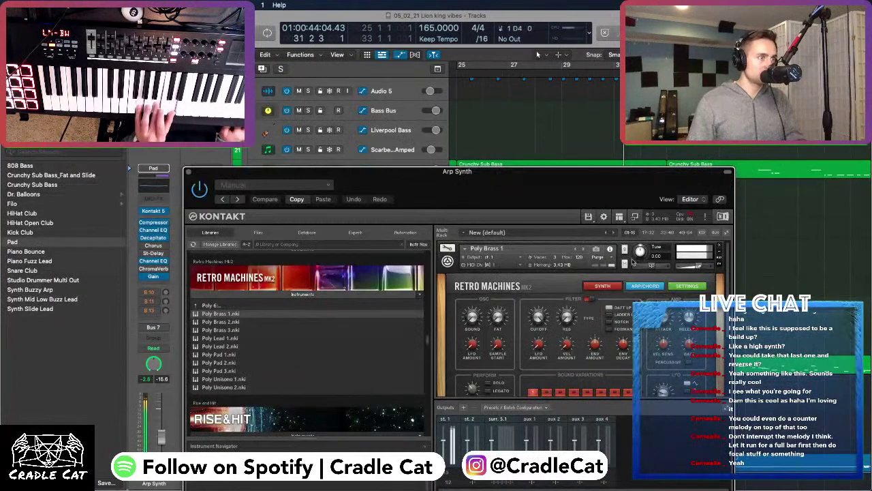
Adjust the effects of the Poly Brass 1 instrument and review its Retro Machines synth controls
{"action": "left_click", "coordinate": [99, 242]}
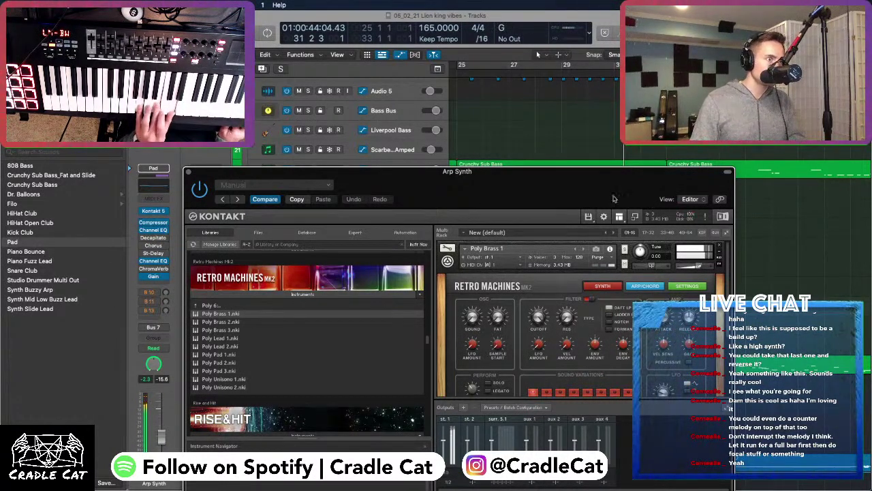
{"action": "left_click", "coordinate": [619, 215]}
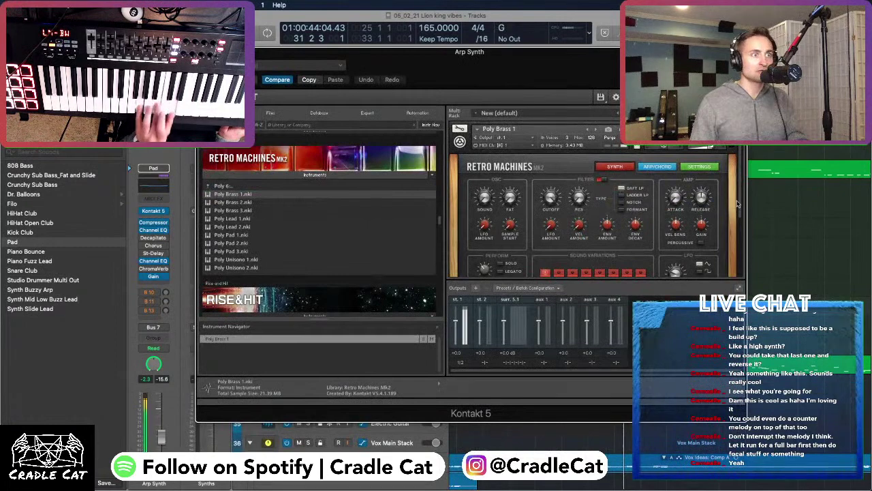
{"action": "scroll", "coordinate": [739, 203], "scroll_direction": "down", "scroll_amount": 3}
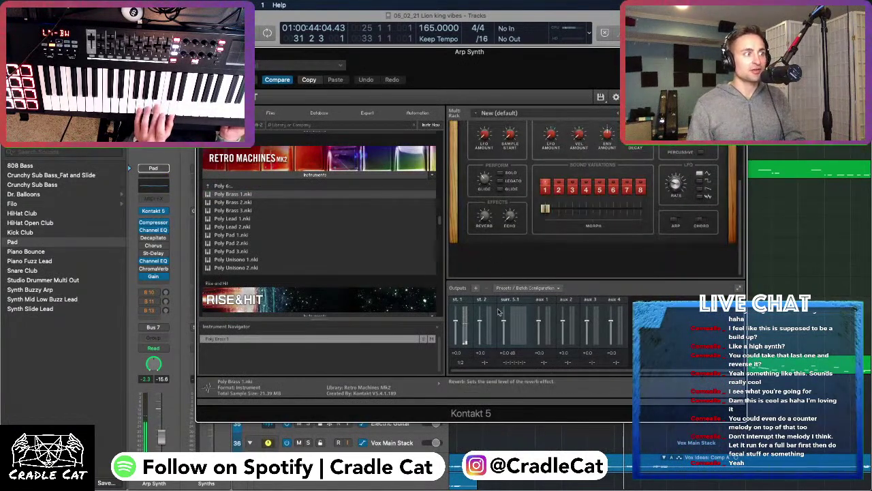
{"action": "left_click", "coordinate": [510, 226]}
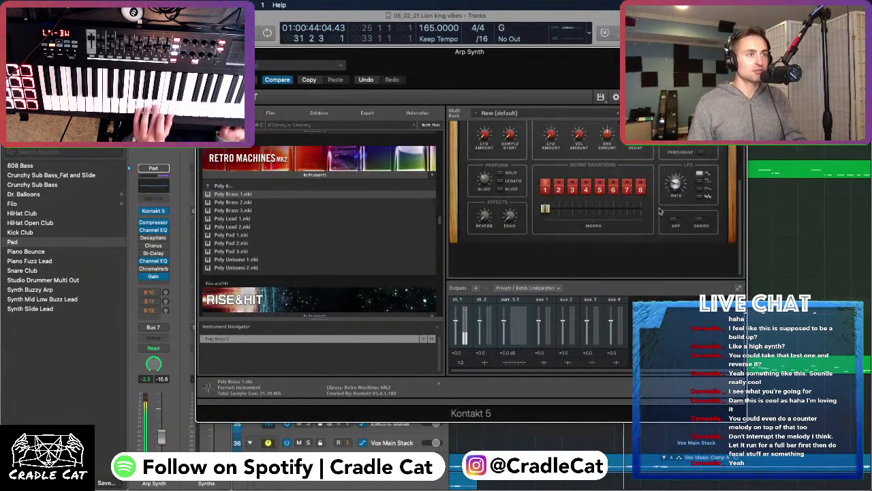
{"action": "scroll", "coordinate": [739, 216], "scroll_direction": "up", "scroll_amount": 5}
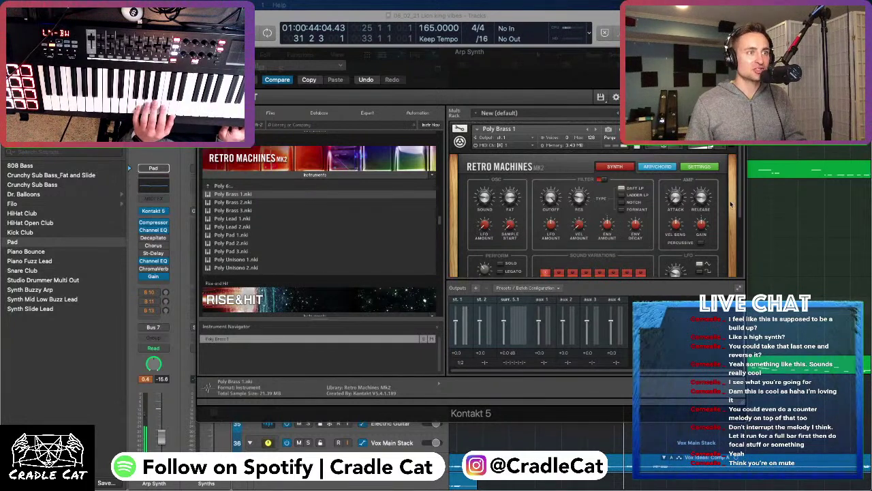
{"action": "left_click_drag", "start_coordinate": [740, 205], "coordinate": [742, 235]}
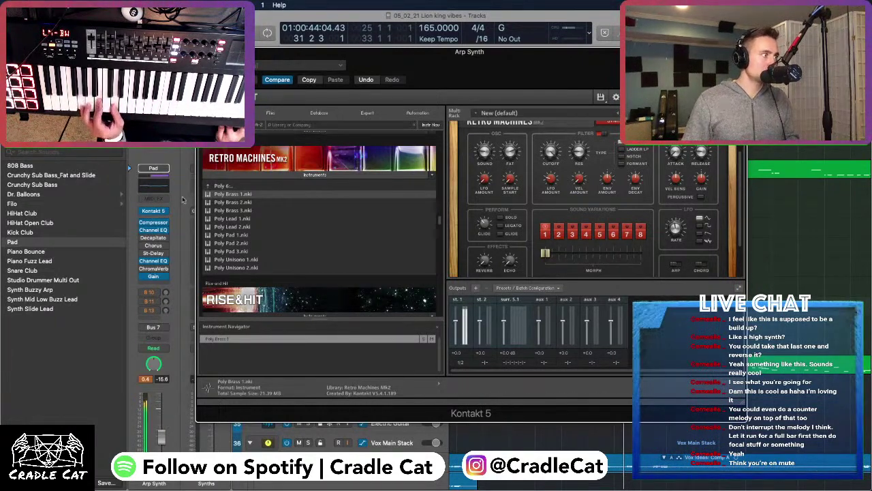
Bypass the new Arp Synth track's remaining active effects, including ChromaVerb, both Channel EQs and the Compressor, leaving Gain on, and hide Kontakt
{"action": "left_click", "coordinate": [148, 270]}
{"action": "left_click", "coordinate": [225, 268]}
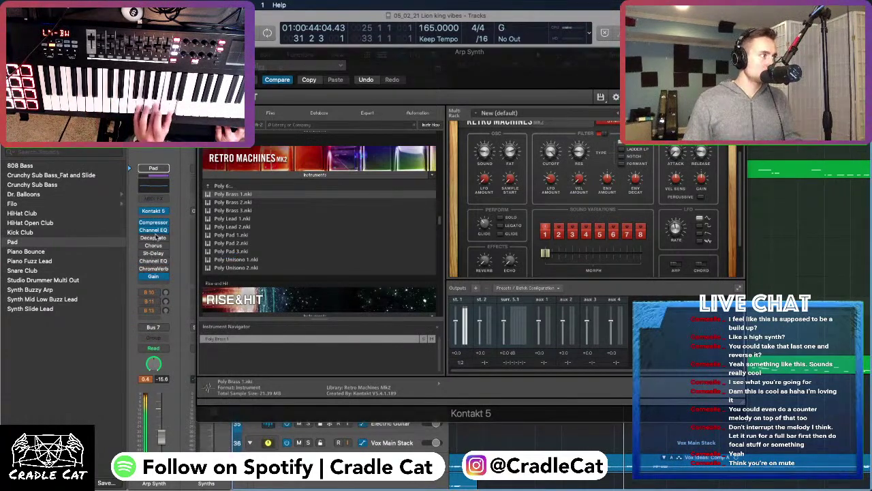
{"action": "left_click", "coordinate": [145, 230]}
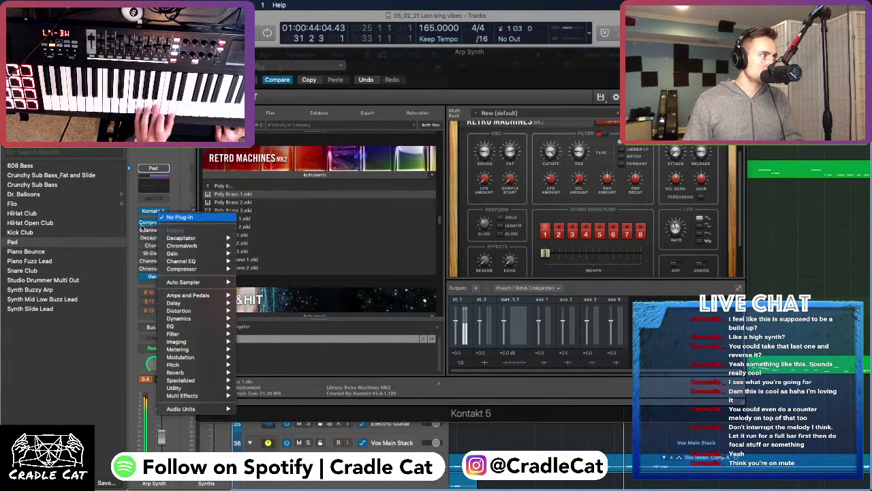
{"action": "left_click", "coordinate": [177, 231]}
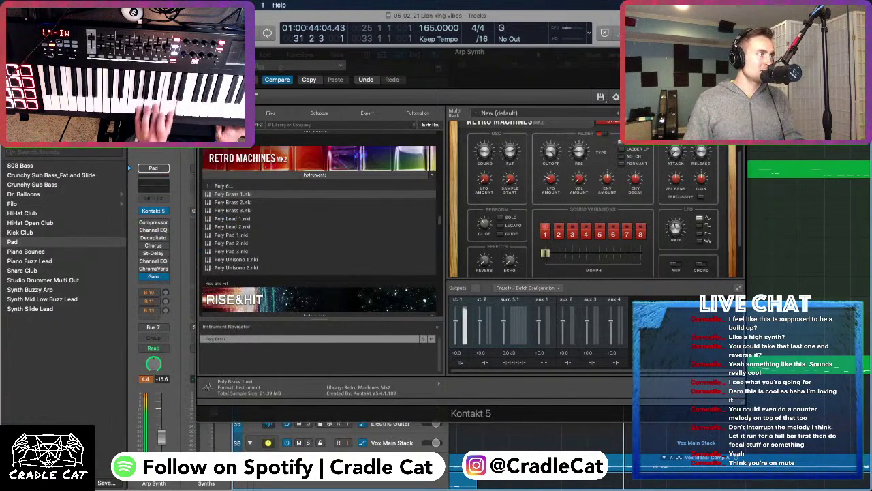
{"action": "key", "text": "super+w"}
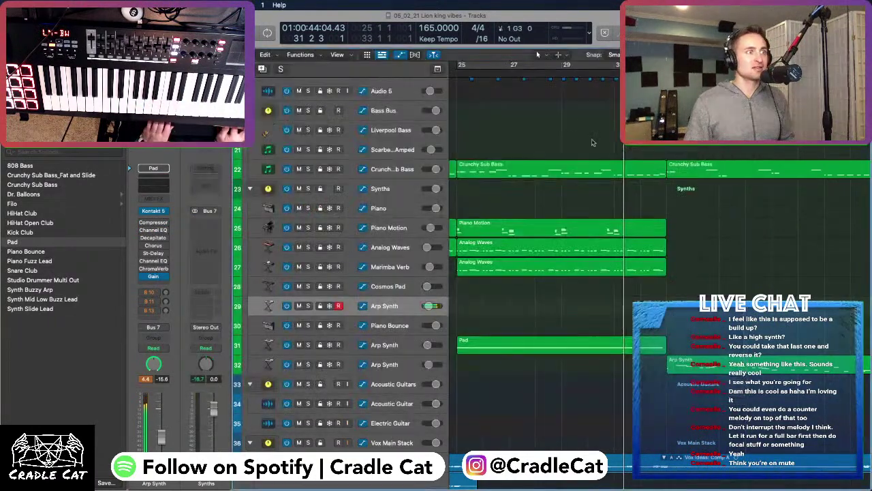
Replay the arrangement from about bar 31 into Verse 2 several times to audition Poly Brass melody ideas live
{"action": "left_click", "coordinate": [584, 69]}
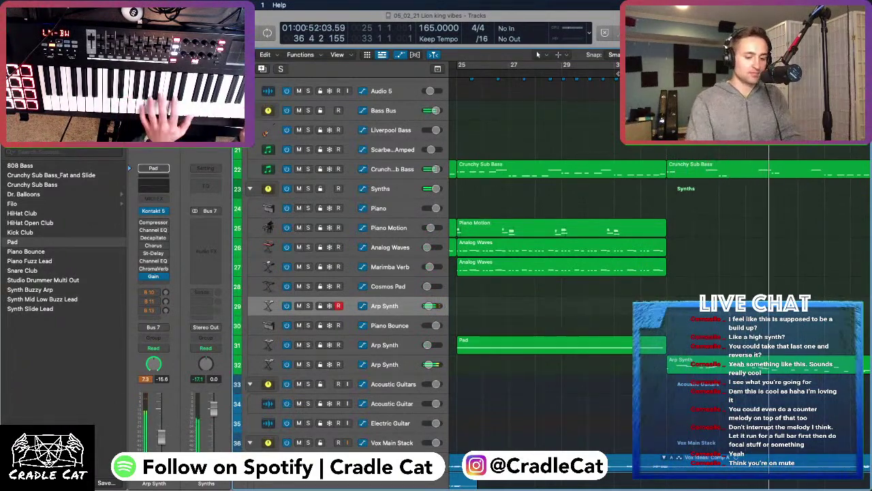
{"action": "key", "text": "space"}
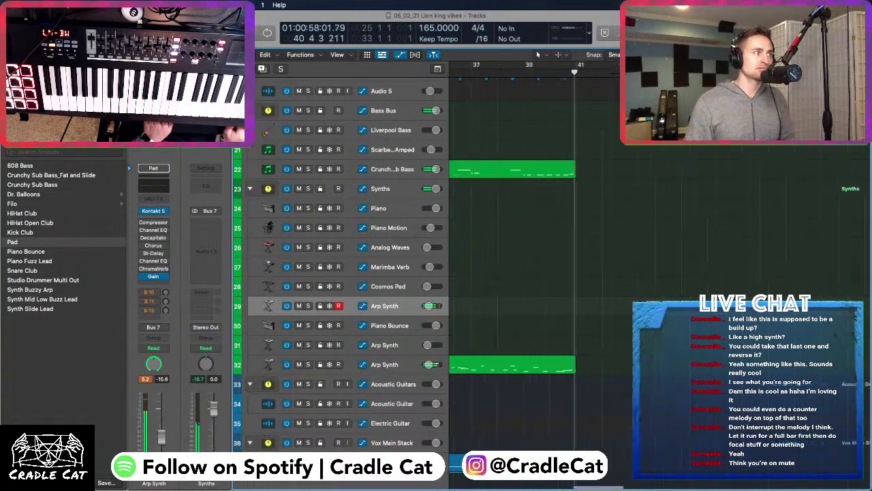
{"action": "key", "text": "space"}
{"action": "scroll", "coordinate": [633, 163], "scroll_direction": "down", "scroll_amount": 2}
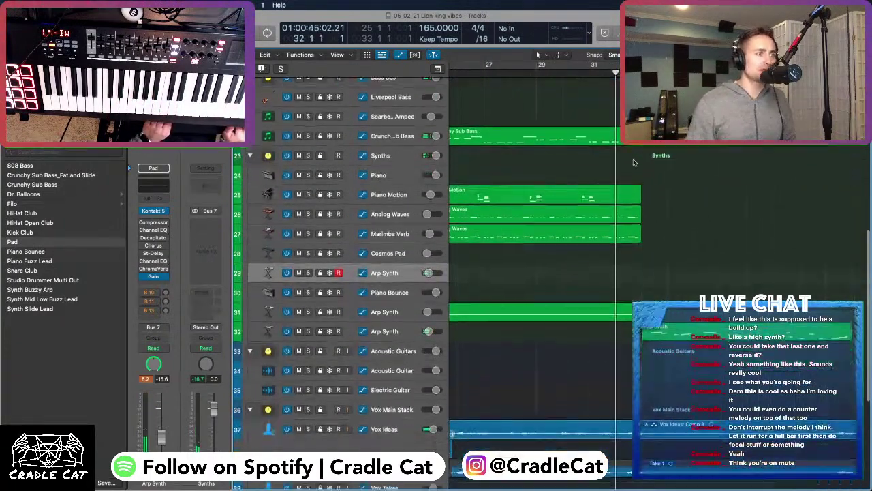
{"action": "scroll", "coordinate": [633, 163], "scroll_direction": "down", "scroll_amount": 1}
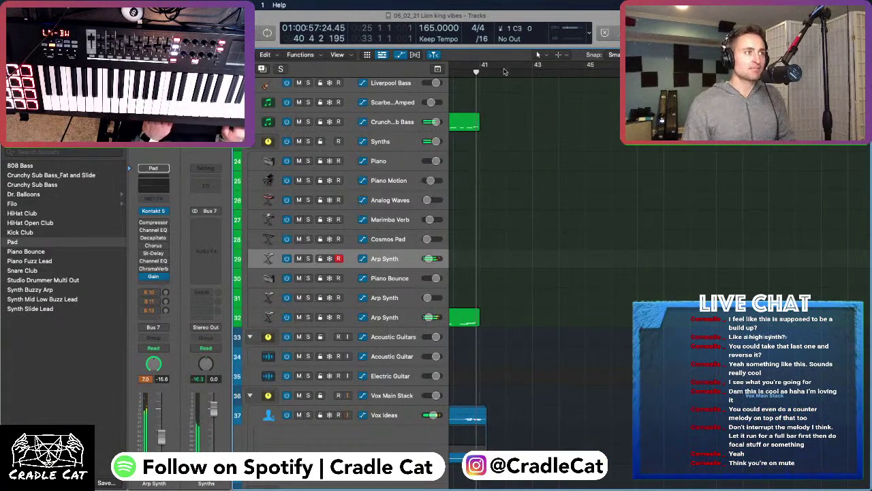
{"action": "left_click", "coordinate": [462, 72]}
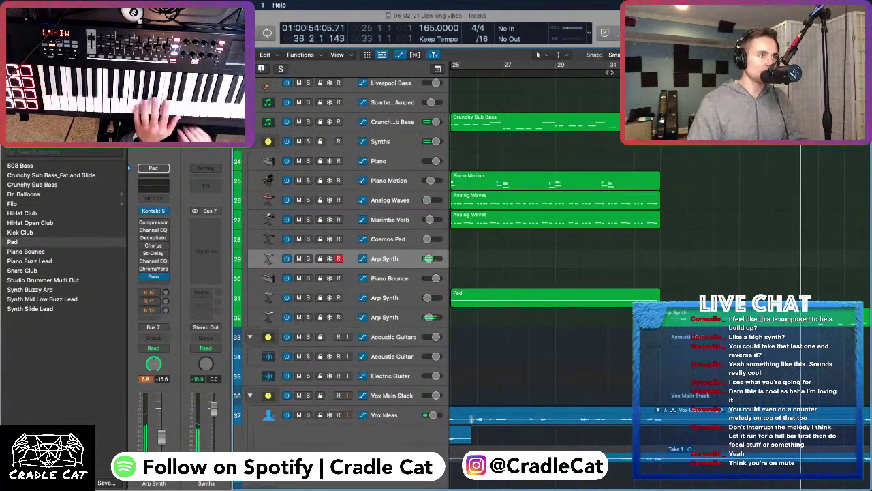
{"action": "key", "text": "super+space"}
{"action": "key", "text": "Escape"}
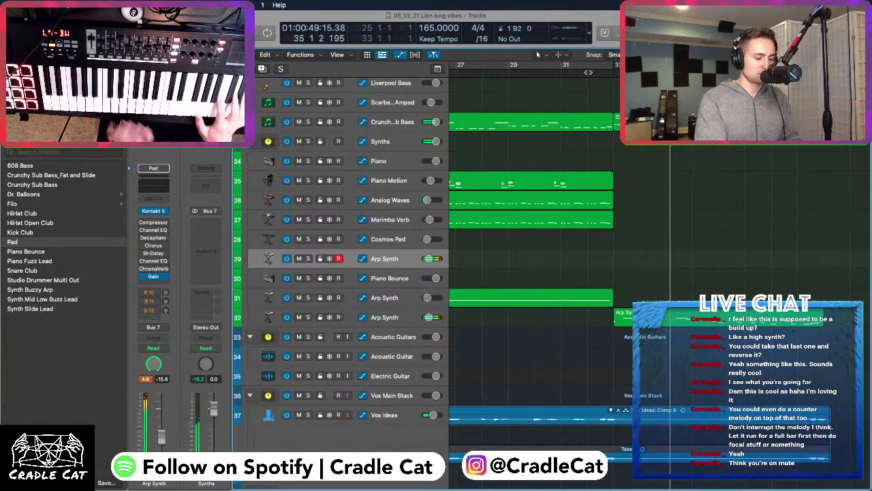
{"action": "left_click", "coordinate": [588, 72]}
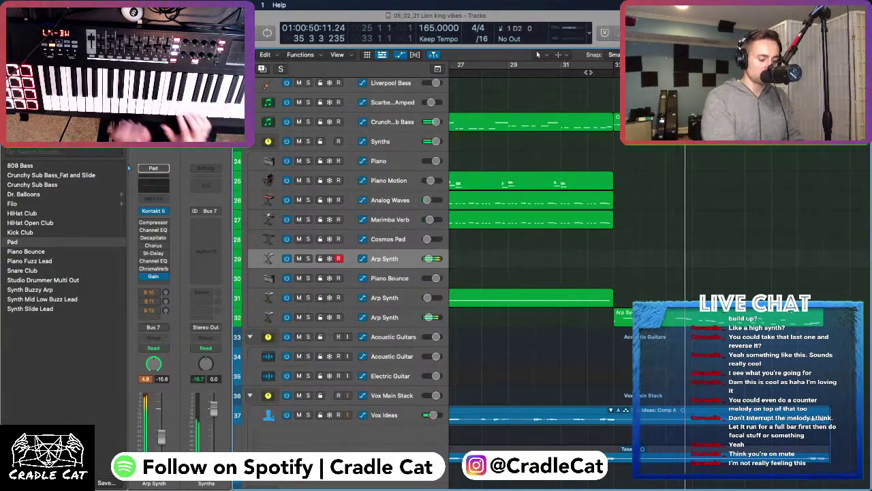
{"action": "left_click", "coordinate": [588, 72]}
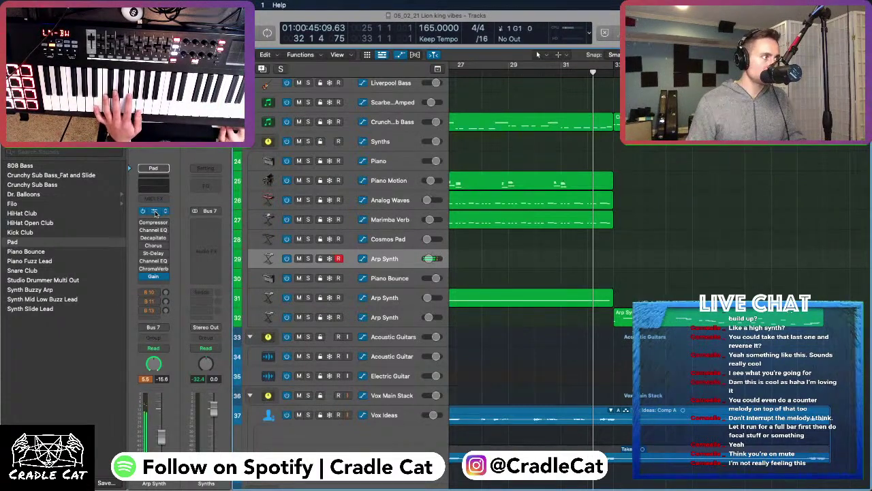
Reopen Kontakt on the new Arp Synth track and switch through Poly Brass 2 and Poly Brass 3 to Poly Lead 1
{"action": "key", "text": "v"}
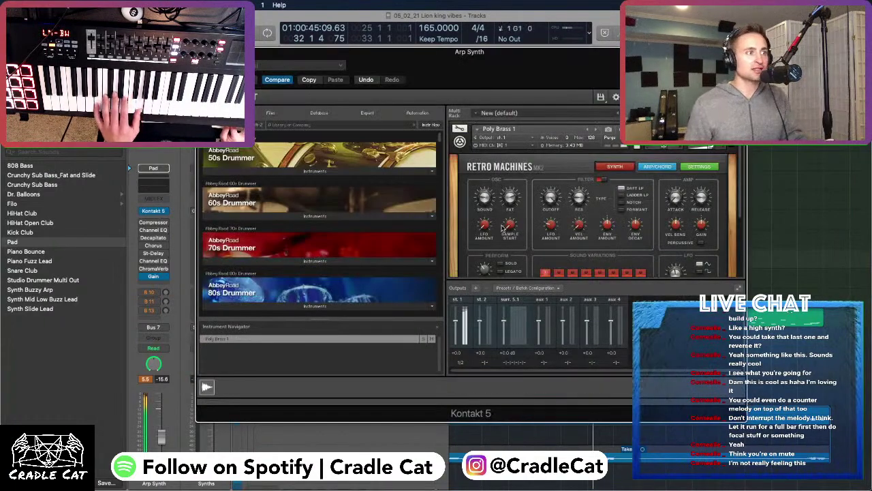
{"action": "left_click", "coordinate": [595, 130]}
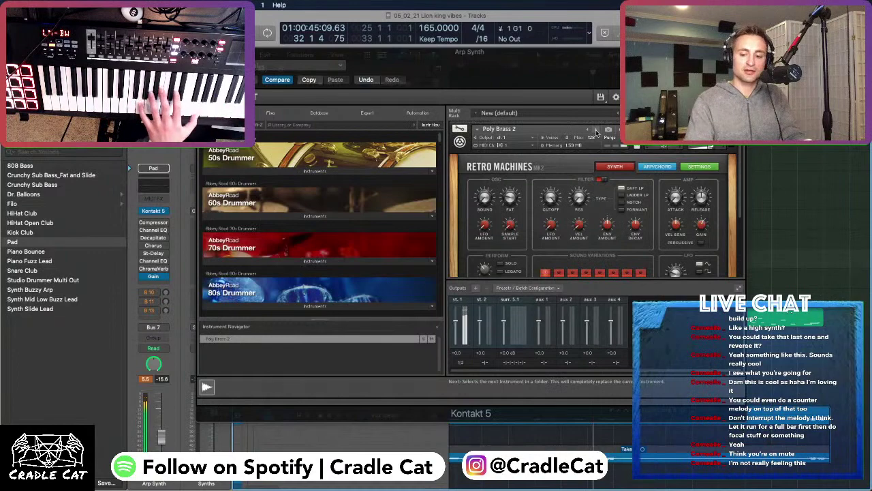
{"action": "left_click", "coordinate": [595, 130]}
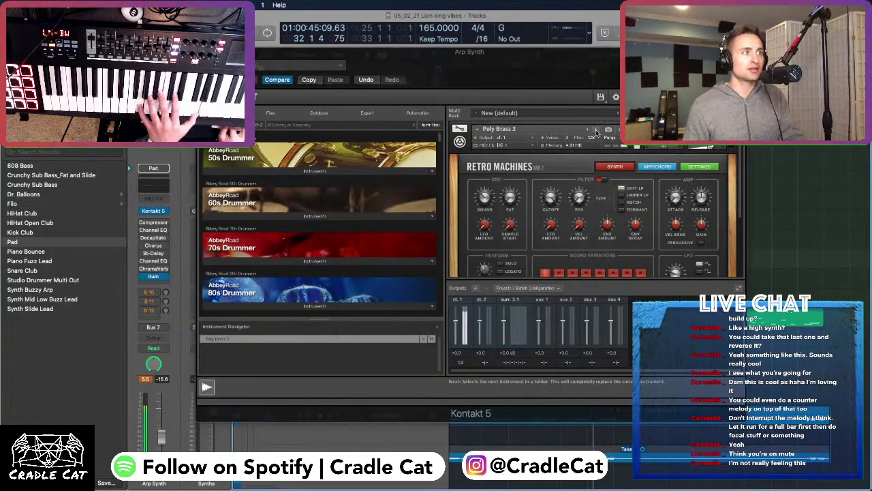
{"action": "left_click", "coordinate": [595, 130]}
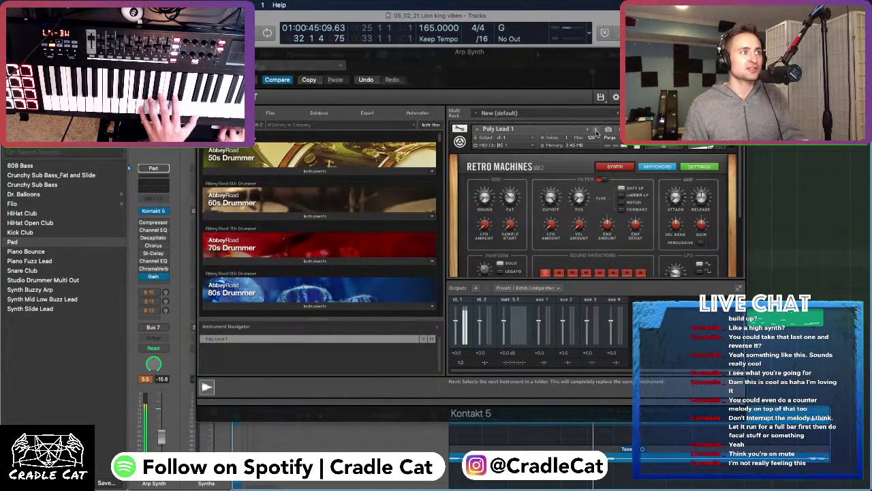
Audition the Retro Machines presets after Poly Lead 1 on the Arp Synth track, from Poly Lead 2 through the Poly Pads to Poly Unisono 1
{"action": "left_click", "coordinate": [595, 130]}
{"action": "left_click", "coordinate": [595, 131]}
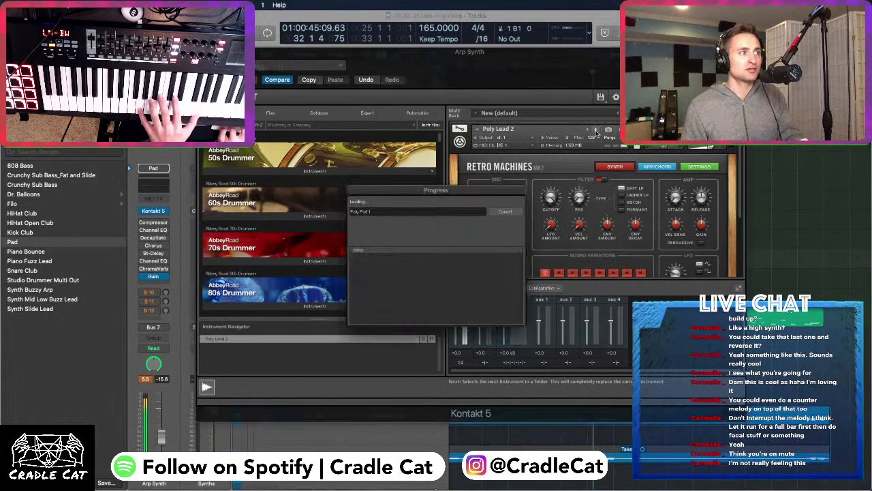
{"action": "left_click", "coordinate": [594, 130]}
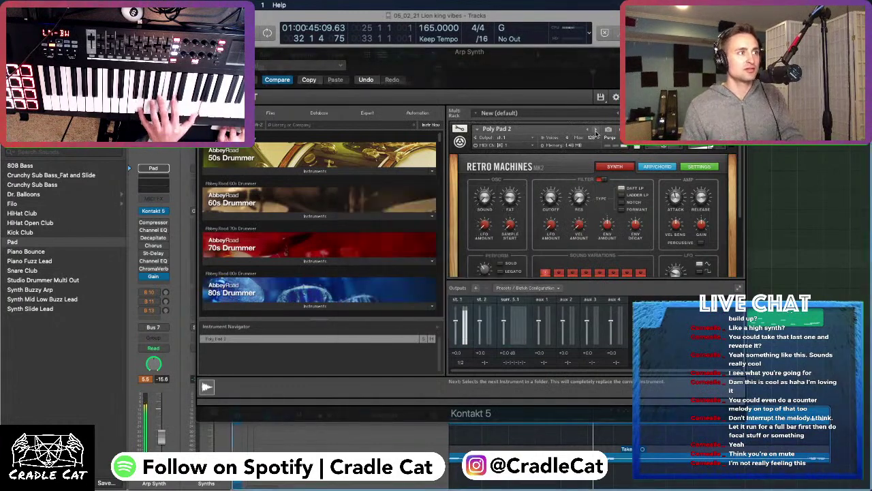
{"action": "left_click", "coordinate": [595, 130]}
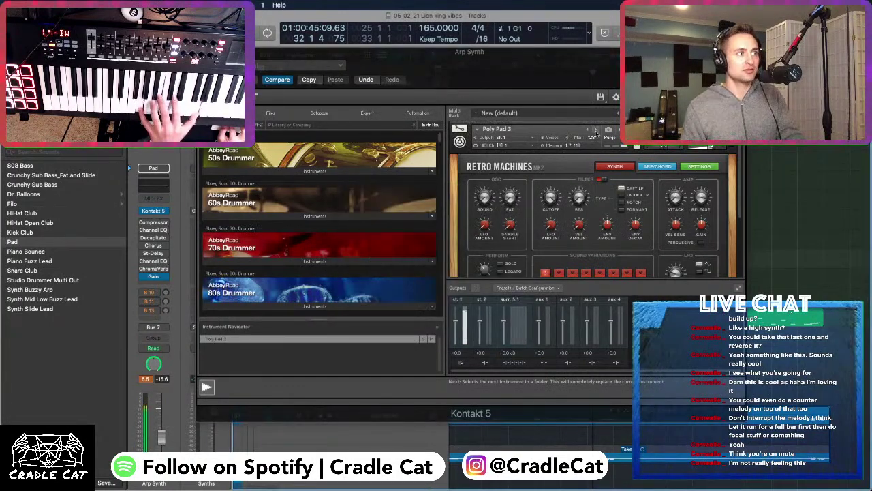
{"action": "left_click", "coordinate": [595, 130]}
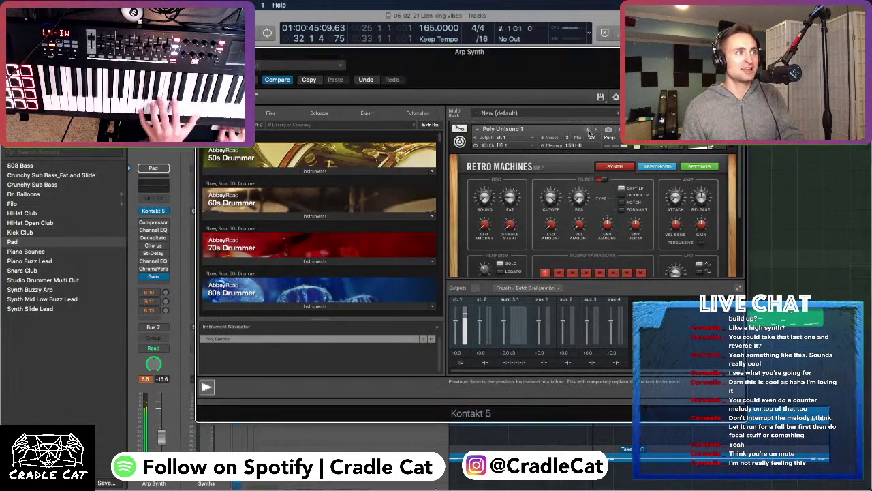
Go back through the Poly Pad presets and load Poly Brass 1 on the Arp Synth track again
{"action": "left_click", "coordinate": [590, 130]}
{"action": "left_click", "coordinate": [589, 130]}
{"action": "left_click", "coordinate": [589, 130]}
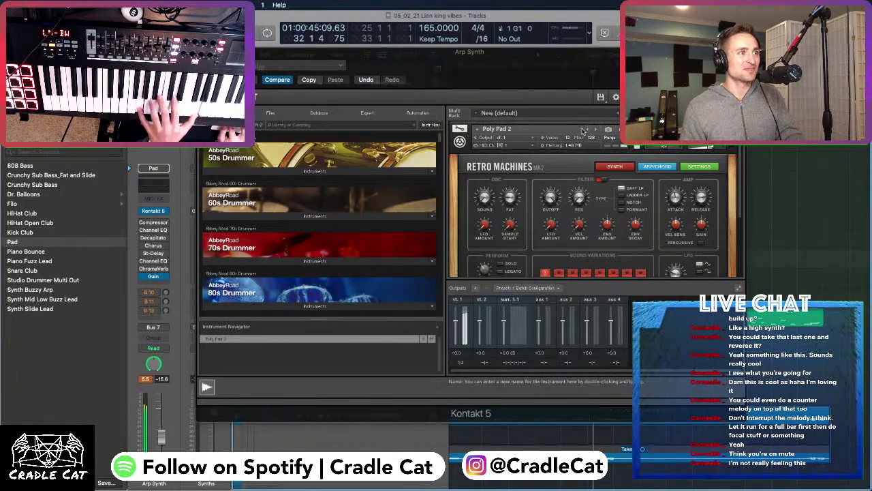
{"action": "left_click", "coordinate": [588, 130]}
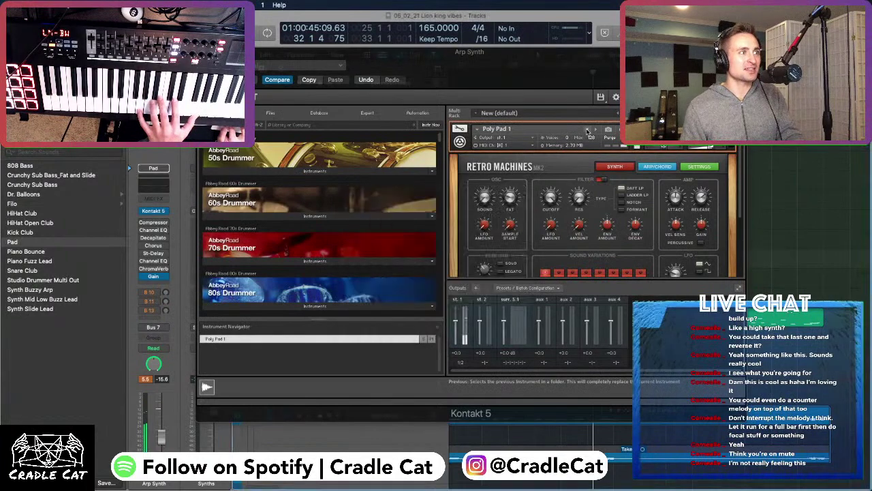
{"action": "left_click", "coordinate": [587, 130]}
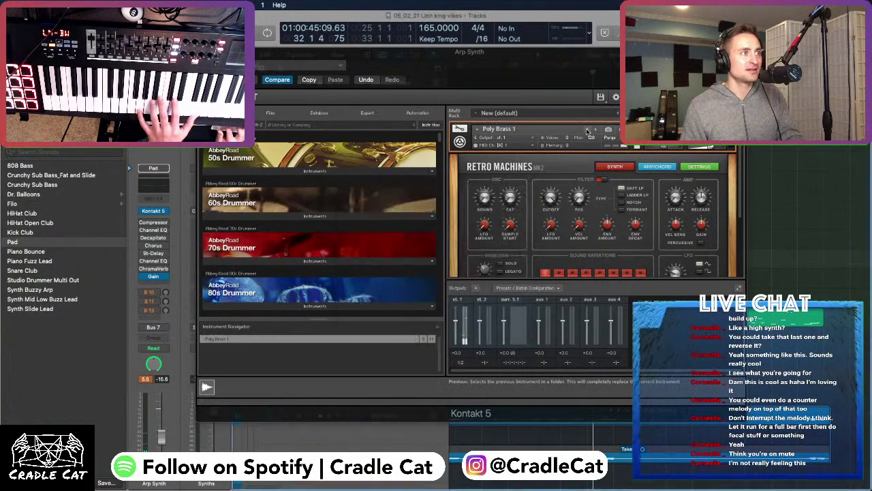
Audition sound variations 2 to 8 of Poly Brass 1 and select variation 6 while playing live
{"action": "scroll", "coordinate": [545, 218], "scroll_direction": "down", "scroll_amount": 3}
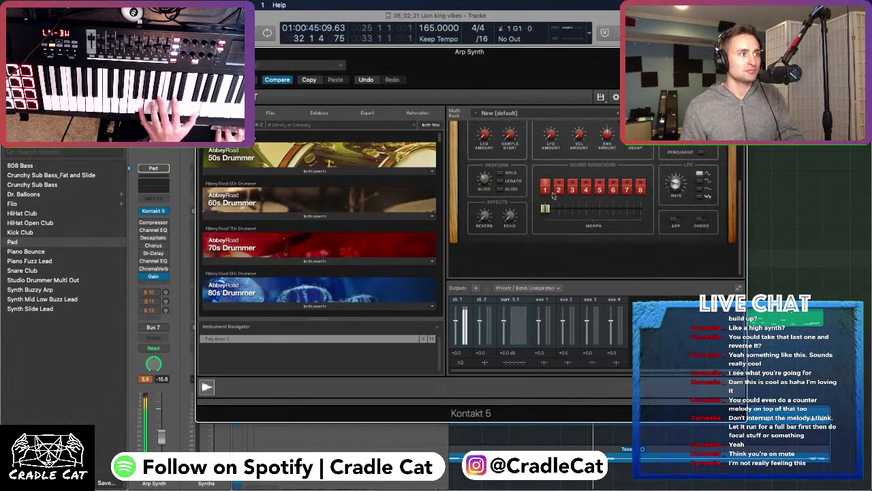
{"action": "mouse_move", "coordinate": [545, 209]}
{"action": "left_mouse_down"}
{"action": "mouse_move", "coordinate": [603, 209]}
{"action": "mouse_move", "coordinate": [546, 209]}
{"action": "left_mouse_up"}
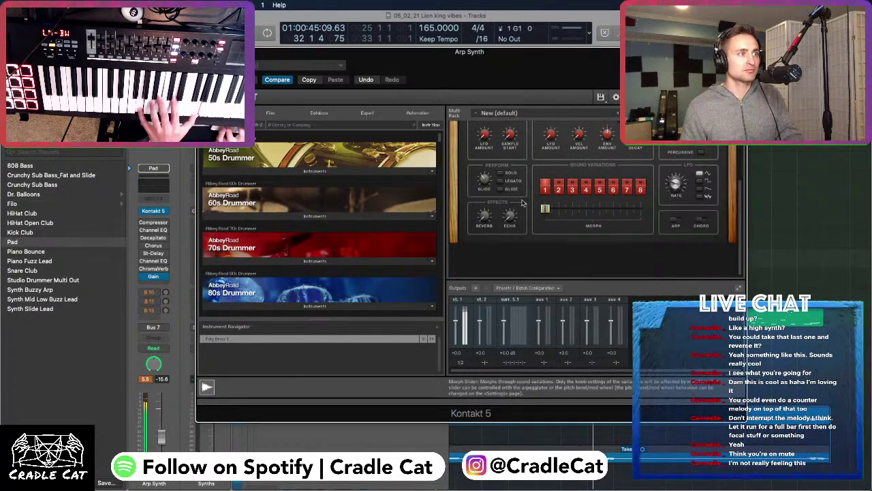
{"action": "left_click", "coordinate": [559, 189]}
{"action": "left_click", "coordinate": [572, 188]}
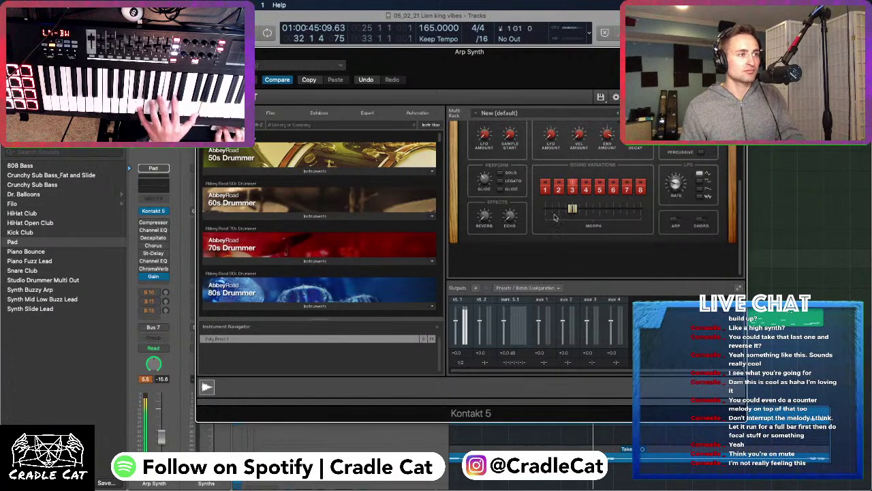
{"action": "left_click", "coordinate": [590, 185]}
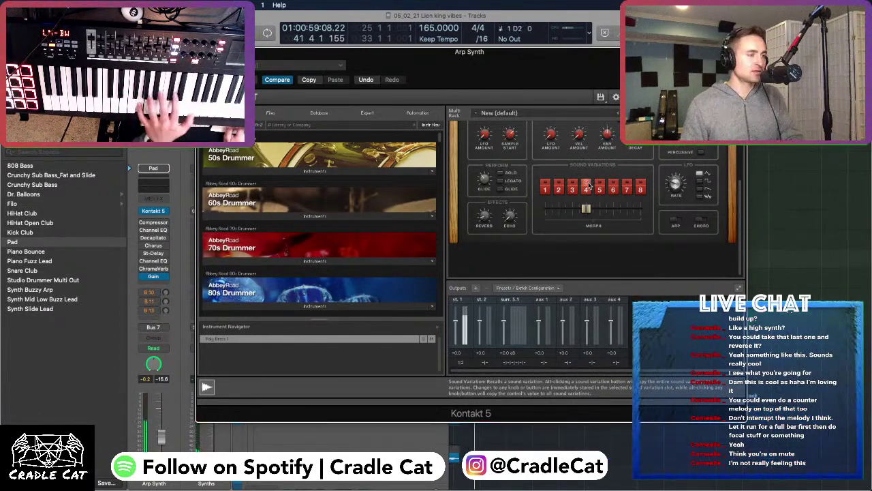
{"action": "left_click", "coordinate": [599, 187]}
{"action": "left_click", "coordinate": [613, 187]}
{"action": "left_click", "coordinate": [627, 187]}
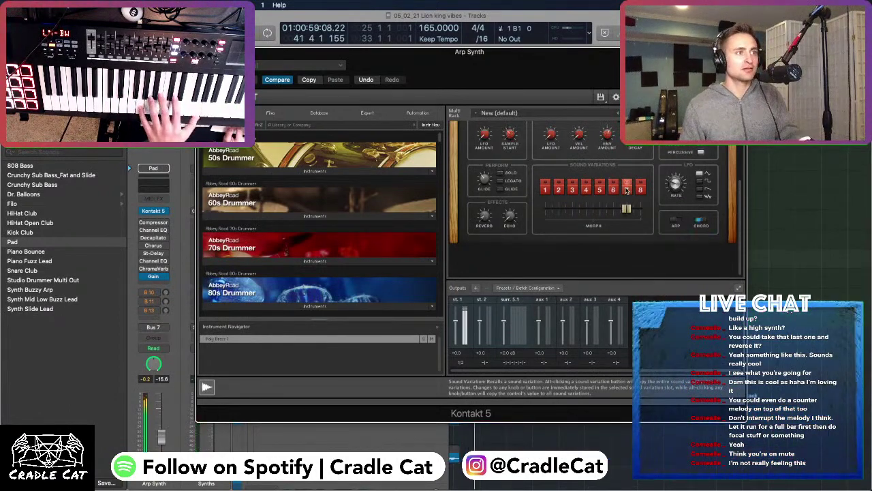
{"action": "left_click", "coordinate": [640, 188]}
{"action": "left_click", "coordinate": [613, 187]}
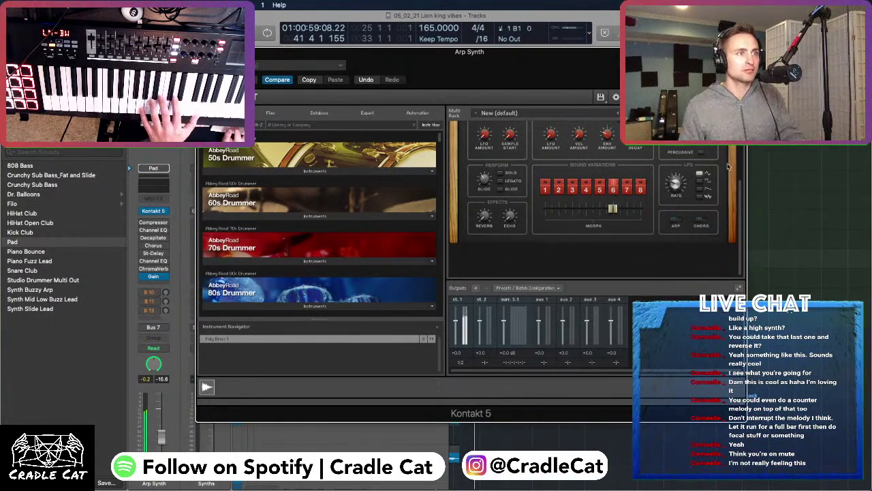
Return Poly Brass 1 to sound variation 1 and hide Kontakt
{"action": "scroll", "coordinate": [737, 195], "scroll_direction": "up", "scroll_amount": 4}
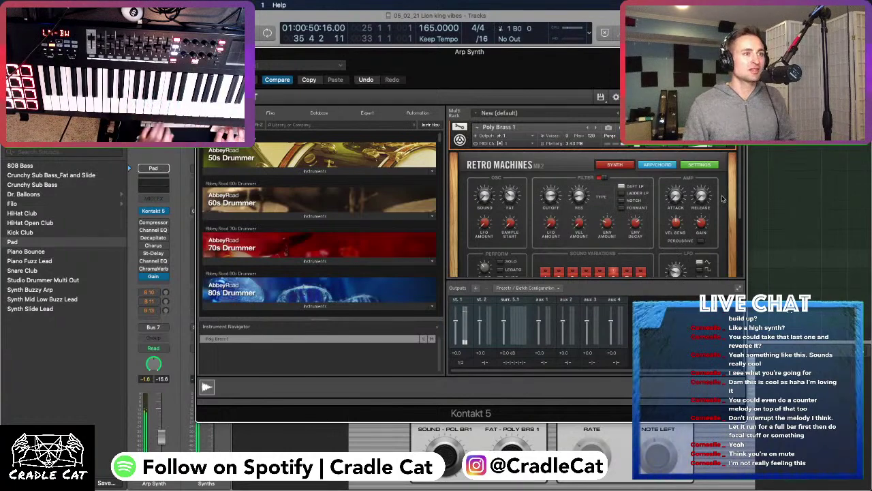
{"action": "scroll", "coordinate": [598, 199], "scroll_direction": "down", "scroll_amount": 1}
{"action": "scroll", "coordinate": [598, 199], "scroll_direction": "down", "scroll_amount": 3}
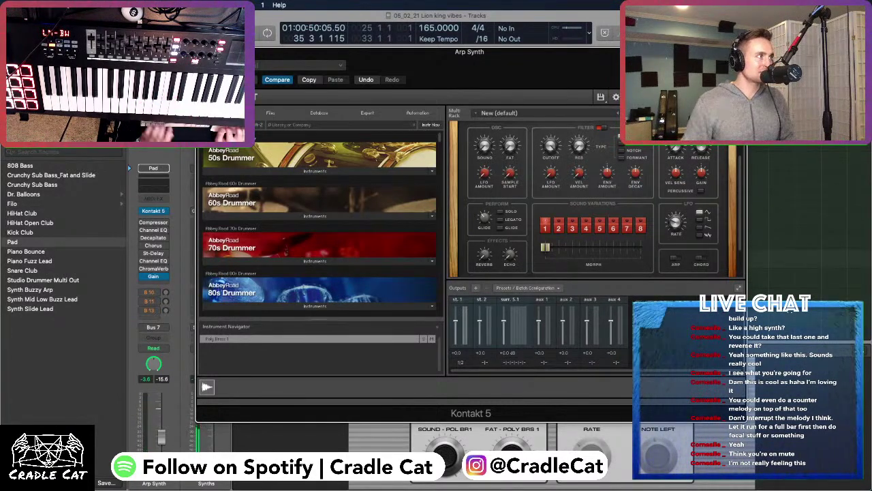
{"action": "key", "text": "super+w"}
Duplicate the Swedish Drum Kit track below the original and cycle playback of Verse 2 from bar 33 to 41
{"action": "scroll", "coordinate": [434, 208], "scroll_direction": "up", "scroll_amount": 5}
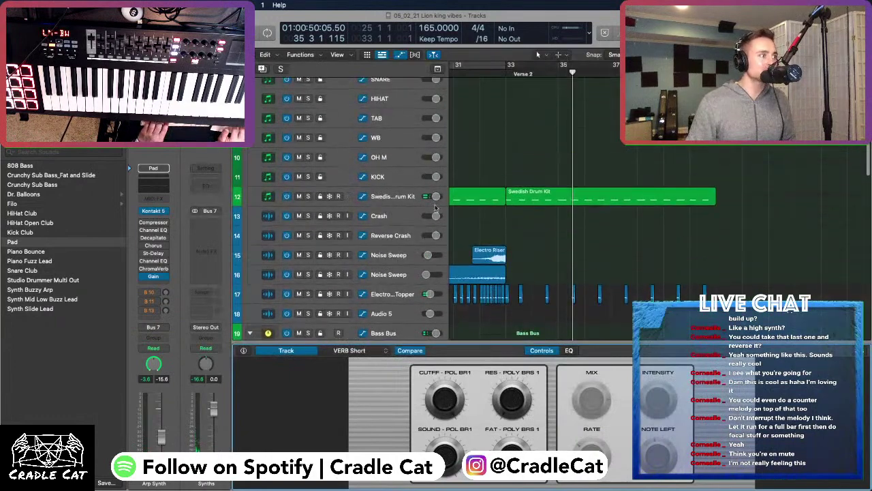
{"action": "left_click", "coordinate": [472, 199]}
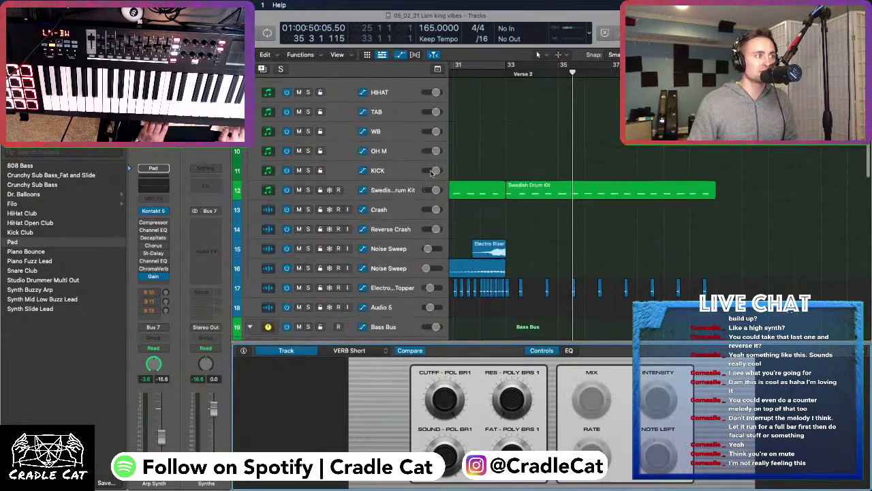
{"action": "scroll", "coordinate": [472, 205], "scroll_direction": "down", "scroll_amount": 1}
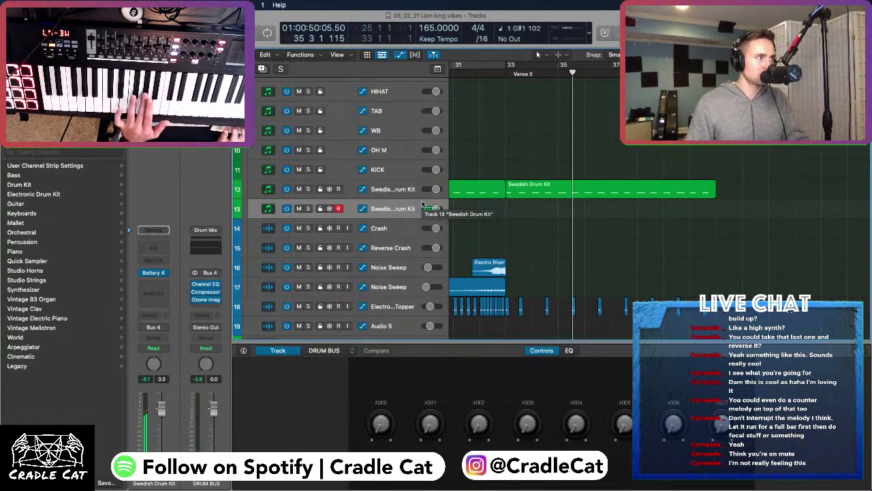
{"action": "left_click", "coordinate": [511, 72]}
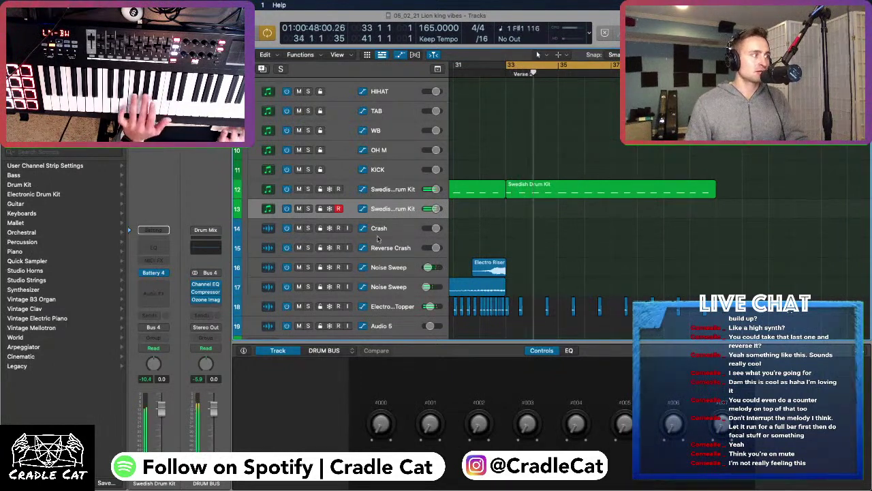
Add a Channel EQ to the duplicated Swedish Drum Kit track with a low cut at about 496 Hz and a high cut
{"action": "left_click", "coordinate": [153, 246]}
{"action": "left_click", "coordinate": [286, 226]}
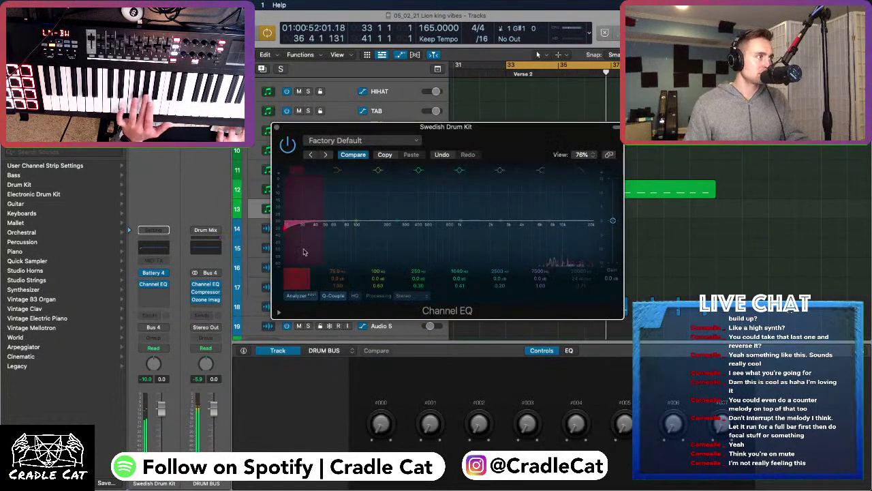
{"action": "left_click_drag", "start_coordinate": [287, 225], "coordinate": [446, 225]}
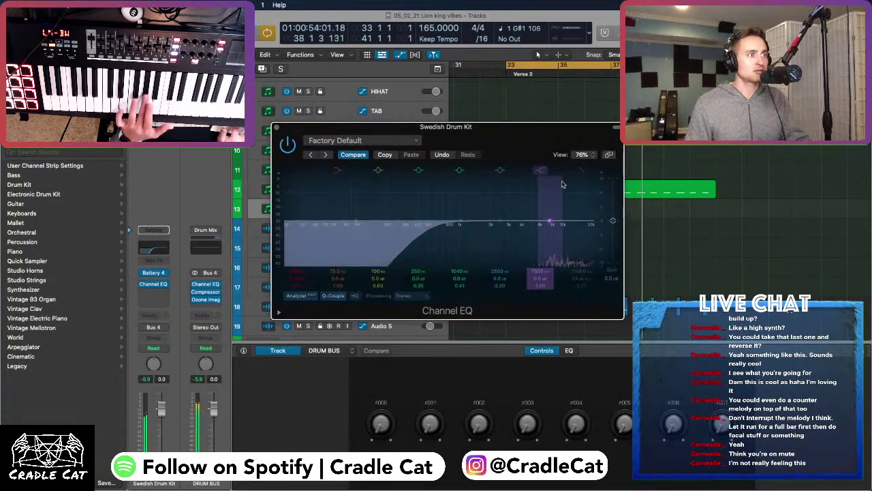
{"action": "left_click_drag", "start_coordinate": [585, 204], "coordinate": [563, 228]}
{"action": "left_click_drag", "start_coordinate": [576, 267], "coordinate": [577, 269]}
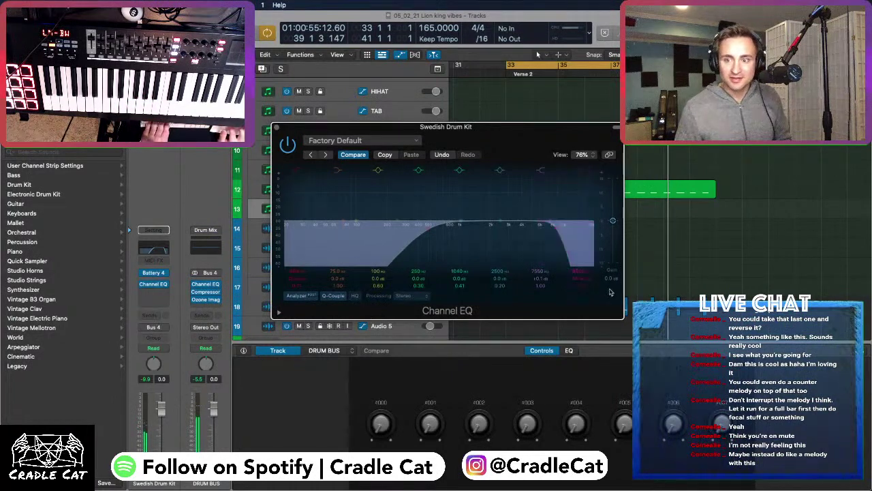
Record a drum part on the duplicated Swedish Drum Kit track over bars 33 to 41 and raise its EQ low cut to about 1 kHz
{"action": "key", "text": "r"}
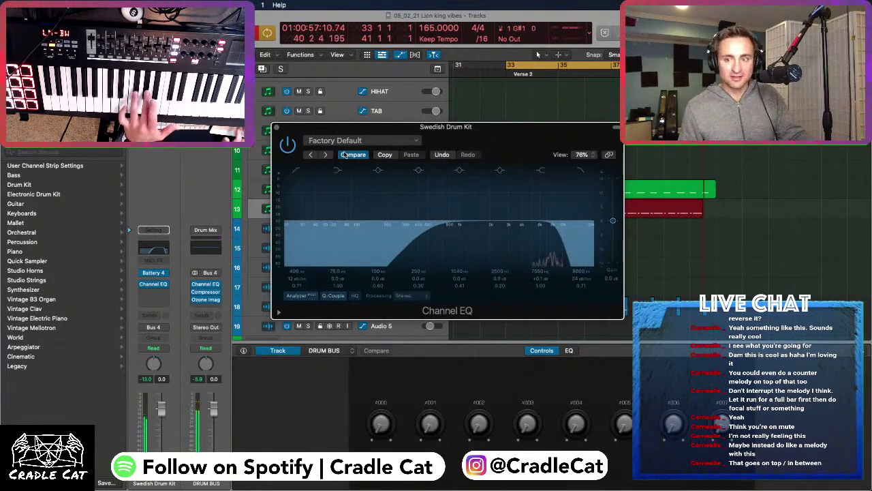
{"action": "key", "text": "space"}
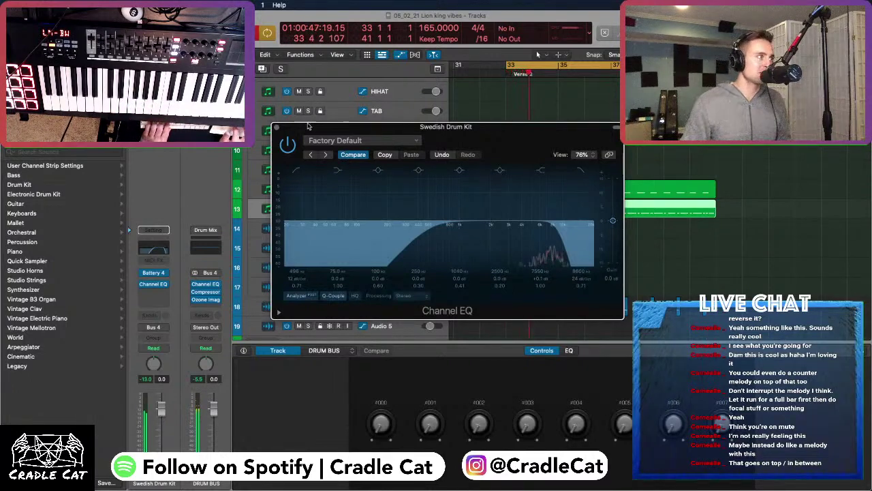
{"action": "left_click_drag", "start_coordinate": [430, 230], "coordinate": [449, 225]}
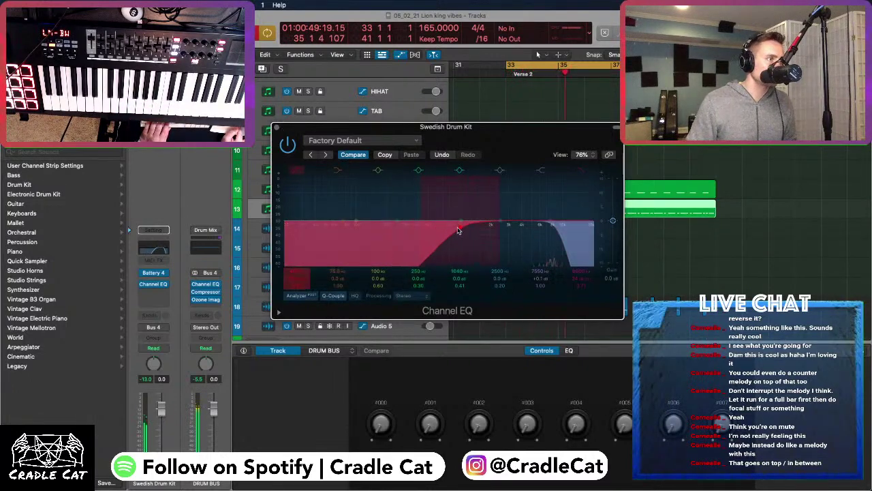
{"action": "key", "text": "super+w"}
Set the 1/8 Note quantize strength to 98 for all notes of the newly recorded Swedish Drum Kit region in the Piano Roll
{"action": "key", "text": "p"}
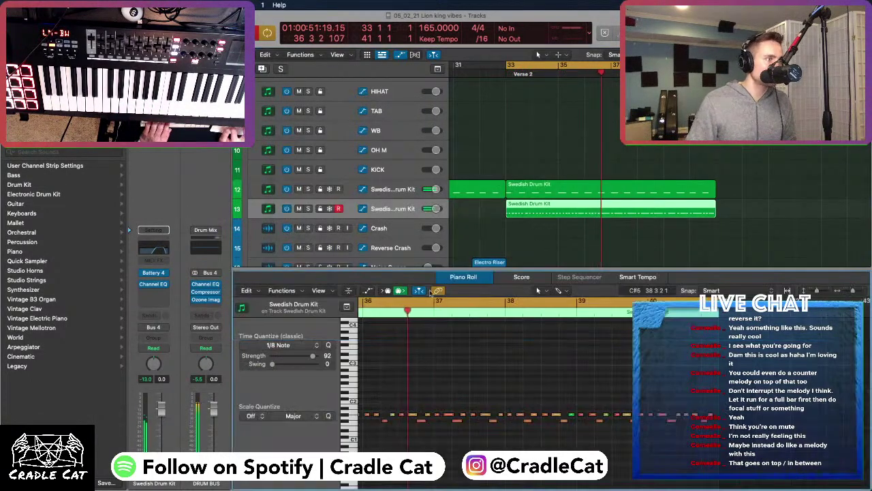
{"action": "key", "text": "super+a"}
{"action": "left_click_drag", "start_coordinate": [308, 358], "coordinate": [316, 358]}
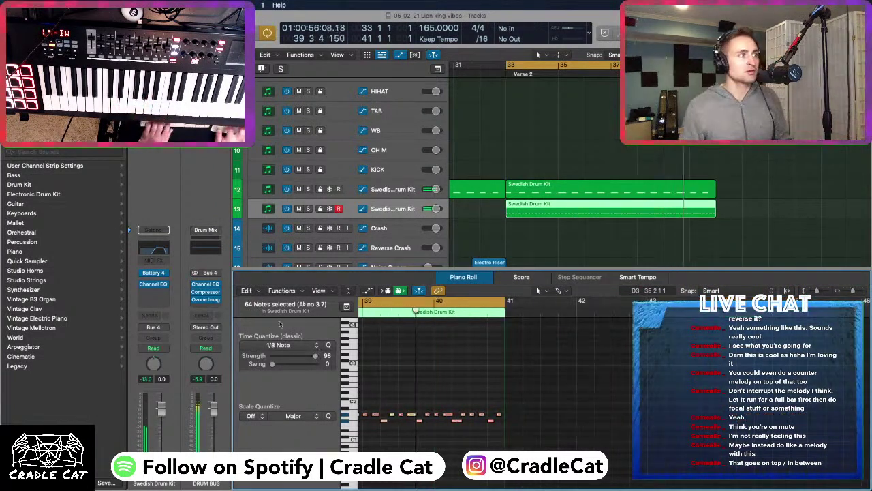
Lower the duplicated Swedish Drum Kit track's volume to -6.6 dB and hide the Piano Roll
{"action": "left_click", "coordinate": [435, 209]}
{"action": "left_click_drag", "start_coordinate": [435, 208], "coordinate": [430, 209]}
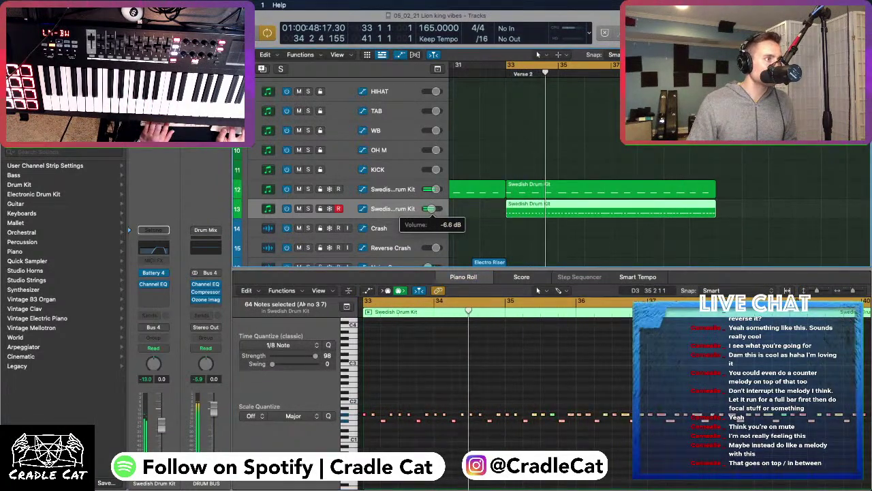
{"action": "key", "text": "e"}
Replay Verse 2 without cycling and examine the Arp Synth regions and Vox Ideas takes across the earlier sections
{"action": "scroll", "coordinate": [569, 223], "scroll_direction": "down", "scroll_amount": 5}
{"action": "scroll", "coordinate": [568, 223], "scroll_direction": "down", "scroll_amount": 3}
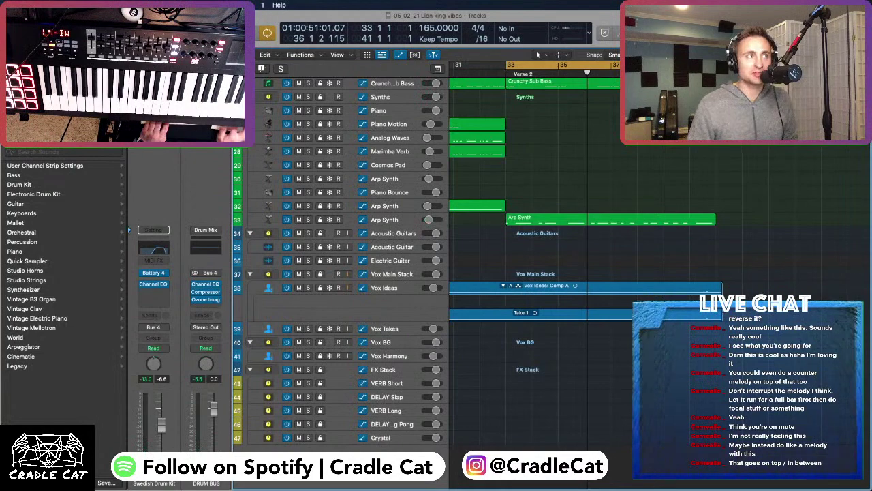
{"action": "scroll", "coordinate": [522, 89], "scroll_direction": "left", "scroll_amount": 1}
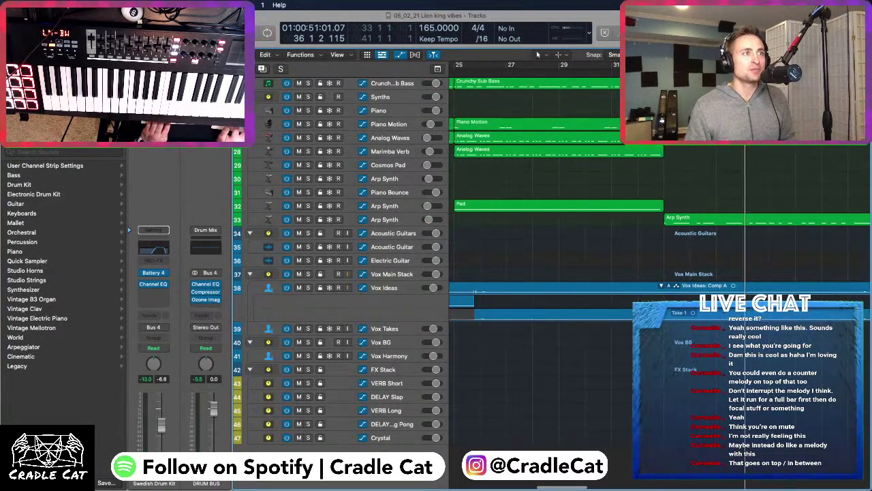
{"action": "scroll", "coordinate": [650, 237], "scroll_direction": "up", "scroll_amount": 5}
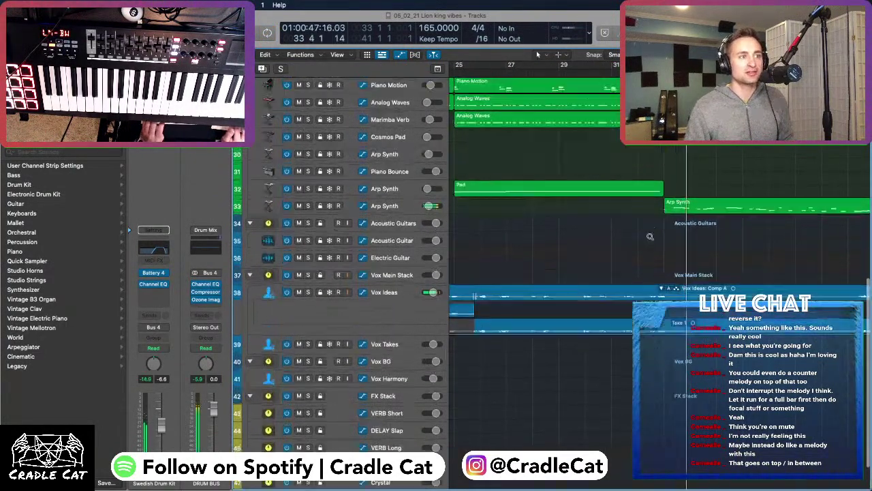
{"action": "scroll", "coordinate": [650, 237], "scroll_direction": "down", "scroll_amount": 5}
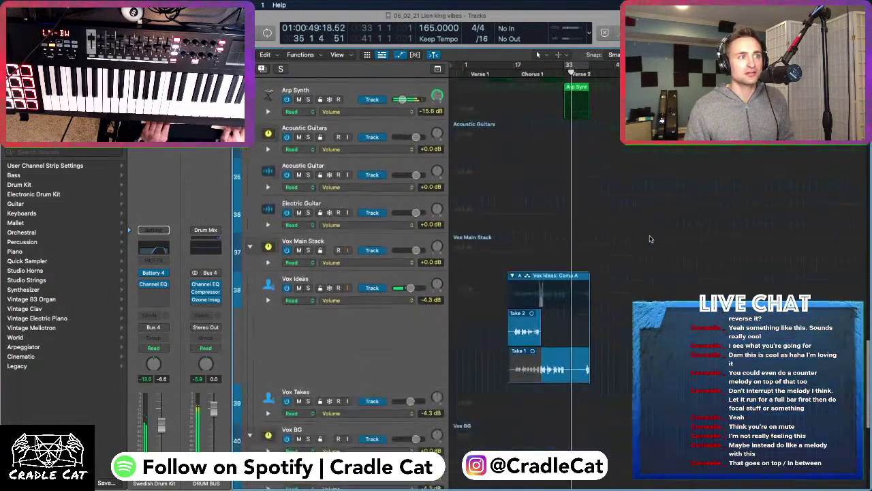
{"action": "scroll", "coordinate": [650, 239], "scroll_direction": "up", "scroll_amount": 3}
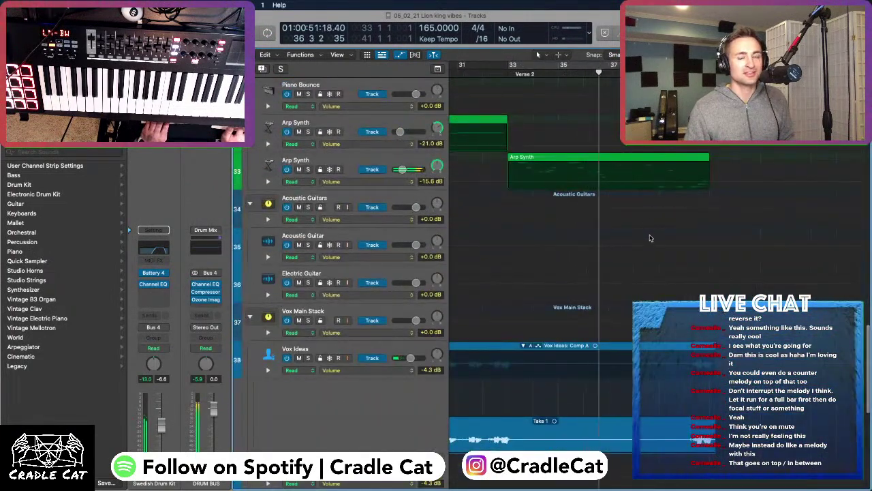
{"action": "scroll", "coordinate": [604, 310], "scroll_direction": "left", "scroll_amount": 10}
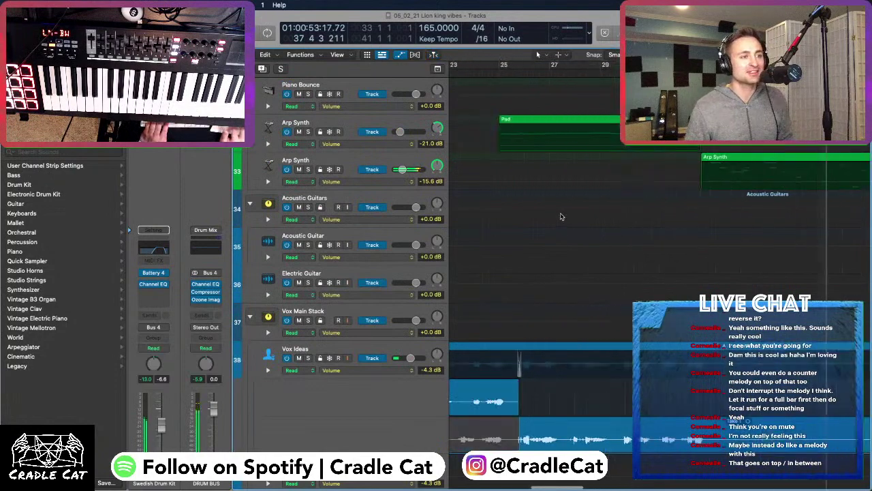
{"action": "scroll", "coordinate": [582, 330], "scroll_direction": "left", "scroll_amount": 3}
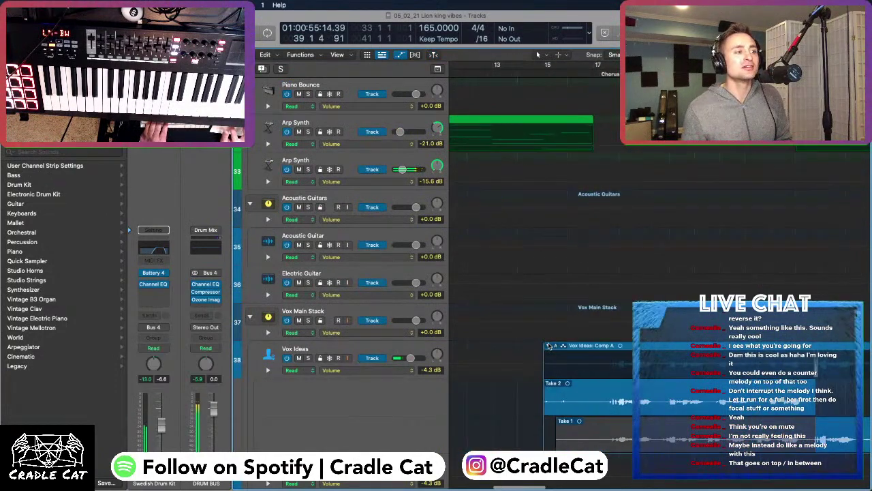
Collapse the Vox Ideas take folder, play the song from bar 12 and turn off input monitoring on Vox Ideas
{"action": "left_click", "coordinate": [549, 346]}
{"action": "scroll", "coordinate": [582, 168], "scroll_direction": "up", "scroll_amount": 5}
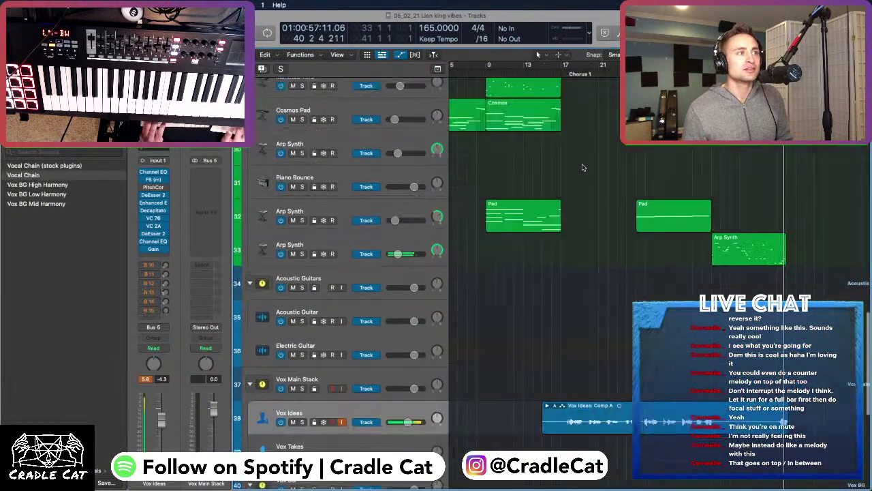
{"action": "scroll", "coordinate": [583, 168], "scroll_direction": "up", "scroll_amount": 3}
{"action": "left_click", "coordinate": [516, 72]}
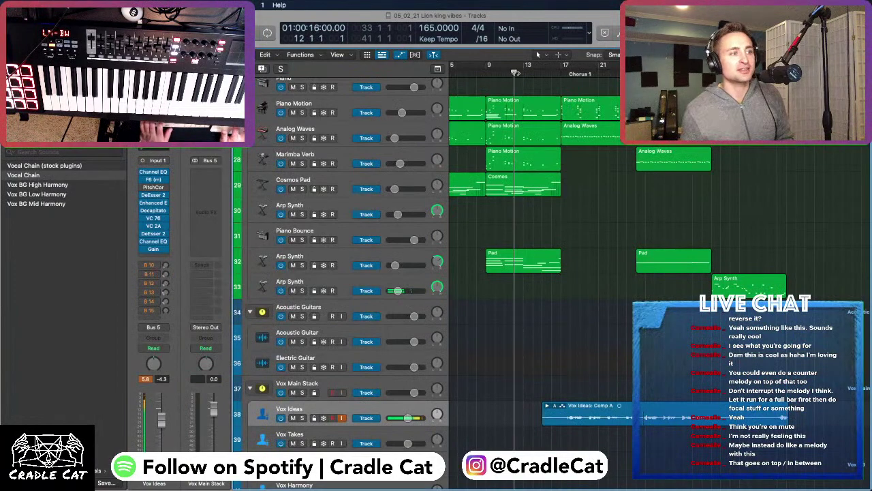
{"action": "key", "text": "space"}
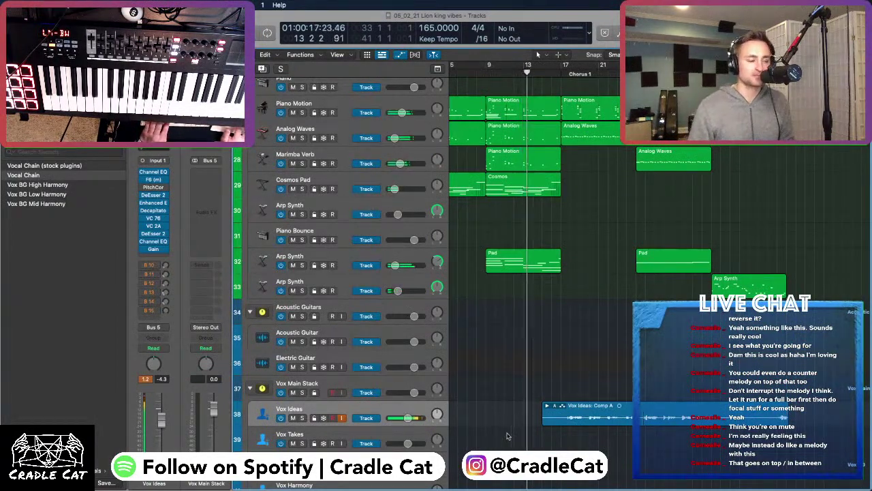
{"action": "left_click", "coordinate": [342, 417]}
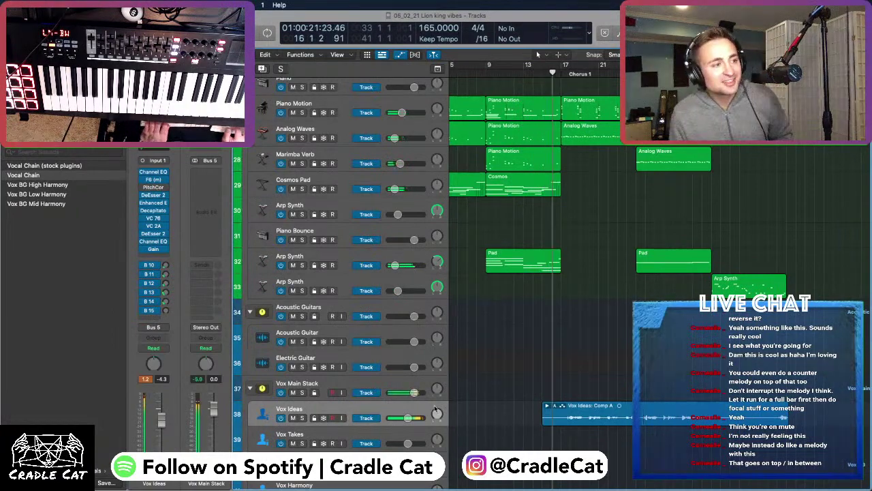
Lower the Vox Ideas track to -8.8 dB and adjust its sends to the long reverb and the ping pong delay
{"action": "left_click_drag", "start_coordinate": [407, 418], "coordinate": [403, 418]}
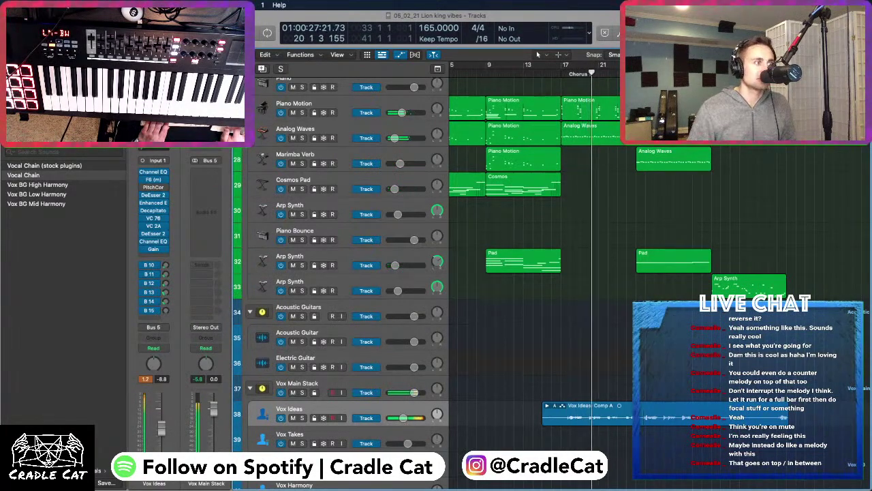
{"action": "key", "text": "o"}
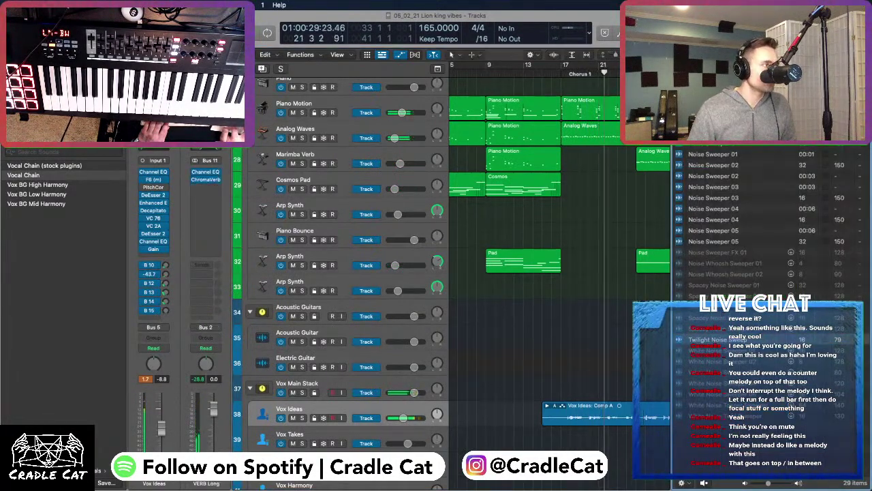
{"action": "left_click", "coordinate": [152, 291]}
{"action": "left_click", "coordinate": [151, 292]}
{"action": "left_click", "coordinate": [151, 292]}
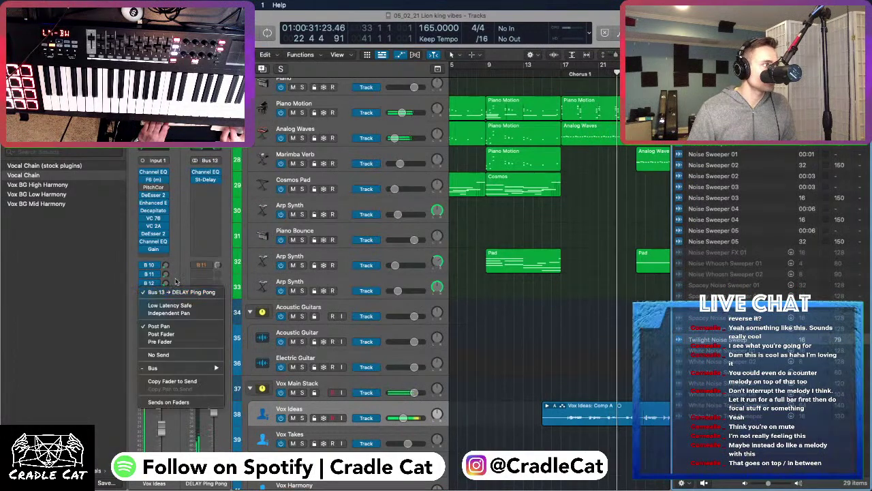
{"action": "left_click", "coordinate": [170, 289]}
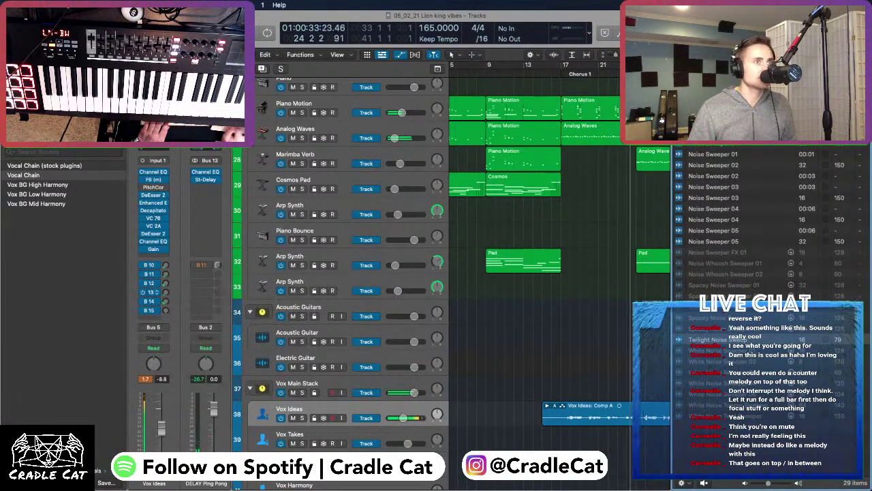
Show the project notes and add the lyric line "if i could hold you another night" below the existing lines
{"action": "key", "text": "alt+super+p"}
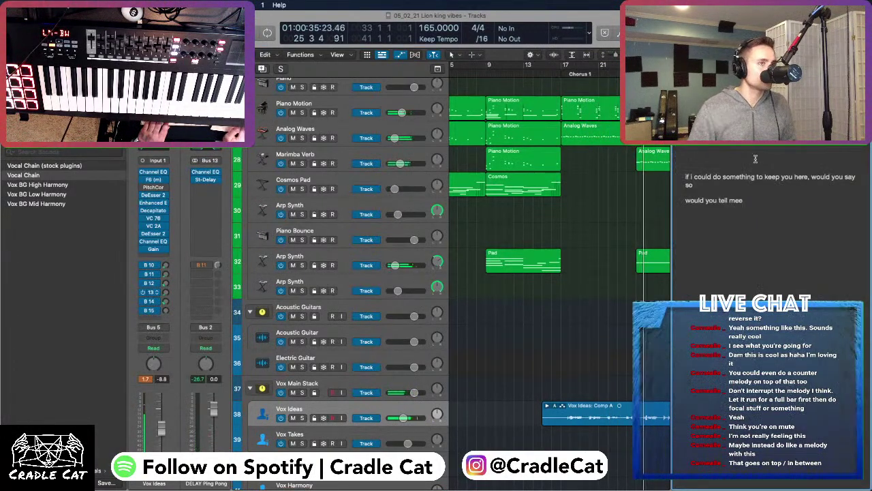
{"action": "triple_click", "coordinate": [766, 202]}
{"action": "left_click", "coordinate": [756, 202]}
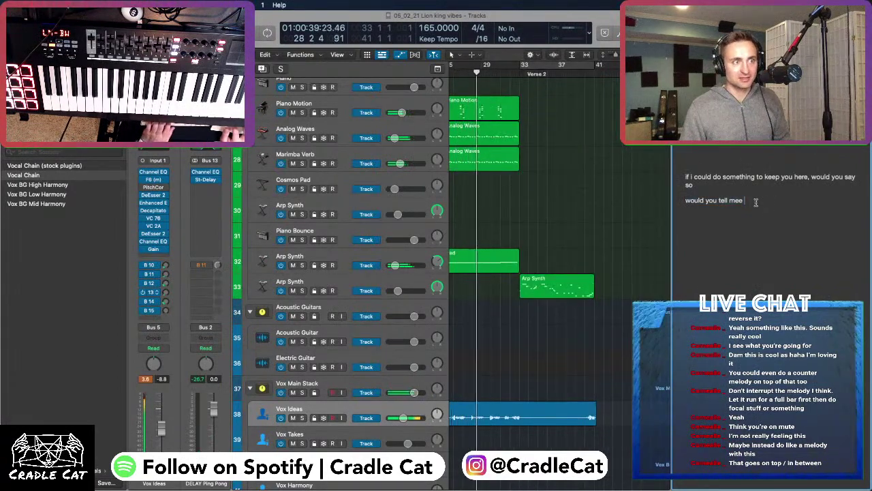
{"action": "key", "text": "Return"}
{"action": "type", "text": "if i could "}
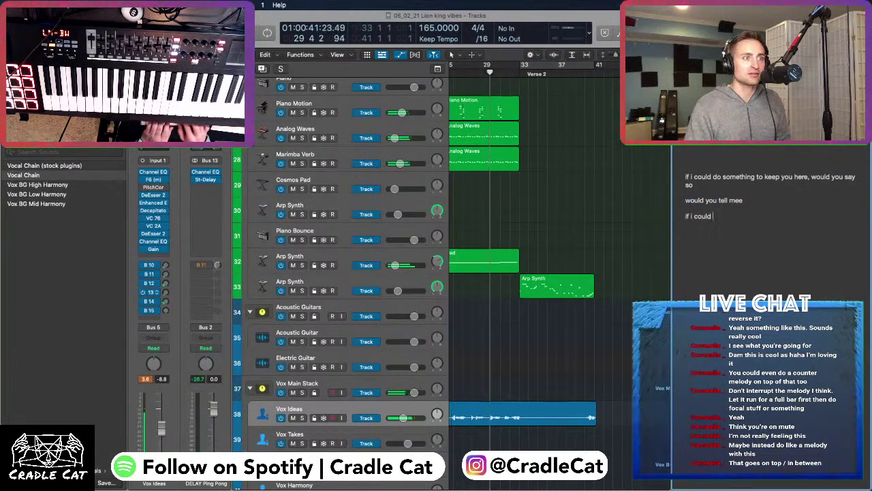
{"action": "type", "text": "hold you an"}
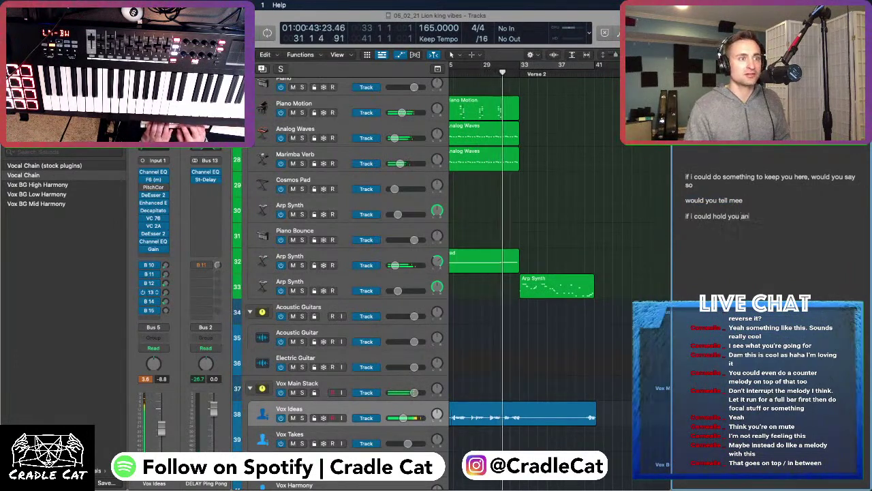
{"action": "type", "text": "other night"}
{"action": "key", "text": "Return"}
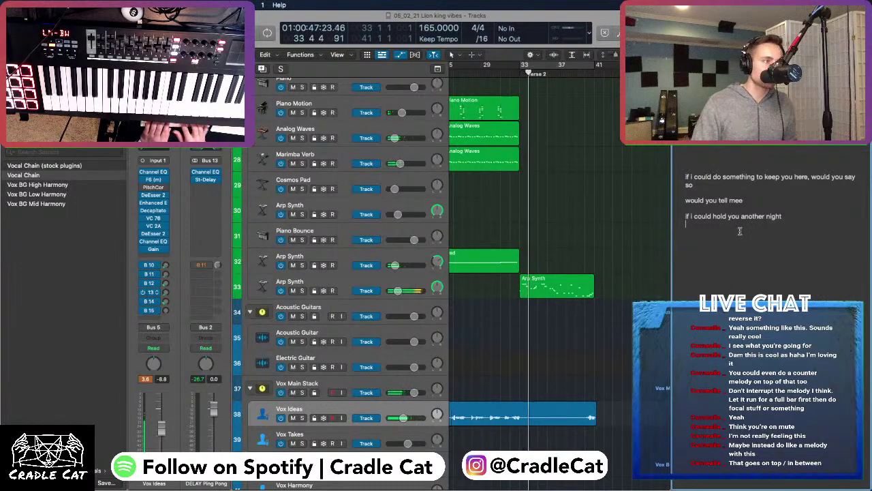
Replay Chorus 1 from around bar 17 to review the vocal idea against the lyrics
{"action": "scroll", "coordinate": [563, 146], "scroll_direction": "left", "scroll_amount": 4}
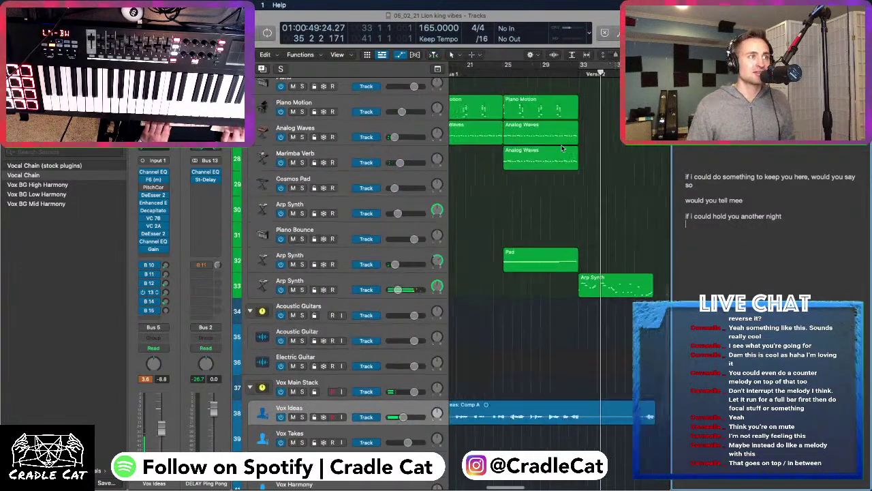
{"action": "left_click", "coordinate": [510, 66]}
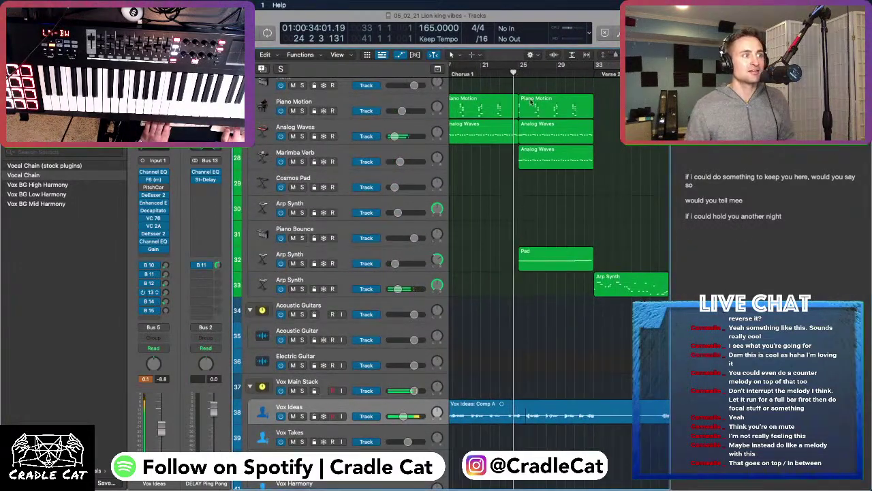
{"action": "scroll", "coordinate": [503, 92], "scroll_direction": "left", "scroll_amount": 3}
{"action": "left_click", "coordinate": [474, 71]}
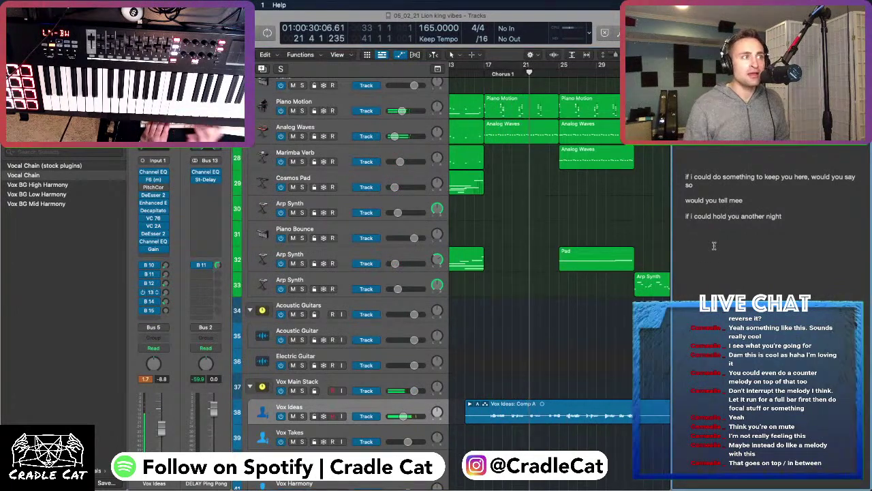
{"action": "left_click", "coordinate": [483, 74]}
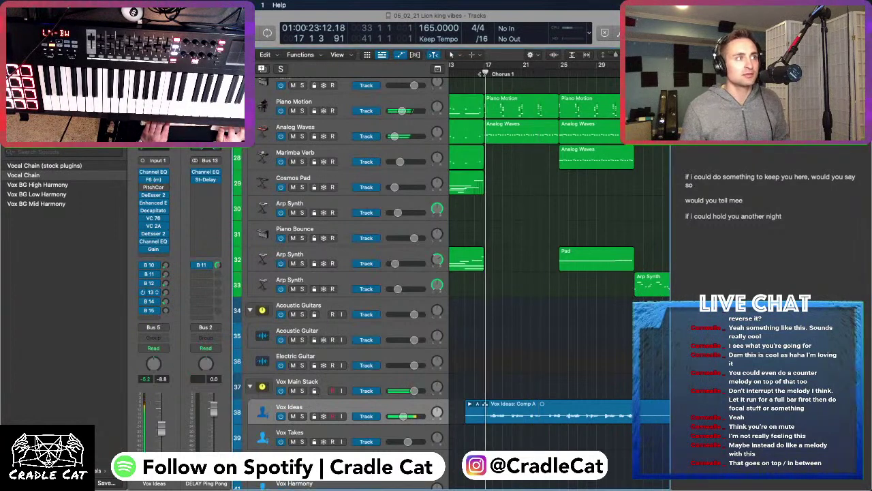
Start a new lyric line "if there'" above the first line and turn input monitoring on for Vox Ideas
{"action": "left_click", "coordinate": [712, 161]}
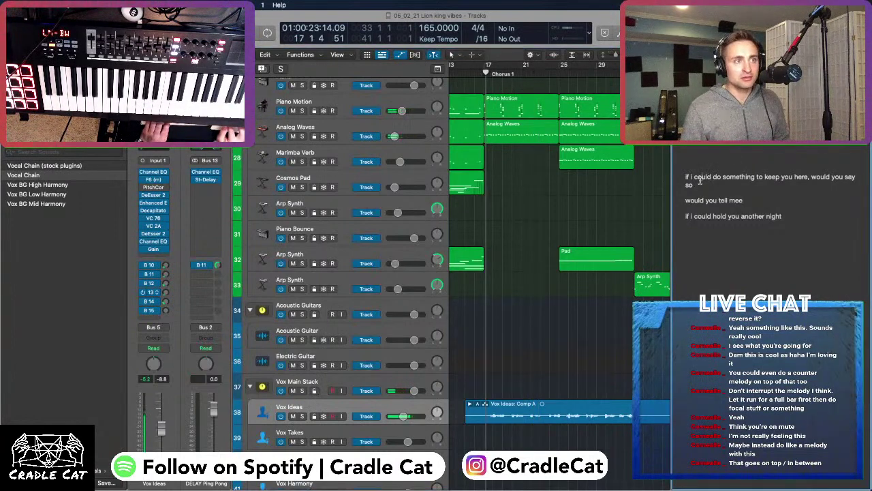
{"action": "key", "text": "Return"}
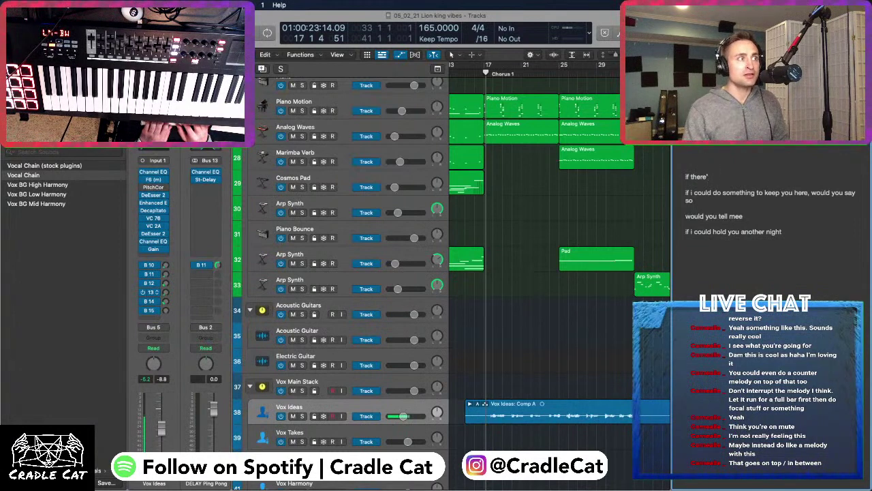
{"action": "key", "text": "space"}
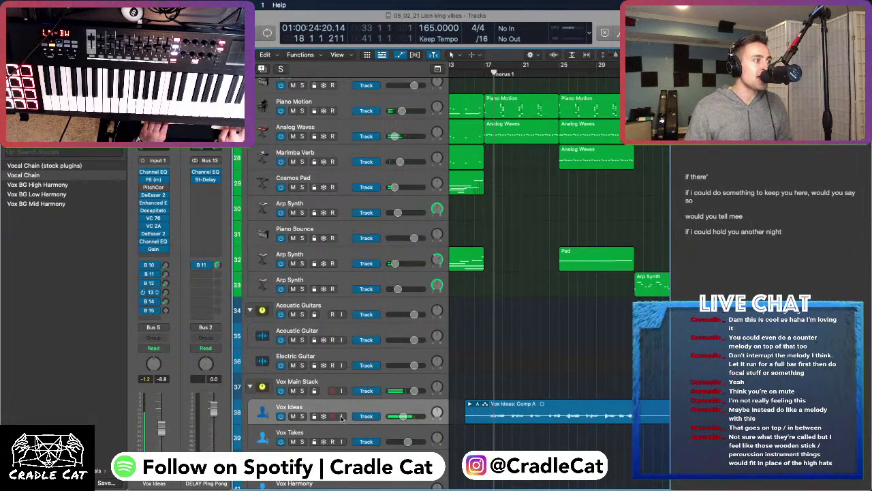
{"action": "left_click", "coordinate": [736, 174]}
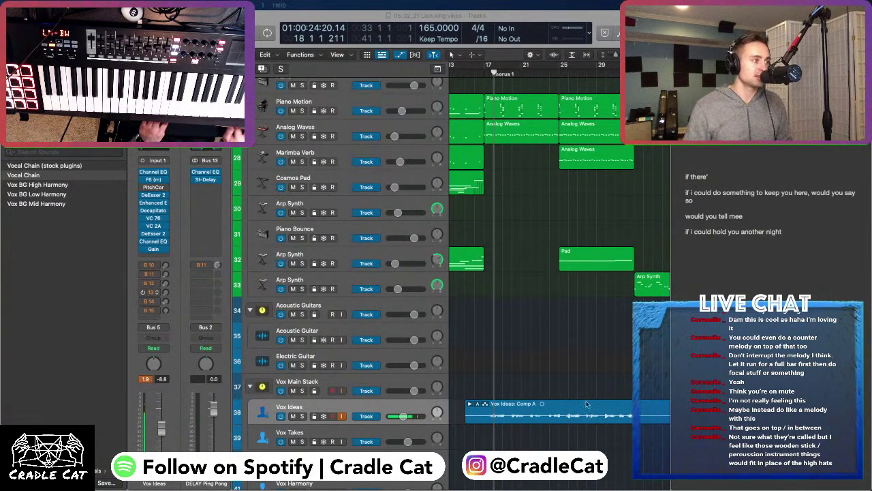
Select the duplicated Swedish Drum Kit track's region at bar 33, play Verse 2 and open the track's Battery 4 instrument
{"action": "scroll", "coordinate": [344, 399], "scroll_direction": "up", "scroll_amount": 5}
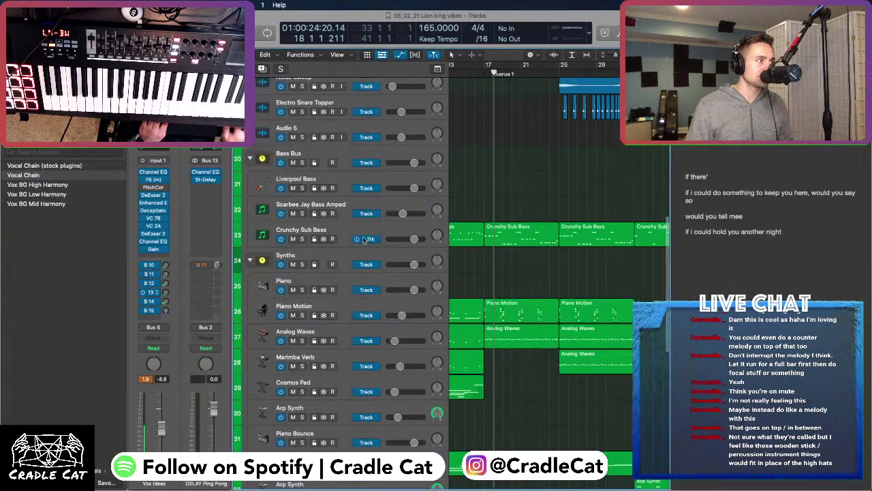
{"action": "scroll", "coordinate": [366, 226], "scroll_direction": "up", "scroll_amount": 5}
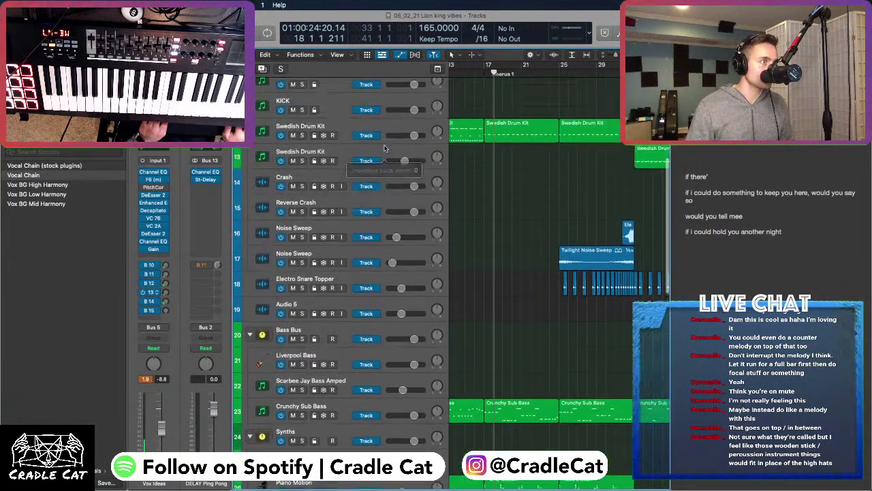
{"action": "left_click_drag", "start_coordinate": [494, 166], "coordinate": [556, 166]}
{"action": "left_click", "coordinate": [555, 165]}
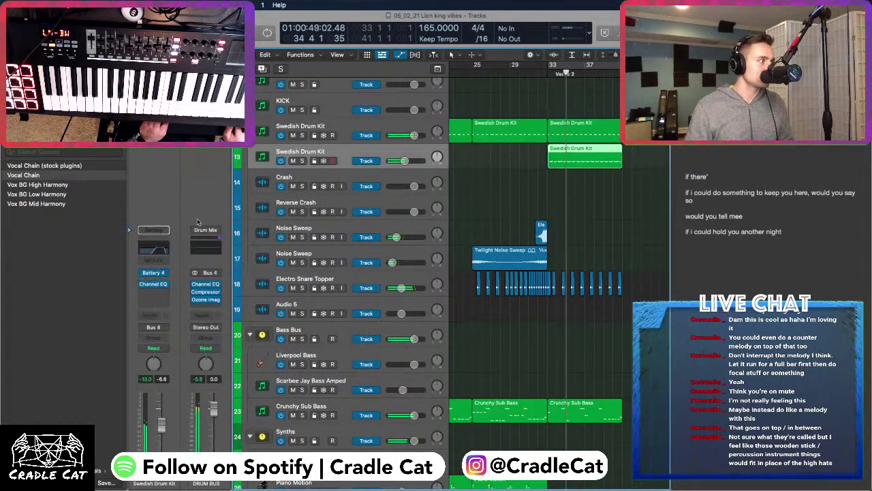
{"action": "left_click", "coordinate": [153, 273]}
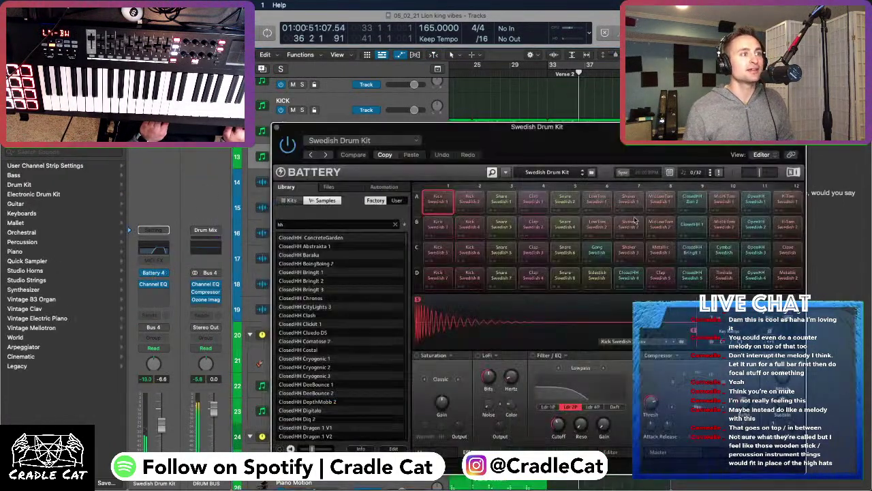
Audition tom, clave and timbale cells in the kit and swap Timbale Swedish with ClosedHH Zion 2 in cell A9
{"action": "left_click", "coordinate": [597, 200]}
{"action": "left_click", "coordinate": [533, 225]}
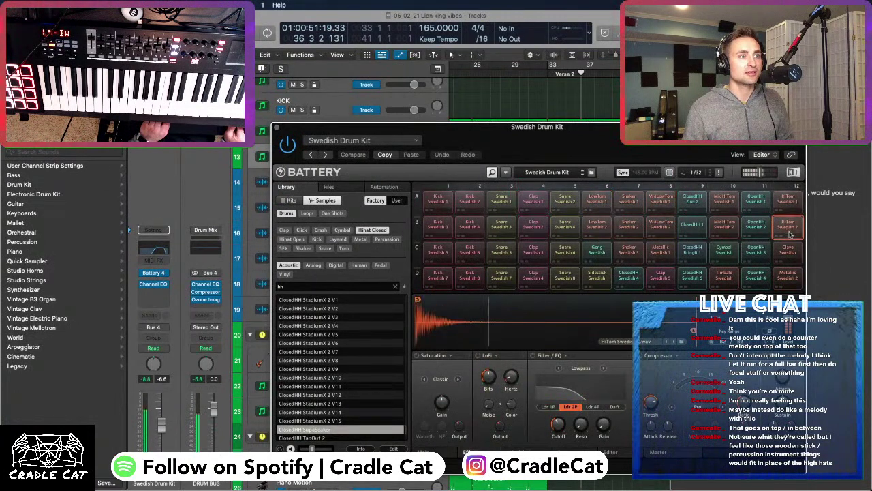
{"action": "left_click", "coordinate": [788, 251]}
{"action": "left_click", "coordinate": [724, 274]}
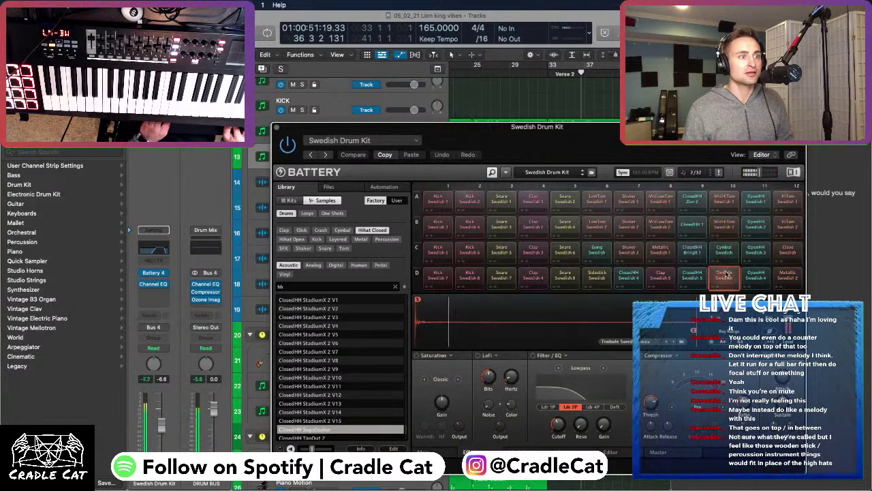
{"action": "left_click_drag", "start_coordinate": [691, 197], "coordinate": [693, 198]}
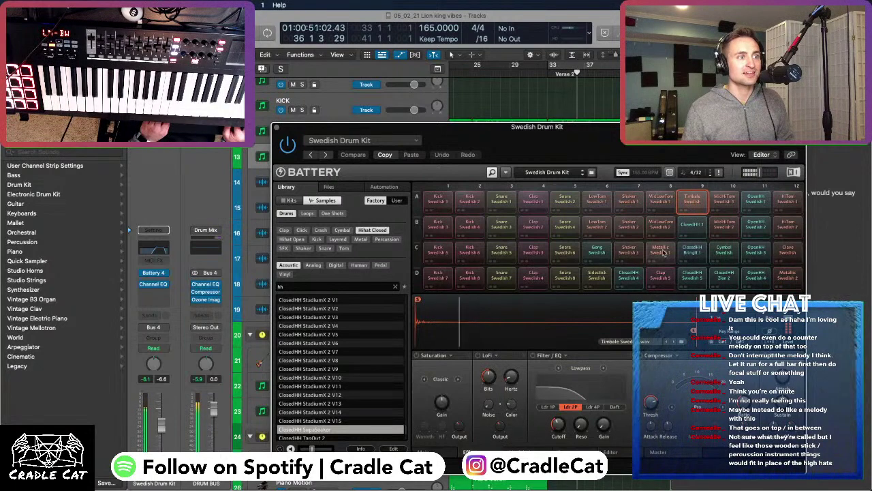
Listen to the timbale part soloed and in the full mix of Verse 2, and audition the Sidestick Swedish cell
{"action": "key", "text": "s"}
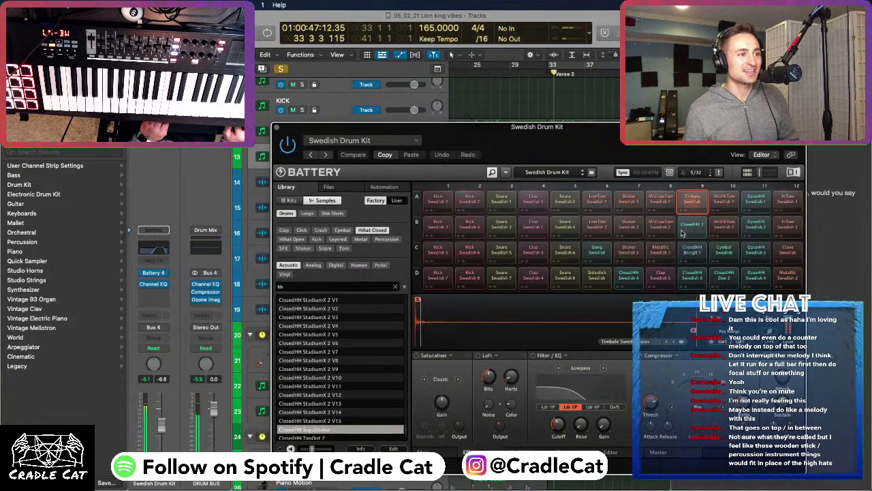
{"action": "key", "text": "s"}
{"action": "left_click", "coordinate": [598, 276]}
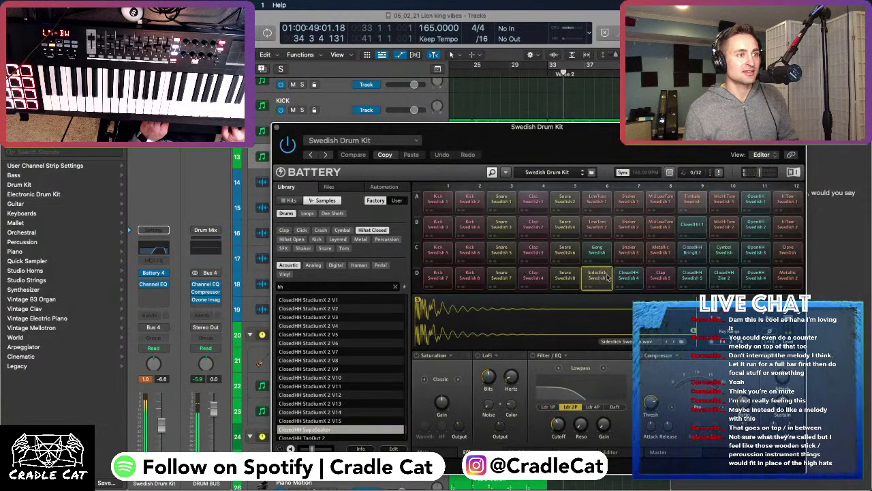
{"action": "key", "text": "s"}
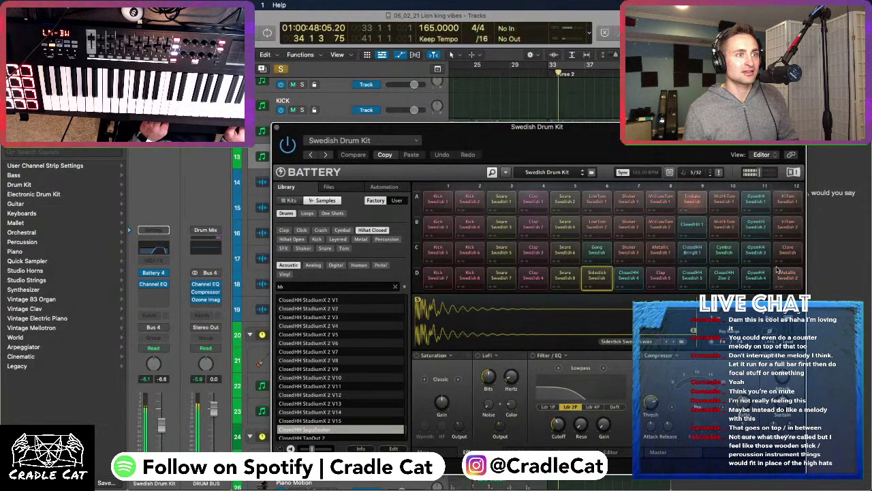
Search Battery's factory samples for "stick" in place of the previous hi-hat search
{"action": "left_click", "coordinate": [329, 286]}
{"action": "type", "text": "n"}
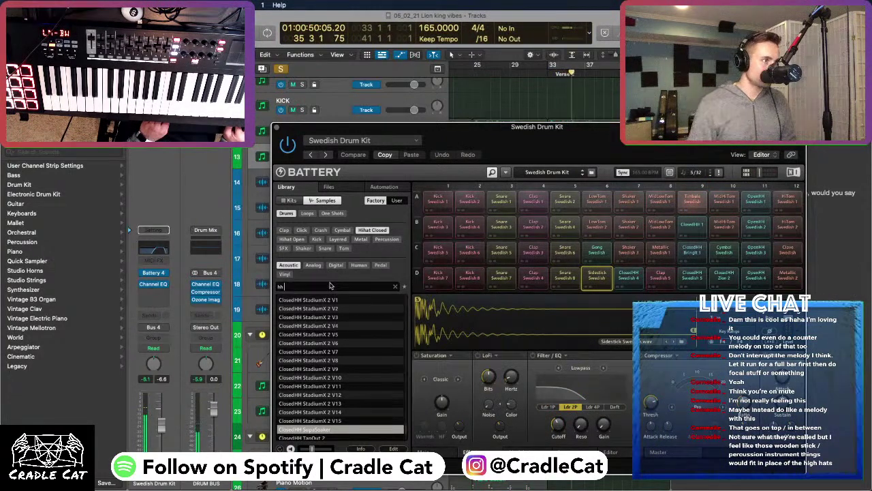
{"action": "key", "text": "BackSpace"}
{"action": "key", "text": "BackSpace"}
{"action": "key", "text": "BackSpace"}
{"action": "key", "text": "BackSpace"}
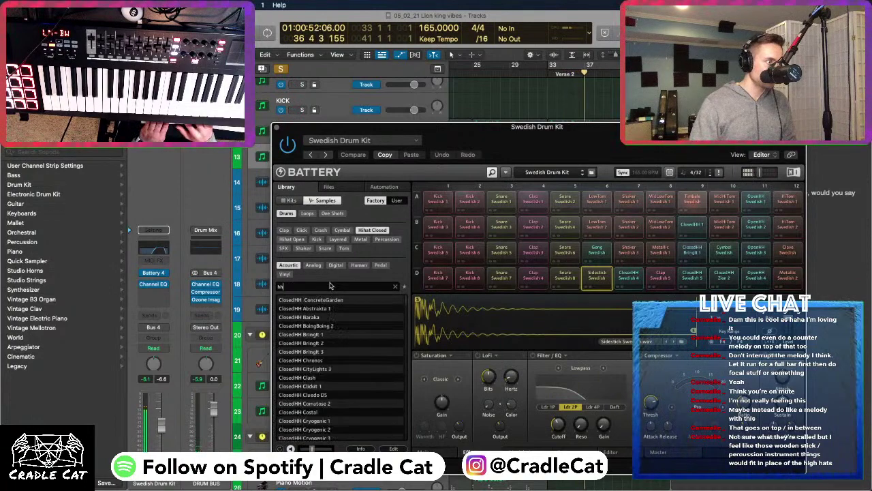
{"action": "type", "text": "s"}
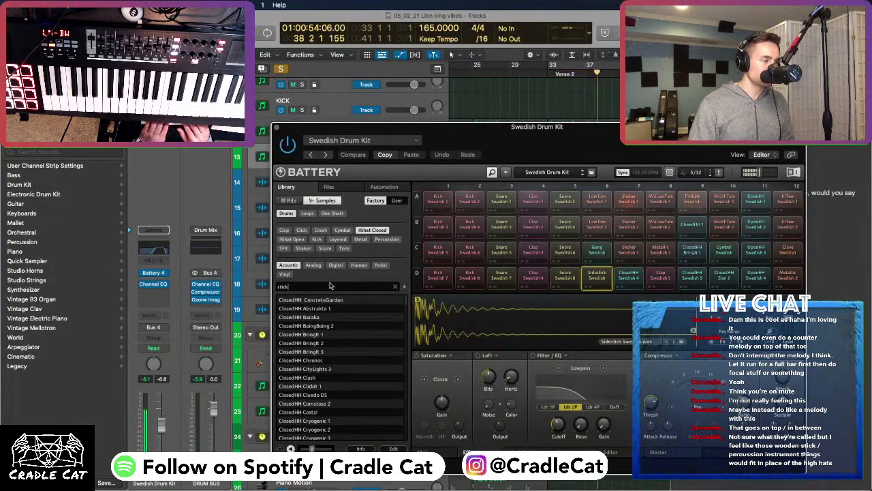
{"action": "type", "text": "tick"}
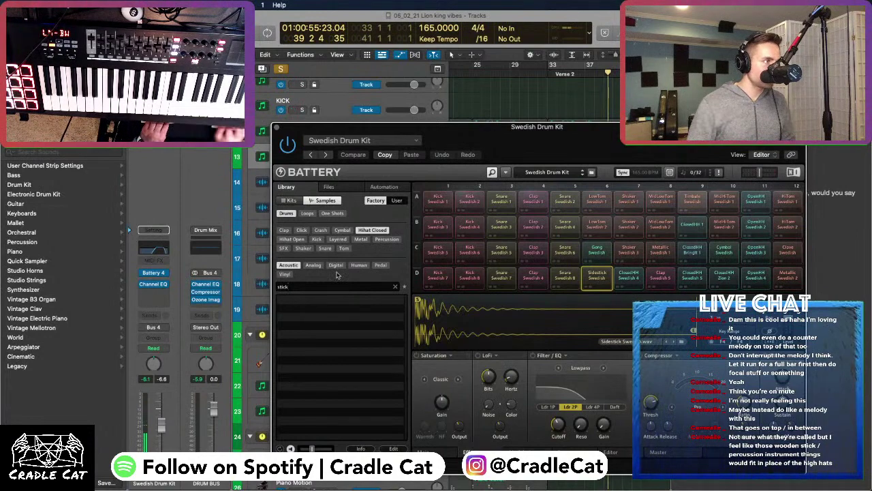
Run the factory sample search for "stick", audition Perc Sticky and load it into cell A9 of the Swedish Drum Kit
{"action": "key", "text": "Return"}
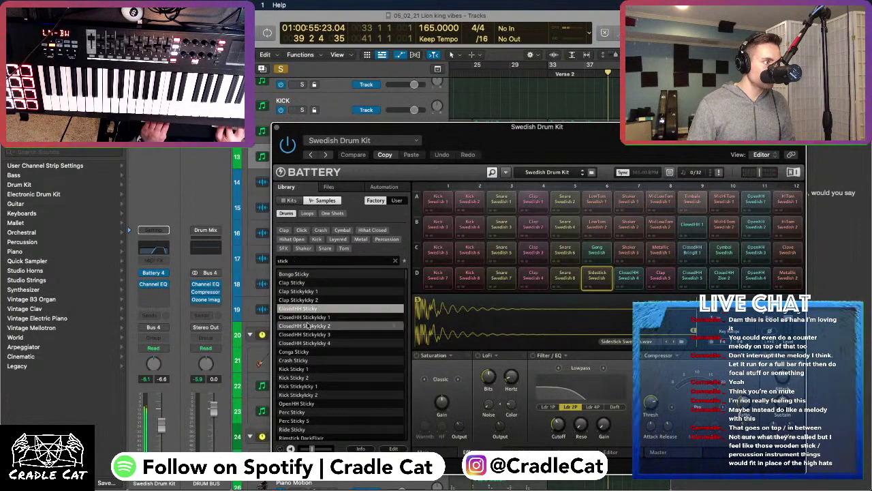
{"action": "scroll", "coordinate": [309, 340], "scroll_direction": "down", "scroll_amount": 4}
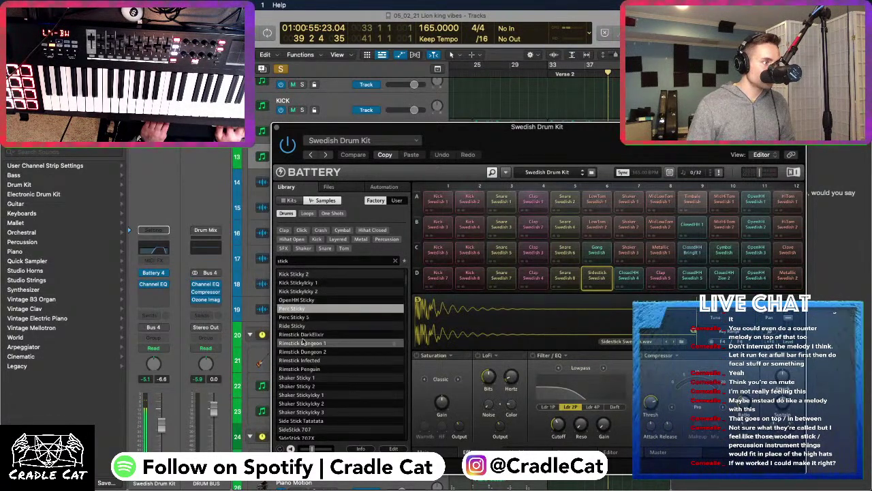
{"action": "left_click", "coordinate": [300, 429]}
{"action": "left_click", "coordinate": [292, 309]}
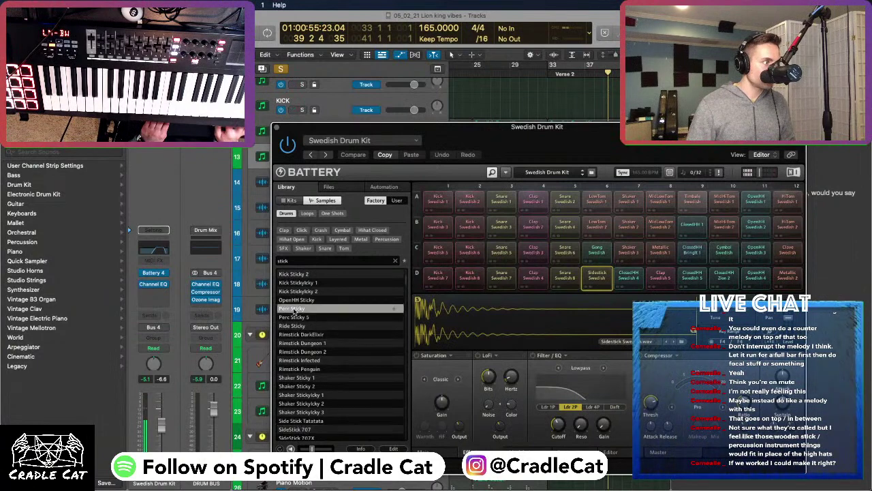
{"action": "left_click_drag", "start_coordinate": [316, 311], "coordinate": [688, 202]}
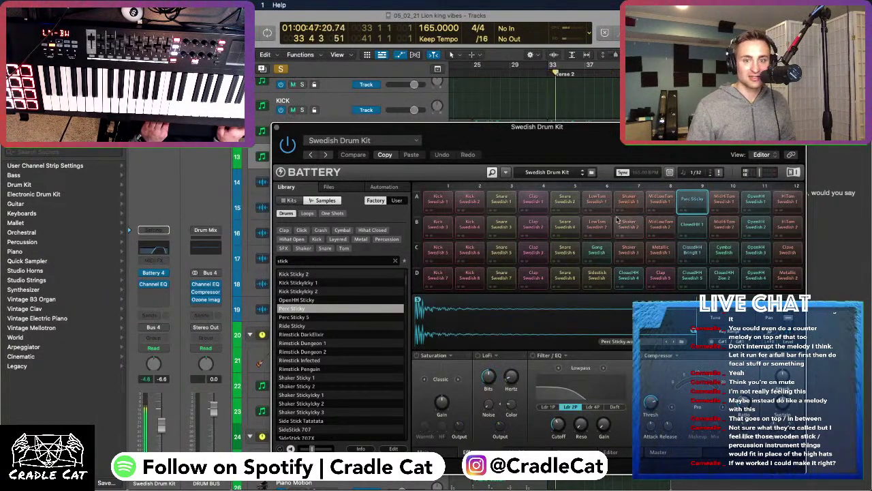
Set the Perc Sticky cell's filter to a Highpass Ldr 1P with the cutoff at about 3.9 kHz and hide the plug-in window
{"action": "left_click", "coordinate": [558, 368]}
{"action": "left_click", "coordinate": [603, 368]}
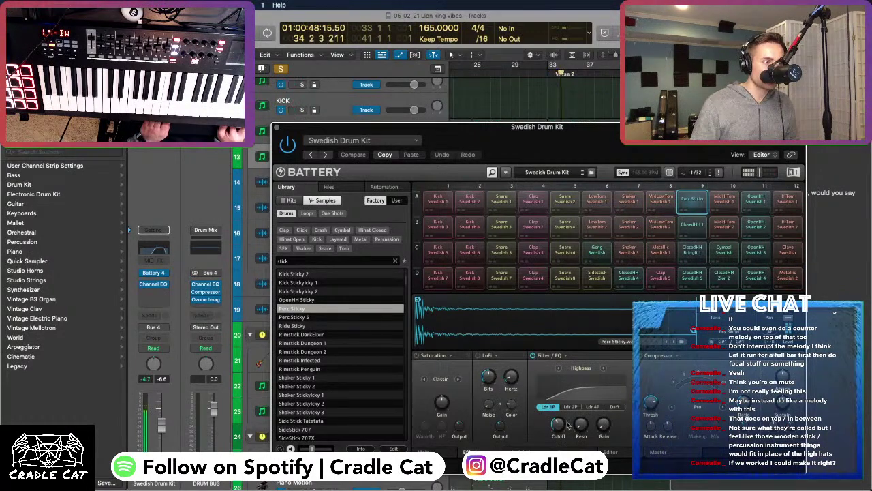
{"action": "left_click_drag", "start_coordinate": [567, 423], "coordinate": [567, 421]}
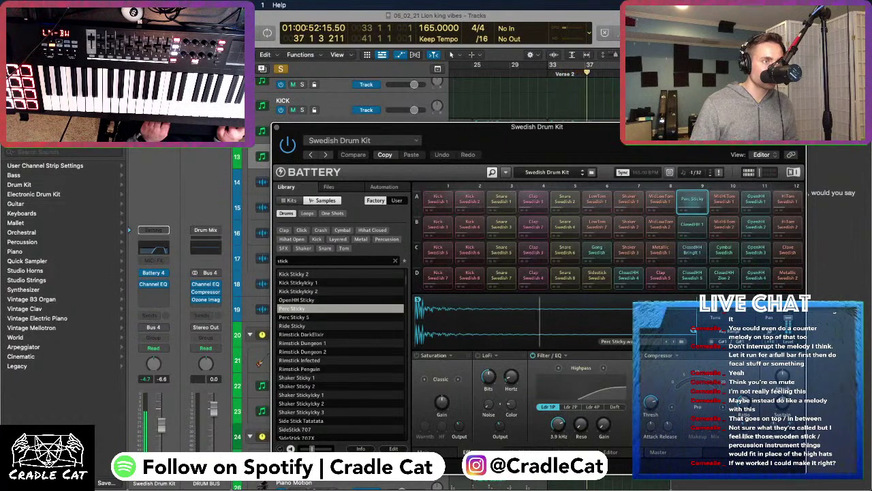
{"action": "left_click_drag", "start_coordinate": [564, 424], "coordinate": [564, 416]}
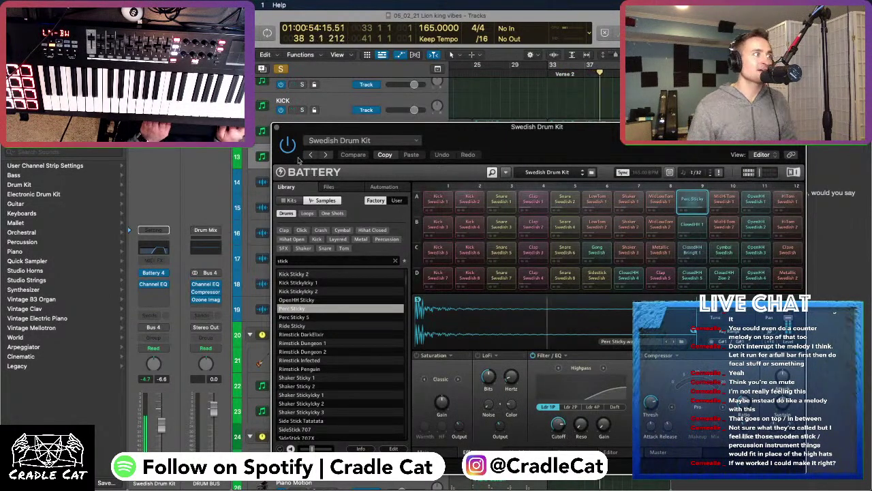
{"action": "key", "text": "v"}
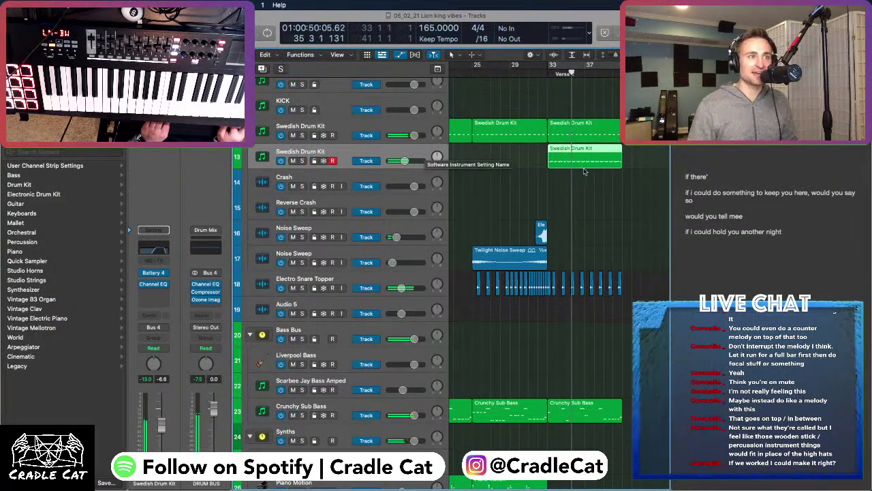
{"action": "left_click", "coordinate": [726, 178]}
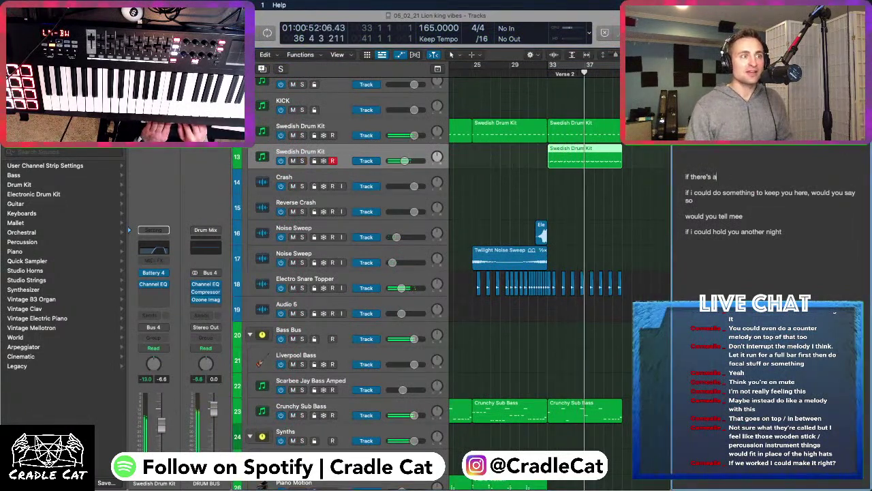
{"action": "type", "text": "s a words"}
{"action": "key", "text": "BackSpace"}
{"action": "key", "text": "BackSpace"}
{"action": "key", "text": "BackSpace"}
{"action": "key", "text": "BackSpace"}
{"action": "key", "text": "BackSpace"}
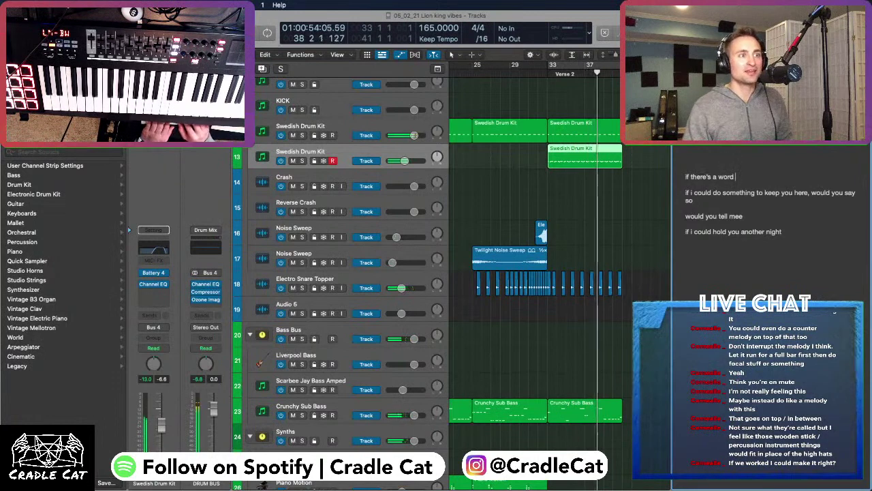
{"action": "key", "text": "BackSpace"}
{"action": "key", "text": "BackSpace"}
{"action": "key", "text": "BackSpace"}
{"action": "key", "text": "BackSpace"}
{"action": "key", "text": "BackSpace"}
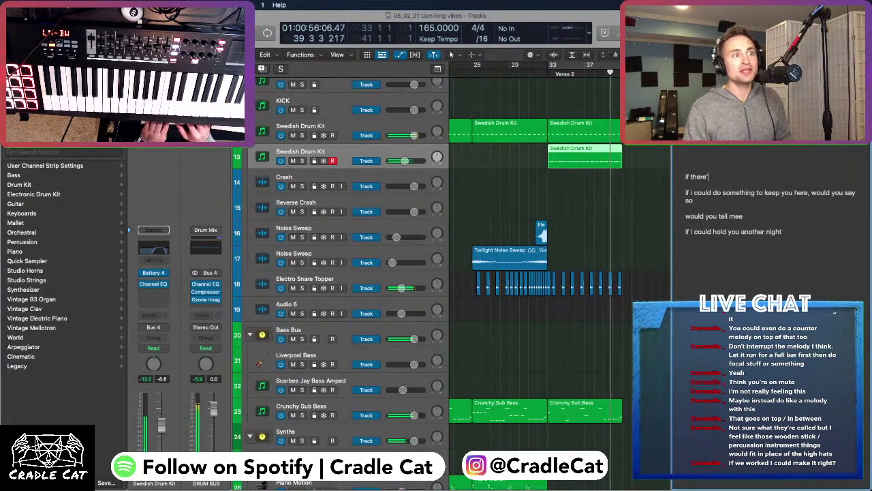
Complete the first line of the lyric notes as "if there were any words that could make it right" and add a blank line below
{"action": "type", "text": "were a word"}
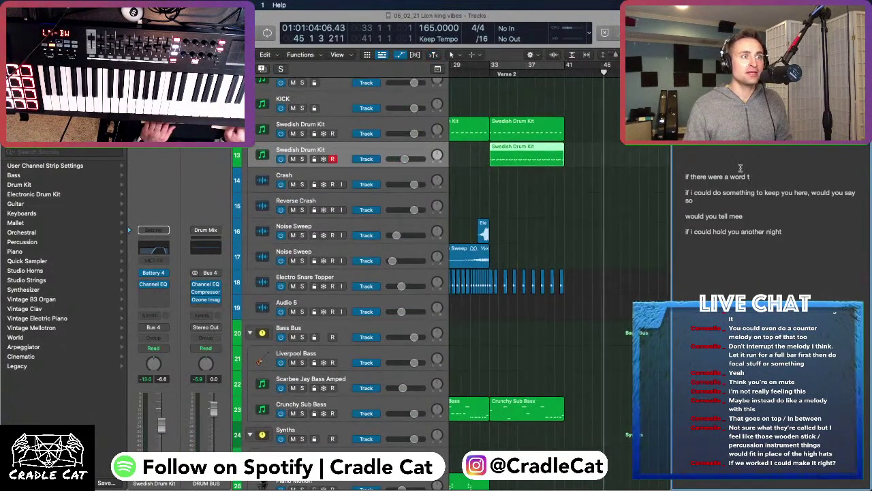
{"action": "type", "text": "th"}
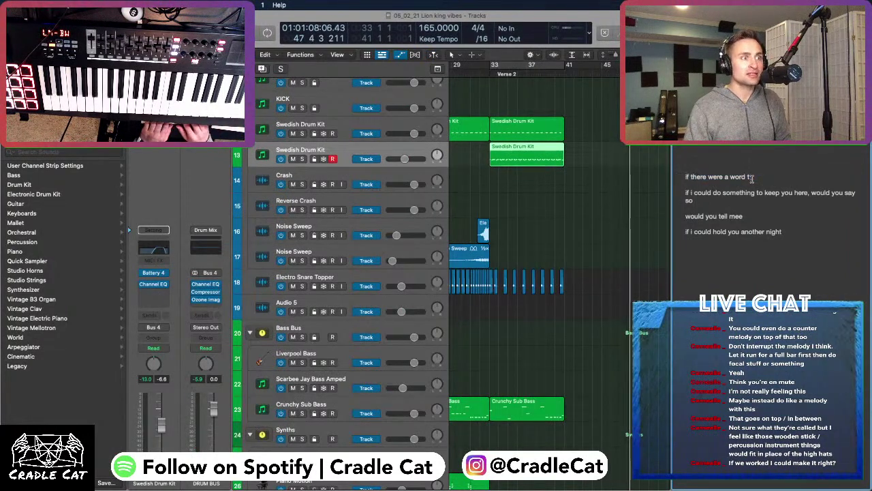
{"action": "key", "text": "BackSpace"}
{"action": "type", "text": "an"}
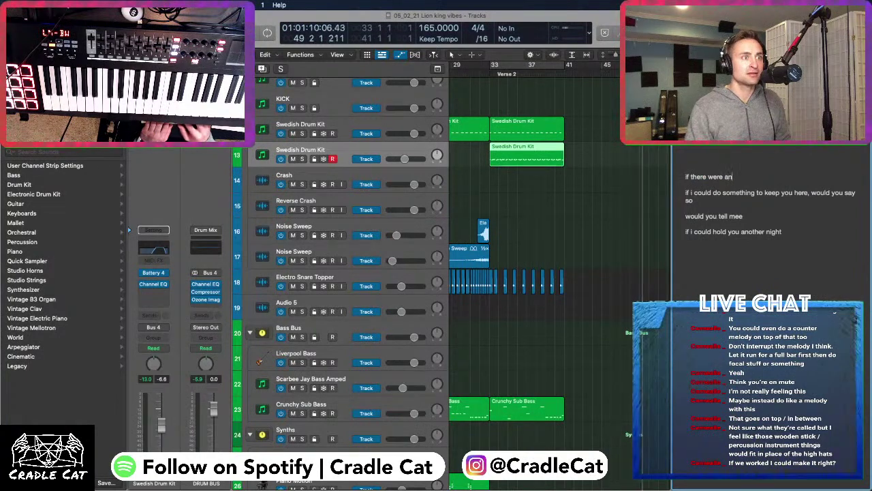
{"action": "type", "text": "y word"}
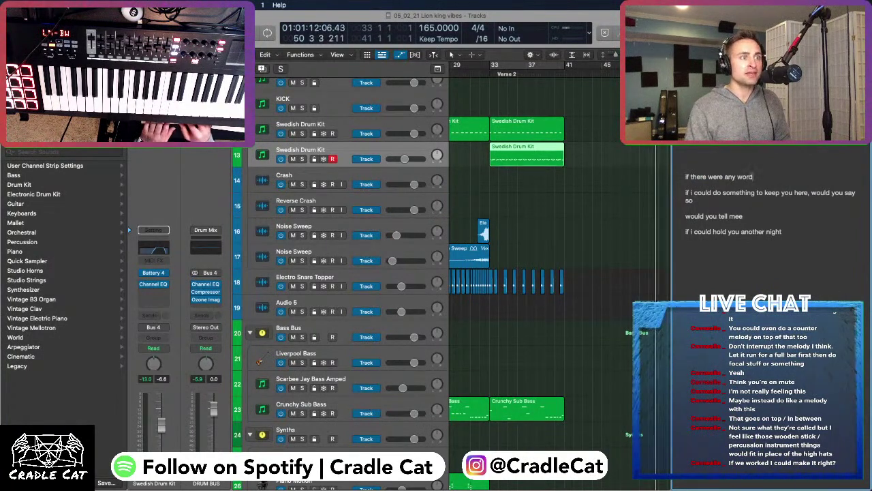
{"action": "type", "text": "s that could make it r"}
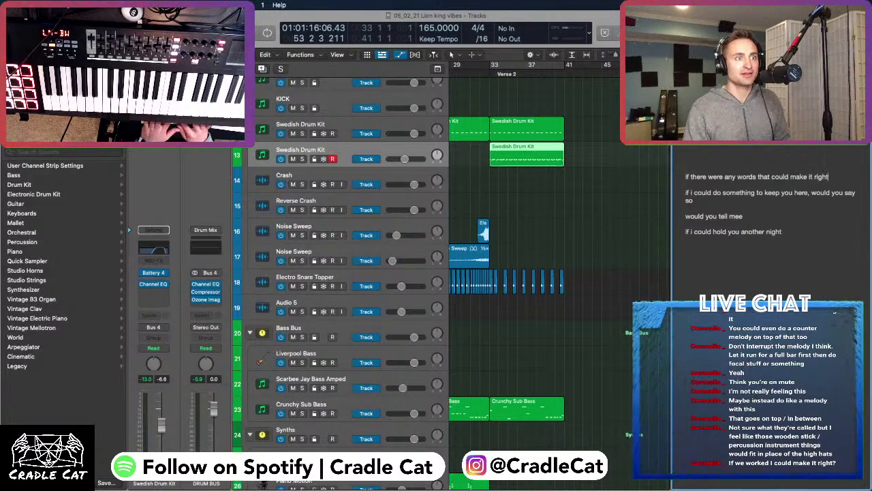
{"action": "type", "text": "ight"}
{"action": "key", "text": "Return"}
Try recording a vocal idea on the Vox Ideas track, starting at bar 15 just before Chorus 1
{"action": "left_click", "coordinate": [485, 71]}
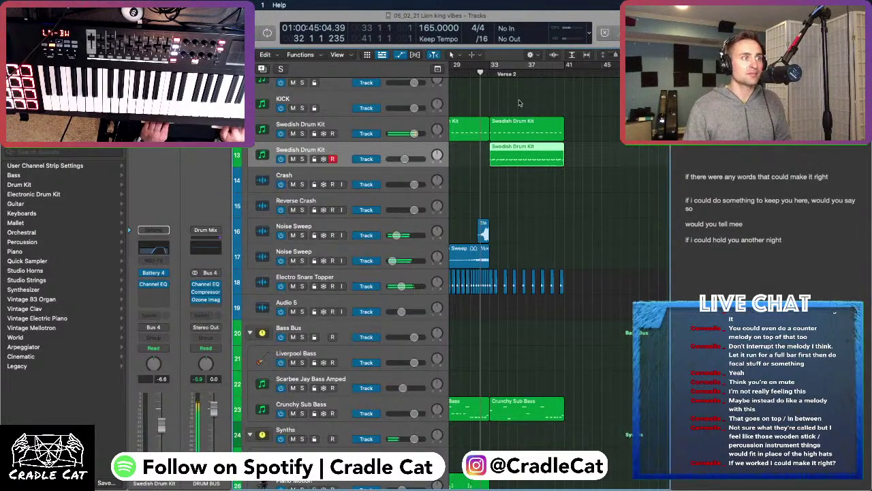
{"action": "scroll", "coordinate": [479, 158], "scroll_direction": "down", "scroll_amount": 2}
{"action": "scroll", "coordinate": [480, 157], "scroll_direction": "down", "scroll_amount": 8}
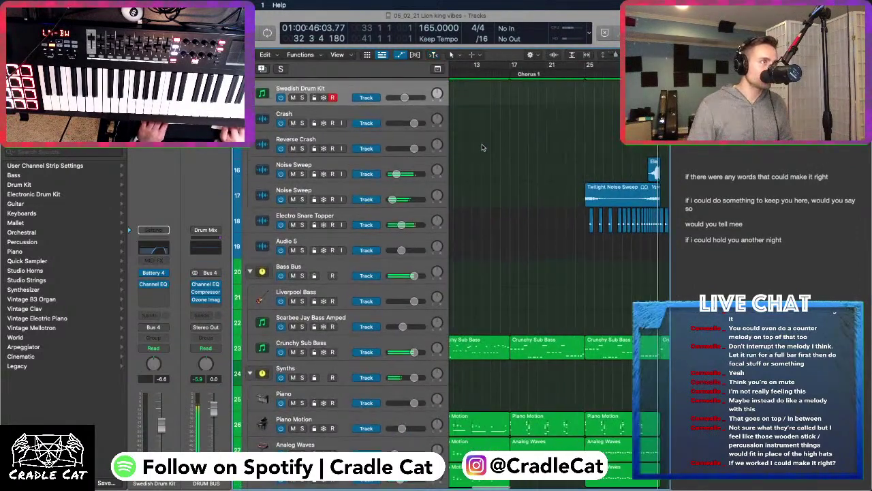
{"action": "scroll", "coordinate": [498, 73], "scroll_direction": "left", "scroll_amount": 5}
{"action": "left_click", "coordinate": [500, 73]}
{"action": "scroll", "coordinate": [498, 74], "scroll_direction": "down", "scroll_amount": 4}
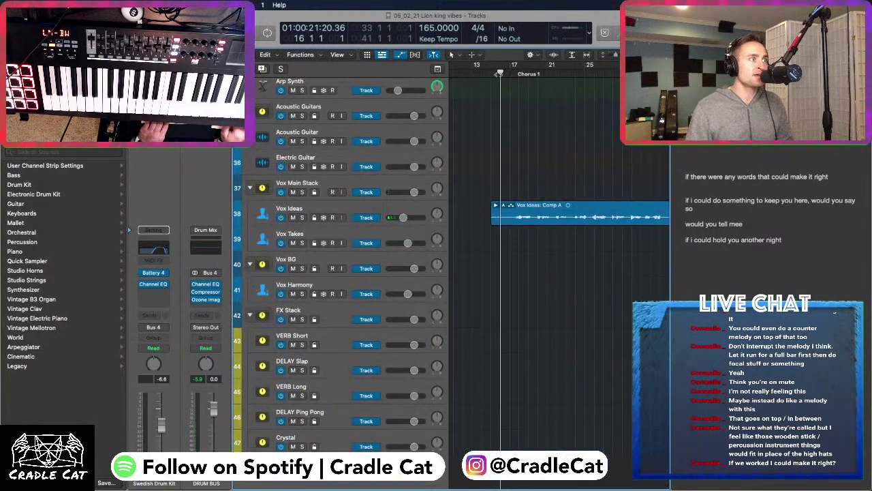
{"action": "left_click", "coordinate": [494, 73]}
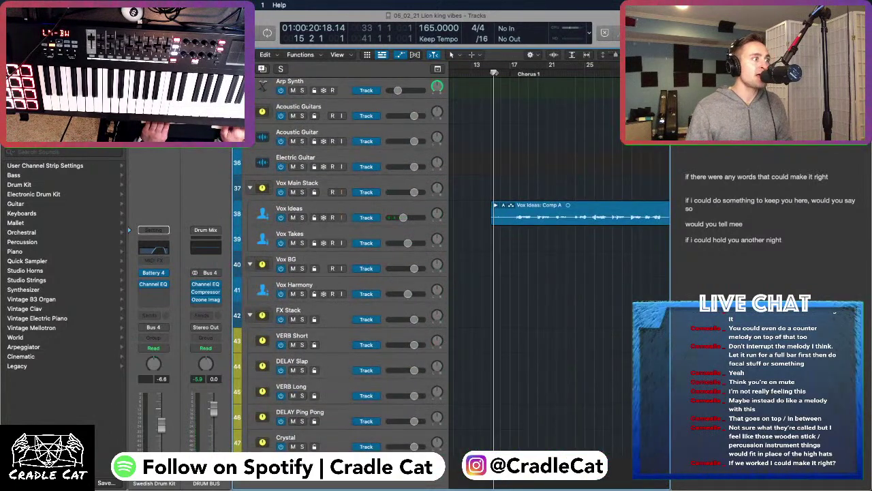
{"action": "left_click", "coordinate": [361, 204]}
{"action": "key", "text": "r"}
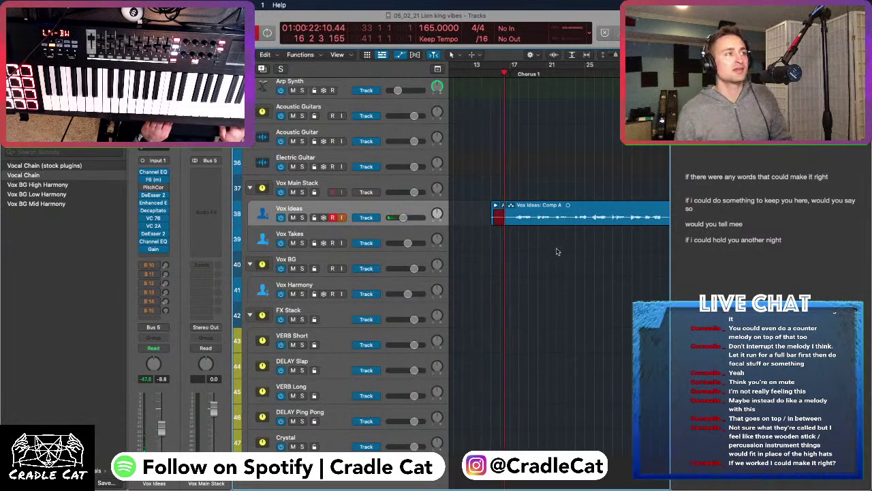
{"action": "scroll", "coordinate": [556, 251], "scroll_direction": "right", "scroll_amount": 2}
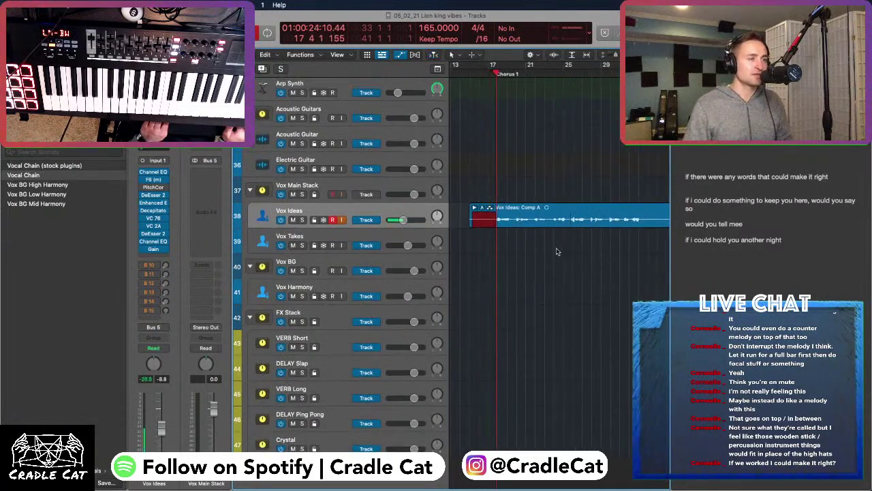
{"action": "key", "text": "space"}
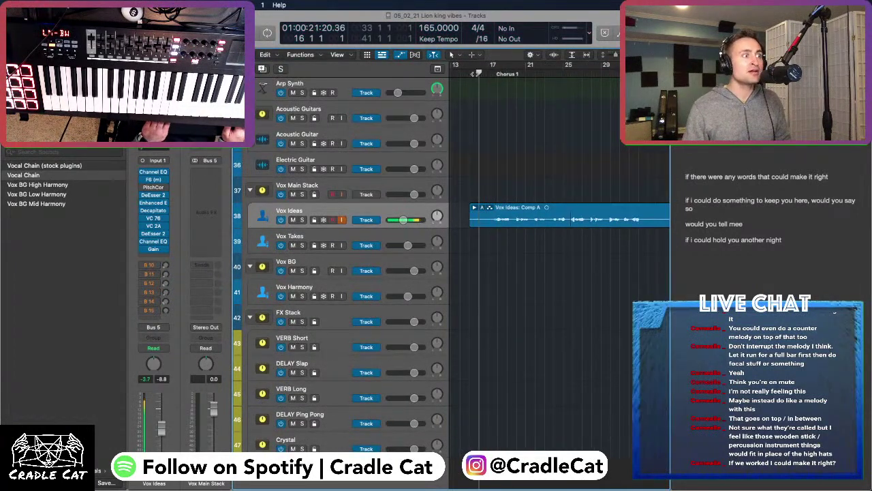
Record a new Vox Ideas vocal take from bar 16 through Chorus 1 to bar 25, rehearsing with the track muted beforehand
{"action": "key", "text": "r"}
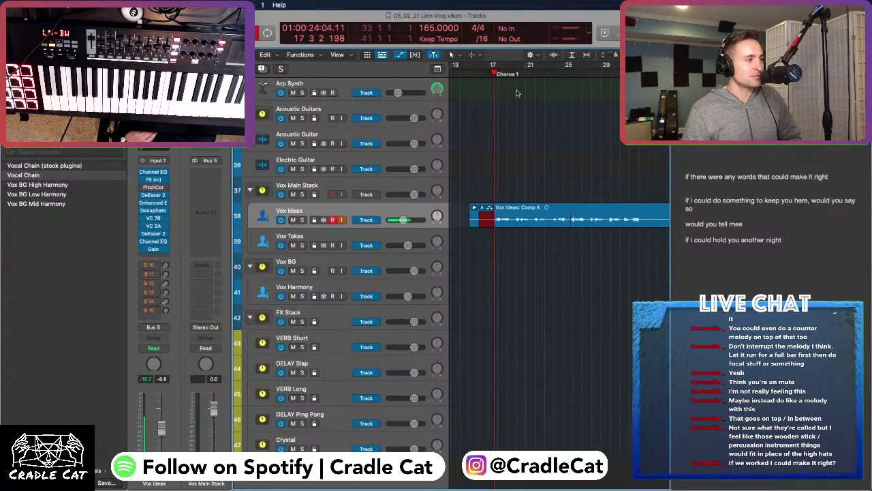
{"action": "key", "text": "r"}
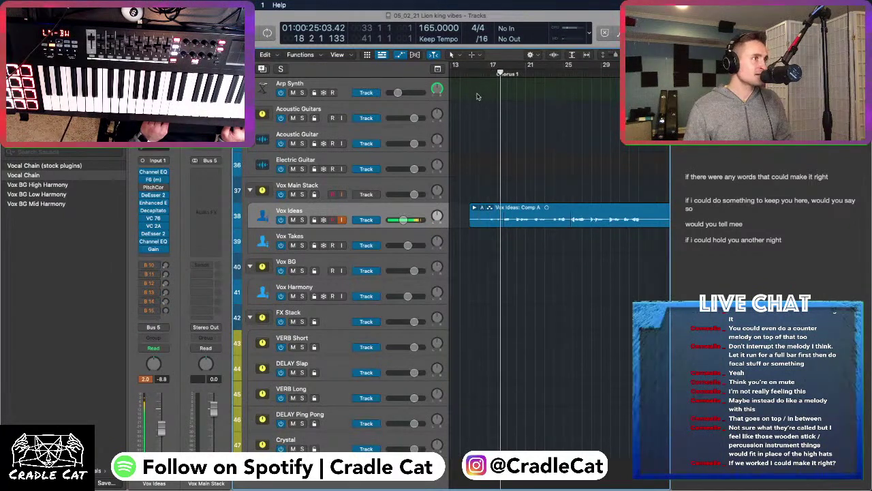
{"action": "left_click", "coordinate": [293, 219]}
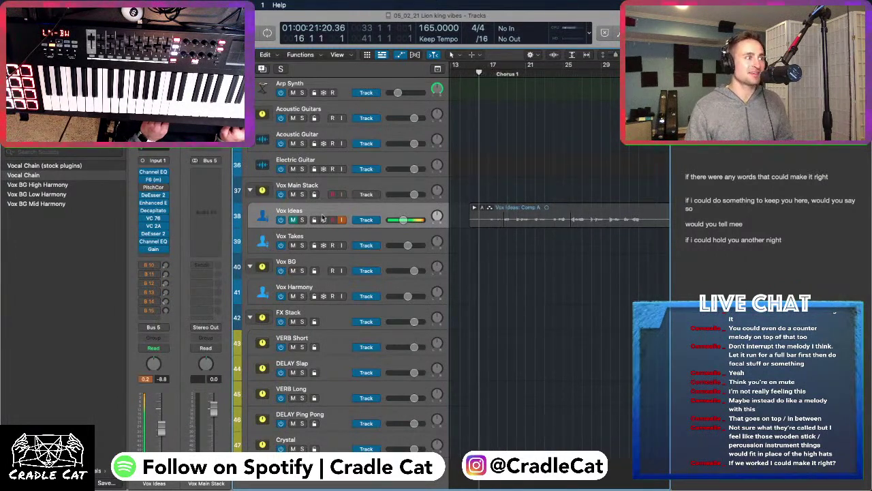
{"action": "left_click", "coordinate": [559, 215]}
{"action": "key", "text": "r"}
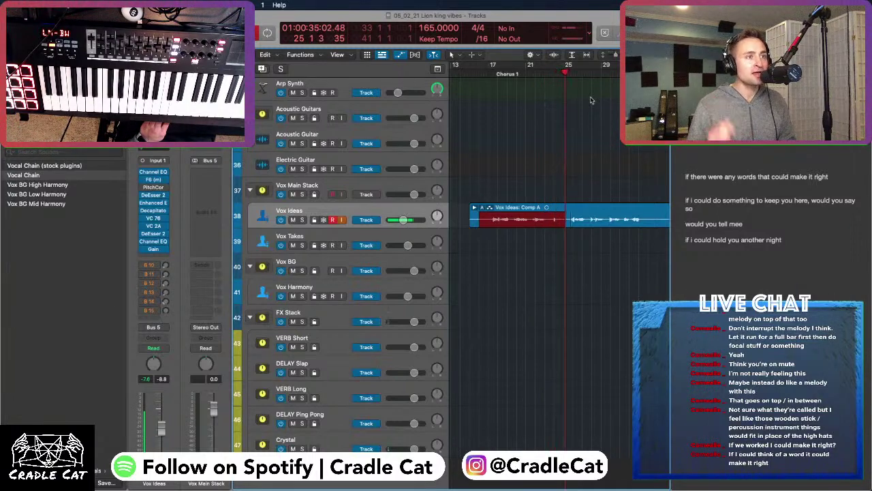
{"action": "key", "text": "space"}
Play back the newly recorded Vox Ideas take from just before Chorus 1
{"action": "left_click", "coordinate": [488, 71]}
{"action": "key", "text": "space"}
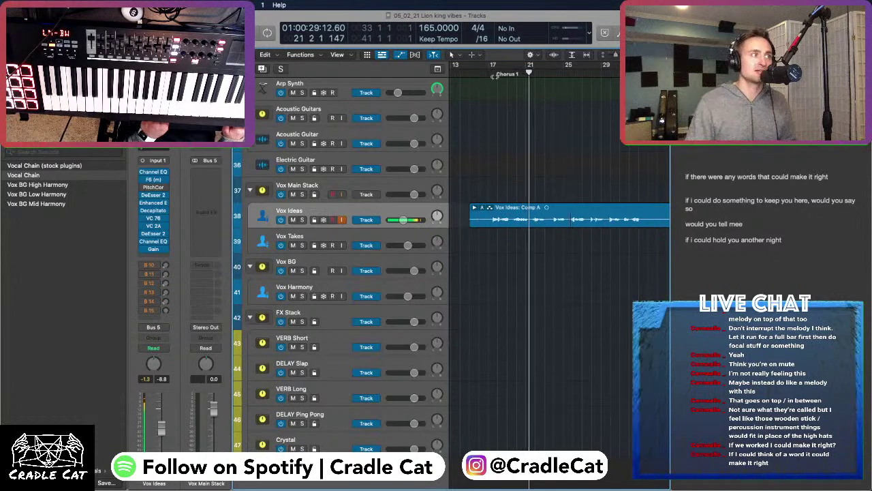
{"action": "key", "text": "space"}
{"action": "key", "text": "space"}
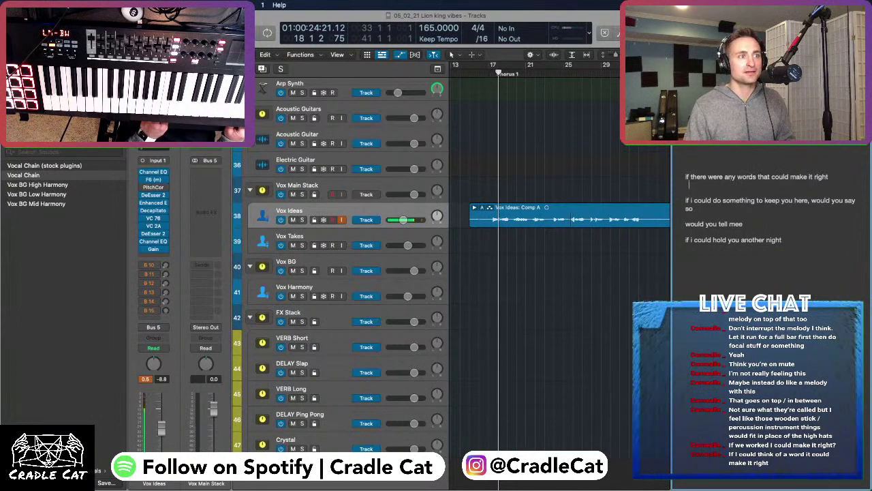
{"action": "left_click", "coordinate": [716, 165]}
{"action": "left_click", "coordinate": [708, 177]}
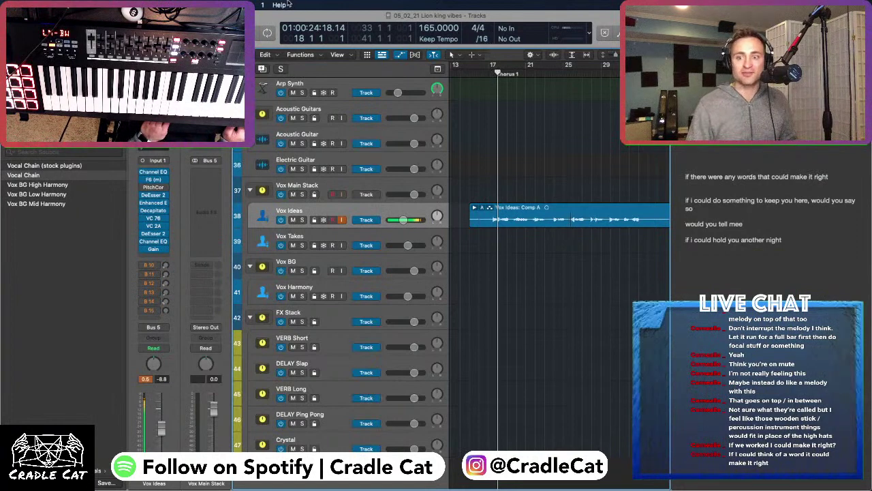
{"action": "left_click", "coordinate": [752, 169]}
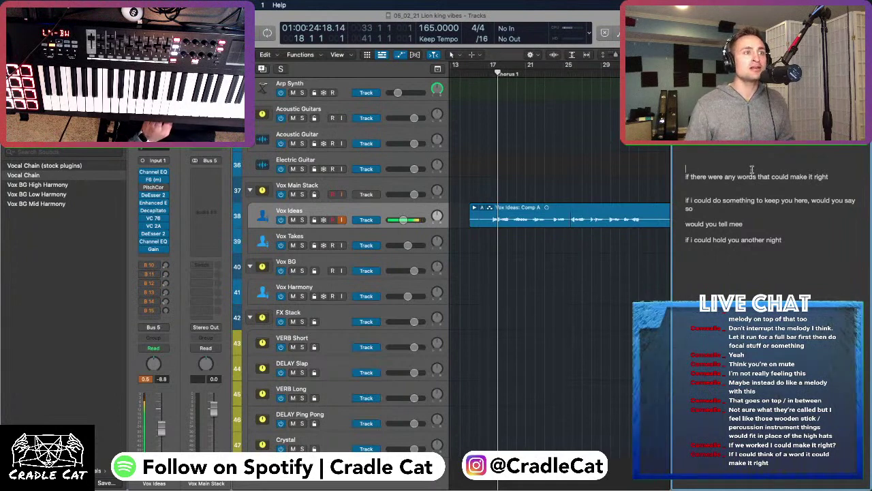
Listen to the vocal take through Chorus 1, mute the Vox Ideas track and replay the chorus without it
{"action": "left_click", "coordinate": [480, 85]}
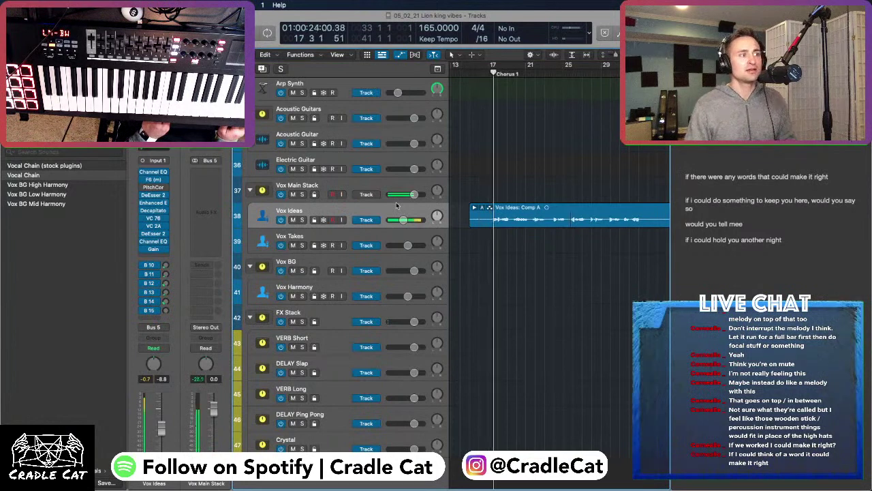
{"action": "left_click", "coordinate": [294, 220]}
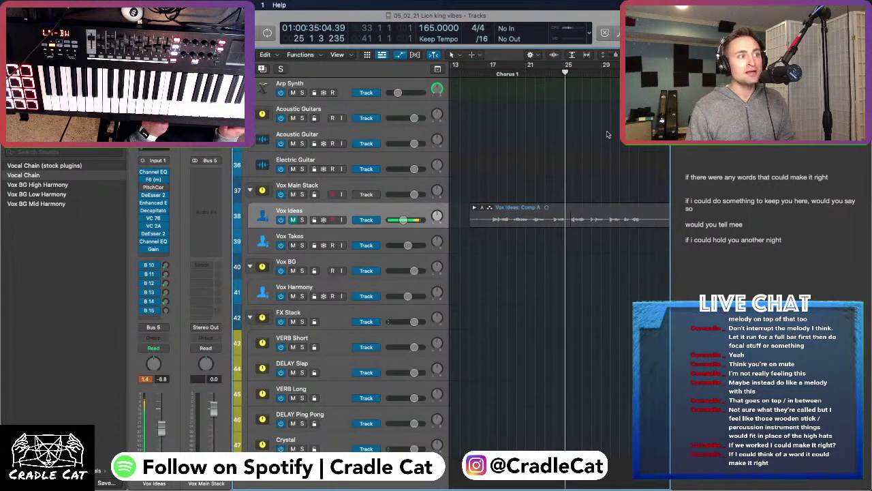
{"action": "left_click", "coordinate": [564, 74]}
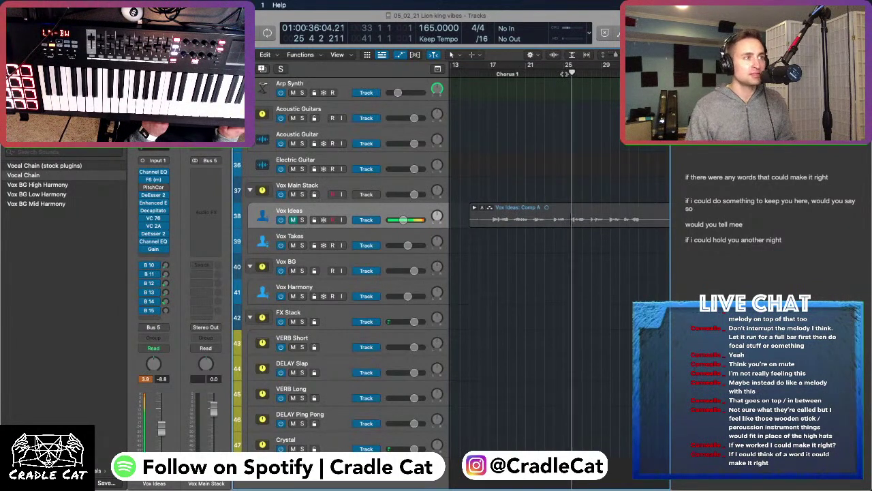
{"action": "left_click", "coordinate": [486, 74]}
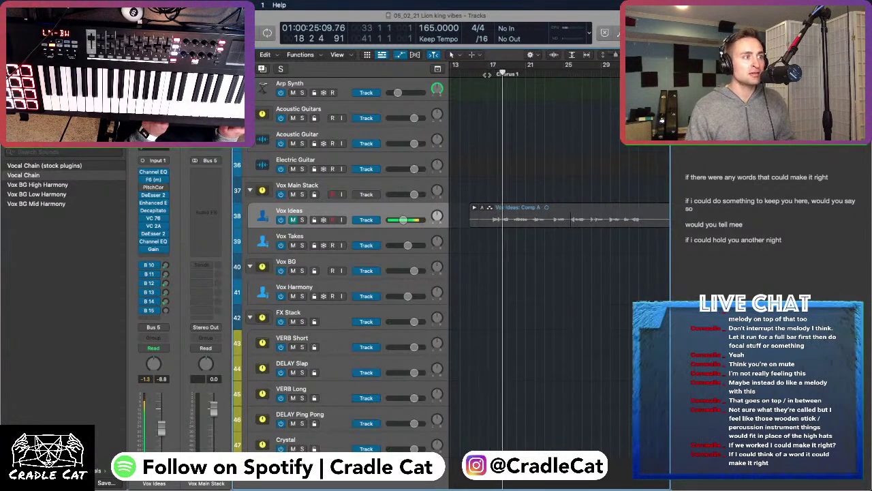
Return the playhead to bar 17 and change "any words" to "a word" in the first lyric line
{"action": "left_click", "coordinate": [486, 74]}
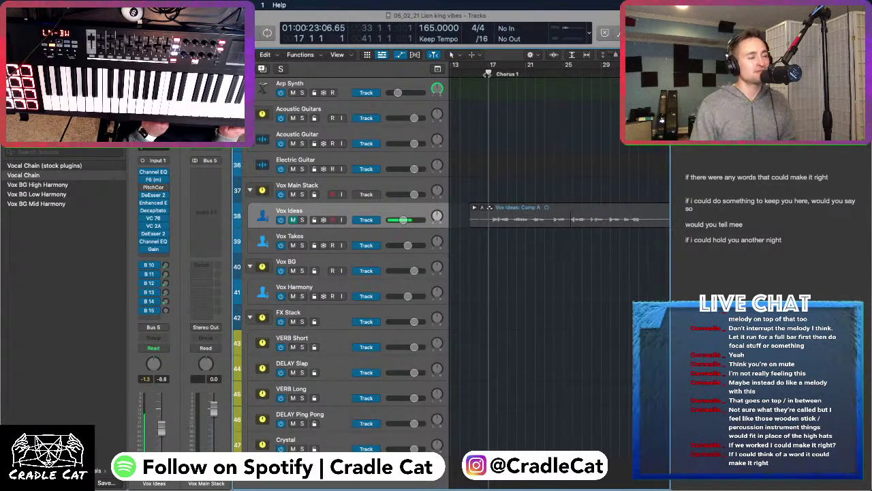
{"action": "left_click", "coordinate": [728, 166]}
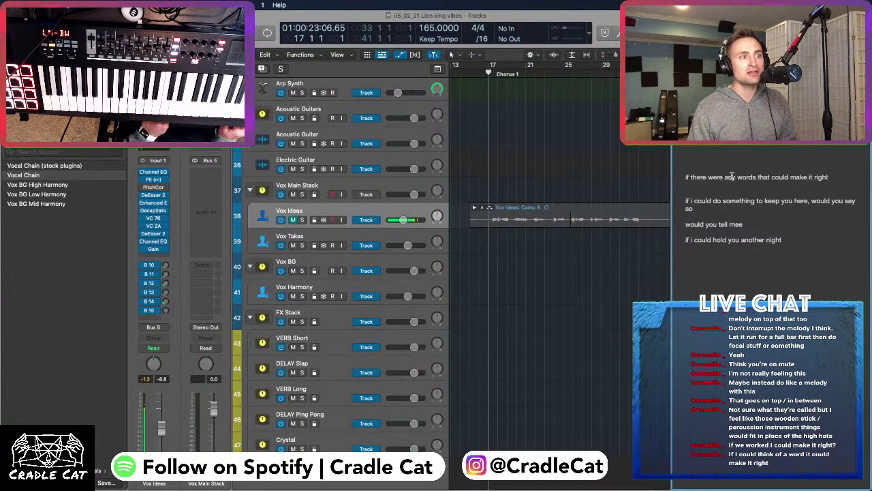
{"action": "double_click", "coordinate": [730, 176]}
{"action": "type", "text": "a "}
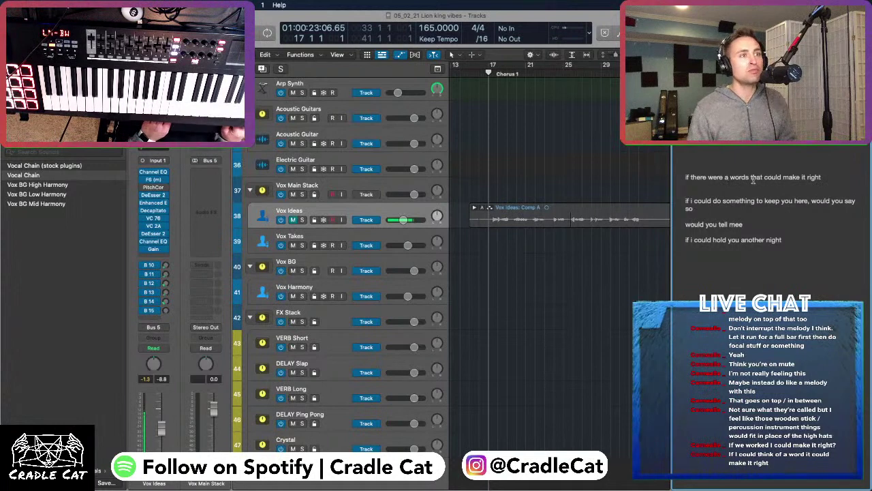
{"action": "type", "text": "words"}
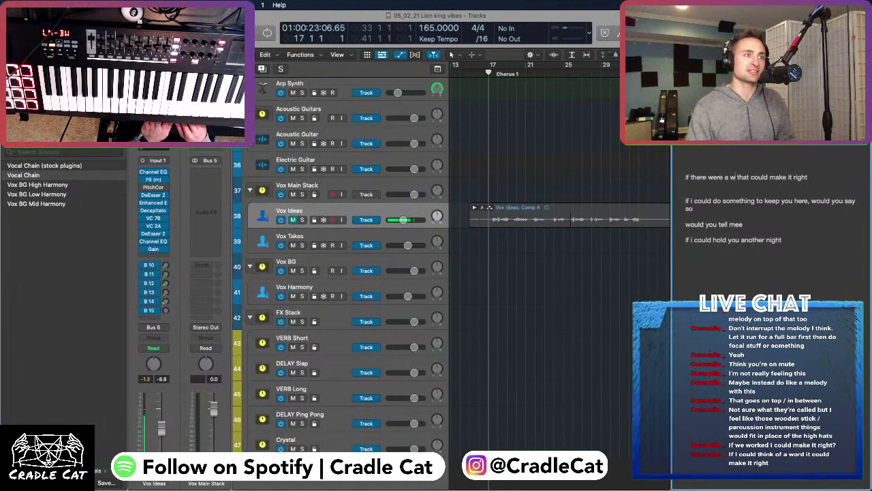
{"action": "key", "text": "BackSpace"}
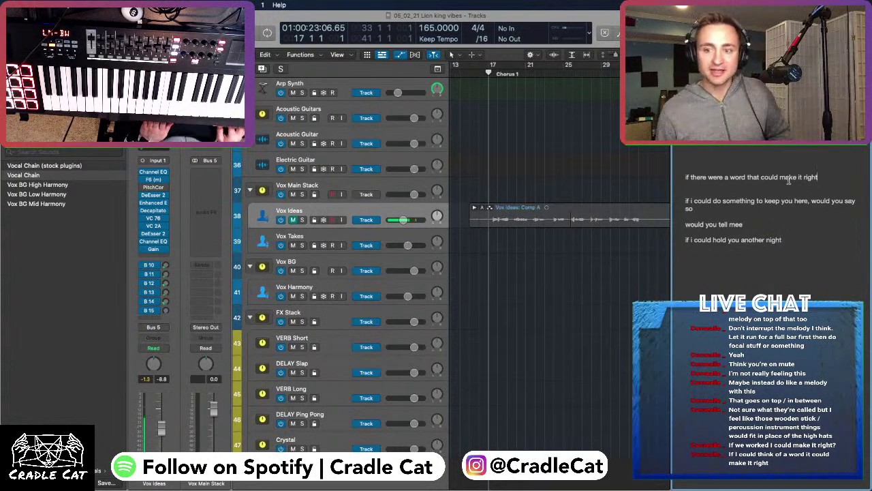
Add the lyric line "would you say if we had a chance" beneath "if there were a word that could make it right"
{"action": "left_click", "coordinate": [826, 177]}
{"action": "key", "text": "Return"}
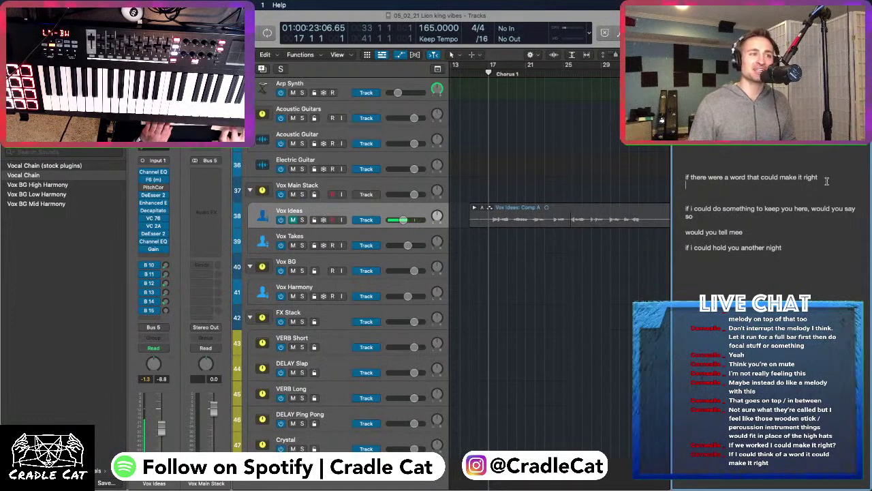
{"action": "key", "text": "Return"}
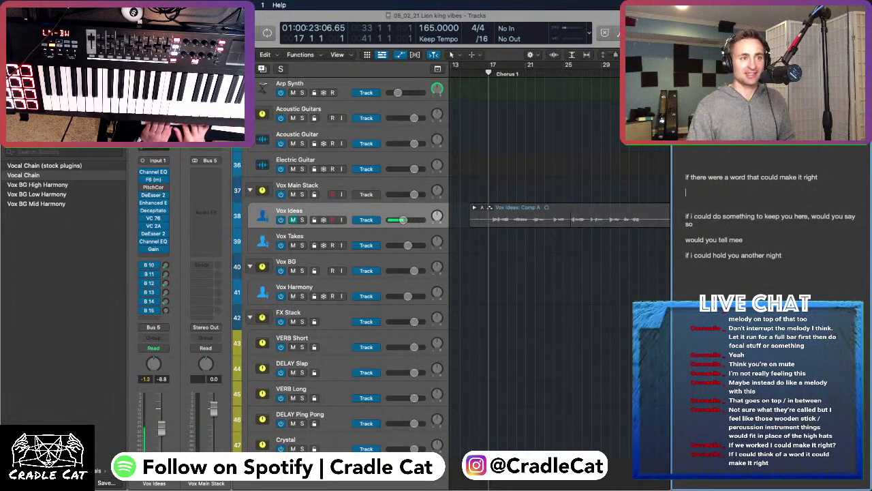
{"action": "type", "text": "would you"}
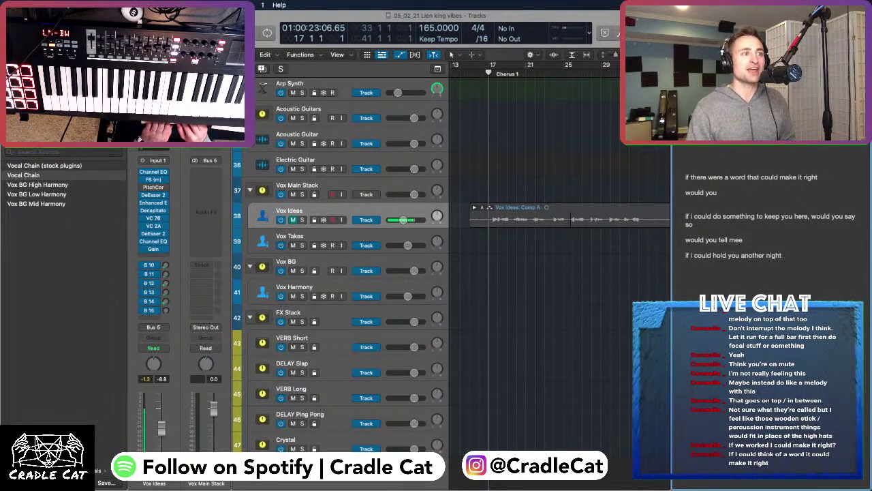
{"action": "type", "text": " say if we"}
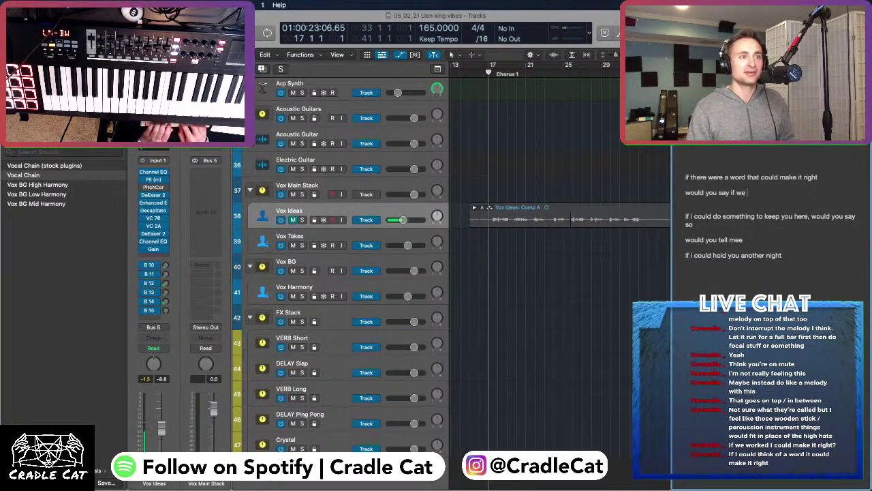
{"action": "type", "text": "hance"}
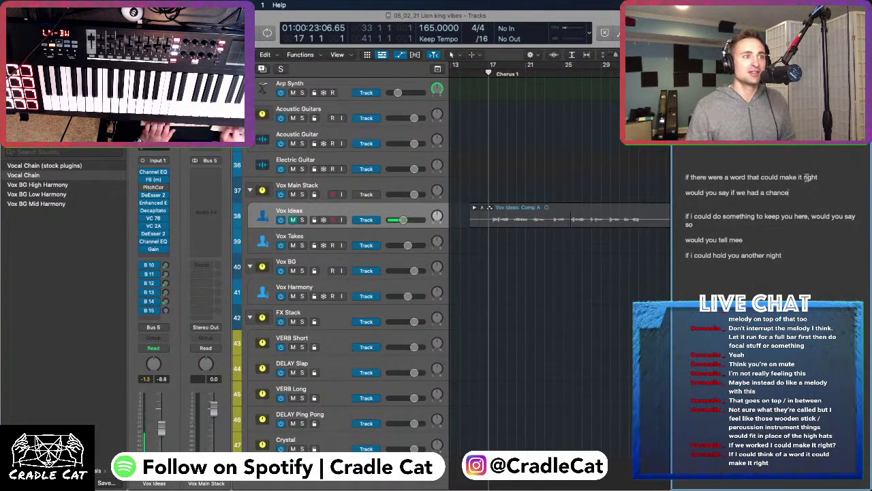
Unmute Vox Ideas with input monitoring on, play the start of Chorus 1, and return the playhead to bar 16
{"action": "key", "text": "space"}
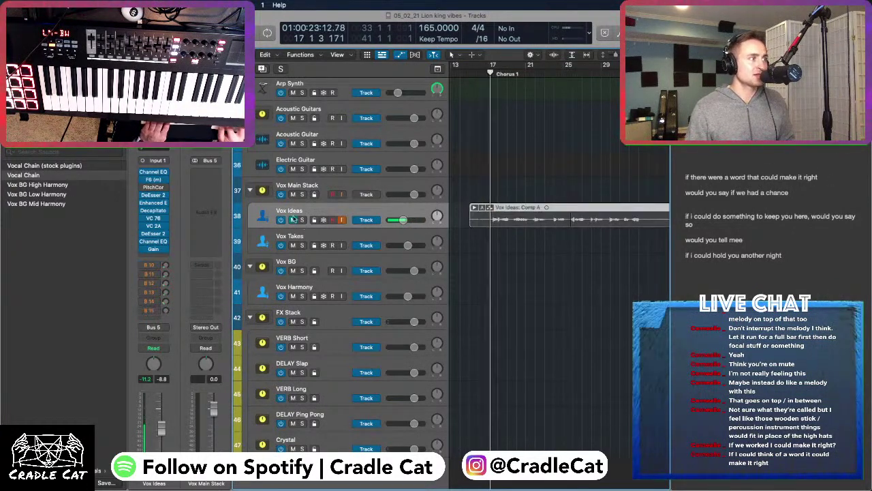
{"action": "left_click", "coordinate": [422, 210]}
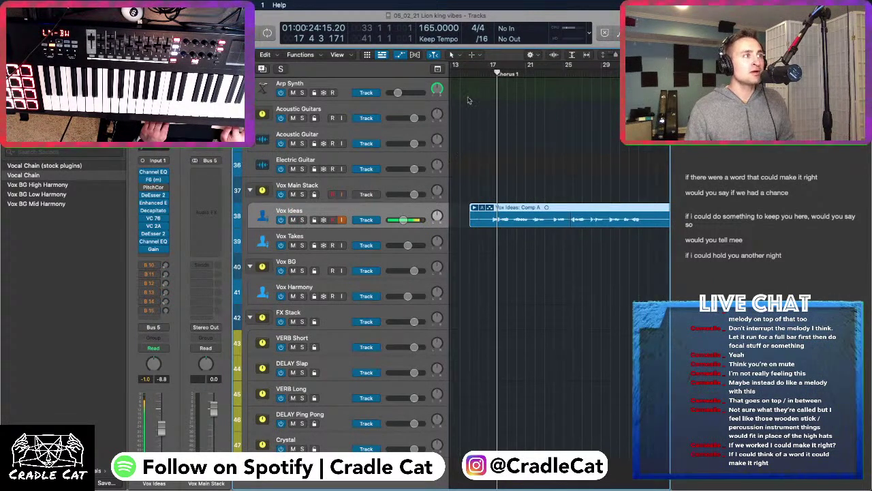
{"action": "left_click", "coordinate": [477, 71]}
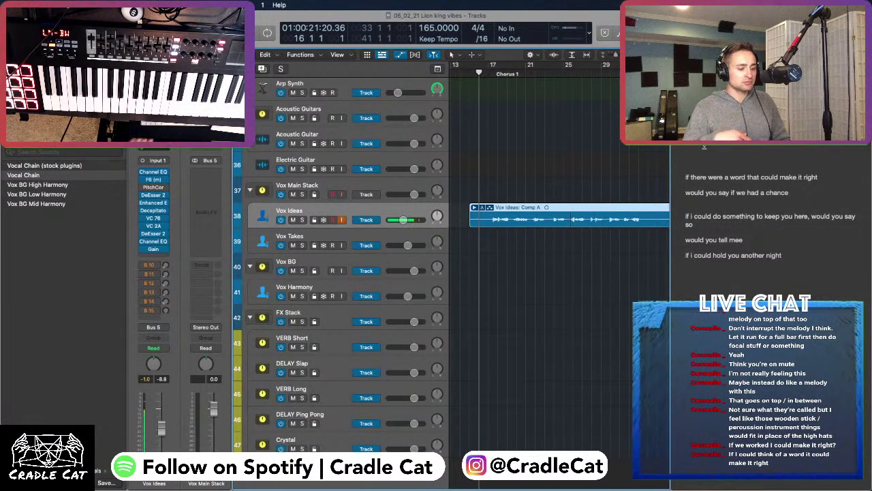
Open a new line under the first lyric line and record a Vox Ideas take from bar 16 to about bar 34
{"action": "triple_click", "coordinate": [820, 179]}
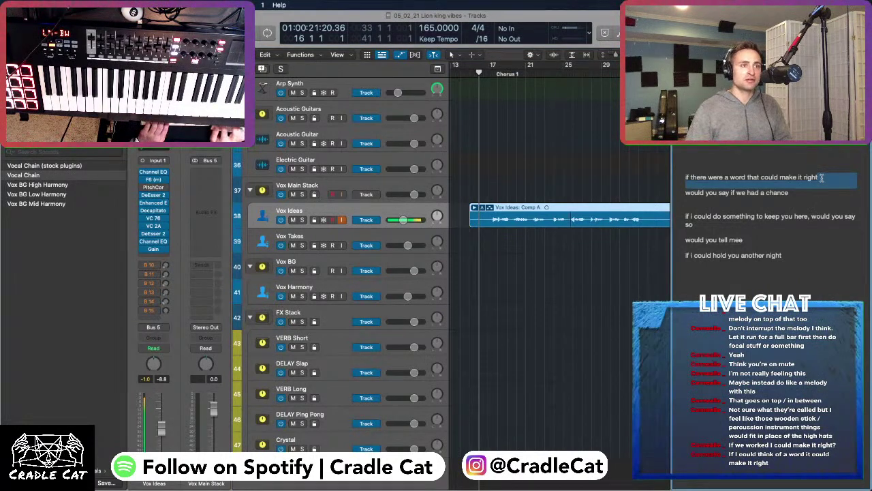
{"action": "left_click", "coordinate": [821, 177]}
{"action": "key", "text": "Return"}
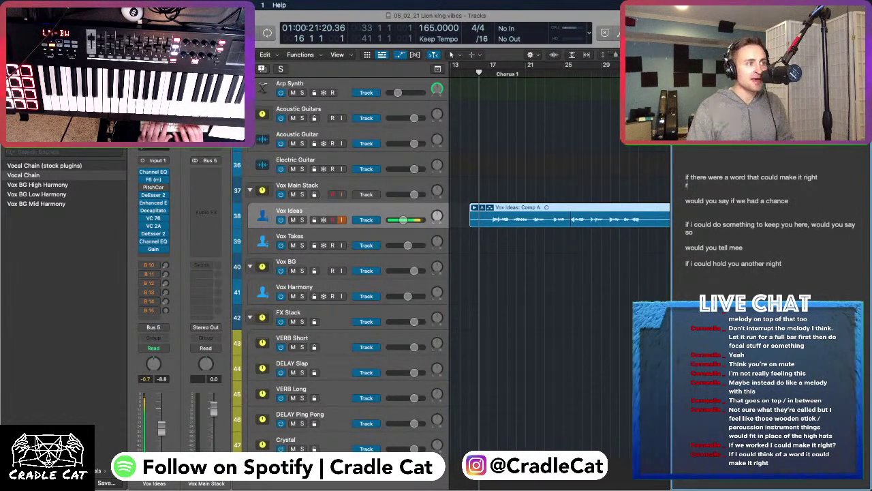
{"action": "type", "text": "it "}
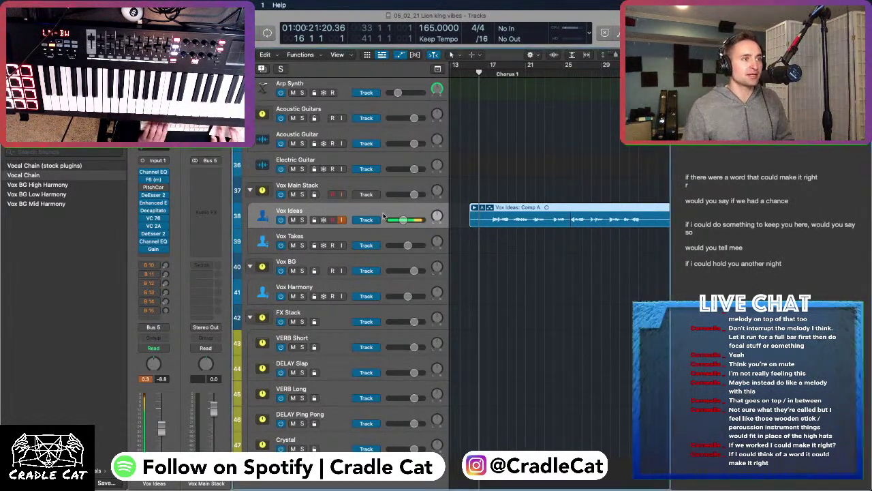
{"action": "type", "text": "r"}
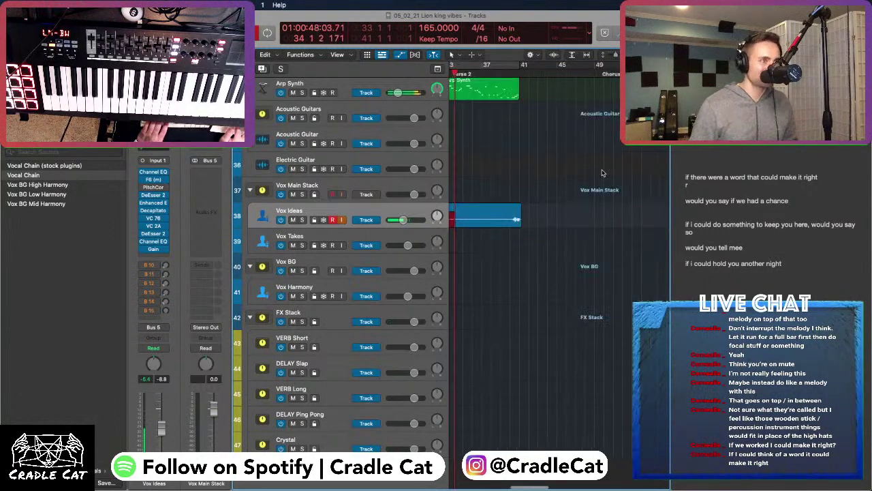
{"action": "key", "text": "space"}
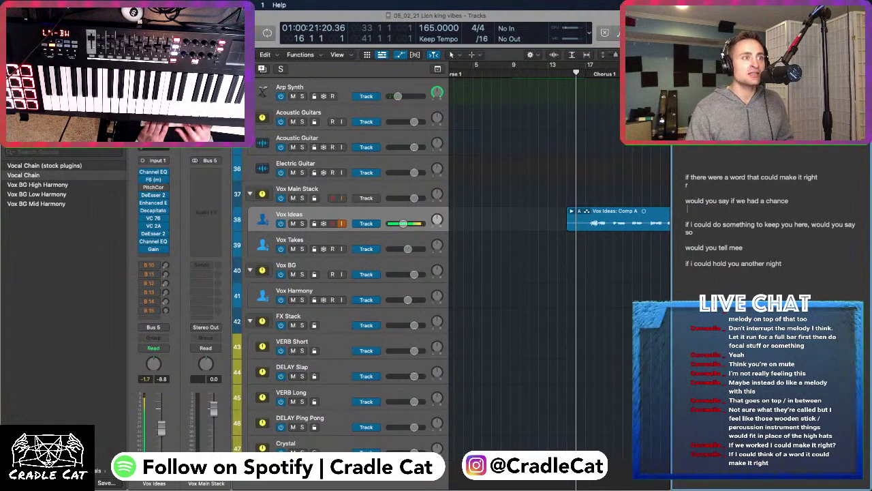
Add the lyric line "would you say so" below the chance line and start another line with "wou"
{"action": "key", "text": "Return"}
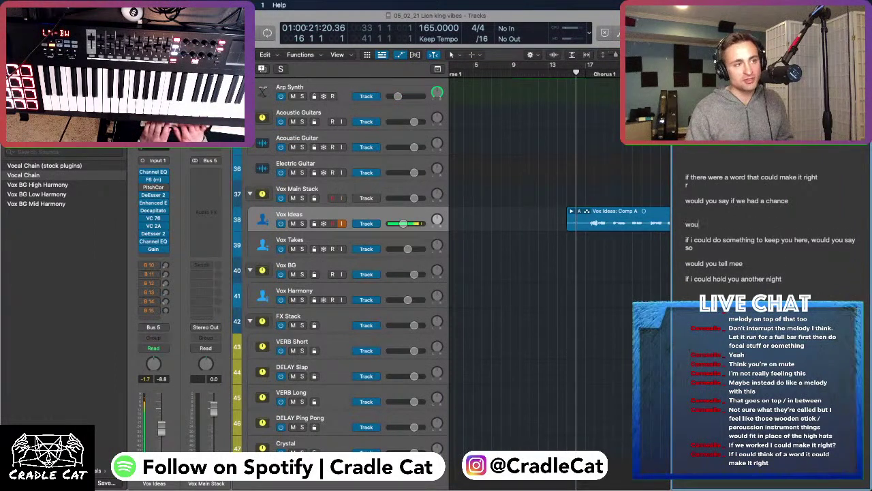
{"action": "key", "text": "BackSpace"}
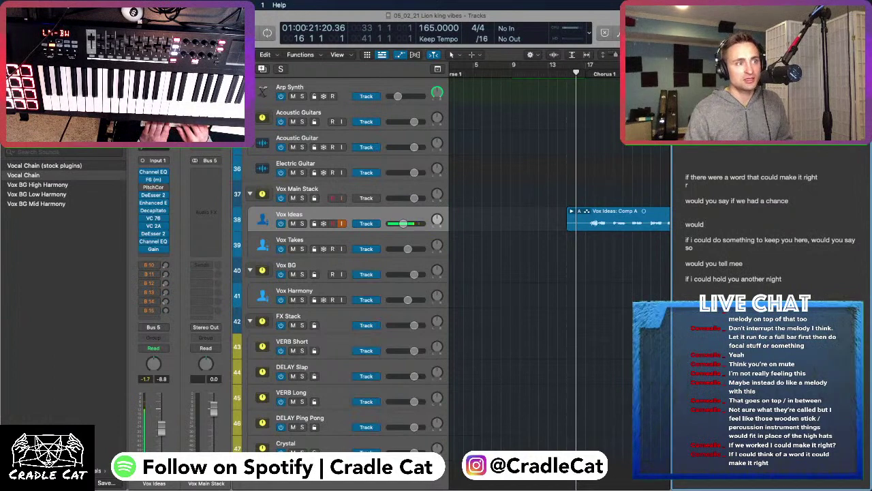
{"action": "type", "text": "would you say s"}
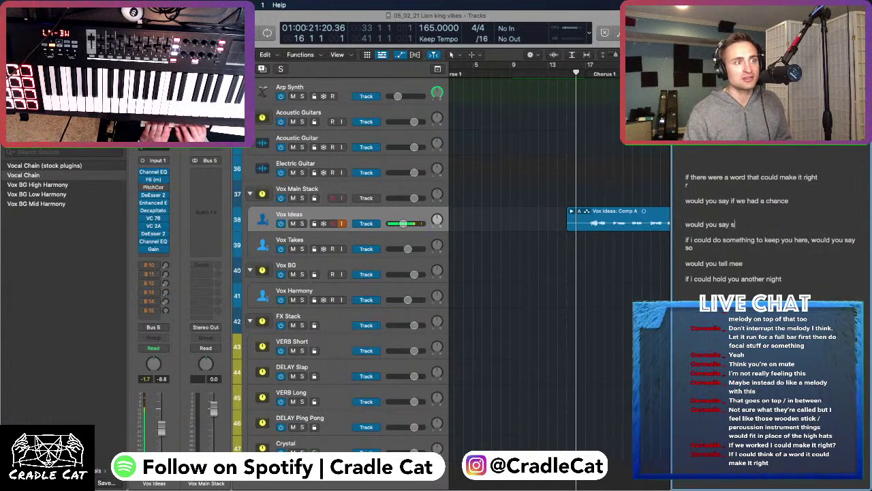
{"action": "type", "text": "o"}
{"action": "key", "text": "Return"}
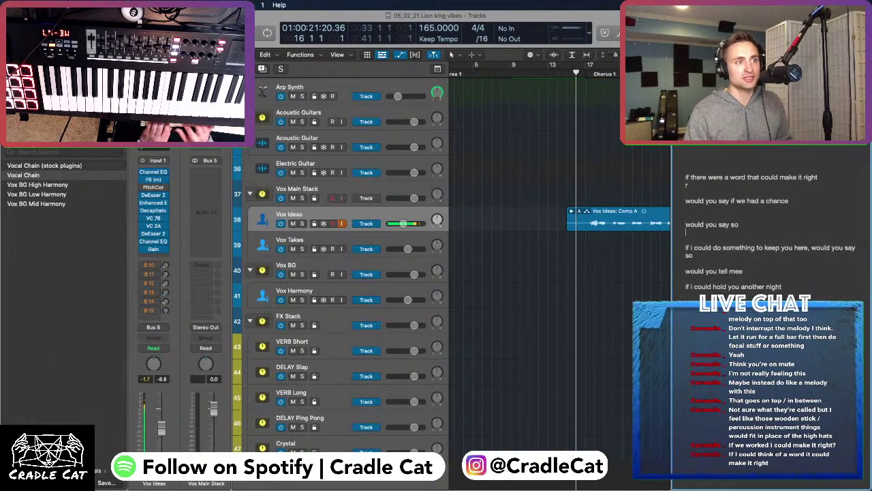
{"action": "type", "text": "wou"}
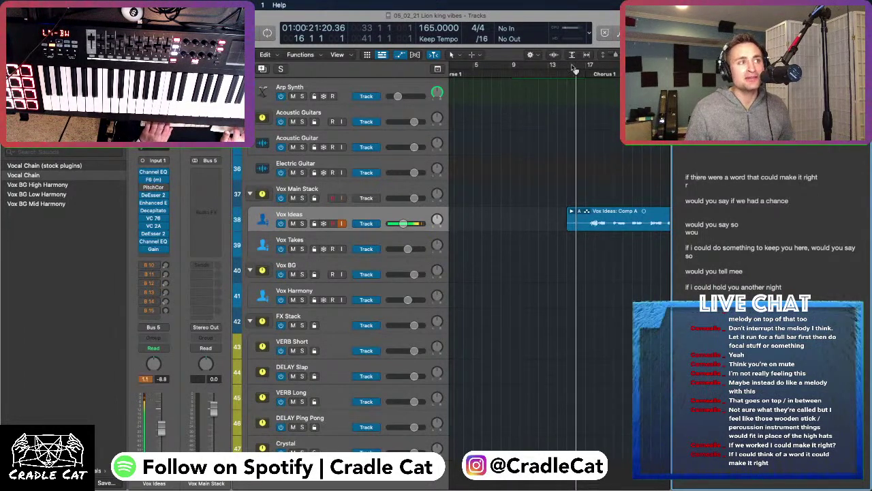
Play back the vocal take from bar 16 to bar 19 and delete the stray "r" under the first lyric line
{"action": "key", "text": "space"}
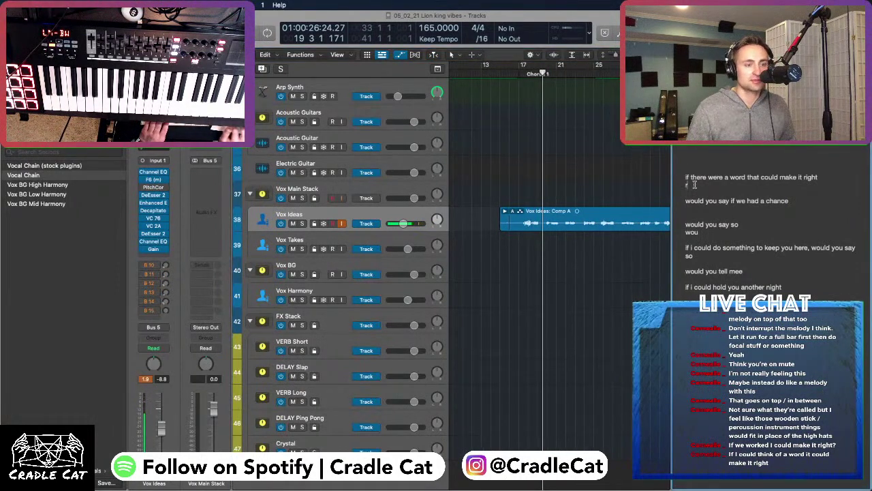
{"action": "key", "text": "BackSpace"}
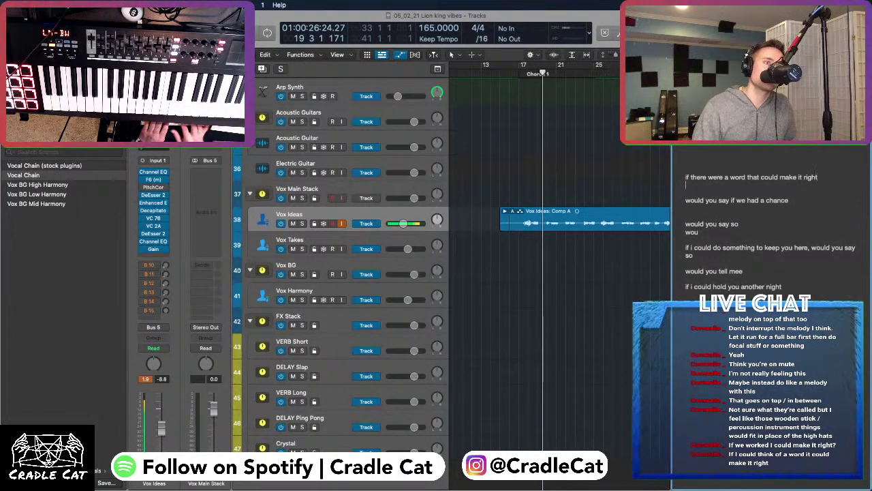
{"action": "type", "text": "something"}
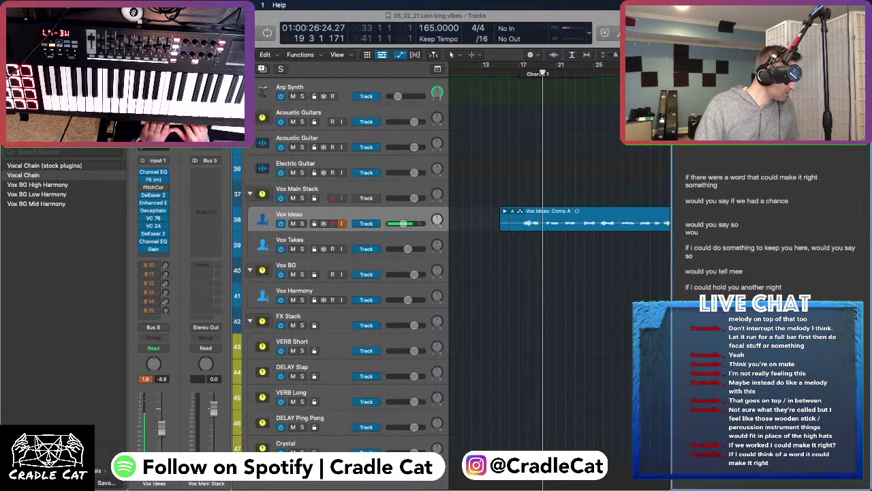
{"action": "key", "text": "BackSpace"}
{"action": "key", "text": "BackSpace"}
{"action": "key", "text": "BackSpace"}
{"action": "key", "text": "BackSpace"}
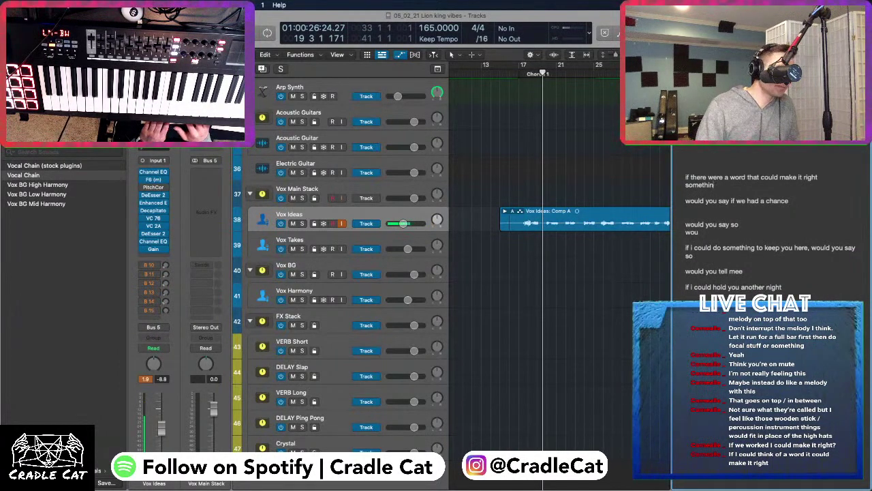
{"action": "key", "text": "BackSpace"}
{"action": "key", "text": "BackSpace"}
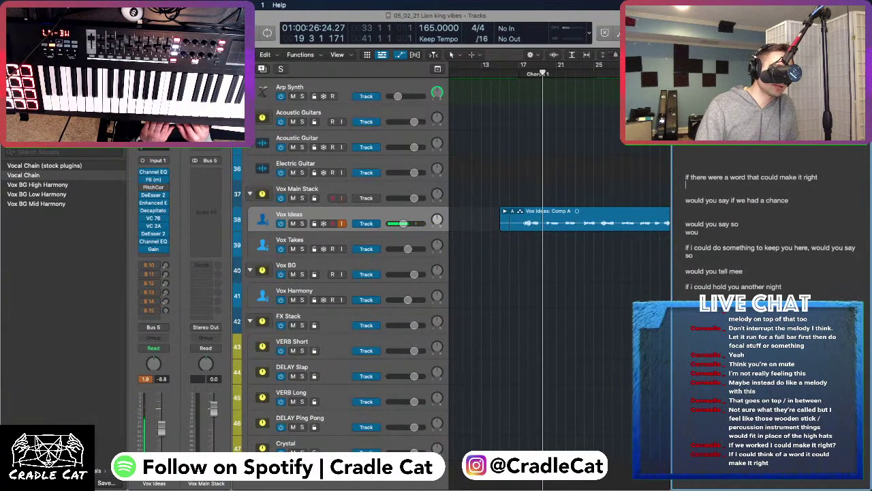
Write "anything to say" on the line directly below "if there were a word that could make it right"
{"action": "type", "text": "anything d"}
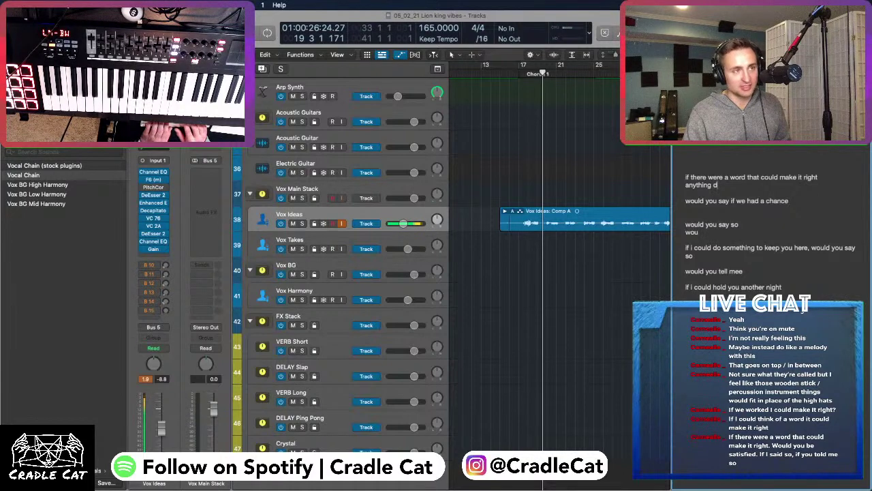
{"action": "key", "text": "BackSpace"}
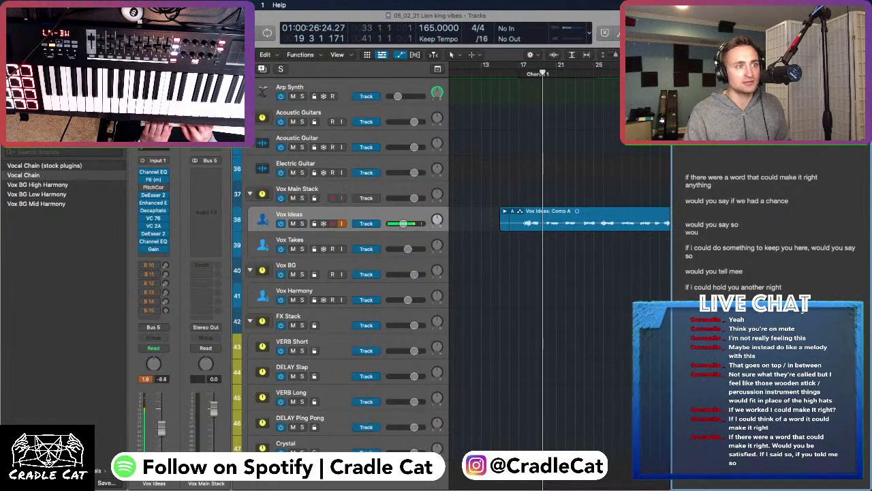
{"action": "key", "text": "BackSpace"}
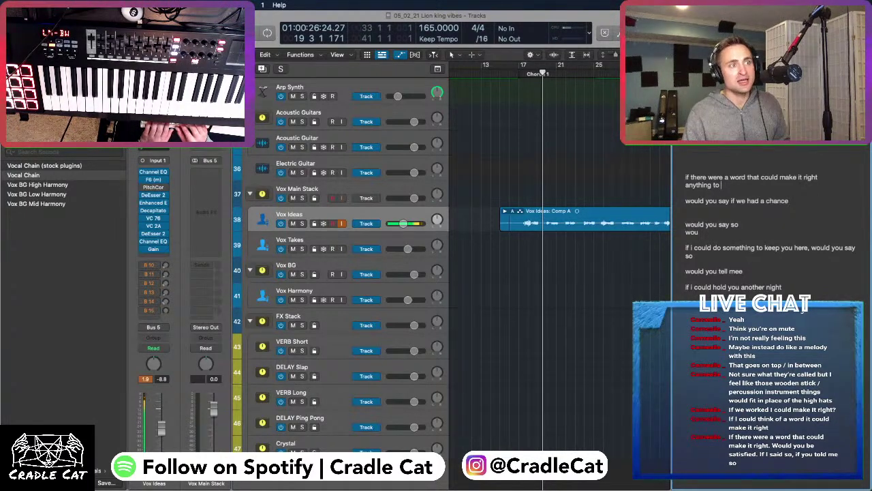
{"action": "type", "text": "to t"}
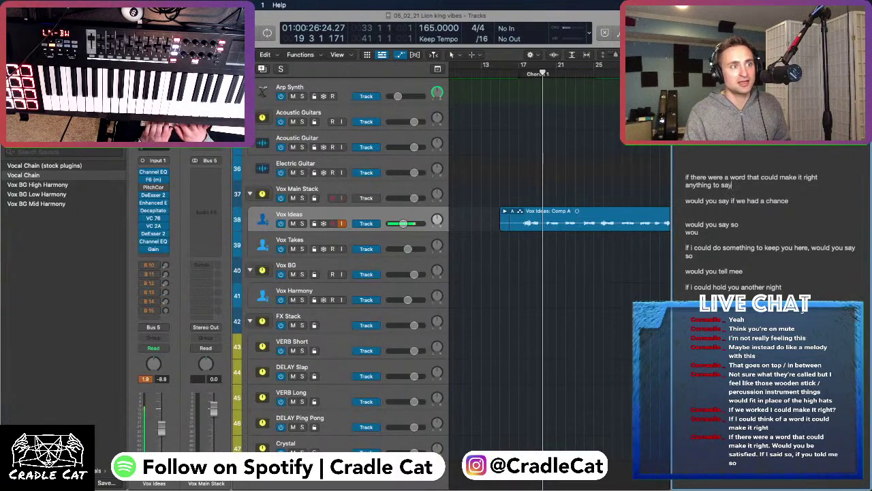
{"action": "key", "text": "BackSpace"}
{"action": "key", "text": "BackSpace"}
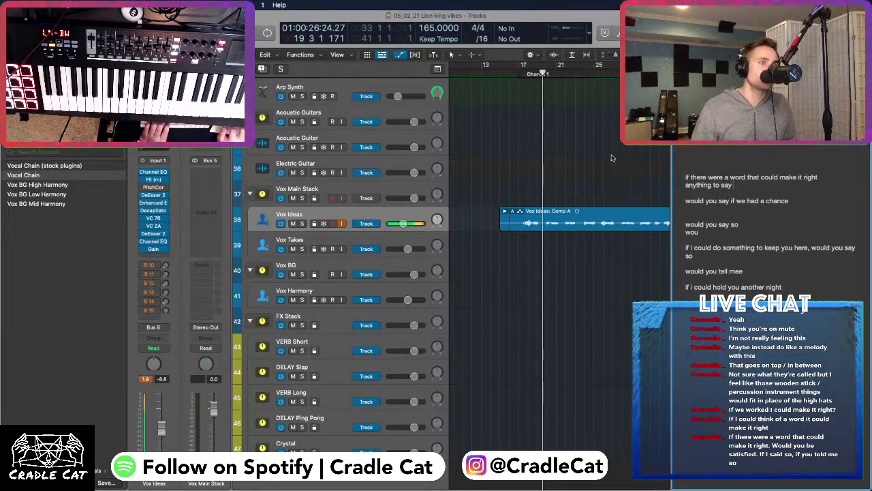
Mute the Vox Ideas track and replay the opening of Chorus 1 from bar 16 to bar 19
{"action": "key", "text": "space"}
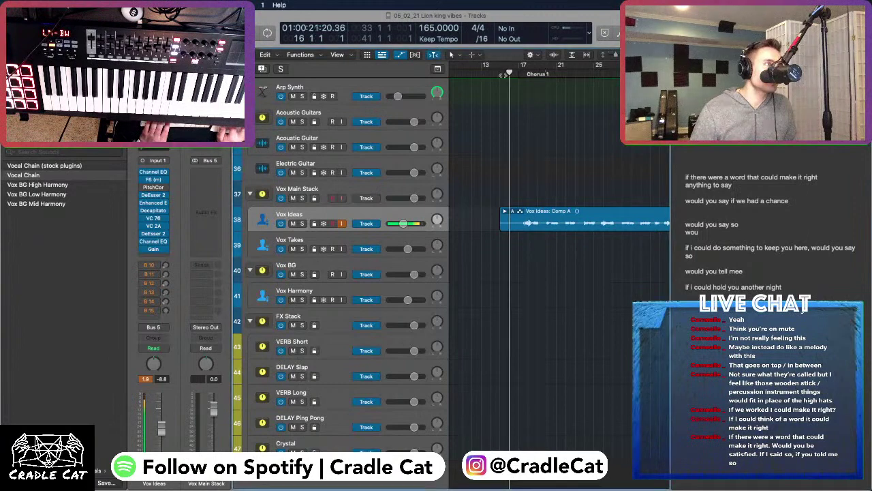
{"action": "left_click", "coordinate": [293, 225]}
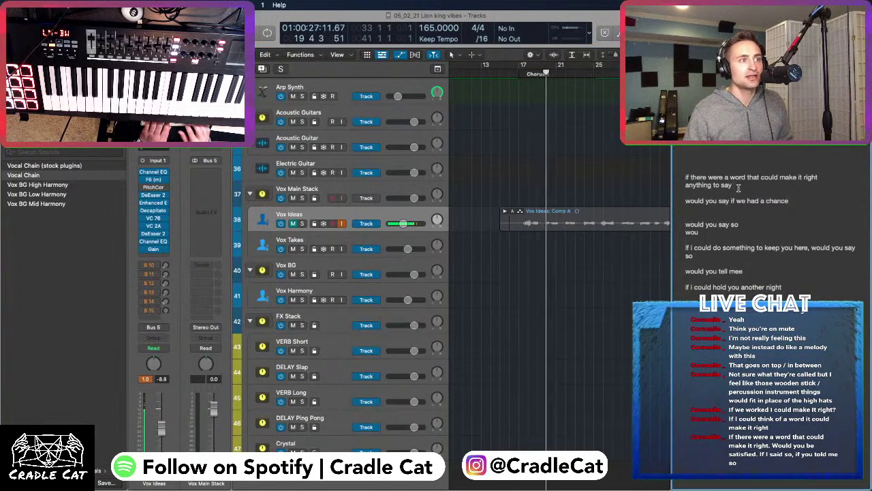
Reword the second lyric line to read "anything to dull the knivfe"
{"action": "key", "text": "BackSpace"}
{"action": "key", "text": "BackSpace"}
{"action": "key", "text": "BackSpace"}
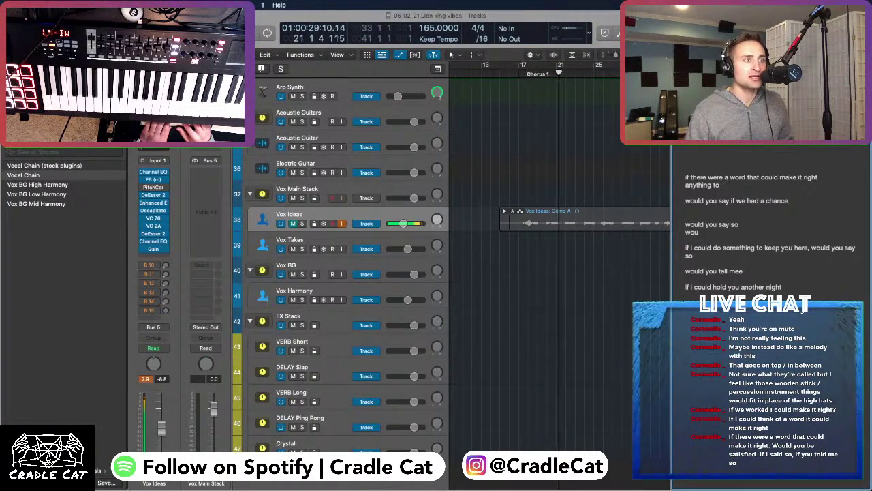
{"action": "type", "text": "to d"}
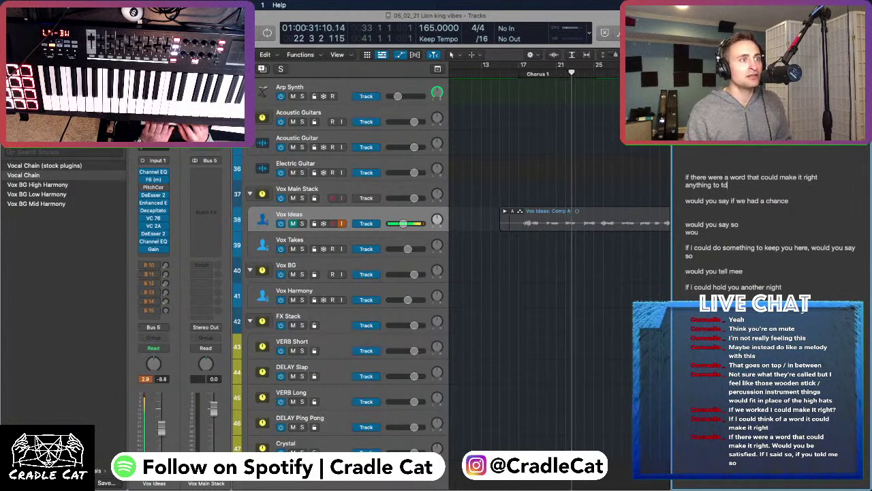
{"action": "type", "text": "ull"}
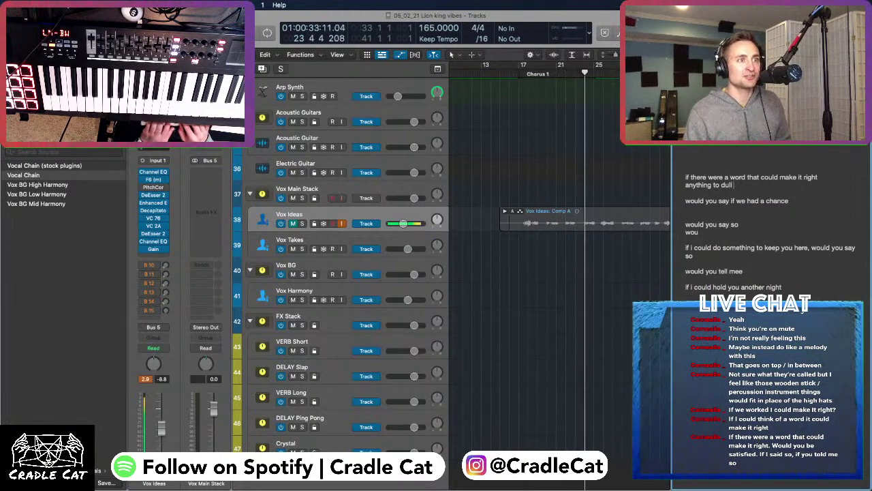
{"action": "type", "text": " the knivfe"}
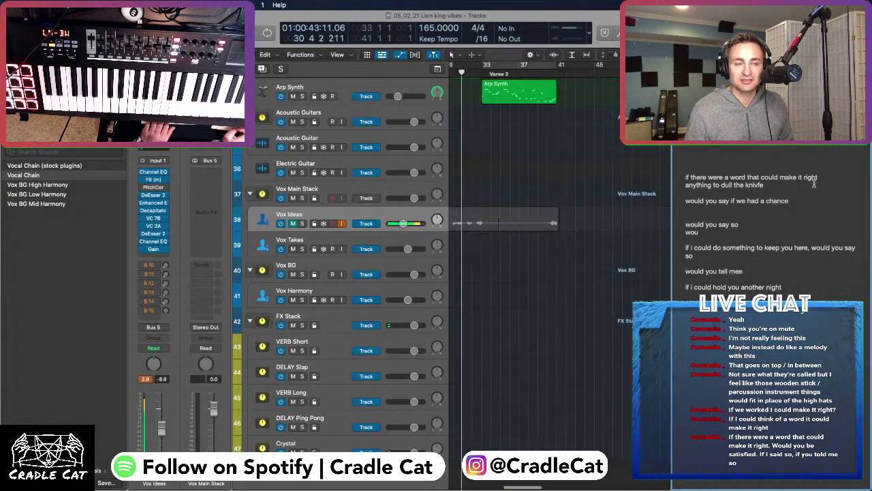
Play back Chorus 1 again, restarting from about bar 16, to try the reworded lyric against the music
{"action": "scroll", "coordinate": [573, 184], "scroll_direction": "left", "scroll_amount": 1}
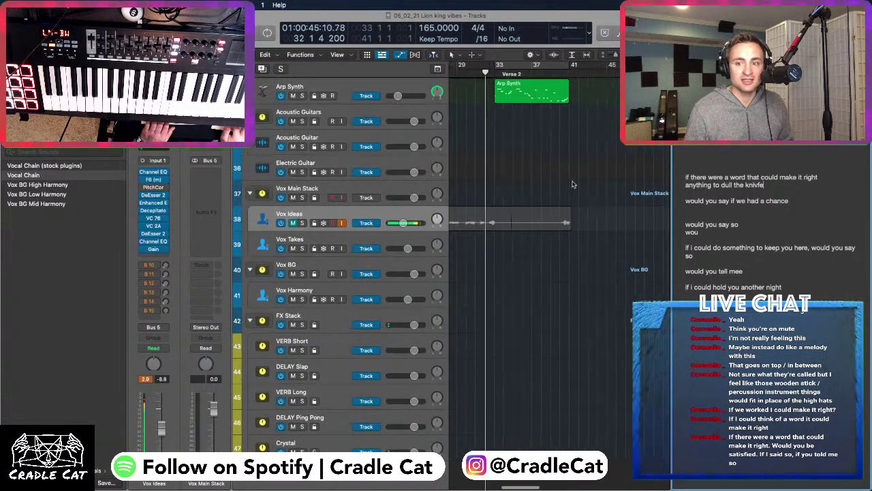
{"action": "scroll", "coordinate": [573, 184], "scroll_direction": "left", "scroll_amount": 5}
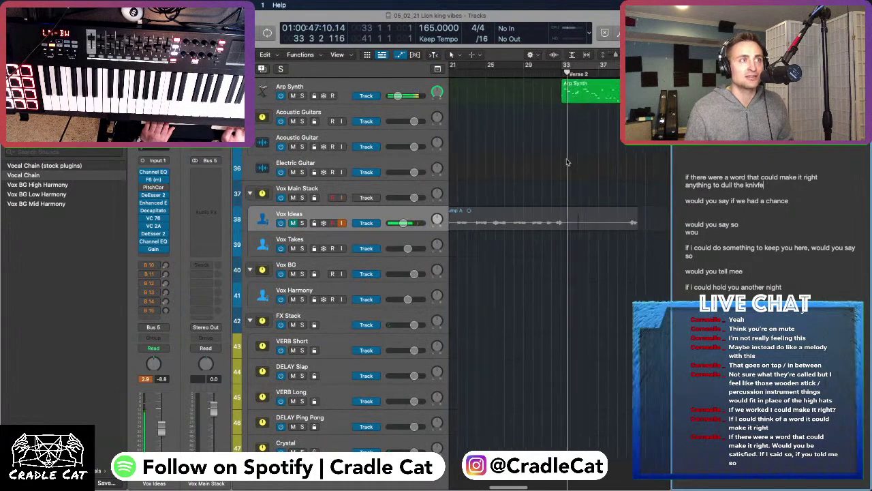
{"action": "scroll", "coordinate": [572, 158], "scroll_direction": "left", "scroll_amount": 3}
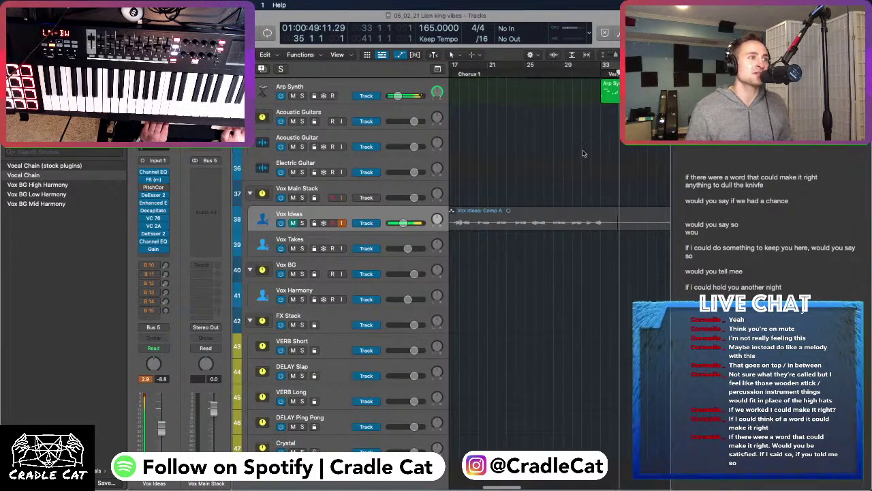
{"action": "scroll", "coordinate": [583, 153], "scroll_direction": "up", "scroll_amount": 5}
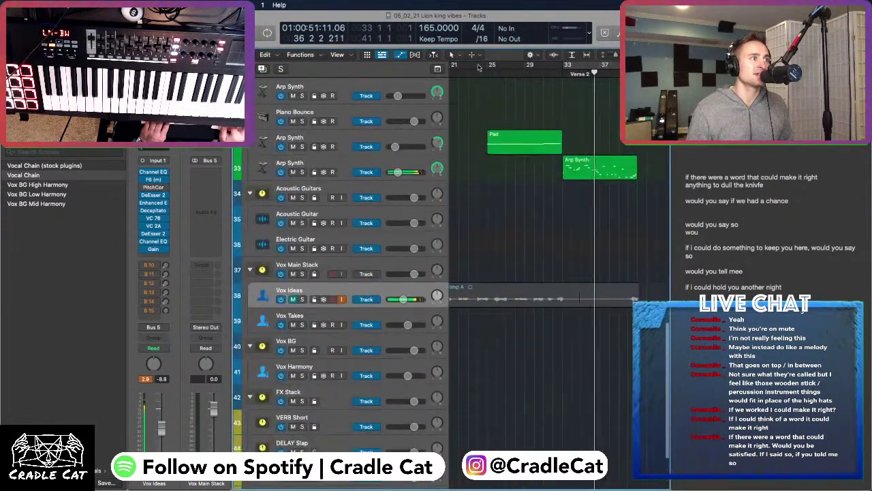
{"action": "left_click", "coordinate": [468, 66]}
{"action": "left_click", "coordinate": [792, 190]}
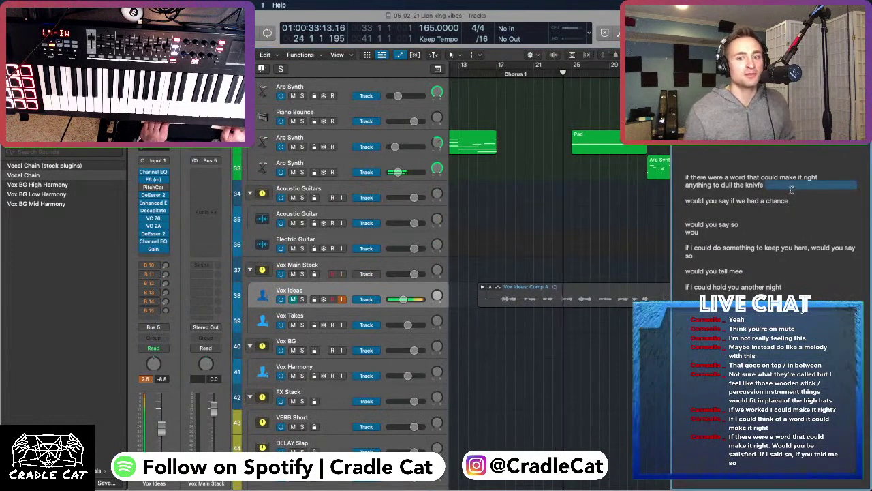
{"action": "left_click", "coordinate": [488, 68]}
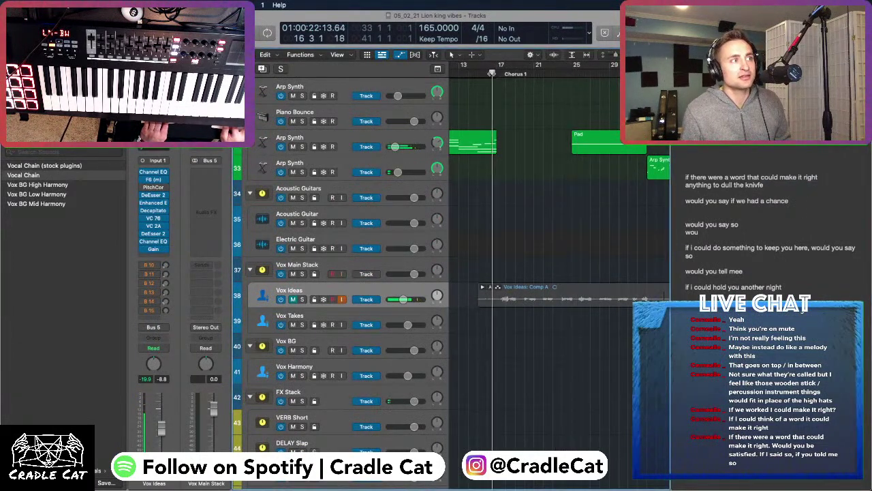
Correct the last word of the second lyric line to "knife"
{"action": "left_click", "coordinate": [782, 184]}
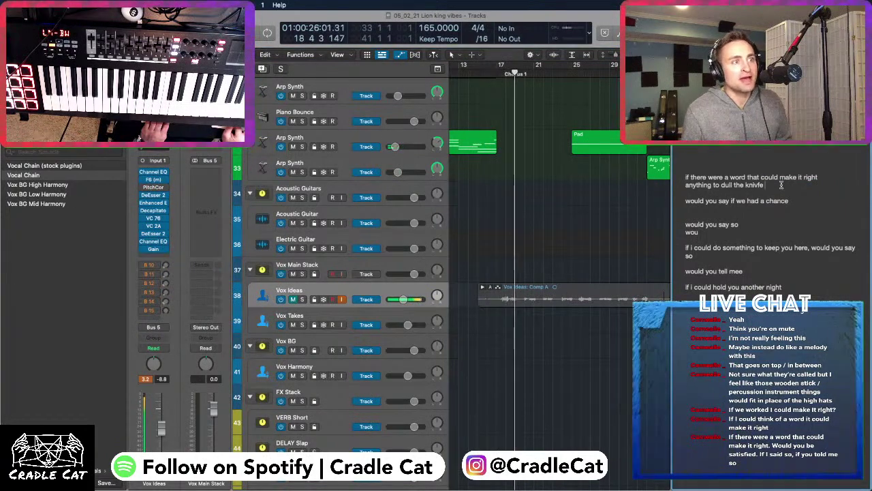
{"action": "type", "text": "\\"}
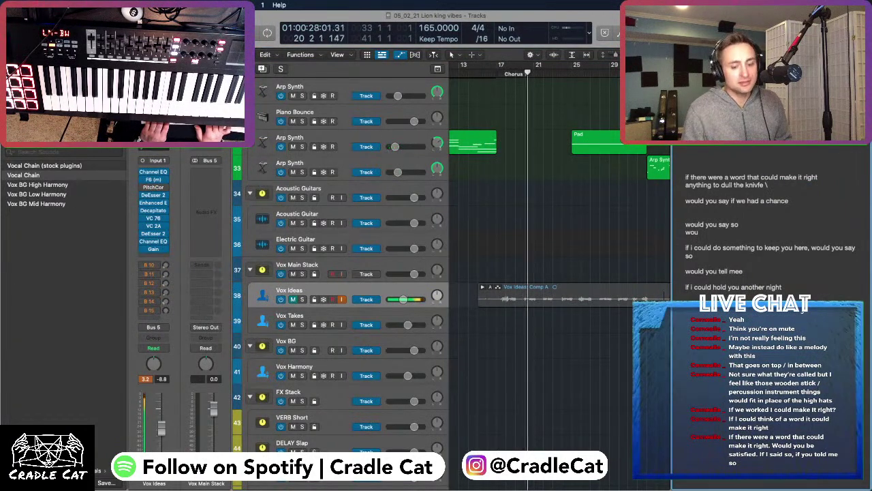
{"action": "key", "text": "BackSpace"}
{"action": "key", "text": "BackSpace"}
{"action": "key", "text": "BackSpace"}
{"action": "key", "text": "BackSpace"}
{"action": "type", "text": "e"}
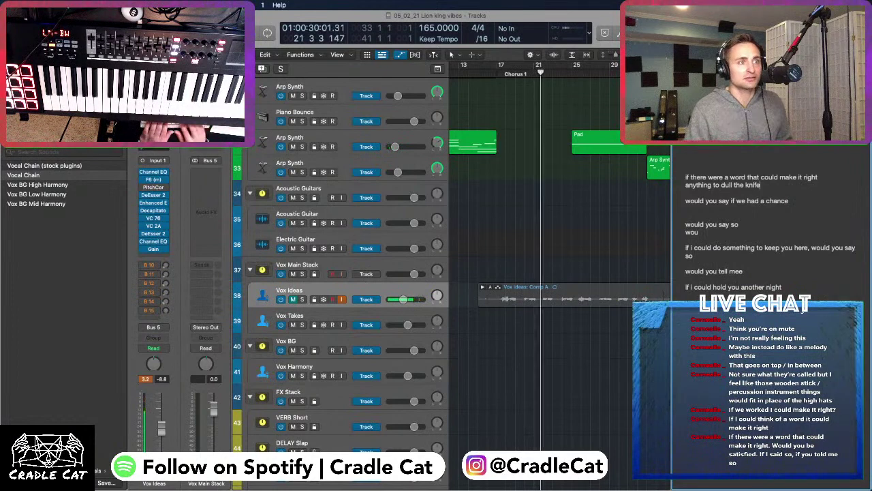
Add a line with the rhyme ideas "satified / satisfies /" directly below "anything to dull the knife"
{"action": "left_click", "coordinate": [764, 191]}
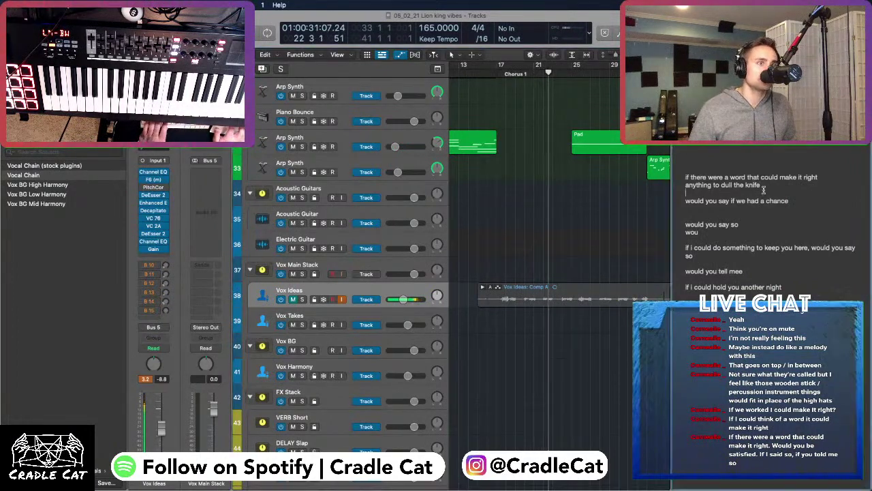
{"action": "mouse_move", "coordinate": [762, 184]}
{"action": "left_mouse_down"}
{"action": "mouse_move", "coordinate": [743, 181]}
{"action": "mouse_move", "coordinate": [773, 187]}
{"action": "left_mouse_up"}
{"action": "left_click", "coordinate": [771, 185]}
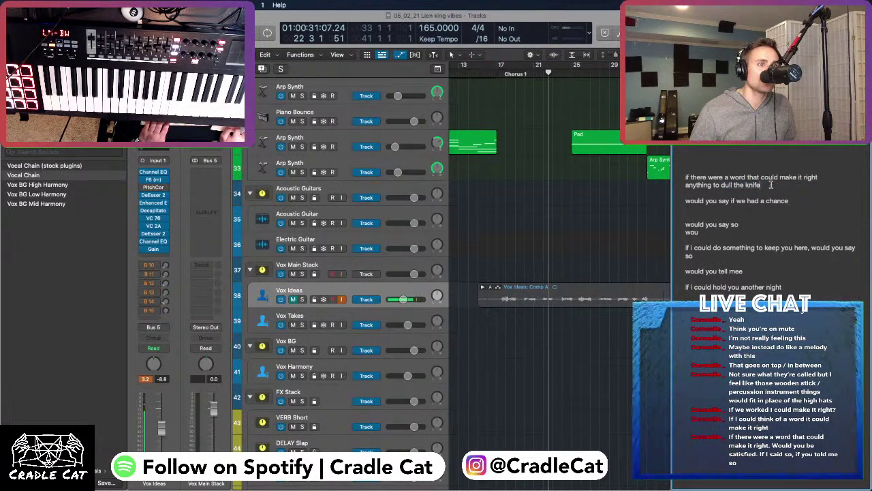
{"action": "key", "text": "Return"}
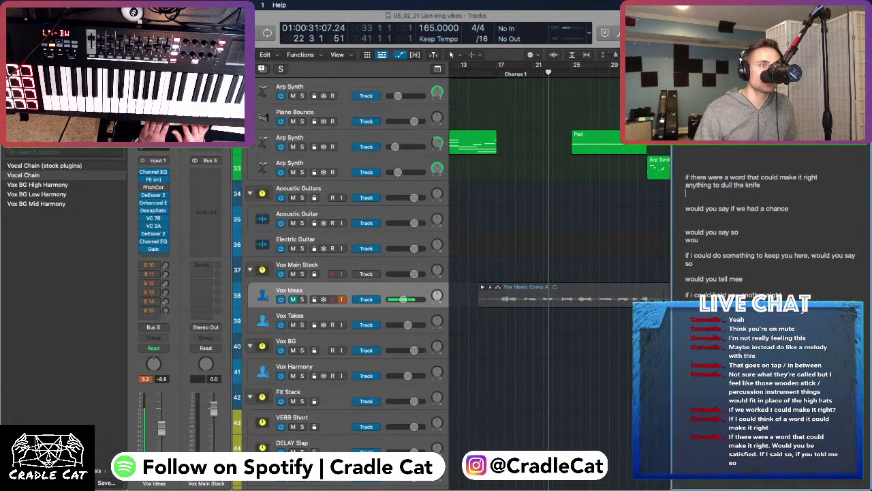
{"action": "key", "text": "BackSpace"}
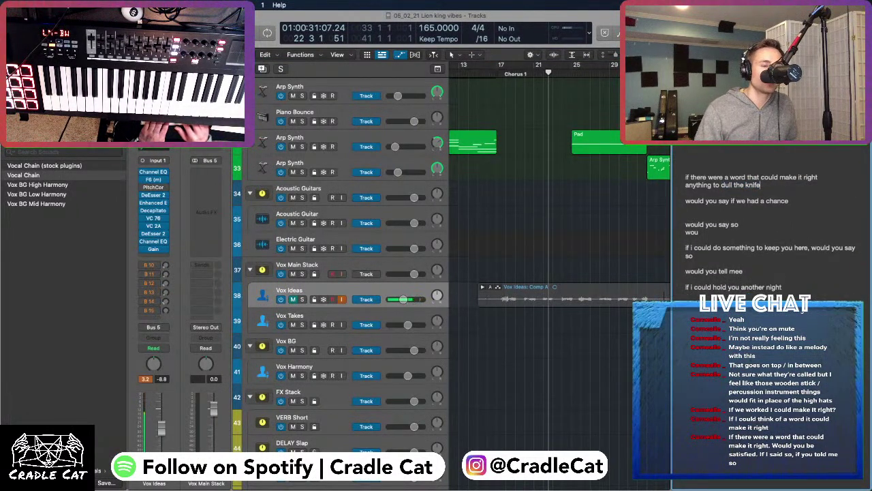
{"action": "key", "text": "Return"}
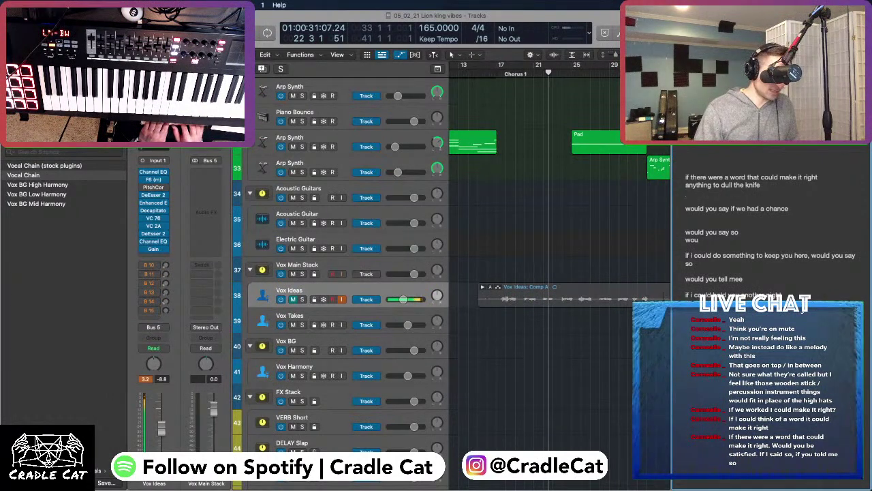
{"action": "type", "text": "satifi"}
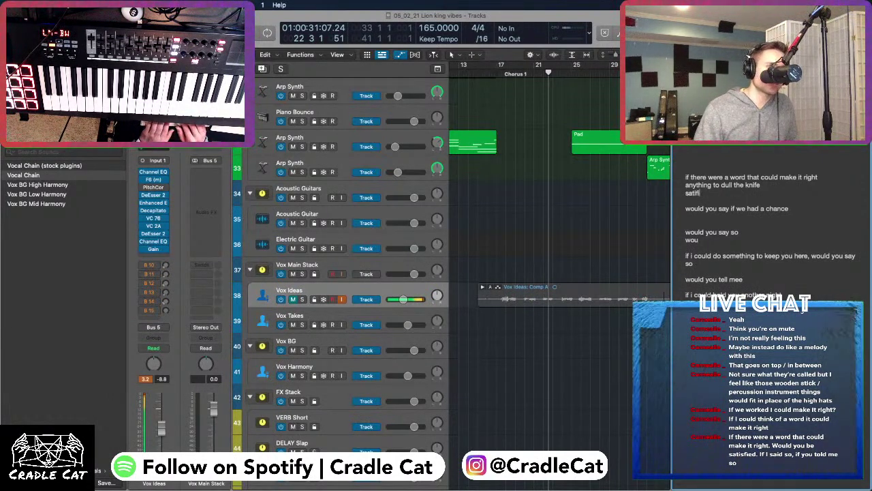
{"action": "type", "text": "ed / sf"}
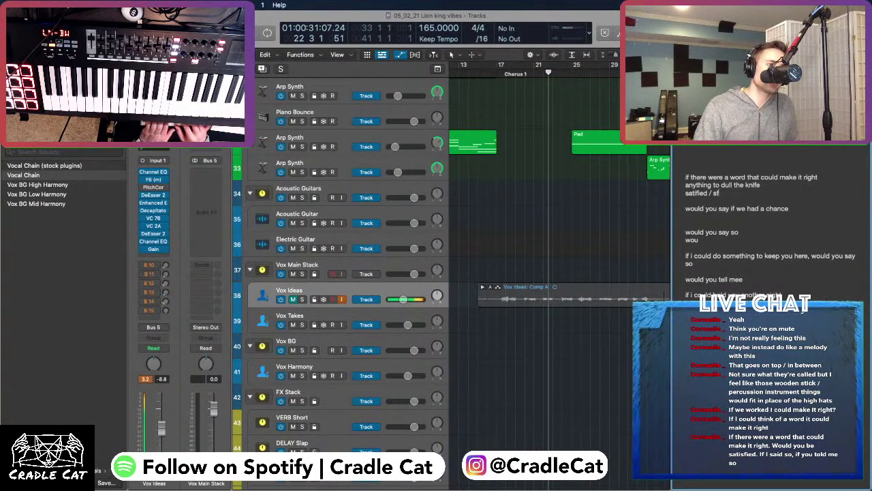
{"action": "key", "text": "BackSpace"}
{"action": "type", "text": "atisf"}
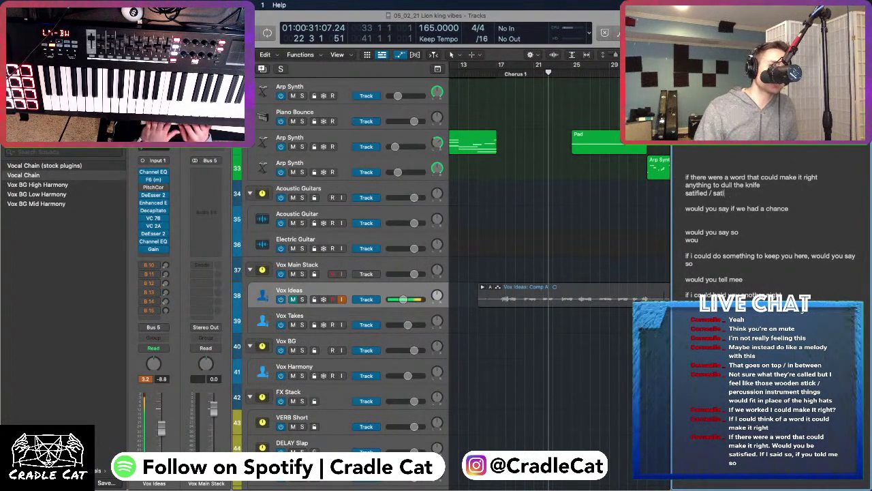
{"action": "type", "text": "ies /"}
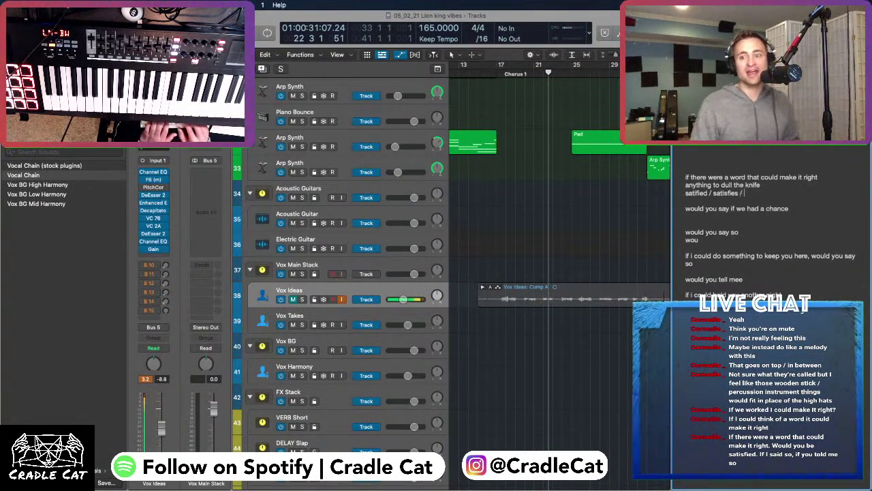
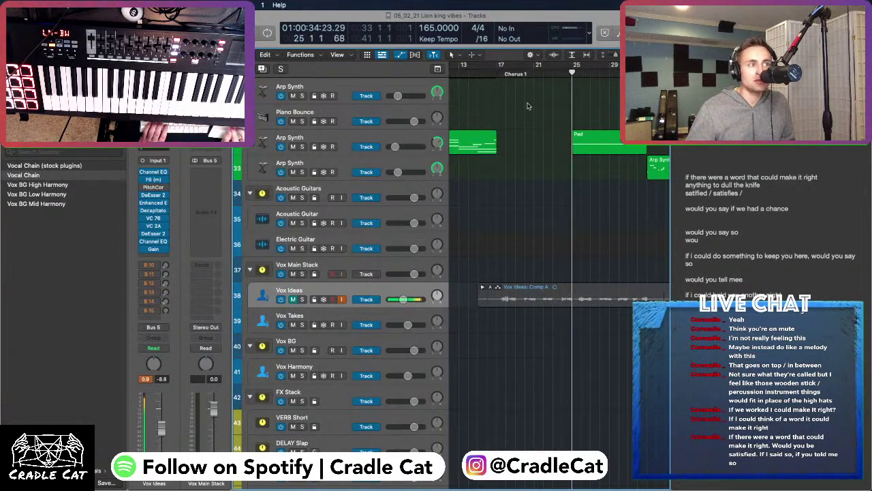
Replay Chorus 1 several times from about bar 16, and once from about bar 20, to work out the next lyric phrase
{"action": "left_click", "coordinate": [560, 81]}
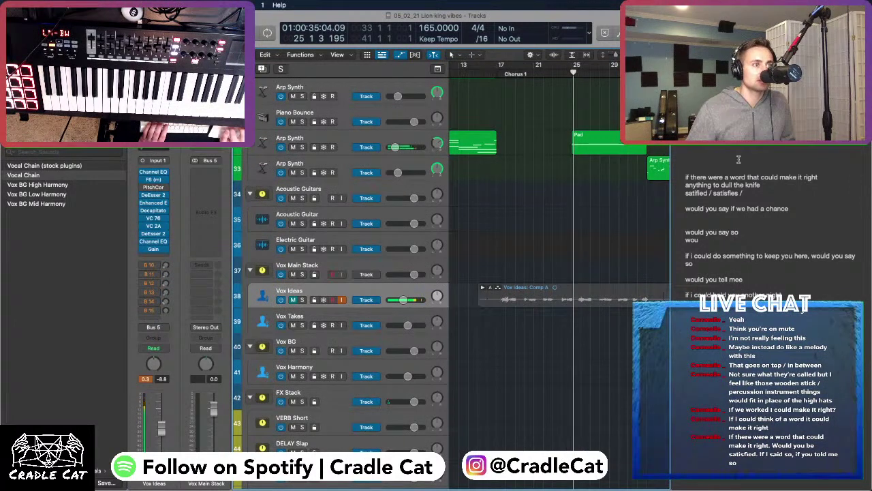
{"action": "left_click", "coordinate": [710, 223]}
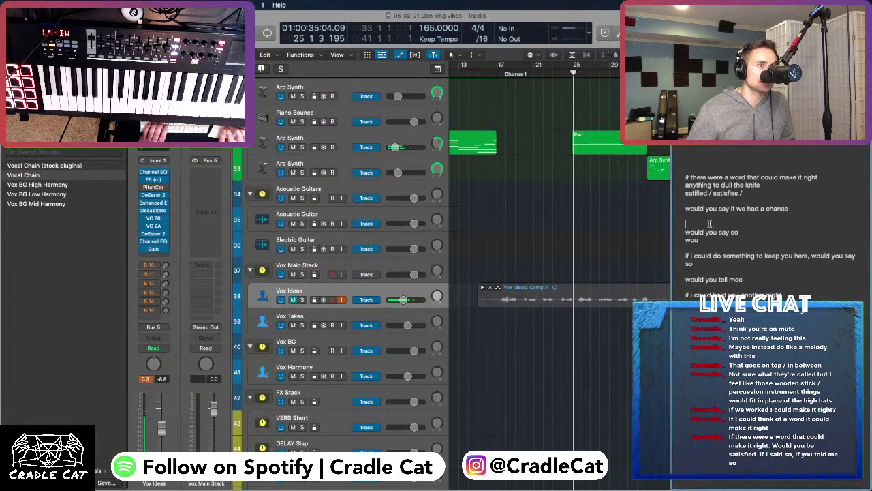
{"action": "left_click", "coordinate": [497, 75]}
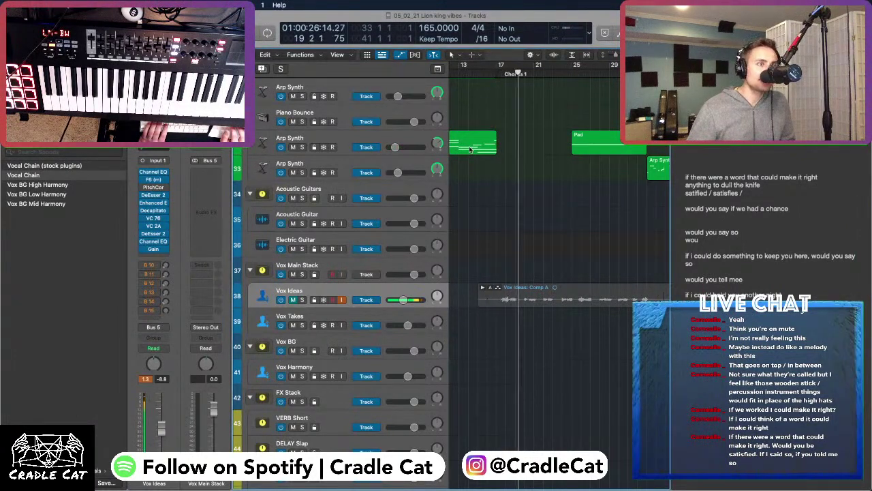
{"action": "left_click", "coordinate": [493, 74]}
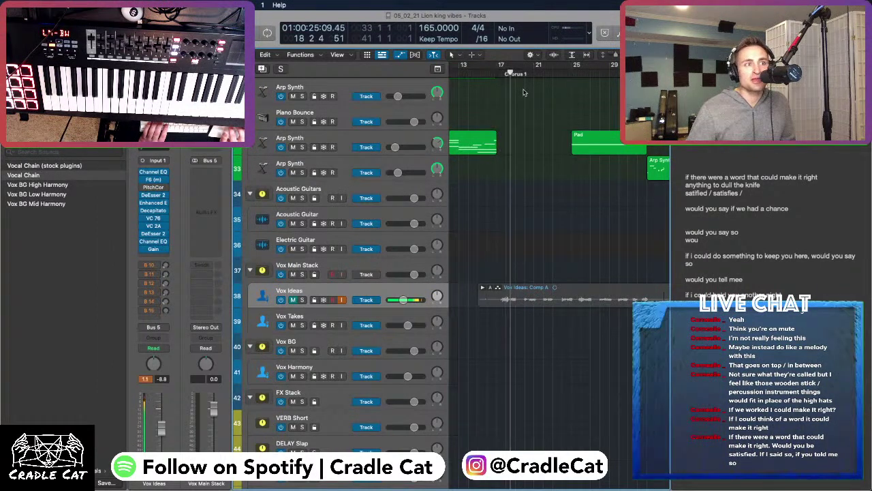
{"action": "left_click", "coordinate": [494, 74]}
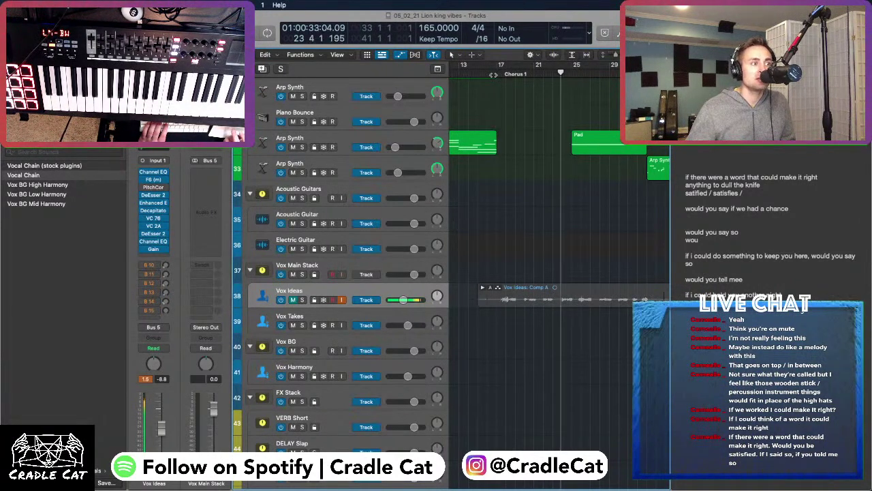
{"action": "key", "text": "space"}
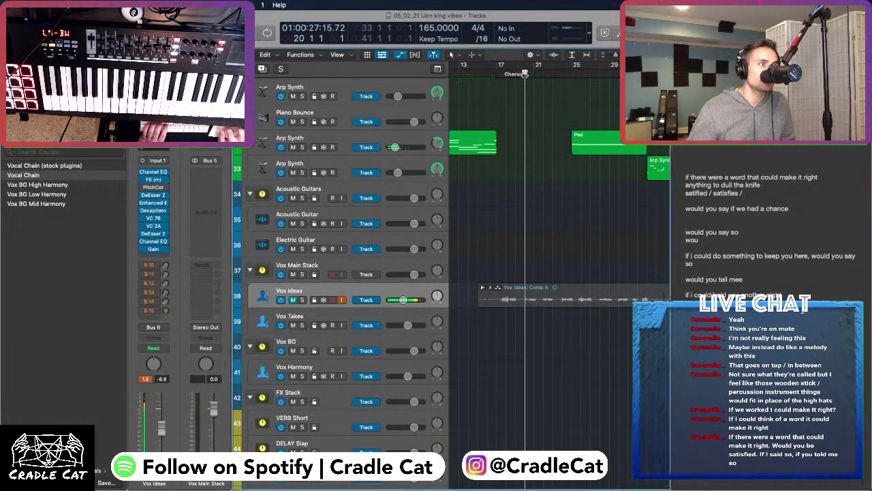
{"action": "left_click", "coordinate": [526, 68]}
{"action": "key", "text": "space"}
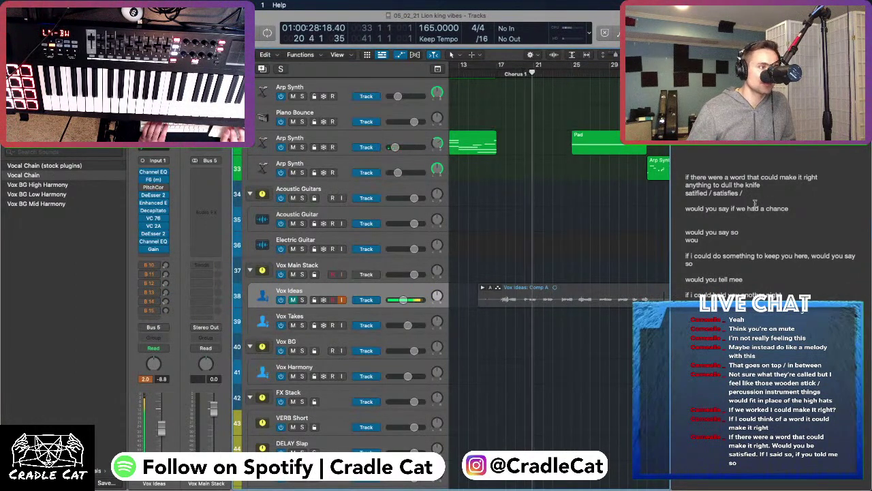
Insert the lyric lines "da da da da lay low" and "would you say" between the knife line and the rhyme ideas
{"action": "key", "text": "Return"}
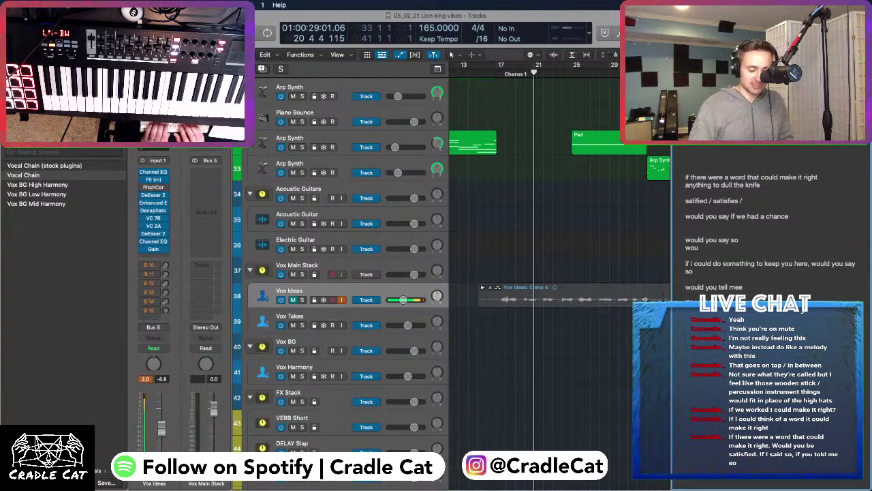
{"action": "type", "text": "da da da da"}
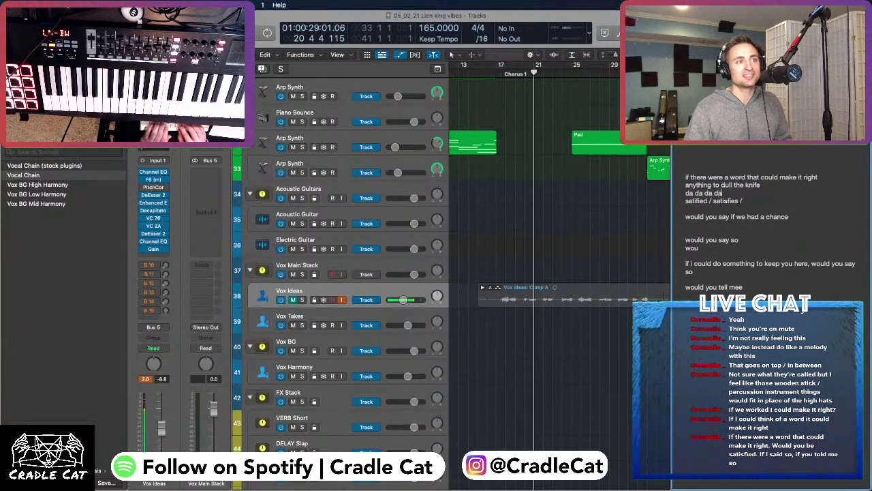
{"action": "type", "text": " lay low"}
{"action": "key", "text": "Return"}
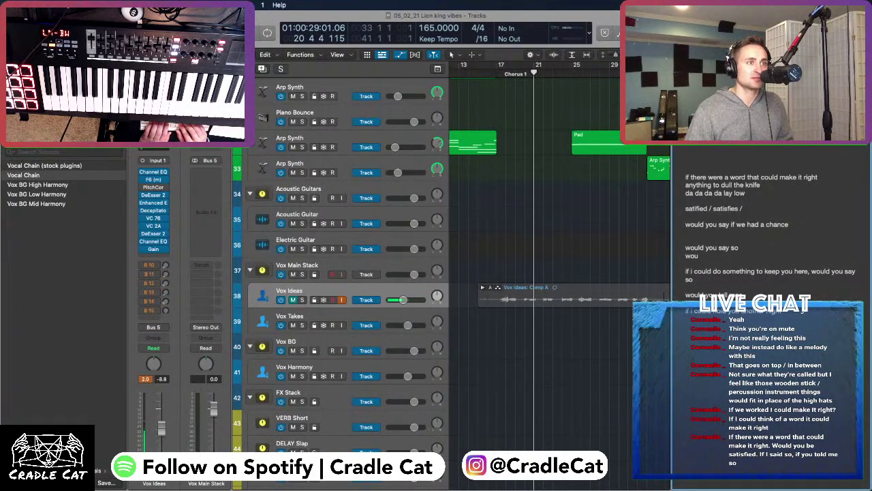
{"action": "type", "text": "would you"}
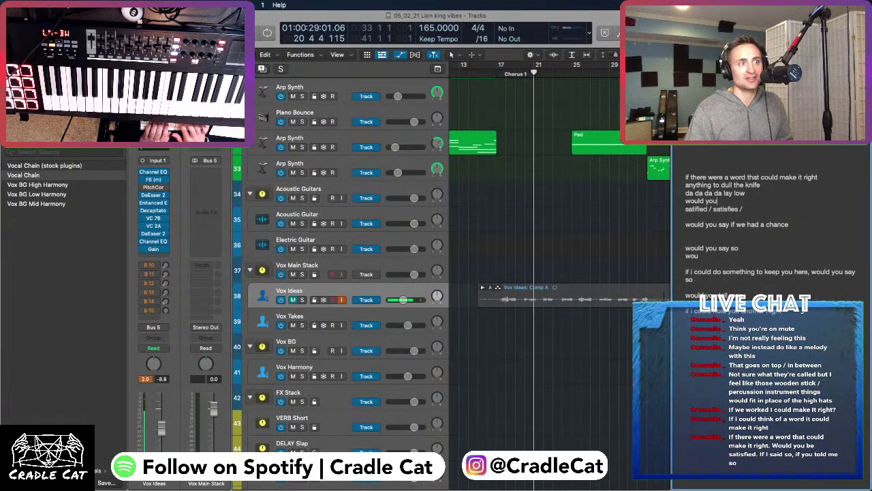
{"action": "type", "text": " say"}
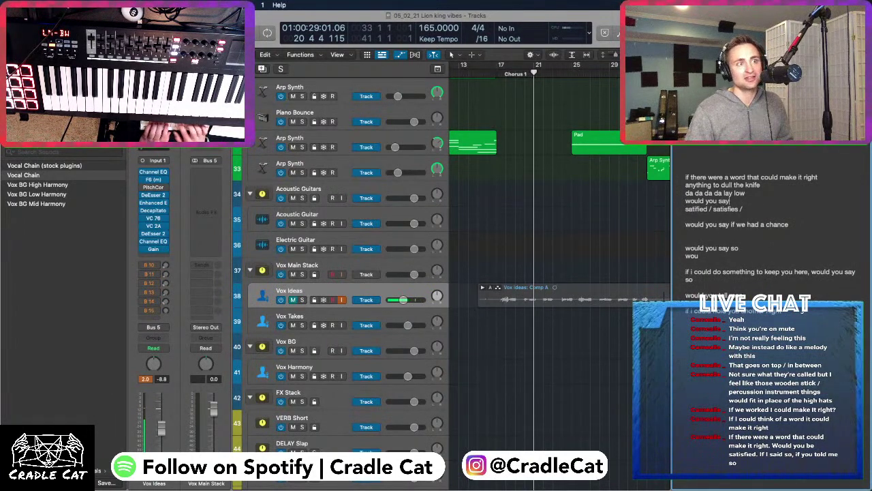
Replay the start of Chorus 1, and add the word ideas "calm / fix / repair /" on a new line below "da da da da lay low"
{"action": "left_click", "coordinate": [484, 72]}
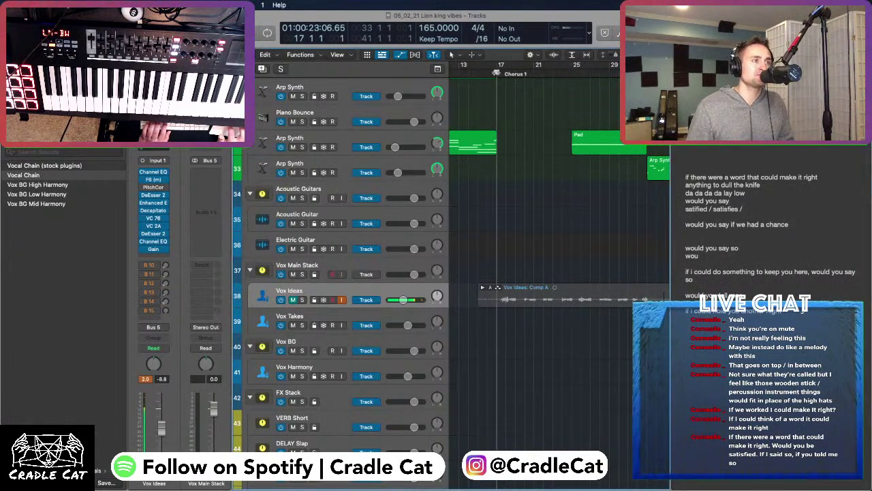
{"action": "left_click", "coordinate": [765, 193]}
{"action": "key", "text": "Return"}
{"action": "type", "text": "calm / fix /"}
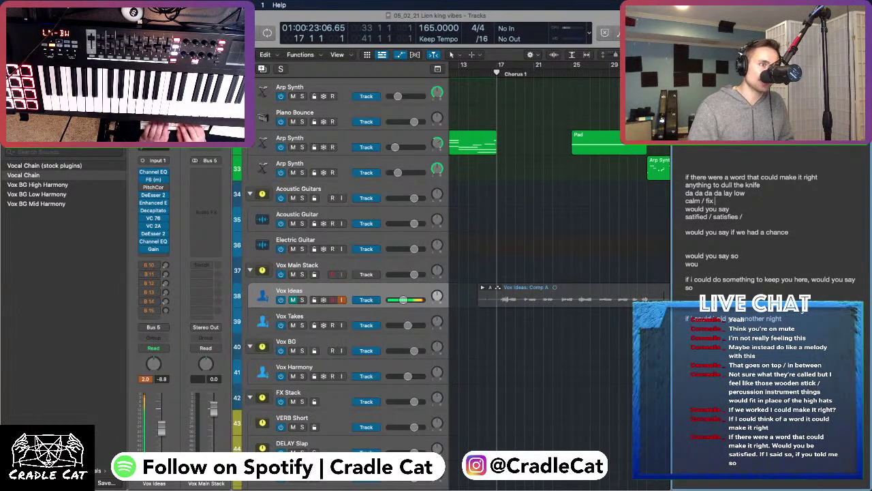
{"action": "type", "text": " repair /"}
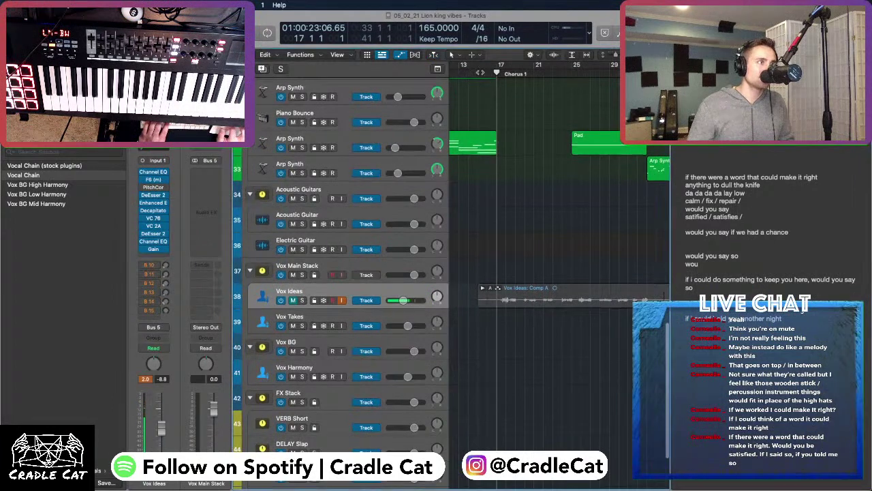
Insert the rhyme ideas "halo / fail though / say so / take no / fake foes /" on a new line below "anything to dull the knife"
{"action": "double_click", "coordinate": [476, 72]}
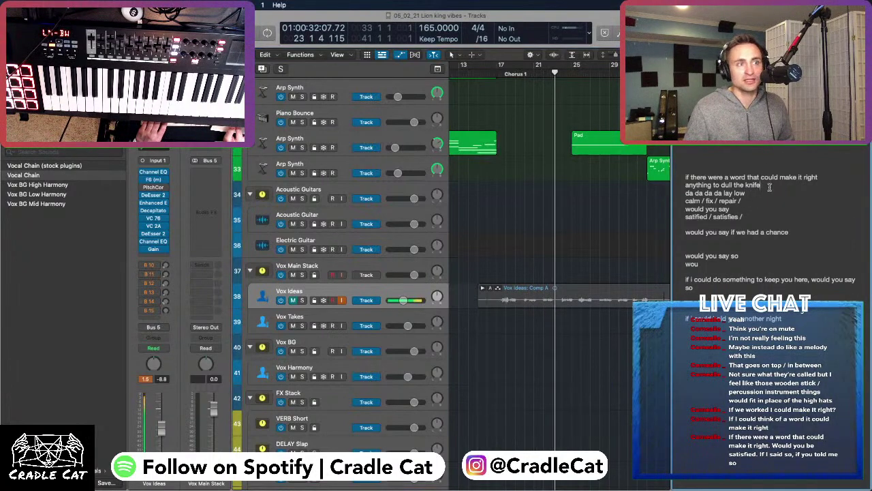
{"action": "key", "text": "Return"}
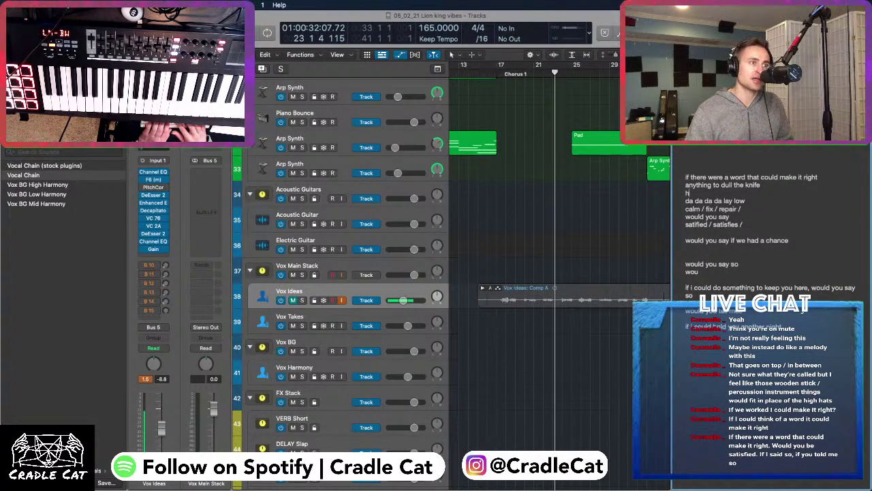
{"action": "type", "text": "halo /"}
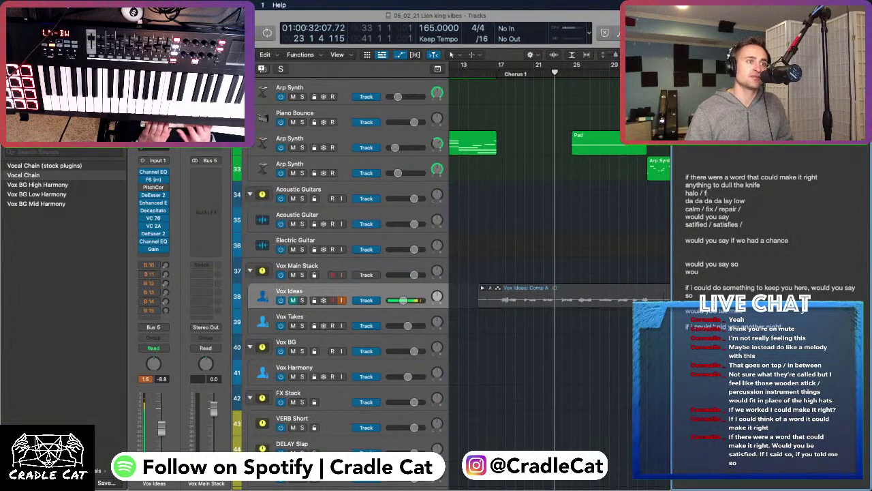
{"action": "type", "text": " fail trhou"}
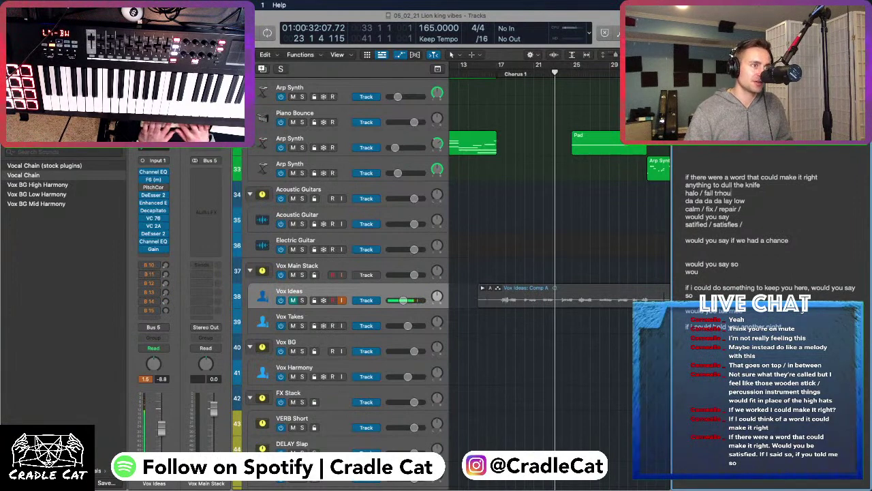
{"action": "key", "text": "BackSpace"}
{"action": "key", "text": "BackSpace"}
{"action": "key", "text": "BackSpace"}
{"action": "key", "text": "BackSpace"}
{"action": "type", "text": "hough"}
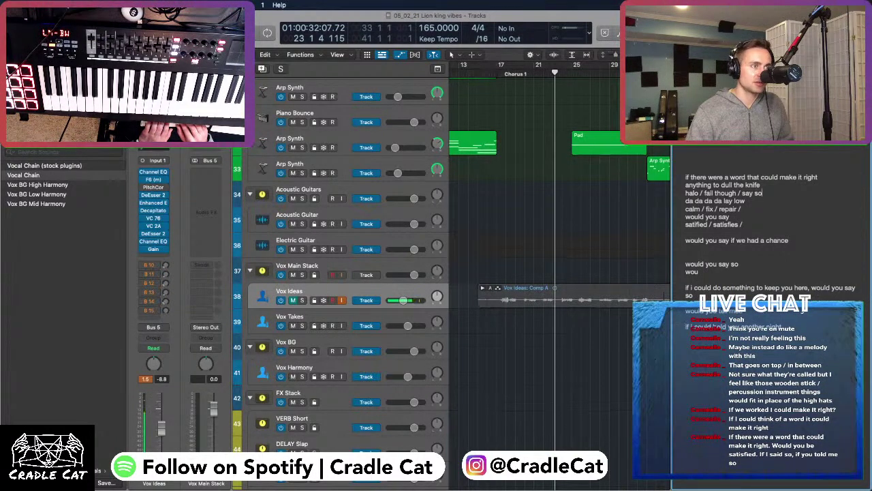
{"action": "type", "text": " / t"}
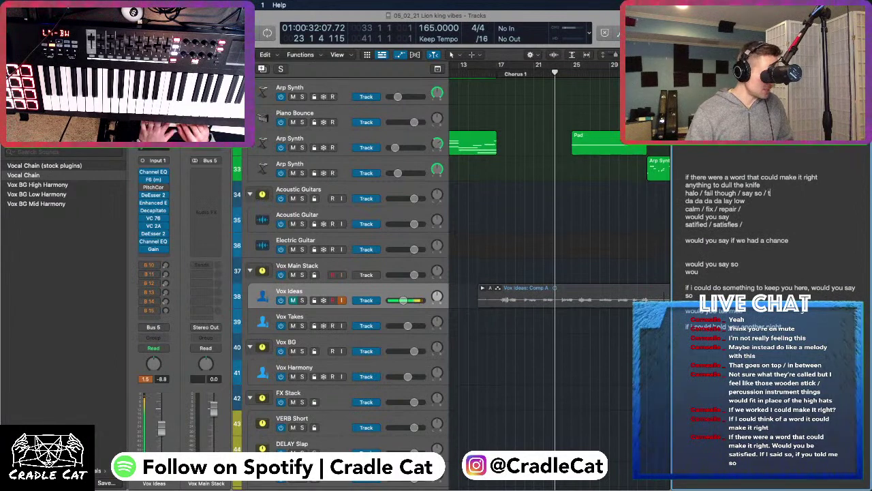
{"action": "type", "text": " say so / take no / fake"}
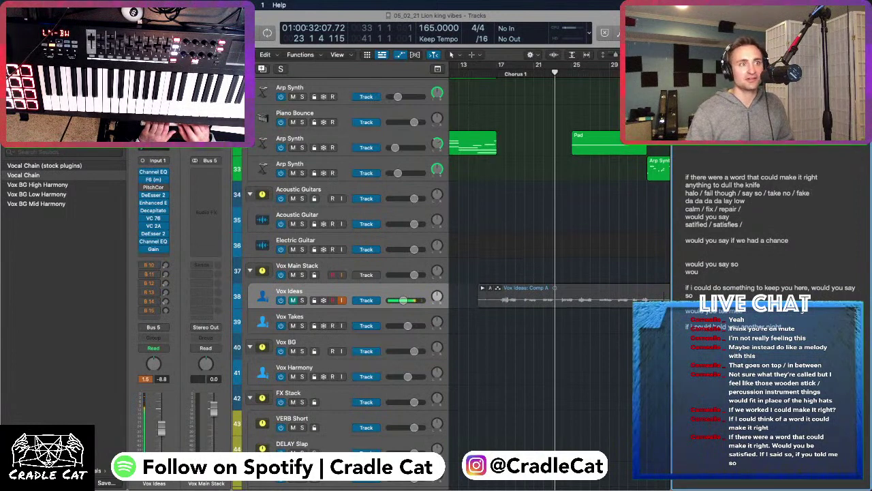
{"action": "type", "text": " foes /"}
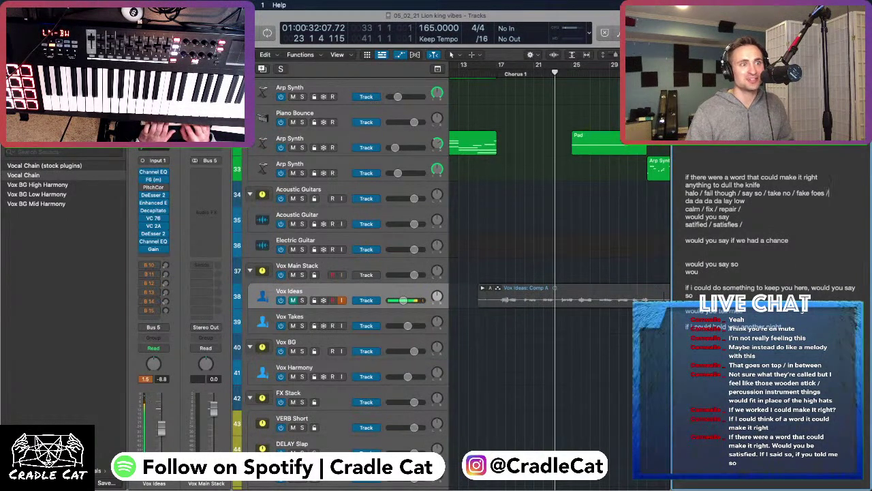
Replay Chorus 1 and insert the lyric line "dull the edge of the sharp knife" directly above "anything to dull the knife"
{"action": "left_click", "coordinate": [486, 74]}
{"action": "key", "text": "space"}
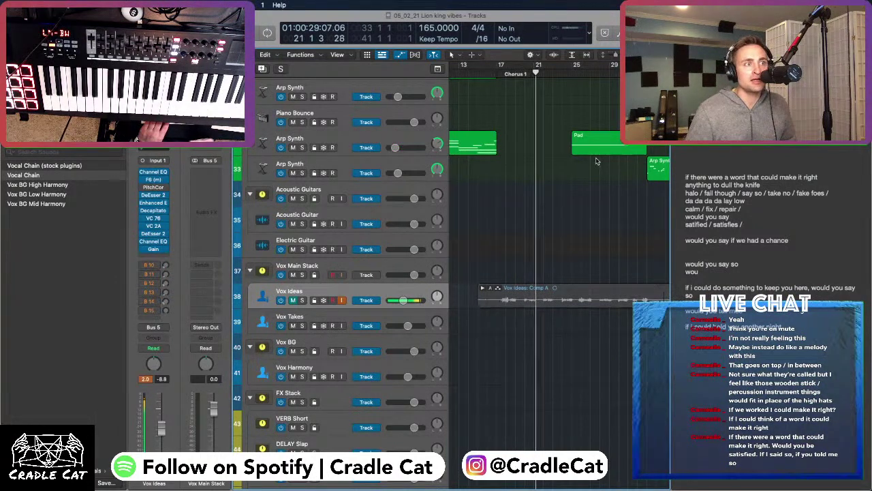
{"action": "key", "text": "space"}
{"action": "left_click", "coordinate": [850, 178]}
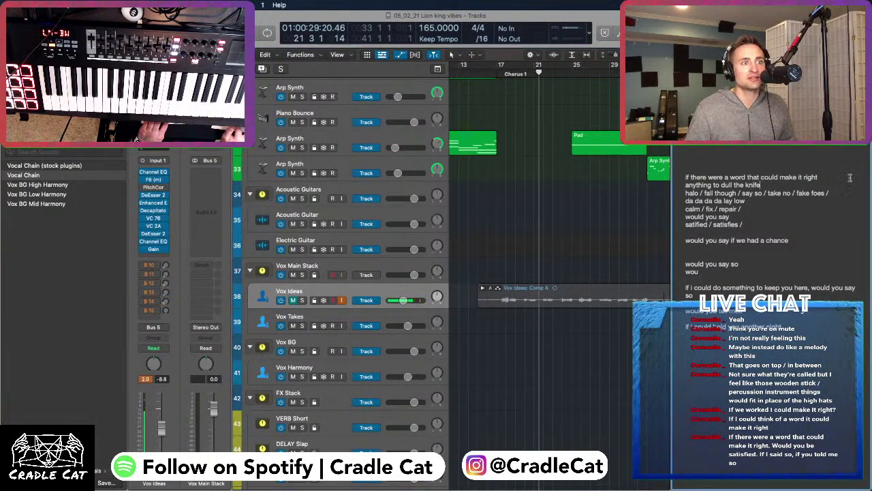
{"action": "key", "text": "Return"}
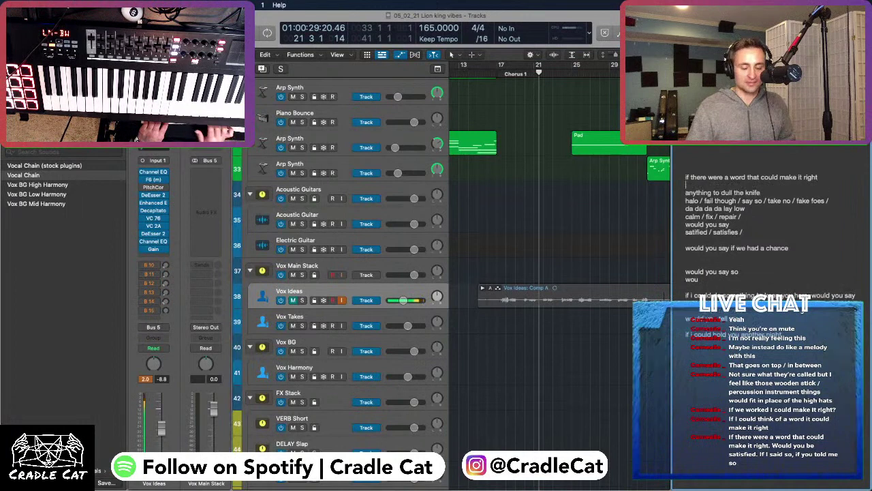
{"action": "left_click", "coordinate": [720, 184]}
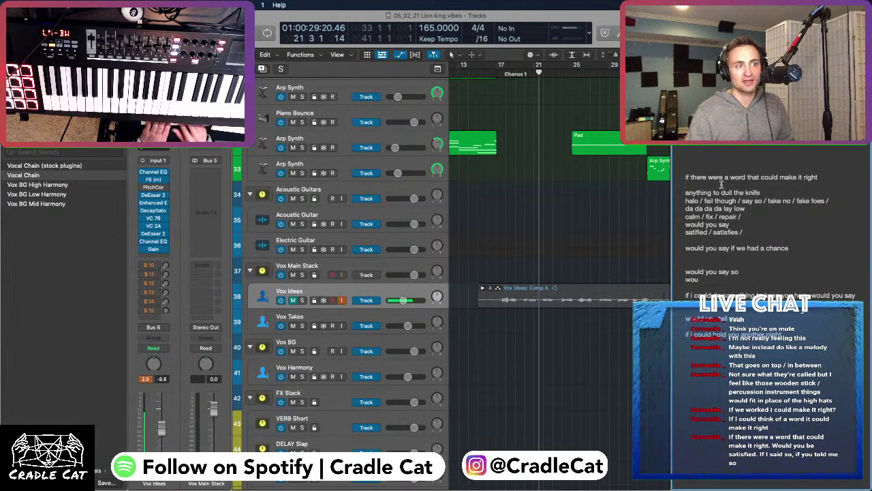
{"action": "type", "text": "ta"}
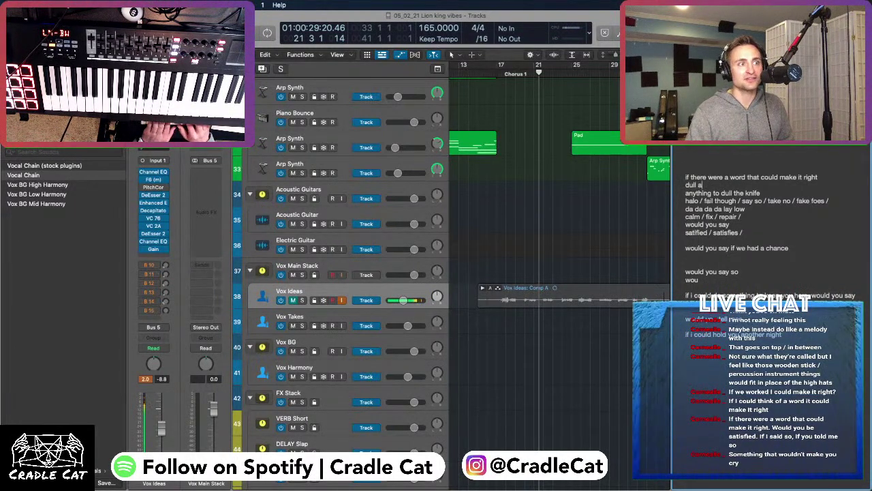
{"action": "type", "text": "ll the edge of"}
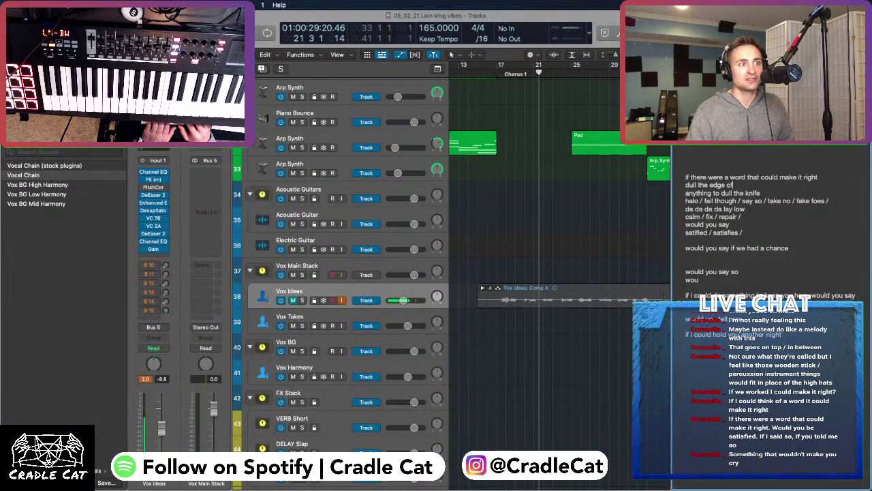
{"action": "key", "text": "BackSpace"}
{"action": "key", "text": "BackSpace"}
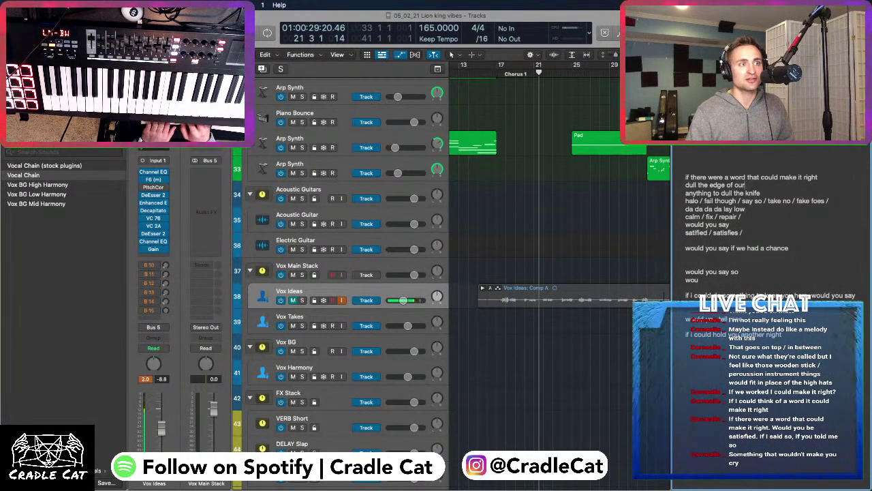
{"action": "type", "text": "the sha"}
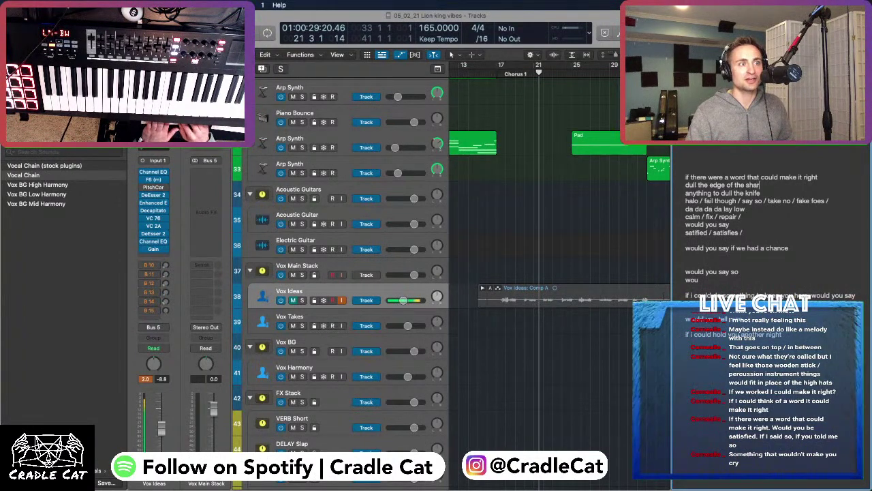
{"action": "type", "text": "rp knife"}
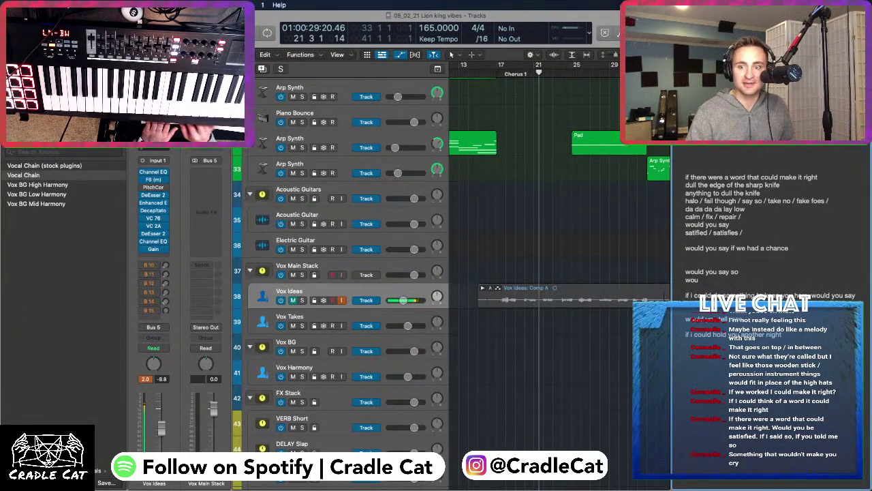
Add the rhyme ideas "cry / sly / type / life /" below the sharp knife line, separated from it by a blank line
{"action": "key", "text": "Return"}
{"action": "key", "text": "Return"}
{"action": "type", "text": "cry"}
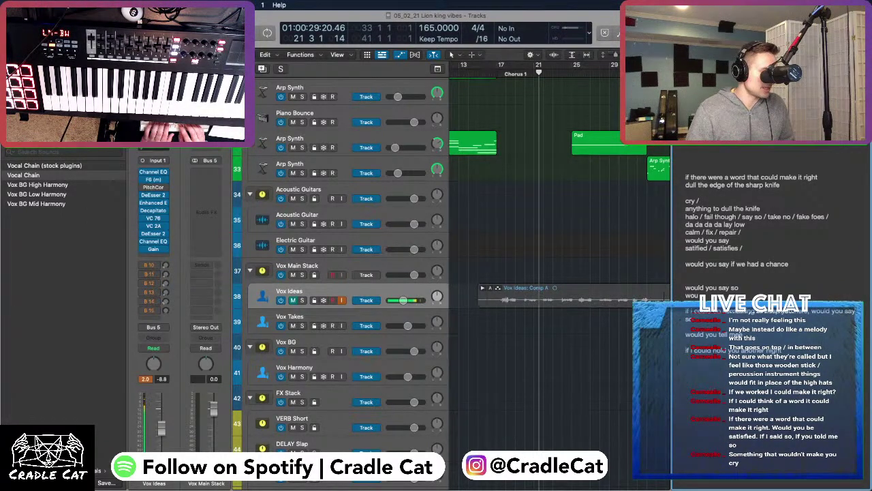
{"action": "type", "text": "/ type / life /"}
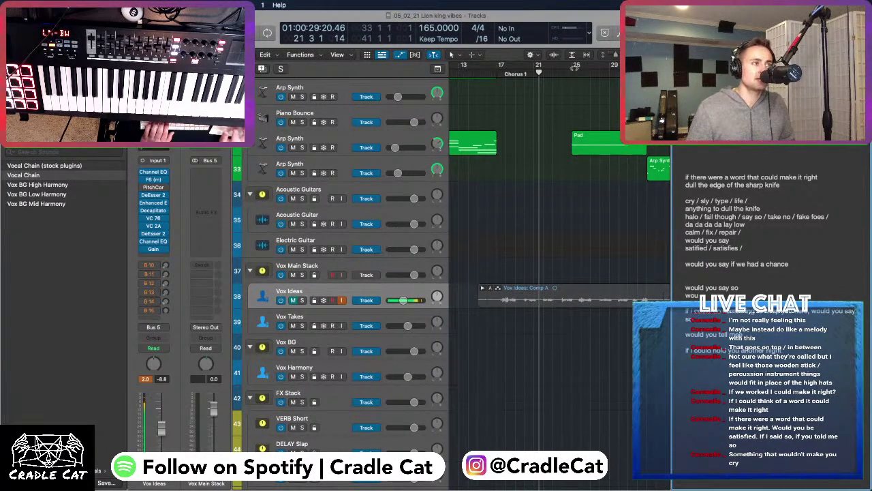
Replay Chorus 1 and change the second lyric line to "dull the edge of our sharp knife"
{"action": "left_click", "coordinate": [487, 72]}
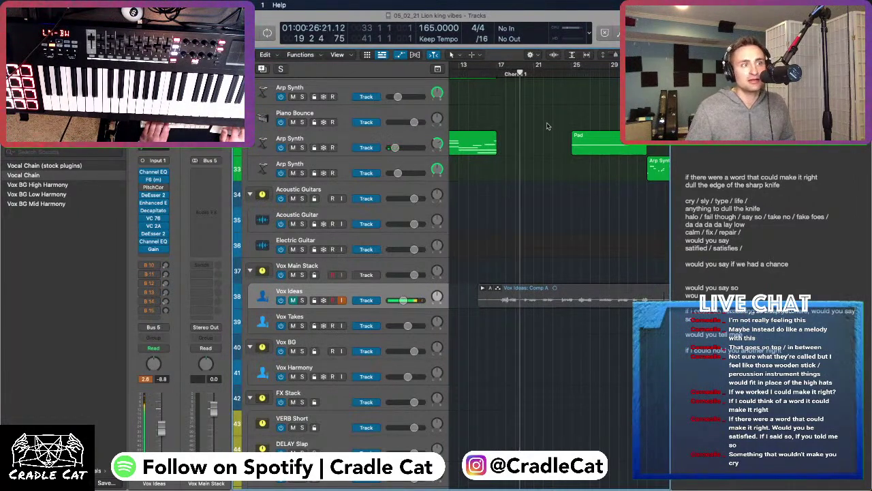
{"action": "double_click", "coordinate": [739, 184]}
{"action": "type", "text": "our"}
{"action": "key", "text": "super+Right"}
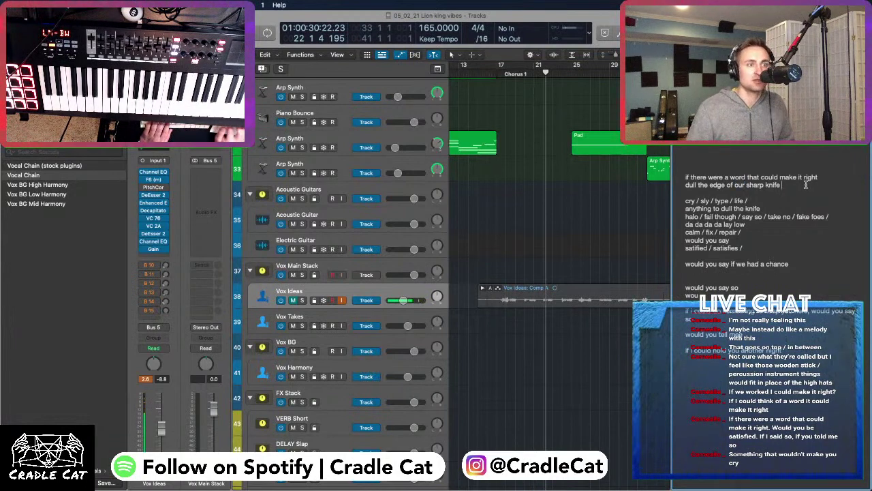
Replay Chorus 1 from about bar 21 and start a third lyric line reading "if there were a"
{"action": "key", "text": "Return"}
{"action": "key", "text": "Return"}
{"action": "key", "text": "BackSpace"}
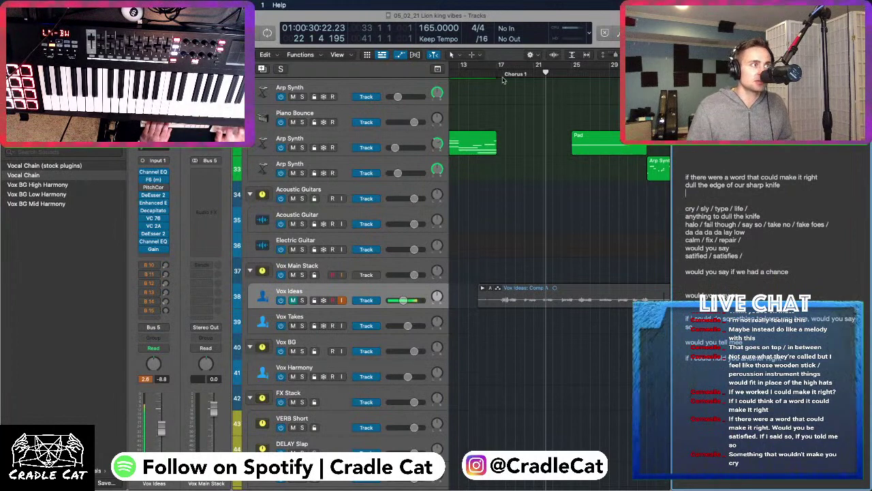
{"action": "left_click", "coordinate": [543, 73]}
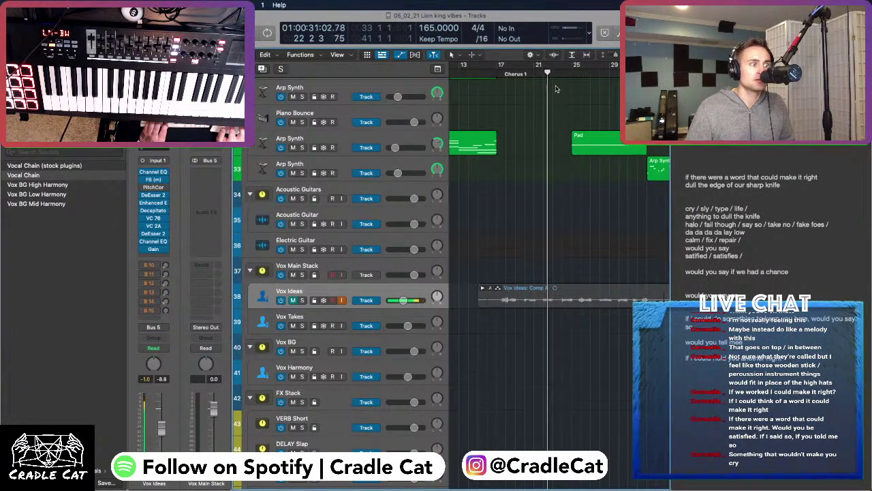
{"action": "left_click", "coordinate": [535, 73]}
{"action": "left_click", "coordinate": [689, 192]}
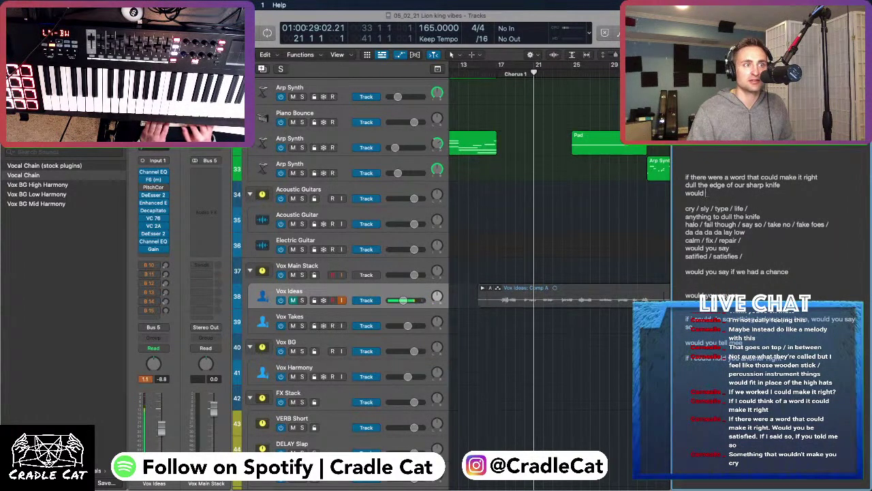
{"action": "type", "text": "if there were a"}
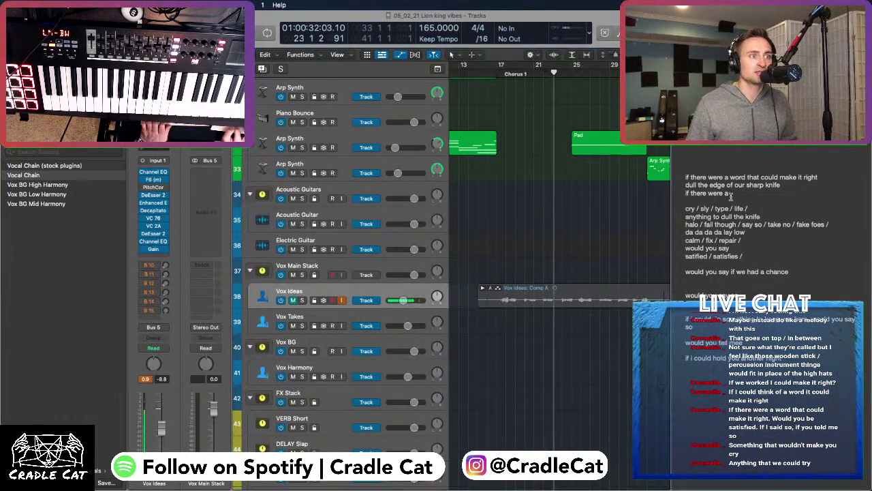
Insert the lines "anyway to make your face glow" and "Would you say so" above "if there were a", followed by blank lines
{"action": "key", "text": "Return"}
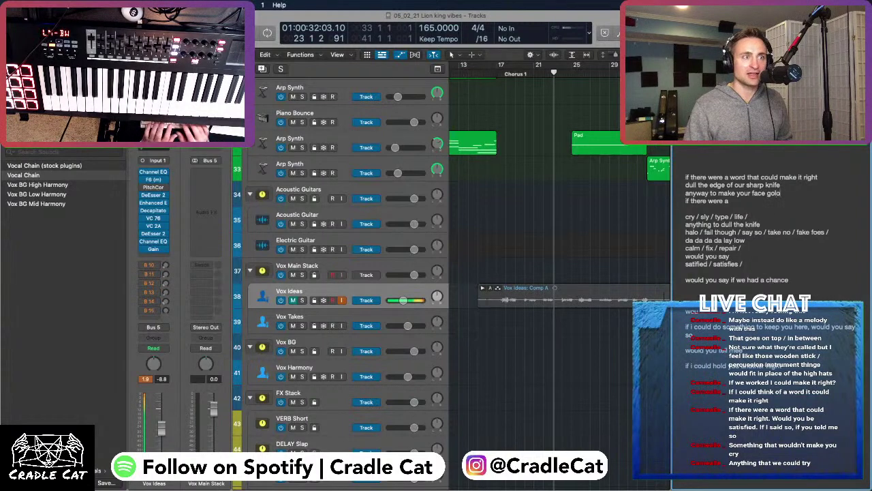
{"action": "key", "text": "Return"}
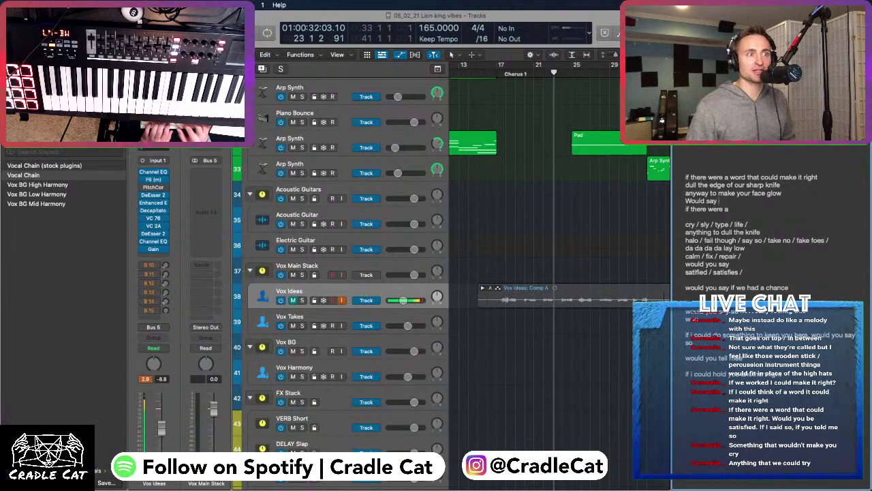
{"action": "type", "text": "Would say so?"}
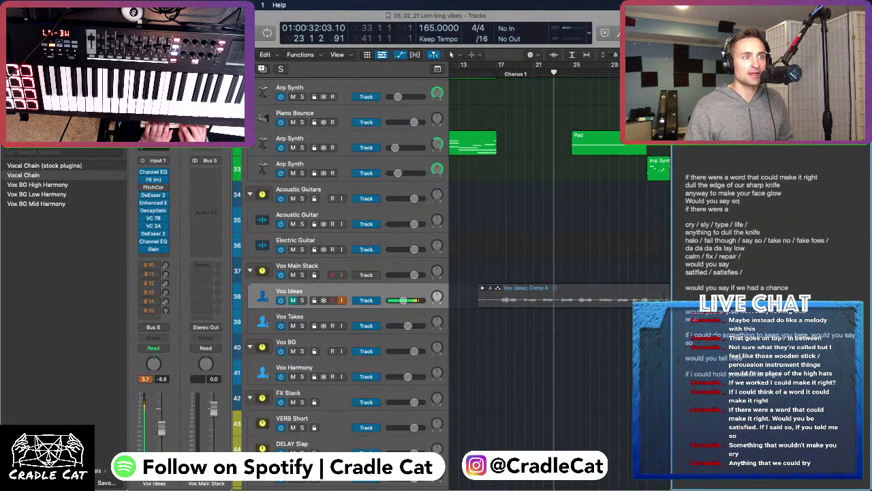
{"action": "key", "text": "Return"}
{"action": "key", "text": "Return"}
{"action": "key", "text": "Return"}
Replay Chorus 1 to test the new lyrics, briefly unmuting the Vox Ideas track to compare with the recorded melody
{"action": "left_click", "coordinate": [472, 68]}
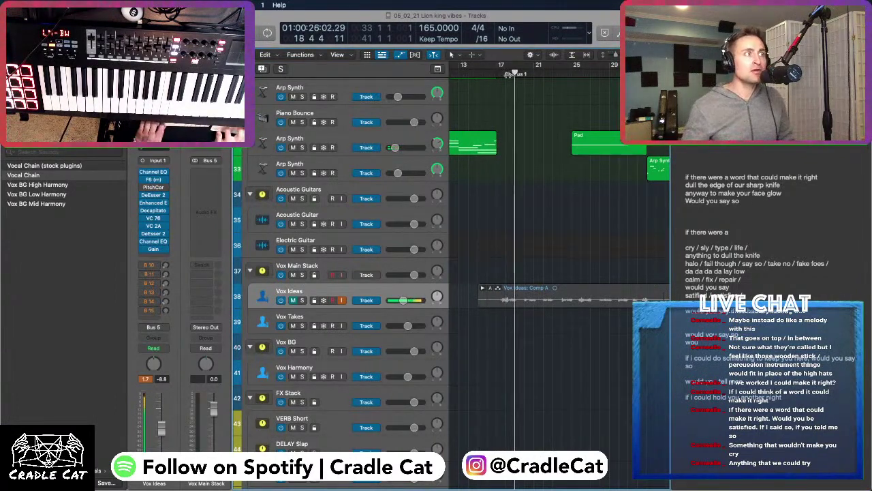
{"action": "left_click", "coordinate": [488, 68]}
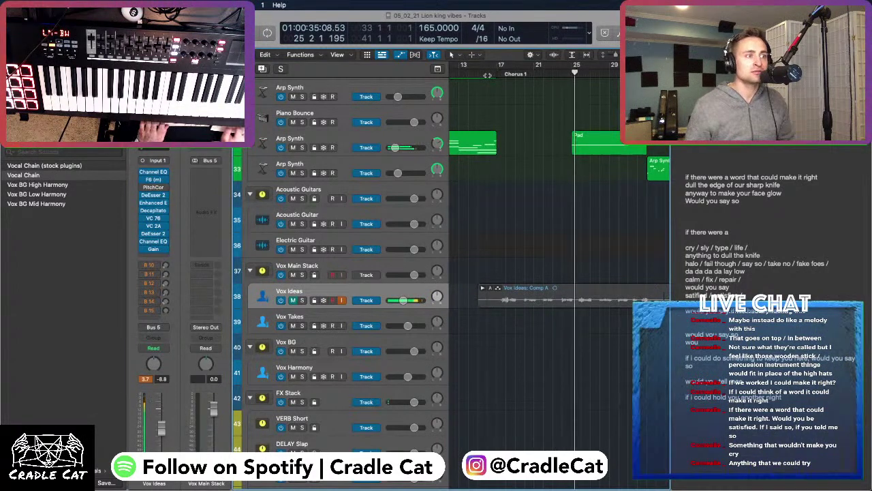
{"action": "left_click", "coordinate": [296, 304]}
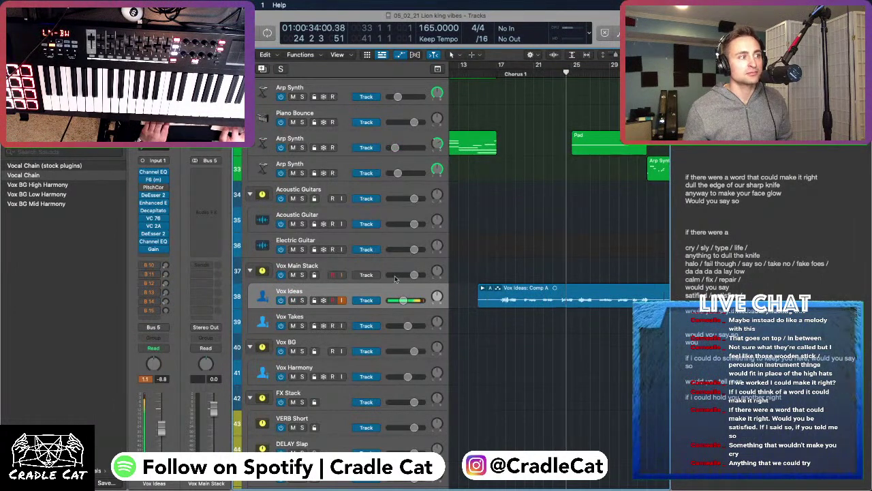
{"action": "left_click", "coordinate": [292, 301]}
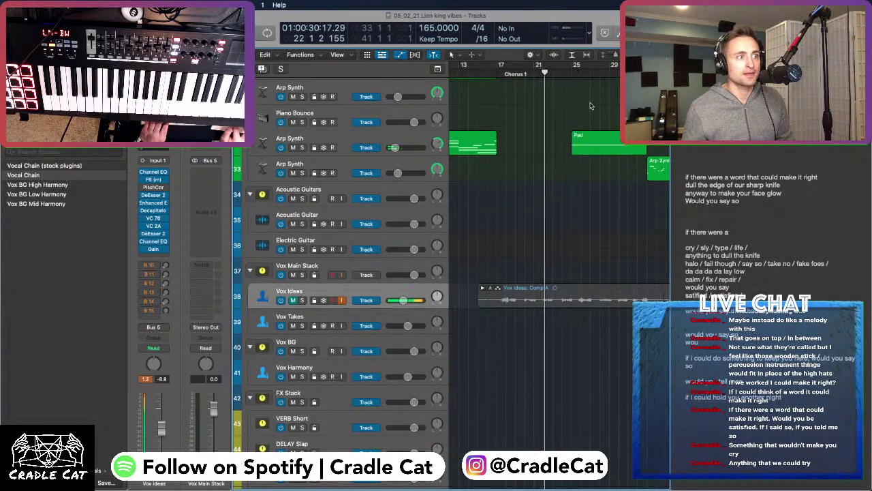
Unmute the Vox Ideas track and replay Chorus 1 from several points between bars 17 and 24 to check the recorded melody
{"action": "left_click", "coordinate": [291, 301]}
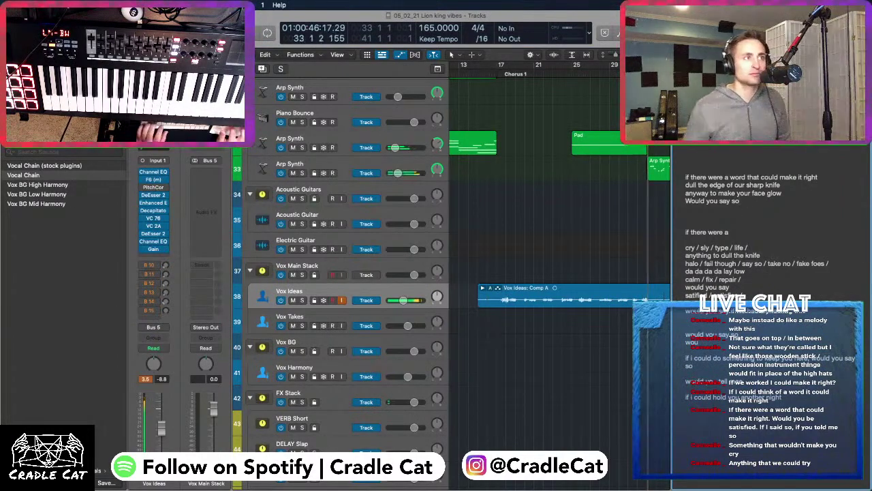
{"action": "scroll", "coordinate": [569, 87], "scroll_direction": "left", "scroll_amount": 3}
{"action": "left_click", "coordinate": [603, 76]}
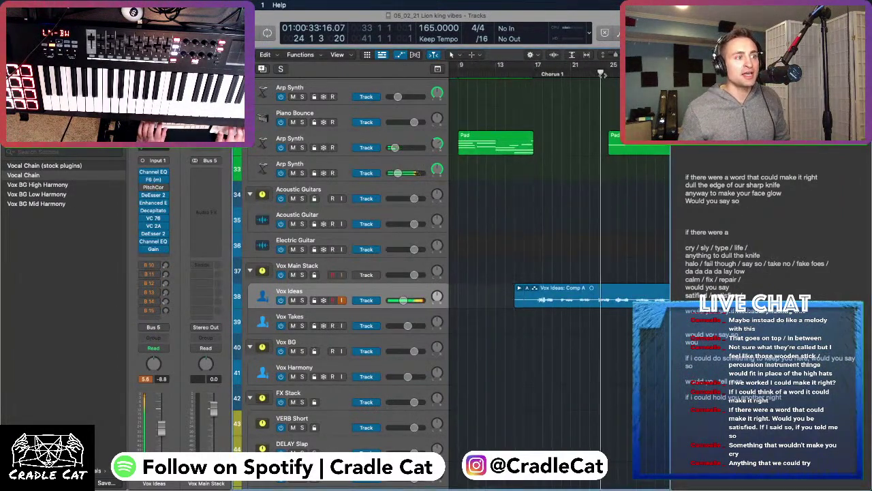
{"action": "scroll", "coordinate": [598, 77], "scroll_direction": "right", "scroll_amount": 5}
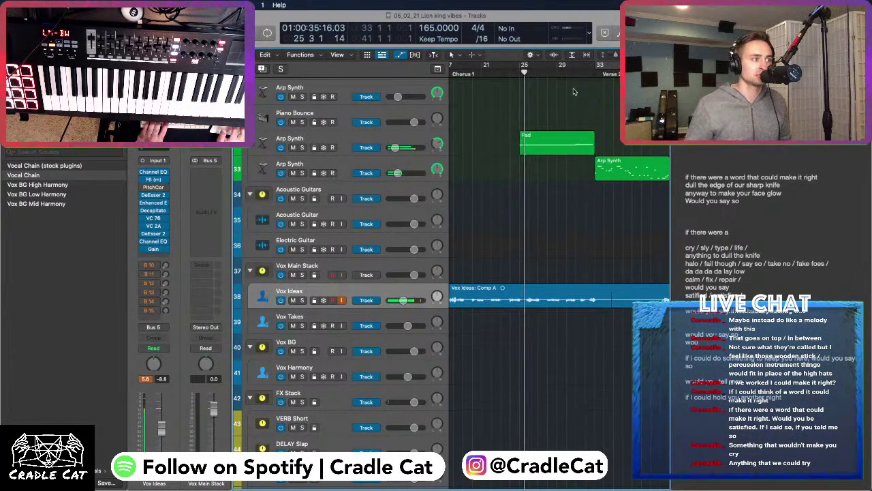
{"action": "left_click", "coordinate": [501, 74]}
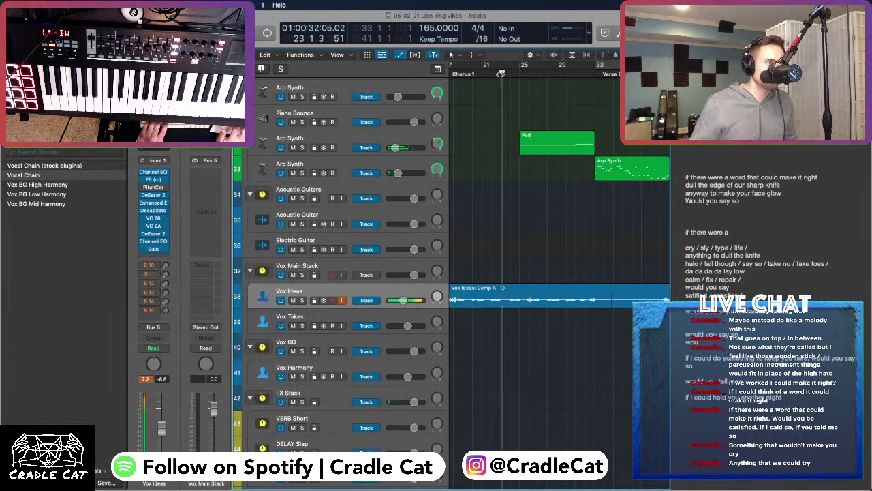
{"action": "scroll", "coordinate": [528, 82], "scroll_direction": "left", "scroll_amount": 3}
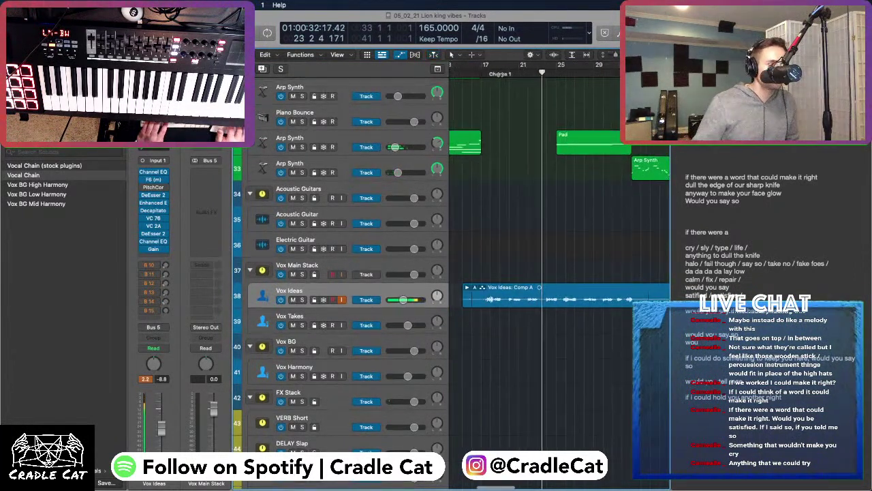
{"action": "left_click", "coordinate": [545, 73]}
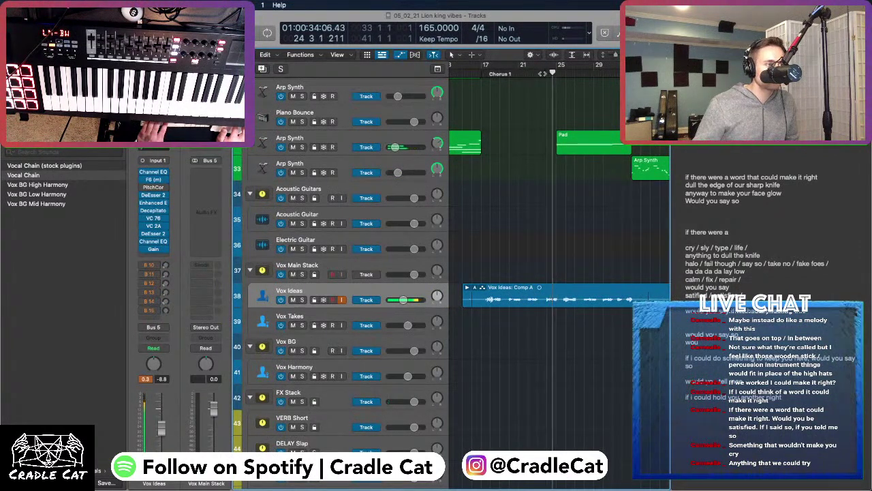
{"action": "left_click", "coordinate": [545, 73]}
{"action": "left_click", "coordinate": [481, 74]}
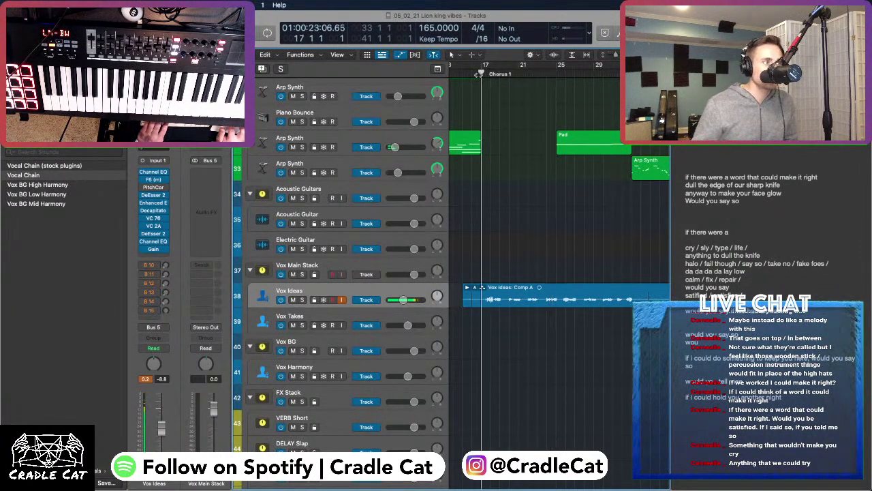
{"action": "scroll", "coordinate": [526, 97], "scroll_direction": "right", "scroll_amount": 3}
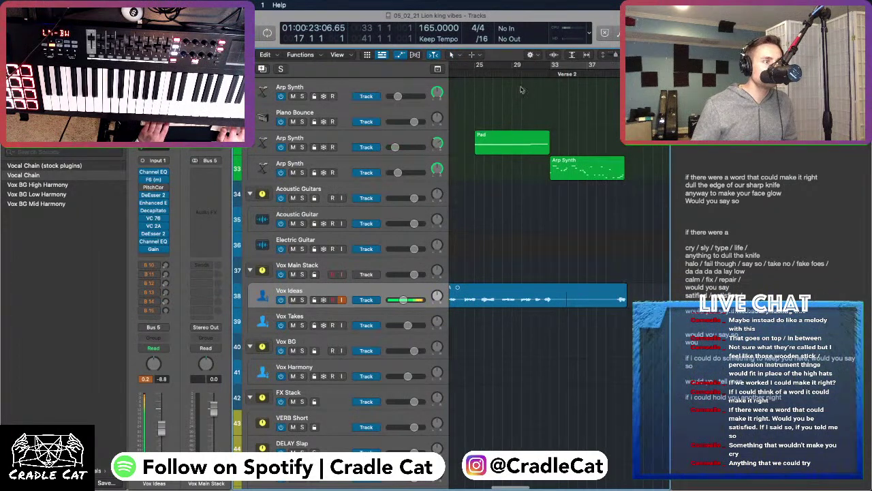
Add the line "would you say so" below "Would you say so" and replay Chorus 1 with Vox Ideas muted
{"action": "left_click", "coordinate": [757, 200]}
{"action": "key", "text": "Return"}
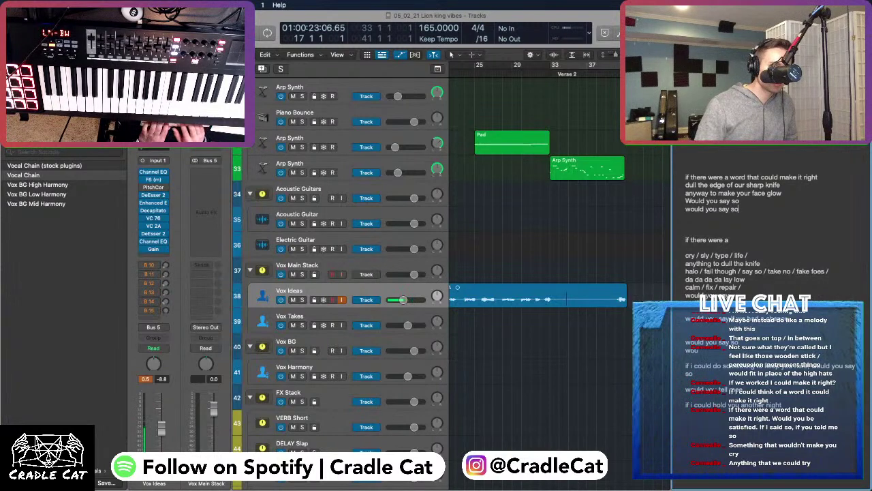
{"action": "scroll", "coordinate": [610, 232], "scroll_direction": "left", "scroll_amount": 8}
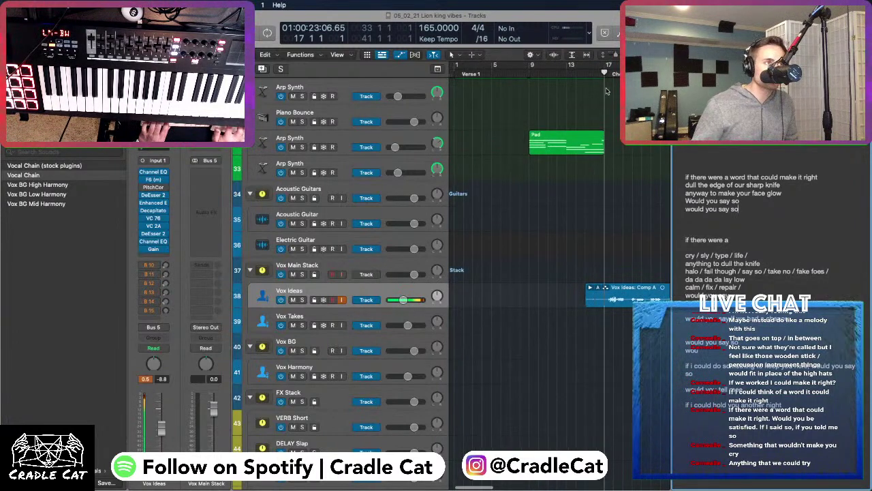
{"action": "left_click", "coordinate": [293, 300]}
{"action": "key", "text": "space"}
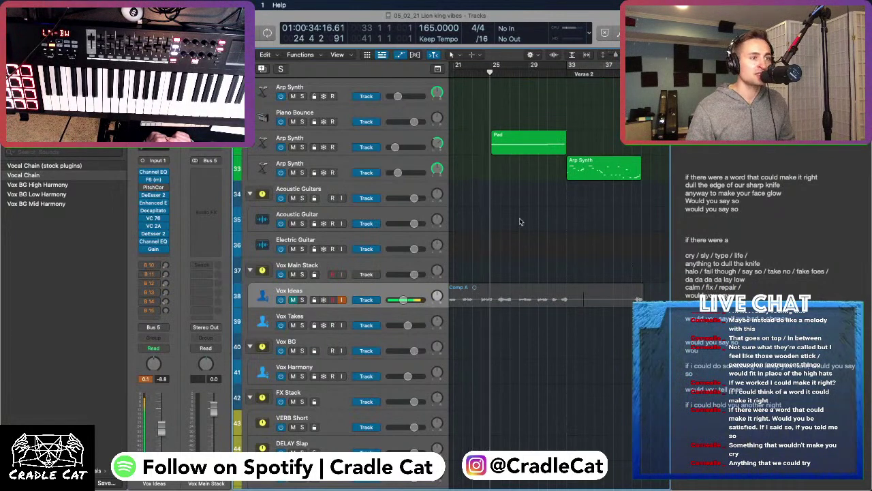
Try the prefix "tell me -" before "Would you say so" in the fourth lyric line and play Chorus 1 against it
{"action": "key", "text": "comma"}
{"action": "key", "text": "comma"}
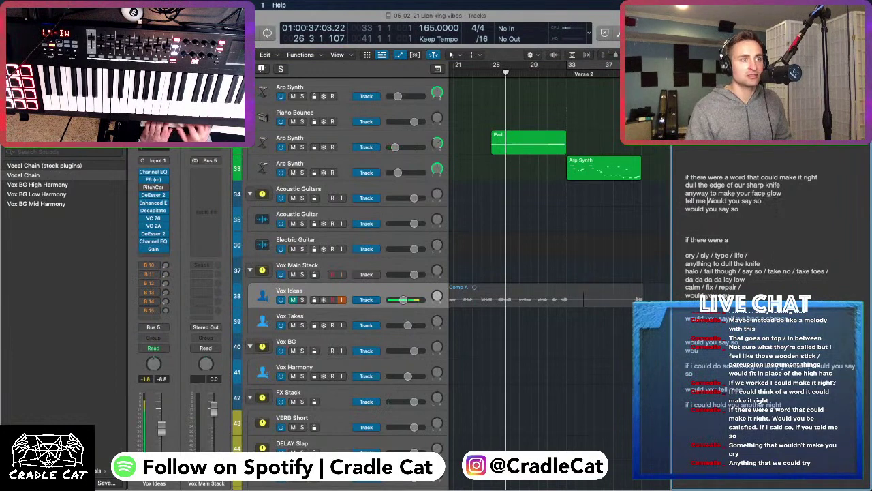
{"action": "type", "text": "-"}
{"action": "left_click", "coordinate": [515, 199]}
{"action": "key", "text": "space"}
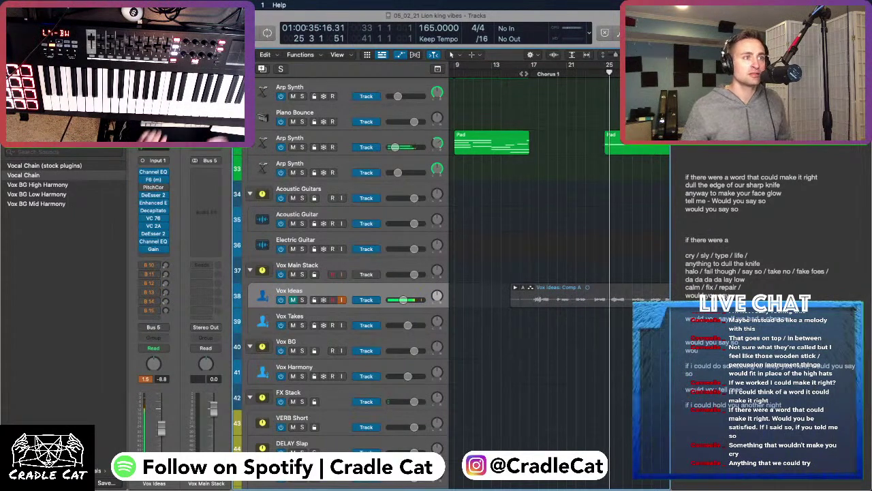
Replay Chorus 1 and remove "tell me -" from the fourth lyric line
{"action": "left_click", "coordinate": [558, 68]}
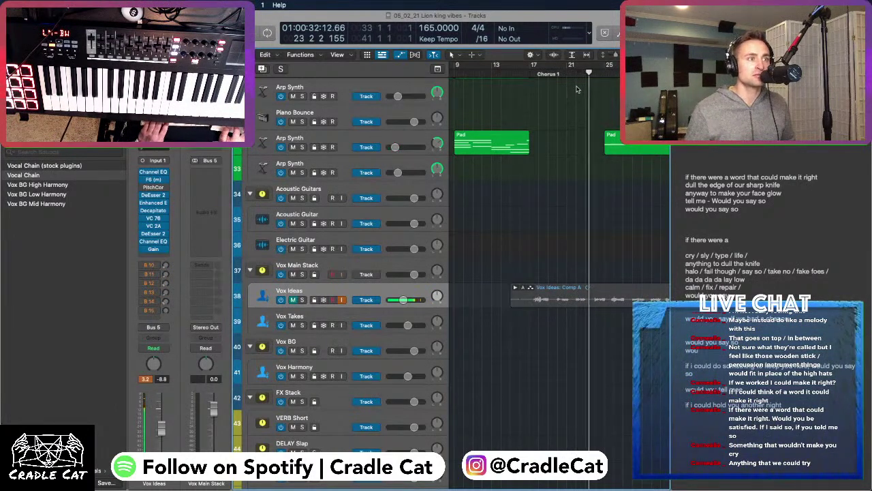
{"action": "key", "text": "BackSpace"}
{"action": "key", "text": "BackSpace"}
{"action": "key", "text": "BackSpace"}
{"action": "key", "text": "BackSpace"}
{"action": "key", "text": "BackSpace"}
{"action": "key", "text": "BackSpace"}
{"action": "key", "text": "BackSpace"}
{"action": "key", "text": "BackSpace"}
{"action": "key", "text": "BackSpace"}
{"action": "key", "text": "BackSpace"}
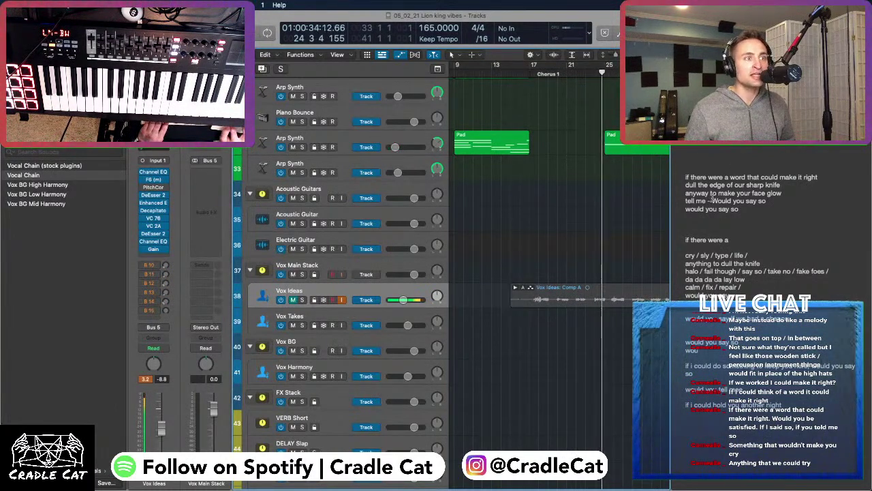
Unmute Vox Ideas and record a new vocal take on it from bar 15 to about bar 27
{"action": "left_click", "coordinate": [373, 253]}
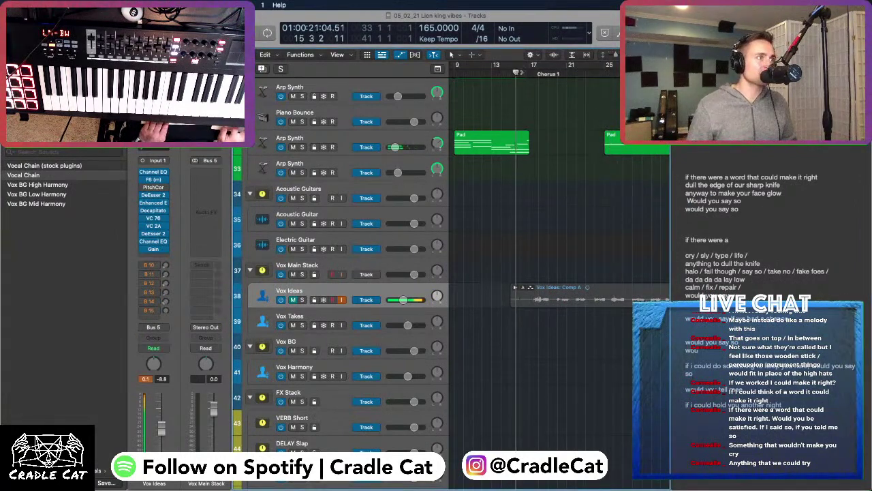
{"action": "key", "text": "space"}
{"action": "left_click", "coordinate": [559, 295]}
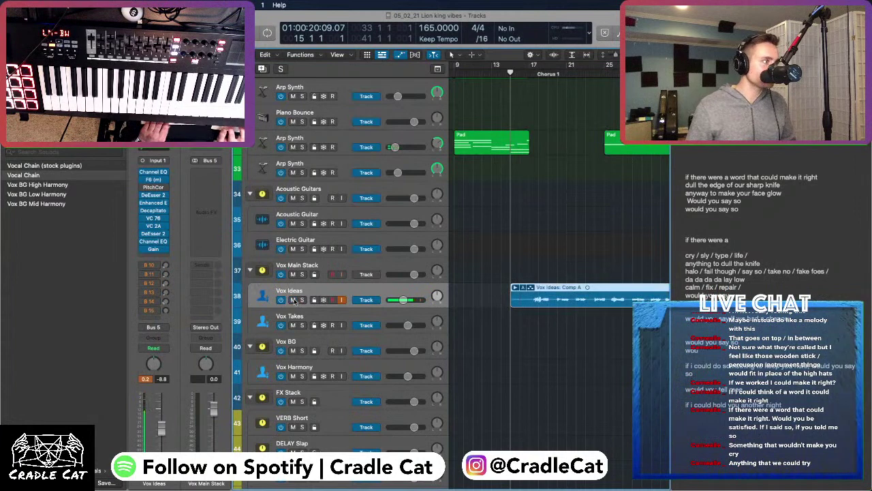
{"action": "key", "text": "r"}
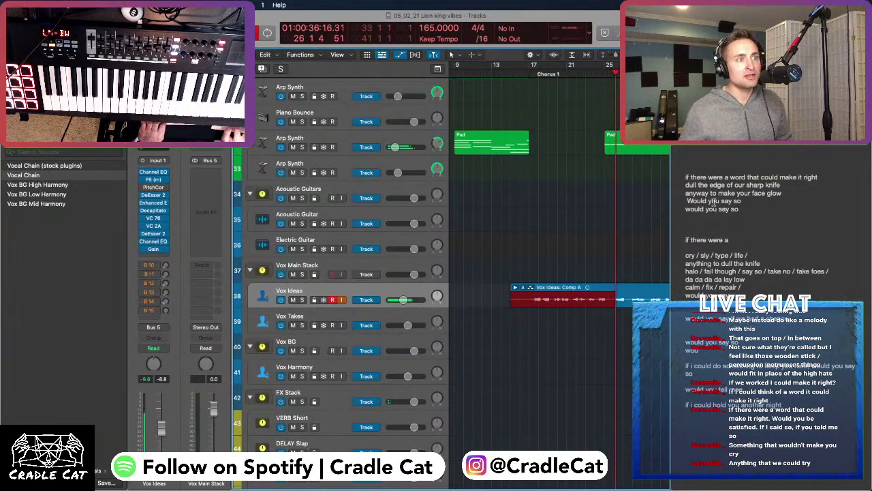
{"action": "key", "text": "space"}
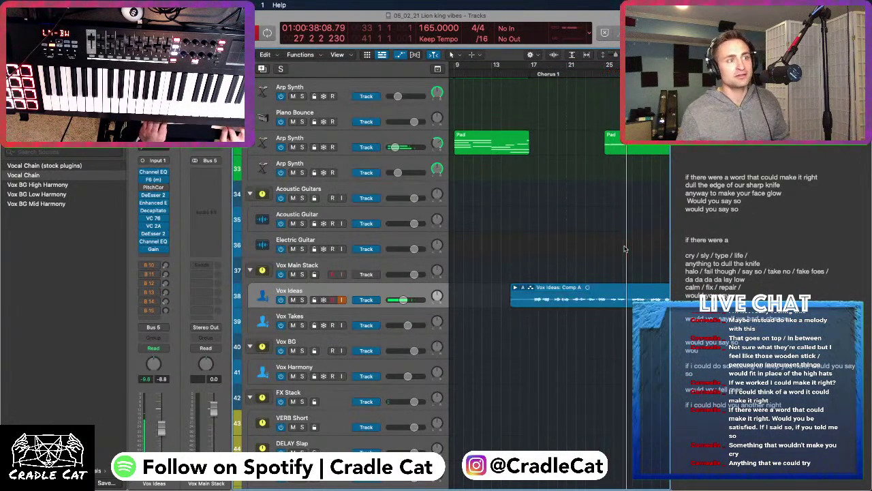
Start a new stanza below the second "would you say so" with the line "if there were a chance I c"
{"action": "left_click", "coordinate": [761, 208]}
{"action": "key", "text": "Return"}
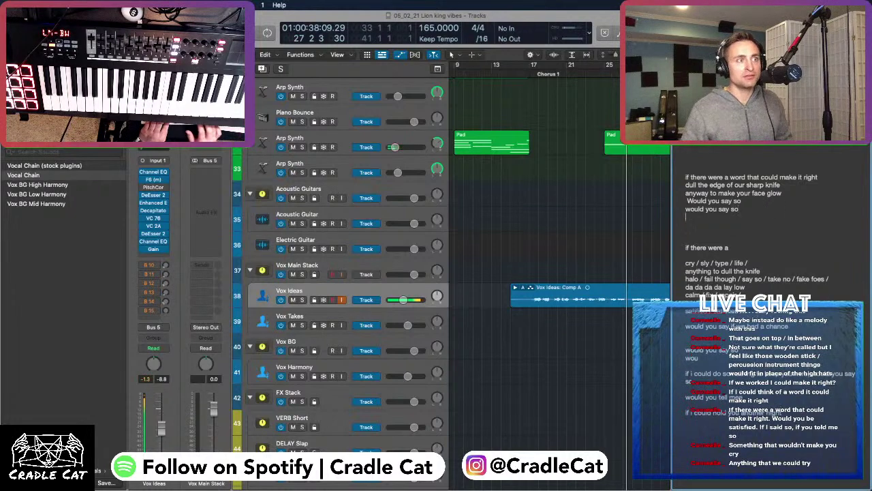
{"action": "key", "text": "Return"}
{"action": "type", "text": "if the"}
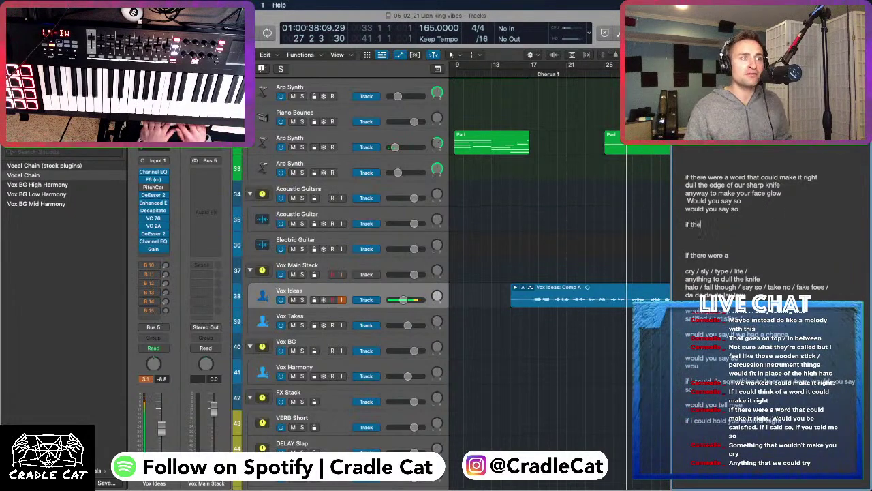
{"action": "type", "text": "re were "}
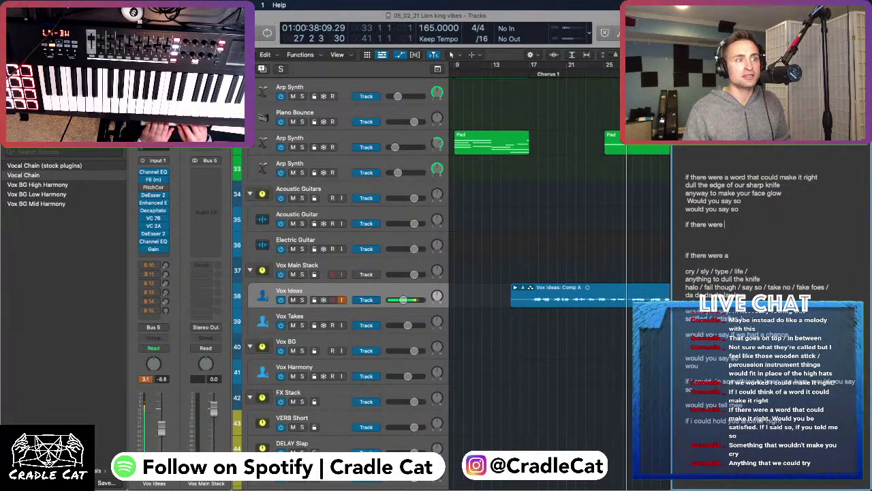
{"action": "type", "text": "a chance "}
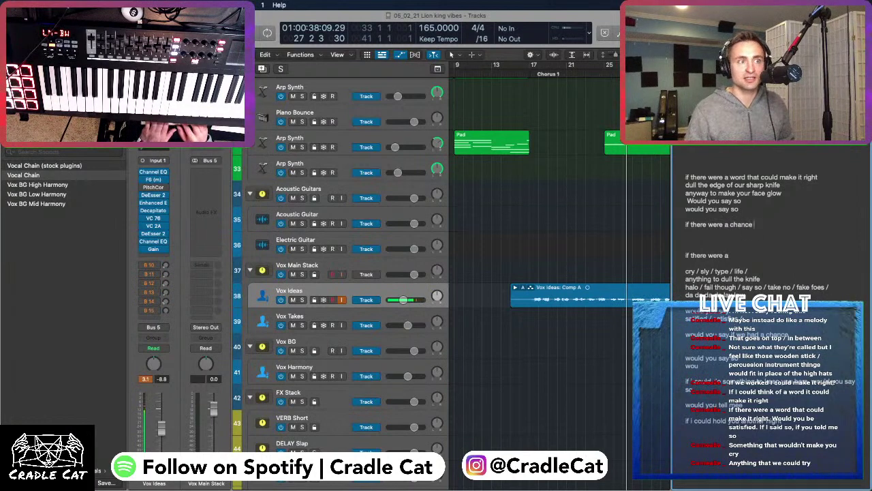
{"action": "type", "text": "I d"}
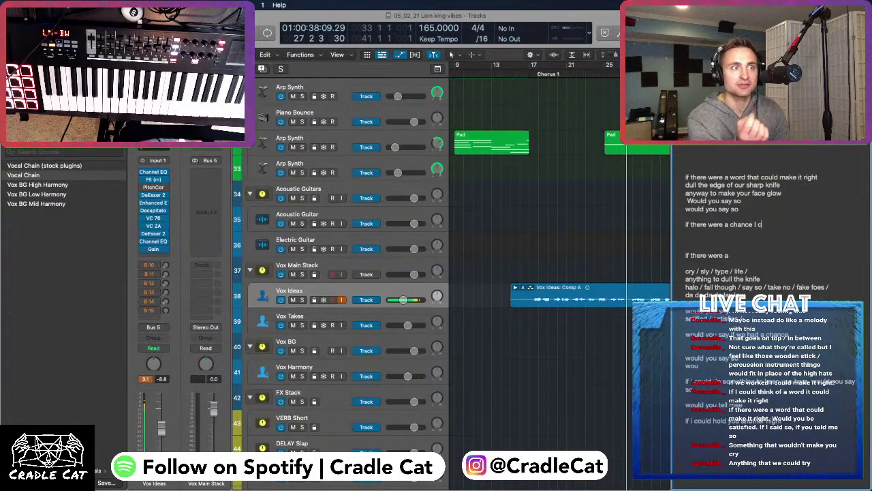
{"action": "key", "text": "BackSpace"}
{"action": "type", "text": "c"}
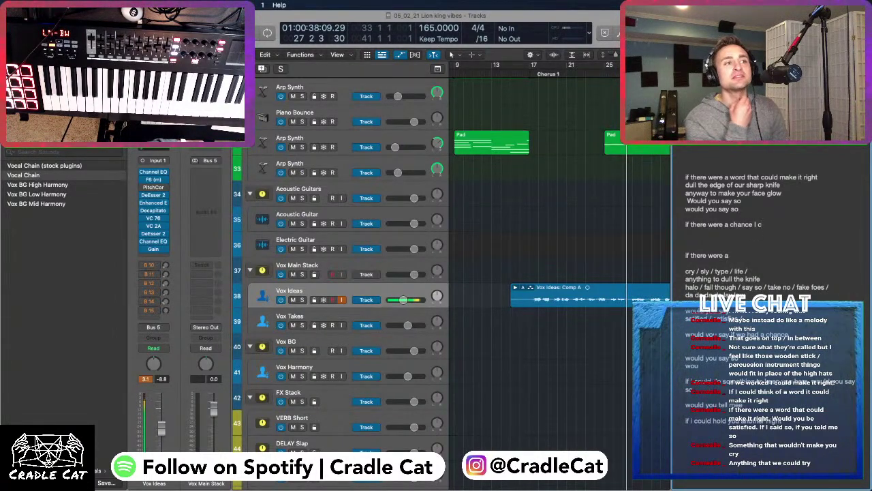
{"action": "key", "text": "BackSpace"}
{"action": "type", "text": "d"}
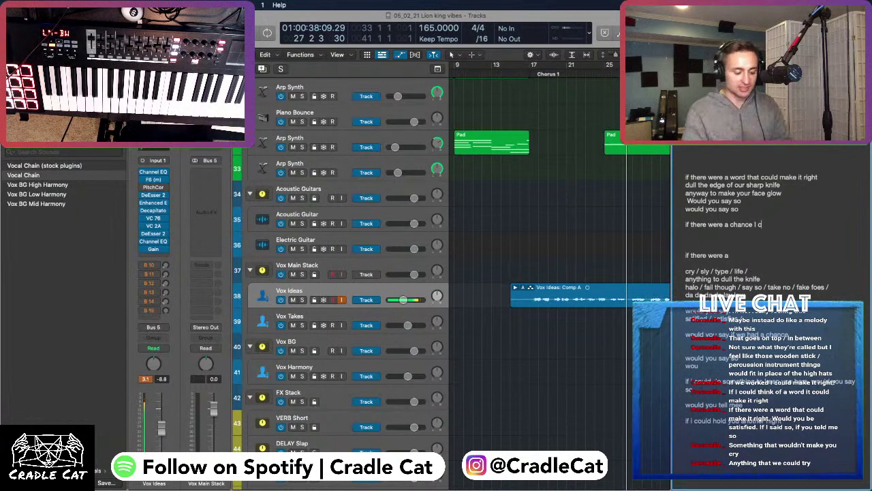
{"action": "key", "text": "Return"}
{"action": "type", "text": "hold"}
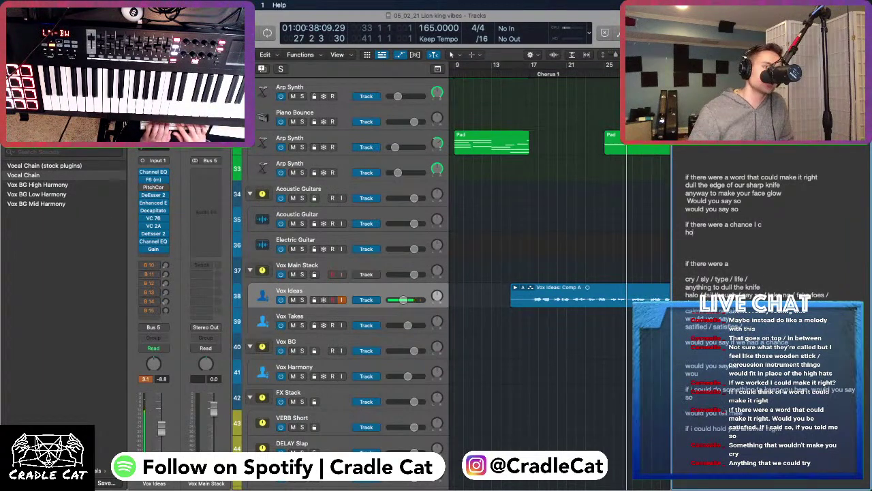
{"action": "key", "text": "BackSpace"}
{"action": "key", "text": "BackSpace"}
{"action": "key", "text": "BackSpace"}
{"action": "key", "text": "BackSpace"}
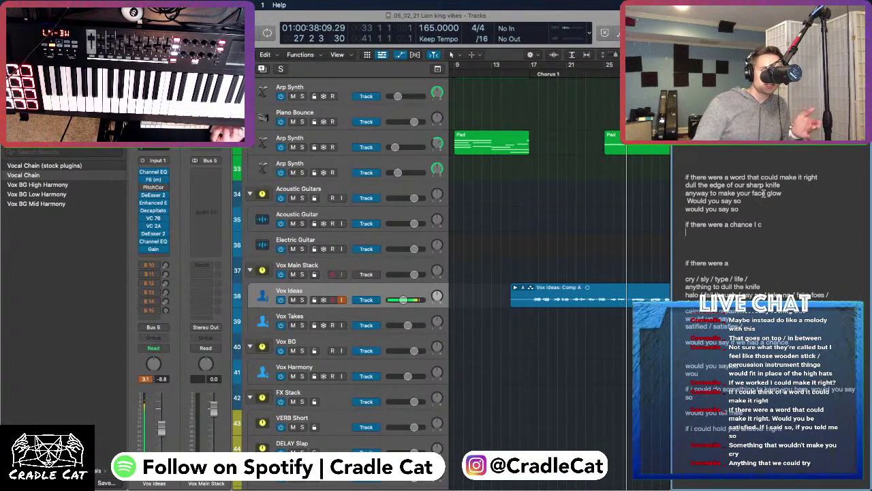
Remove the leading space before "Would you say so" and begin a line "if there were" above "if there were a chance I c"
{"action": "left_click", "coordinate": [687, 201]}
{"action": "key", "text": "BackSpace"}
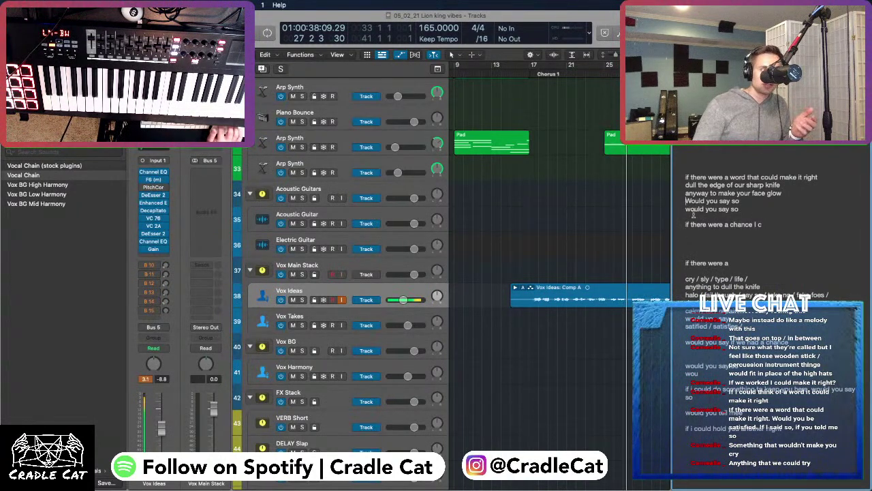
{"action": "left_click", "coordinate": [697, 233]}
{"action": "left_click", "coordinate": [740, 210]}
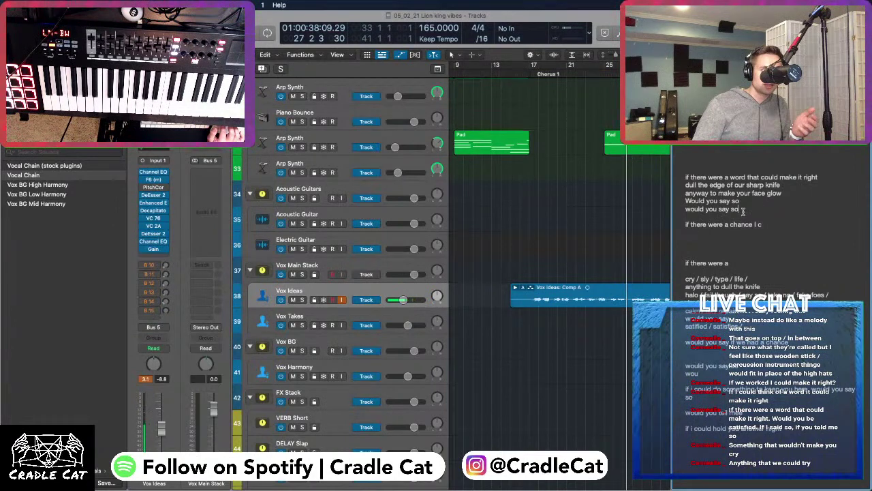
{"action": "key", "text": "Return"}
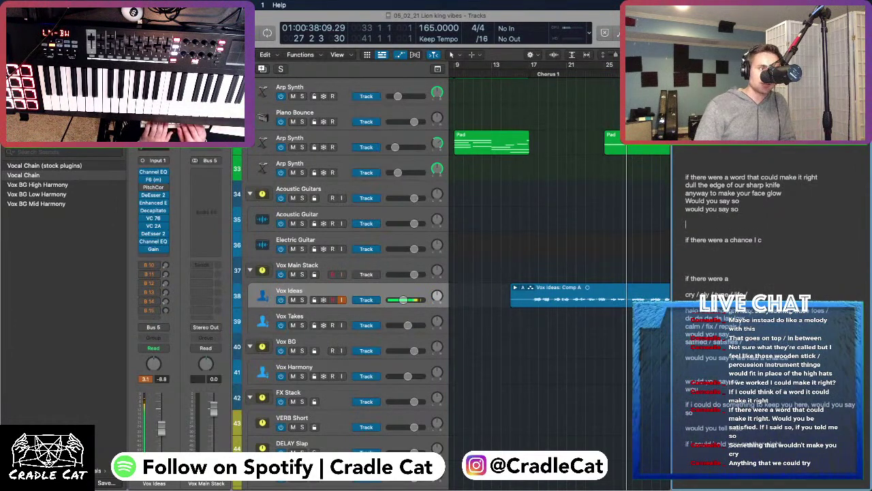
{"action": "type", "text": "if there were a c"}
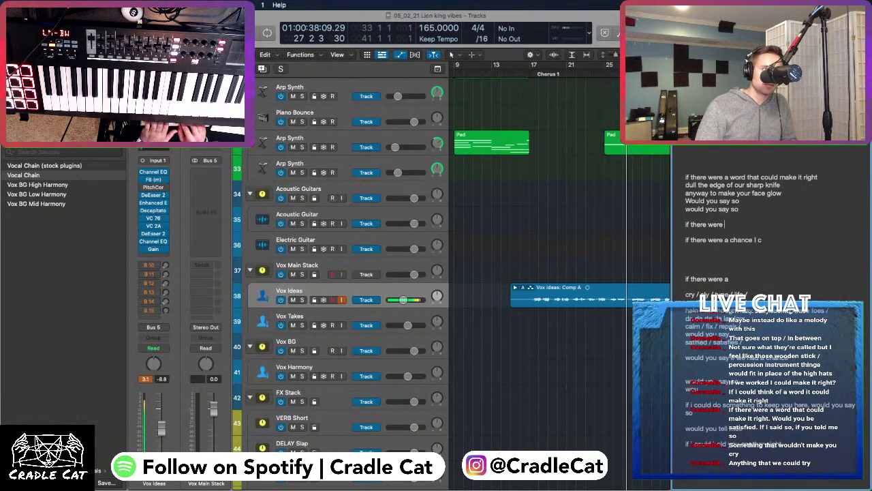
Complete the unfinished "if there were" lyric as "if there were a chance we could take it back" and start a new line below
{"action": "key", "text": "BackSpace"}
{"action": "key", "text": "BackSpace"}
{"action": "key", "text": "BackSpace"}
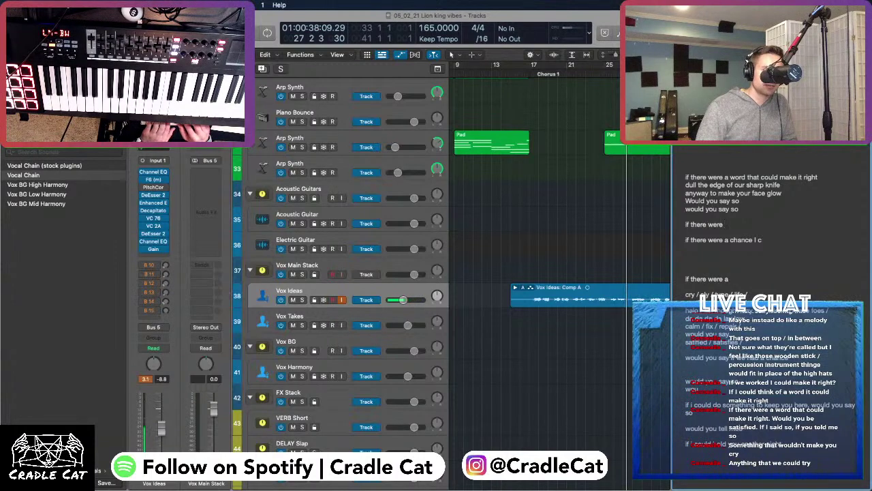
{"action": "type", "text": "chance"}
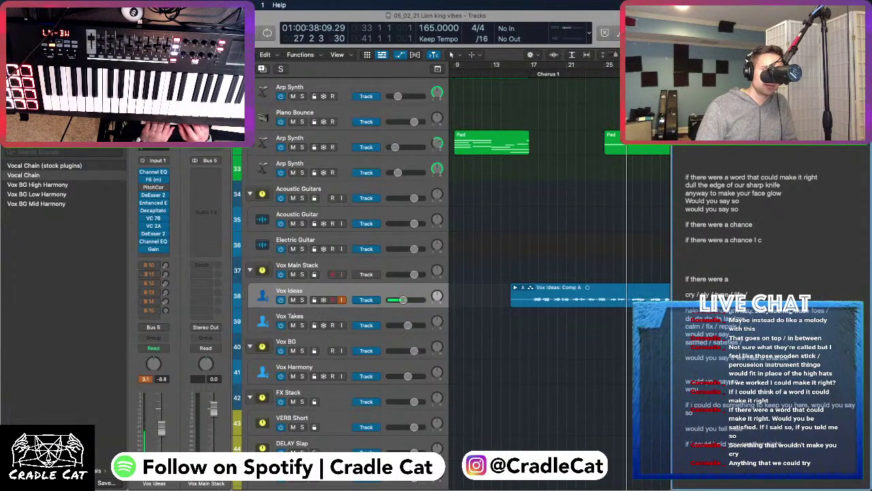
{"action": "type", "text": " we"}
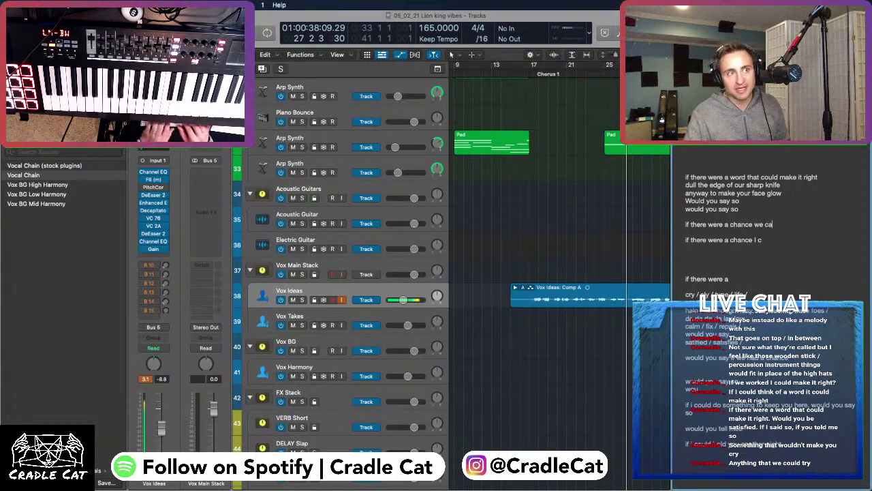
{"action": "type", "text": " could "}
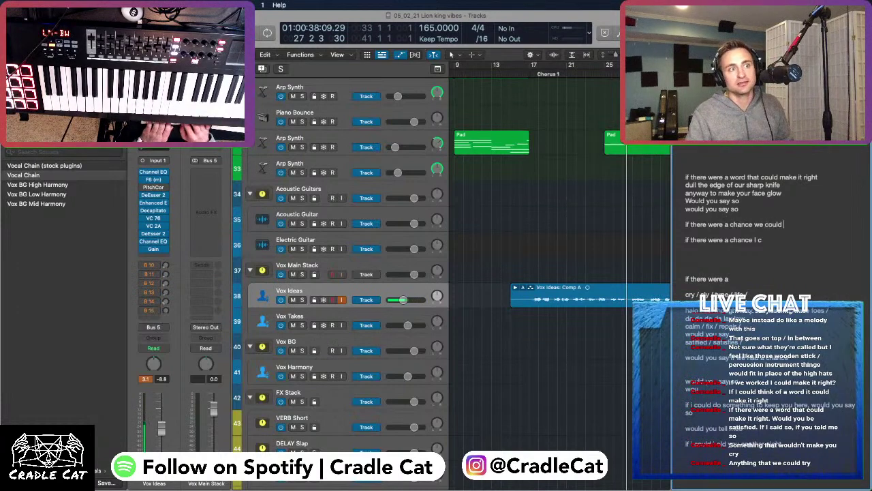
{"action": "type", "text": "take it back"}
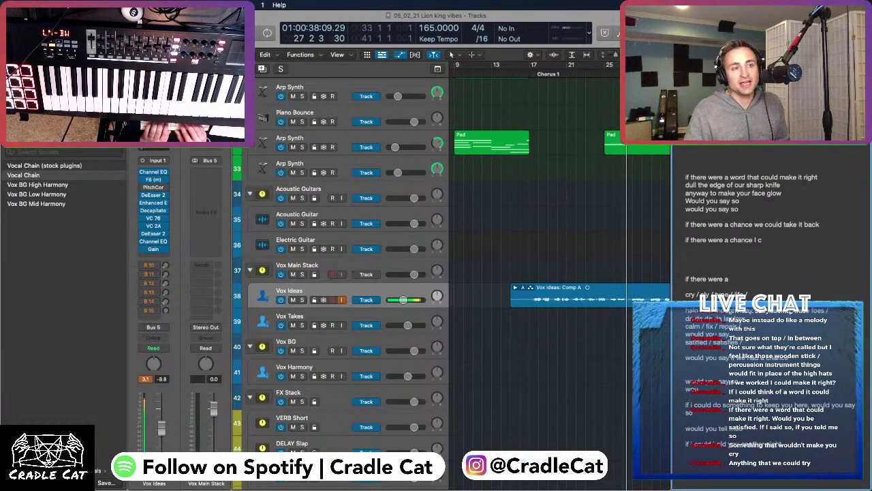
{"action": "key", "text": "Return"}
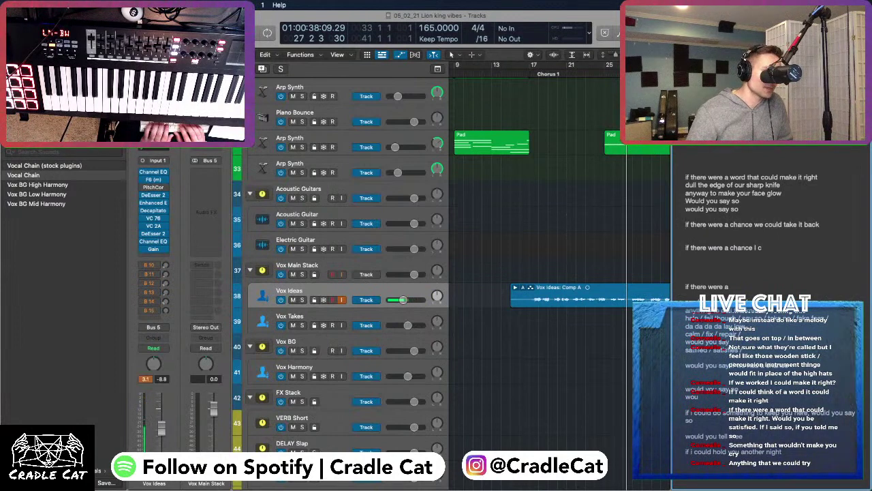
Start the next lyric line with the word "hold"
{"action": "type", "text": "ho"}
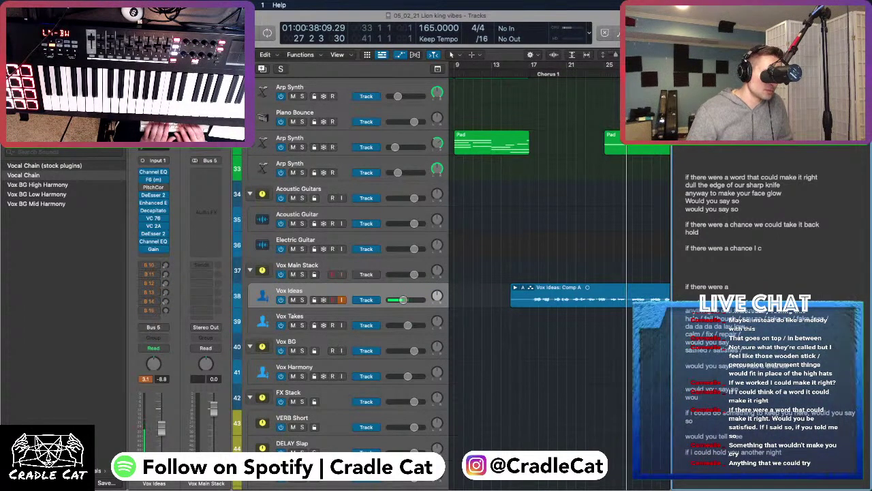
{"action": "type", "text": "l"}
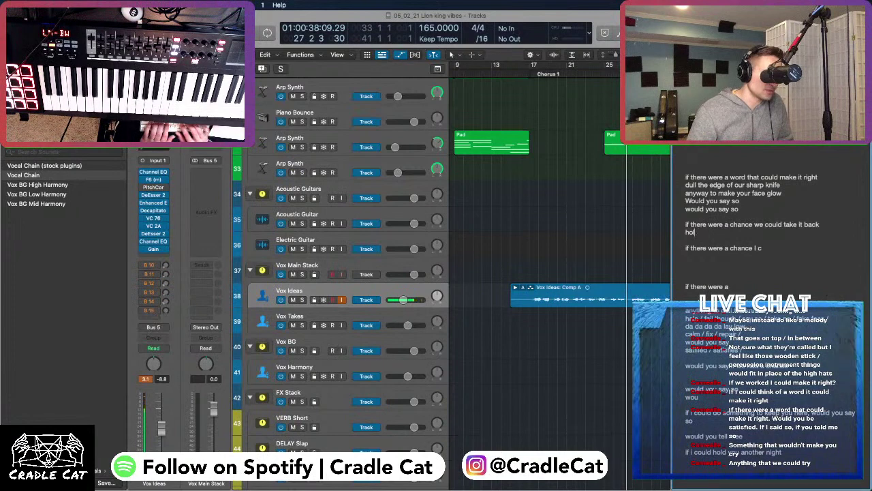
{"action": "type", "text": "d"}
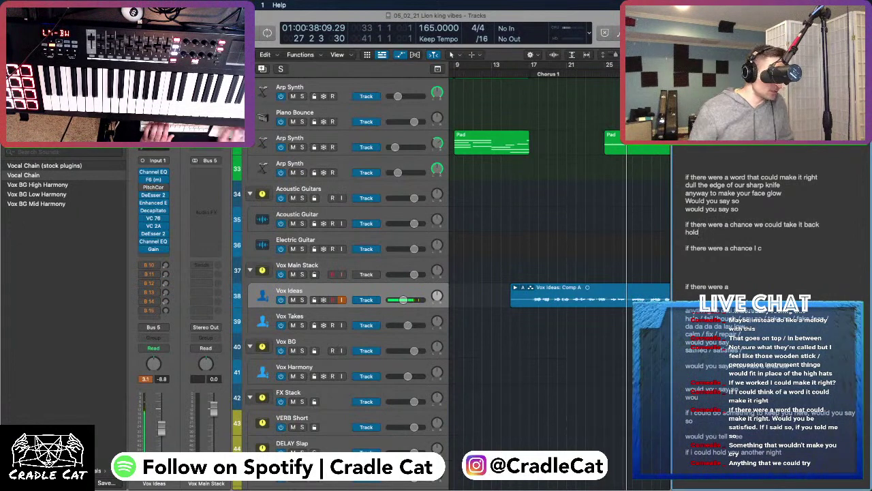
Turn off input monitoring on the Vox Ideas track
{"action": "left_click", "coordinate": [342, 299]}
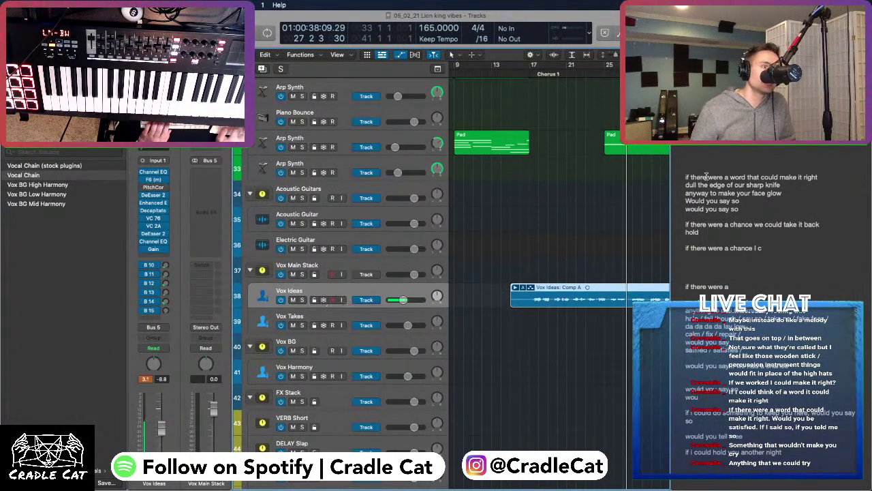
Replace the word "hold" in the lyrics with the line "Find a time time where we still laughed"
{"action": "left_click", "coordinate": [713, 234]}
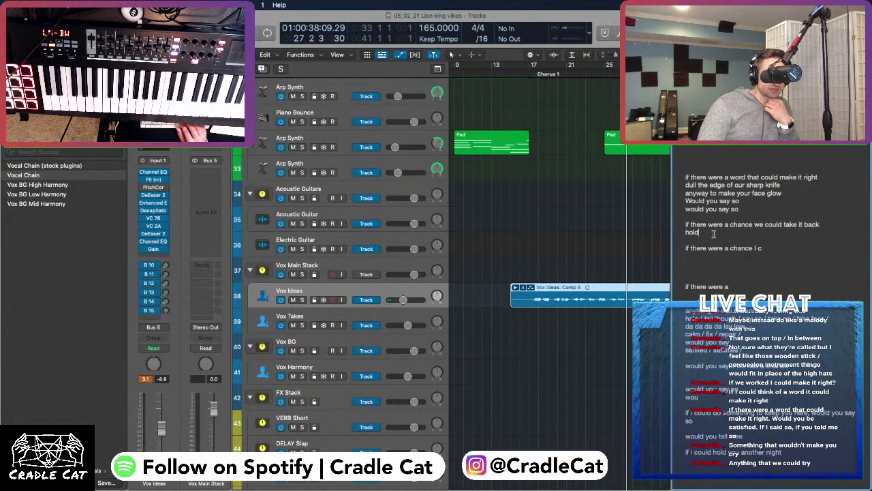
{"action": "key", "text": "BackSpace"}
{"action": "key", "text": "BackSpace"}
{"action": "key", "text": "BackSpace"}
{"action": "key", "text": "BackSpace"}
{"action": "type", "text": "F"}
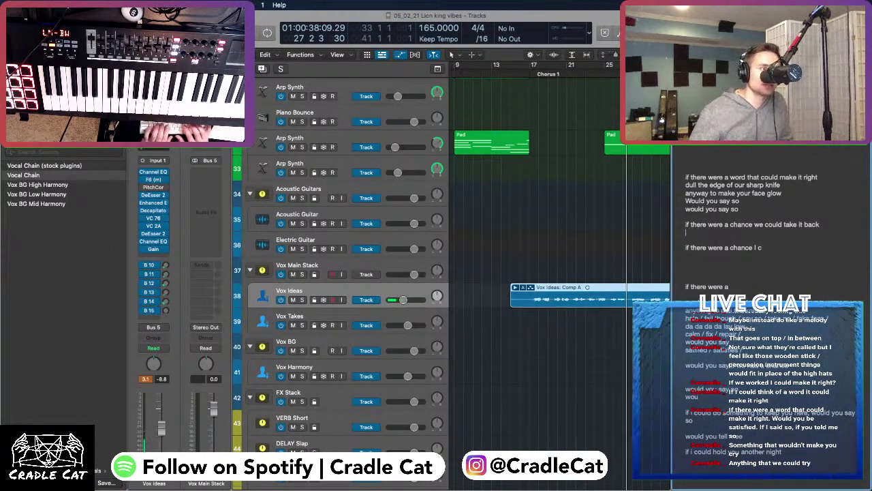
{"action": "type", "text": "ind a time "}
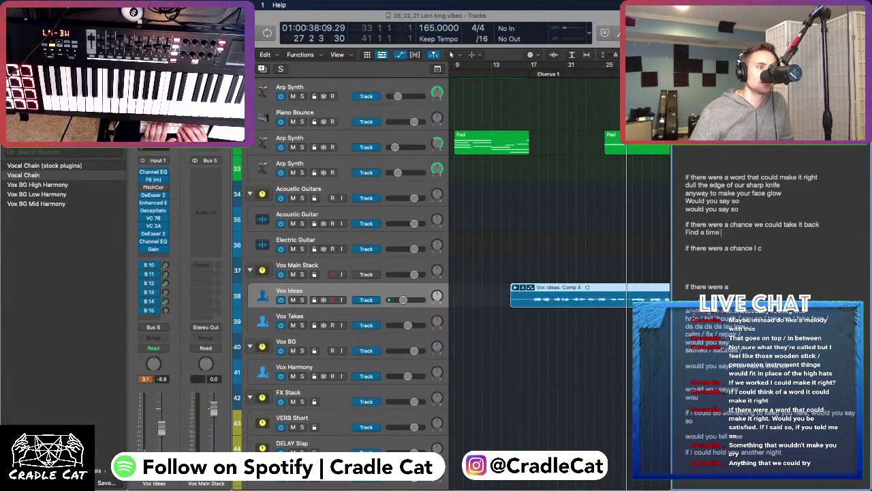
{"action": "type", "text": "time "}
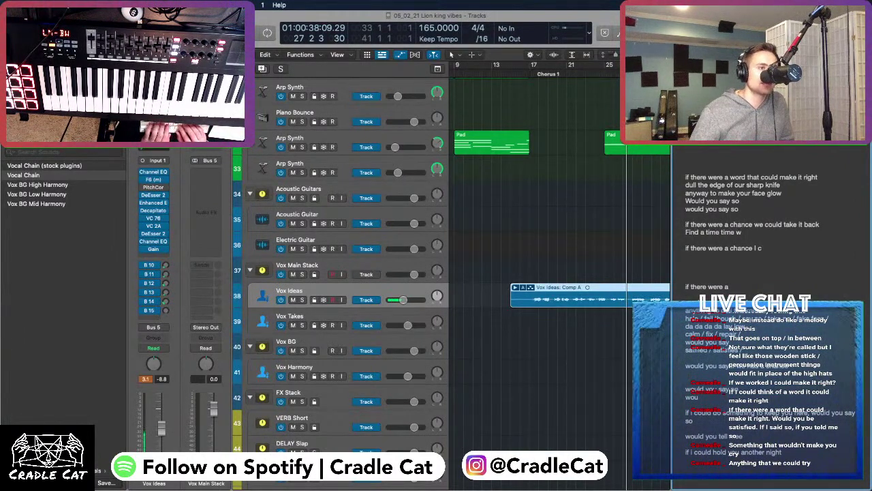
{"action": "type", "text": "where w"}
{"action": "key", "text": "BackSpace"}
{"action": "type", "text": "ere w"}
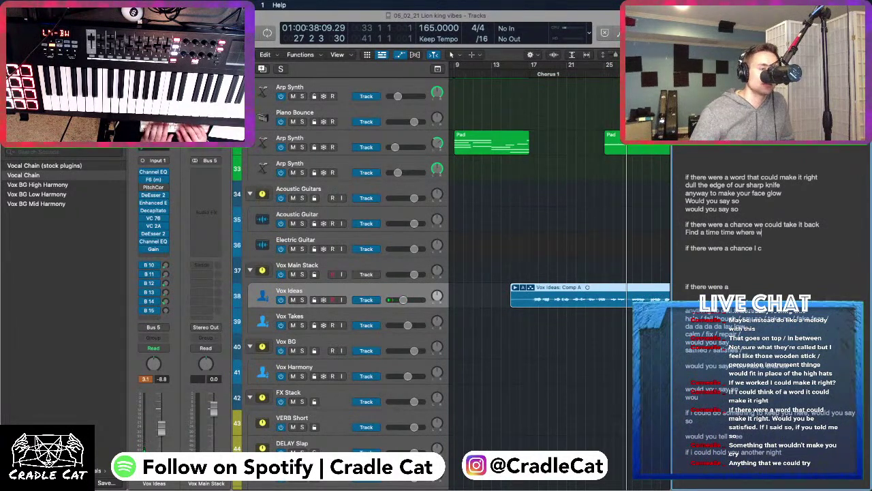
{"action": "type", "text": "e stil"}
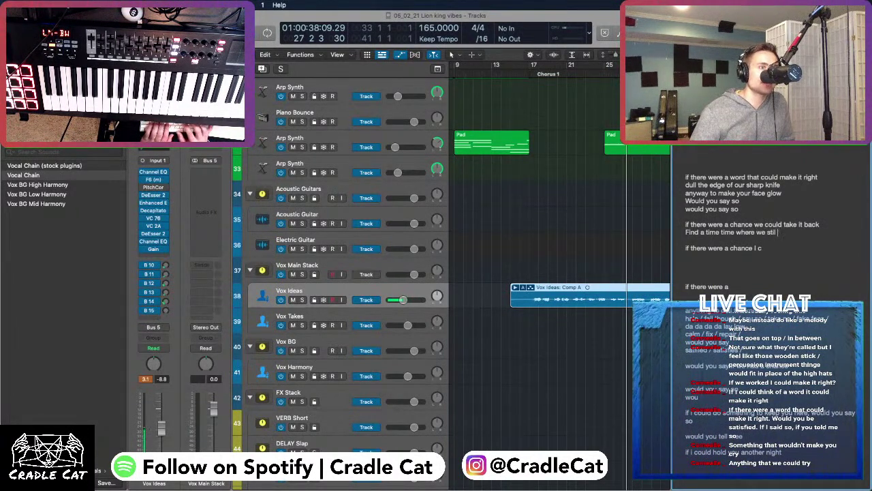
{"action": "type", "text": "l laughed"}
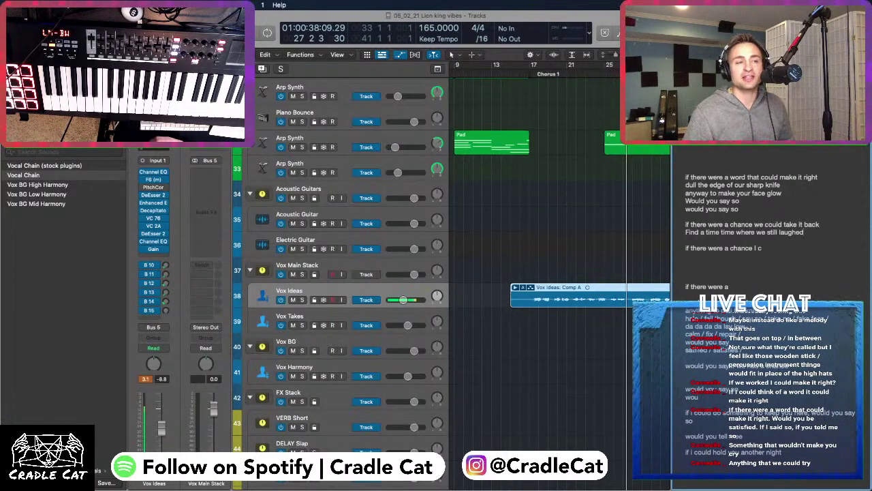
Compare the opening lyric line with the "if there were a chance we could take it back" couplet
{"action": "left_click", "coordinate": [785, 224]}
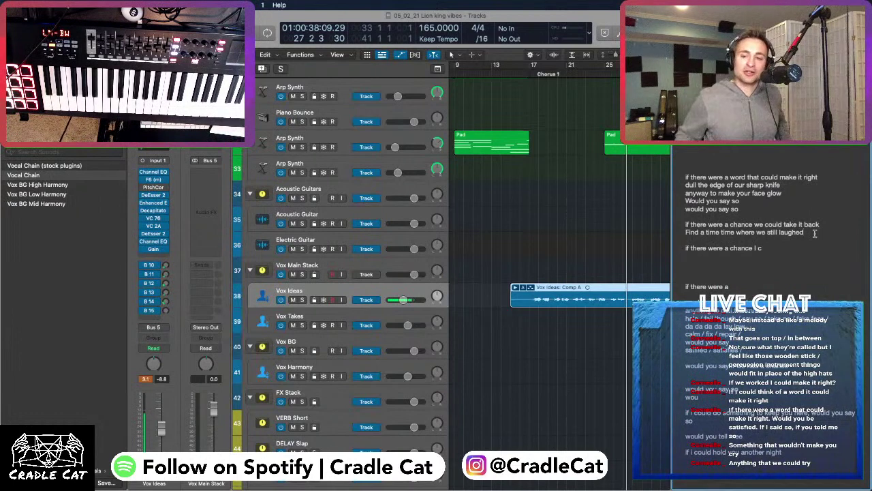
{"action": "left_click", "coordinate": [814, 233]}
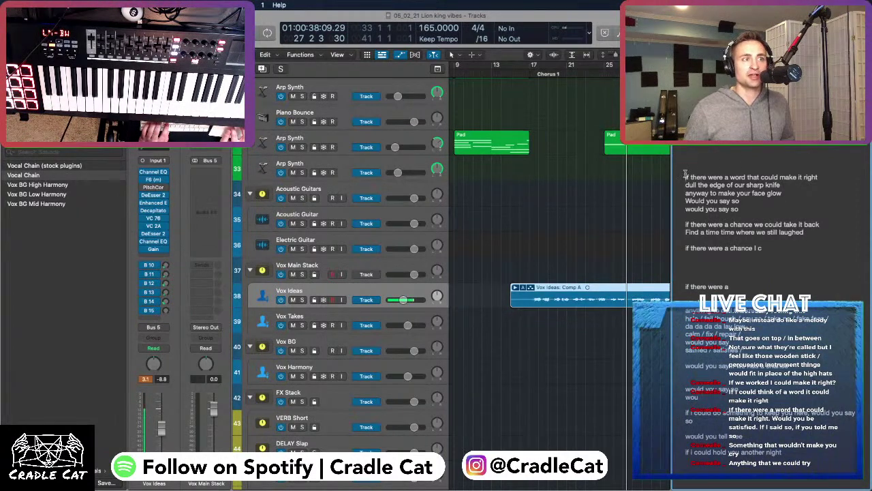
{"action": "left_click_drag", "start_coordinate": [685, 177], "coordinate": [819, 177]}
{"action": "left_click", "coordinate": [819, 177]}
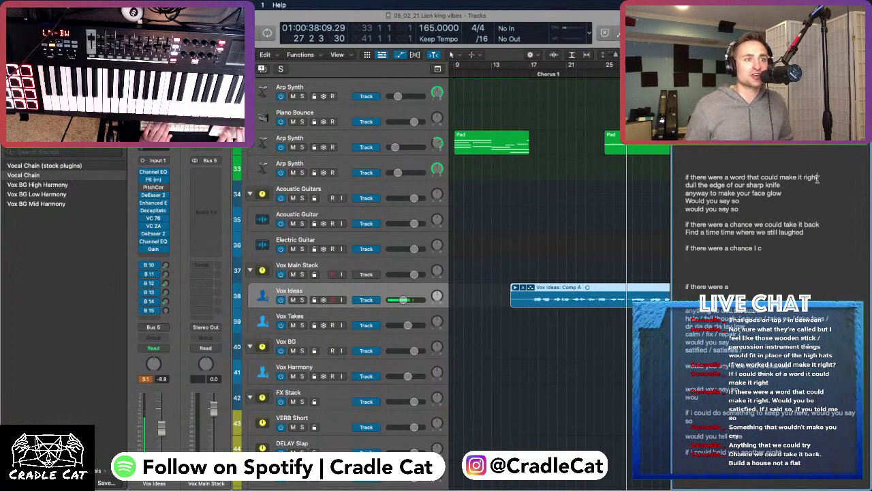
{"action": "triple_click", "coordinate": [744, 220]}
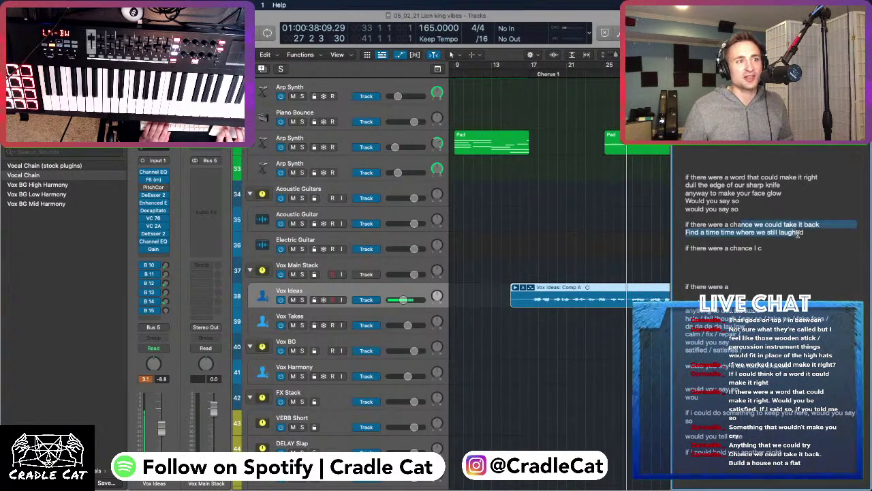
{"action": "left_click", "coordinate": [689, 217]}
{"action": "left_click_drag", "start_coordinate": [689, 219], "coordinate": [822, 224]}
{"action": "left_click", "coordinate": [726, 239]}
{"action": "left_click", "coordinate": [823, 224]}
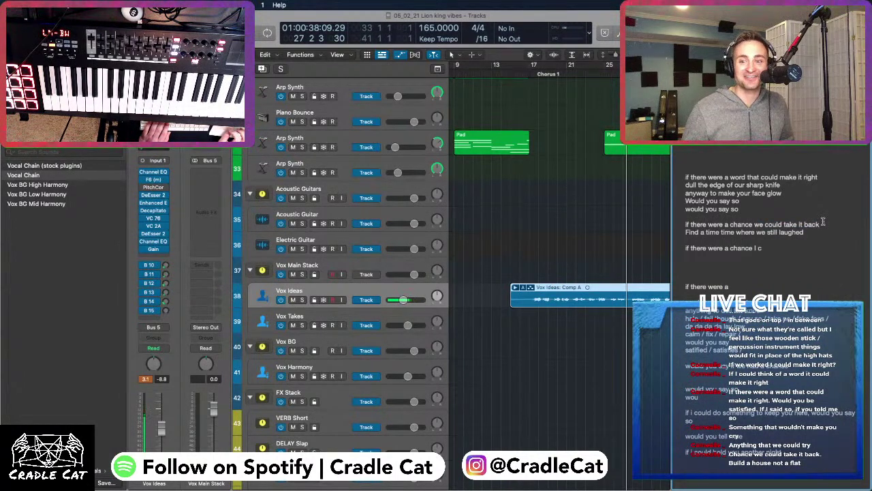
{"action": "triple_click", "coordinate": [821, 222]}
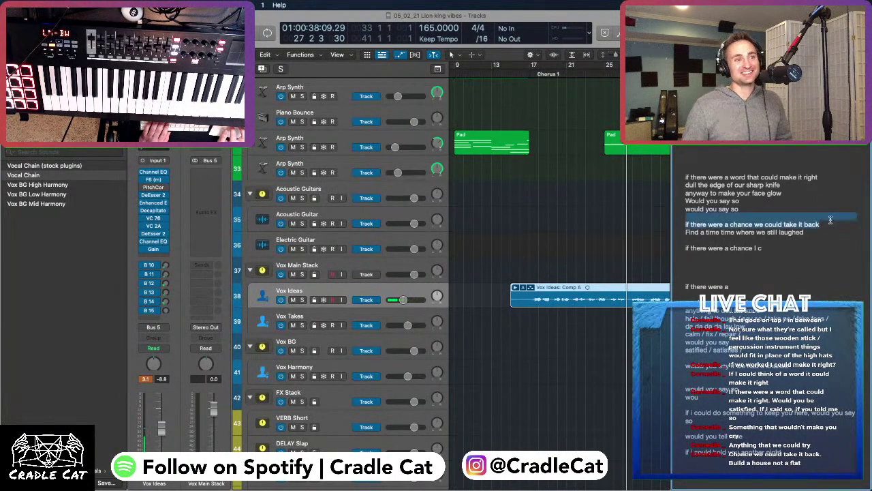
{"action": "left_click", "coordinate": [826, 225]}
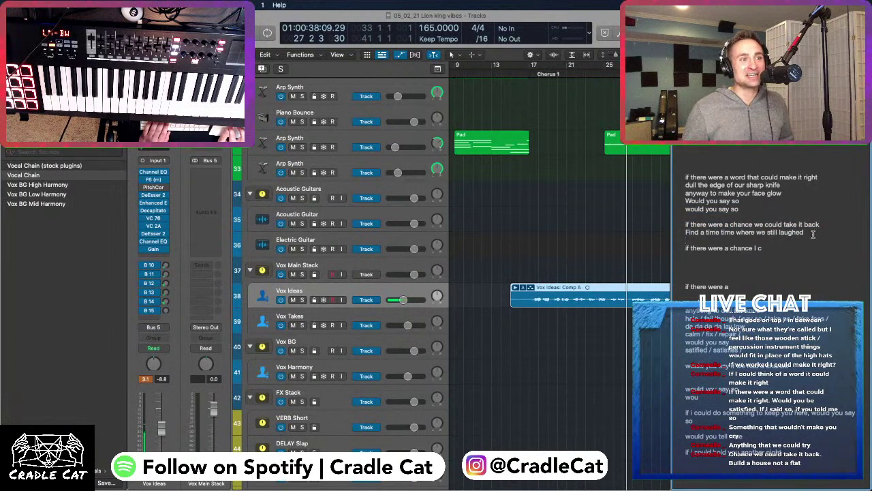
Replace the "Find a time" lyric line with "End up in house and not a flat"
{"action": "left_click_drag", "start_coordinate": [826, 232], "coordinate": [682, 233]}
{"action": "type", "text": "End up i"}
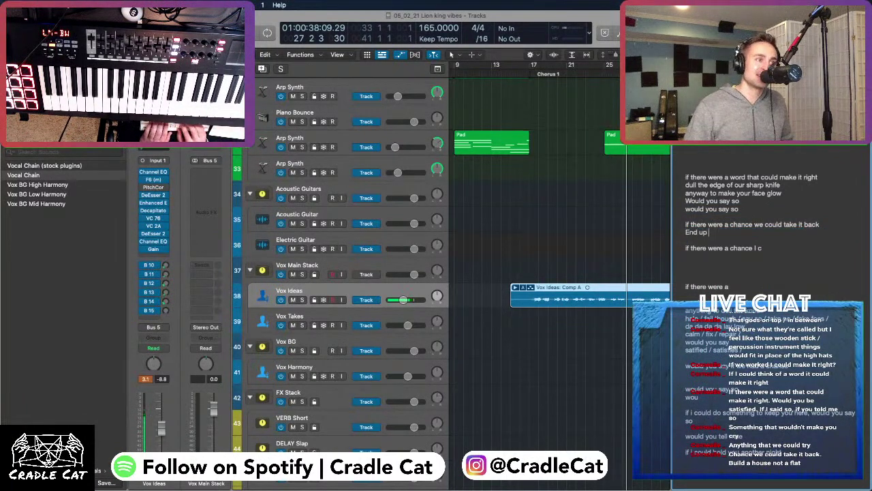
{"action": "type", "text": "n"}
{"action": "type", "text": " h"}
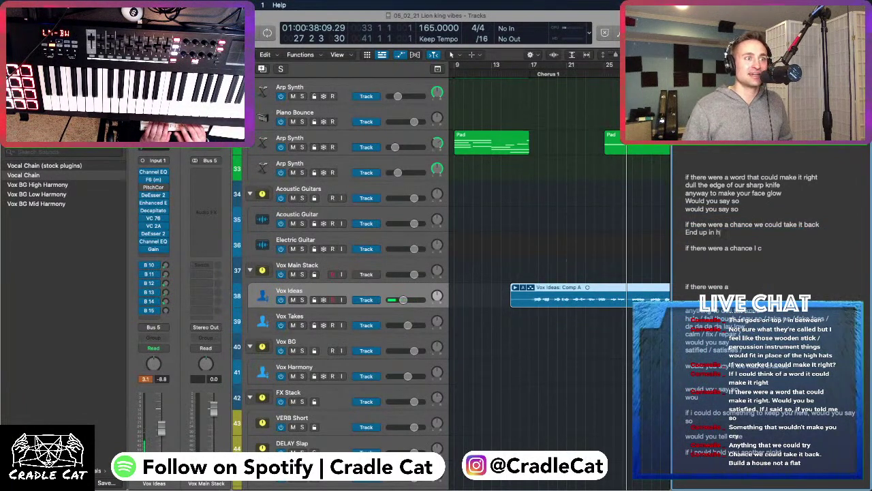
{"action": "type", "text": "ouse and not a flat"}
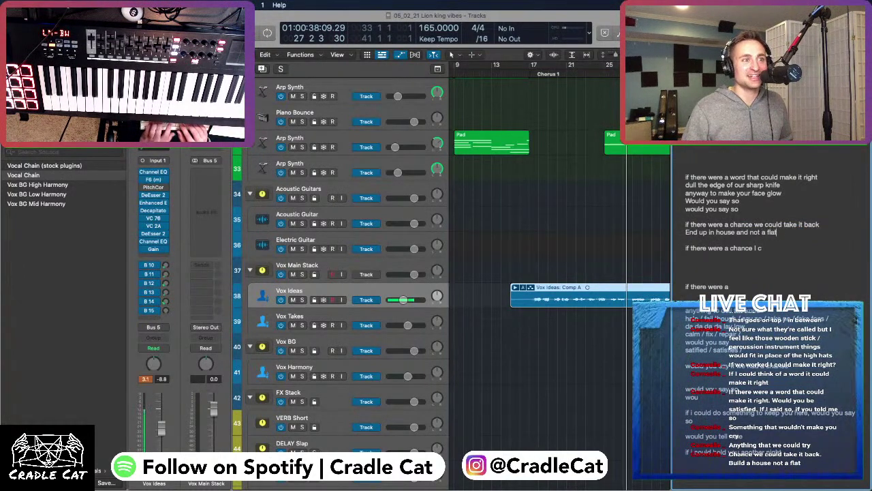
Insert an empty line between "if there were a chance we could take it back" and "End up in house and not a flat"
{"action": "left_click", "coordinate": [720, 224], "text": "shift"}
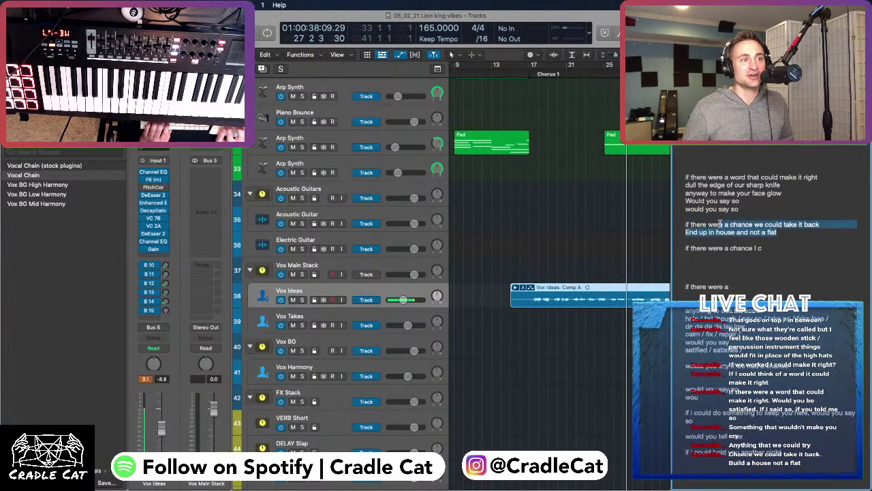
{"action": "left_click", "coordinate": [821, 216]}
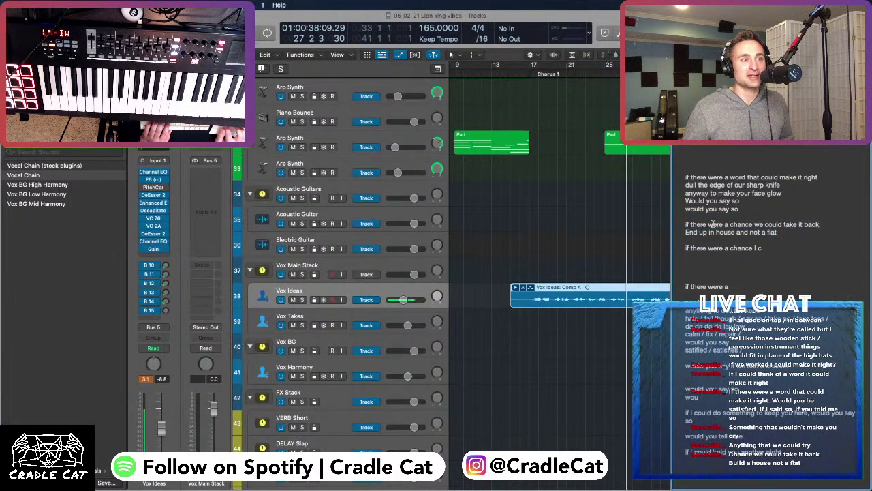
{"action": "left_click", "coordinate": [821, 223]}
{"action": "key", "text": "Return"}
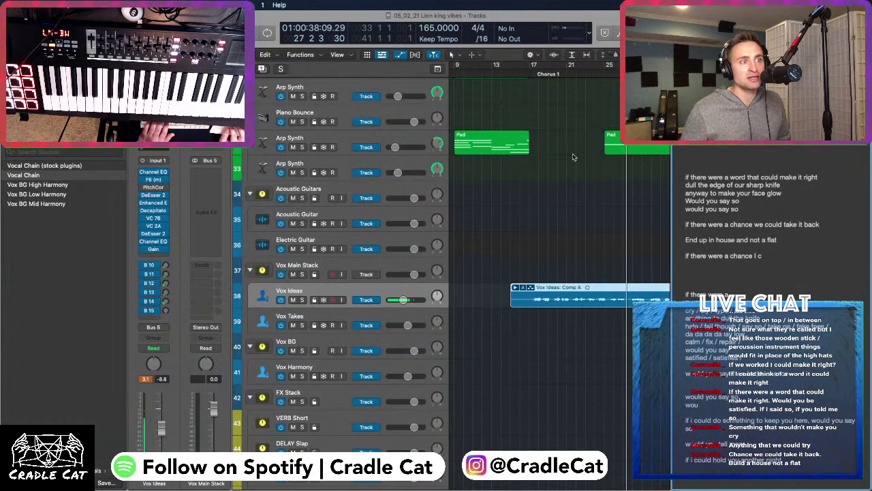
Write the lyric line "if we were in house and not that flat" below "if there were a chance we could take it back"
{"action": "left_click", "coordinate": [789, 239]}
{"action": "left_click", "coordinate": [766, 232]}
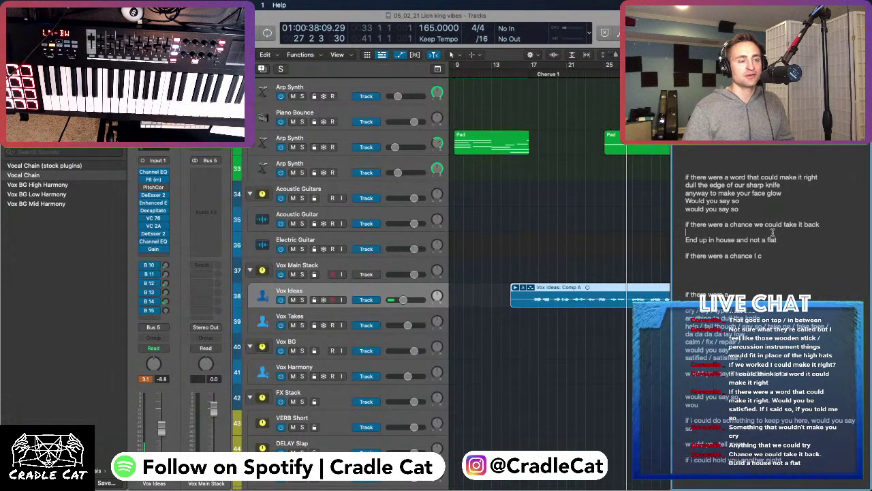
{"action": "type", "text": "if were"}
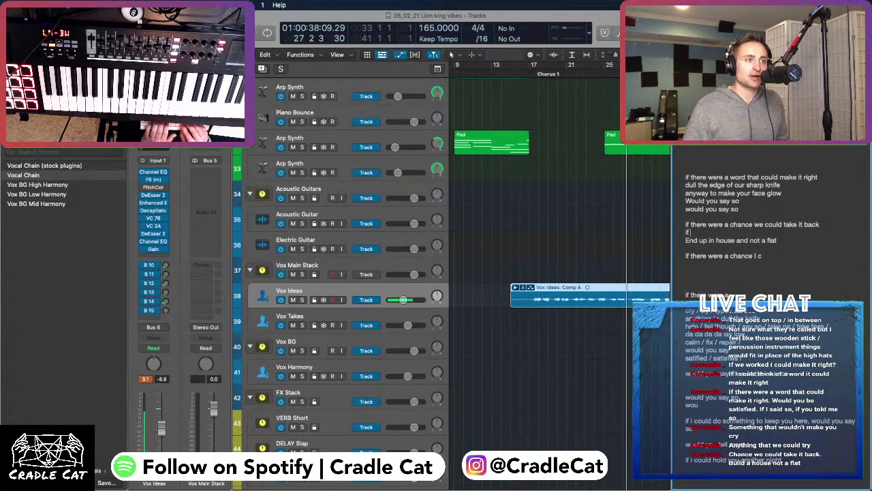
{"action": "key", "text": "BackSpace"}
{"action": "key", "text": "BackSpace"}
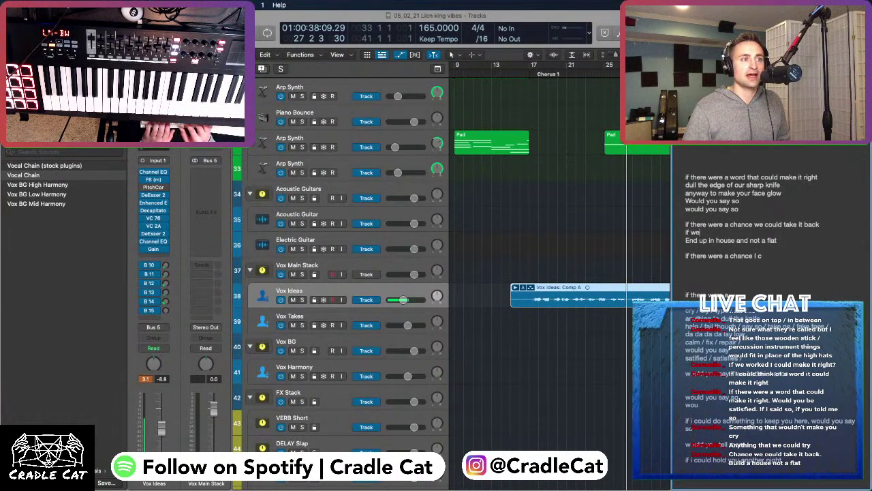
{"action": "type", "text": "were"}
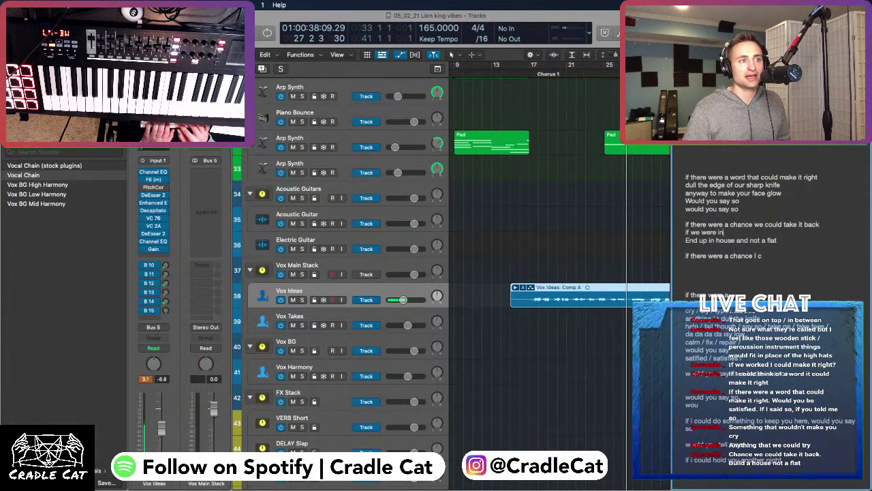
{"action": "type", "text": " in"}
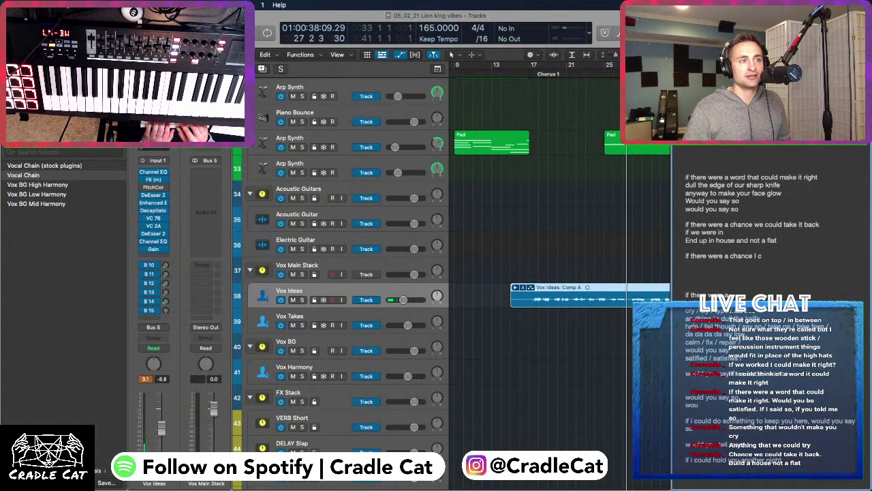
{"action": "type", "text": " house and n"}
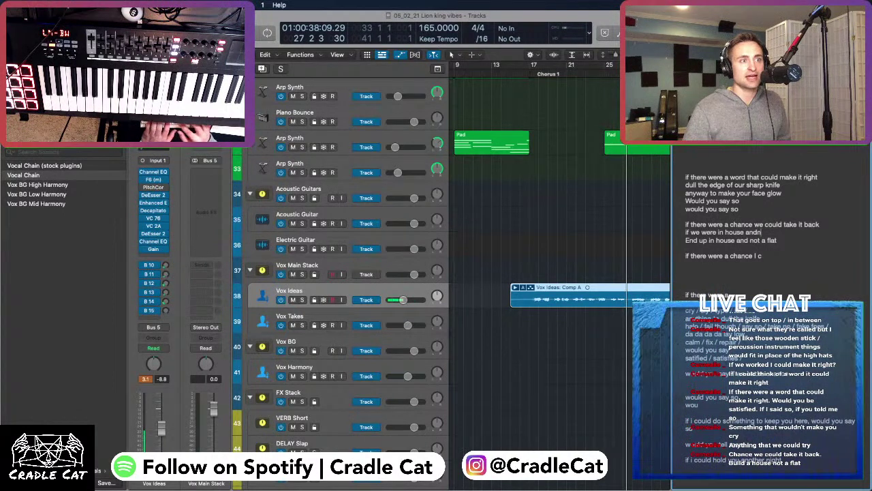
{"action": "type", "text": "ot that flat"}
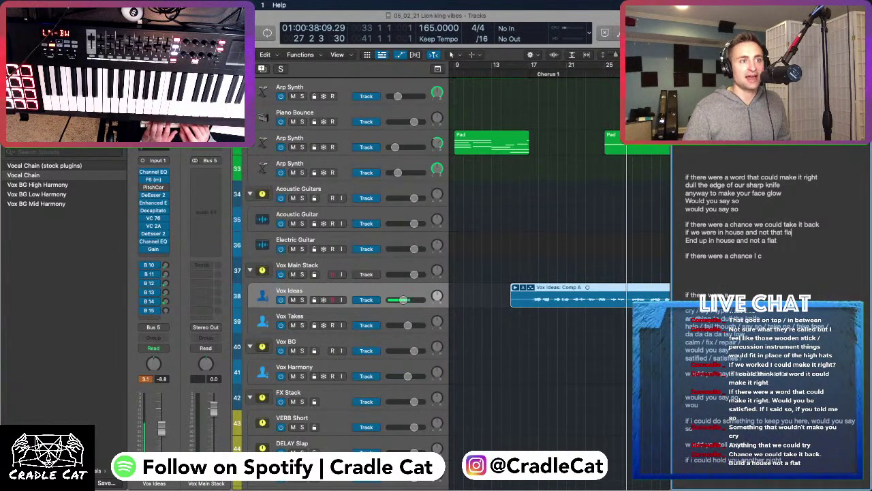
Add empty space above "End up in house and not a flat" and insert "a" before "house" in the new lyric line
{"action": "key", "text": "Return"}
{"action": "left_click", "coordinate": [685, 239]}
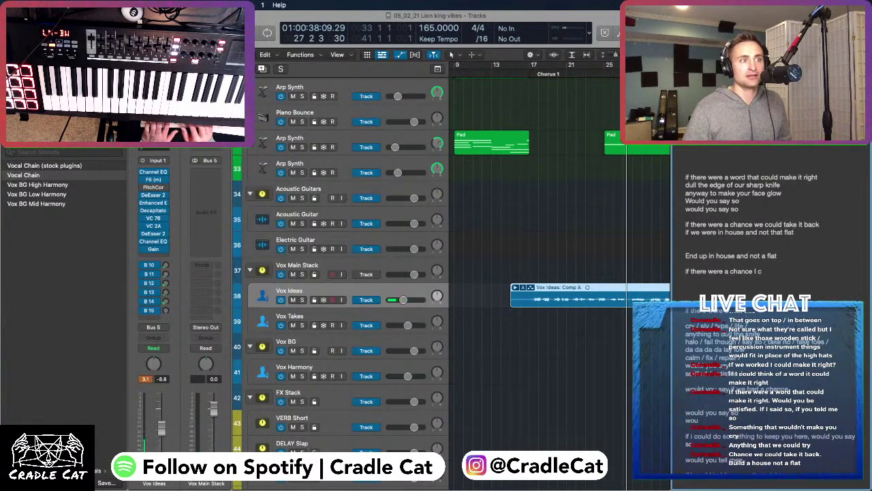
{"action": "left_click", "coordinate": [726, 232]}
{"action": "type", "text": "a"}
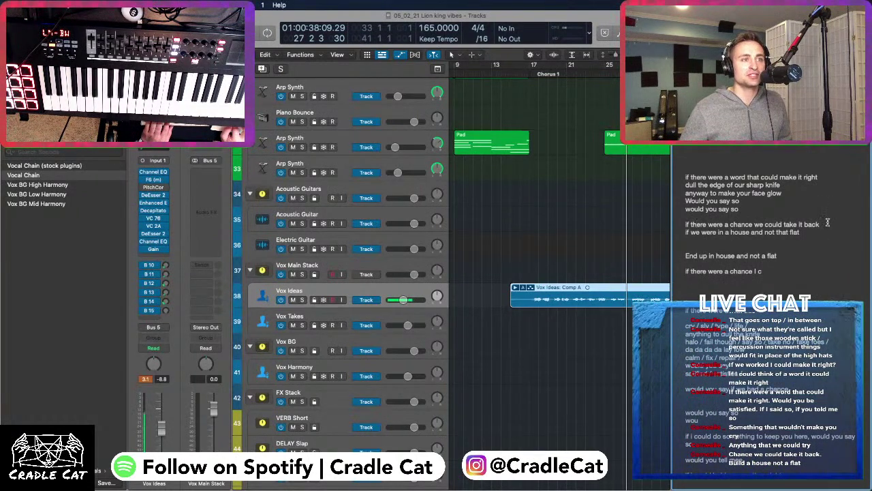
{"action": "left_click_drag", "start_coordinate": [821, 225], "coordinate": [694, 223]}
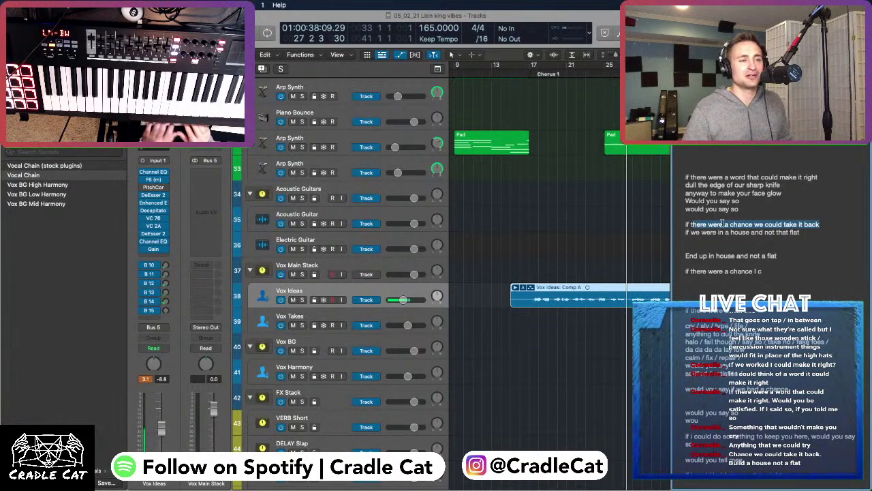
{"action": "type", "text": "t"}
{"action": "key", "text": "BackSpace"}
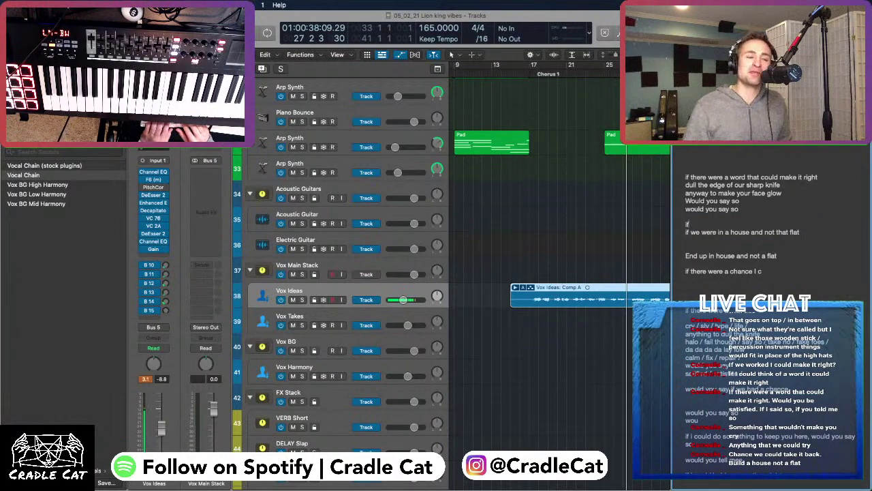
{"action": "key", "text": "BackSpace"}
{"action": "key", "text": "BackSpace"}
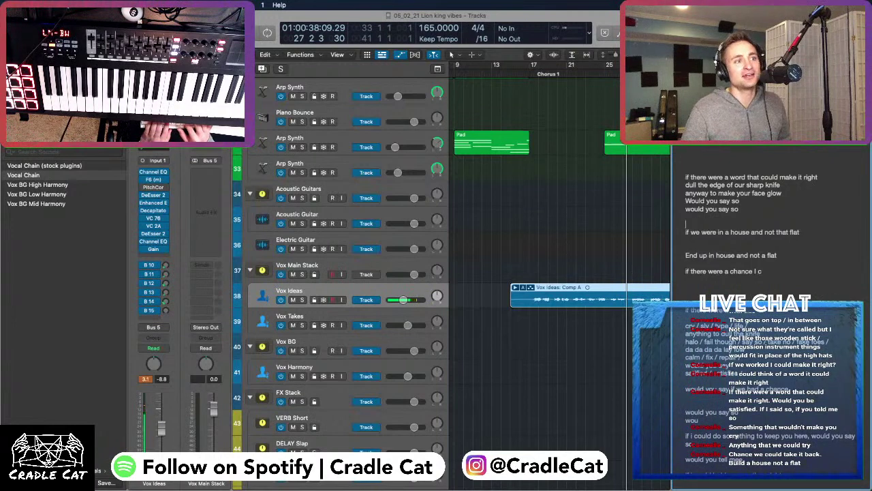
{"action": "key", "text": "super+z"}
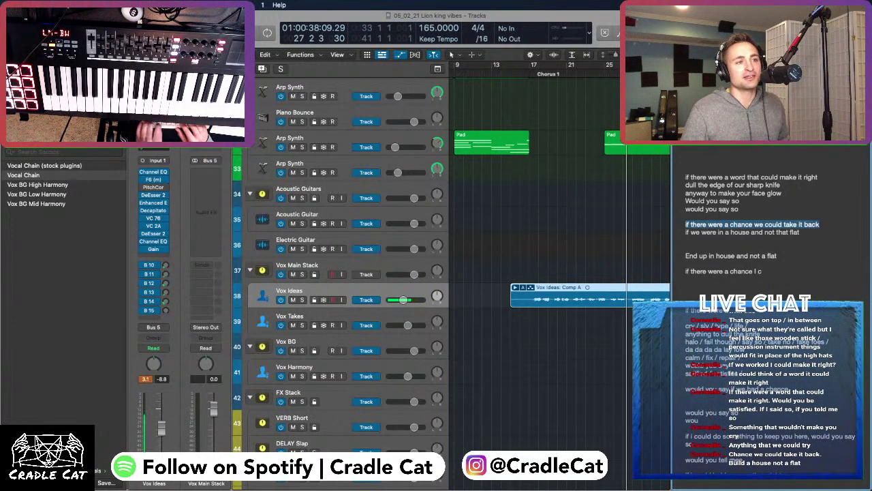
Add a lyric line beginning "if there were a way" below "if there were a chance we could take it back"
{"action": "key", "text": "Right"}
{"action": "key", "text": "Return"}
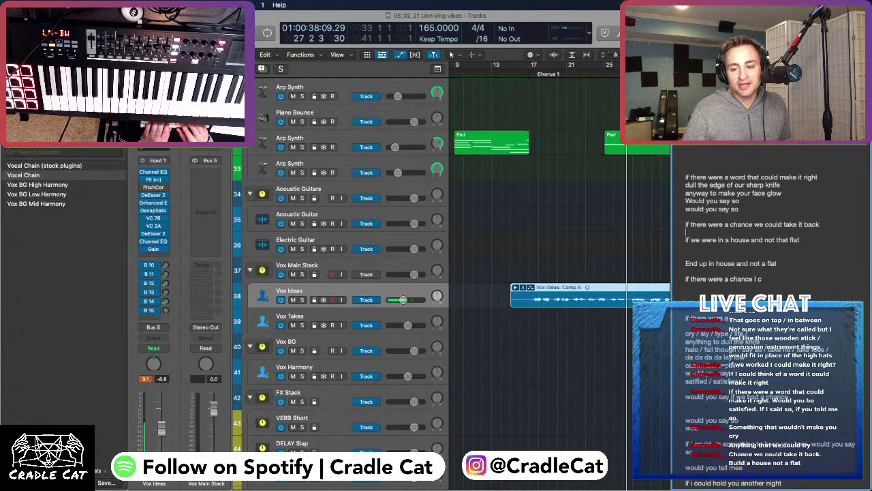
{"action": "type", "text": "if t"}
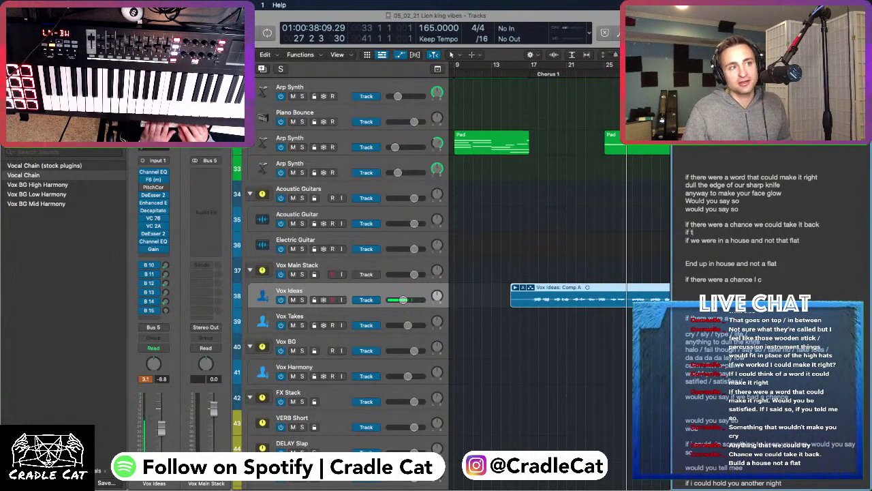
{"action": "type", "text": "here werere a"}
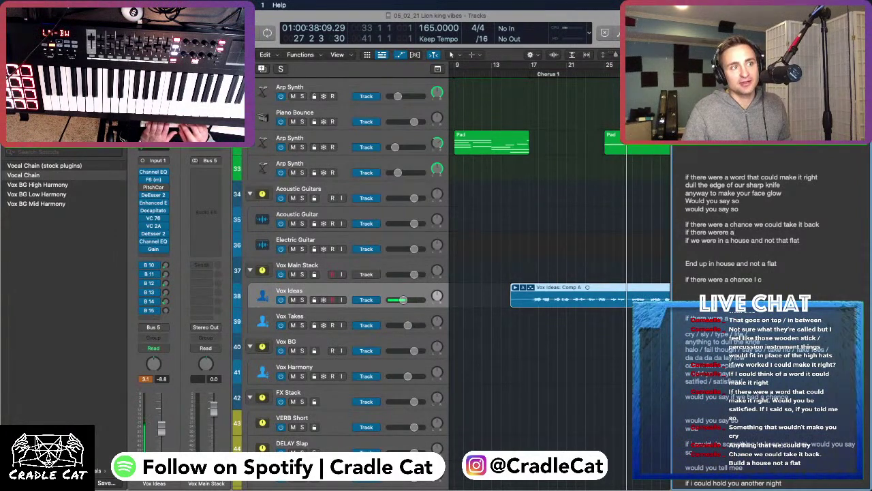
{"action": "key", "text": "BackSpace"}
{"action": "key", "text": "BackSpace"}
{"action": "key", "text": "BackSpace"}
{"action": "key", "text": "BackSpace"}
{"action": "type", "text": " a way p"}
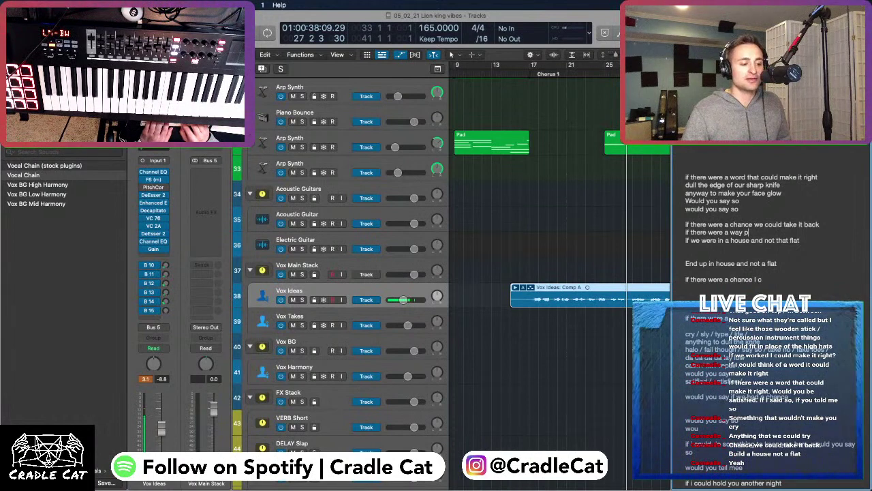
Rework the unfinished lyric line to read "if there were a way that we could mov"
{"action": "key", "text": "BackSpace"}
{"action": "key", "text": "BackSpace"}
{"action": "key", "text": "BackSpace"}
{"action": "key", "text": "BackSpace"}
{"action": "key", "text": "BackSpace"}
{"action": "key", "text": "BackSpace"}
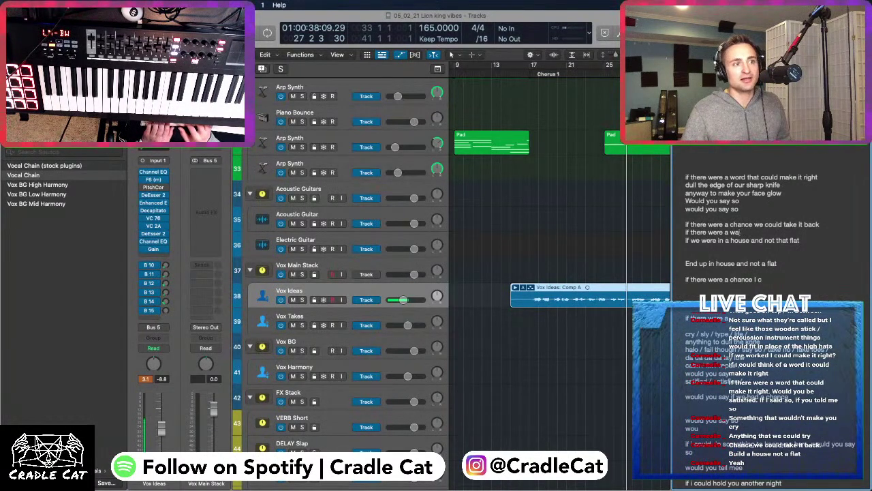
{"action": "type", "text": "w"}
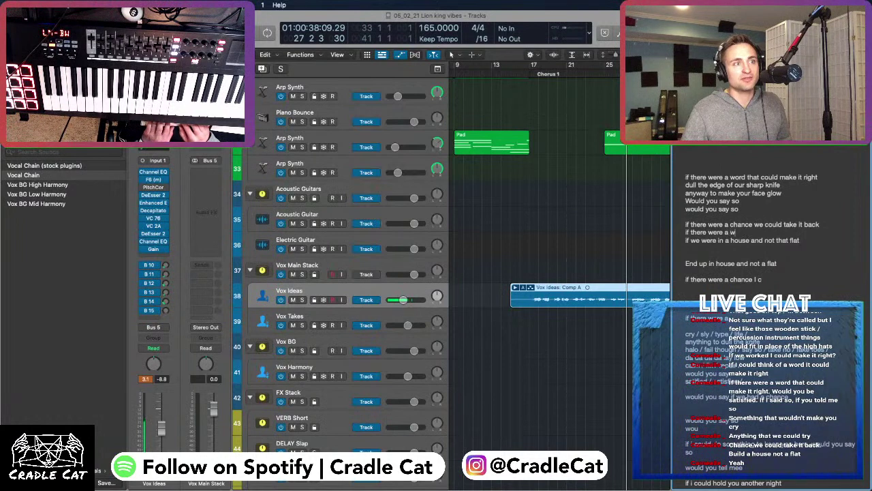
{"action": "type", "text": "ay"}
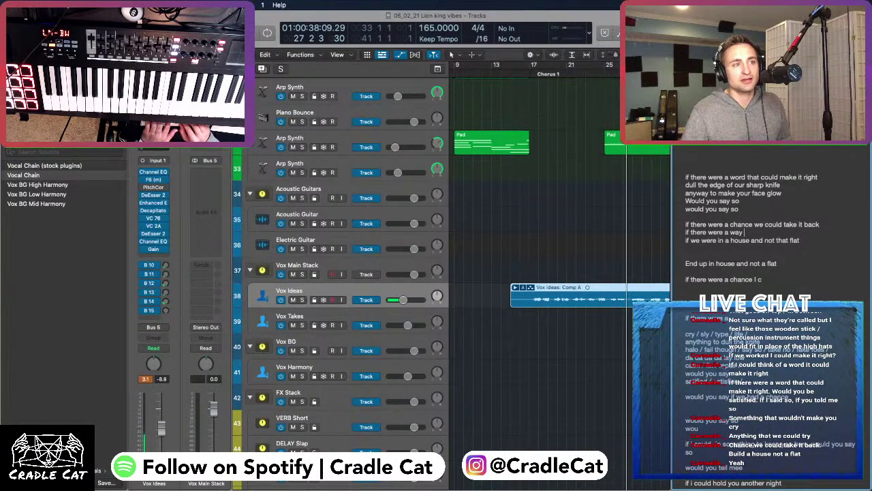
{"action": "key", "text": "BackSpace"}
{"action": "key", "text": "BackSpace"}
{"action": "key", "text": "BackSpace"}
{"action": "type", "text": "pth"}
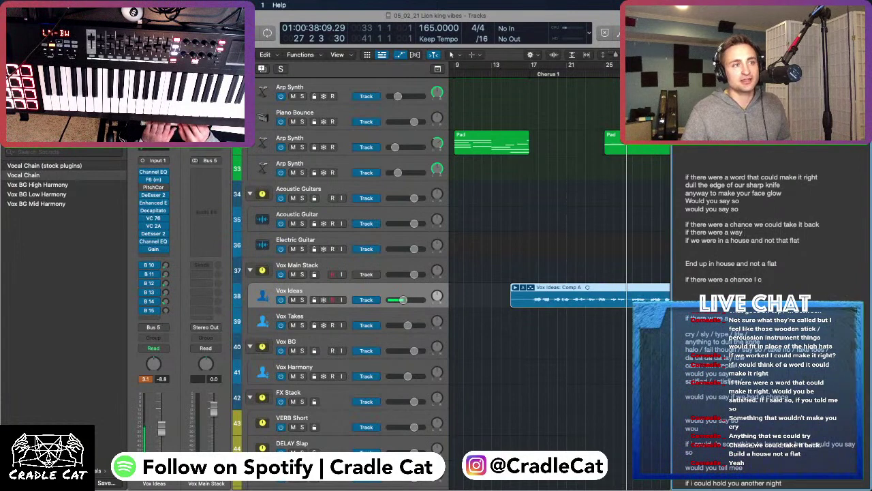
{"action": "type", "text": " the"}
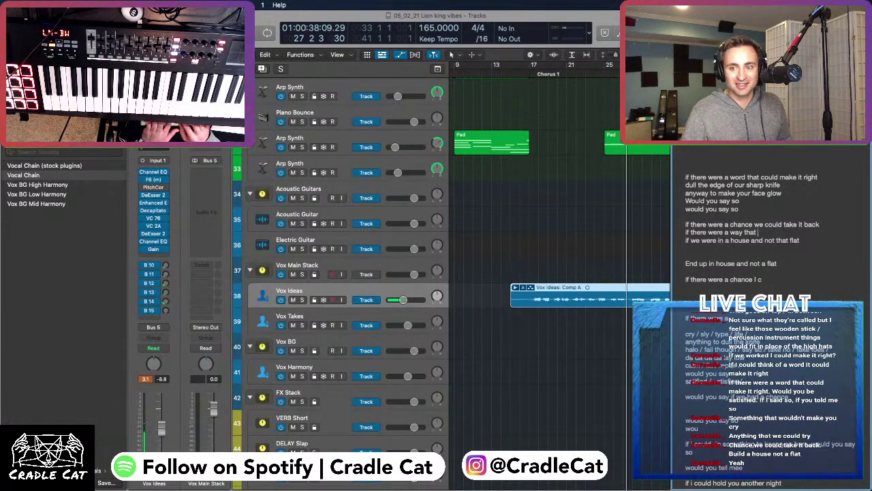
{"action": "type", "text": "t we could"}
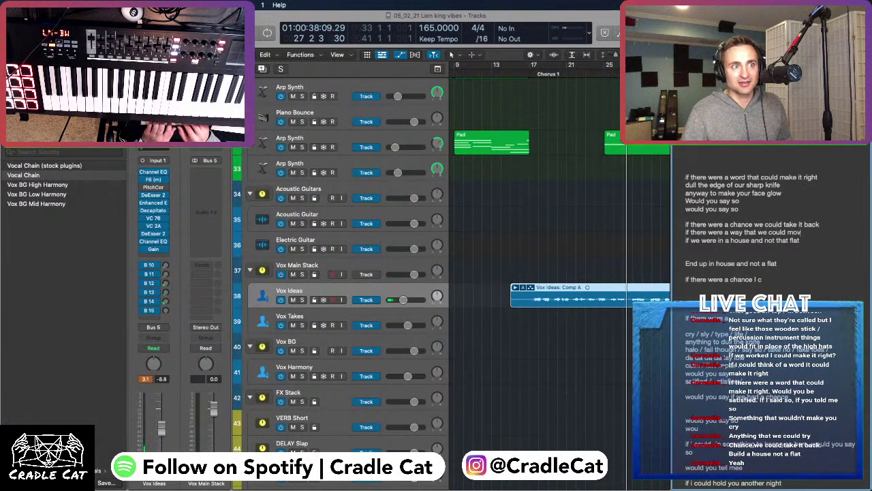
{"action": "type", "text": " mov"}
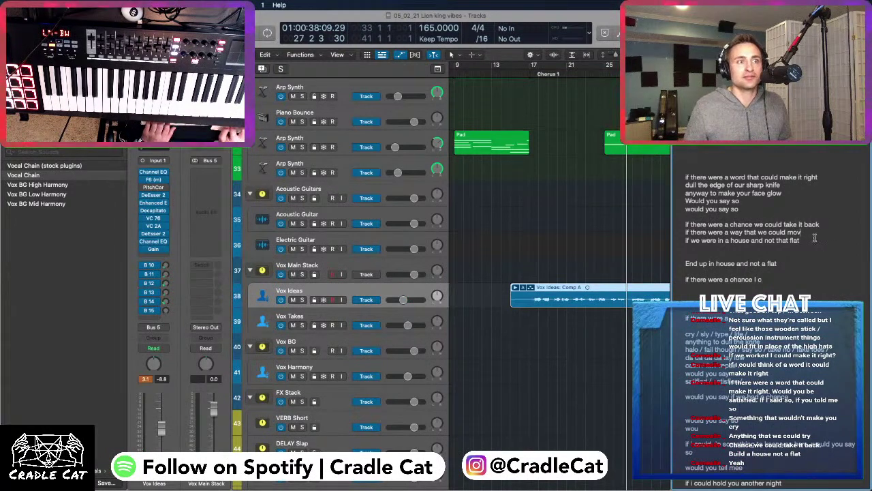
Replace "mov" at the end of the lyric line with "forget the past"
{"action": "mouse_move", "coordinate": [801, 232]}
{"action": "left_mouse_down"}
{"action": "mouse_move", "coordinate": [769, 232]}
{"action": "mouse_move", "coordinate": [790, 233]}
{"action": "left_mouse_up"}
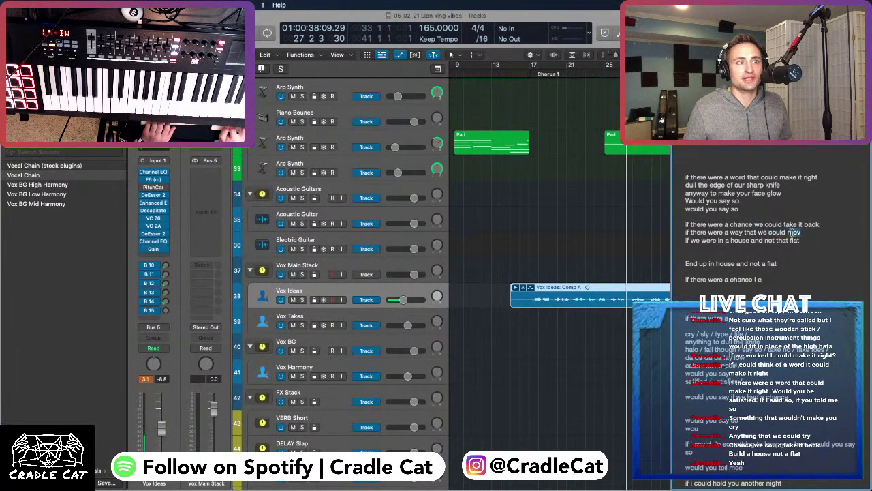
{"action": "type", "text": "forget"}
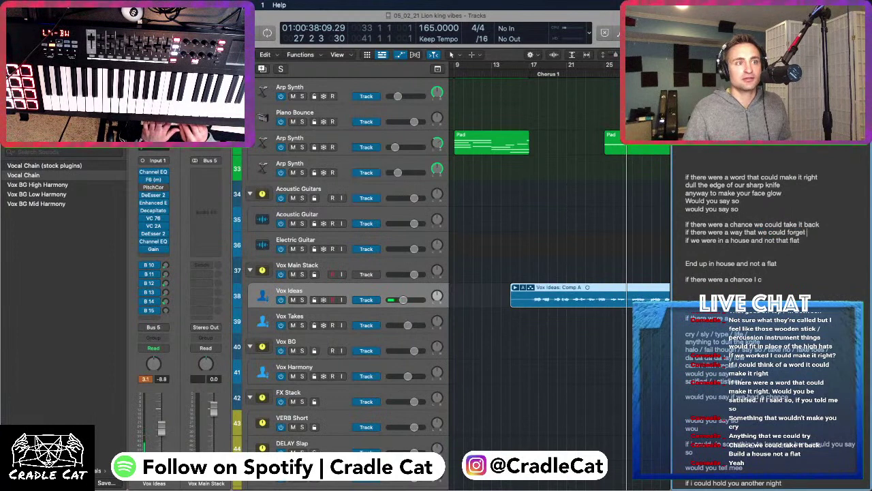
{"action": "type", "text": " the past"}
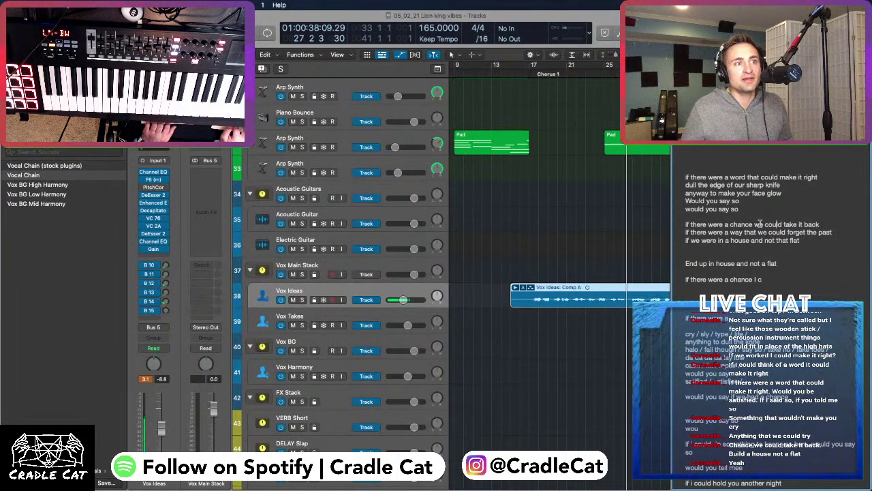
Replace "that we could" with "to" in the "forget the past" lyric line
{"action": "double_click", "coordinate": [762, 232]}
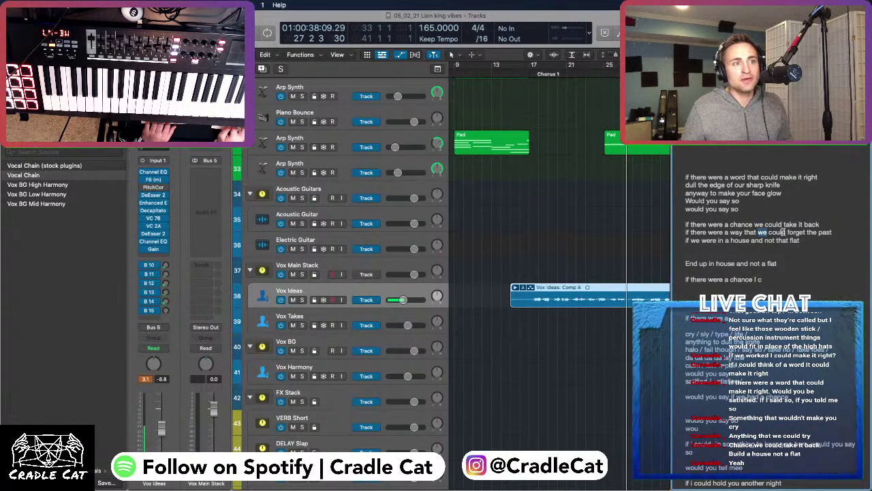
{"action": "left_click", "coordinate": [747, 232]}
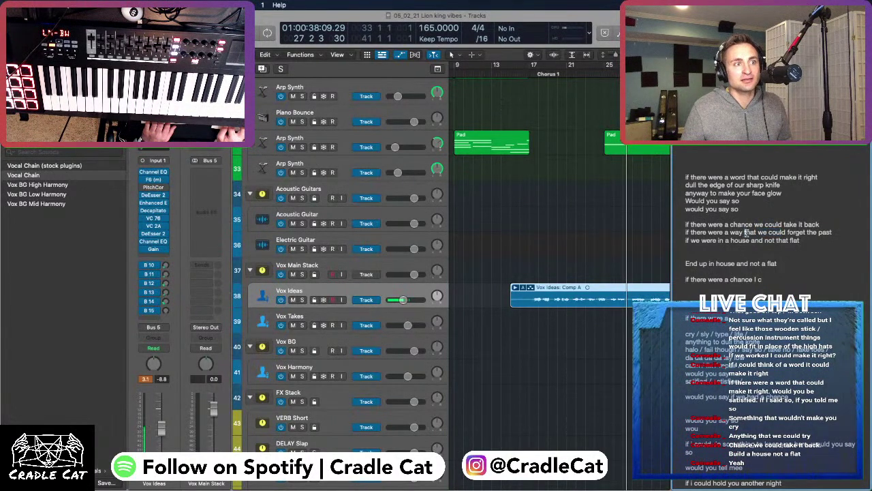
{"action": "left_click_drag", "start_coordinate": [746, 232], "coordinate": [785, 232]}
{"action": "type", "text": "to"}
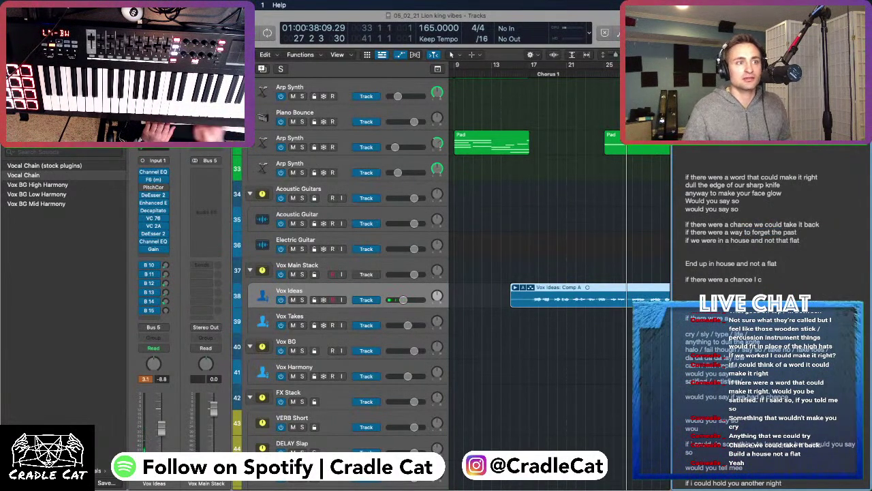
Delete the lyric line "if there were a chance we could take it back" and the gap it leaves
{"action": "left_click_drag", "start_coordinate": [820, 224], "coordinate": [685, 227]}
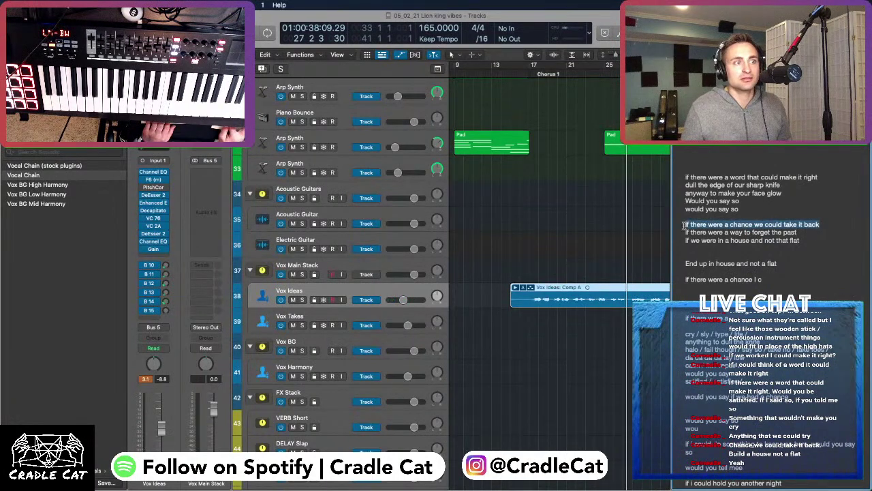
{"action": "key", "text": "BackSpace"}
{"action": "key", "text": "BackSpace"}
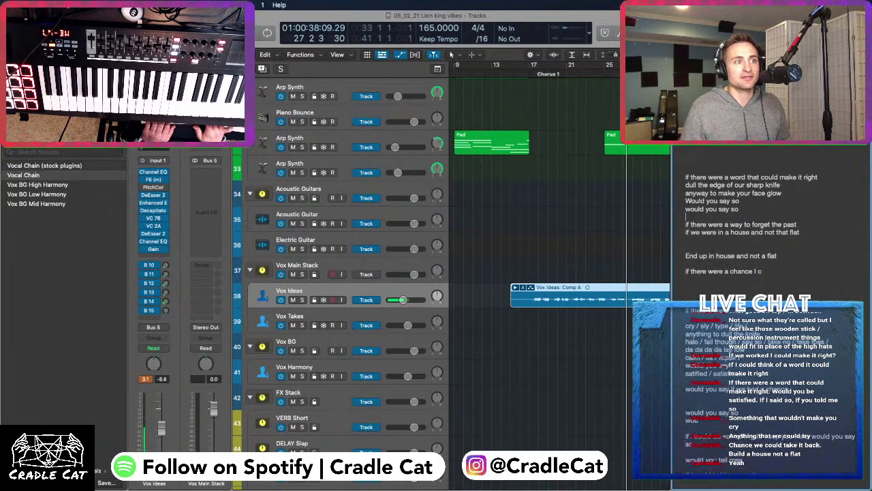
Try starting a third lyric line with "anyw" below "if we were in a house and not that flat"
{"action": "left_click", "coordinate": [704, 237]}
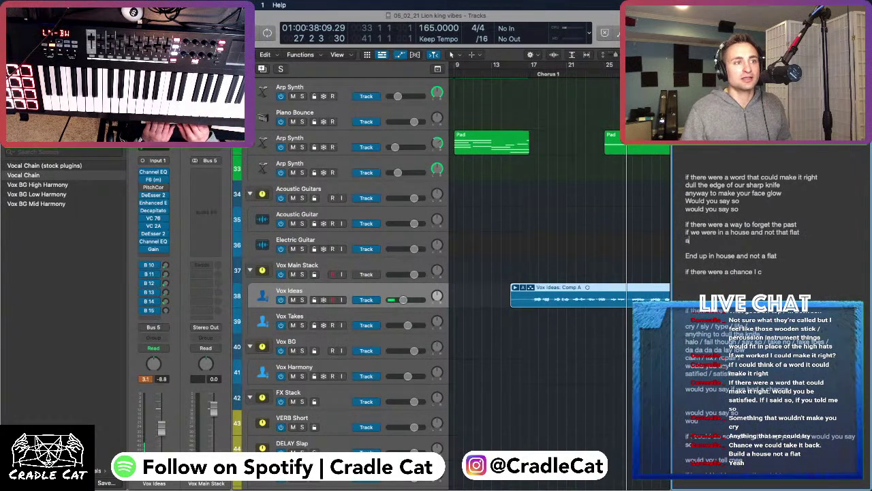
{"action": "type", "text": "anywa"}
{"action": "key", "text": "BackSpace"}
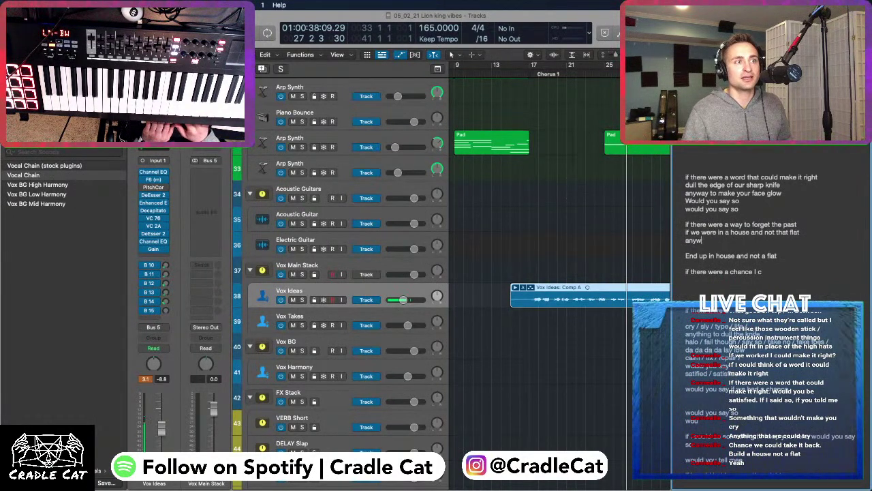
{"action": "key", "text": "BackSpace"}
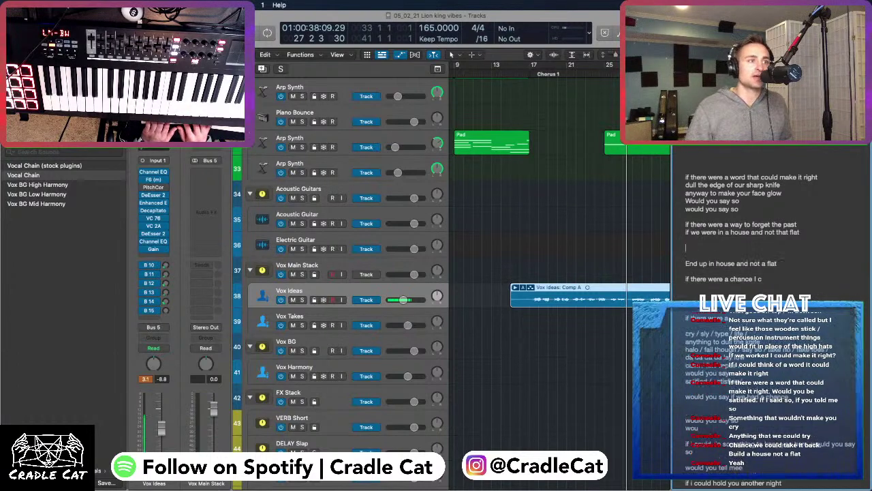
Add two "Would you say so" lines at the end of the second verse and put "anyway" on the line above them
{"action": "key", "text": "Return"}
{"action": "type", "text": "Would you say s"}
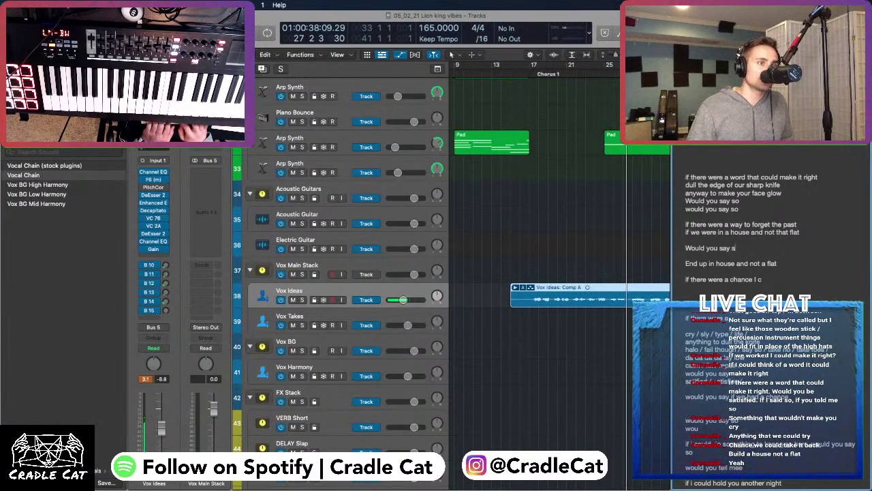
{"action": "type", "text": "o"}
{"action": "key", "text": "Return"}
{"action": "type", "text": "Would you "}
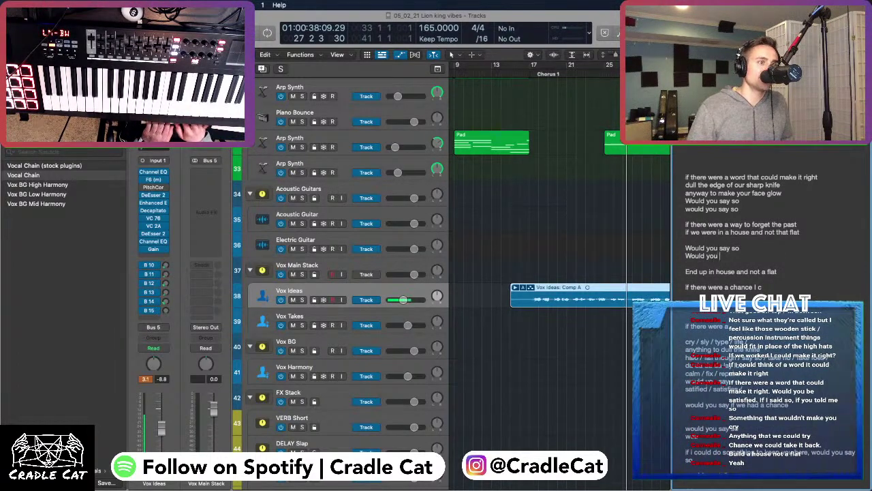
{"action": "type", "text": "say so"}
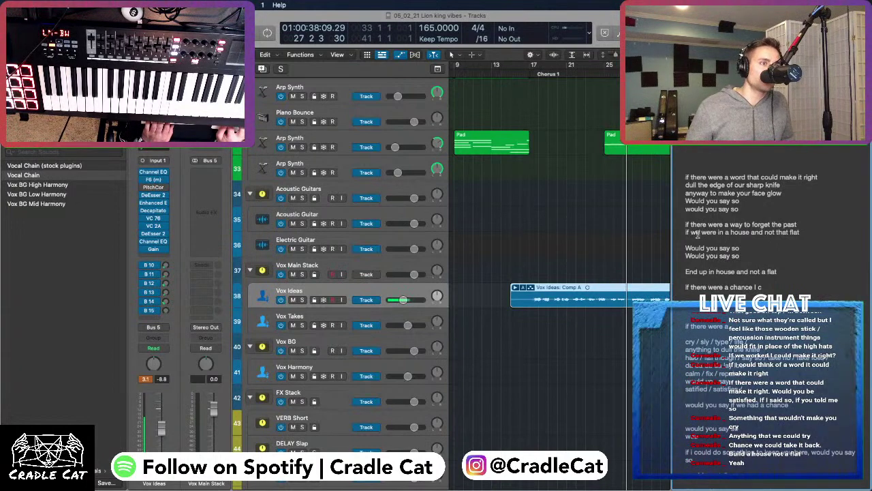
{"action": "type", "text": "a"}
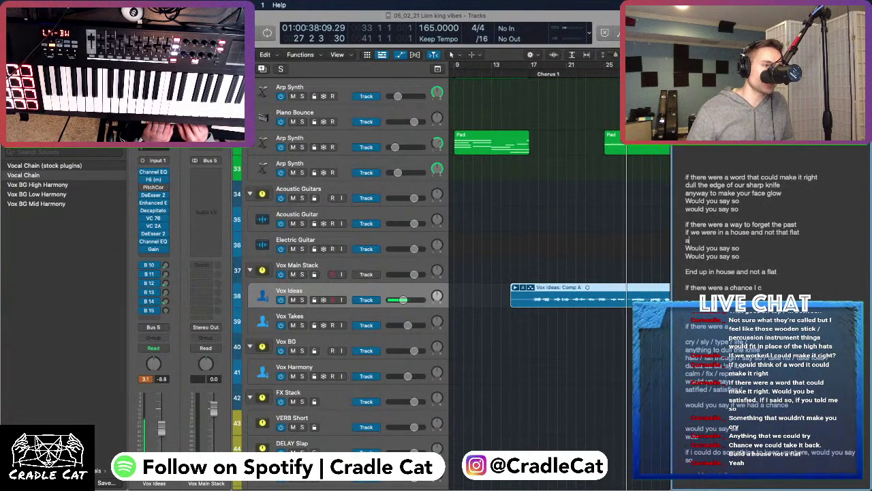
{"action": "type", "text": "ny way"}
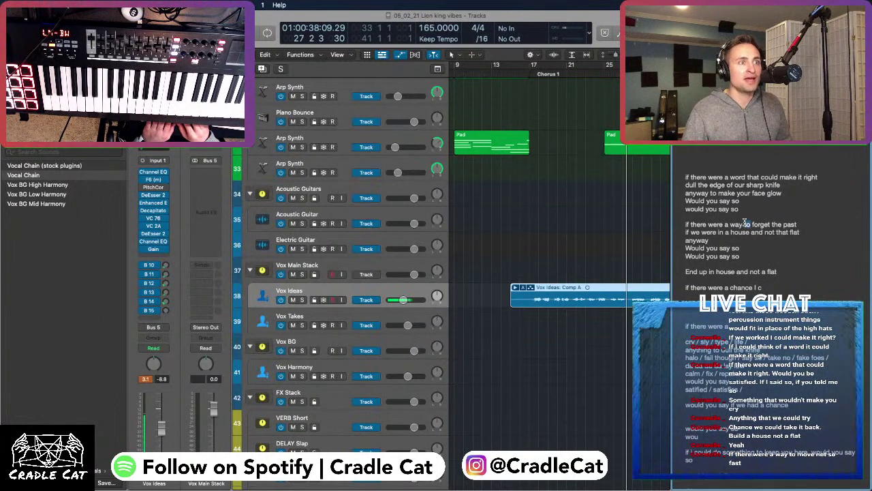
Try "we could" in place of "to" in the "forget the past" line and restore "to"
{"action": "double_click", "coordinate": [747, 224]}
{"action": "key", "text": "BackSpace"}
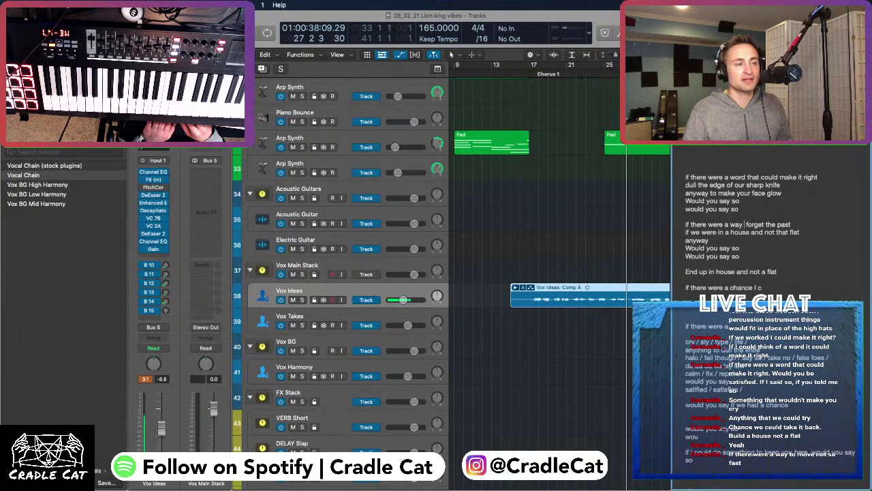
{"action": "type", "text": "we could"}
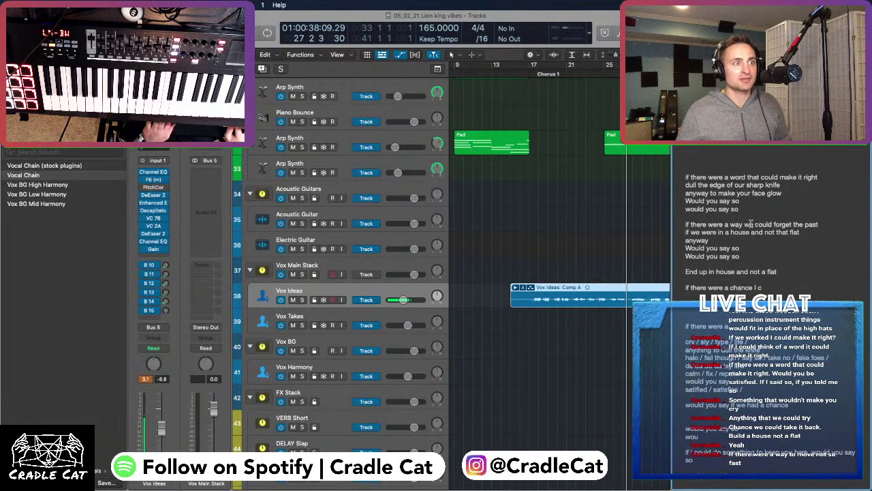
{"action": "key", "text": "shift+alt+Left"}
{"action": "key", "text": "shift+alt+Left"}
{"action": "key", "text": "BackSpace"}
{"action": "type", "text": "to"}
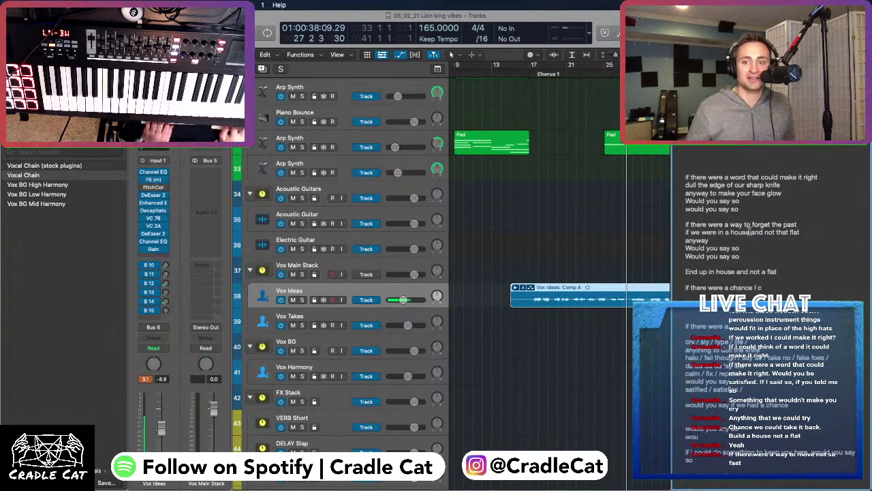
Replace "anyway" in the second verse with the placeholder line "dada da da da da aaa ooo"
{"action": "left_click", "coordinate": [724, 271]}
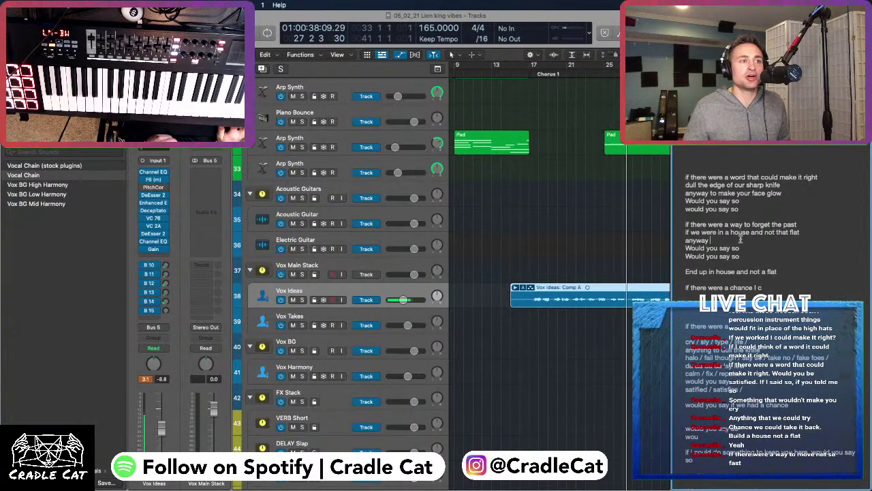
{"action": "left_click_drag", "start_coordinate": [709, 239], "coordinate": [678, 239]}
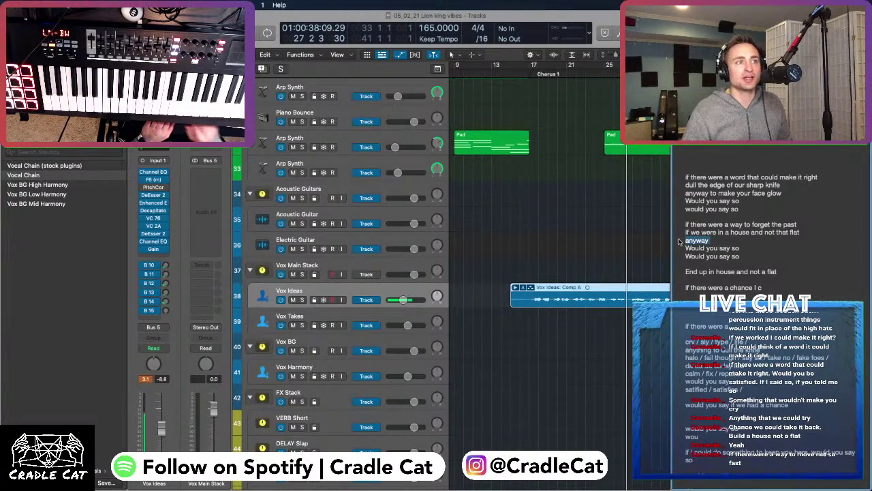
{"action": "left_click_drag", "start_coordinate": [686, 194], "coordinate": [739, 215]}
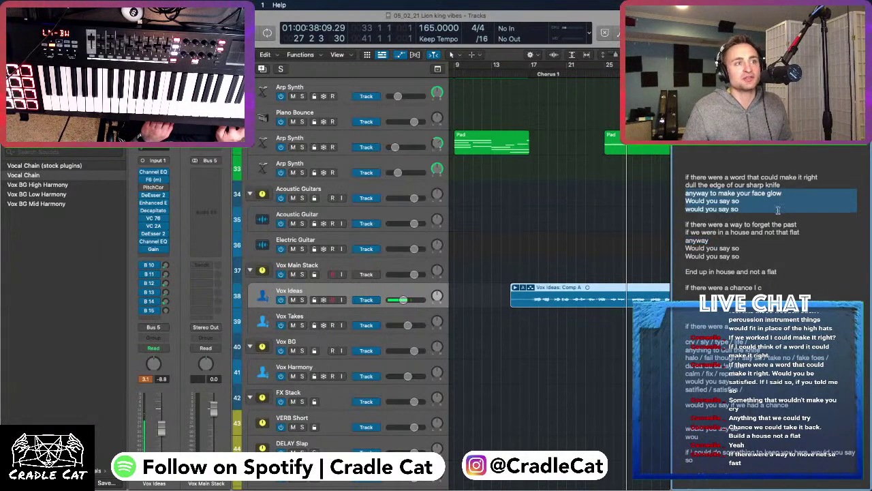
{"action": "left_click", "coordinate": [736, 239]}
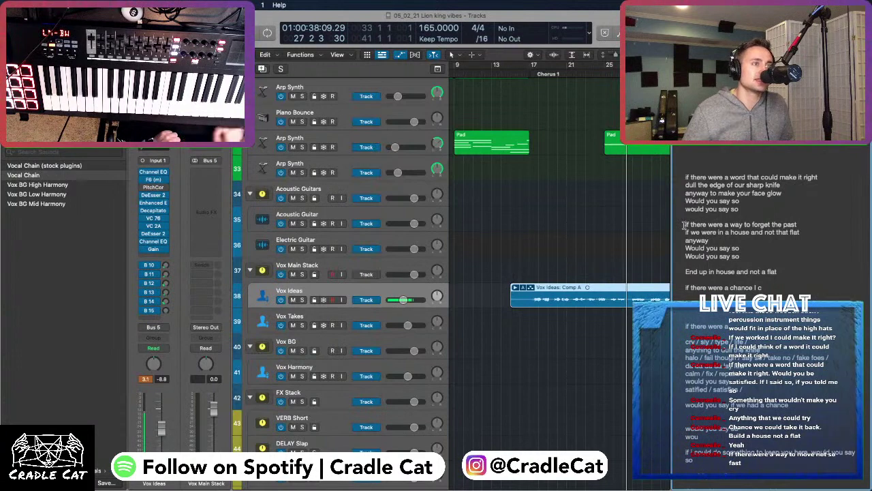
{"action": "left_click_drag", "start_coordinate": [714, 241], "coordinate": [672, 240]}
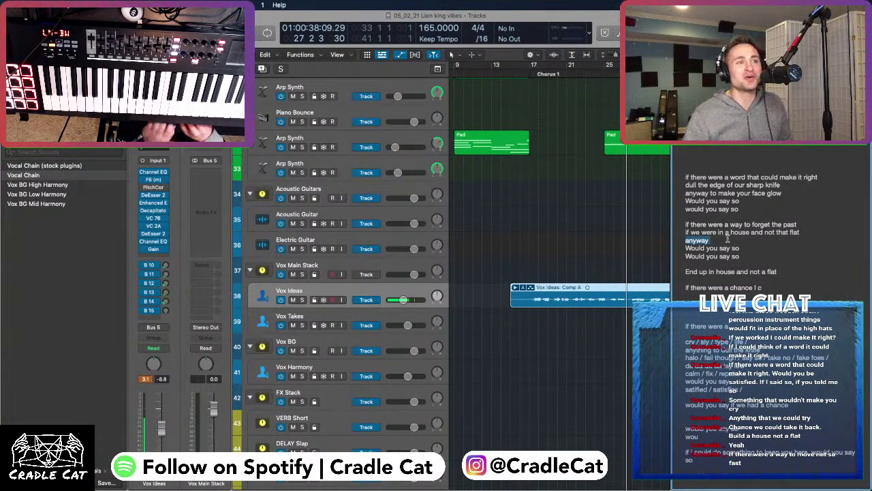
{"action": "type", "text": "da da"}
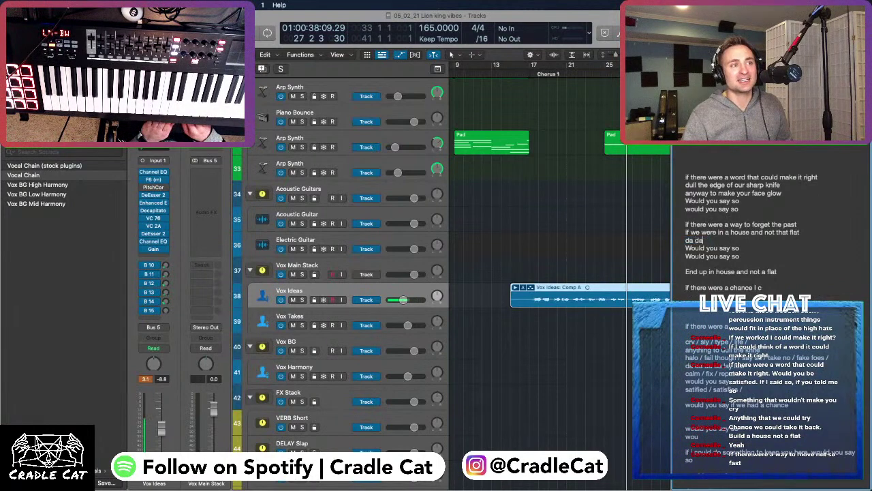
{"action": "key", "text": "BackSpace"}
{"action": "key", "text": "BackSpace"}
{"action": "key", "text": "BackSpace"}
{"action": "type", "text": "da da"}
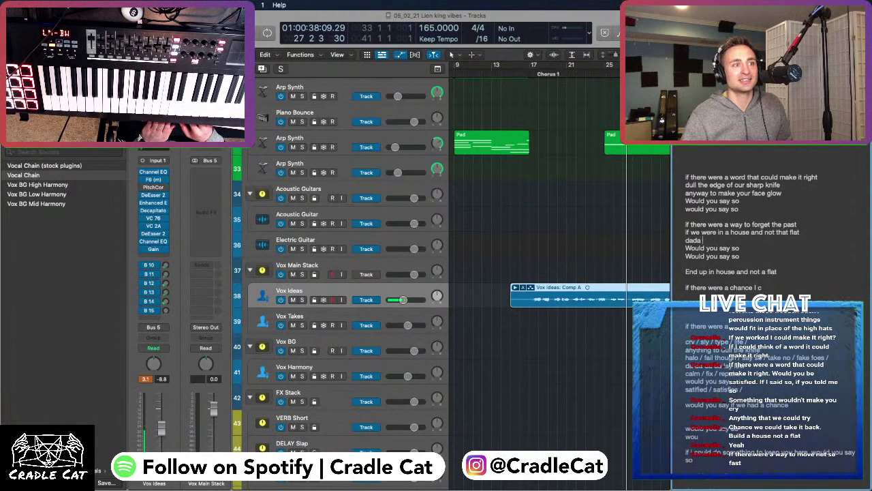
{"action": "type", "text": " da da da da aaa ooo"}
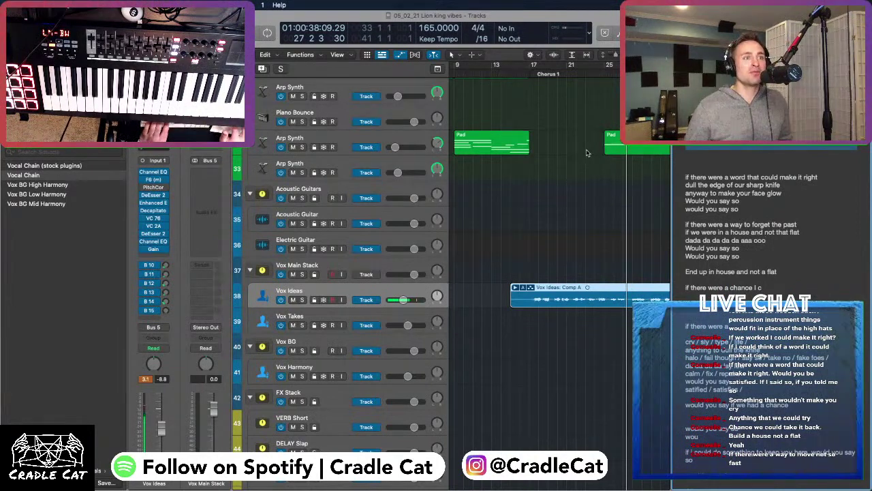
Play back Chorus 1 to review the vocal idea alongside the placeholder lyric line
{"action": "left_click", "coordinate": [531, 73]}
{"action": "key", "text": "space"}
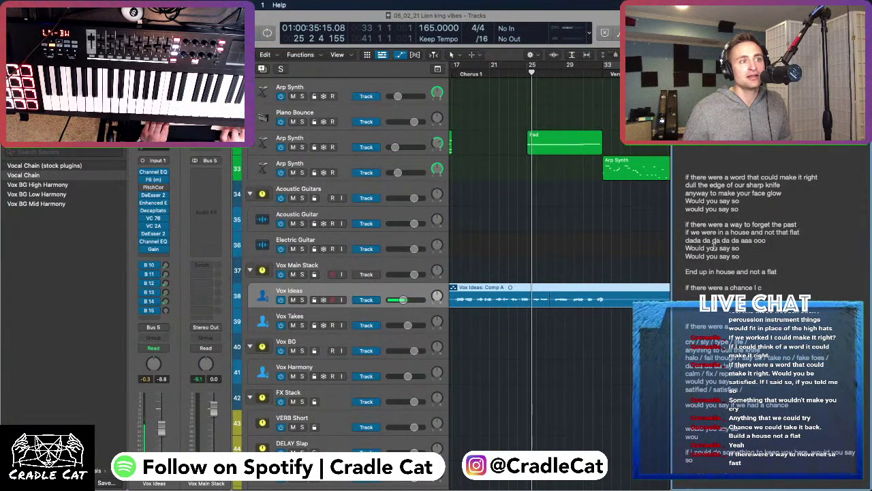
{"action": "left_click_drag", "start_coordinate": [768, 240], "coordinate": [668, 240]}
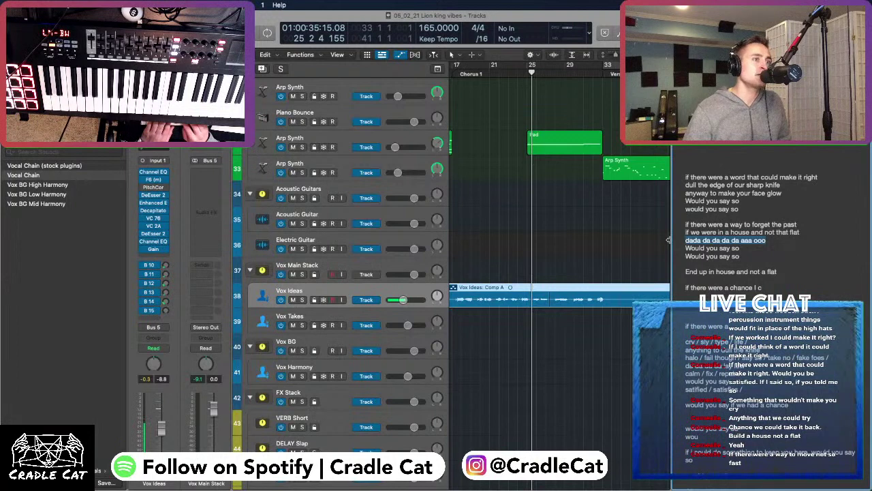
{"action": "scroll", "coordinate": [668, 239], "scroll_direction": "left", "scroll_amount": 10}
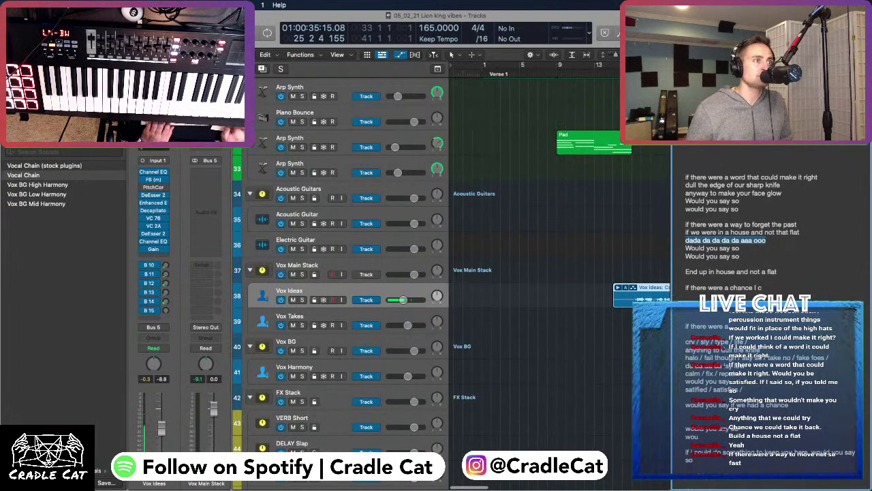
{"action": "scroll", "coordinate": [567, 172], "scroll_direction": "right", "scroll_amount": 10}
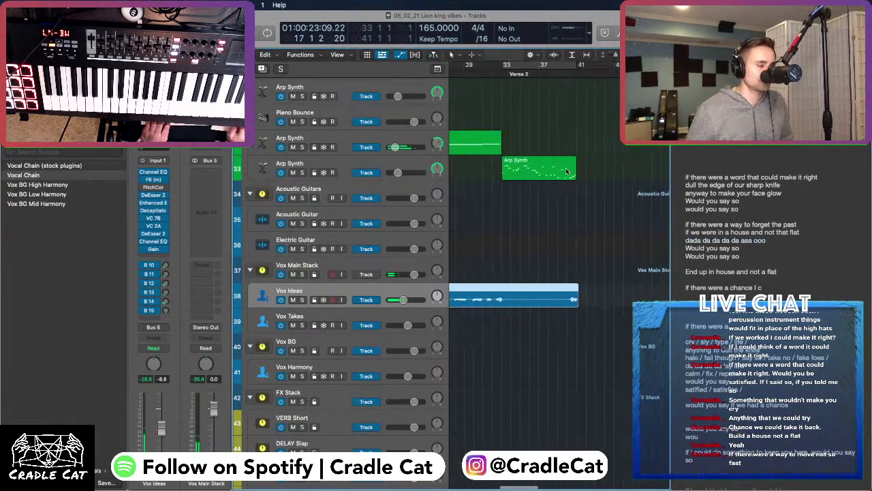
Record a new take on the Vox Ideas track from bar 16 through Chorus 1 to bar 33
{"action": "scroll", "coordinate": [535, 196], "scroll_direction": "down", "scroll_amount": 1}
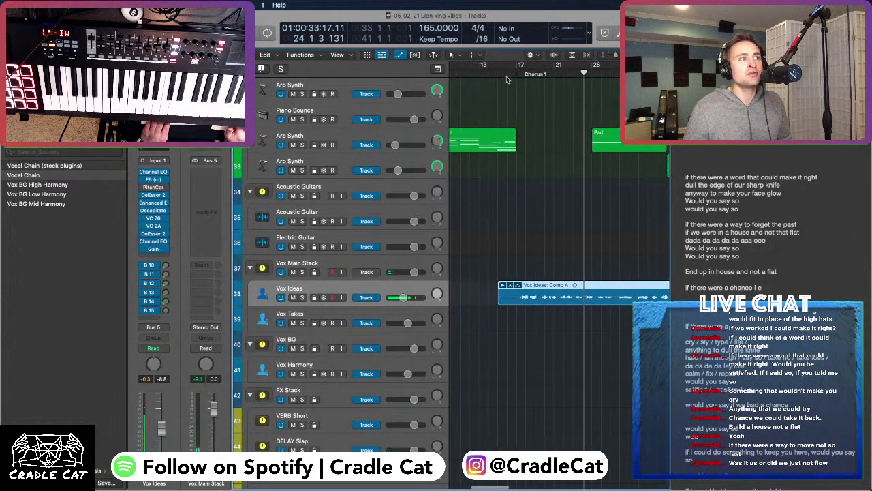
{"action": "left_click", "coordinate": [503, 83]}
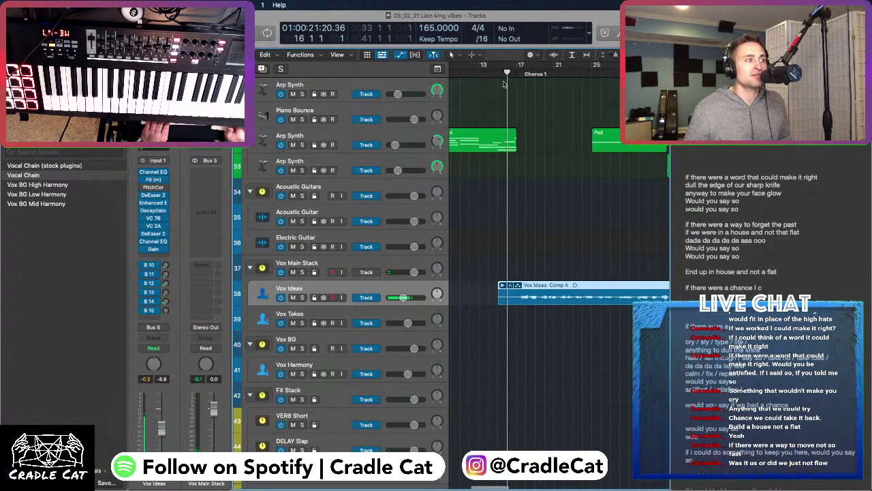
{"action": "key", "text": "r"}
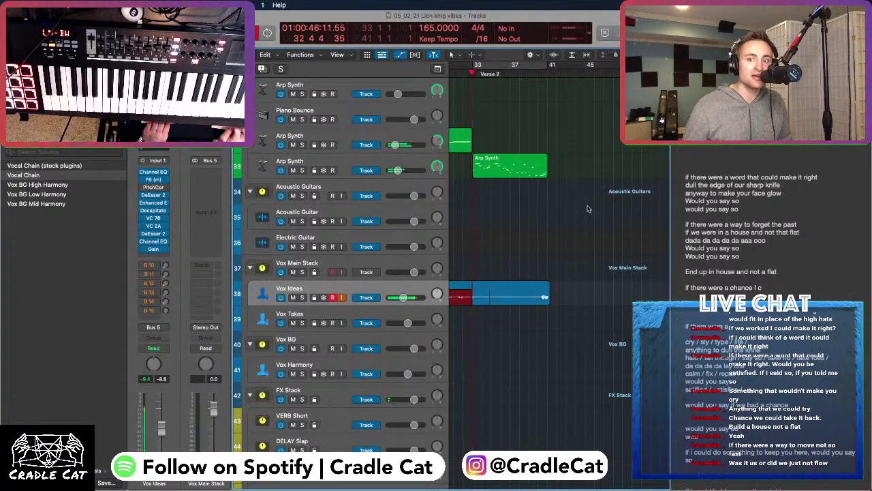
{"action": "key", "text": "space"}
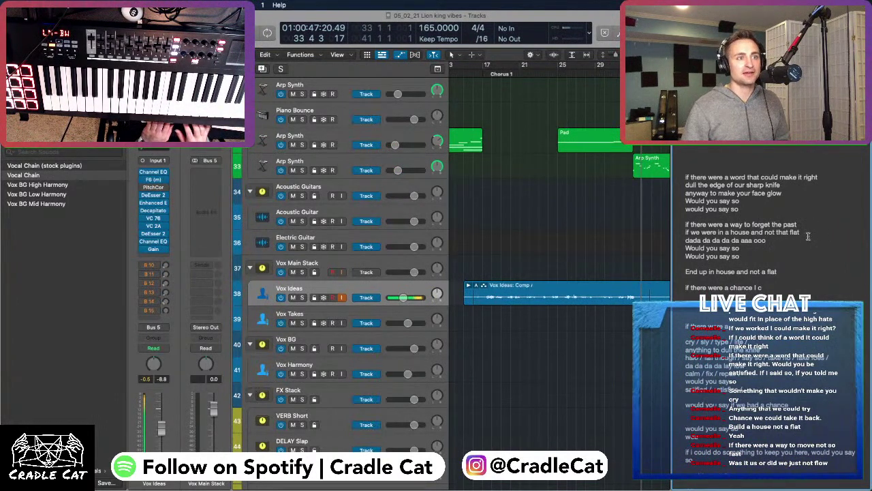
Insert the rhyme note "flow low /" above the placeholder lyric line, leaving a blank line before it
{"action": "left_click", "coordinate": [808, 236]}
{"action": "key", "text": "Return"}
{"action": "key", "text": "Return"}
{"action": "type", "text": "flo"}
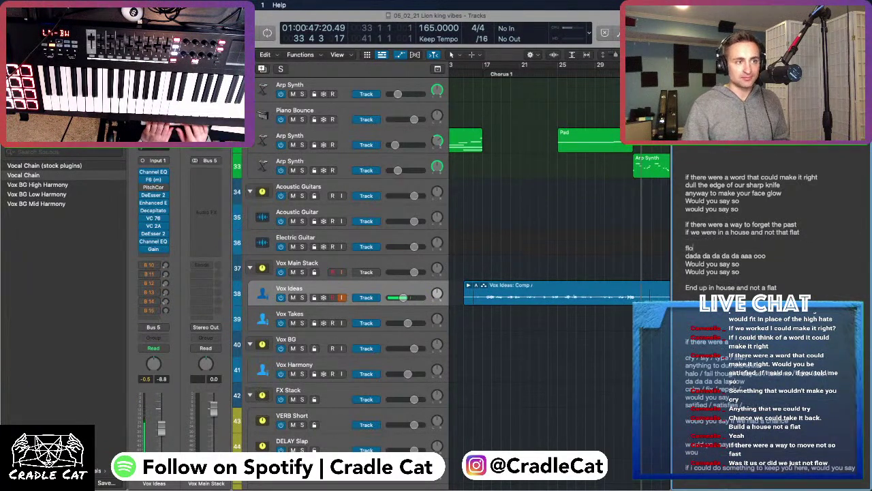
{"action": "type", "text": "w"}
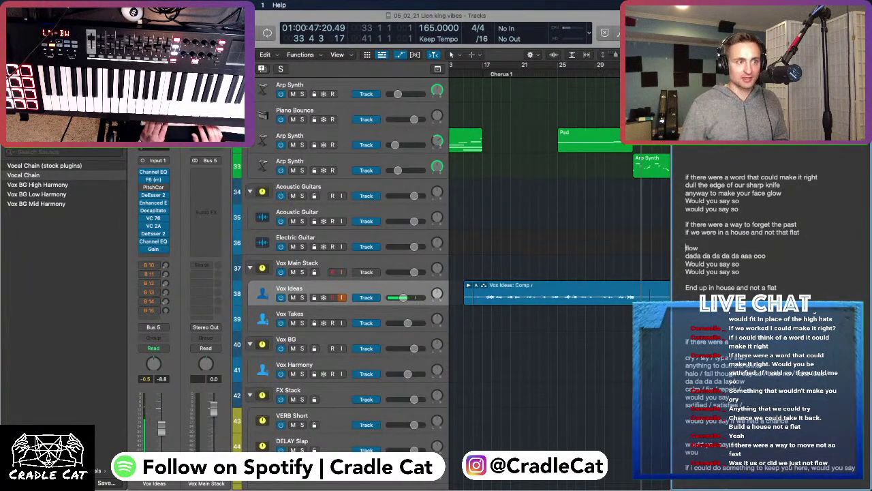
{"action": "left_click", "coordinate": [686, 248]}
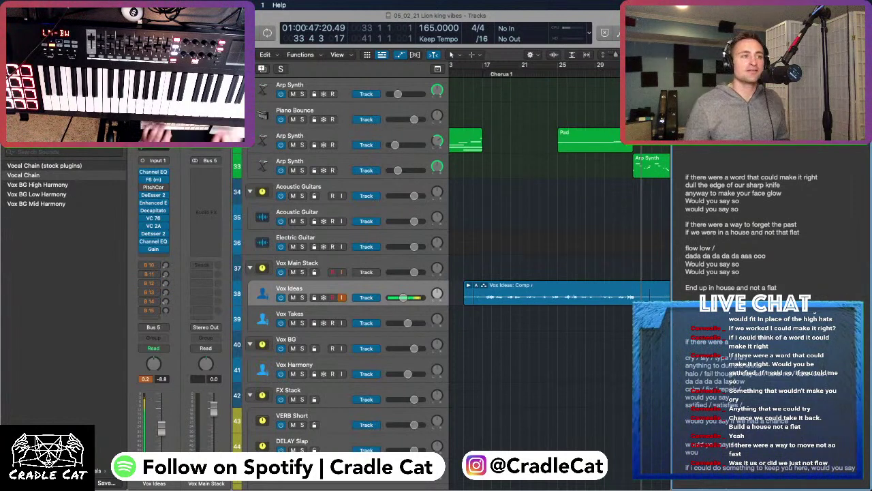
Replace the "flow low /" note with "if it" and turn off input monitoring on the Vox Ideas track
{"action": "left_click_drag", "start_coordinate": [726, 249], "coordinate": [668, 246]}
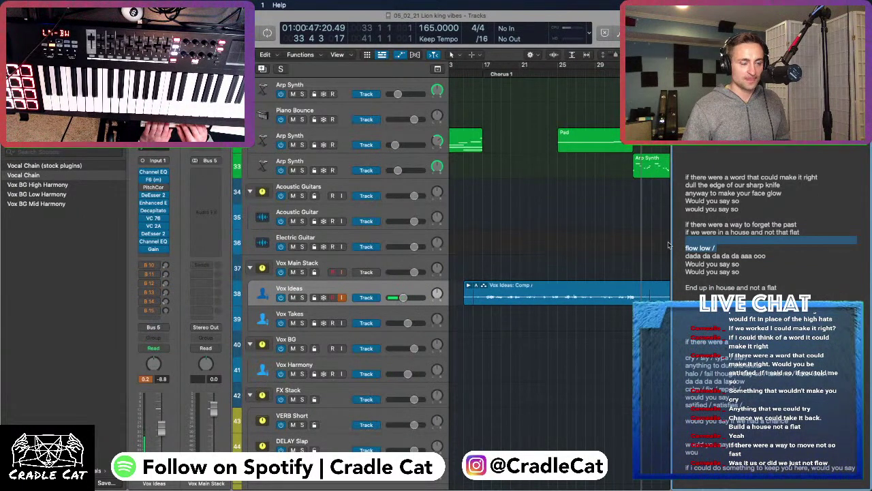
{"action": "type", "text": "if it"}
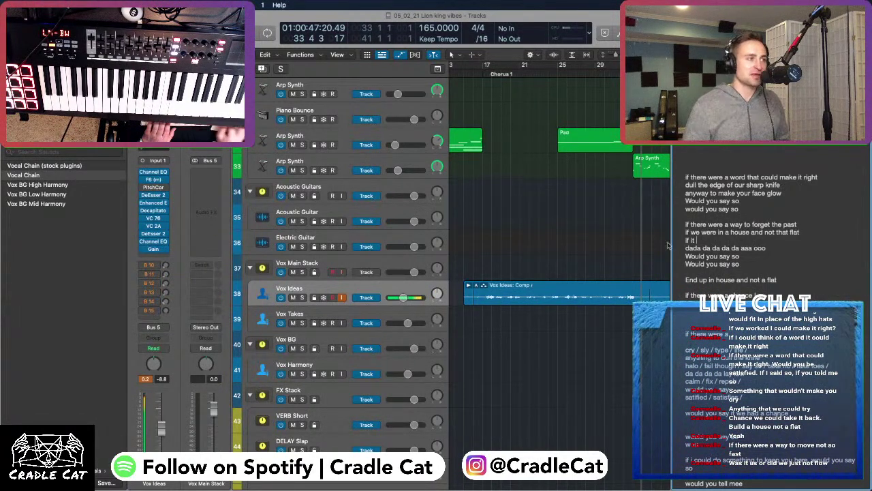
{"action": "left_click", "coordinate": [590, 236]}
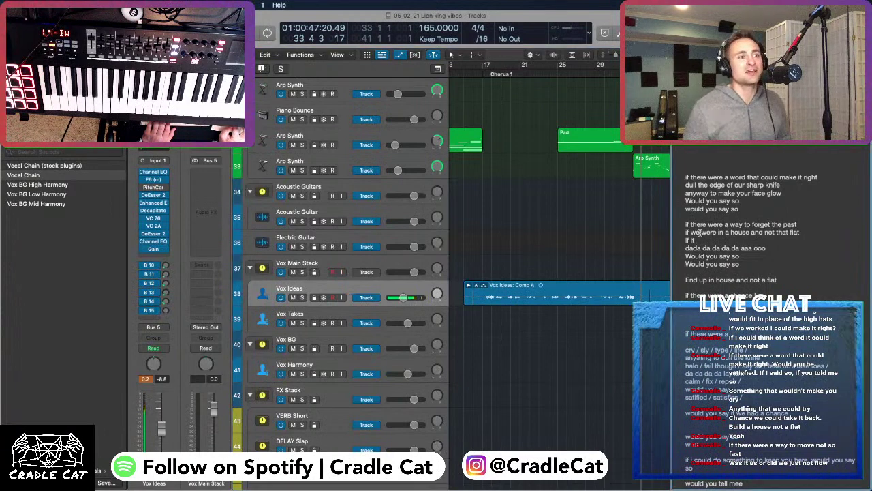
Replace the "if it" lyric line with "maybe i", dismissing the track deletion prompt
{"action": "left_click_drag", "start_coordinate": [704, 240], "coordinate": [651, 242]}
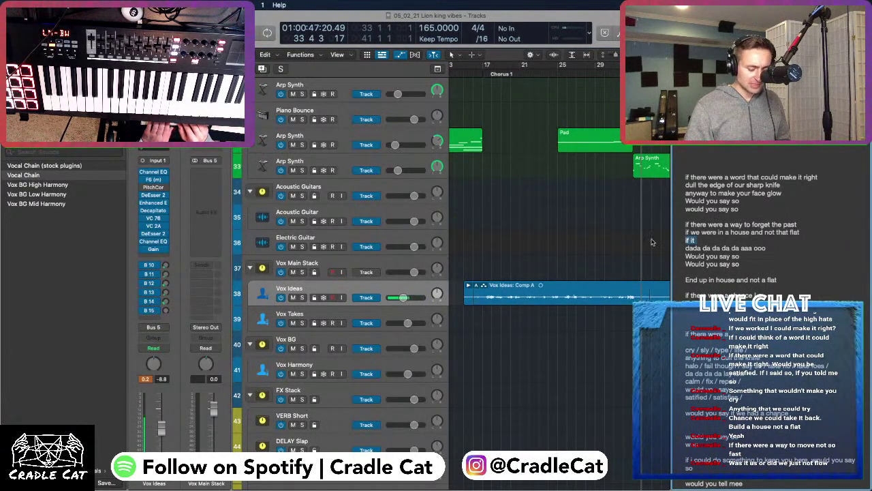
{"action": "type", "text": "maybe i"}
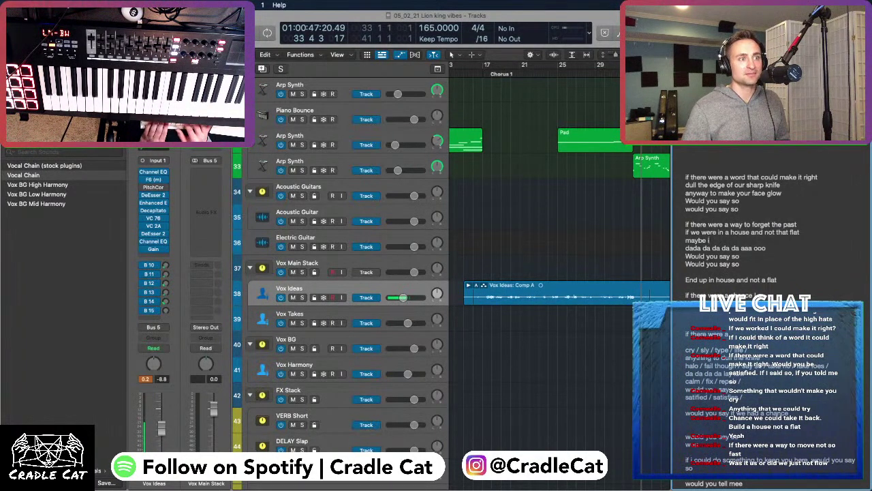
{"action": "key", "text": "super+BackSpace"}
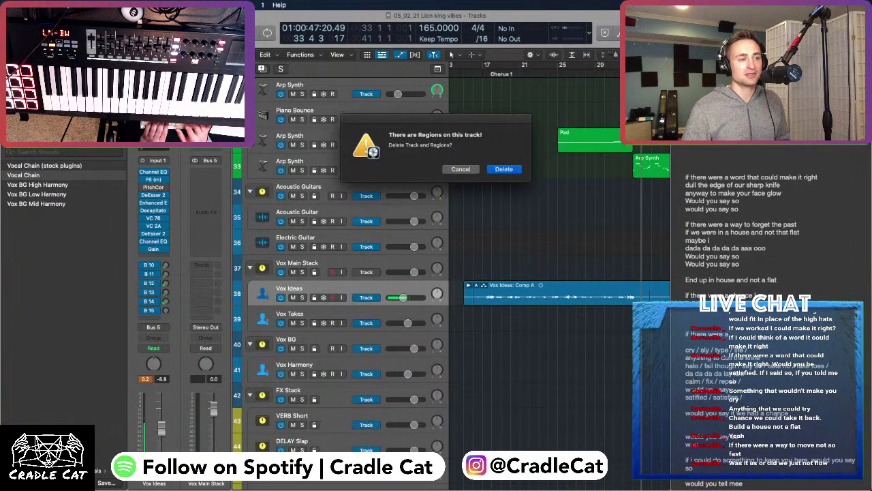
{"action": "key", "text": "Escape"}
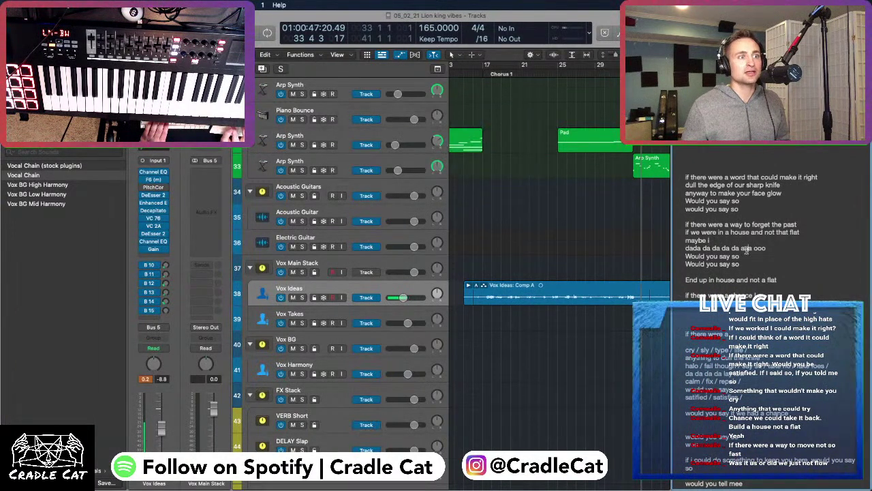
Add the lyric line "if it were just the way the space flowed" below "maybe i"
{"action": "key", "text": "Return"}
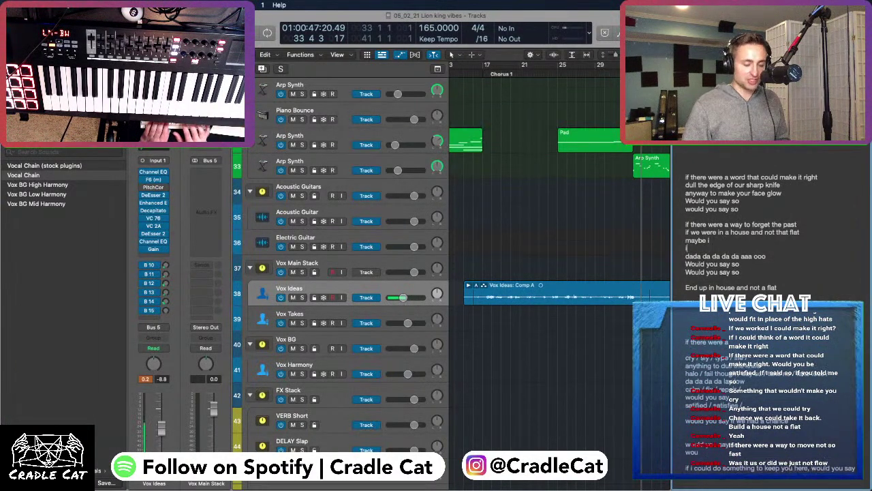
{"action": "type", "text": "if it were"}
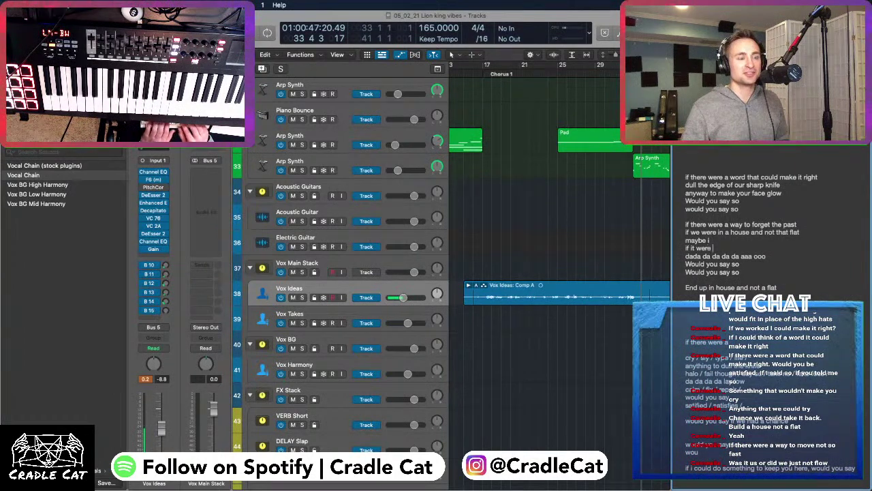
{"action": "type", "text": " just the way the"}
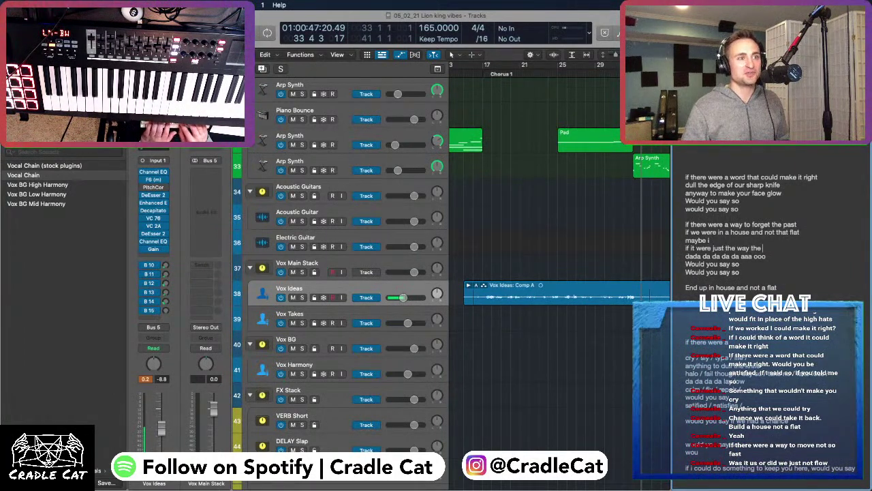
{"action": "type", "text": " space flowerd"}
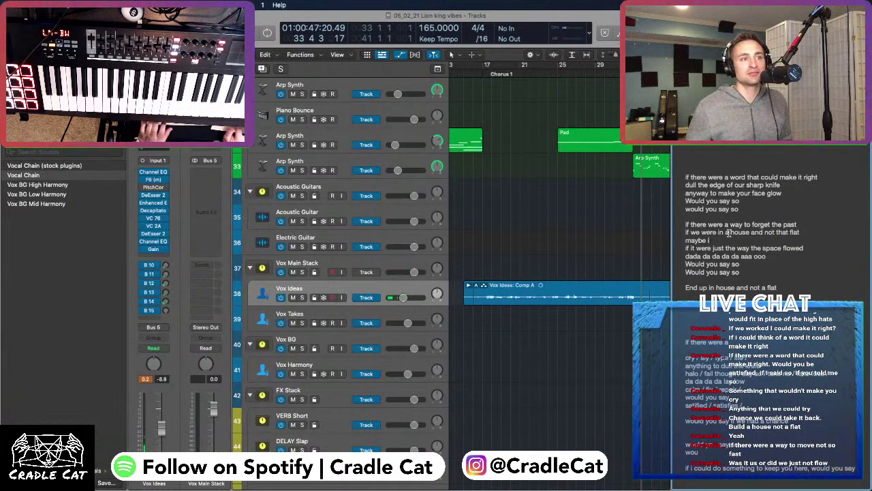
Replace "if we were in a" with "move into a" at the start of the house lyric line
{"action": "left_click_drag", "start_coordinate": [730, 232], "coordinate": [679, 232]}
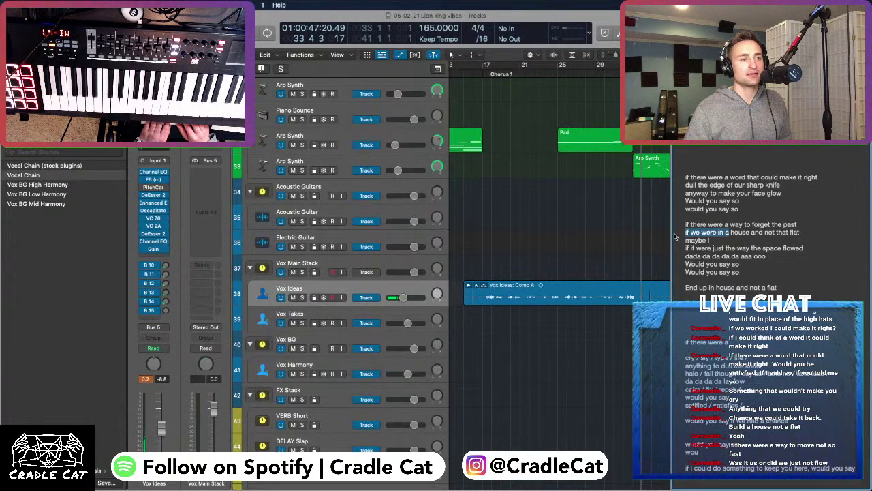
{"action": "type", "text": "mov"}
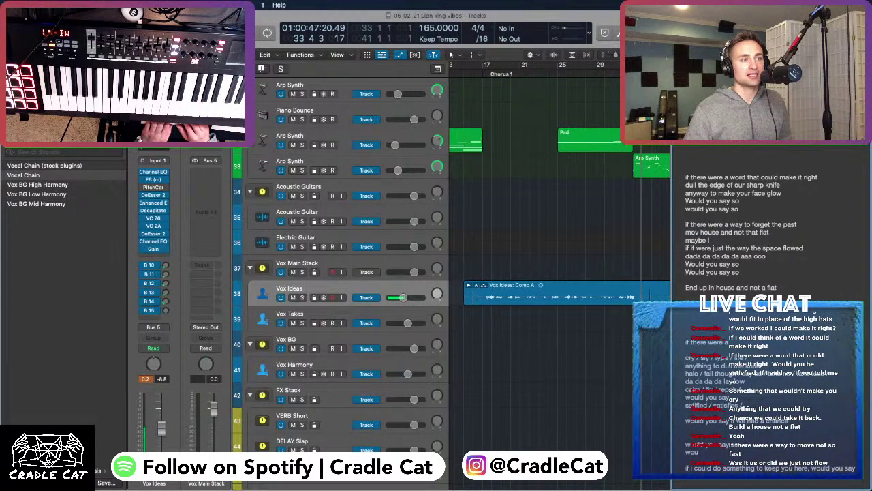
{"action": "type", "text": "e into a"}
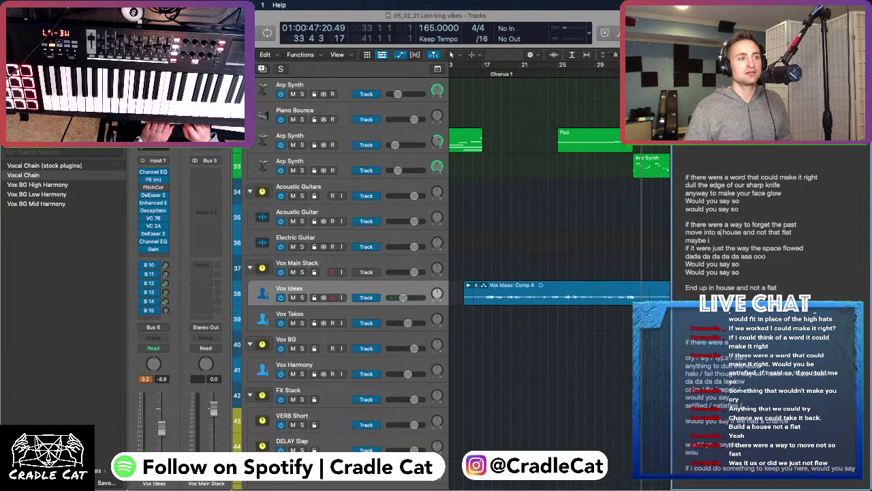
Replace the "maybe i" lyric with "if all we needed was a flow"
{"action": "left_click_drag", "start_coordinate": [713, 242], "coordinate": [682, 239]}
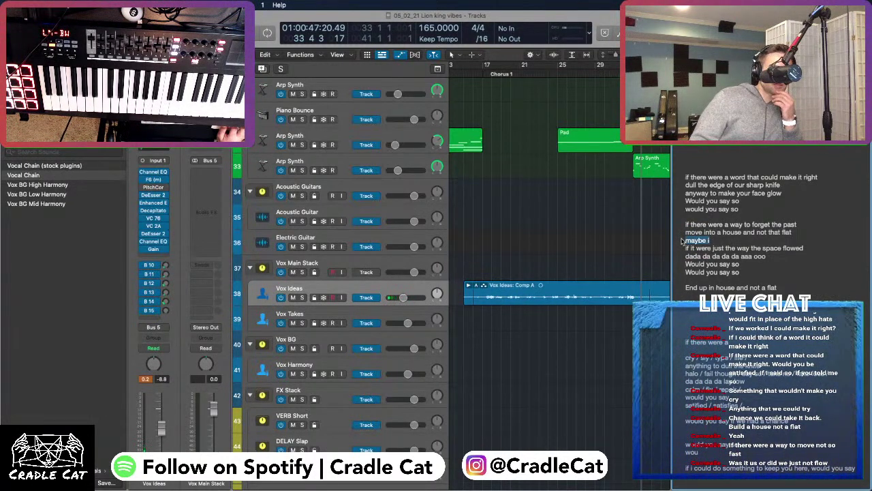
{"action": "type", "text": "if"}
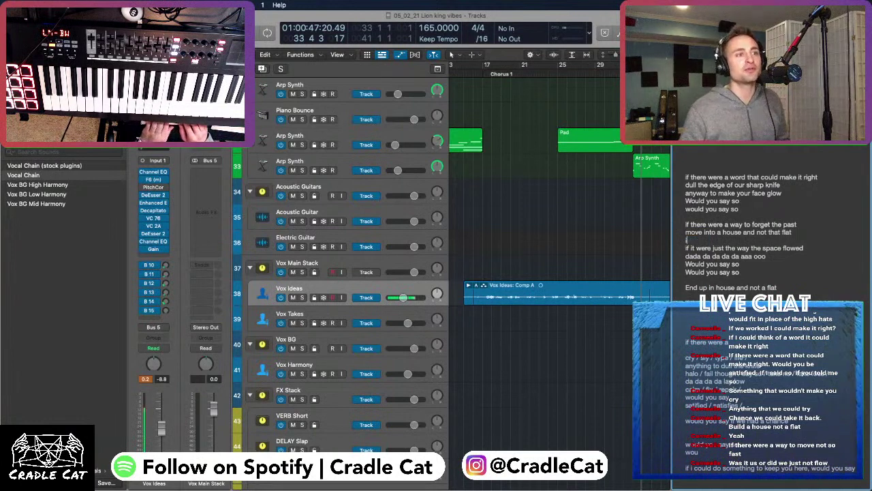
{"action": "type", "text": " all we"}
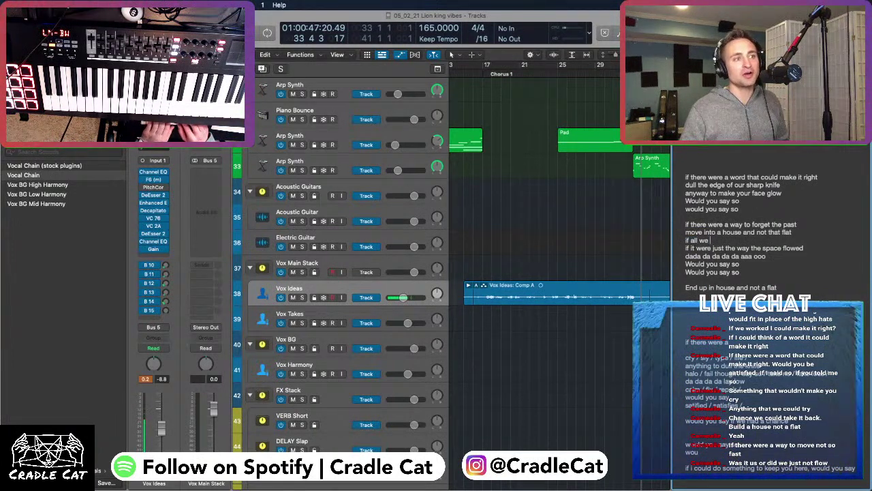
{"action": "type", "text": " needed was"}
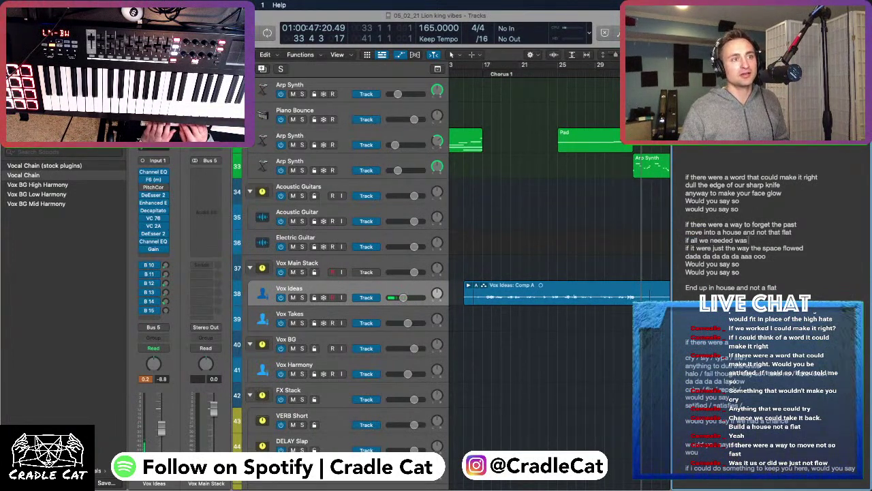
{"action": "type", "text": " a flow"}
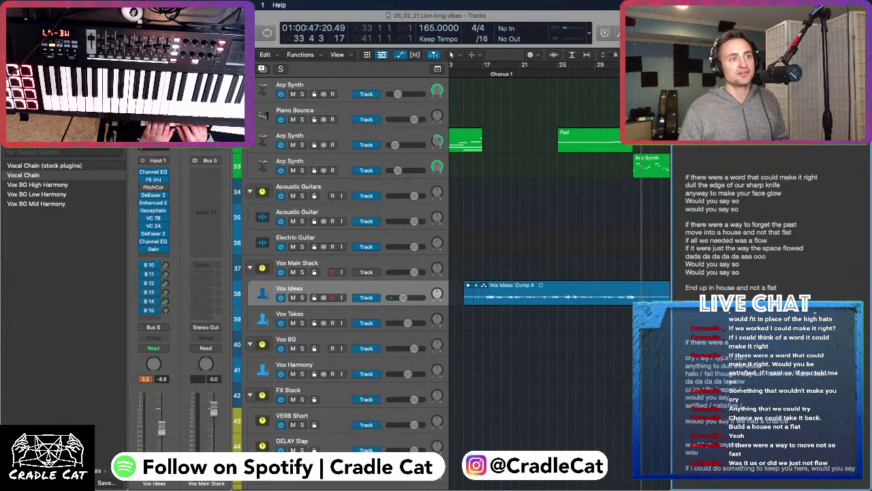
Change "that" to "this" in the lyric line "move into a house and not that flat"
{"action": "double_click", "coordinate": [773, 232]}
{"action": "type", "text": "this"}
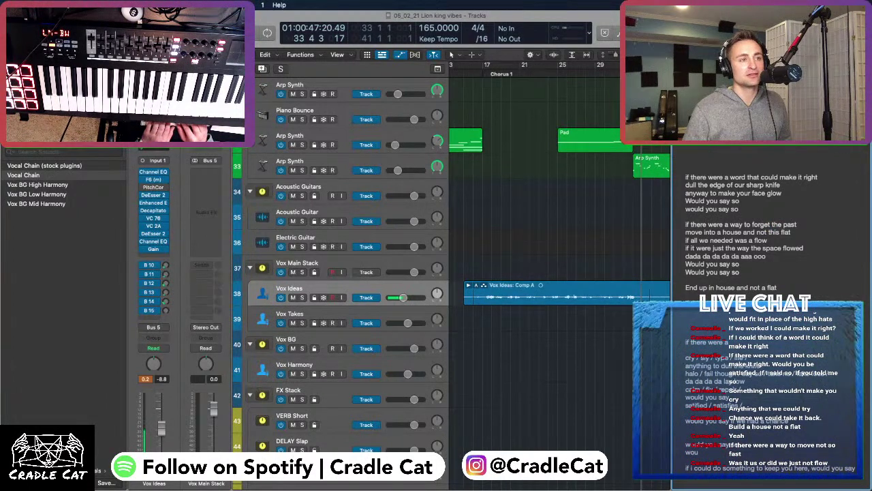
{"action": "type", "text": "is"}
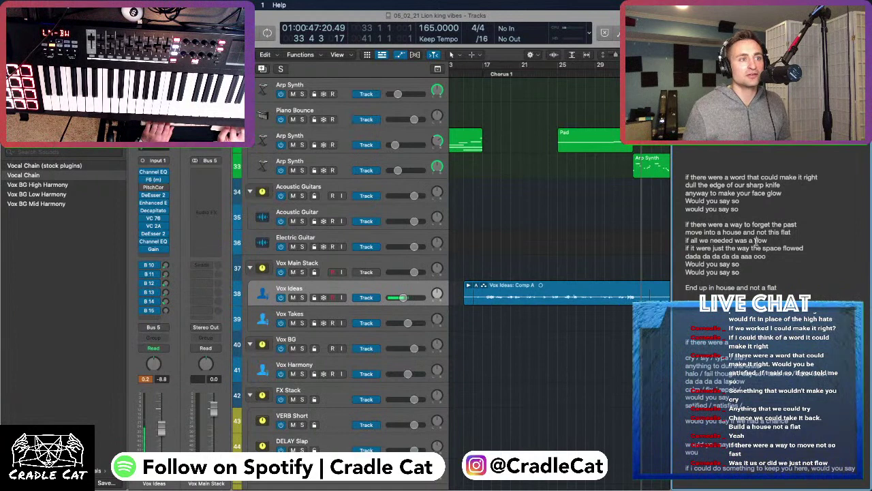
Insert "new" before "flow", then move "flow" and the two draft lines under it below "End up in house and not a flat"
{"action": "type", "text": "new"}
{"action": "key", "text": "Return"}
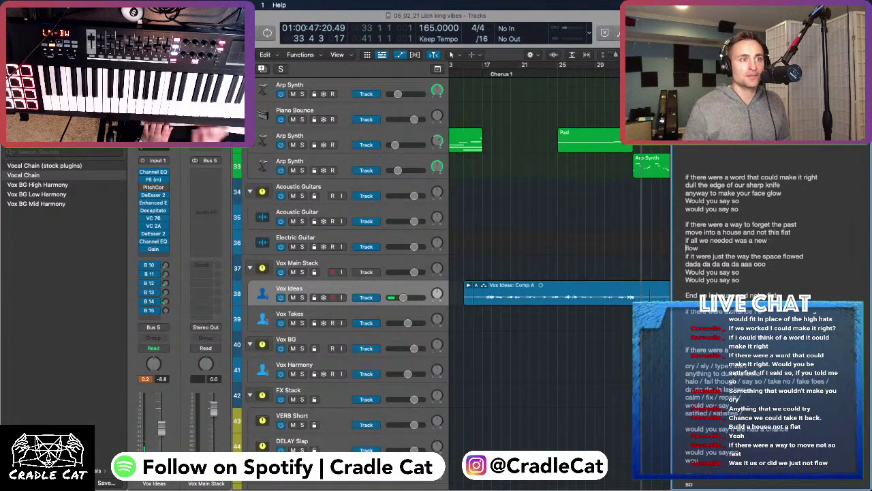
{"action": "left_click", "coordinate": [803, 257], "text": "shift"}
{"action": "left_click", "coordinate": [809, 263], "text": "shift"}
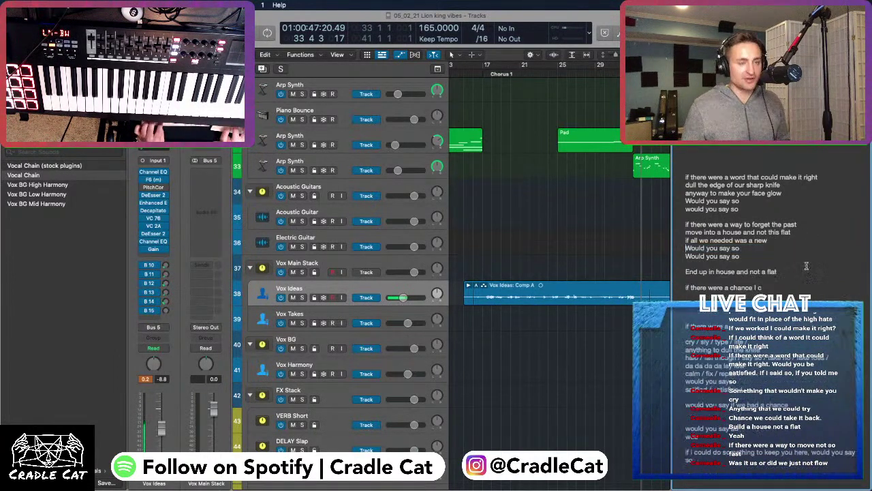
{"action": "key", "text": "BackSpace"}
{"action": "key", "text": "Down"}
{"action": "key", "text": "Down"}
{"action": "key", "text": "Down"}
{"action": "key", "text": "super+Right"}
{"action": "key", "text": "Return"}
{"action": "key", "text": "super+z"}
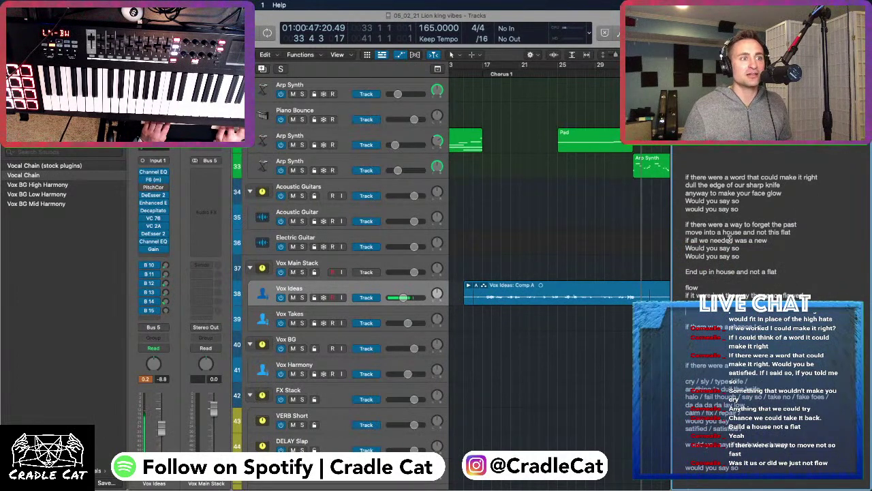
Rework the third lyric line to read "if all we needed were a new flow"
{"action": "left_click", "coordinate": [752, 240]}
{"action": "key", "text": "BackSpace"}
{"action": "key", "text": "BackSpace"}
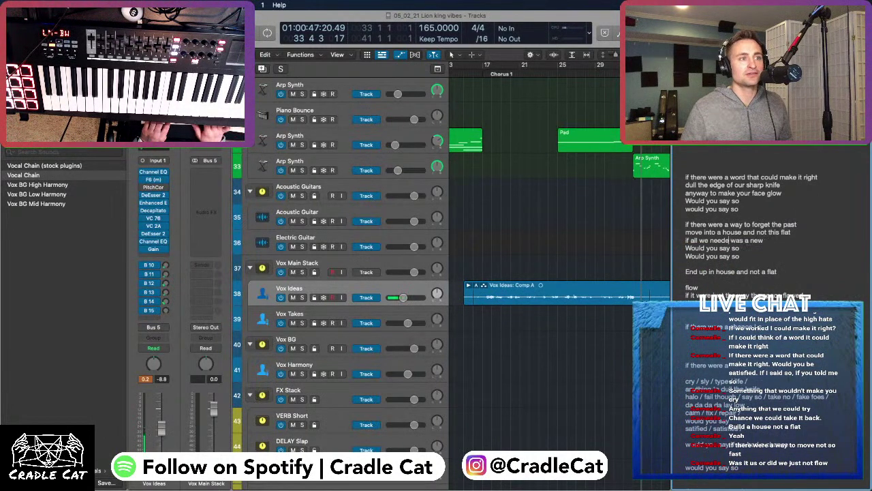
{"action": "type", "text": "flow"}
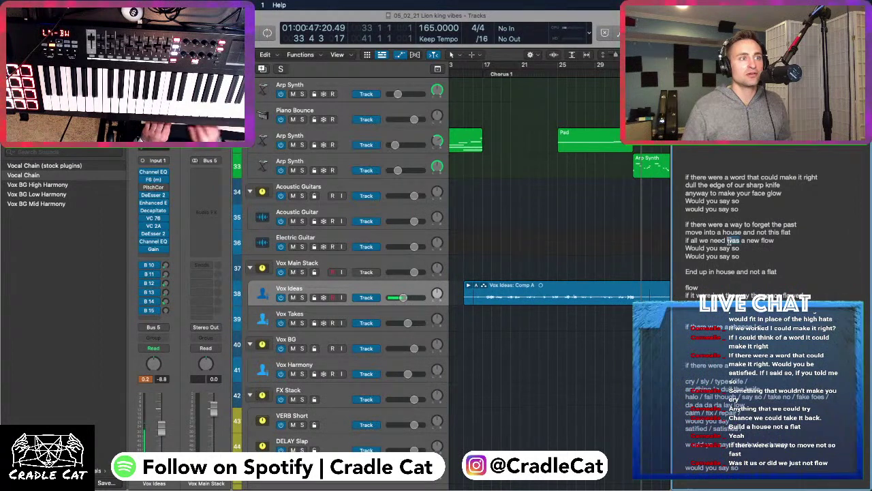
{"action": "type", "text": "ere ju"}
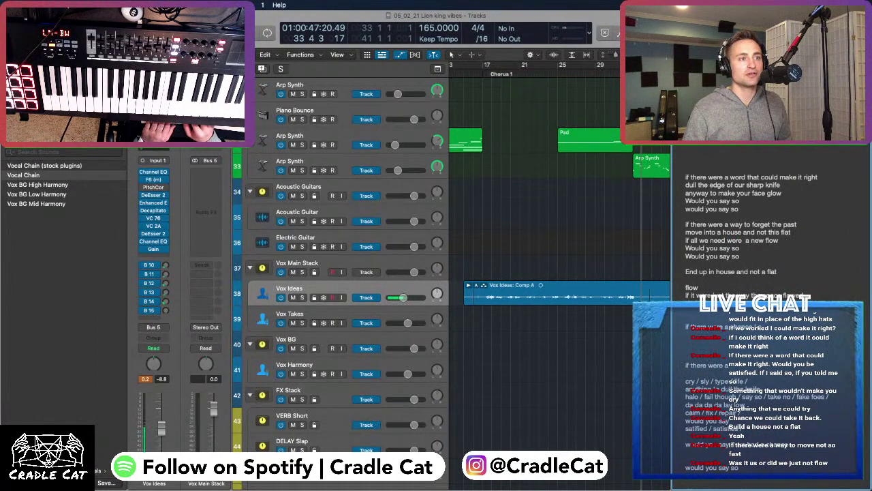
{"action": "type", "text": "ed"}
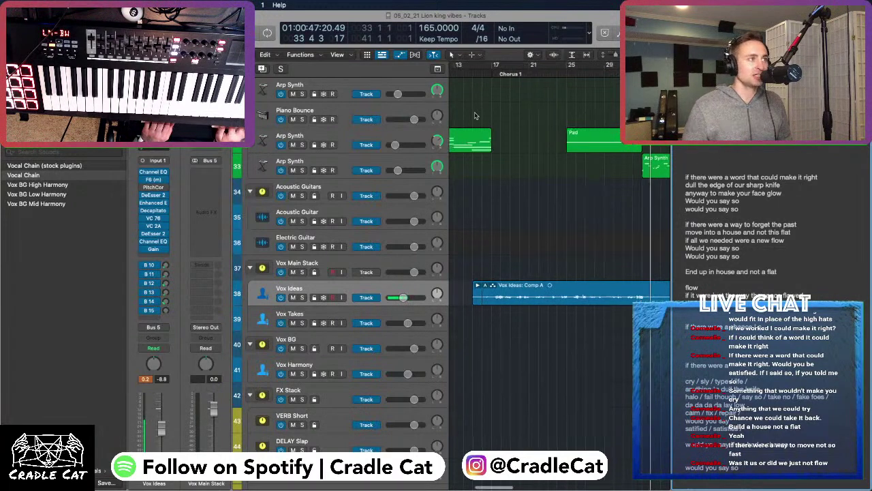
Try recording a vocal take on the Vox Ideas track from bar 15 into Chorus 1, restarting it once
{"action": "scroll", "coordinate": [533, 134], "scroll_direction": "up", "scroll_amount": 2}
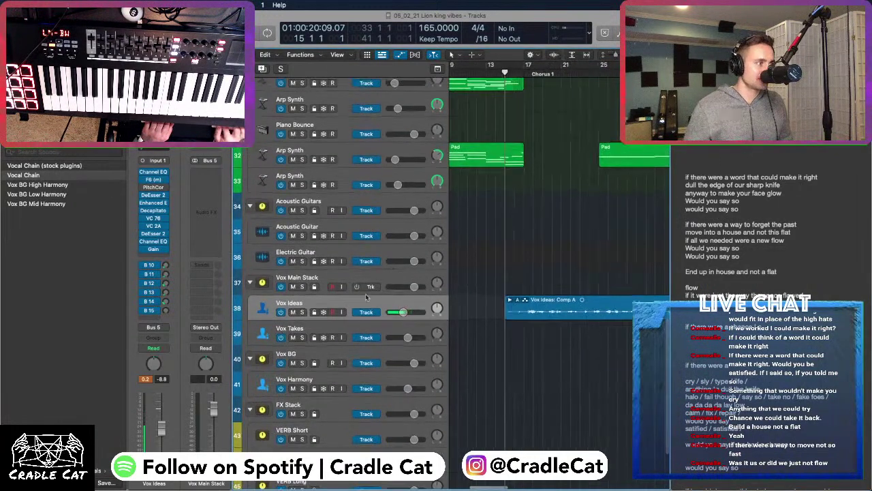
{"action": "key", "text": "r"}
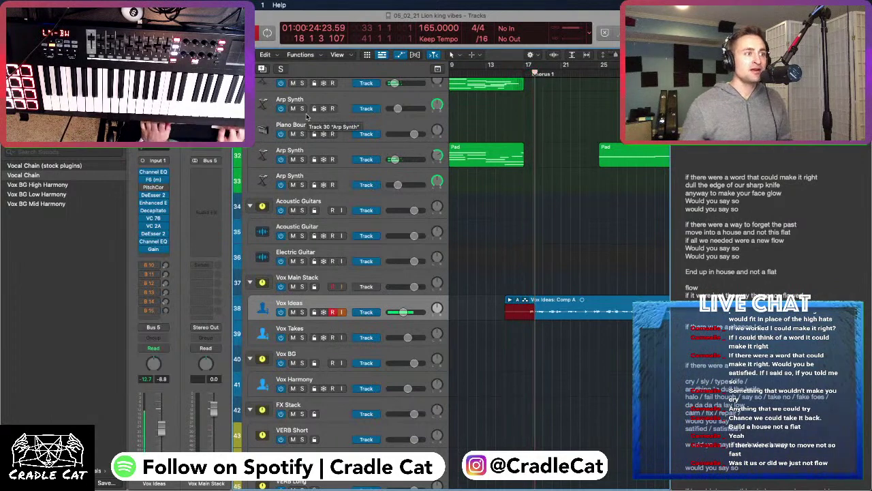
{"action": "key", "text": "space"}
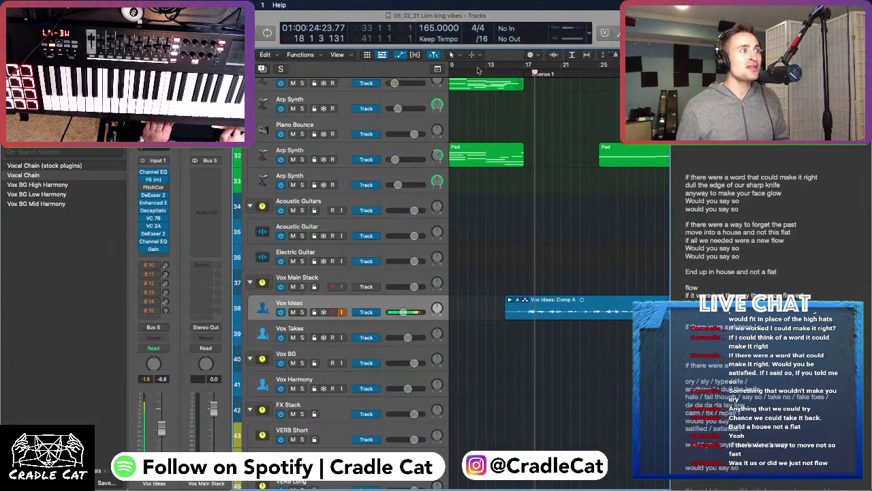
{"action": "left_click", "coordinate": [505, 71]}
{"action": "key", "text": "r"}
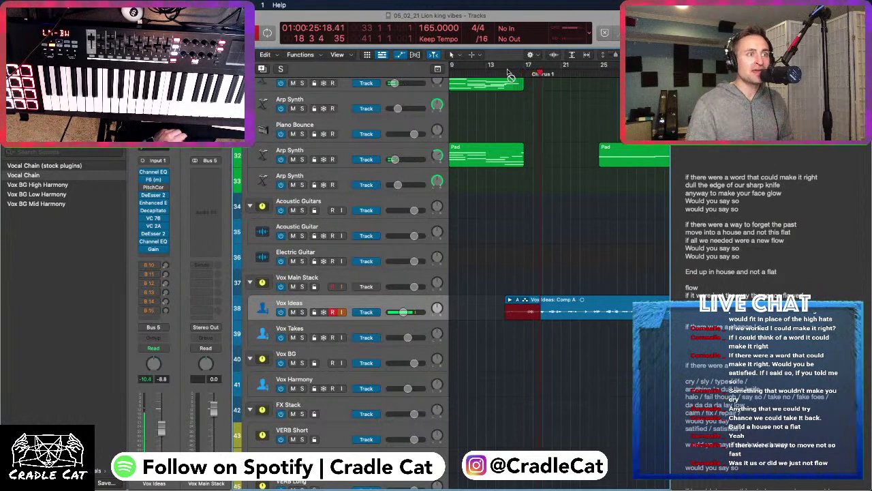
{"action": "key", "text": "space"}
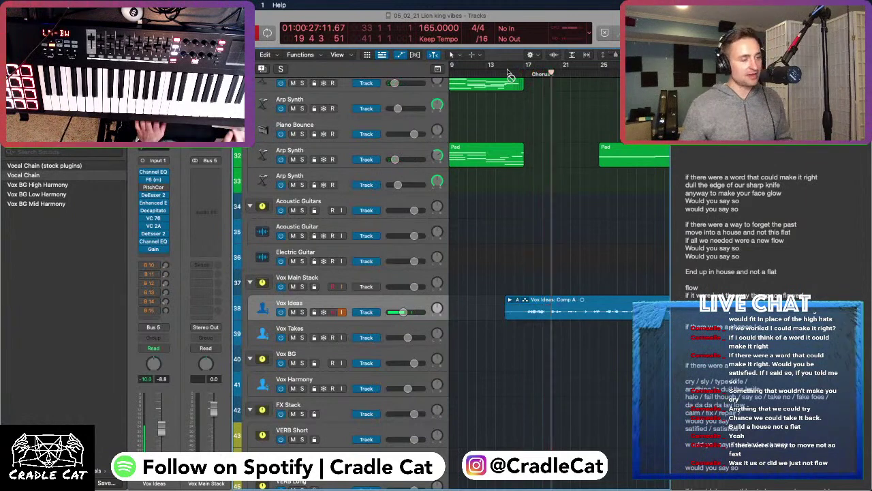
Record a new take on the Vox Ideas track from bar 16 to bar 24, and return the playhead to bar 16
{"action": "left_click", "coordinate": [520, 68]}
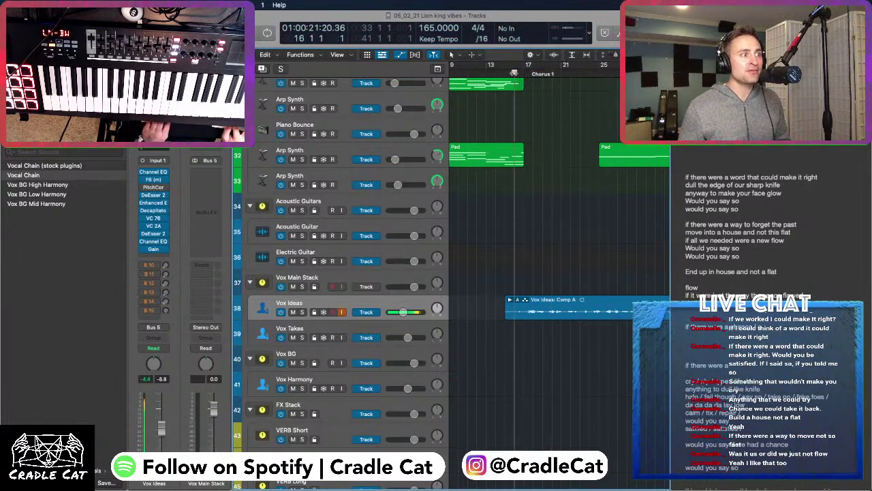
{"action": "key", "text": "r"}
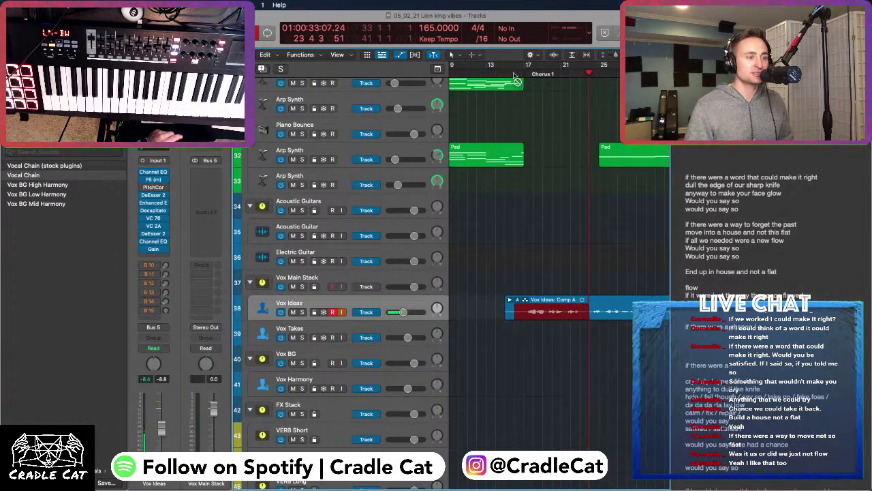
{"action": "key", "text": "space"}
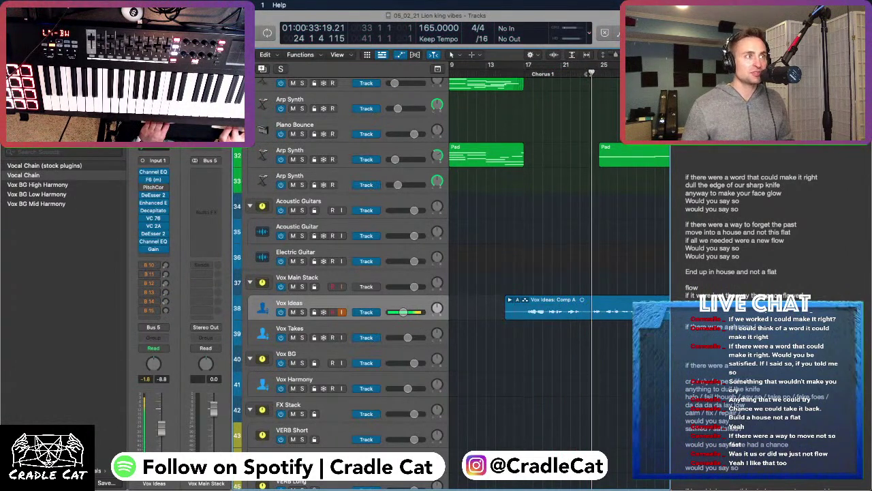
{"action": "key", "text": "space"}
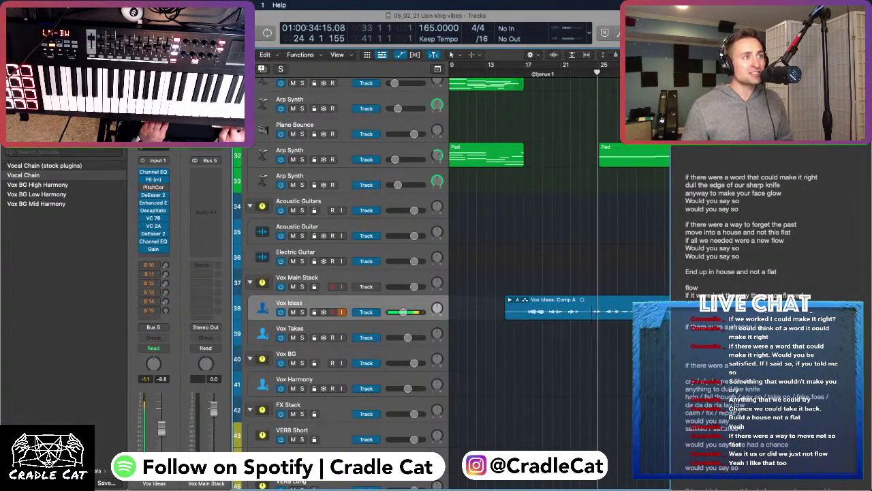
{"action": "left_click", "coordinate": [513, 74]}
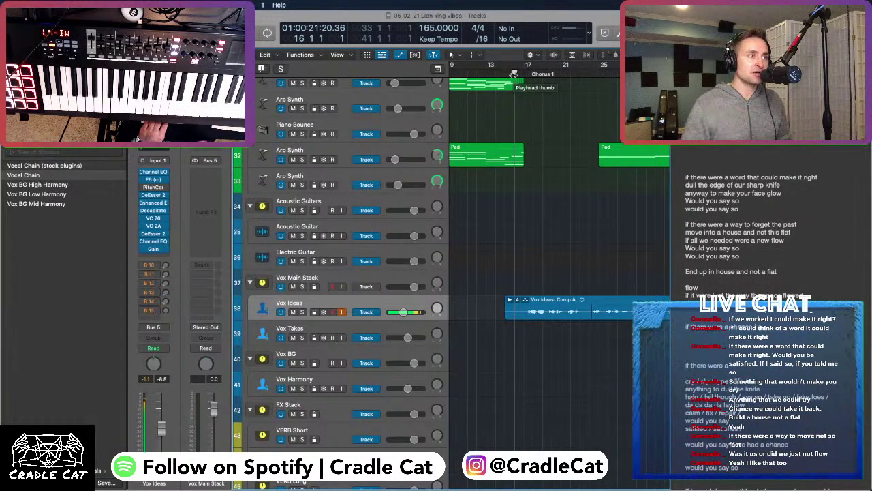
Record a new take on the Vox Ideas track from about bar 15 to bar 29, and play back from bar 25
{"action": "left_click_drag", "start_coordinate": [513, 73], "coordinate": [509, 73]}
{"action": "key", "text": "r"}
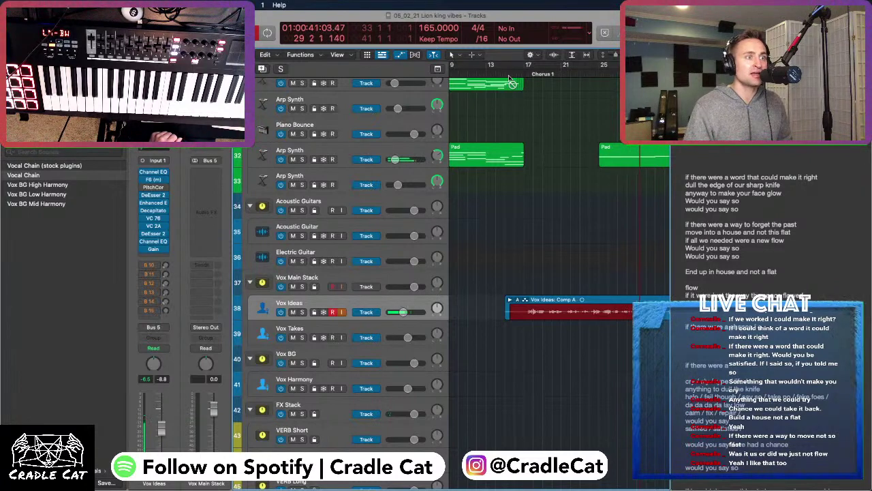
{"action": "key", "text": "space"}
{"action": "left_click", "coordinate": [608, 73]}
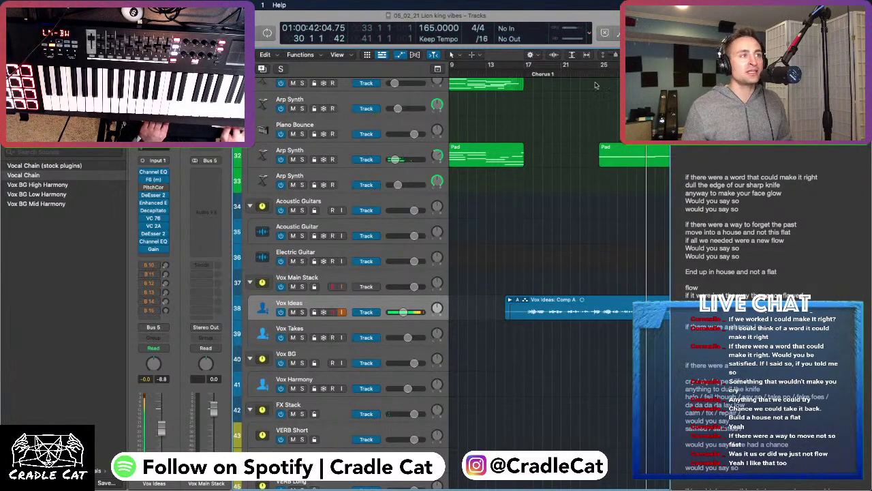
{"action": "key", "text": "space"}
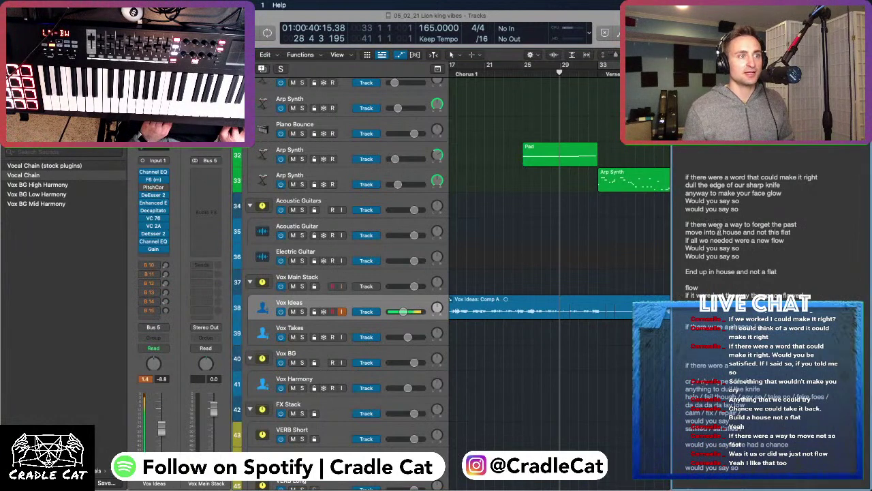
Replace "move into a" with "In a" at the start of the second line in the second lyric set
{"action": "left_click_drag", "start_coordinate": [721, 232], "coordinate": [679, 233]}
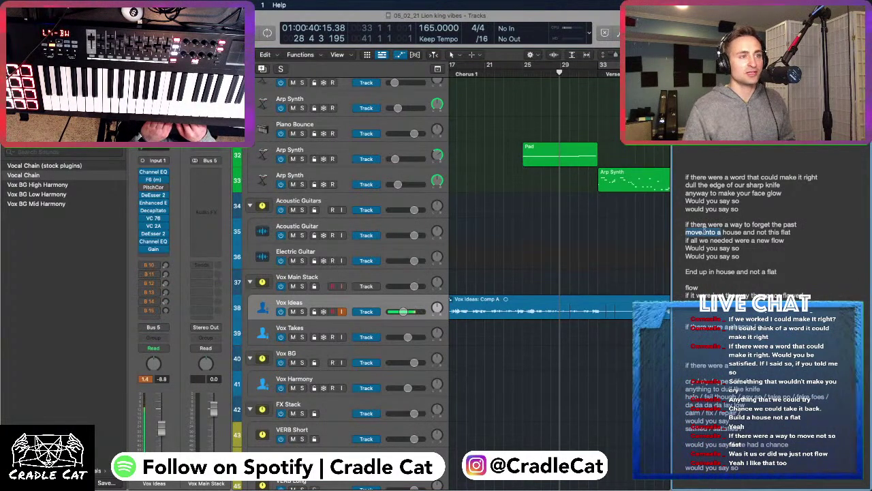
{"action": "type", "text": "In a"}
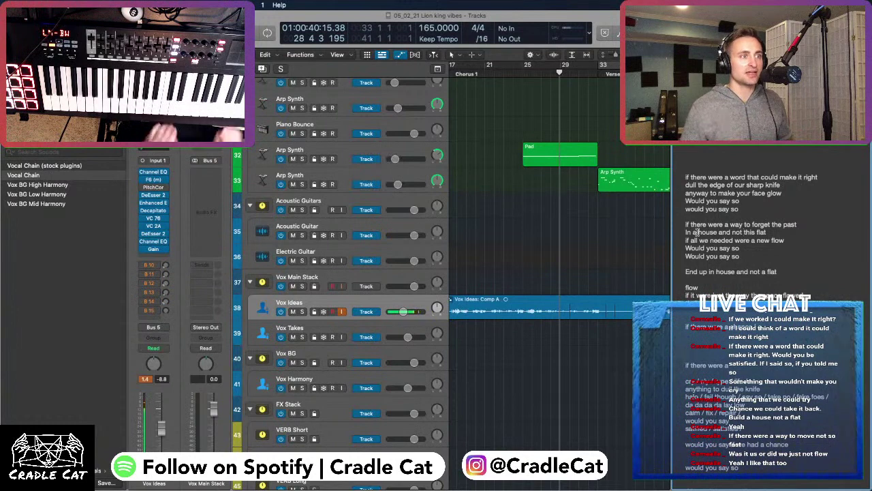
Record a short take on the Vox Ideas track from bar 25 to bar 29, and return the playhead to bar 25
{"action": "key", "text": "space"}
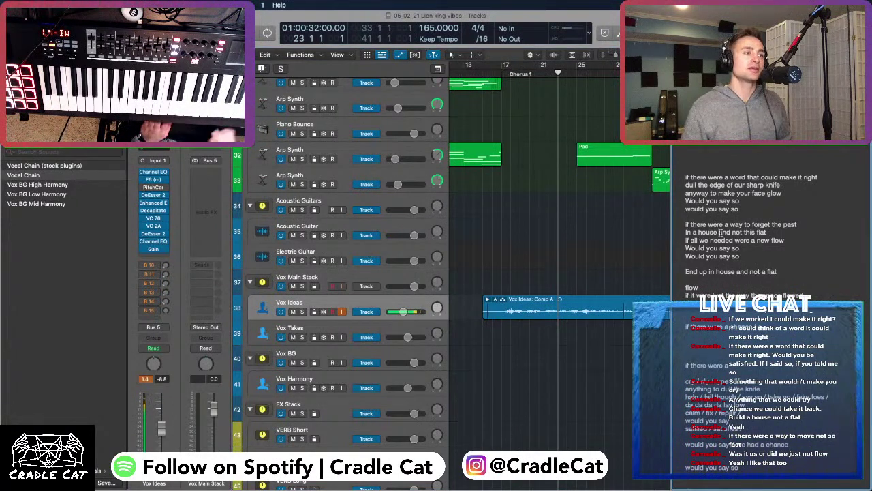
{"action": "scroll", "coordinate": [572, 121], "scroll_direction": "right", "scroll_amount": 3}
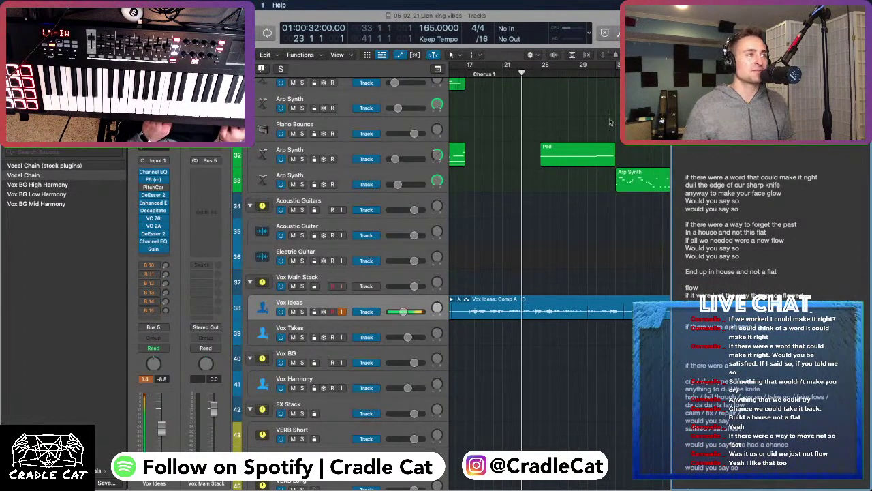
{"action": "scroll", "coordinate": [594, 117], "scroll_direction": "left", "scroll_amount": 5}
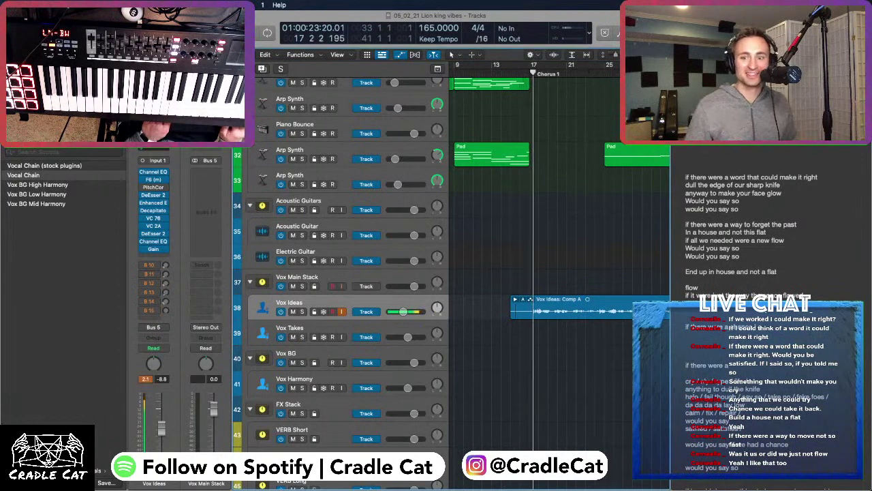
{"action": "scroll", "coordinate": [656, 148], "scroll_direction": "right", "scroll_amount": 3}
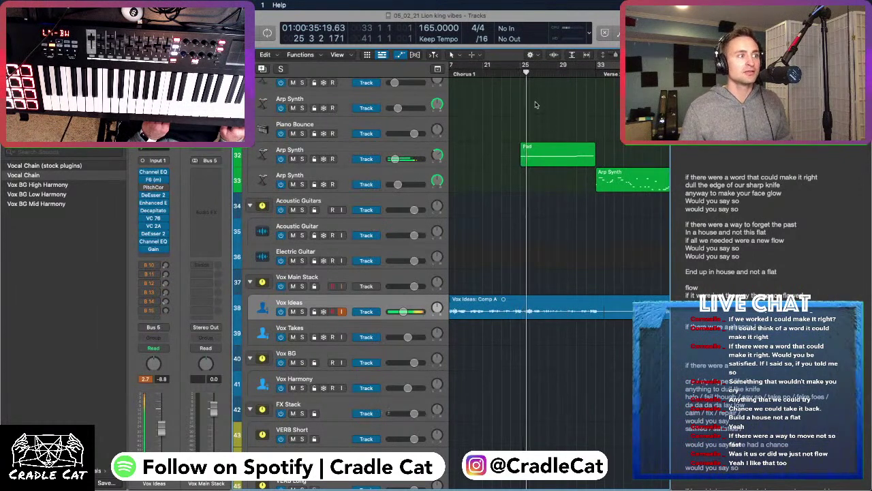
{"action": "key", "text": "r"}
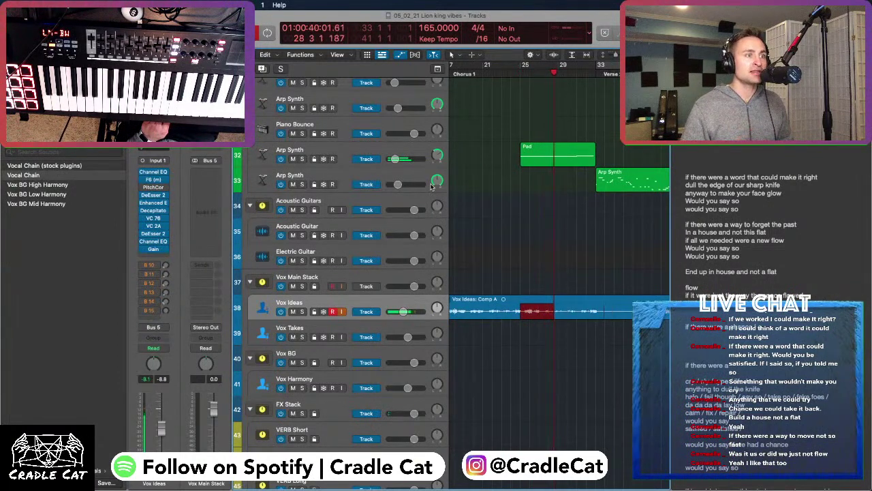
{"action": "key", "text": "space"}
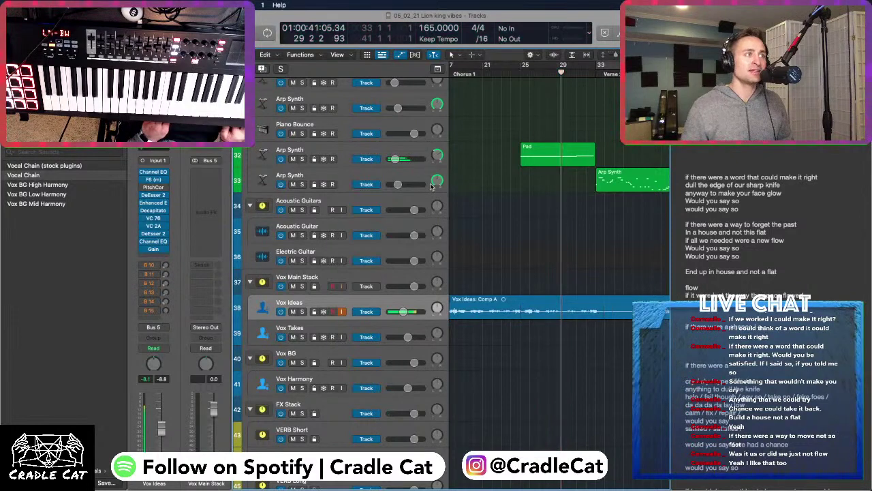
{"action": "left_click", "coordinate": [519, 72]}
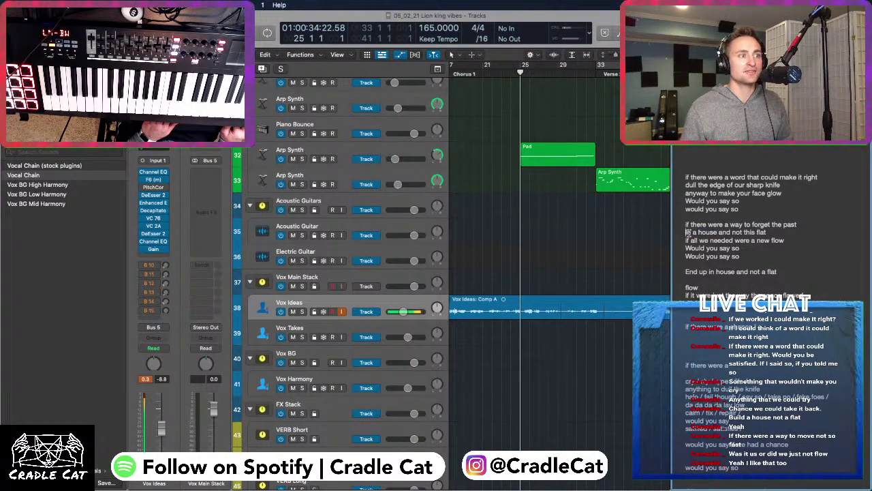
Change "and not this" to "out of this" in the lyric line beginning "In a house"
{"action": "left_click_drag", "start_coordinate": [692, 232], "coordinate": [675, 236]}
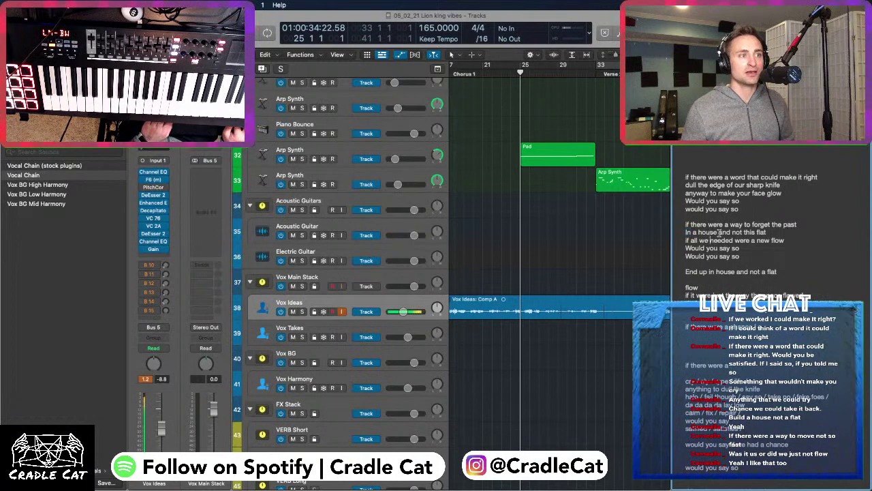
{"action": "left_click_drag", "start_coordinate": [754, 232], "coordinate": [730, 231]}
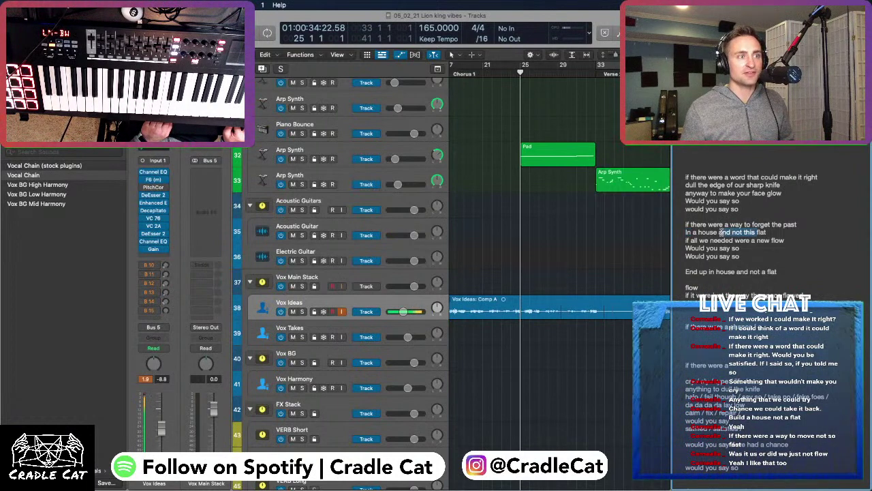
{"action": "type", "text": "out of this"}
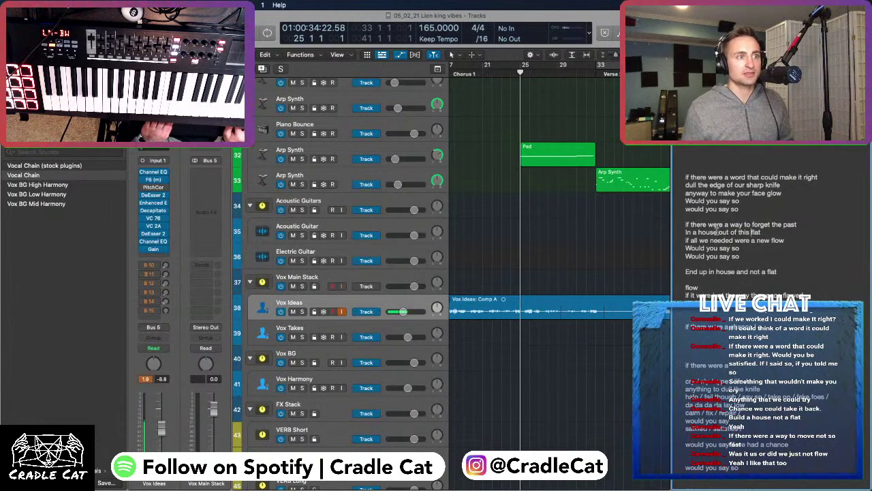
{"action": "left_click_drag", "start_coordinate": [716, 231], "coordinate": [683, 232]}
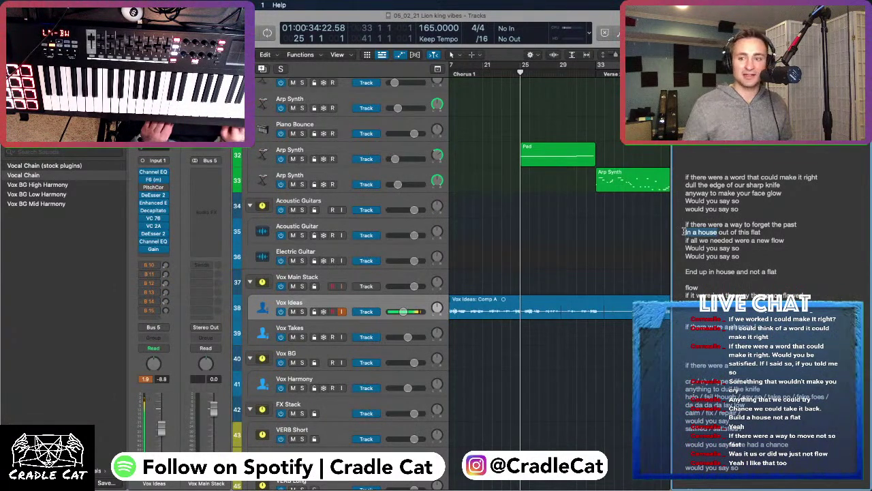
Try recording the second half of Chorus 1 on the Vox Ideas track from about bar 24, restarting the take once
{"action": "left_click", "coordinate": [493, 73]}
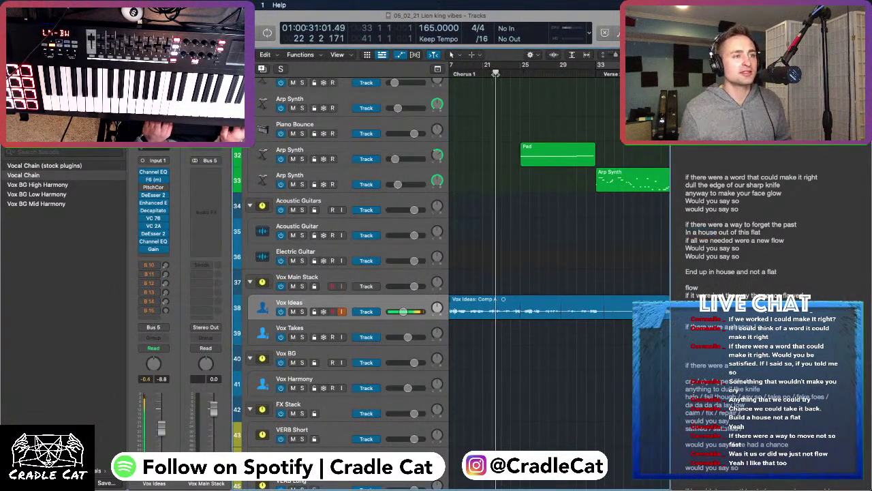
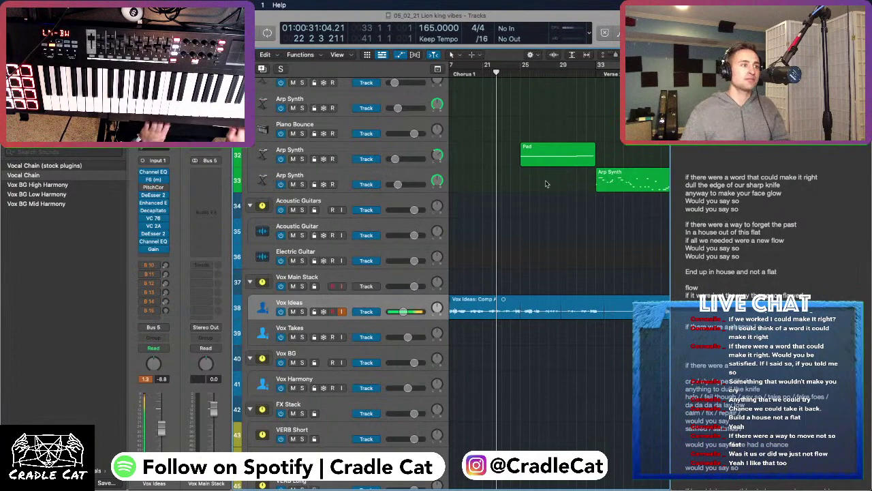
{"action": "scroll", "coordinate": [544, 91], "scroll_direction": "left", "scroll_amount": 2}
{"action": "scroll", "coordinate": [543, 91], "scroll_direction": "down", "scroll_amount": 2}
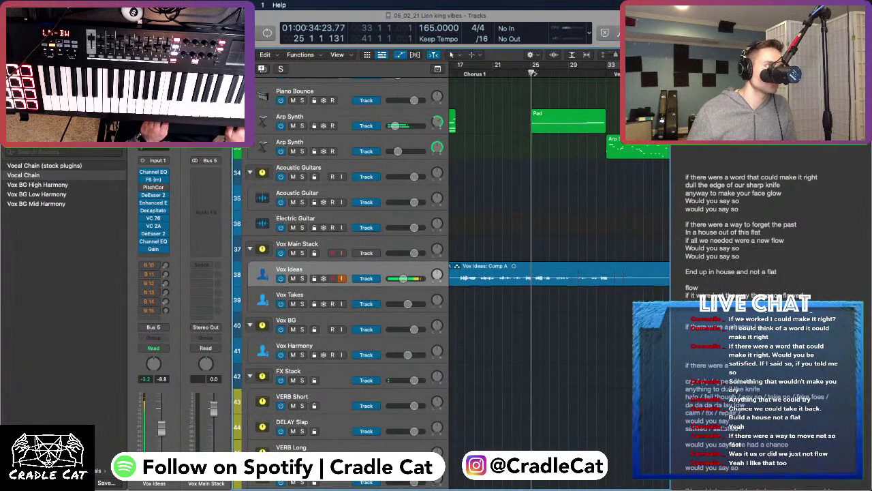
{"action": "left_click", "coordinate": [525, 72]}
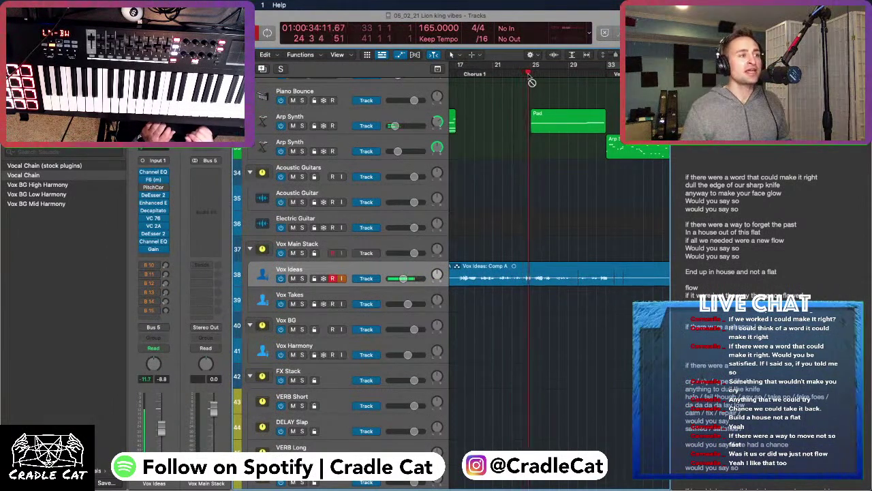
{"action": "key", "text": "space"}
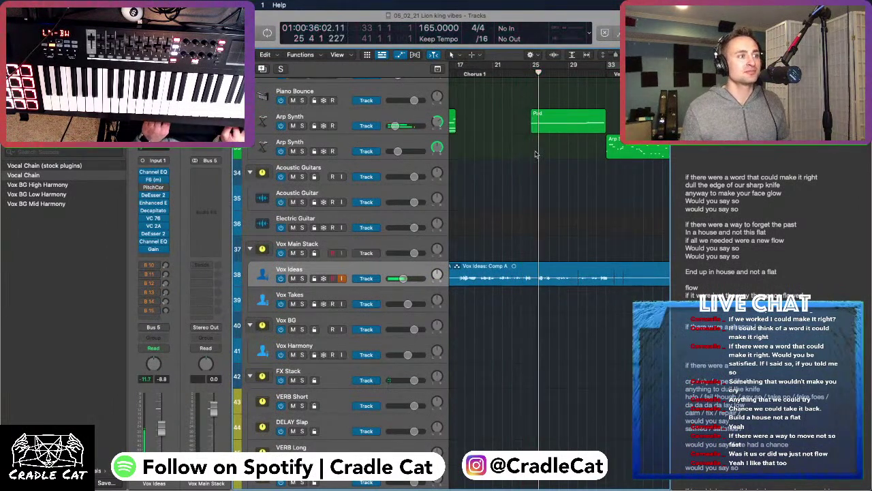
{"action": "left_click", "coordinate": [514, 73]}
{"action": "key", "text": "r"}
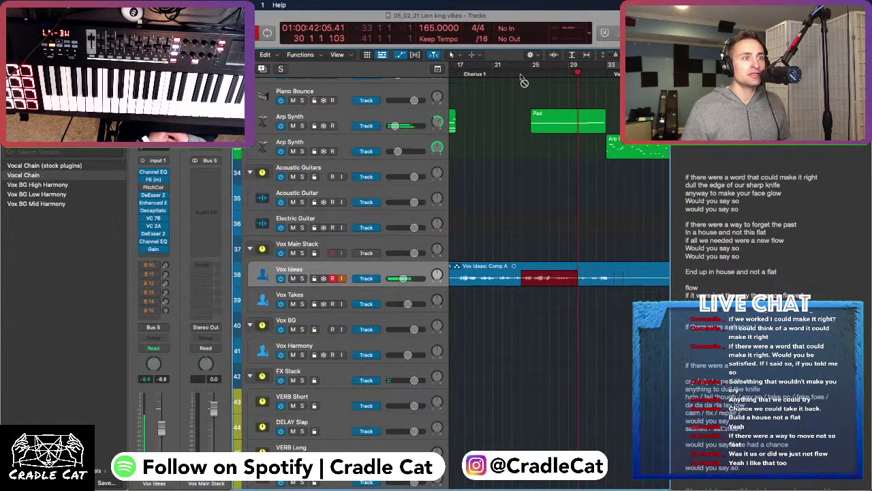
{"action": "key", "text": "space"}
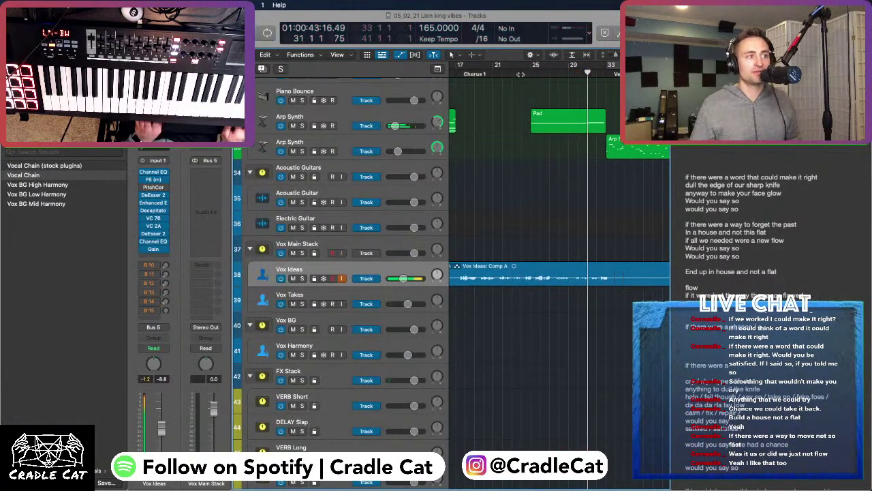
Record a new take on the Vox Ideas track from bar 23 to bar 34
{"action": "left_click", "coordinate": [509, 72]}
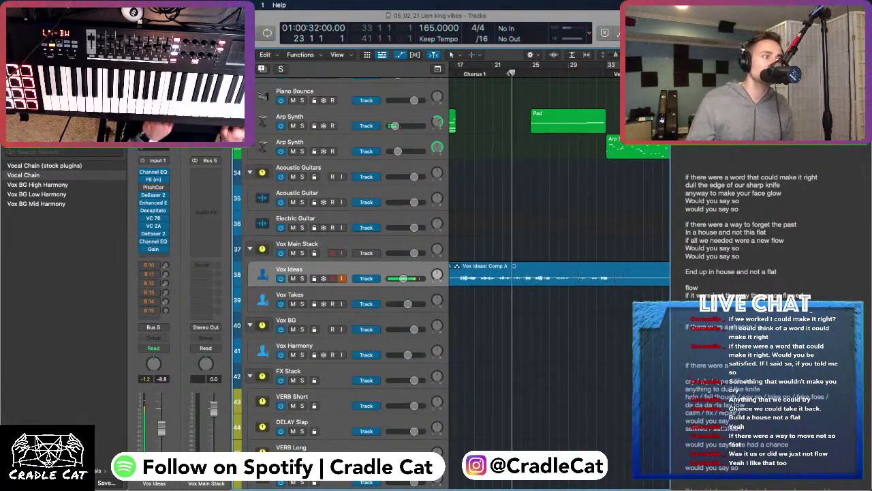
{"action": "key", "text": "r"}
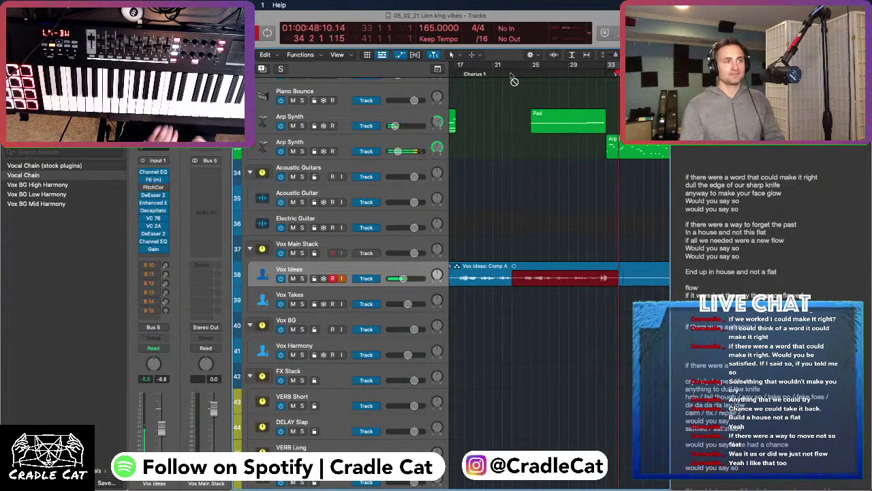
{"action": "key", "text": "space"}
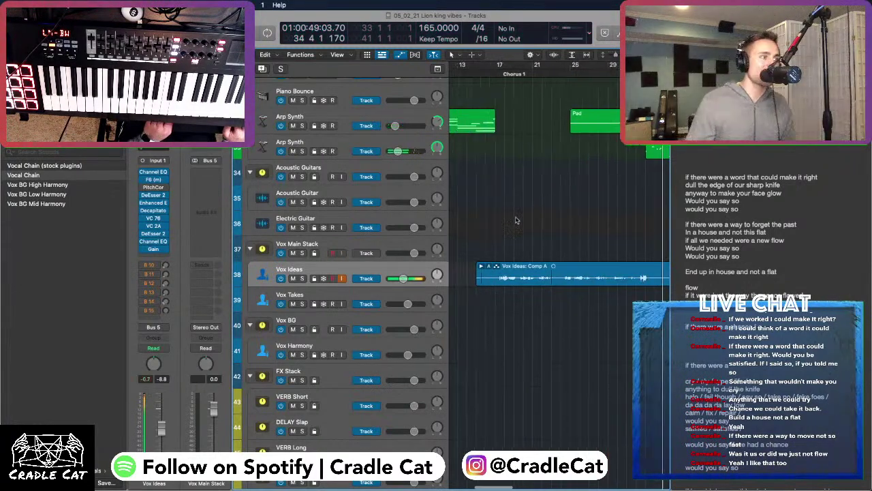
Expand the Vox Ideas take folder and adjust the comp switch from Take 9 to Take 11 to about bar 24
{"action": "left_click", "coordinate": [481, 266]}
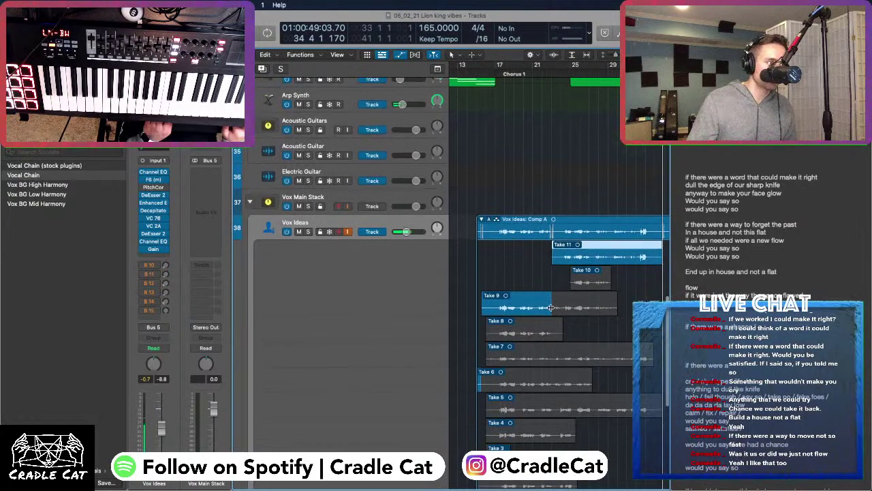
{"action": "left_click_drag", "start_coordinate": [551, 307], "coordinate": [563, 307]}
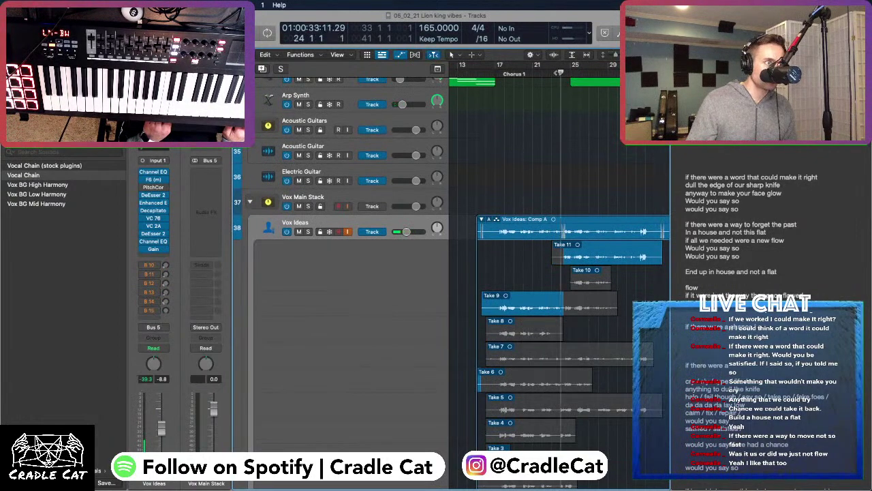
{"action": "scroll", "coordinate": [563, 307], "scroll_direction": "up", "scroll_amount": 5}
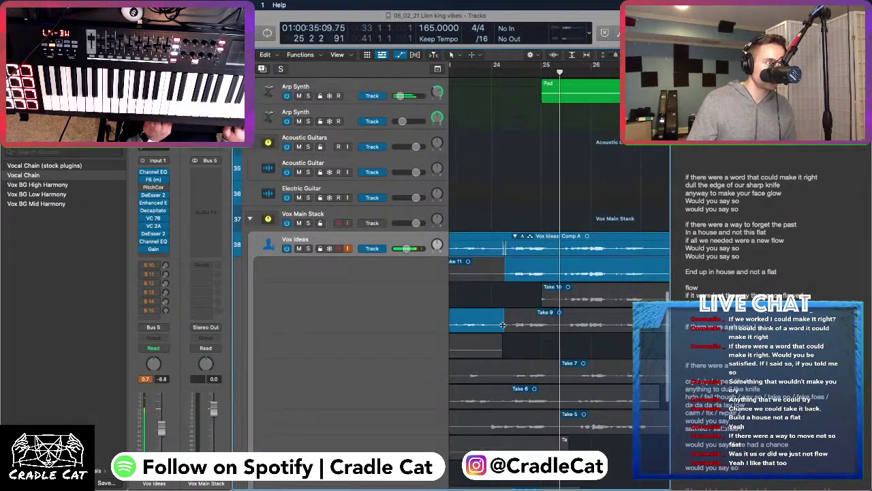
{"action": "scroll", "coordinate": [479, 86], "scroll_direction": "left", "scroll_amount": 1}
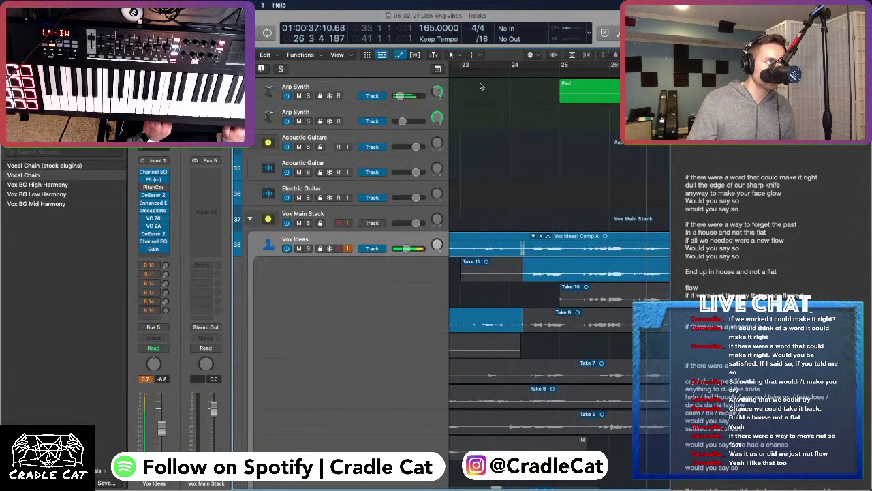
{"action": "left_click", "coordinate": [470, 66]}
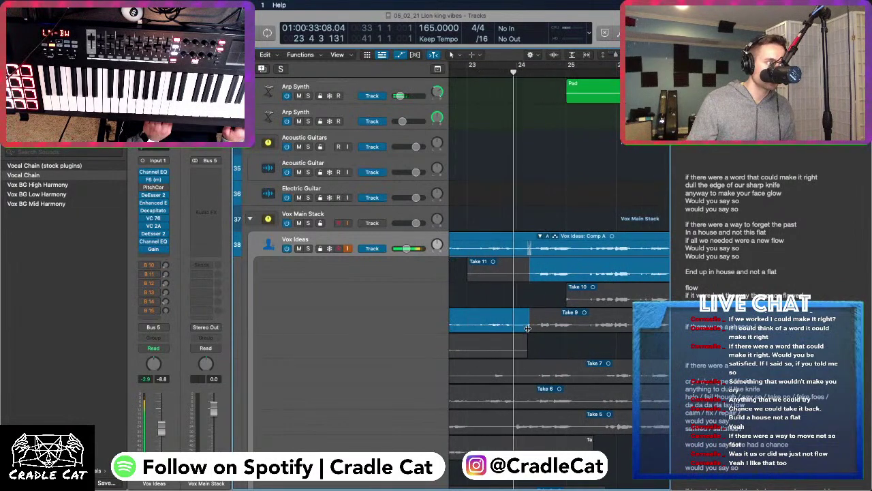
{"action": "left_click_drag", "start_coordinate": [527, 327], "coordinate": [516, 328]}
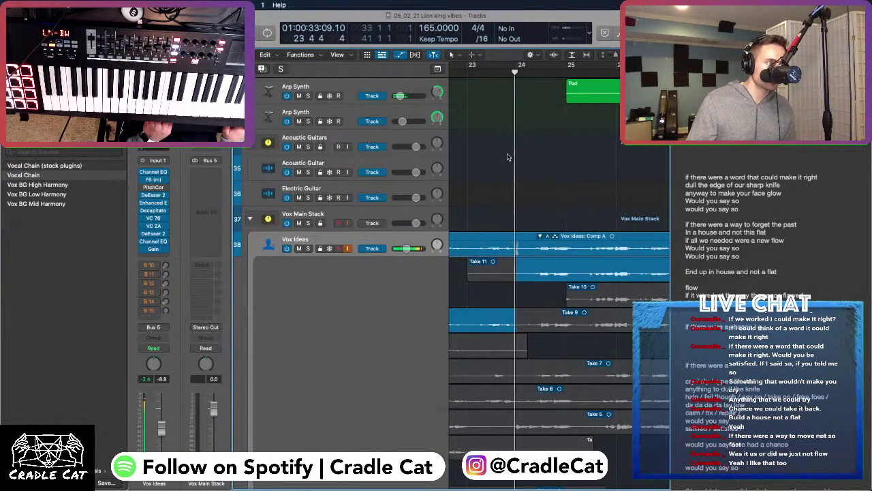
{"action": "left_click_drag", "start_coordinate": [516, 274], "coordinate": [524, 275]}
{"action": "key", "text": "space"}
{"action": "key", "text": "space"}
Collapse the Vox Ideas take folder and turn off the track's input monitoring to listen back from bar 16
{"action": "key", "text": "super+Left"}
{"action": "key", "text": "super+Left"}
{"action": "key", "text": "super+Left"}
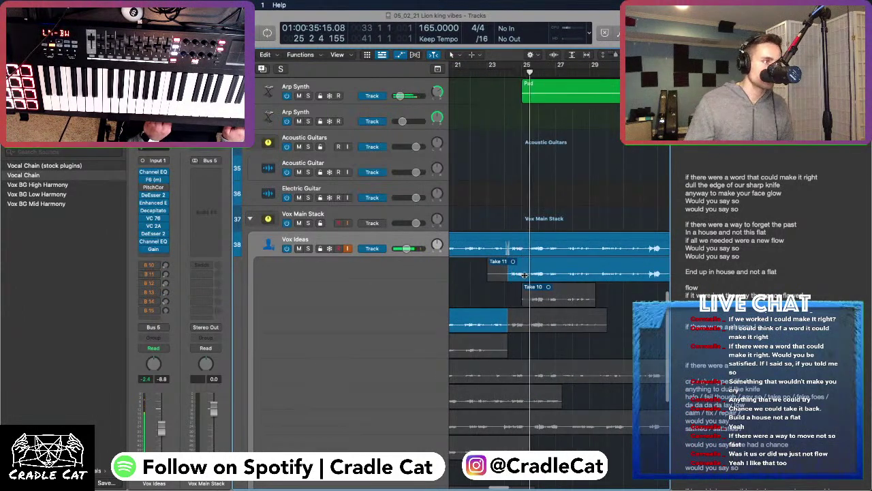
{"action": "key", "text": "super+Left"}
{"action": "key", "text": "super+Left"}
{"action": "key", "text": "super+Left"}
{"action": "left_click", "coordinate": [485, 236]}
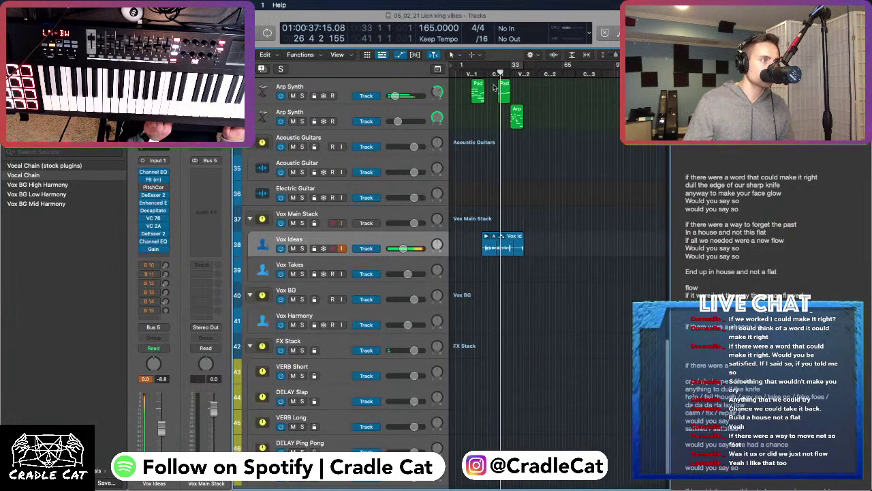
{"action": "key", "text": "space"}
{"action": "left_click", "coordinate": [340, 248]}
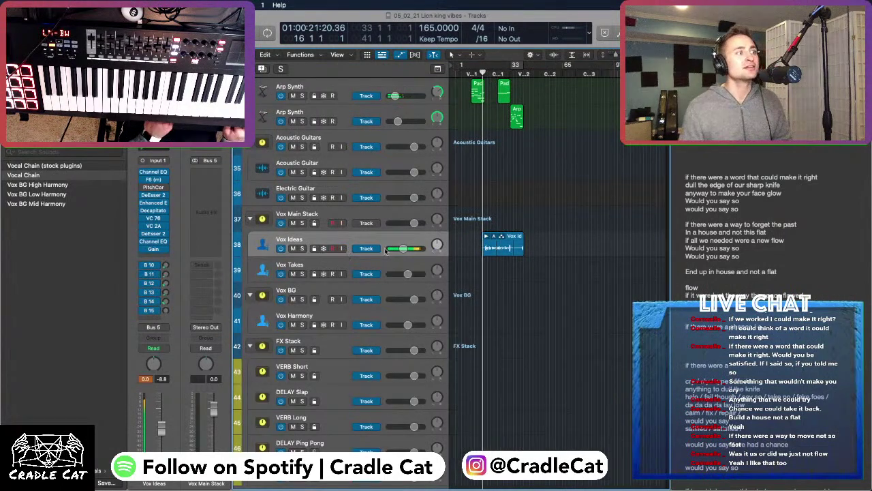
Play back the recorded vocal from bar 16 and set the Vox Ideas track volume to about -11.6 dB
{"action": "key", "text": "space"}
{"action": "left_click_drag", "start_coordinate": [402, 248], "coordinate": [397, 248]}
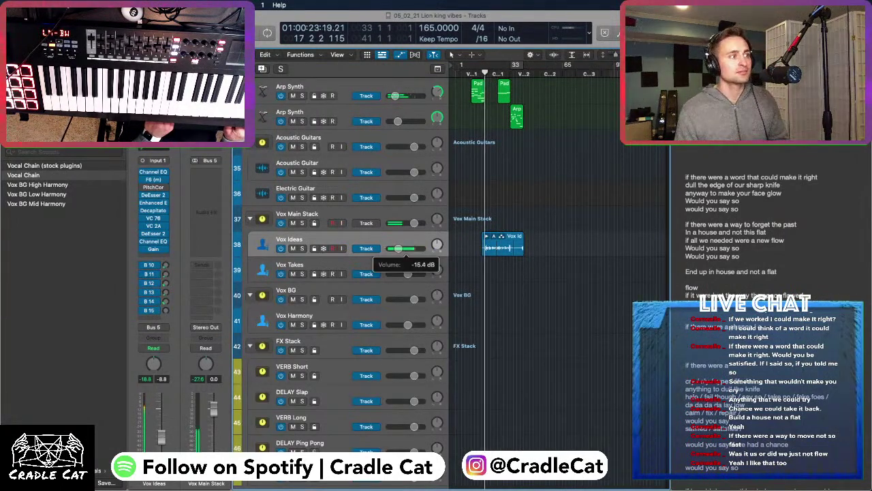
{"action": "left_click_drag", "start_coordinate": [398, 248], "coordinate": [402, 248]}
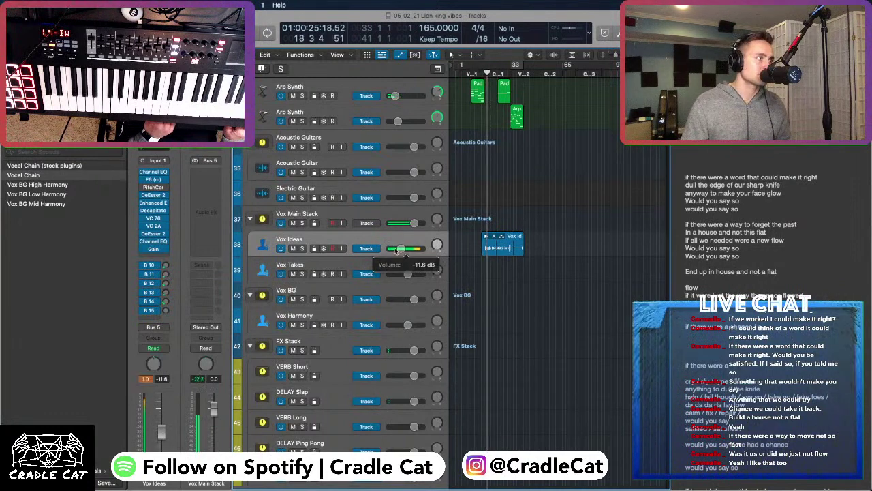
Adjust the Vox Ideas effect sends during playback, with Bus 11 (VERB Long) at about -33.9 dB and Bus 10 (VERB Short) at about -23.8 dB
{"action": "left_click", "coordinate": [165, 274]}
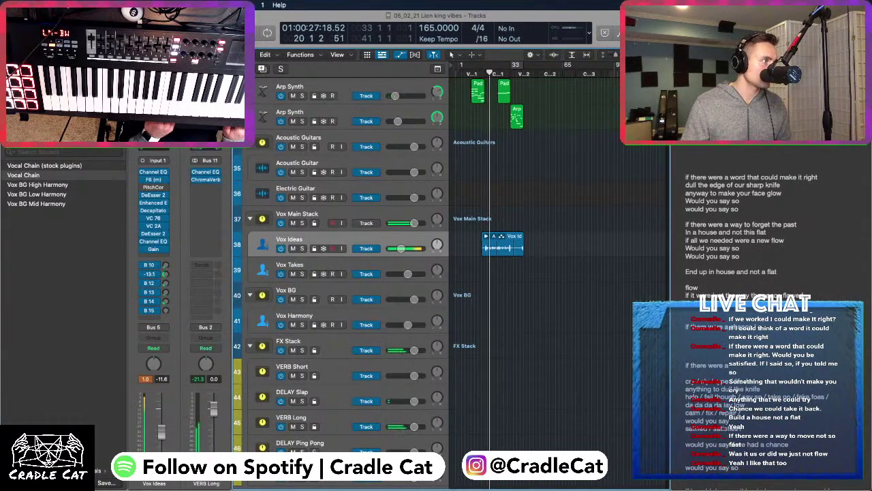
{"action": "left_click_drag", "start_coordinate": [164, 274], "coordinate": [163, 298]}
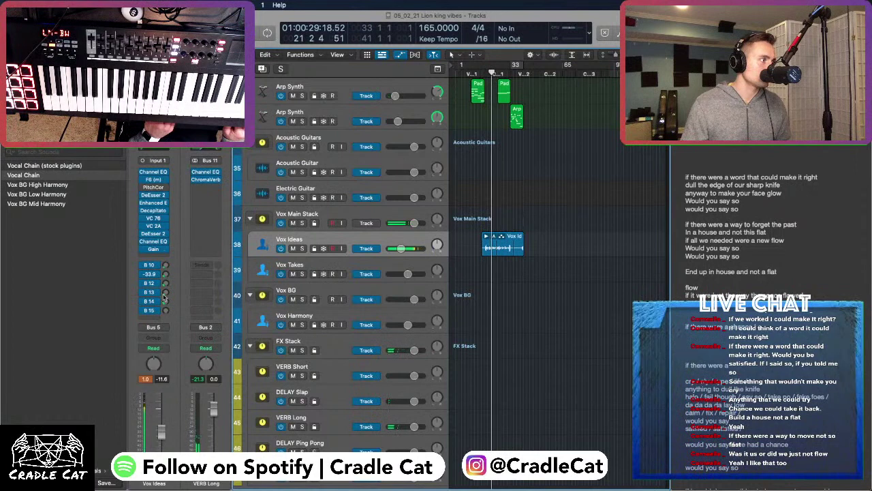
{"action": "left_click", "coordinate": [151, 300]}
{"action": "left_click", "coordinate": [151, 301]}
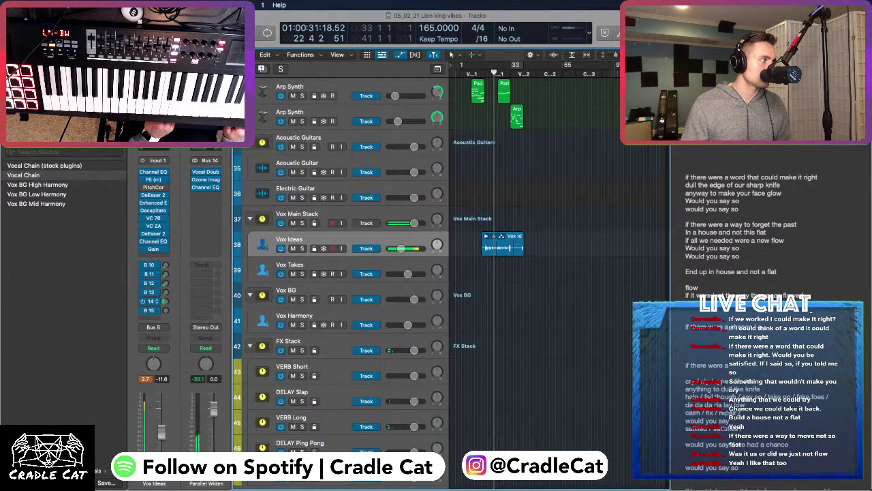
{"action": "left_click", "coordinate": [162, 292]}
{"action": "left_click", "coordinate": [167, 291]}
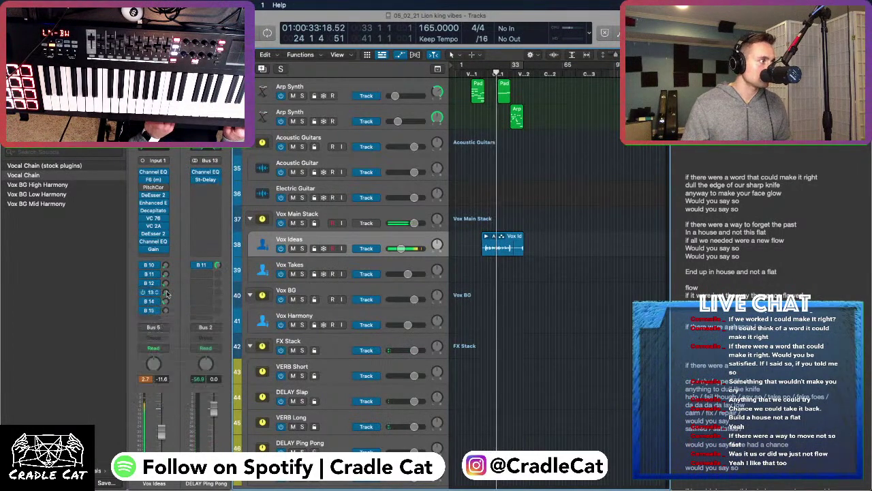
{"action": "left_click_drag", "start_coordinate": [167, 293], "coordinate": [167, 282]}
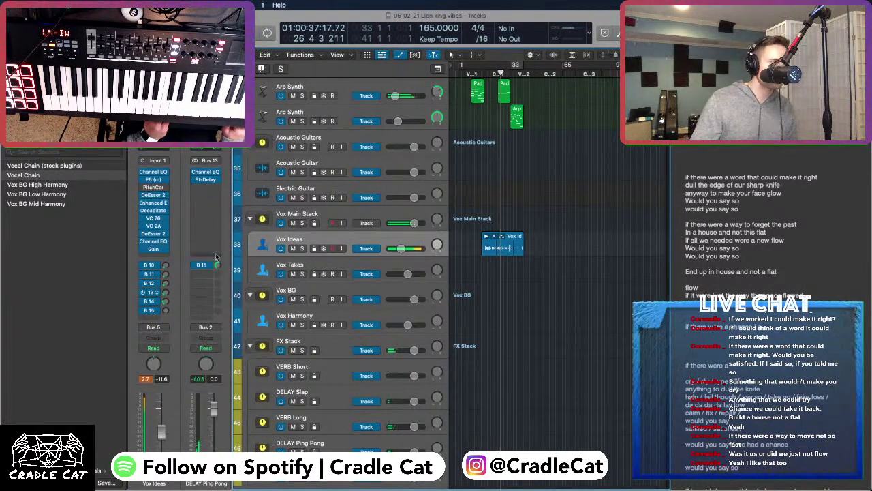
{"action": "left_click", "coordinate": [164, 265]}
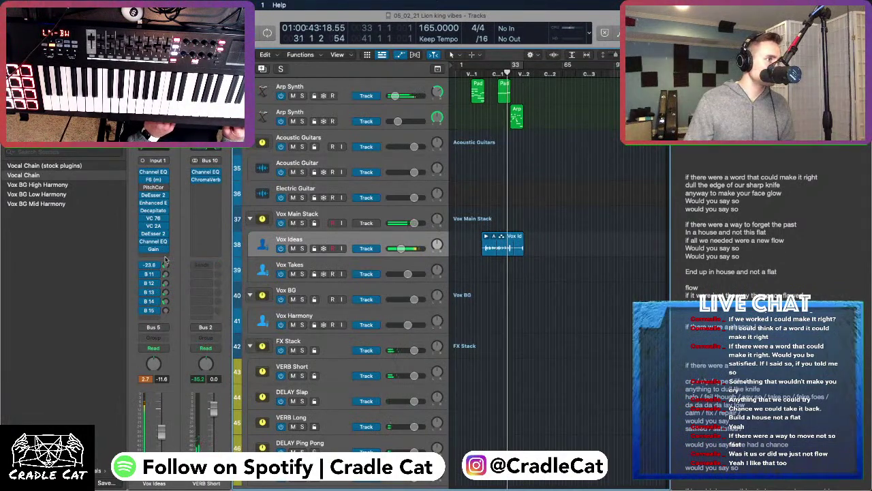
Listen through into Verse 2, replay Chorus 1 from about bar 17, and review the bass, synth and vocal tracks in the arrangement
{"action": "scroll", "coordinate": [617, 218], "scroll_direction": "down", "scroll_amount": 1}
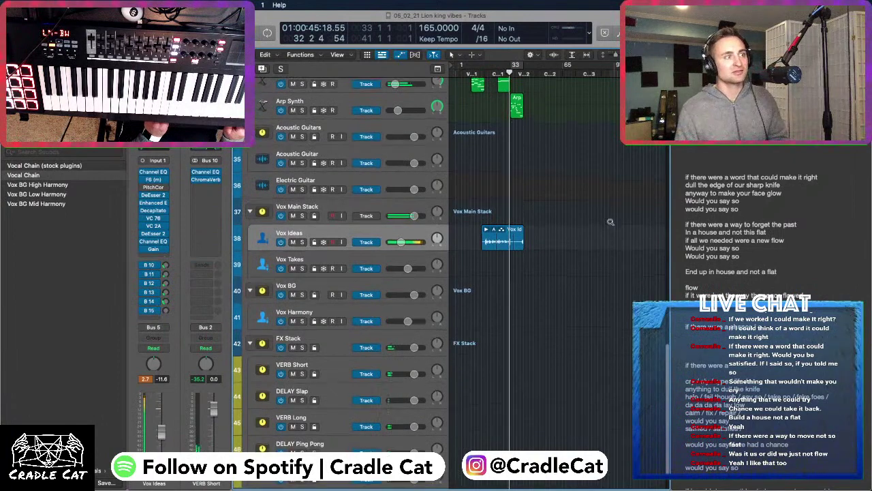
{"action": "scroll", "coordinate": [611, 222], "scroll_direction": "down", "scroll_amount": 3}
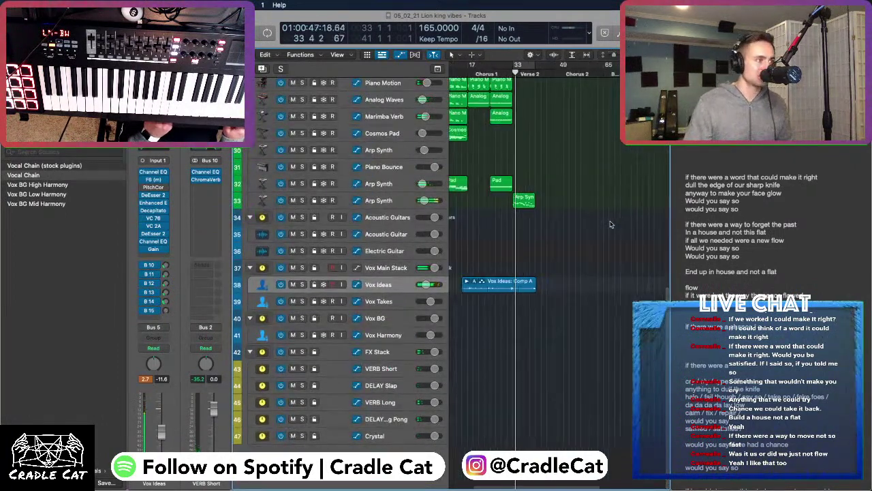
{"action": "scroll", "coordinate": [611, 224], "scroll_direction": "up", "scroll_amount": 2}
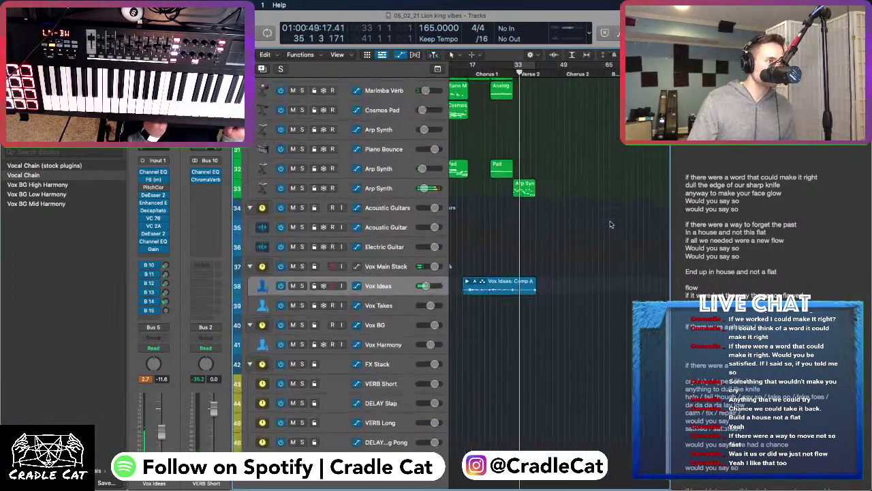
{"action": "scroll", "coordinate": [611, 223], "scroll_direction": "up", "scroll_amount": 3}
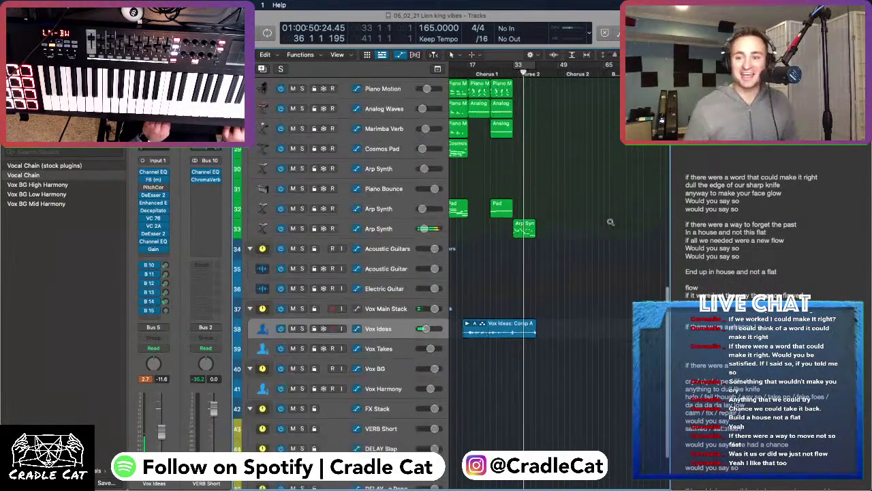
{"action": "scroll", "coordinate": [611, 222], "scroll_direction": "down", "scroll_amount": 1}
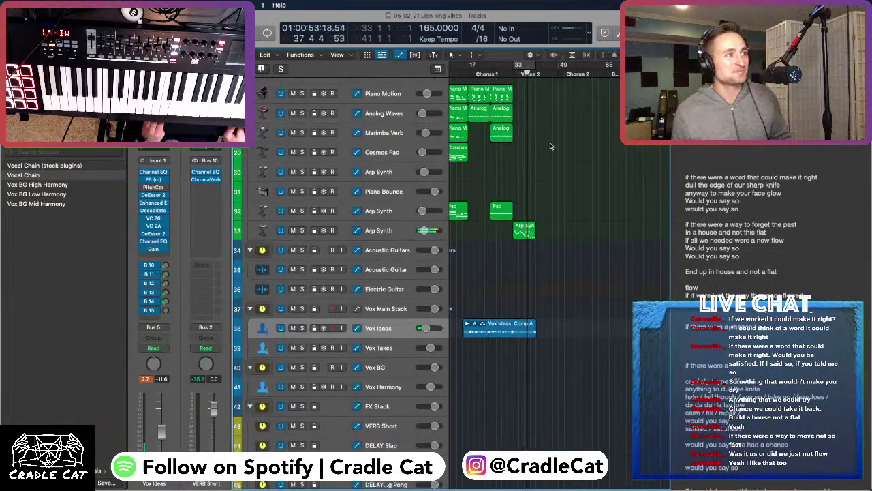
{"action": "scroll", "coordinate": [551, 146], "scroll_direction": "down", "scroll_amount": 2}
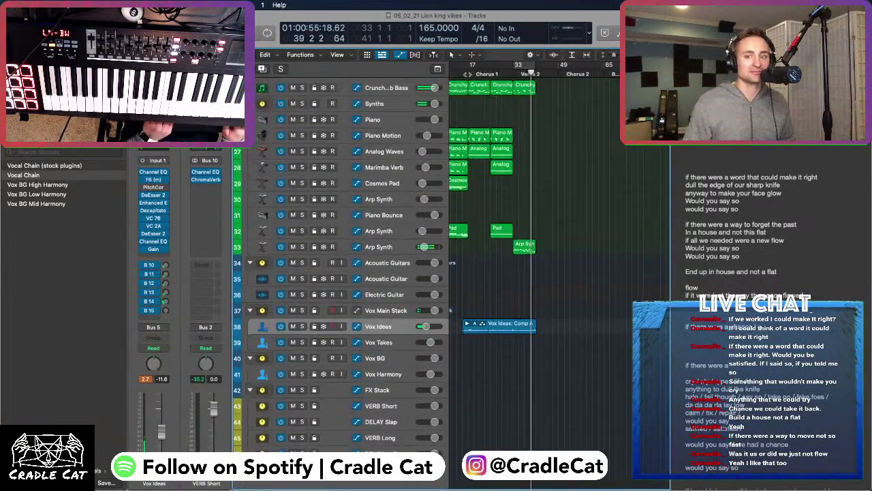
{"action": "left_click", "coordinate": [472, 64]}
{"action": "scroll", "coordinate": [543, 110], "scroll_direction": "up", "scroll_amount": 2}
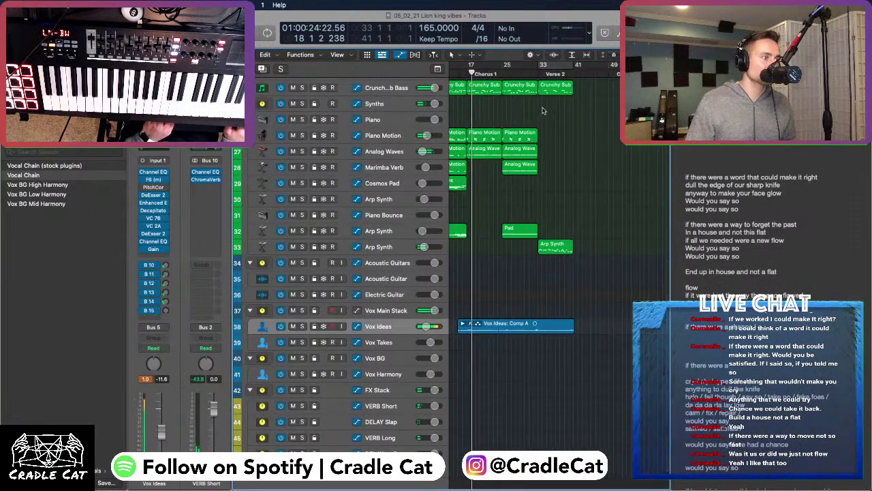
{"action": "scroll", "coordinate": [546, 217], "scroll_direction": "up", "scroll_amount": 2}
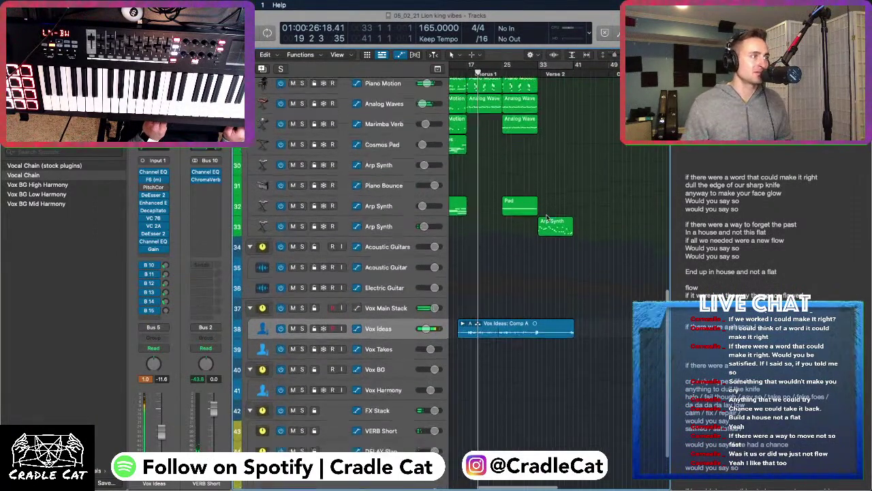
{"action": "scroll", "coordinate": [546, 217], "scroll_direction": "left", "scroll_amount": 5}
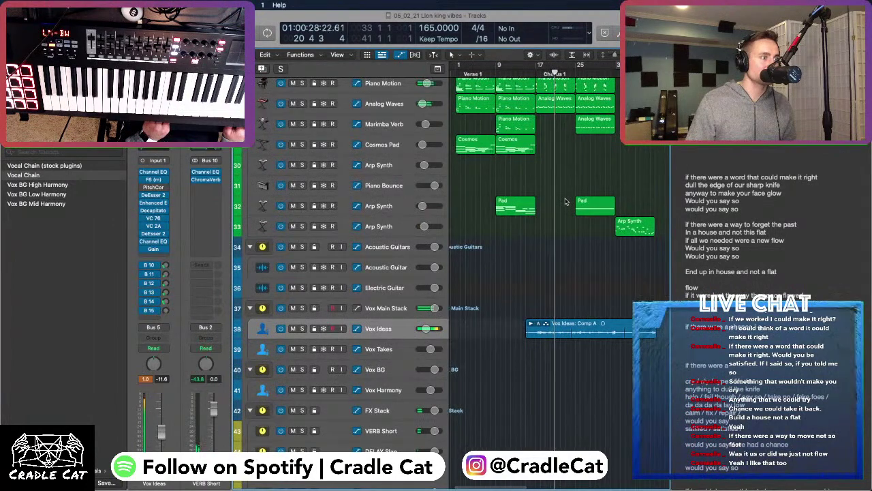
{"action": "scroll", "coordinate": [565, 202], "scroll_direction": "up", "scroll_amount": 5}
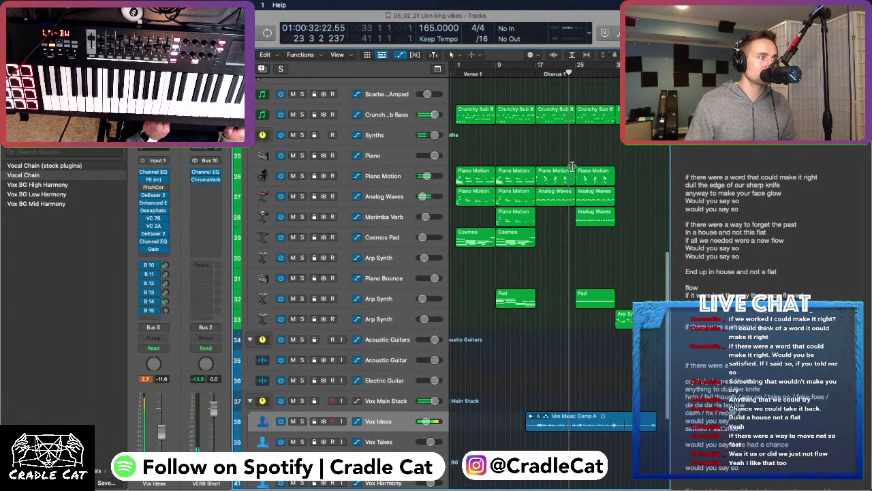
{"action": "scroll", "coordinate": [565, 169], "scroll_direction": "up", "scroll_amount": 4}
{"action": "scroll", "coordinate": [572, 166], "scroll_direction": "down", "scroll_amount": 10}
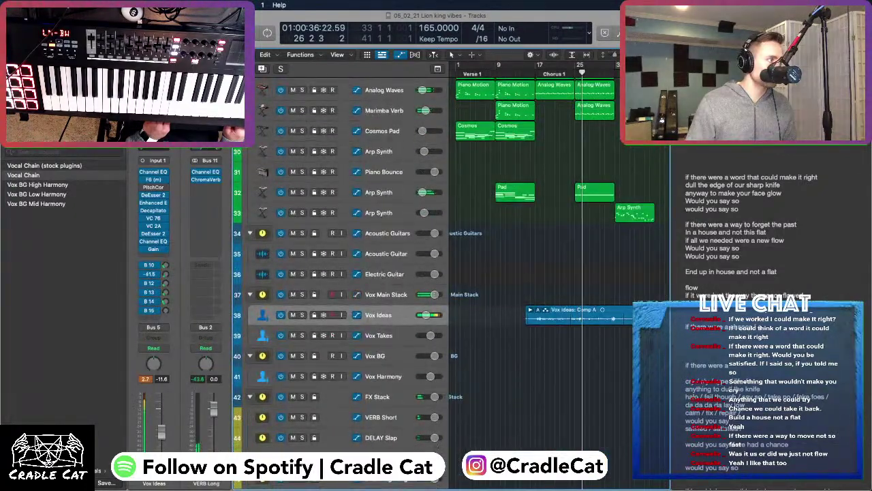
Readjust the Vox Ideas effect sends, with Bus 11 (VERB Long) at about -41.5 dB and Bus 13 (DELAY Ping Pong) at about -37.5 dB
{"action": "left_click", "coordinate": [166, 301]}
{"action": "left_click", "coordinate": [165, 307]}
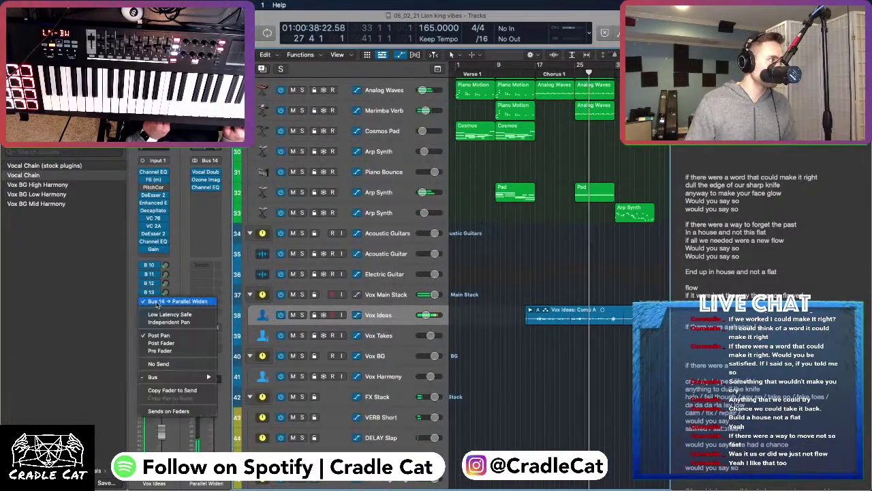
{"action": "key", "text": "Escape"}
{"action": "left_click_drag", "start_coordinate": [165, 303], "coordinate": [164, 292]}
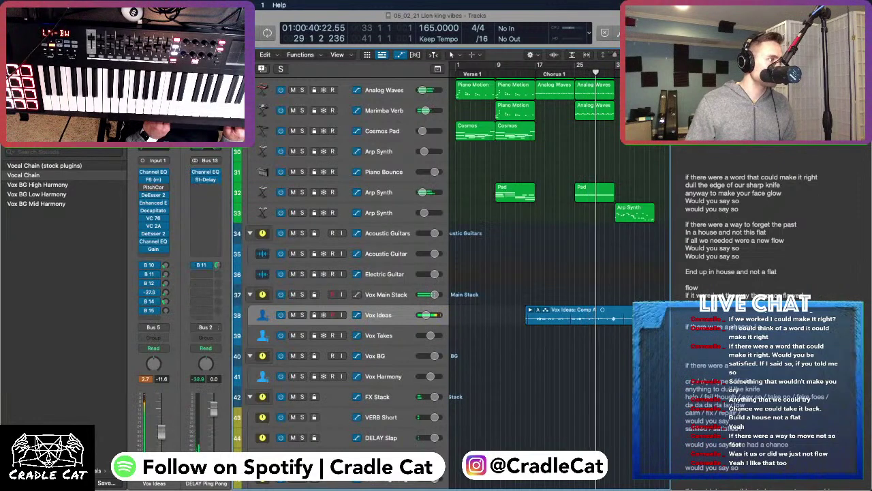
{"action": "left_click", "coordinate": [165, 291]}
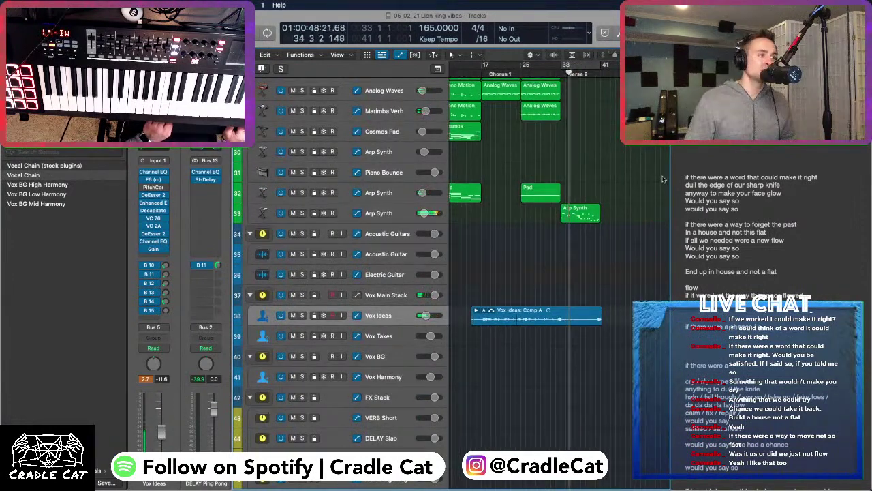
Replay the transition into Verse 2 from about bar 31 and audition the vocal around bars 38 and 39 with cycle mode off
{"action": "left_click", "coordinate": [554, 72]}
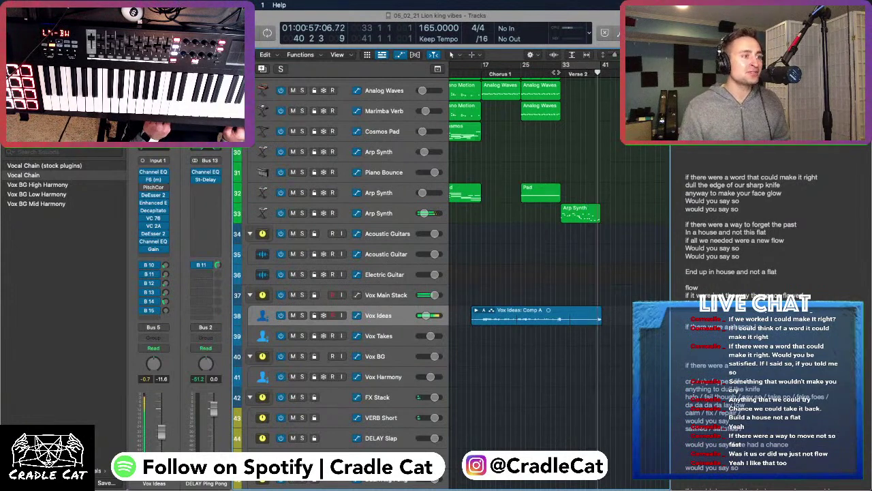
{"action": "left_click", "coordinate": [592, 73]}
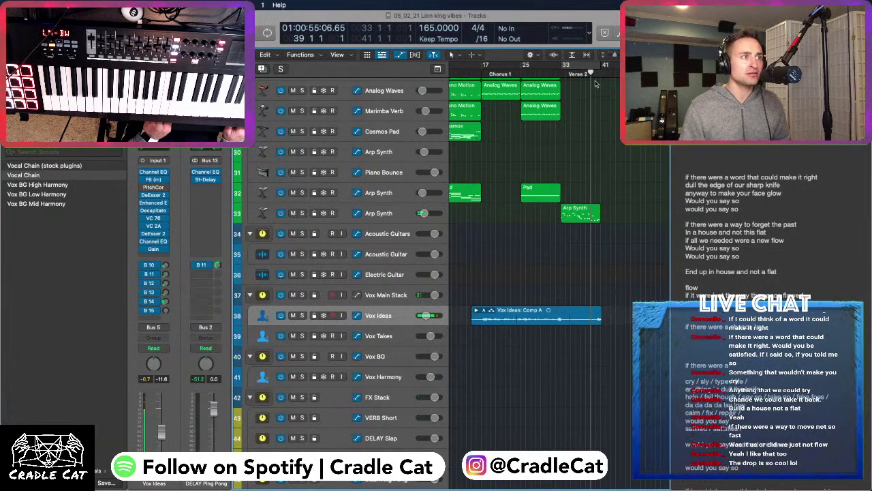
{"action": "left_click", "coordinate": [585, 73]}
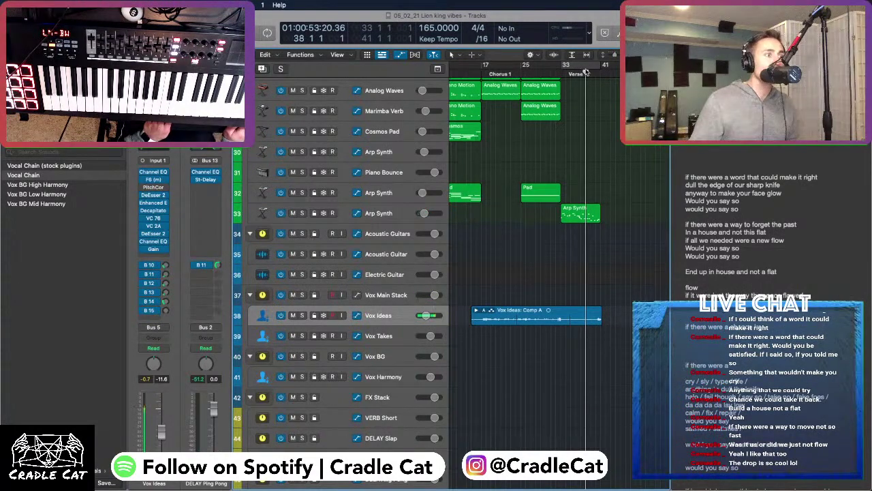
{"action": "left_click", "coordinate": [585, 73]}
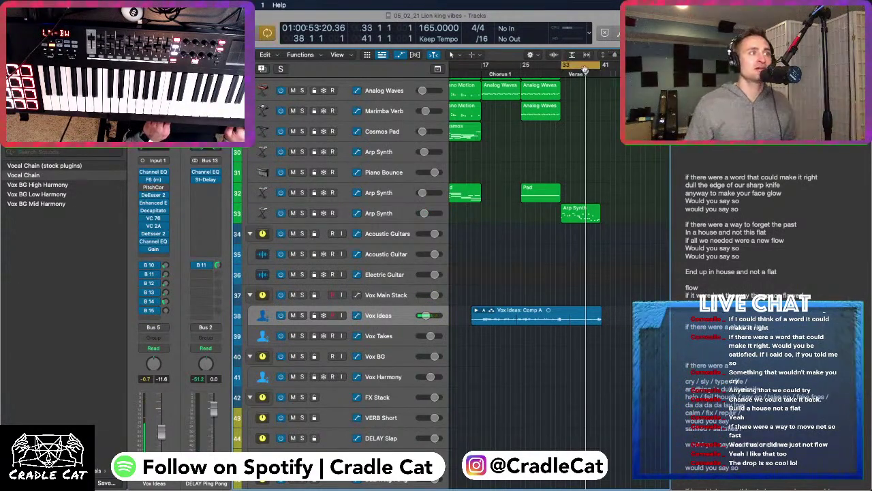
{"action": "left_click", "coordinate": [590, 72]}
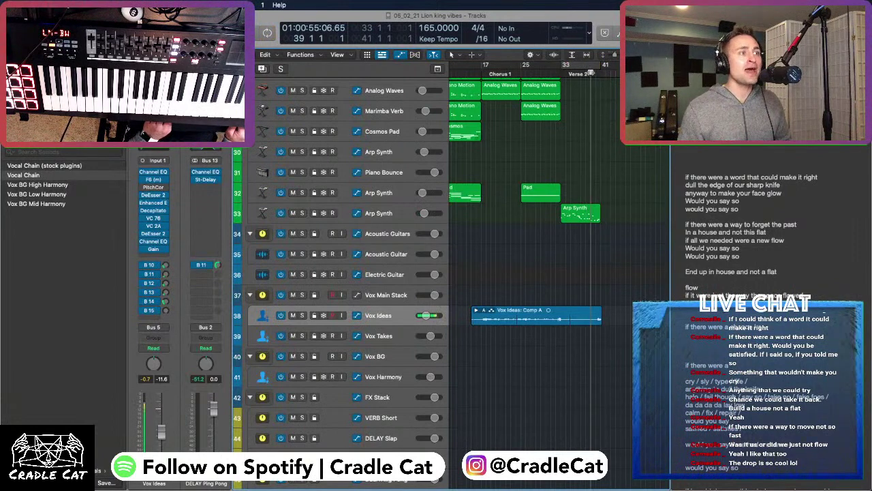
{"action": "left_click", "coordinate": [585, 72]}
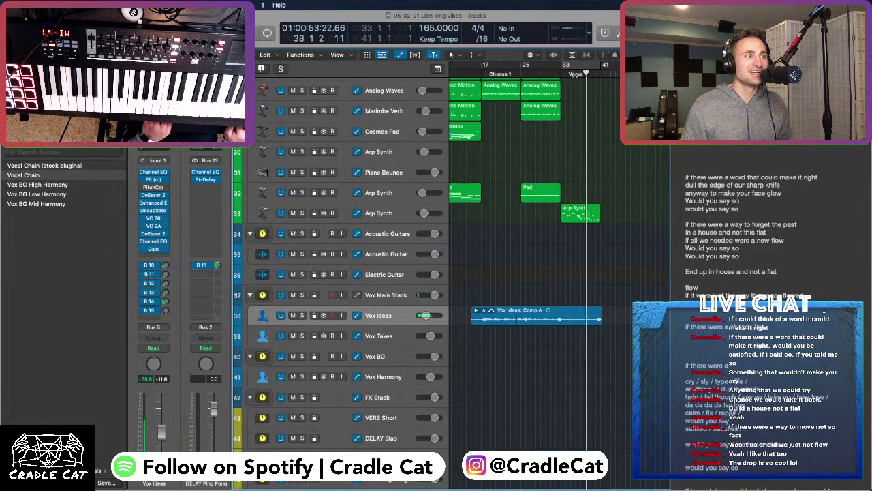
Listen again from about bar 31 into Verse 2, then place the playhead at bar 37
{"action": "left_click", "coordinate": [551, 72]}
{"action": "key", "text": "super+Right"}
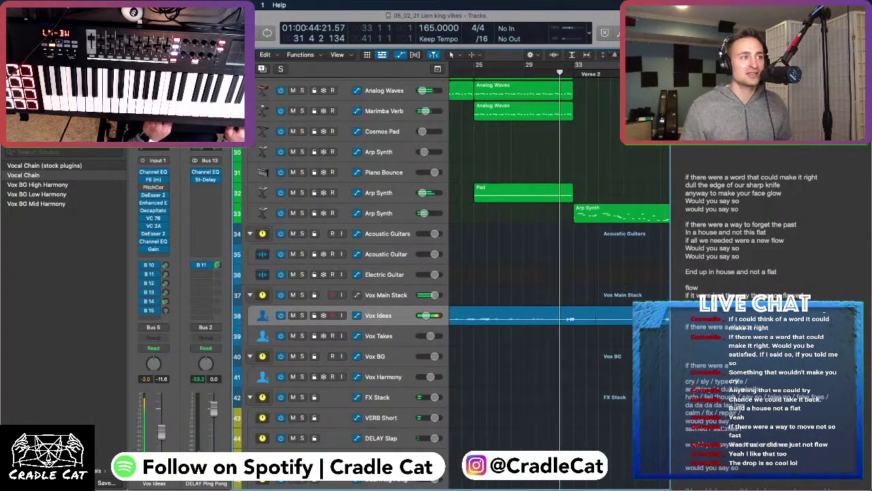
{"action": "scroll", "coordinate": [581, 134], "scroll_direction": "right", "scroll_amount": 3}
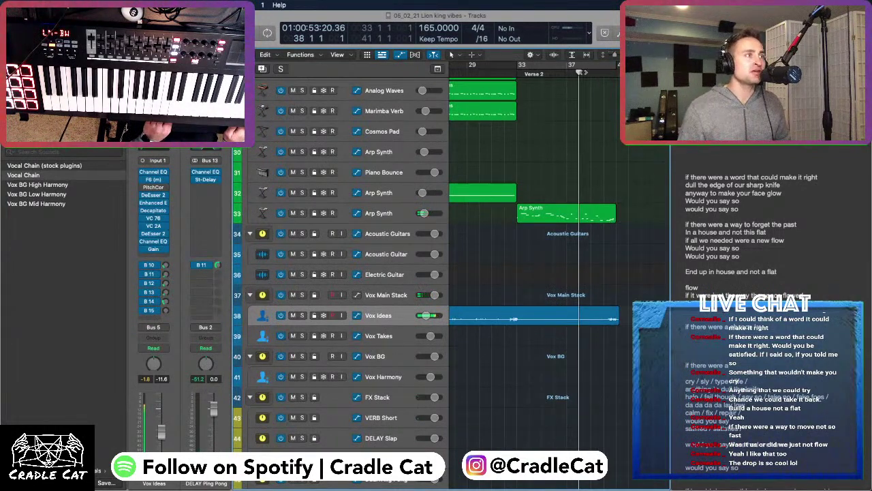
{"action": "scroll", "coordinate": [582, 83], "scroll_direction": "up", "scroll_amount": 1}
{"action": "left_click_drag", "start_coordinate": [579, 72], "coordinate": [567, 71]}
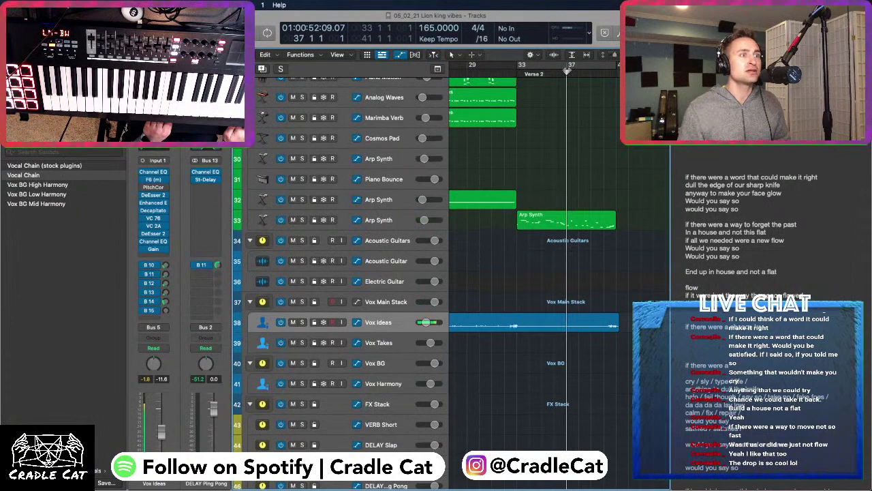
Add the lines "if there's something left to save" and "would you say so" as a new stanza above "End up in house and not a flat"
{"action": "left_click", "coordinate": [709, 163]}
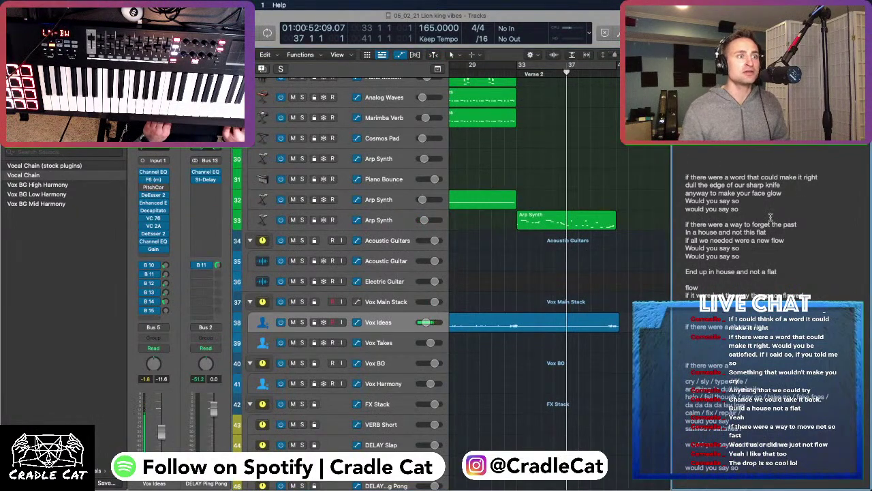
{"action": "left_click", "coordinate": [749, 255]}
{"action": "key", "text": "Return"}
{"action": "key", "text": "Return"}
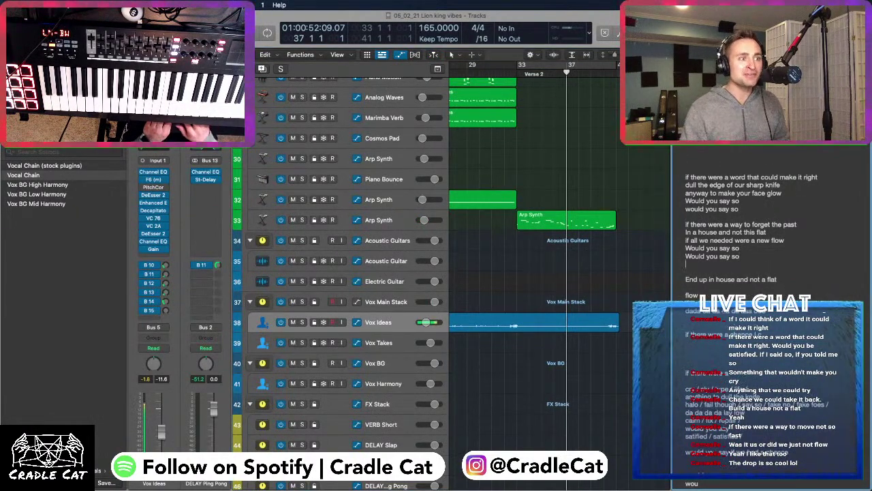
{"action": "type", "text": "if"}
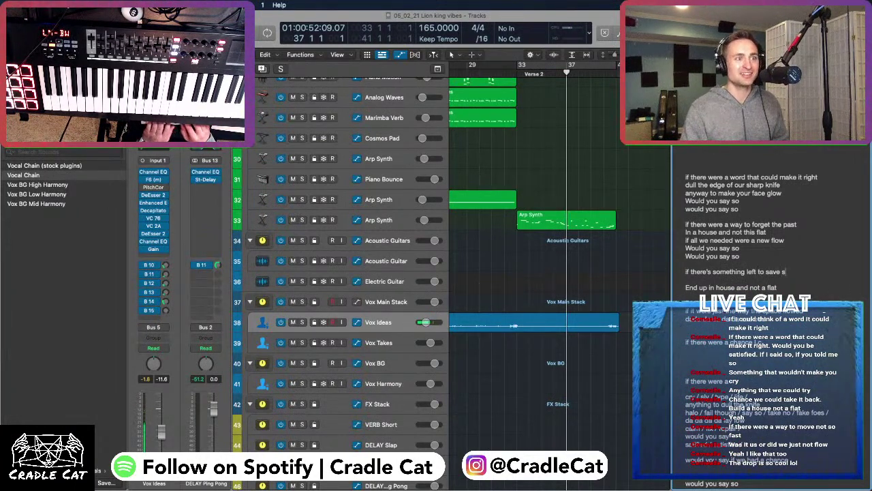
{"action": "key", "text": "Return"}
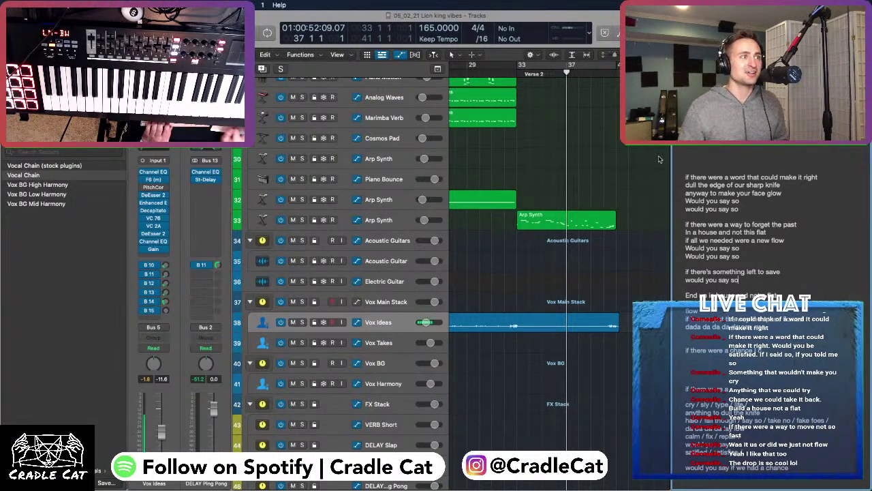
Record a new vocal take on Vox Ideas over Verse 2, from about bar 33 to bar 40, with input monitoring on
{"action": "key", "text": "space"}
{"action": "left_click", "coordinate": [506, 79]}
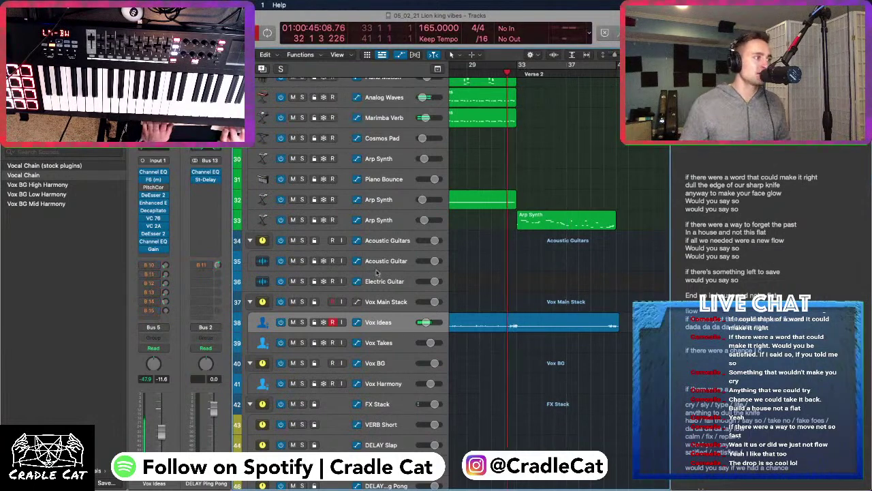
{"action": "key", "text": "space"}
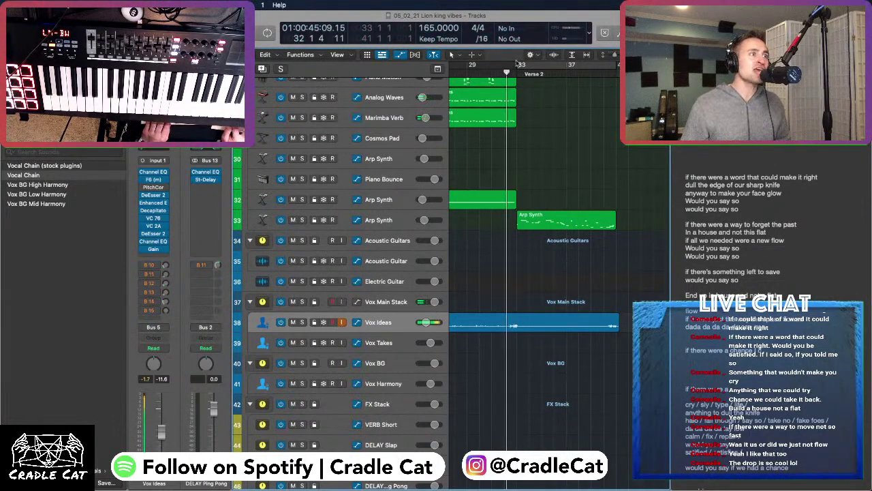
{"action": "key", "text": "r"}
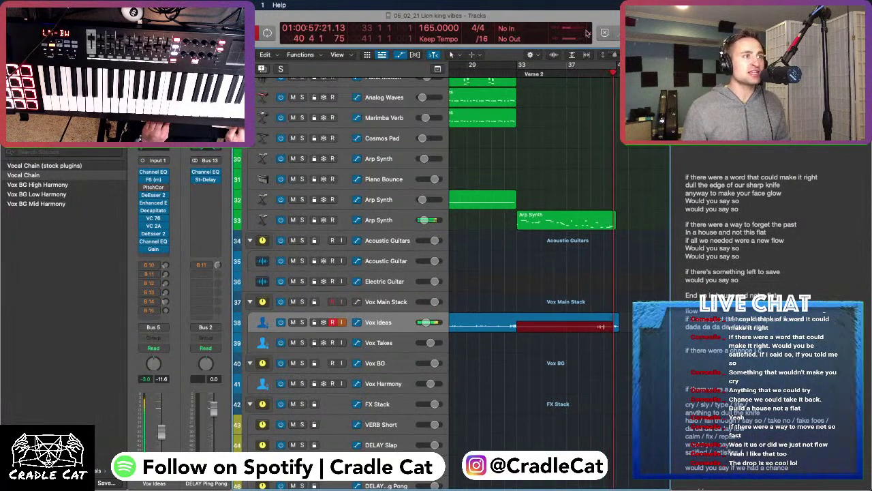
{"action": "key", "text": "space"}
Re-record the closing vocal phrase on Vox Ideas from bar 38 to about bar 41
{"action": "left_click", "coordinate": [579, 72]}
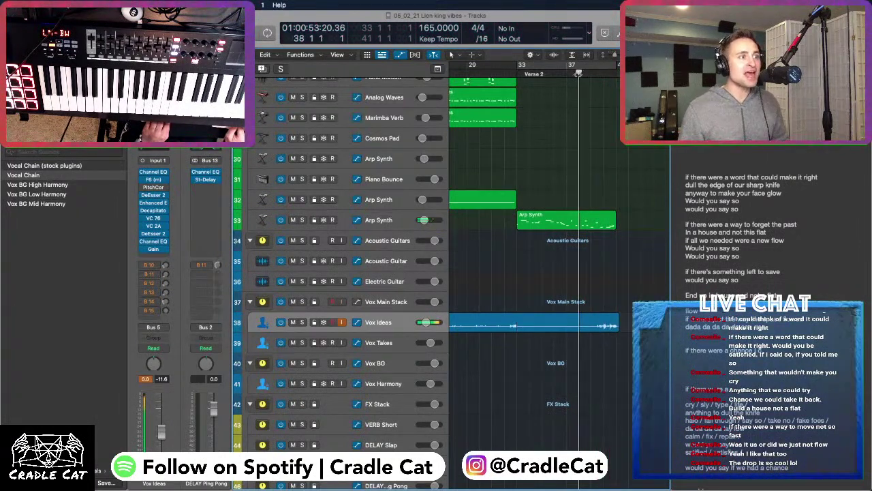
{"action": "key", "text": "r"}
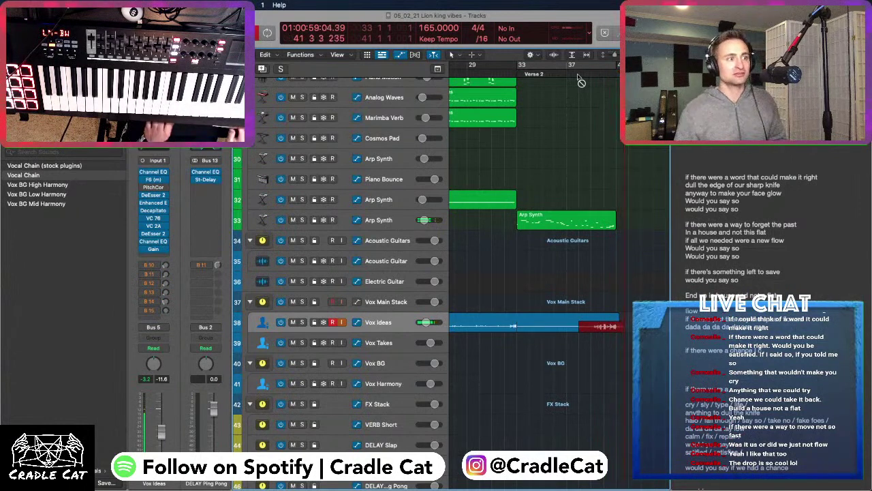
{"action": "key", "text": "space"}
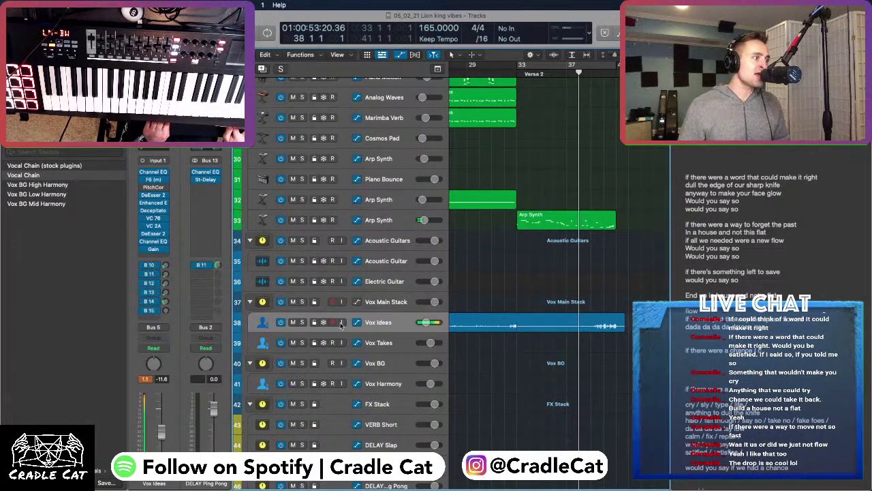
Record the first harmony on the Vox Harmony track from bar 37 to 41, lowering its volume to -16.4 dB
{"action": "left_click", "coordinate": [383, 385]}
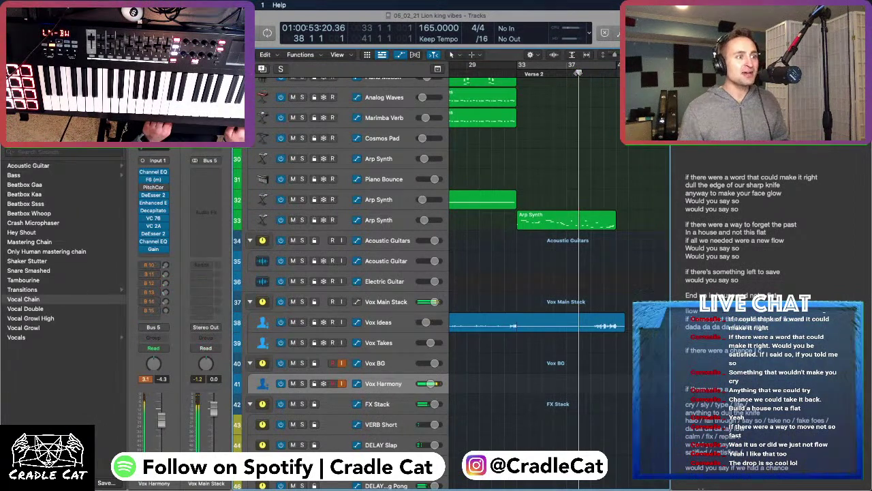
{"action": "key", "text": "comma"}
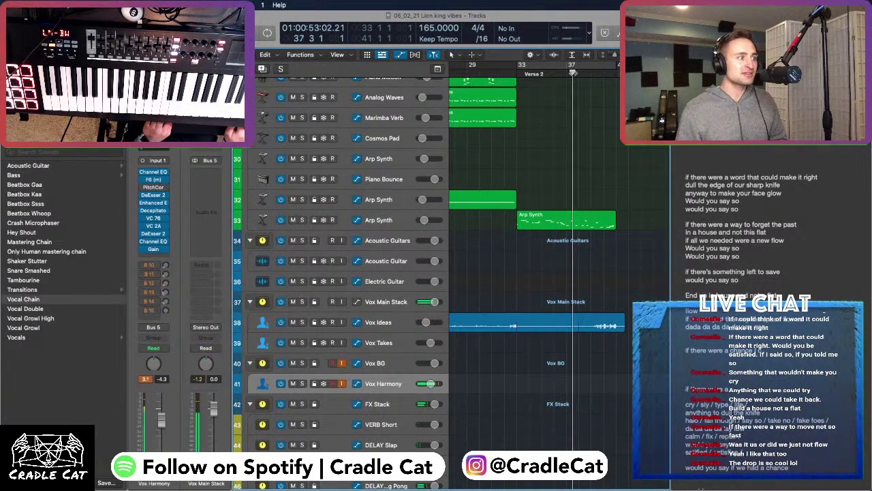
{"action": "left_click", "coordinate": [163, 293]}
{"action": "key", "text": "r"}
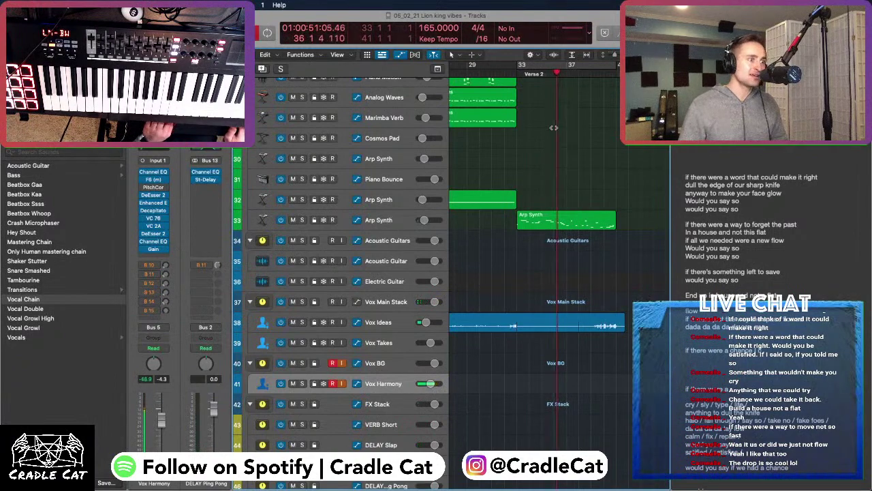
{"action": "left_click_drag", "start_coordinate": [429, 384], "coordinate": [426, 383]}
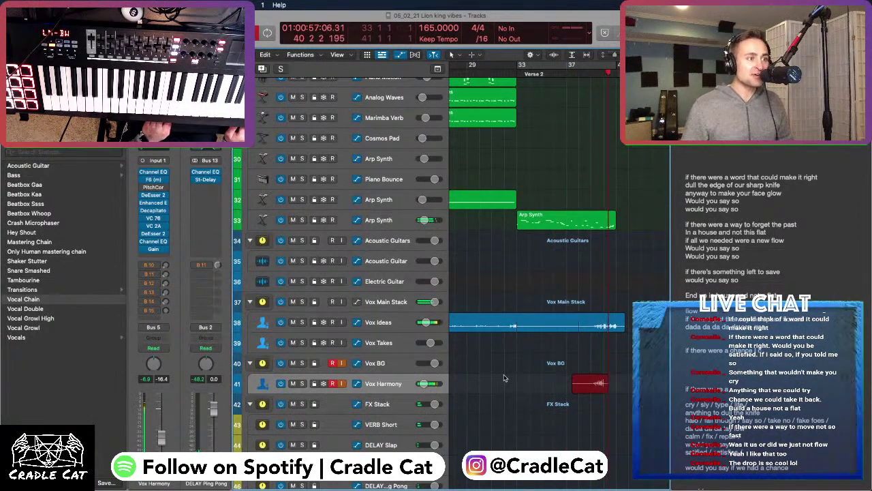
{"action": "key", "text": "space"}
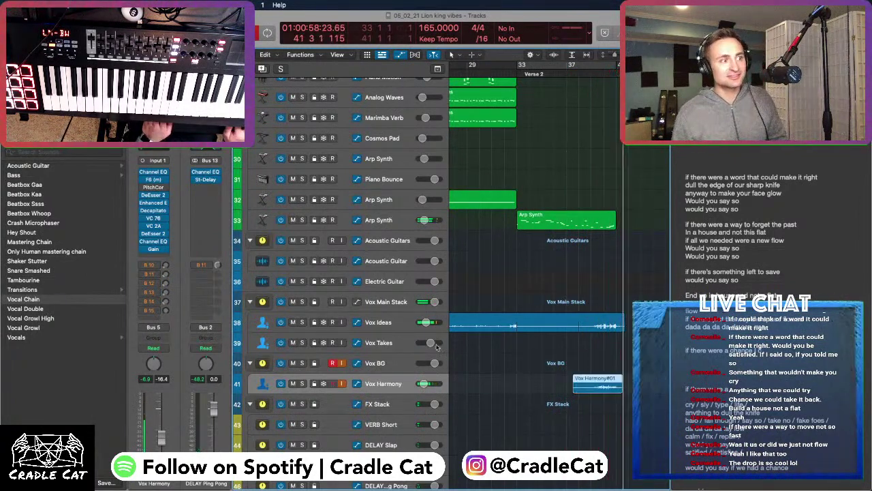
Add a duplicate Vox Harmony track and record a second harmony from about bar 39 to bar 41
{"action": "key", "text": "super+d"}
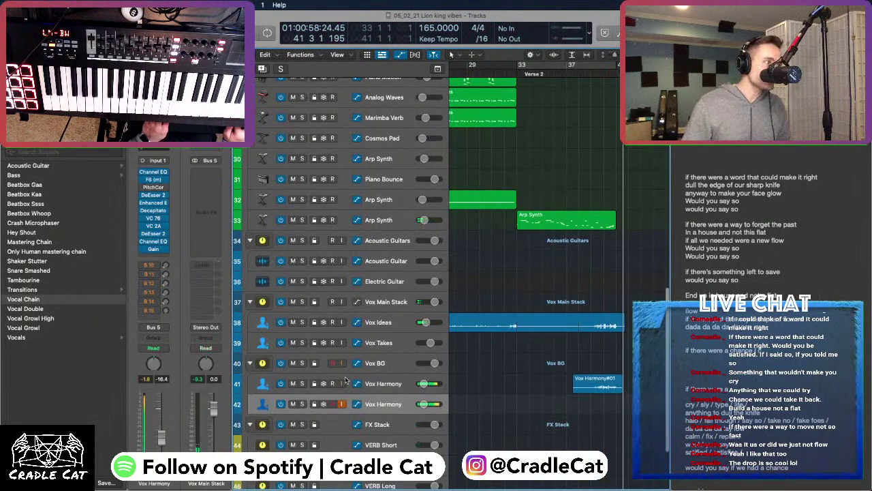
{"action": "left_click", "coordinate": [595, 73]}
{"action": "key", "text": "r"}
{"action": "key", "text": "super+Right"}
{"action": "key", "text": "super+Right"}
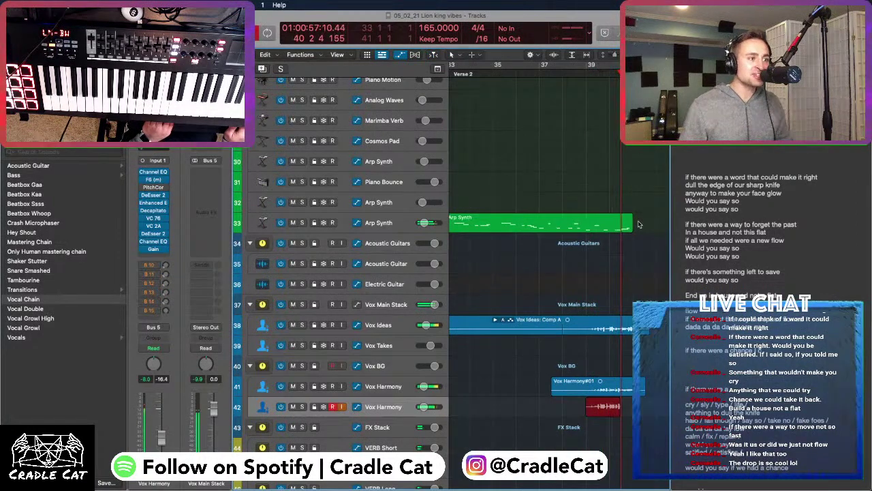
{"action": "key", "text": "space"}
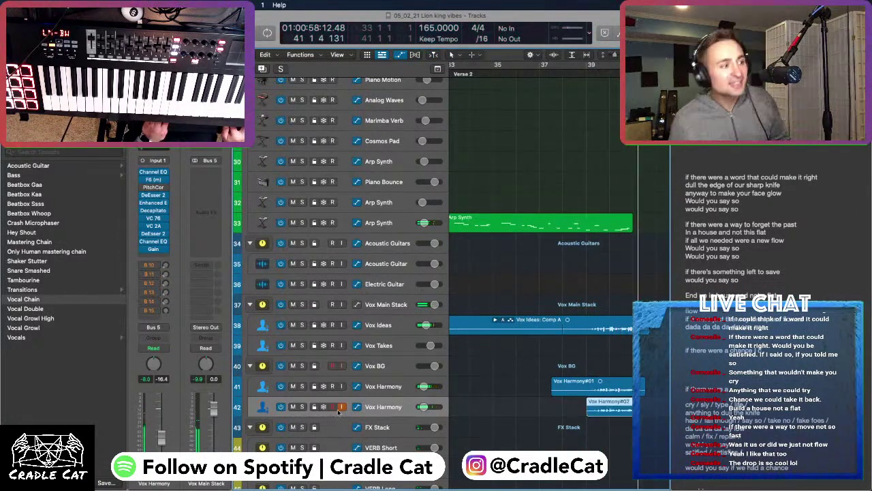
Add another Vox Harmony track and record a third harmony from bar 38 to bar 41
{"action": "key", "text": "super+d"}
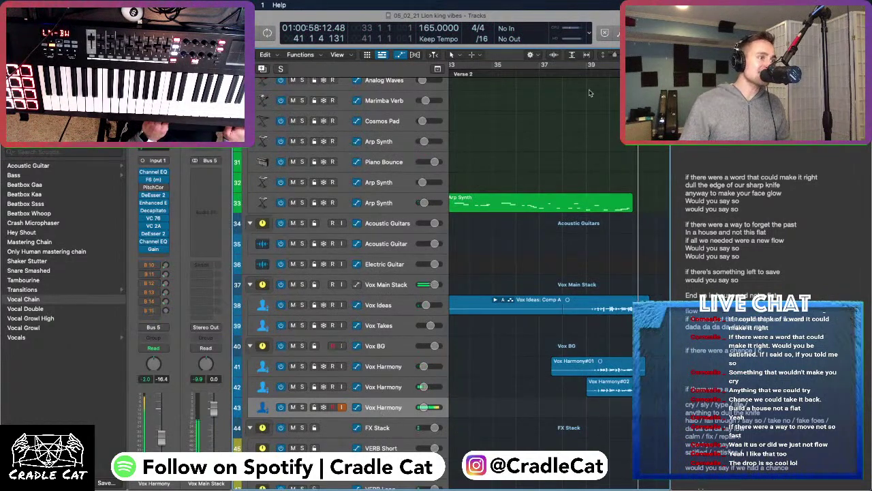
{"action": "key", "text": "r"}
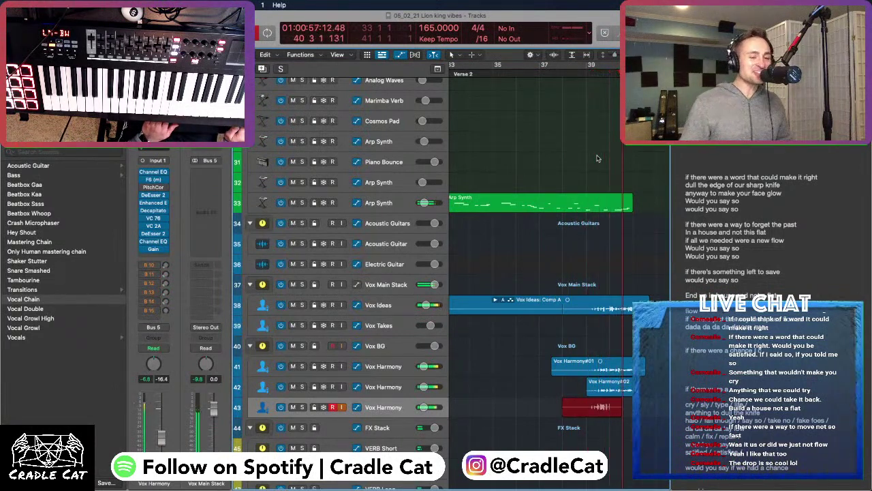
{"action": "key", "text": "space"}
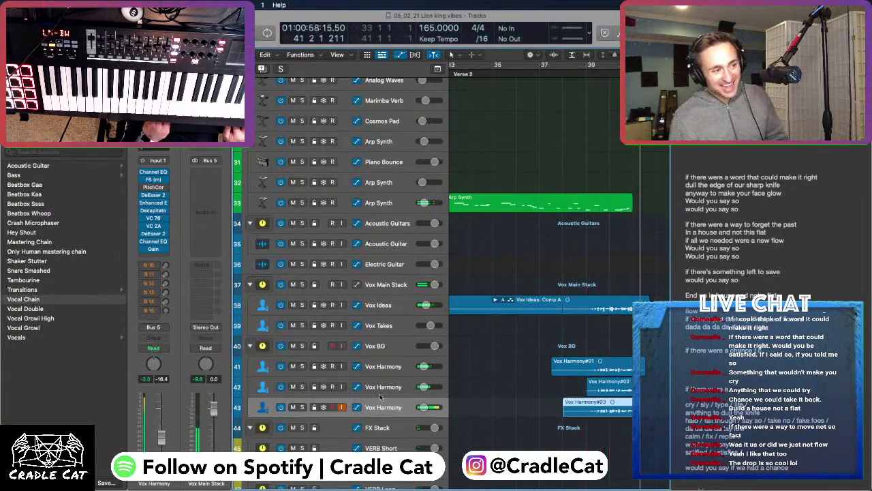
Duplicate the Vox Harmony track again and record a fourth harmony from bar 38 to bar 41
{"action": "key", "text": "super+d"}
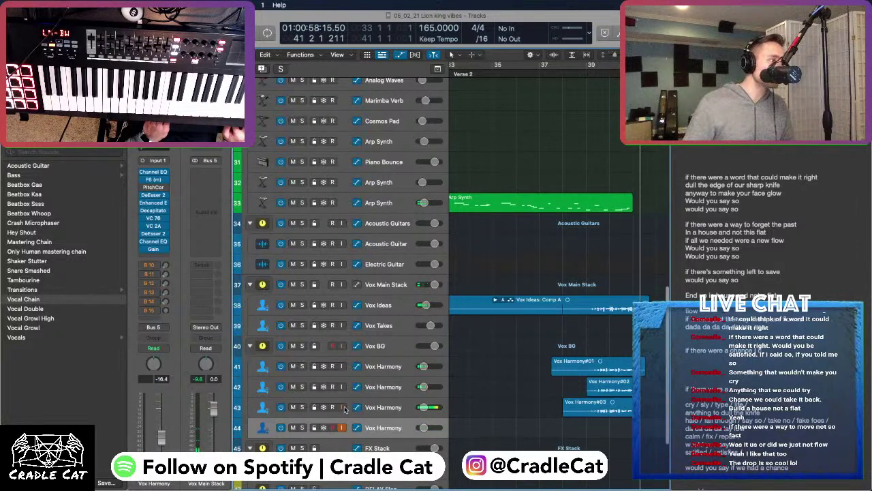
{"action": "left_click", "coordinate": [559, 68]}
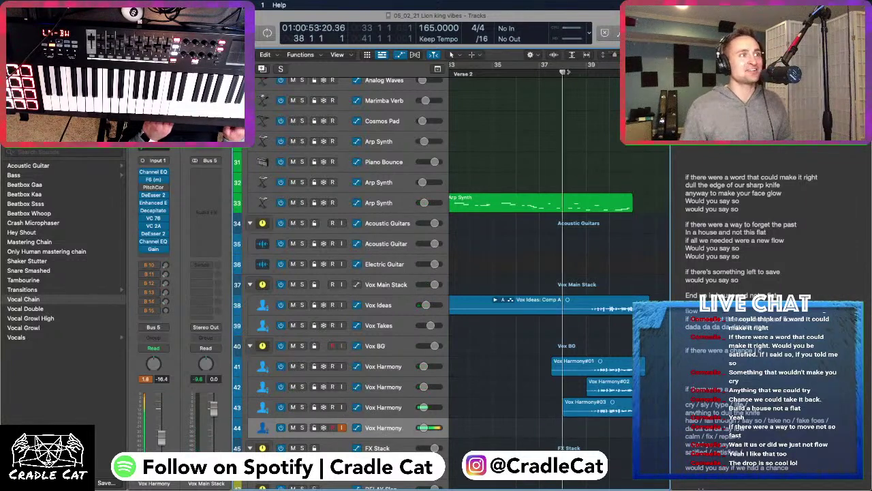
{"action": "key", "text": "r"}
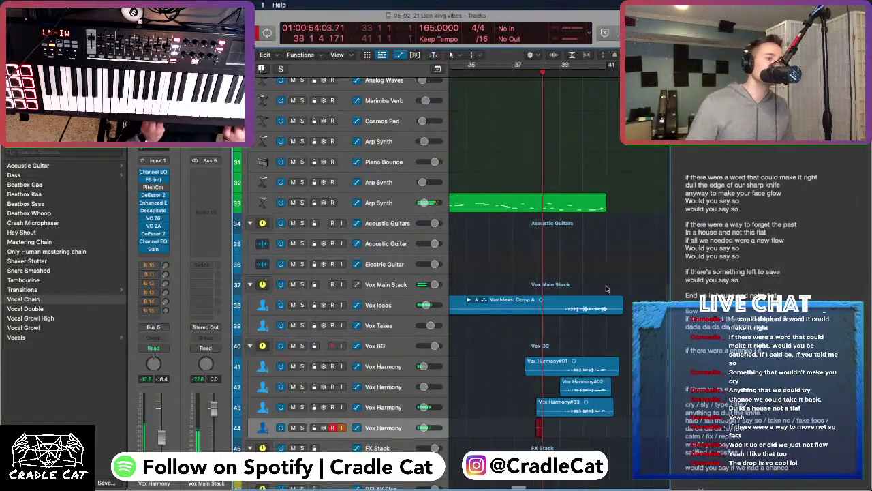
{"action": "scroll", "coordinate": [606, 289], "scroll_direction": "right", "scroll_amount": 3}
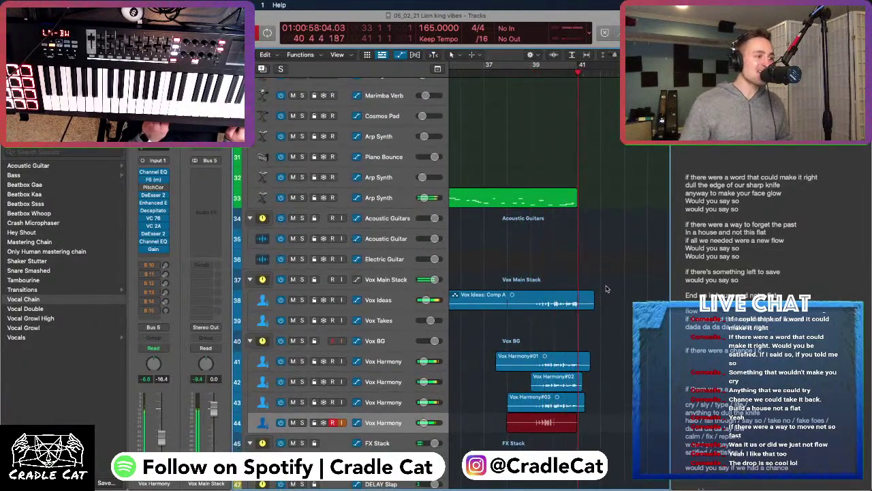
{"action": "key", "text": "space"}
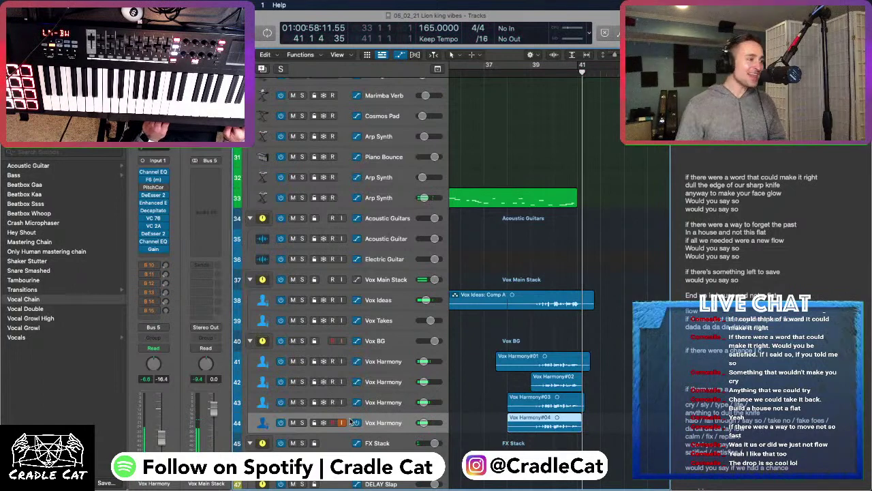
Add a fifth Vox Harmony track and try a take from bar 38, discarding the recording
{"action": "key", "text": "super+d"}
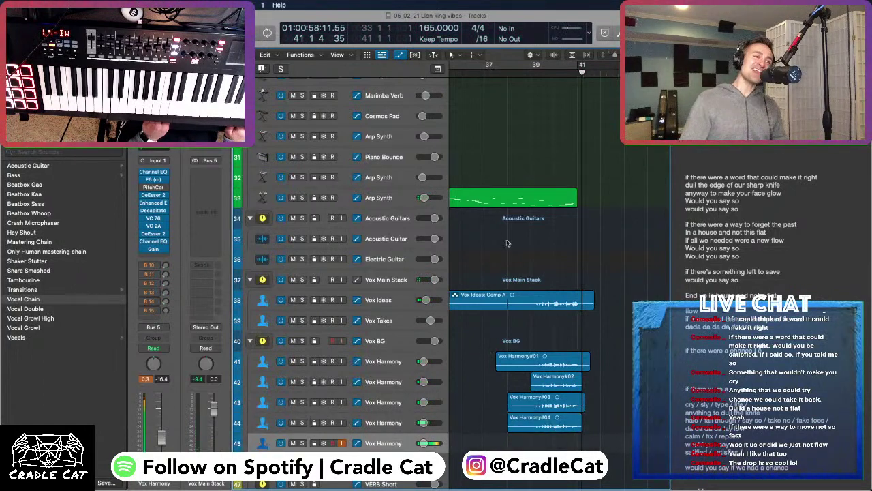
{"action": "key", "text": "0"}
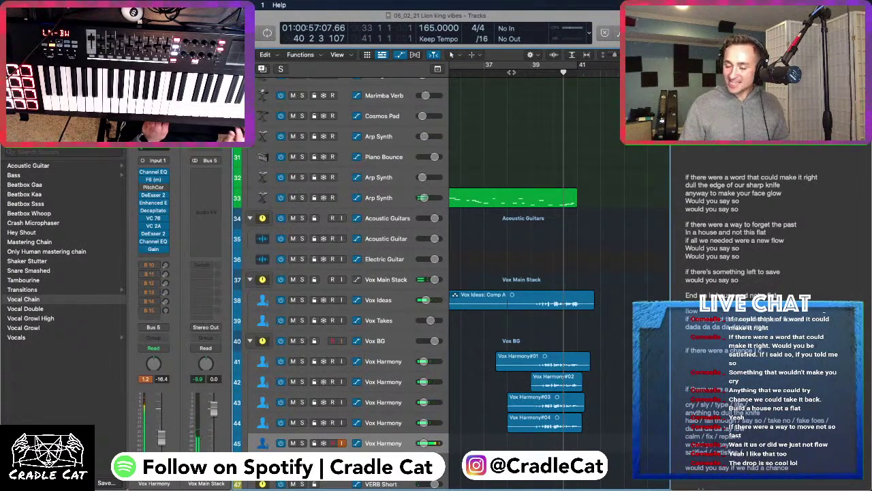
{"action": "left_click", "coordinate": [511, 71]}
{"action": "key", "text": "r"}
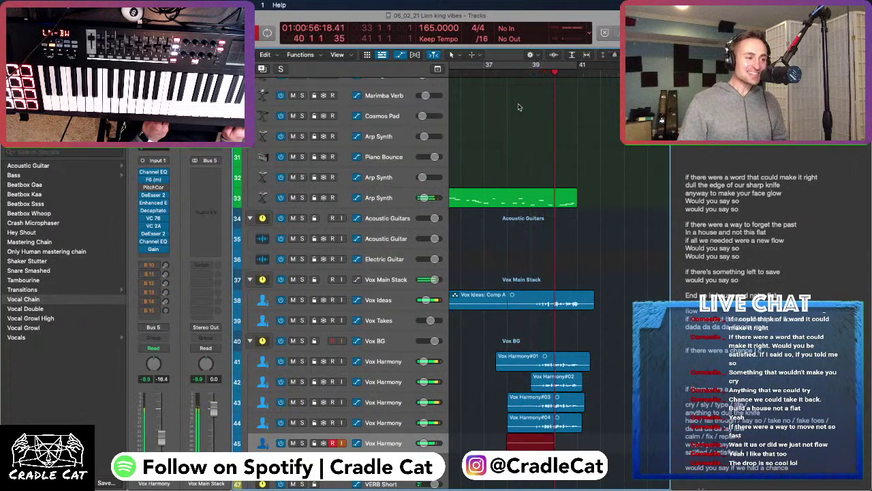
{"action": "key", "text": "shift+r"}
{"action": "key", "text": "Delete"}
Rehearse the phrase from bar 38, then record the fifth harmony from there to about bar 41
{"action": "key", "text": "space"}
{"action": "key", "text": "space"}
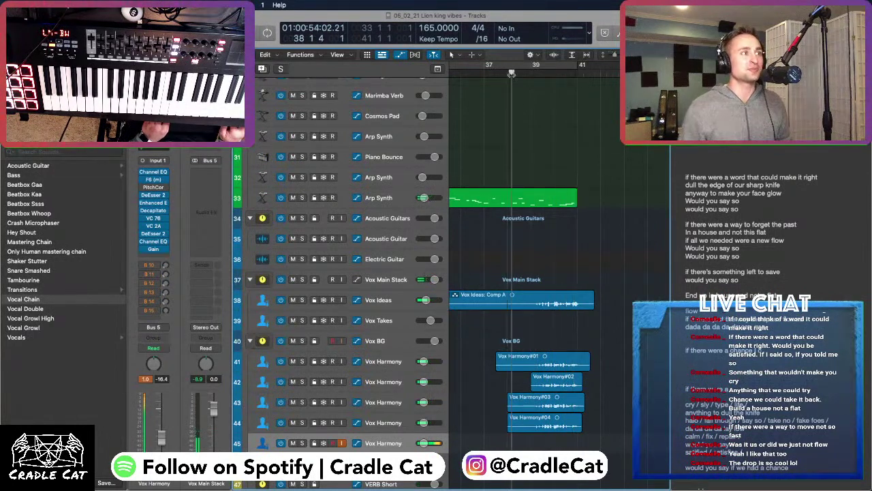
{"action": "left_click", "coordinate": [510, 72]}
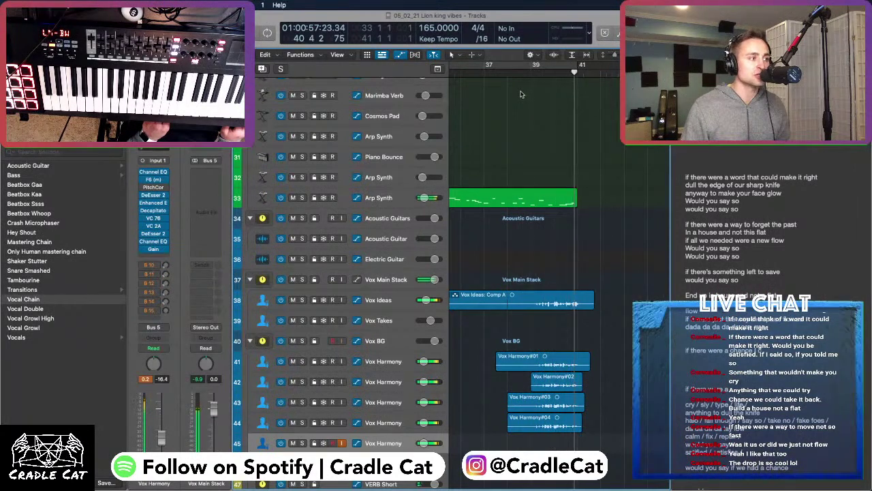
{"action": "left_click", "coordinate": [505, 73]}
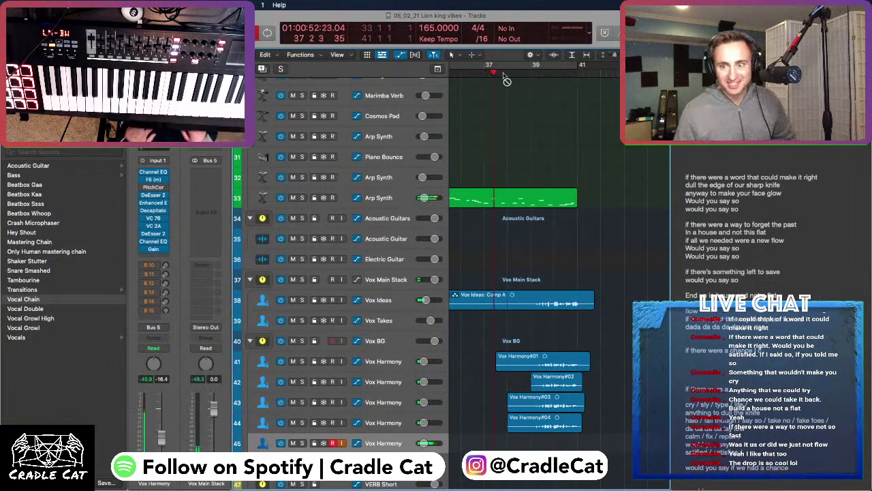
{"action": "key", "text": "r"}
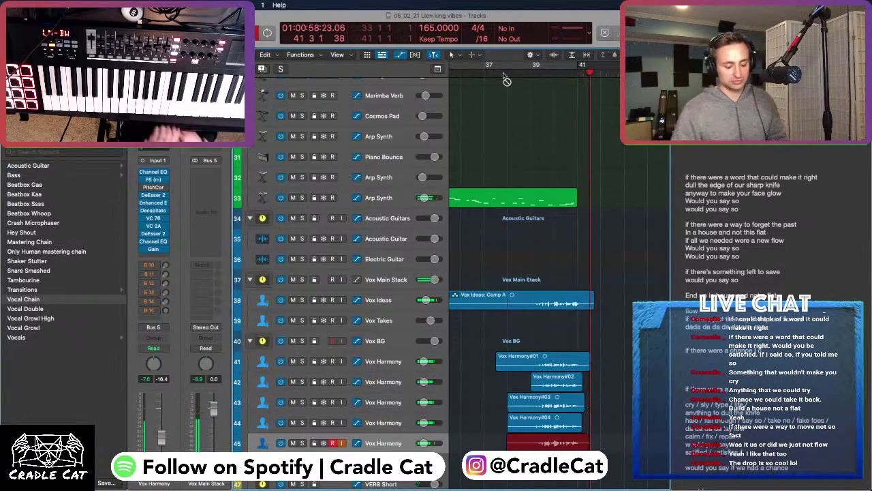
{"action": "key", "text": "space"}
Enlarge the tracks, hide the automation and pan the Vox Harmony tracks alternately left and right
{"action": "key", "text": "super+Down"}
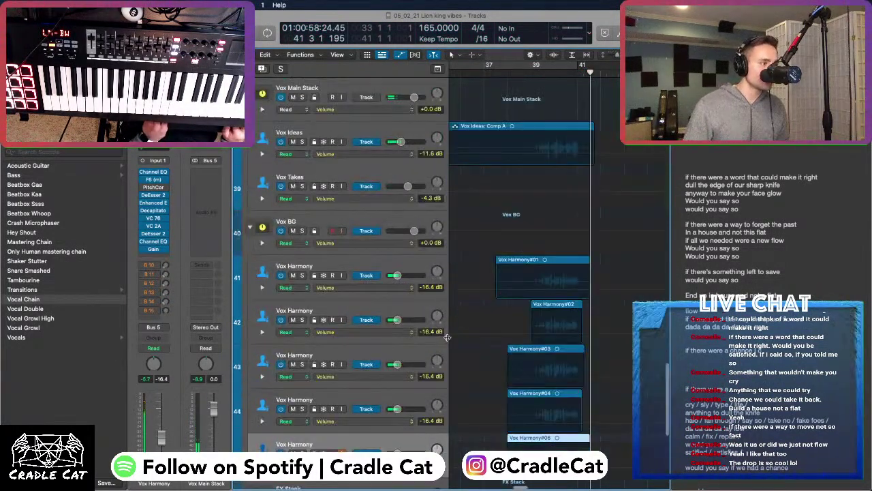
{"action": "key", "text": "a"}
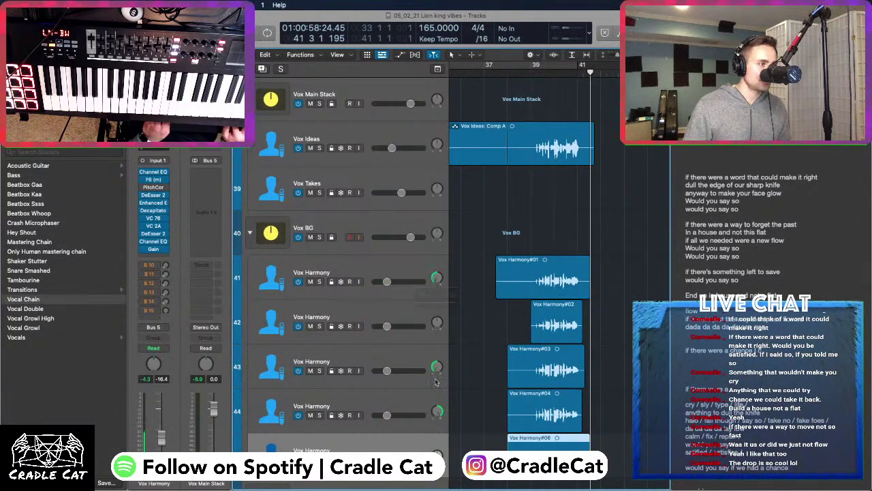
Duplicate the Vox Ideas track and try a vocal double on it from bar 38, discarding the take
{"action": "left_click", "coordinate": [402, 138]}
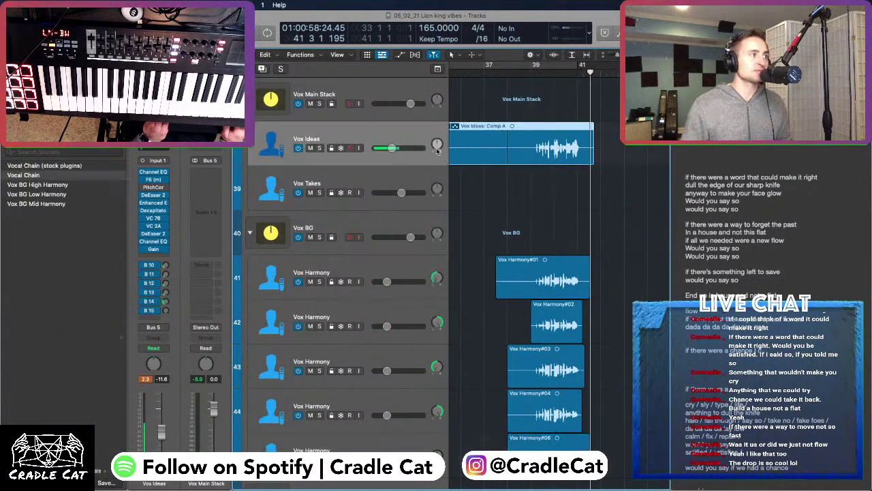
{"action": "key", "text": "super+d"}
{"action": "left_click", "coordinate": [506, 73]}
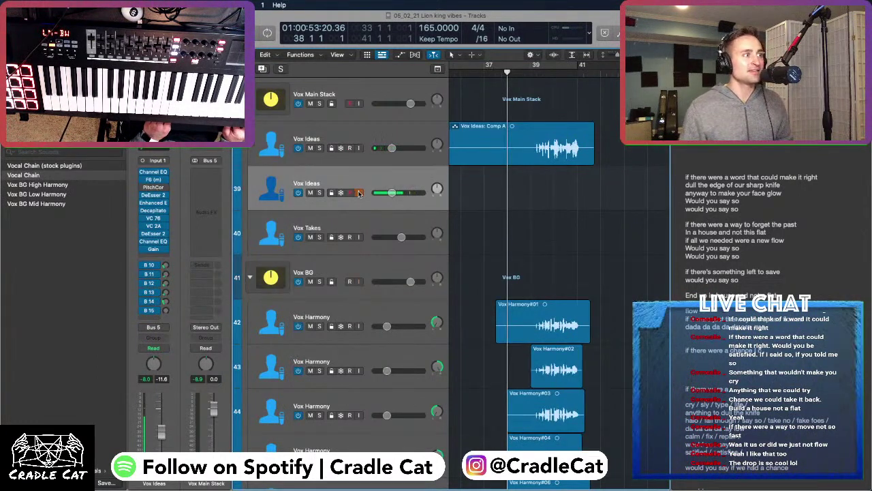
{"action": "key", "text": "r"}
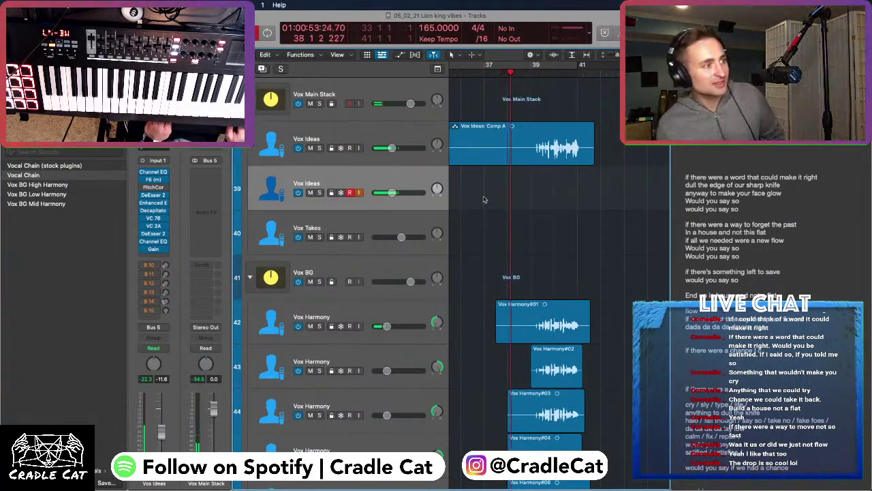
{"action": "scroll", "coordinate": [483, 205], "scroll_direction": "down", "scroll_amount": 3}
{"action": "scroll", "coordinate": [466, 250], "scroll_direction": "up", "scroll_amount": 2}
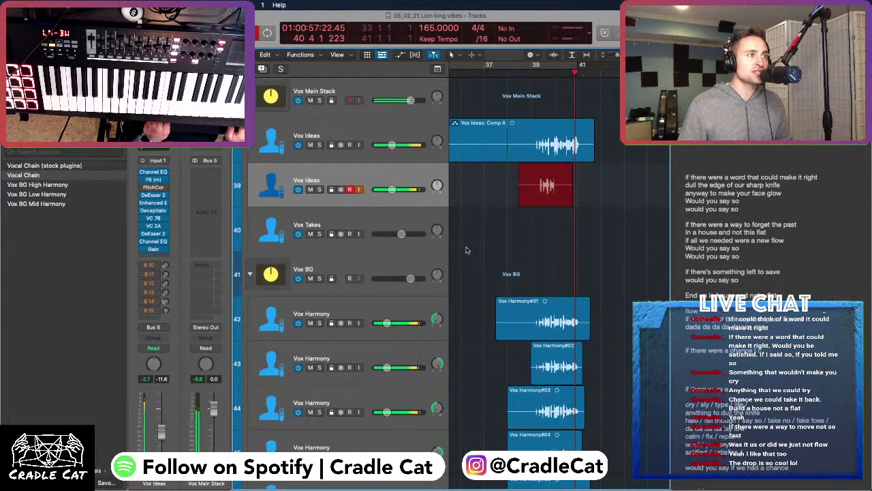
{"action": "key", "text": "space"}
{"action": "key", "text": "Delete"}
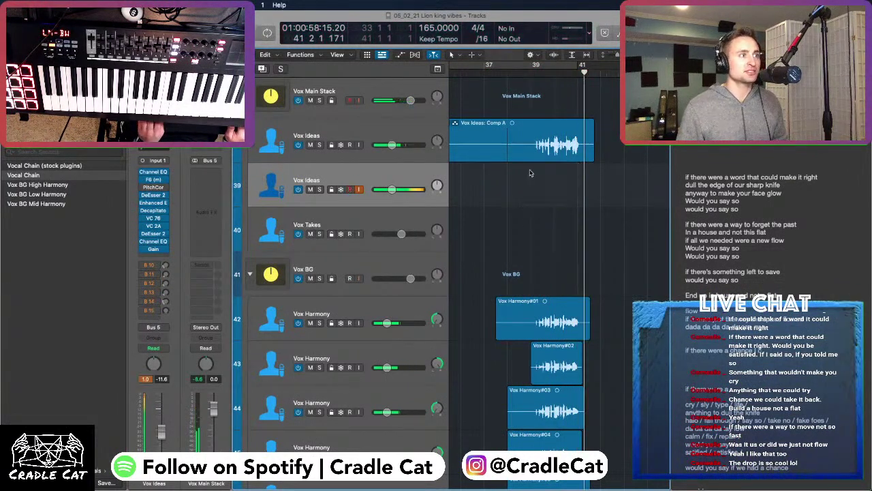
Try another double on the second Vox Ideas track from within bar 38, discarding the recording
{"action": "scroll", "coordinate": [438, 247], "scroll_direction": "down", "scroll_amount": 3}
{"action": "left_click", "coordinate": [370, 385]}
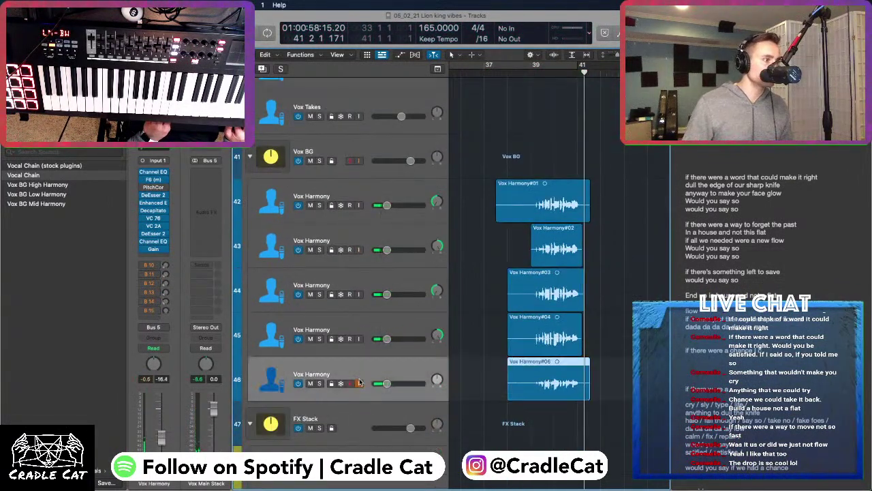
{"action": "scroll", "coordinate": [395, 252], "scroll_direction": "up", "scroll_amount": 5}
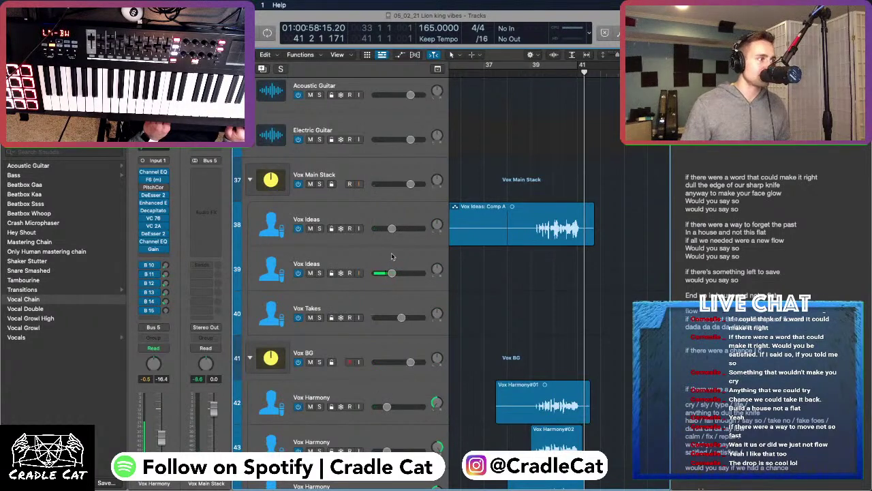
{"action": "left_click", "coordinate": [391, 256]}
{"action": "left_click", "coordinate": [526, 74]}
{"action": "key", "text": "r"}
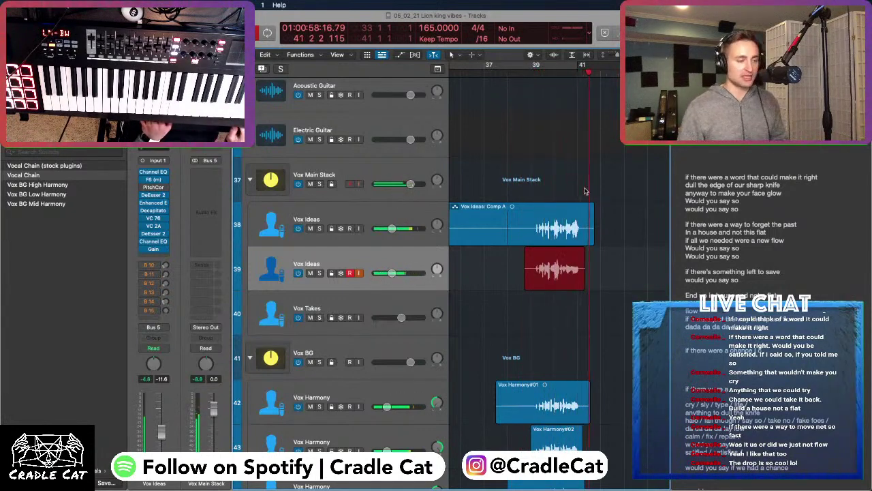
{"action": "key", "text": "super+period"}
Record the vocal double on the second Vox Ideas track from bar 38 to bar 41
{"action": "left_click", "coordinate": [513, 78]}
{"action": "key", "text": "r"}
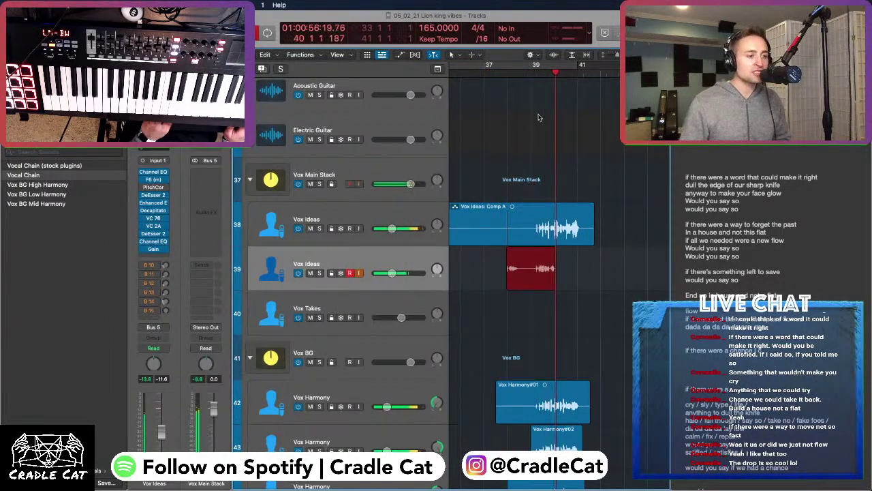
{"action": "key", "text": "space"}
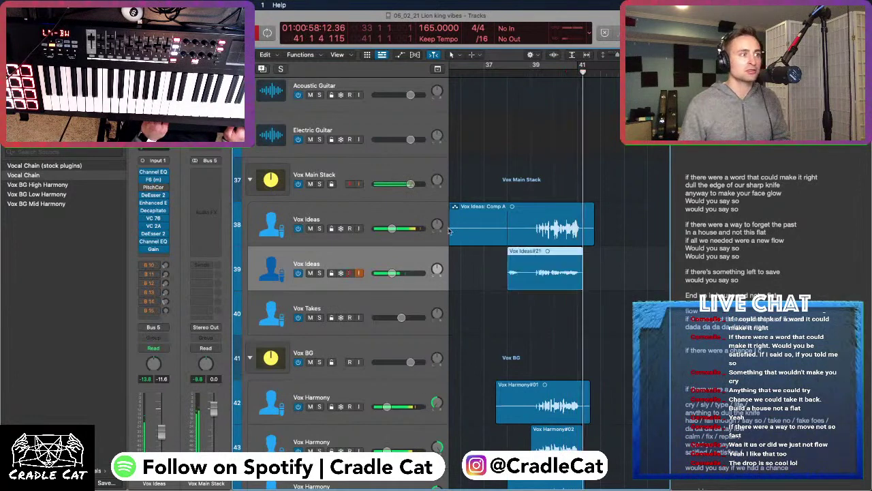
Duplicate the second Vox Ideas track to add a third, and pan the second one to -64
{"action": "key", "text": "super+d"}
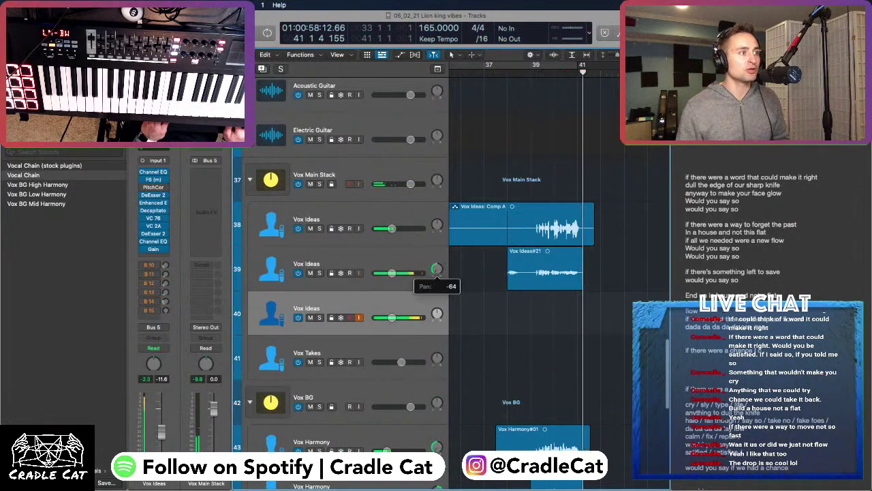
{"action": "key", "text": "comma"}
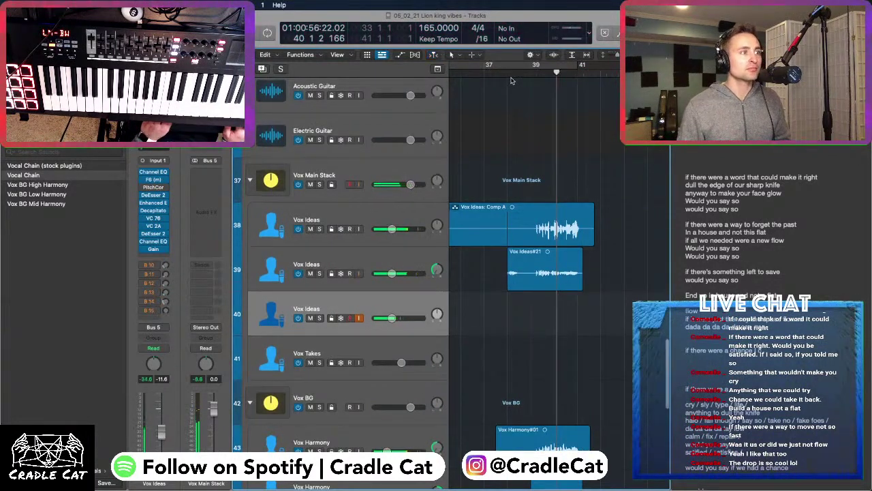
Trim the start of the second Vox Ideas region to about mid-bar 38, and discard a trial take on the third track
{"action": "key", "text": "r"}
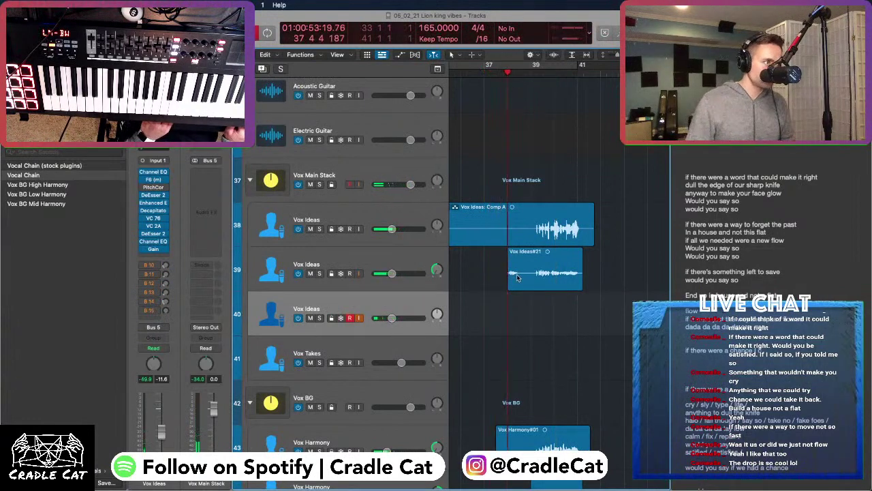
{"action": "left_click_drag", "start_coordinate": [510, 274], "coordinate": [525, 276]}
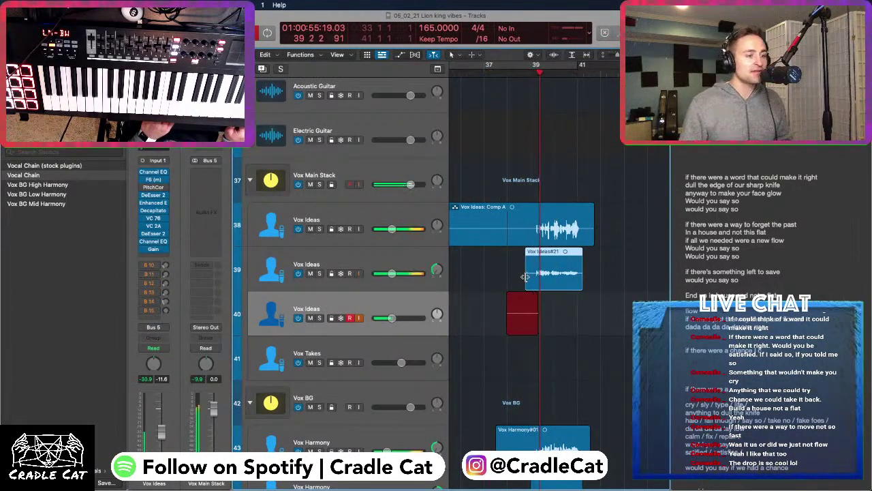
{"action": "key", "text": "space"}
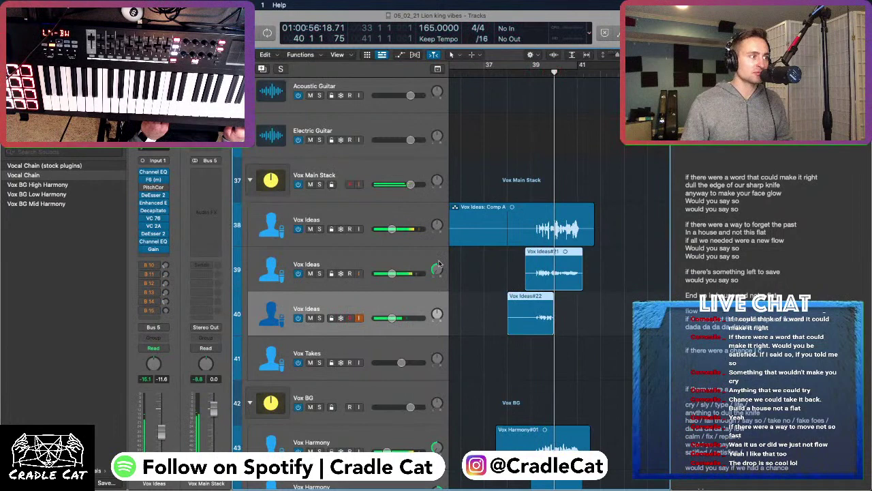
{"action": "left_click", "coordinate": [363, 271]}
{"action": "left_click", "coordinate": [366, 295]}
{"action": "key", "text": "Delete"}
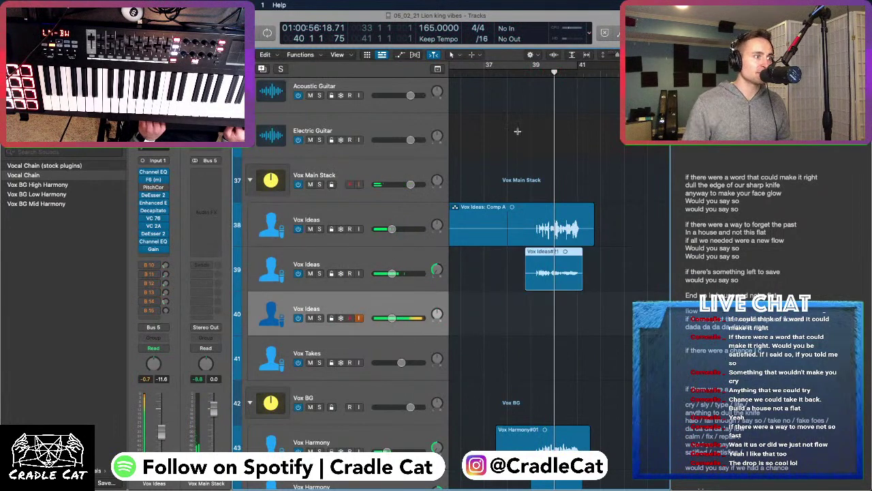
Record the second double on the third Vox Ideas track from bar 38 to bar 41 and pan it to +63
{"action": "key", "text": "r"}
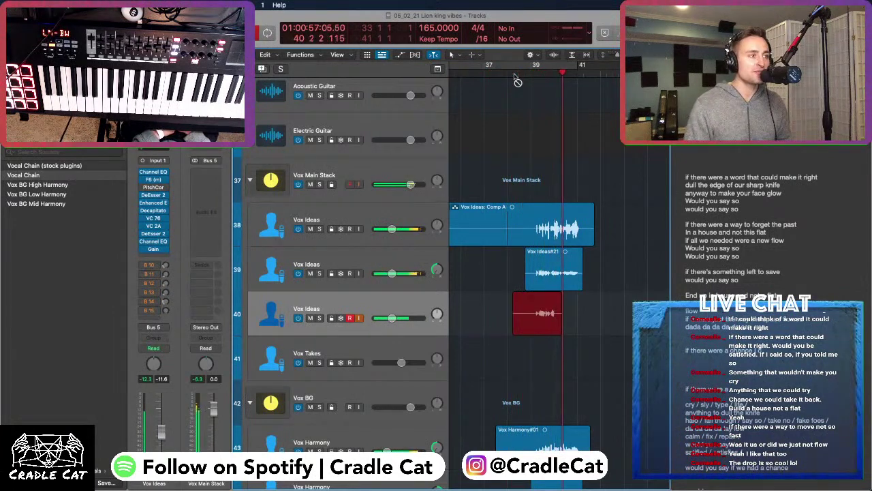
{"action": "key", "text": "space"}
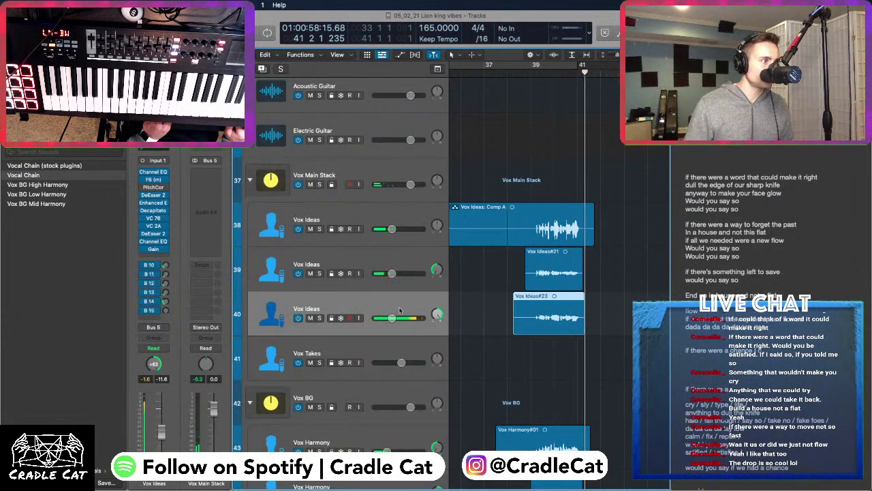
Lower the two Vox Ideas double tracks together to -21.5 dB and play the phrase back from bar 38
{"action": "left_click_drag", "start_coordinate": [391, 272], "coordinate": [387, 273]}
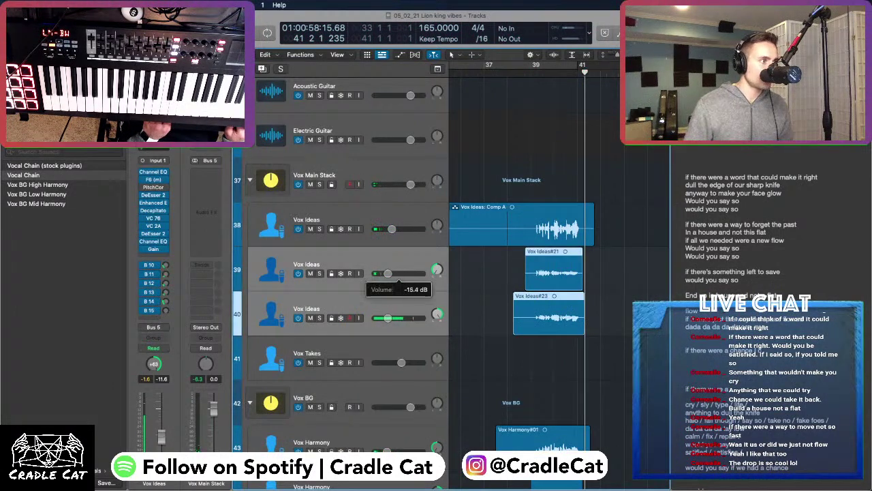
{"action": "left_click", "coordinate": [510, 74]}
{"action": "key", "text": "space"}
{"action": "key", "text": "super+Left"}
{"action": "key", "text": "super+Left"}
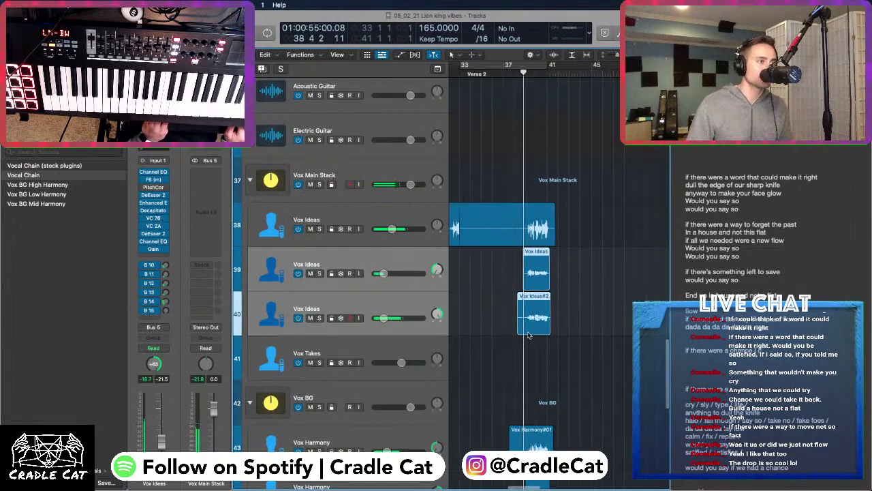
{"action": "key", "text": "super+Up"}
{"action": "key", "text": "super+Up"}
{"action": "key", "text": "super+Up"}
{"action": "key", "text": "super+Right"}
{"action": "key", "text": "super+Right"}
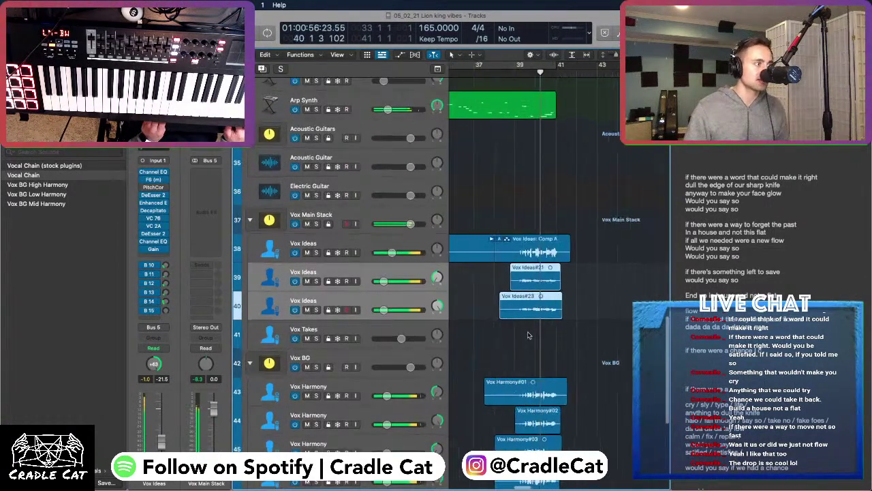
{"action": "scroll", "coordinate": [529, 334], "scroll_direction": "down", "scroll_amount": 5}
{"action": "key", "text": "space"}
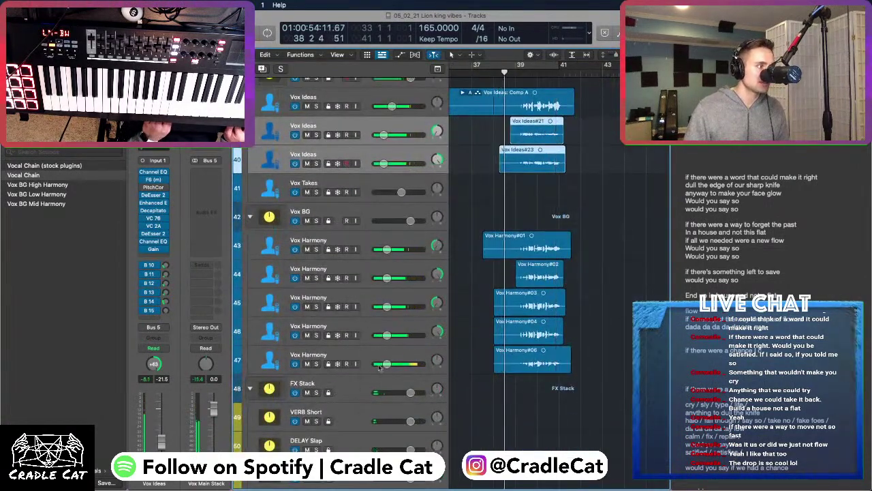
Raise the third and fourth Vox Harmony tracks to -13.0 dB and lower the first and second to -26.0 dB
{"action": "left_click", "coordinate": [379, 312]}
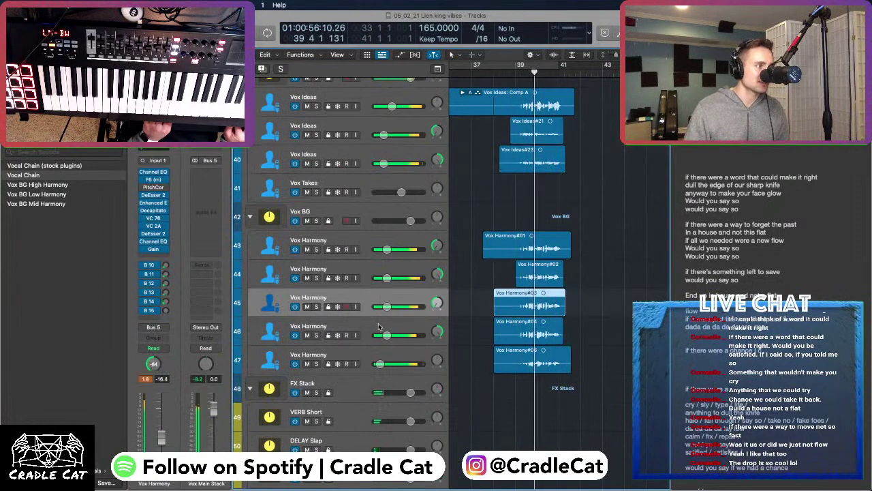
{"action": "left_click", "coordinate": [379, 329], "text": "shift"}
{"action": "mouse_move", "coordinate": [385, 334]}
{"action": "left_mouse_down"}
{"action": "mouse_move", "coordinate": [376, 336]}
{"action": "mouse_move", "coordinate": [390, 335]}
{"action": "left_mouse_up"}
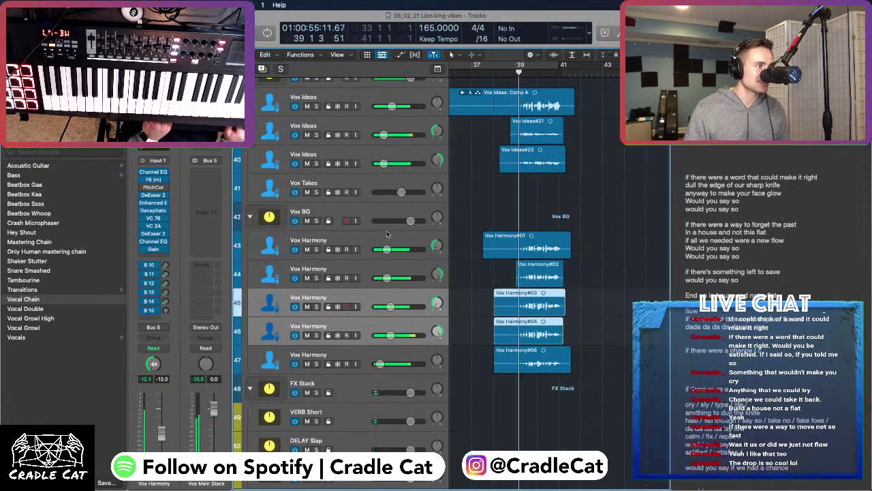
{"action": "left_click", "coordinate": [374, 257]}
{"action": "left_click", "coordinate": [374, 269], "text": "shift"}
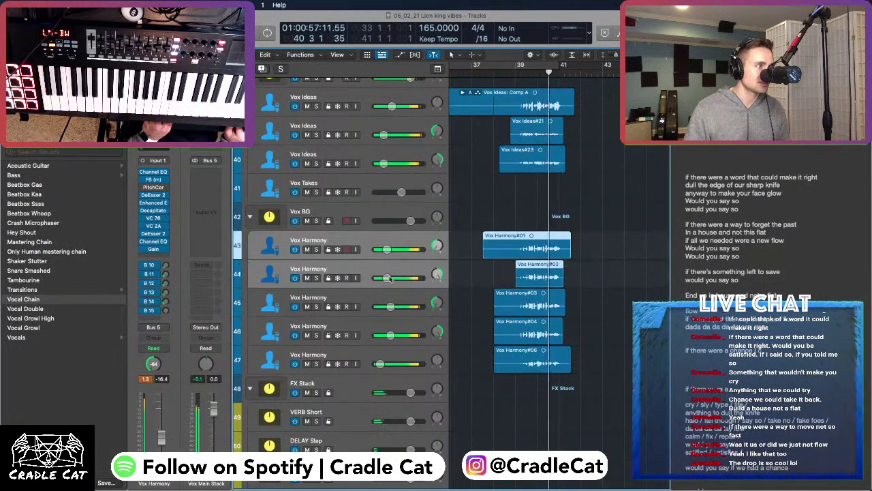
{"action": "left_click_drag", "start_coordinate": [386, 278], "coordinate": [380, 278]}
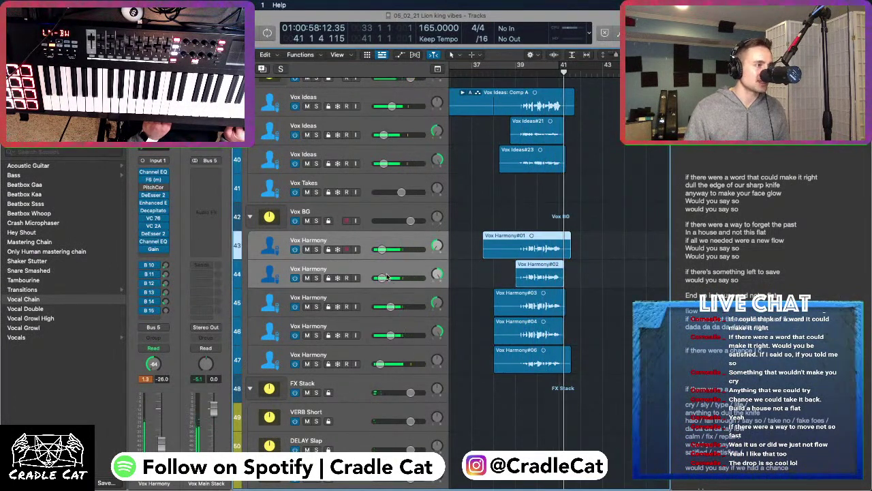
Thin out the Vox BG stack with Channel EQ, using a 104 Hz low cut at 24 dB/oct and a 530 Hz low shelf at -1.9 dB
{"action": "left_click", "coordinate": [368, 211]}
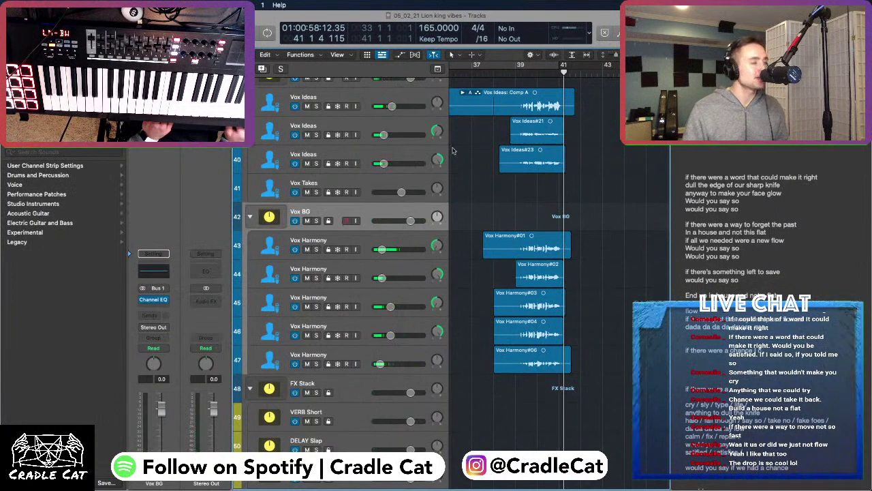
{"action": "key", "text": "space"}
{"action": "key", "text": "space"}
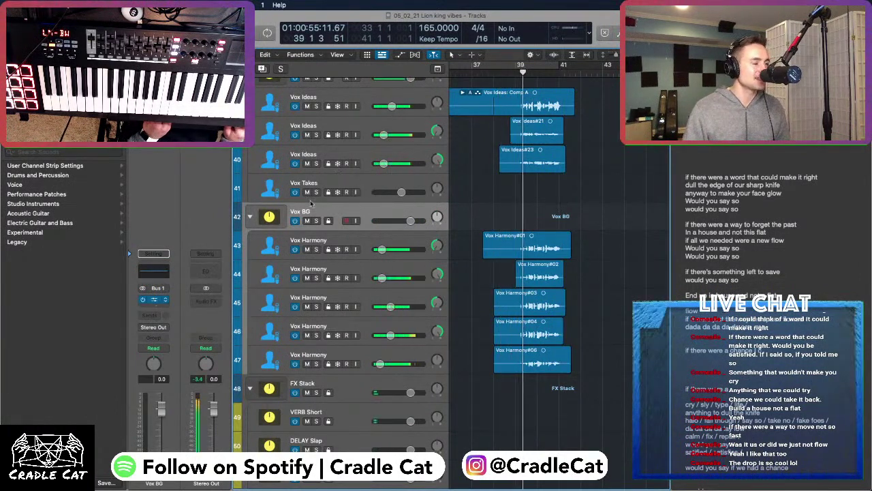
{"action": "left_click", "coordinate": [297, 171]}
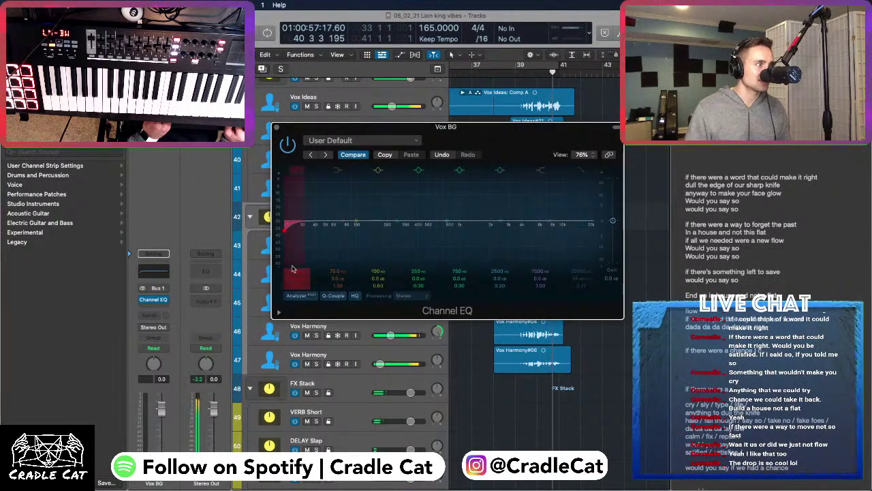
{"action": "left_click_drag", "start_coordinate": [293, 223], "coordinate": [325, 255]}
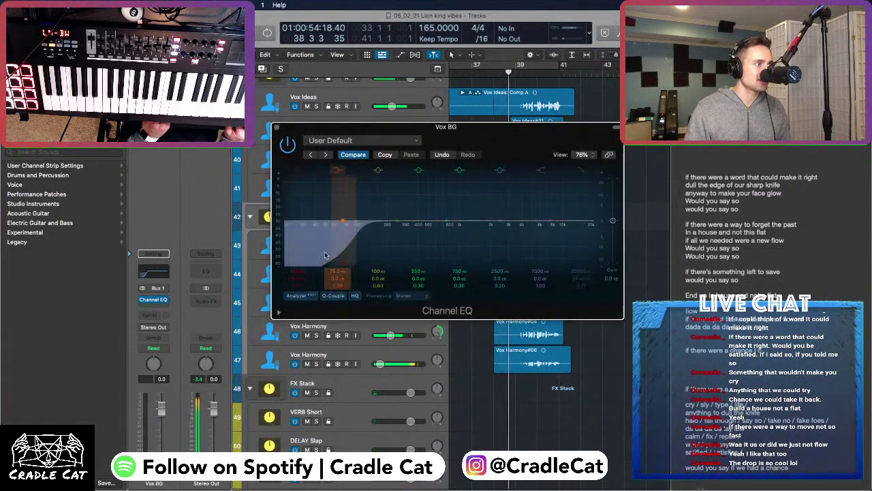
{"action": "mouse_move", "coordinate": [345, 222]}
{"action": "left_mouse_down"}
{"action": "mouse_move", "coordinate": [423, 228]}
{"action": "mouse_move", "coordinate": [360, 228]}
{"action": "left_mouse_up"}
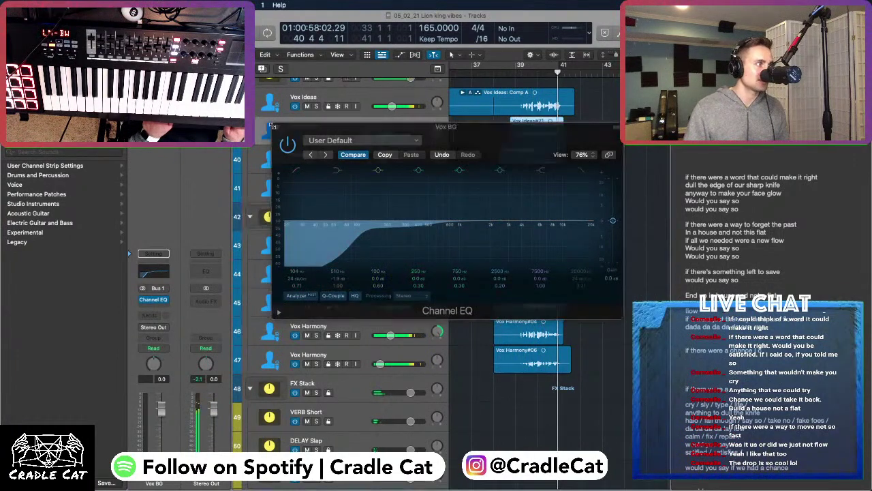
{"action": "left_click", "coordinate": [276, 129]}
Lower all five Vox Harmony tracks together, bringing the first one to -29.8 dB
{"action": "left_click", "coordinate": [372, 236]}
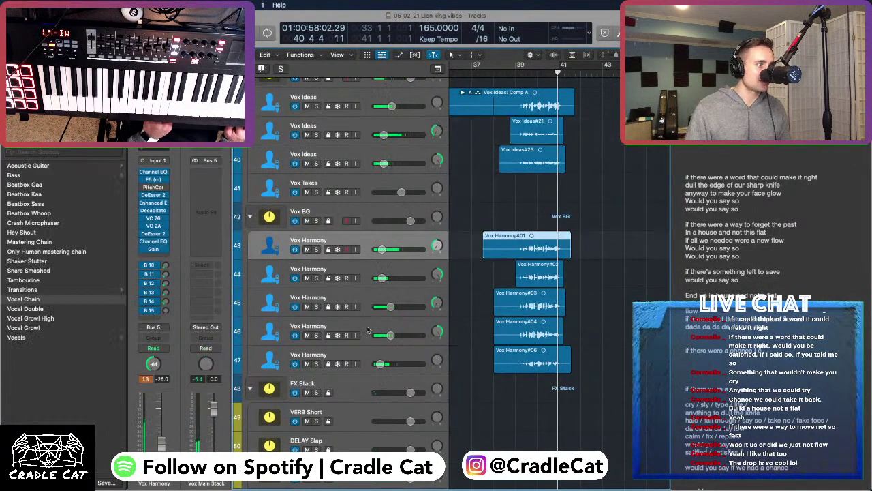
{"action": "left_click", "coordinate": [368, 357], "text": "shift"}
{"action": "left_click_drag", "start_coordinate": [389, 335], "coordinate": [389, 335]}
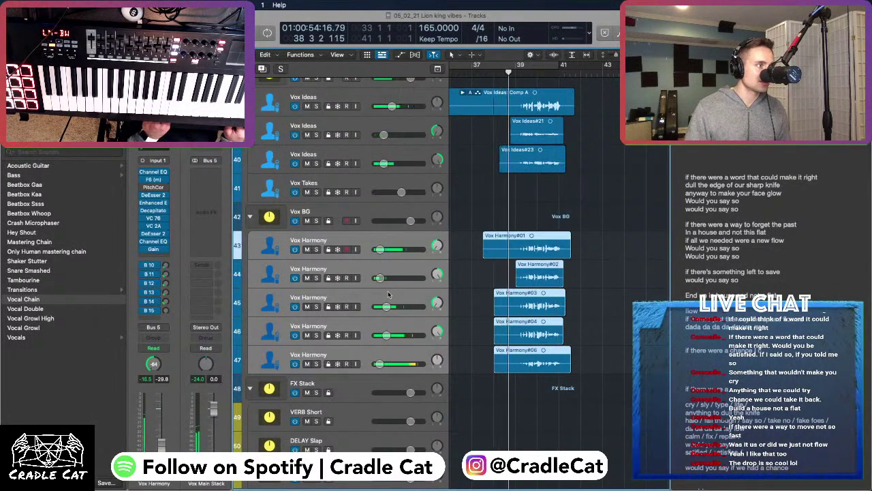
Lower the third and fourth Vox Harmony tracks to -22.5 dB and play back the phrase
{"action": "left_click", "coordinate": [385, 315]}
{"action": "left_click", "coordinate": [386, 326], "text": "shift"}
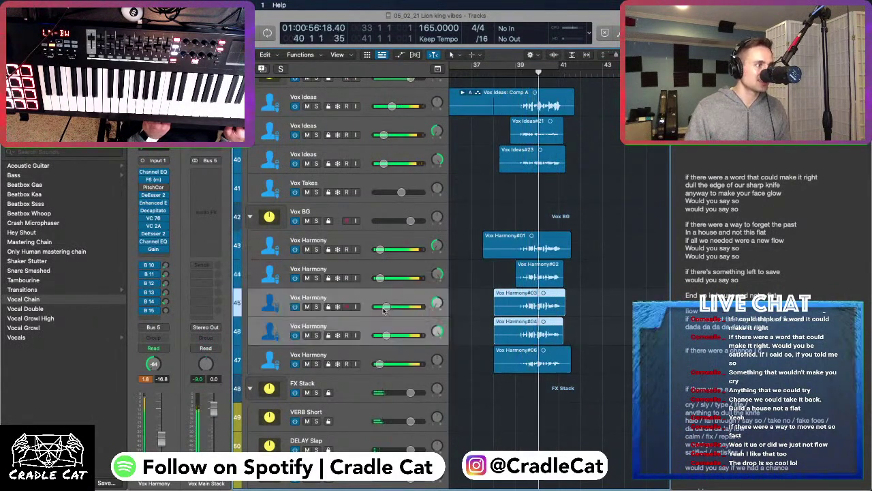
{"action": "left_click_drag", "start_coordinate": [387, 335], "coordinate": [383, 335]}
{"action": "key", "text": "space"}
{"action": "key", "text": "space"}
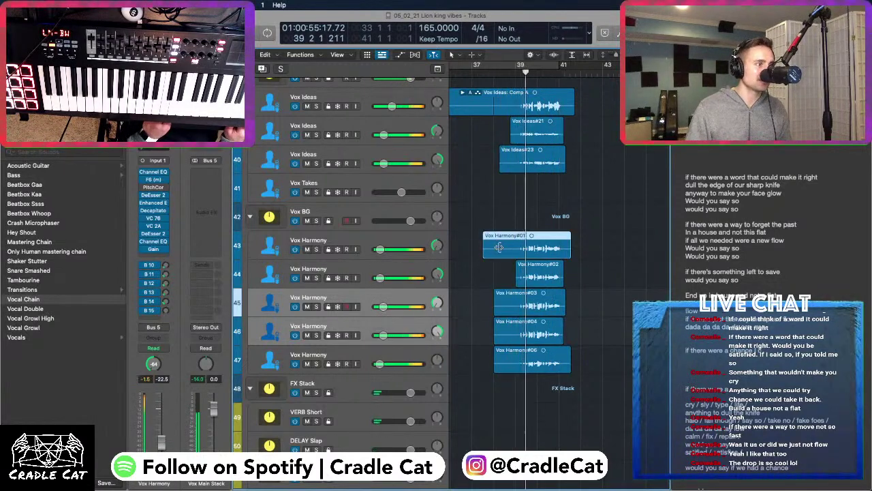
Trim the starts of the five Vox Harmony regions and the second Vox Ideas double to just before the phrase near bar 39
{"action": "left_click_drag", "start_coordinate": [485, 255], "coordinate": [516, 365]}
{"action": "left_click_drag", "start_coordinate": [500, 163], "coordinate": [513, 164]}
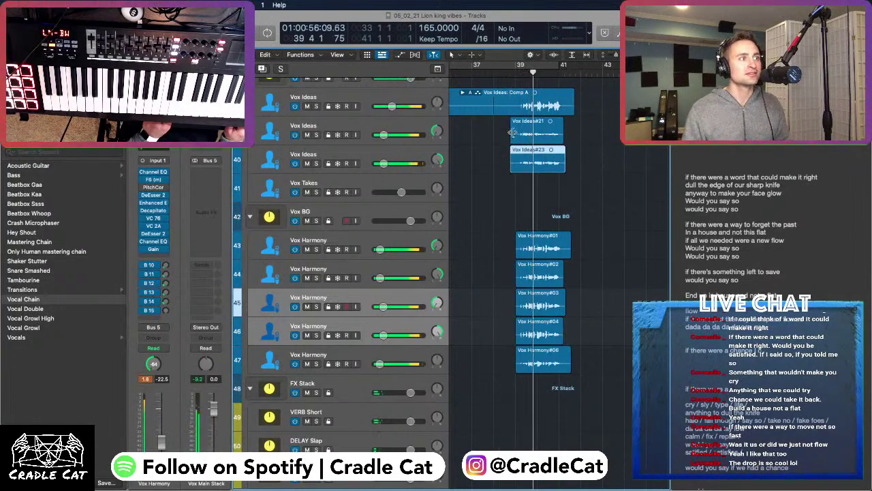
{"action": "left_click_drag", "start_coordinate": [565, 249], "coordinate": [565, 250]}
Unfold the lead Vox Ideas take folder and examine its comped takes across Verse 2 during playback
{"action": "key", "text": "super+Left"}
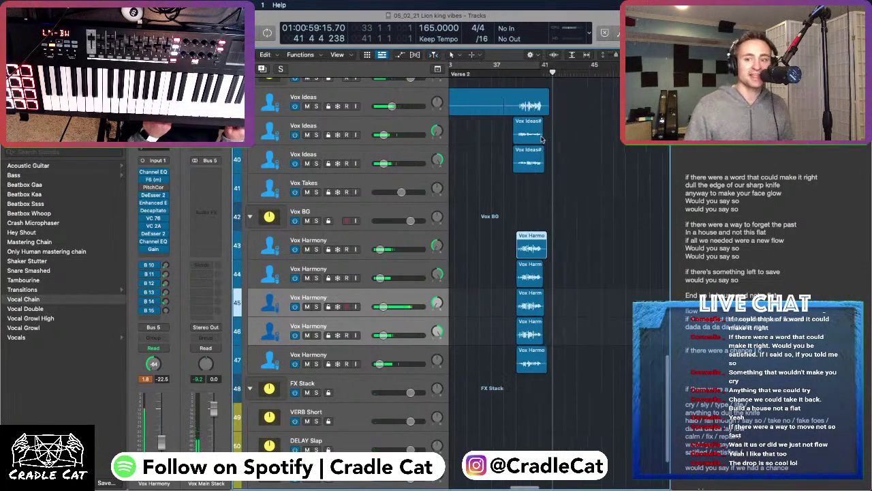
{"action": "key", "text": "super+Left"}
{"action": "key", "text": "super+Left"}
{"action": "key", "text": "super+Left"}
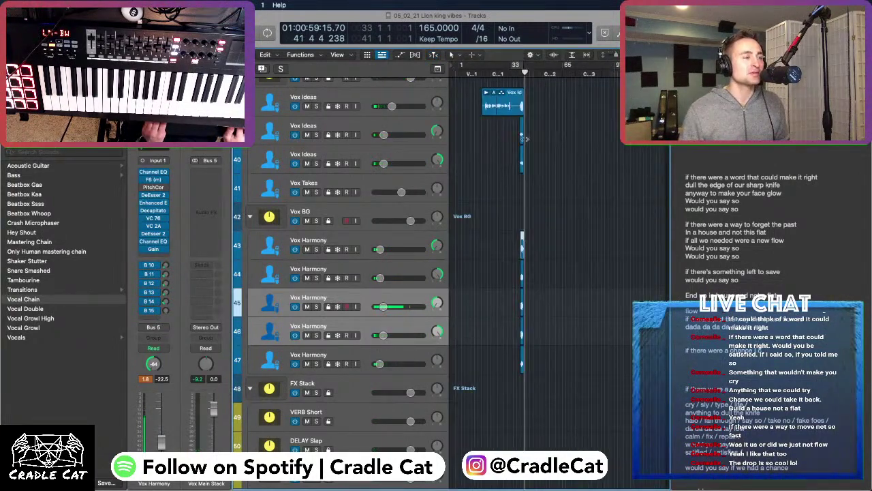
{"action": "key", "text": "super+Up"}
{"action": "key", "text": "super+Up"}
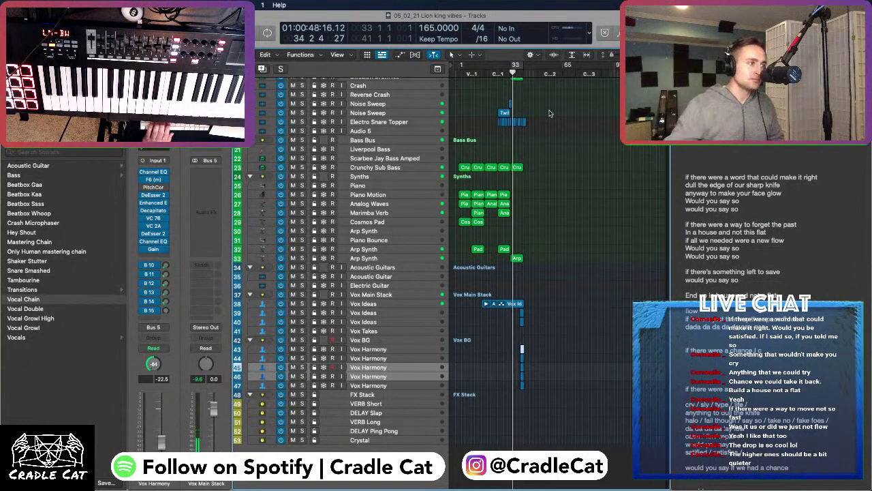
{"action": "key", "text": "super+Down"}
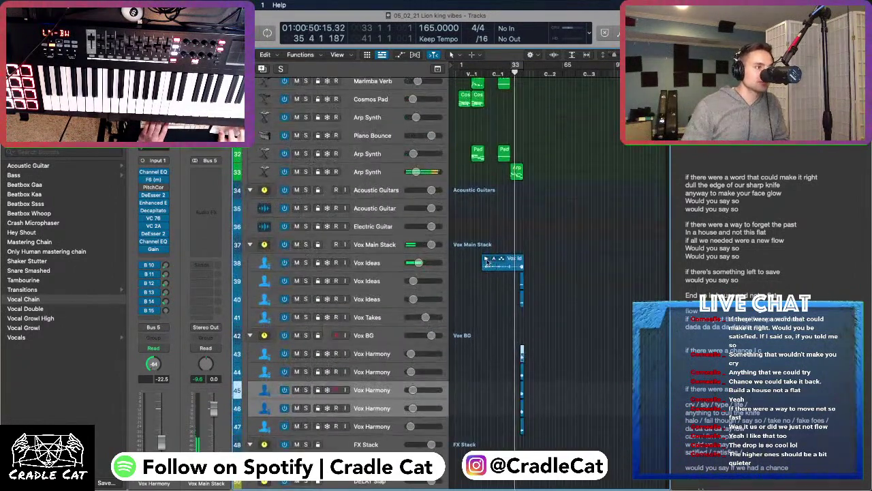
{"action": "left_click", "coordinate": [487, 259]}
{"action": "key", "text": "super+Right"}
{"action": "key", "text": "super+Right"}
{"action": "key", "text": "super+Right"}
{"action": "key", "text": "super+Right"}
{"action": "key", "text": "super+Right"}
{"action": "key", "text": "super+Right"}
{"action": "key", "text": "super+Right"}
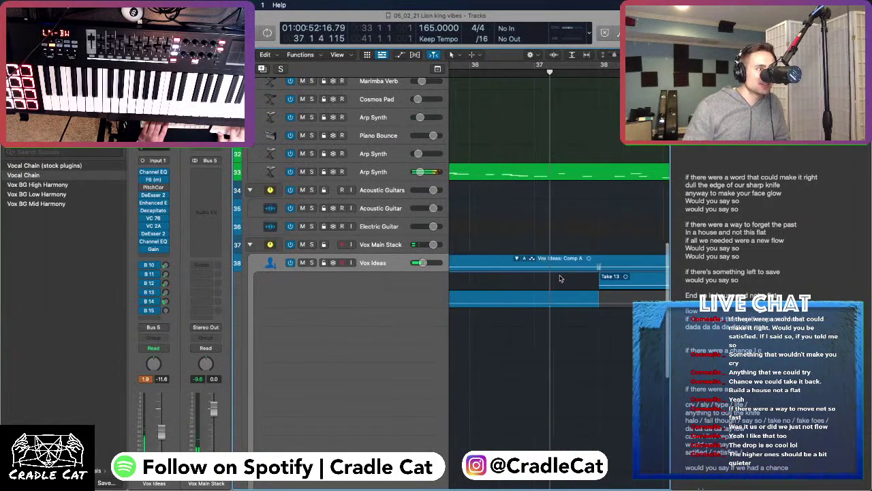
{"action": "key", "text": "super+Left"}
{"action": "key", "text": "super+Left"}
{"action": "key", "text": "super+Left"}
{"action": "key", "text": "super+Left"}
{"action": "key", "text": "super+Left"}
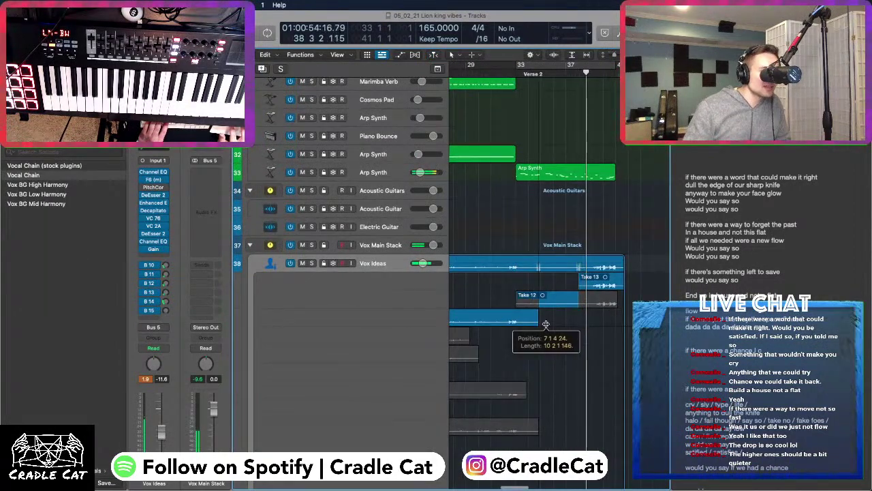
{"action": "scroll", "coordinate": [538, 327], "scroll_direction": "down", "scroll_amount": 5}
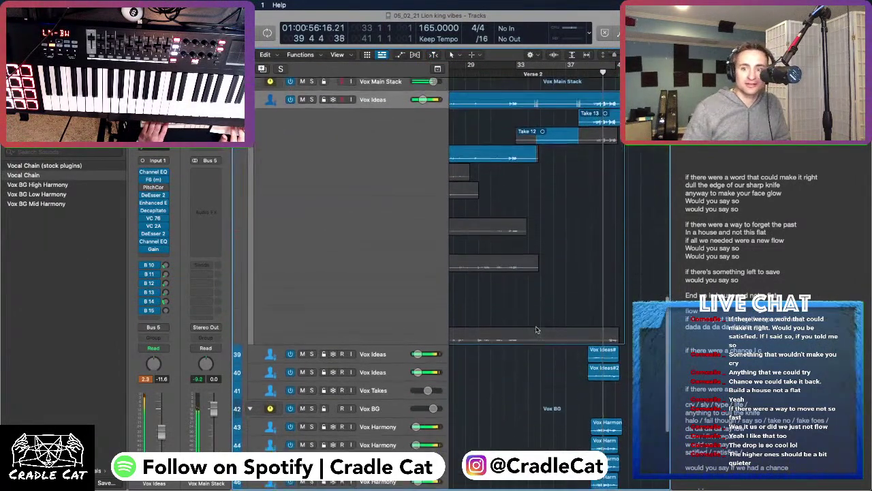
Replay from just before Verse 2 and fold the lead Vox Ideas take folder
{"action": "key", "text": "super+Up"}
{"action": "key", "text": "super+Up"}
{"action": "key", "text": "super+Up"}
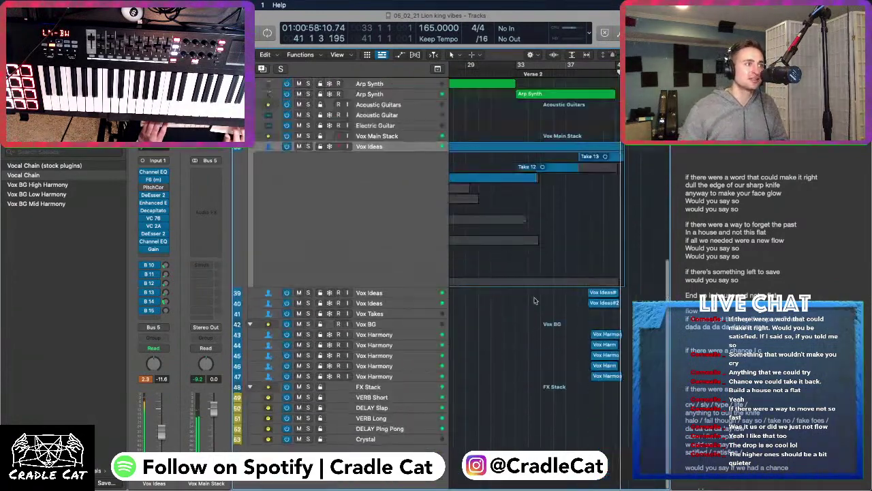
{"action": "key", "text": "super+Up"}
{"action": "key", "text": "space"}
{"action": "key", "text": "space"}
{"action": "left_click", "coordinate": [540, 73]}
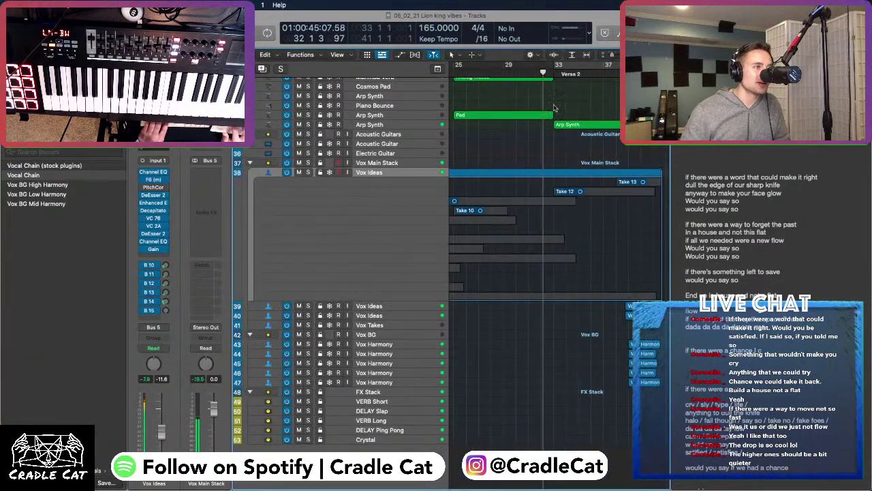
{"action": "scroll", "coordinate": [477, 167], "scroll_direction": "left", "scroll_amount": 5}
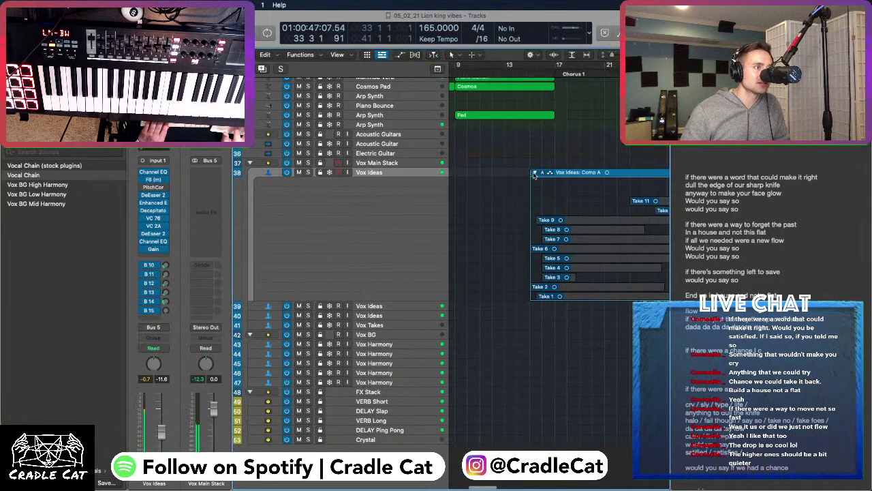
{"action": "left_click", "coordinate": [534, 173]}
{"action": "key", "text": "z"}
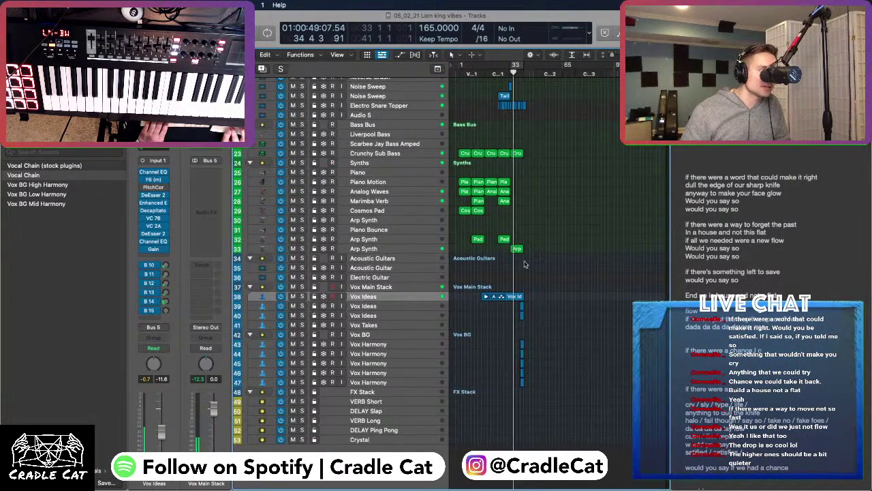
Copy the Verse 2 Swedish Drum Kit, Electro Snare Topper, Crunchy Sub Bass and Arp Synth regions to bar 41 without their automation data
{"action": "key", "text": "z"}
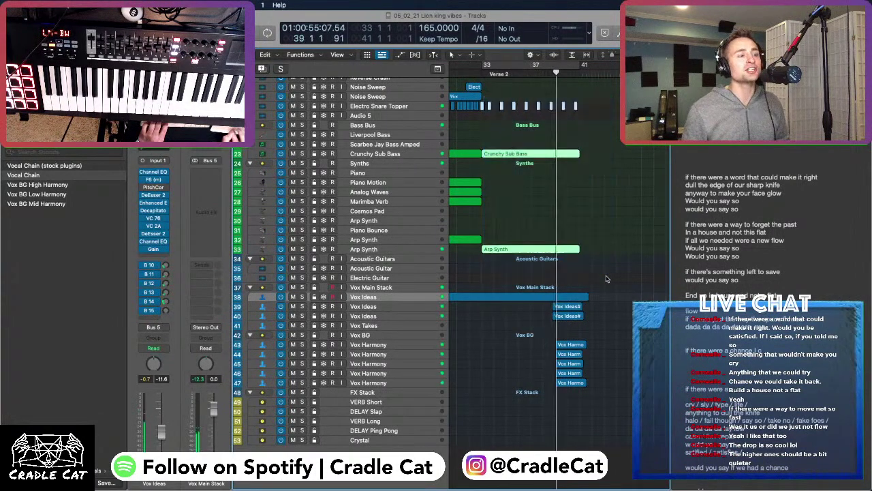
{"action": "scroll", "coordinate": [607, 278], "scroll_direction": "up", "scroll_amount": 5}
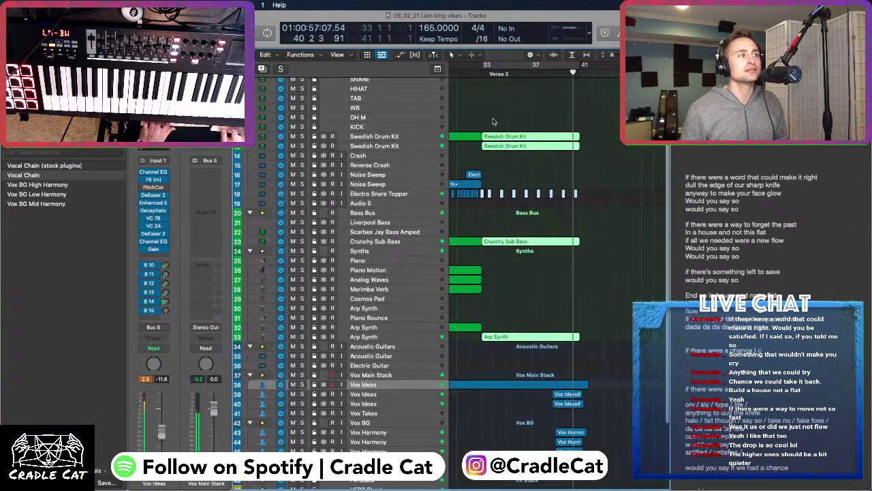
{"action": "key", "text": "super+v"}
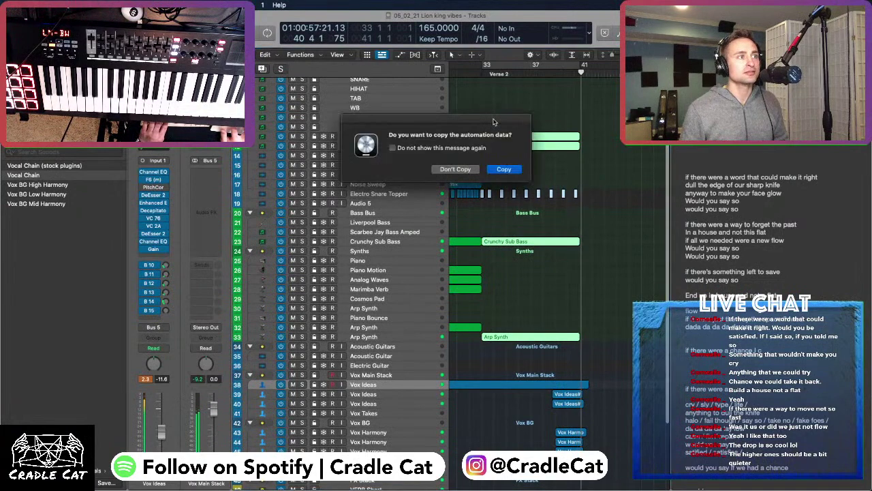
{"action": "left_click", "coordinate": [497, 172]}
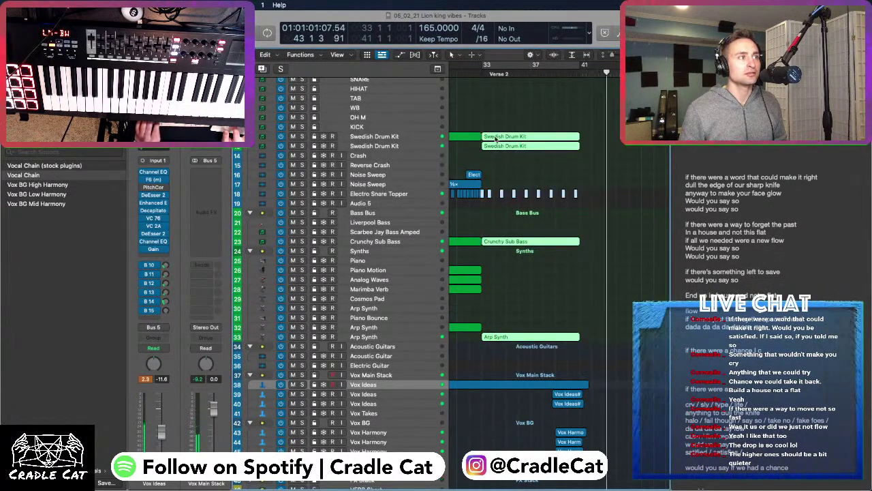
{"action": "left_click_drag", "start_coordinate": [495, 139], "coordinate": [595, 140]}
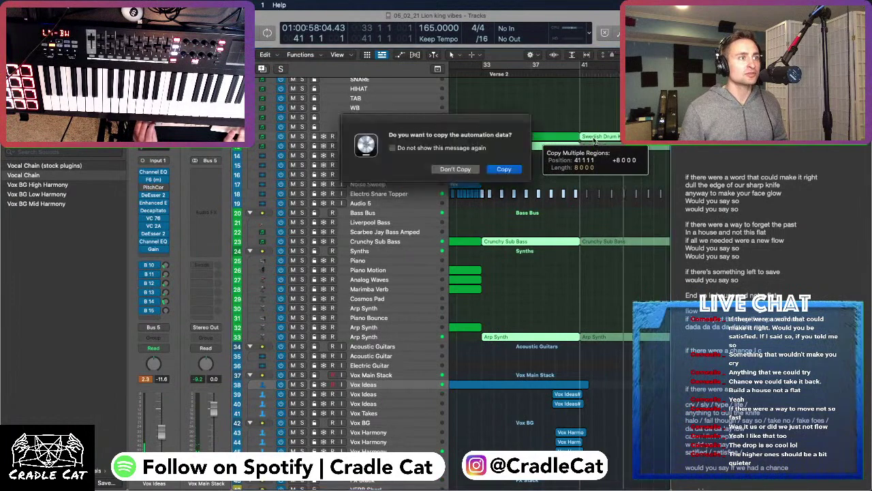
{"action": "left_click", "coordinate": [459, 174]}
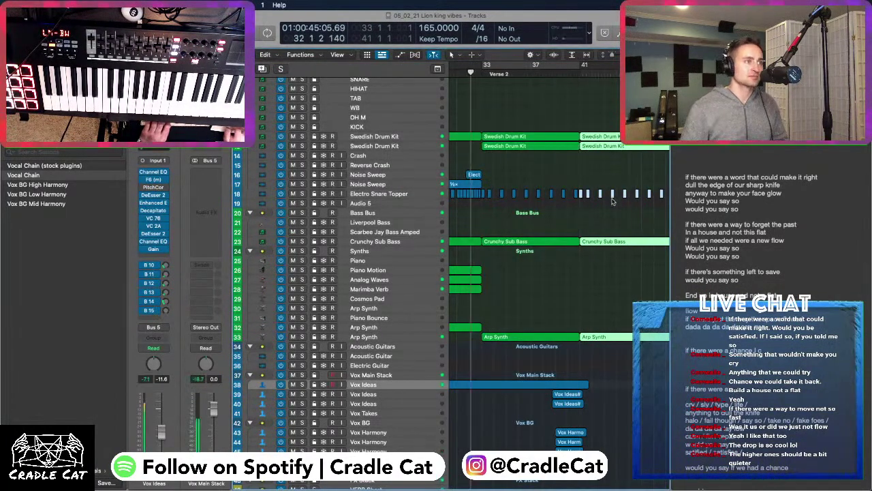
{"action": "key", "text": "c"}
Lower the first four Vox Harmony tracks together, bringing the fourth one to -24.5 dB
{"action": "scroll", "coordinate": [591, 284], "scroll_direction": "down", "scroll_amount": 3}
{"action": "scroll", "coordinate": [591, 284], "scroll_direction": "down", "scroll_amount": 2}
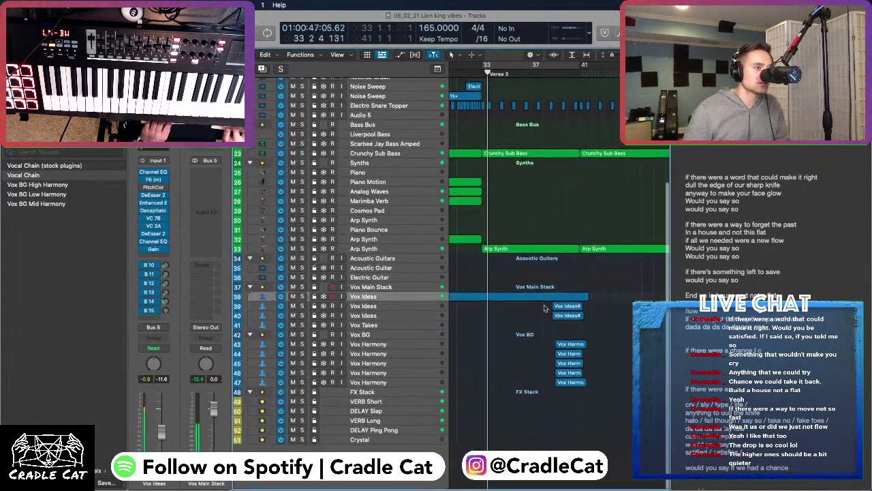
{"action": "key", "text": "super+Down"}
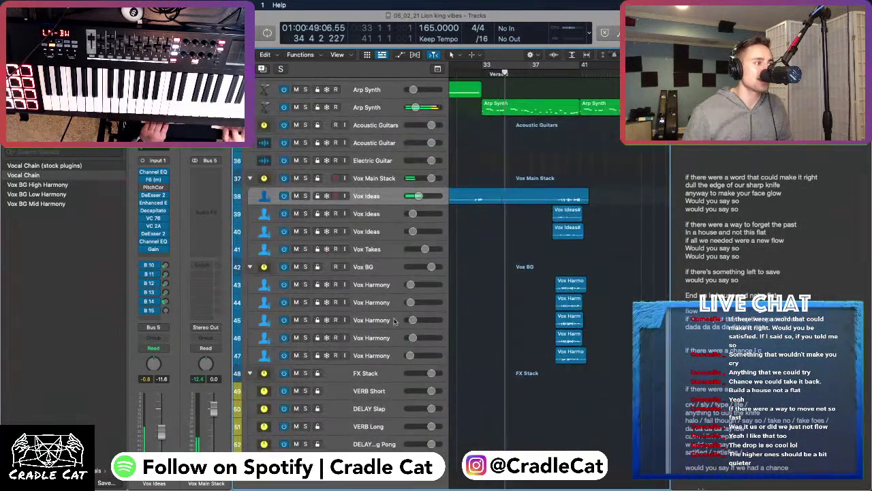
{"action": "left_click", "coordinate": [393, 321]}
{"action": "left_click", "coordinate": [391, 336]}
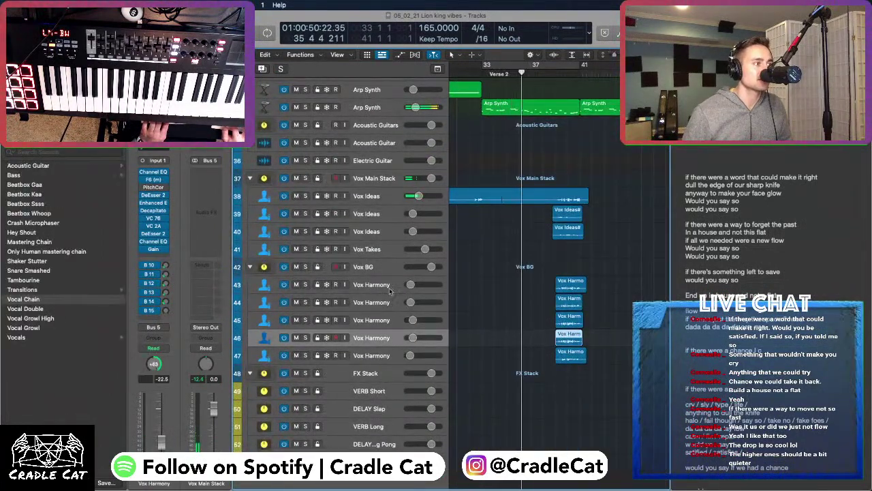
{"action": "left_click", "coordinate": [390, 291]}
{"action": "left_click", "coordinate": [389, 339], "text": "shift"}
{"action": "left_click_drag", "start_coordinate": [412, 337], "coordinate": [411, 337]}
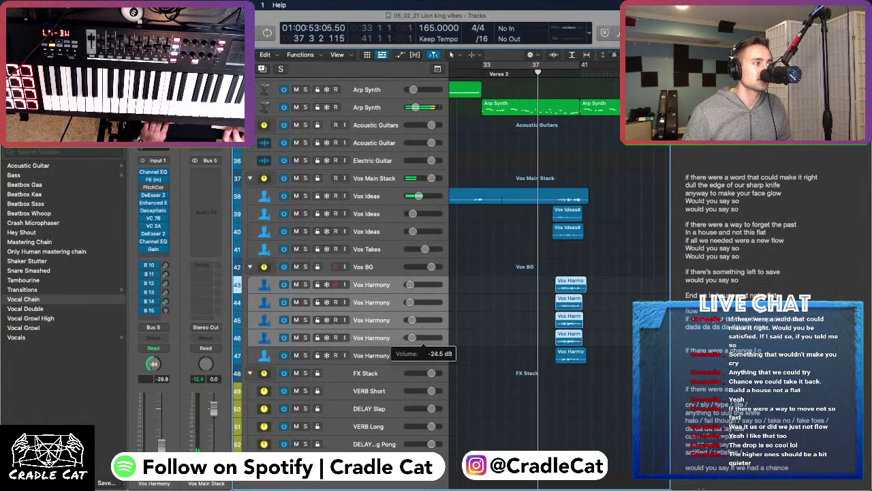
Lower the third and fourth Vox Harmony tracks to -28.5 dB and play back the phrase from around bar 39
{"action": "left_click", "coordinate": [406, 339]}
{"action": "left_click", "coordinate": [402, 321], "text": "shift"}
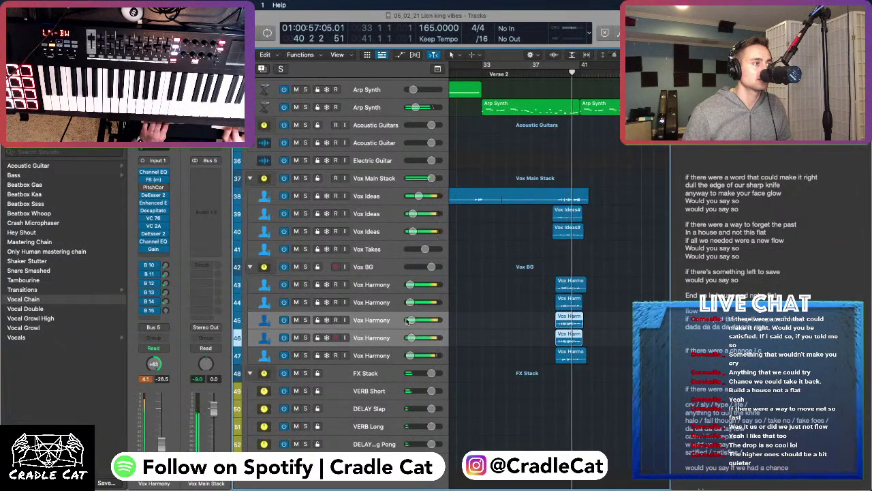
{"action": "left_click_drag", "start_coordinate": [410, 320], "coordinate": [409, 322]}
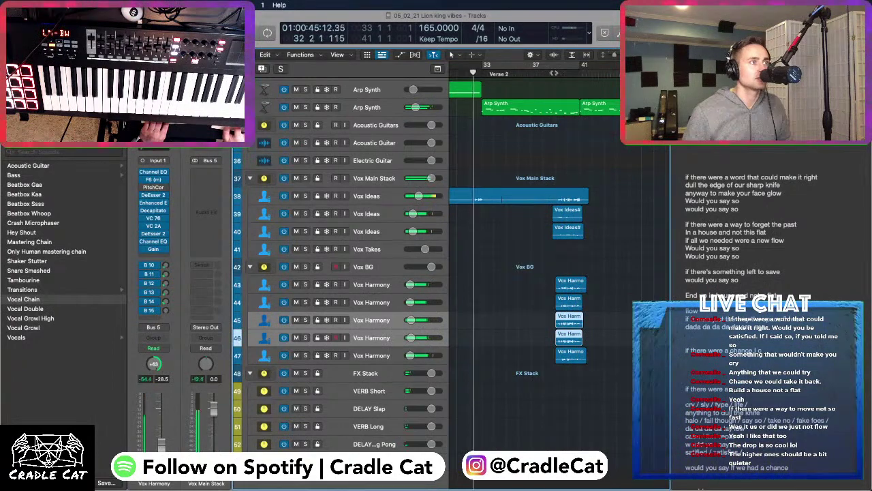
{"action": "left_click", "coordinate": [554, 94]}
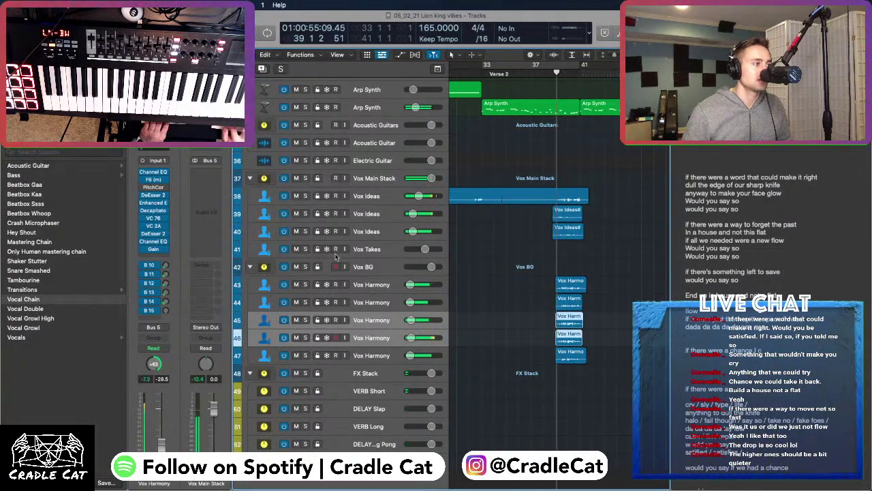
Replay the phrase from bar 38 and add a new track with duplicate settings below the third Vox Harmony track
{"action": "left_click", "coordinate": [374, 321]}
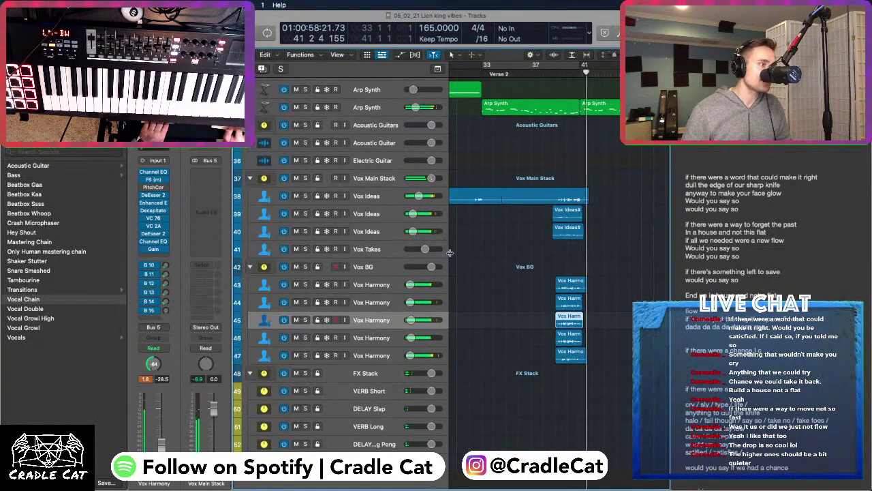
{"action": "left_click", "coordinate": [547, 75]}
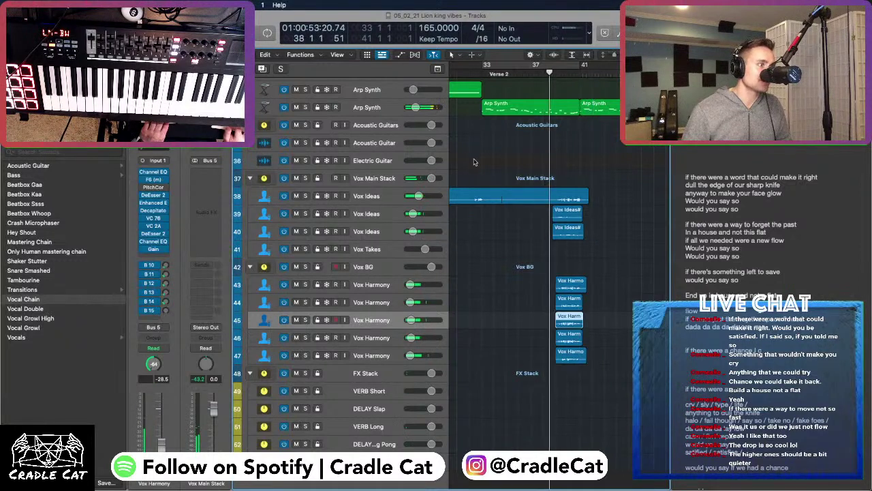
{"action": "key", "text": "super+d"}
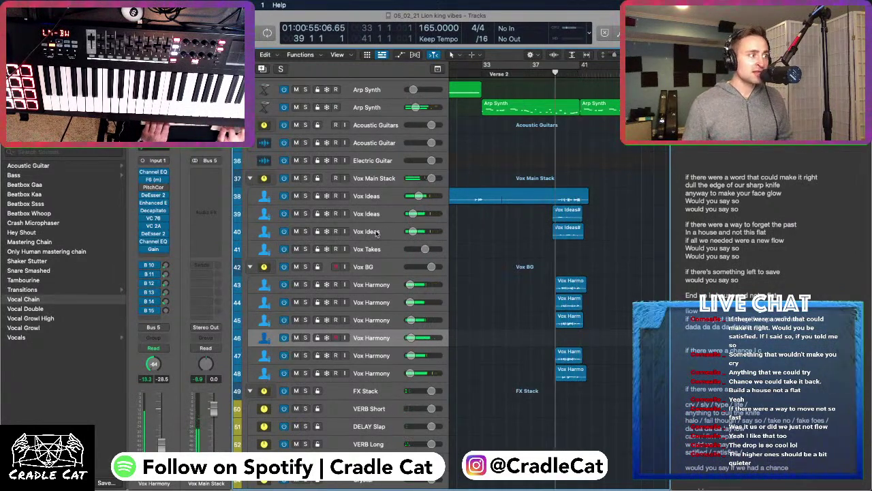
Record another harmony vocal on the new Vox Harmony track from about bar 39 to bar 41
{"action": "scroll", "coordinate": [379, 336], "scroll_direction": "up", "scroll_amount": 3}
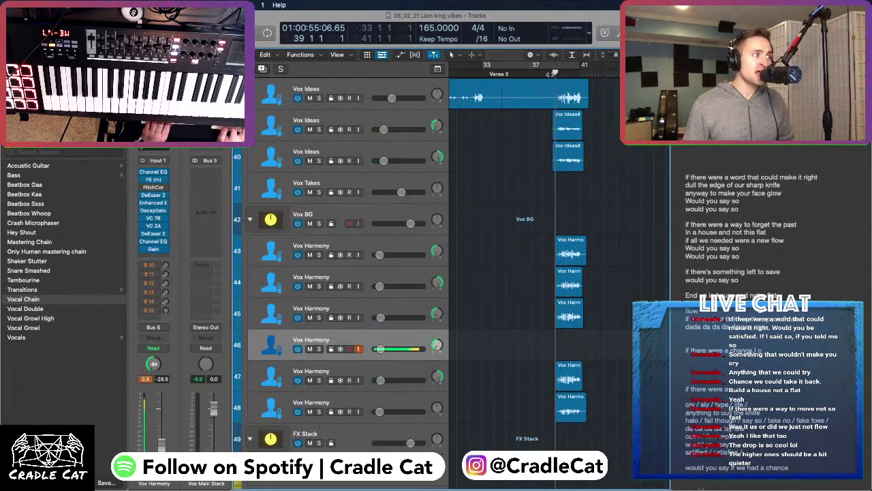
{"action": "key", "text": "r"}
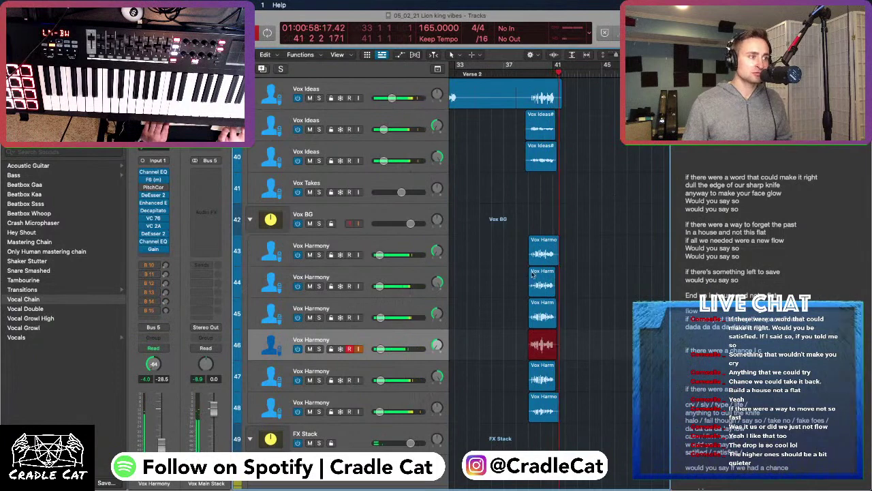
{"action": "key", "text": "space"}
Add one more duplicate Vox Harmony track, record another harmony take up to bar 41 and play it back
{"action": "key", "text": "super+d"}
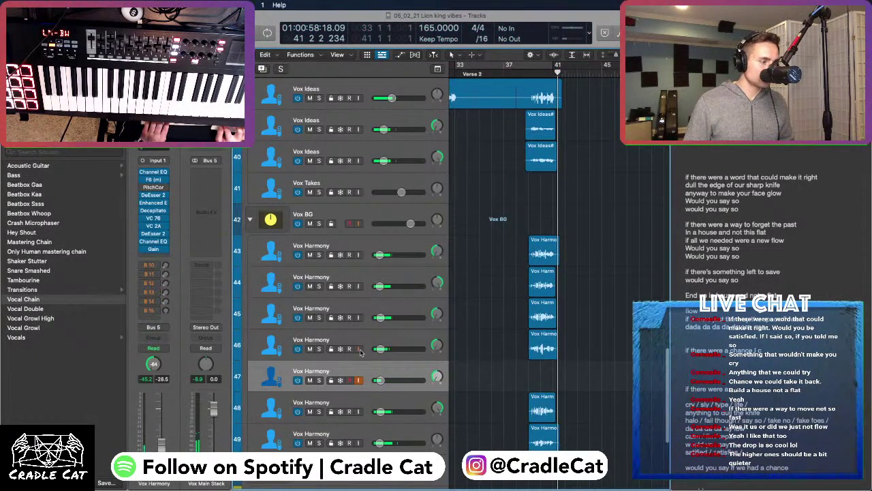
{"action": "scroll", "coordinate": [371, 313], "scroll_direction": "down", "scroll_amount": 2}
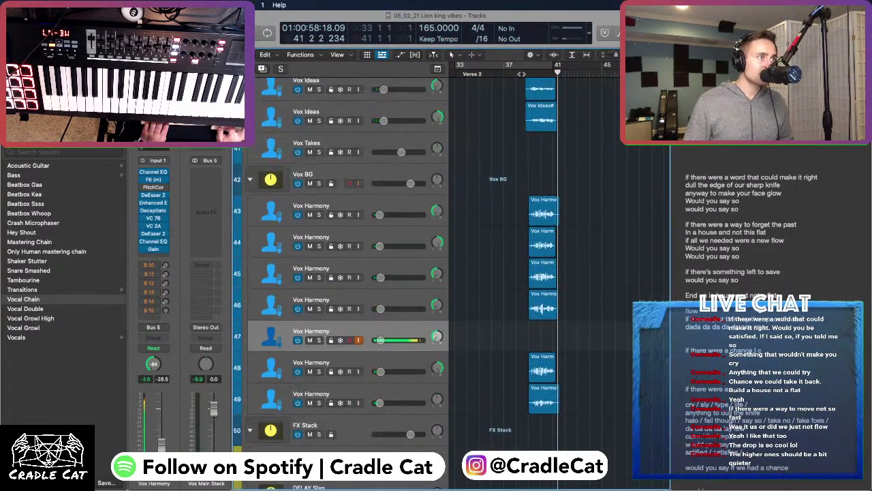
{"action": "left_click", "coordinate": [516, 70]}
{"action": "key", "text": "r"}
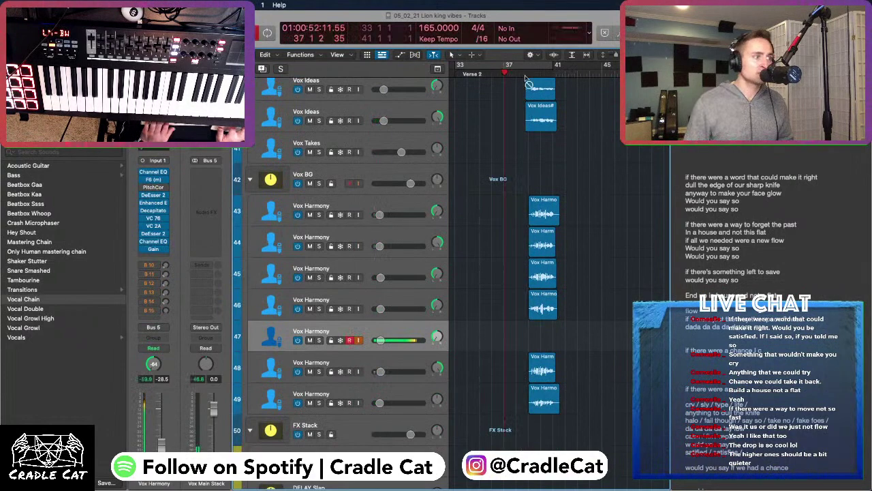
{"action": "scroll", "coordinate": [556, 238], "scroll_direction": "up", "scroll_amount": 2}
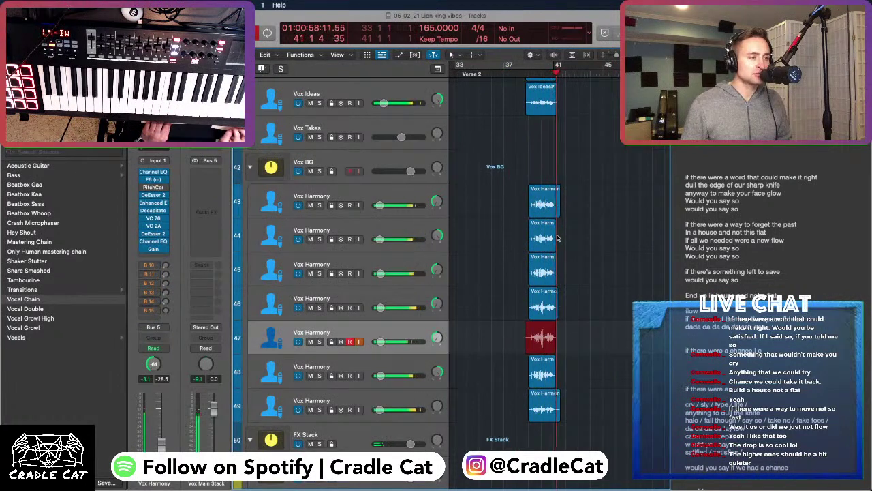
{"action": "key", "text": "space"}
{"action": "key", "text": "space"}
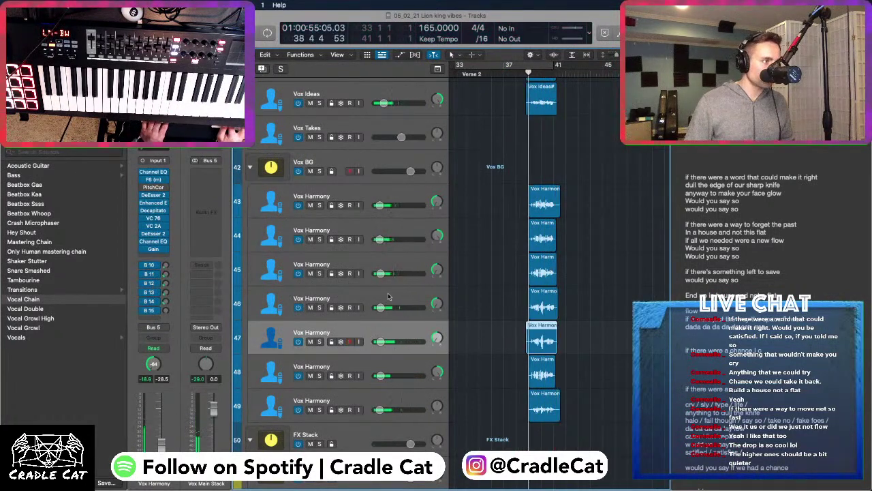
Raise Vox Harmony tracks 46 and 47 to -26.0 dB and move them to the start of the Vox BG stack
{"action": "left_click", "coordinate": [388, 300], "text": "shift"}
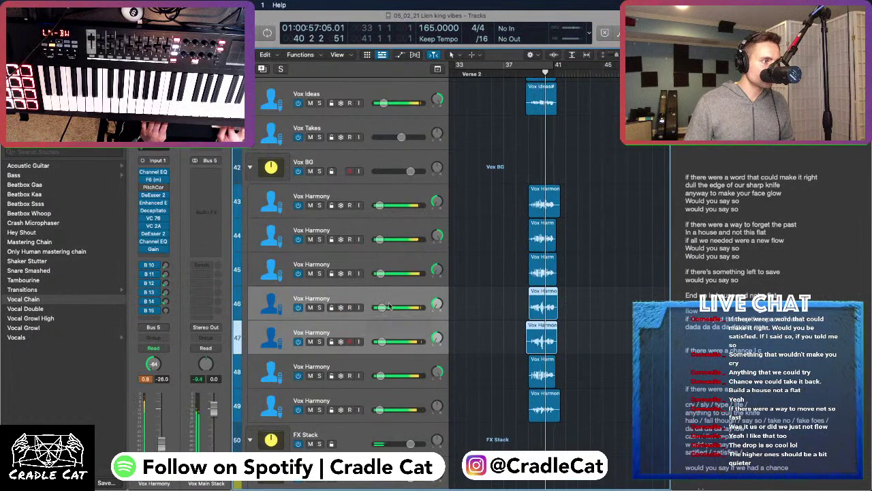
{"action": "left_click", "coordinate": [386, 306], "text": "shift"}
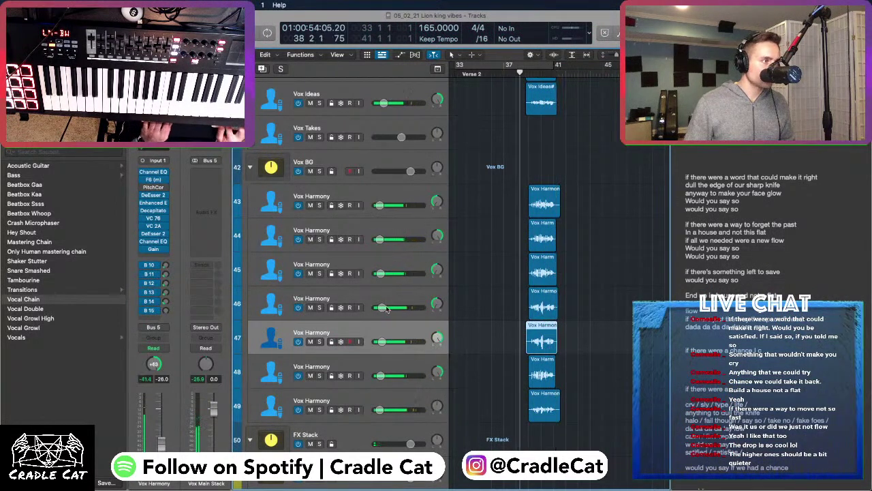
{"action": "left_click", "coordinate": [374, 235]}
{"action": "left_click", "coordinate": [372, 198], "text": "shift"}
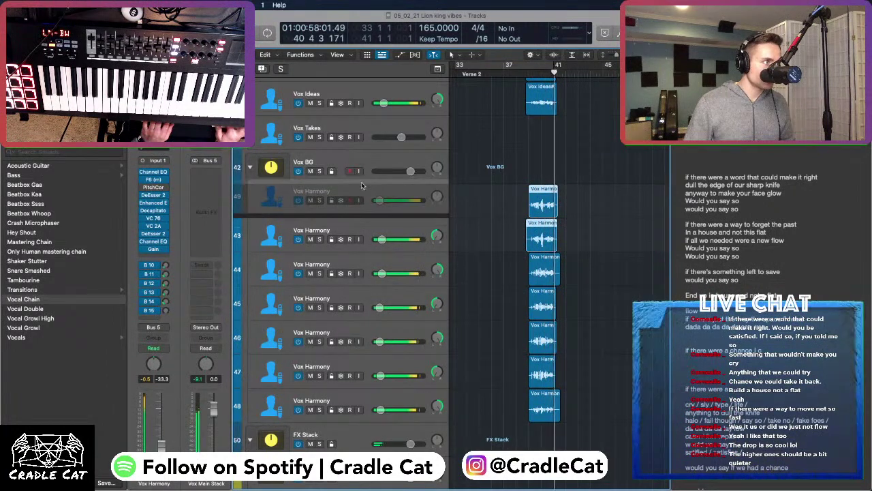
Place the centre-panned harmony track first in the Vox BG stack and rename it Vox Harmony Low
{"action": "left_click", "coordinate": [361, 194]}
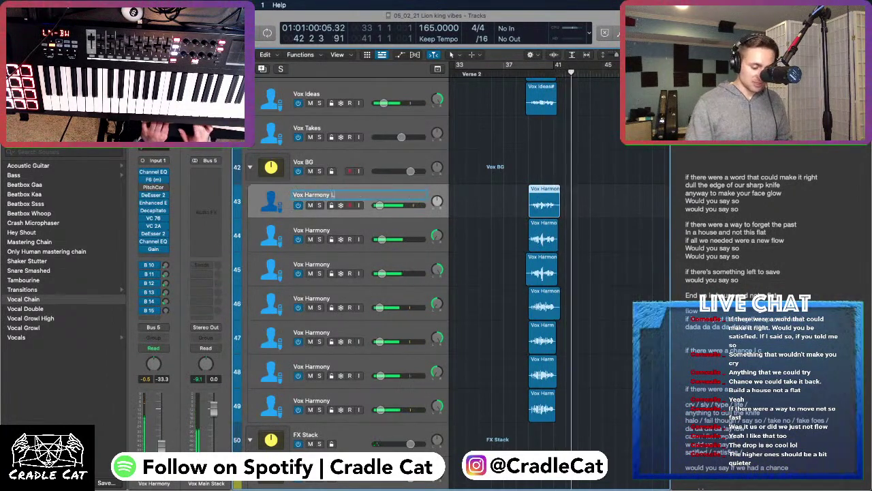
{"action": "type", "text": "Low"}
{"action": "key", "text": "Return"}
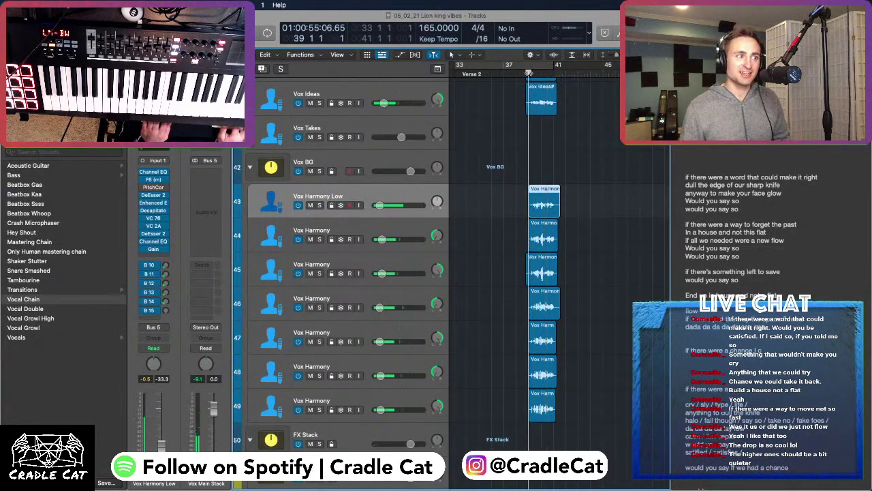
Audition Vox Harmony tracks 48 and 49 together in solo, compare 46 with 48, and clear the solos
{"action": "left_click", "coordinate": [385, 228]}
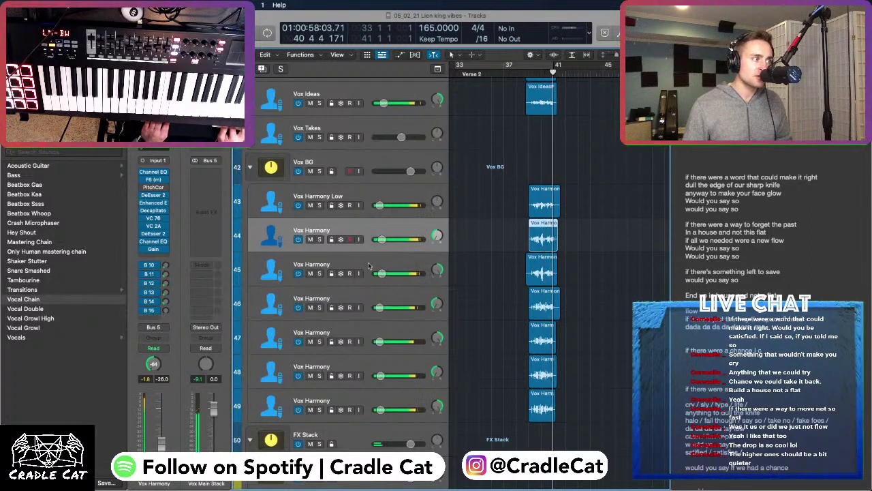
{"action": "left_click", "coordinate": [319, 376]}
{"action": "left_click", "coordinate": [319, 409]}
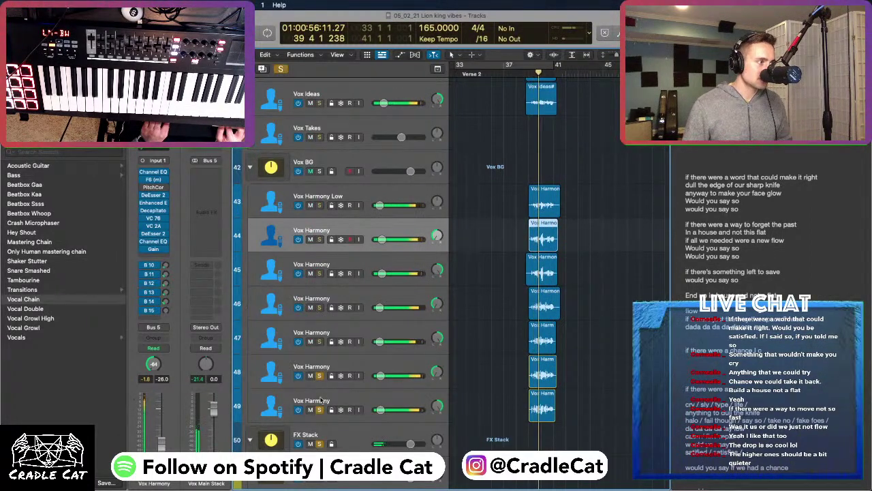
{"action": "left_click", "coordinate": [319, 375]}
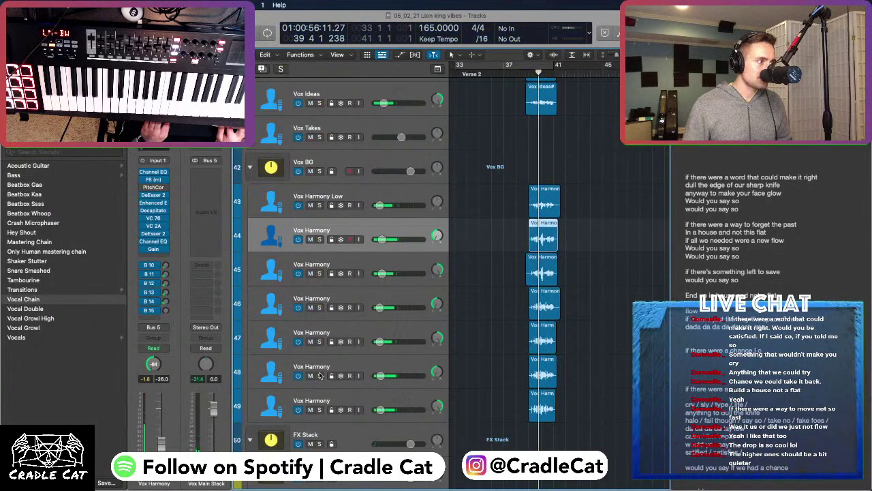
{"action": "left_click", "coordinate": [319, 307]}
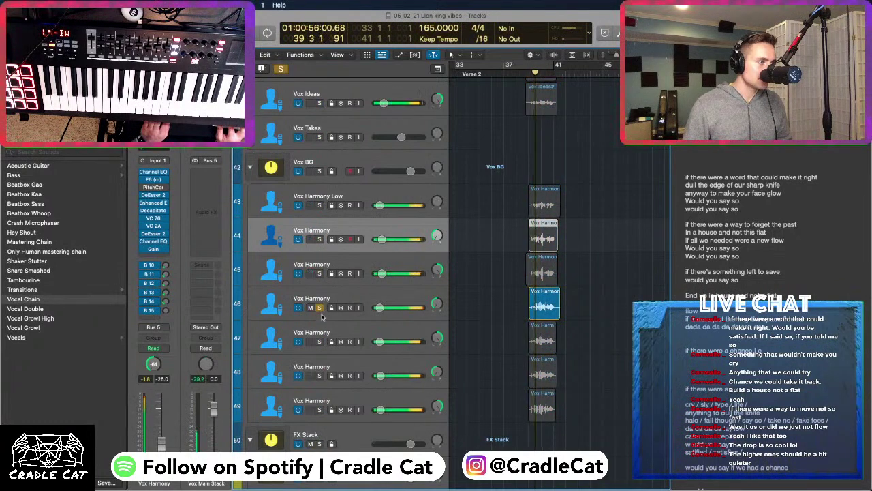
{"action": "left_click", "coordinate": [319, 375]}
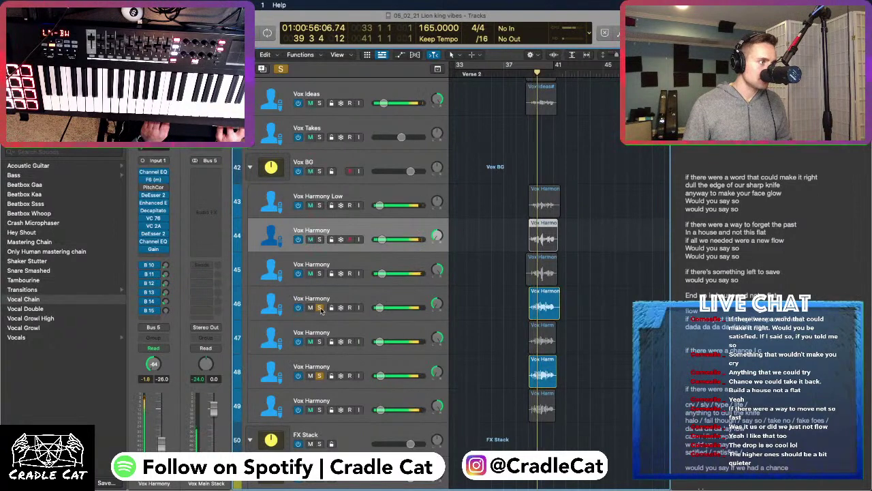
{"action": "left_click", "coordinate": [319, 307]}
{"action": "left_click", "coordinate": [319, 376]}
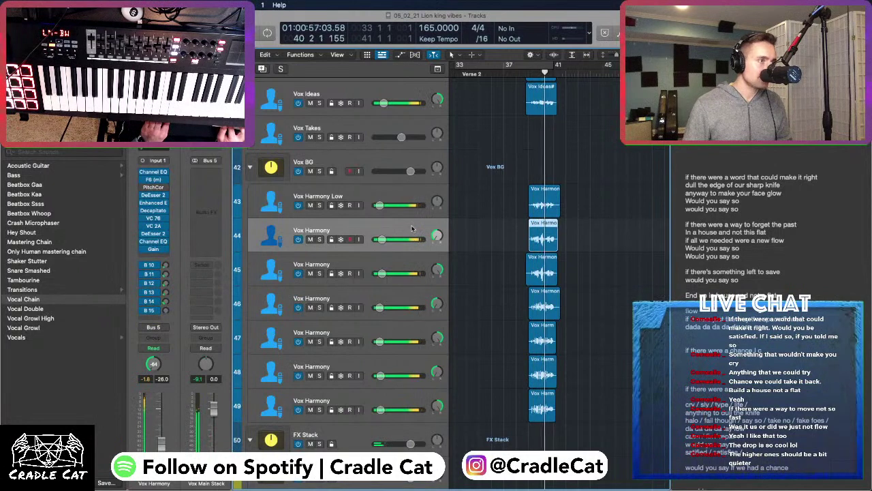
Replay from bar 39 and delete the recorded regions on Vox Harmony tracks 44 and 45 along with their audio files
{"action": "left_click", "coordinate": [527, 74]}
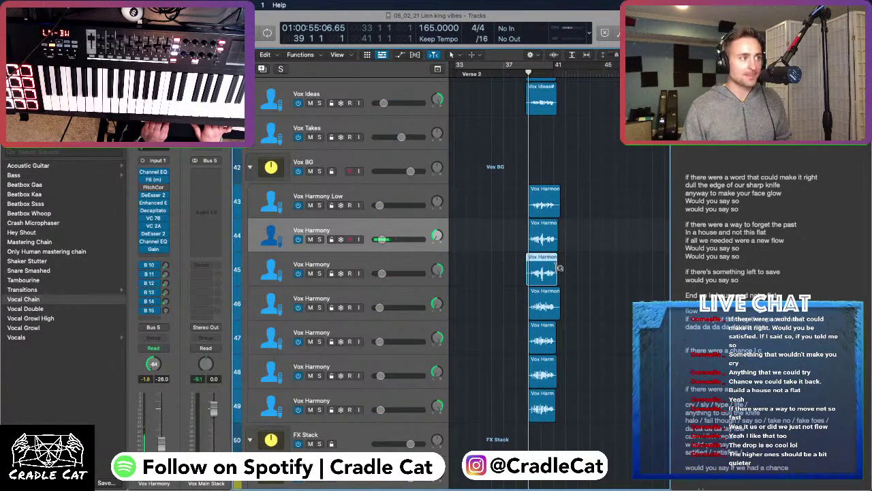
{"action": "key", "text": "Delete"}
{"action": "left_click", "coordinate": [509, 191]}
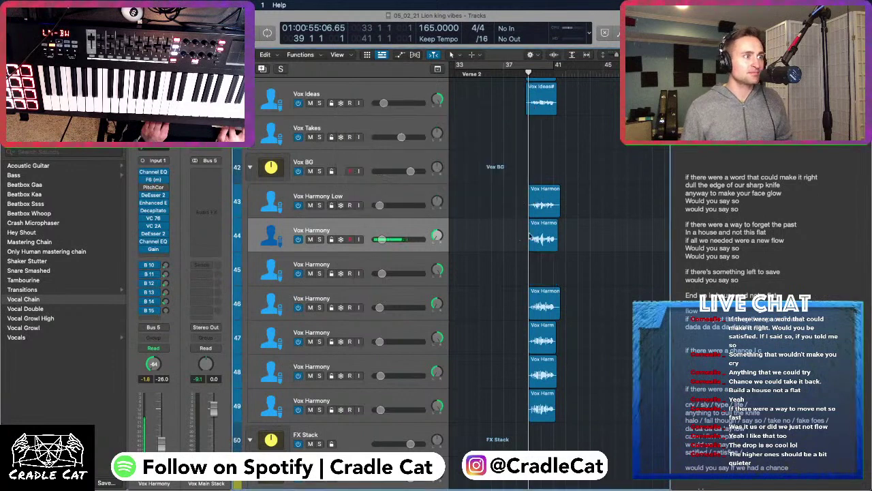
{"action": "key", "text": "Delete"}
{"action": "left_click", "coordinate": [509, 191]}
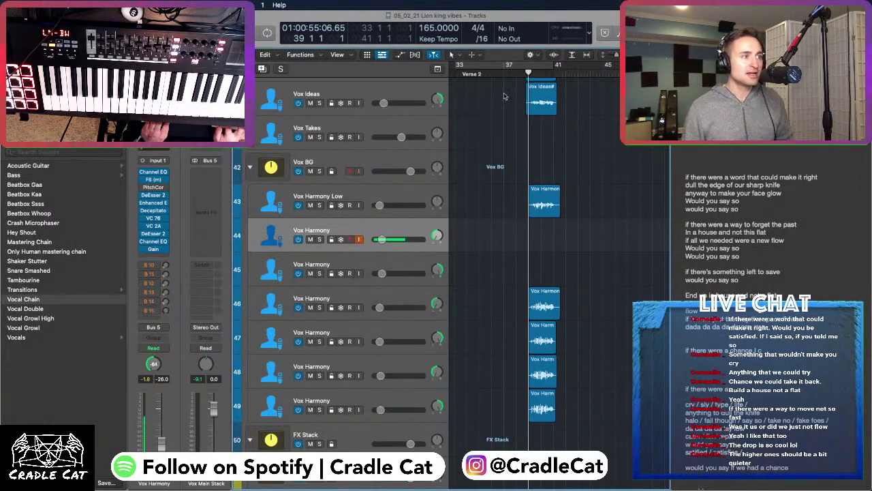
Record two full harmony takes on Vox Harmony track 44 from about bar 38 to bar 41
{"action": "key", "text": "comma"}
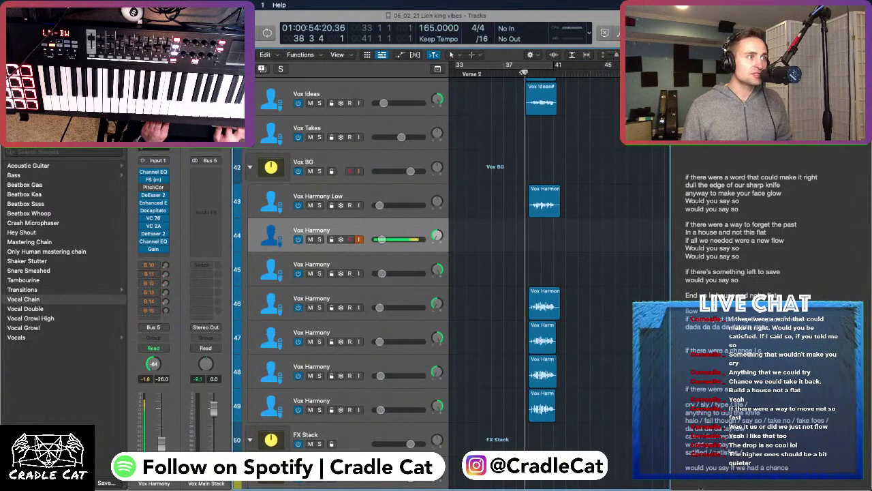
{"action": "key", "text": "r"}
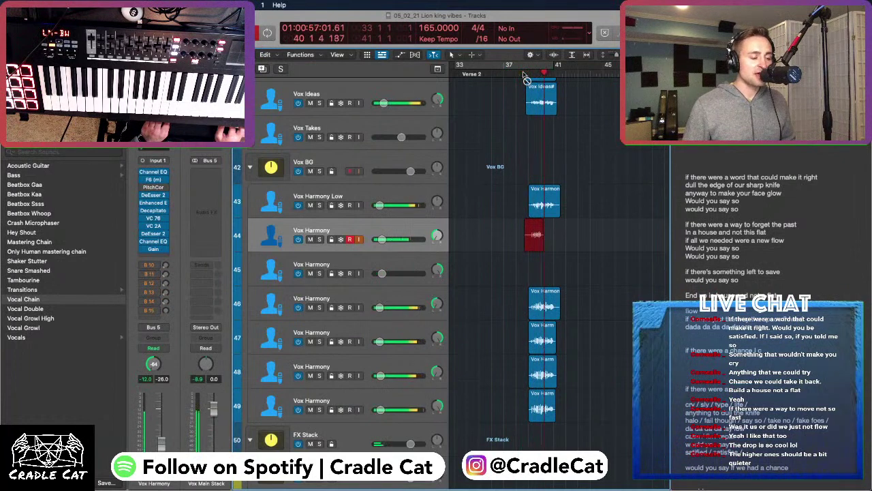
{"action": "key", "text": "space"}
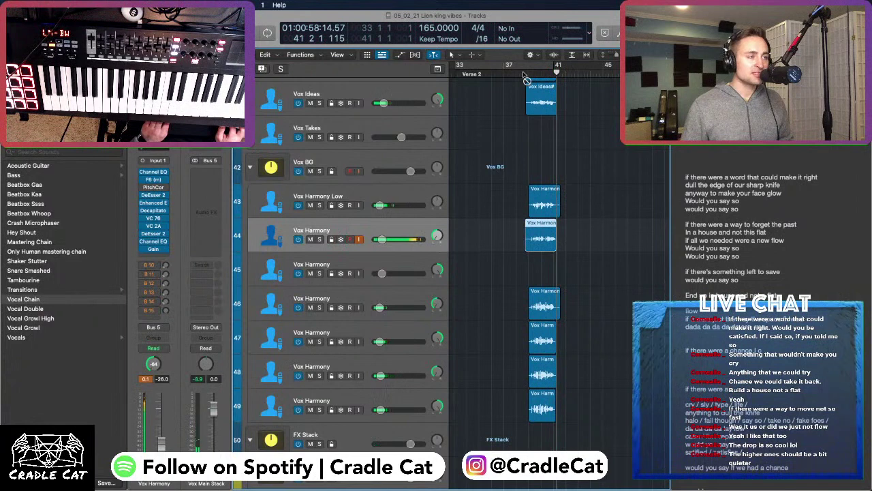
{"action": "left_click", "coordinate": [523, 73]}
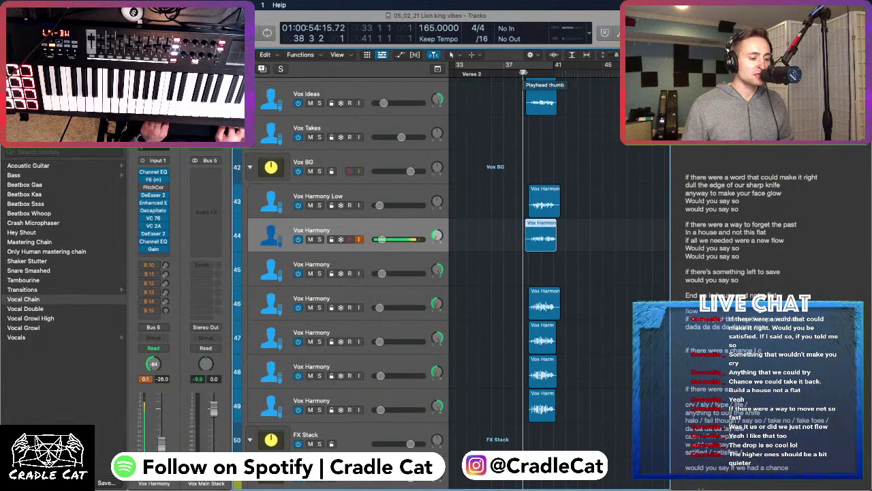
{"action": "key", "text": "r"}
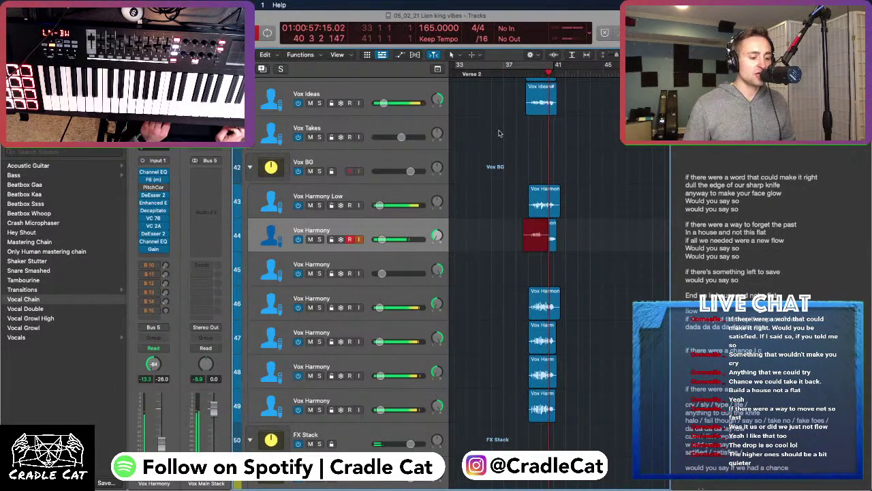
{"action": "key", "text": "space"}
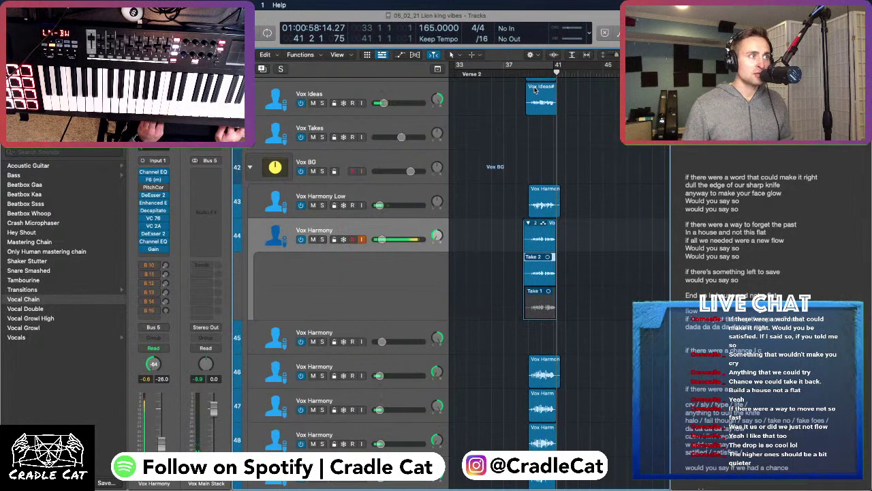
Record repeated takes of the phrase's second half on track 44, from about bar 40 to bar 41
{"action": "scroll", "coordinate": [544, 72], "scroll_direction": "up", "scroll_amount": 3}
{"action": "key", "text": "r"}
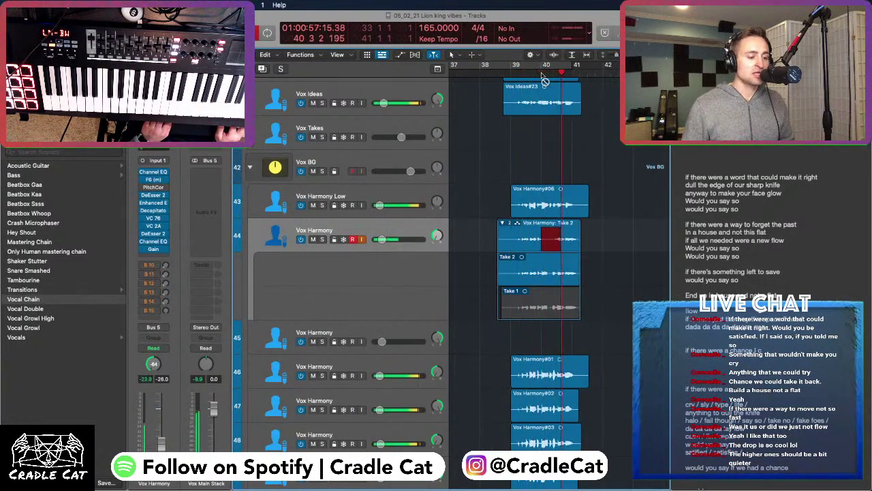
{"action": "key", "text": "space"}
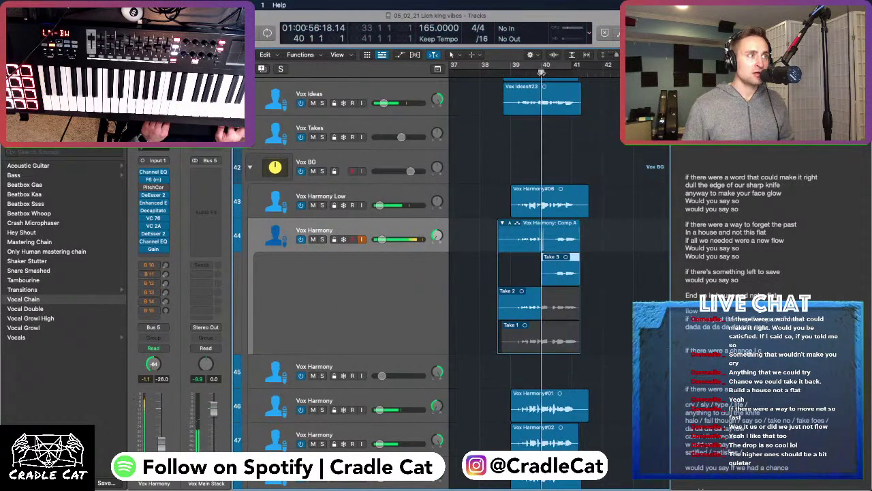
{"action": "key", "text": "r"}
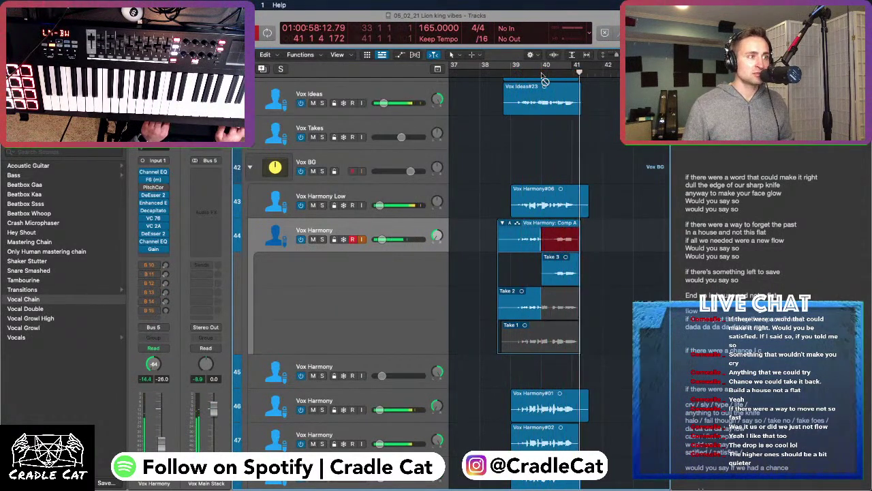
{"action": "key", "text": "space"}
{"action": "left_click", "coordinate": [543, 68]}
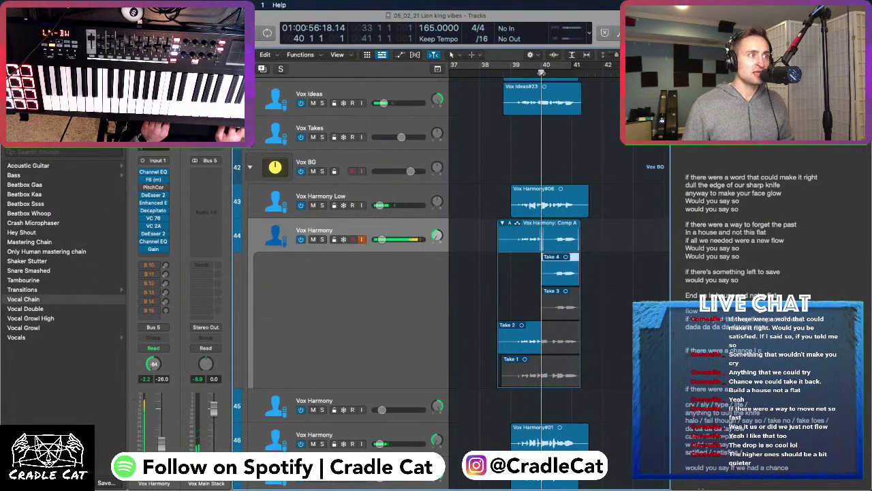
{"action": "key", "text": "r"}
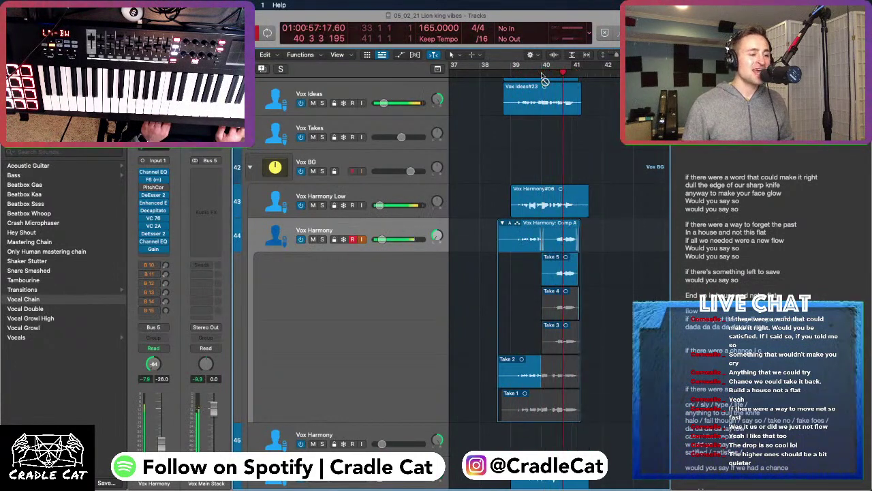
{"action": "key", "text": "space"}
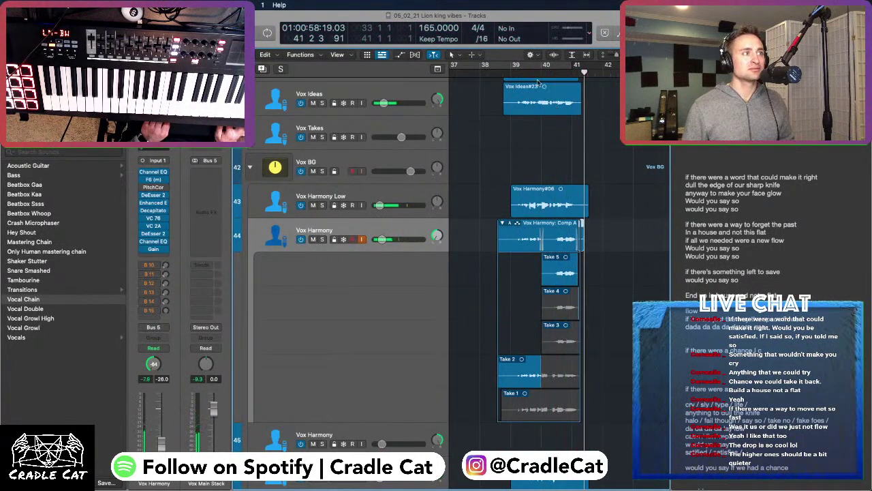
{"action": "key", "text": "r"}
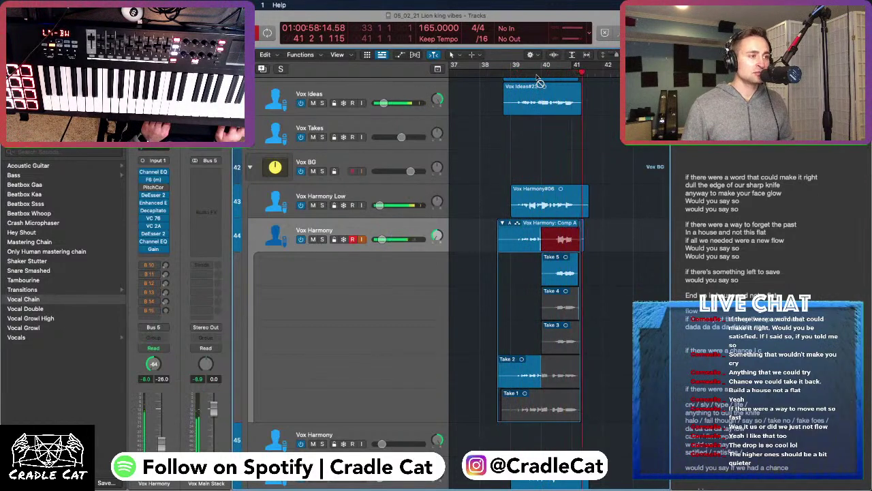
{"action": "key", "text": "space"}
Collapse the take folder on track 44 and play its comp back, both soloed and with the other vocals
{"action": "scroll", "coordinate": [538, 82], "scroll_direction": "down", "scroll_amount": 3}
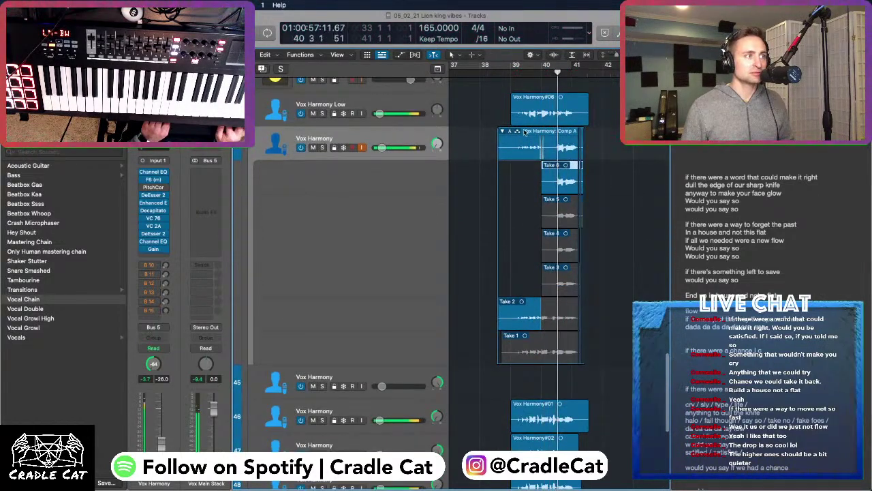
{"action": "left_click", "coordinate": [501, 131]}
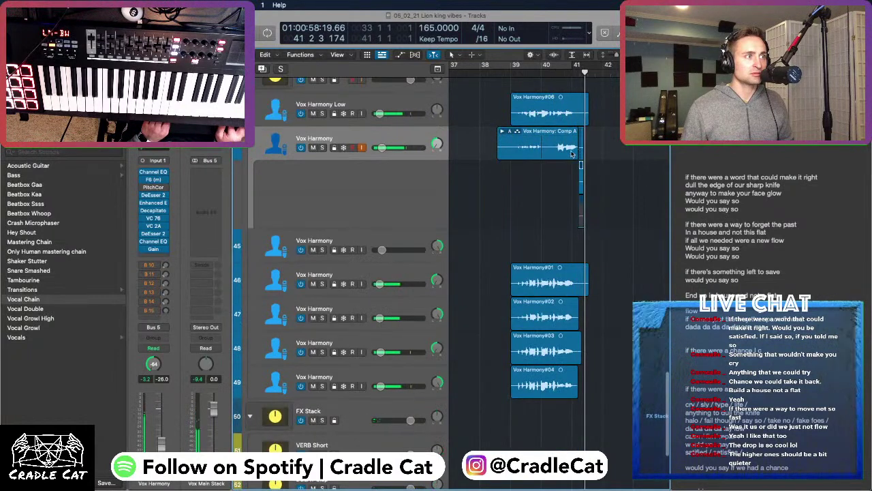
{"action": "left_click", "coordinate": [497, 71]}
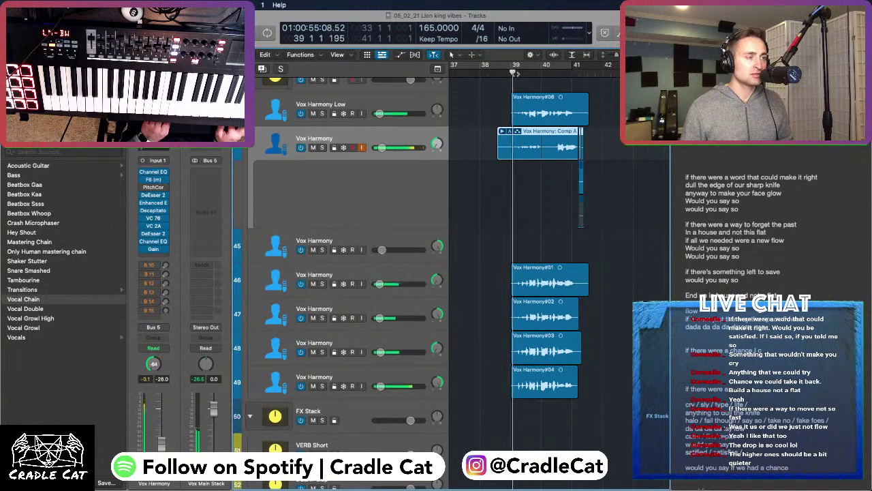
{"action": "key", "text": "s"}
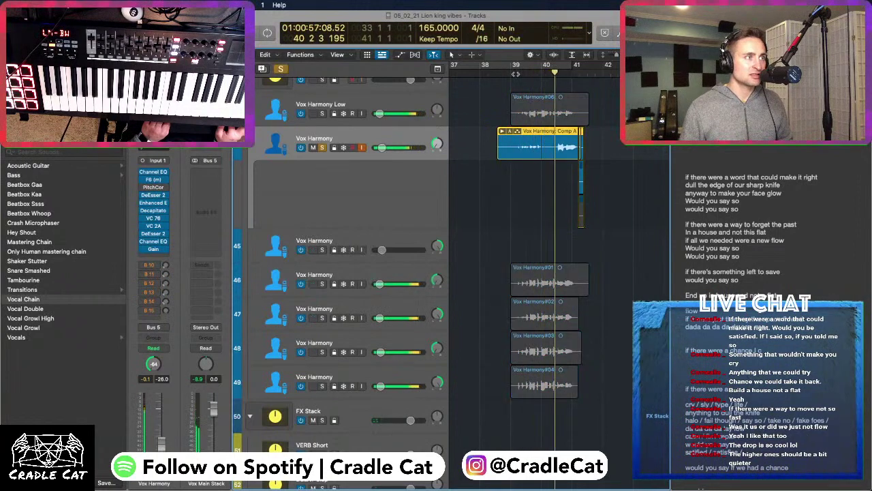
{"action": "key", "text": "s"}
{"action": "left_click", "coordinate": [498, 72]}
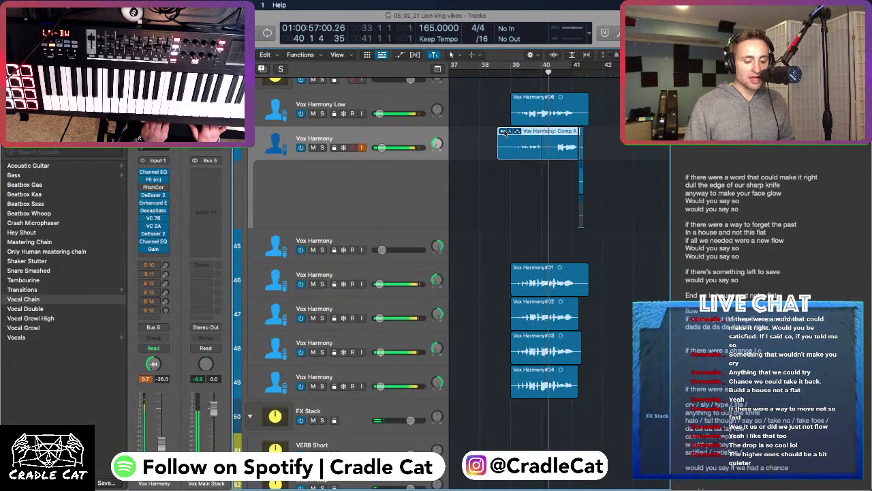
Delete the take folder and the leftover short takes on Vox Harmony track 44 along with their recorded audio files
{"action": "key", "text": "BackSpace"}
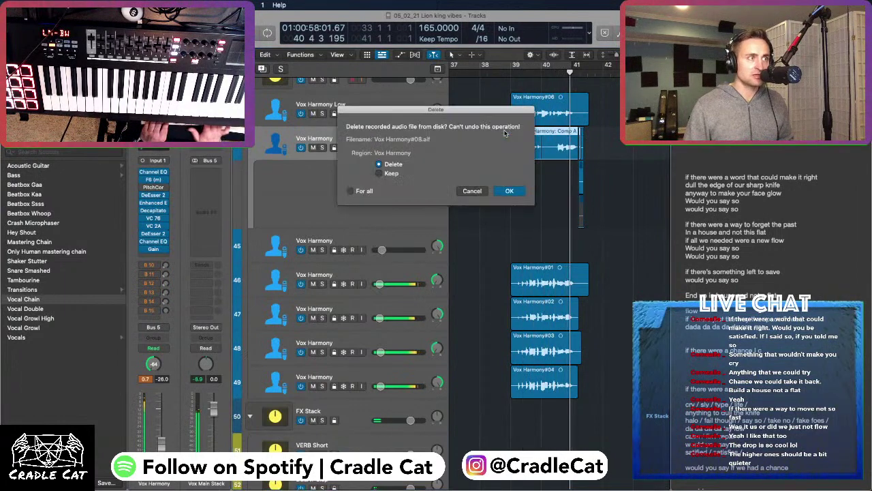
{"action": "left_click", "coordinate": [508, 191]}
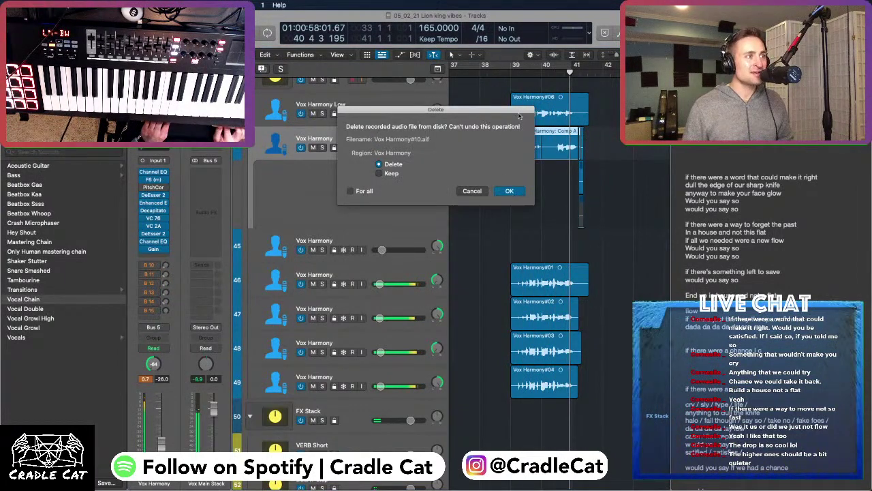
{"action": "left_click", "coordinate": [509, 191]}
{"action": "key", "text": "BackSpace"}
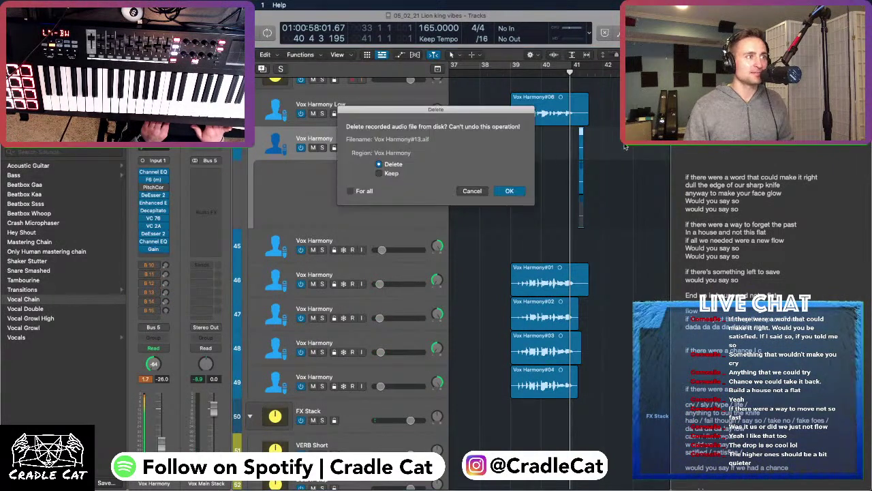
{"action": "key", "text": "Return"}
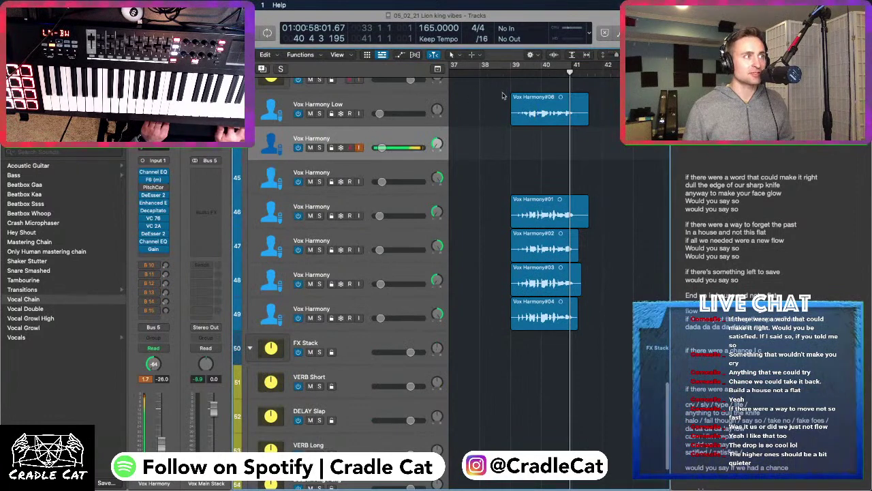
Play the other vocals back and record a new full harmony take on Vox Harmony track 44 from bar 39 to about bar 41
{"action": "key", "text": "space"}
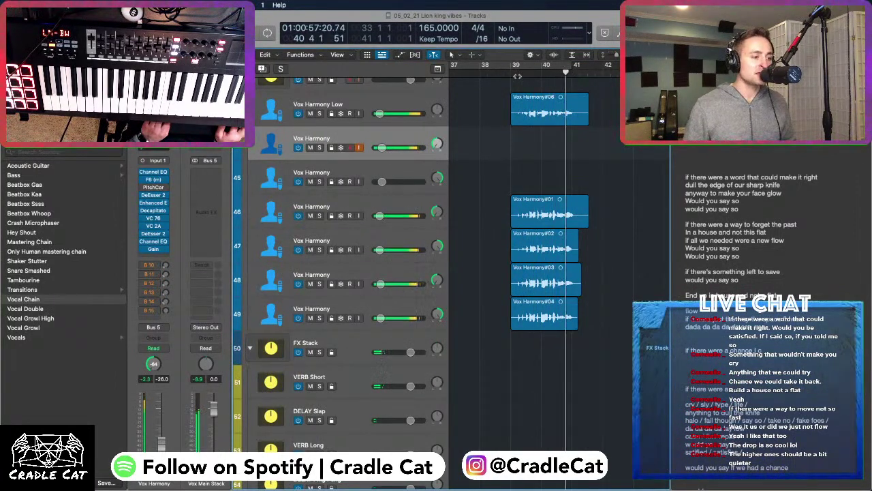
{"action": "key", "text": "r"}
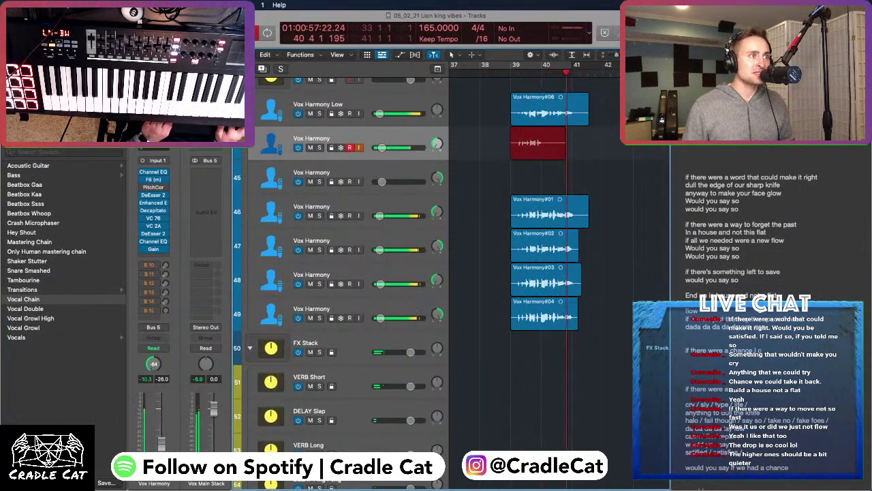
{"action": "key", "text": "space"}
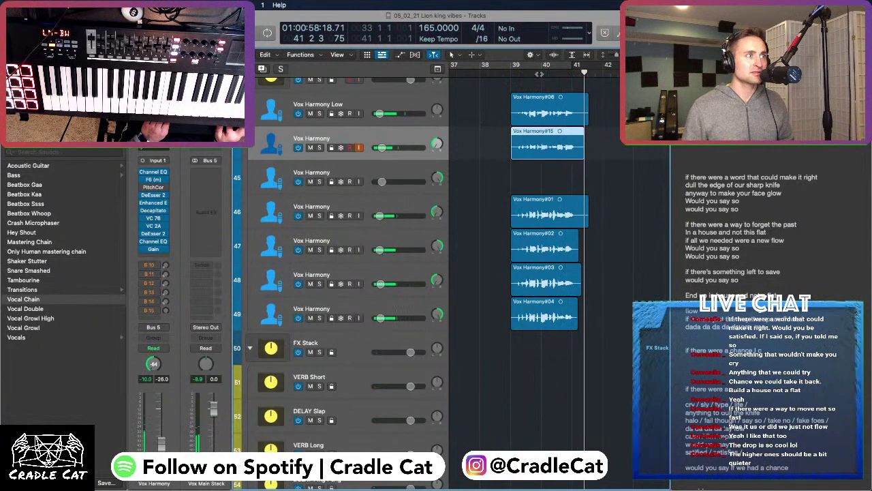
{"action": "key", "text": "space"}
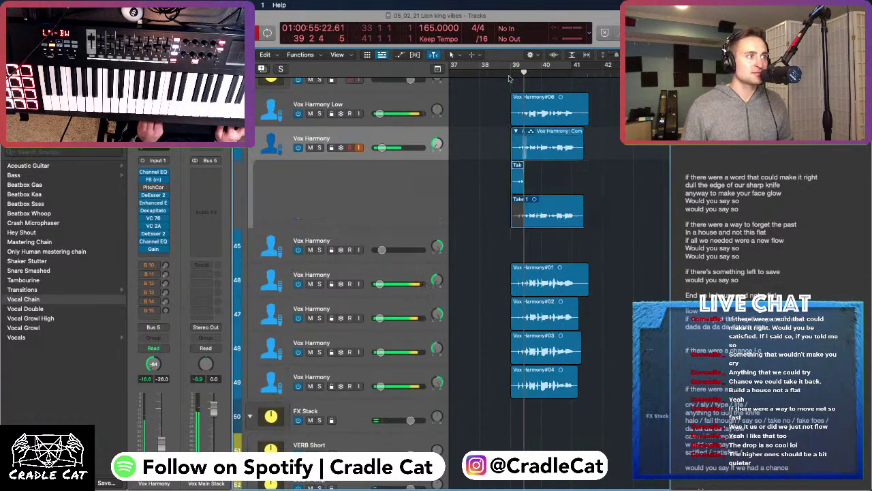
Try recording a harmony take on Vox Harmony track 45 from bar 39 to about bar 41, and delete the recorded region
{"action": "left_click", "coordinate": [373, 179]}
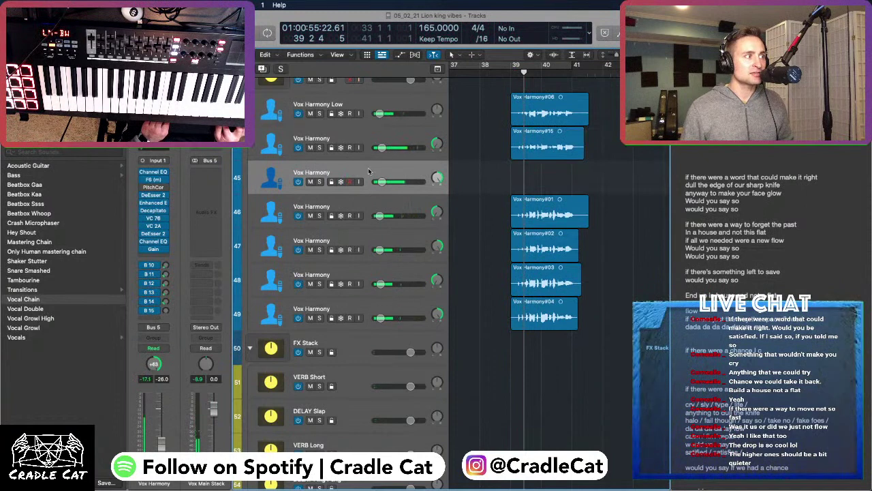
{"action": "key", "text": "space"}
{"action": "key", "text": "r"}
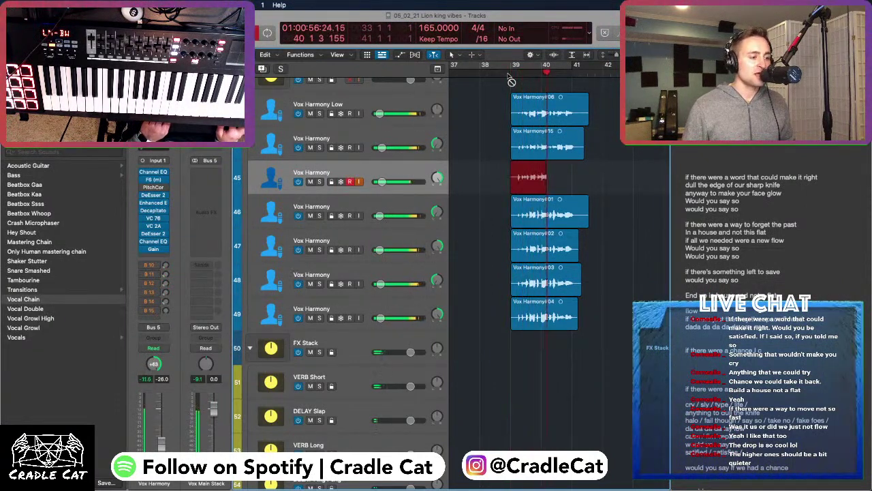
{"action": "key", "text": "space"}
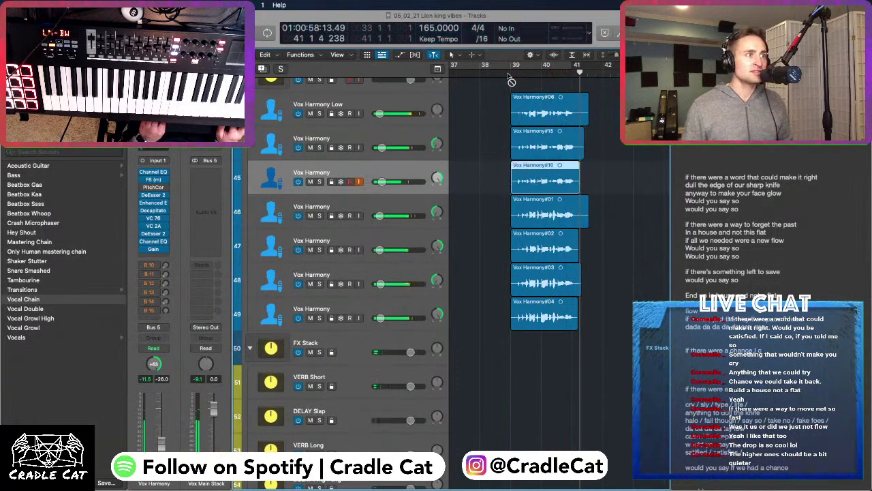
{"action": "key", "text": "Delete"}
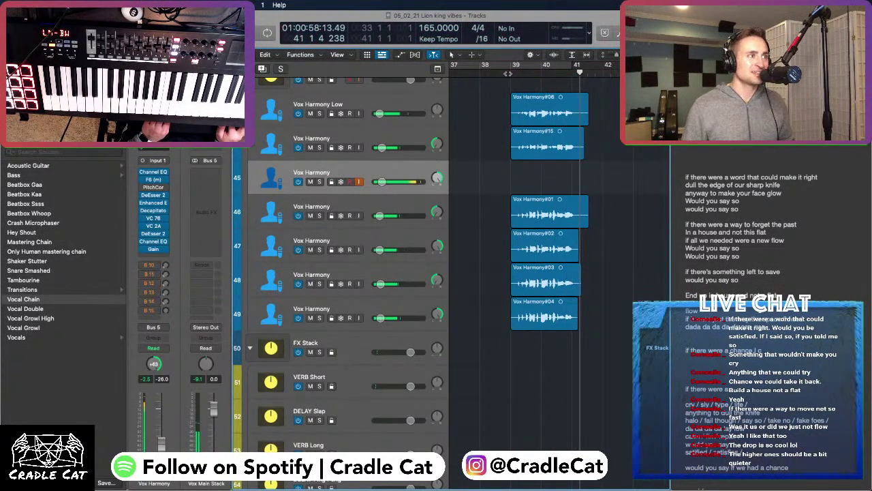